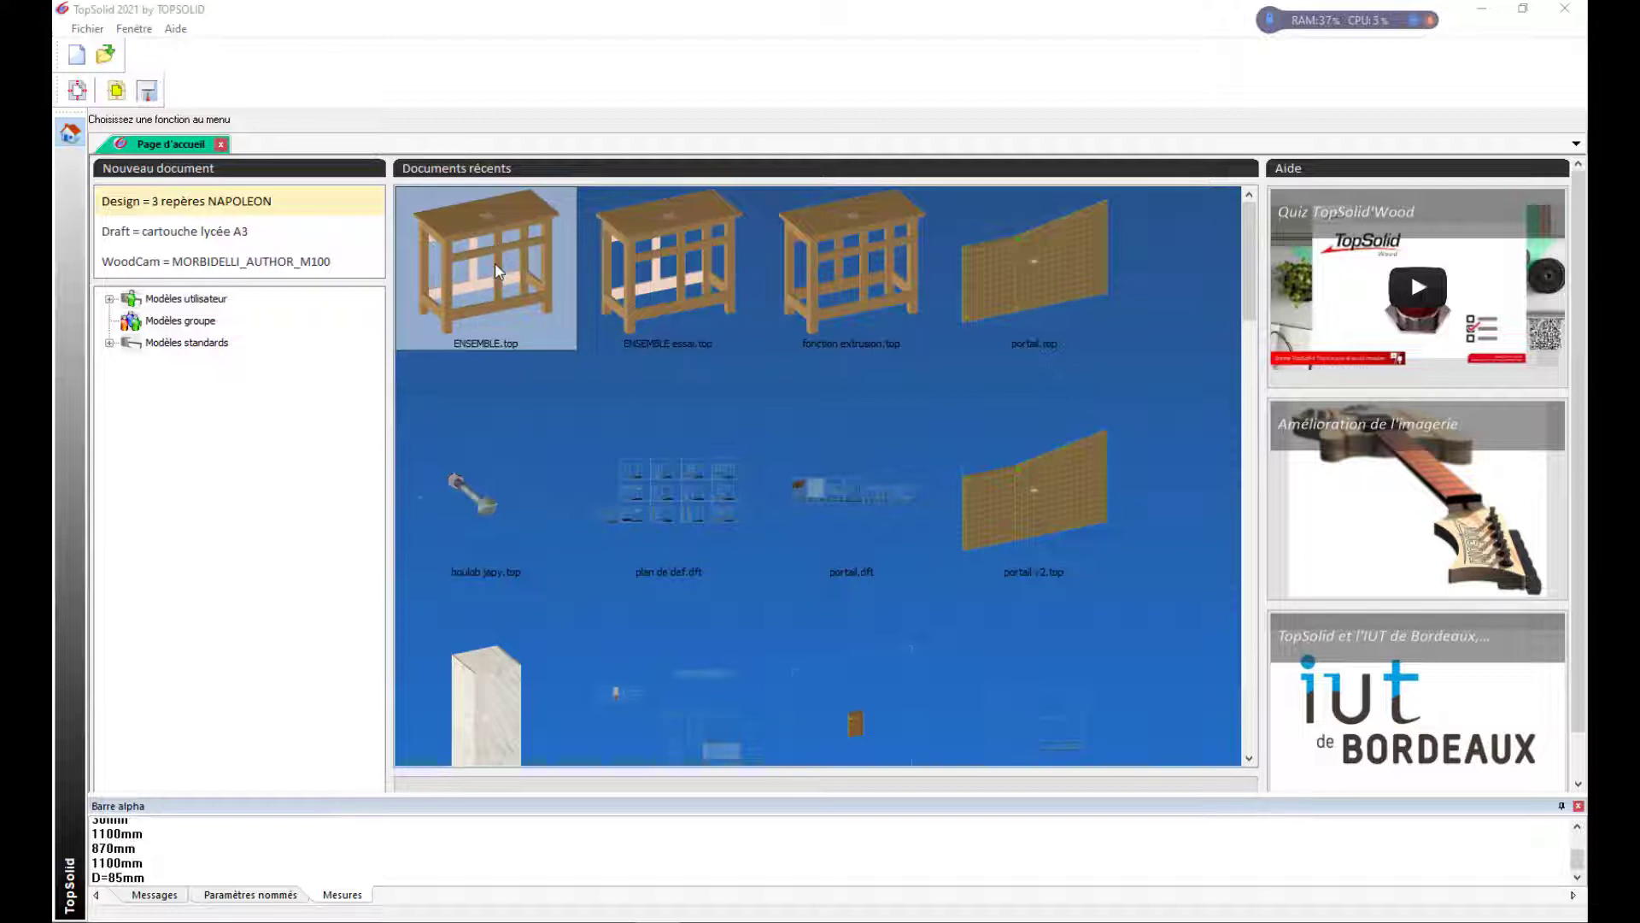
Open the recent document ENSEMBLE.top and display its list of non-empty levels
double_click(502, 267)
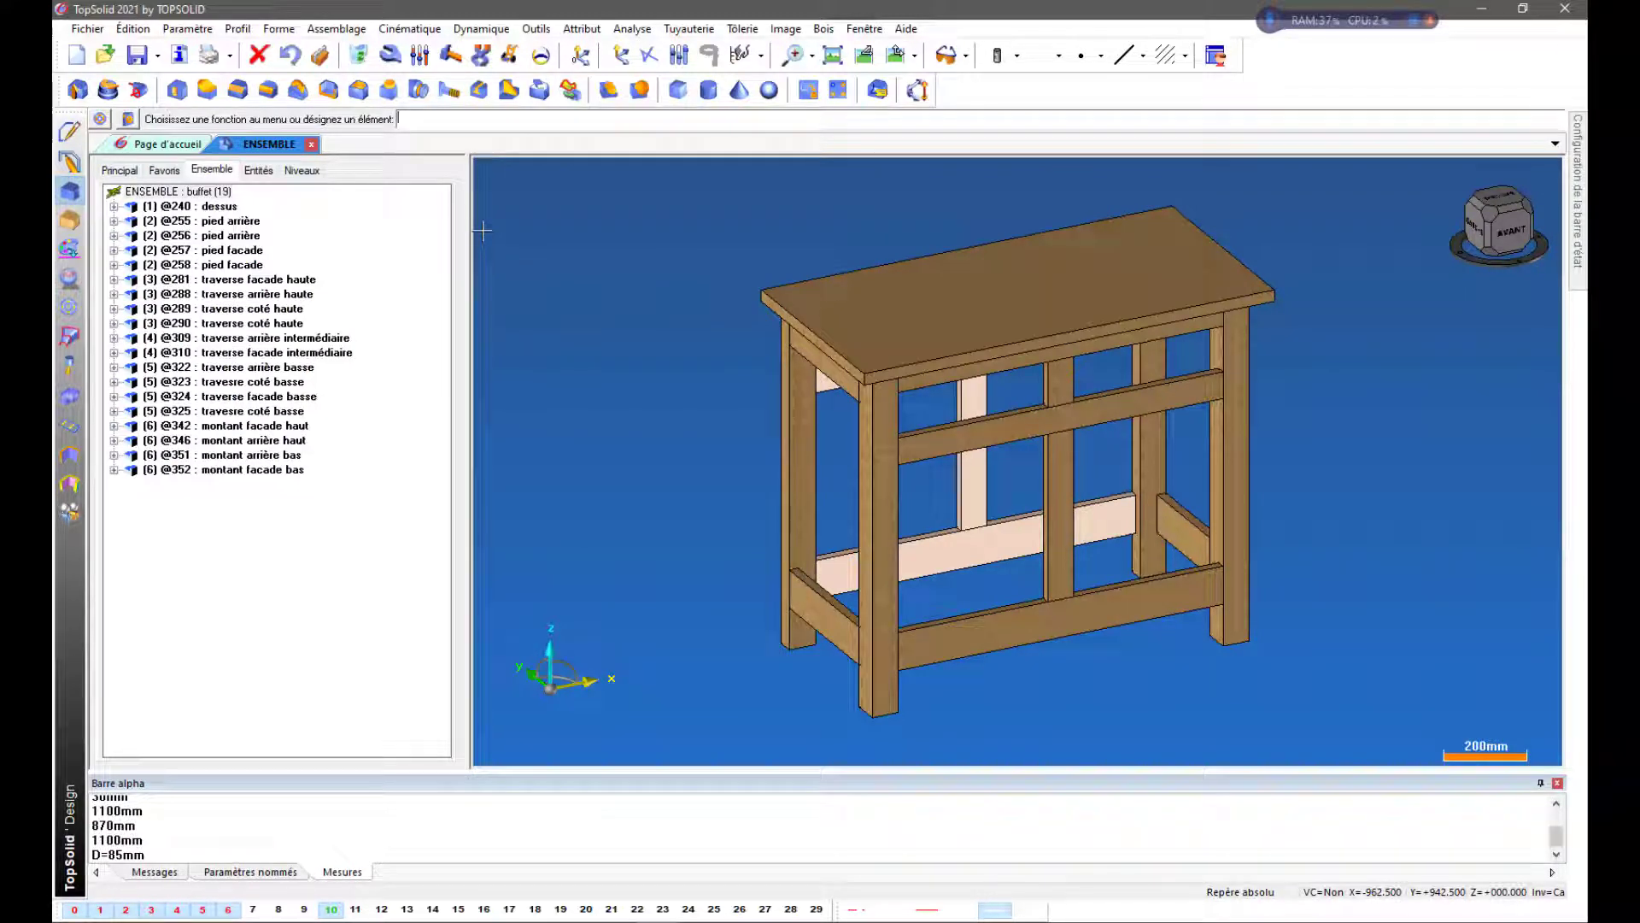
click(304, 171)
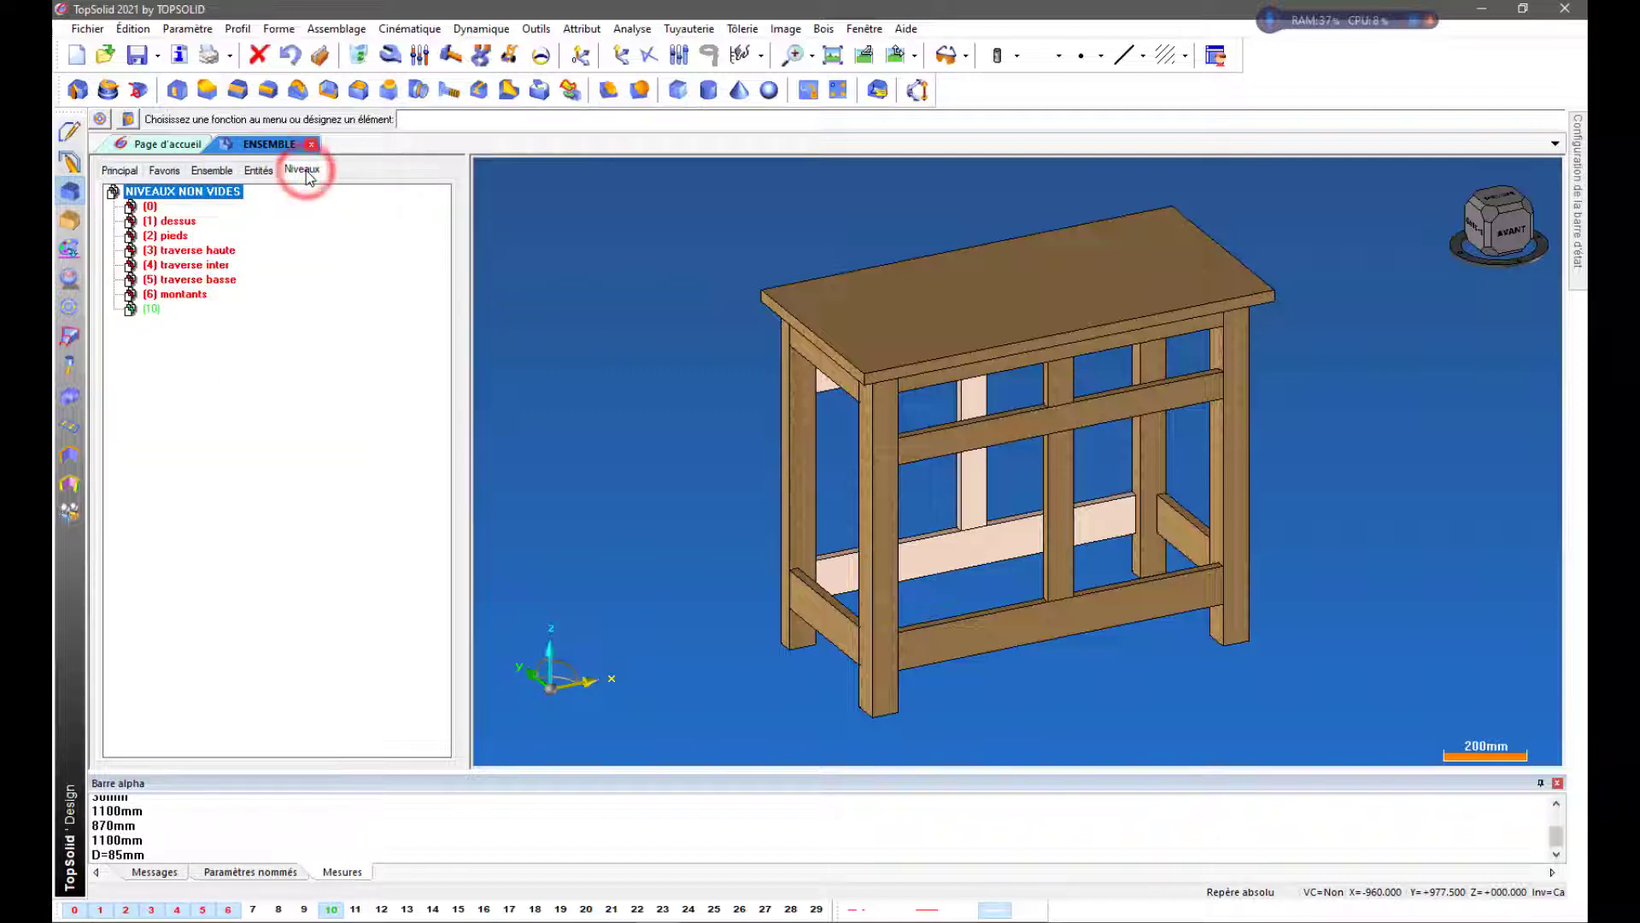
Highlight in the model the parts of each listed level from 0 through dessus, pieds and traverse haute
click(178, 221)
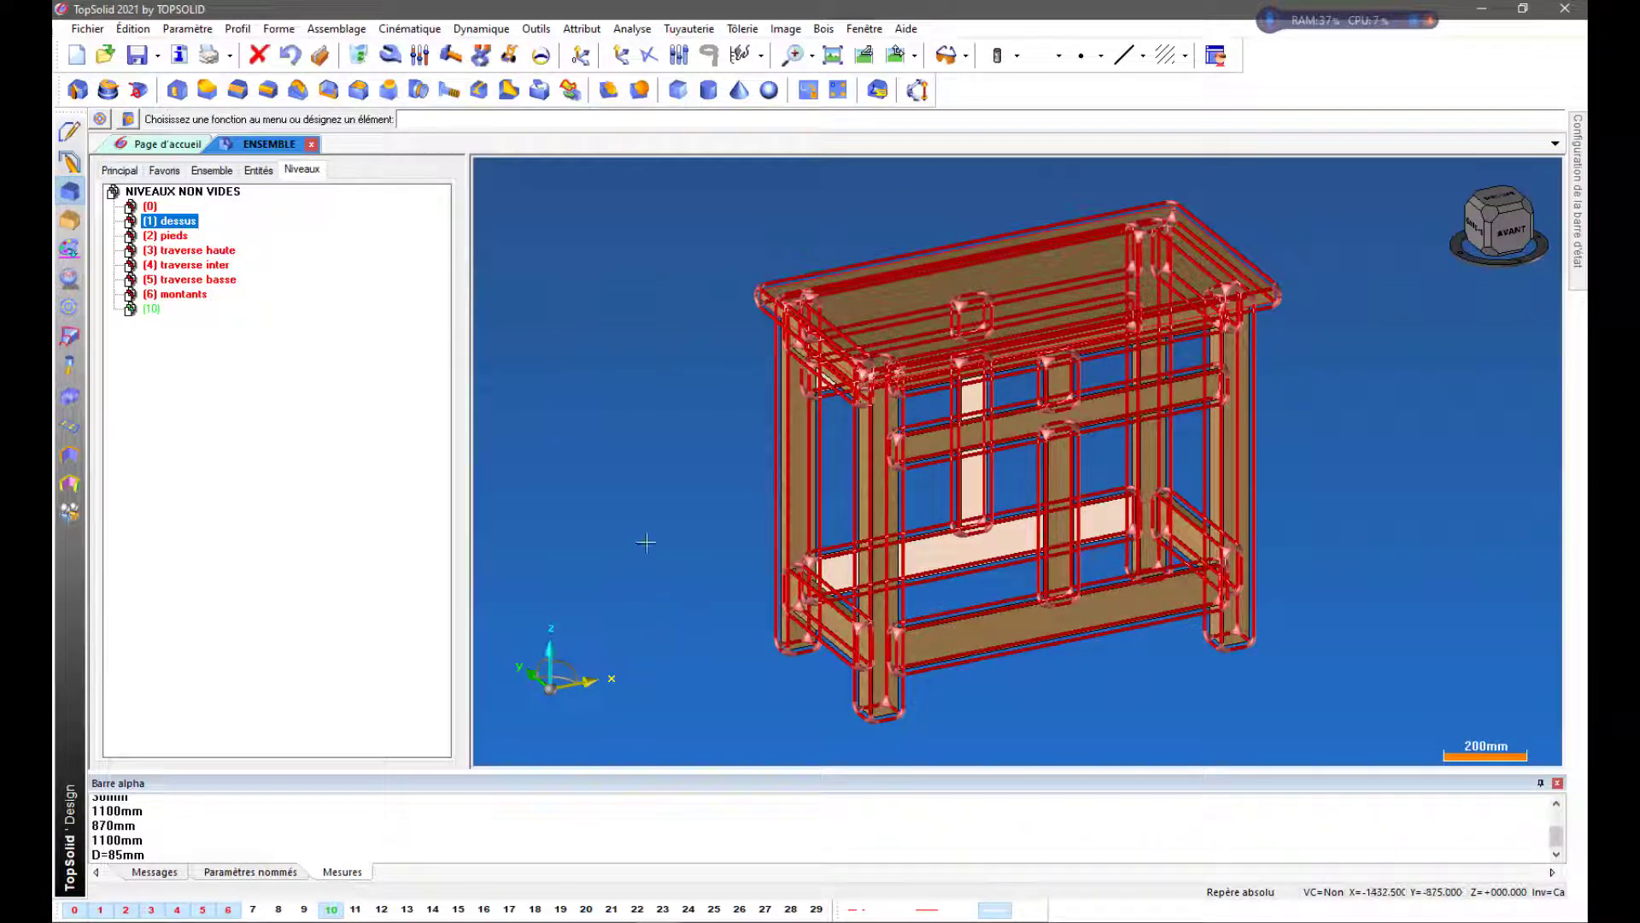
click(157, 210)
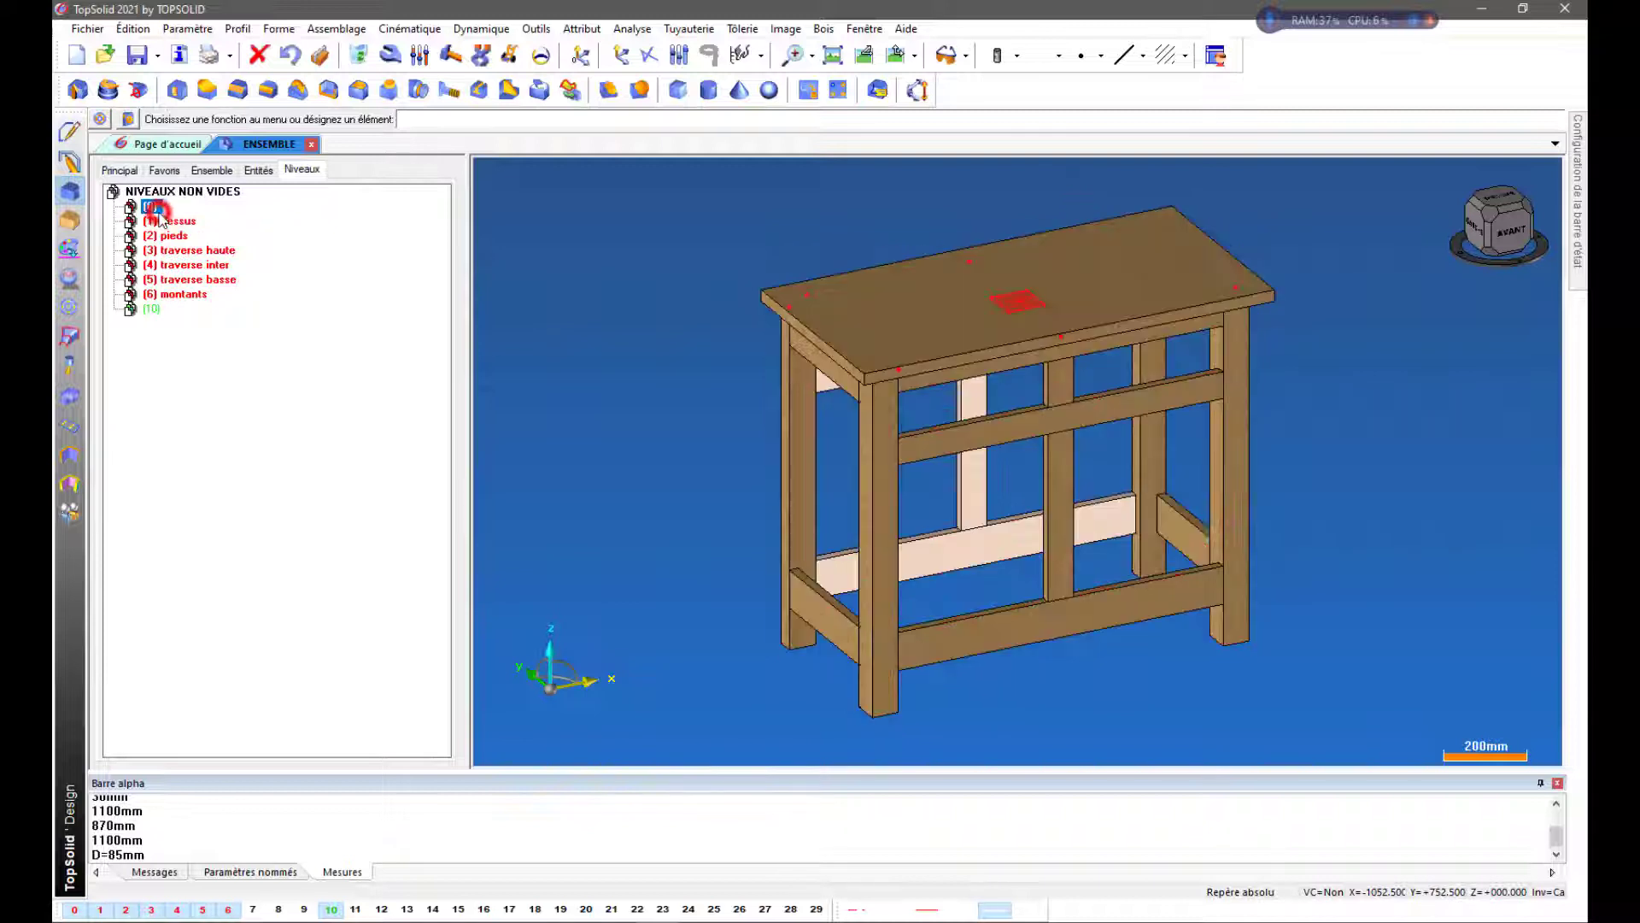
click(167, 221)
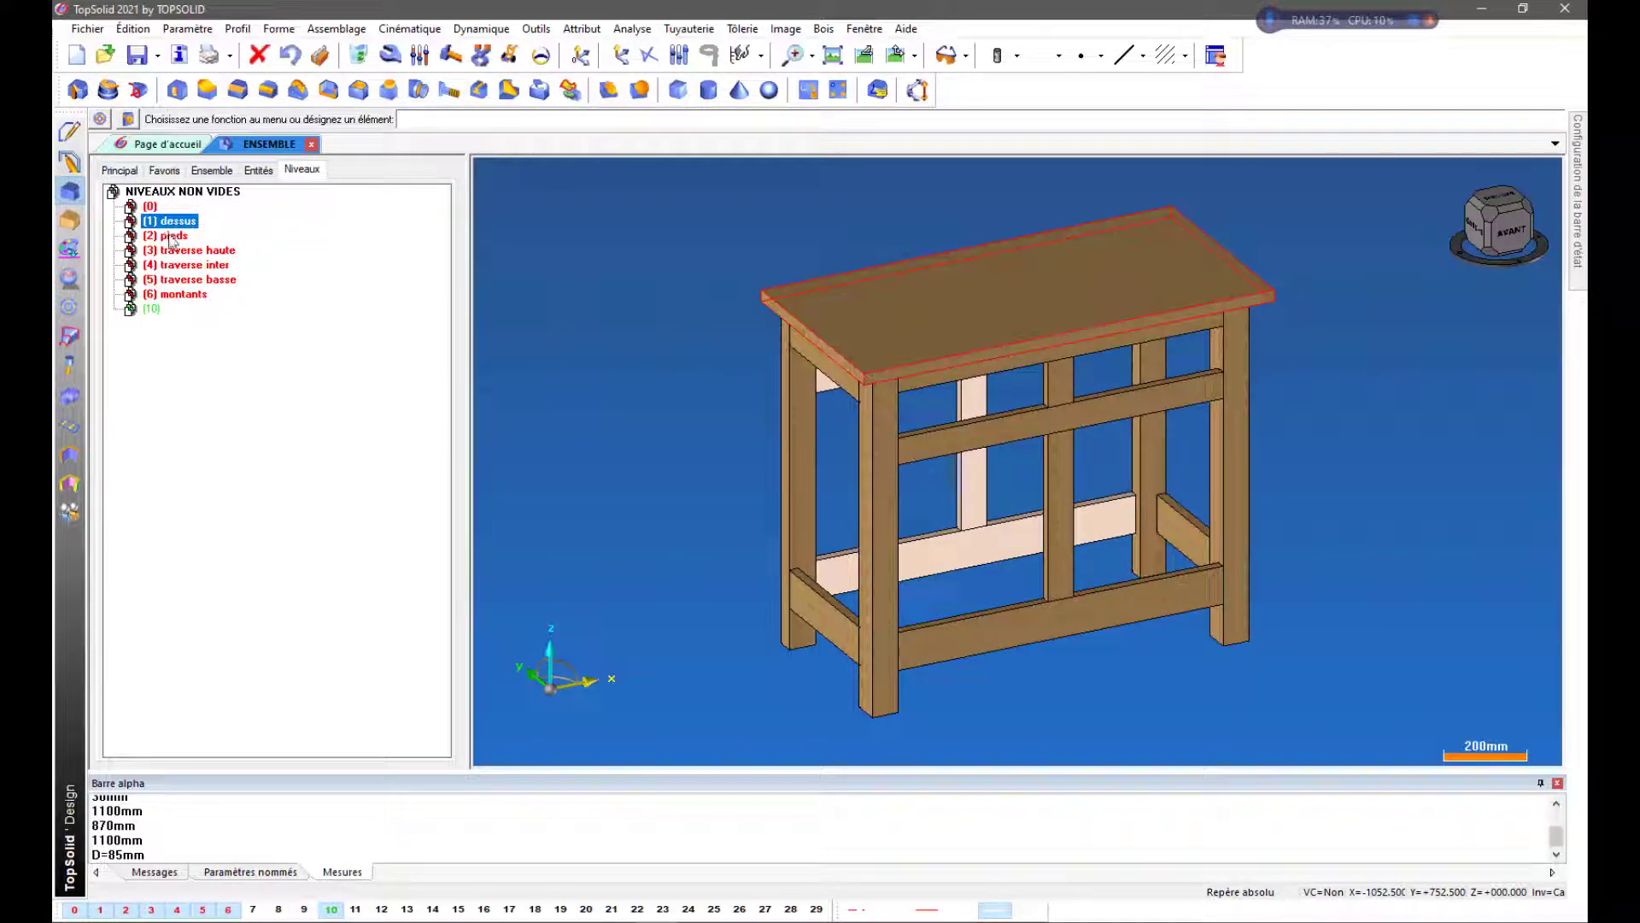
click(169, 237)
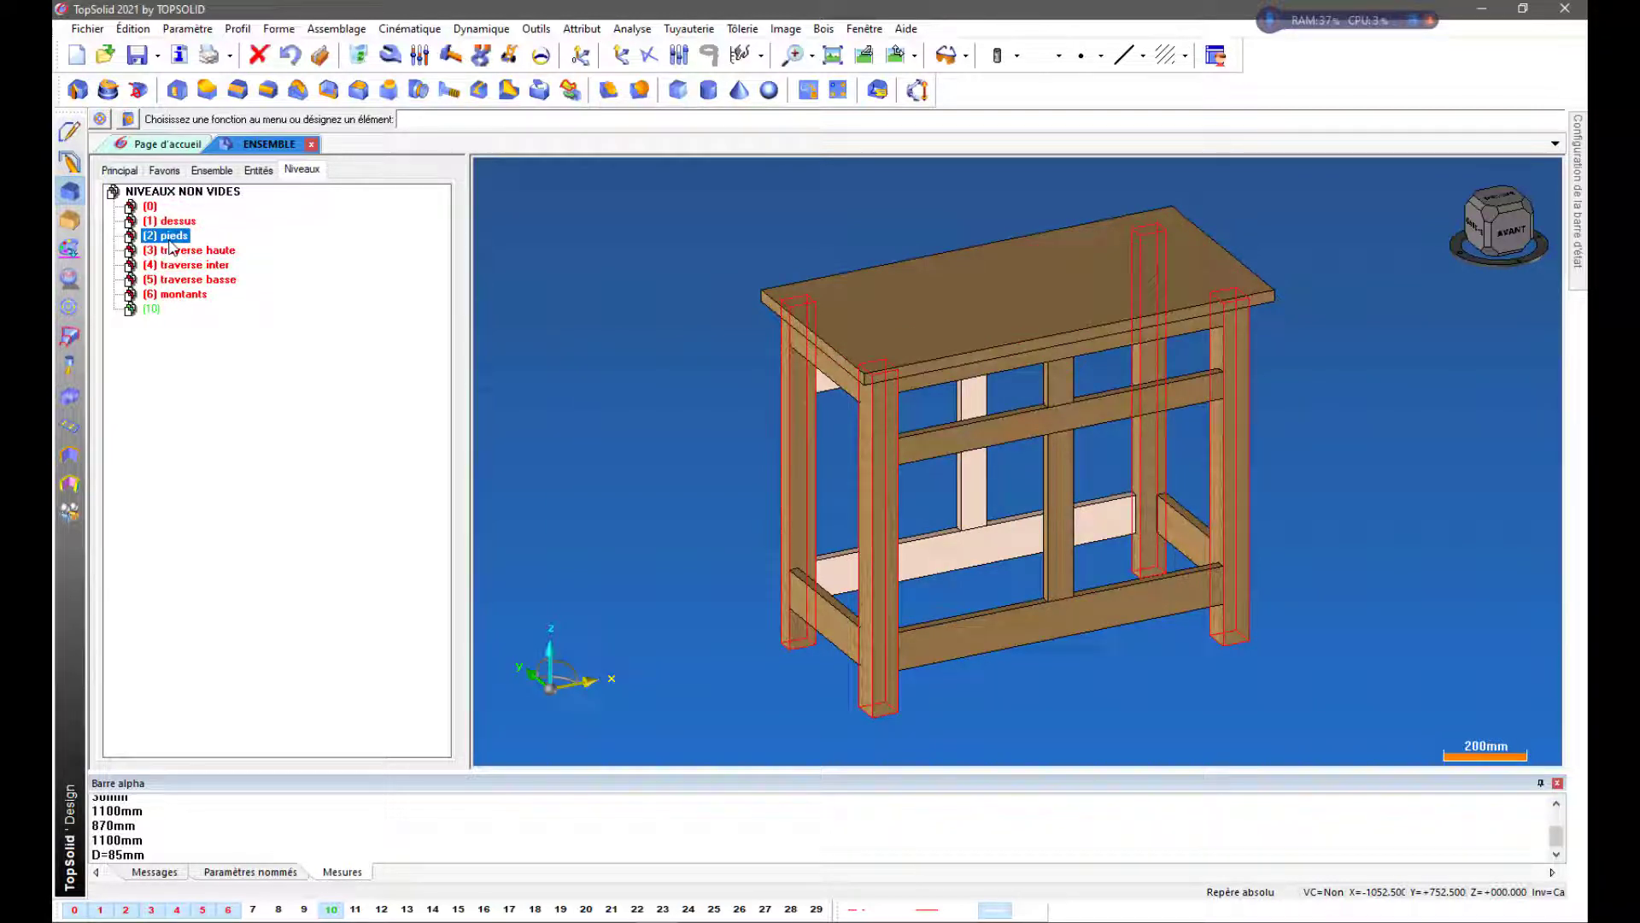
click(195, 251)
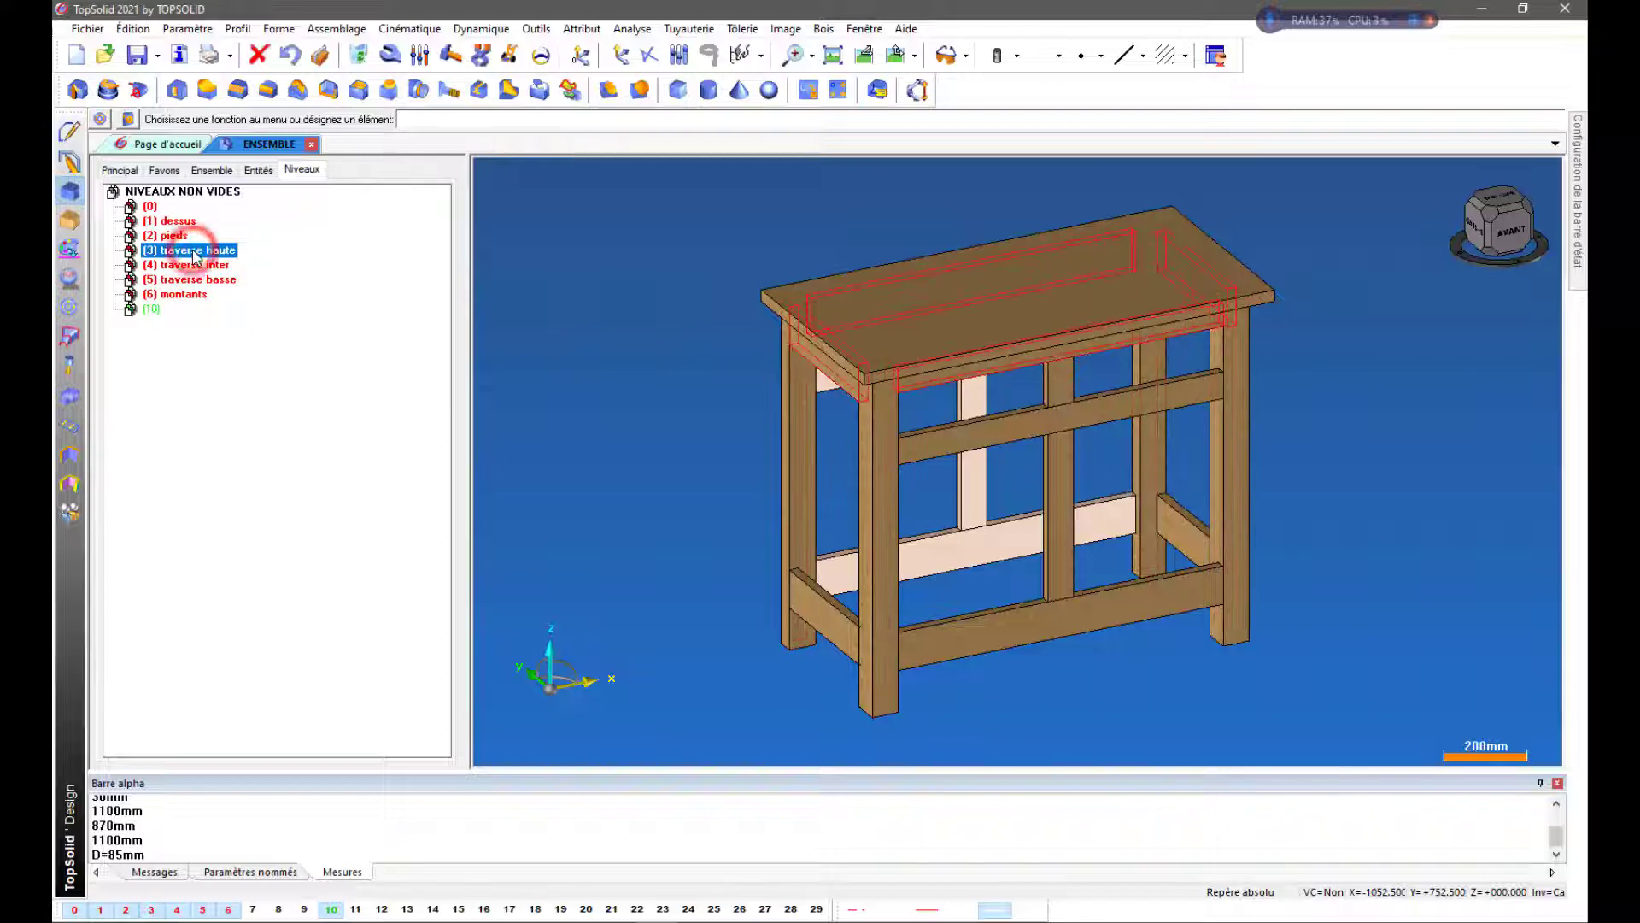
Hide and redisplay levels 4 (traverse inter), 1 (dessus) and 2 (pieds) one after another
click(173, 916)
click(173, 915)
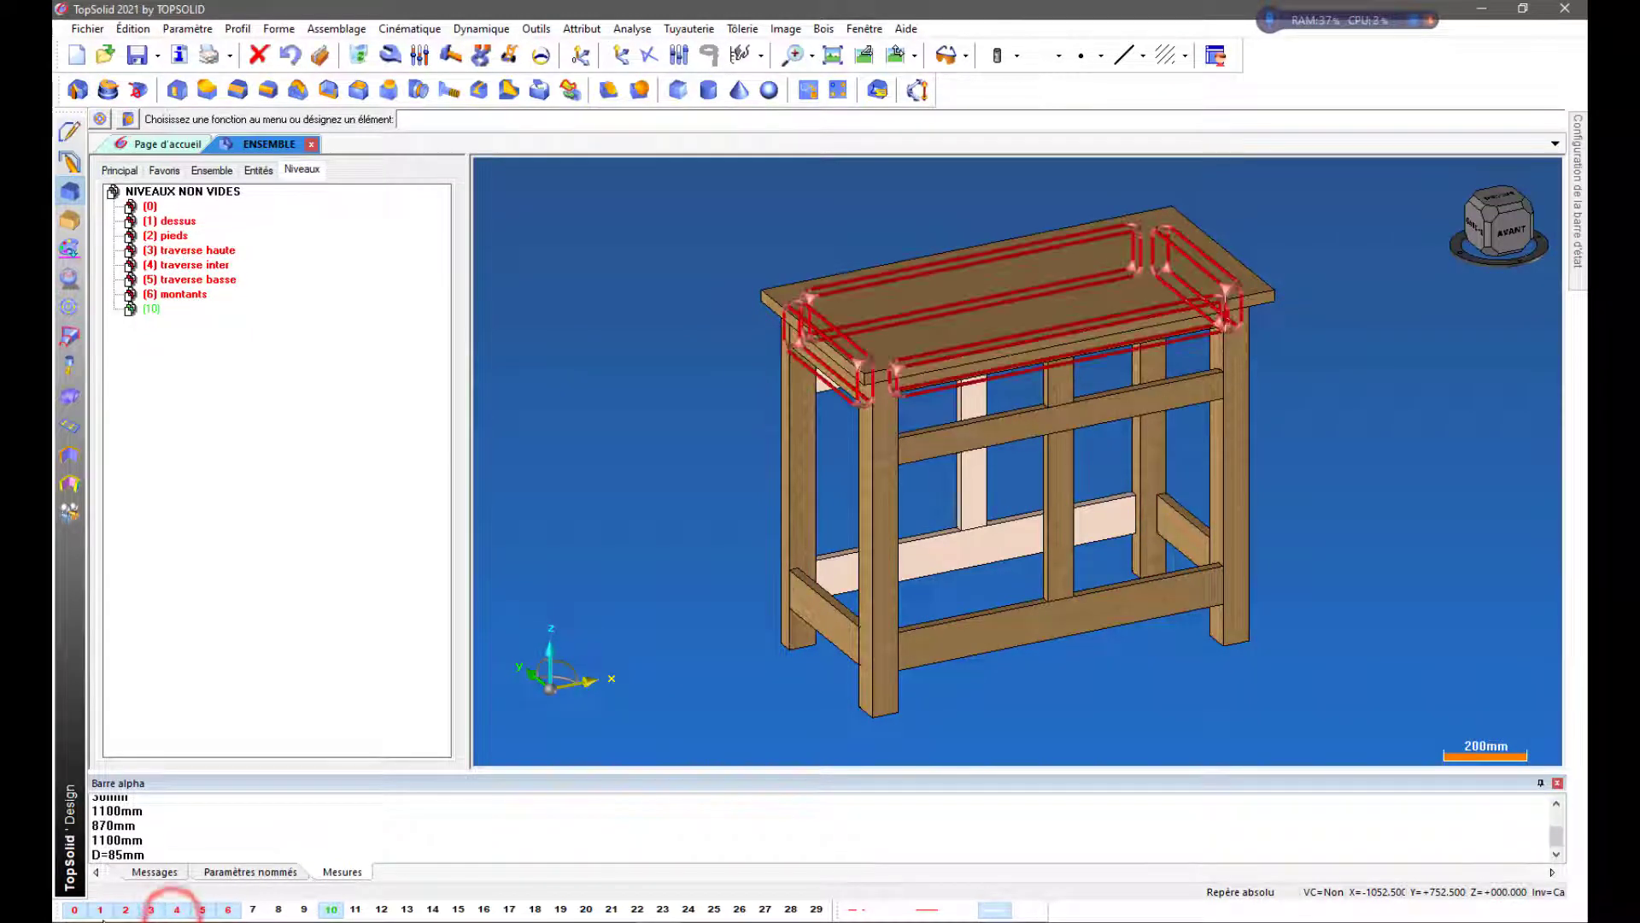
click(101, 912)
click(100, 912)
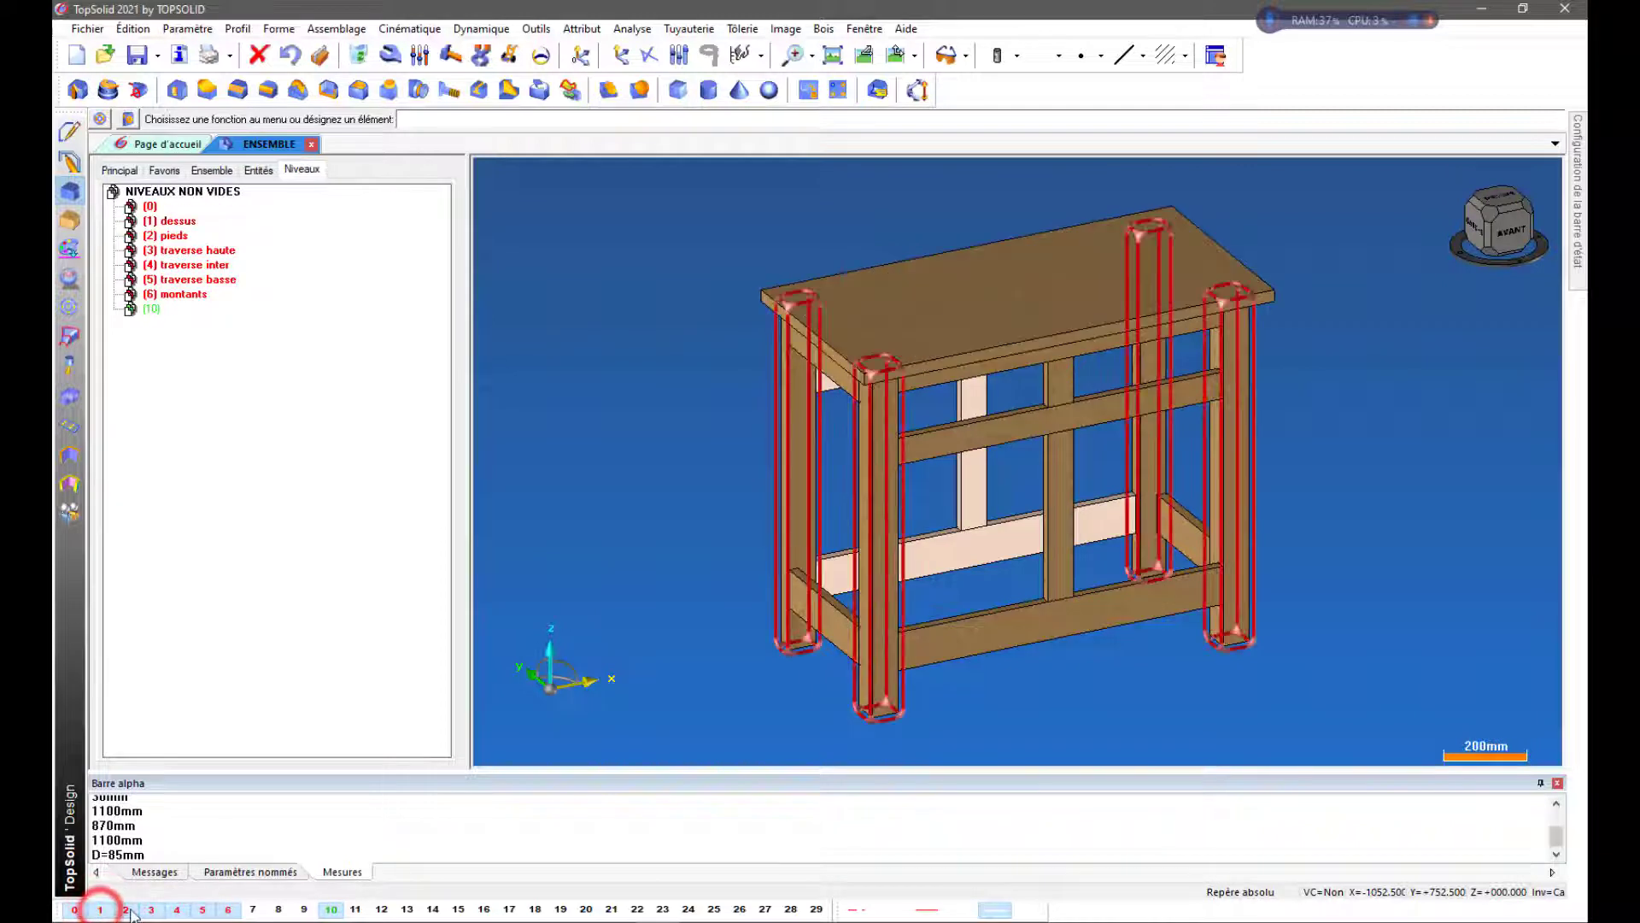
click(129, 911)
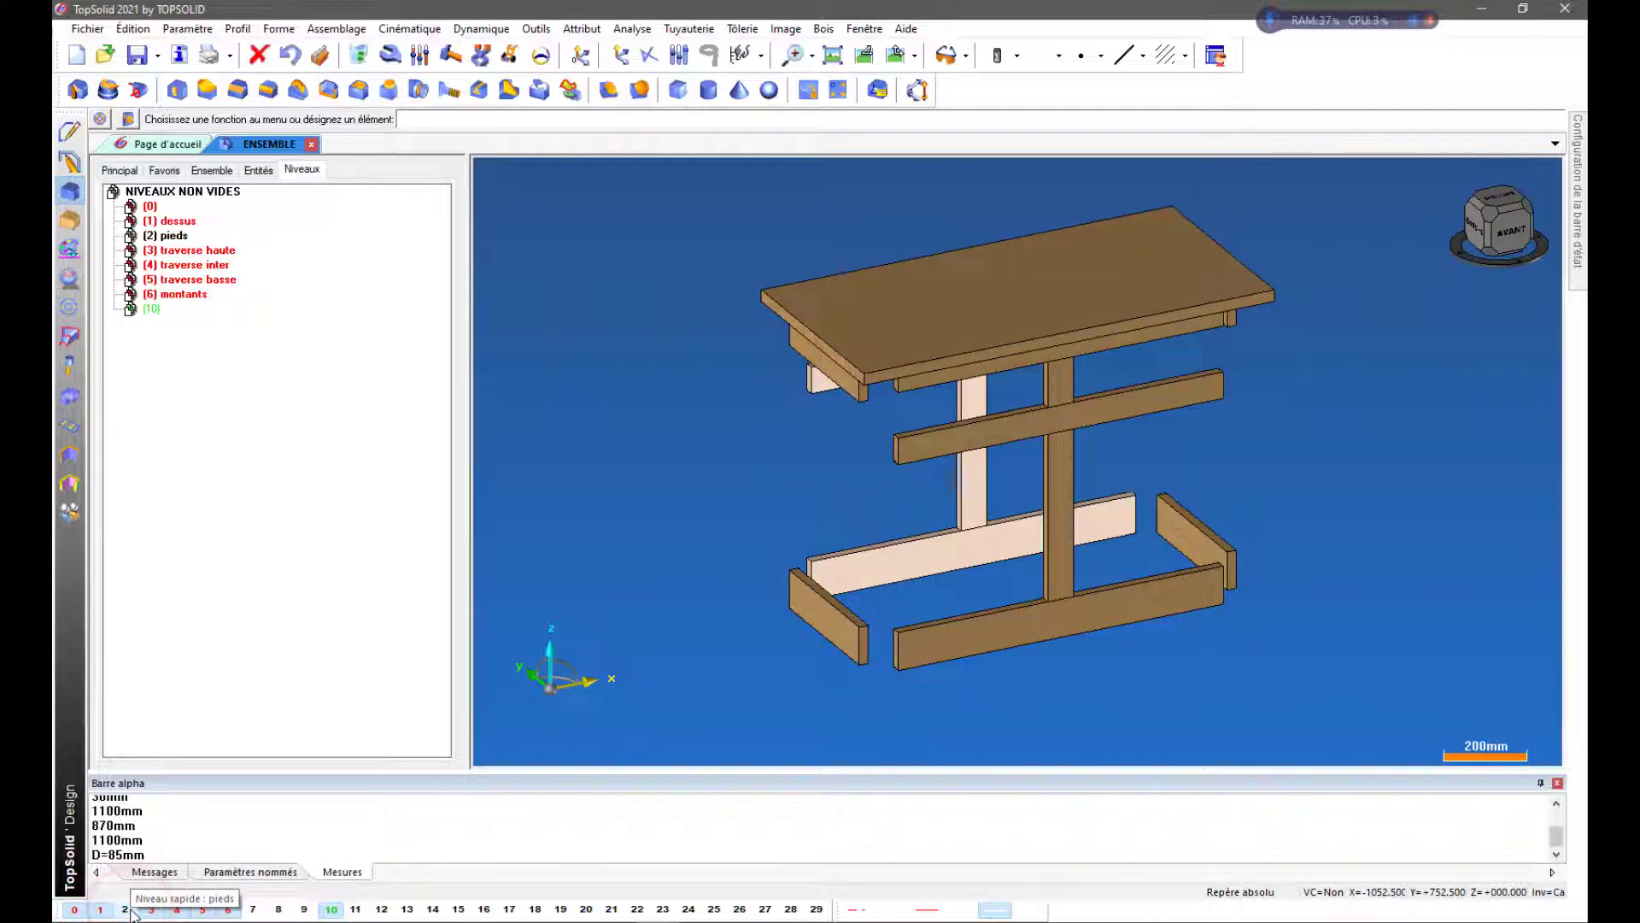
click(128, 911)
Hide levels 3 to 6, holding the upper, intermediate and lower rails and the uprights
click(152, 912)
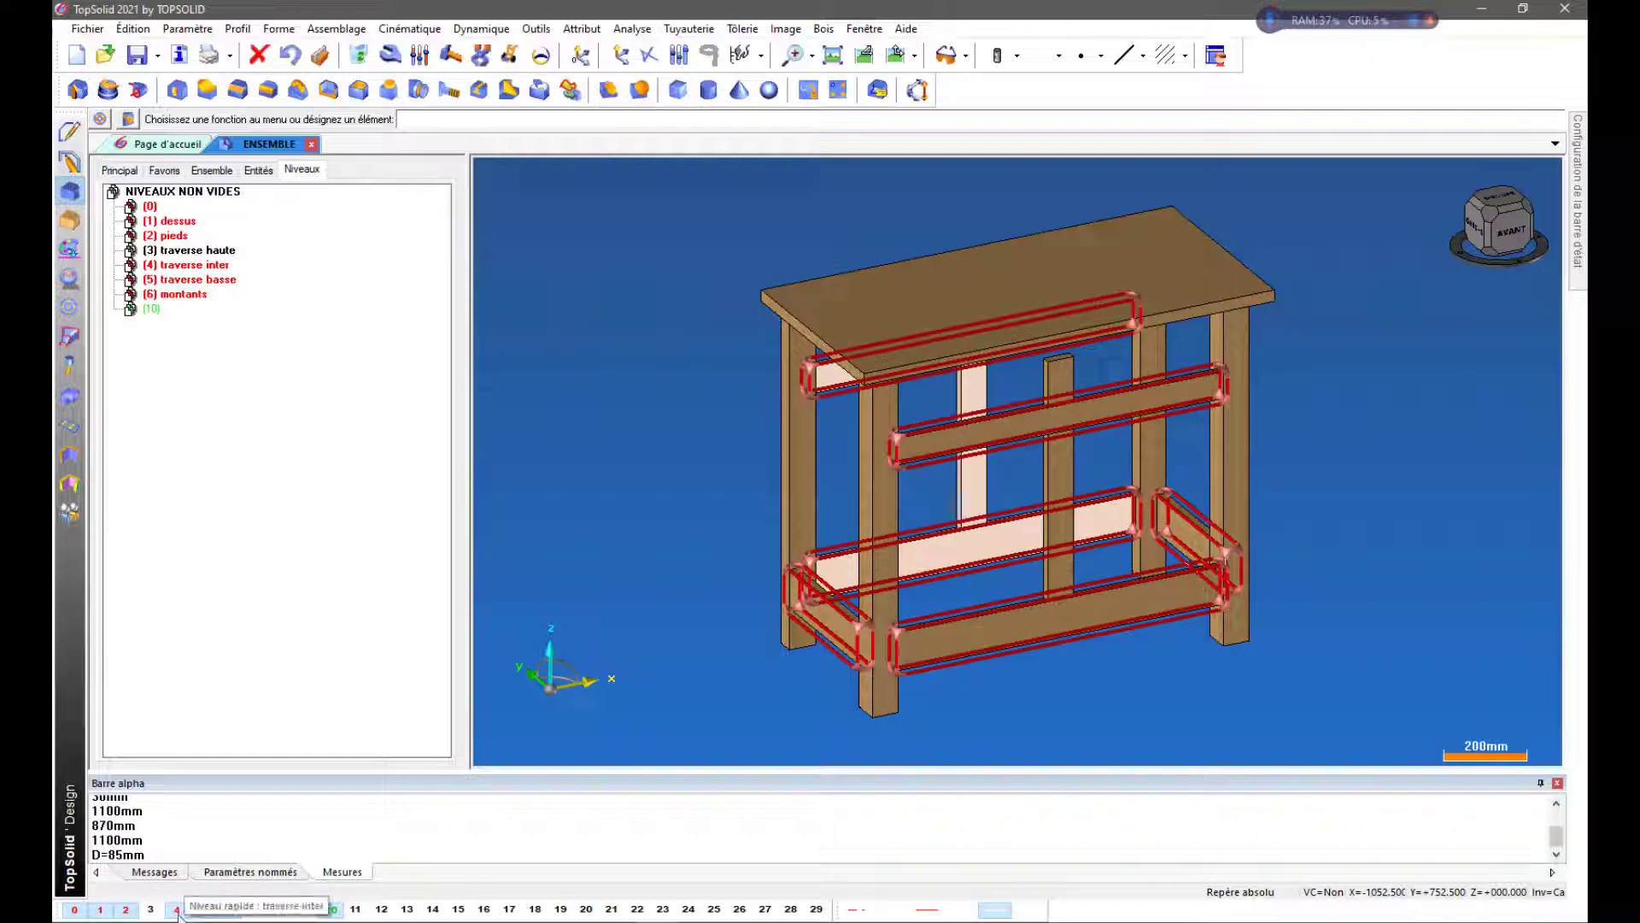
click(177, 911)
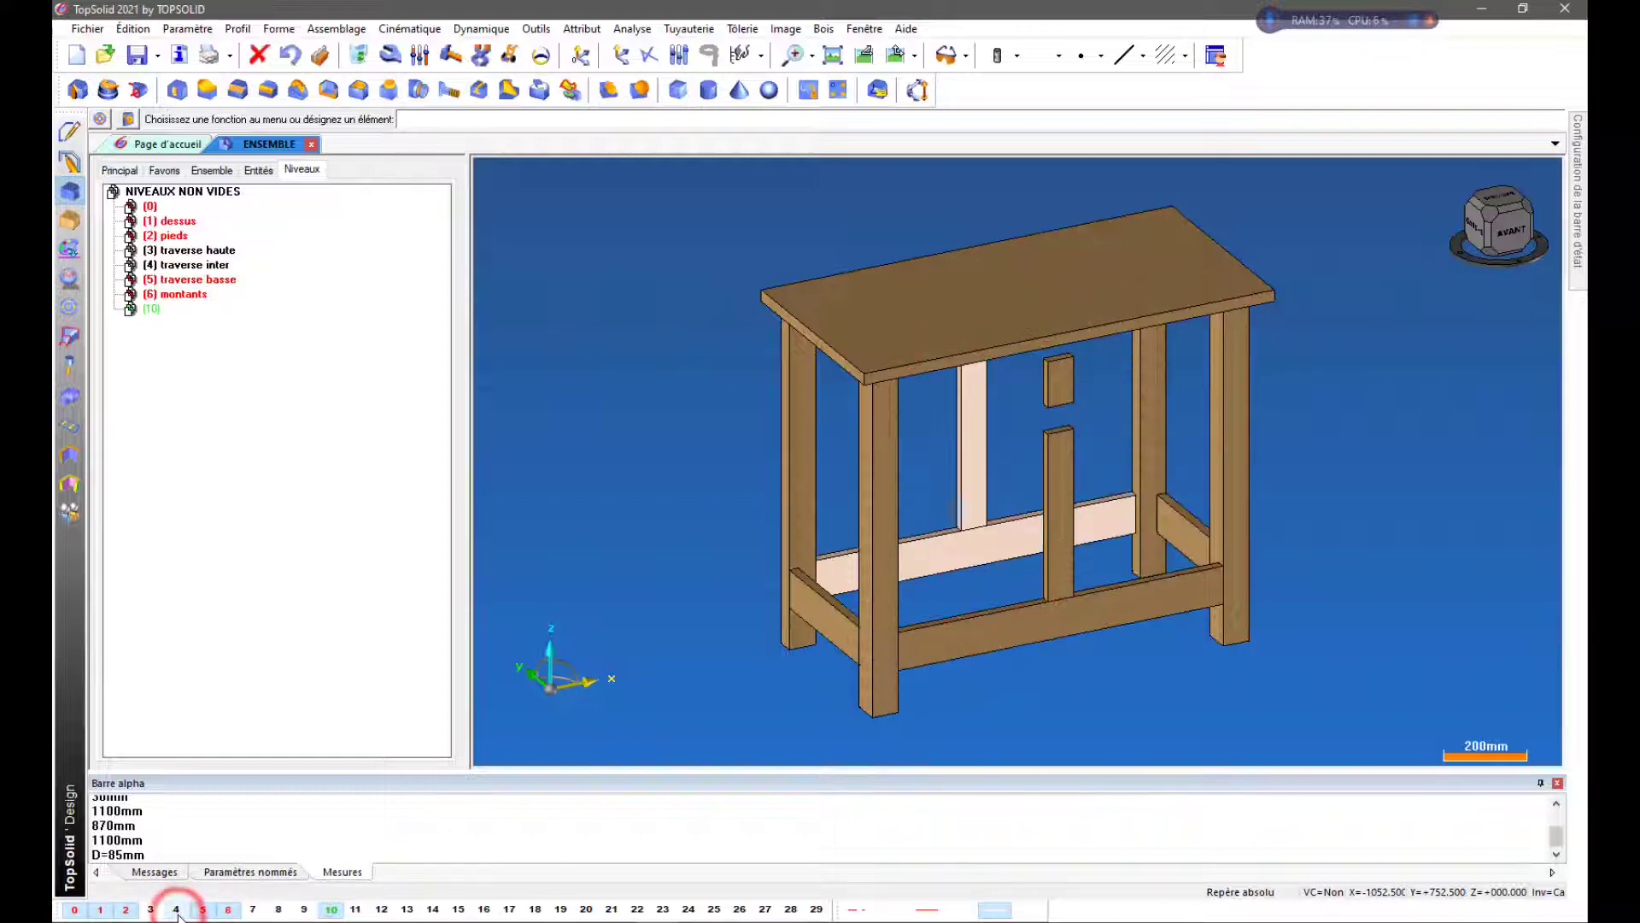
middle_drag(707, 595, 681, 543)
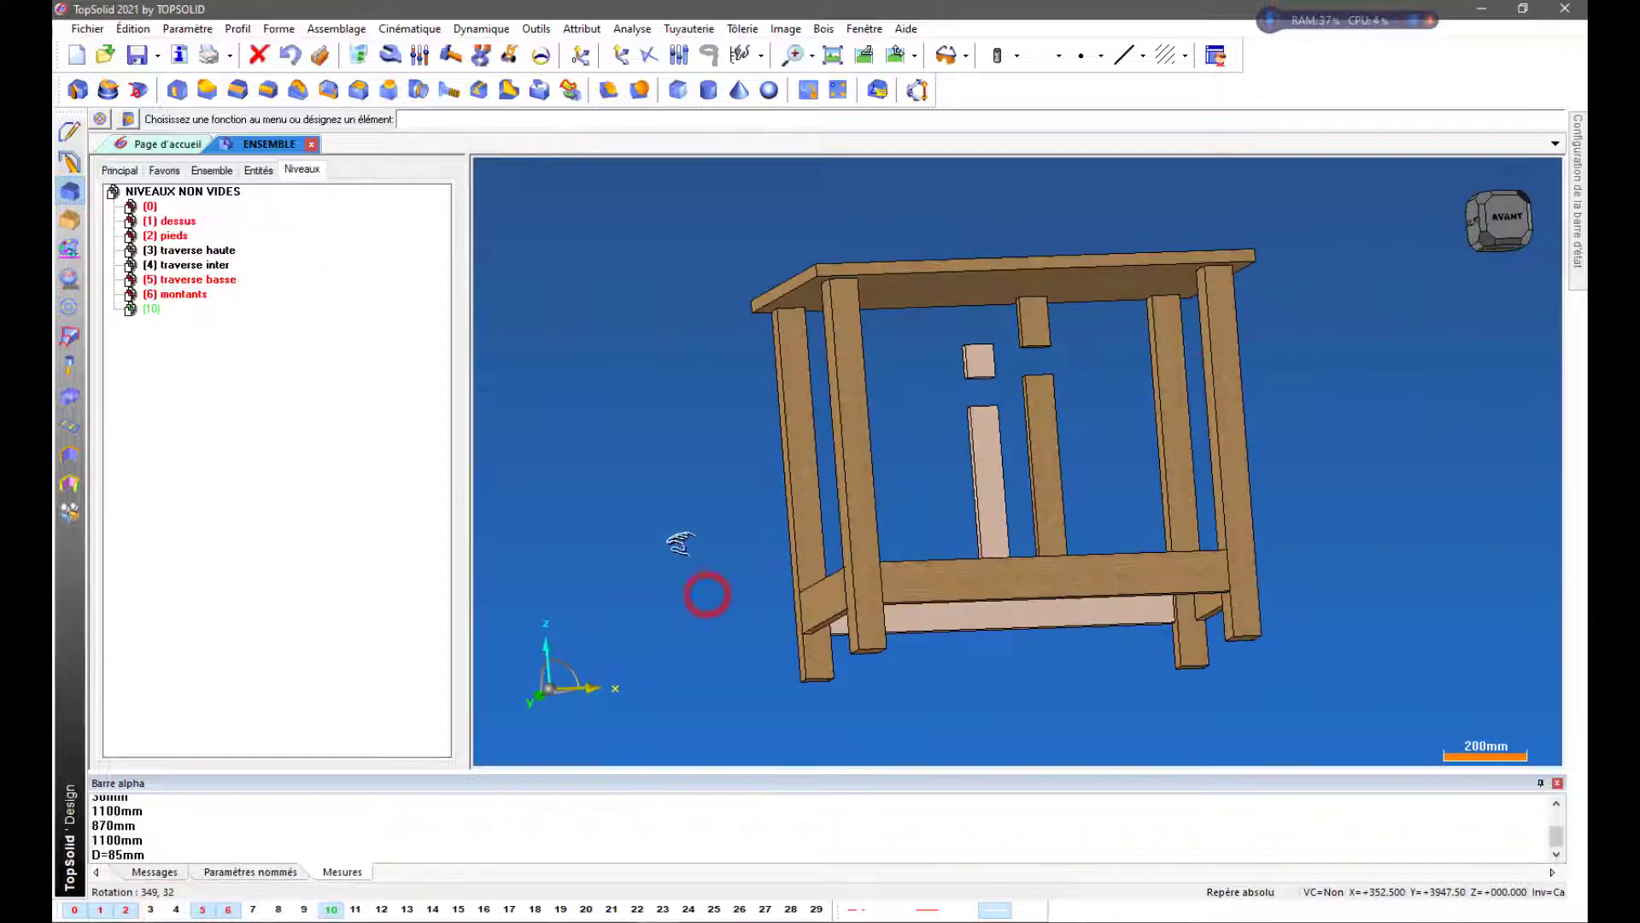
click(203, 909)
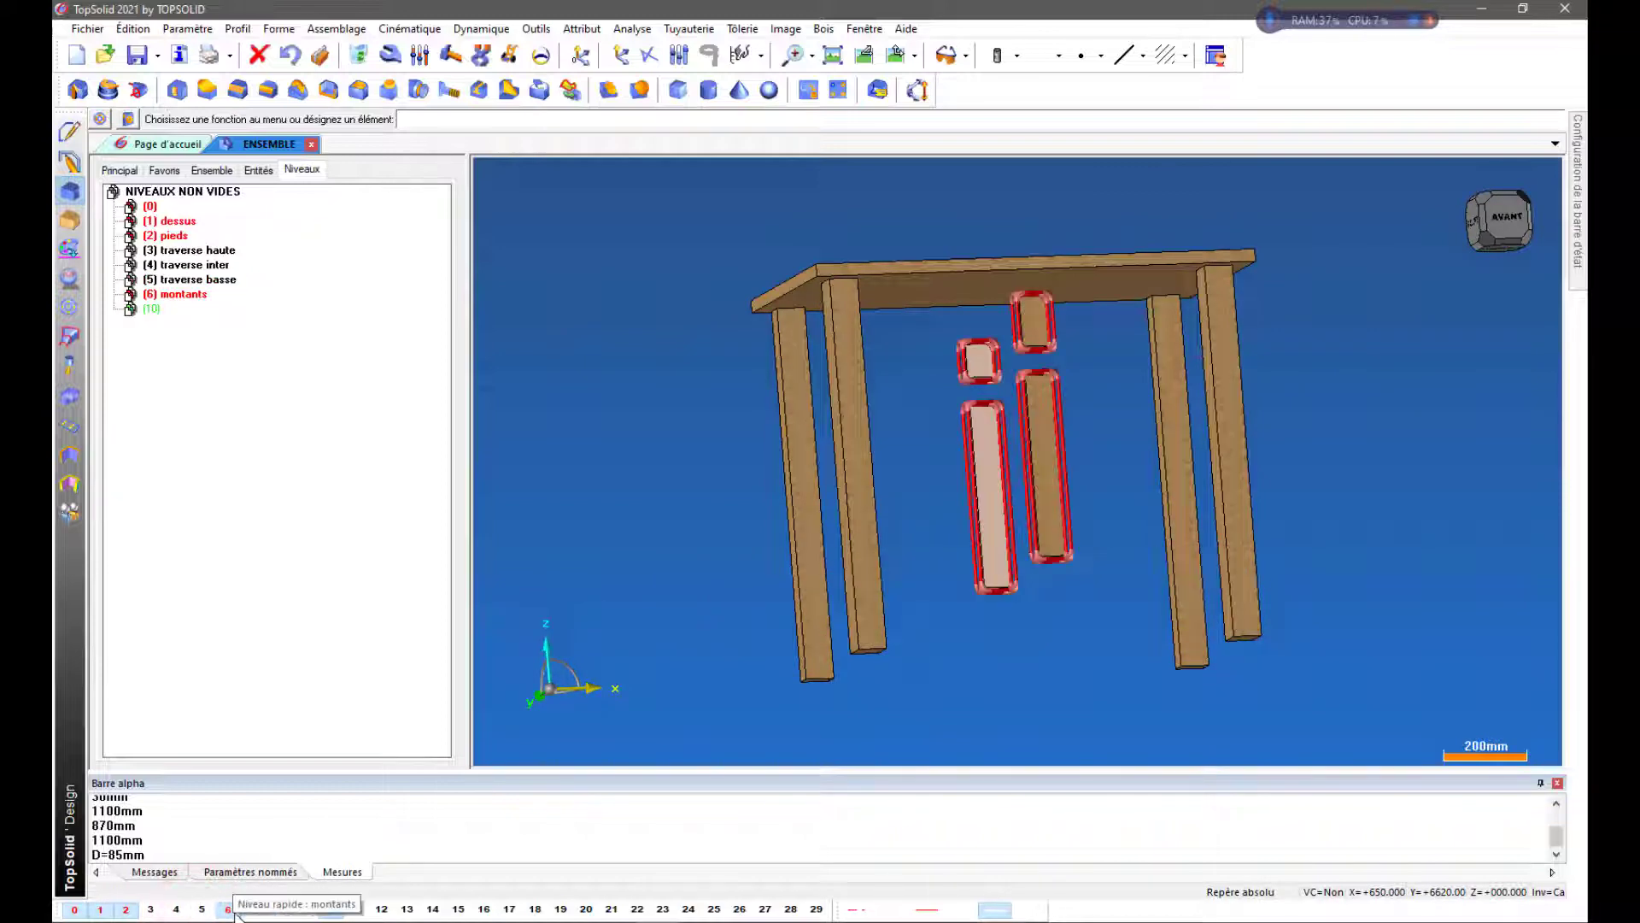
click(231, 910)
middle_drag(755, 555, 605, 610)
Redisplay level 3 (traverse haute), and show then hide levels 4 (traverse inter) and 5 (traverse basse)
click(151, 909)
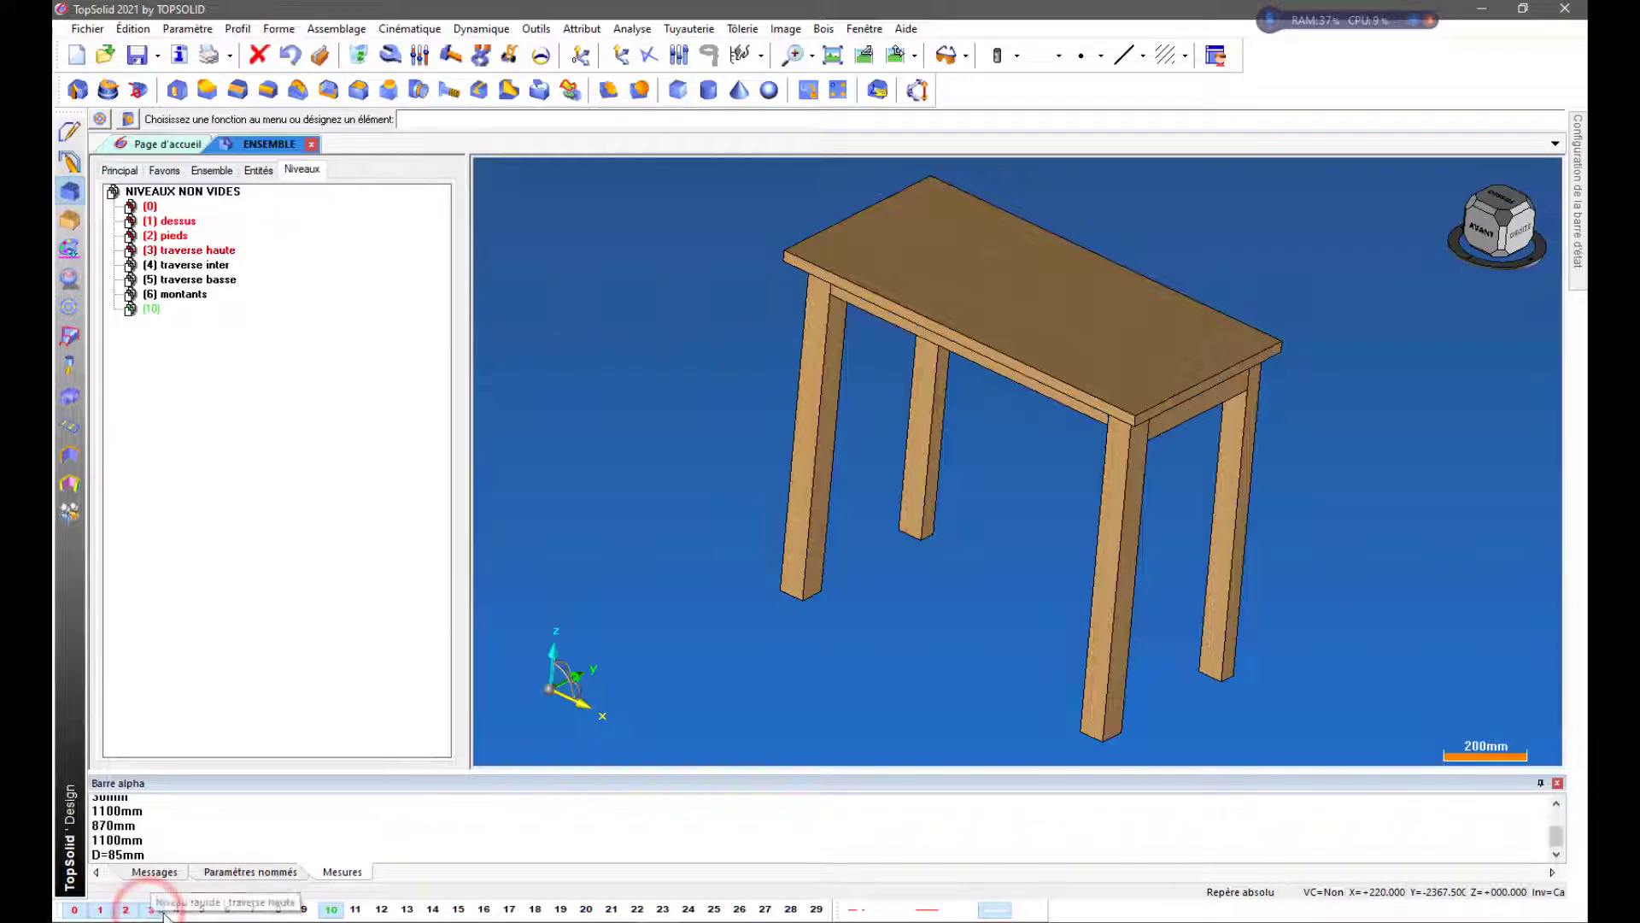
click(176, 909)
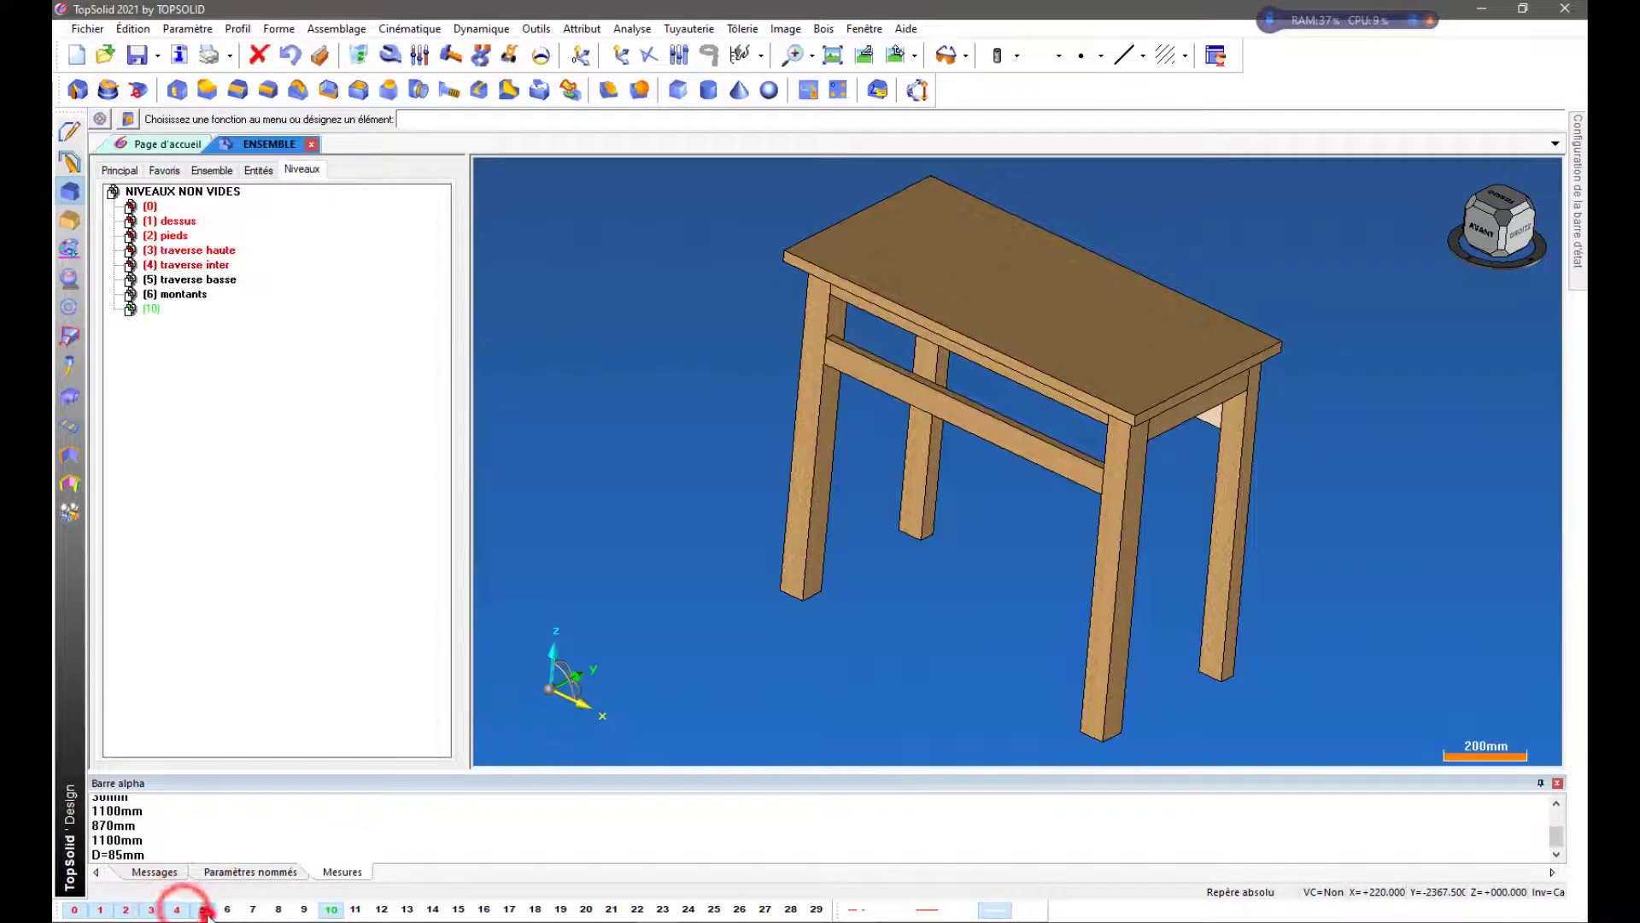
click(202, 909)
click(202, 911)
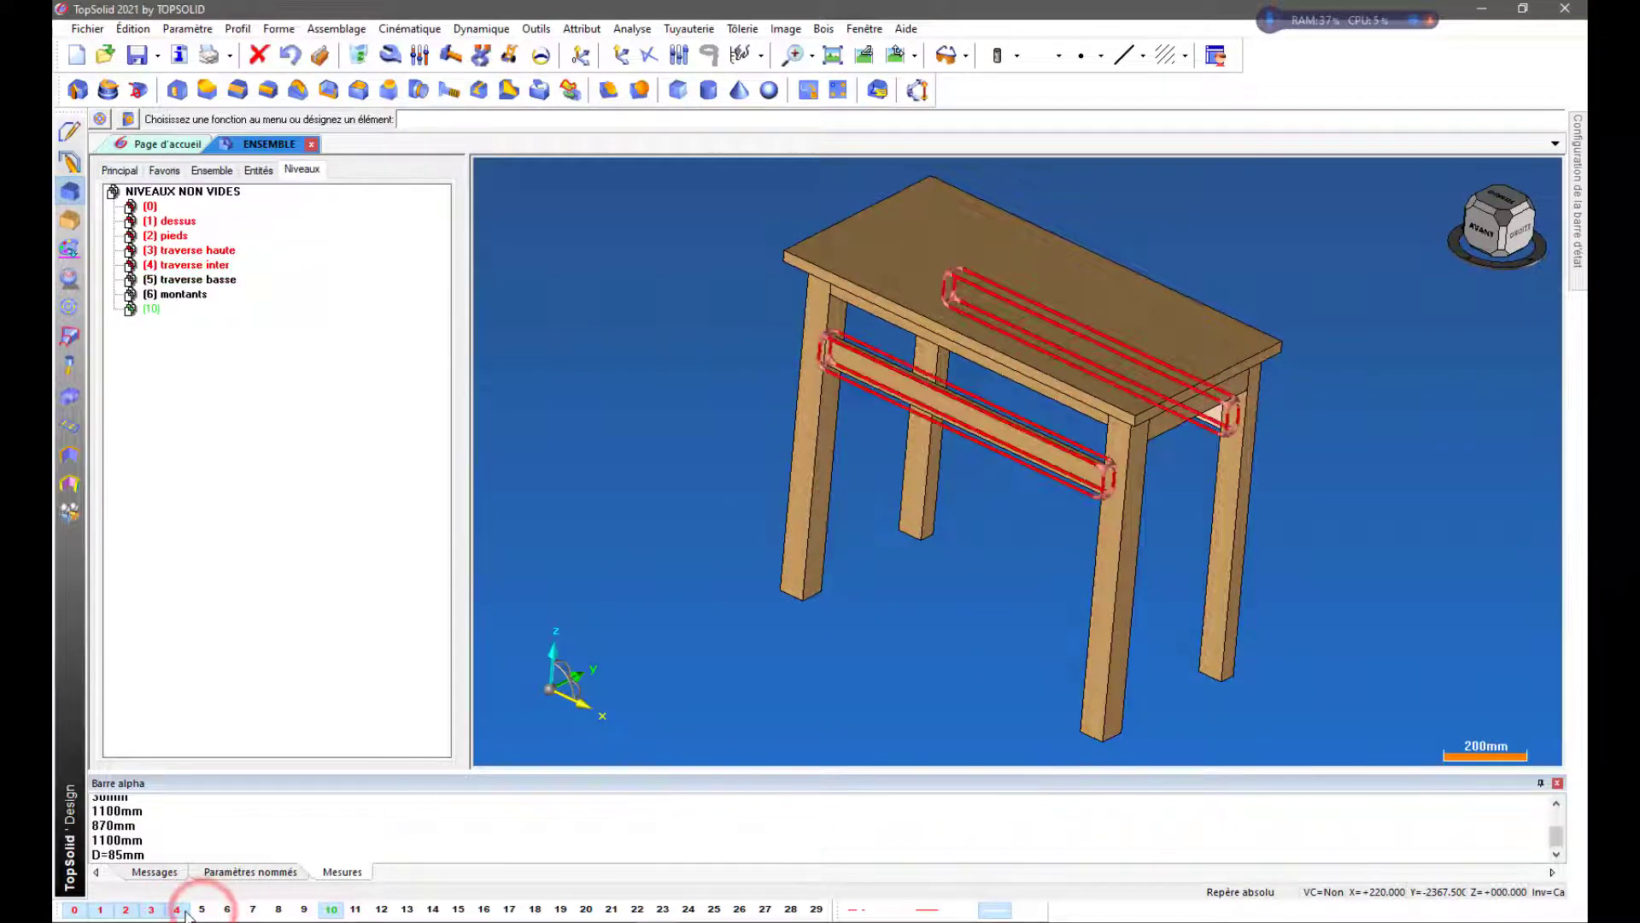
click(177, 911)
middle_drag(858, 596, 989, 530)
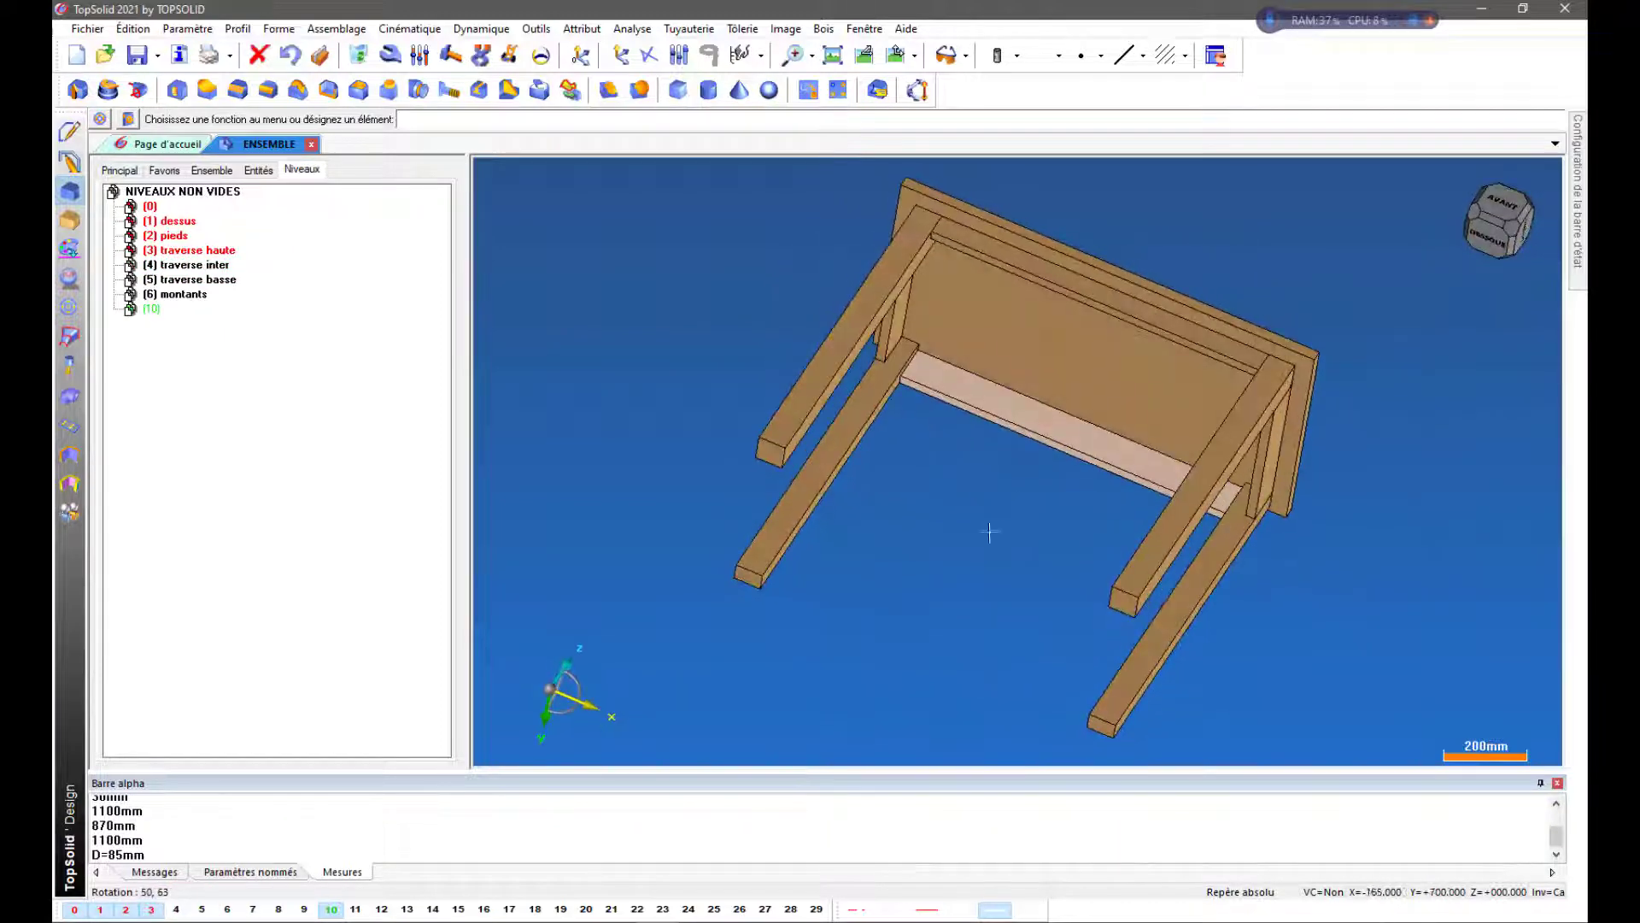
Hide levels 3 (traverse haute) and 2 (pieds), then redisplay level 3 to view the upper rails under the top
click(152, 909)
click(137, 911)
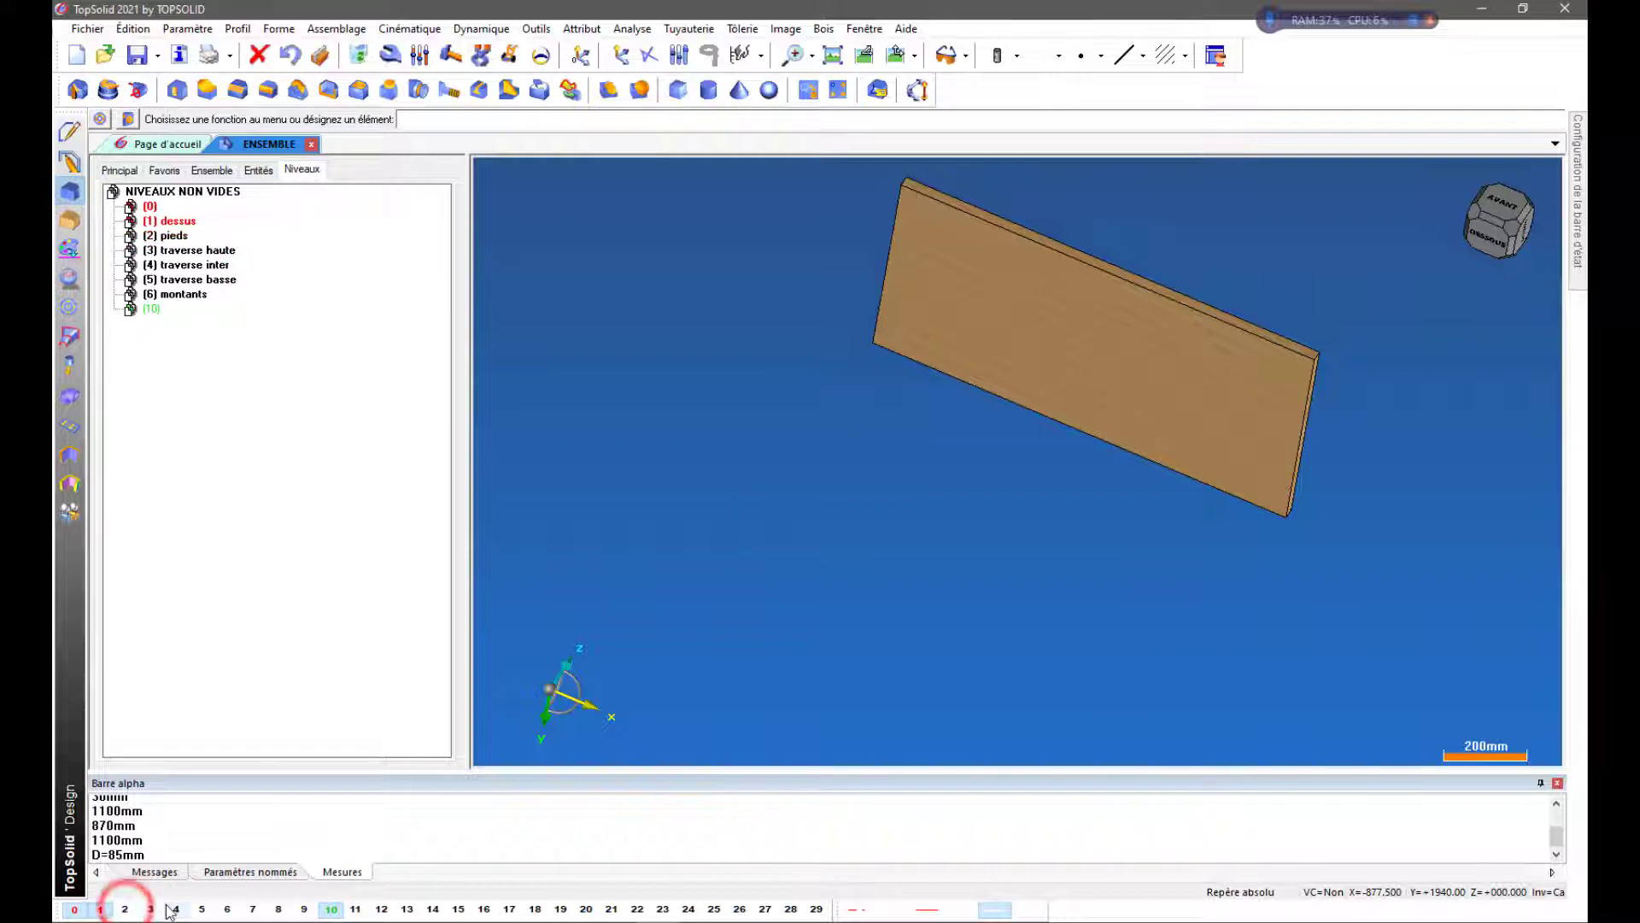
click(151, 909)
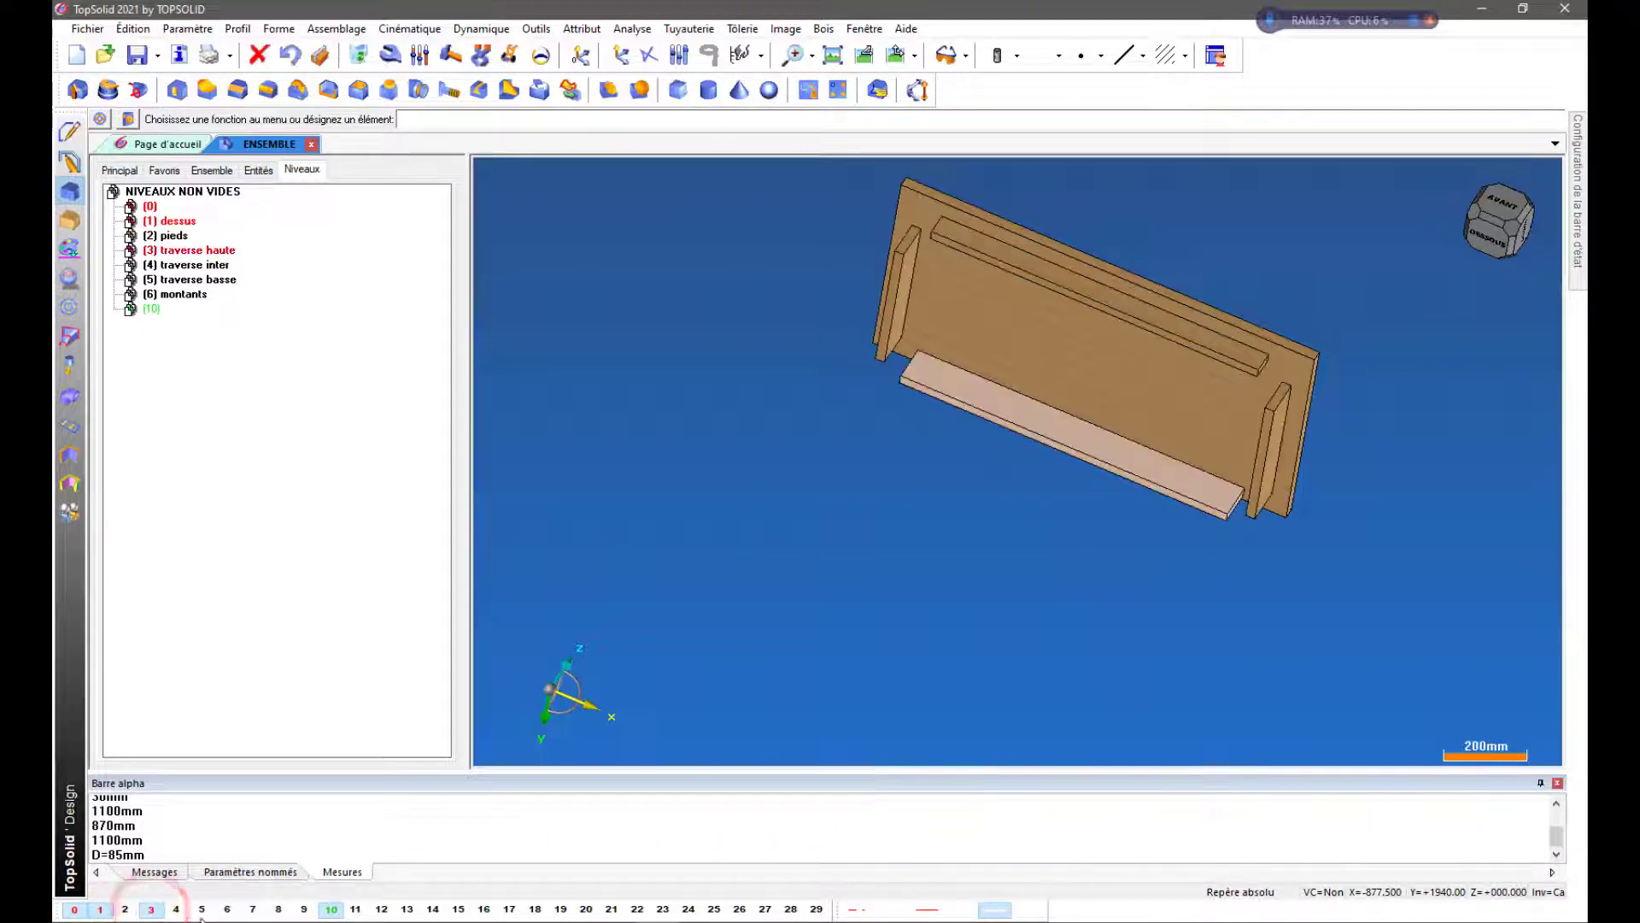
middle_drag(643, 602, 751, 663)
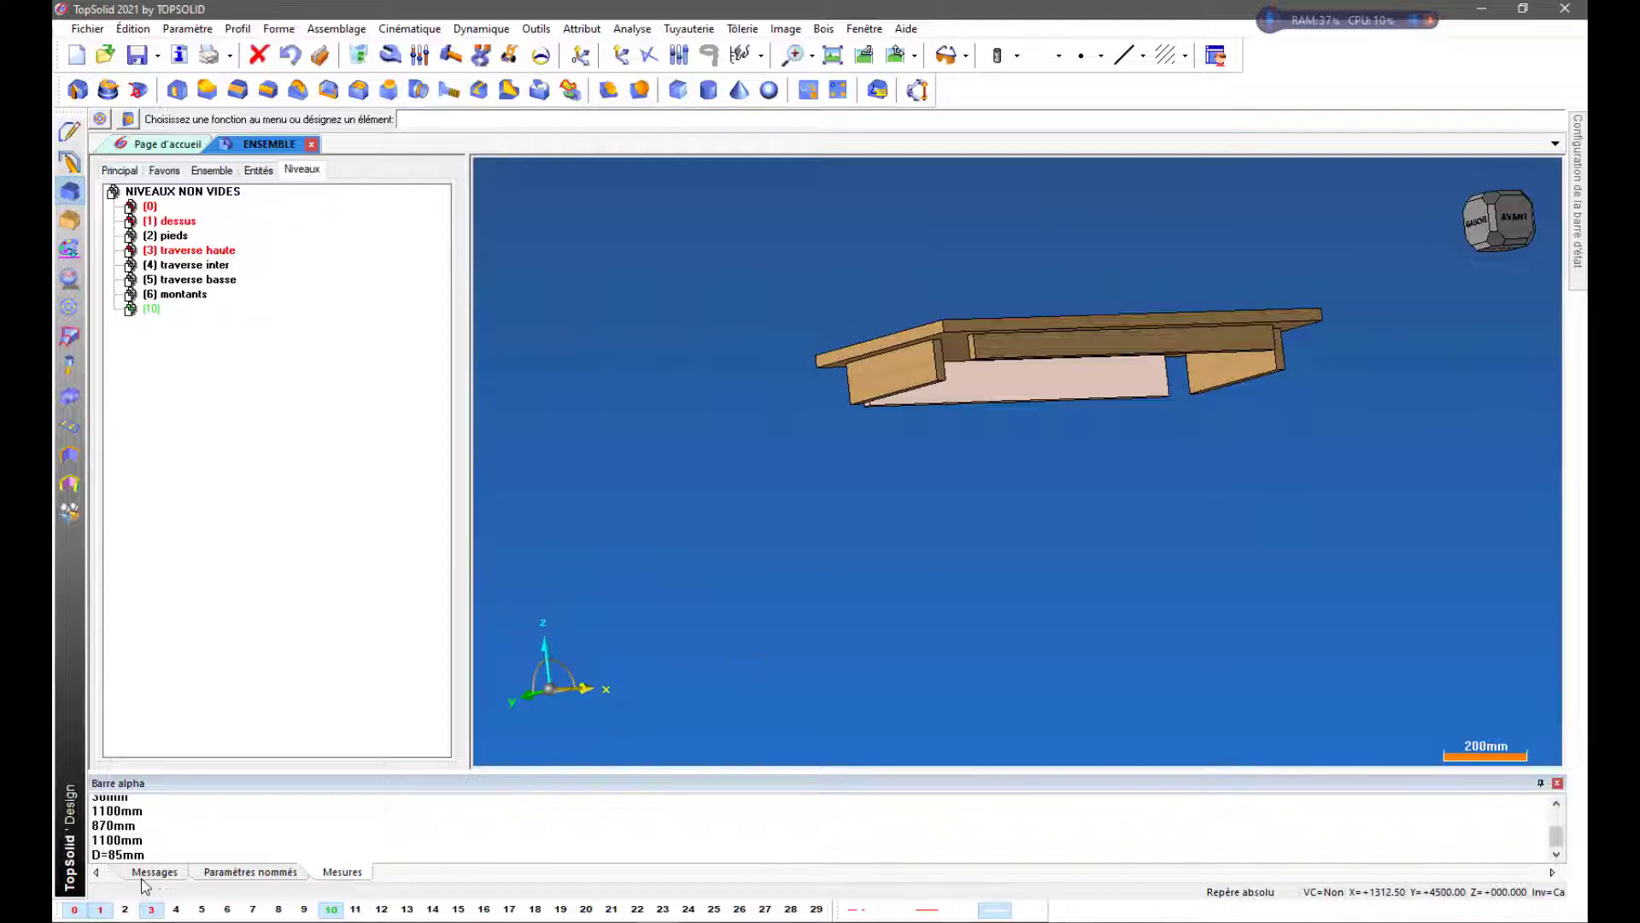
Hide level 1 (dessus) and redisplay levels 2, 4, 5 and 6 so the full frame shows without its top
click(100, 909)
click(124, 909)
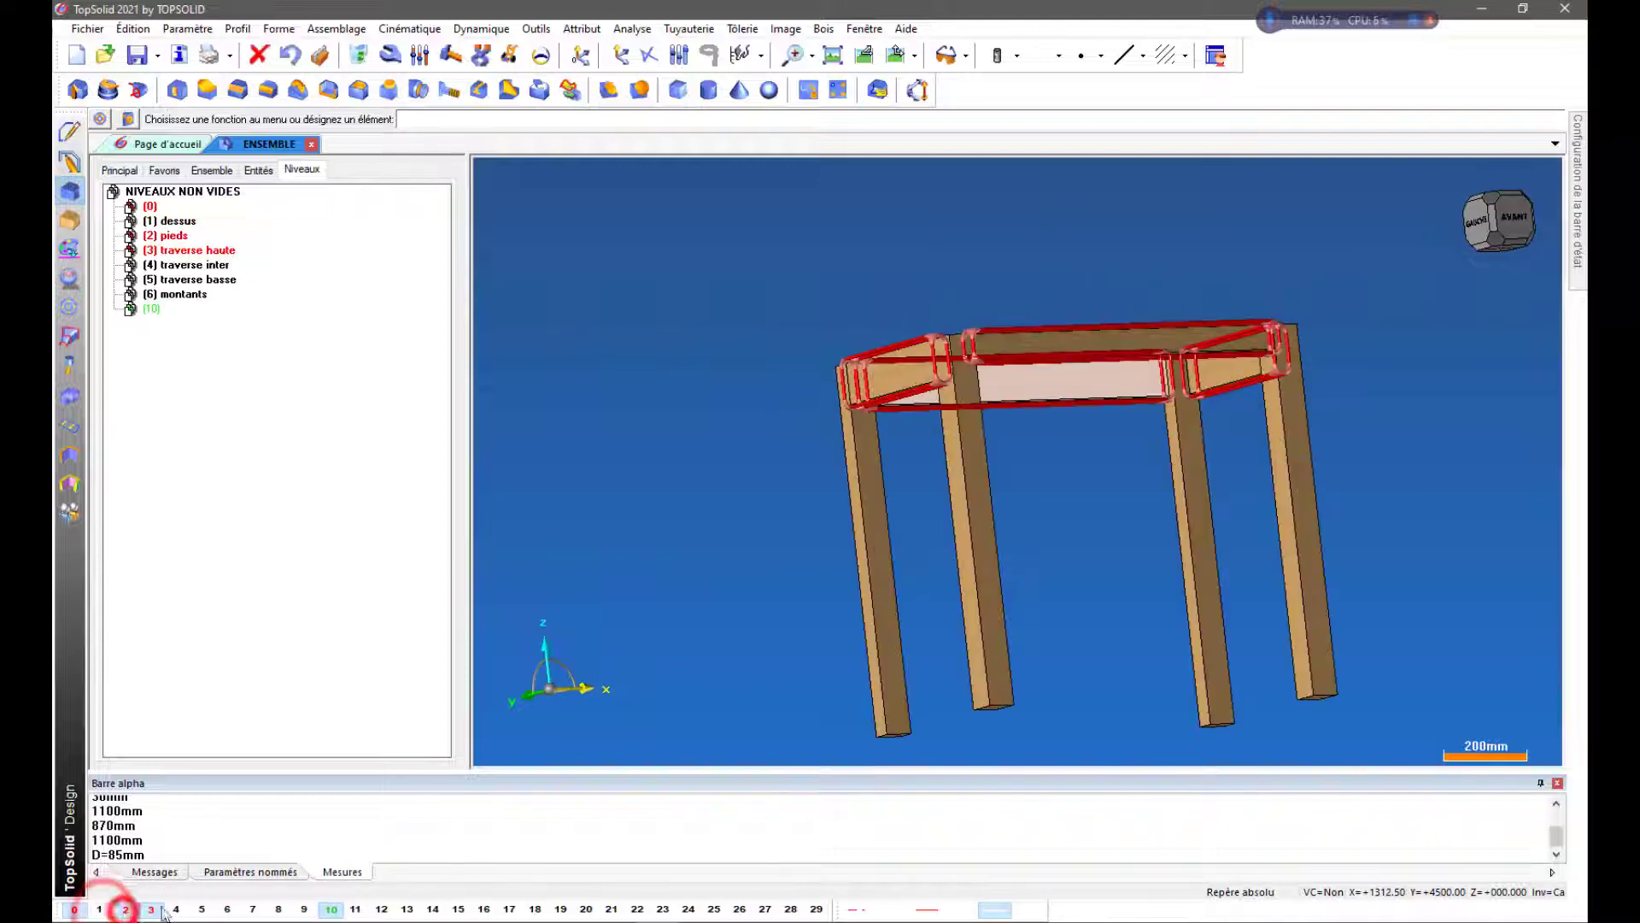
click(176, 909)
click(201, 910)
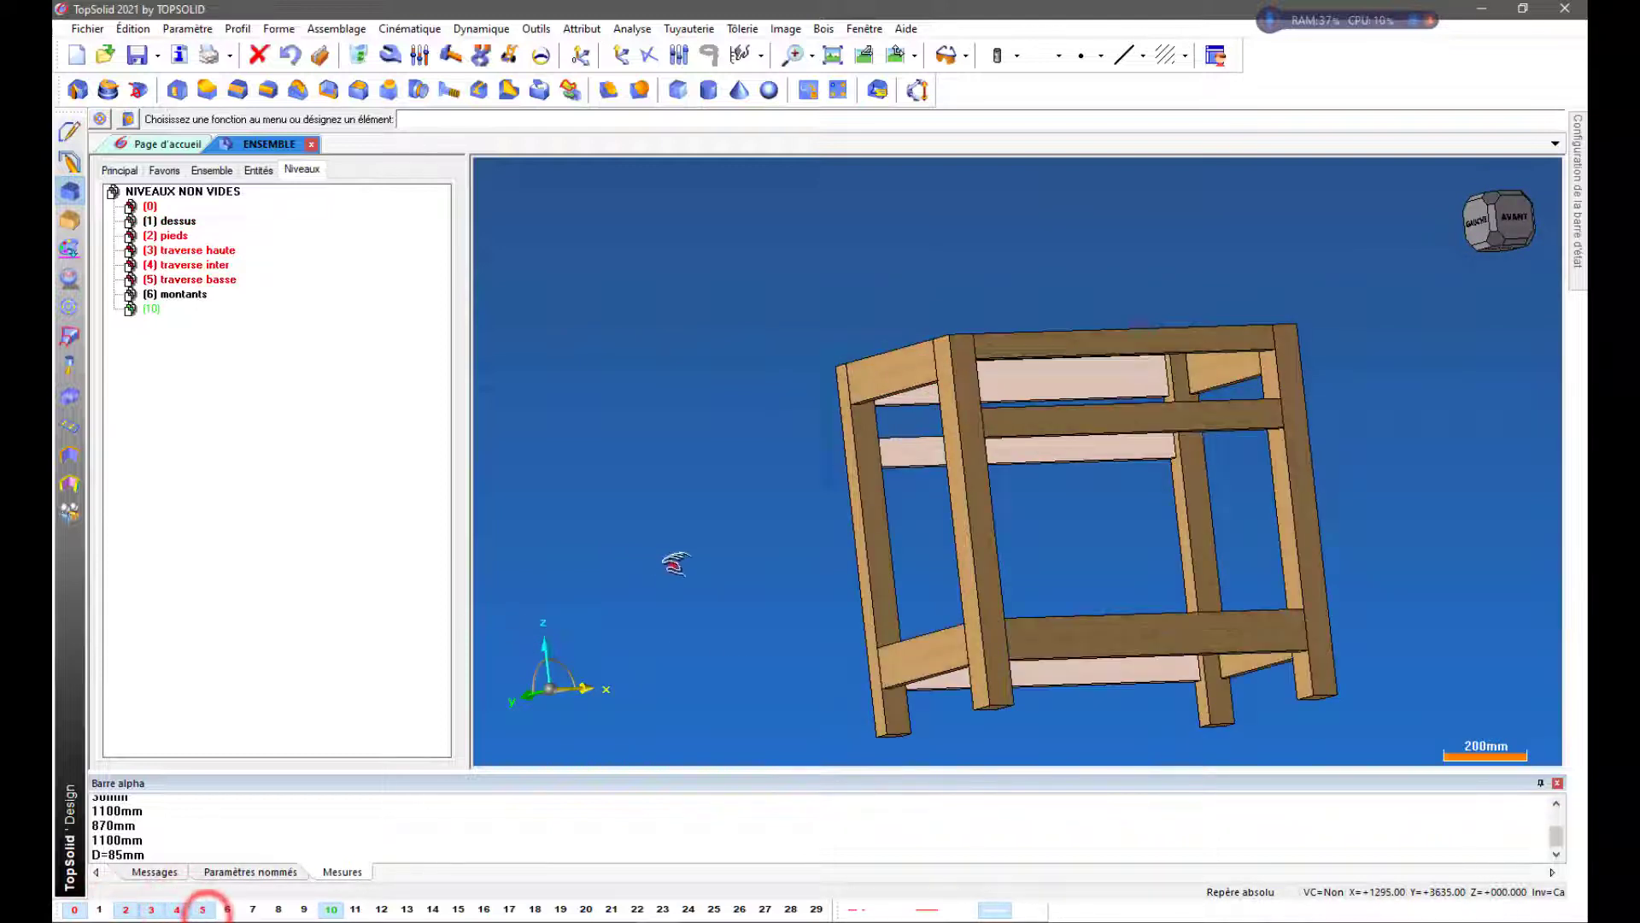
middle_drag(673, 562, 592, 622)
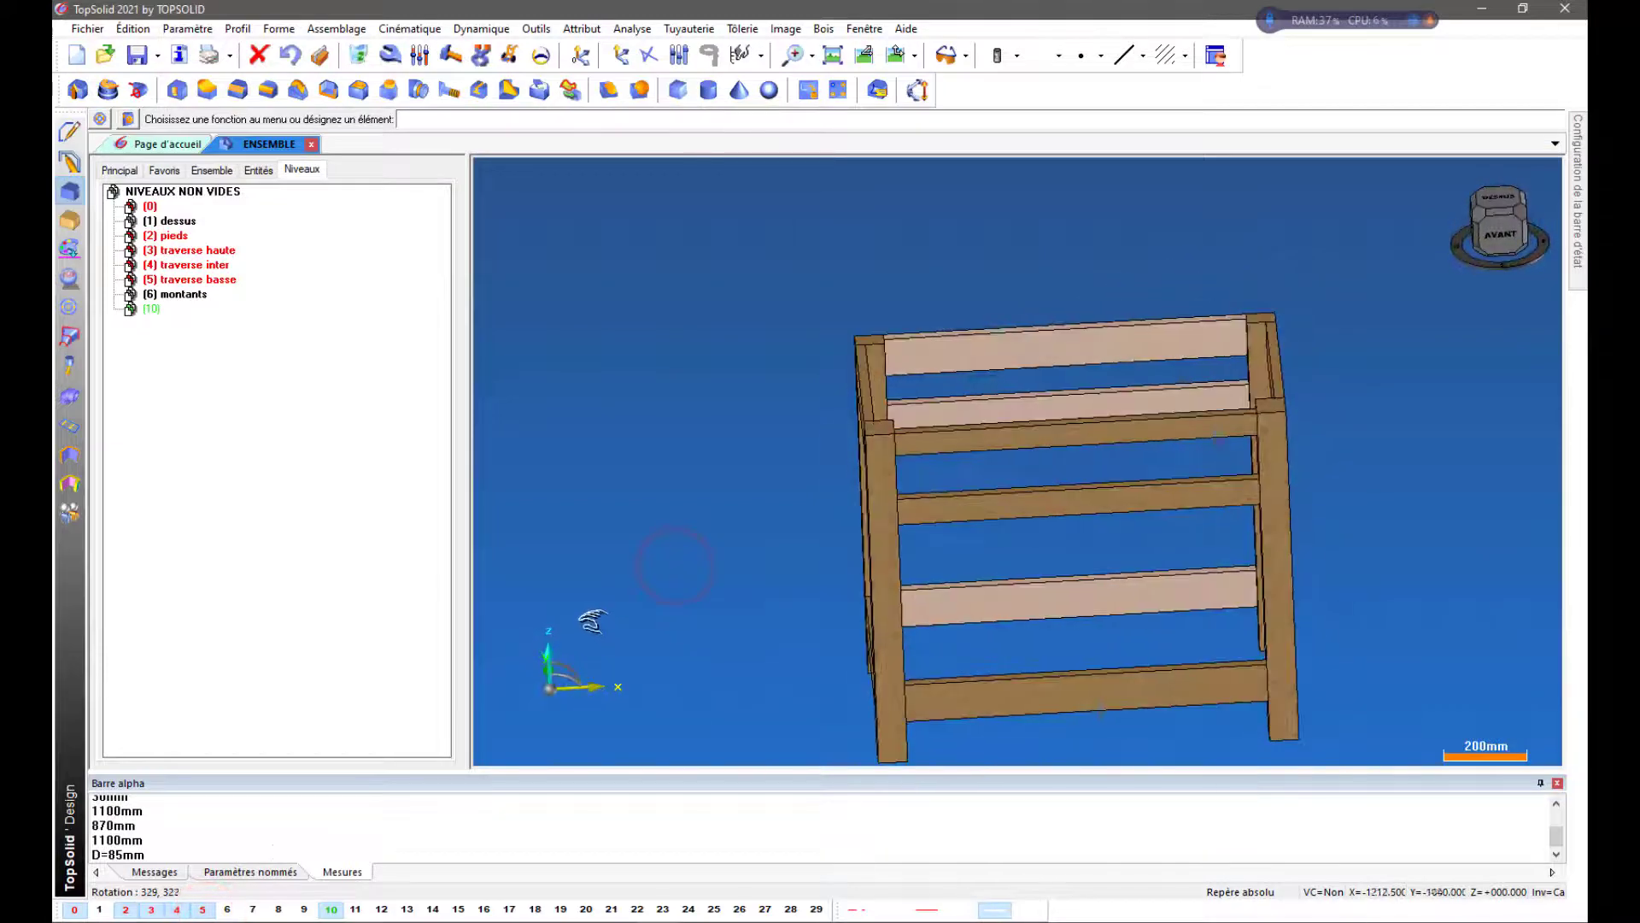
click(224, 909)
middle_drag(567, 560, 602, 555)
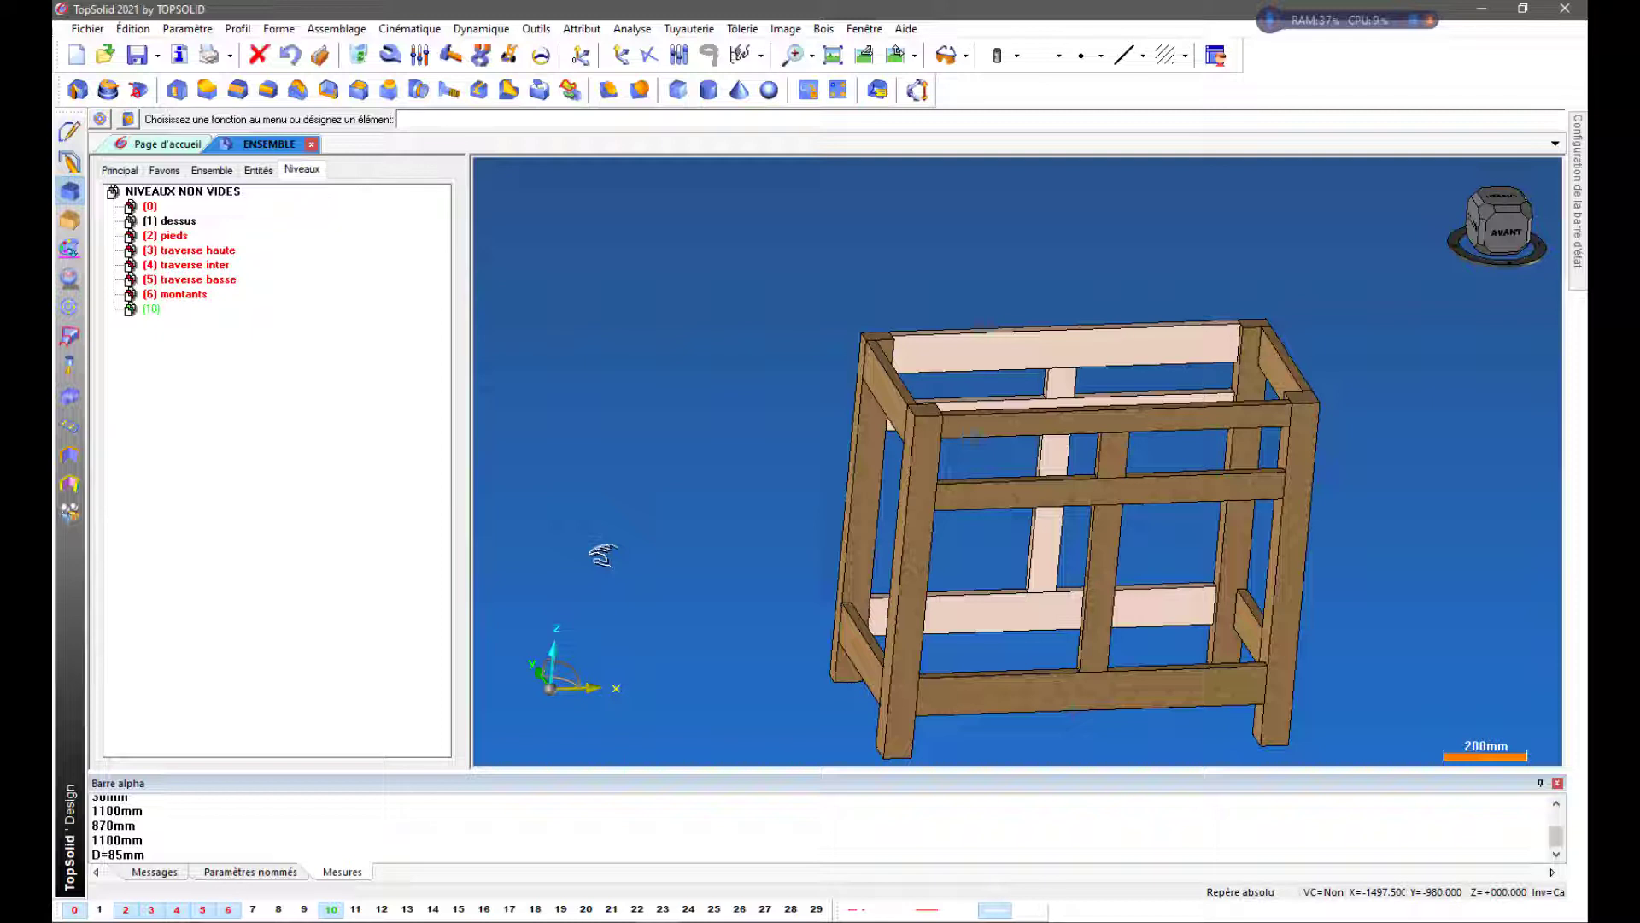
scroll(553, 465, down, 1)
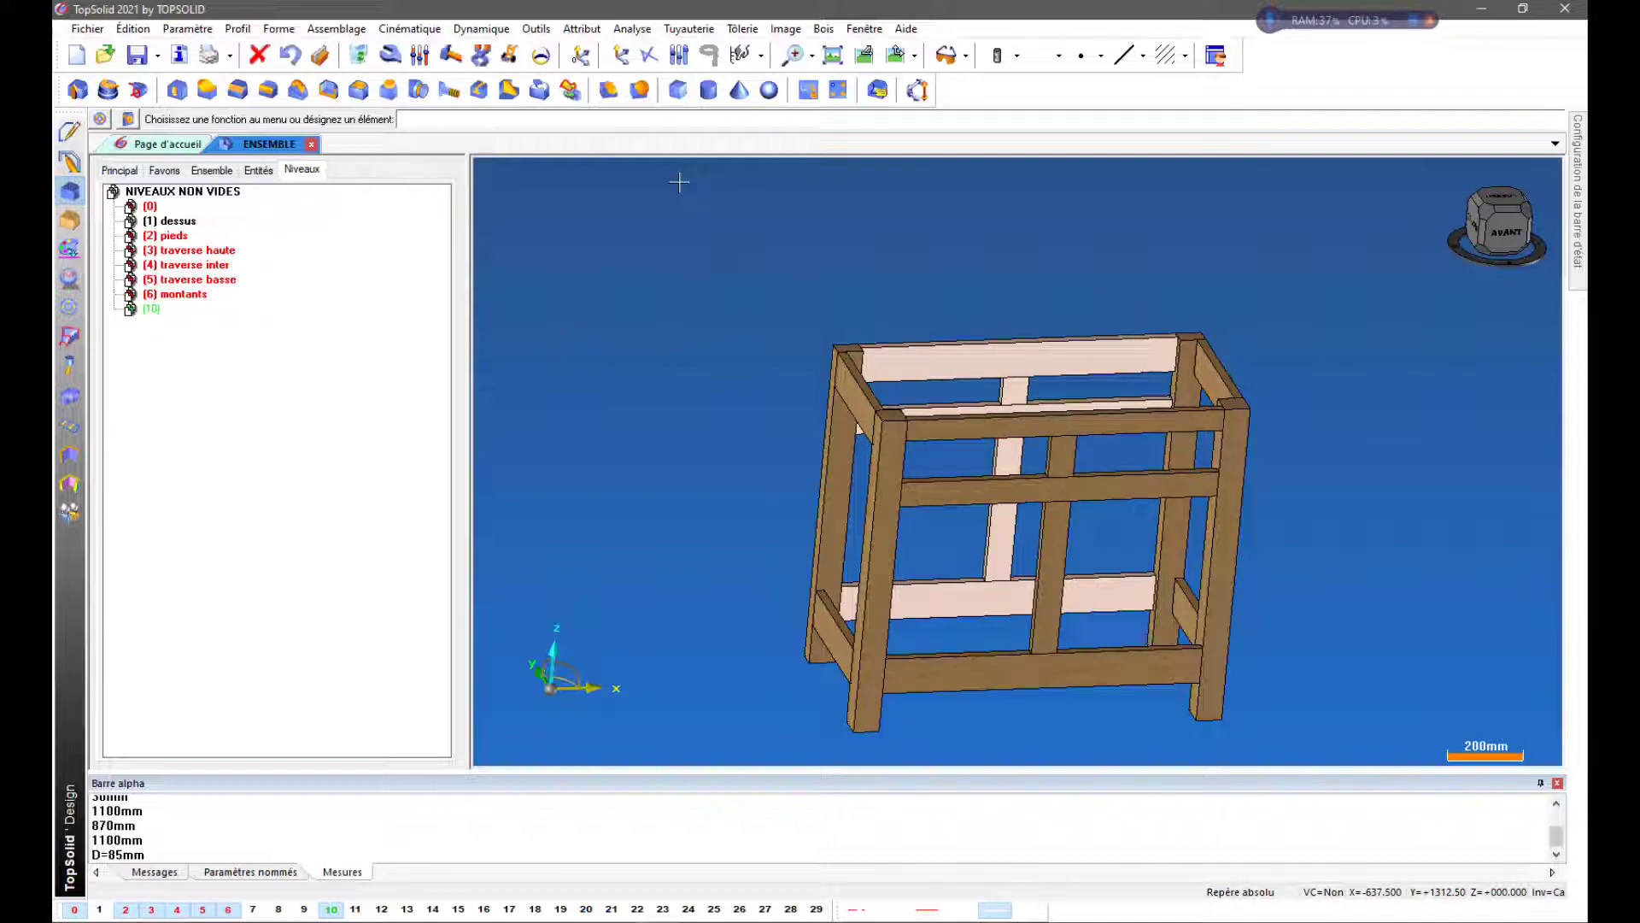
Switch to the wood functions and start the Définir pièce command for ENSEMBLE PRINCIPAL with the whole frame in view
click(70, 220)
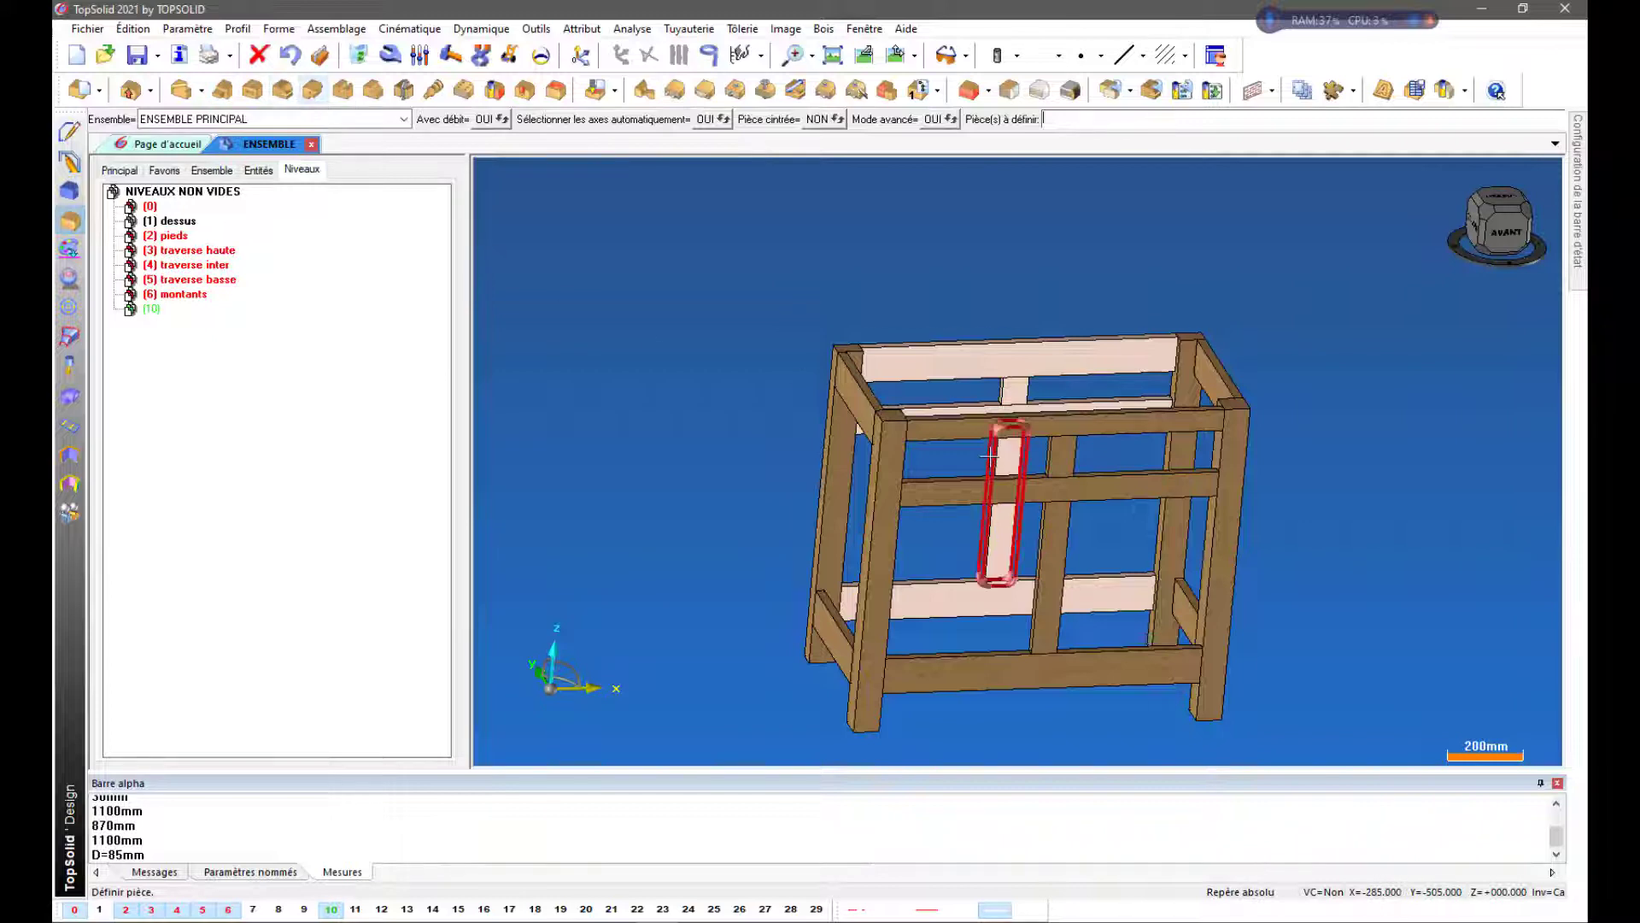
scroll(1240, 349, up, 1)
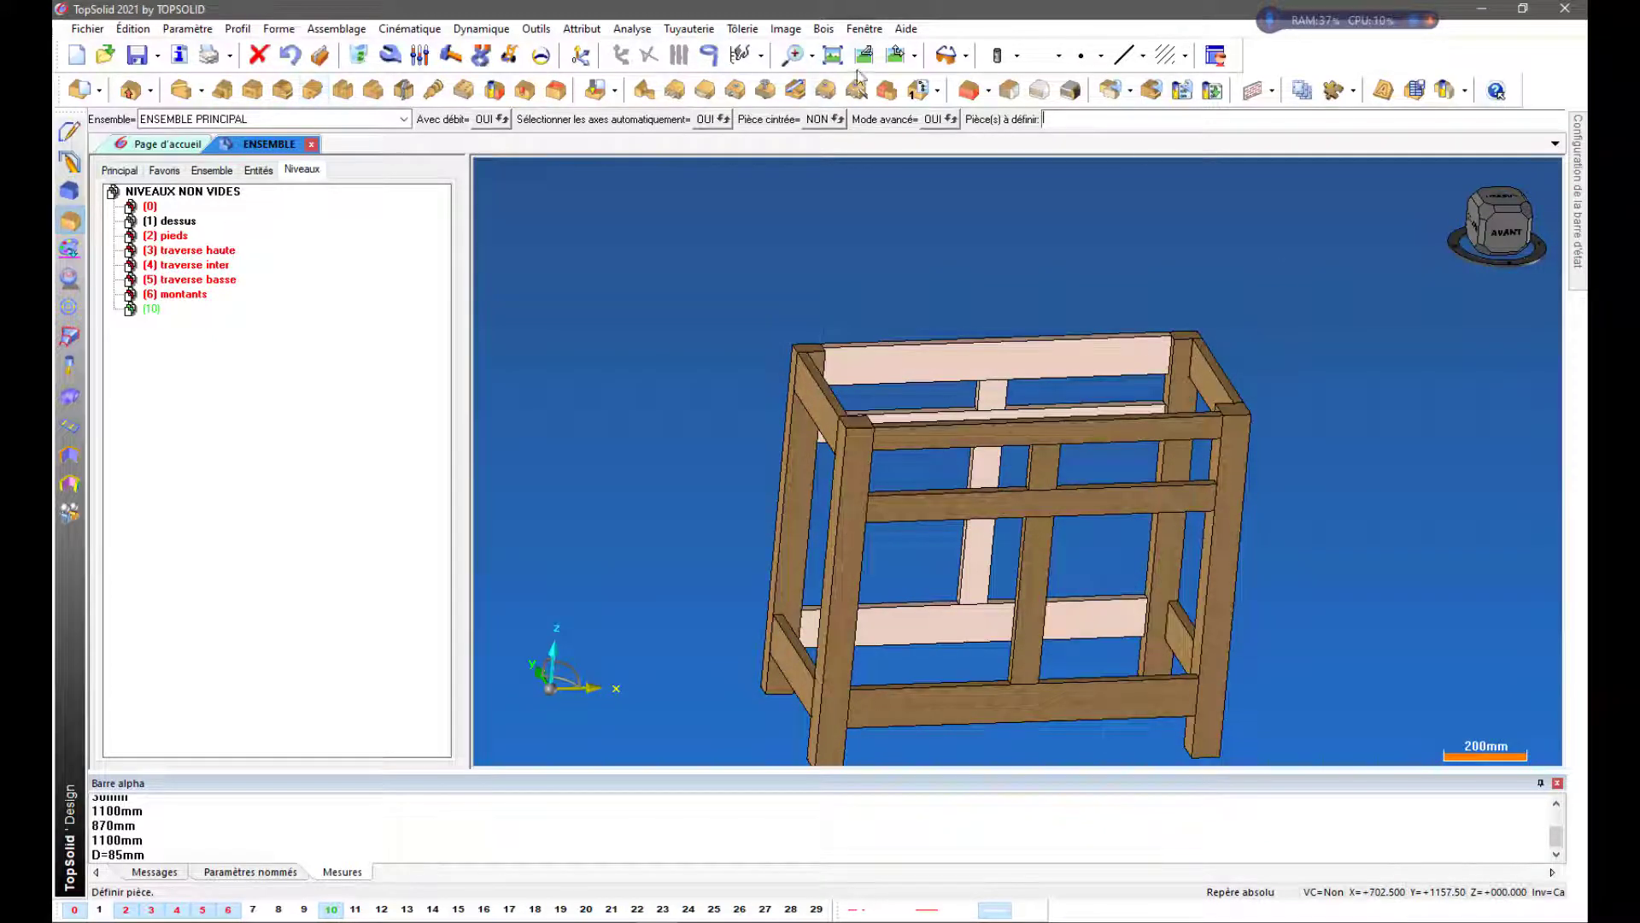
click(834, 58)
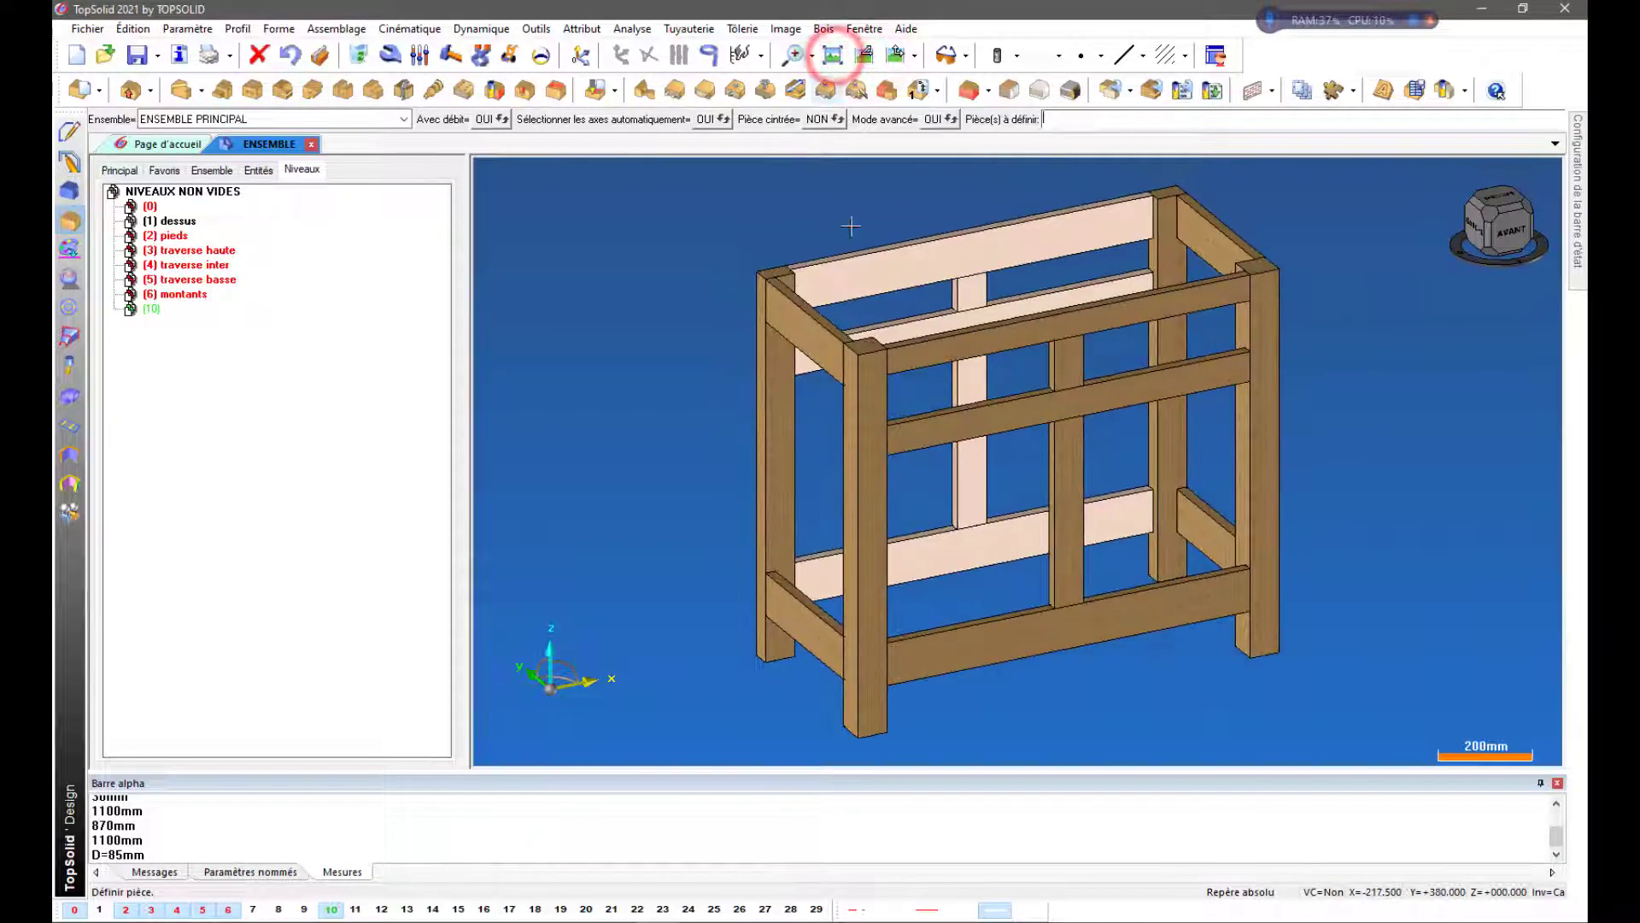
Examine the junctions between the upper rails and the legs of the frame
scroll(1031, 205, up, 1)
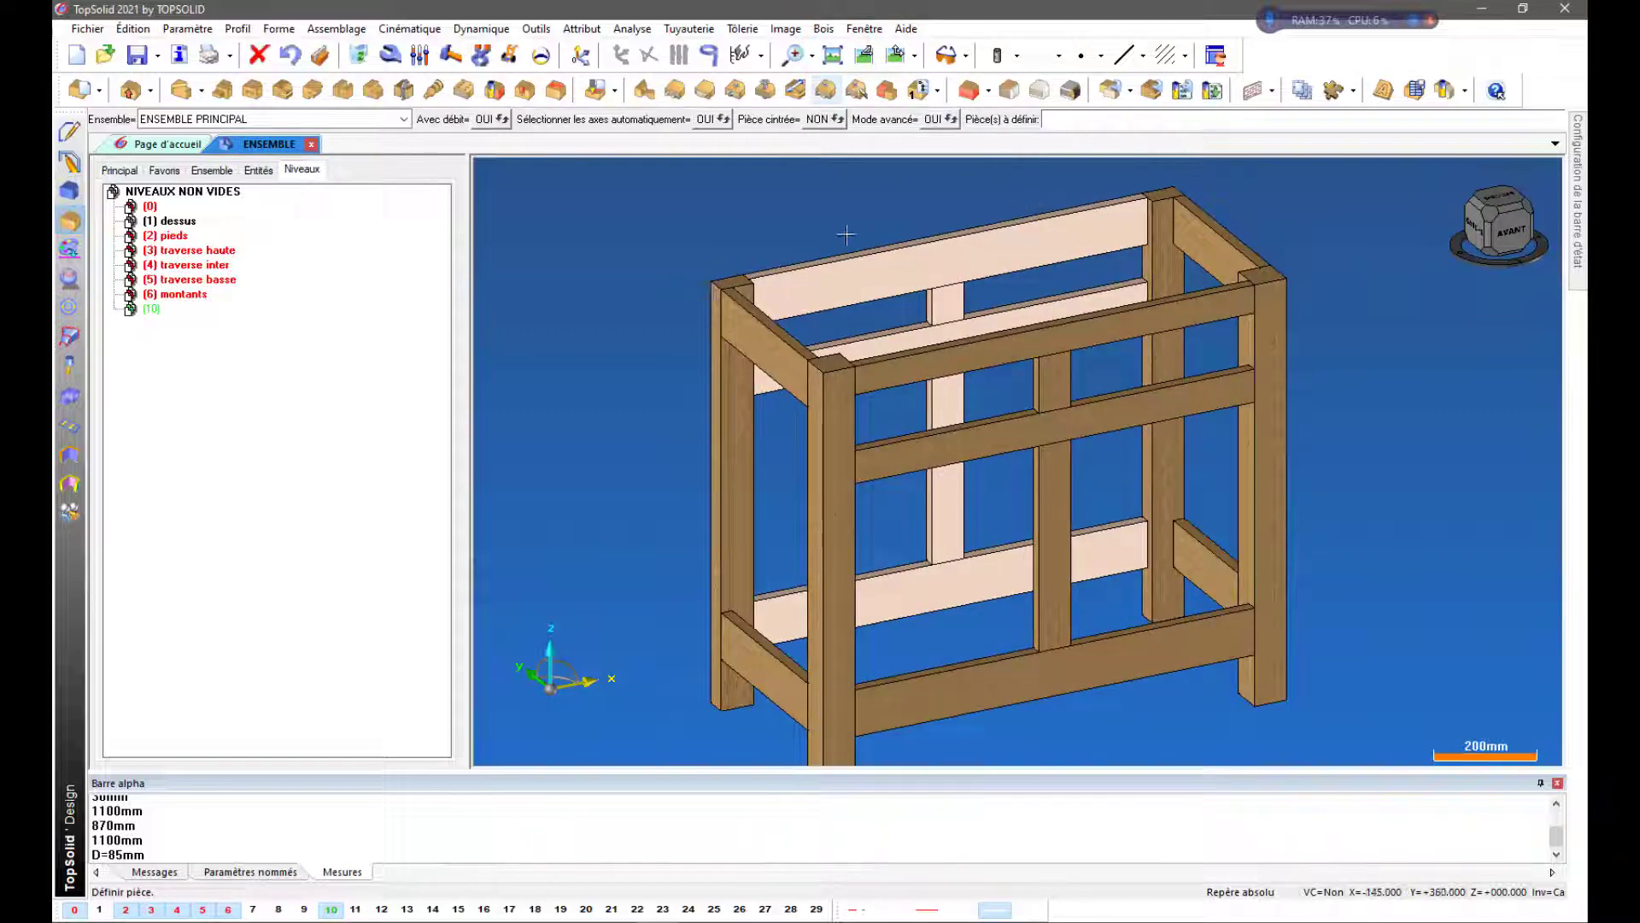
scroll(709, 261, up, 1)
scroll(709, 261, up, 1)
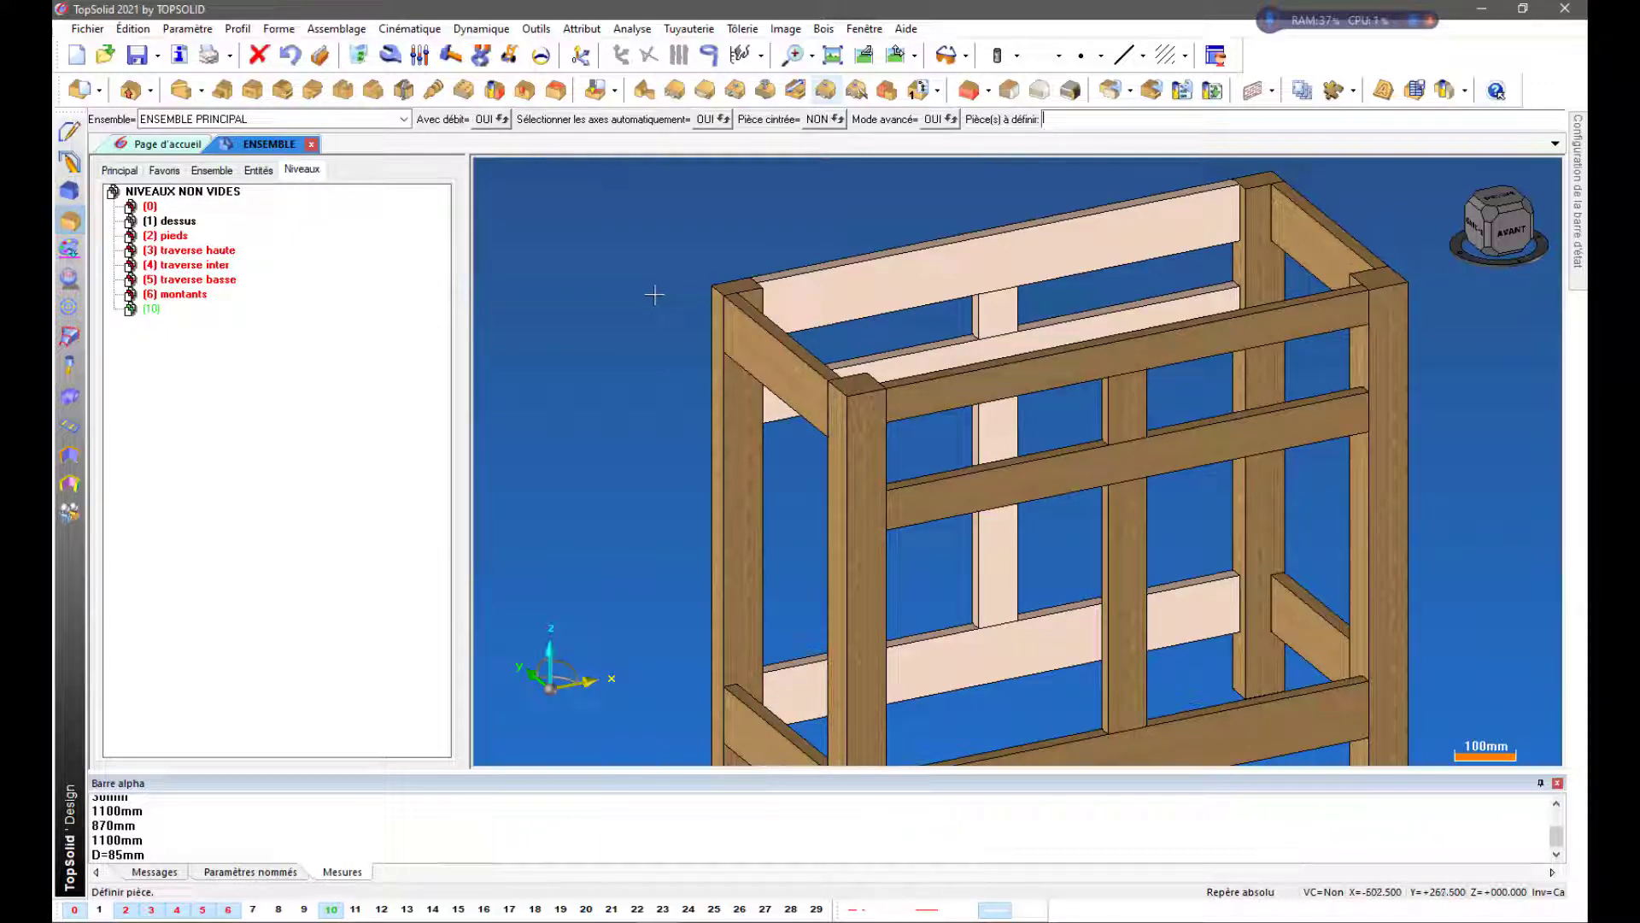
scroll(655, 294, down, 2)
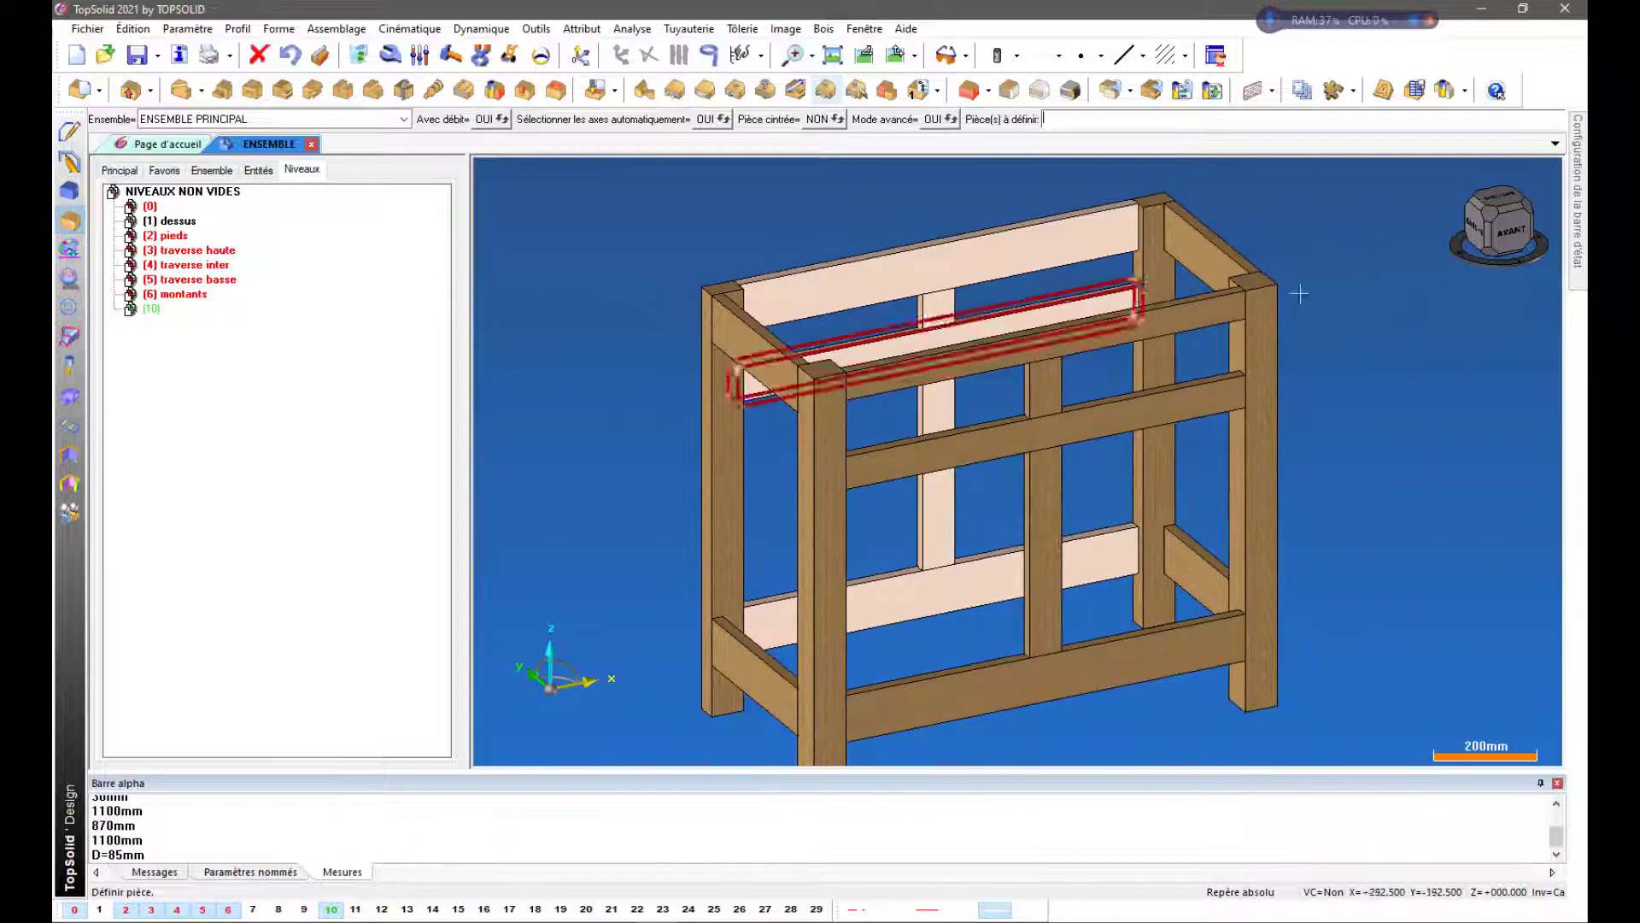
scroll(572, 298, down, 1)
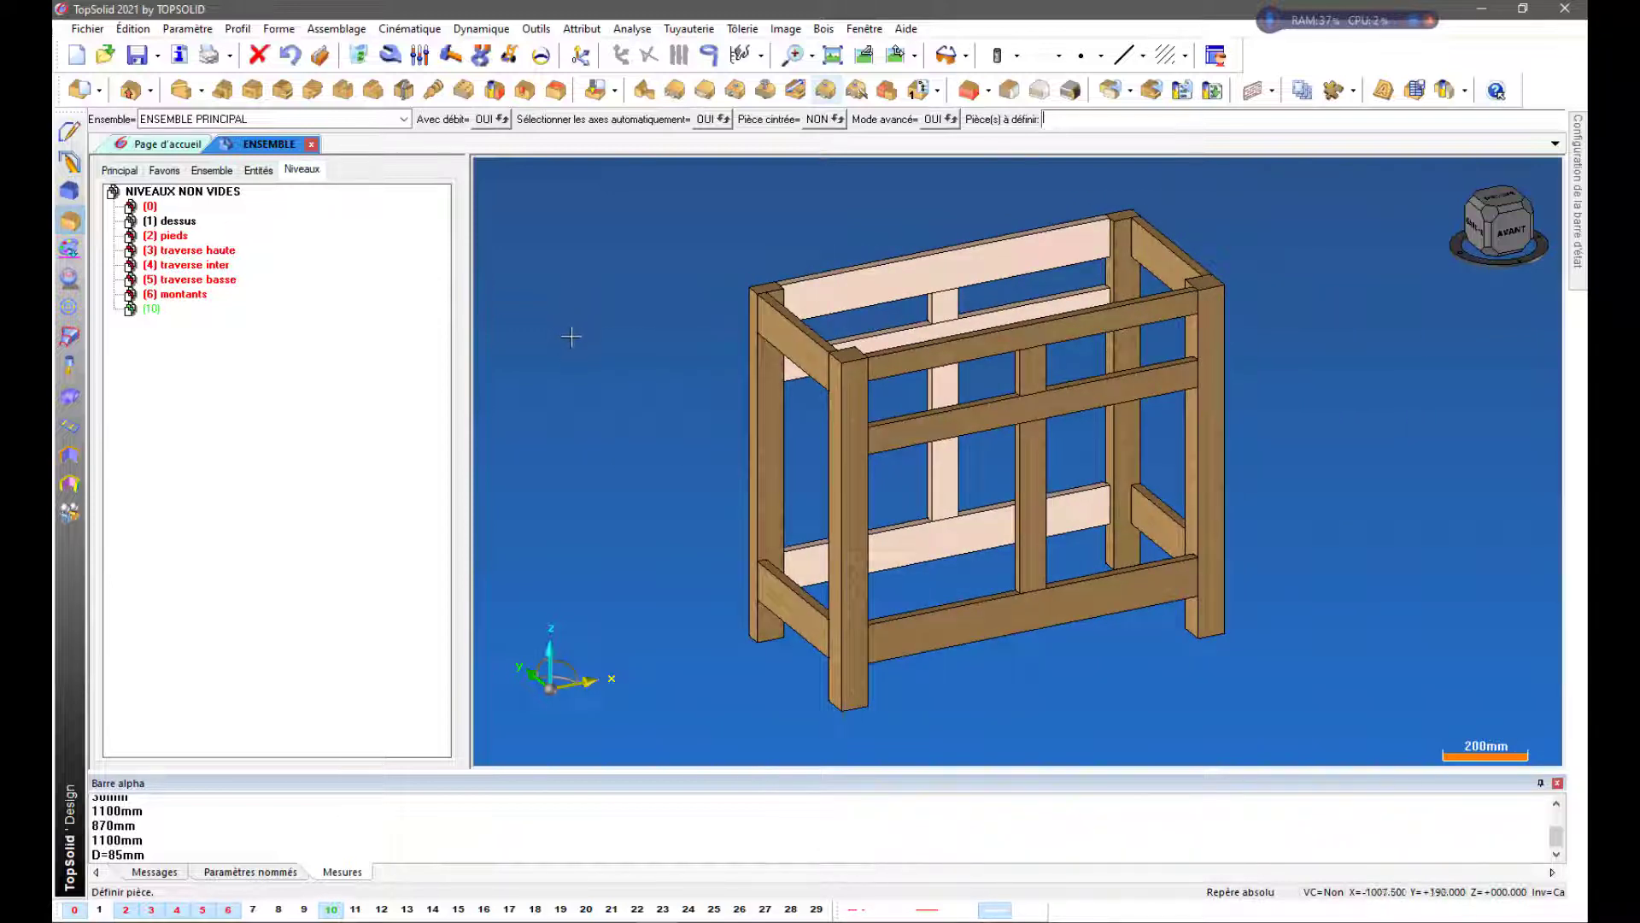
scroll(1346, 299, up, 1)
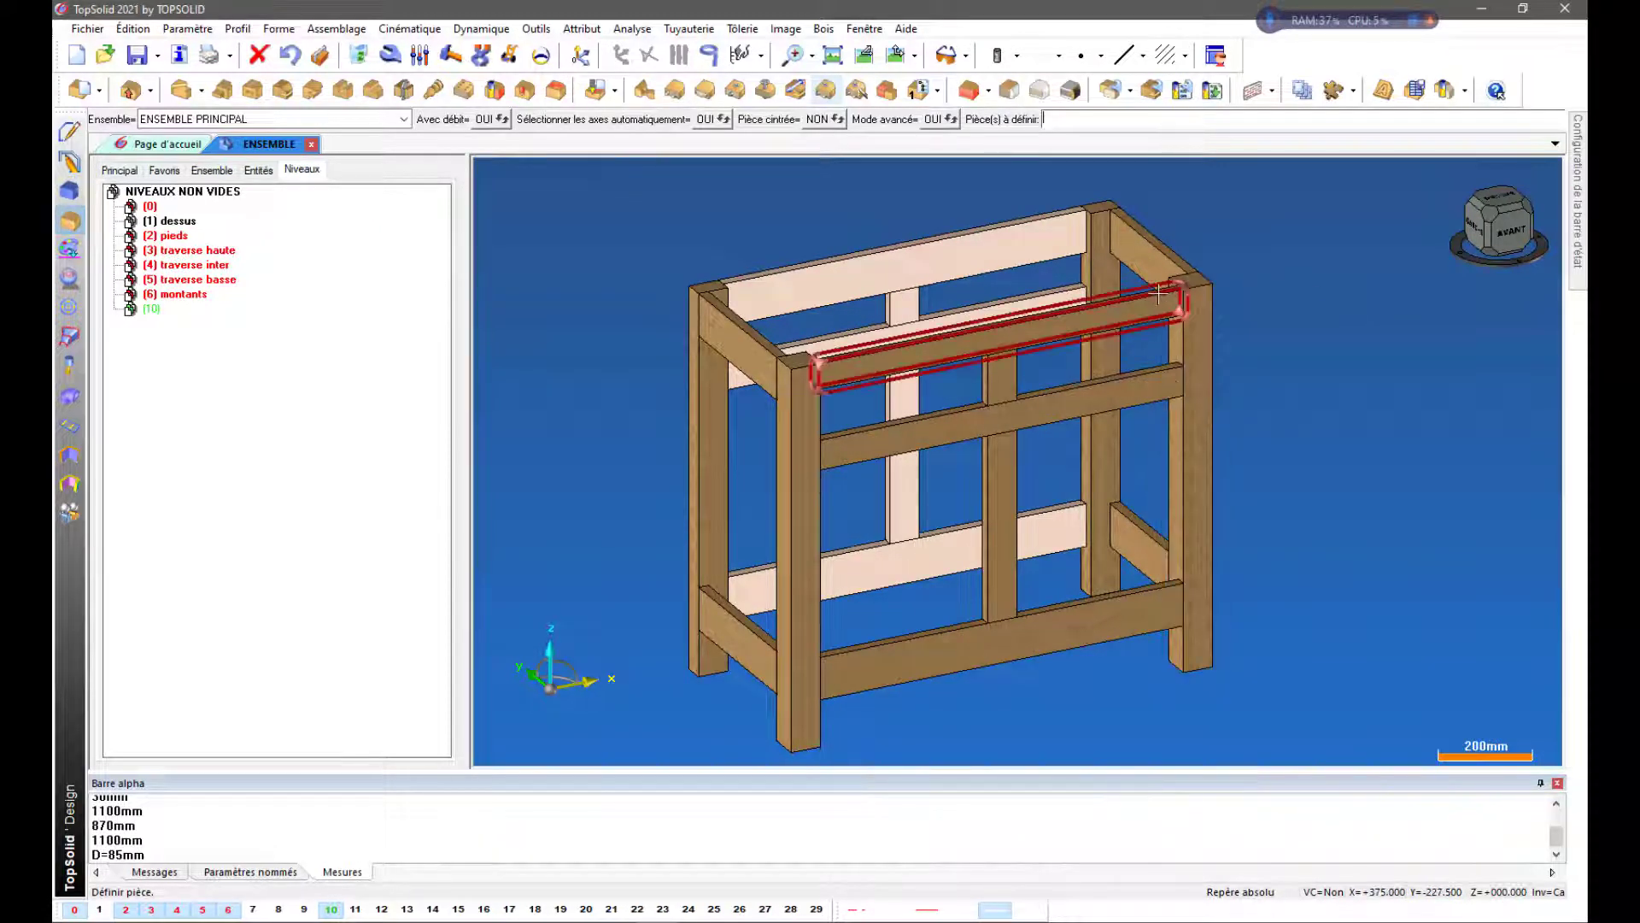
scroll(1128, 293, up, 1)
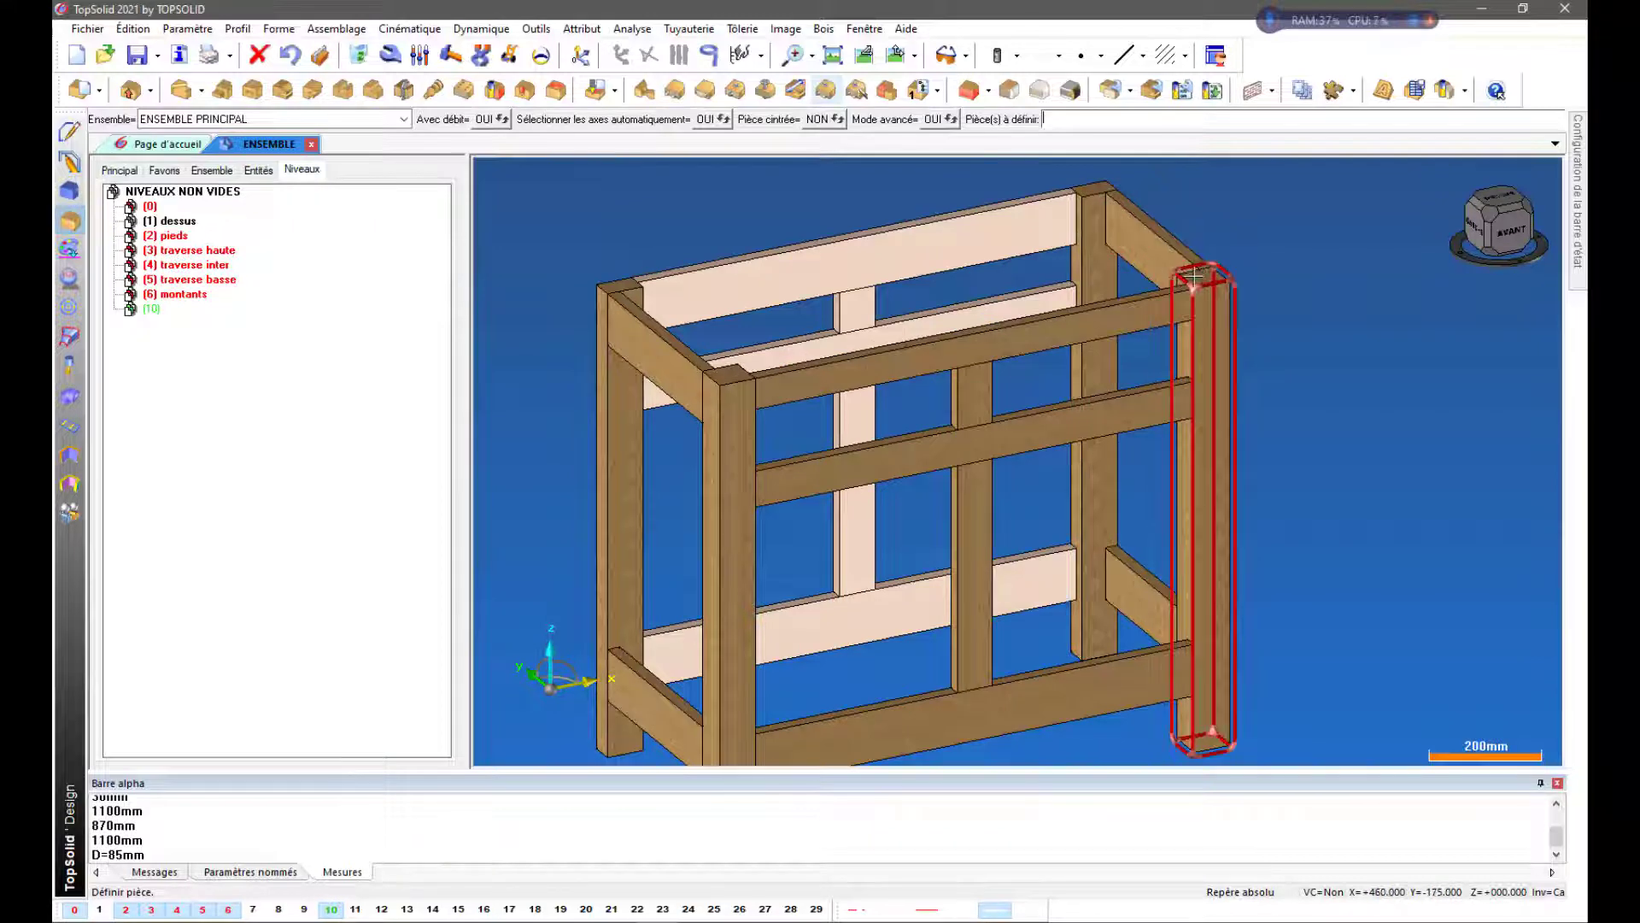
Examine how the front upper and intermediate rails meet the front leg on the far end of the frame
scroll(1193, 275, up, 2)
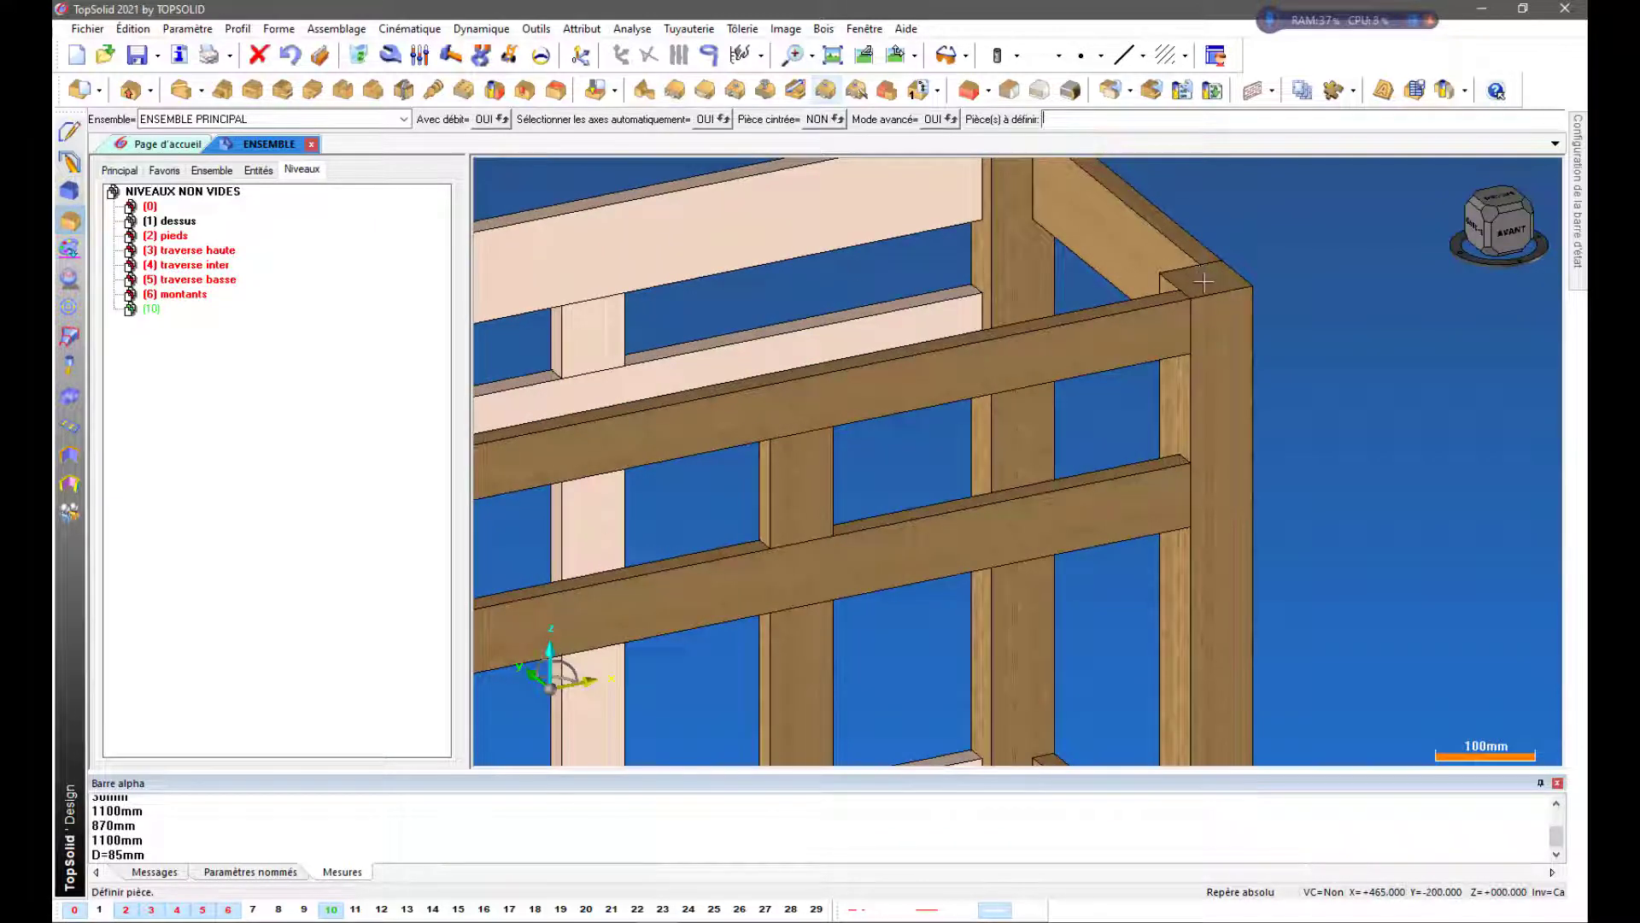
scroll(1204, 281, down, 1)
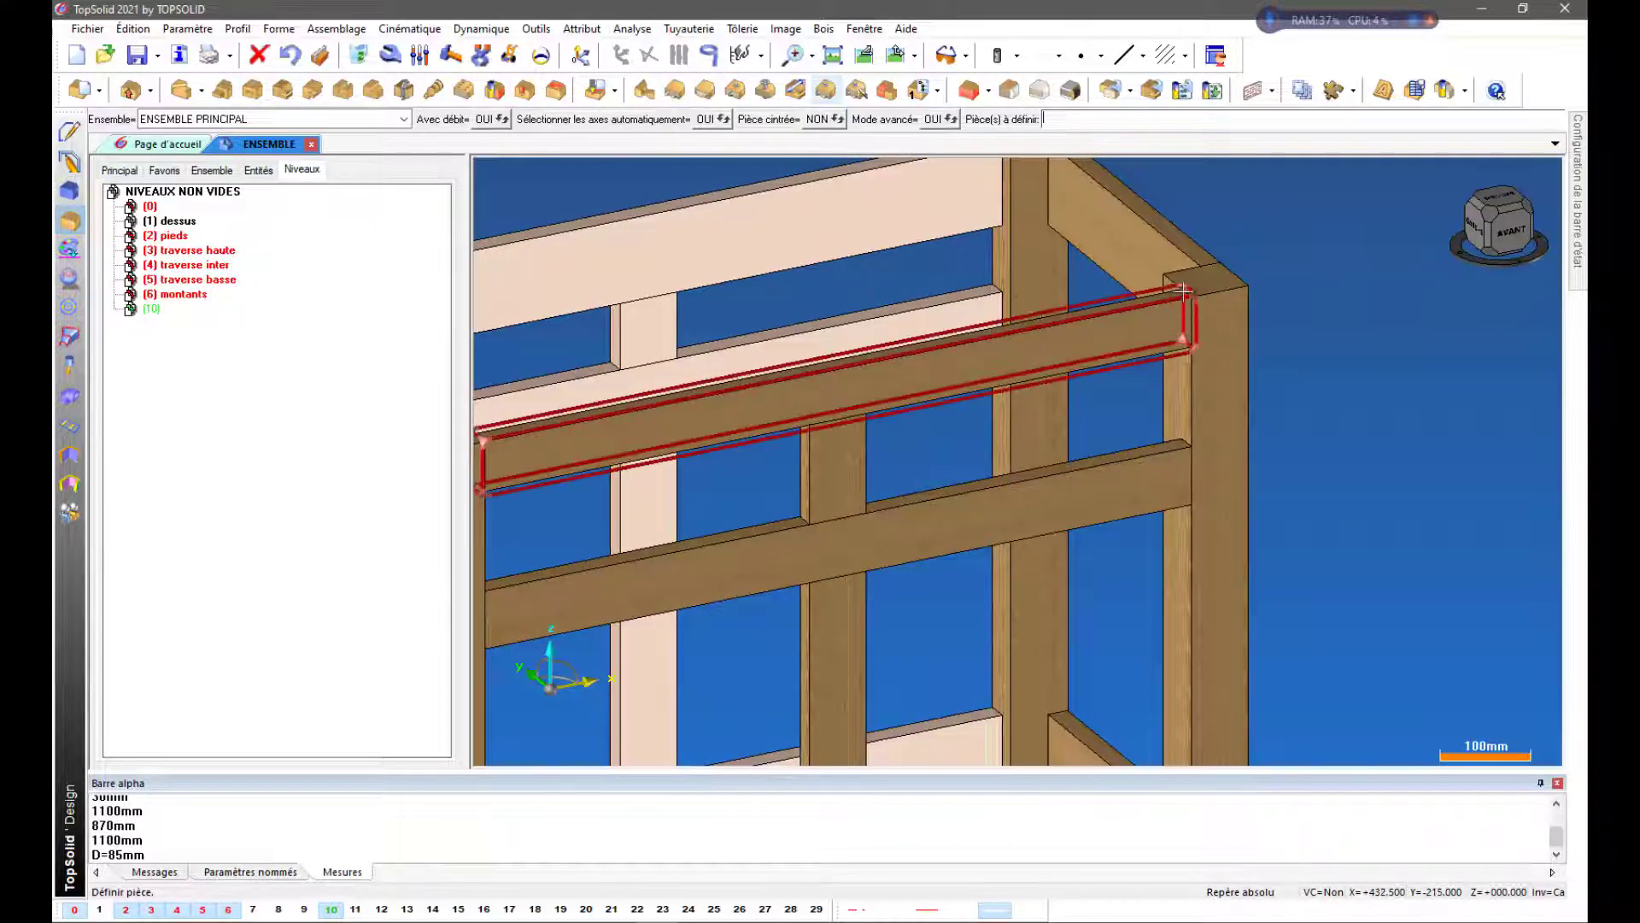
scroll(1408, 308, down, 2)
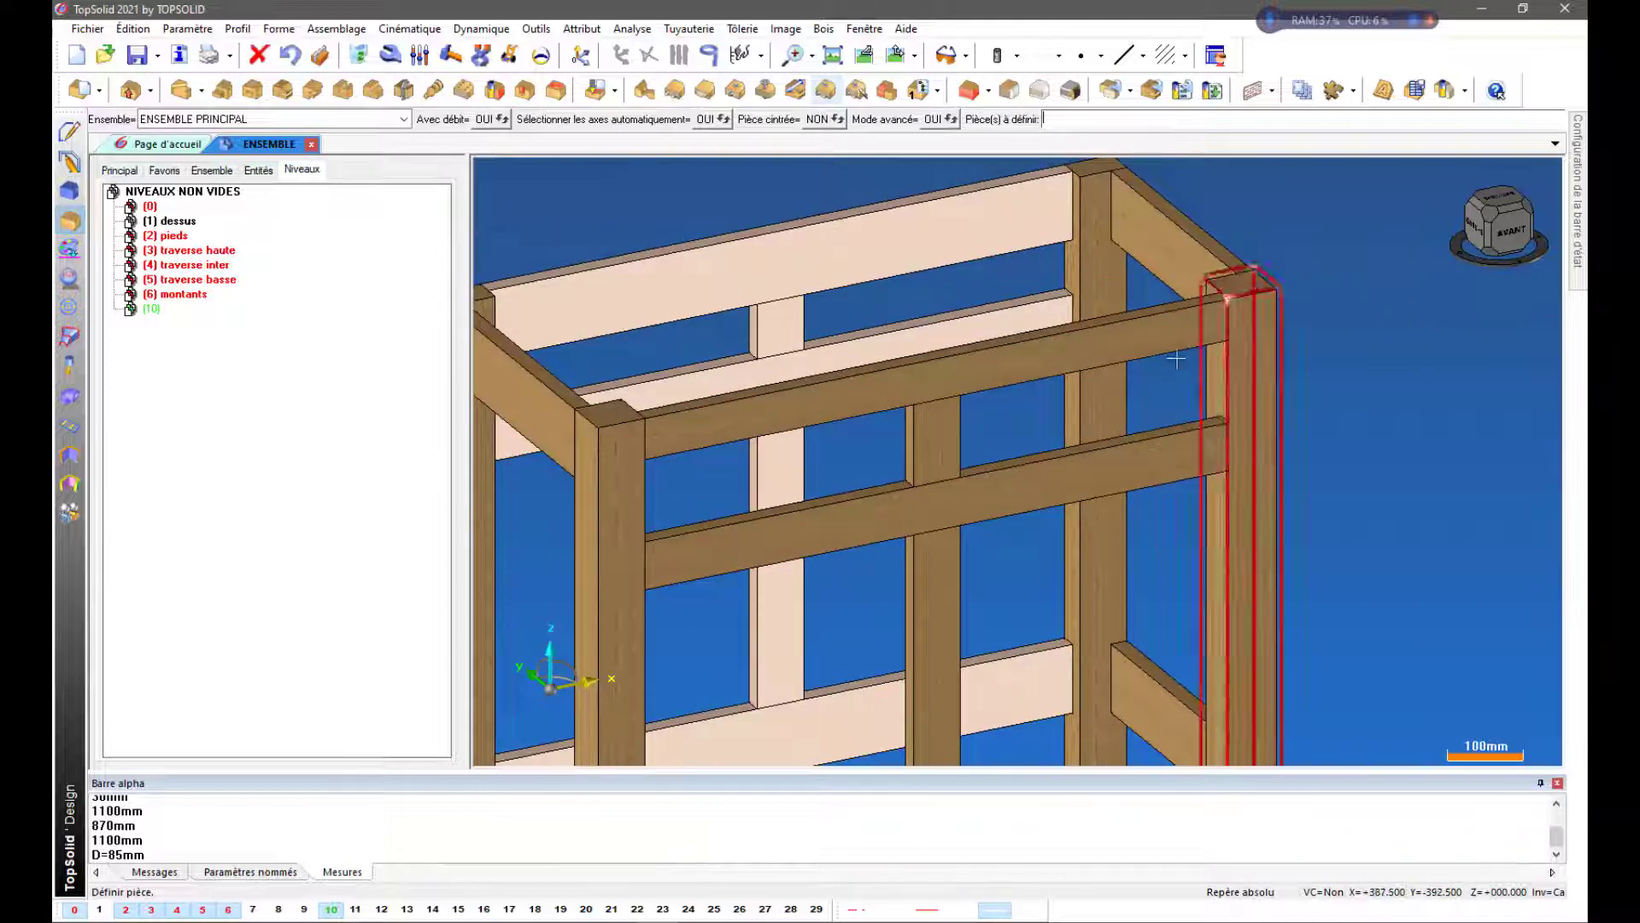
scroll(1339, 312, down, 1)
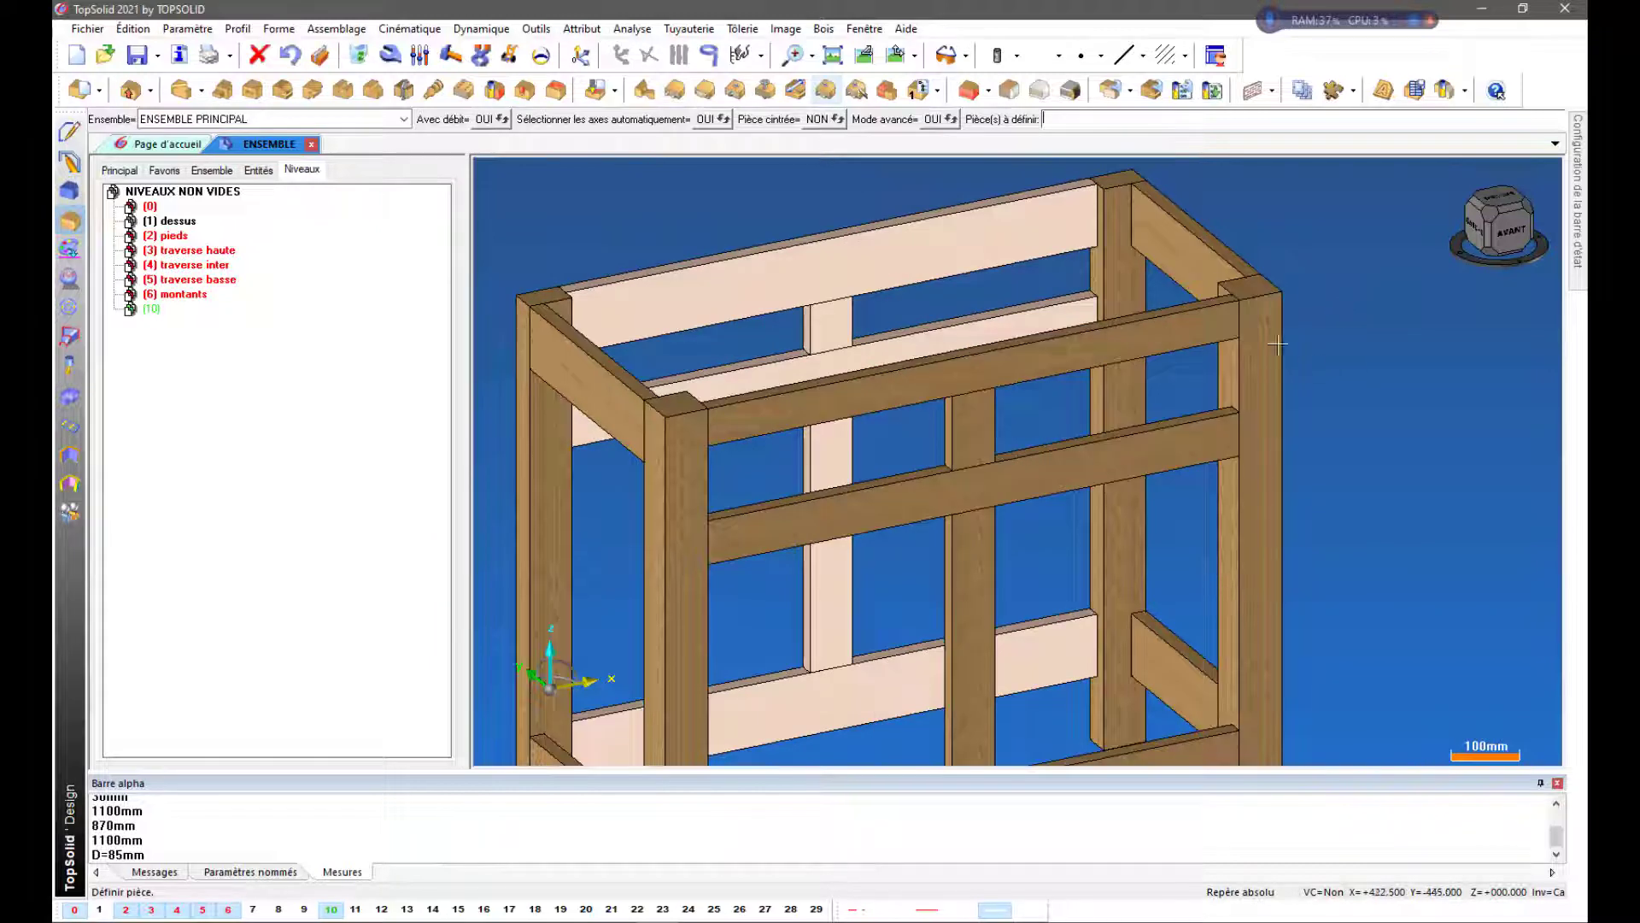
scroll(1276, 336, up, 3)
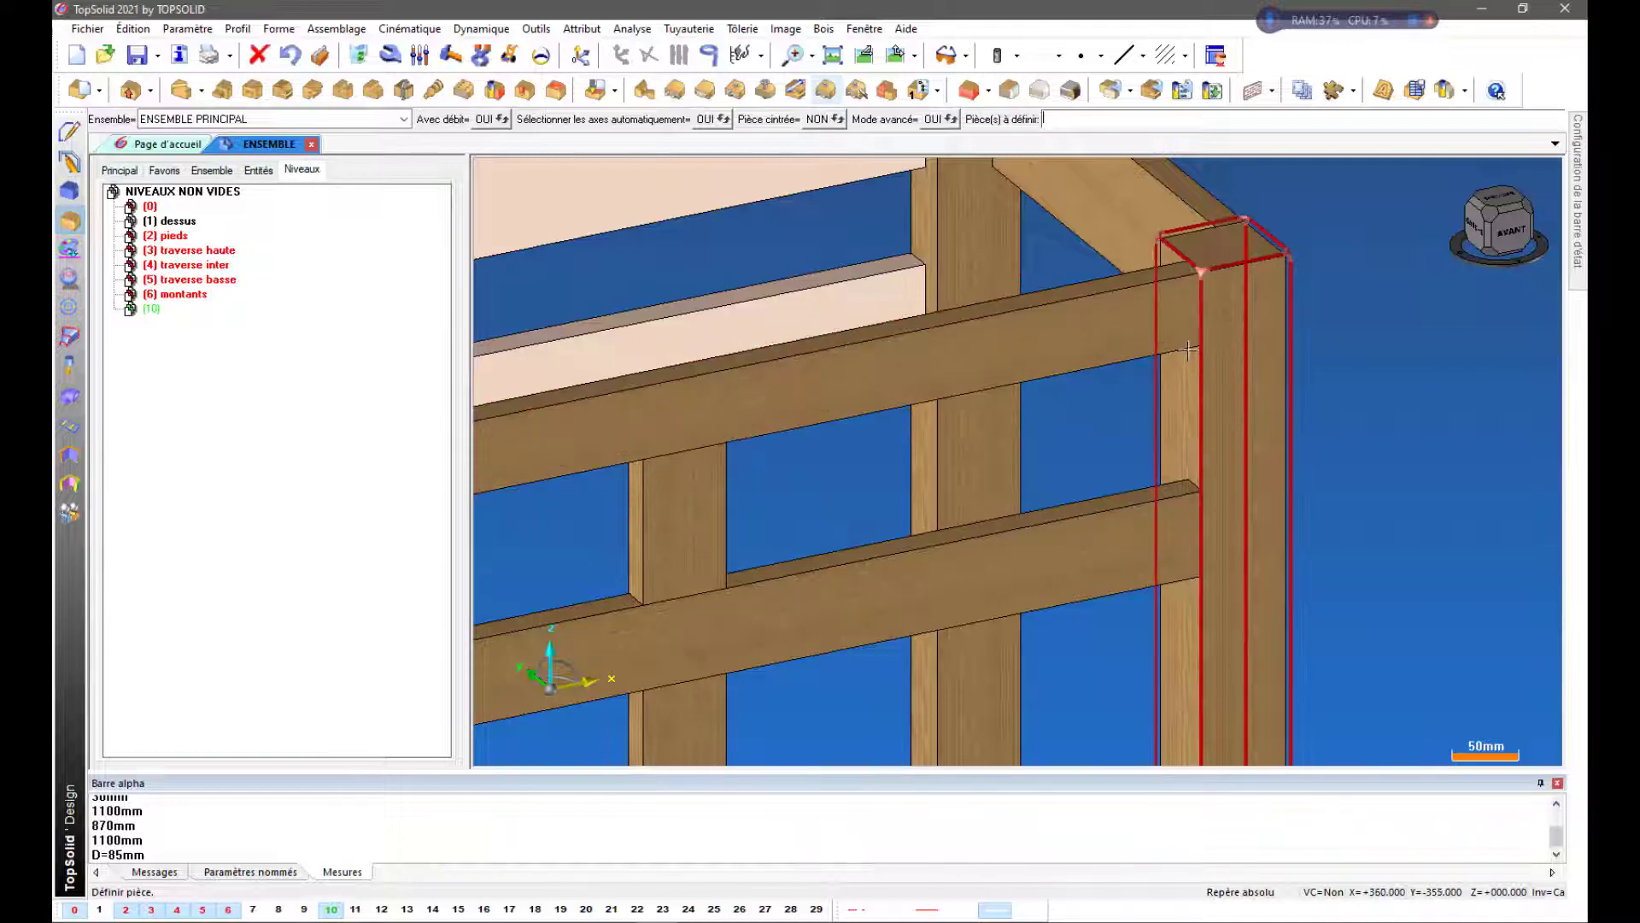
scroll(1227, 348, down, 1)
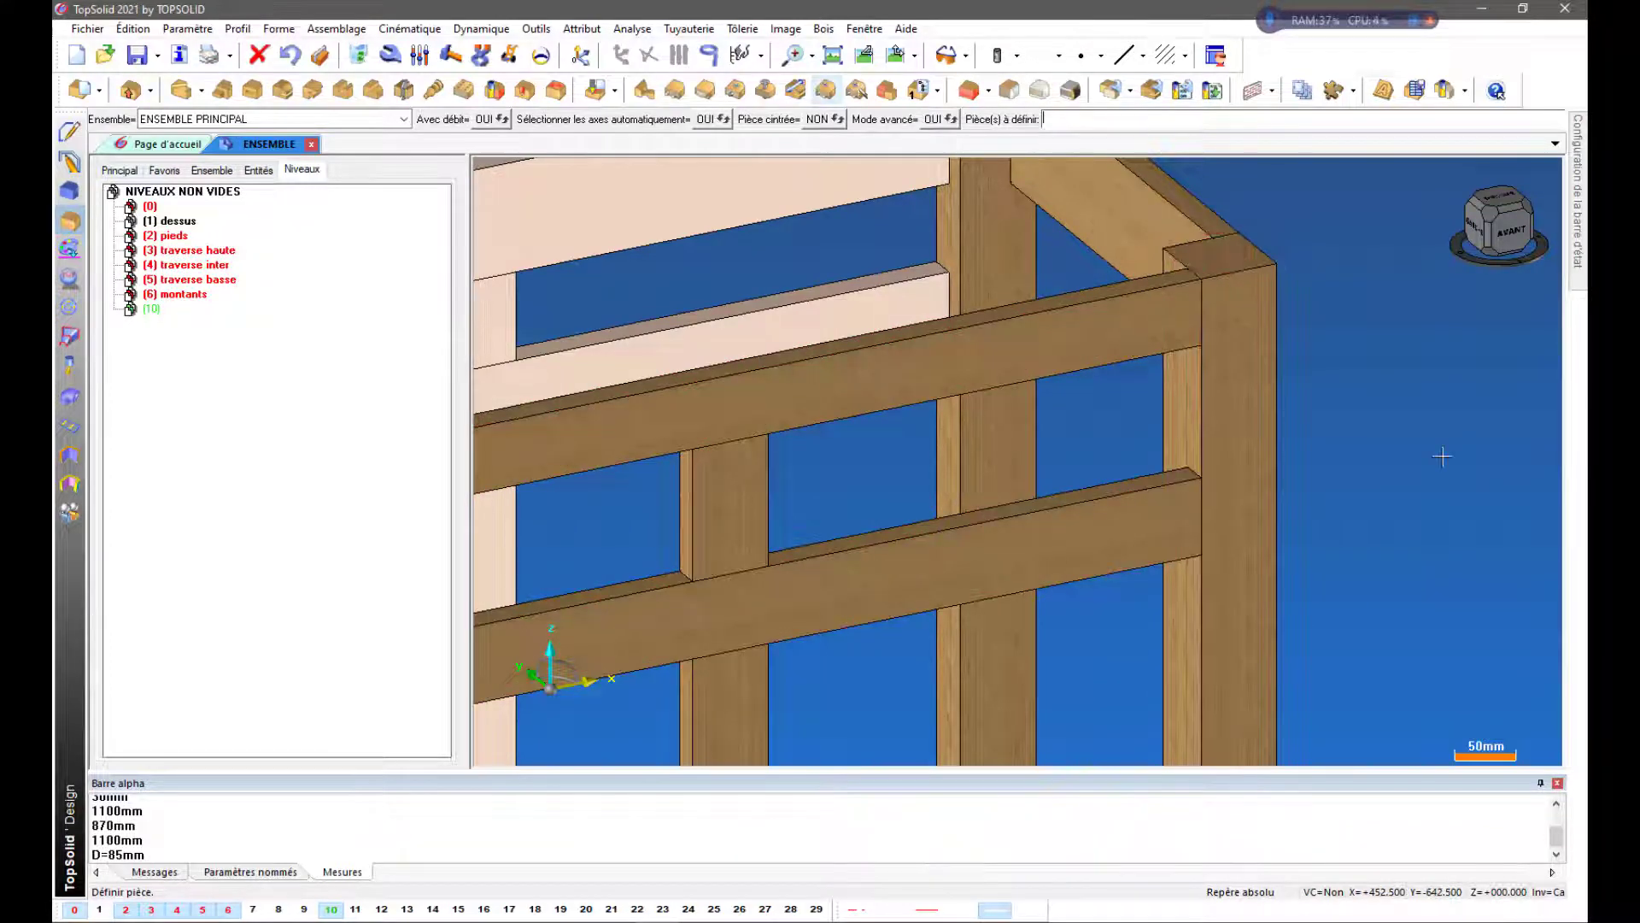
scroll(1442, 457, down, 1)
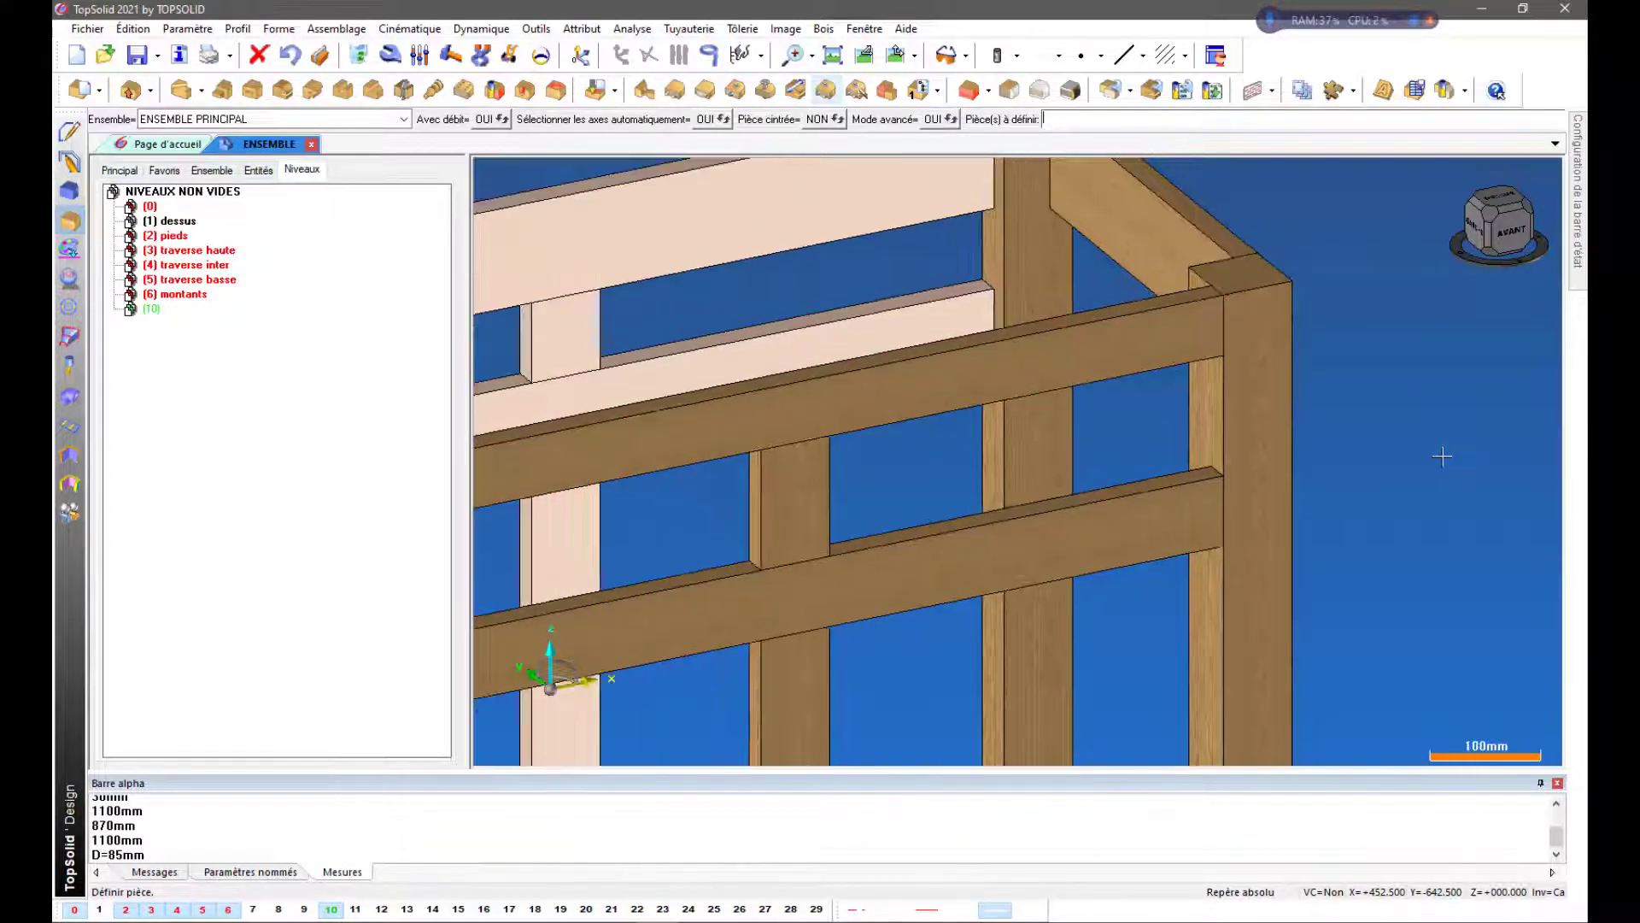
scroll(1410, 312, down, 1)
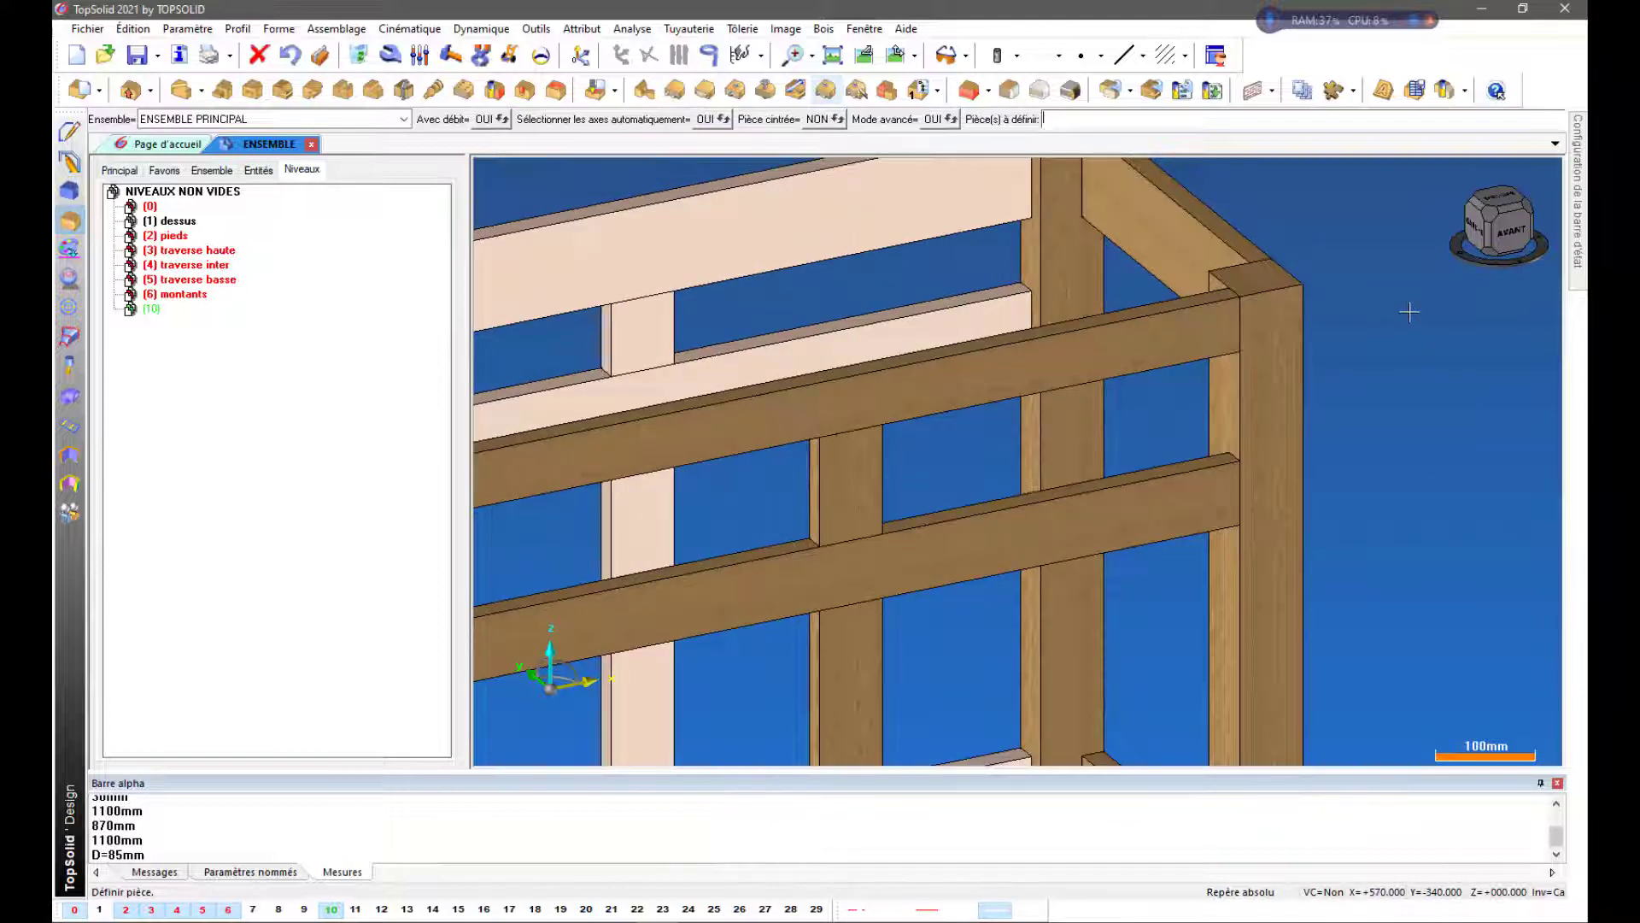
scroll(1409, 307, down, 1)
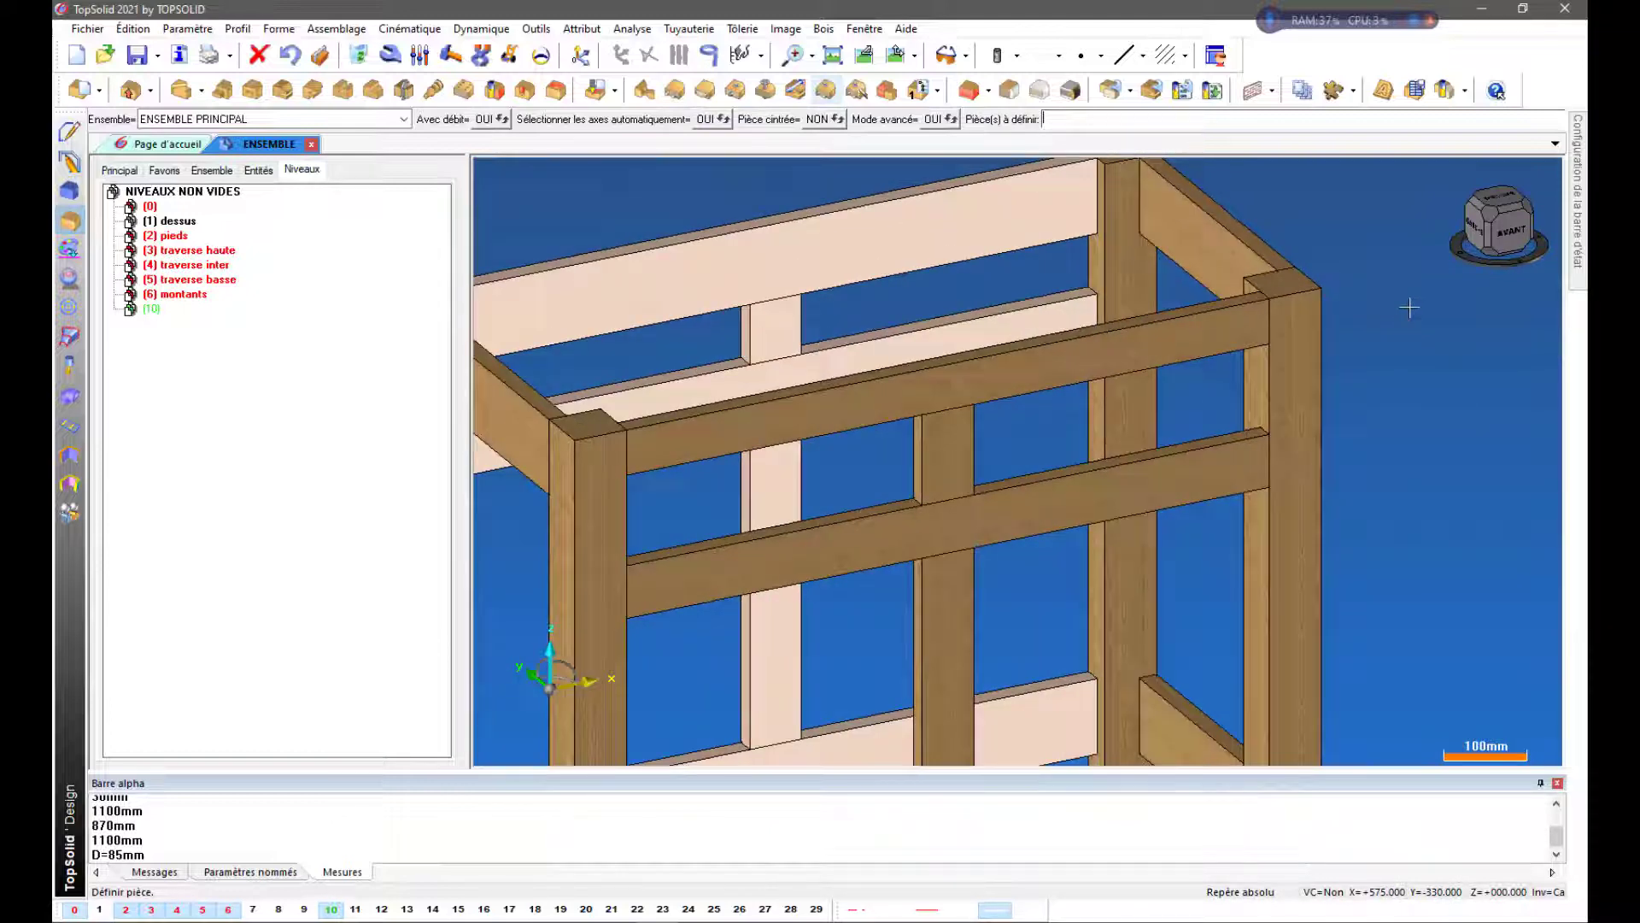
scroll(1410, 307, down, 1)
scroll(1410, 307, down, 1)
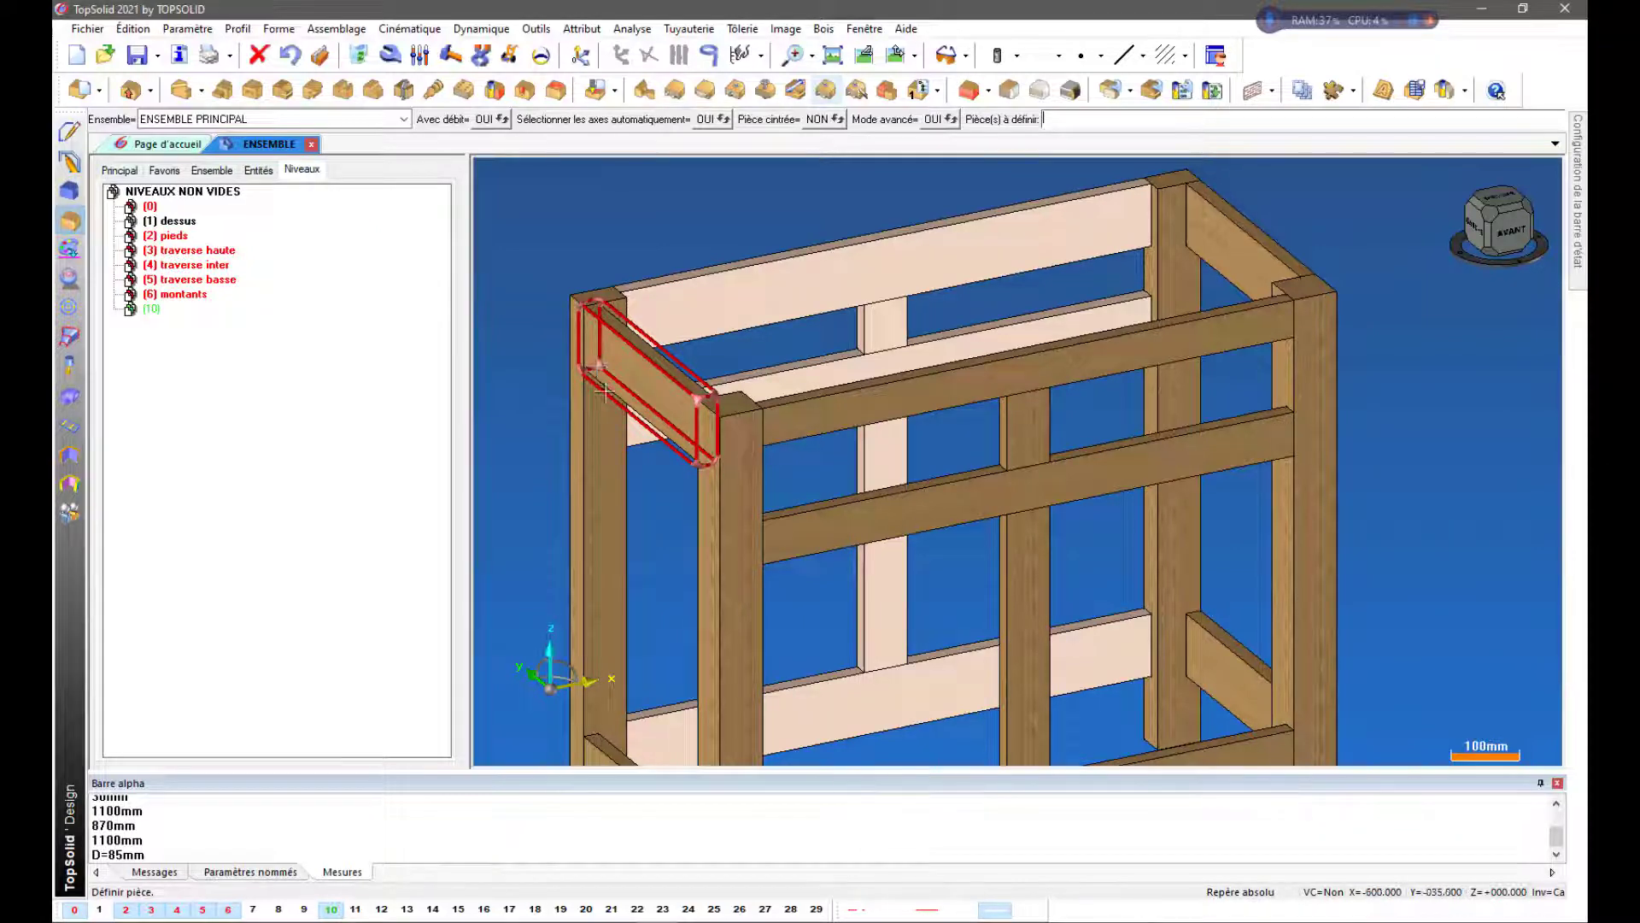
Examine the lower front and side rails where they join the legs, with the whole frame in view
scroll(659, 700, down, 2)
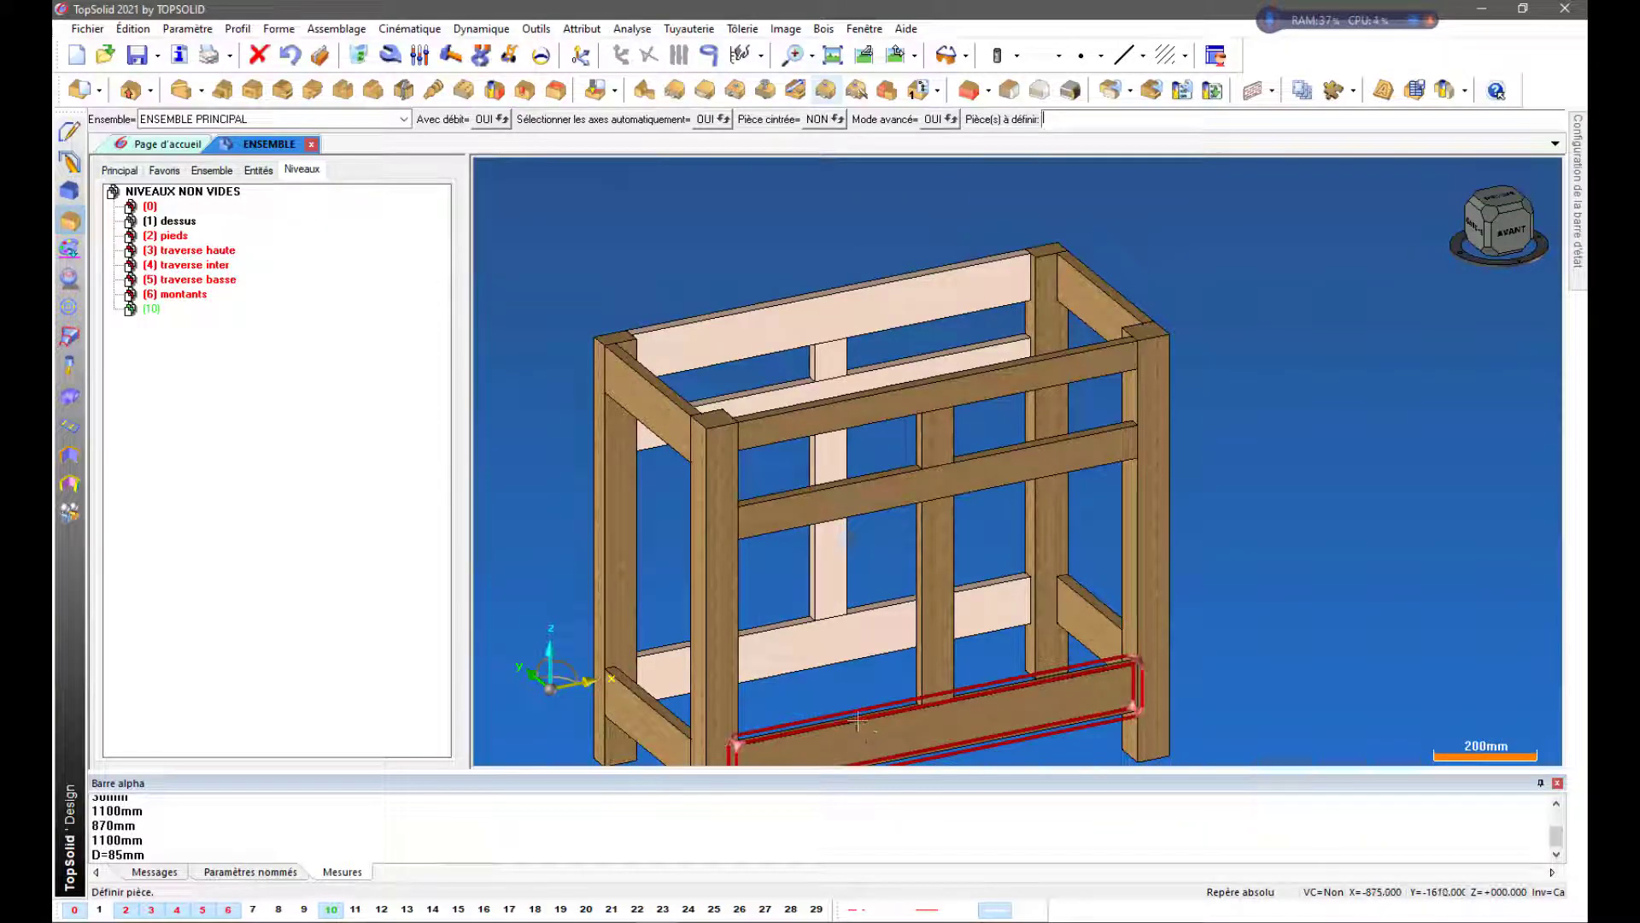
scroll(773, 727, down, 1)
scroll(773, 727, up, 2)
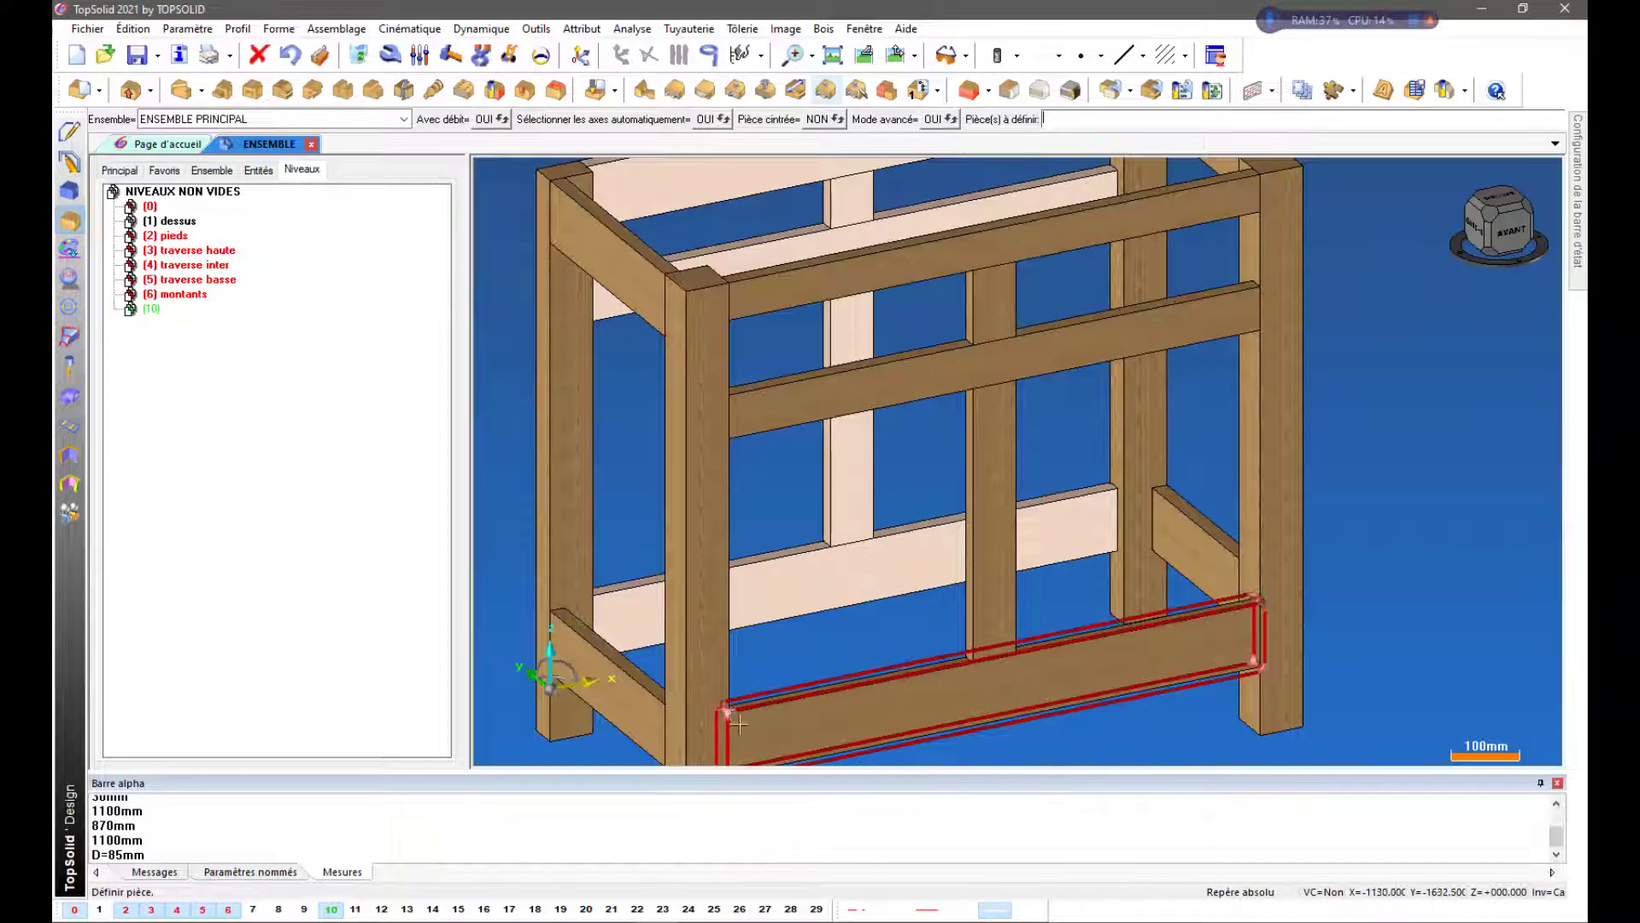
scroll(854, 557, down, 2)
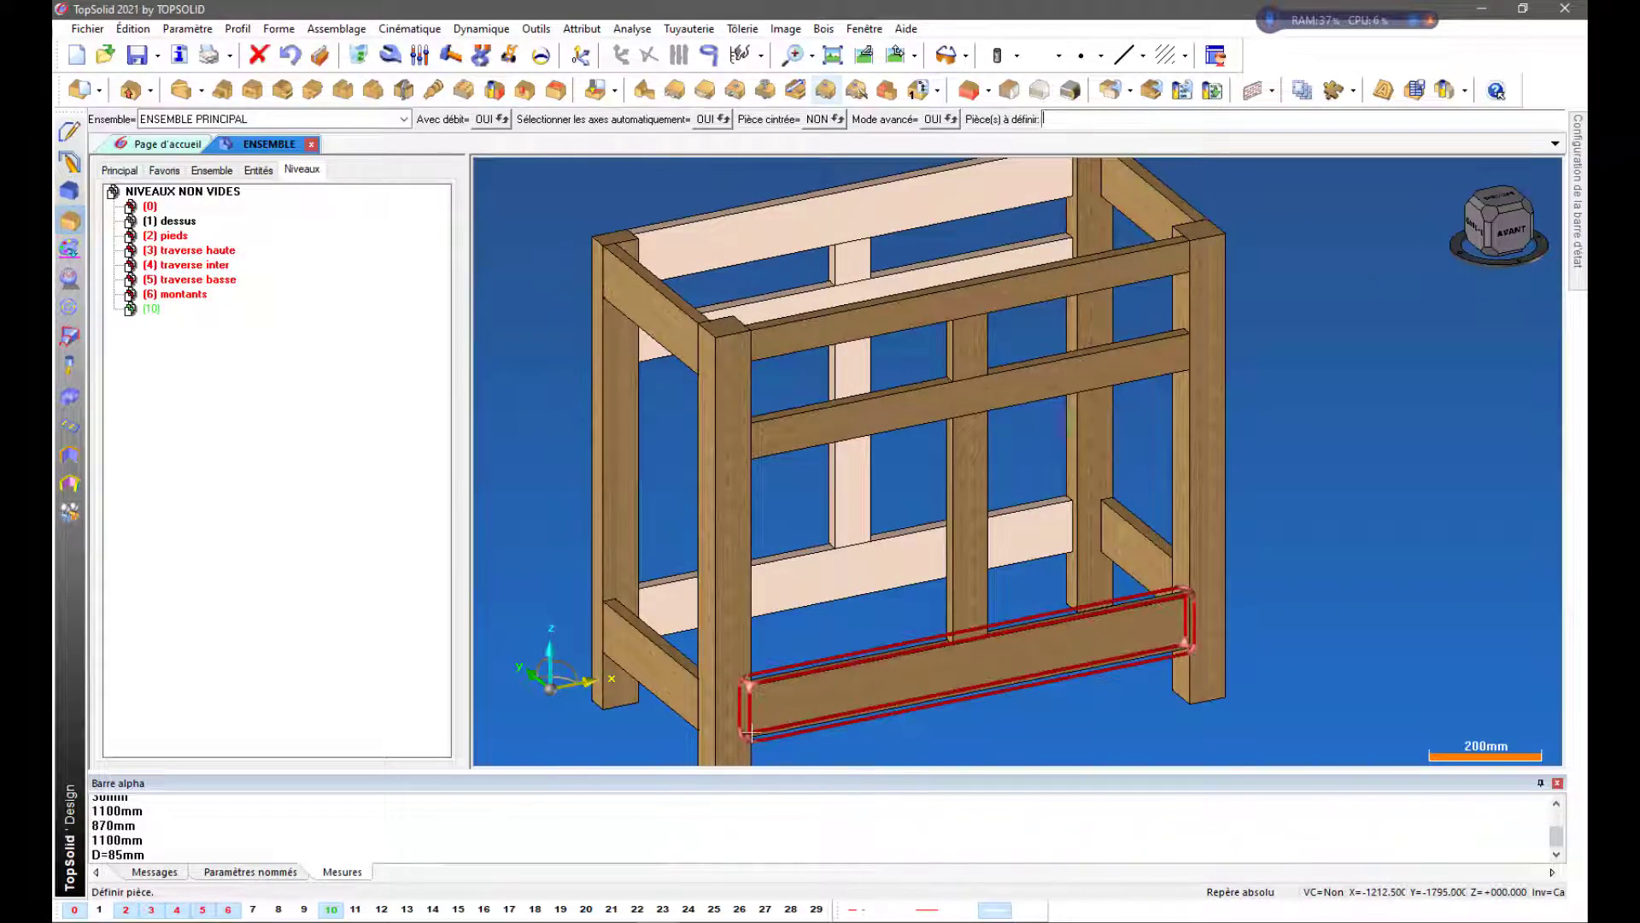
scroll(915, 694, down, 1)
scroll(916, 694, up, 1)
scroll(916, 694, up, 1)
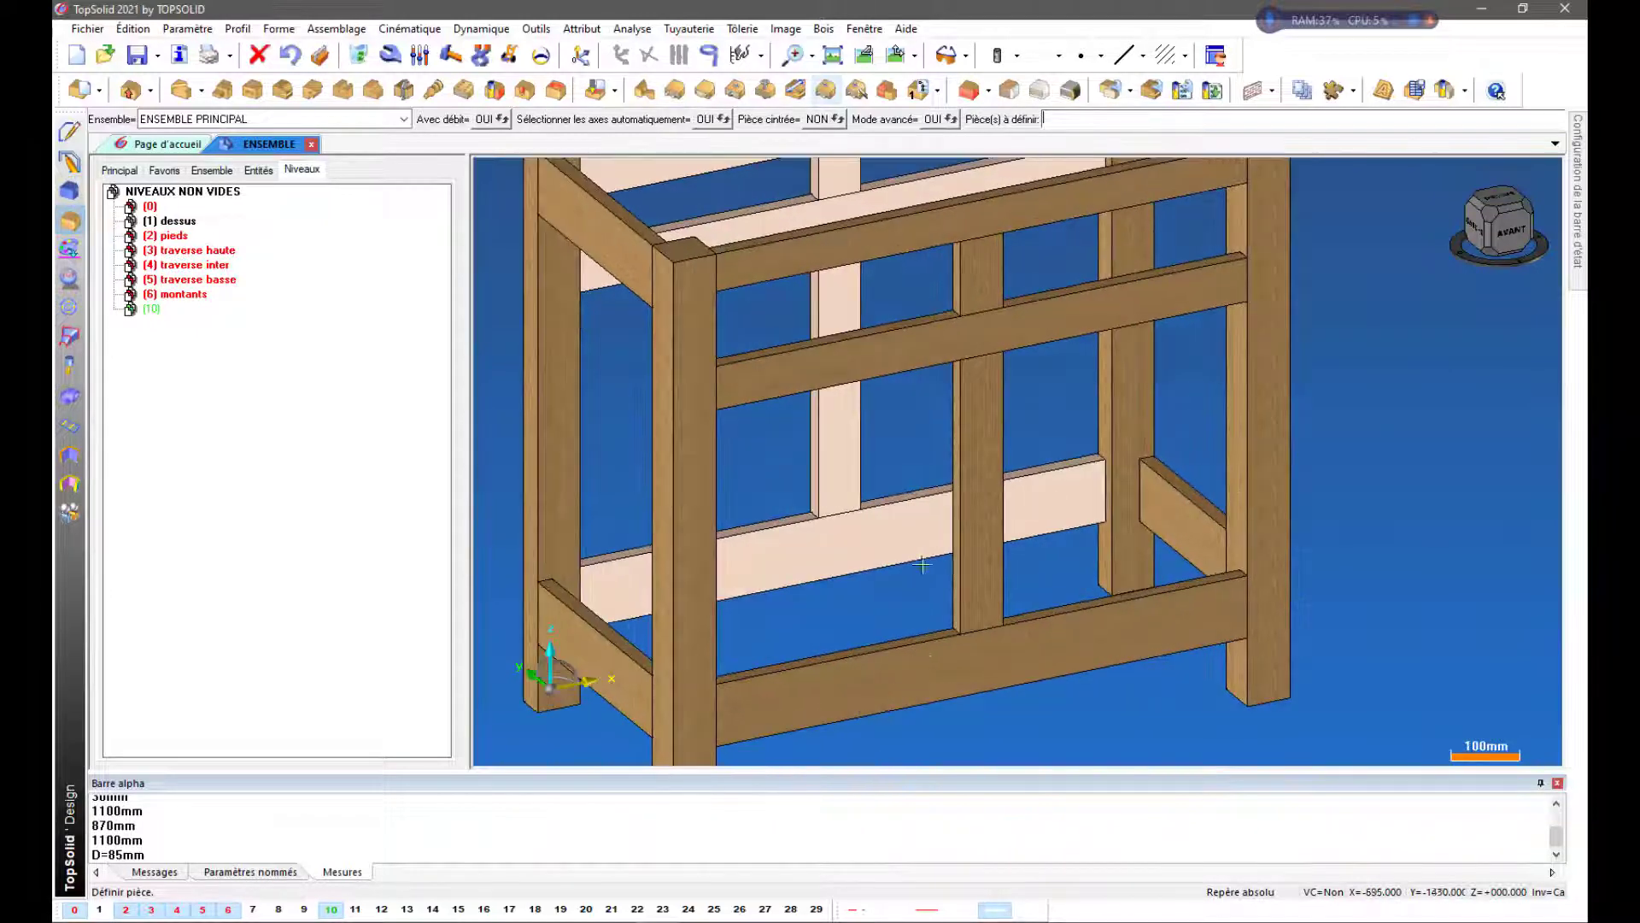
scroll(889, 477, down, 1)
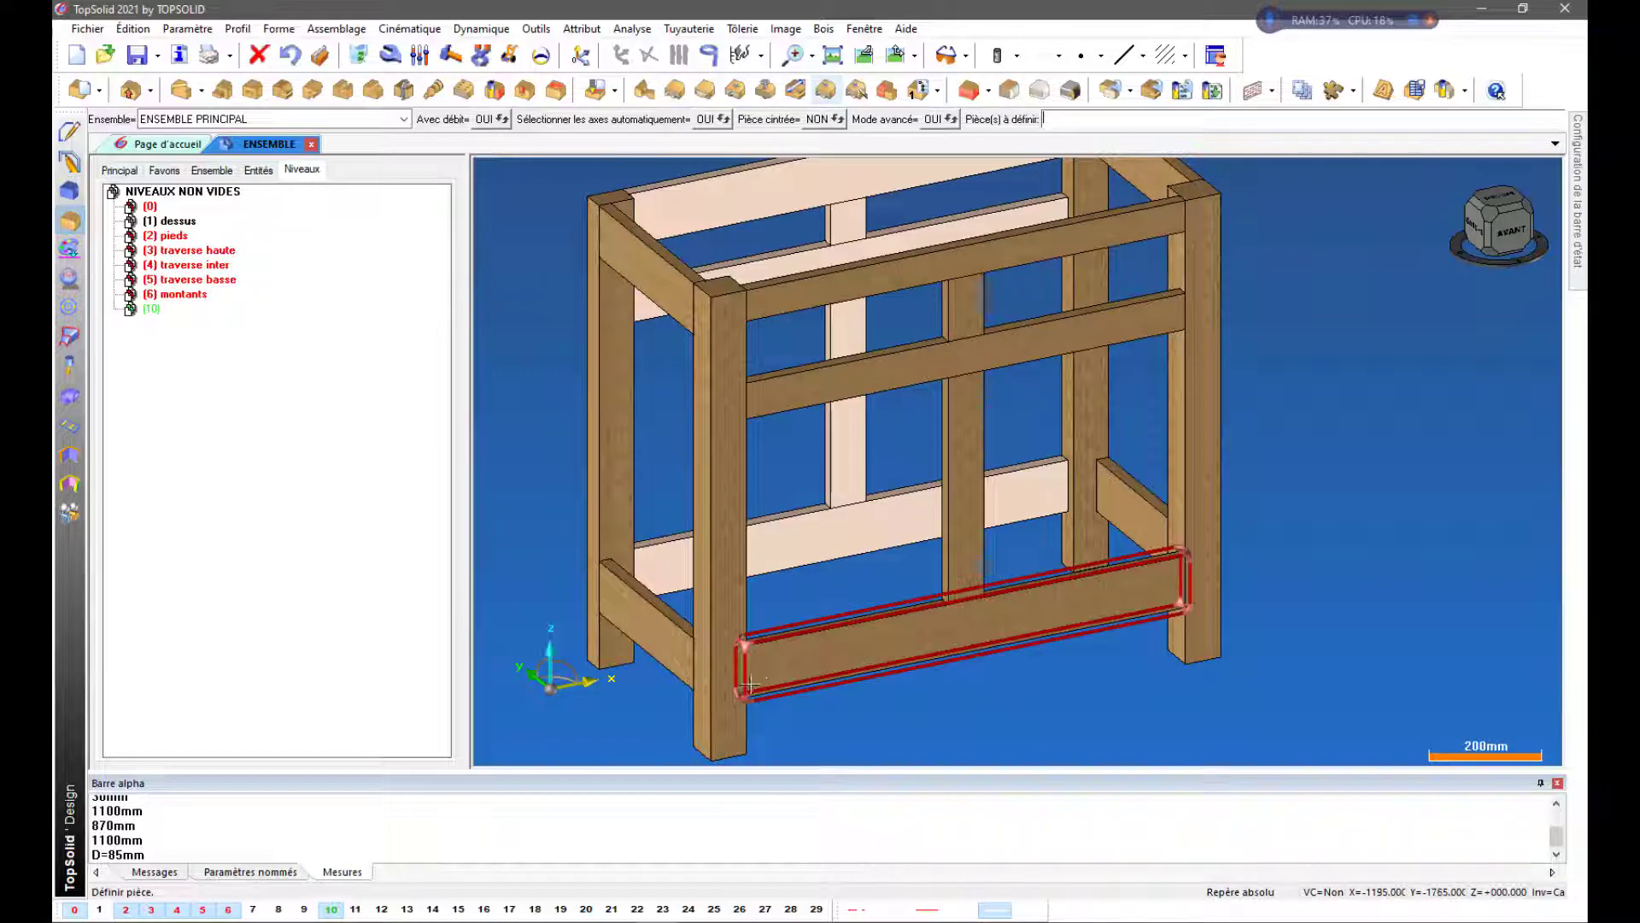
scroll(742, 708, up, 1)
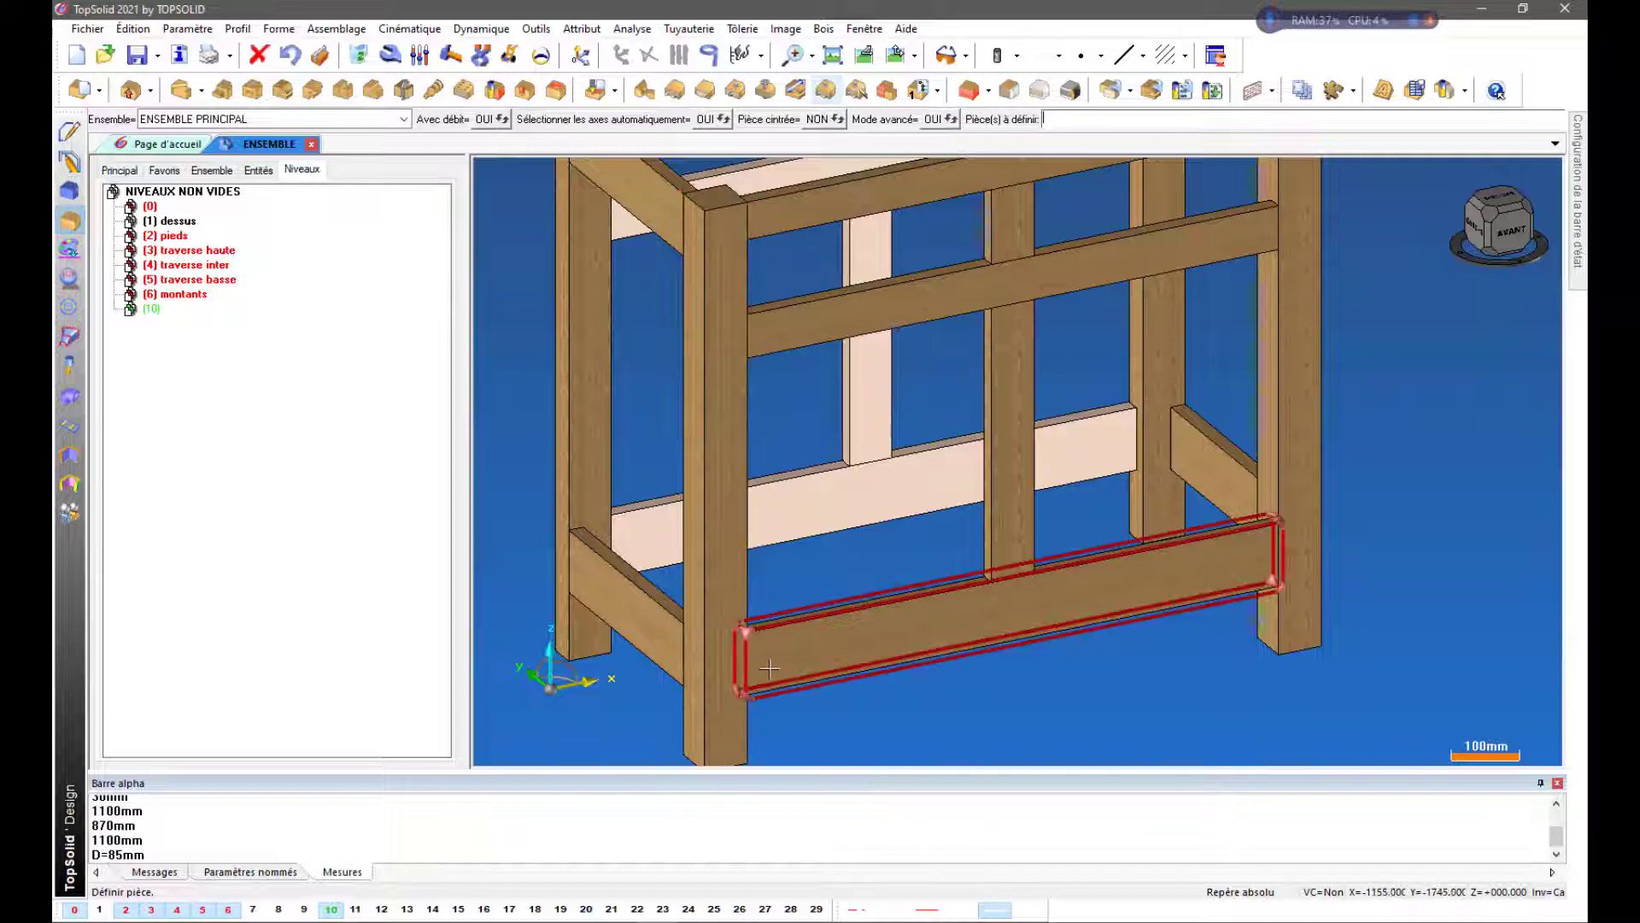
scroll(765, 589, down, 2)
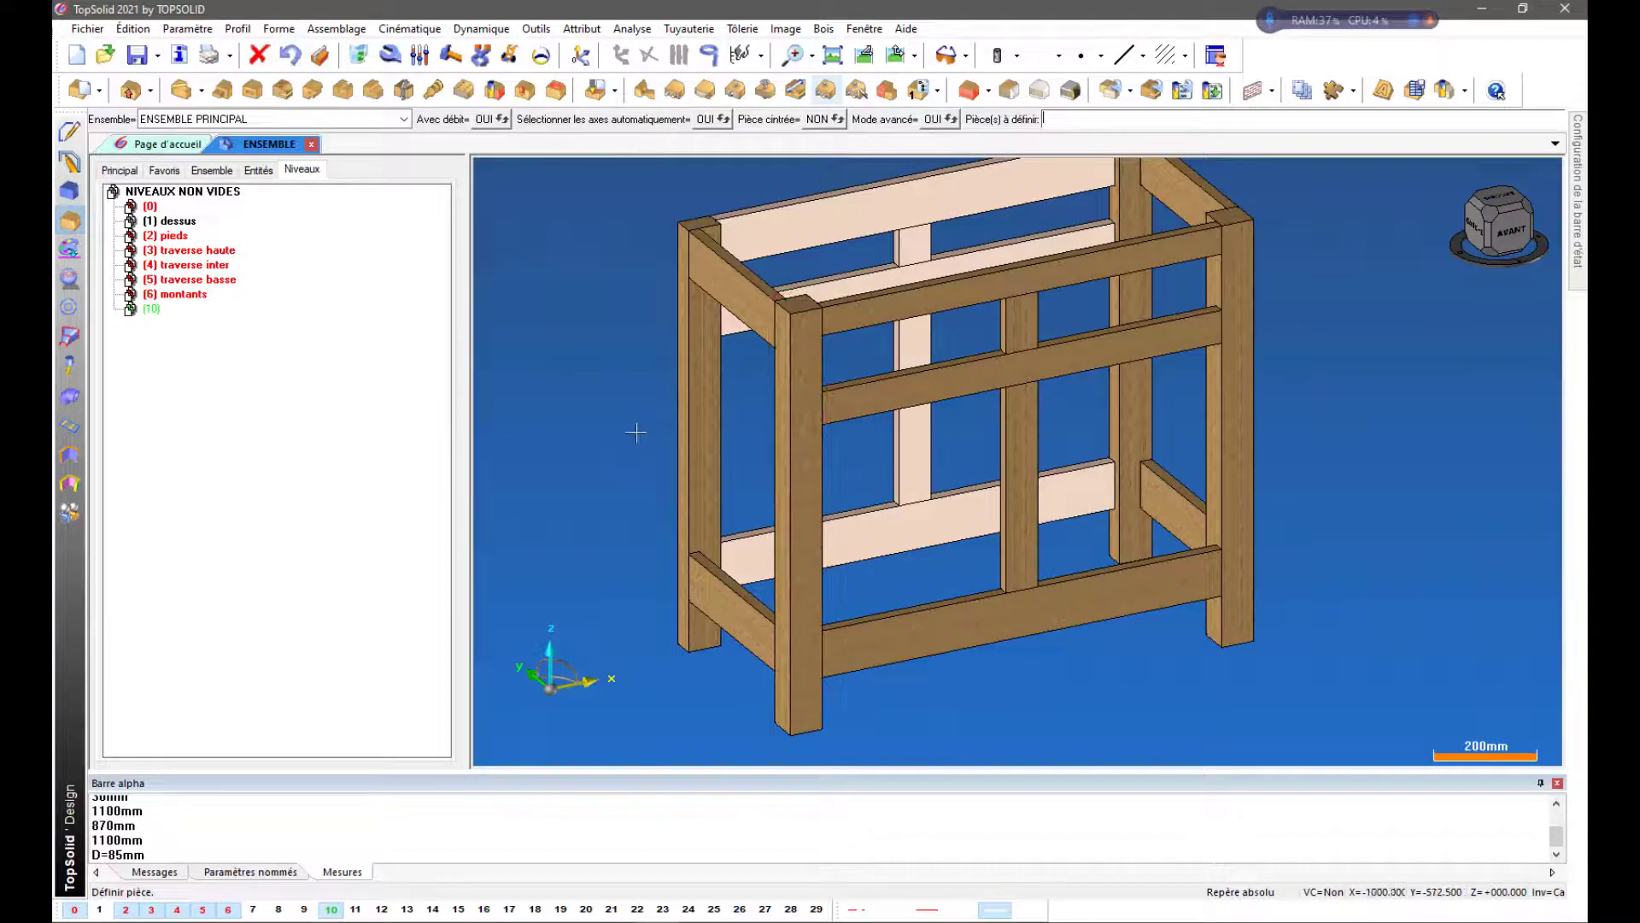
scroll(616, 459, down, 1)
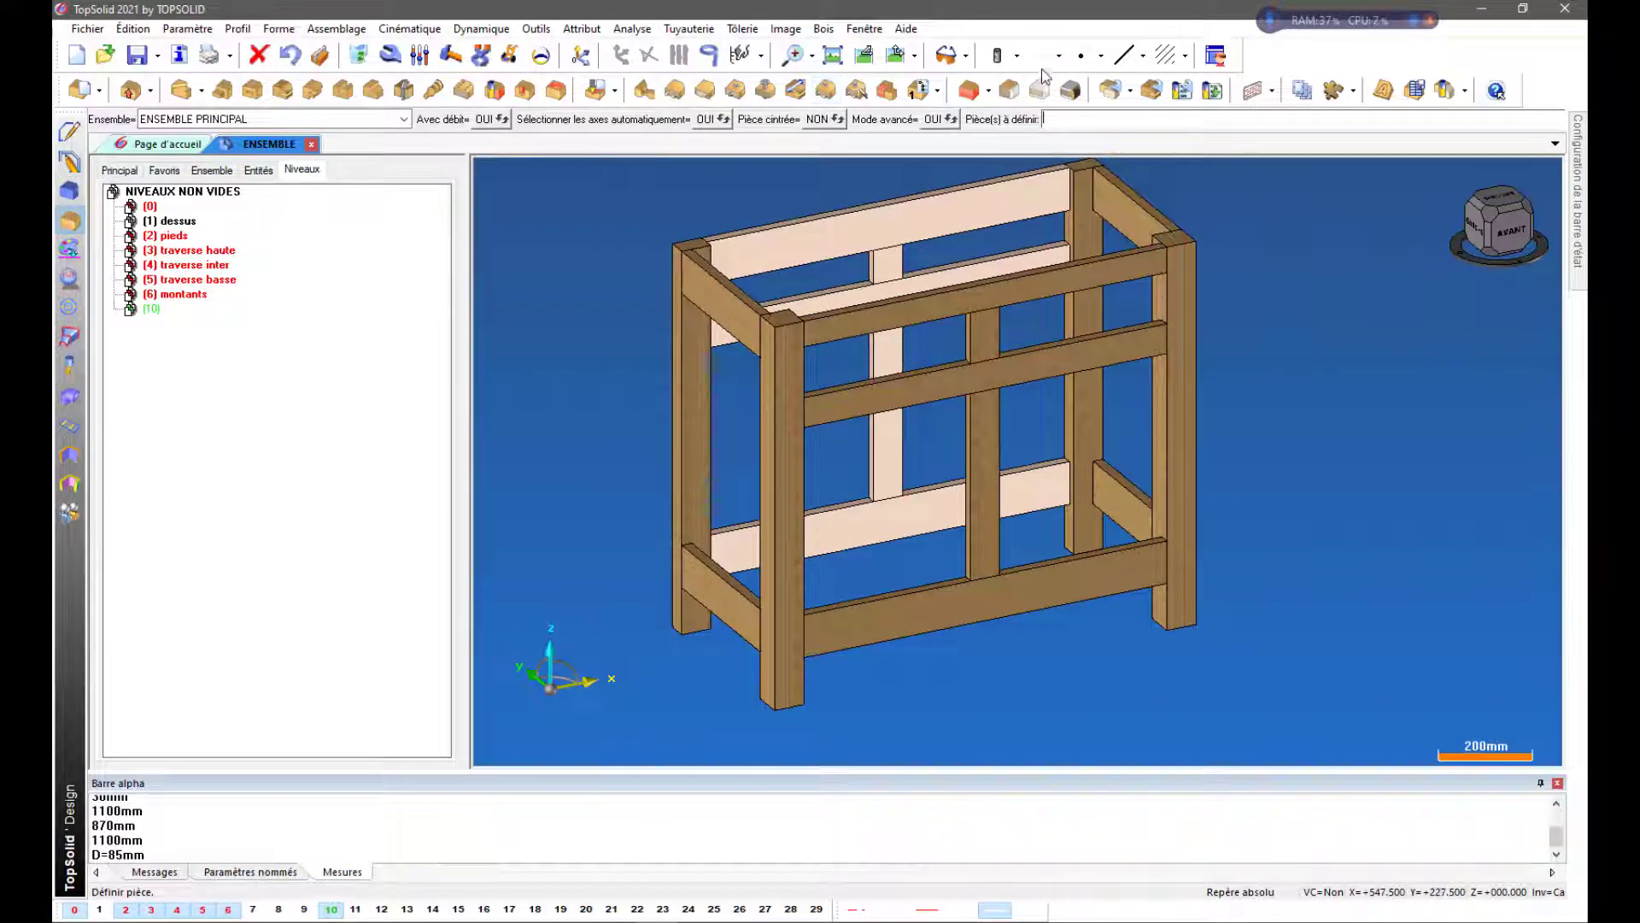
Change the rendering to plain shaded colours with edges and dashed hidden lines, framing the upper corner of legs and rails
click(1019, 56)
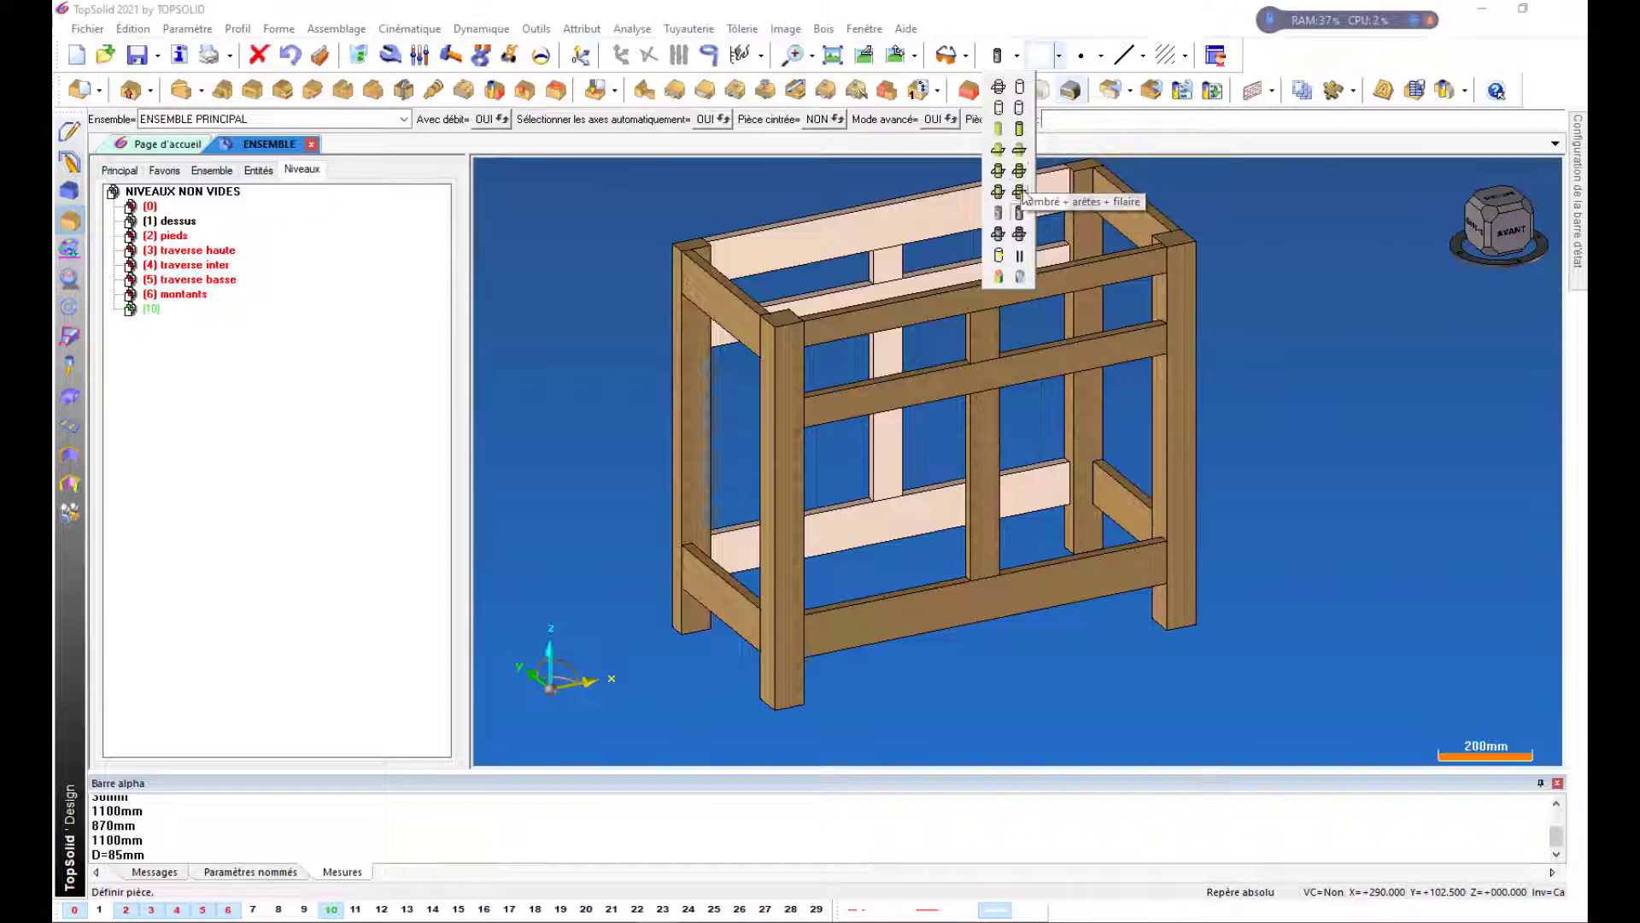
click(1019, 171)
scroll(714, 233, up, 2)
scroll(714, 233, up, 3)
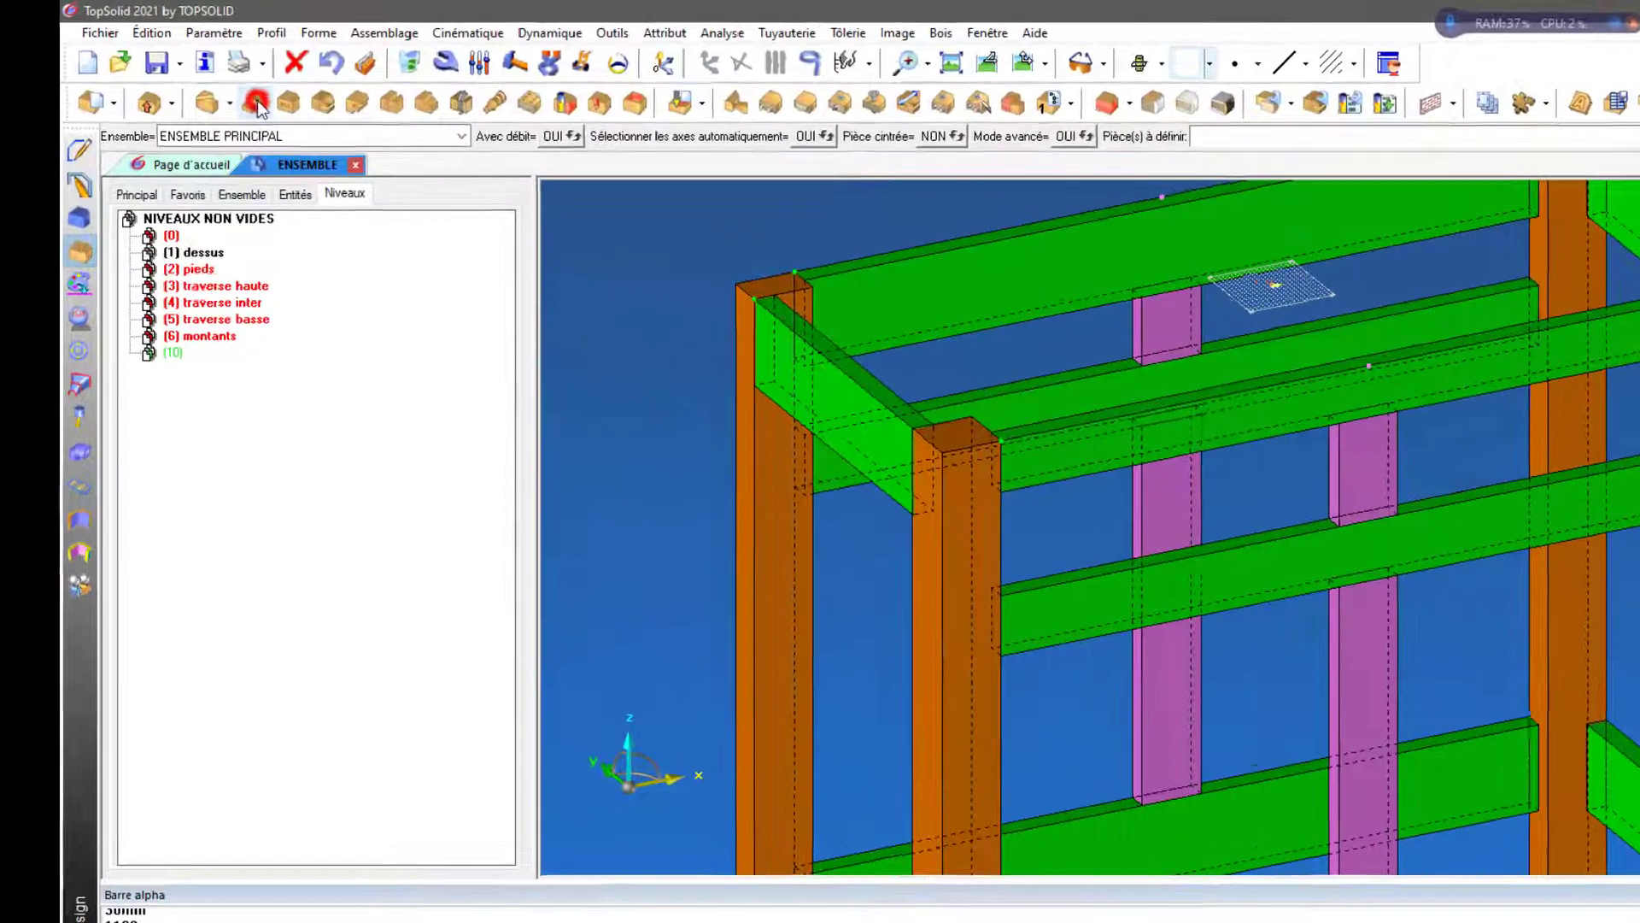
Start the tenon command and define a new tenon model named Ht face, based on the Simple standard model
click(225, 93)
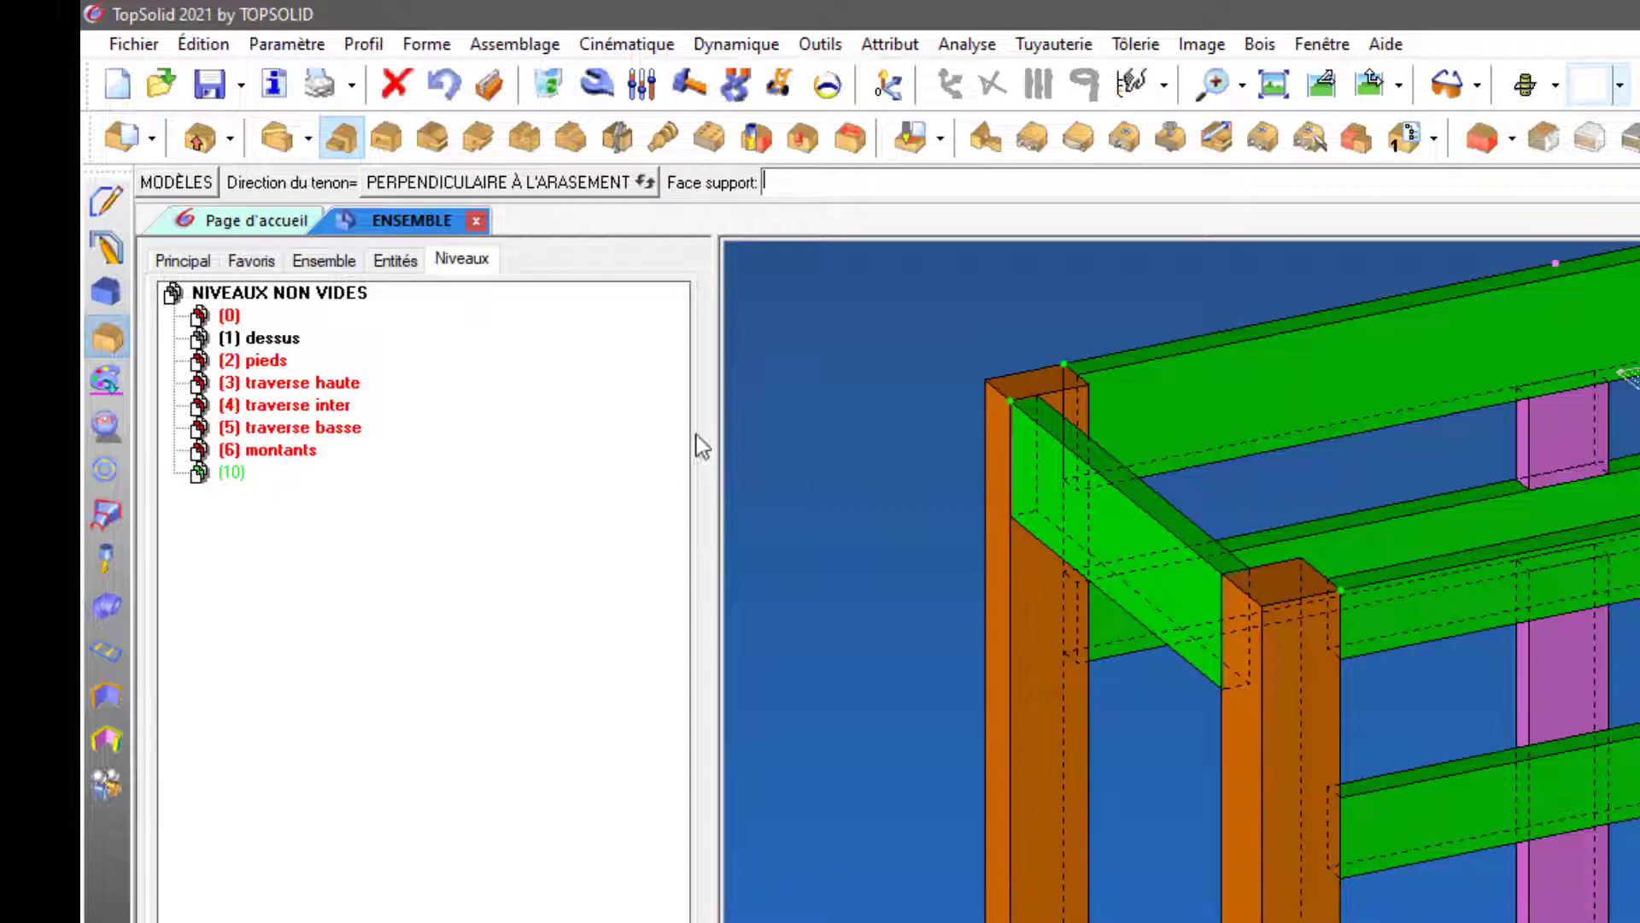
click(180, 187)
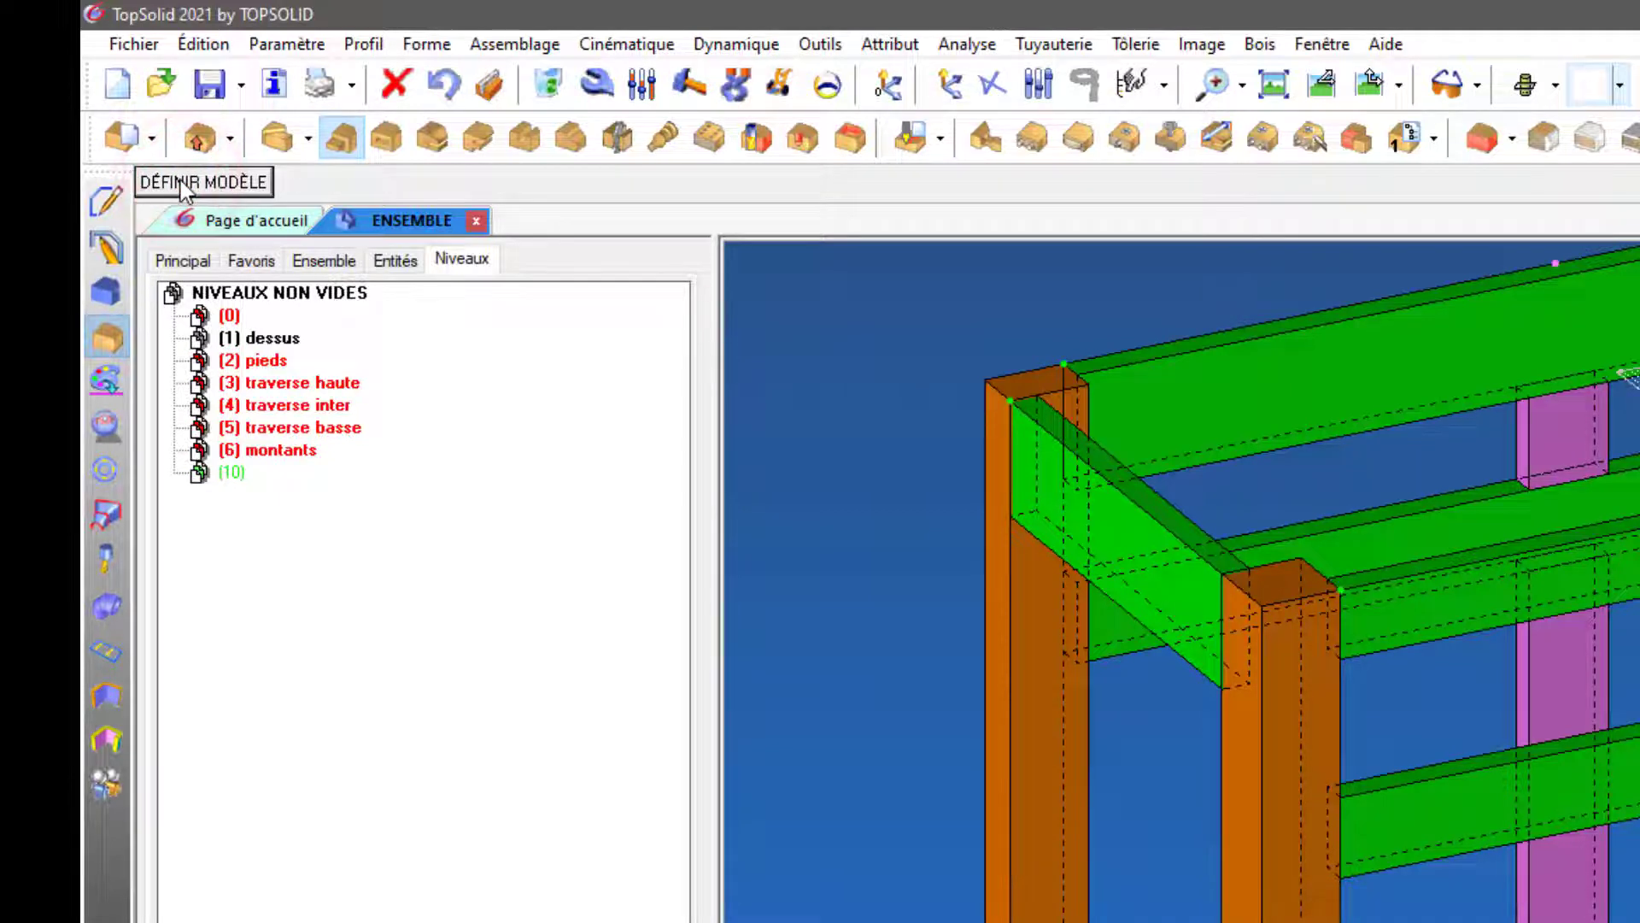
click(184, 183)
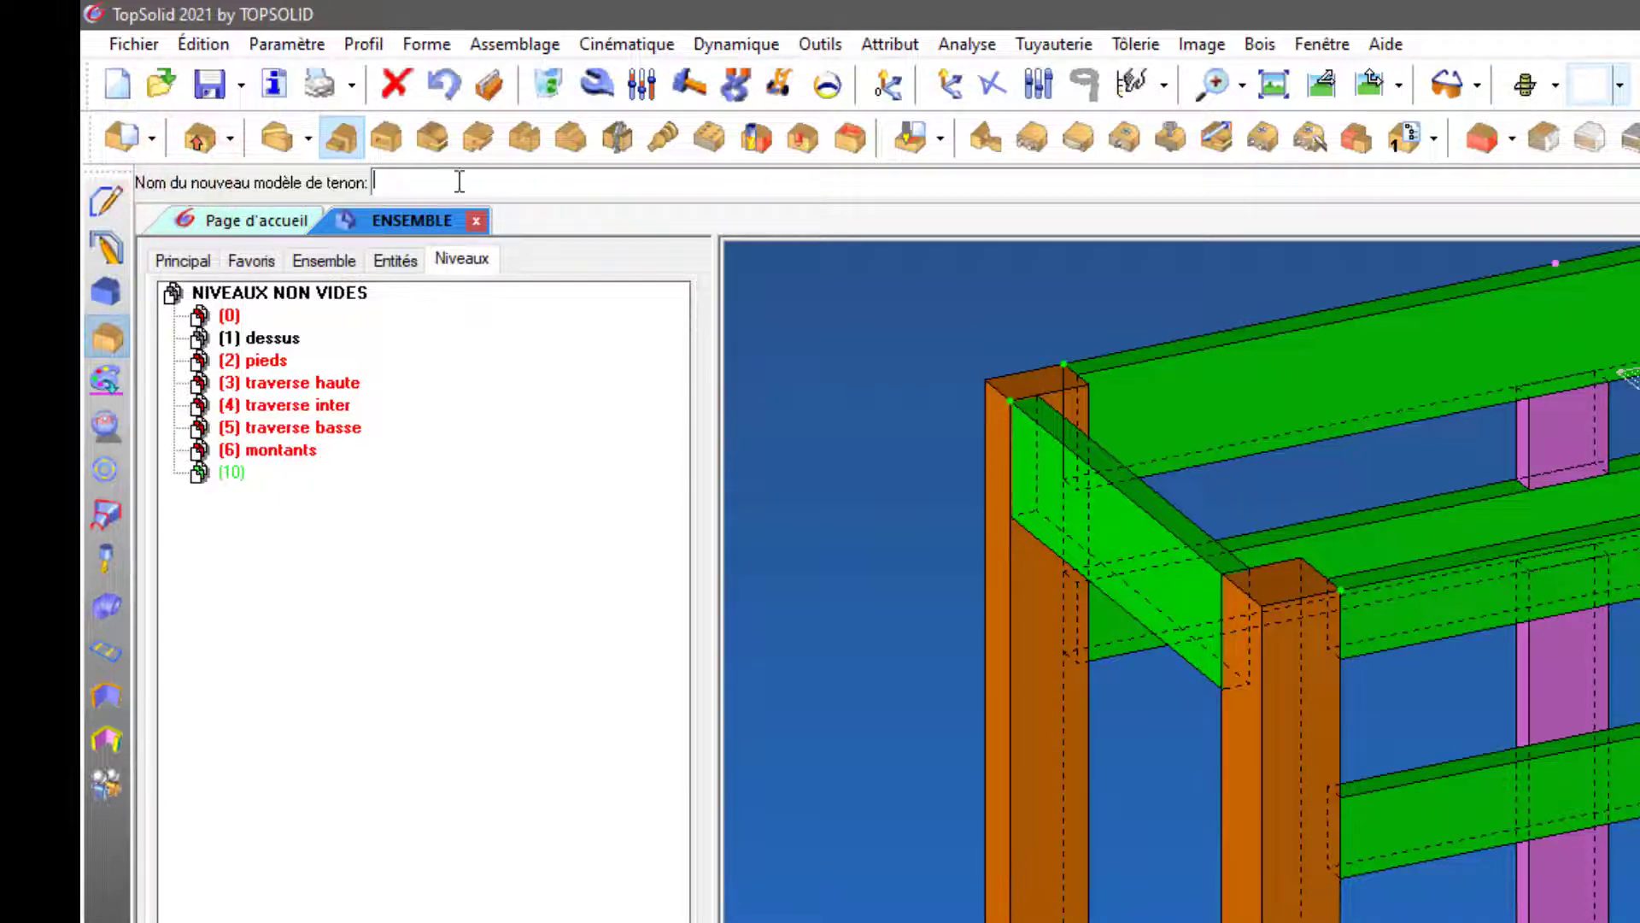
scroll(758, 408, down, 2)
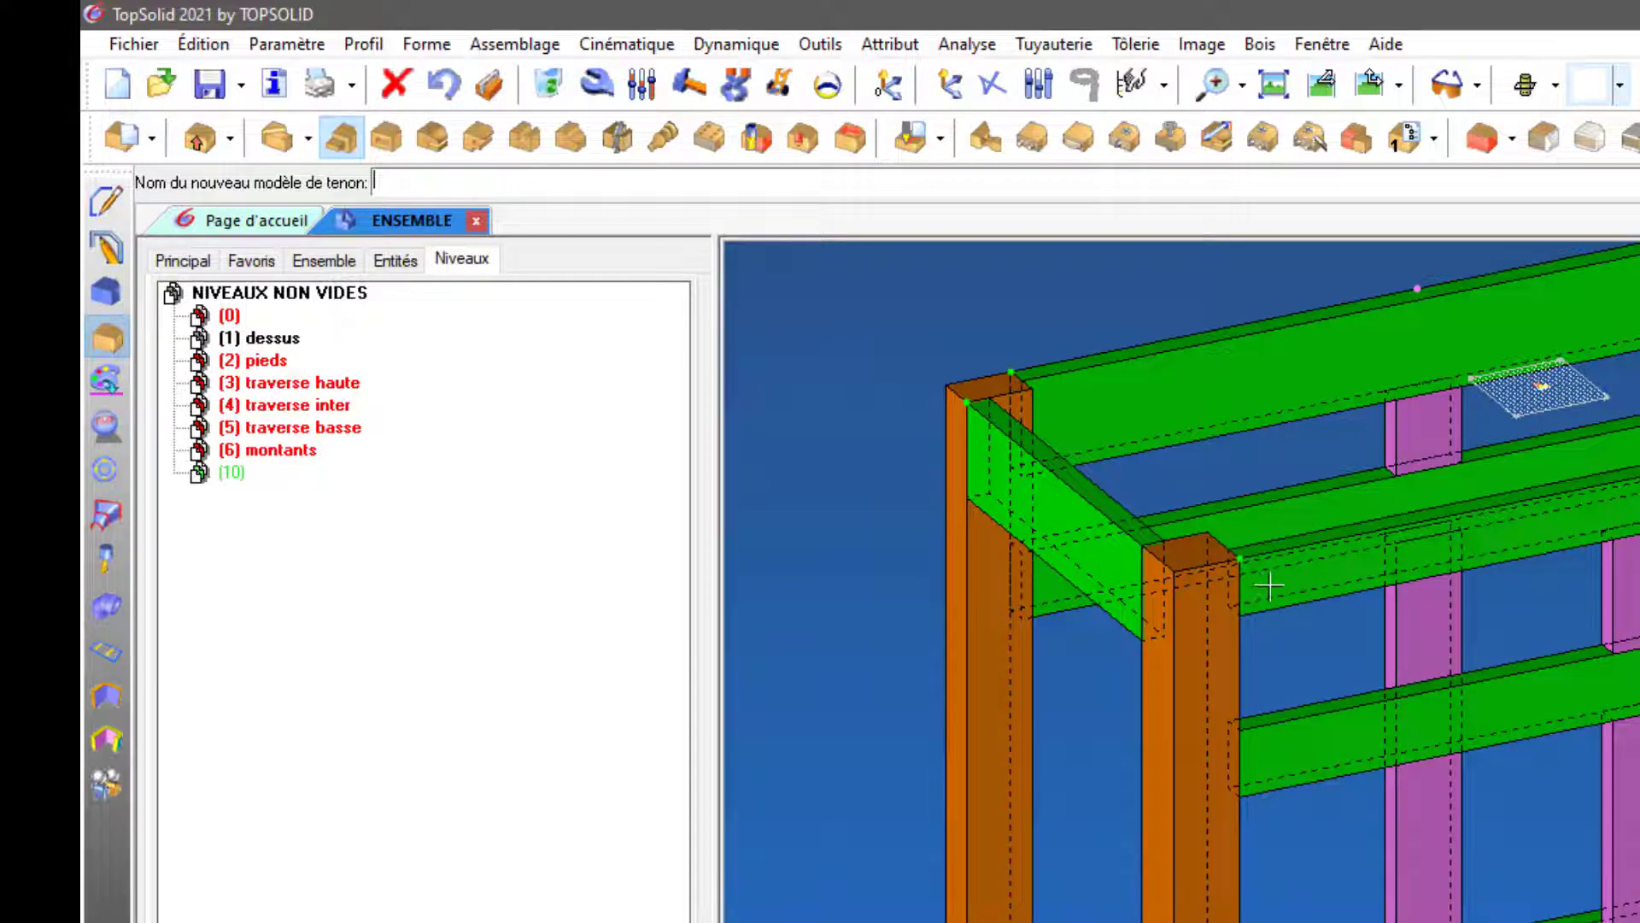
scroll(1270, 586, down, 1)
scroll(1271, 586, down, 1)
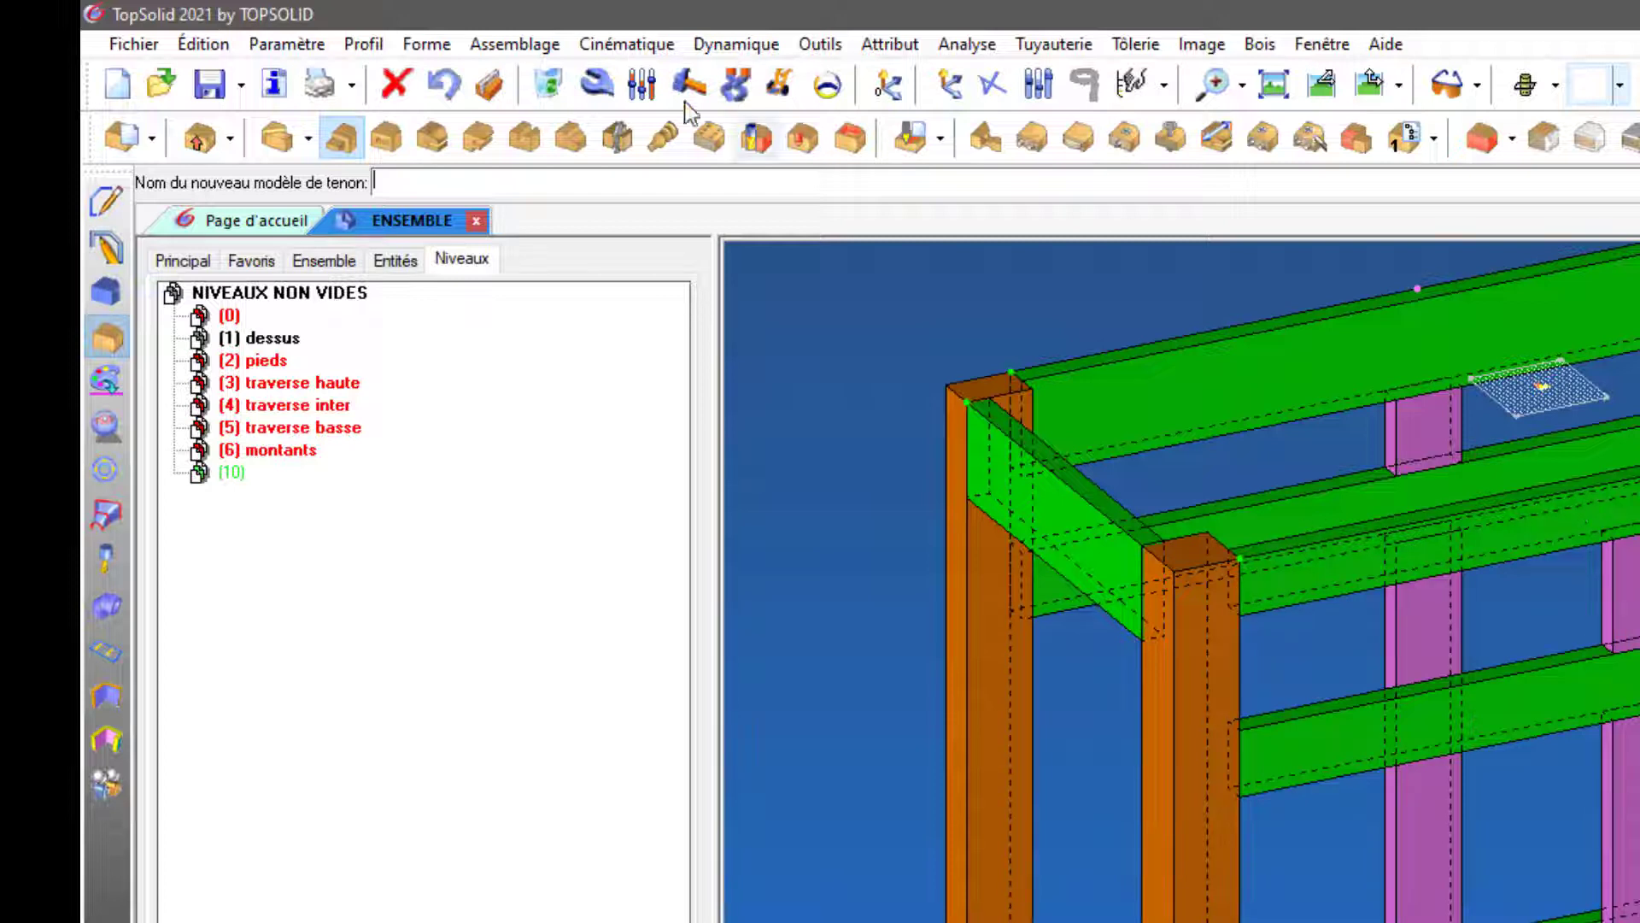
click(590, 182)
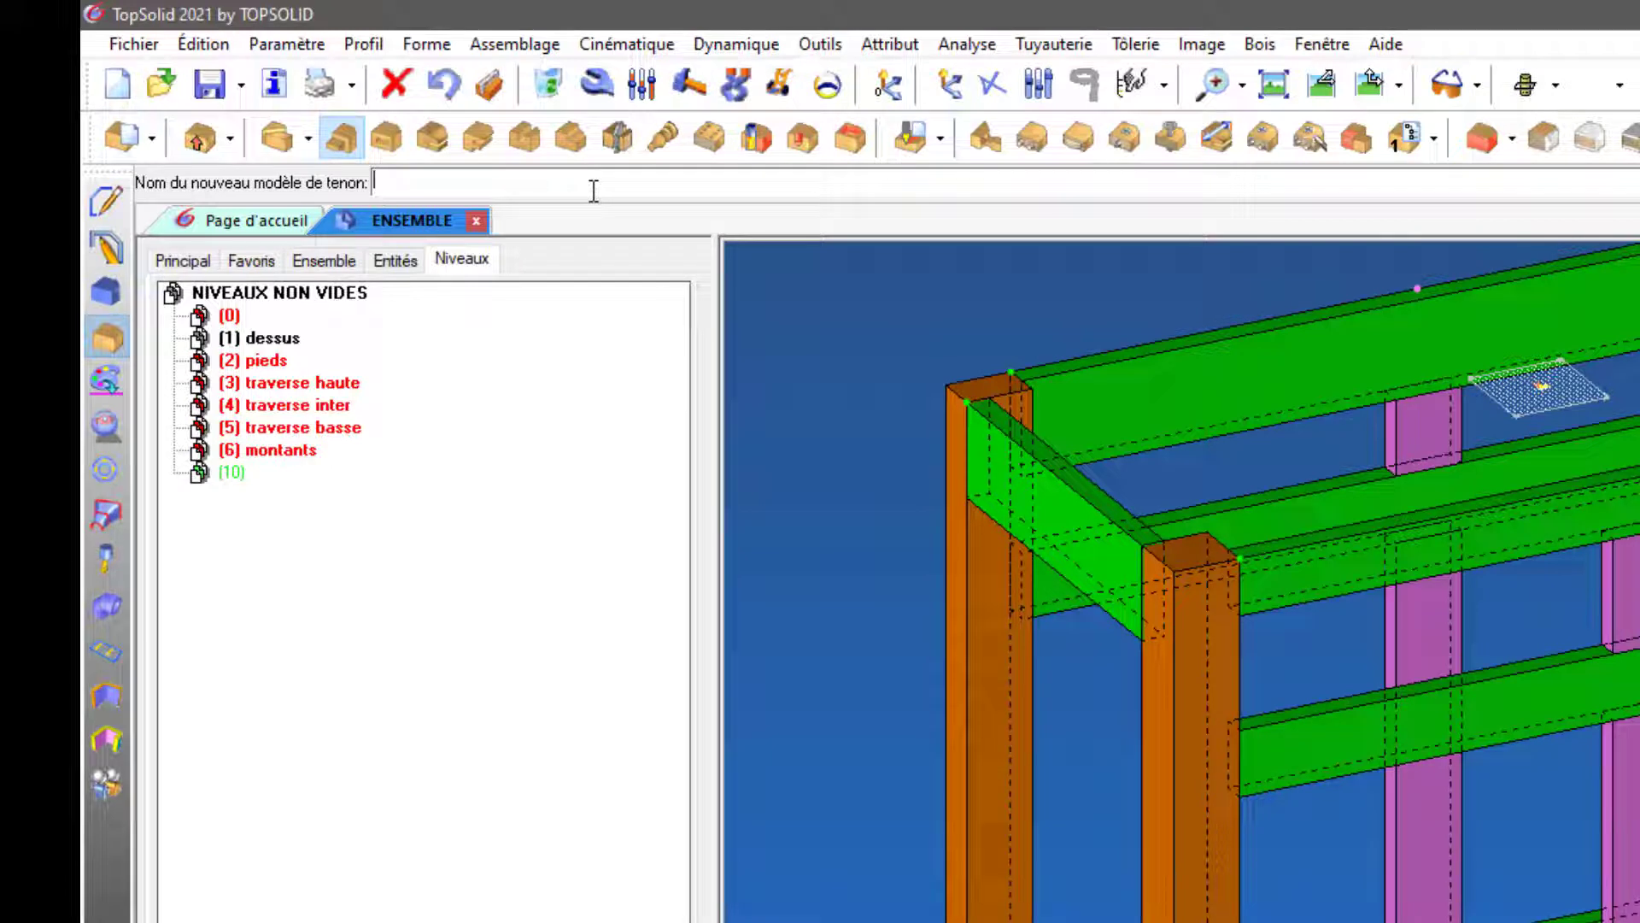
text(Ht face)
key(Return)
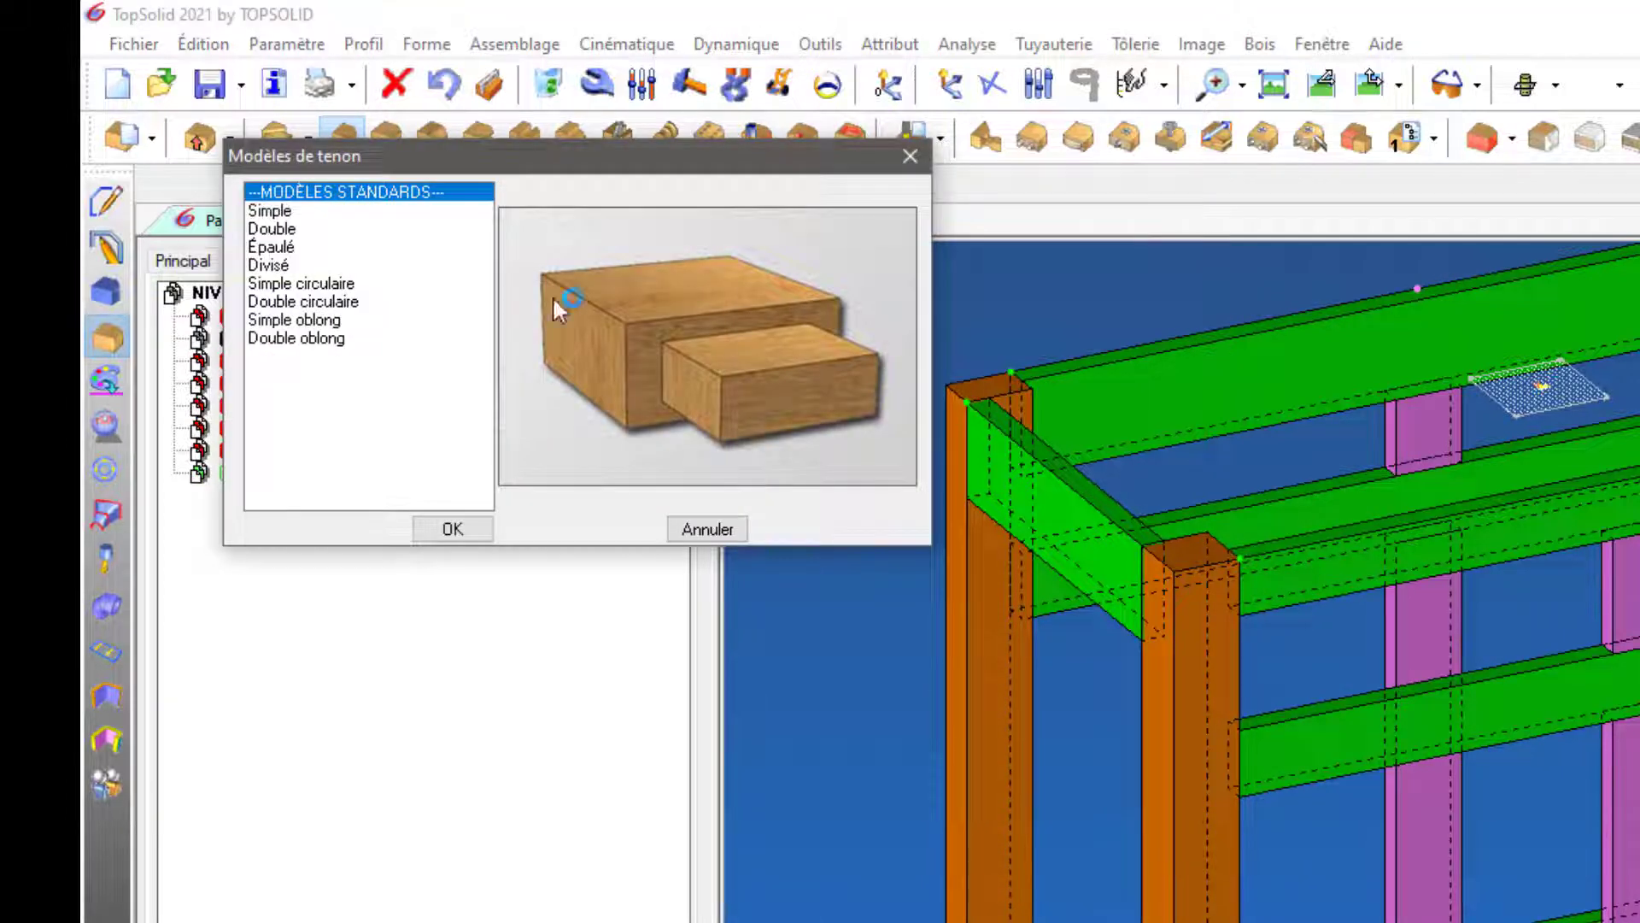
click(260, 211)
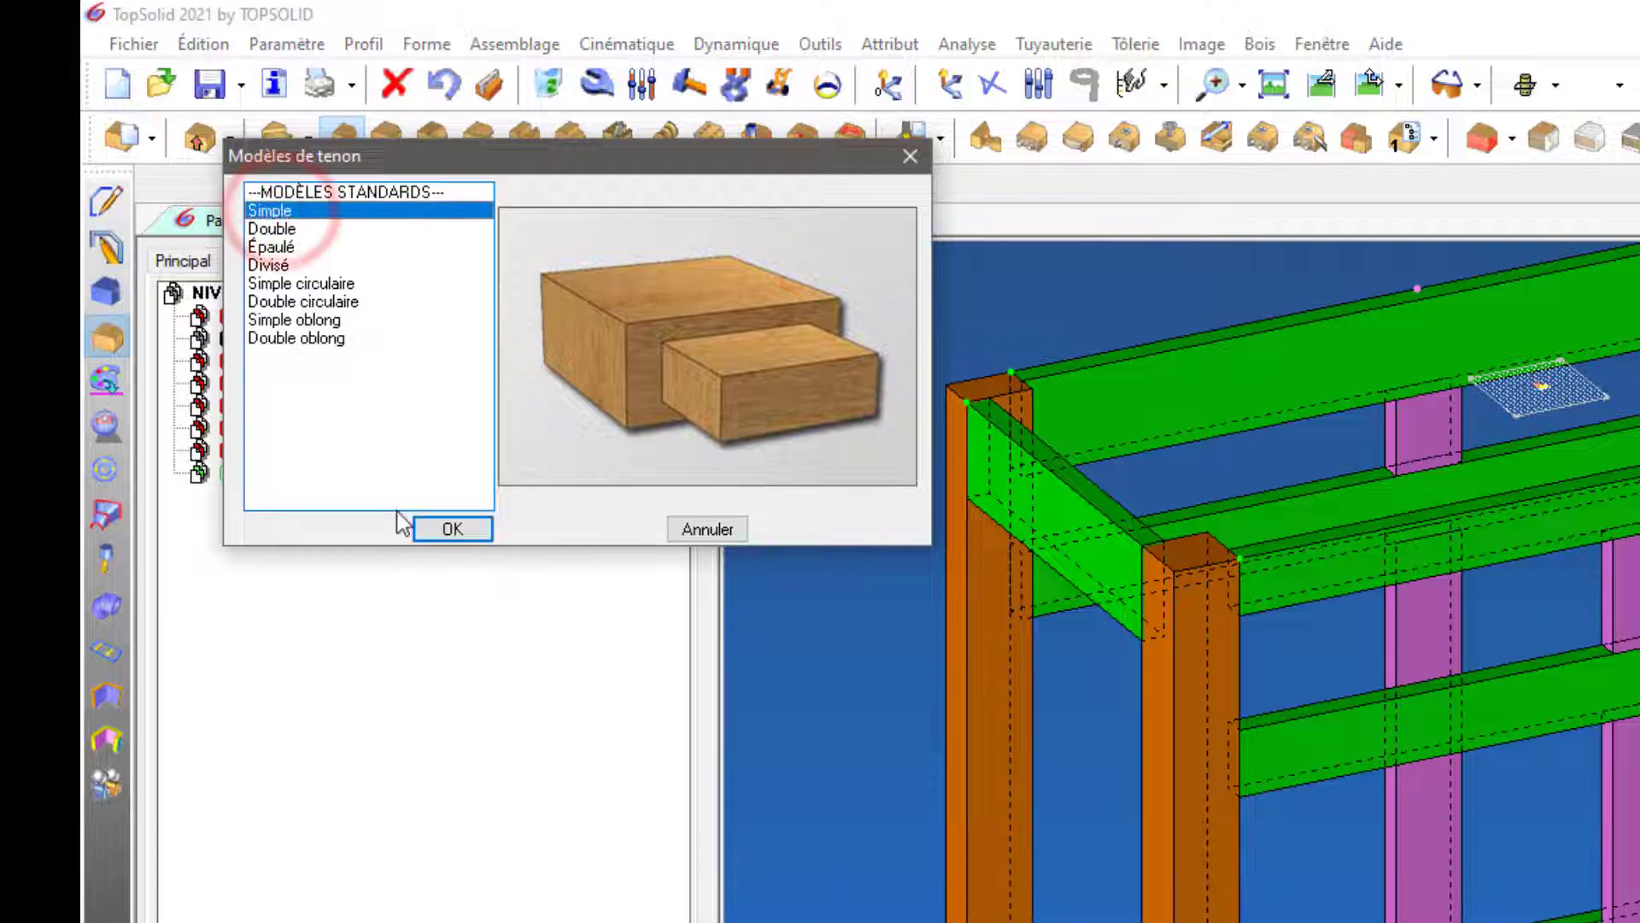
click(488, 523)
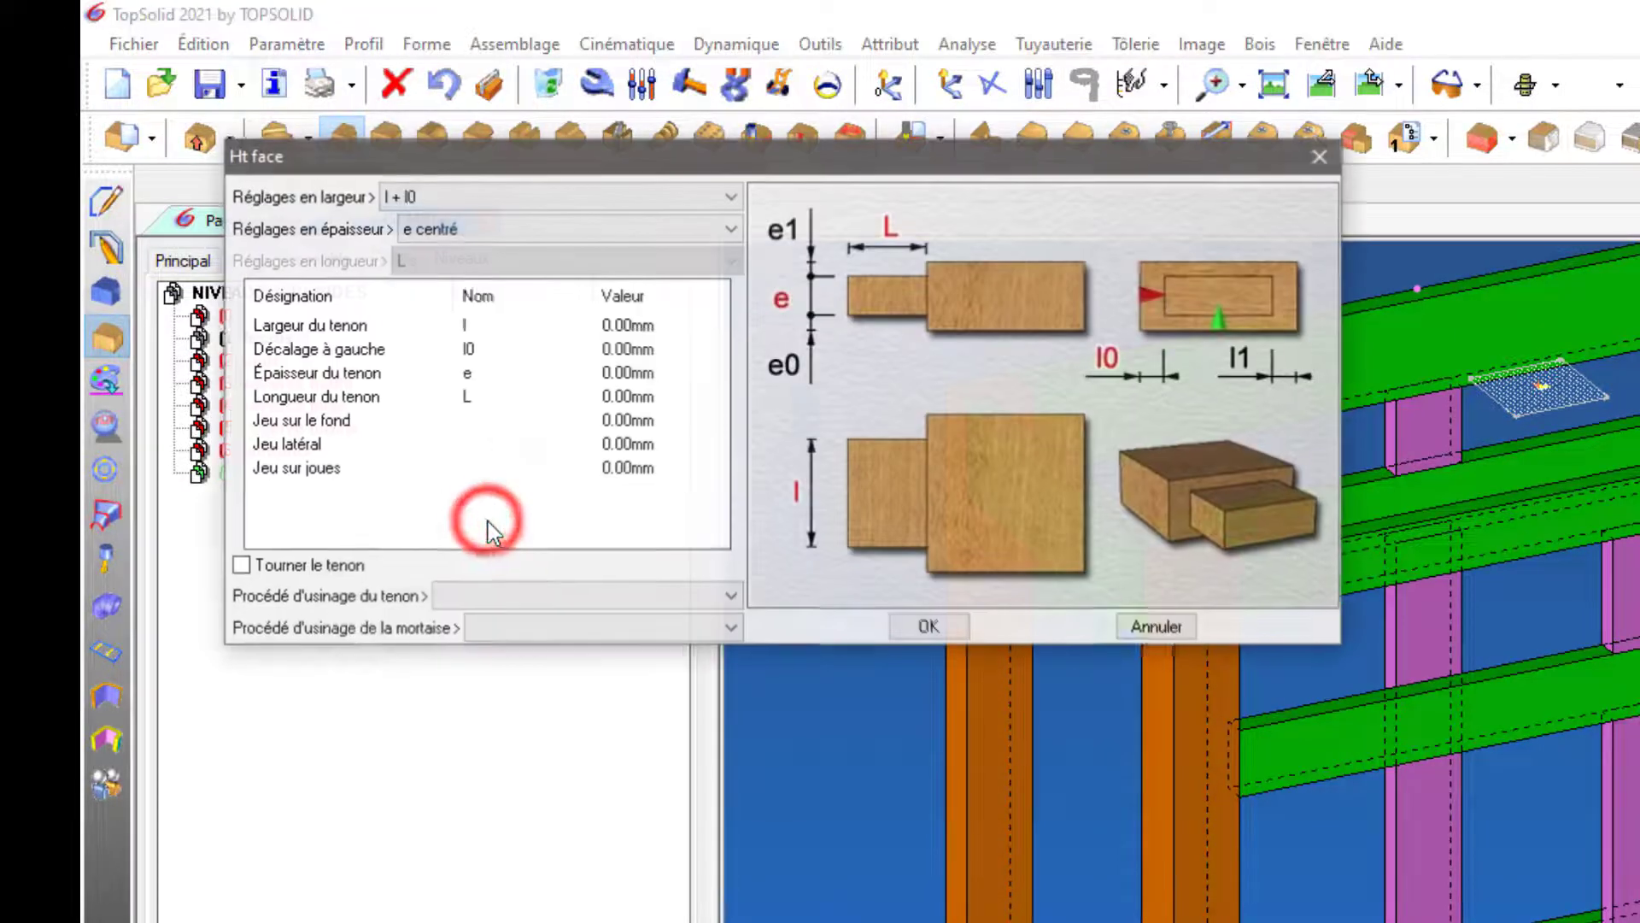
Set the Ht face tenon's width mode to l0 + l1 and its thickness mode to e + e0
click(554, 203)
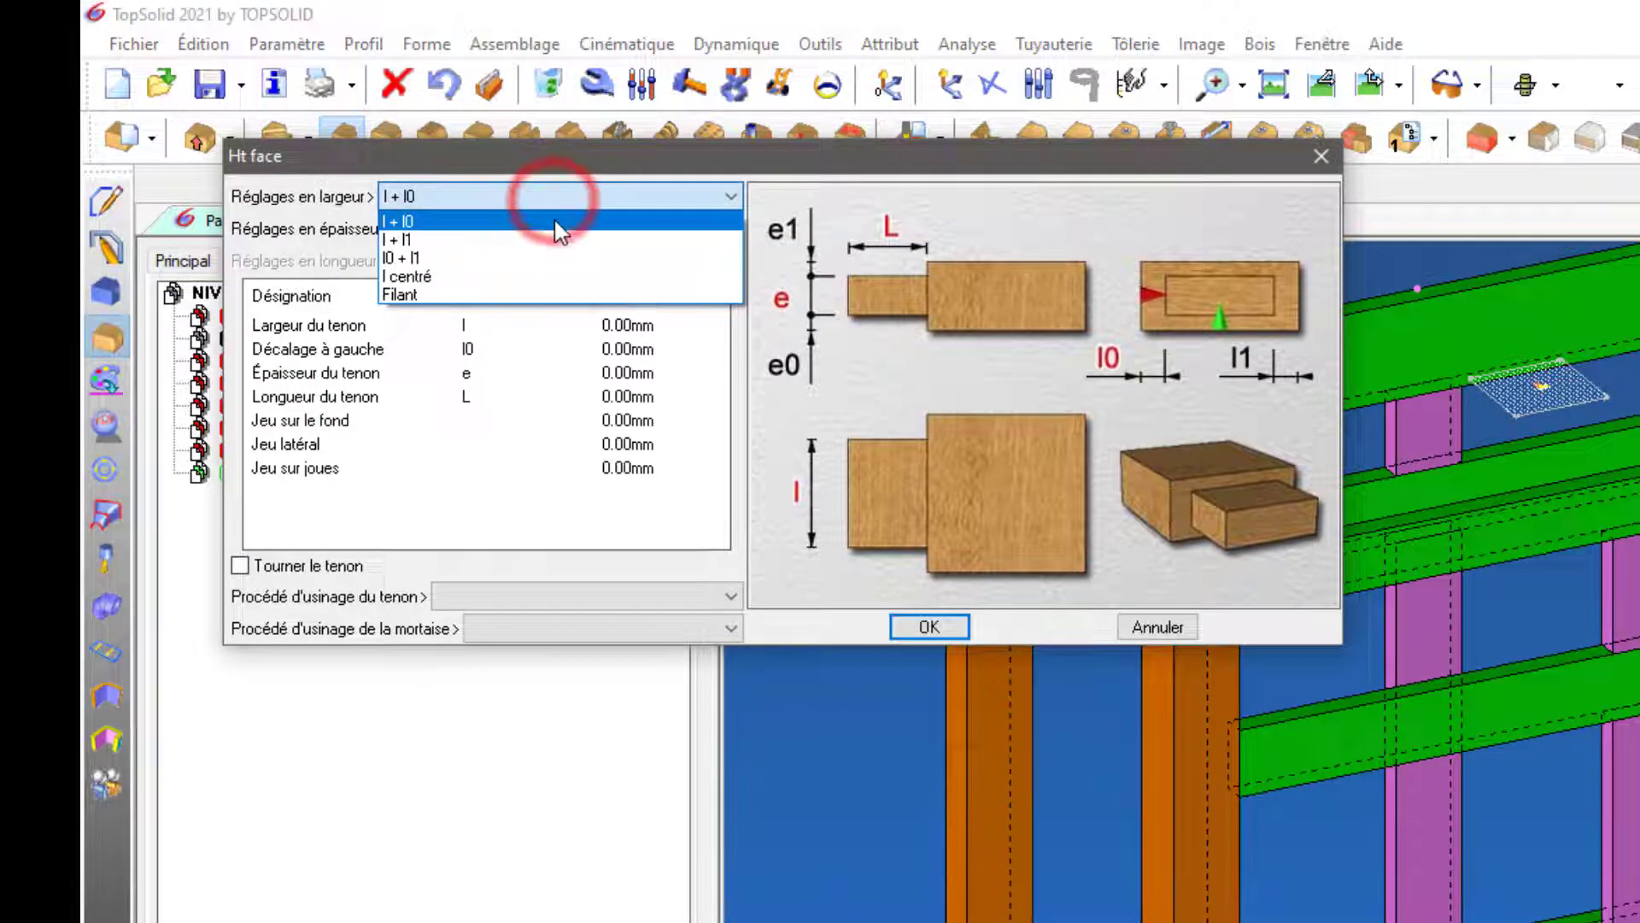
click(605, 259)
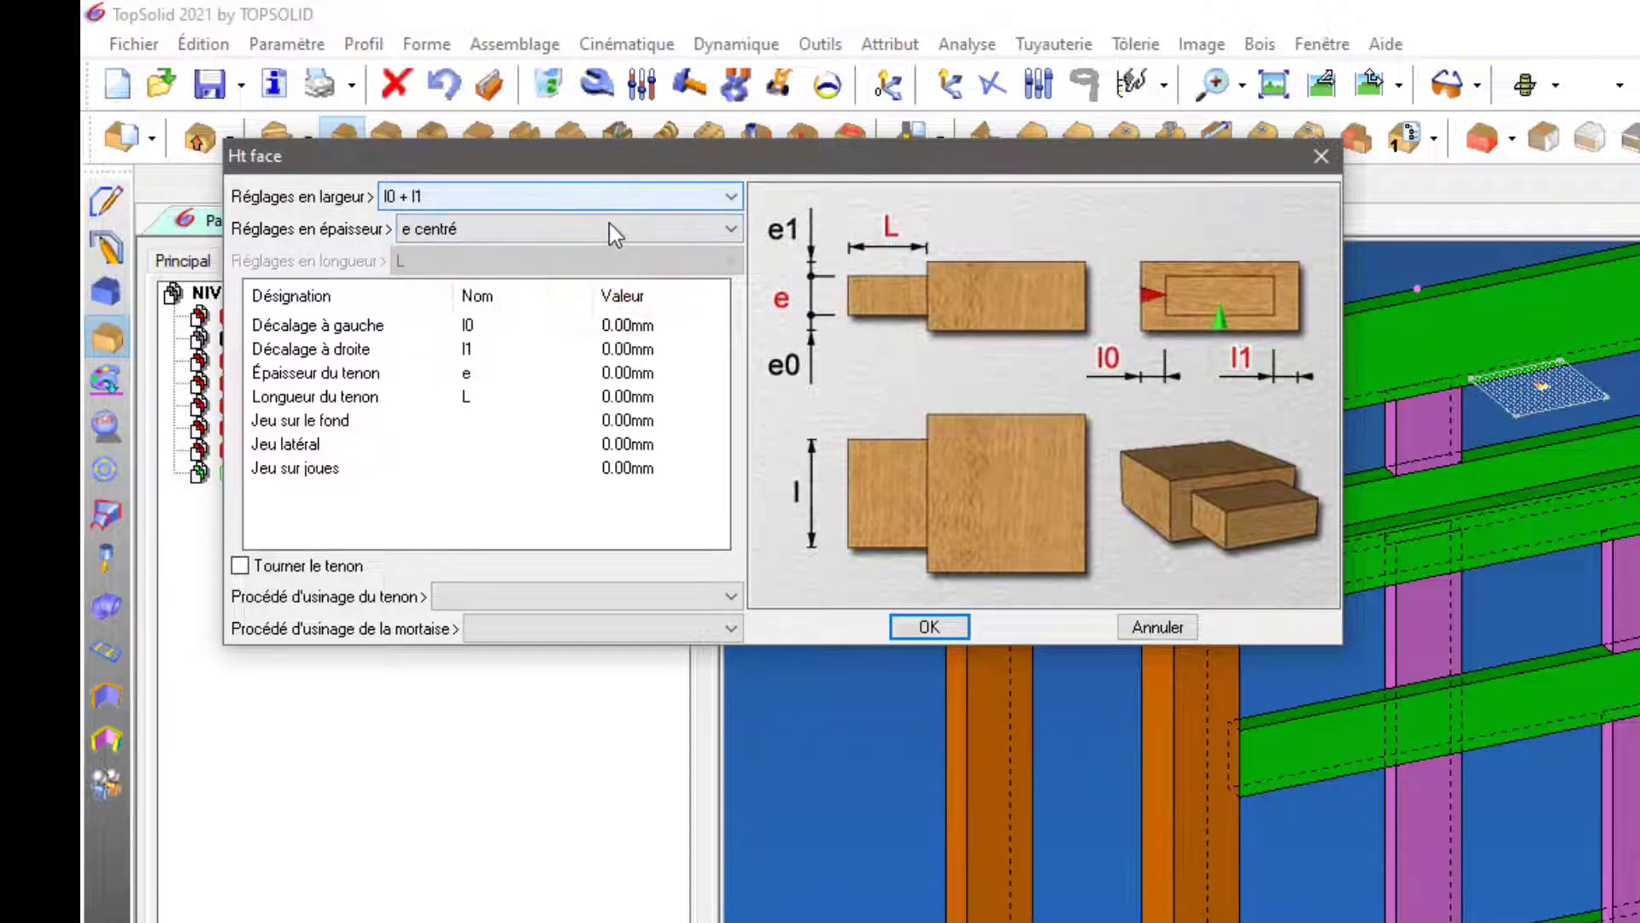
click(608, 224)
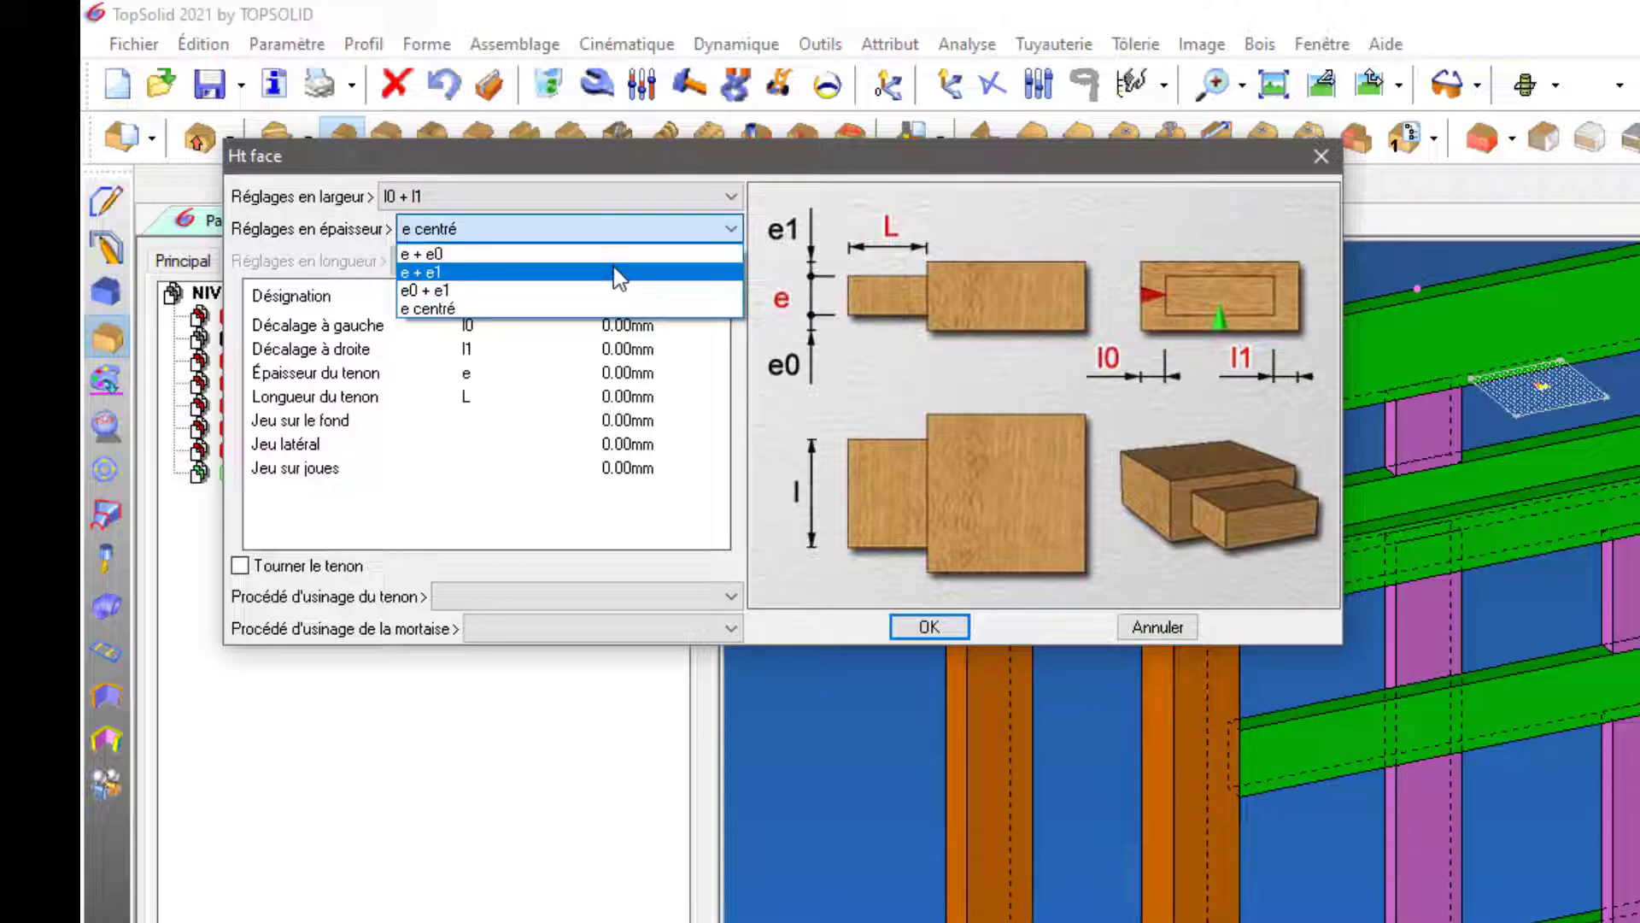
click(614, 259)
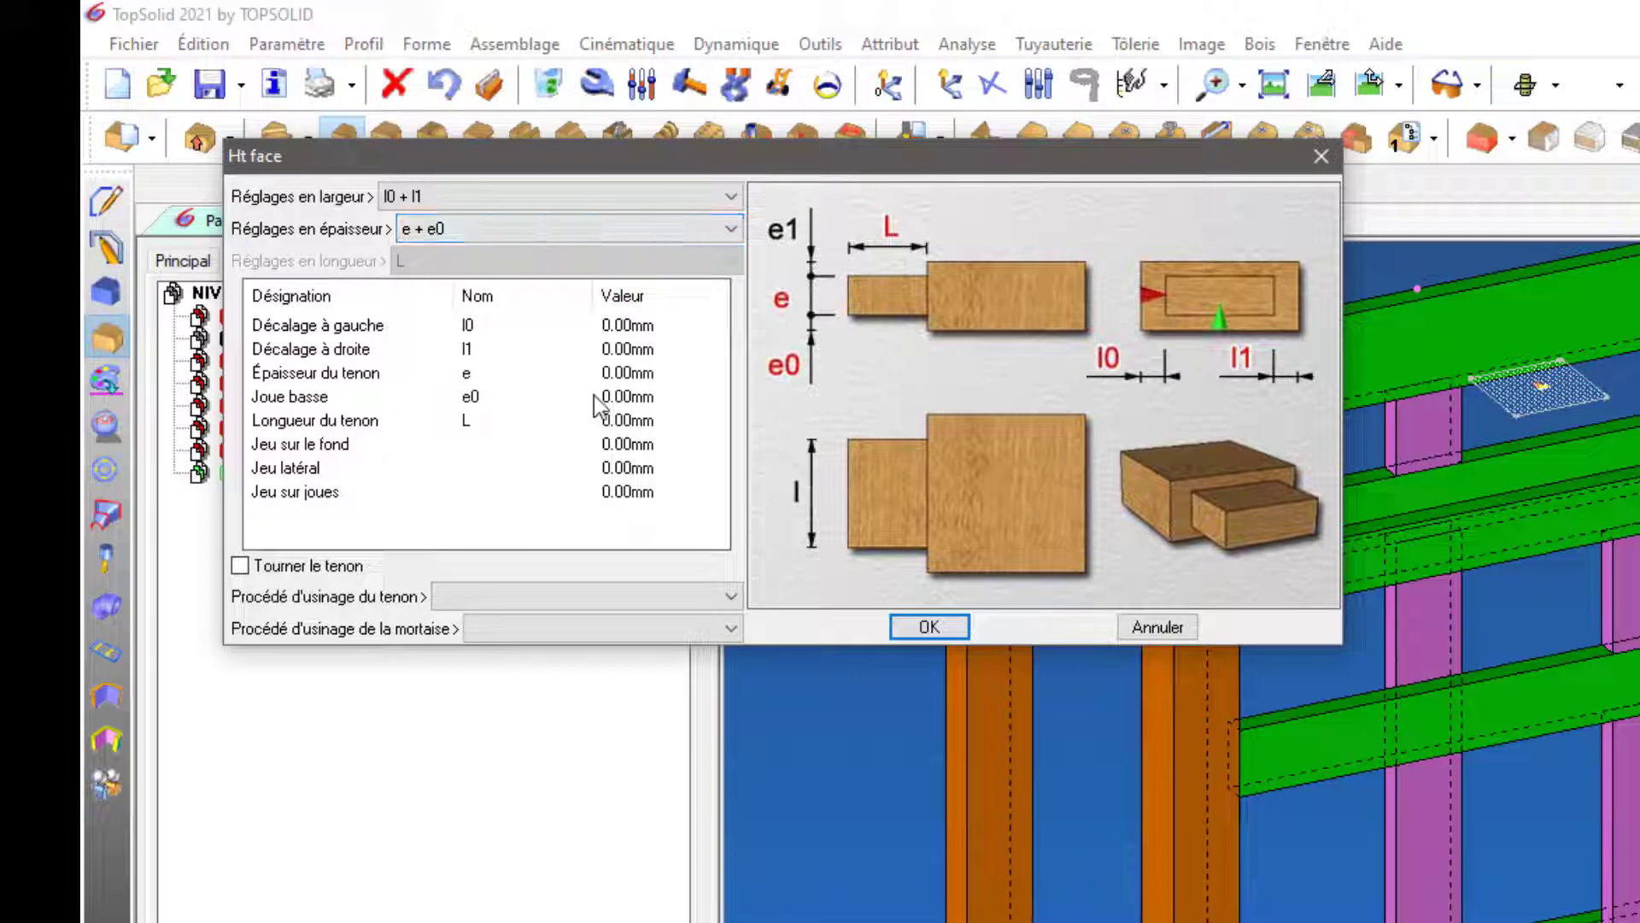
scroll(1492, 530, down, 1)
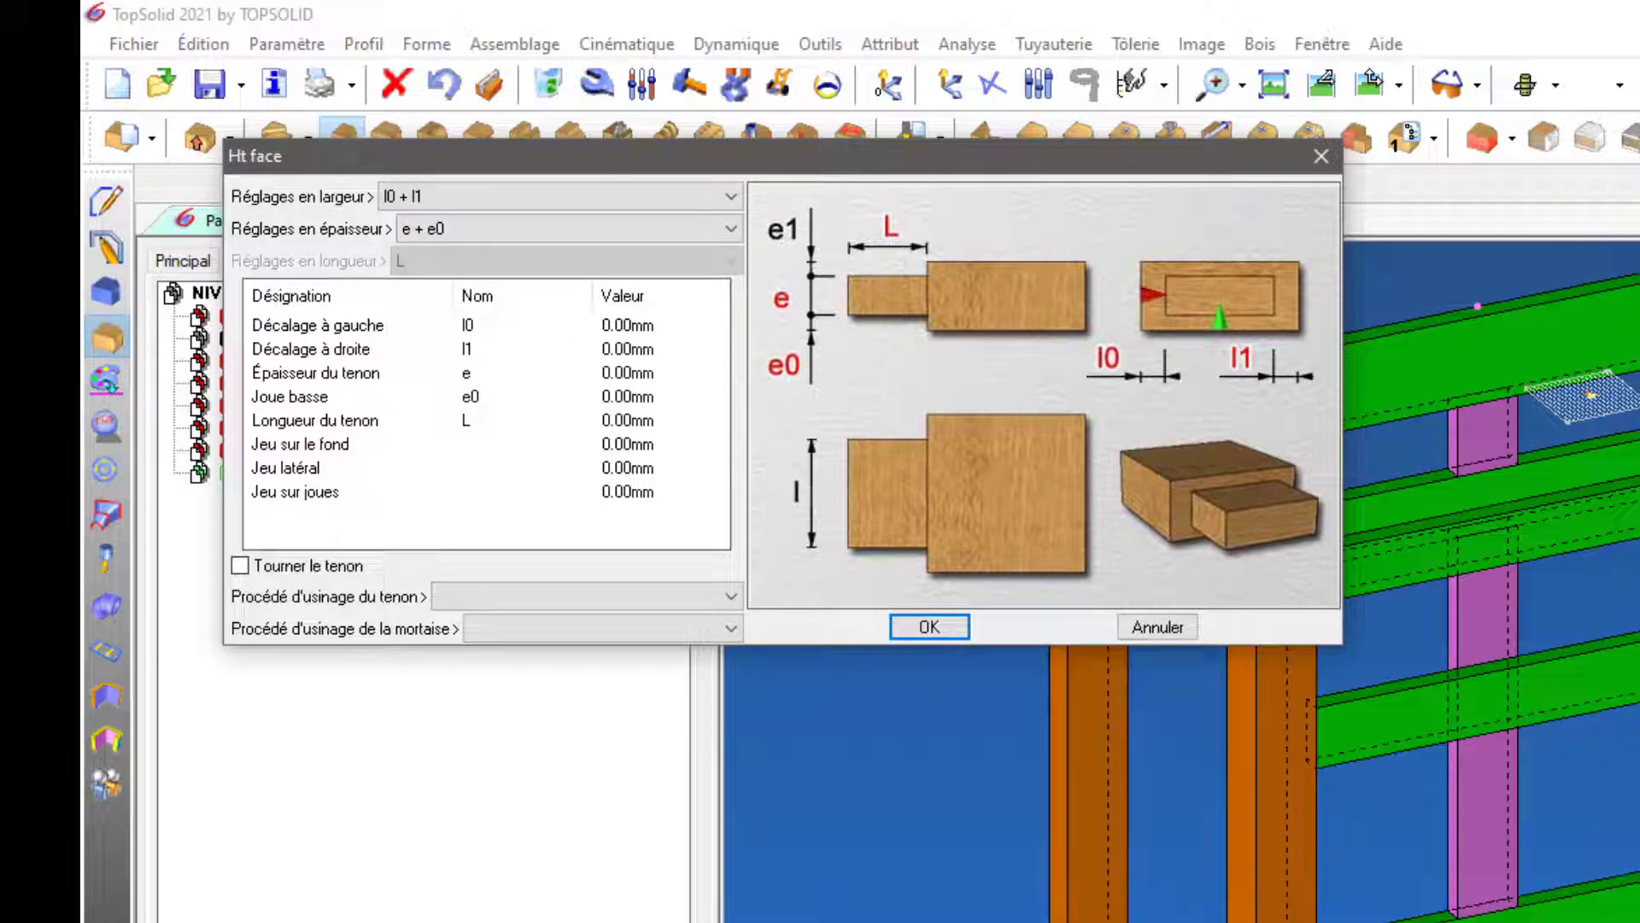
scroll(1492, 530, down, 1)
scroll(1463, 619, up, 4)
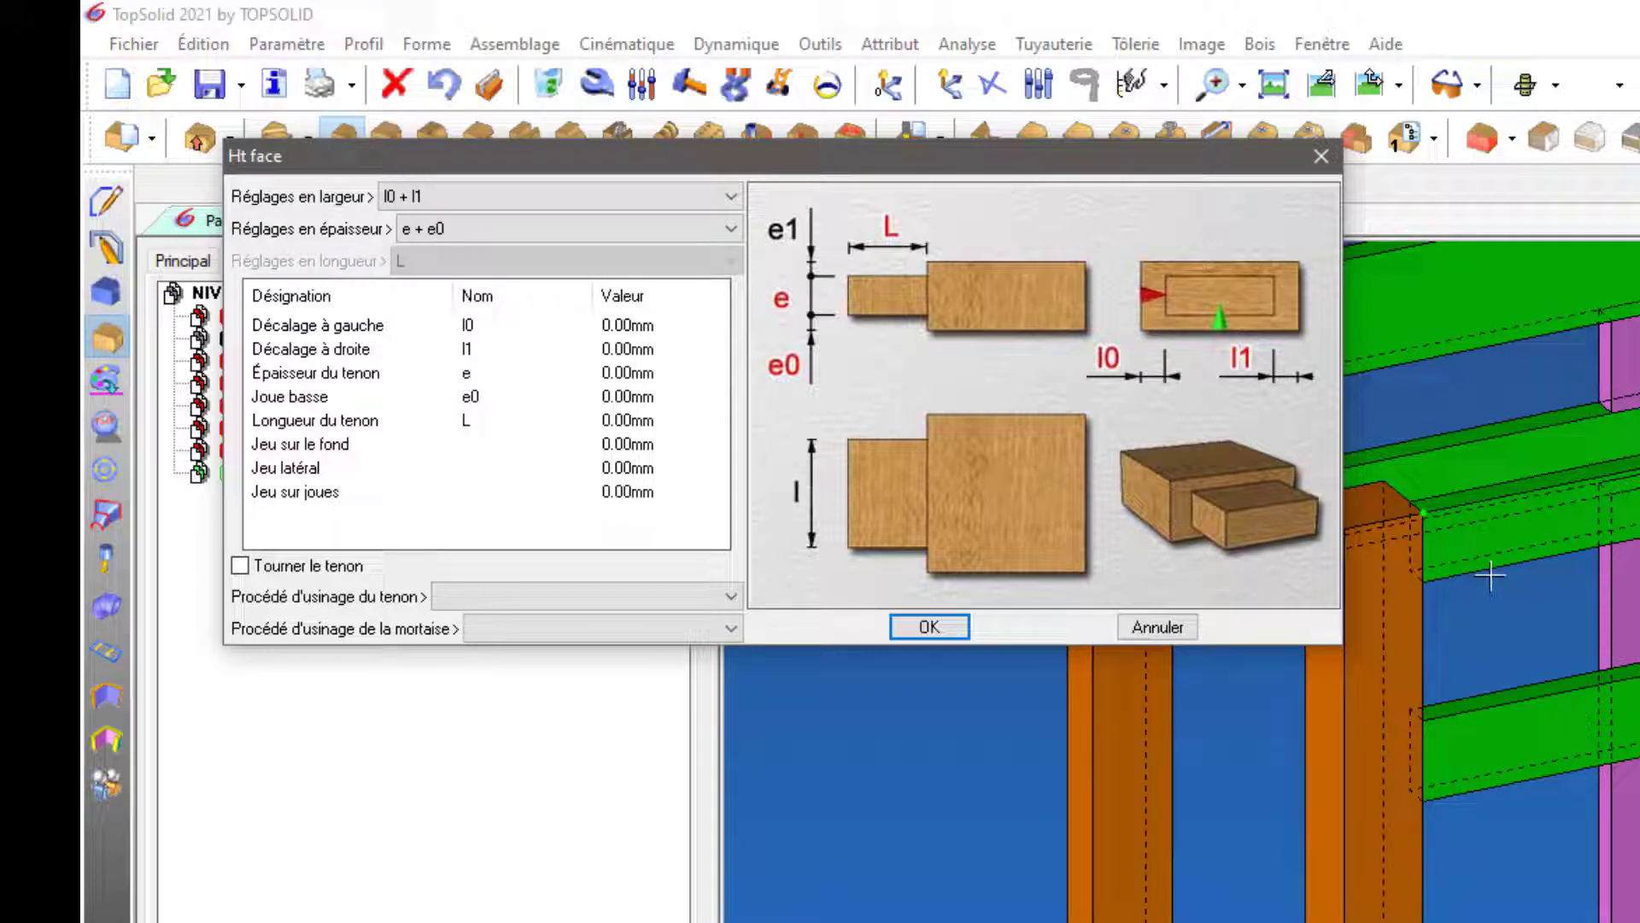
Set the Ht face tenon's left offset l0 to 5 mm
scroll(1559, 570, down, 1)
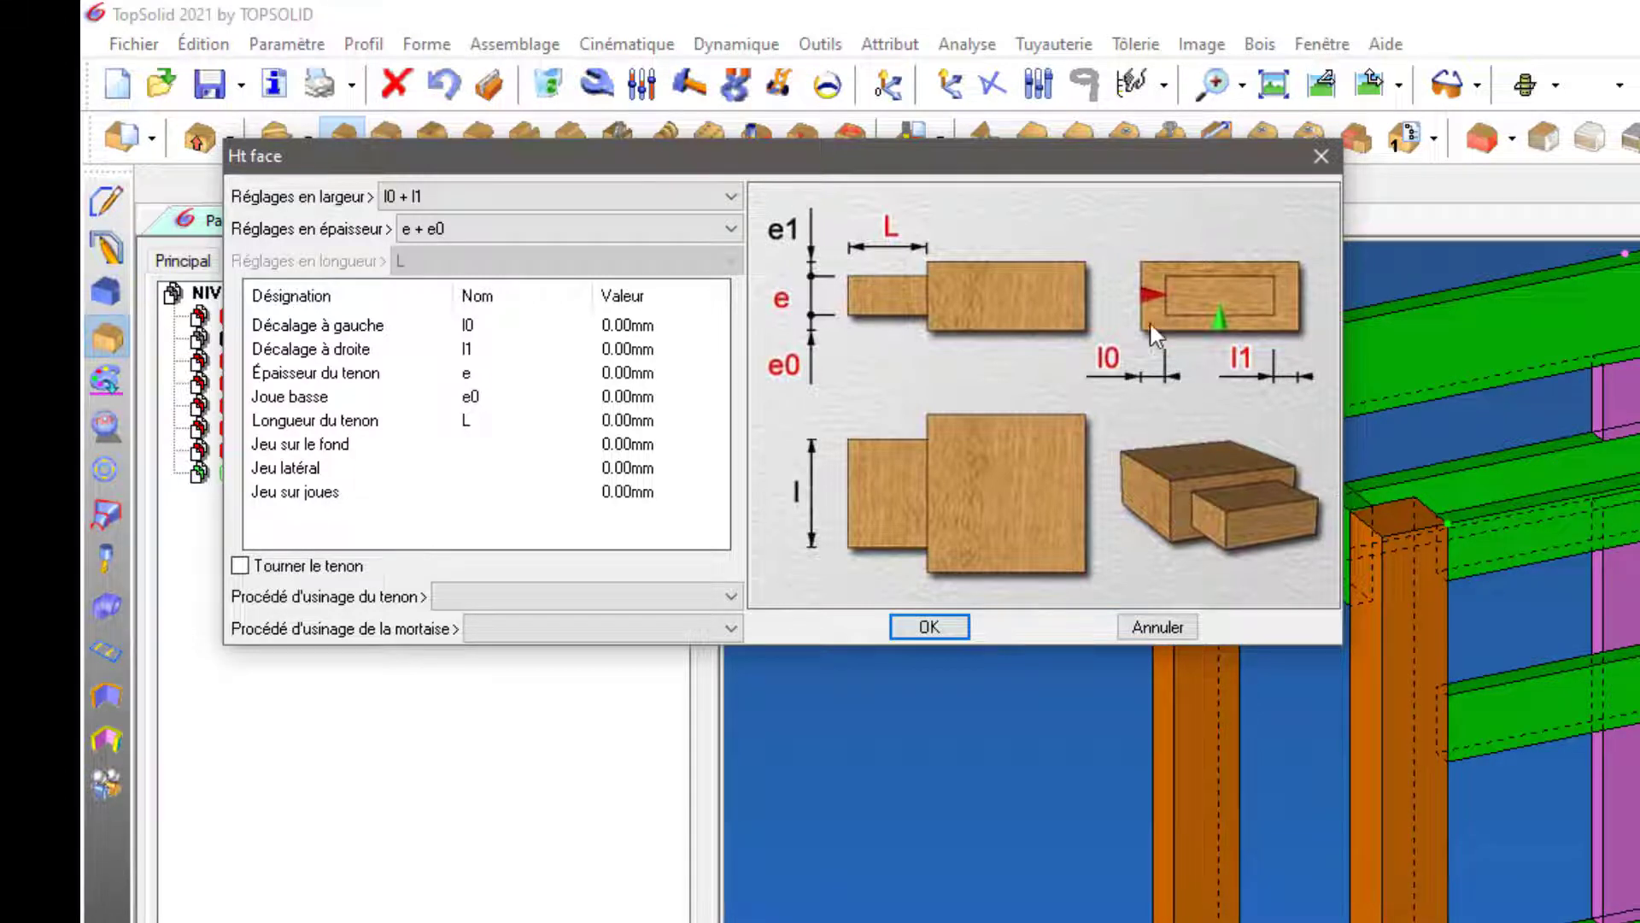
click(629, 332)
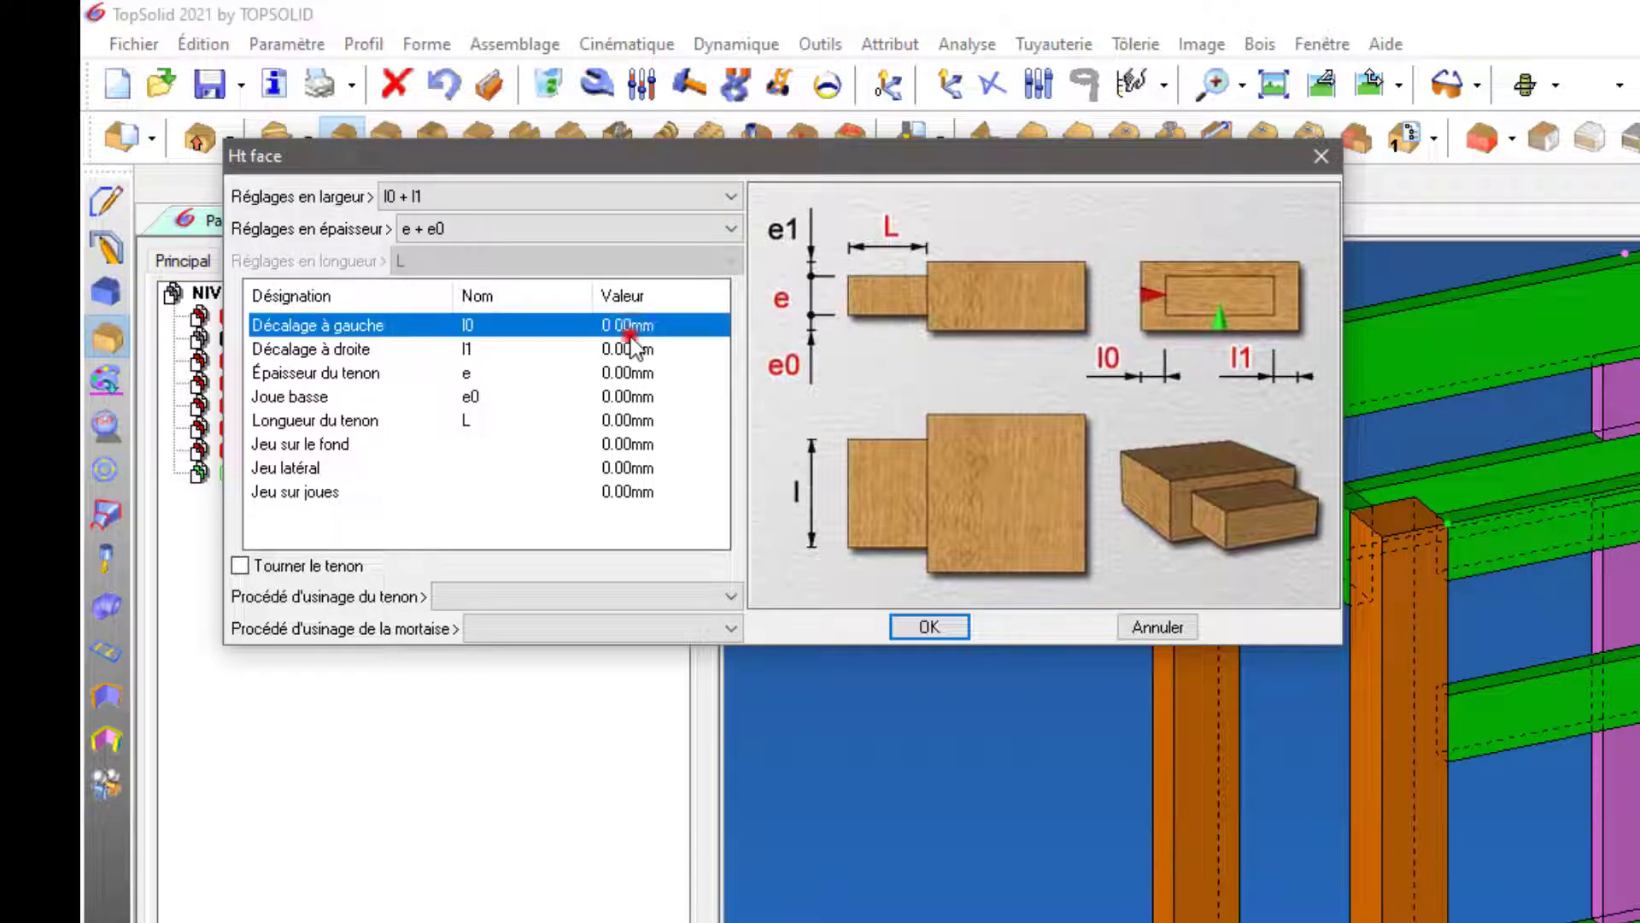
double_click(625, 331)
text(5)
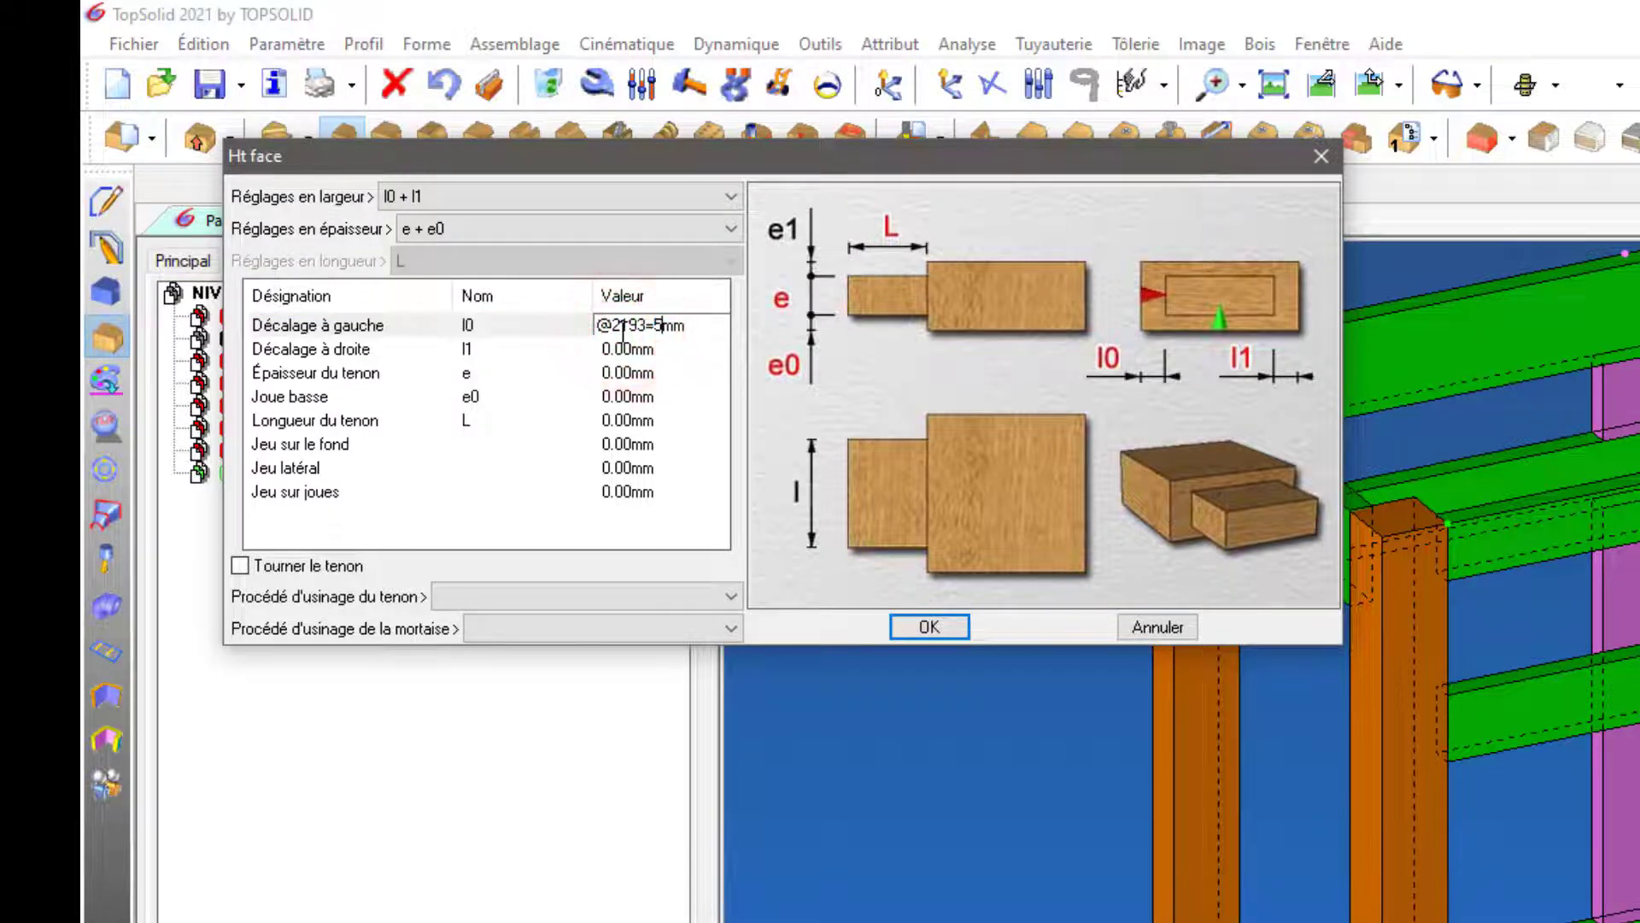
key(Return)
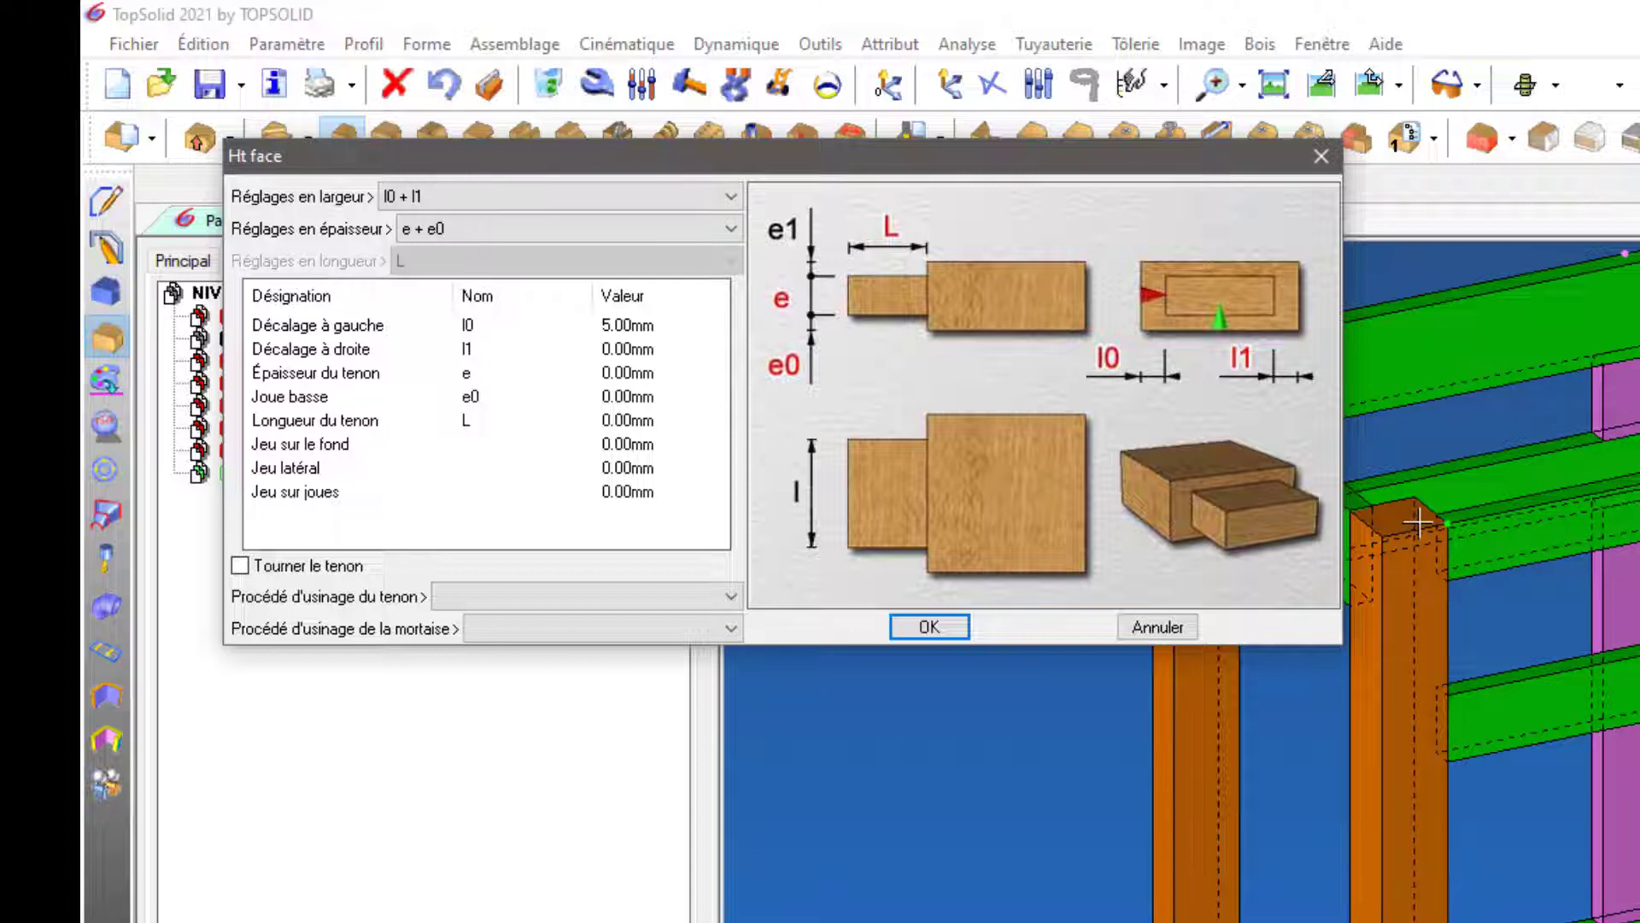
Set the Ht face tenon's thickness e to 8 mm and its lower cheek e0 to 8 mm
click(611, 348)
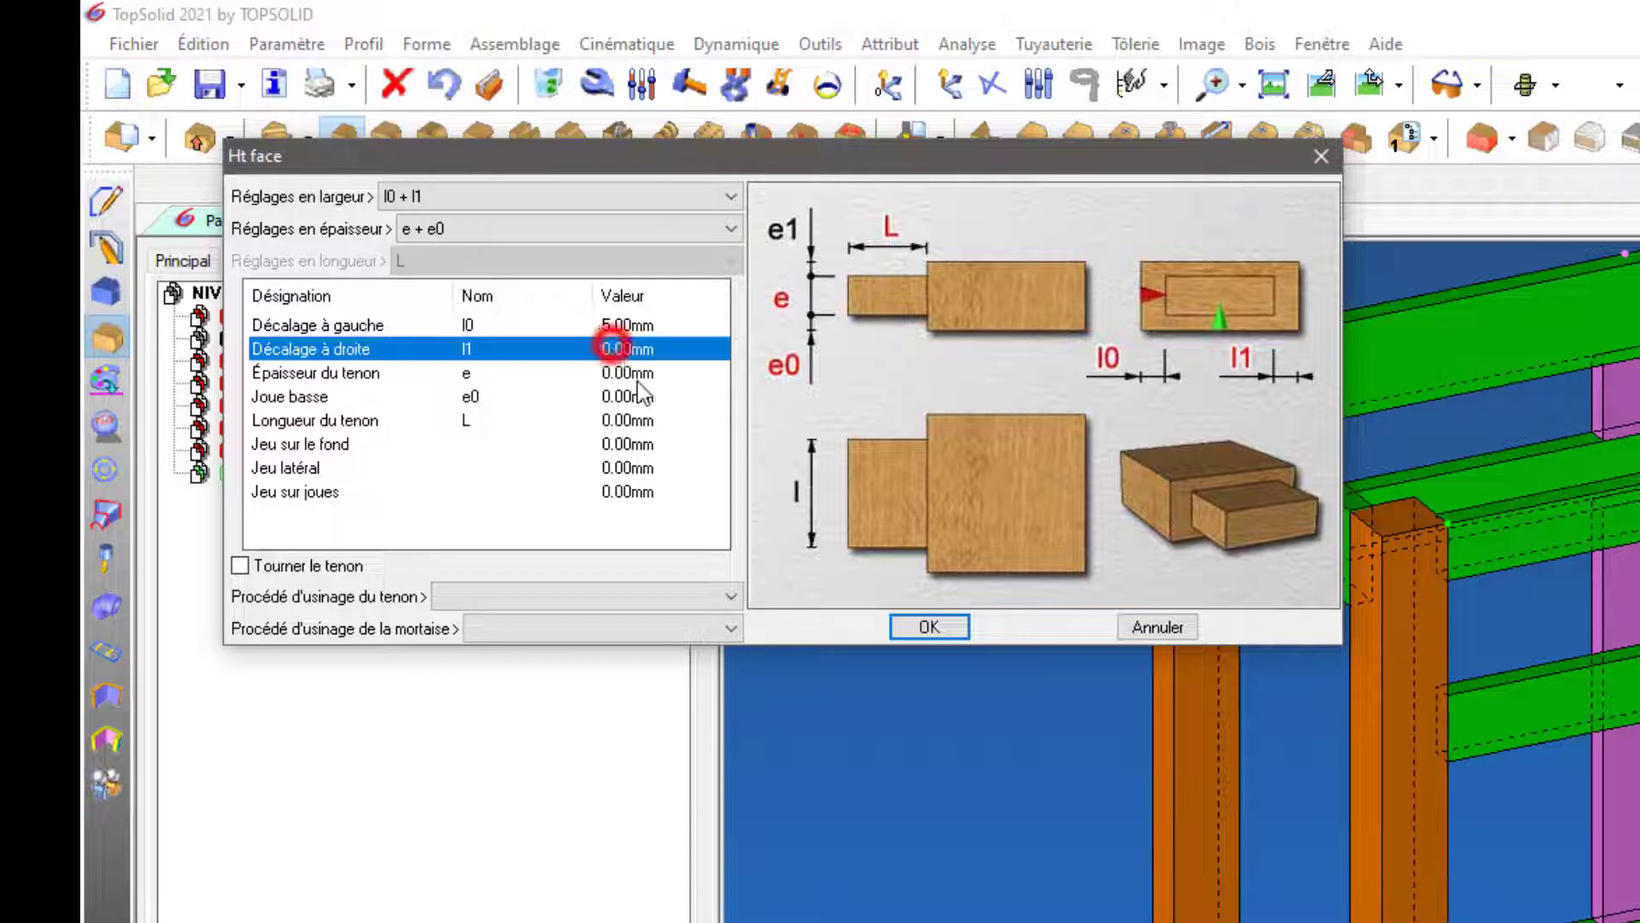
click(628, 373)
click(629, 374)
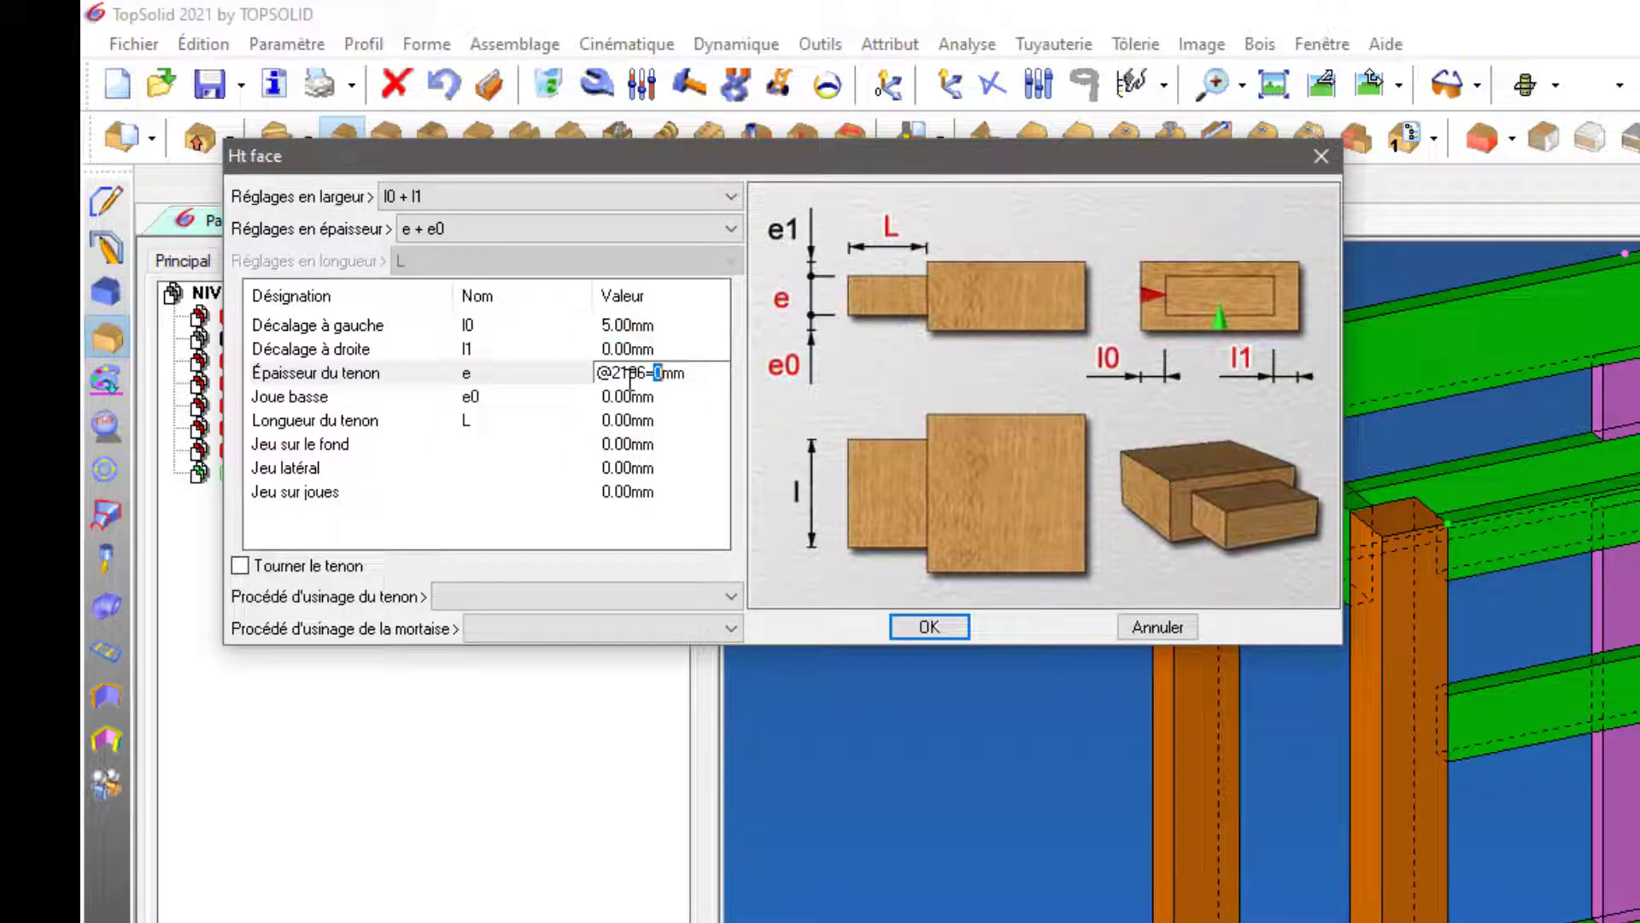
text(8)
key(Return)
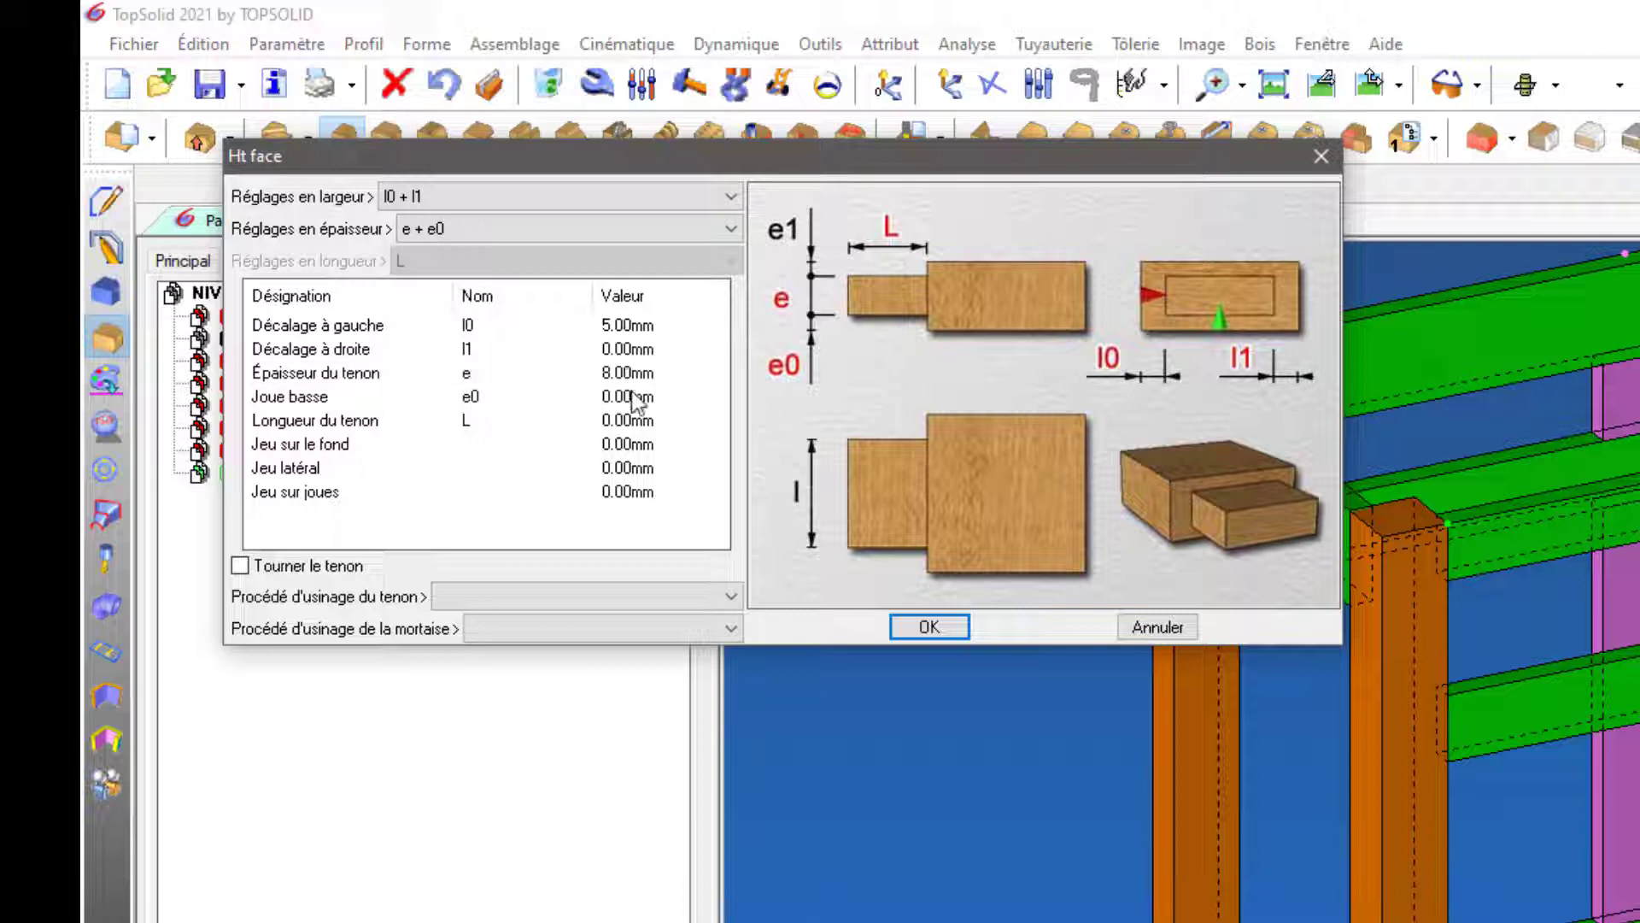
click(632, 395)
text(8)
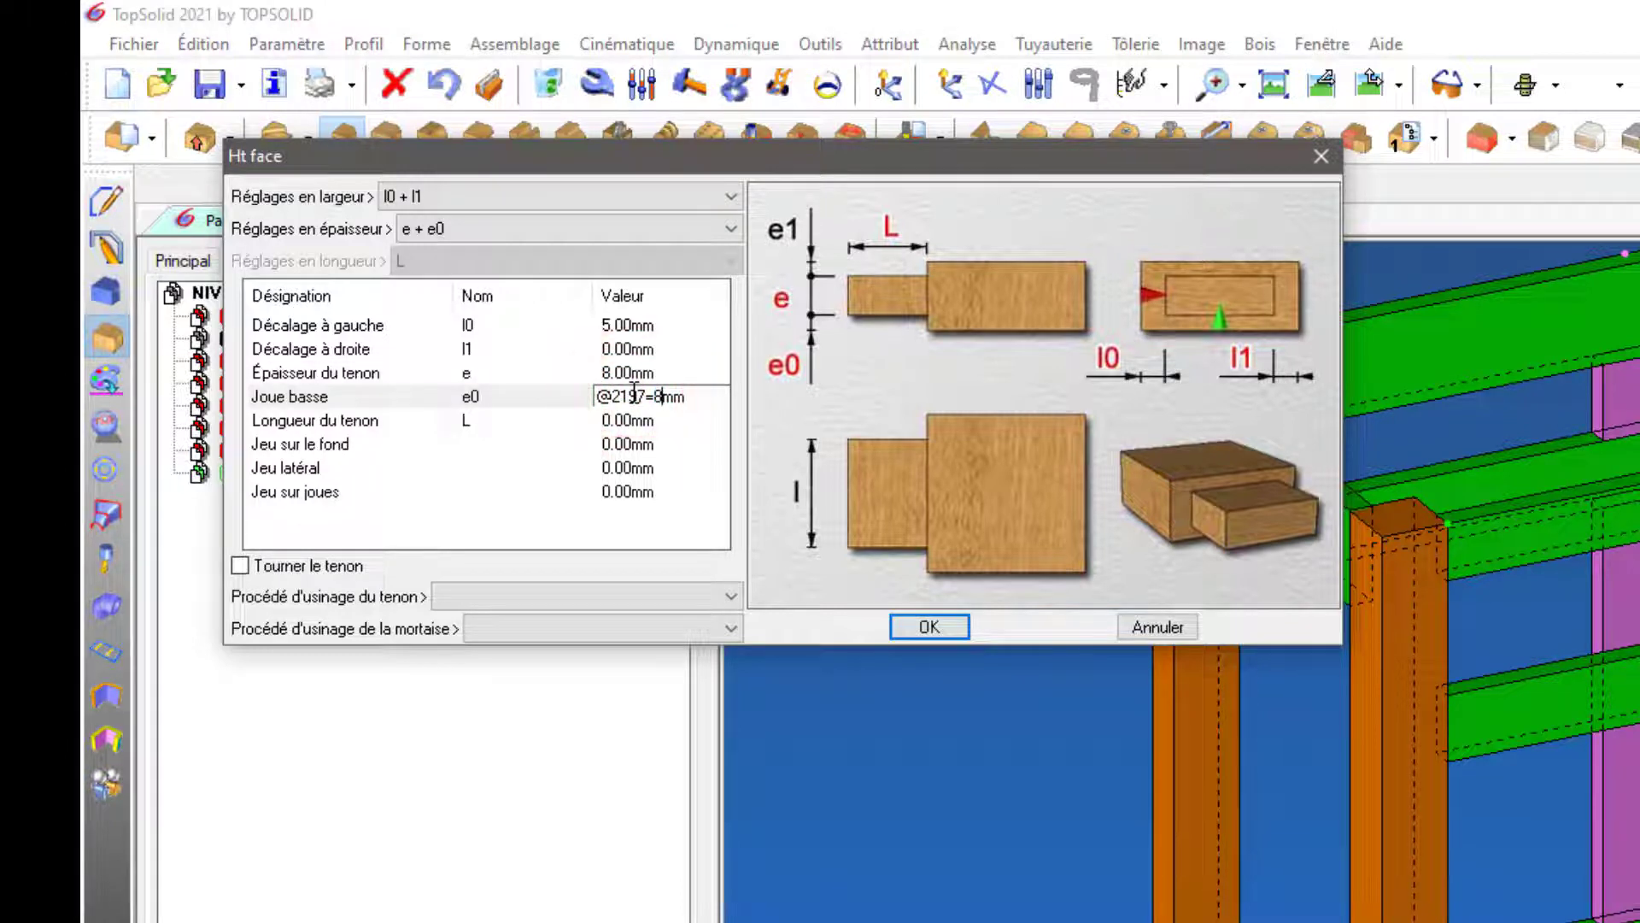
key(Return)
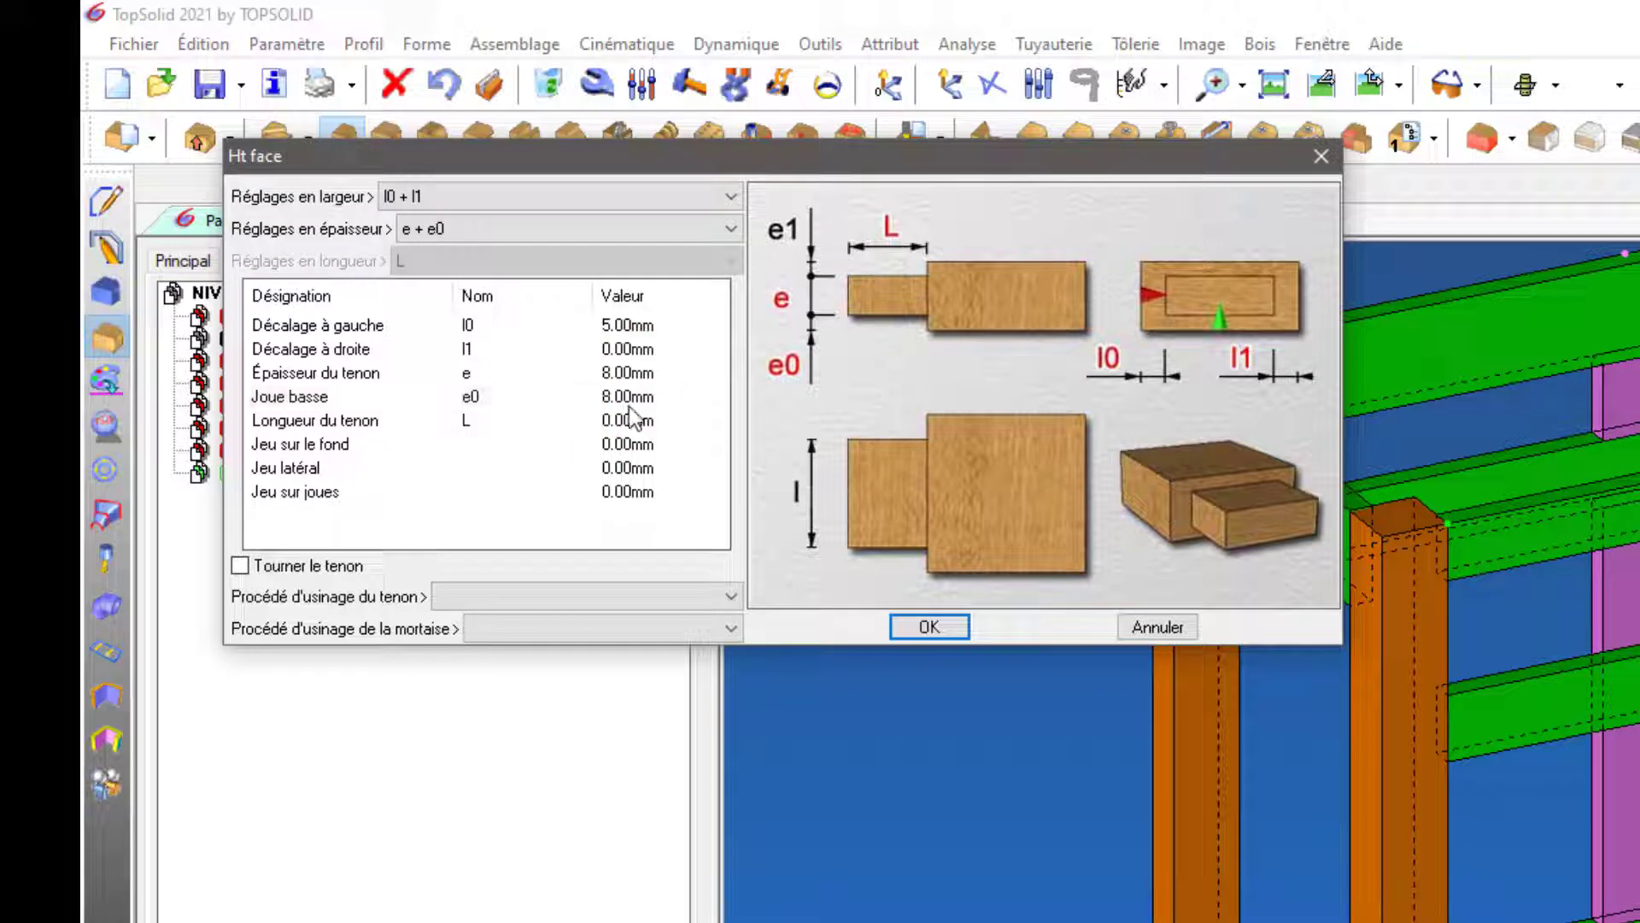
Set the Ht face tenon's length L to 35 mm and its bottom clearance to 4 mm
click(632, 419)
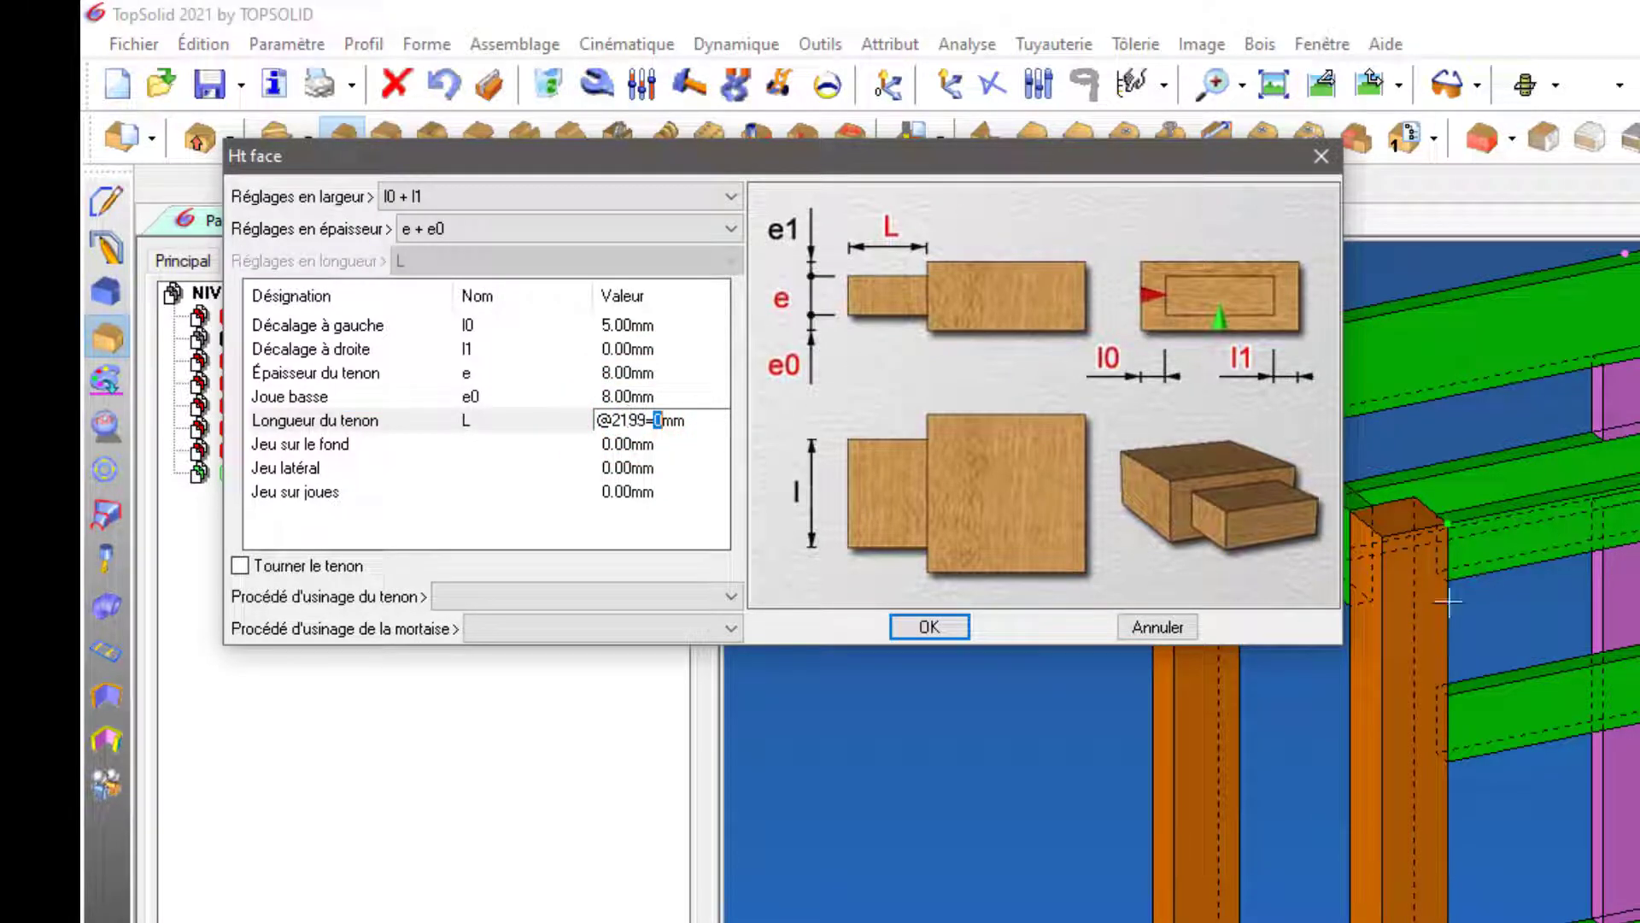
scroll(1450, 602, down, 5)
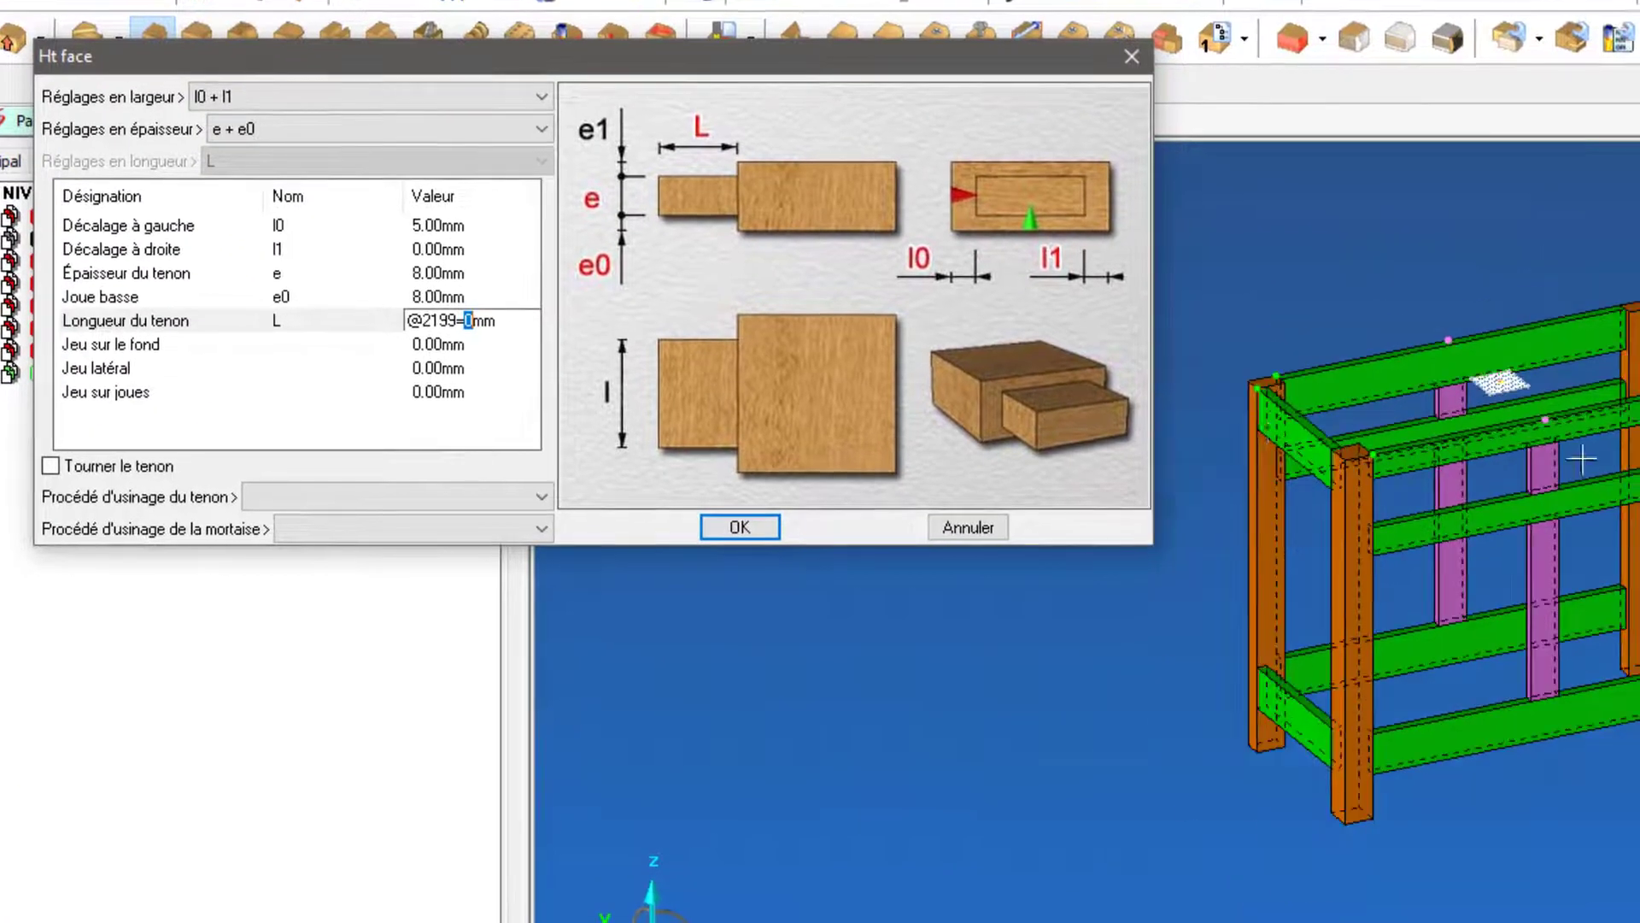
scroll(1505, 587, up, 5)
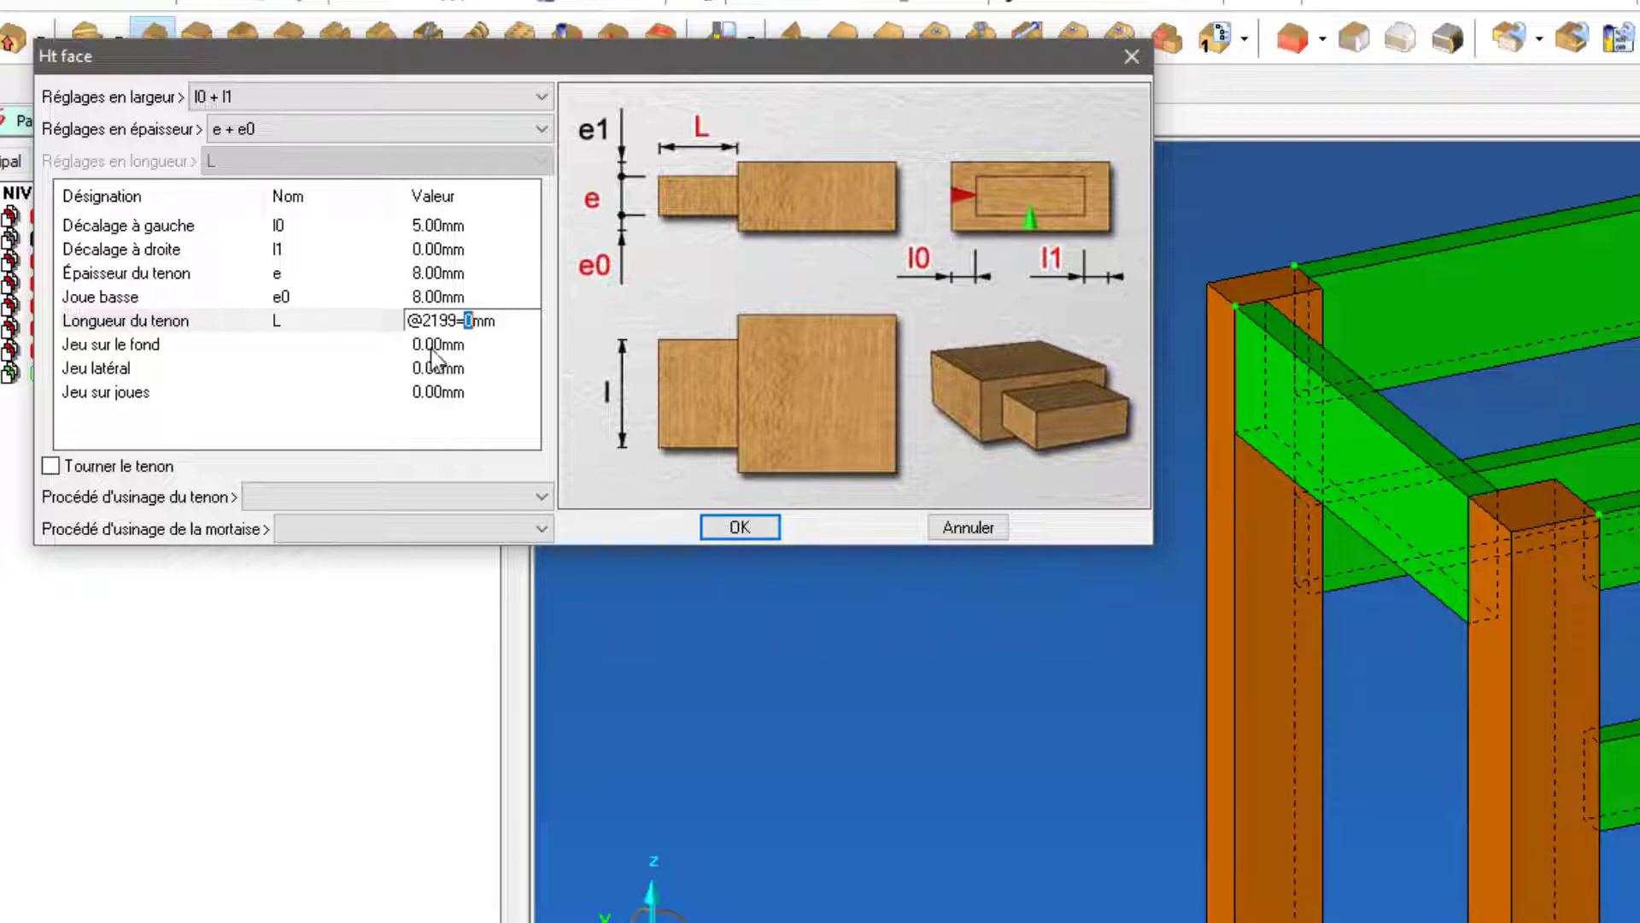
text(35)
key(Return)
click(433, 345)
click(433, 344)
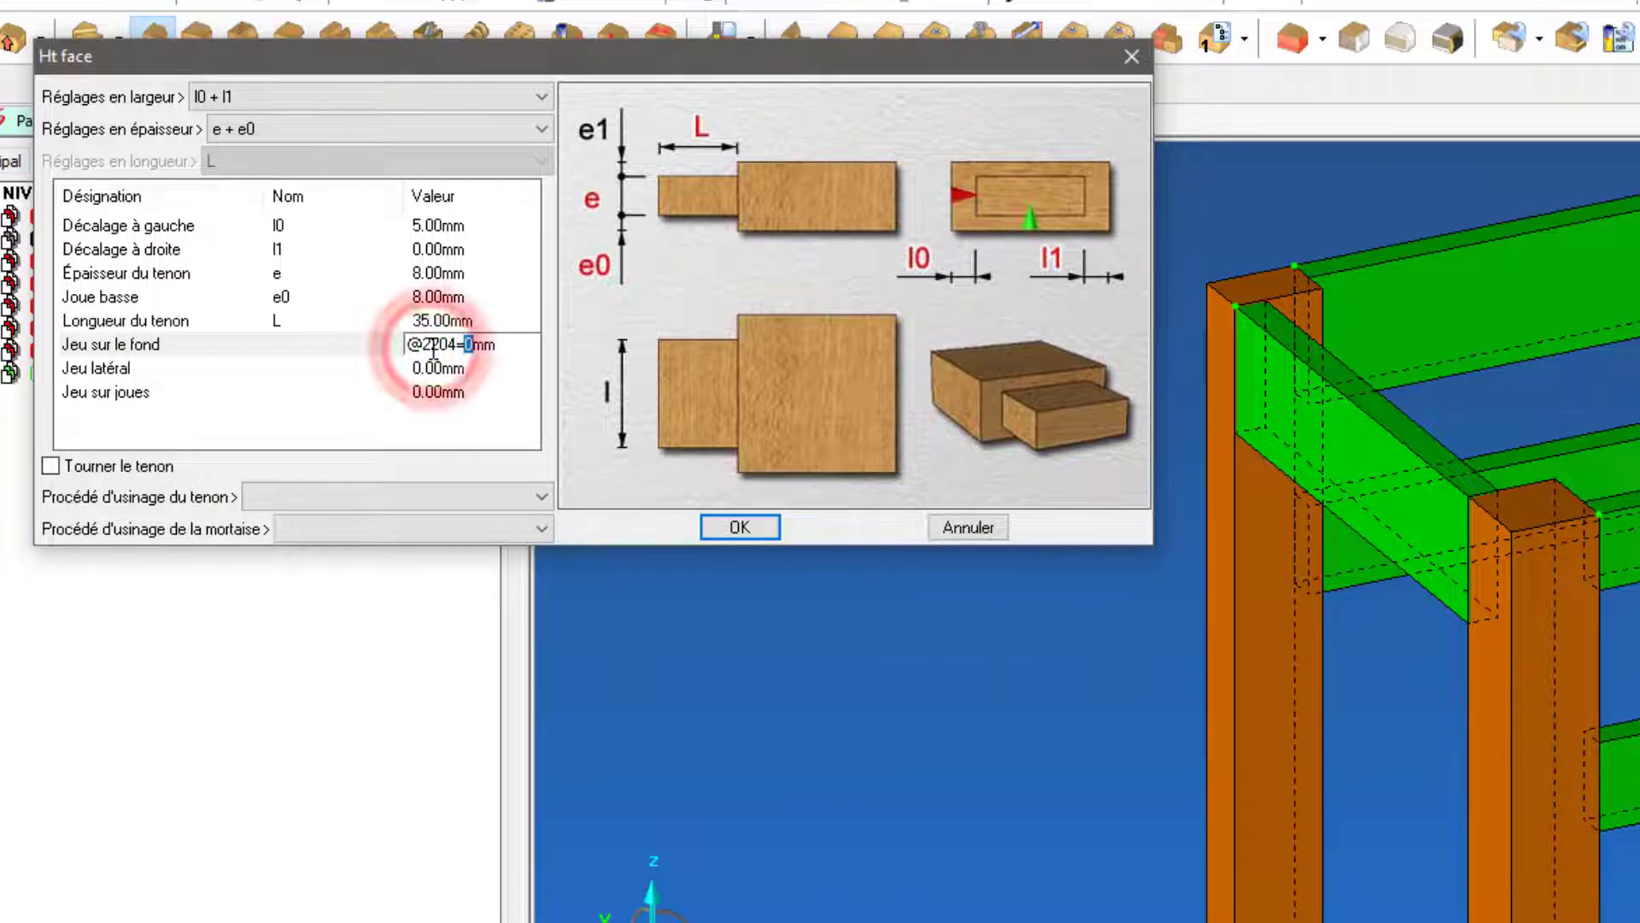
text(4)
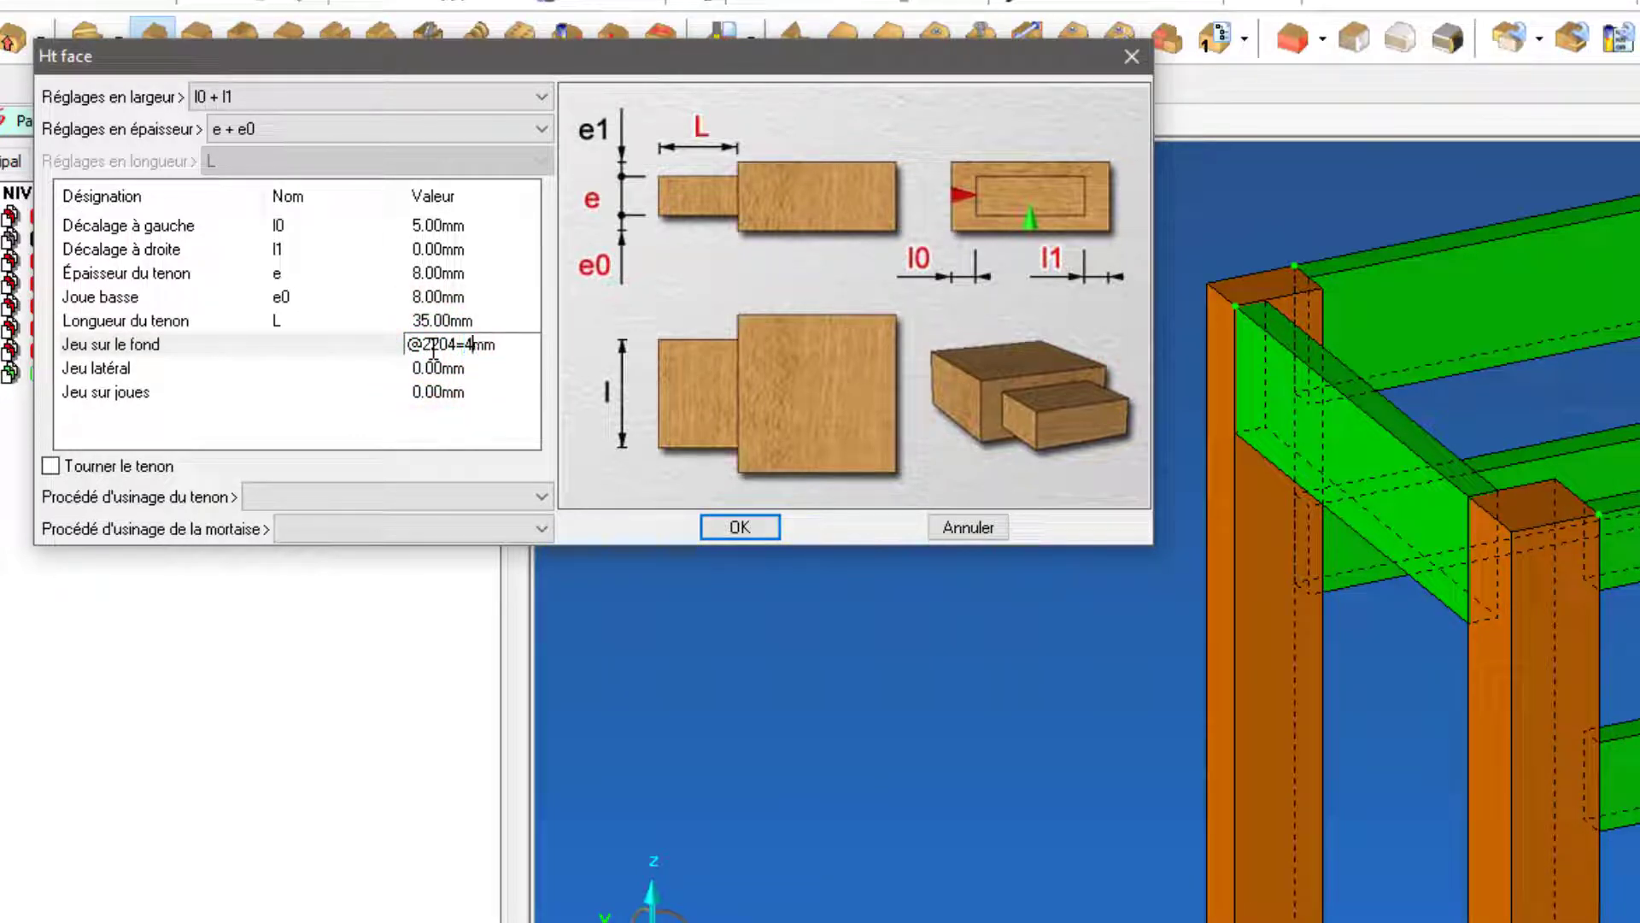
key(Return)
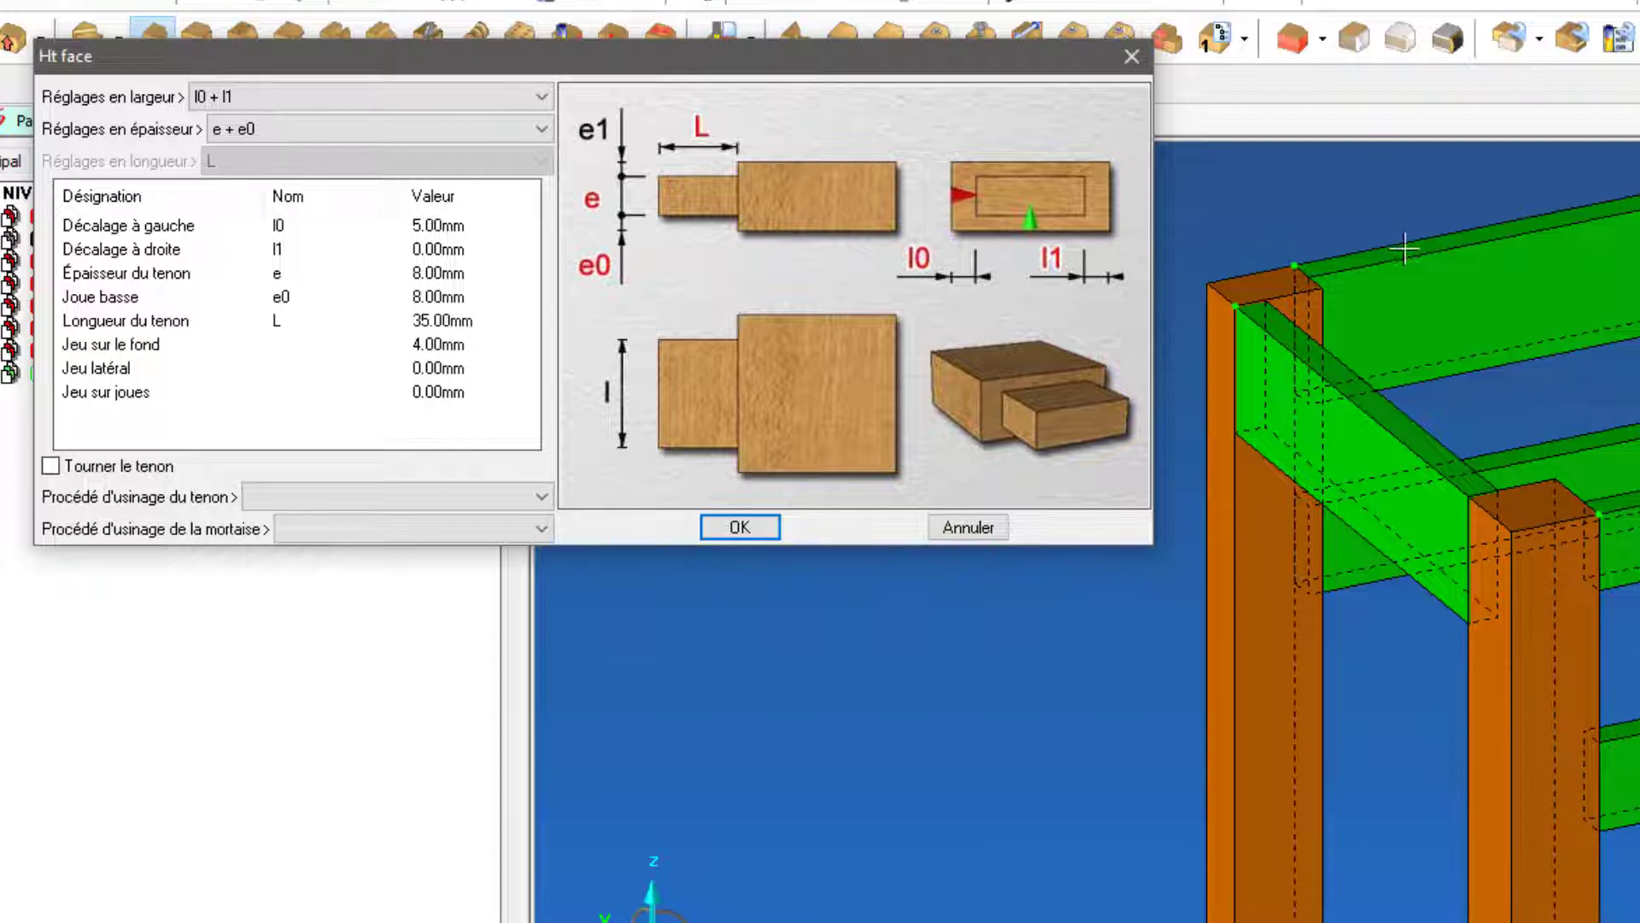
Validate the Ht face tenon model without entering side or cheek clearances, and close the creation notice
scroll(1401, 248, down, 2)
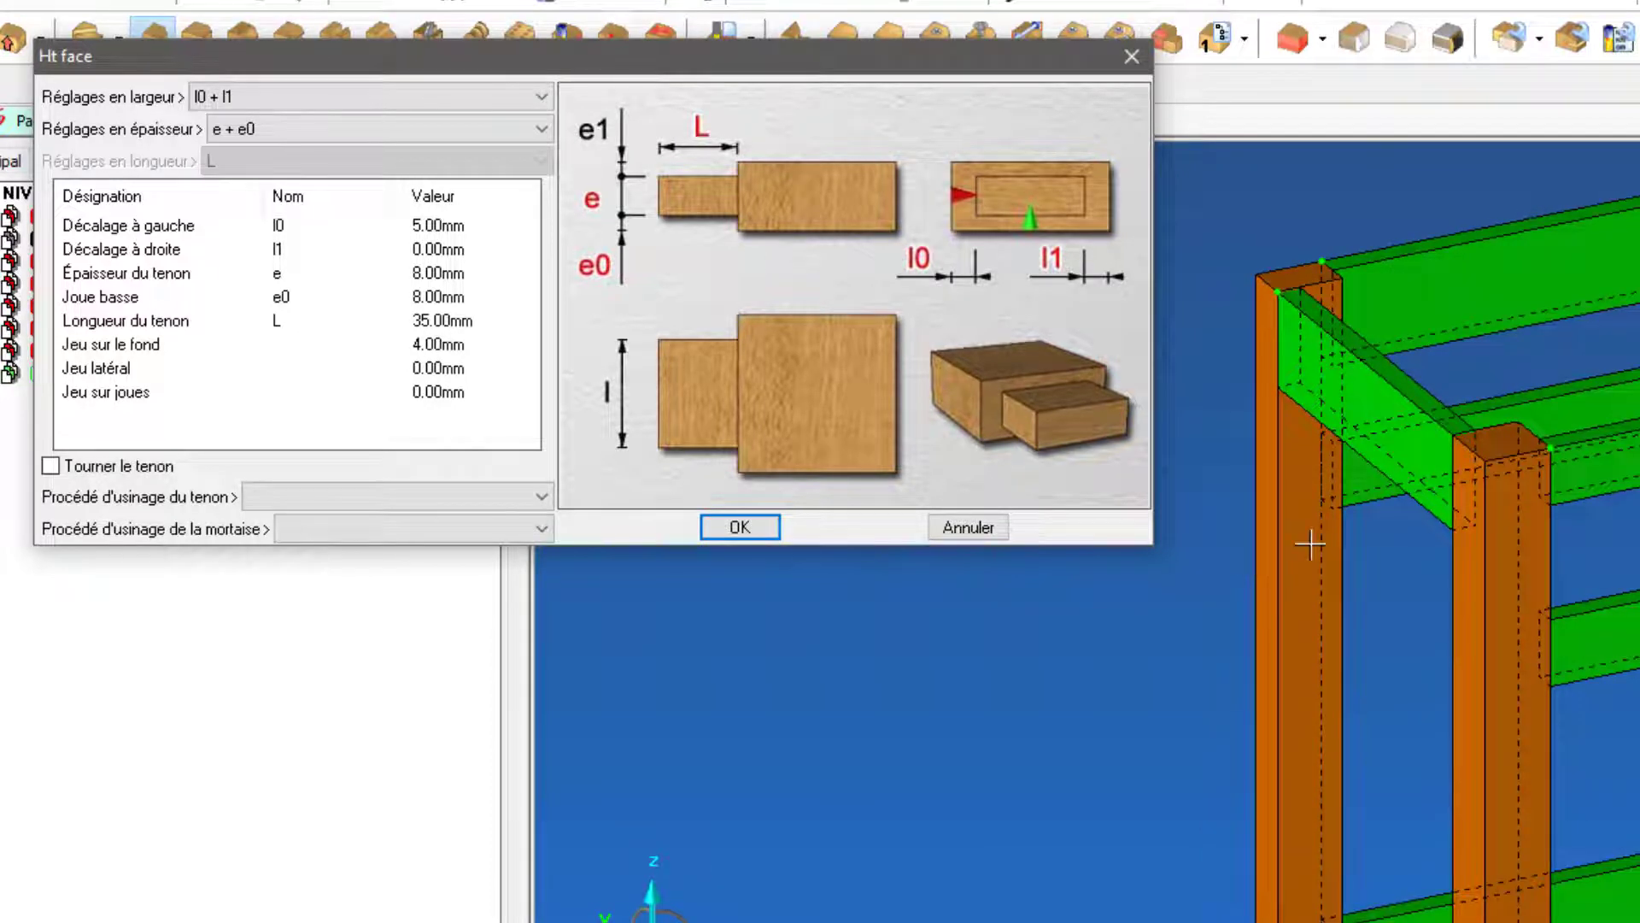
click(432, 368)
click(434, 391)
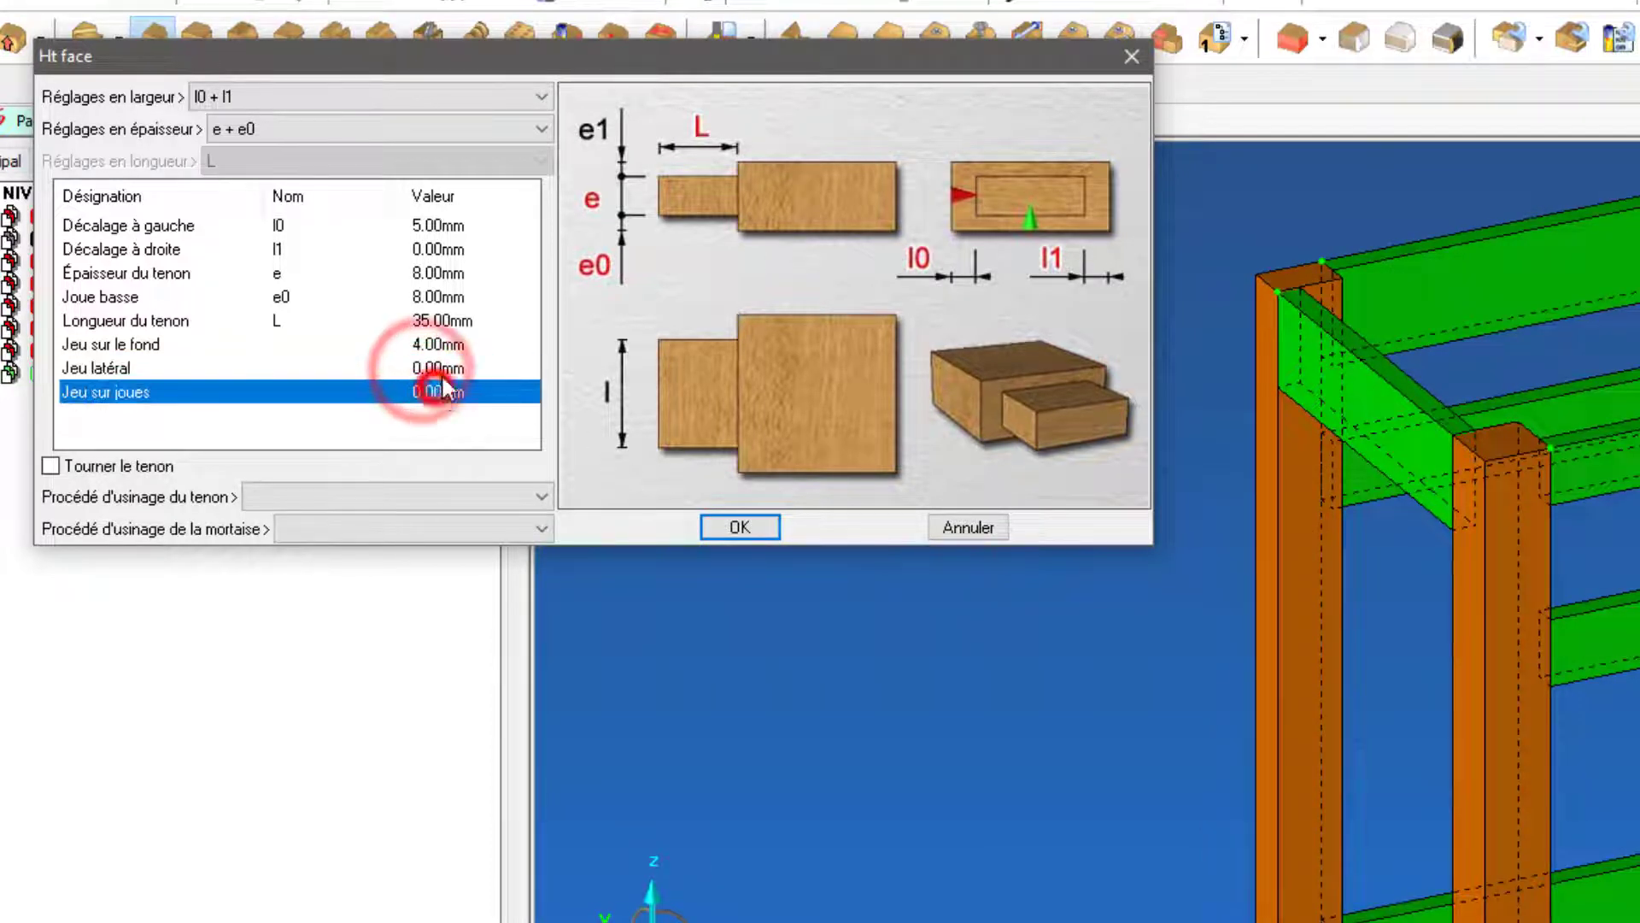
click(436, 368)
click(442, 391)
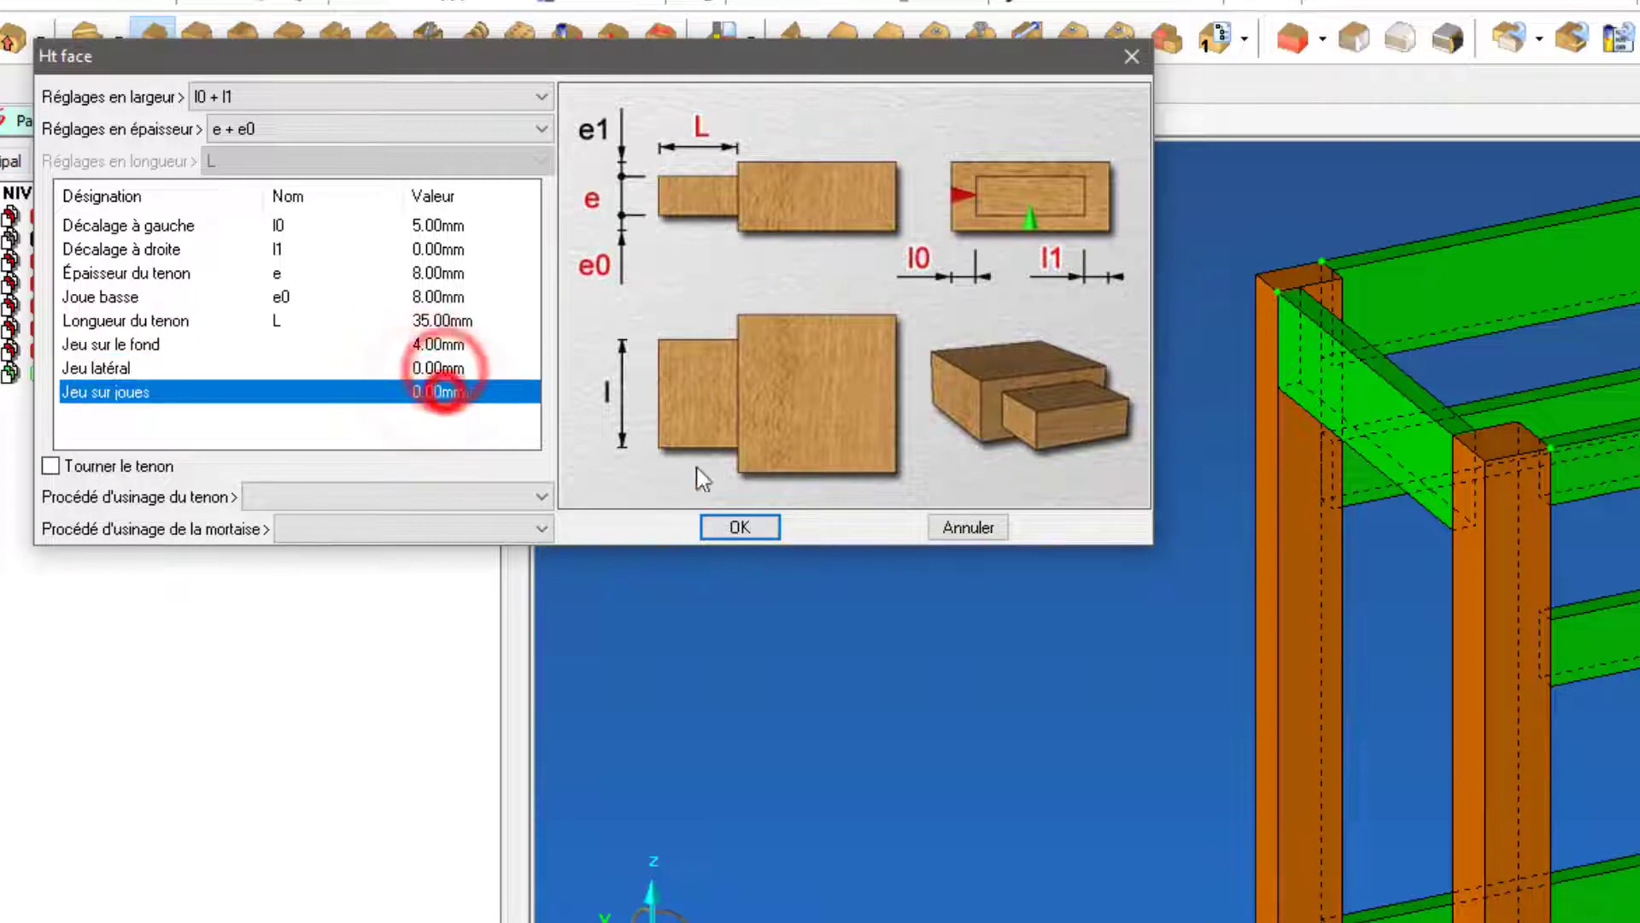
click(733, 525)
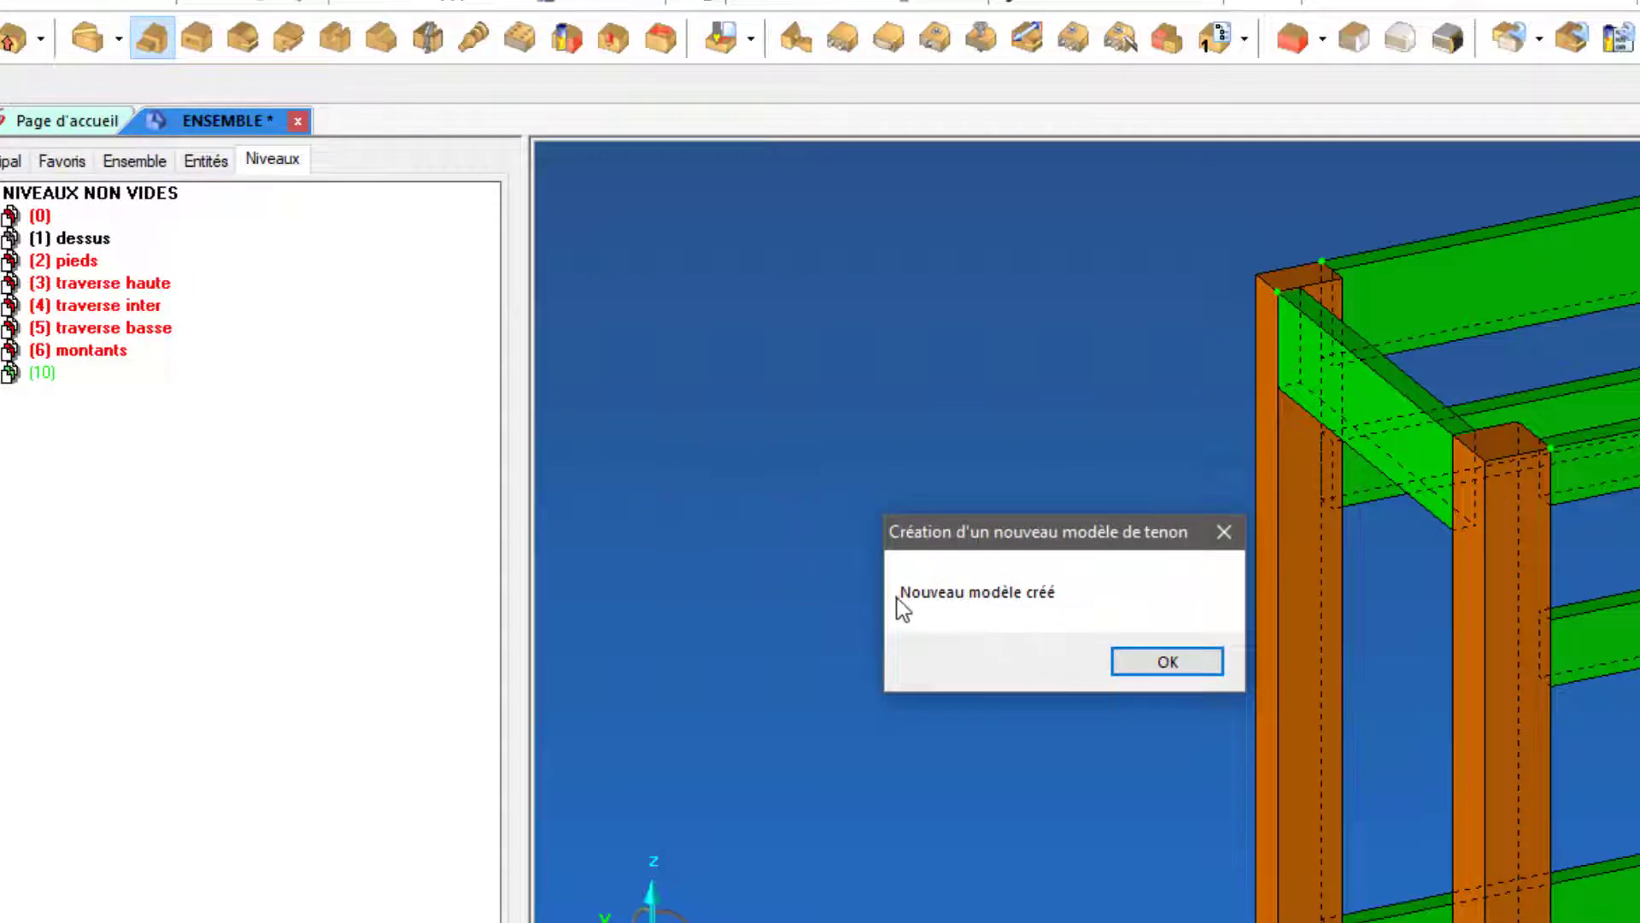
drag(999, 548, 853, 434)
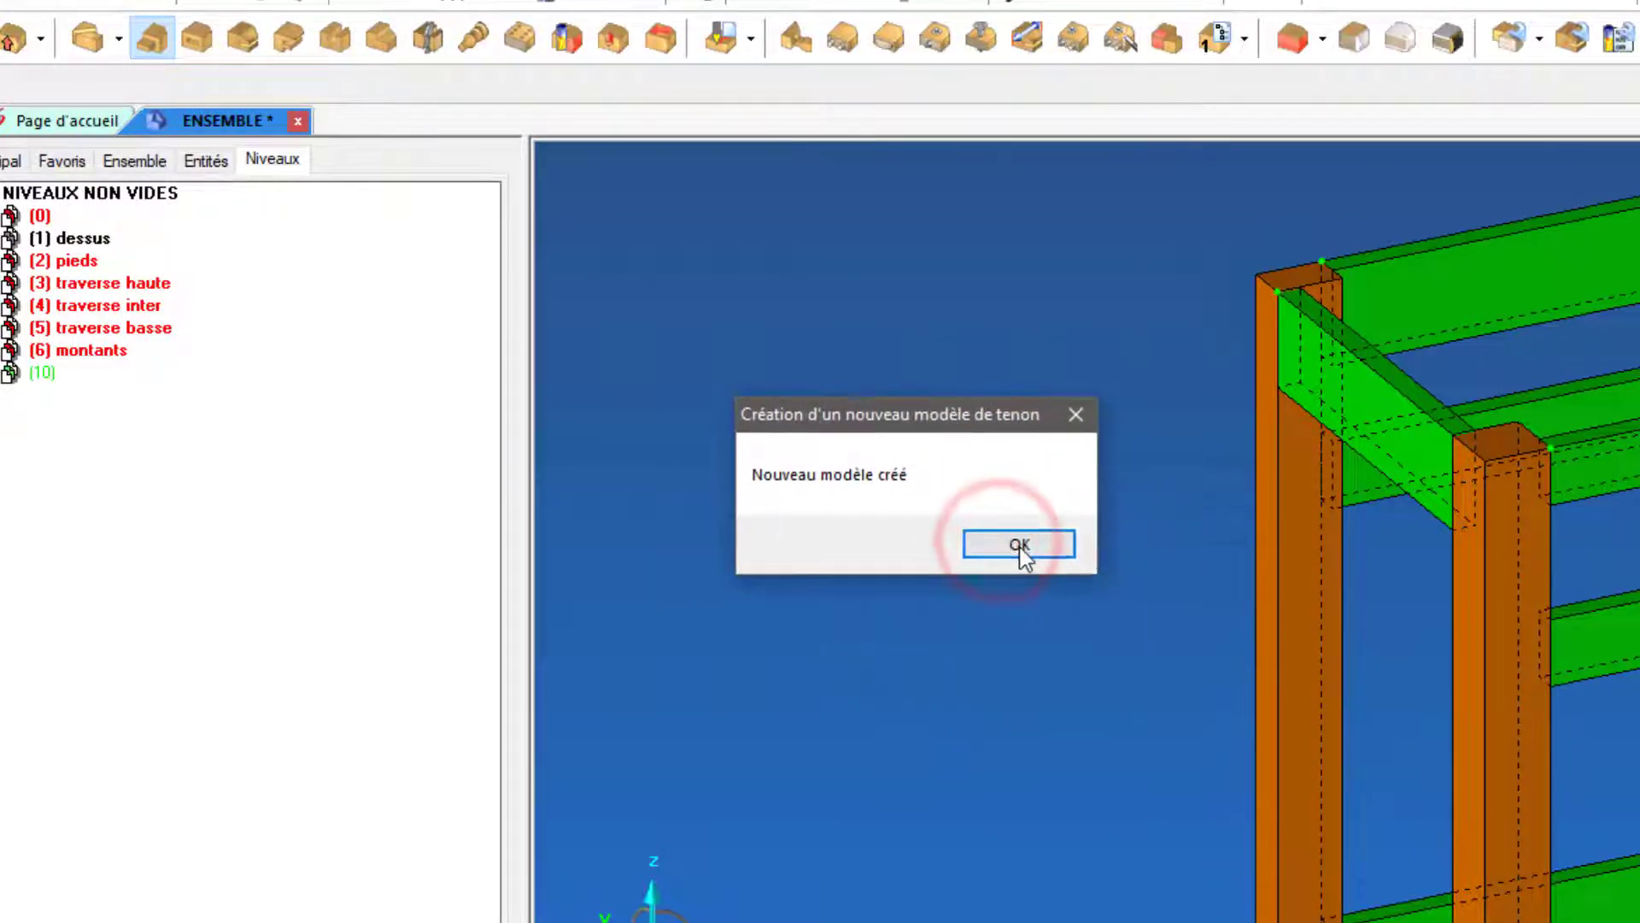
click(1025, 556)
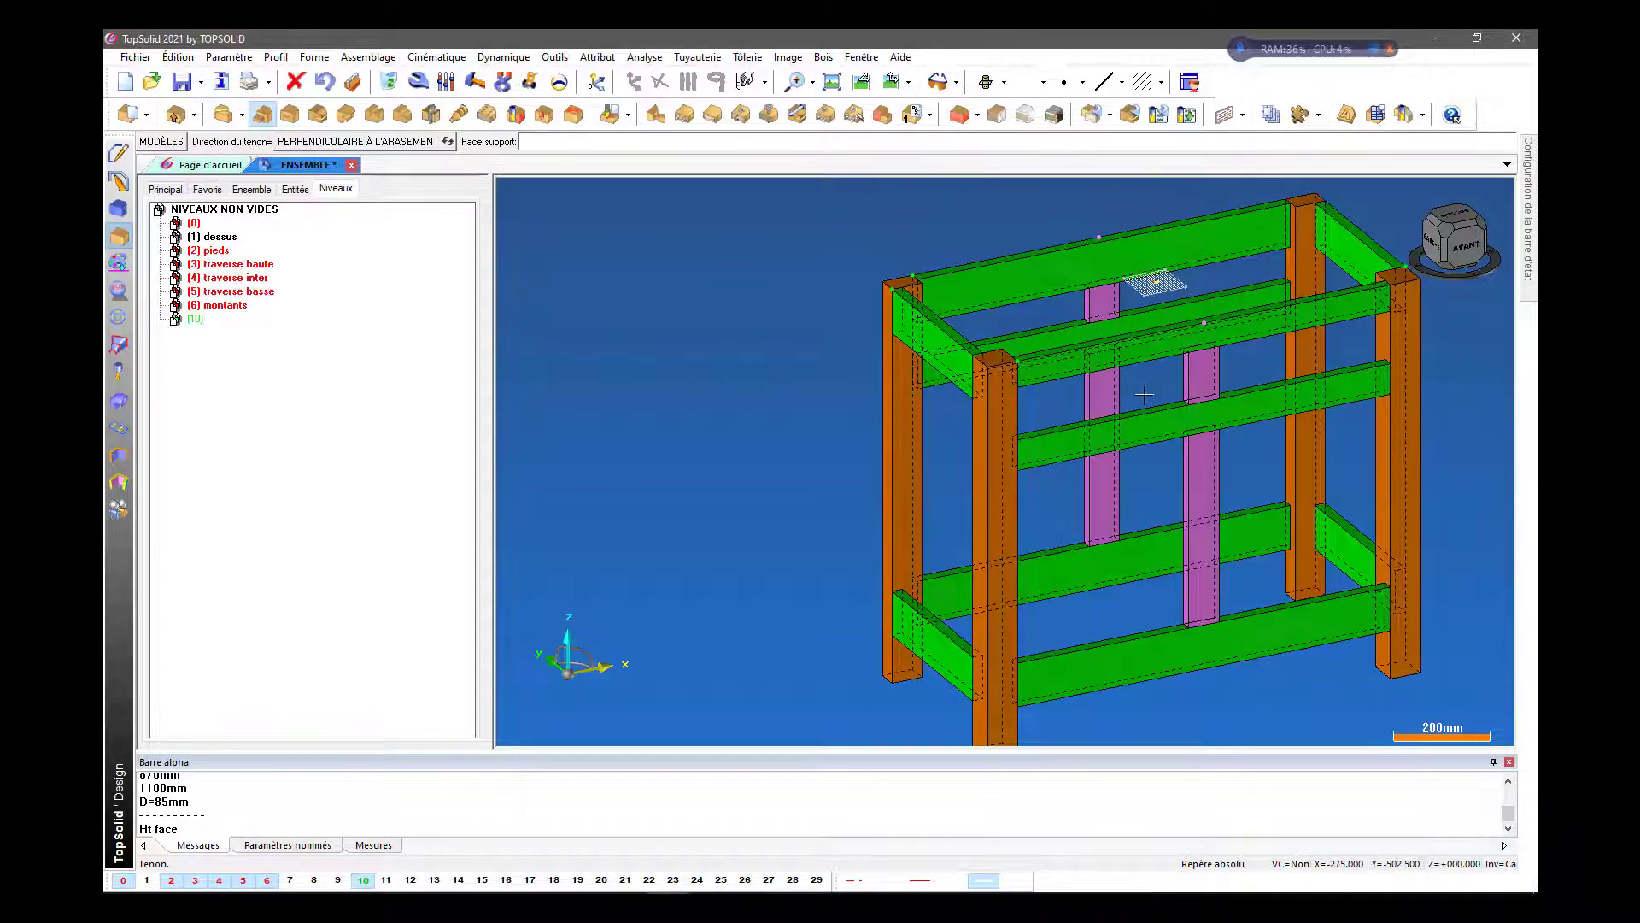
Apply a Ht face tenon joining the upper front rail to the left leg, using the rail's underside as left side and front face as bottom
scroll(1090, 376, up, 5)
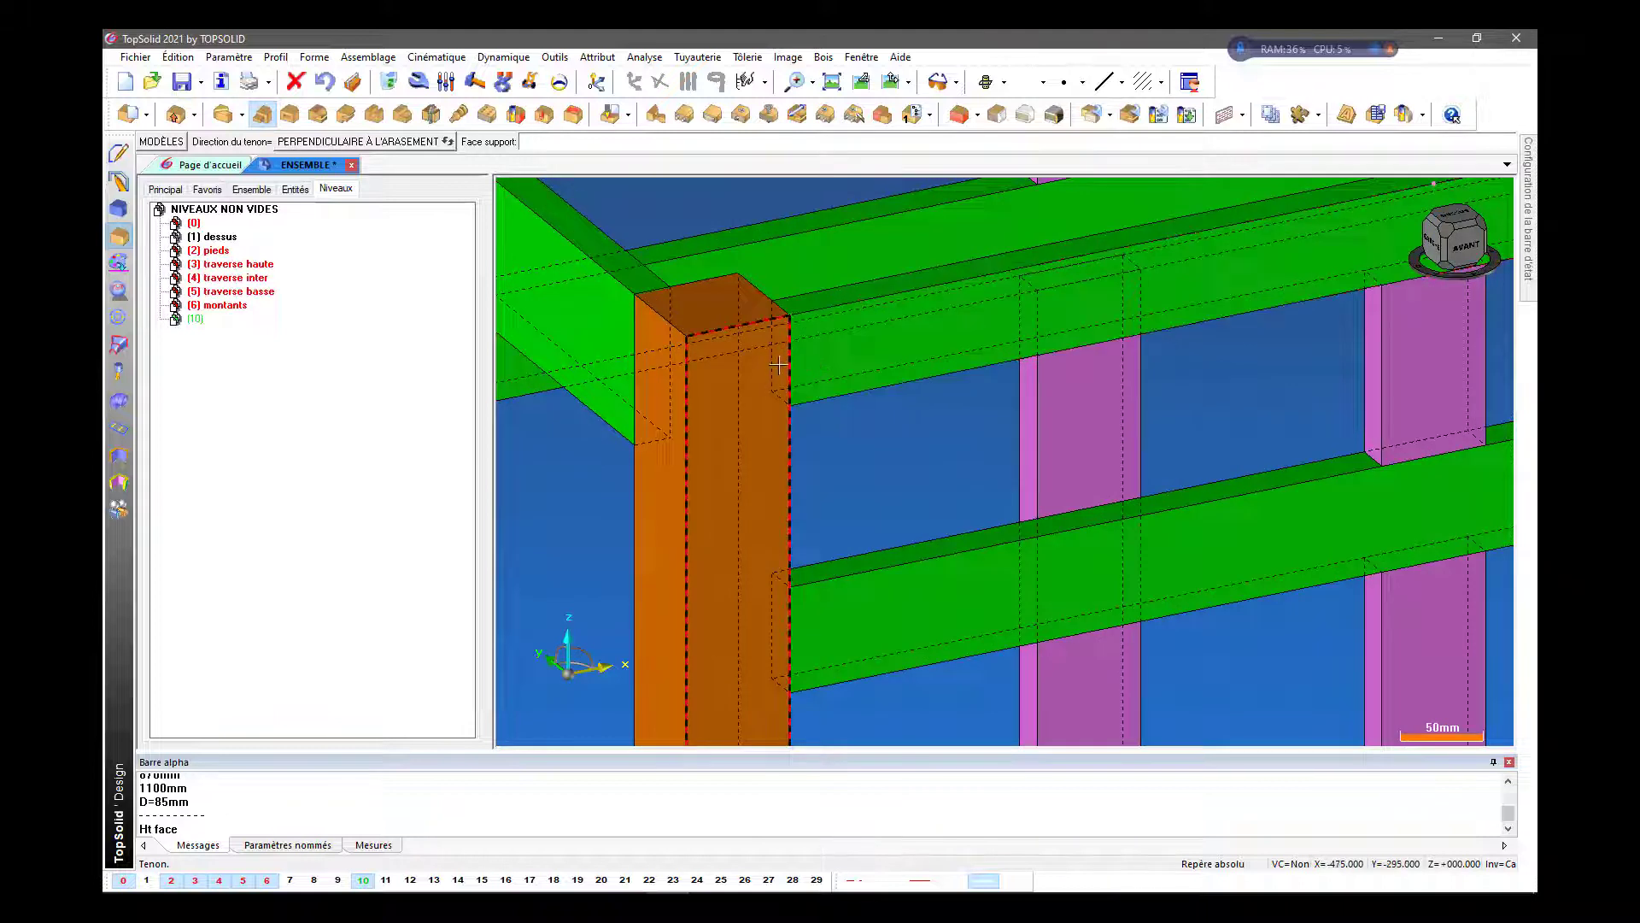
click(783, 363)
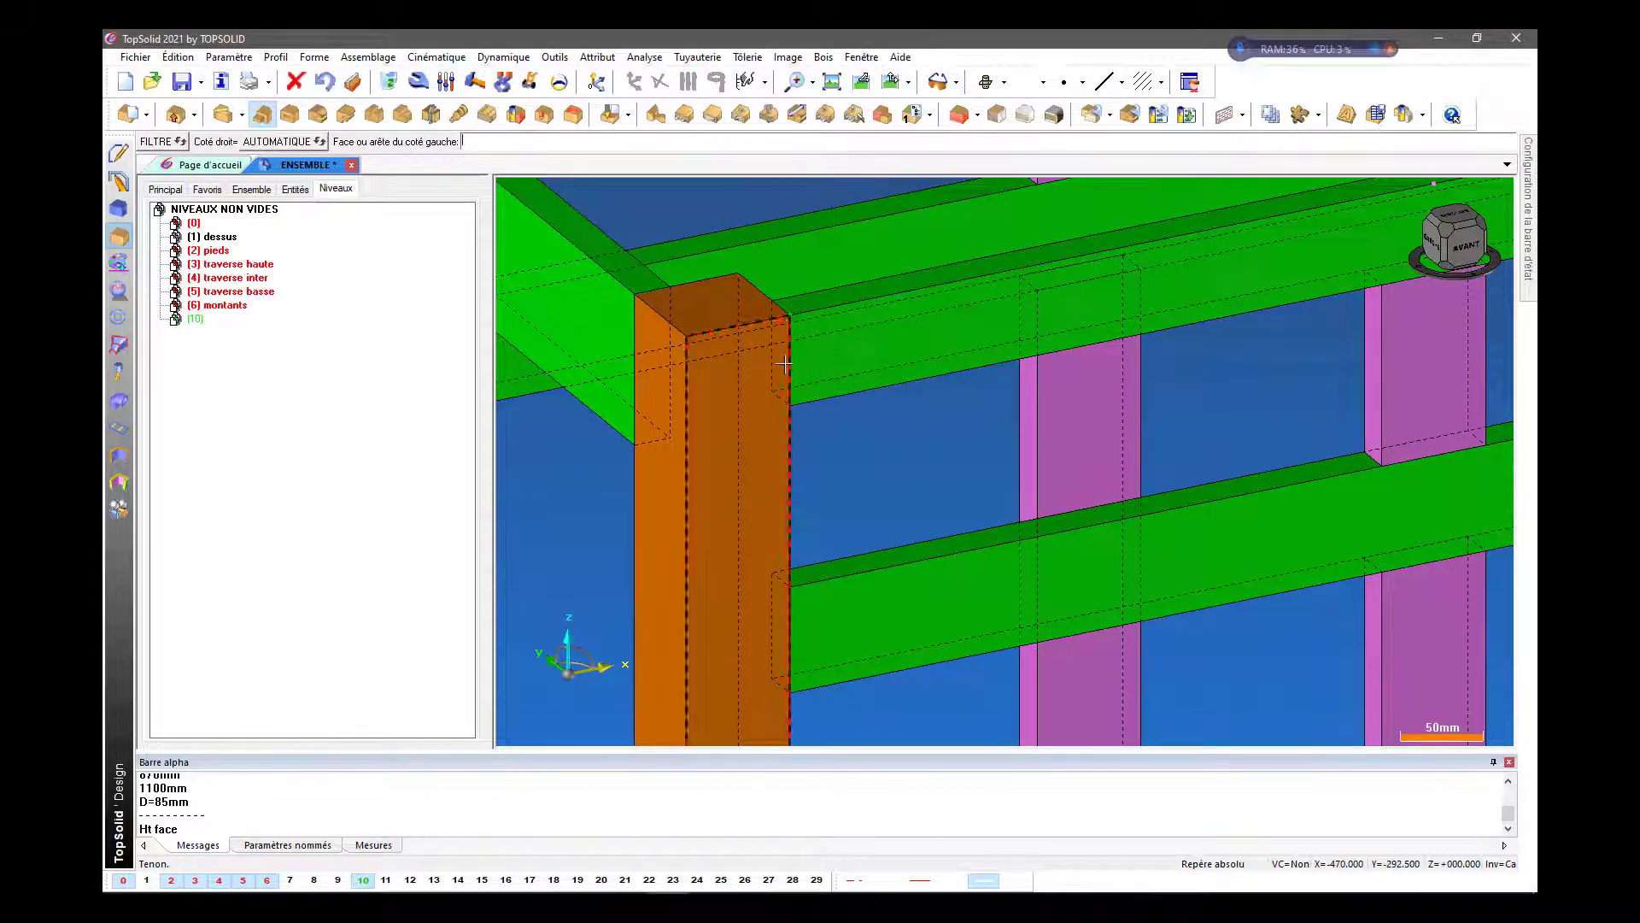
click(835, 393)
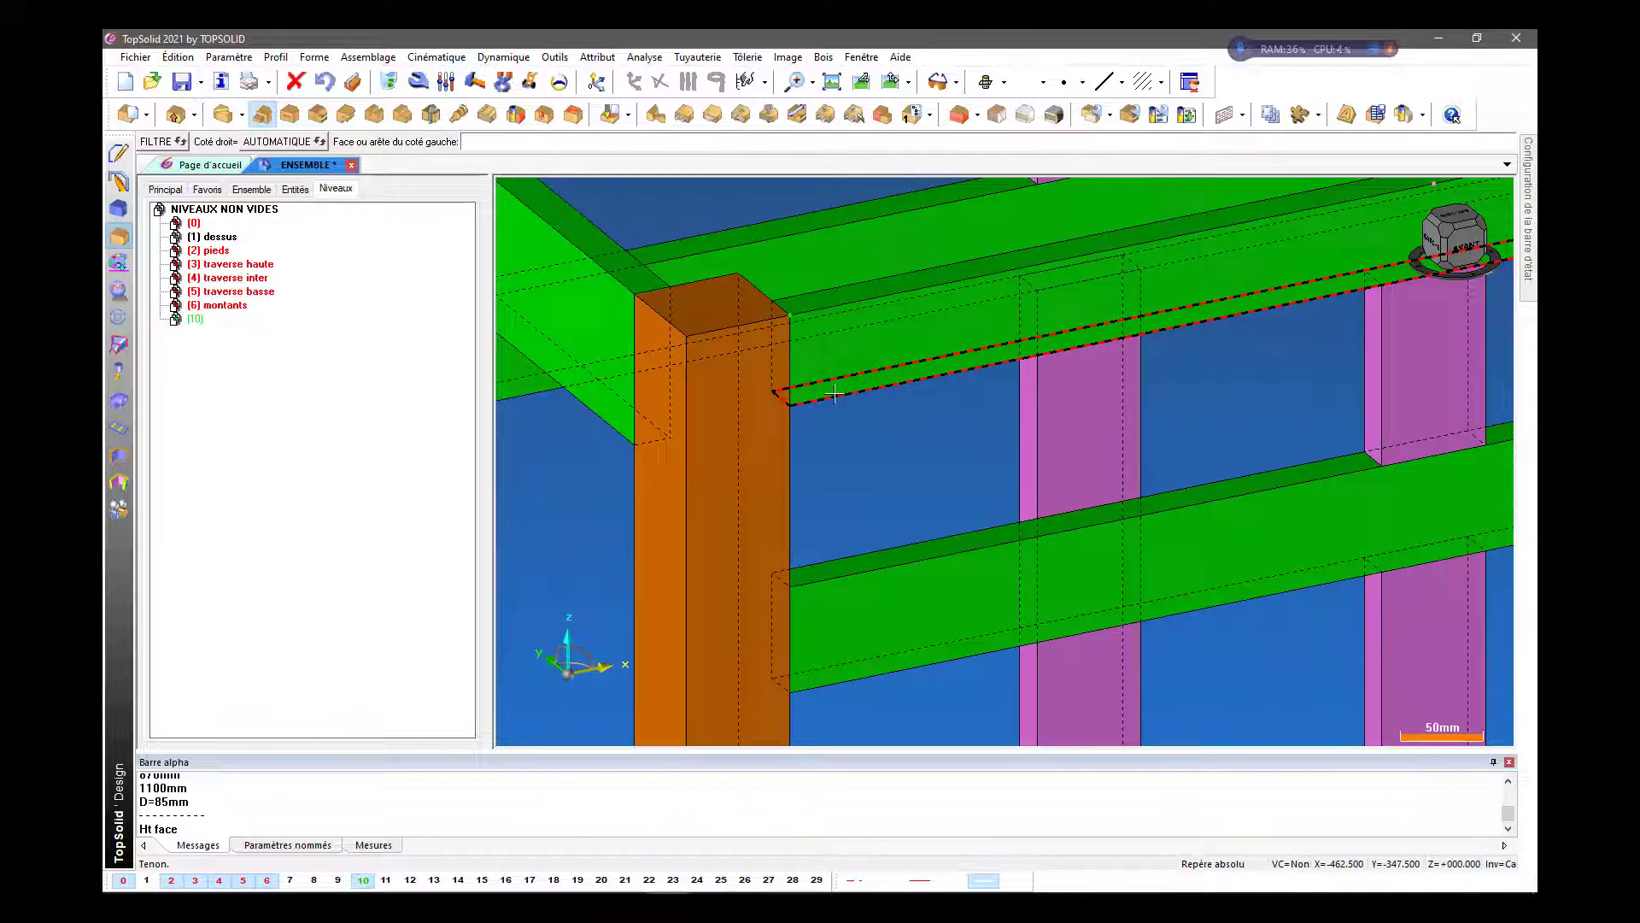
click(834, 393)
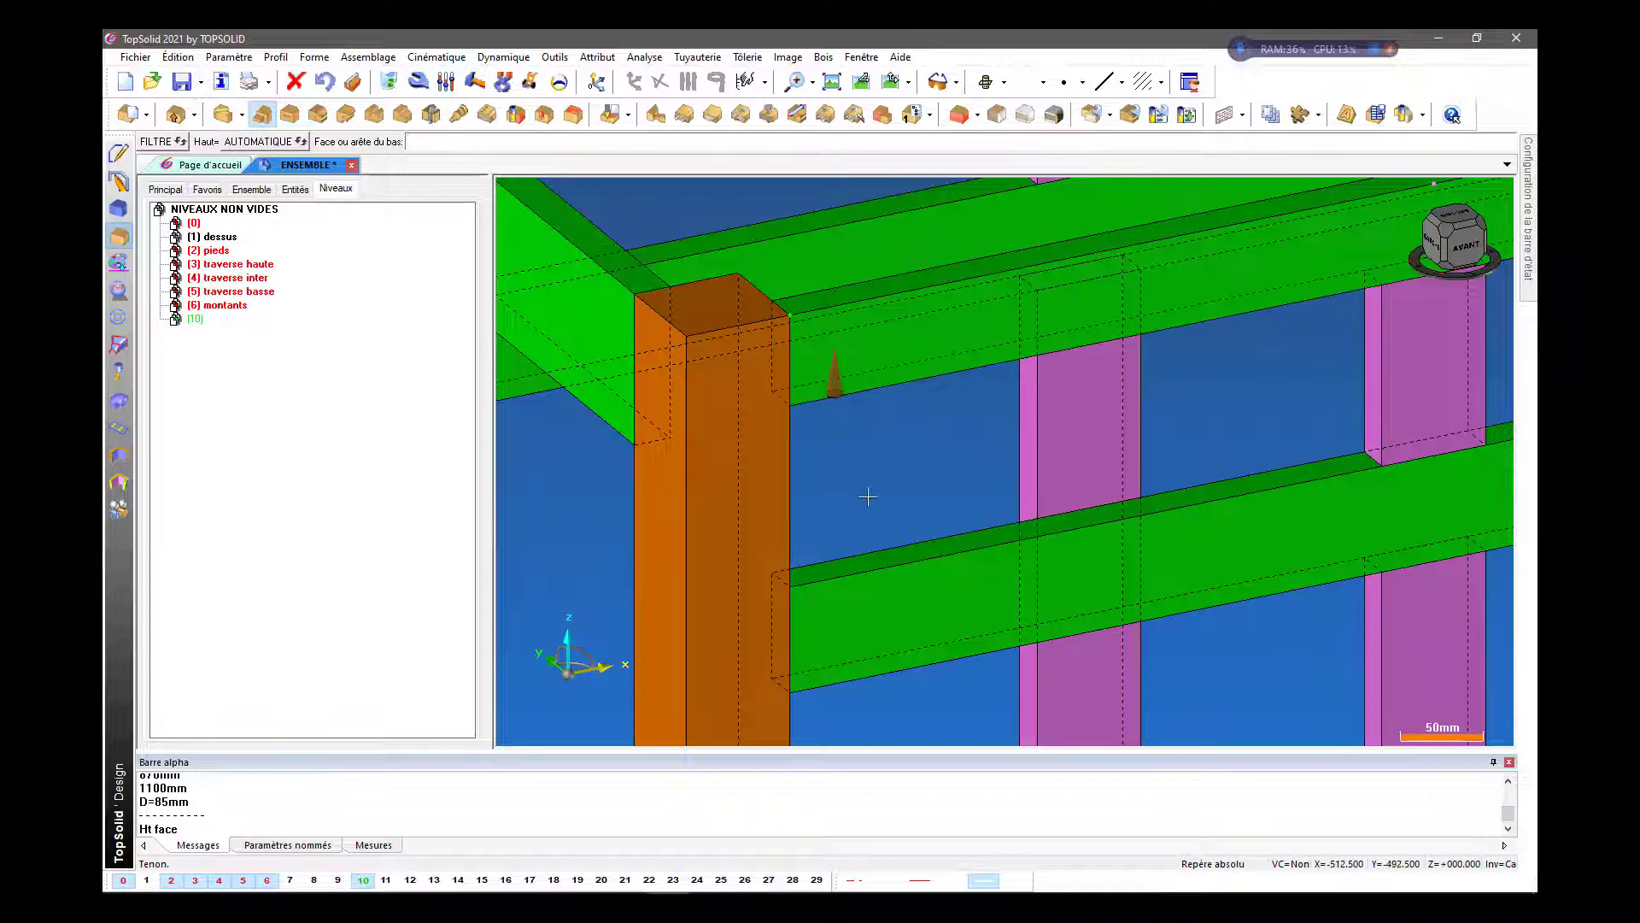
click(955, 327)
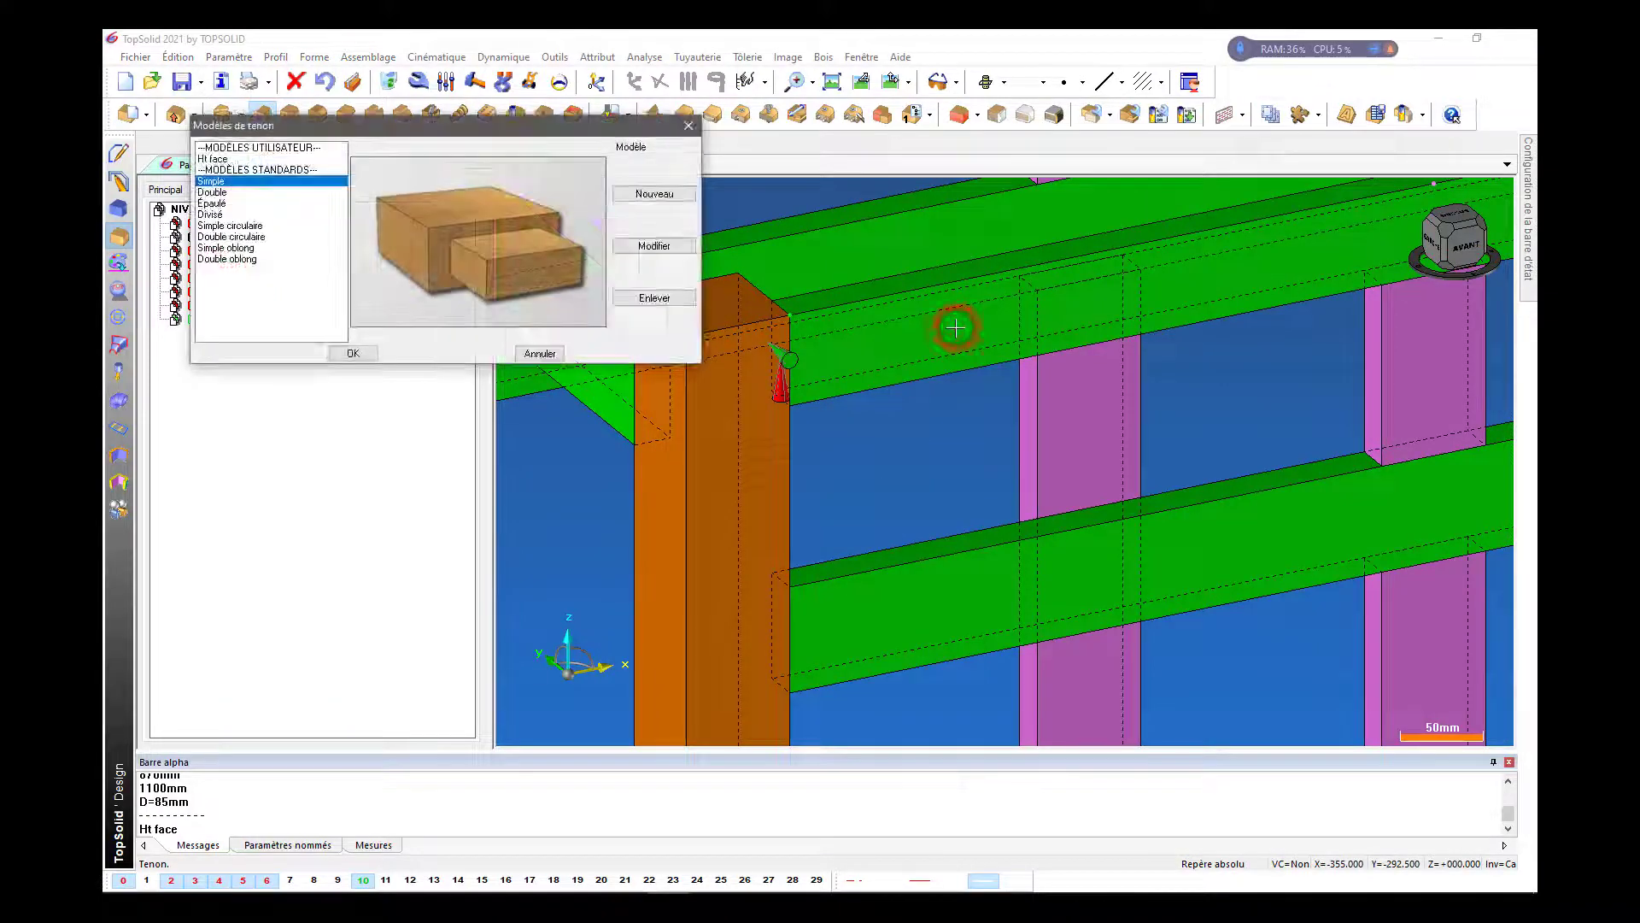
click(235, 159)
click(363, 355)
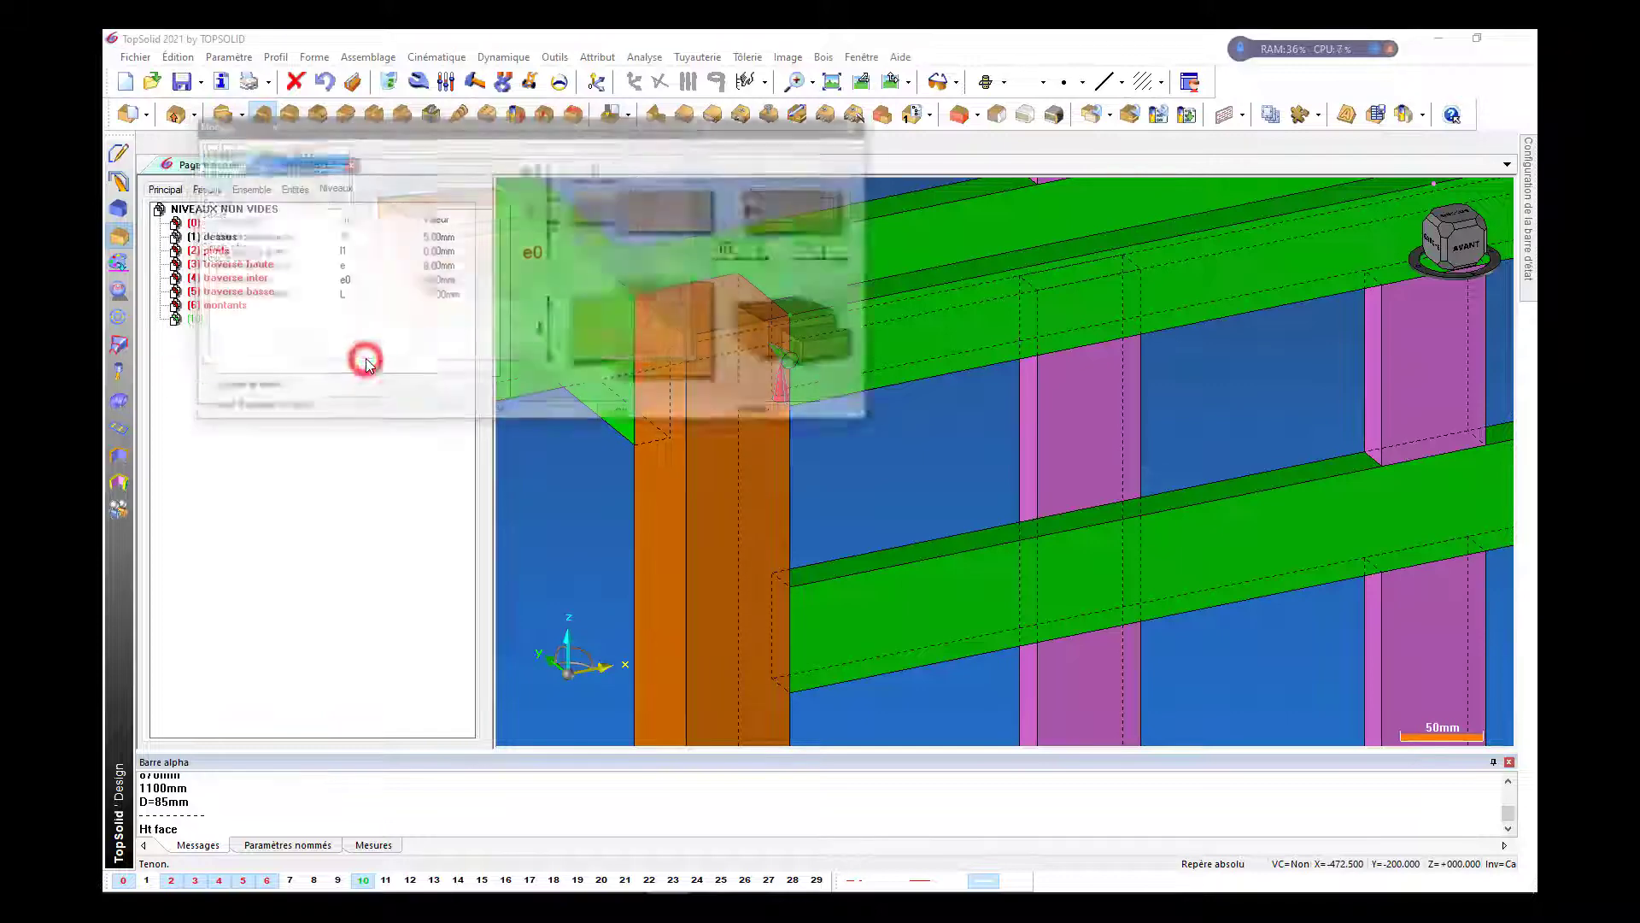
click(621, 412)
Propagate the upper front rail's tenon to the opposite end face
scroll(714, 352, up, 4)
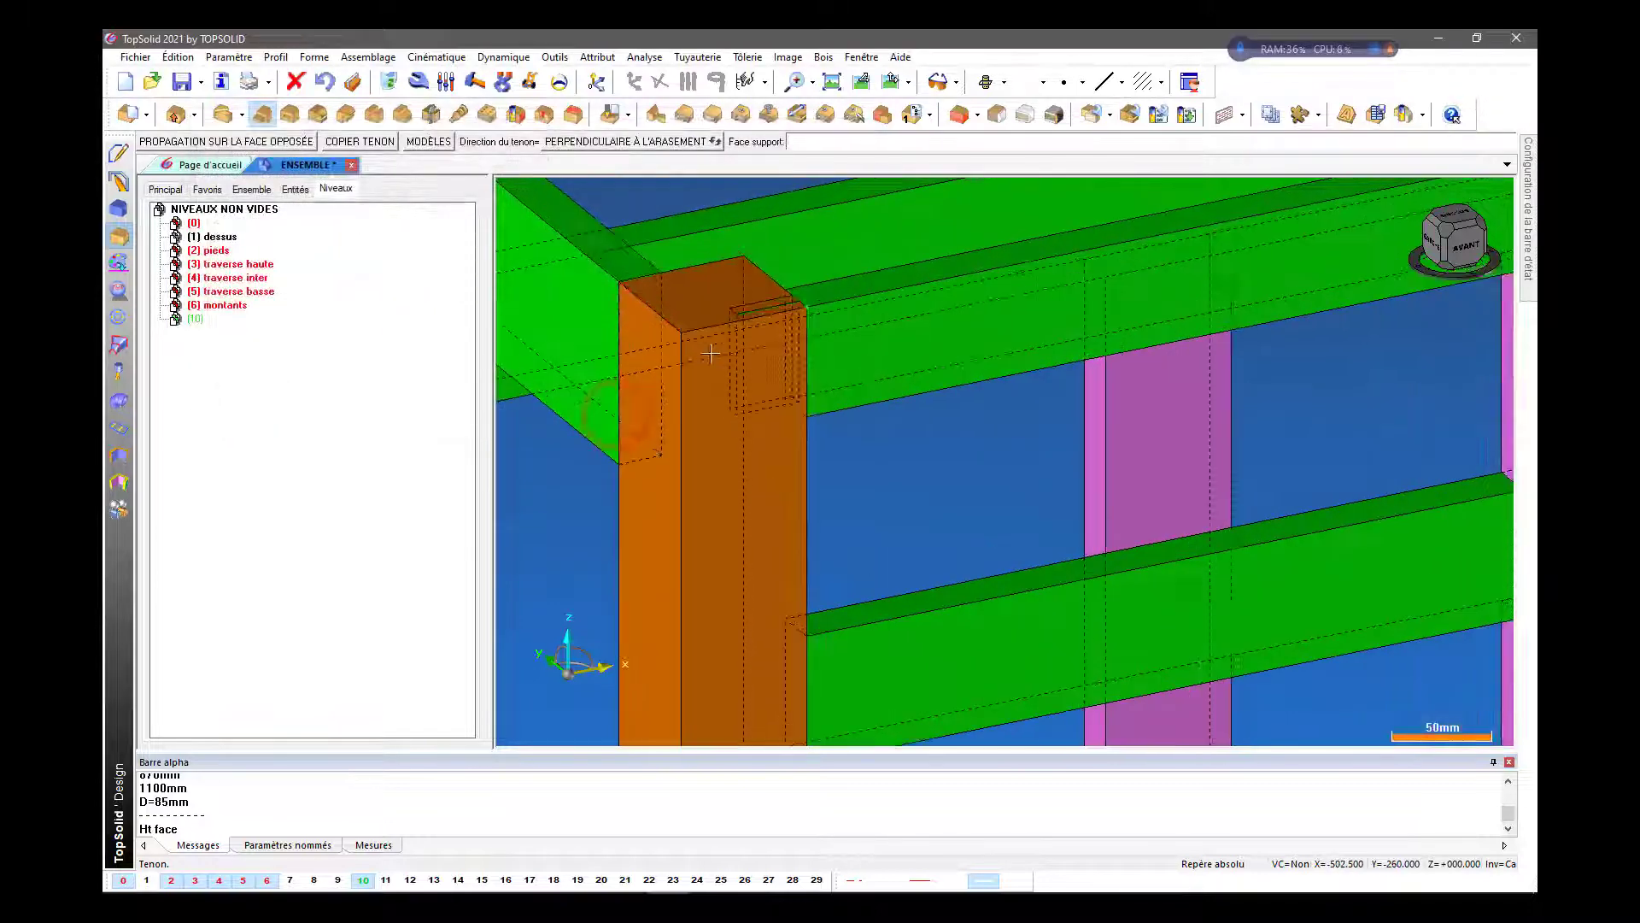
scroll(714, 352, down, 4)
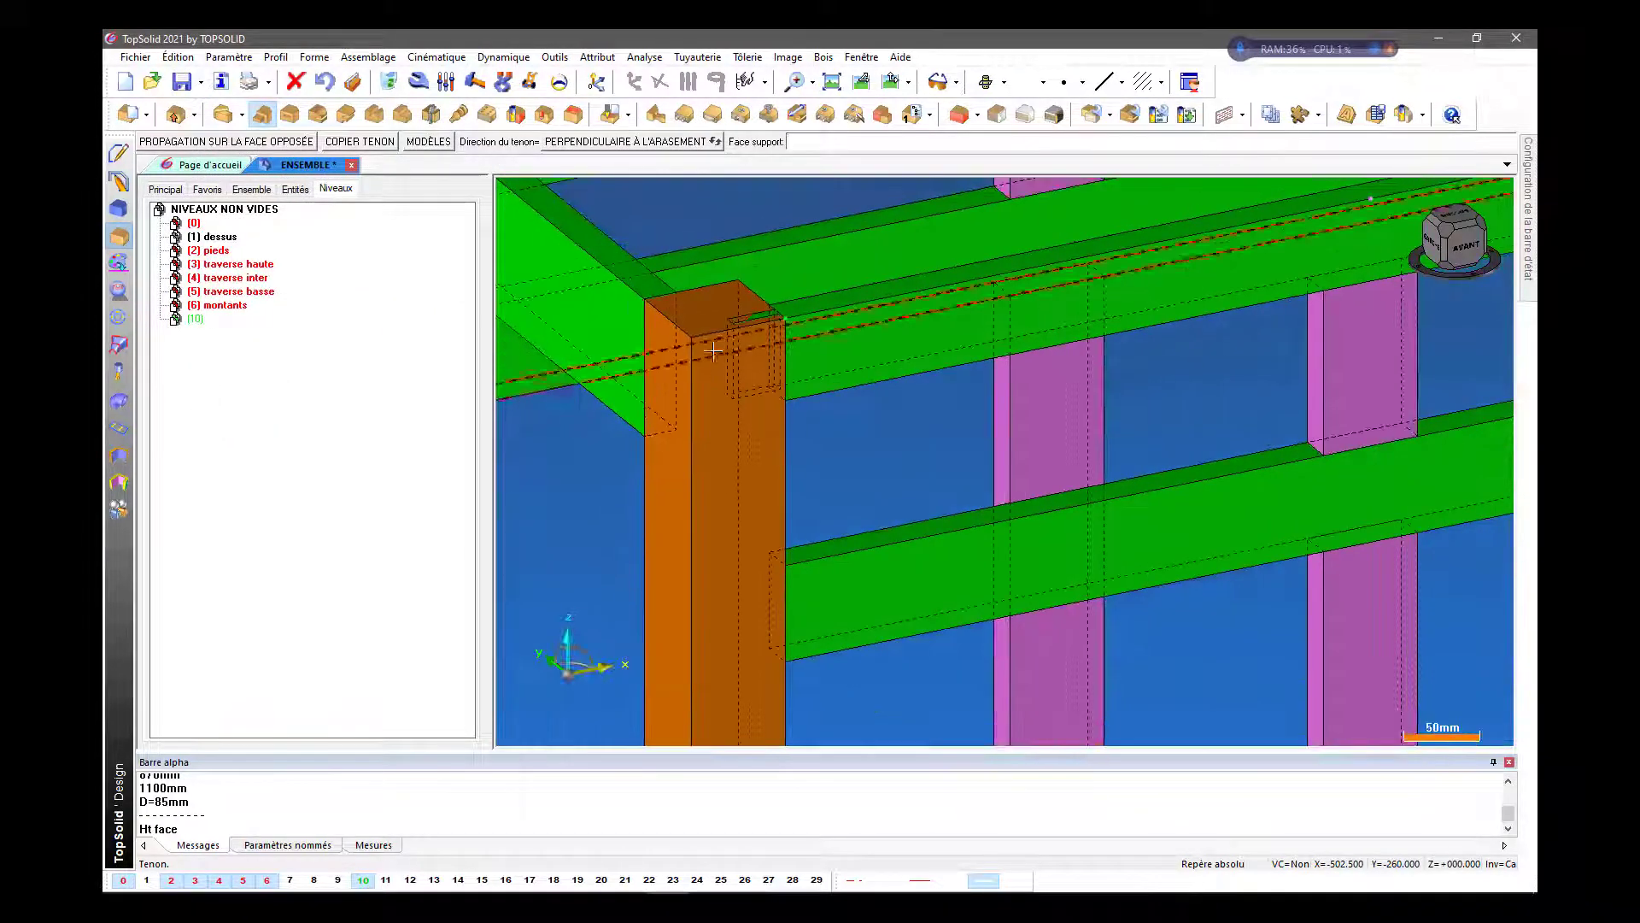
click(257, 144)
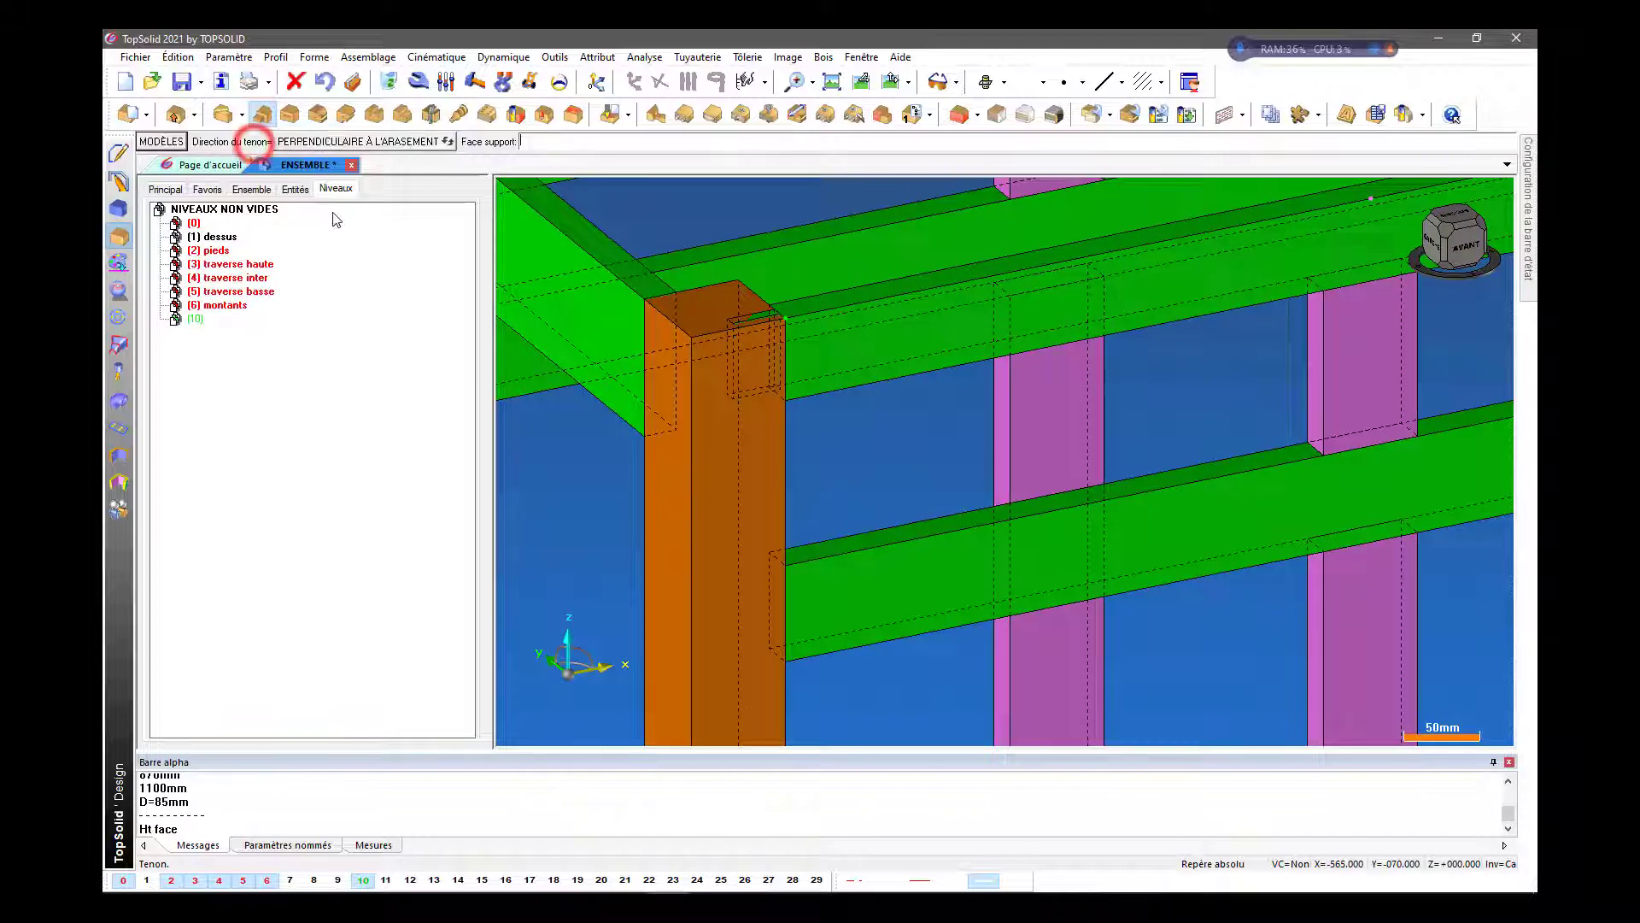
Examine the propagated tenon and its mortise where the upper front rail meets the right leg
scroll(592, 373, down, 3)
scroll(593, 373, down, 2)
scroll(1172, 250, up, 8)
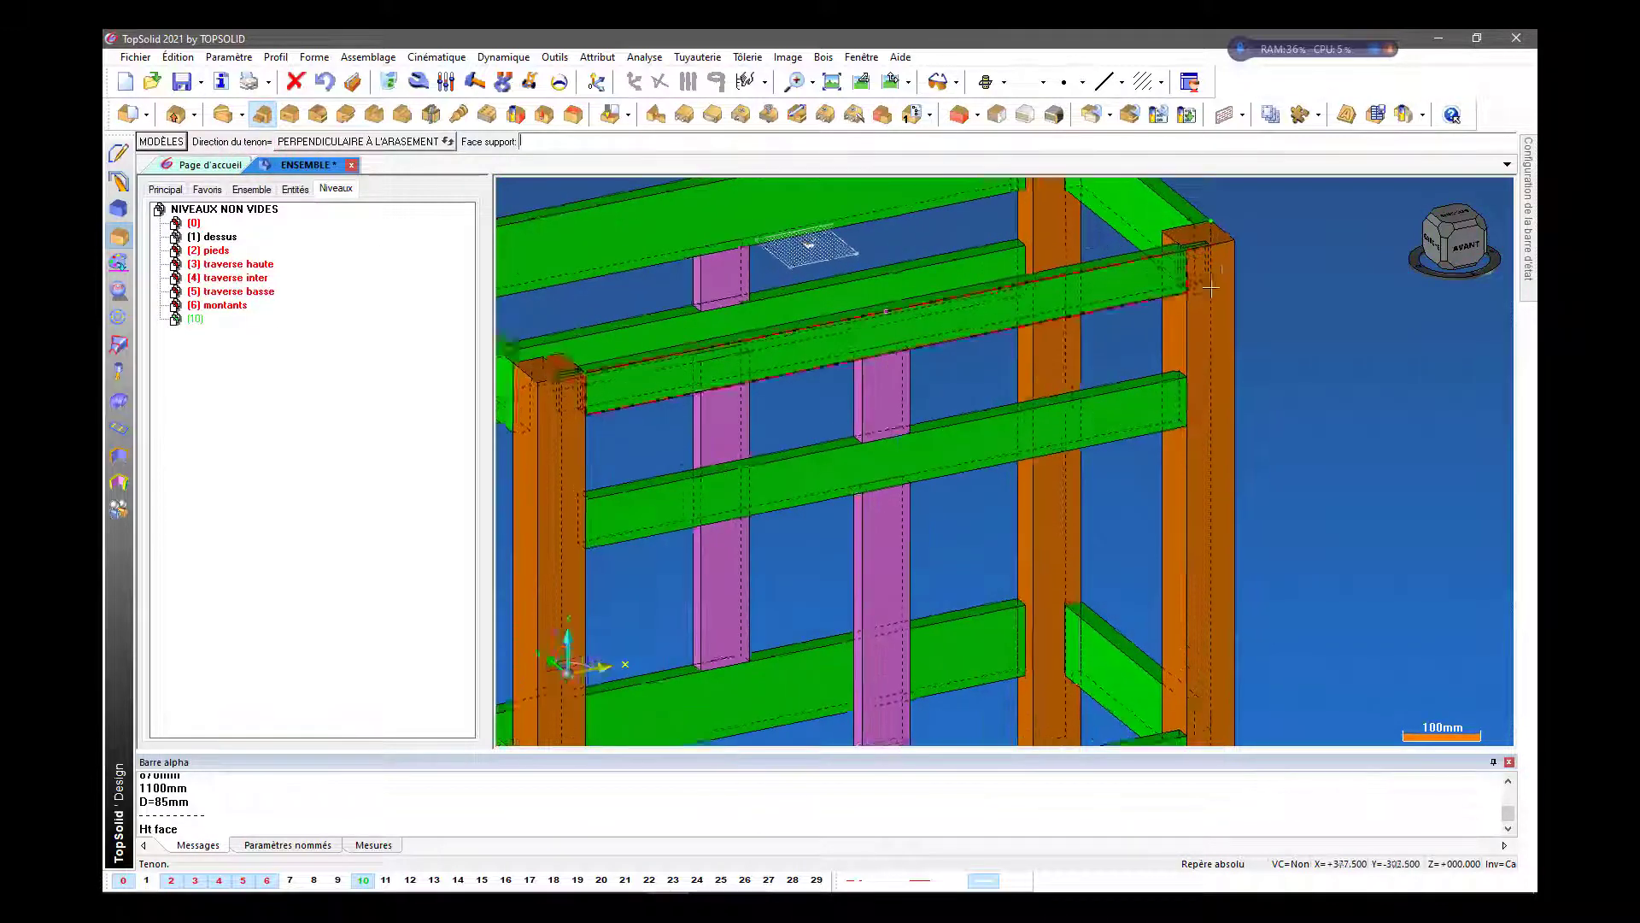
scroll(1172, 250, down, 1)
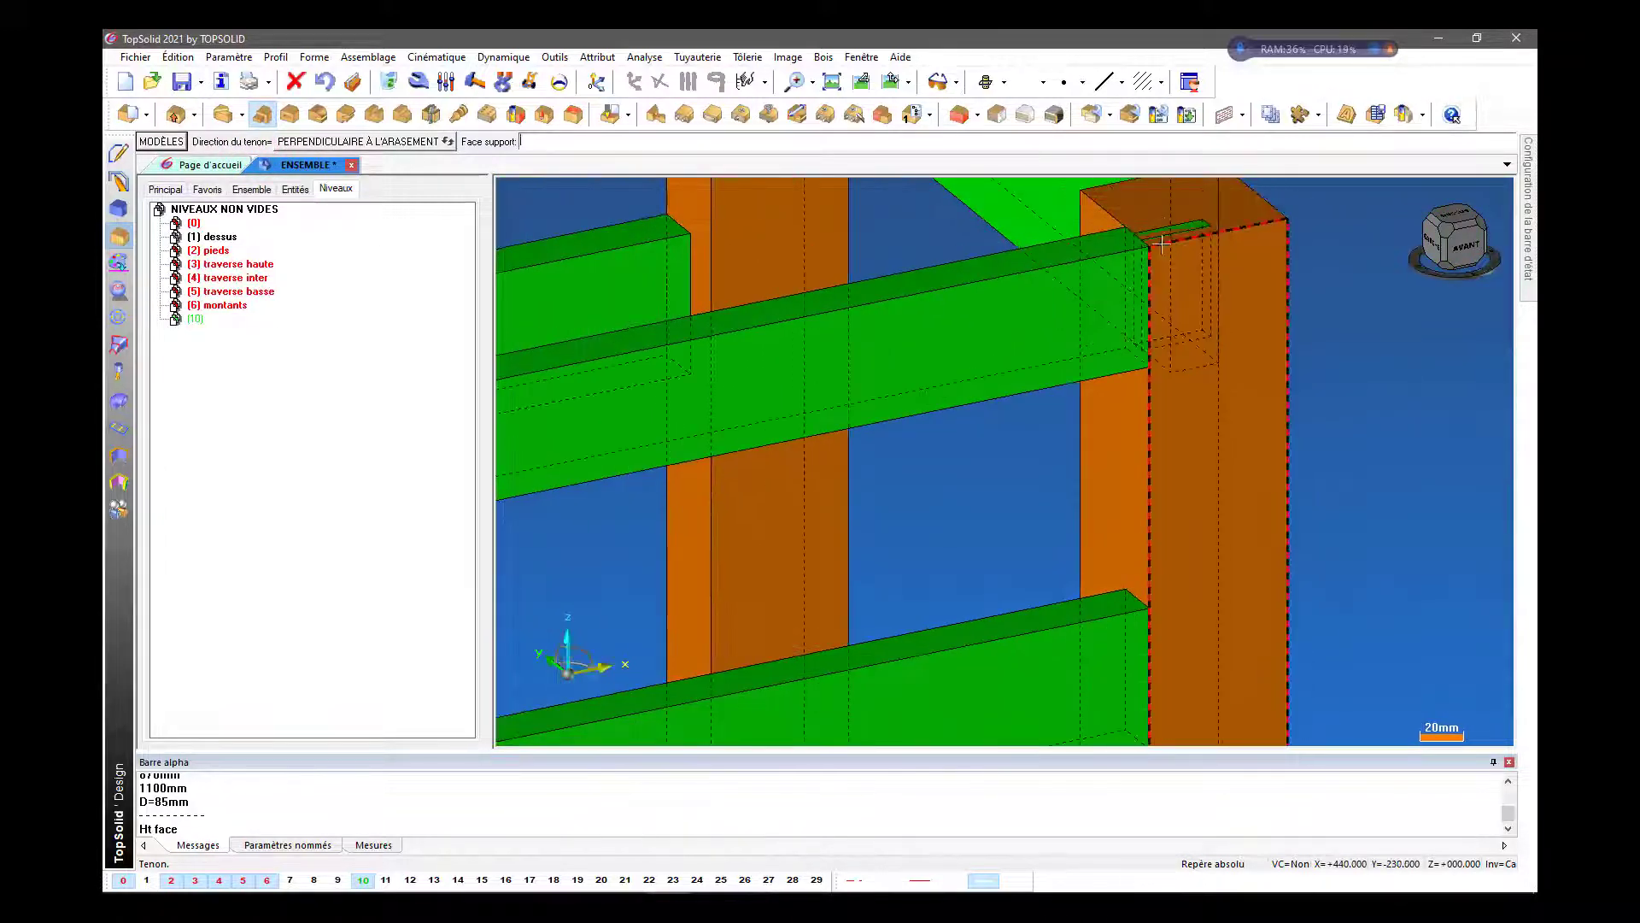
scroll(1178, 265, up, 3)
scroll(1180, 276, up, 6)
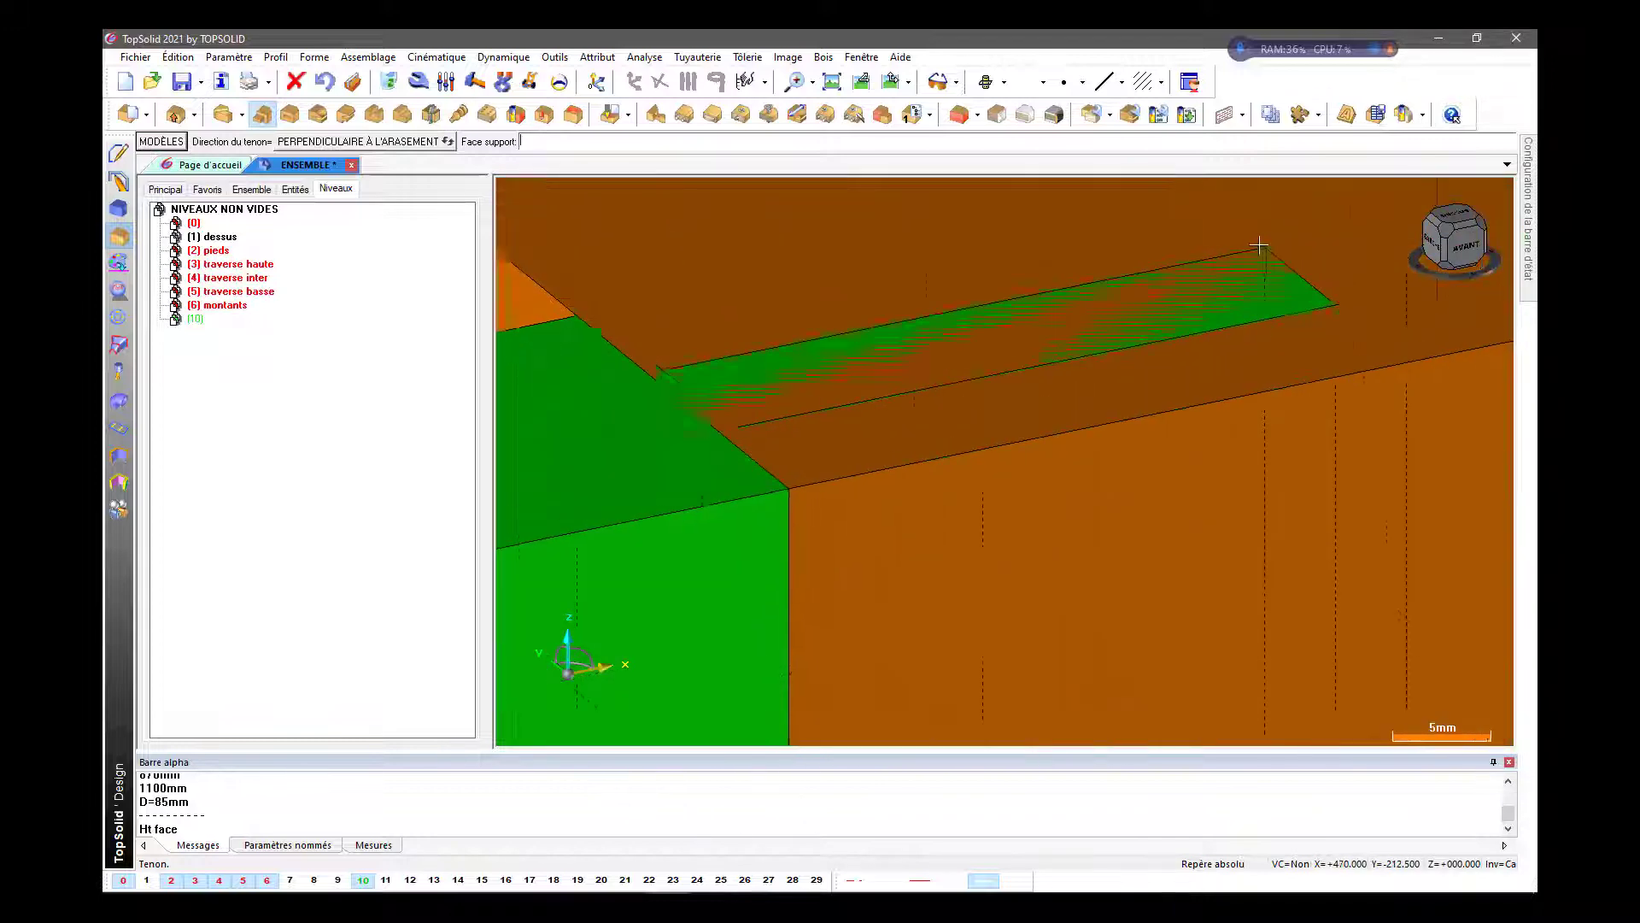
scroll(776, 405, down, 7)
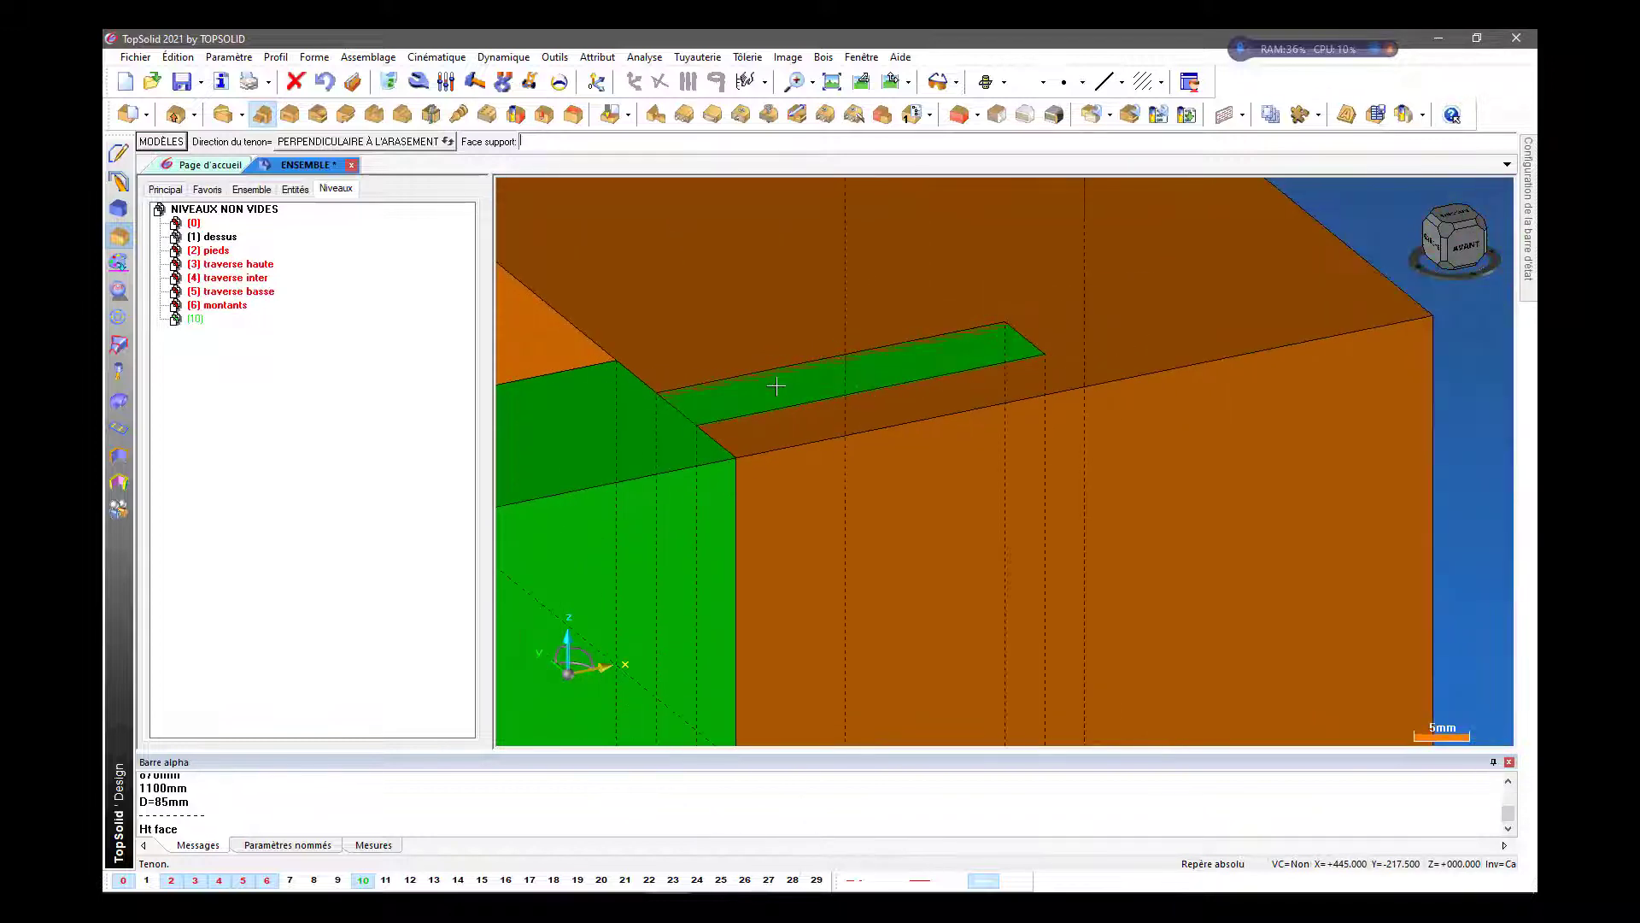
scroll(937, 340, up, 2)
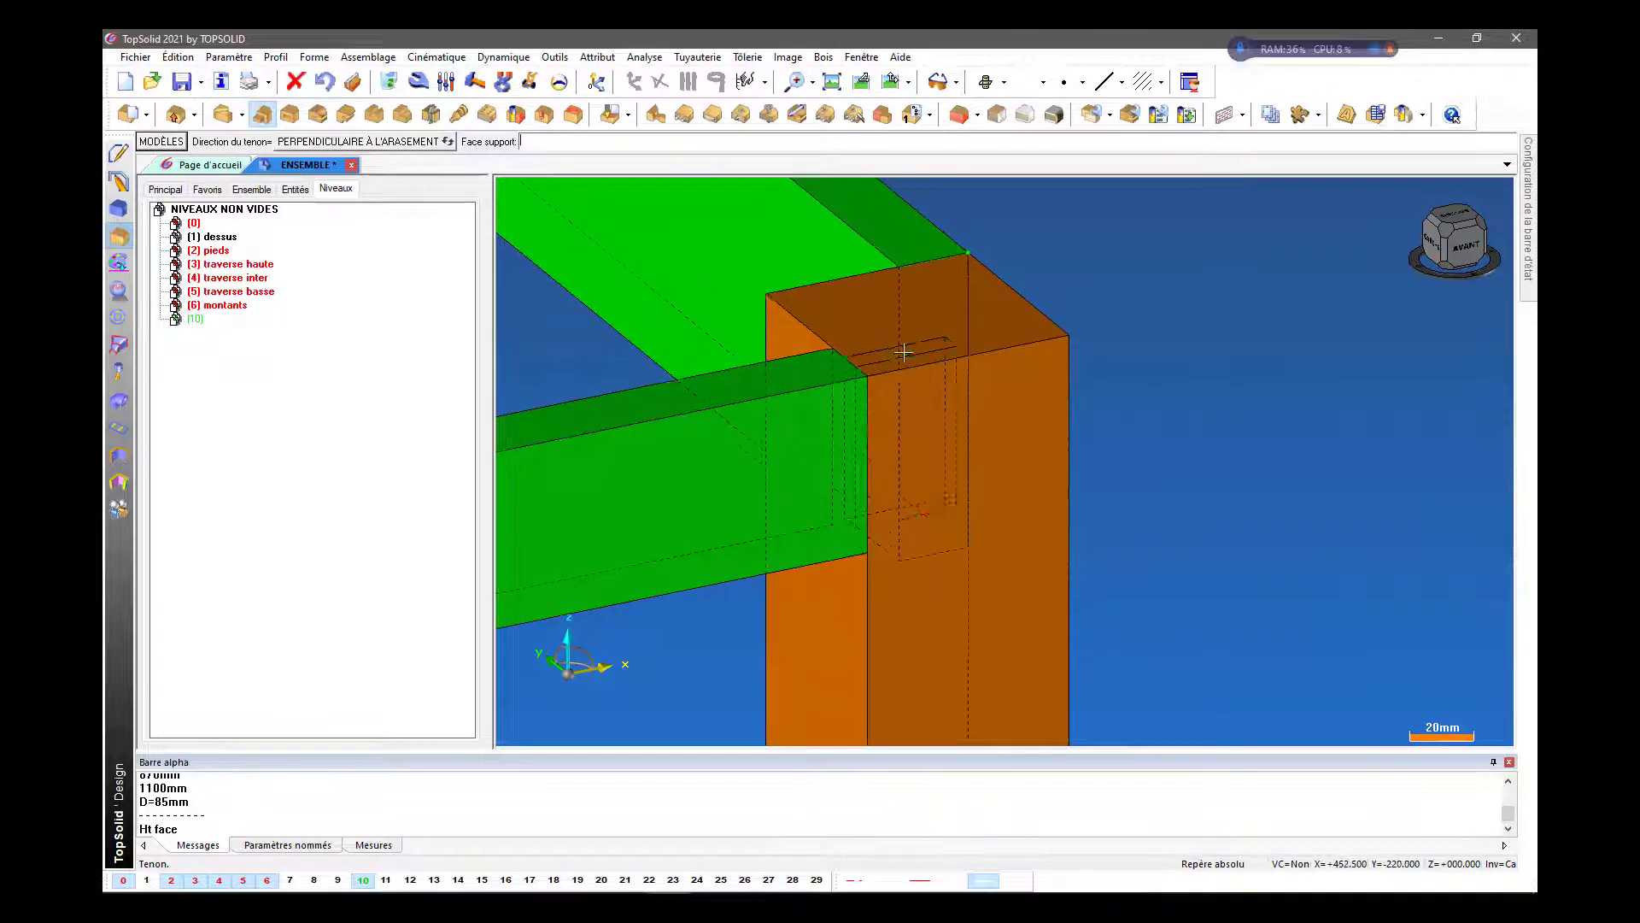
Start defining a new tenon model named Ht coté+derrière
scroll(1081, 341, down, 2)
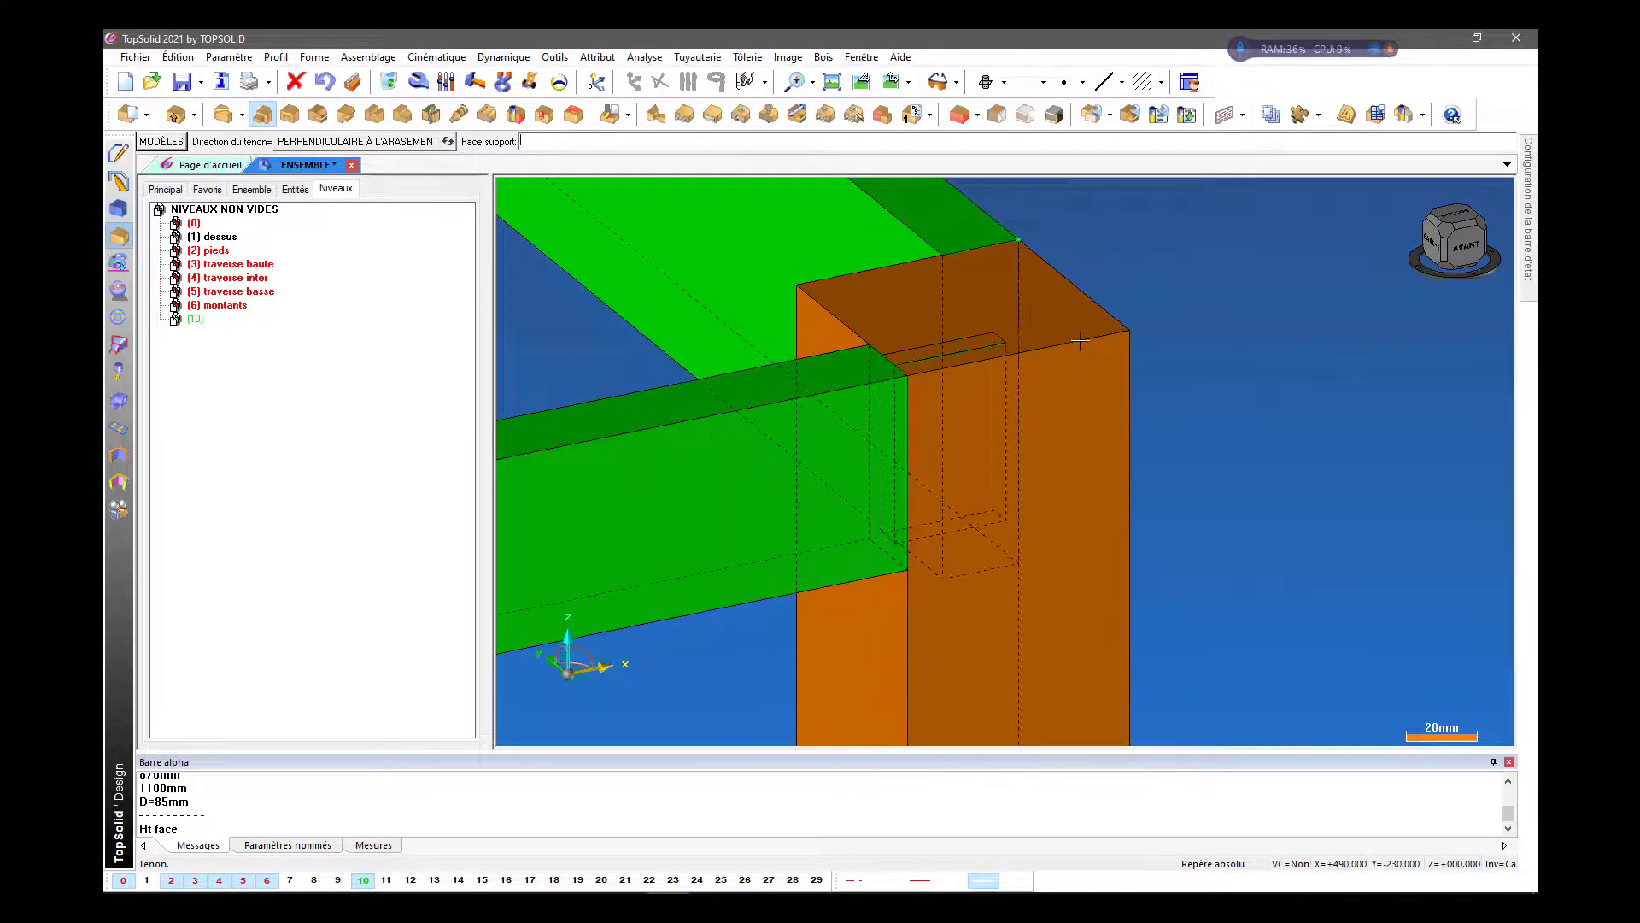
scroll(1169, 333, down, 5)
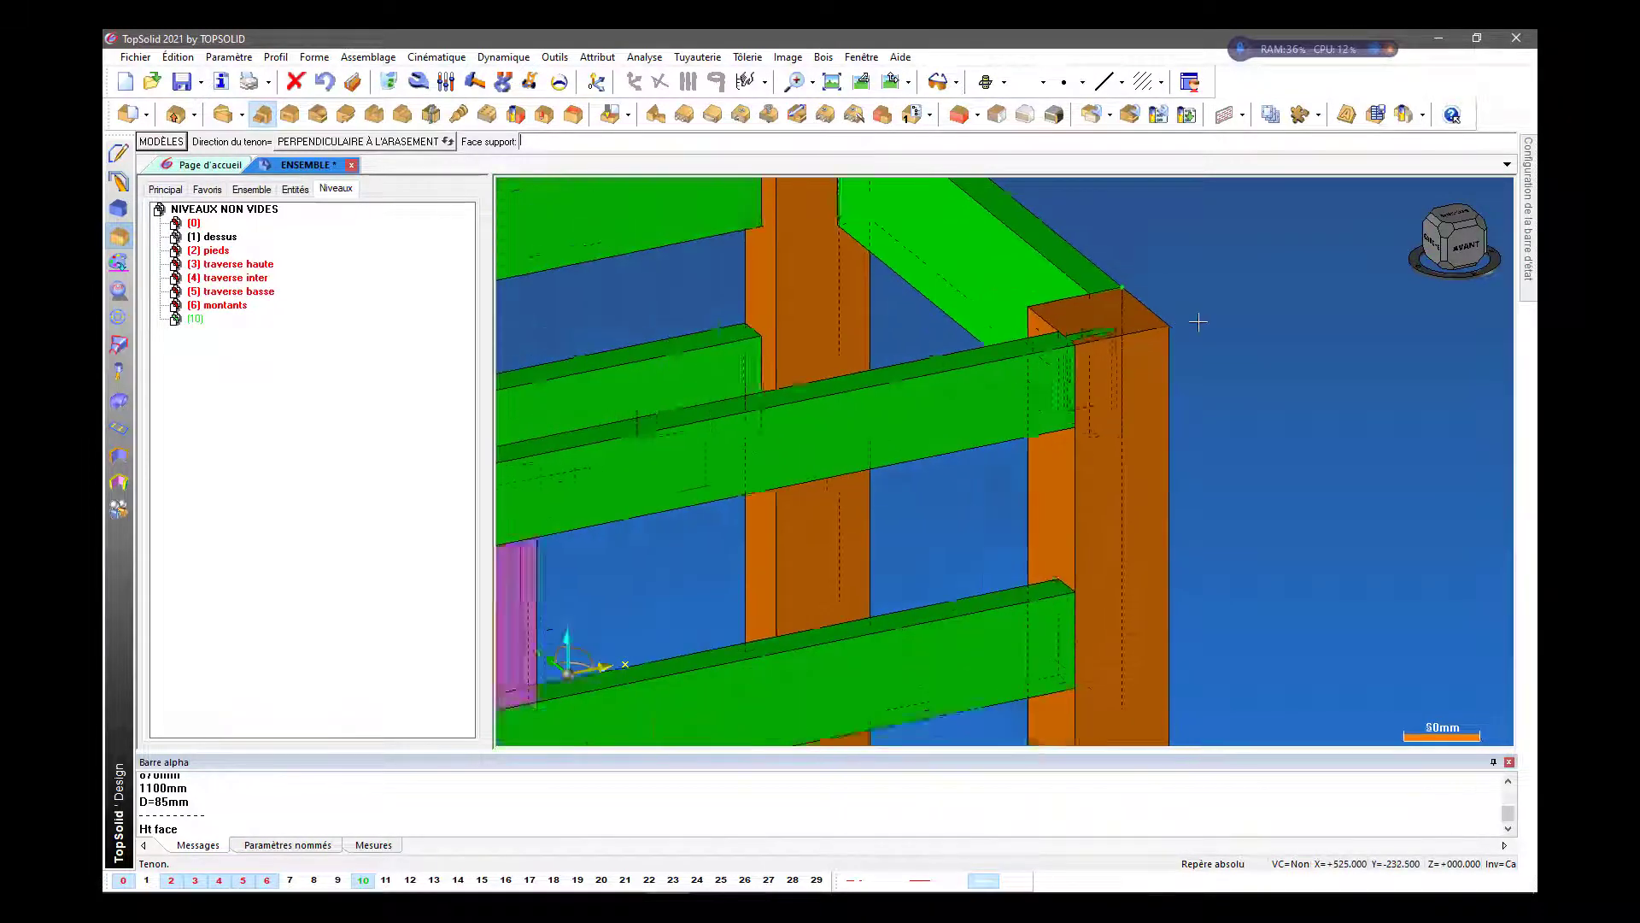
scroll(859, 433, down, 3)
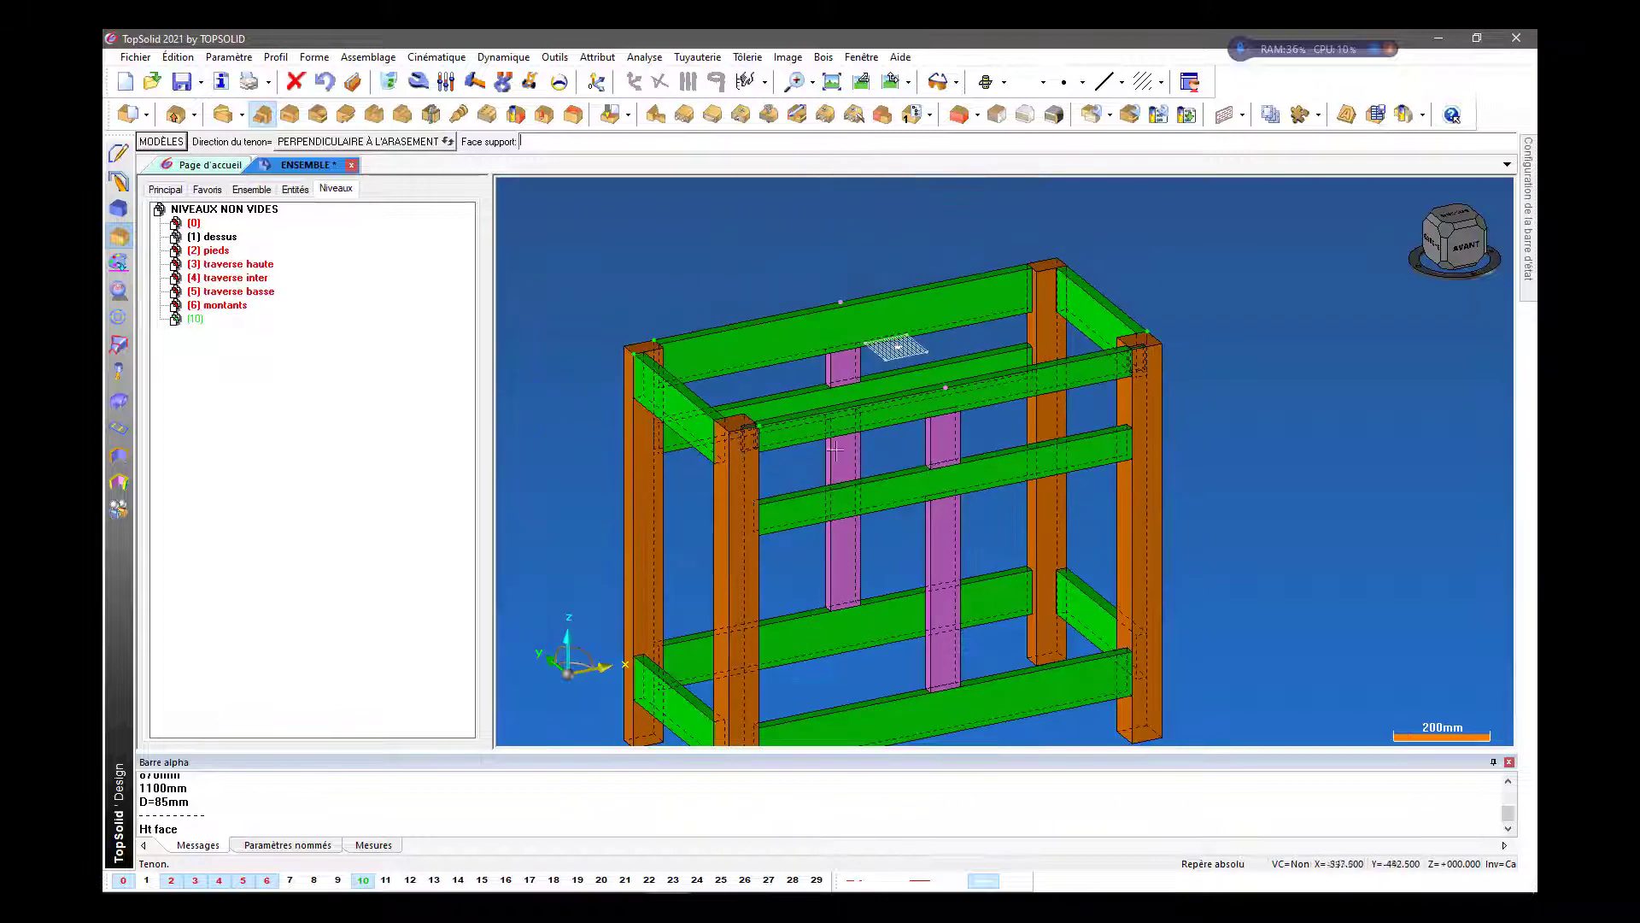
scroll(859, 433, down, 2)
scroll(783, 458, up, 4)
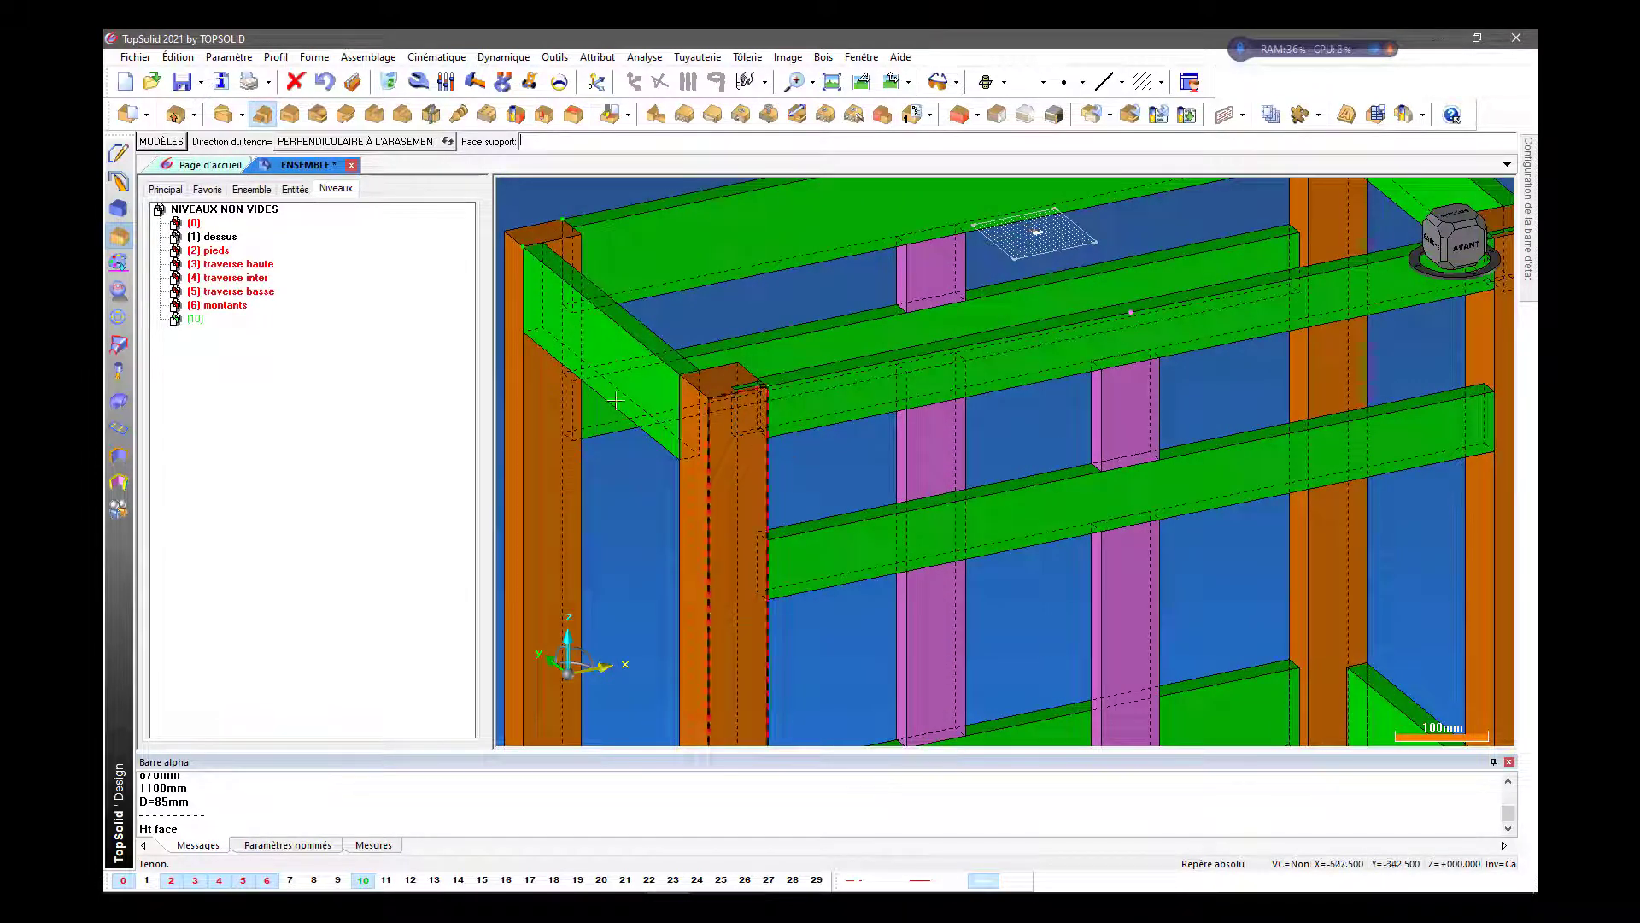
scroll(837, 345, down, 1)
scroll(837, 345, down, 2)
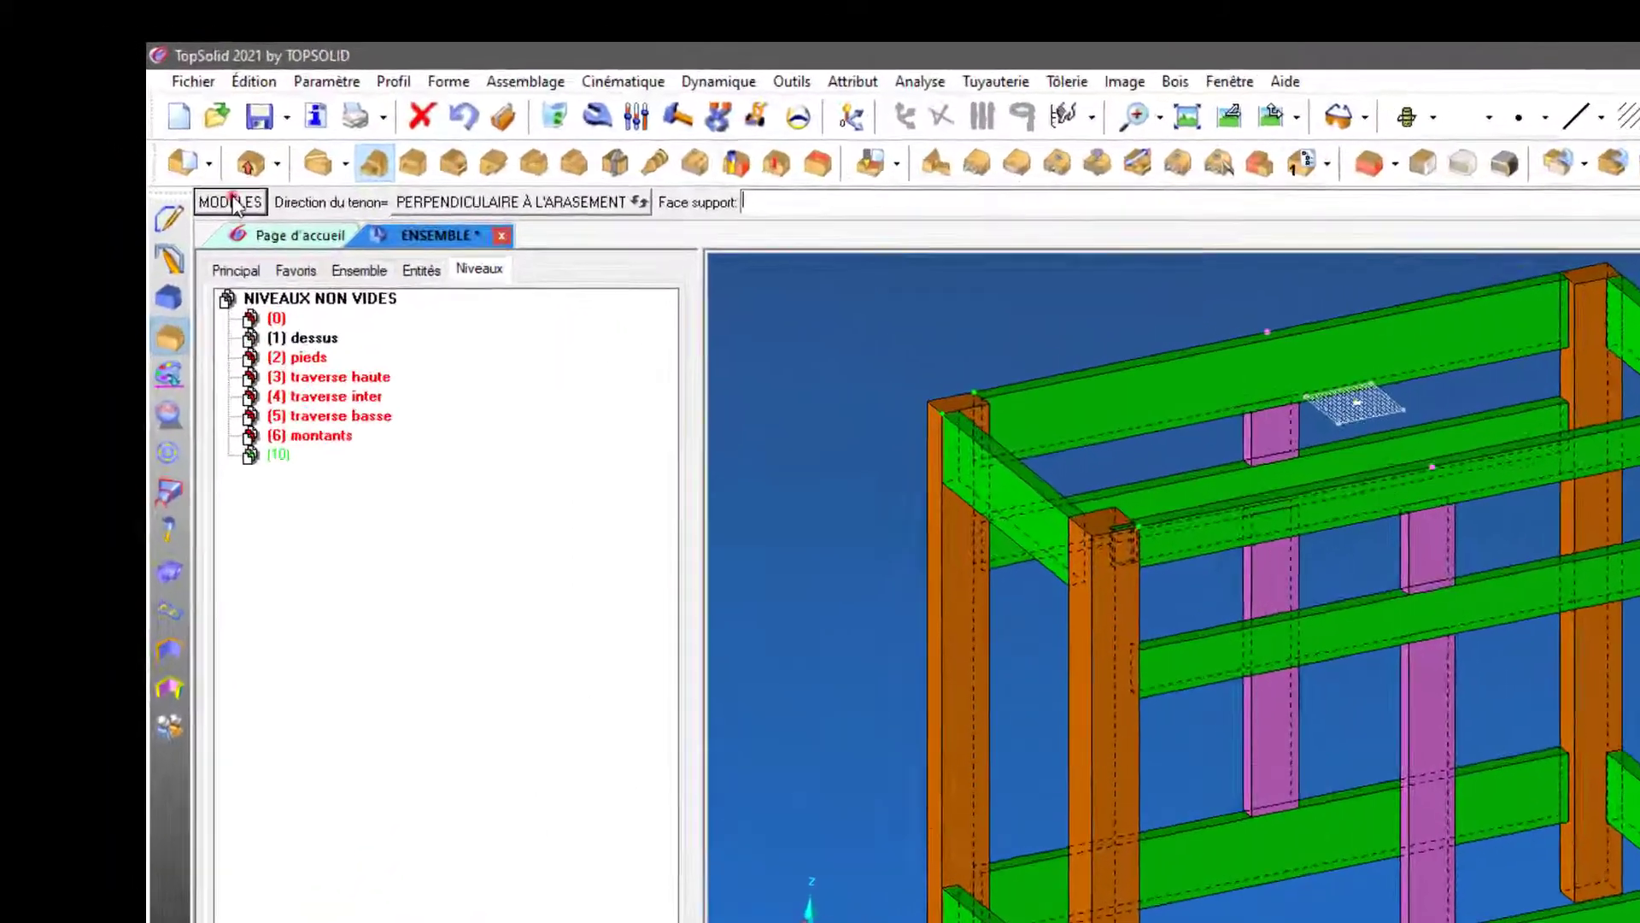
click(161, 141)
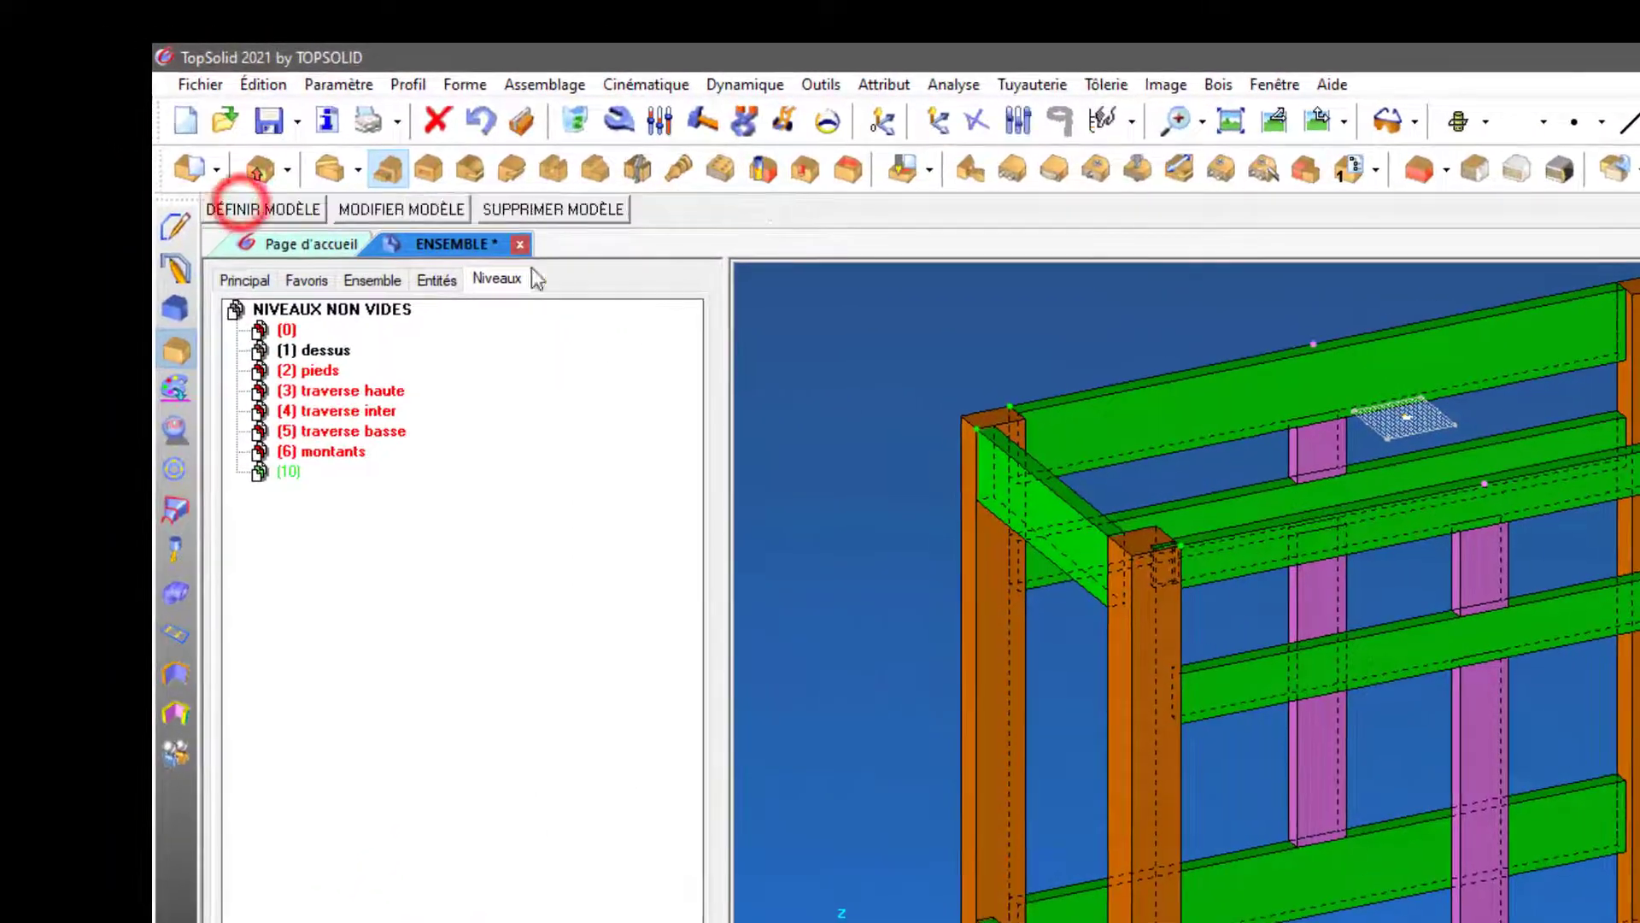
click(300, 213)
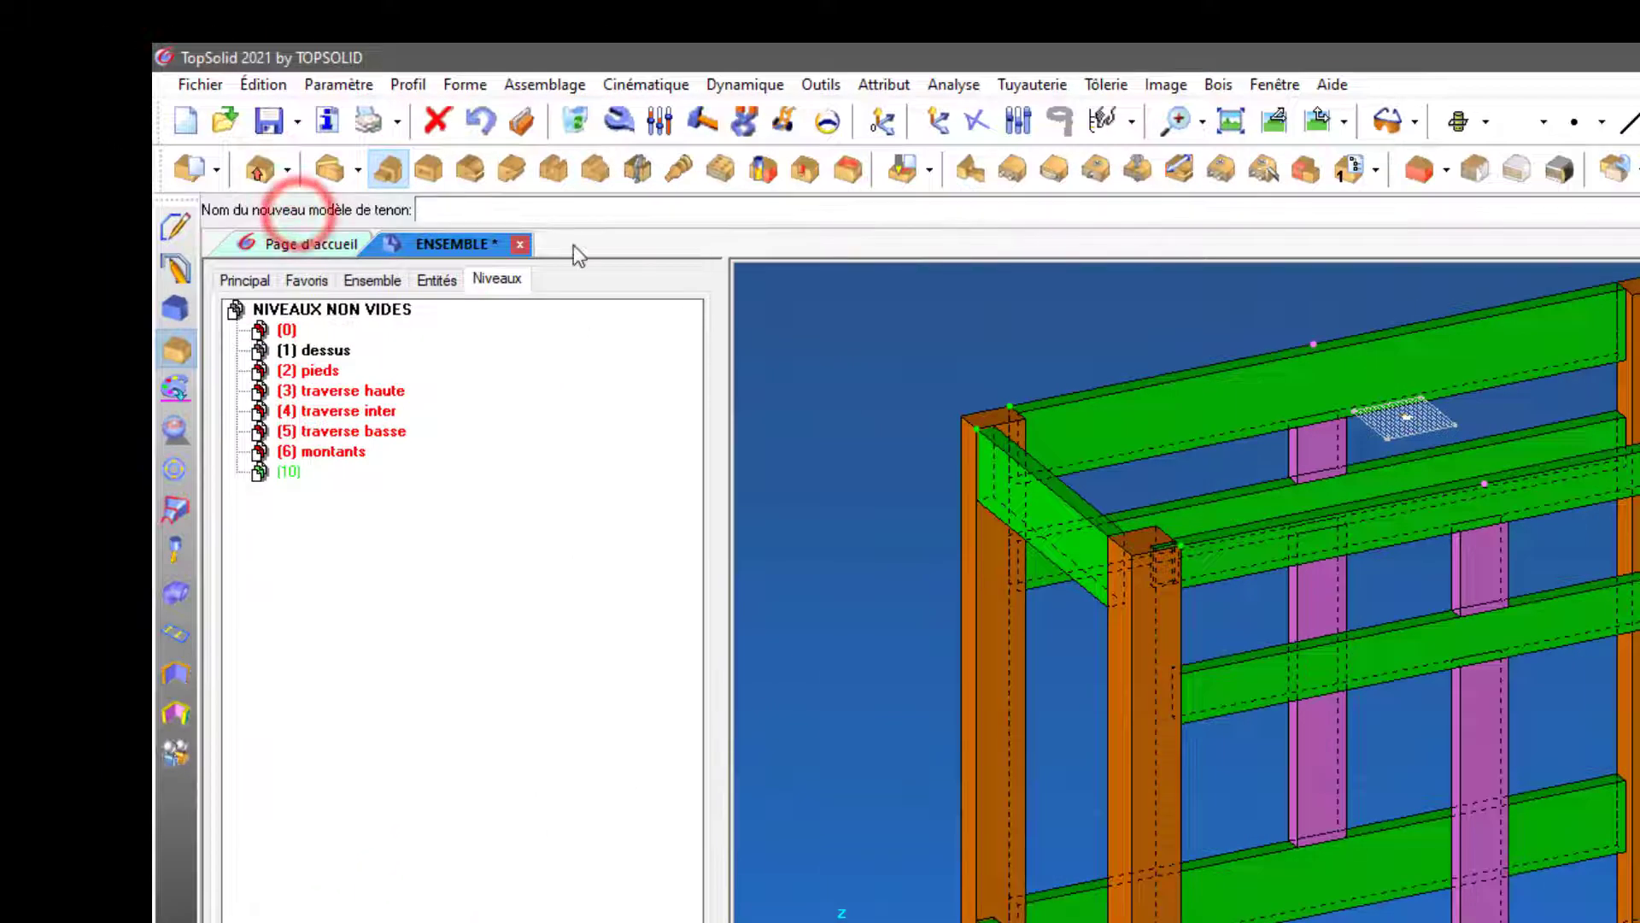
click(542, 208)
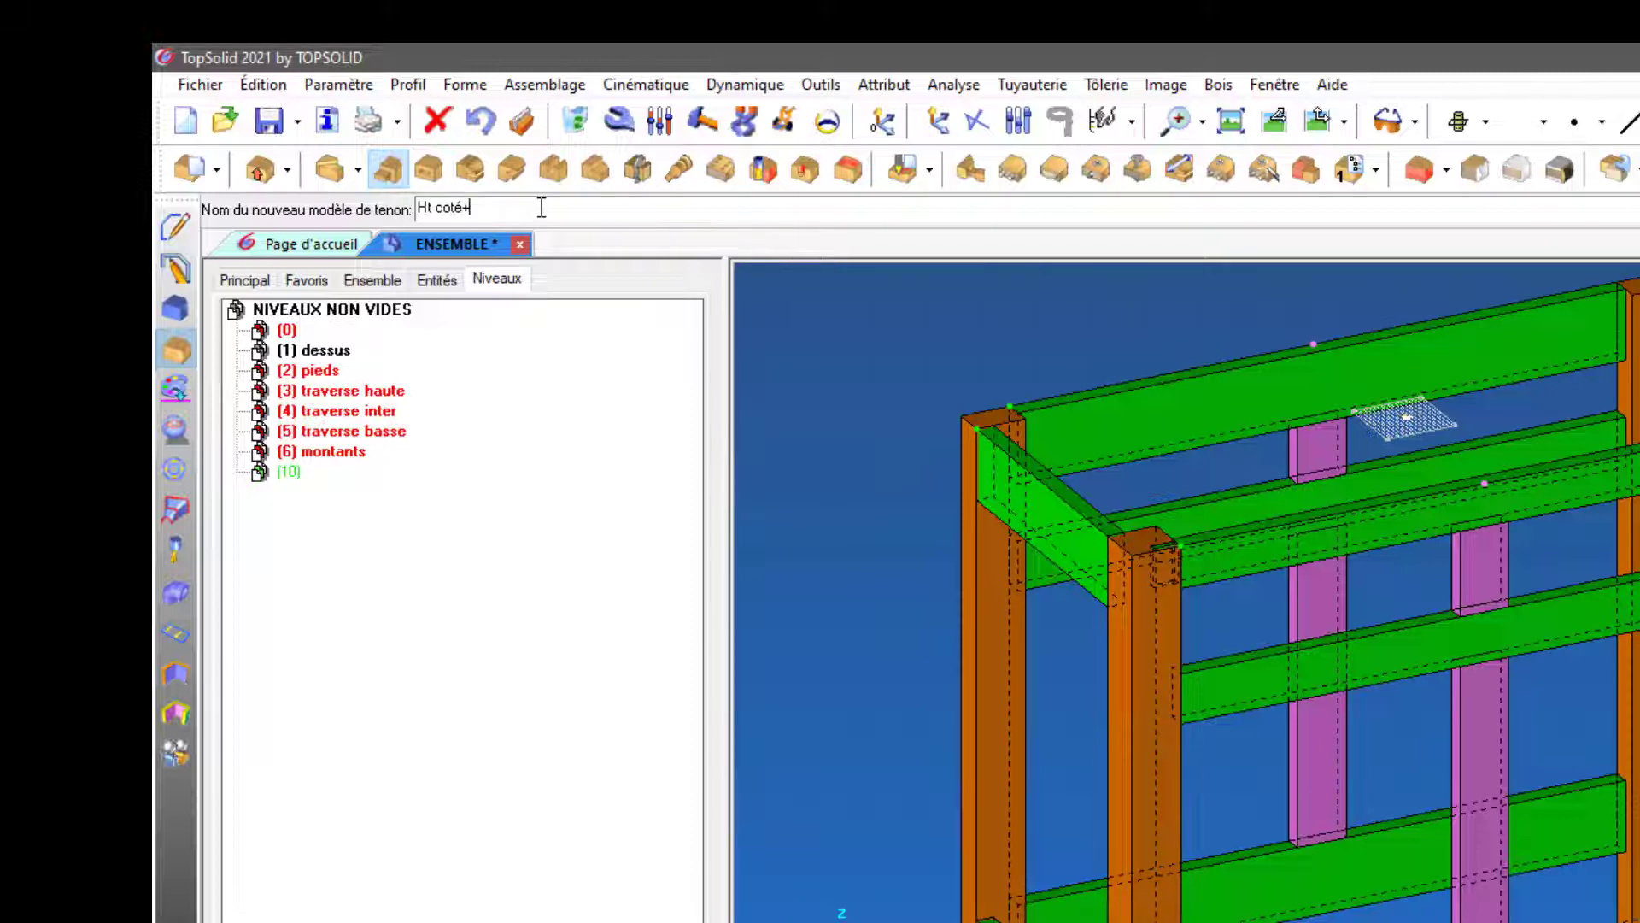
text(derrirè-e)
key(Return)
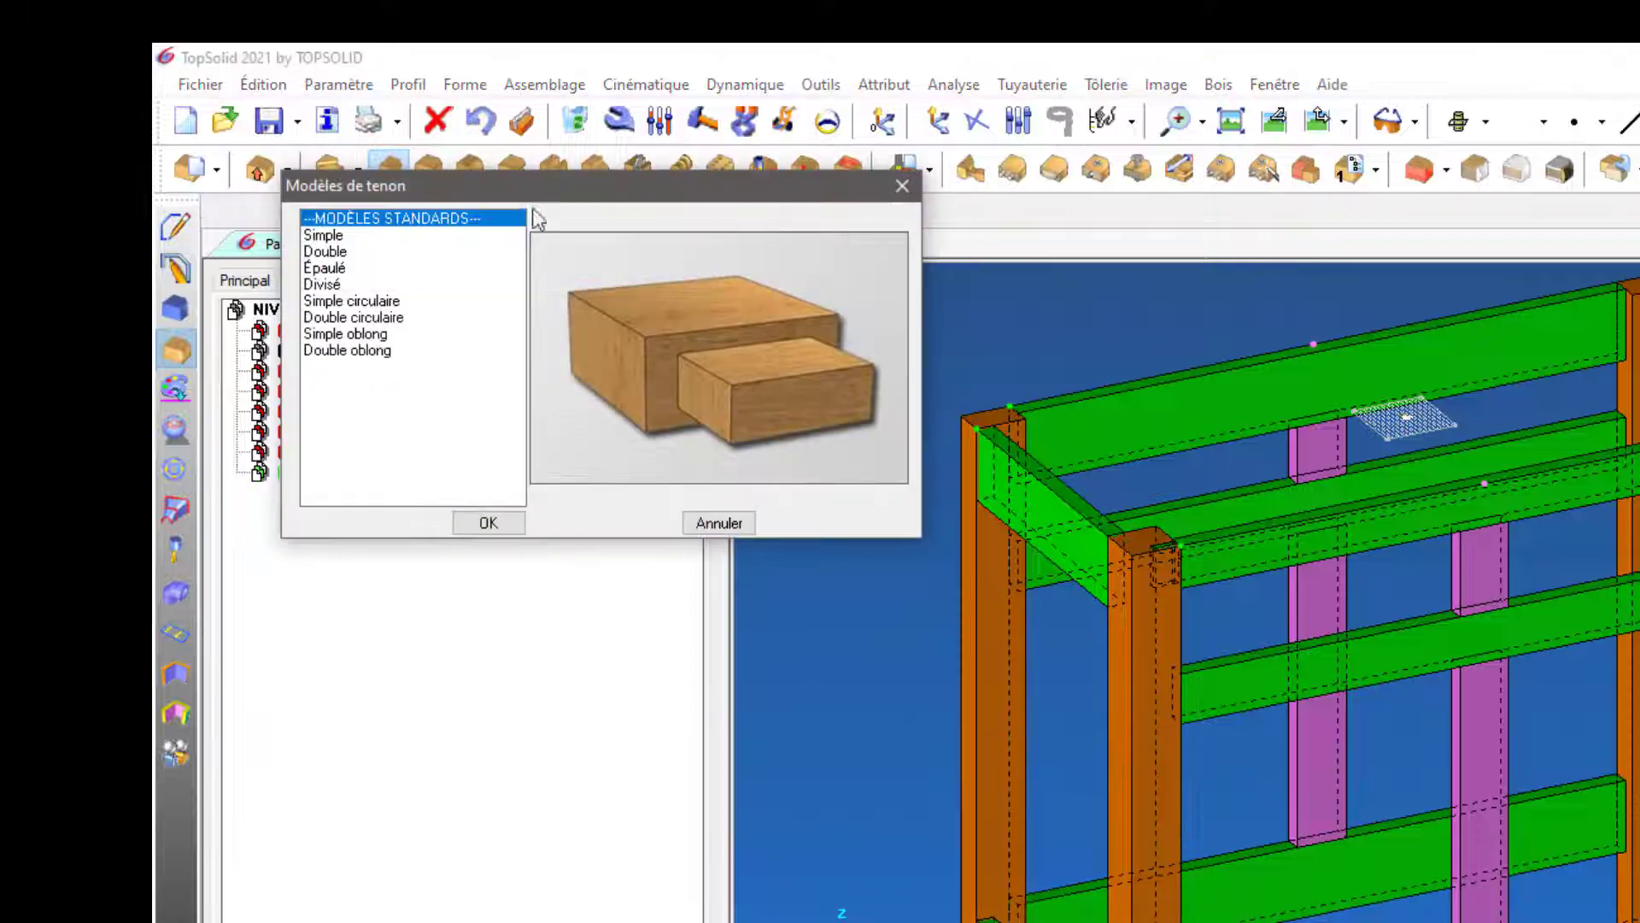
Base the new model on the Simple tenon, with width settings l0 + l1 and thickness settings e + e0
click(323, 237)
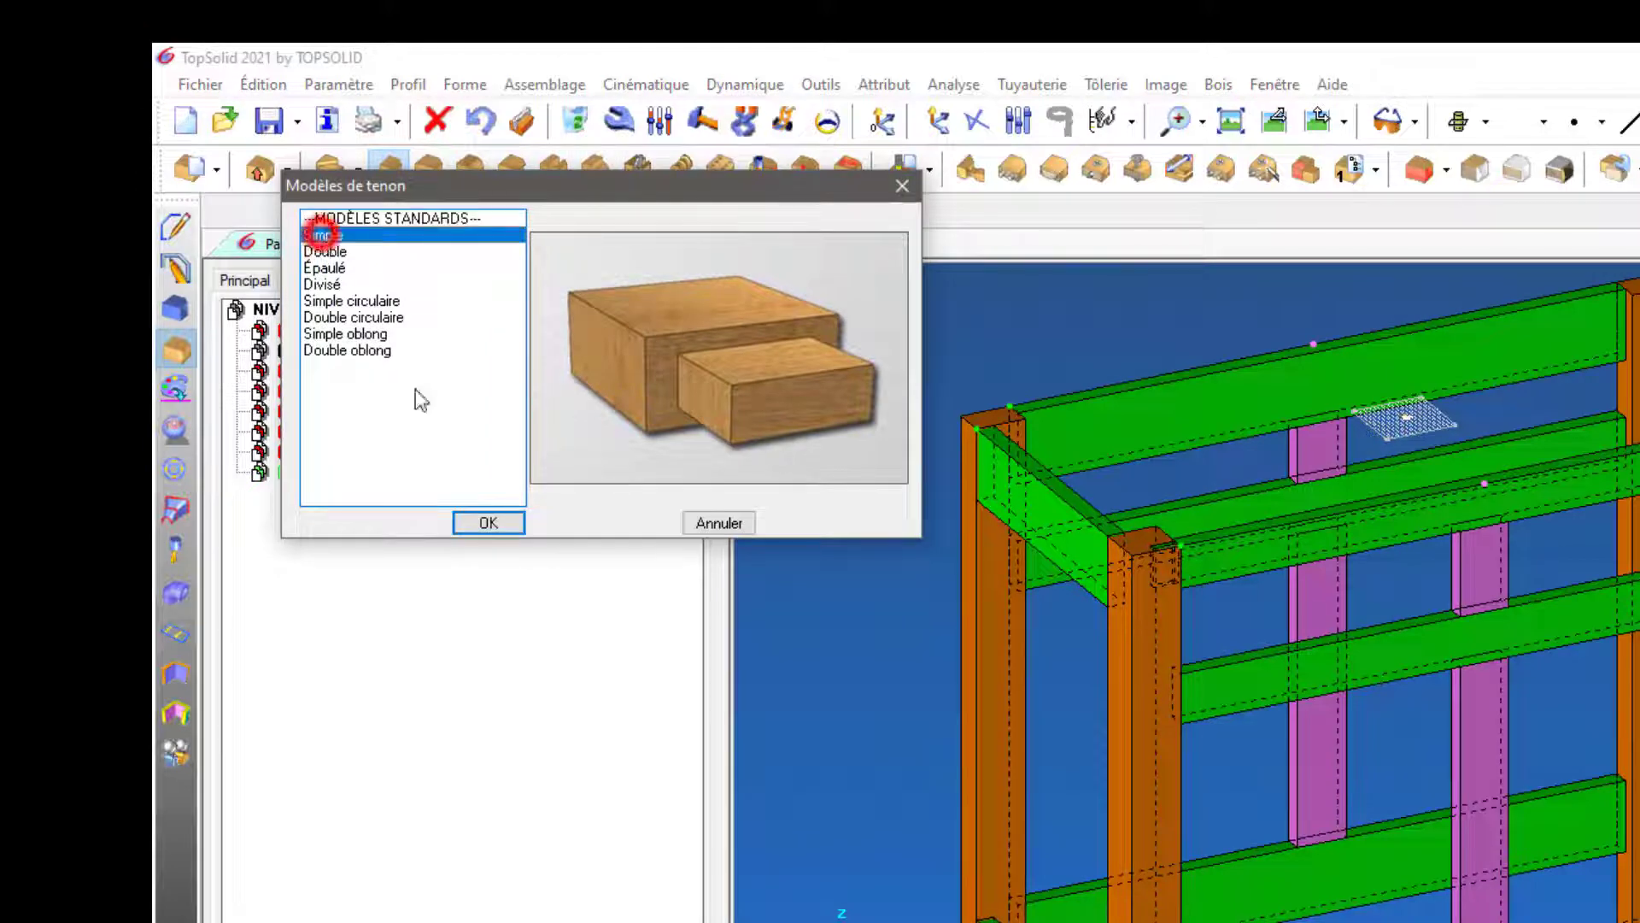
click(490, 521)
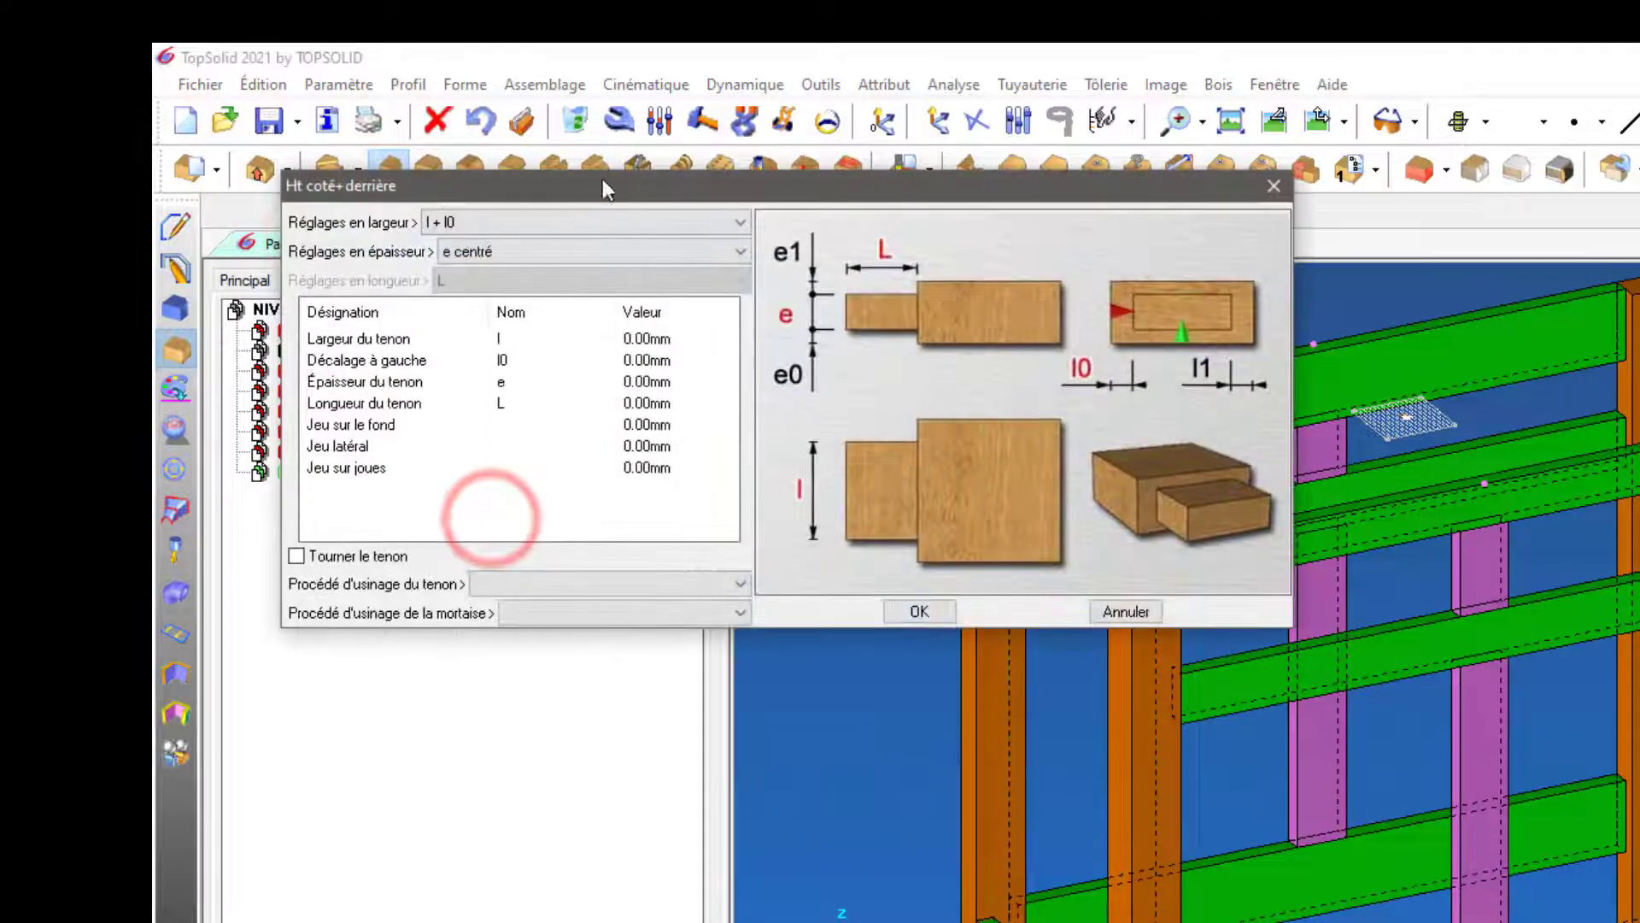
click(634, 229)
click(646, 278)
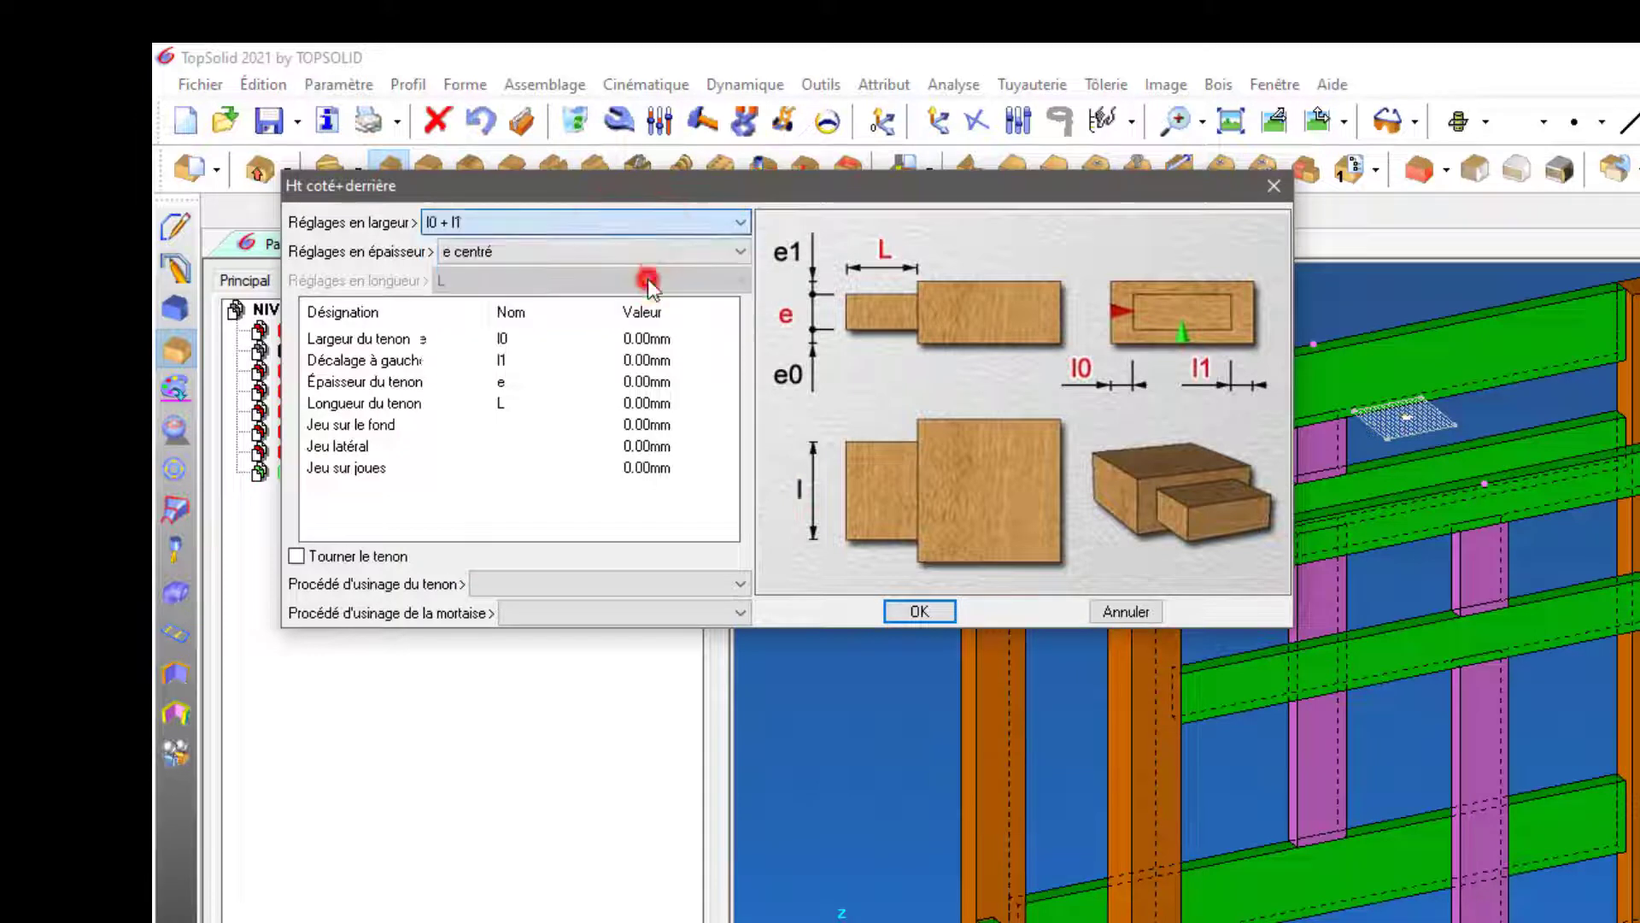
click(664, 254)
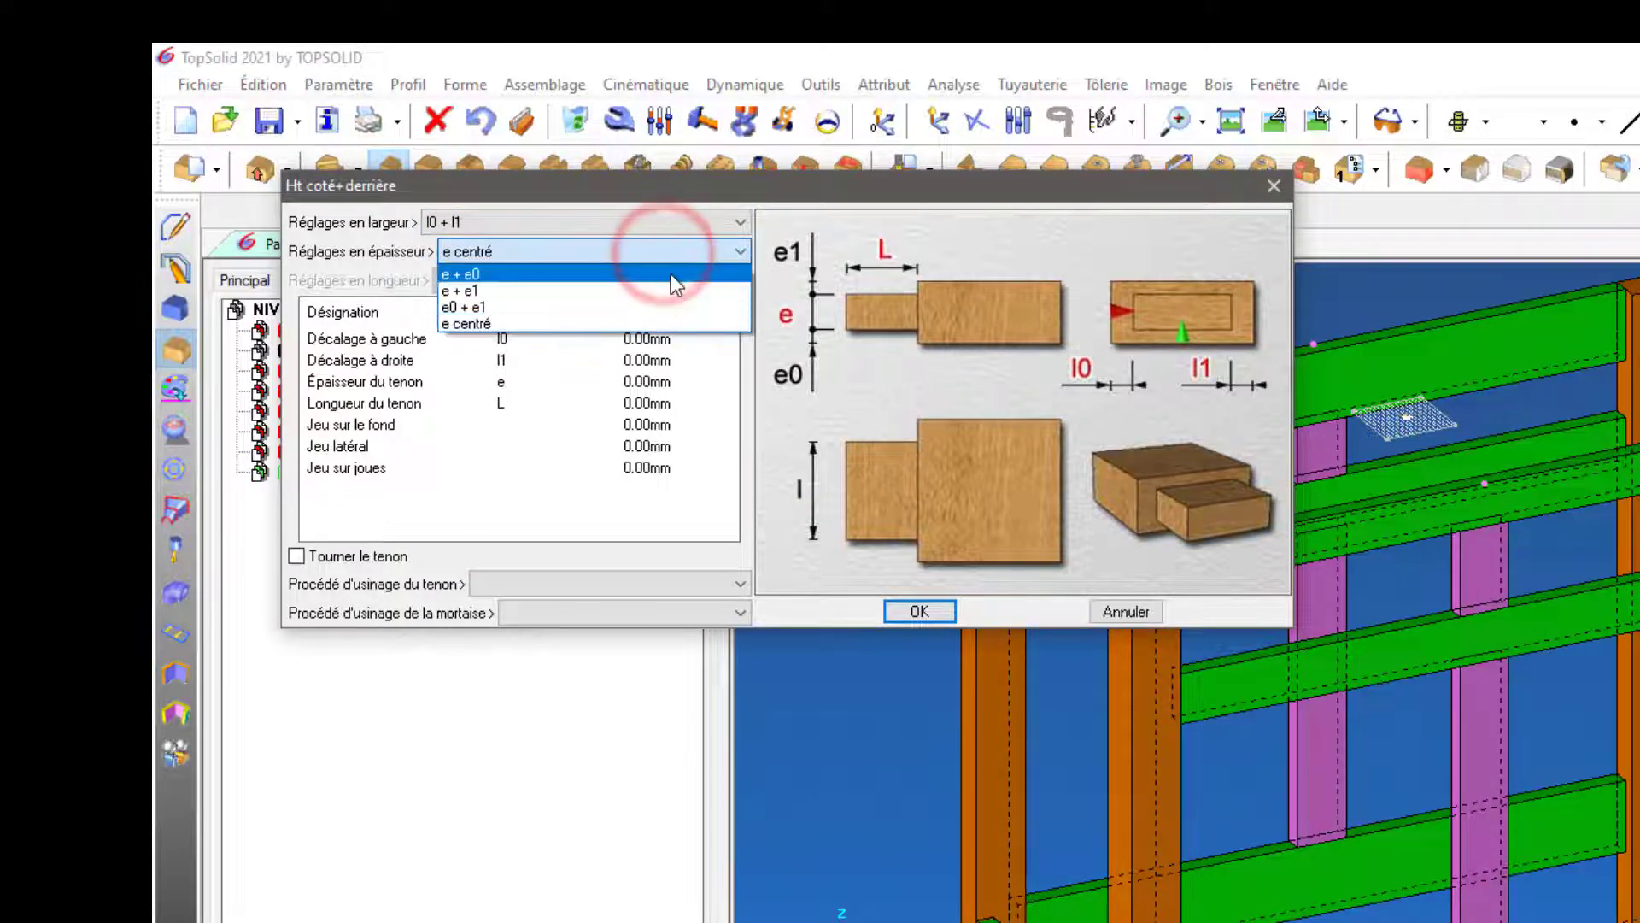
click(672, 275)
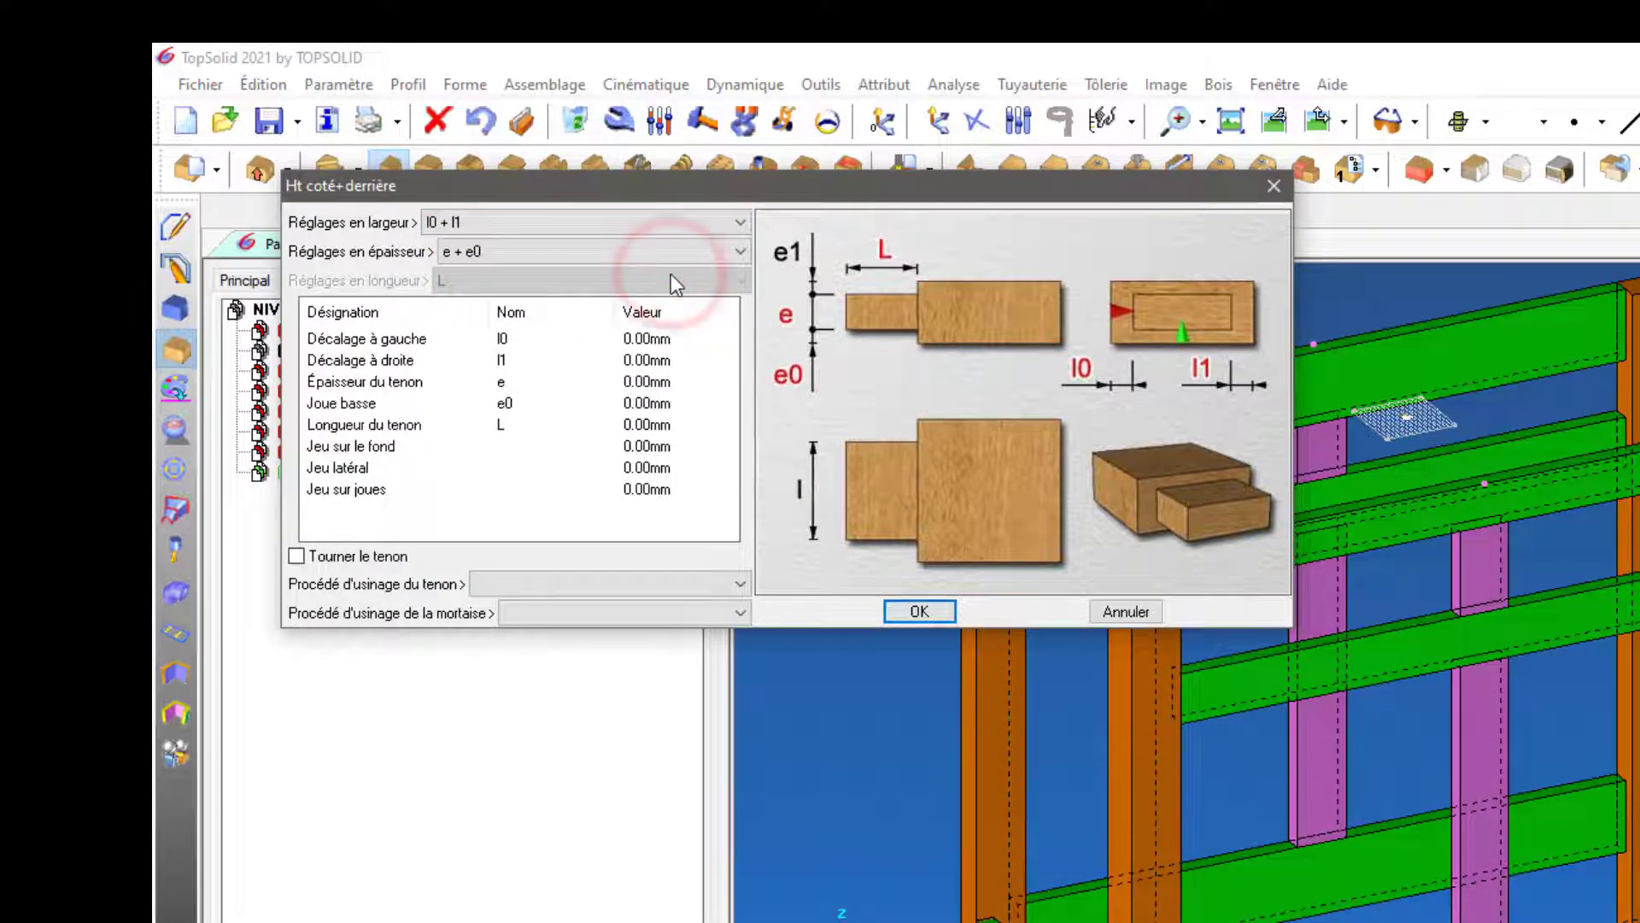
Set the tenon model's left offset l0 to 12 mm
double_click(639, 338)
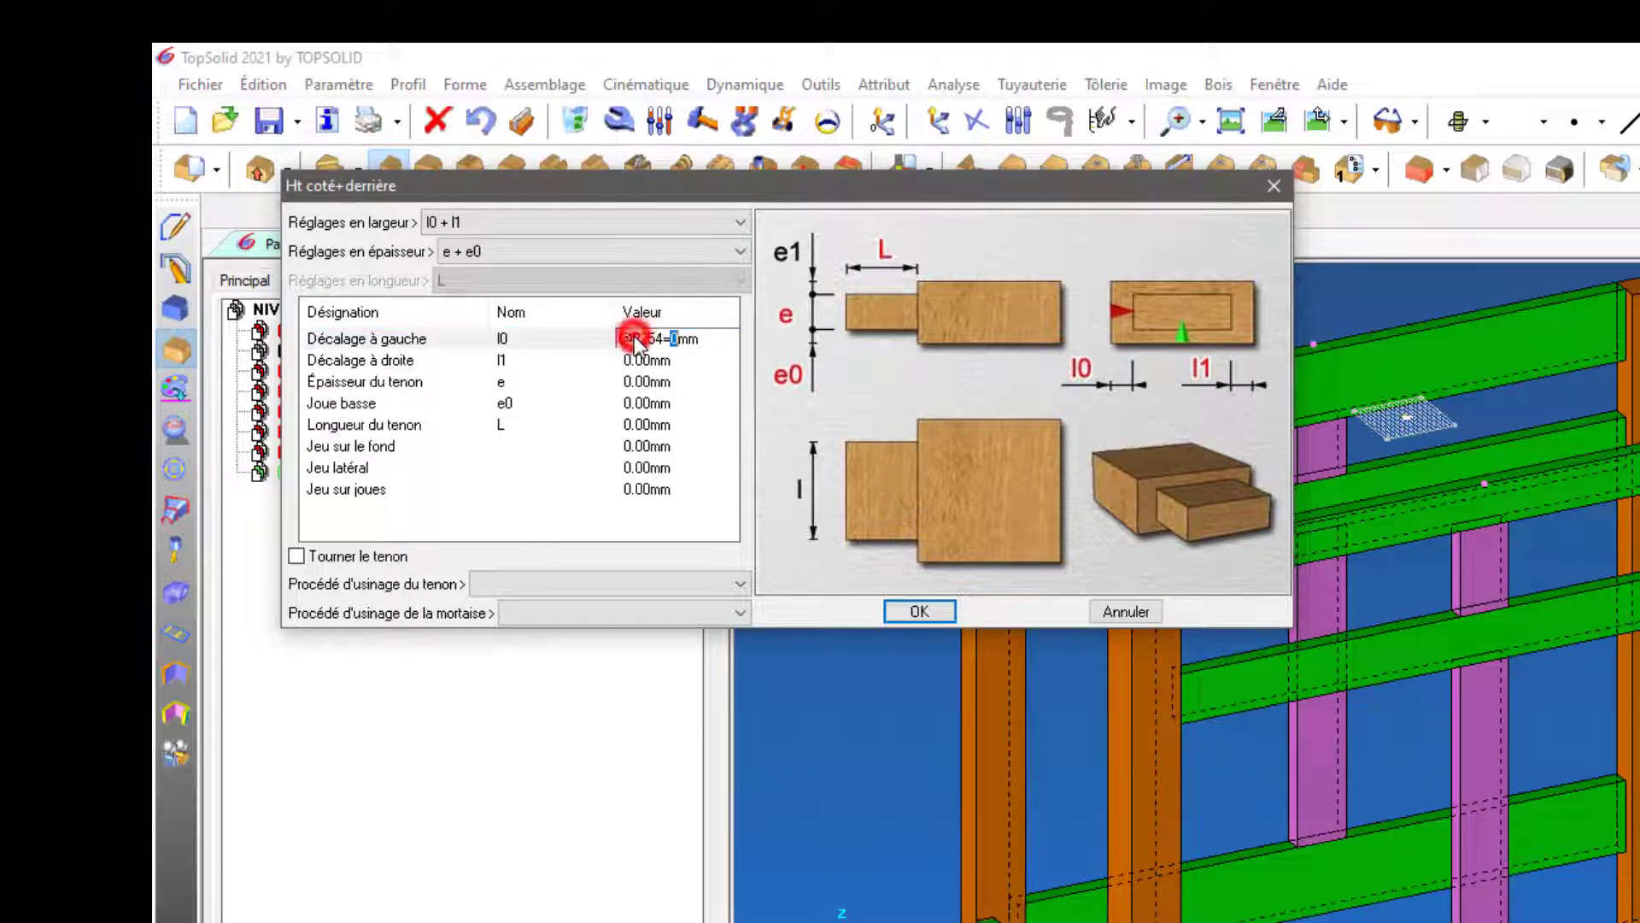
click(699, 202)
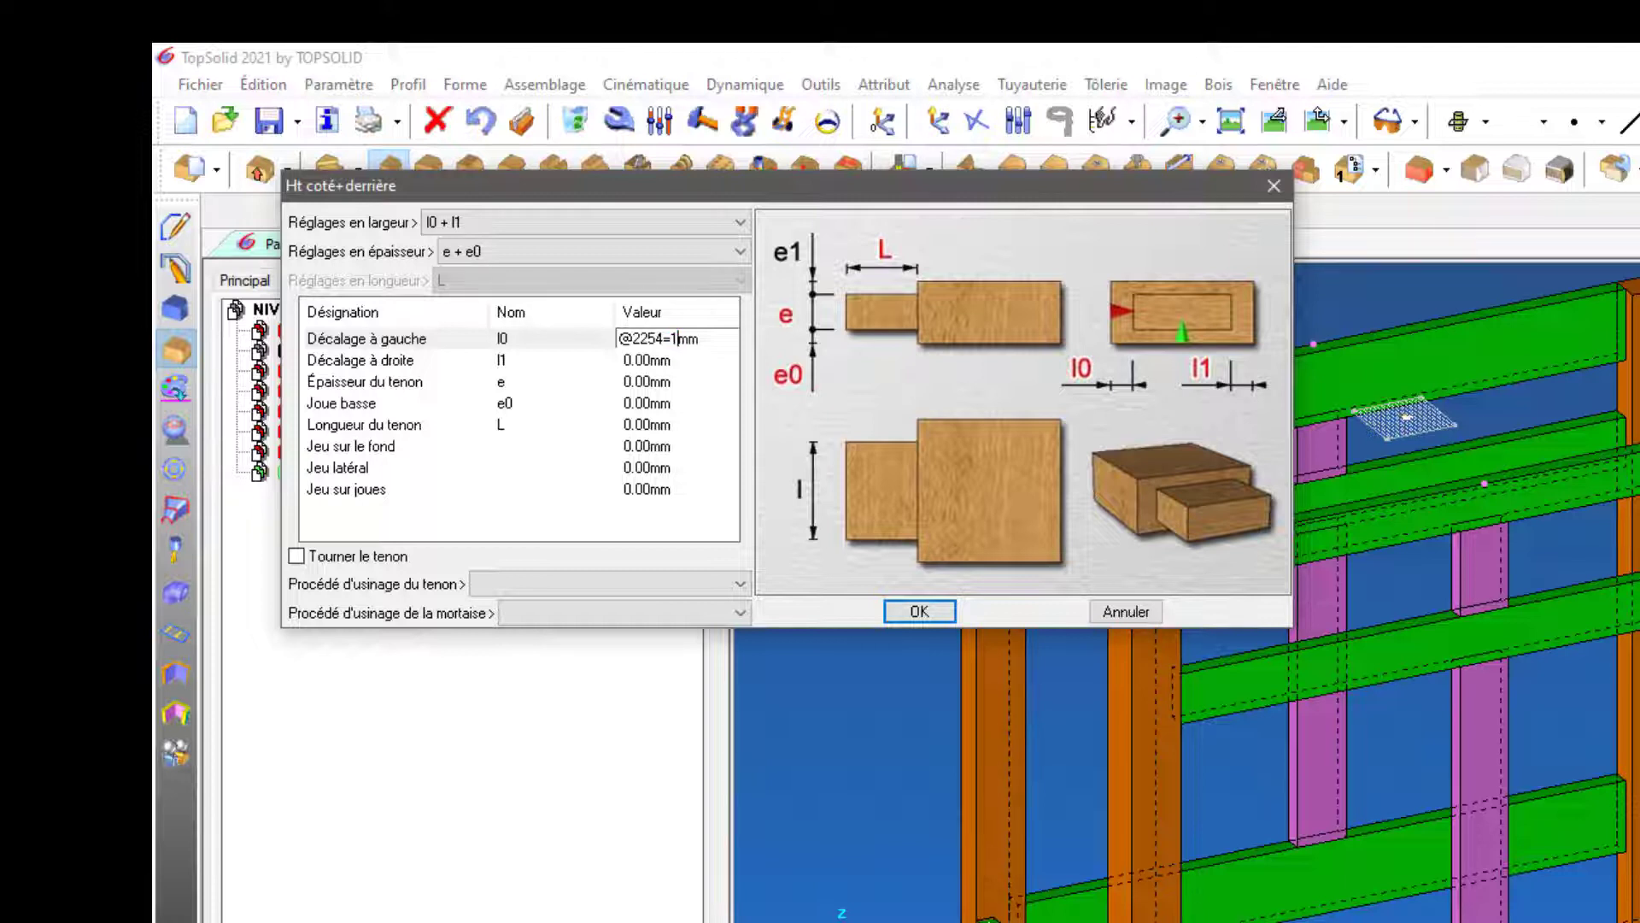
text(2)
key(Return)
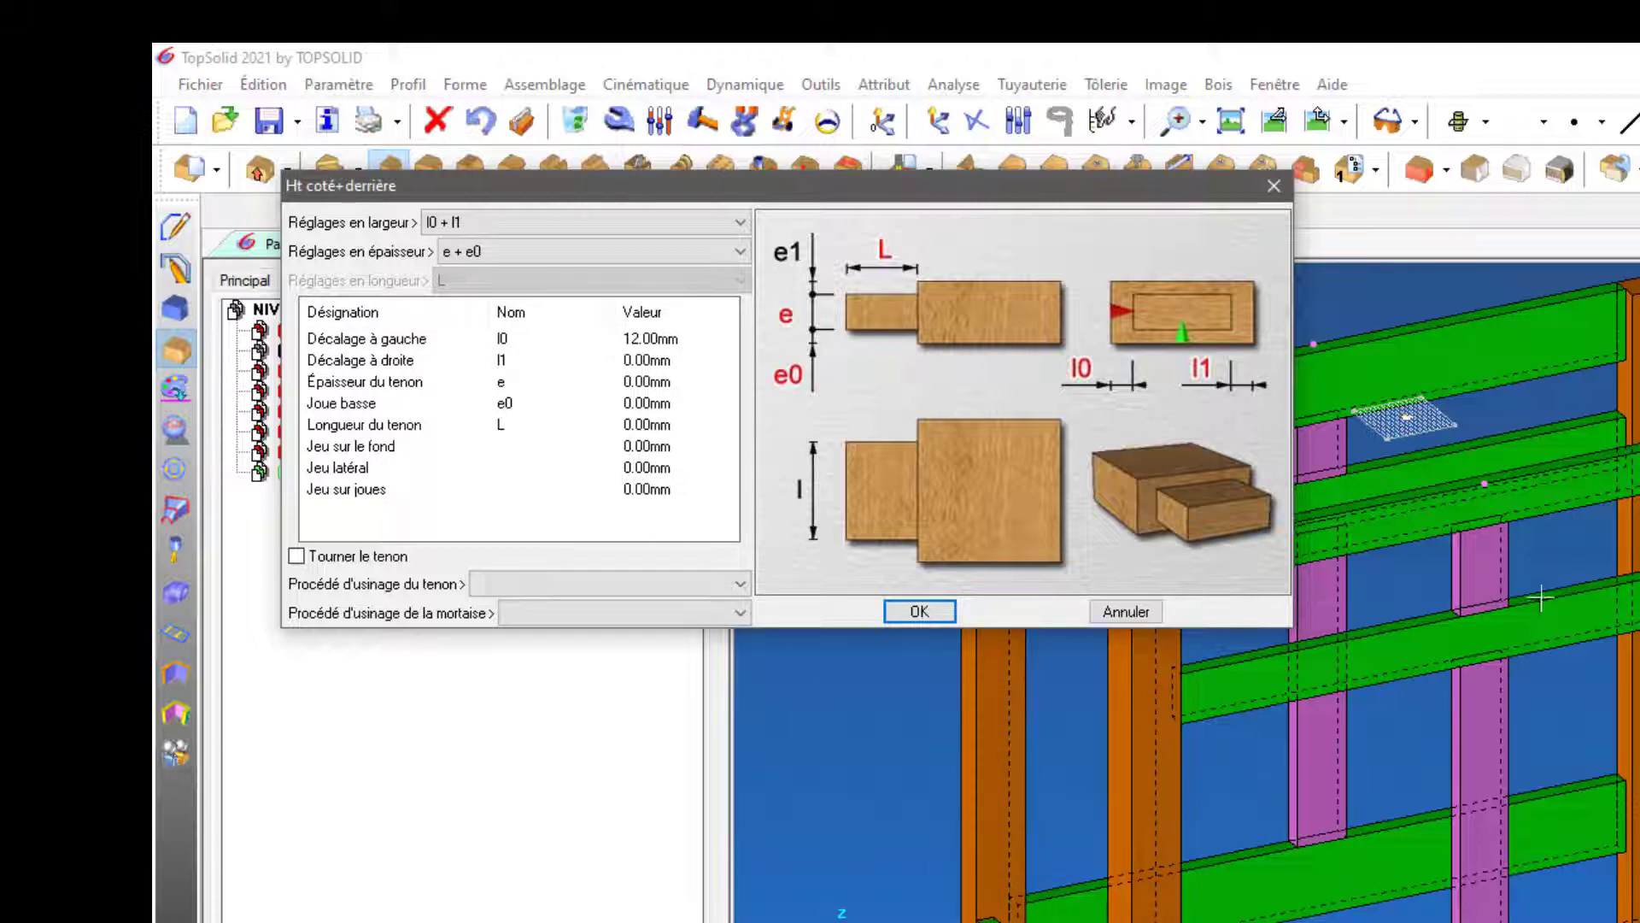
scroll(1542, 598, down, 3)
scroll(1316, 494, up, 3)
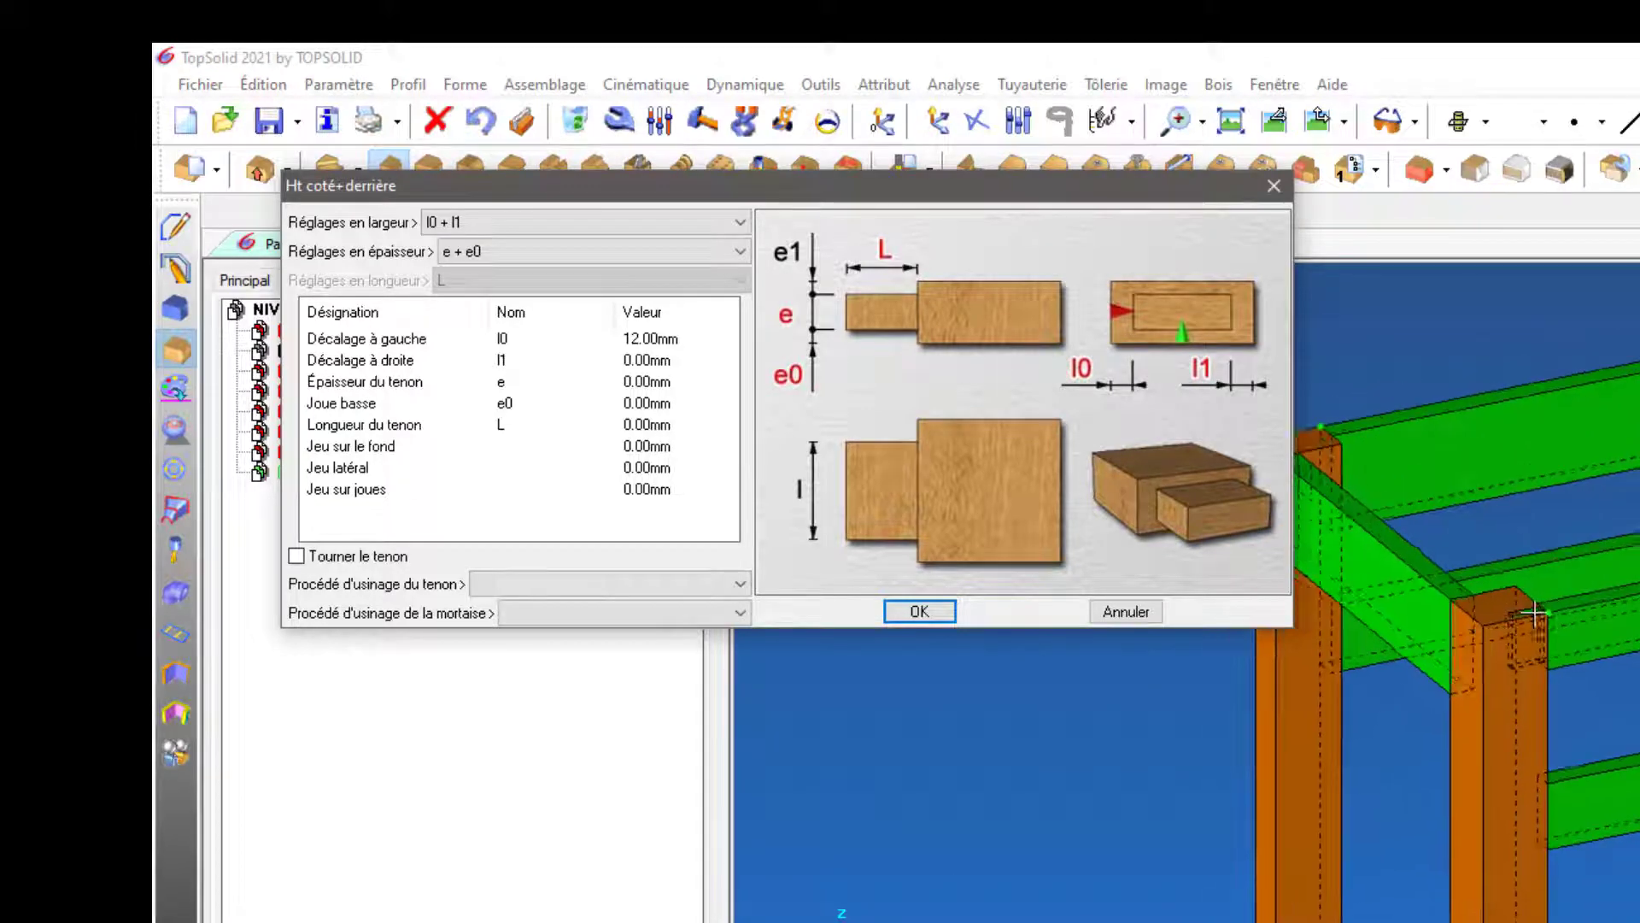
Set the tenon thickness e to 8 mm and the lower cheek e0 to 8 mm
click(648, 363)
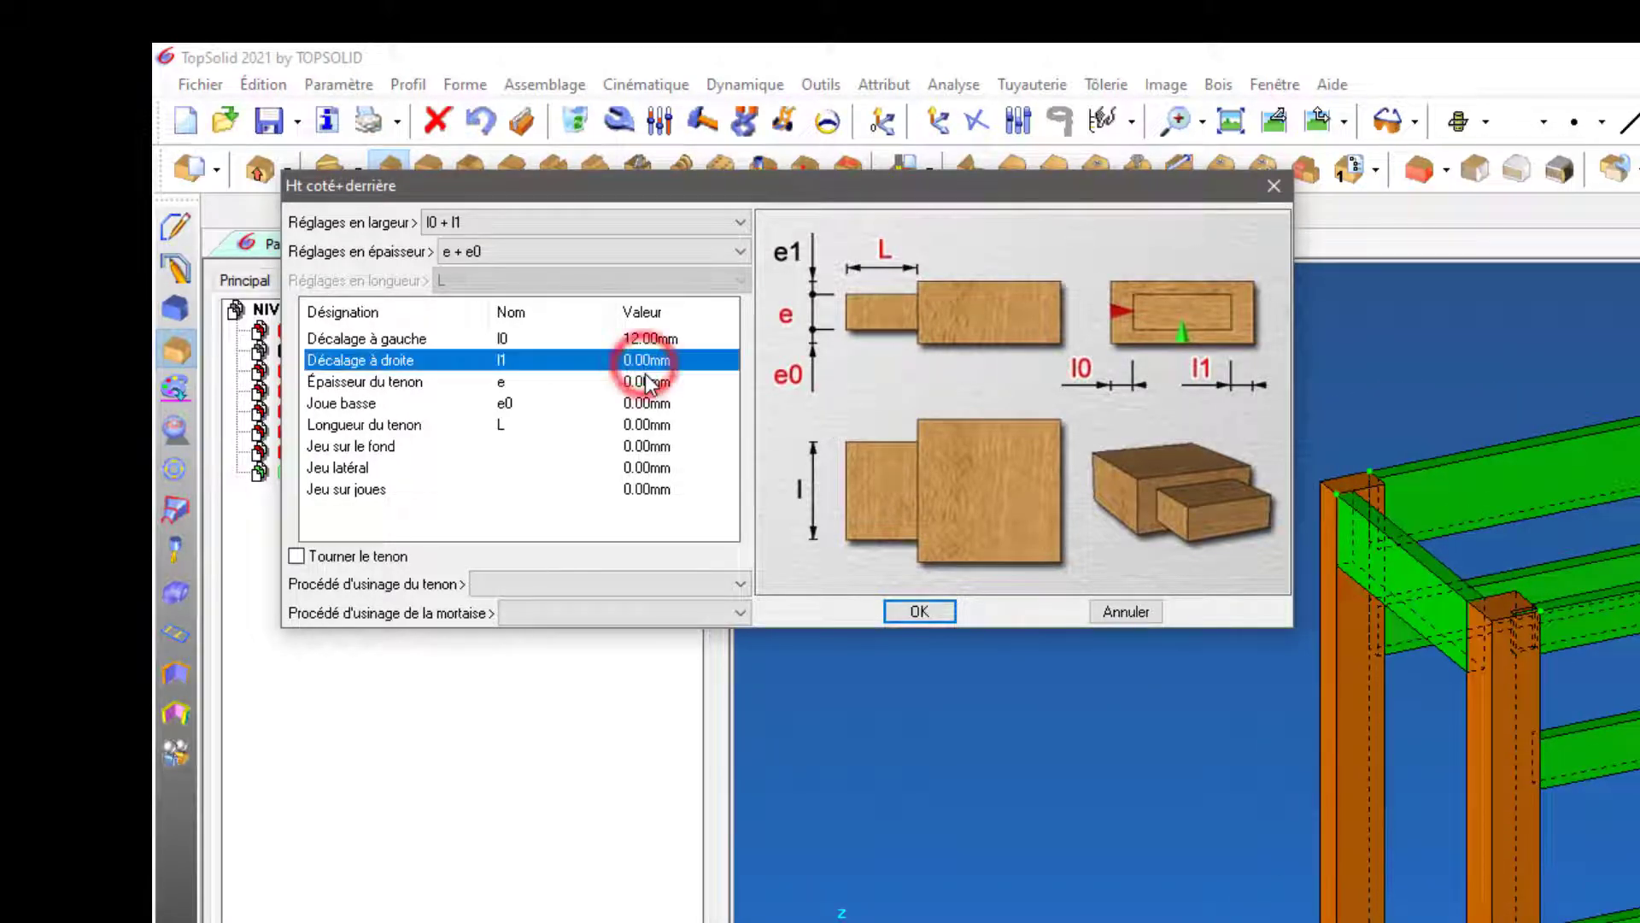
click(651, 379)
click(650, 383)
text(8)
key(Return)
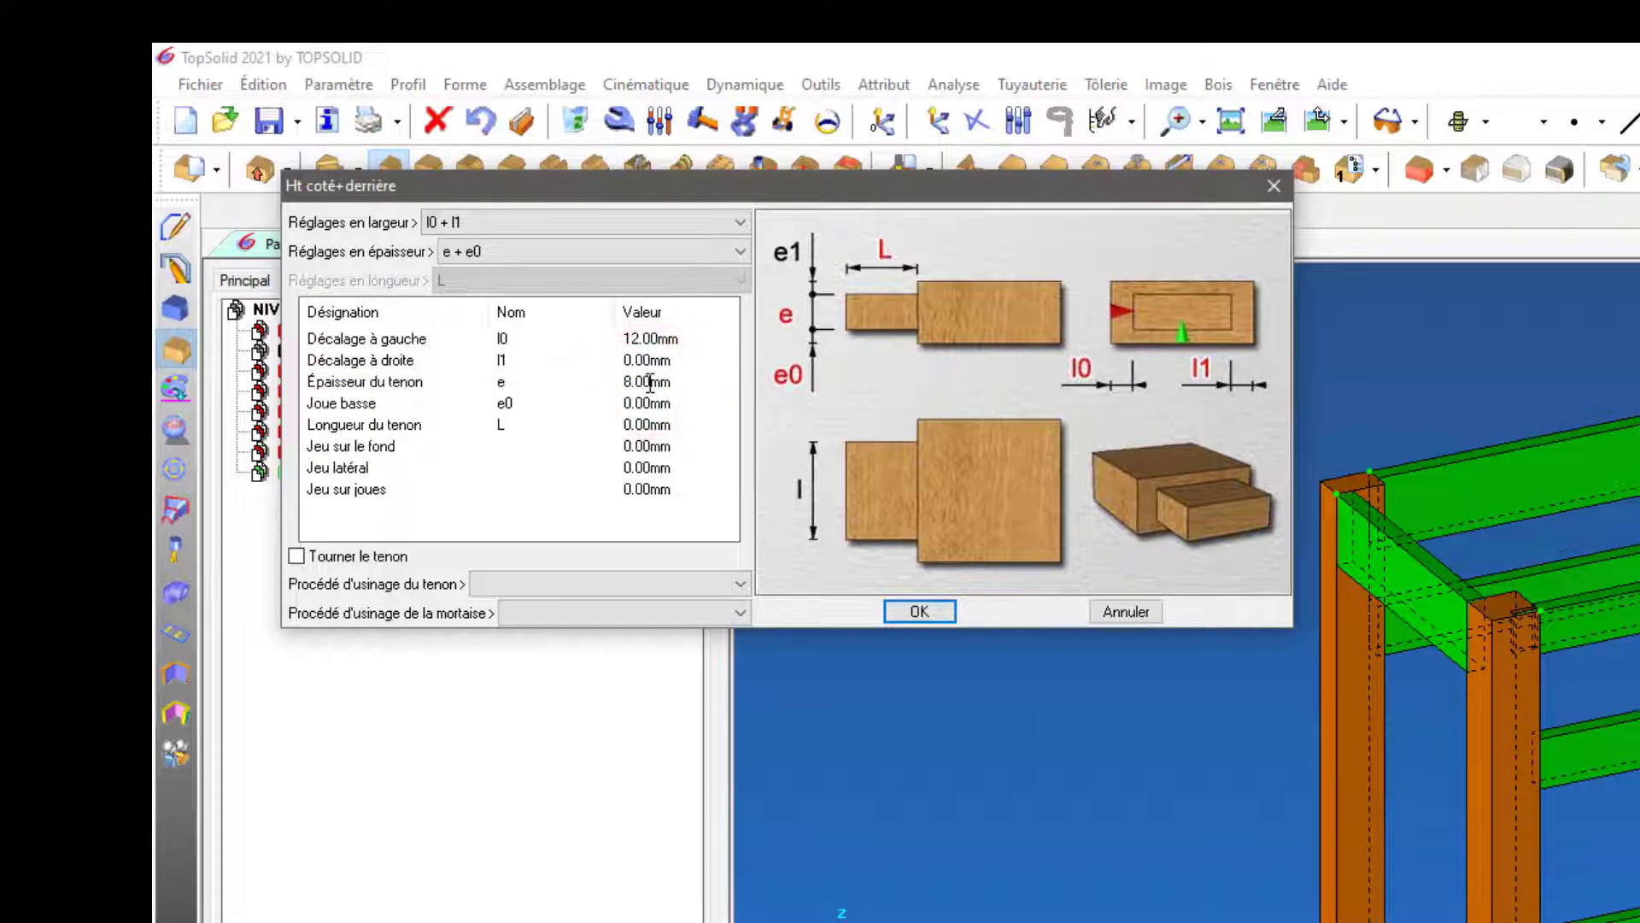
click(647, 404)
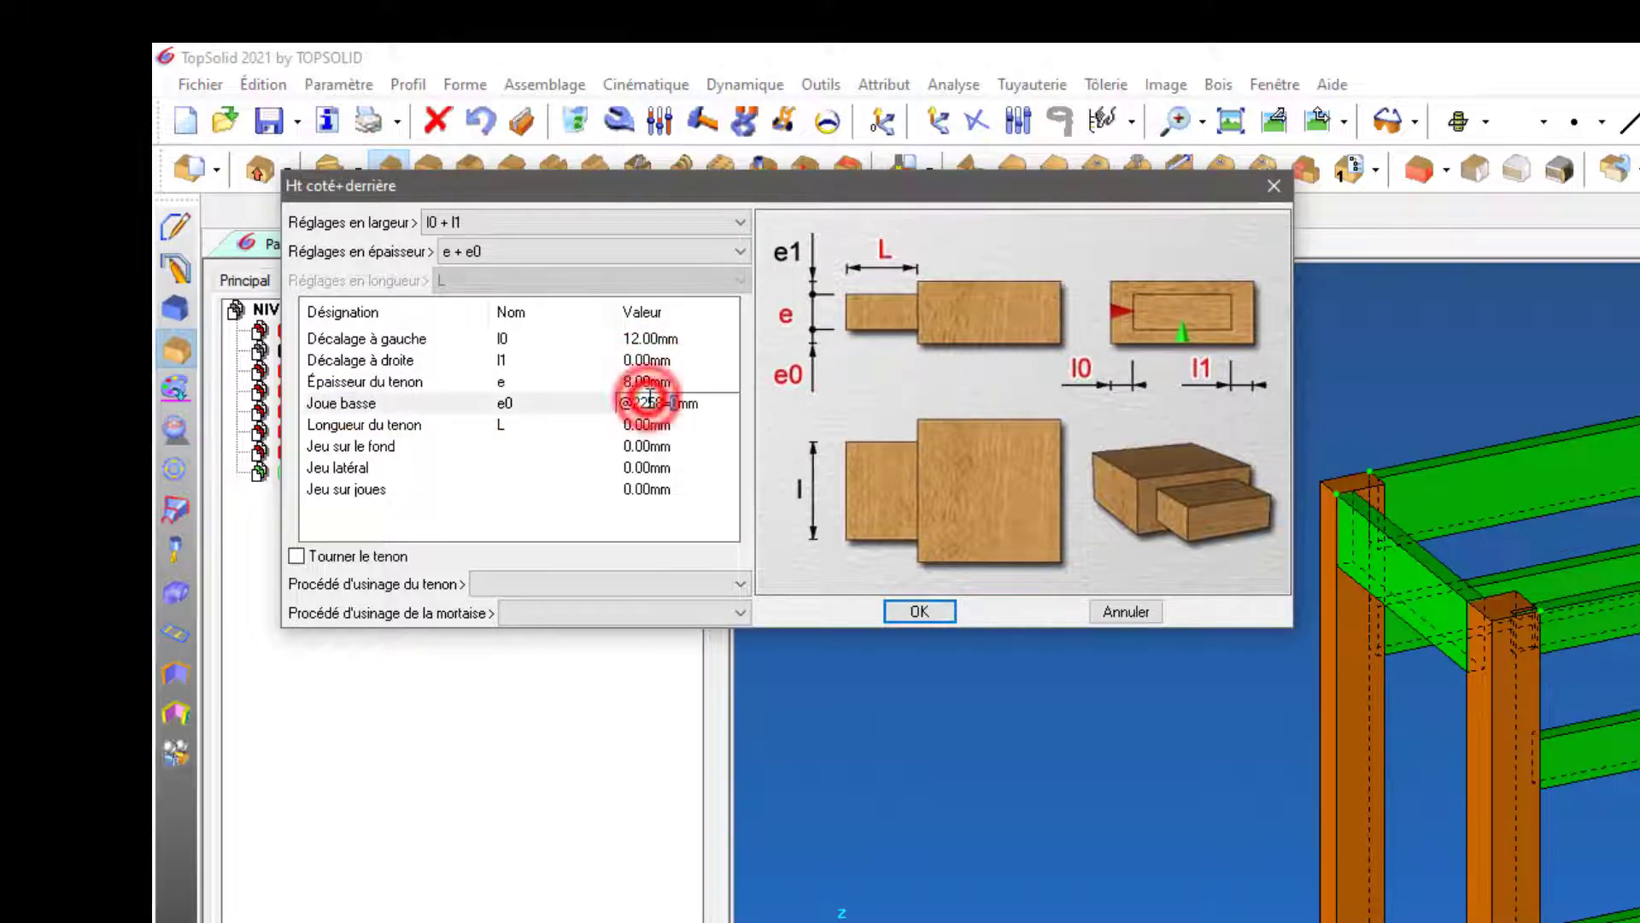
click(649, 401)
text(8)
key(Return)
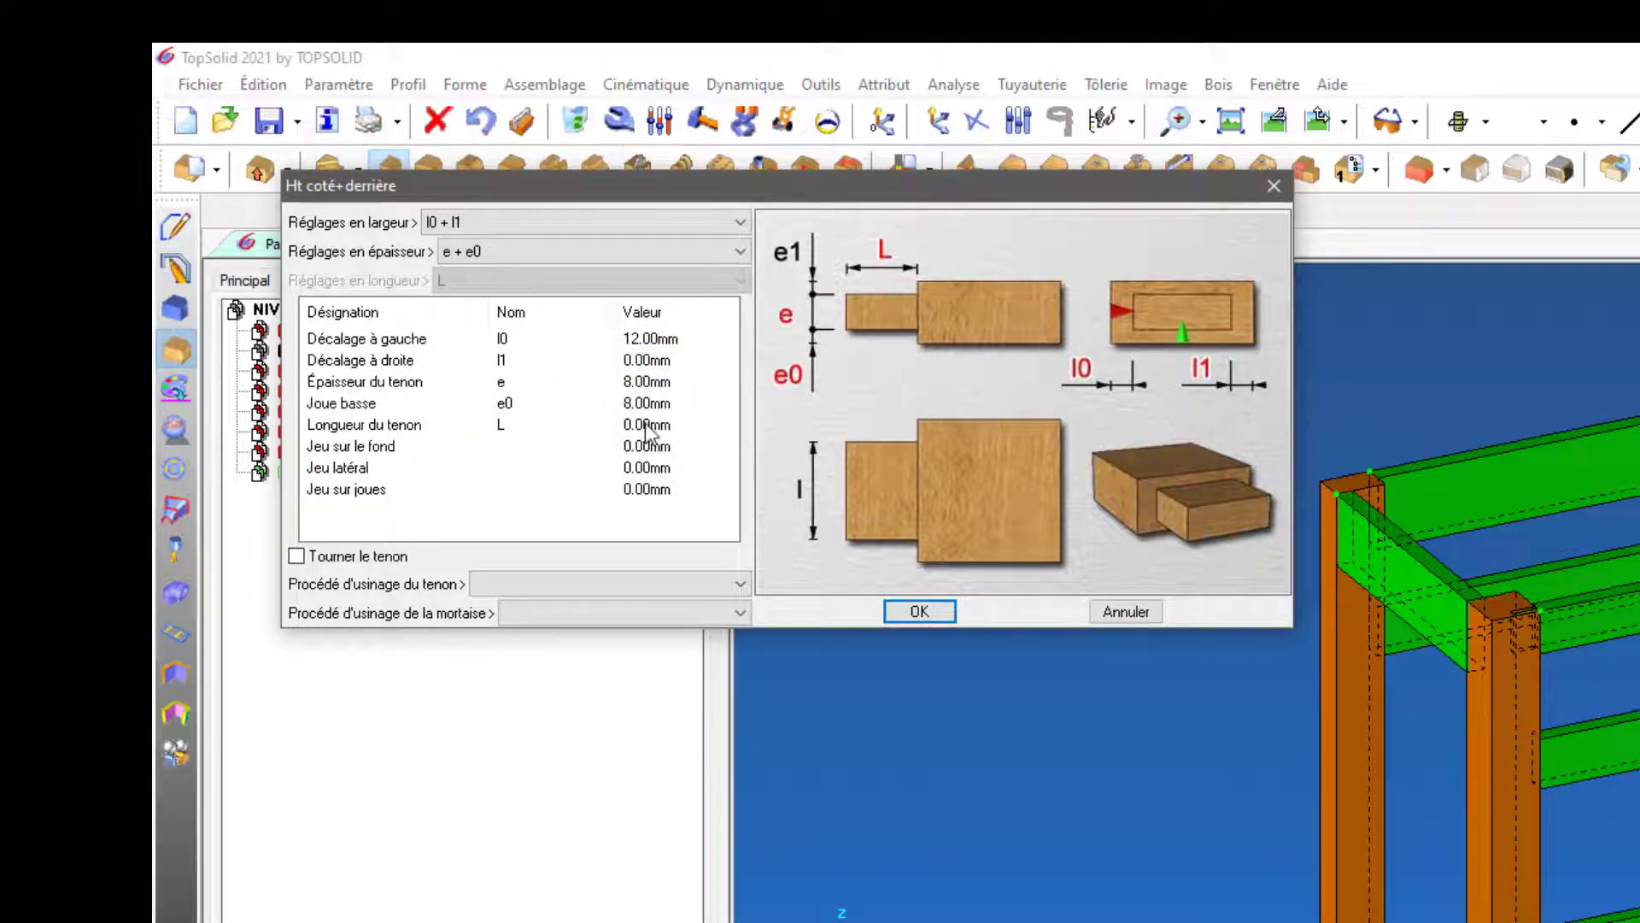
Set the tenon length L to 35 mm
click(647, 425)
click(648, 424)
text(35)
key(Return)
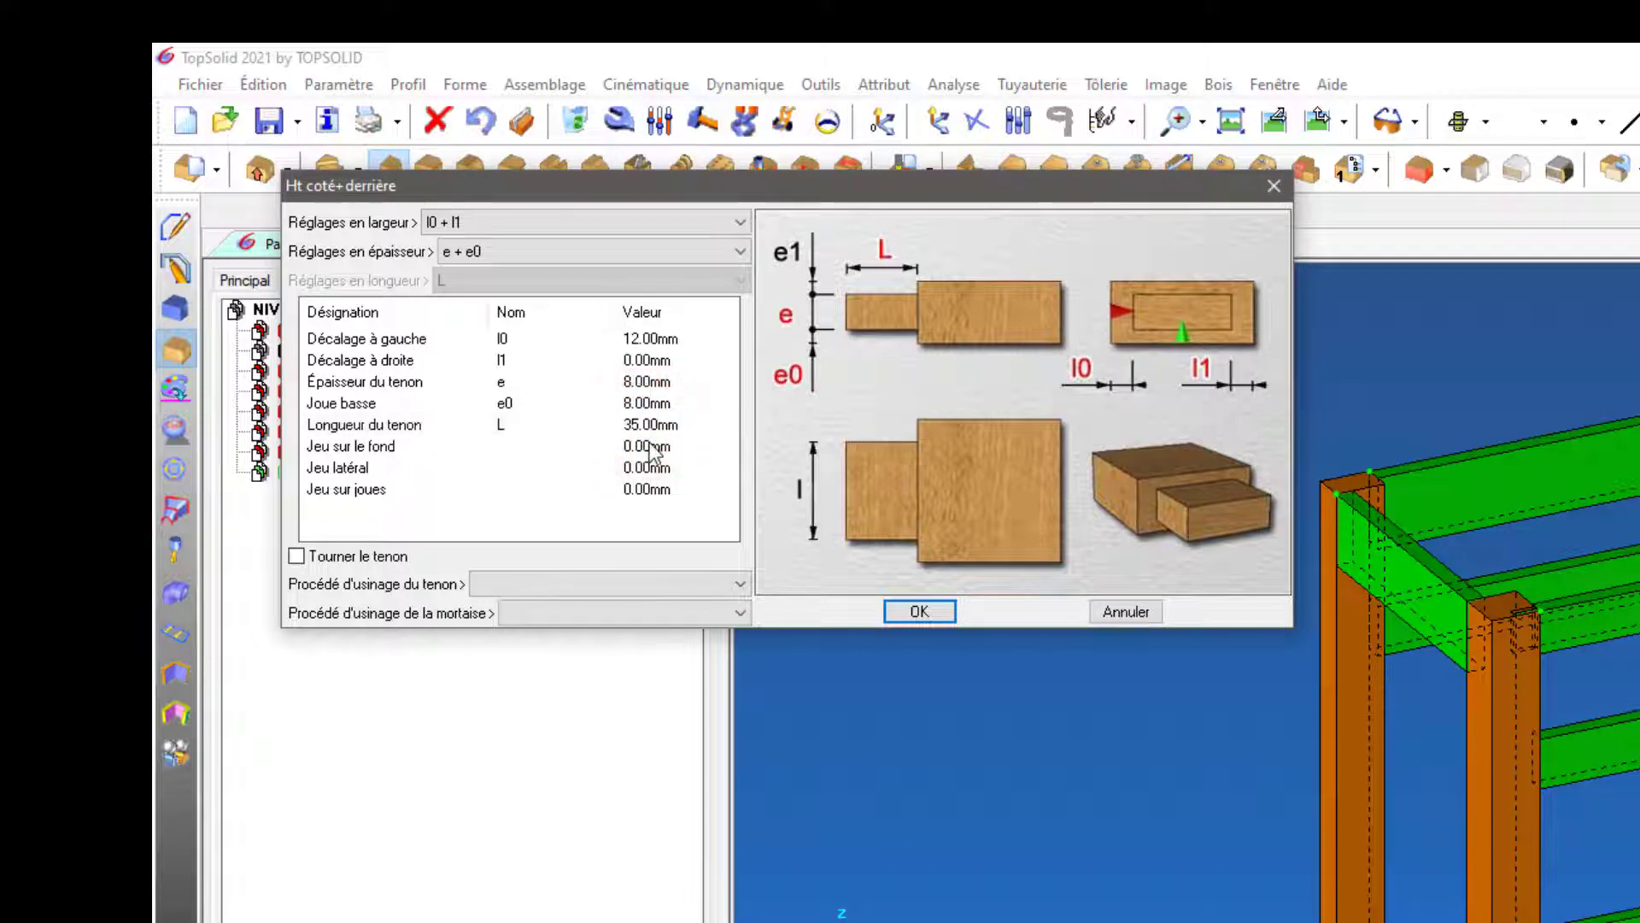
Set the bottom clearance to 4 mm and validate the Ht coté+derrière model, closing the creation notice
click(642, 446)
click(641, 446)
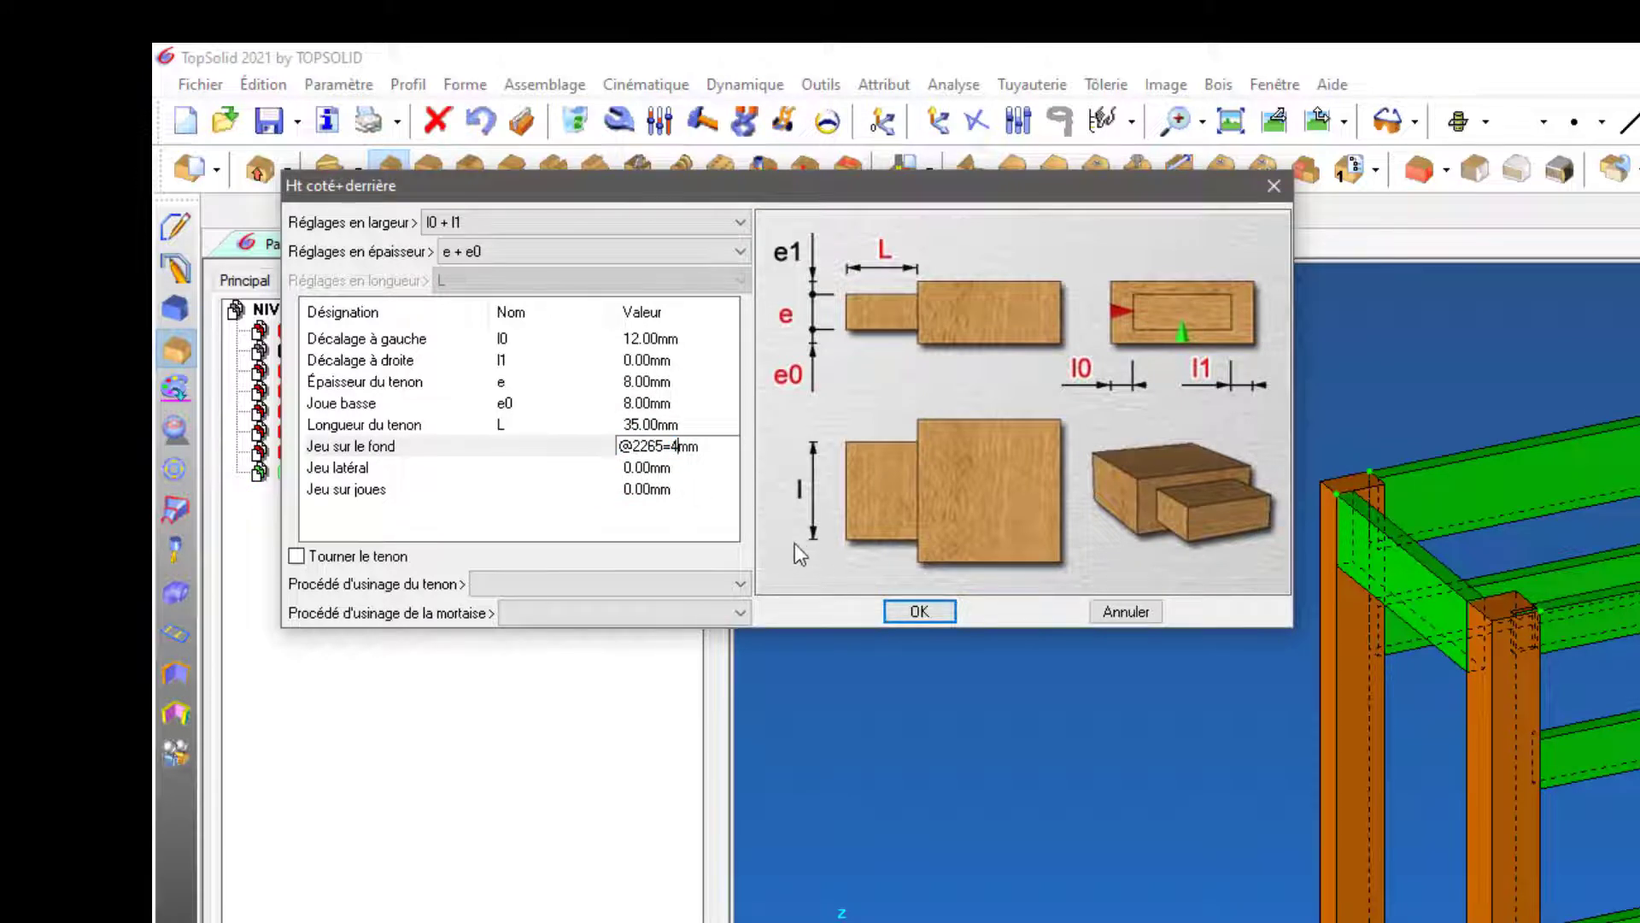
key(Return)
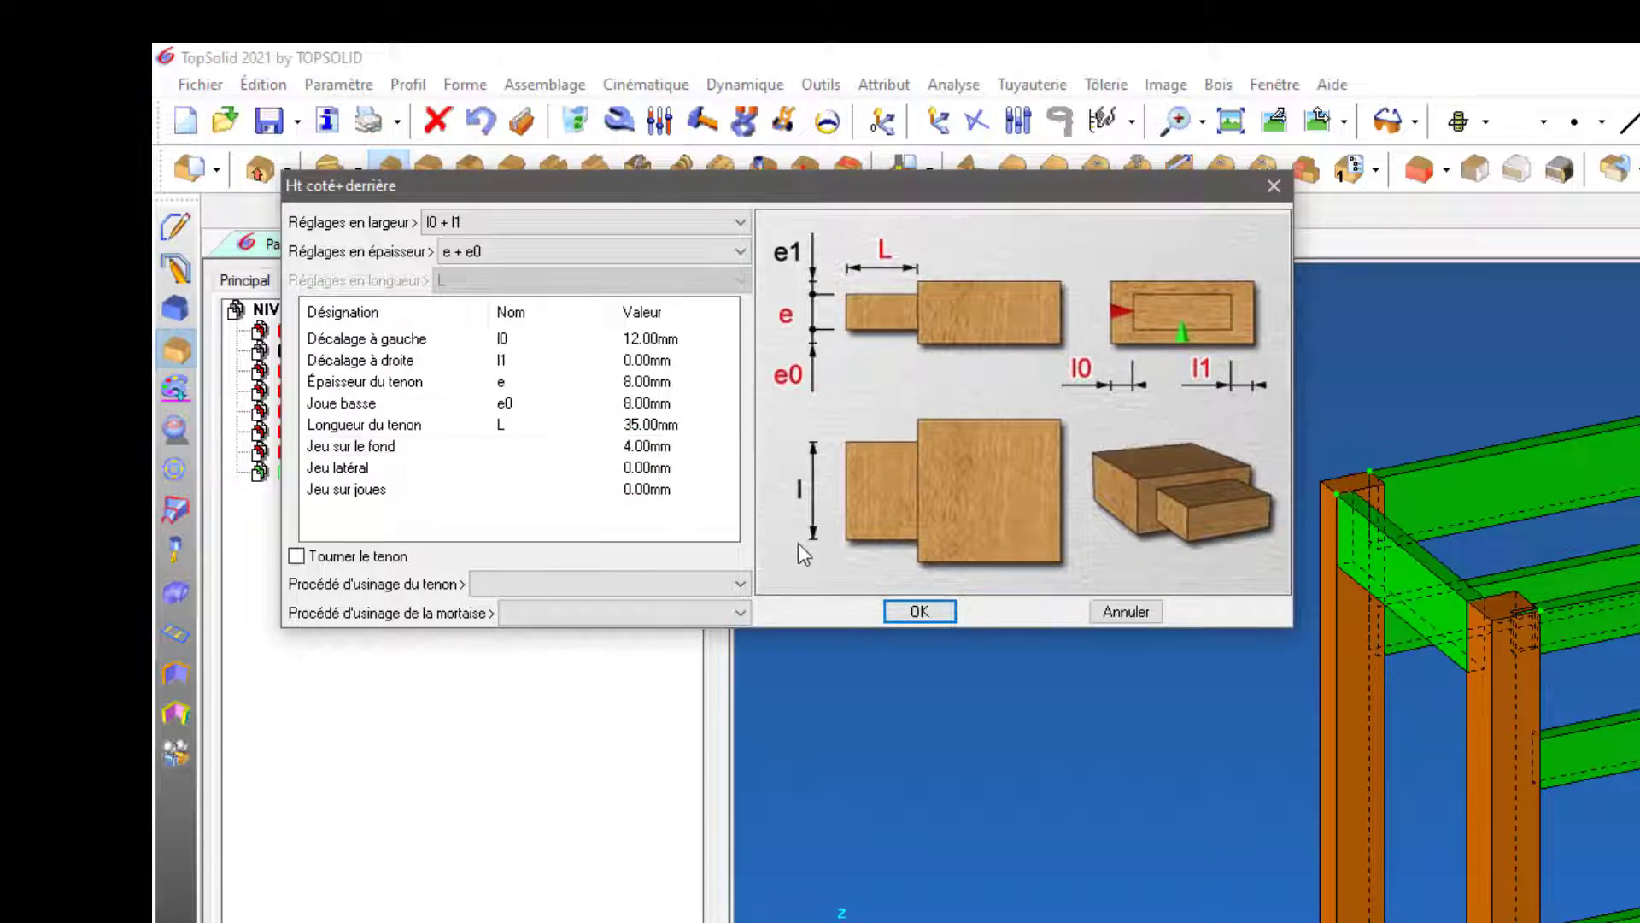
click(911, 611)
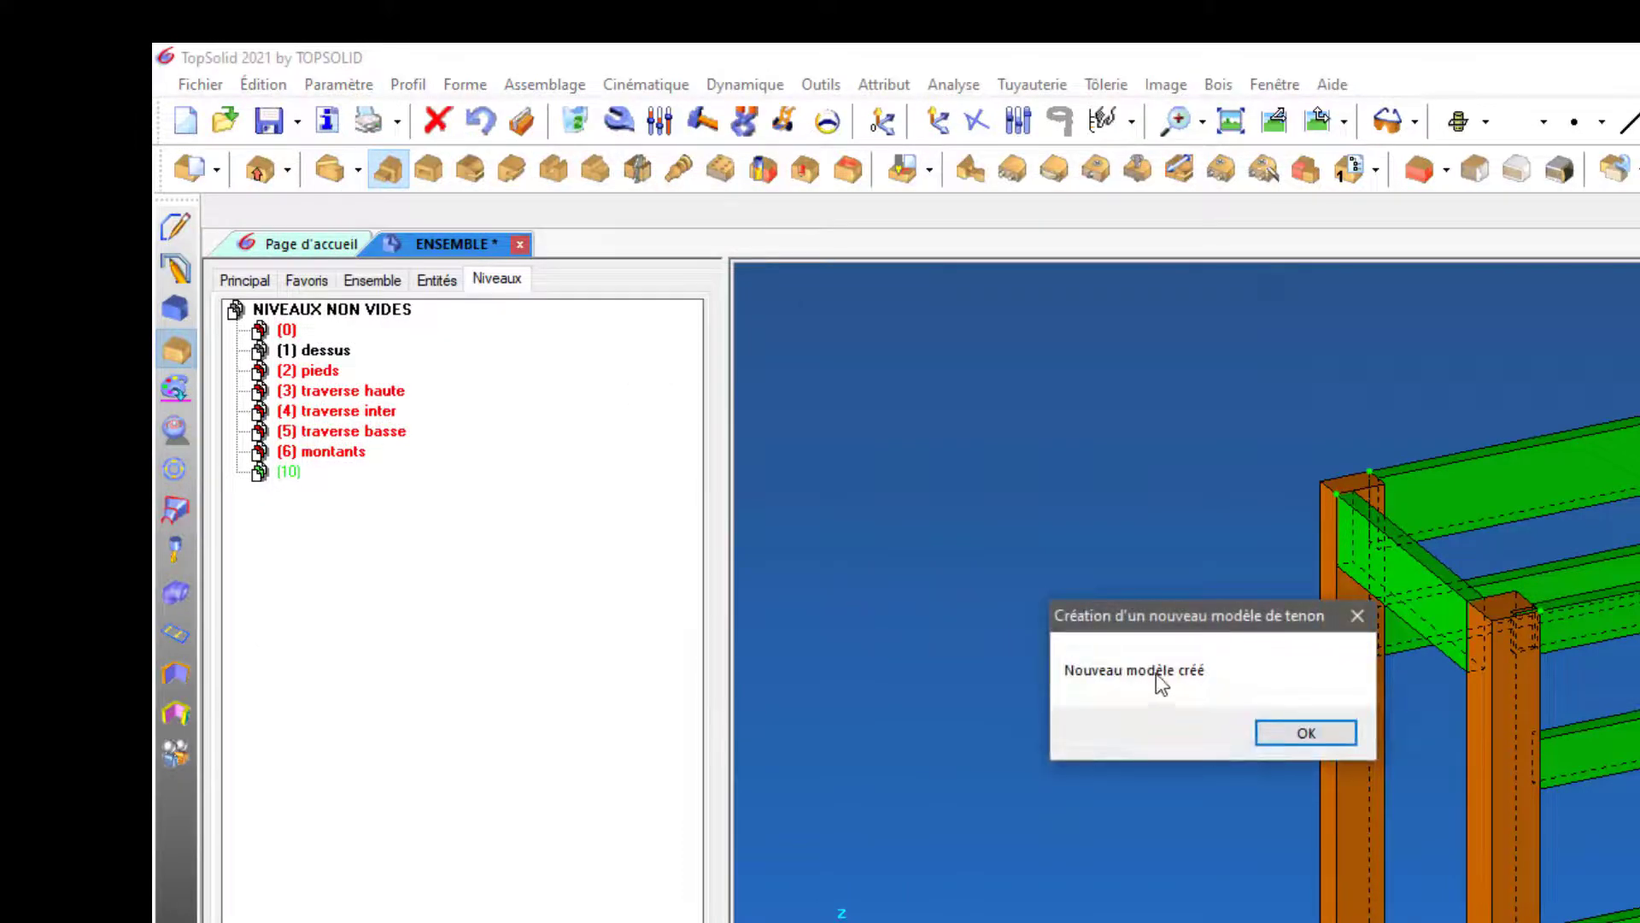
click(1295, 748)
Apply a Ht coté+derrière tenon joining the upper left side rail to the rear left leg, using the rail's underside as left side and outer face as bottom
scroll(1325, 726, up, 3)
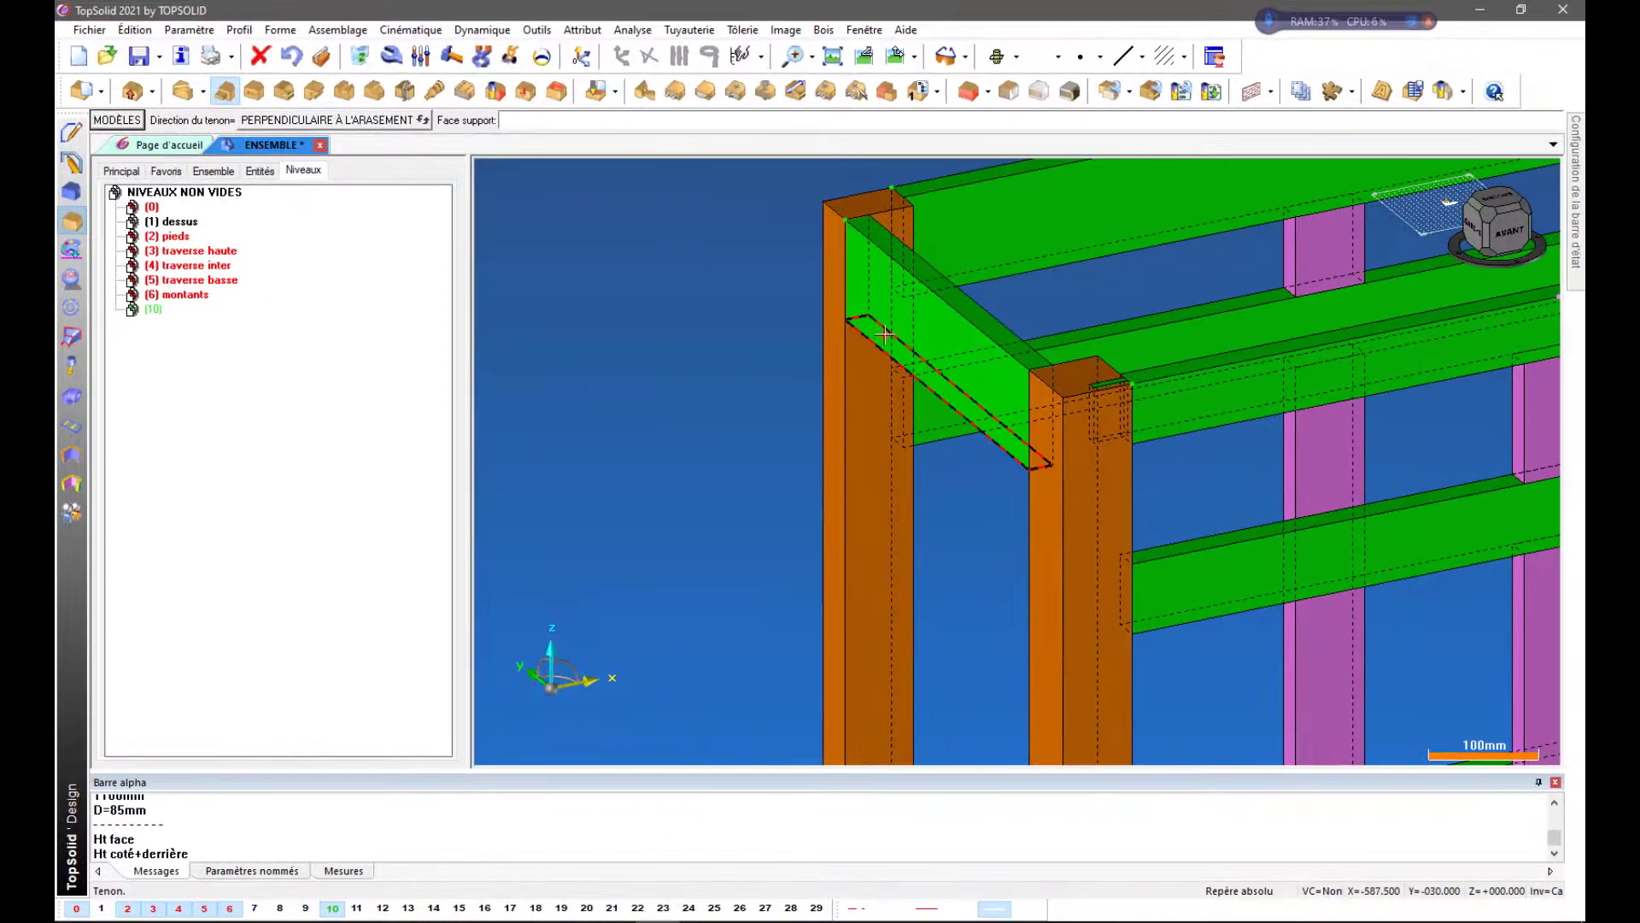
click(885, 334)
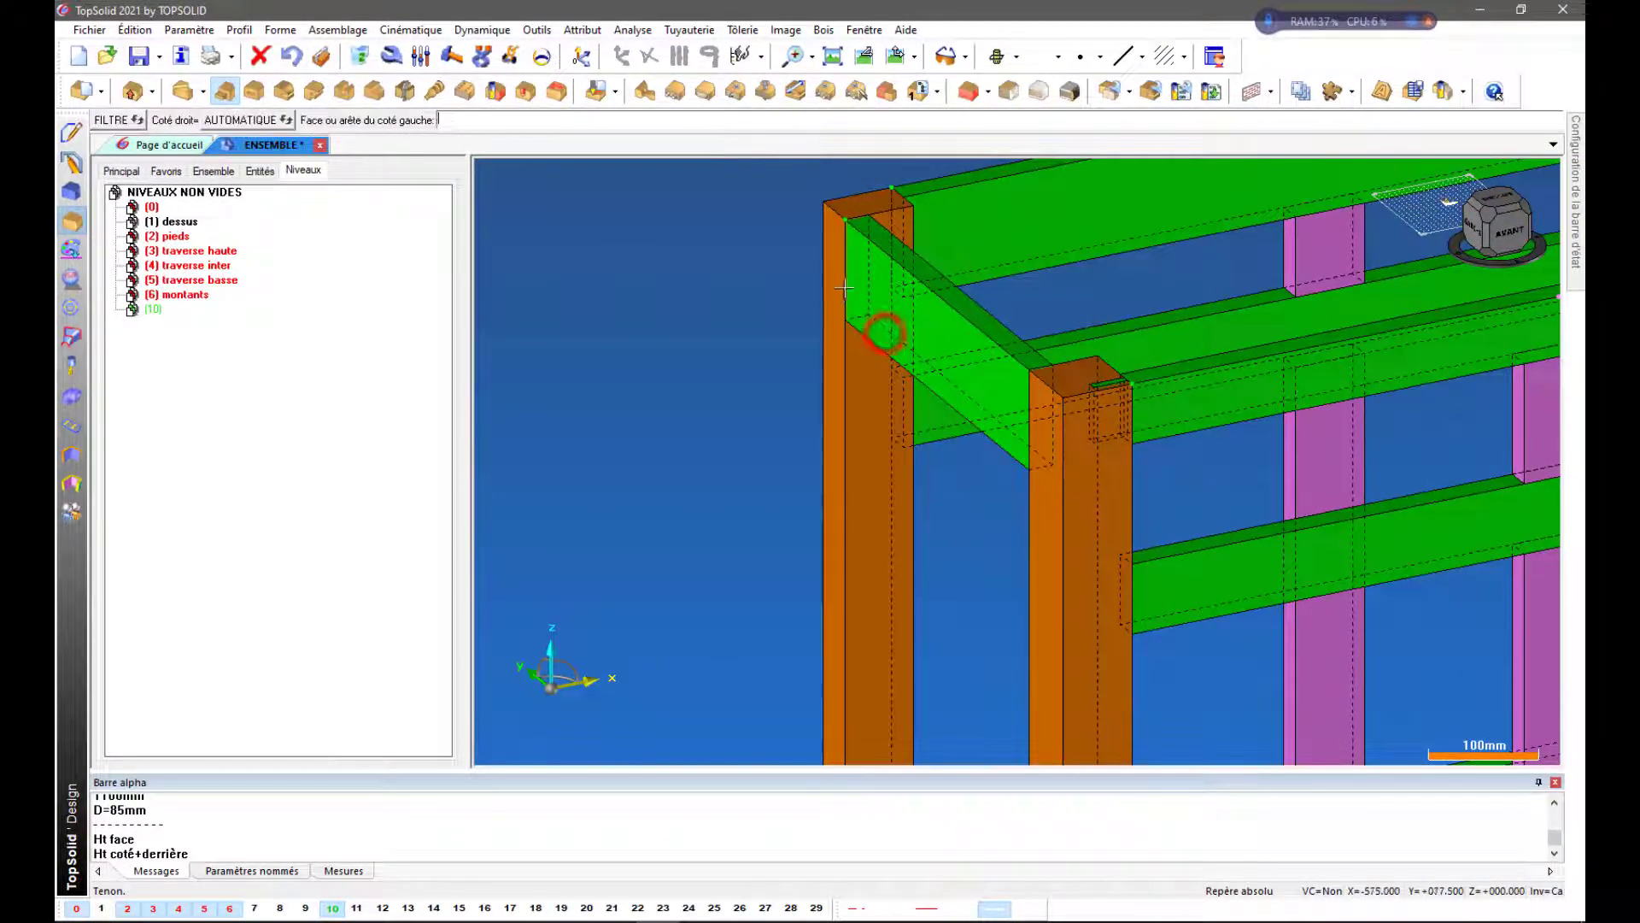
click(293, 56)
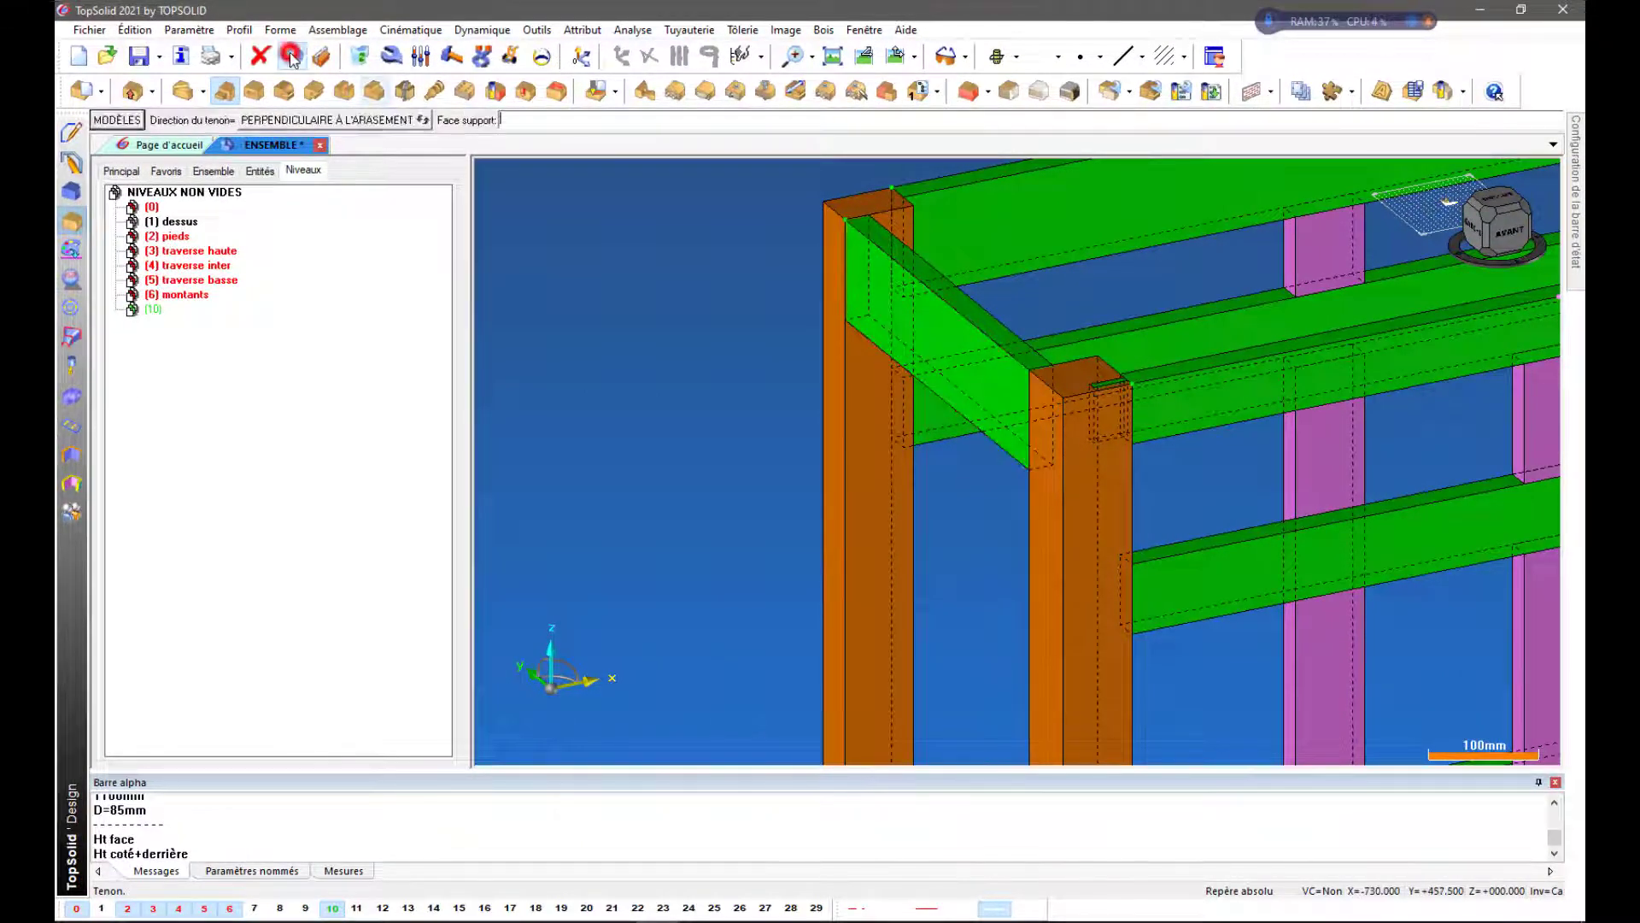
click(857, 276)
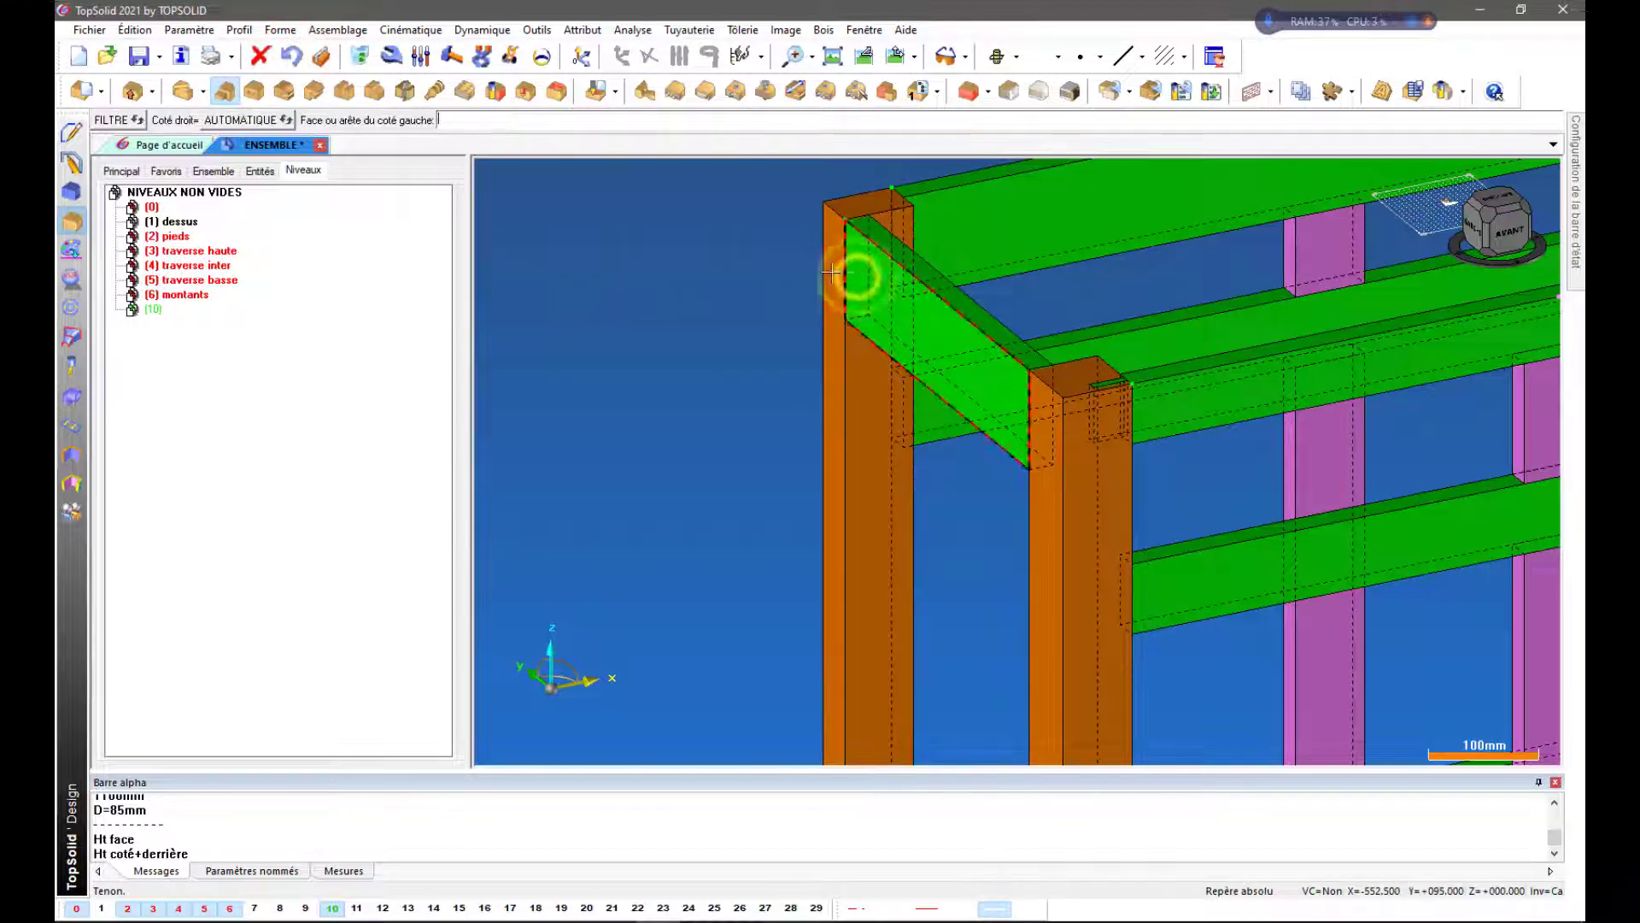
click(870, 334)
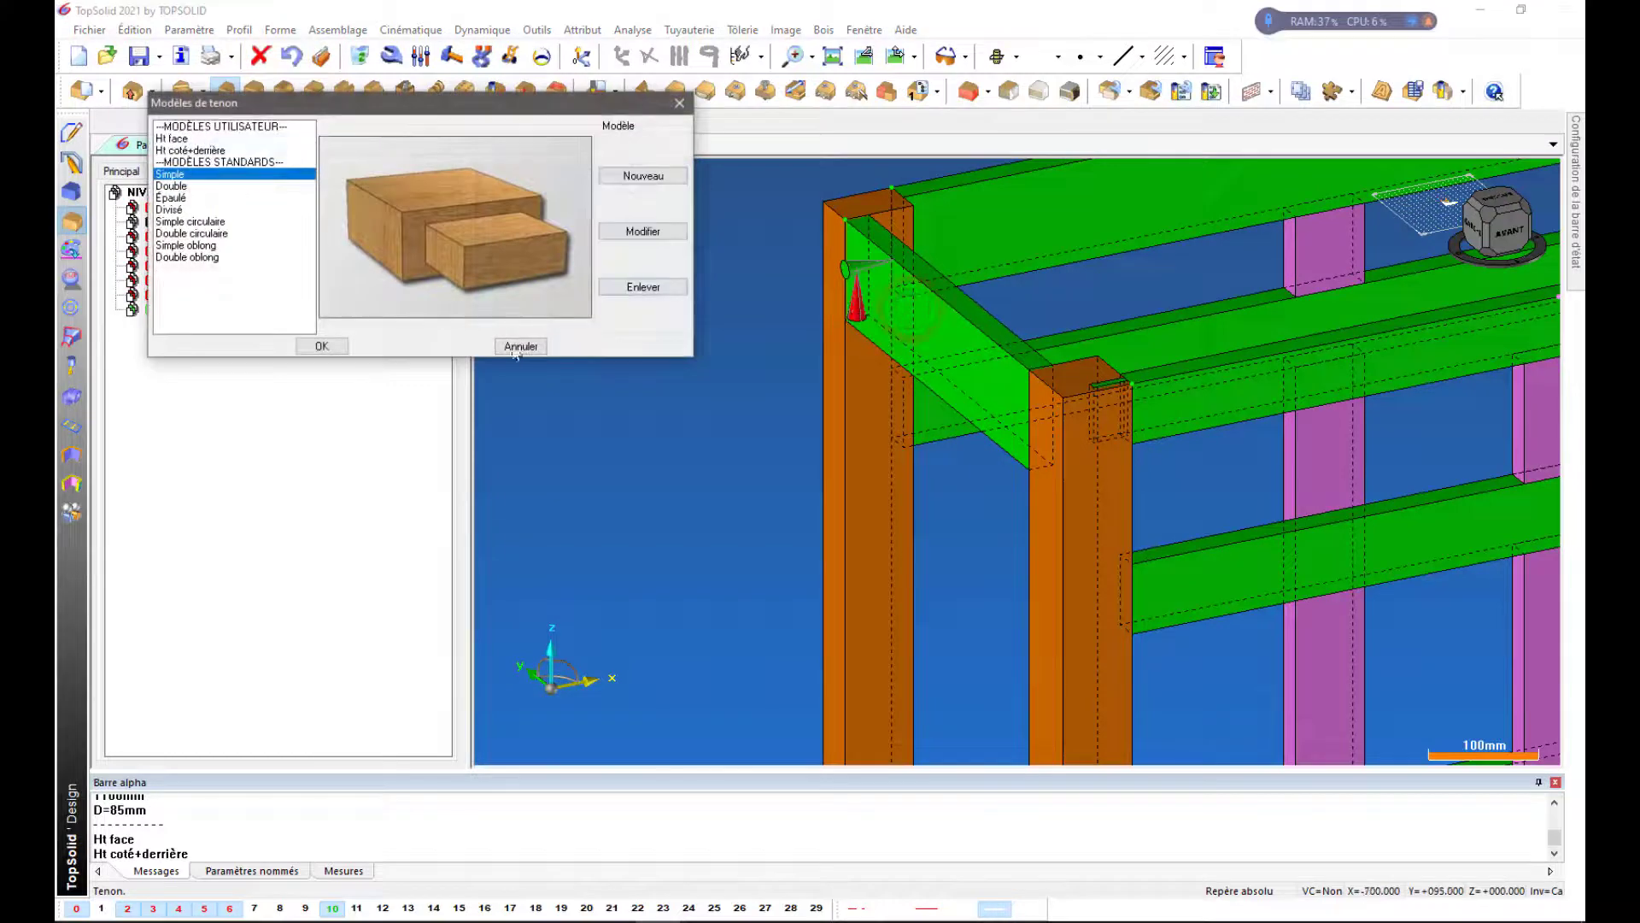
click(205, 151)
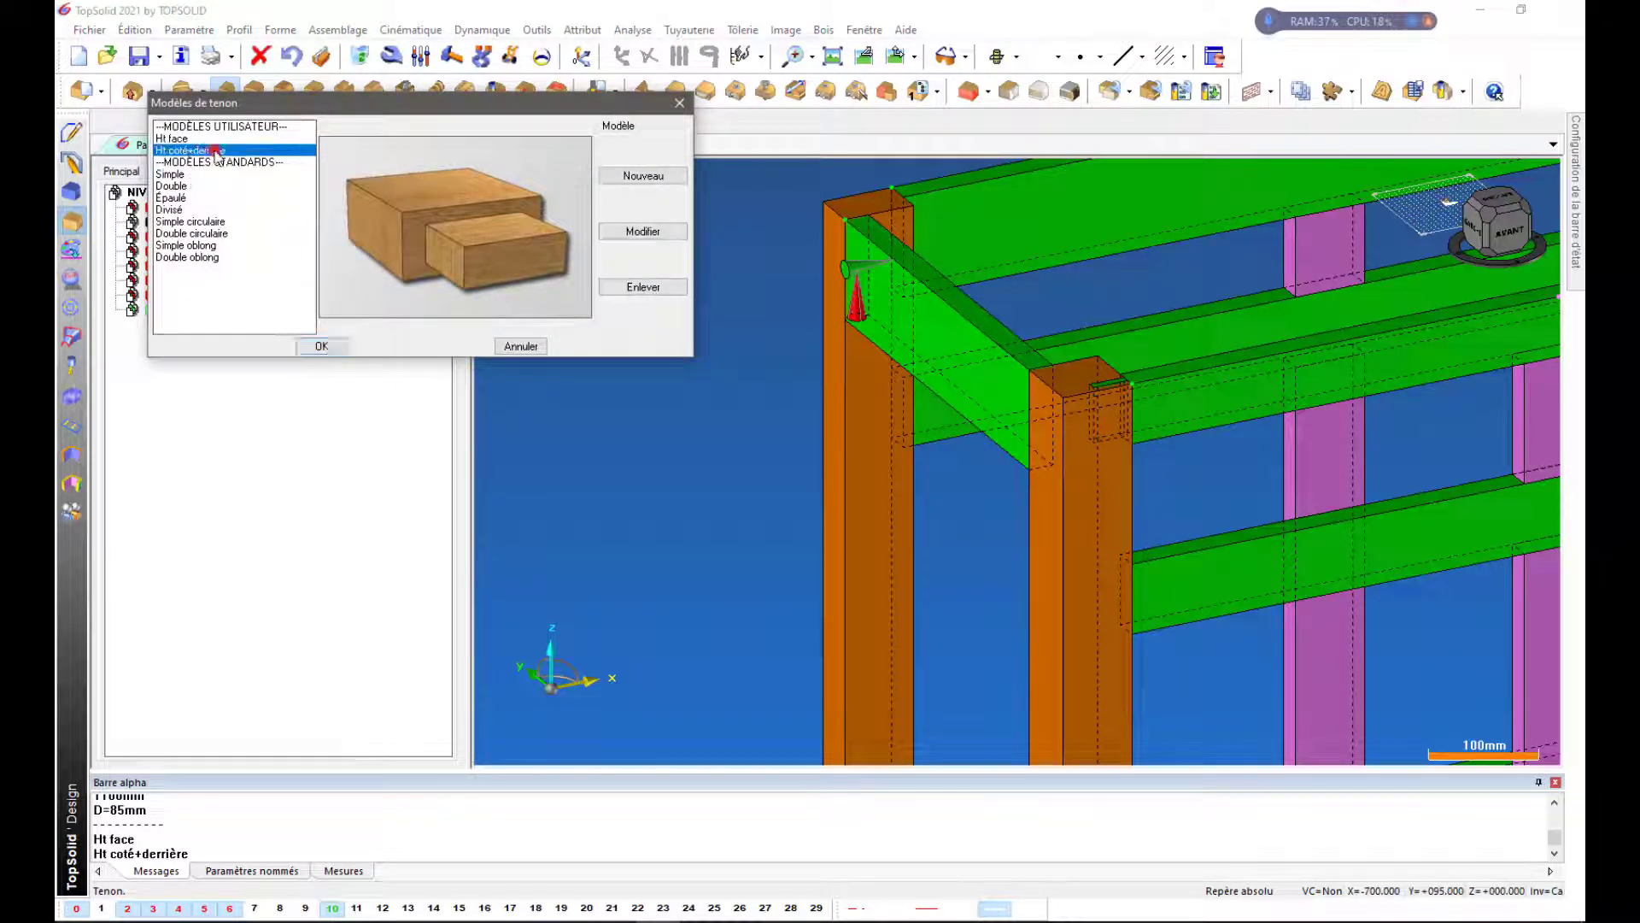
click(321, 347)
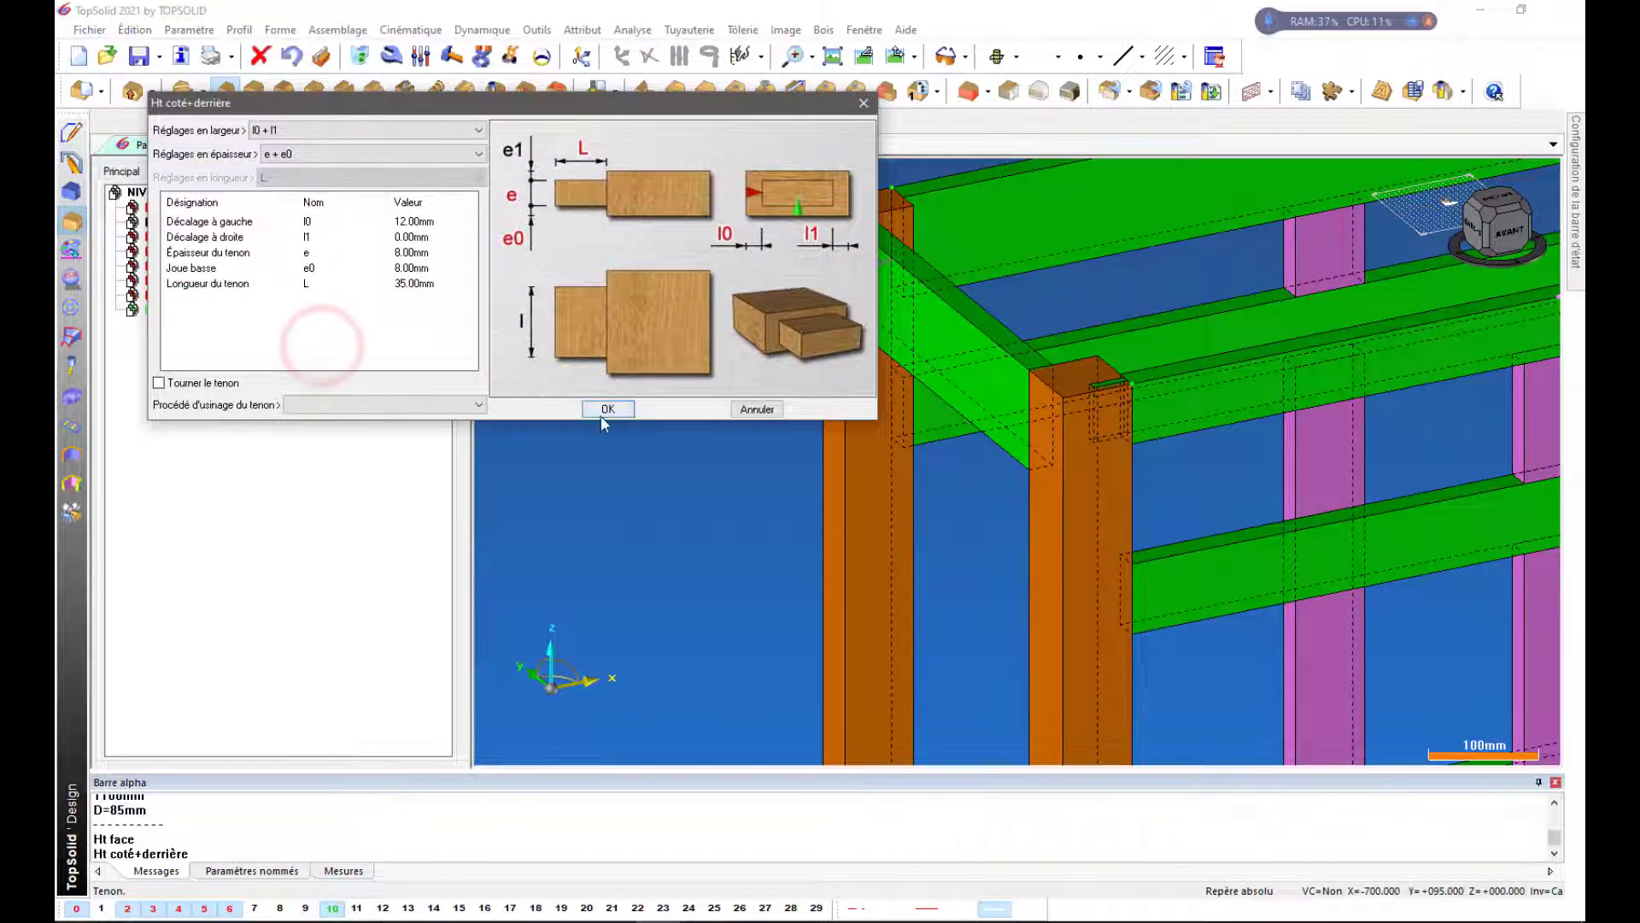
click(607, 408)
Propagate the upper left side rail's tenon to the opposite end face at the front left leg
scroll(837, 242, up, 2)
scroll(838, 242, down, 2)
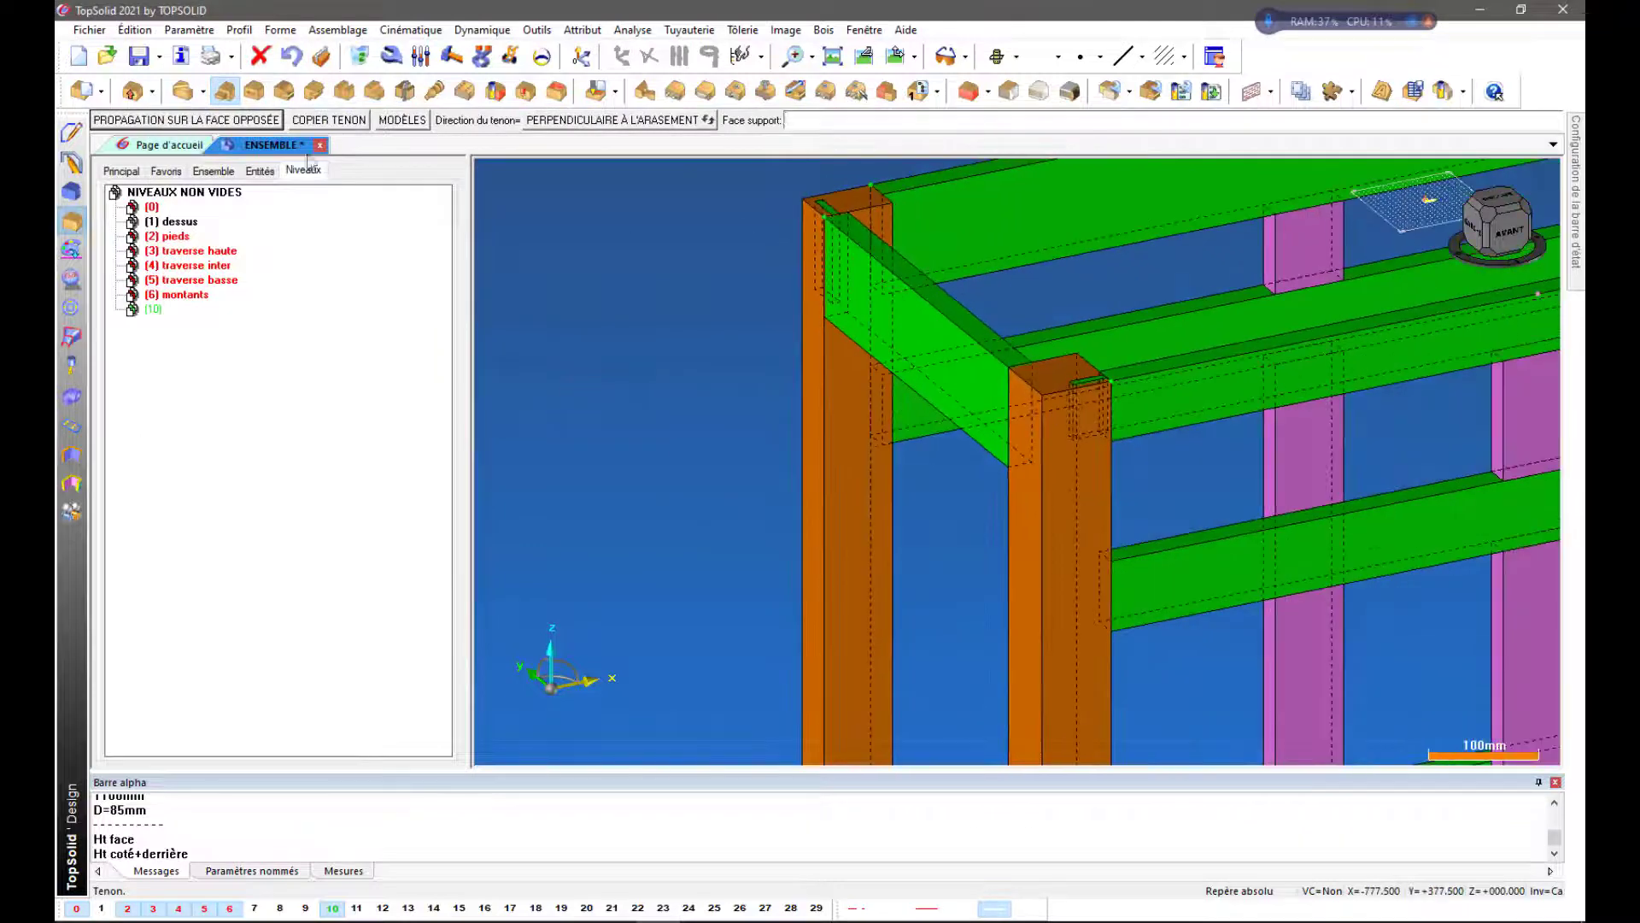
click(249, 122)
scroll(807, 421, down, 2)
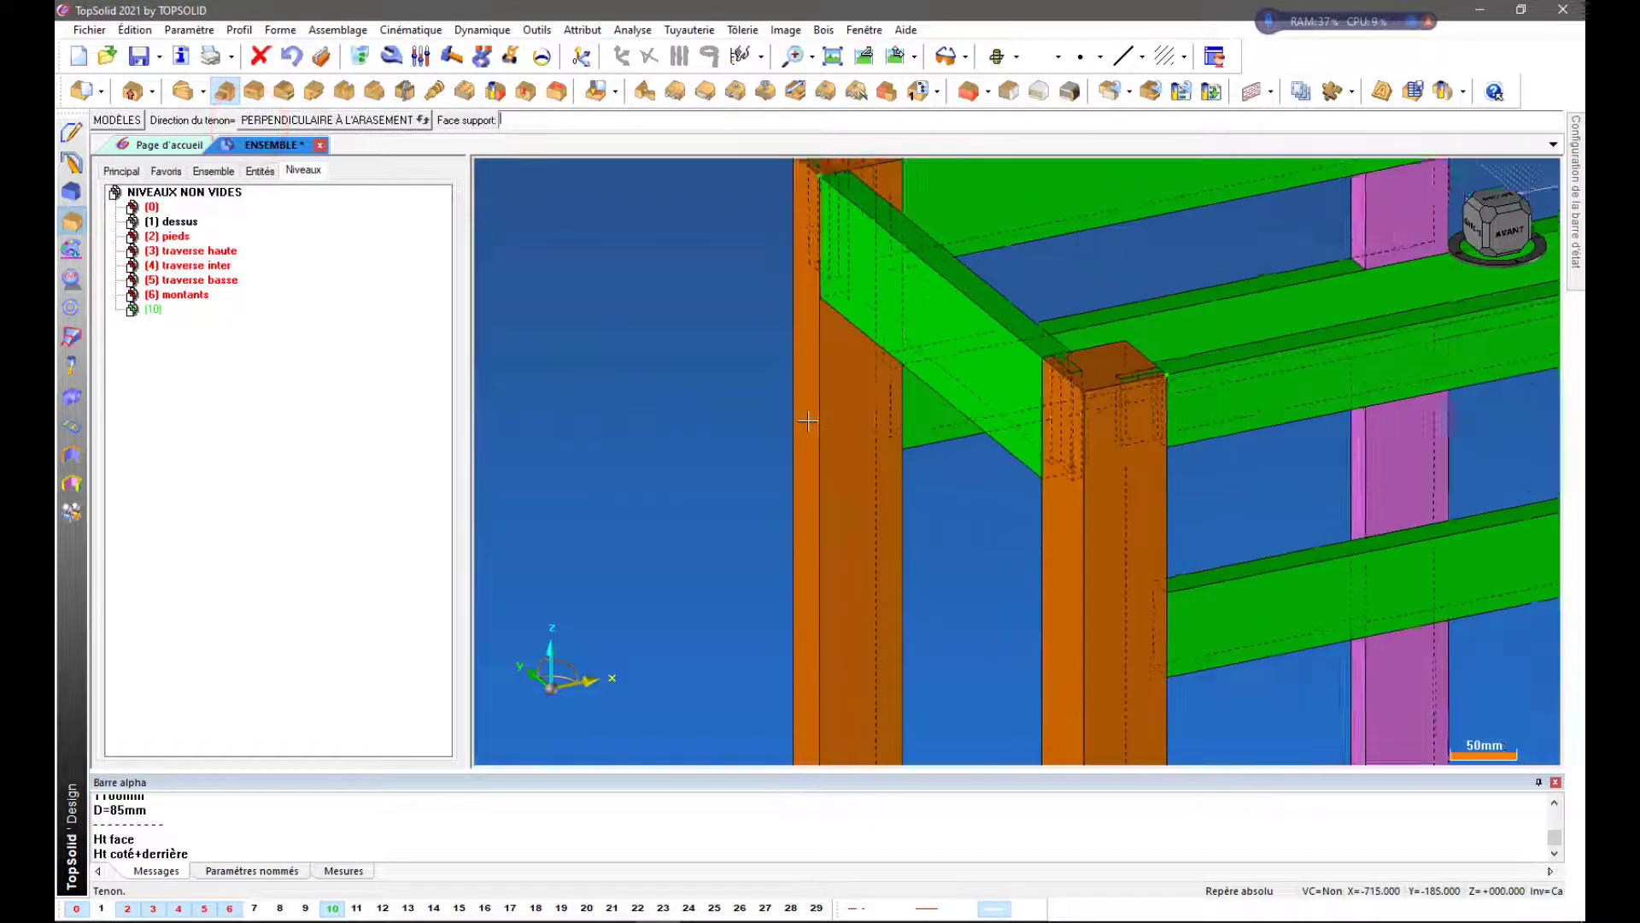
Apply the Ht coté+derrière tenon to the upper rear rail at the rear left leg, underside as left side, outer face as bottom, and propagate it oppositely
scroll(808, 420, down, 2)
scroll(854, 234, up, 4)
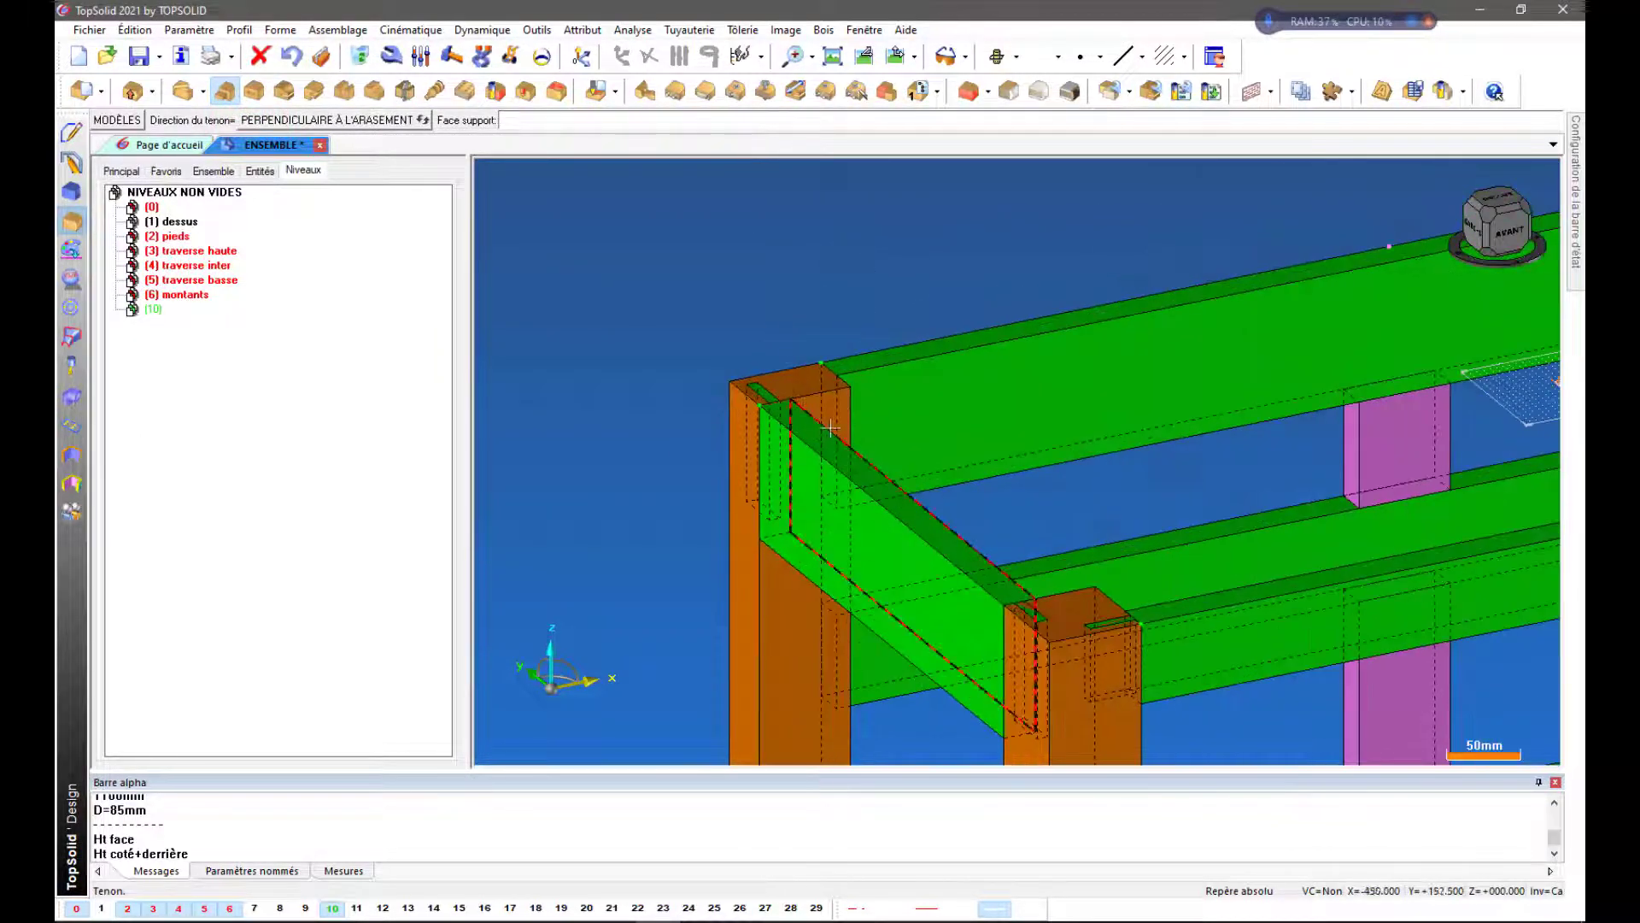
click(841, 413)
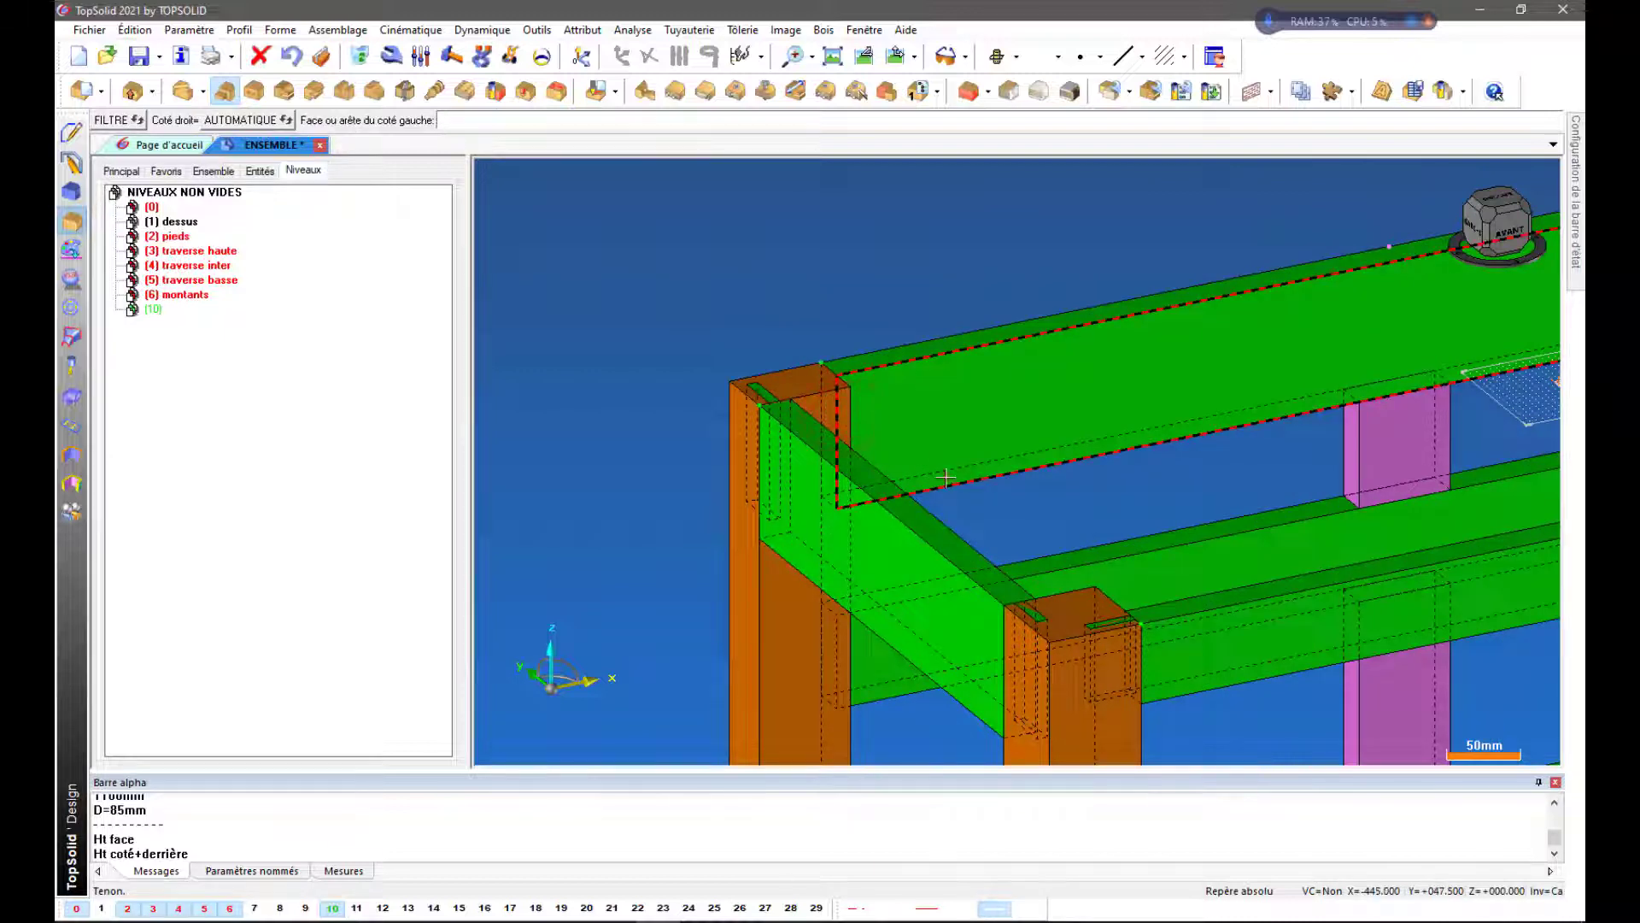
click(945, 477)
scroll(816, 350, down, 2)
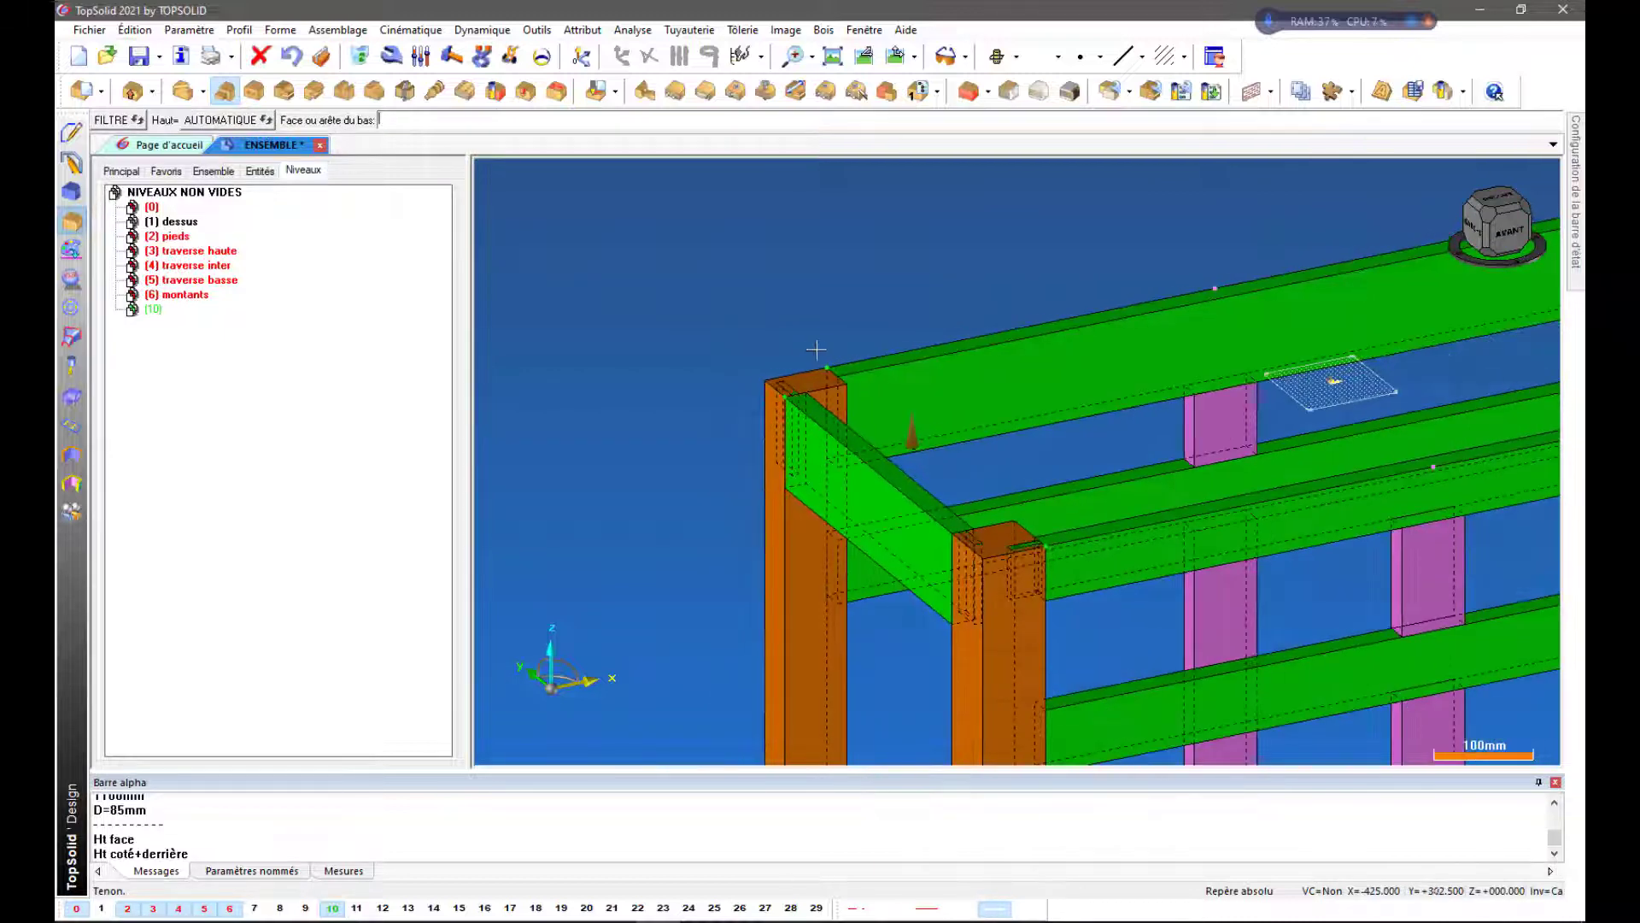
middle_drag(821, 342, 823, 341)
click(1057, 364)
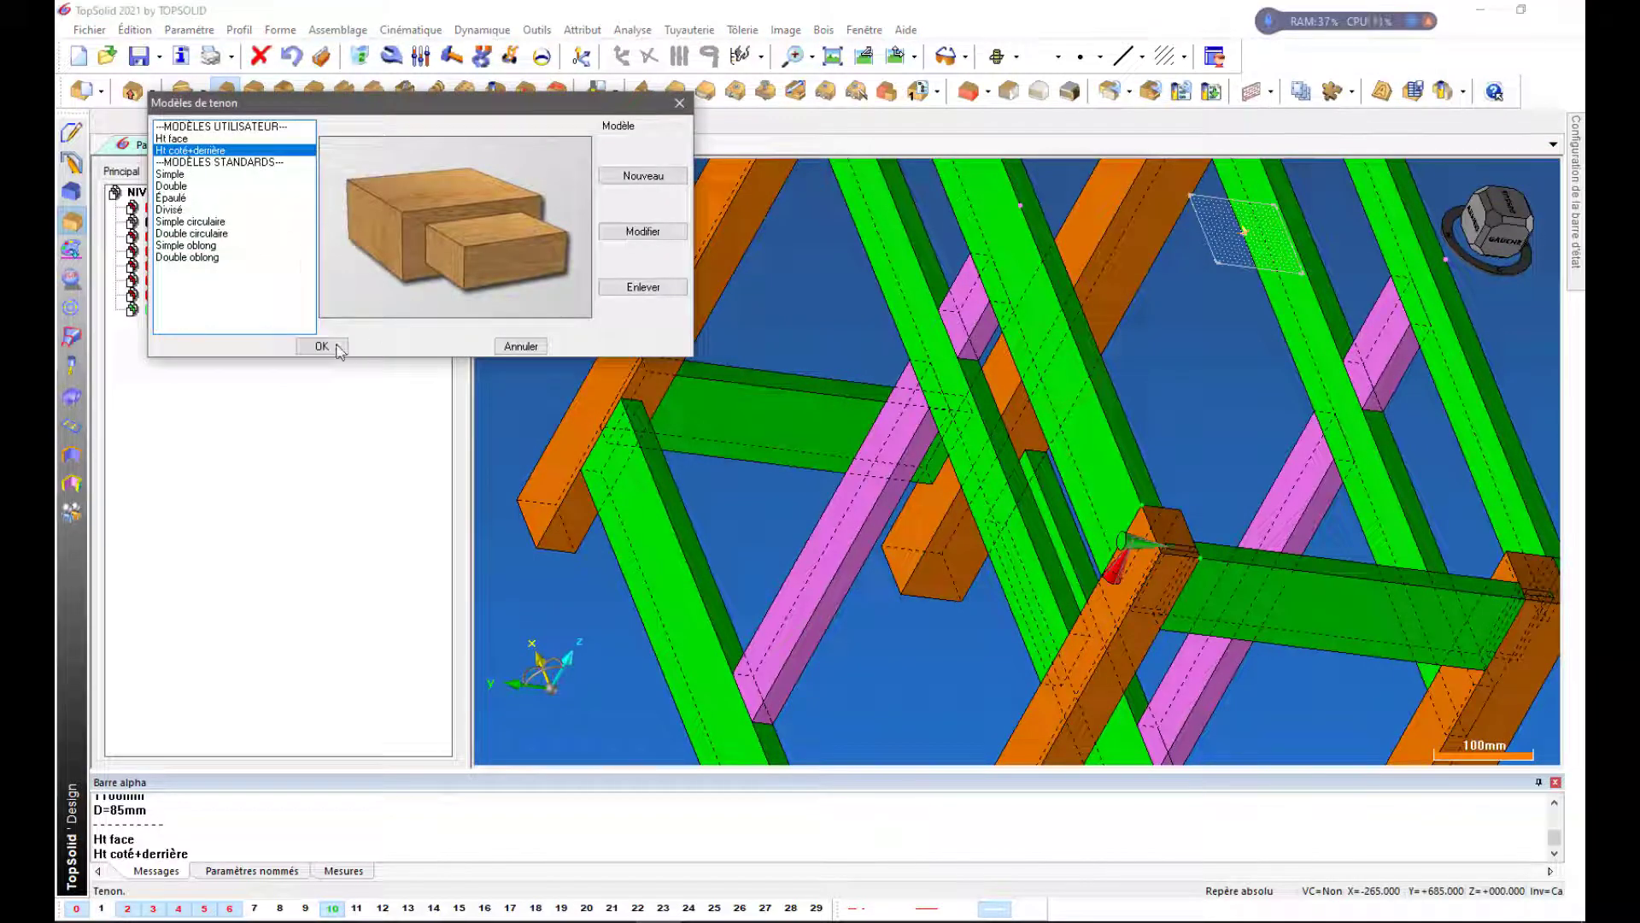
click(322, 346)
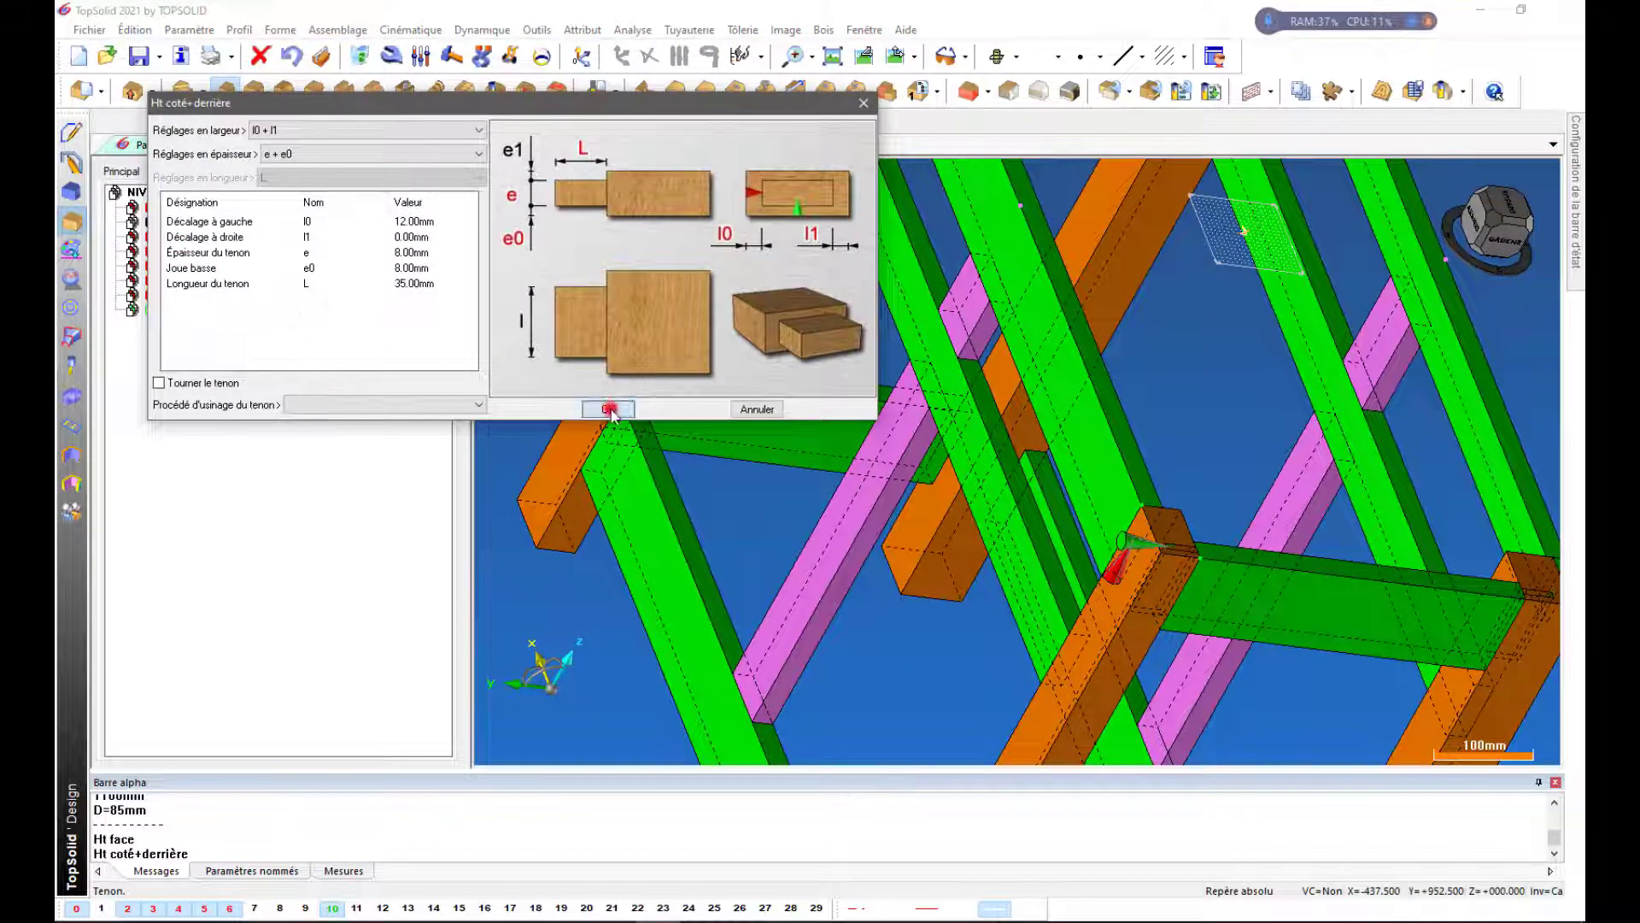
click(609, 408)
scroll(1082, 598, up, 3)
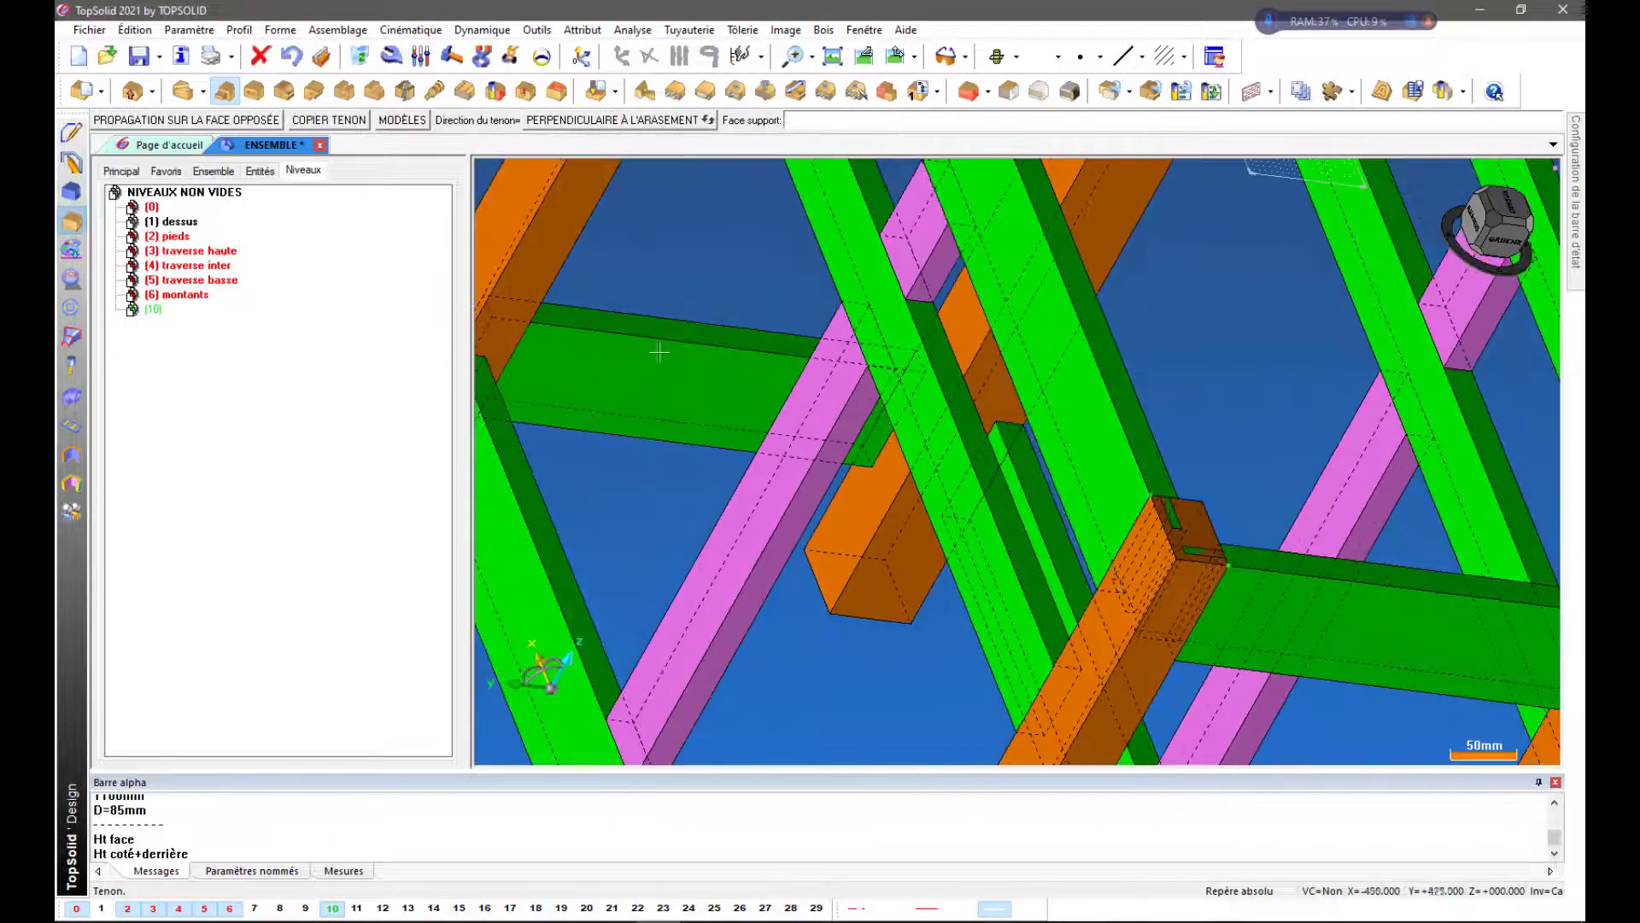
click(276, 126)
Apply the Ht coté+derrière tenon to the upper right side rail's front end, underside as left side, outer face as bottom, and propagate it to the rear
scroll(885, 211, down, 5)
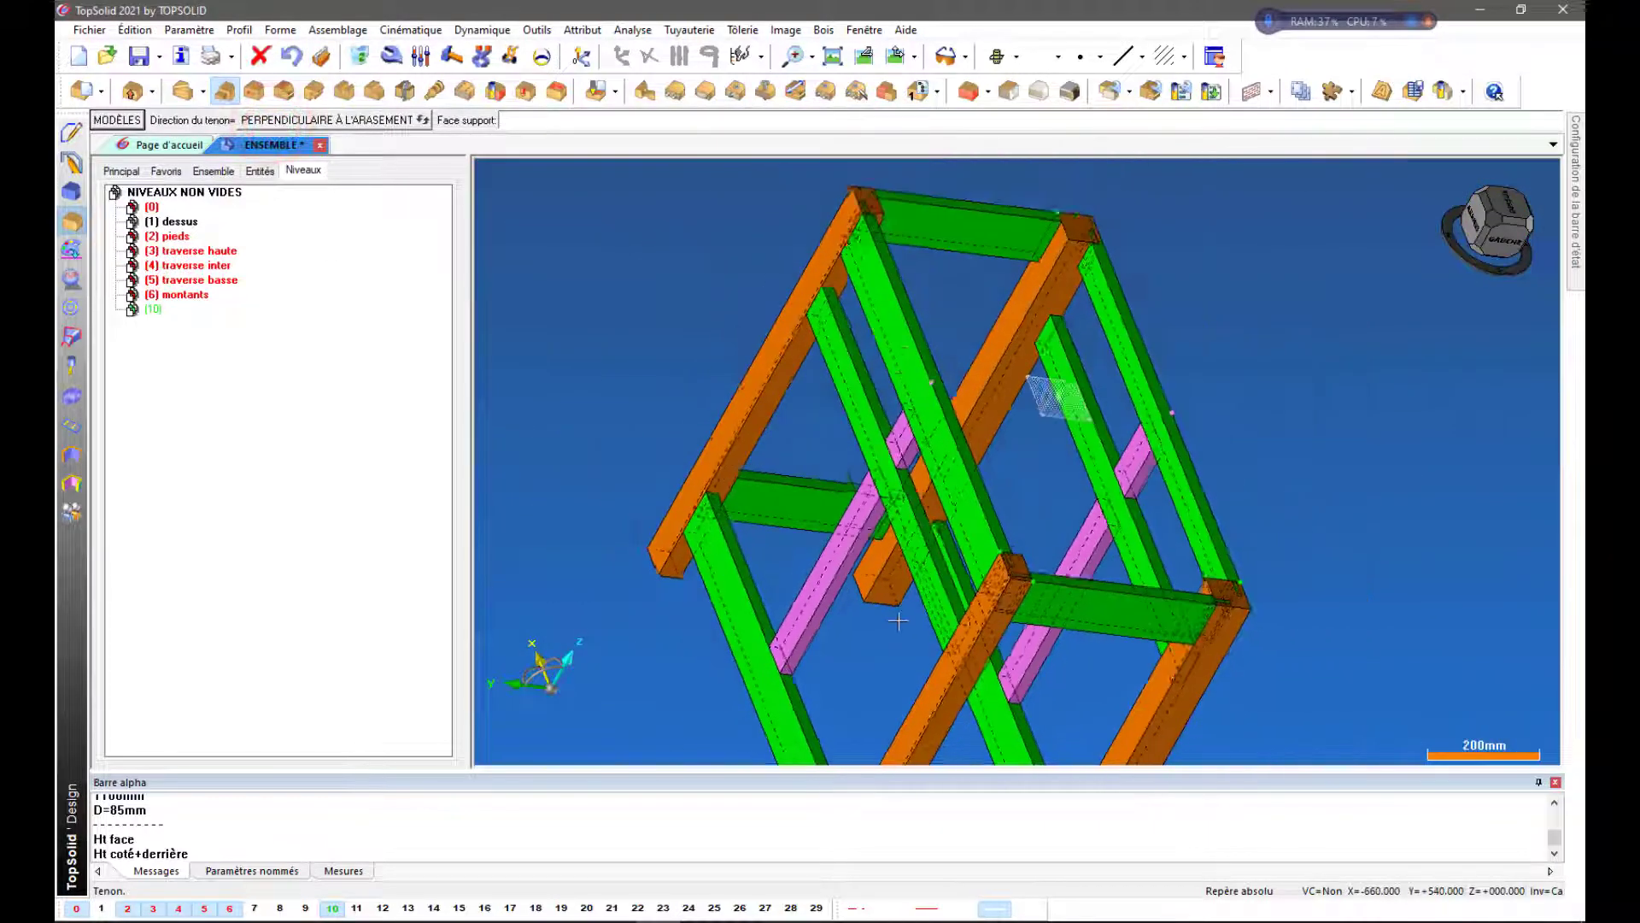
scroll(885, 211, up, 5)
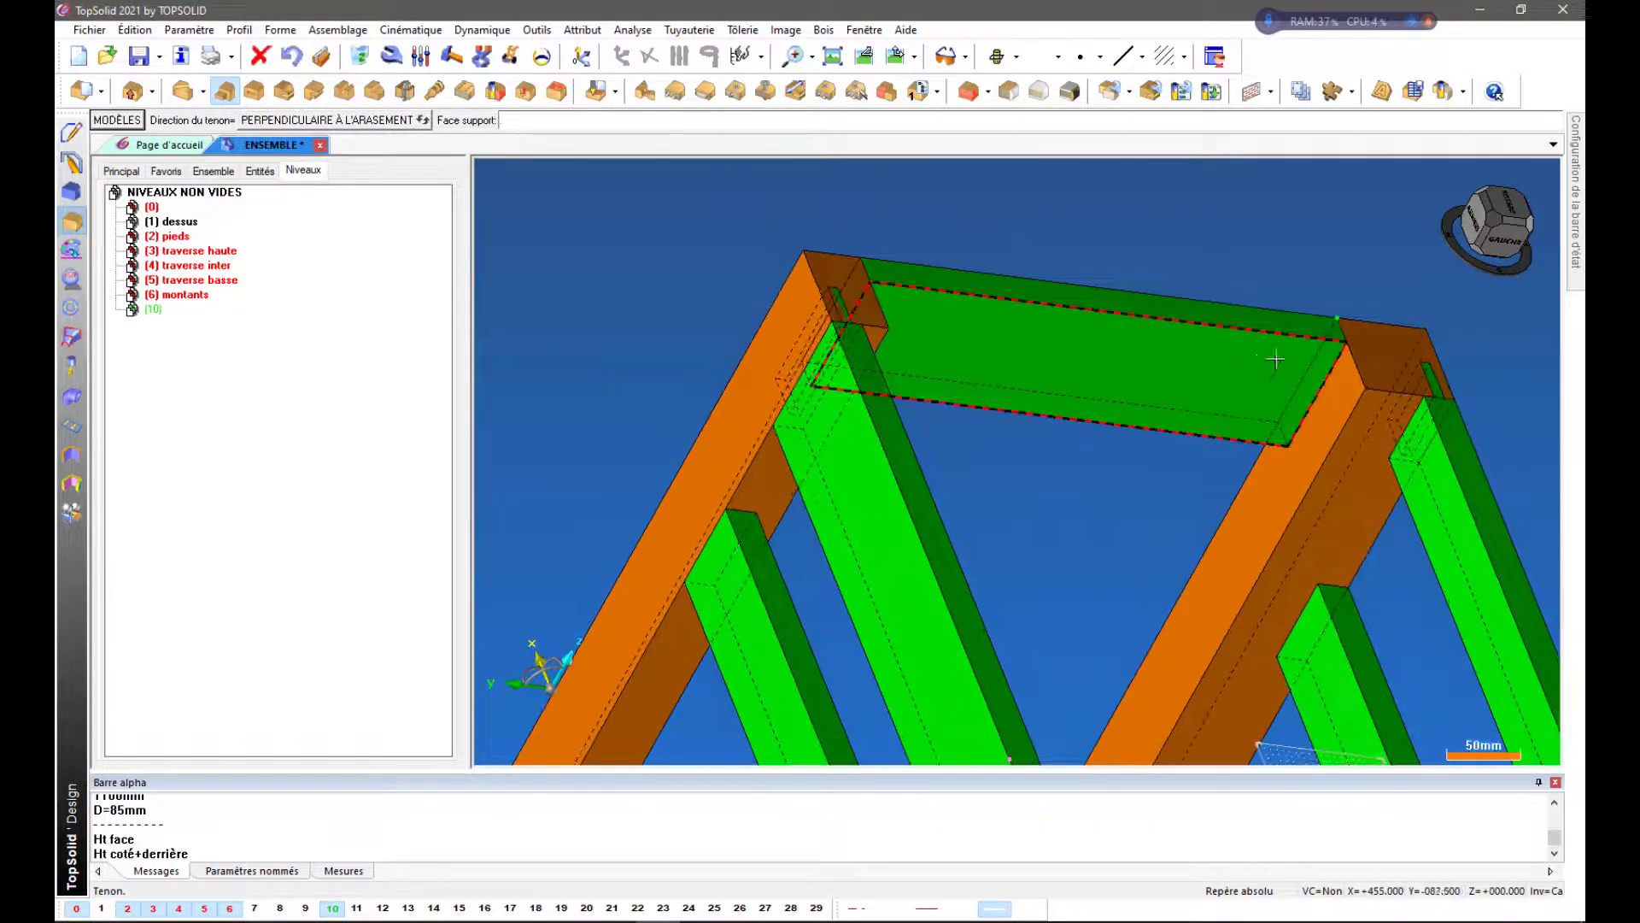
click(1318, 372)
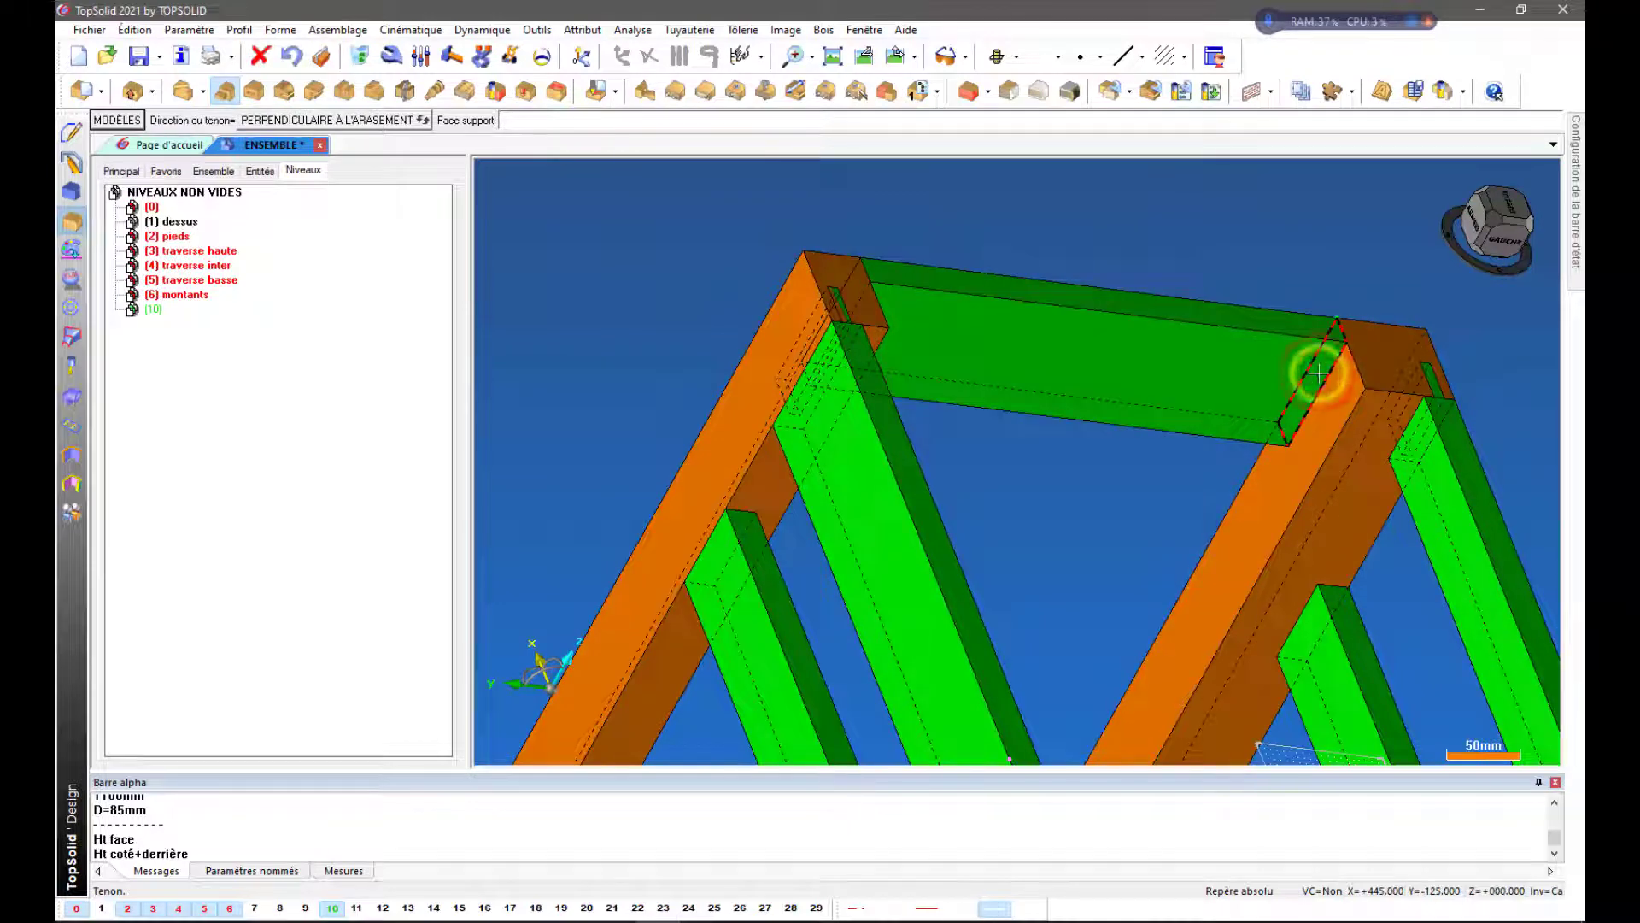
click(1196, 434)
scroll(1122, 464, down, 3)
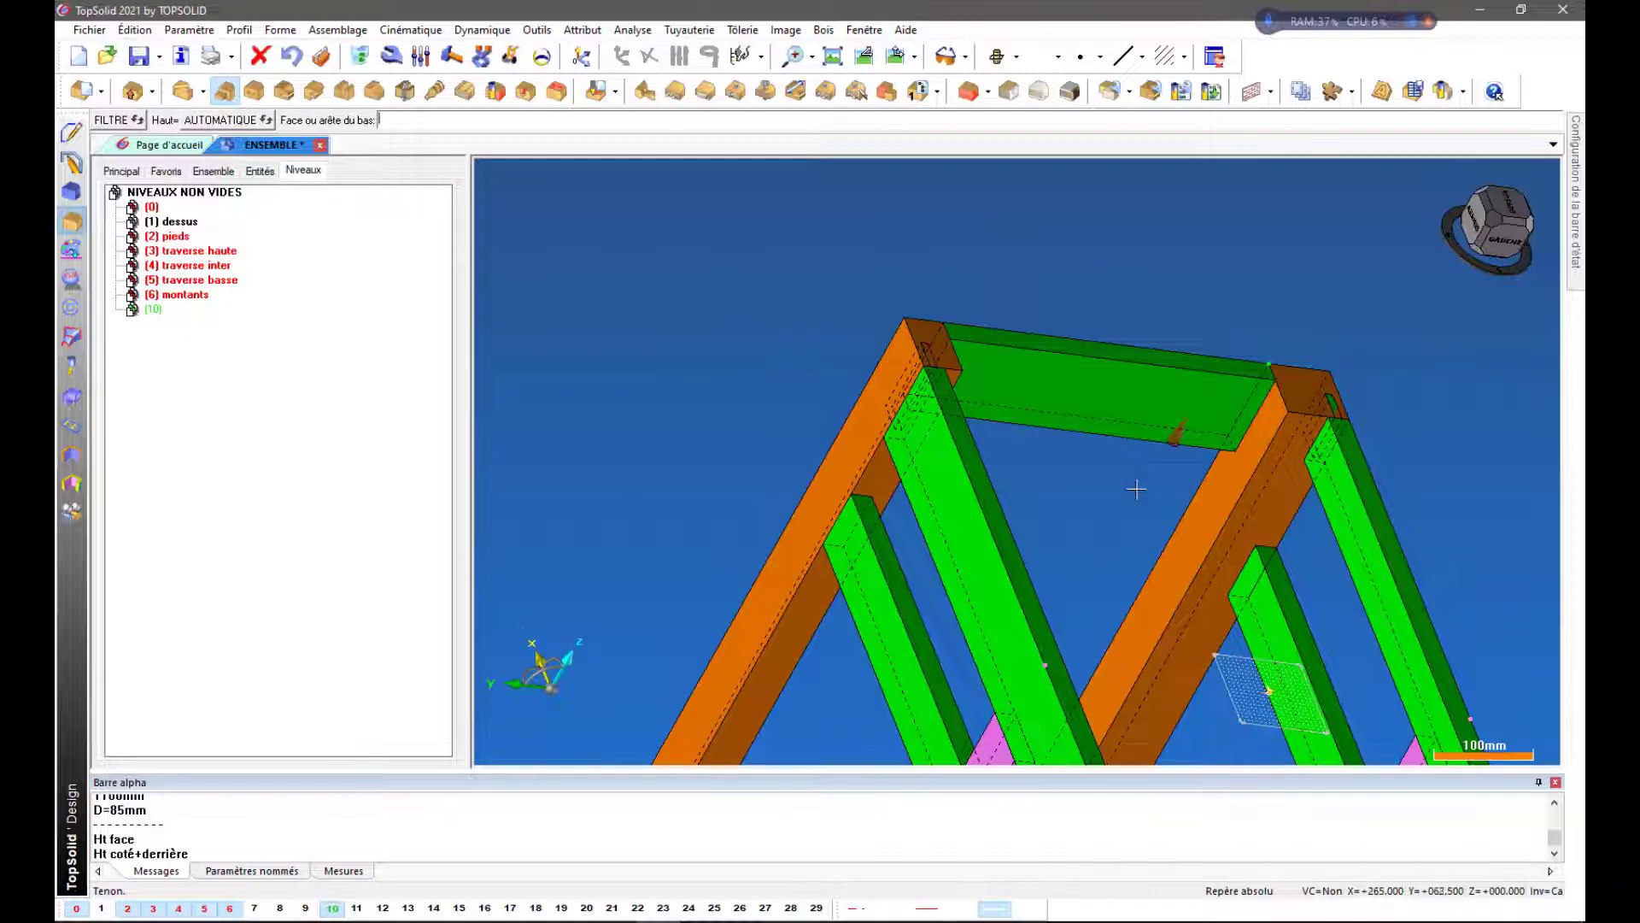
middle_drag(1137, 489, 1031, 325)
click(1019, 308)
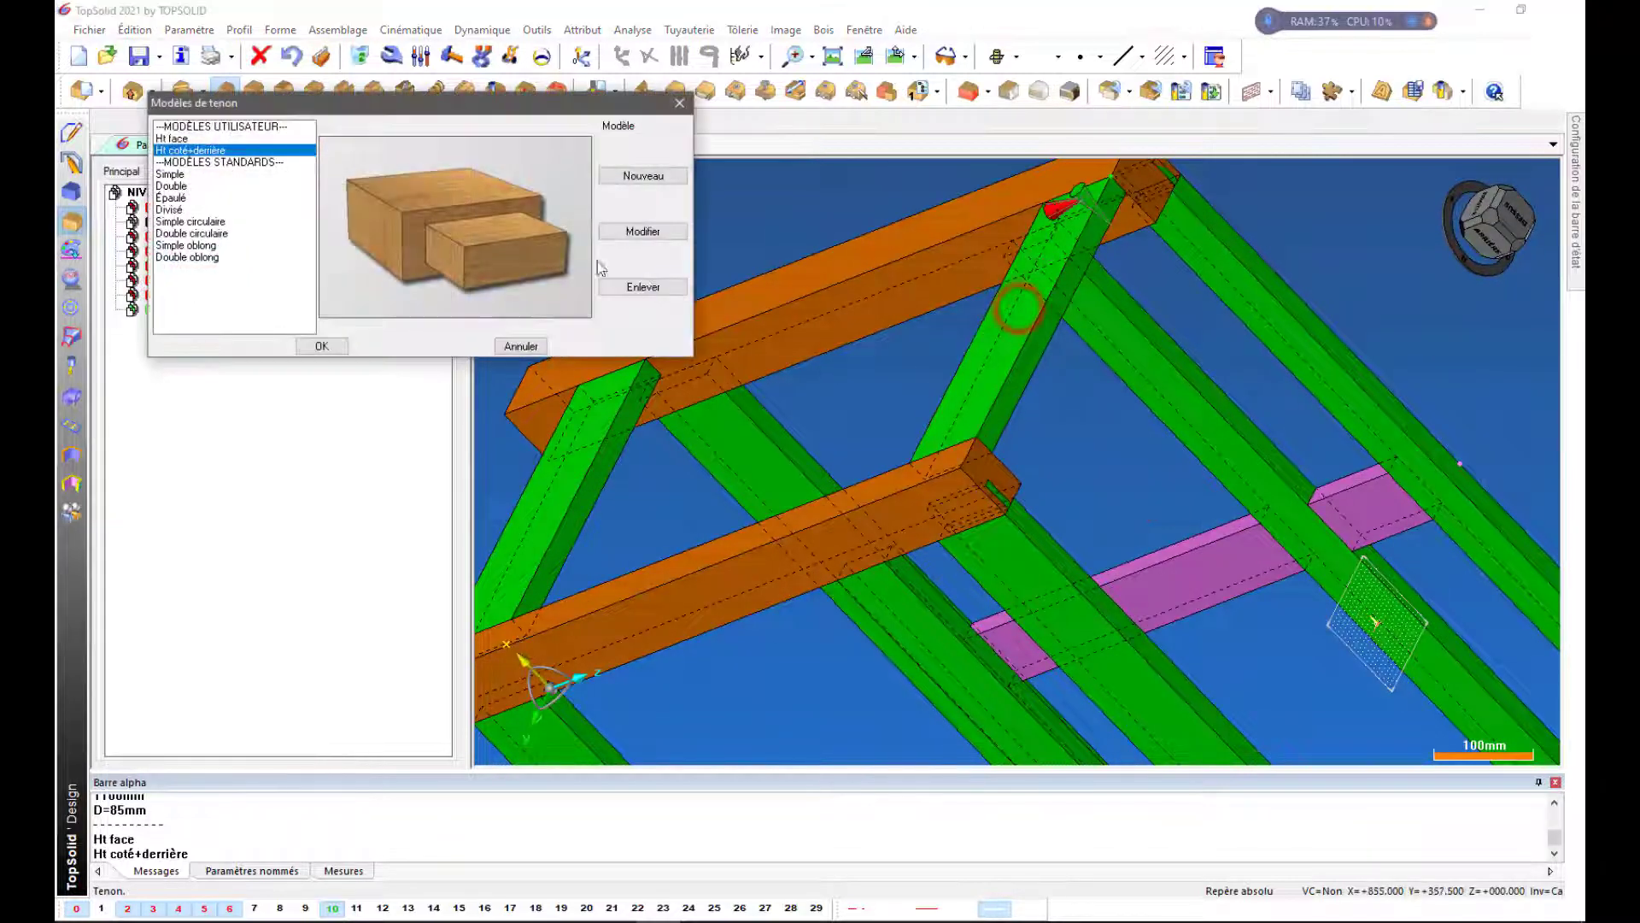
click(330, 346)
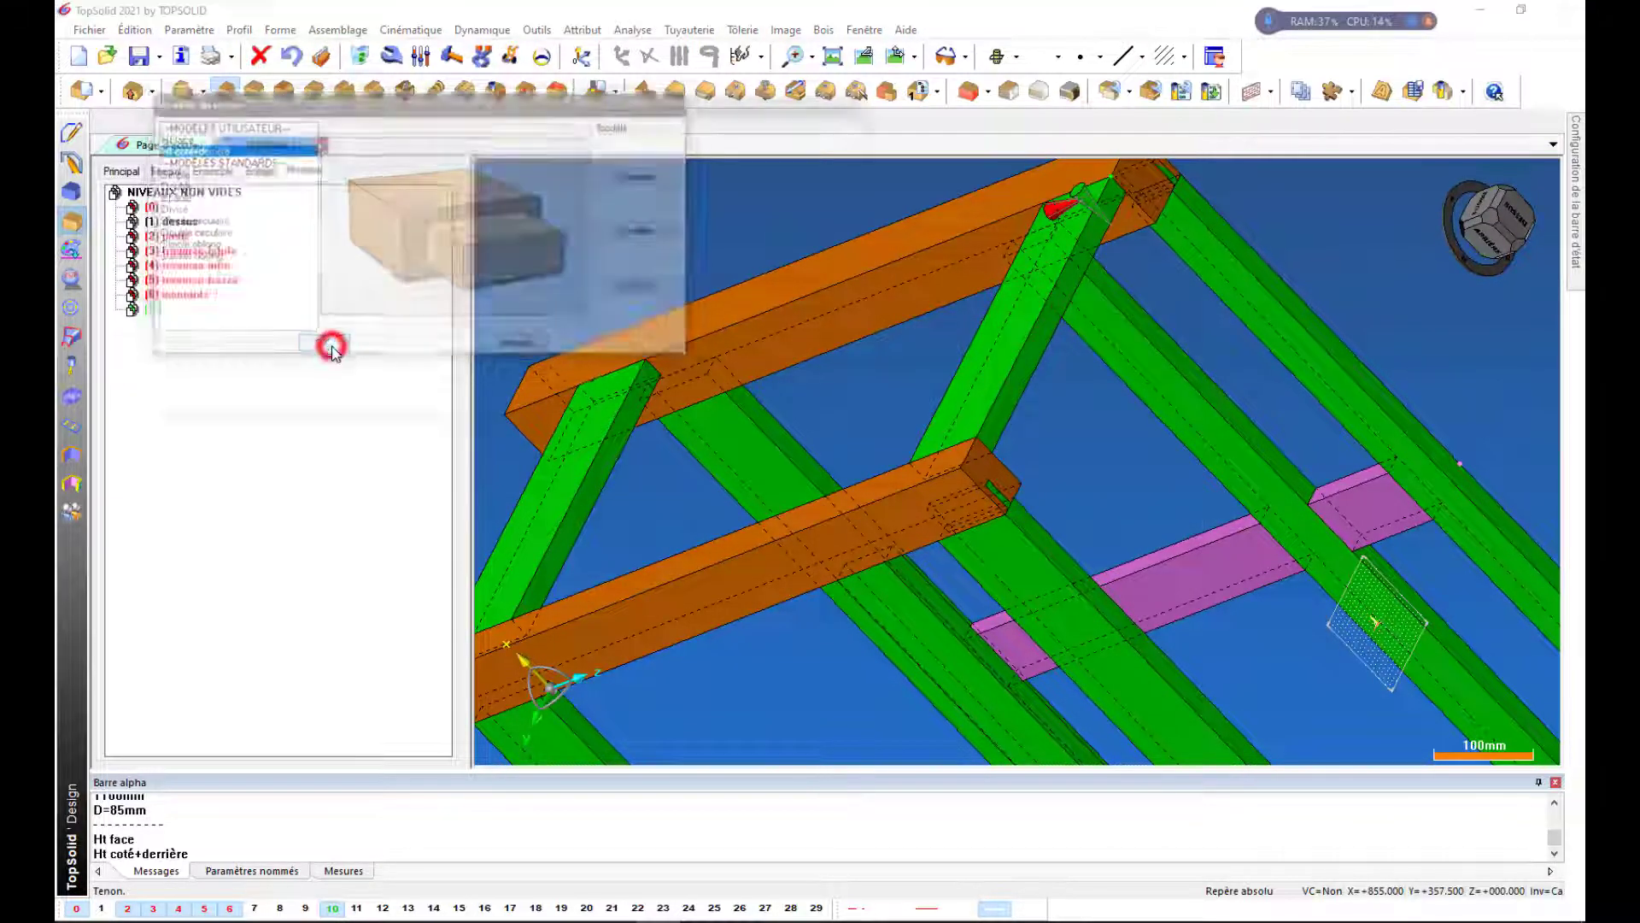
click(598, 408)
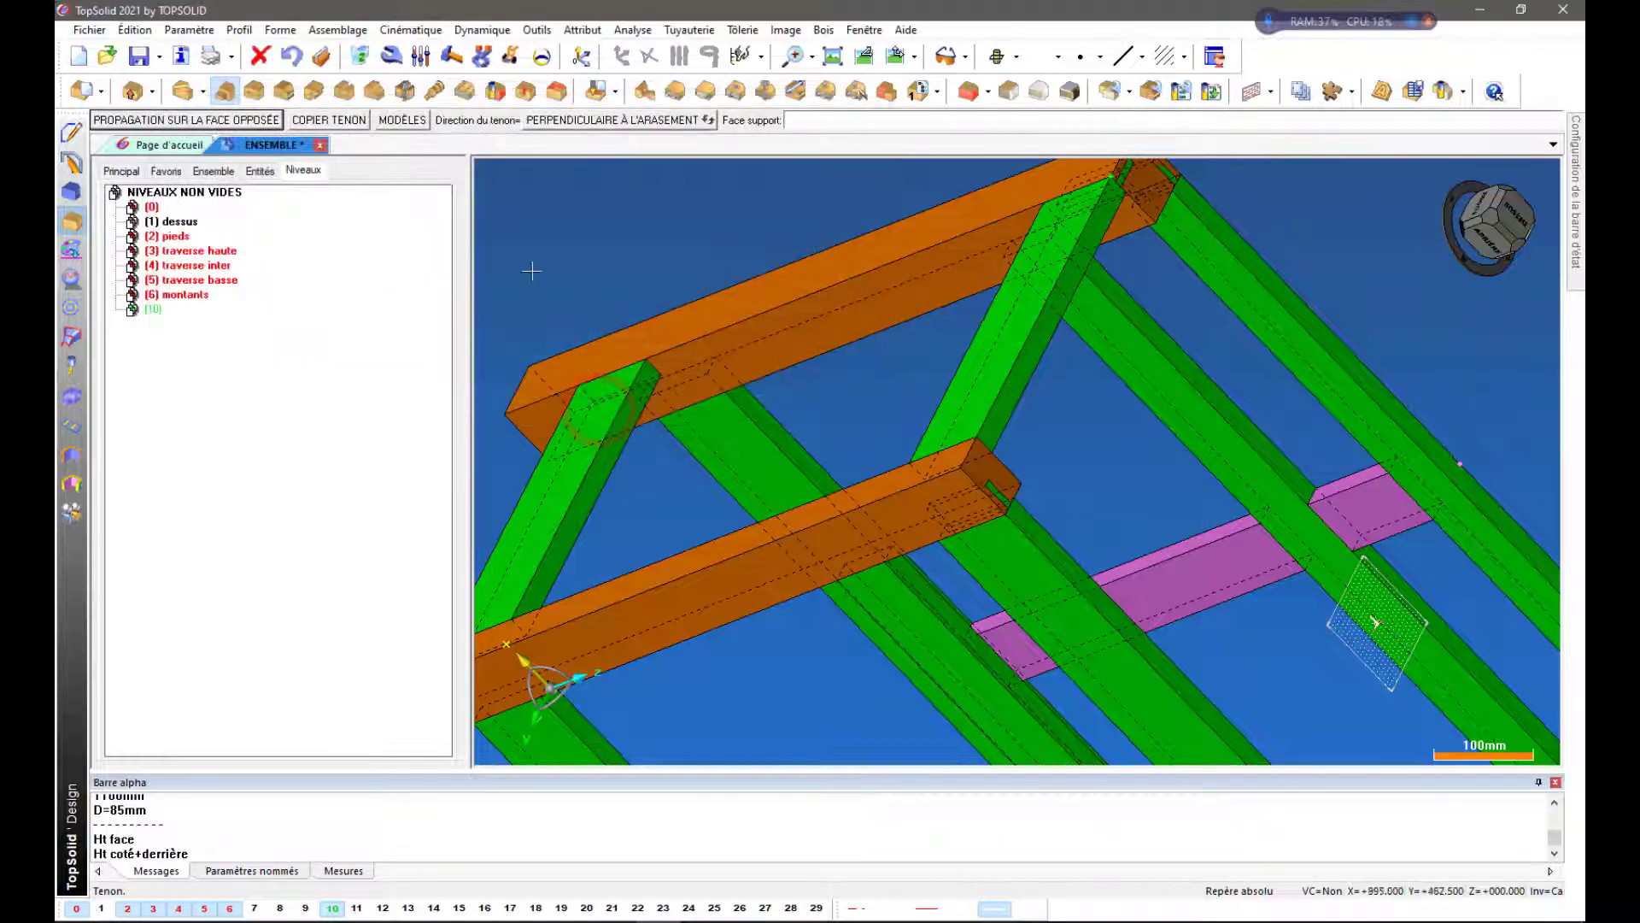
click(226, 124)
Examine the joints of the frame's intermediate rails, lower rails and central uprights from the front and from below
middle_drag(1198, 443, 1083, 494)
middle_drag(989, 619, 999, 526)
middle_drag(1315, 615, 959, 644)
scroll(919, 586, down, 4)
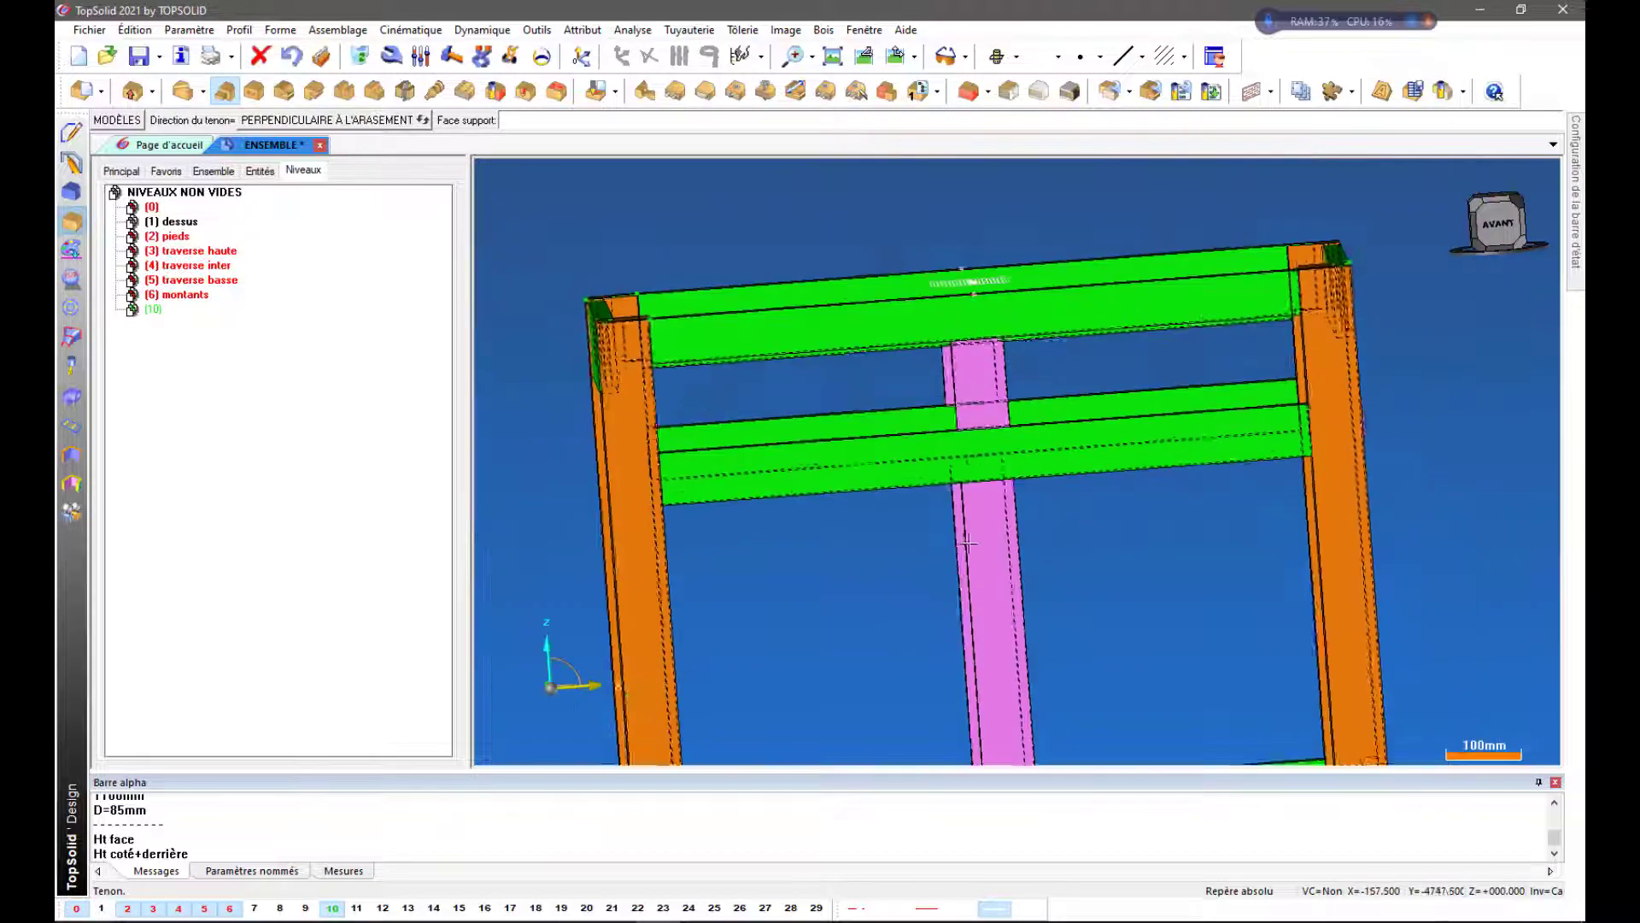
middle_drag(814, 599, 863, 591)
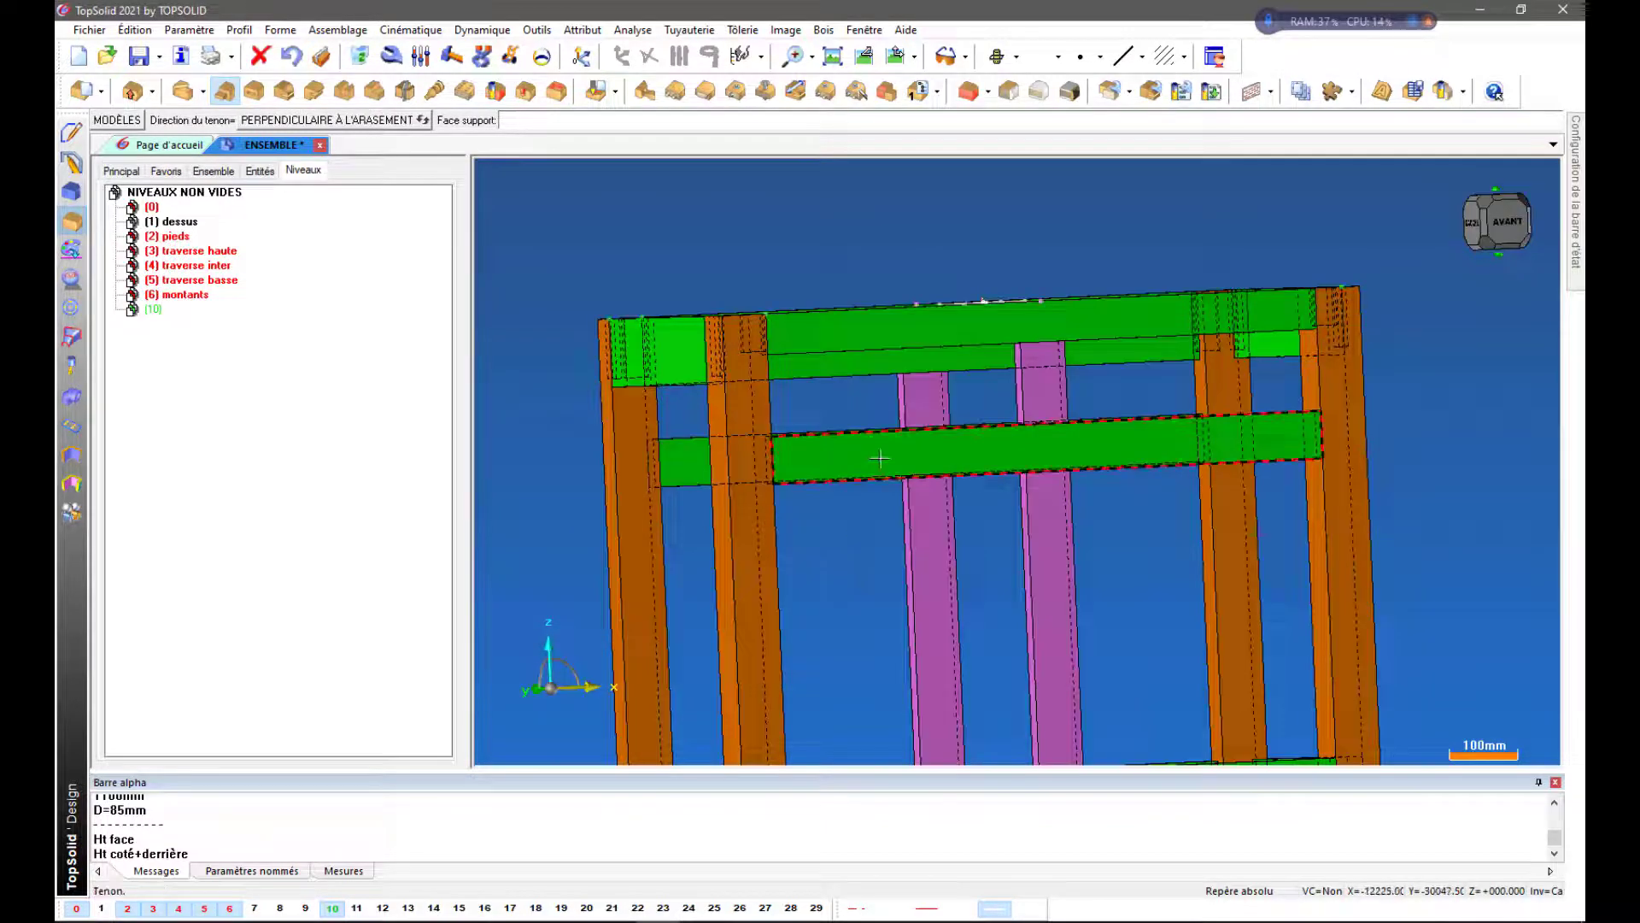
middle_drag(1297, 481, 1296, 424)
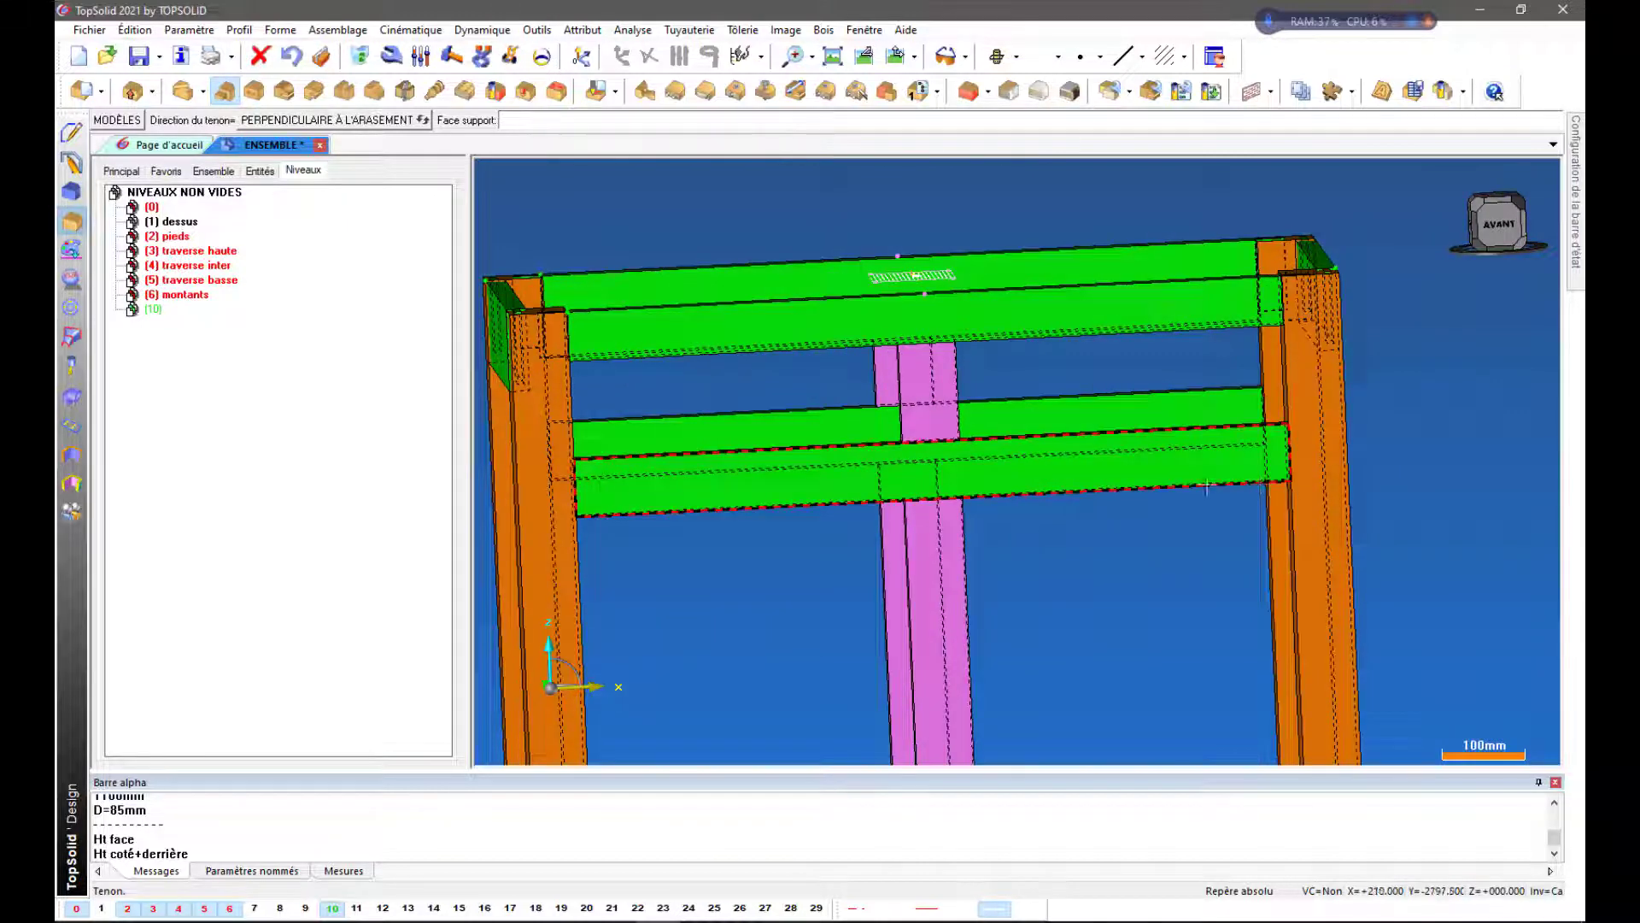
scroll(1200, 483, down, 4)
mouse_move(1369, 463)
middle_down()
mouse_move(1410, 453)
mouse_move(1393, 437)
mouse_move(1394, 465)
middle_up()
scroll(1260, 376, down, 2)
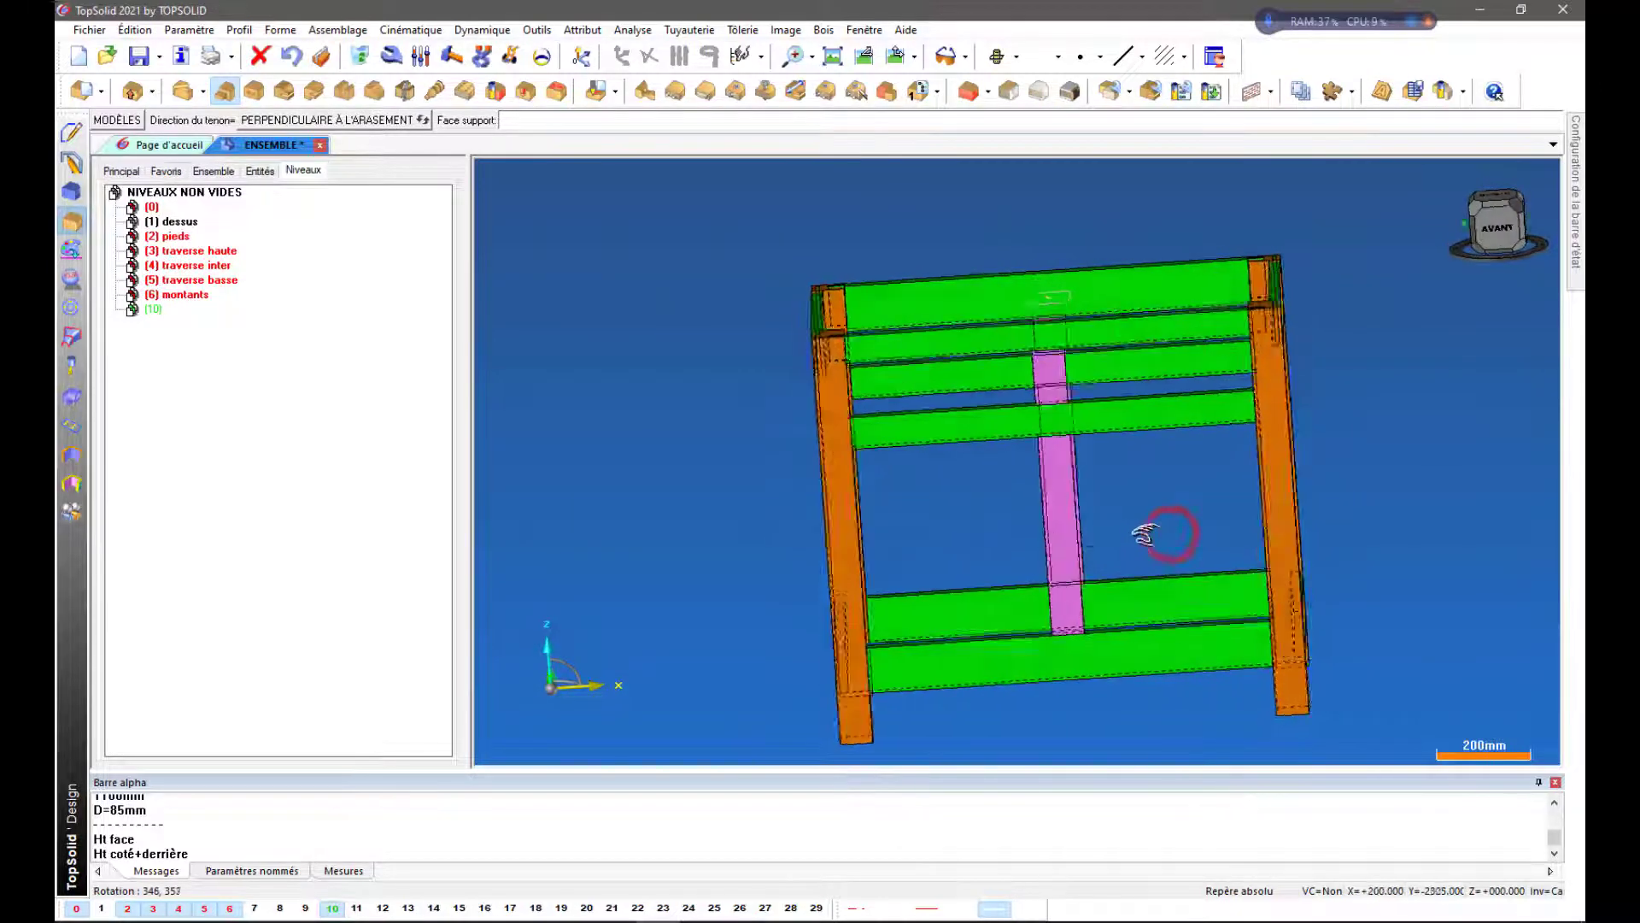
middle_drag(1205, 536, 1179, 505)
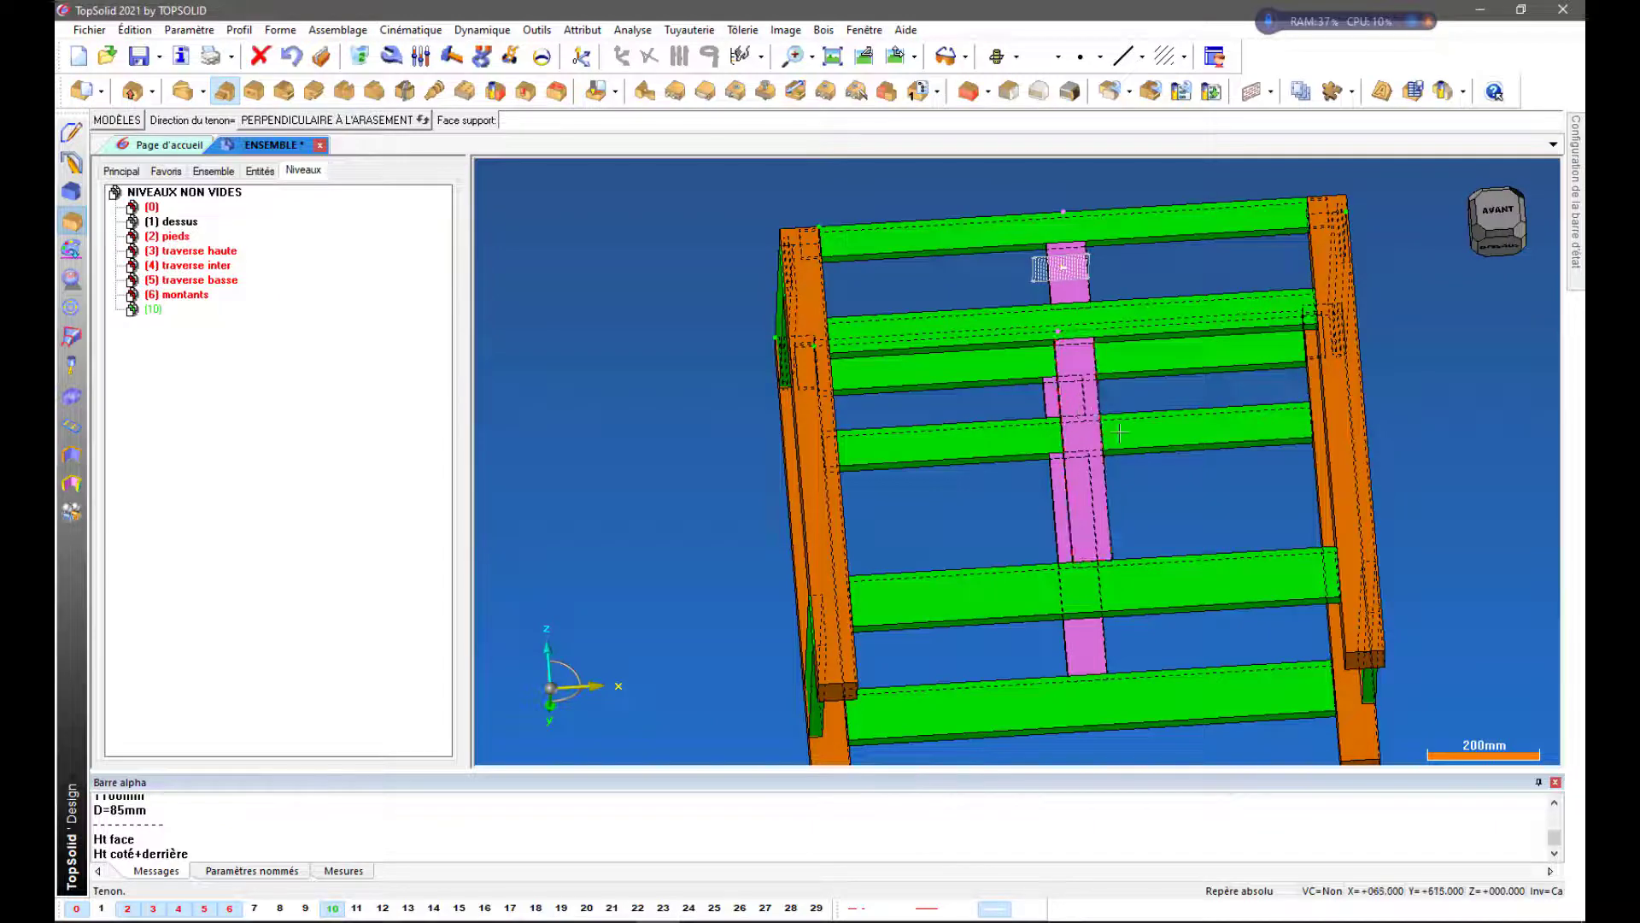
middle_drag(1119, 433, 1188, 464)
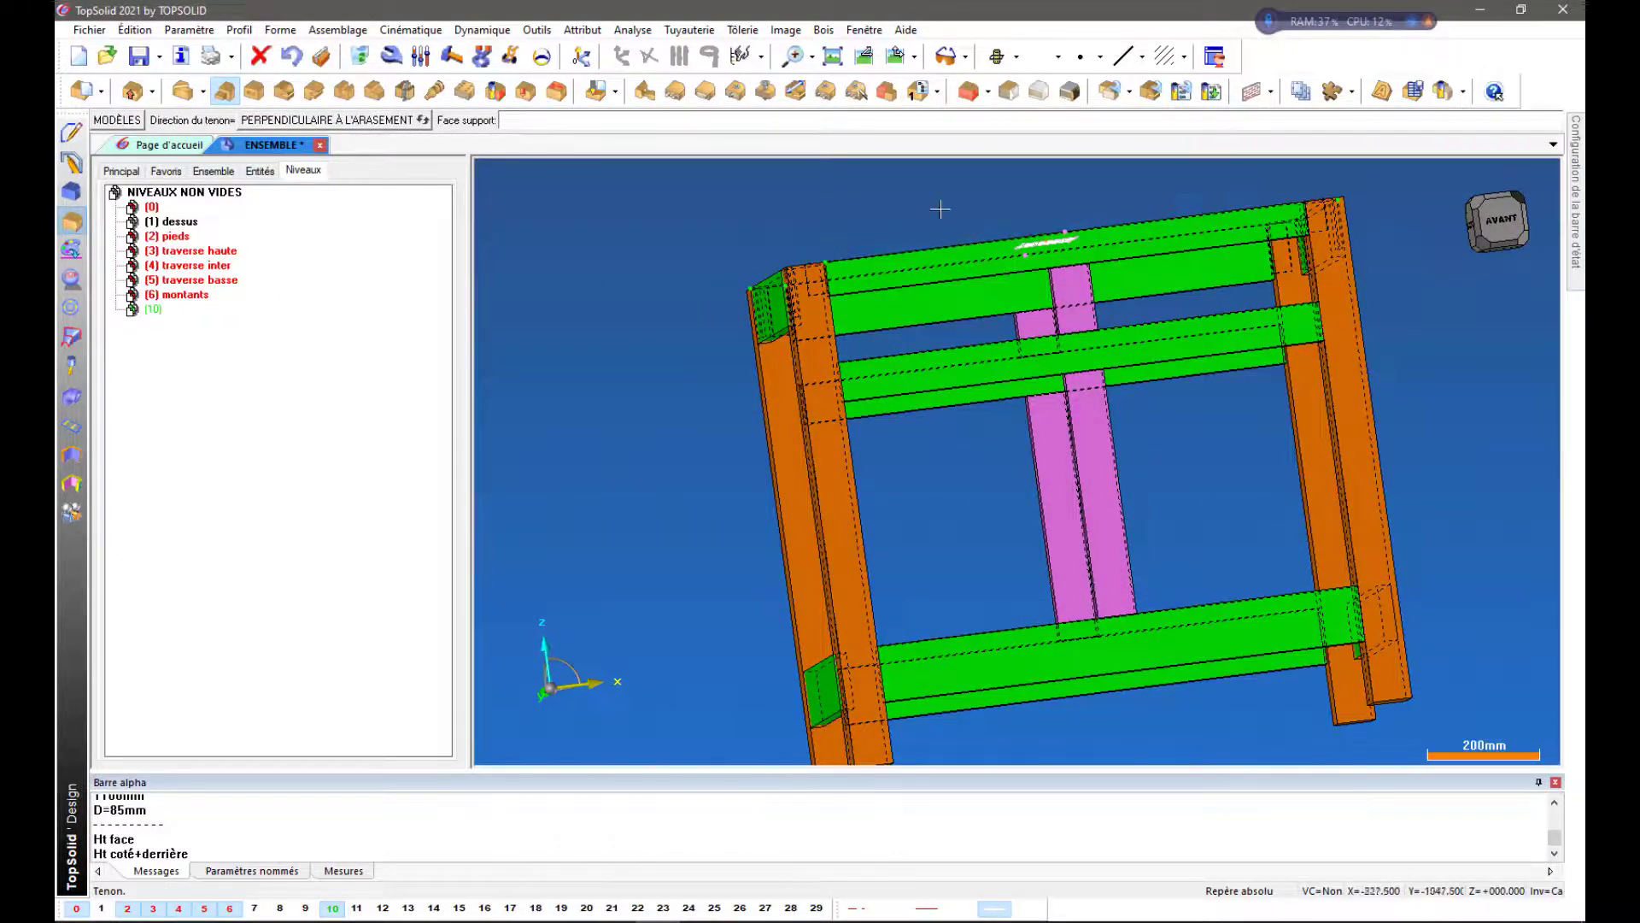
middle_drag(882, 215, 885, 249)
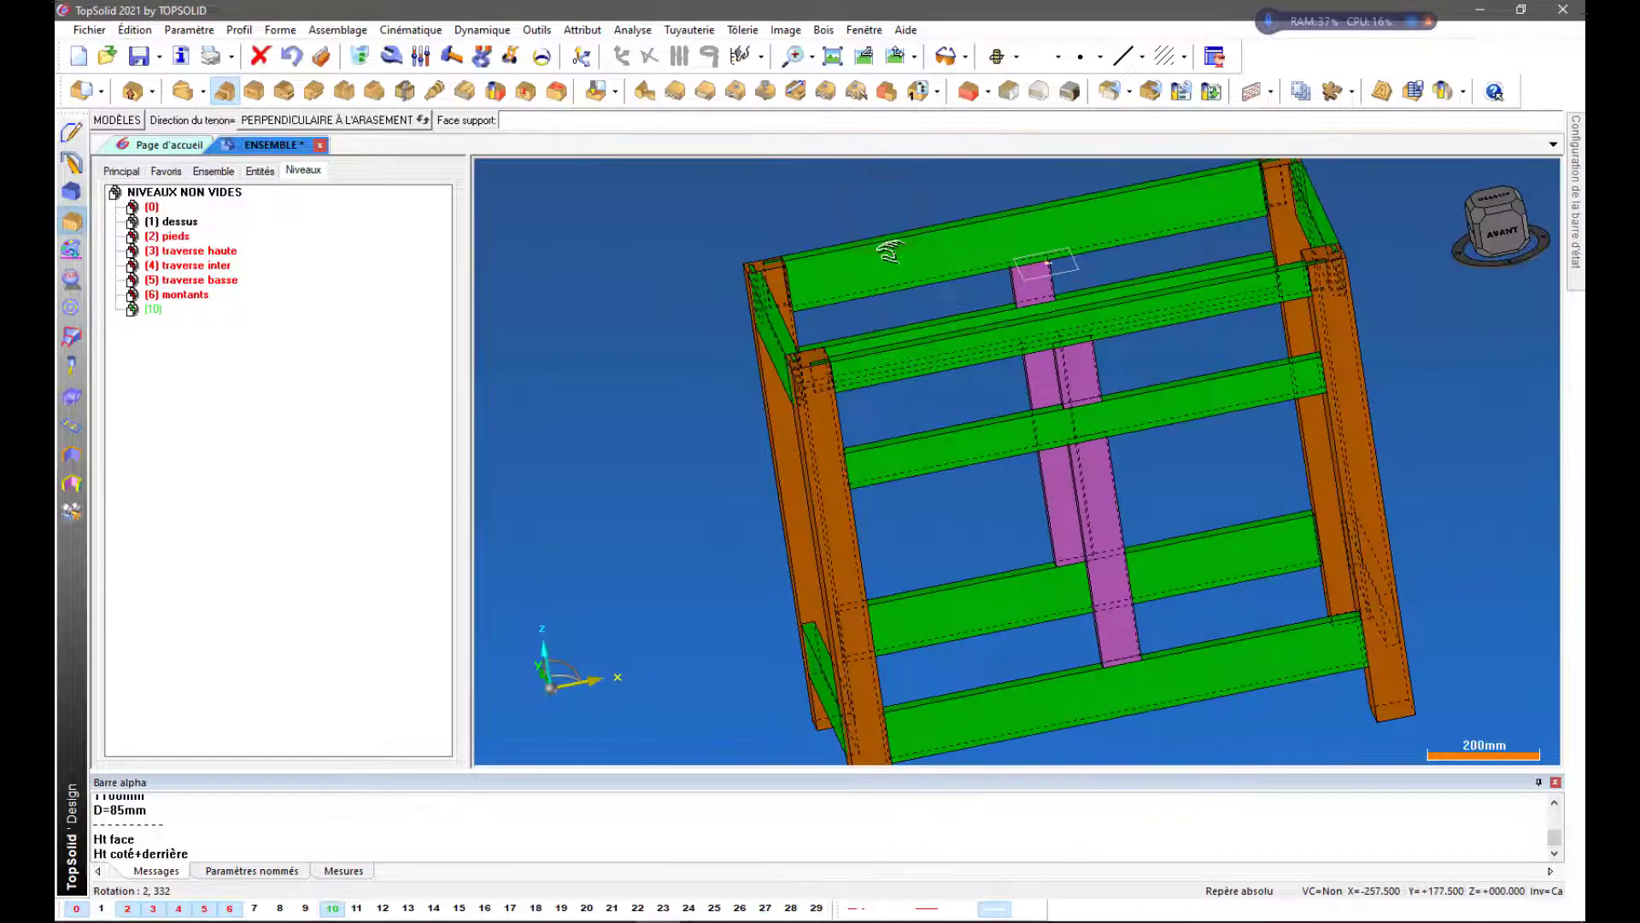
Define a new tenon model named Face montant+tr inter, based on the standard Simple tenon
click(119, 120)
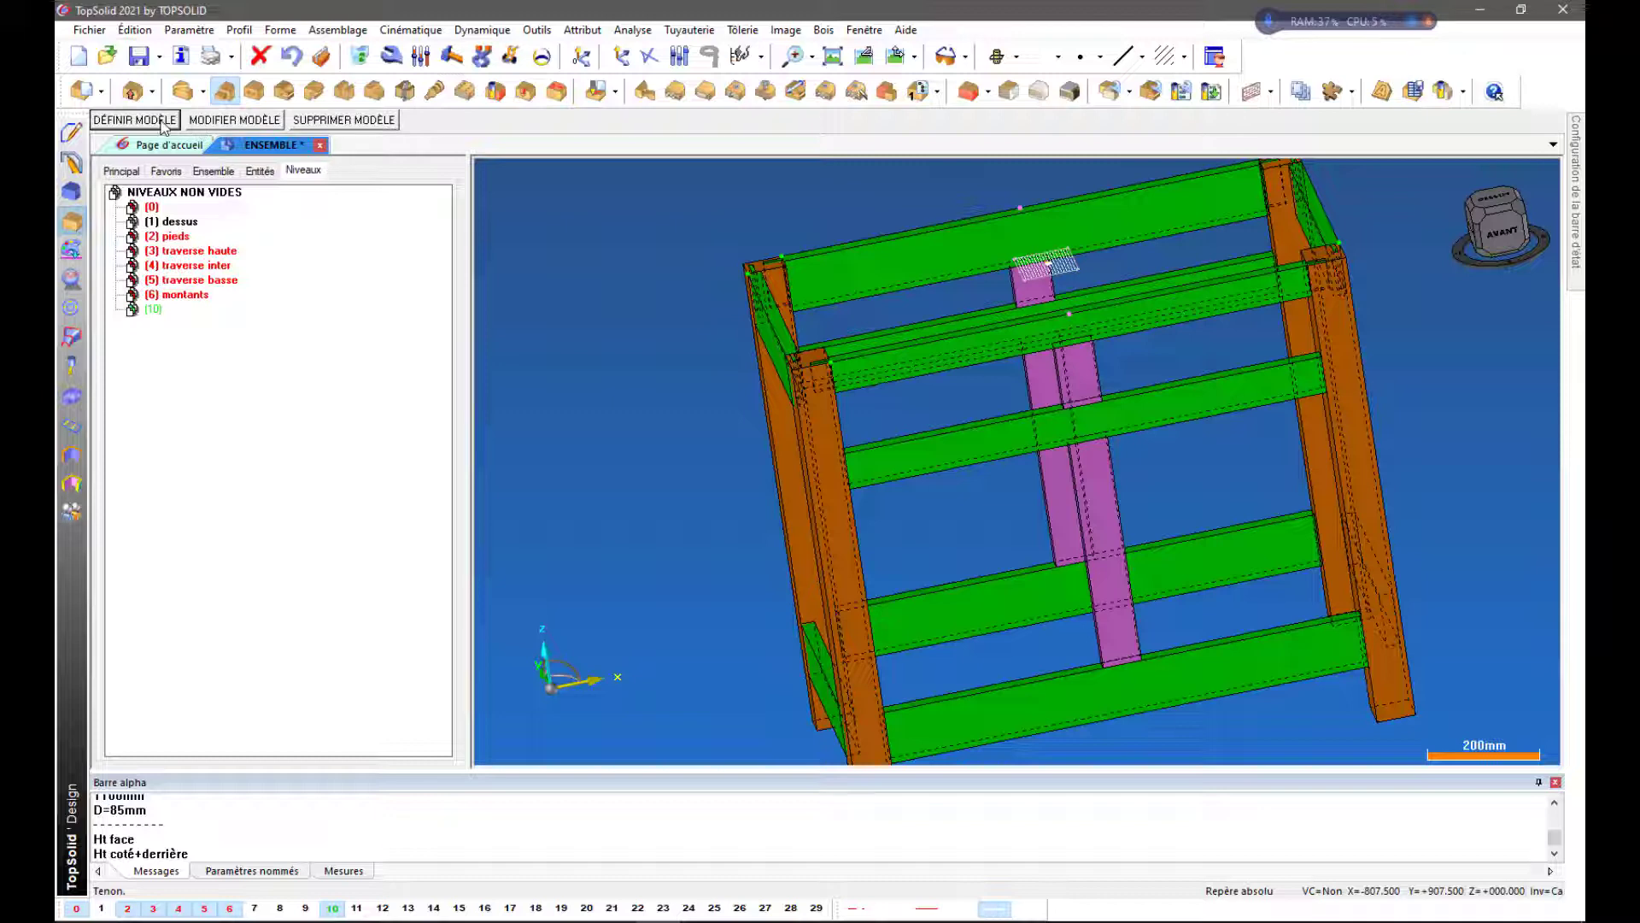
click(160, 121)
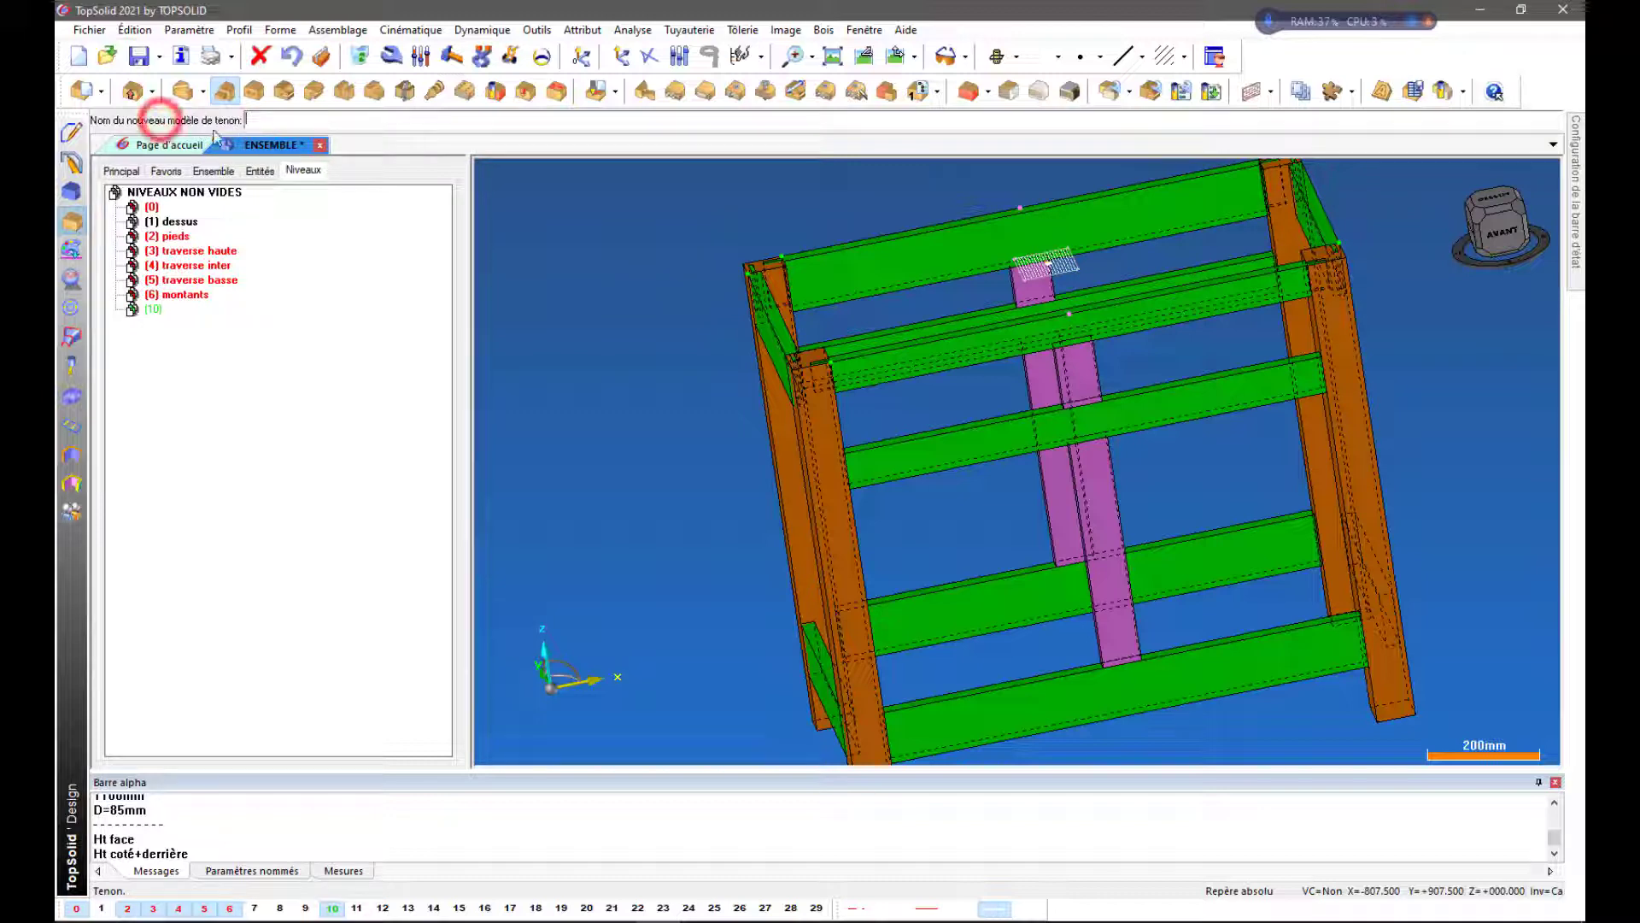
click(278, 118)
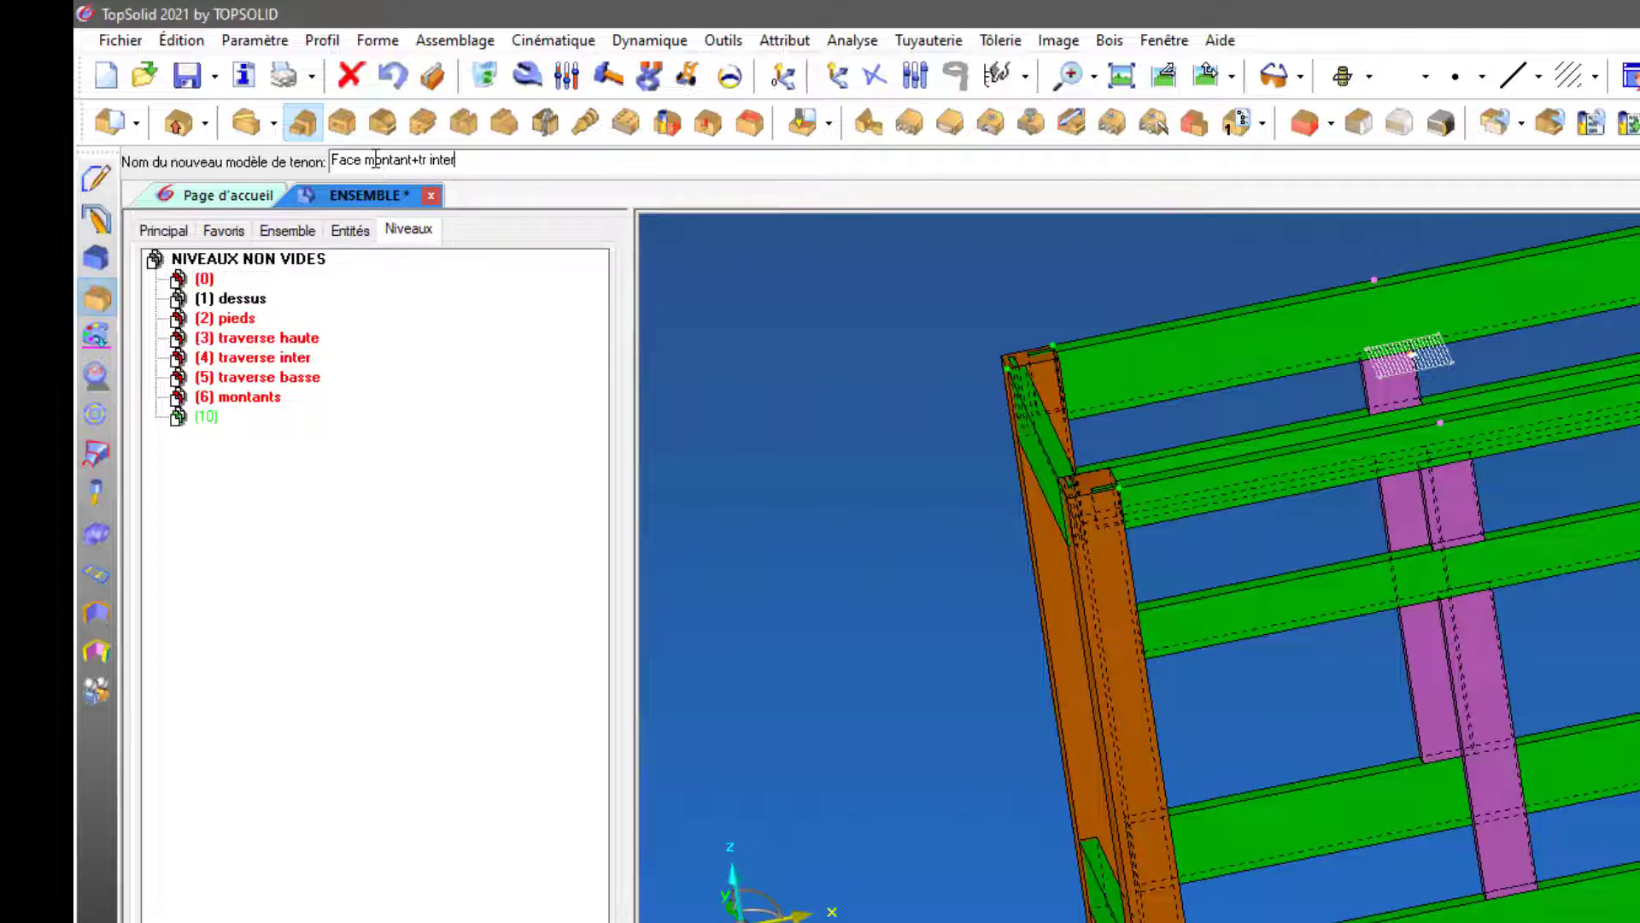
key(Return)
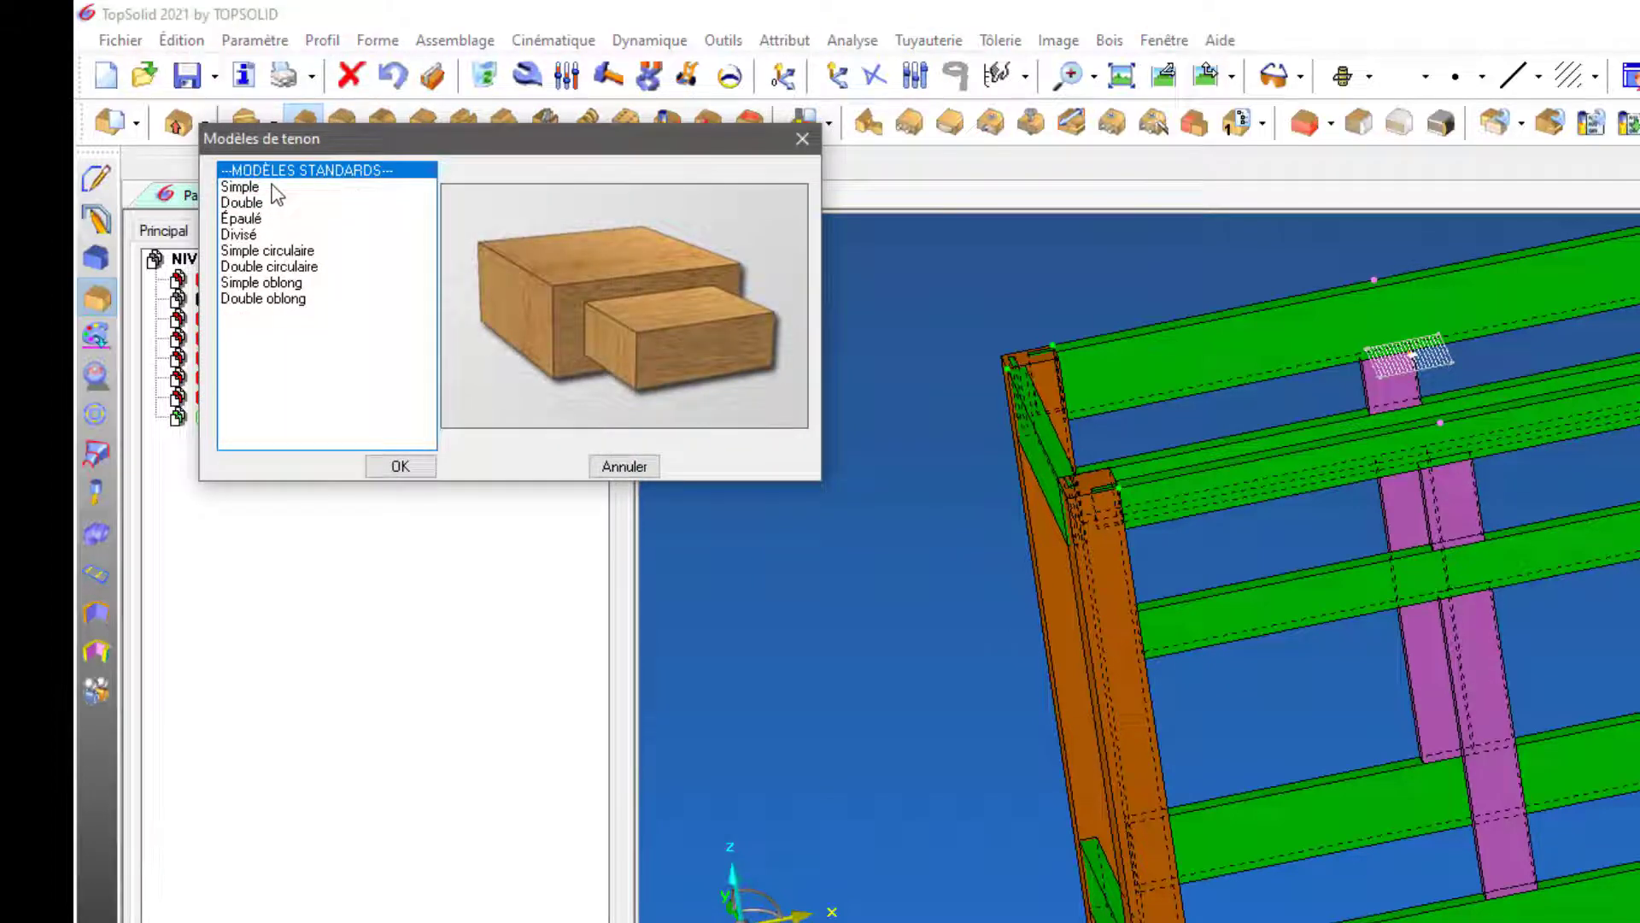
click(241, 188)
click(389, 465)
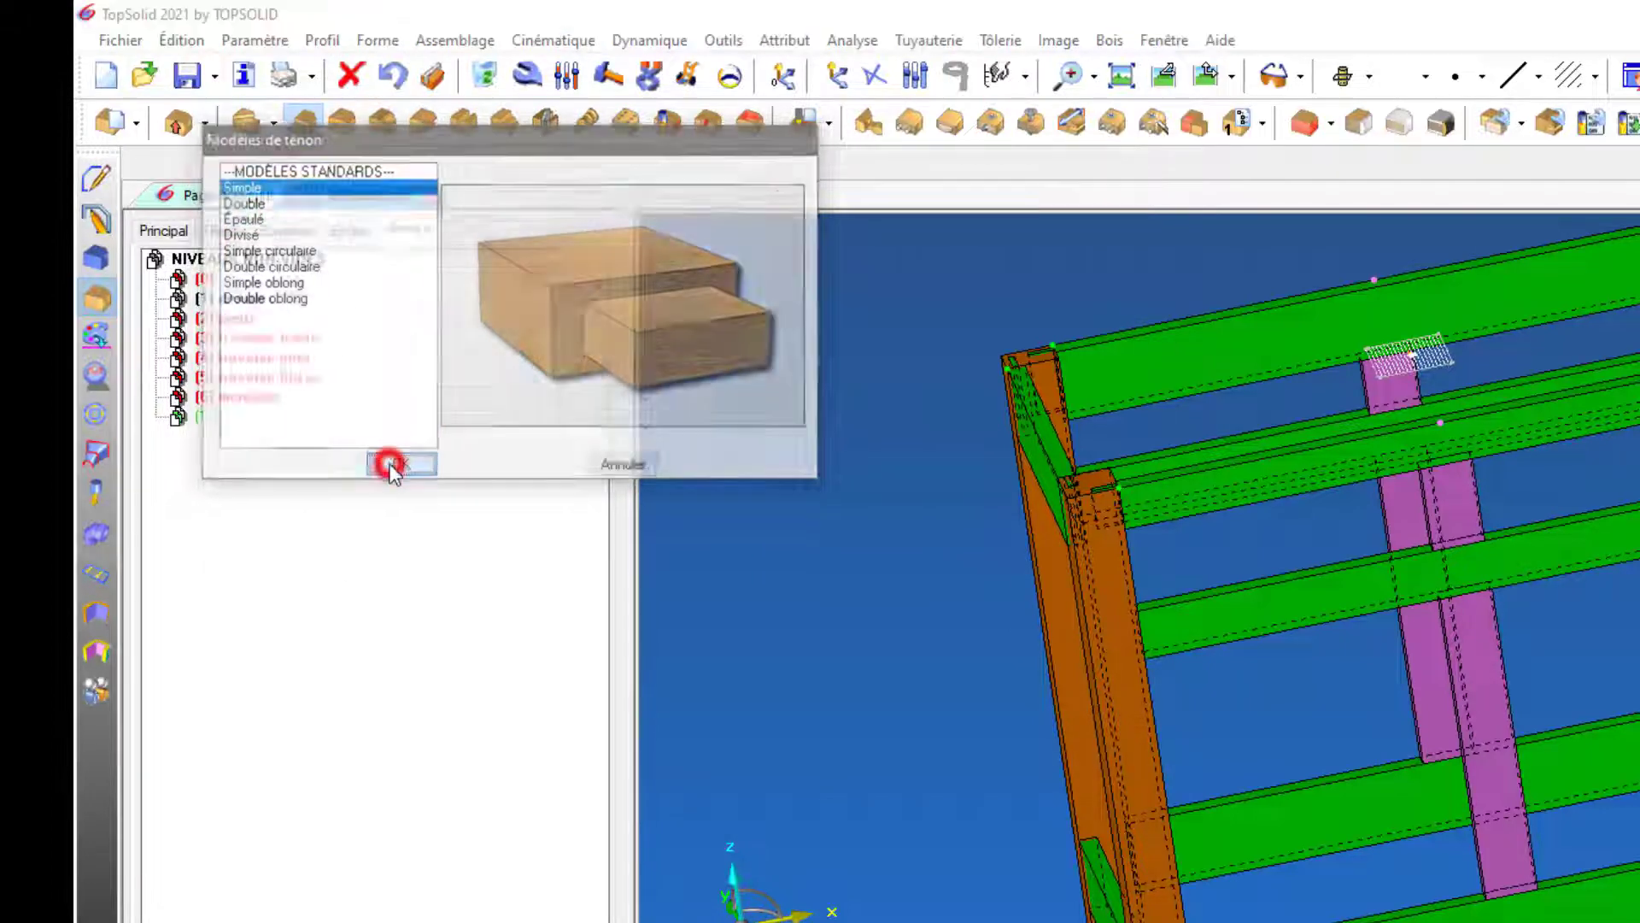
Set the model's width adjustment to l0 + l1, with left and right offsets of 5 mm each
click(494, 171)
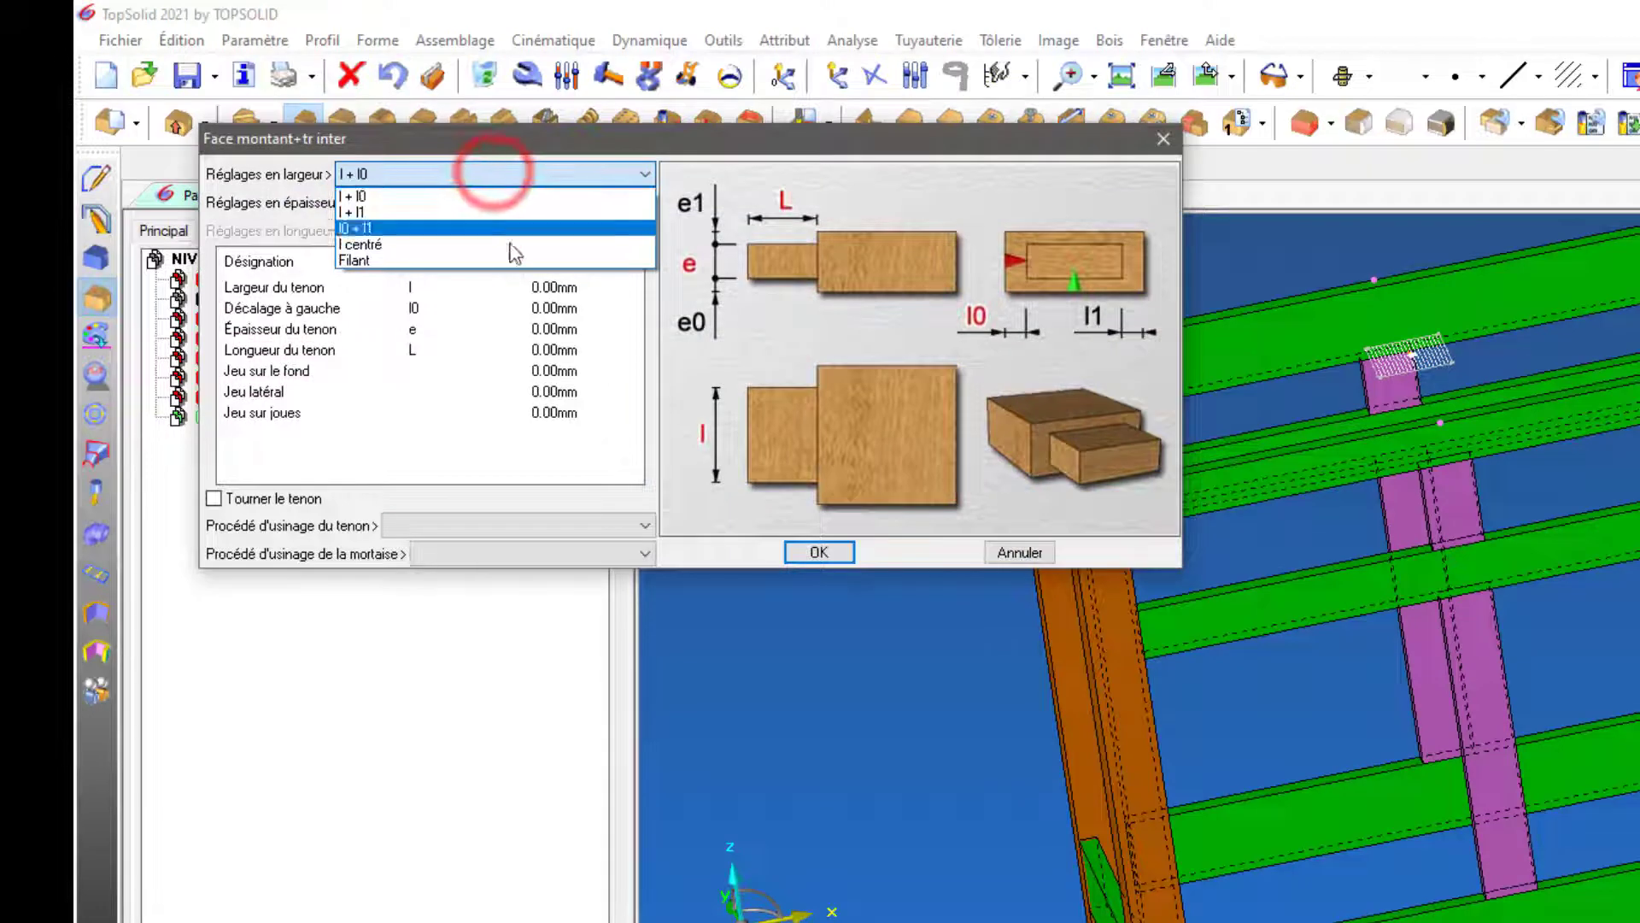
click(508, 229)
double_click(557, 287)
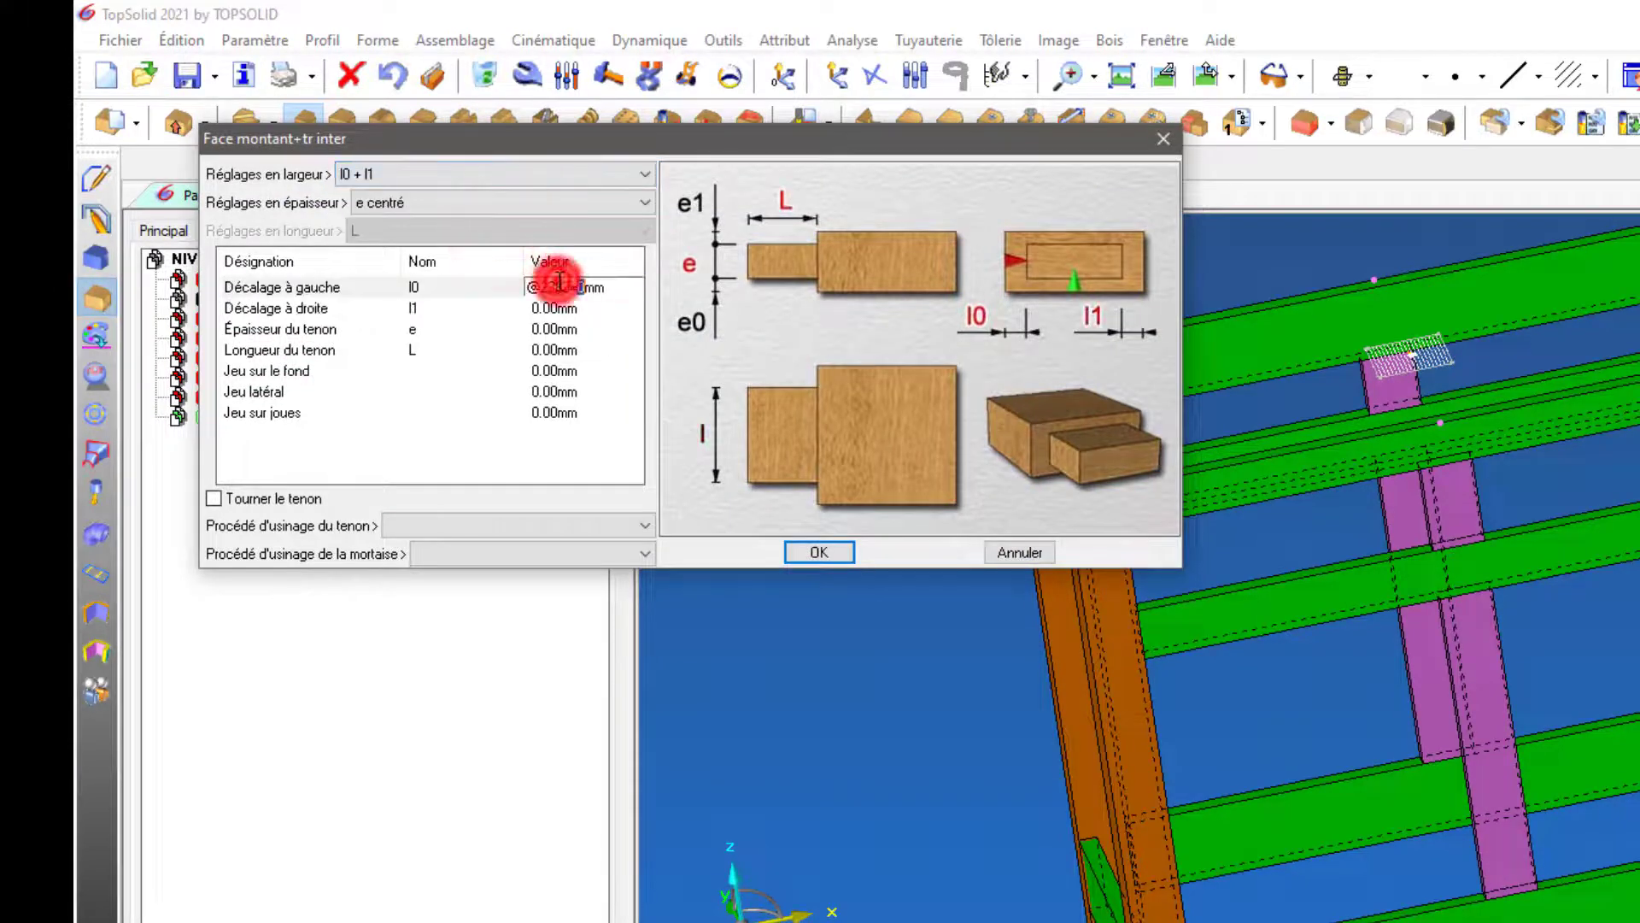
double_click(578, 285)
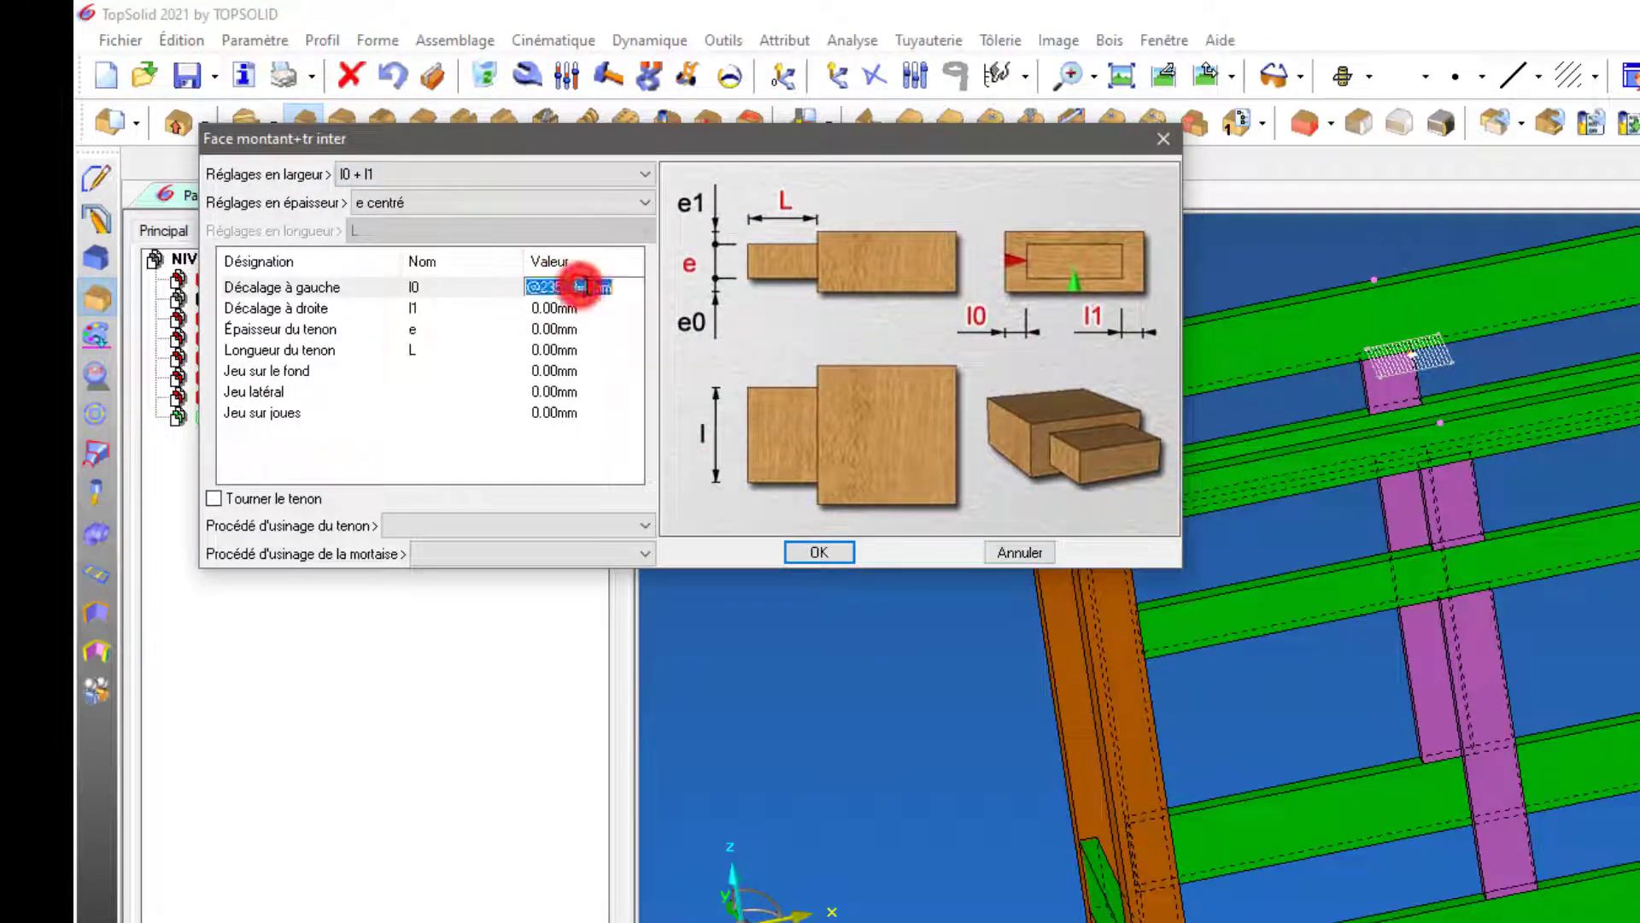
text(5)
key(Return)
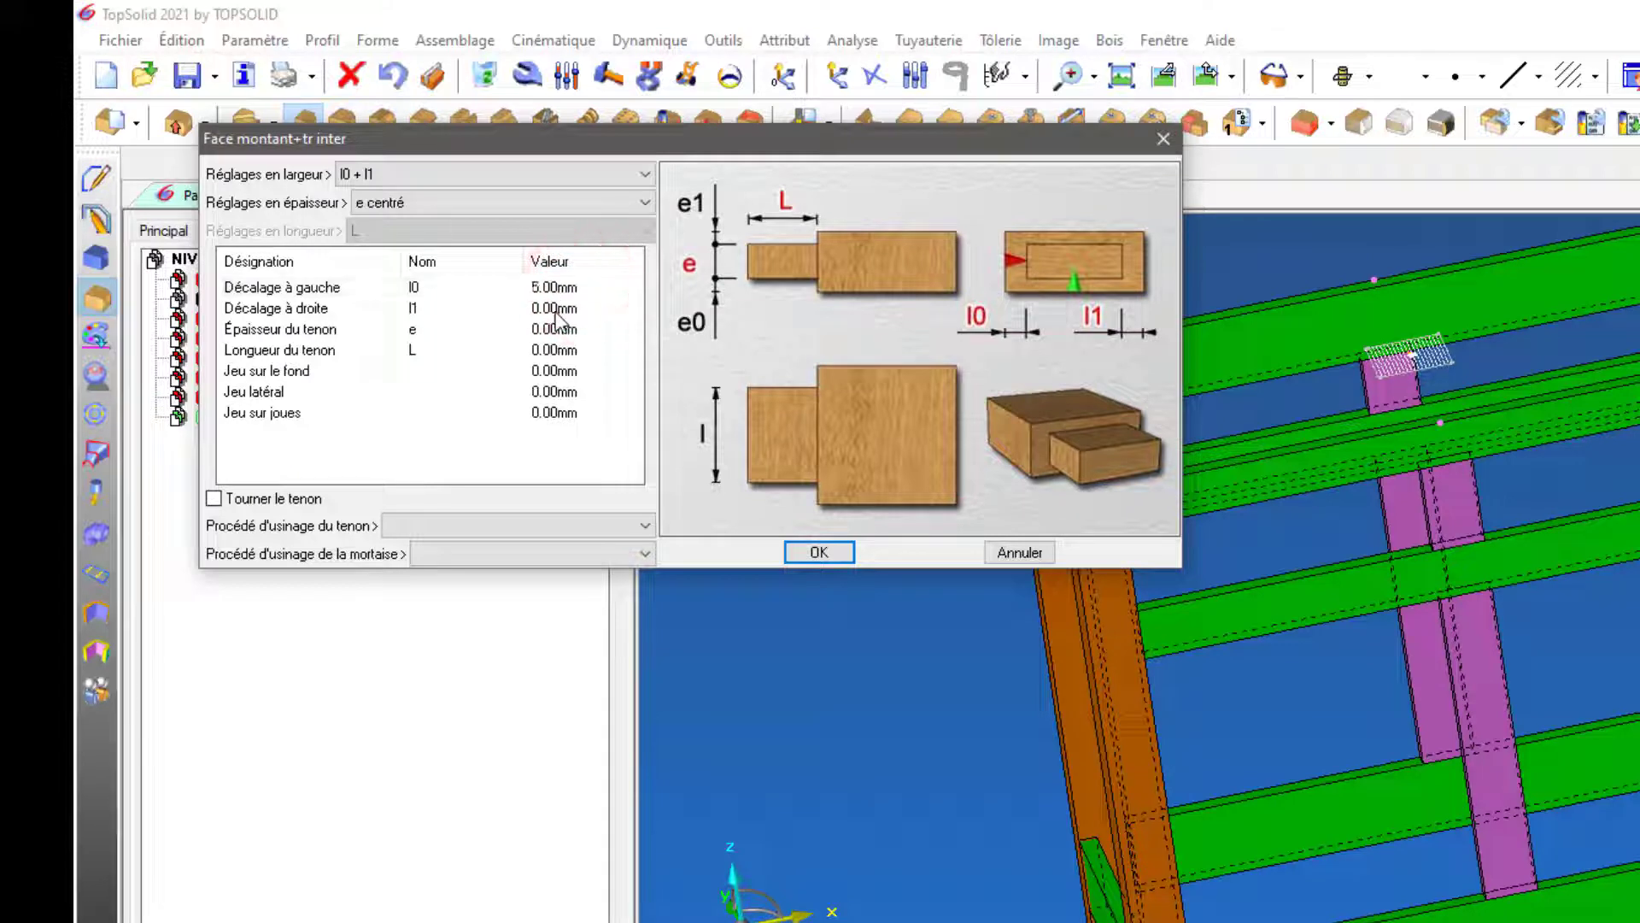
double_click(556, 310)
text(5)
key(Return)
Set the tenon thickness e to 8 mm and the tenon length L to 8 mm
double_click(557, 330)
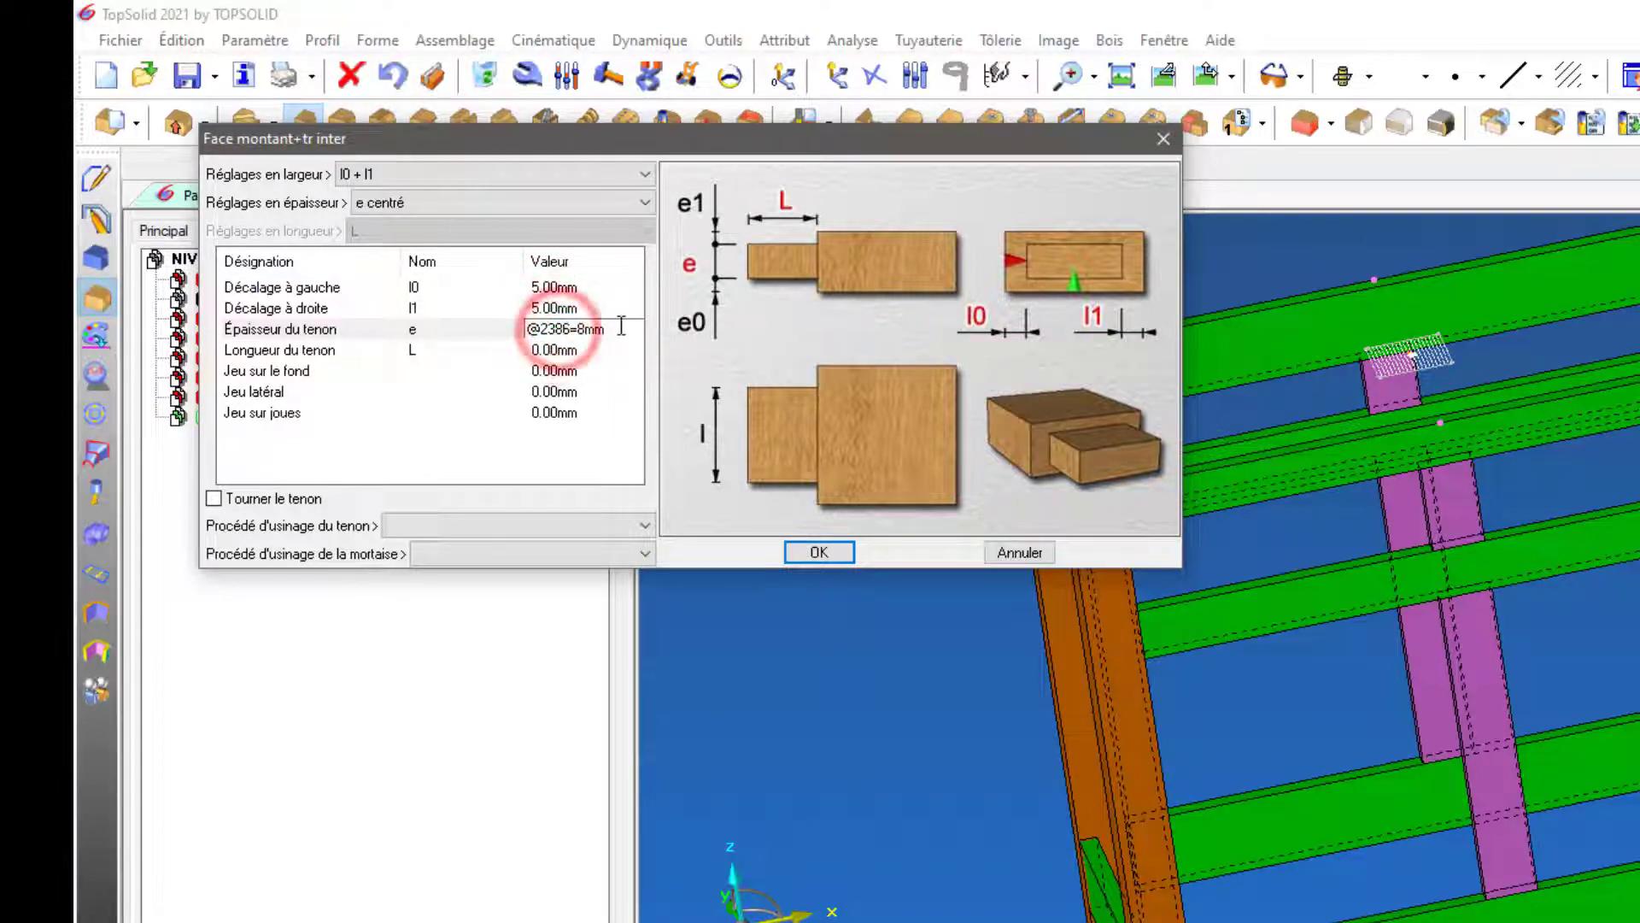
key(Return)
double_click(564, 353)
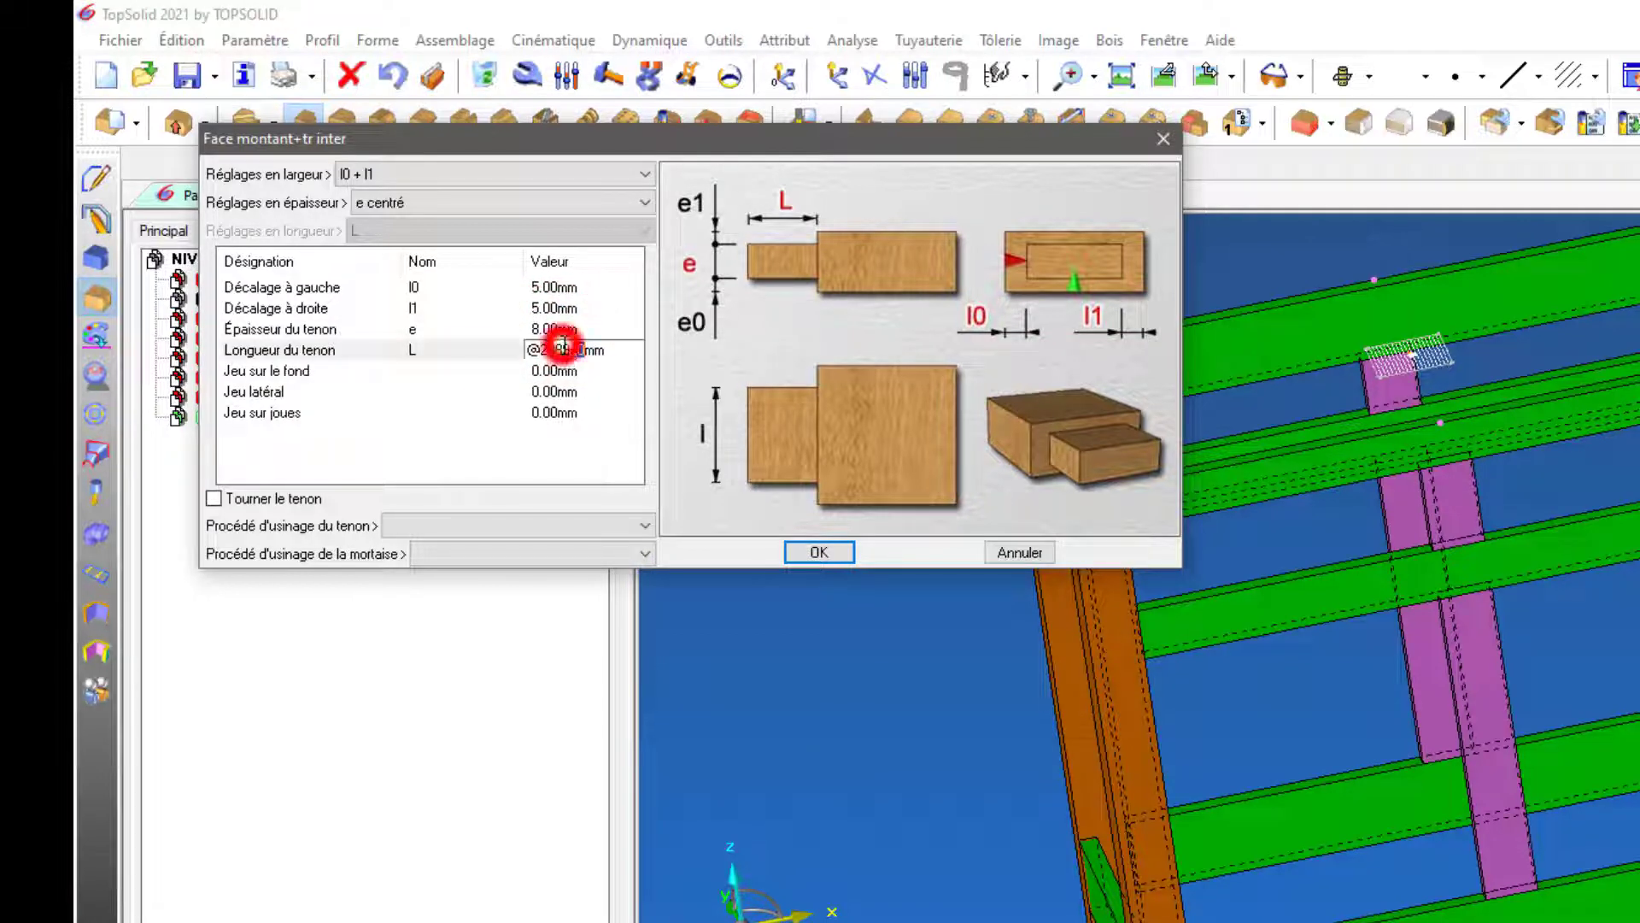
text(8)
key(Return)
click(564, 370)
double_click(563, 370)
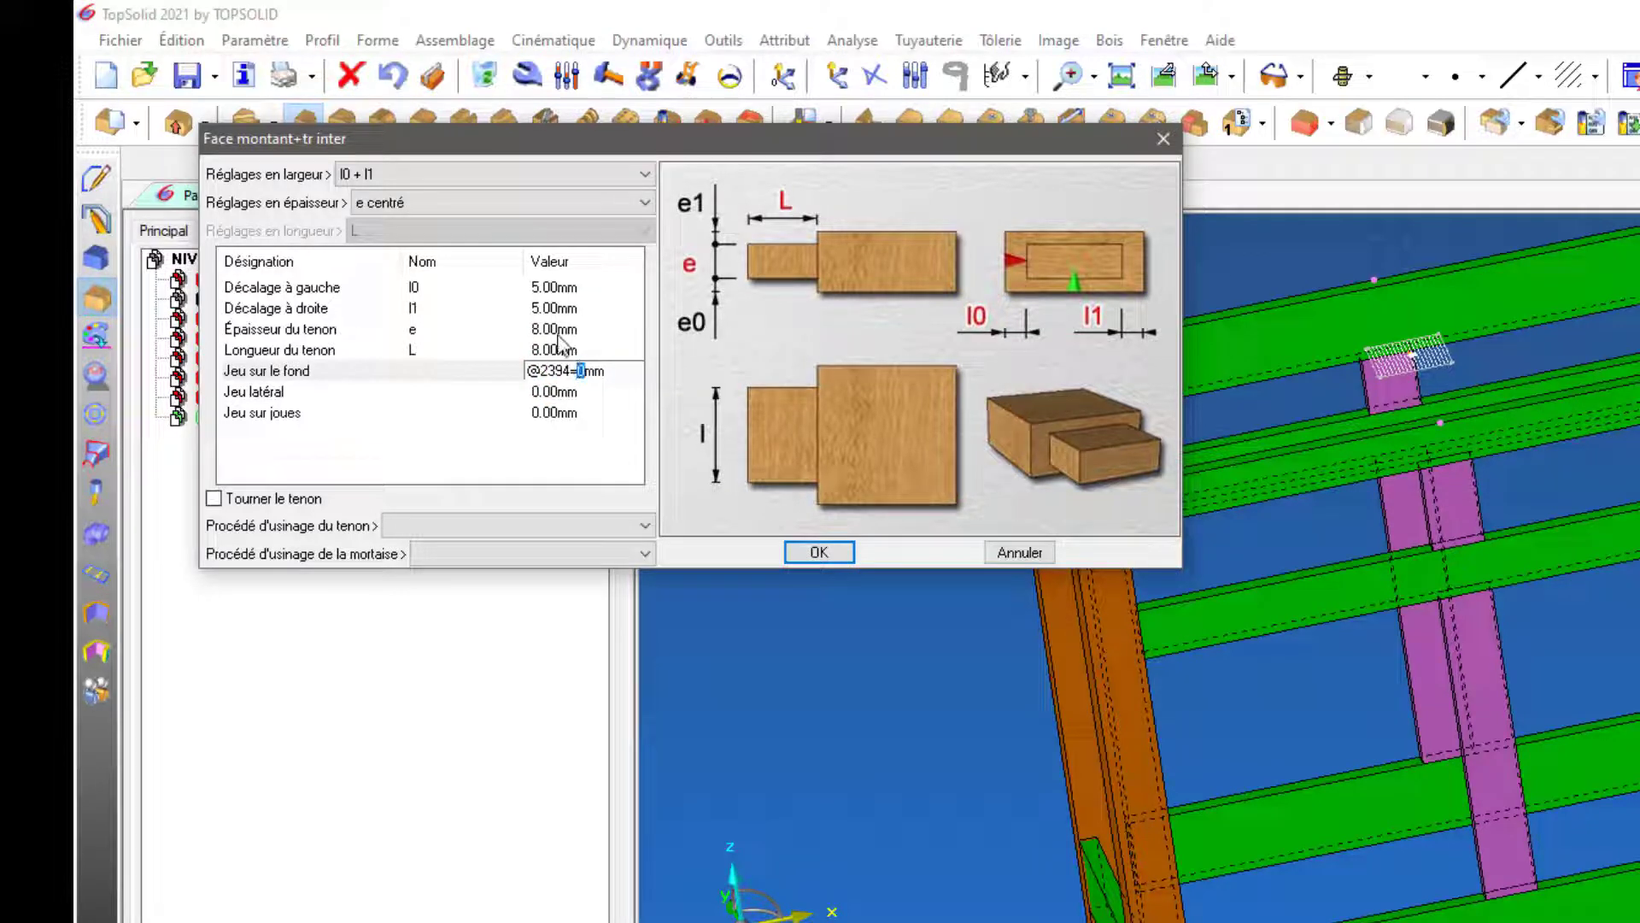
Set the model's thickness adjustment to e + e0, with a lower cheek e0 of 8 mm
click(510, 202)
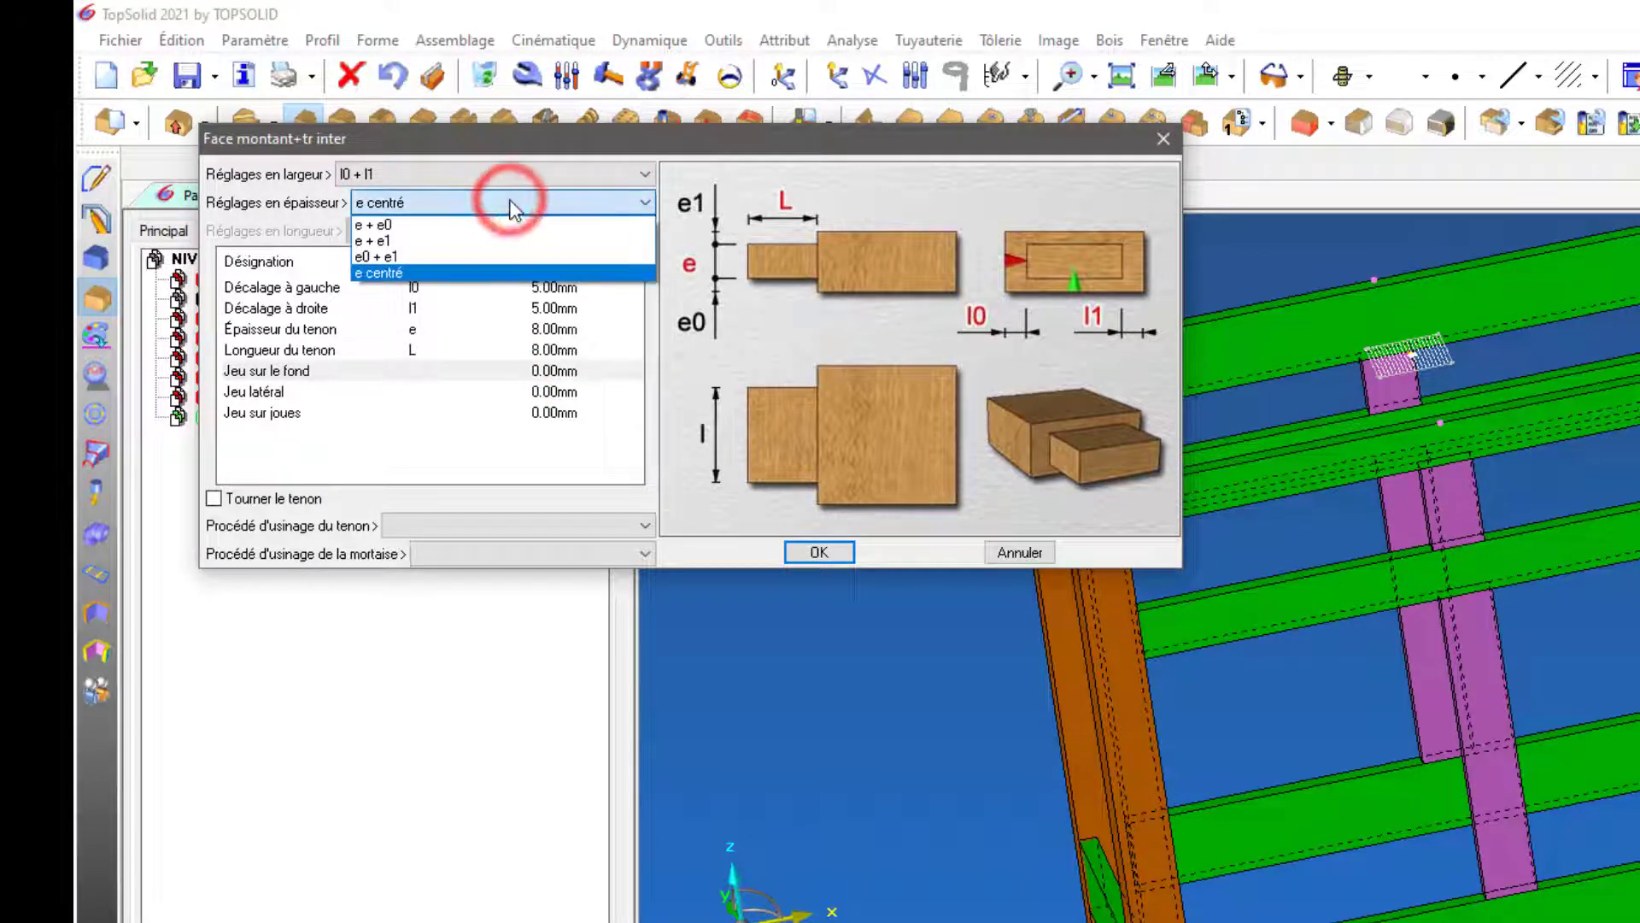
click(512, 226)
double_click(545, 350)
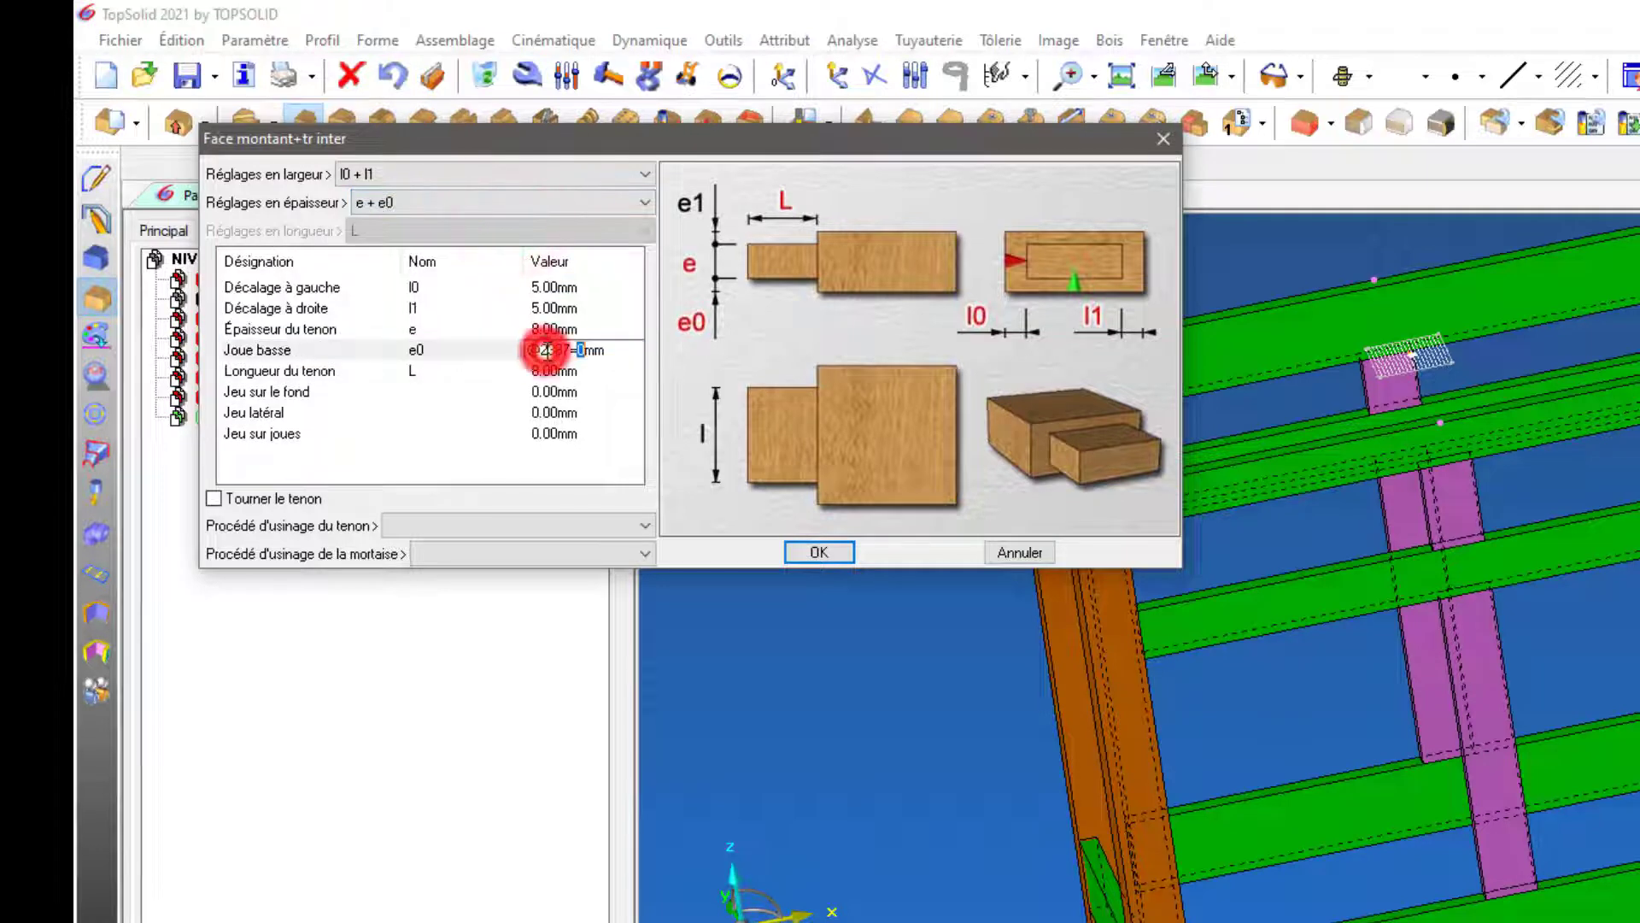
Set the tenon length L to 35 mm and the bottom clearance to 4 mm, and create the Face montant+tr inter model
click(545, 370)
double_click(546, 371)
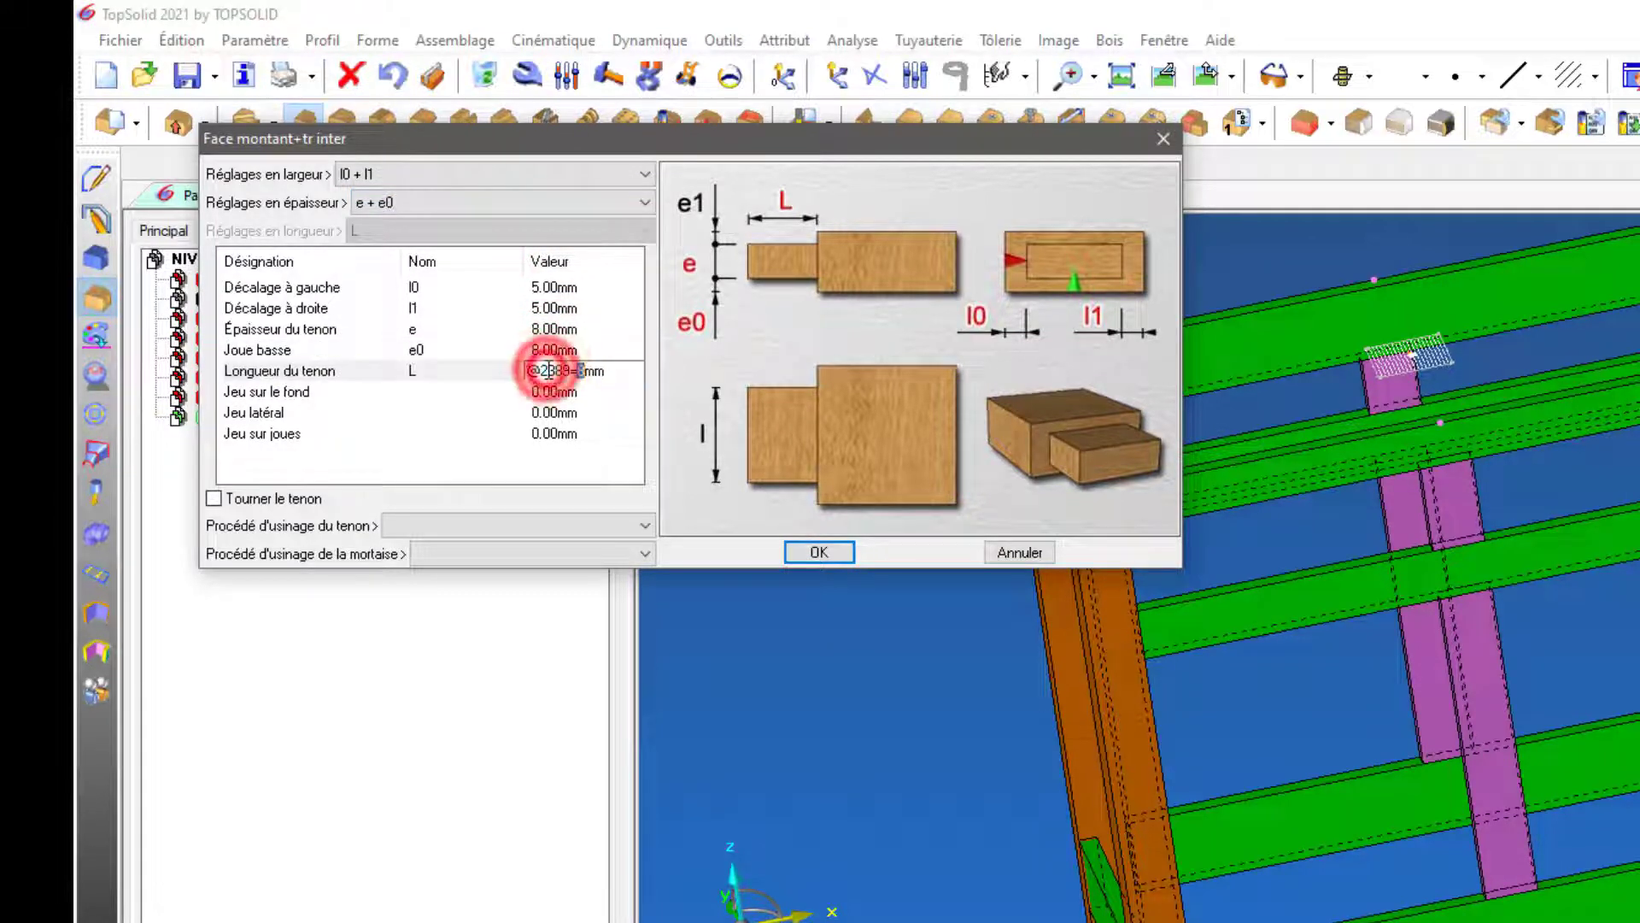
key(Return)
double_click(553, 397)
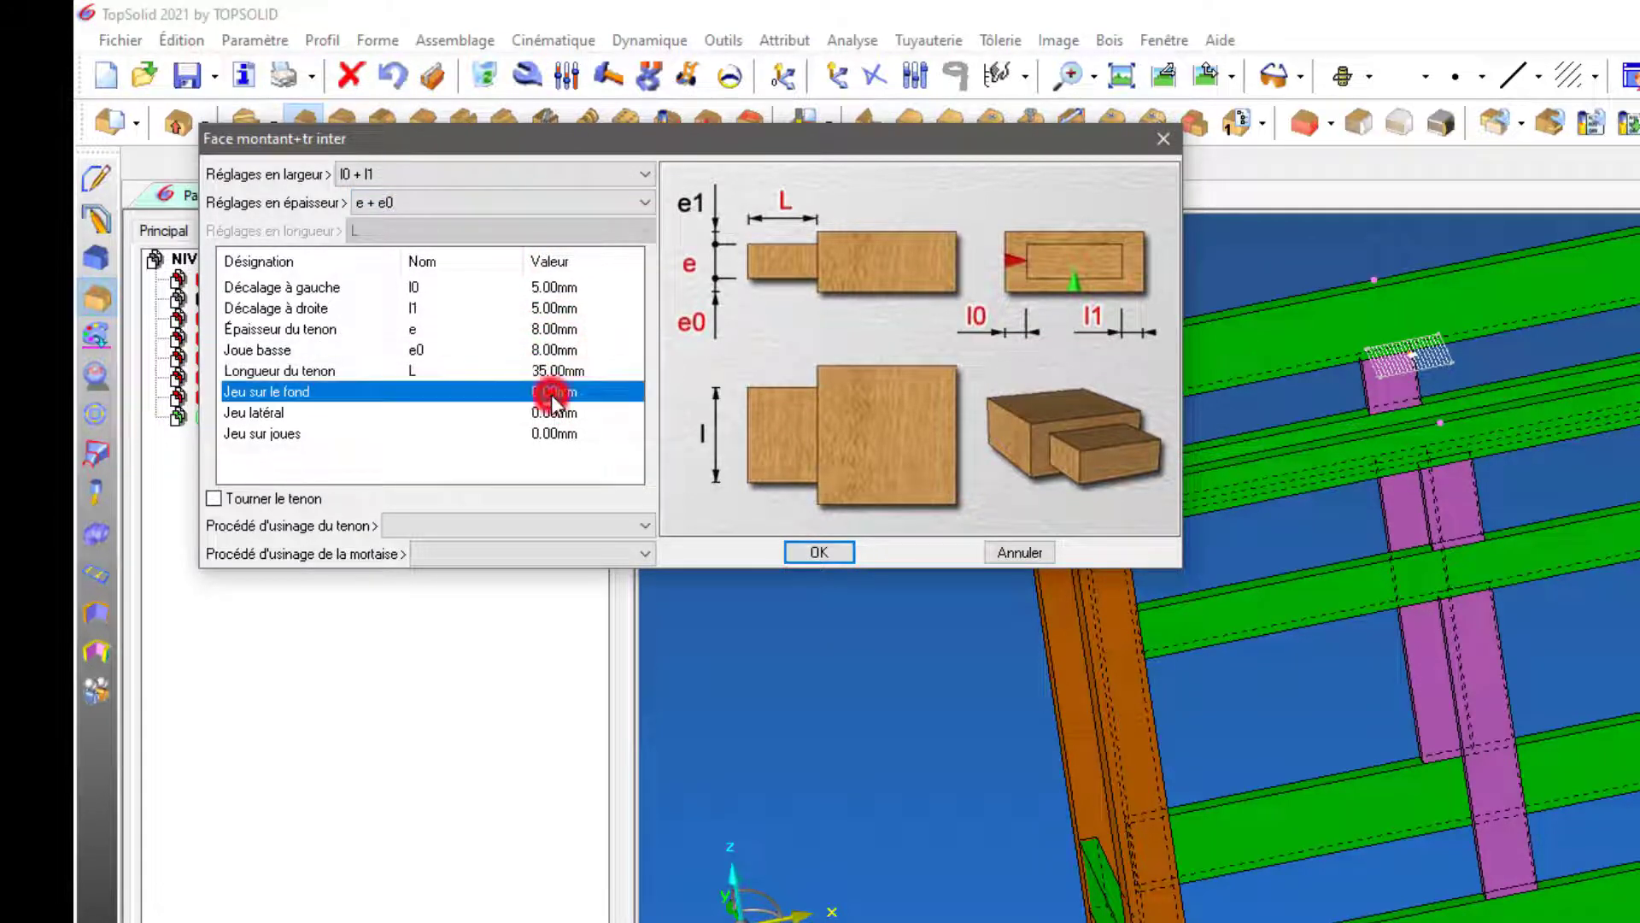
key(Return)
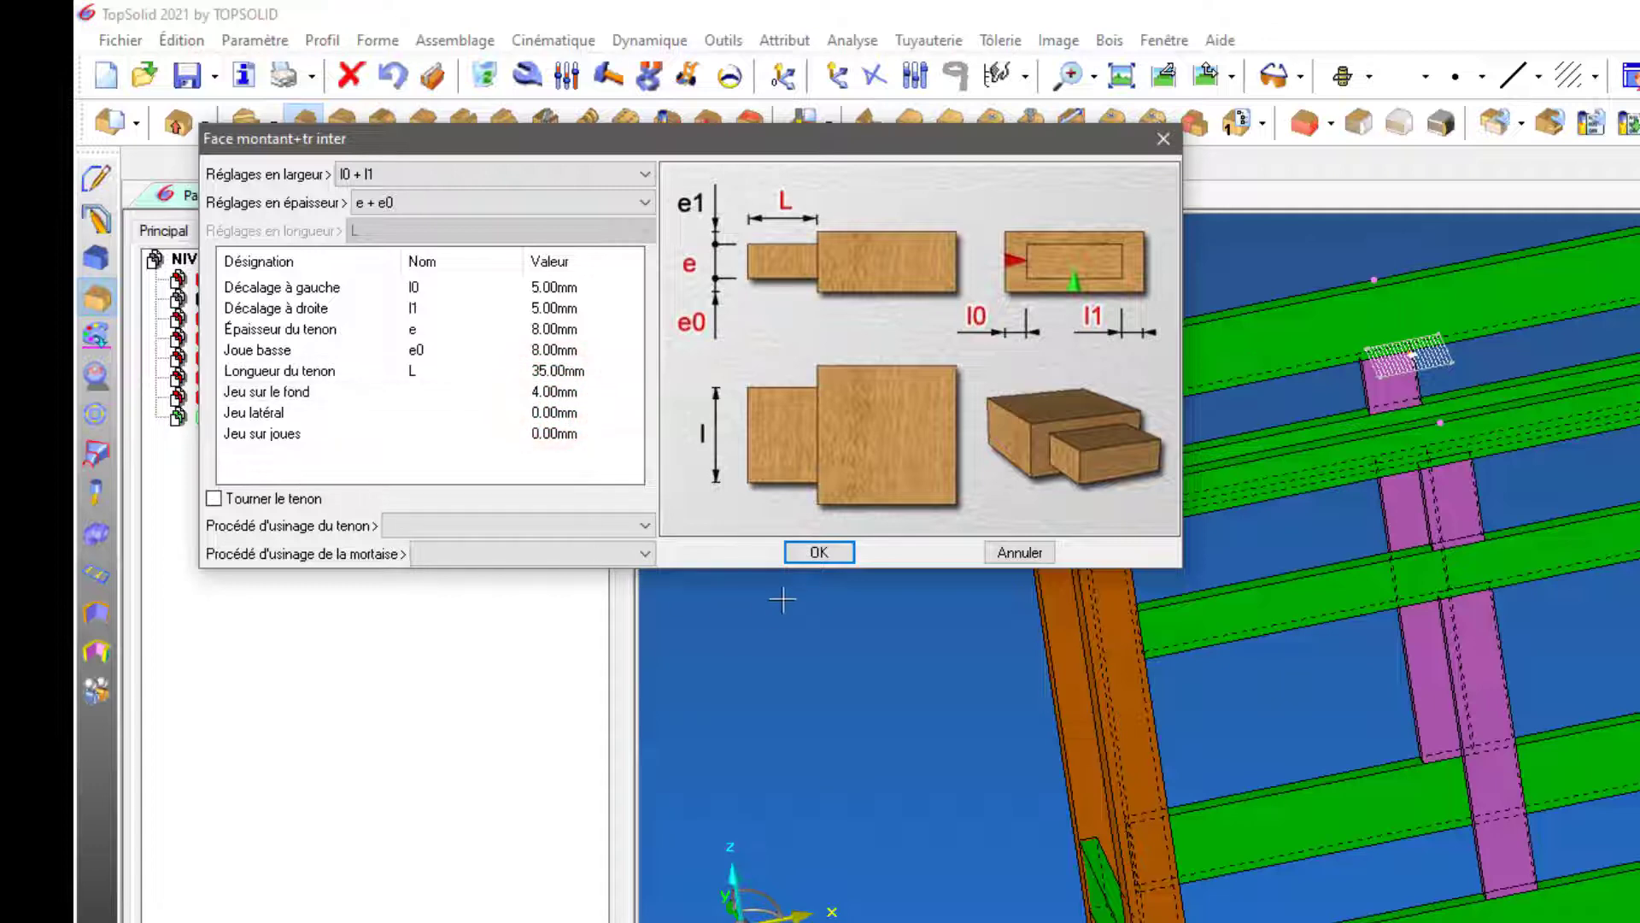
click(818, 553)
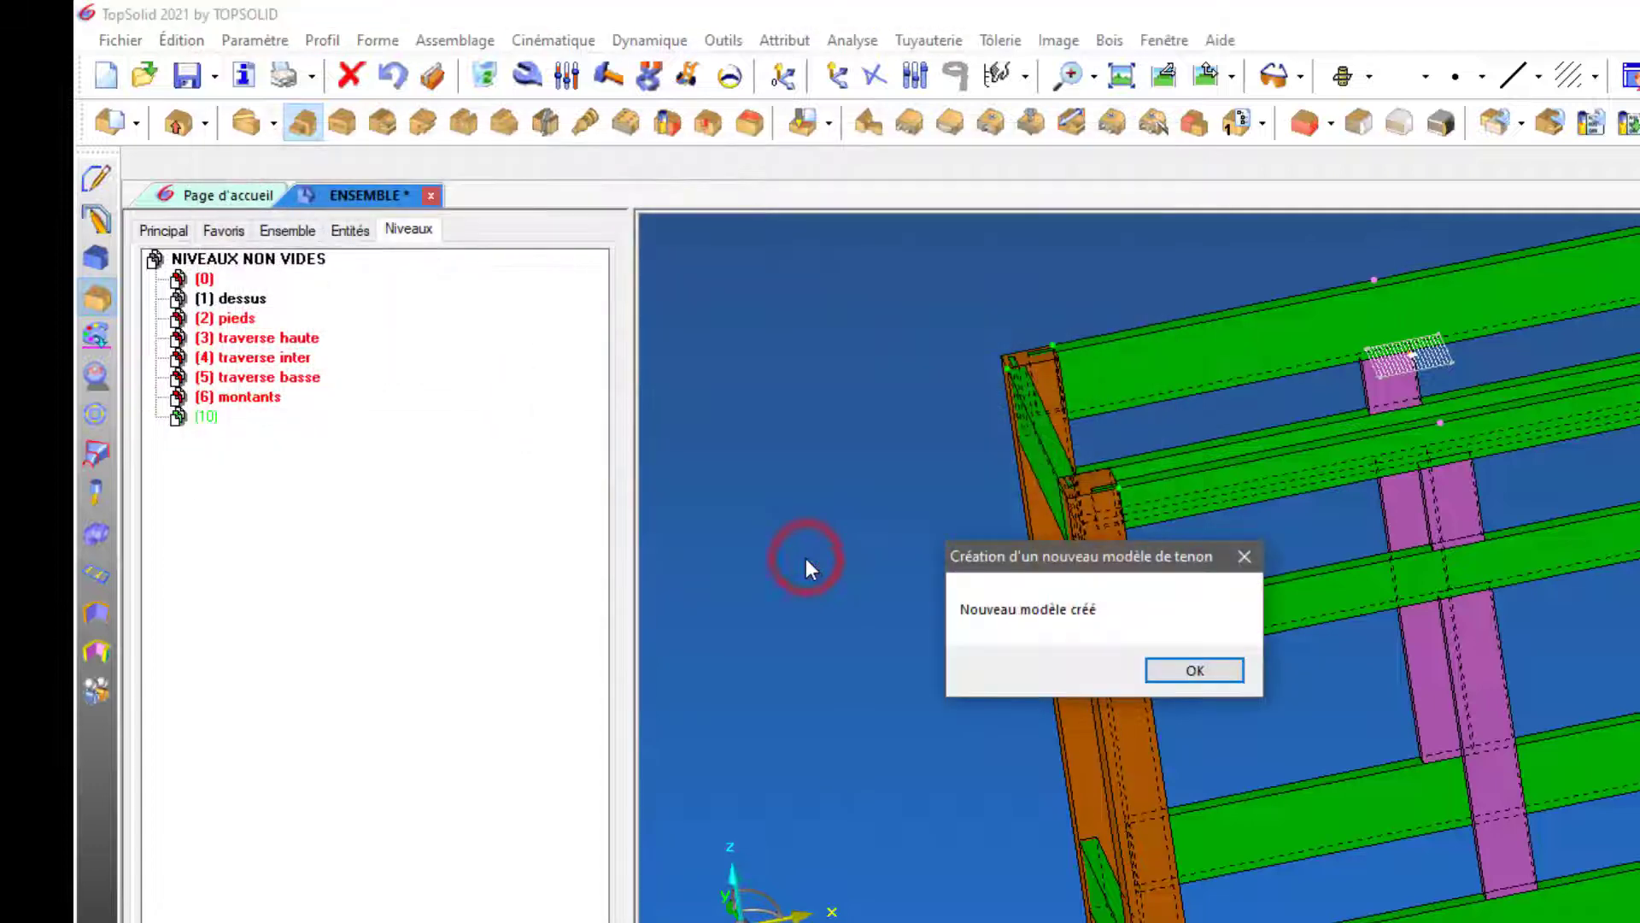
click(1179, 671)
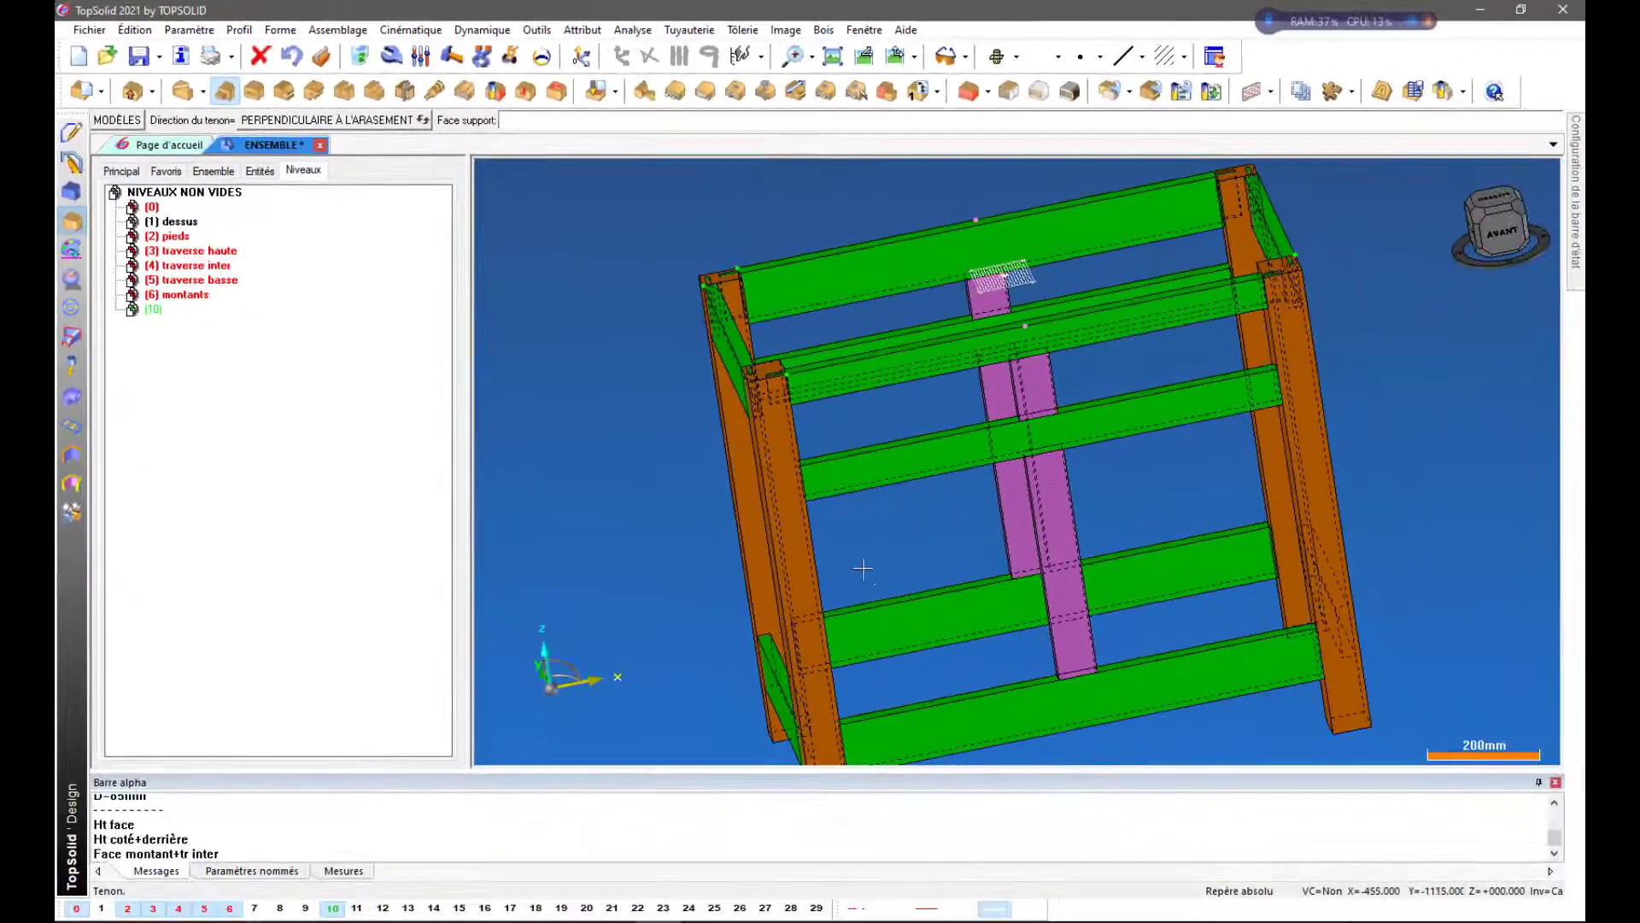
Add a Face montant+tr inter tenon to one end of the front intermediate rail where it meets the leg, using the rail's underside as left side
middle_drag(1184, 754, 1076, 748)
scroll(803, 558, up, 2)
scroll(803, 558, down, 2)
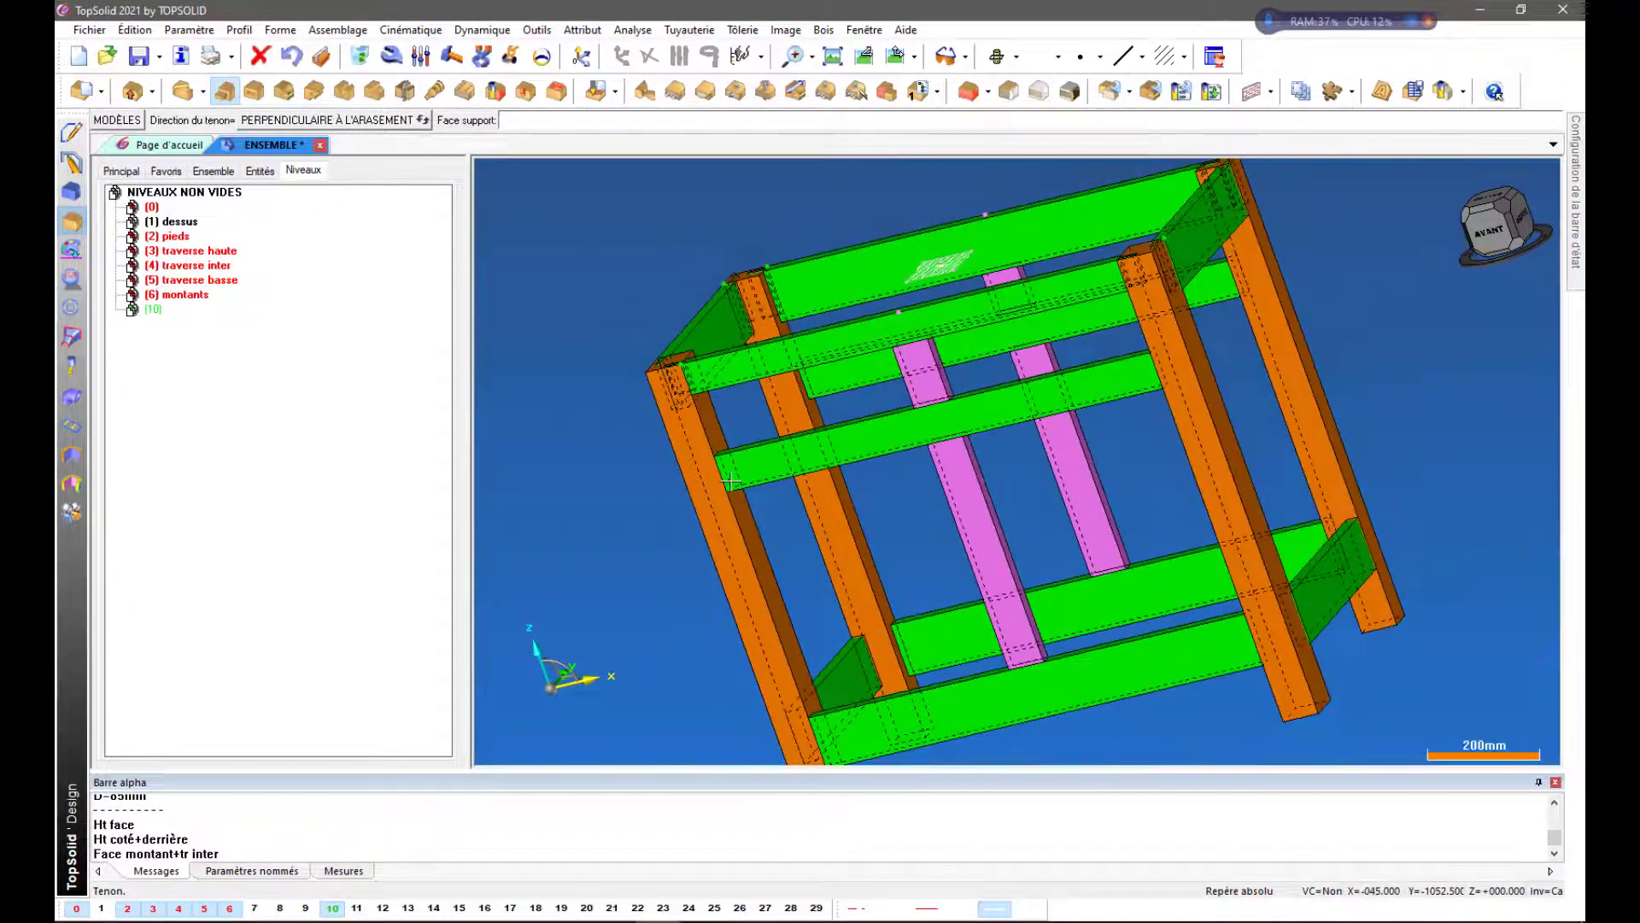
scroll(724, 478, up, 5)
click(712, 470)
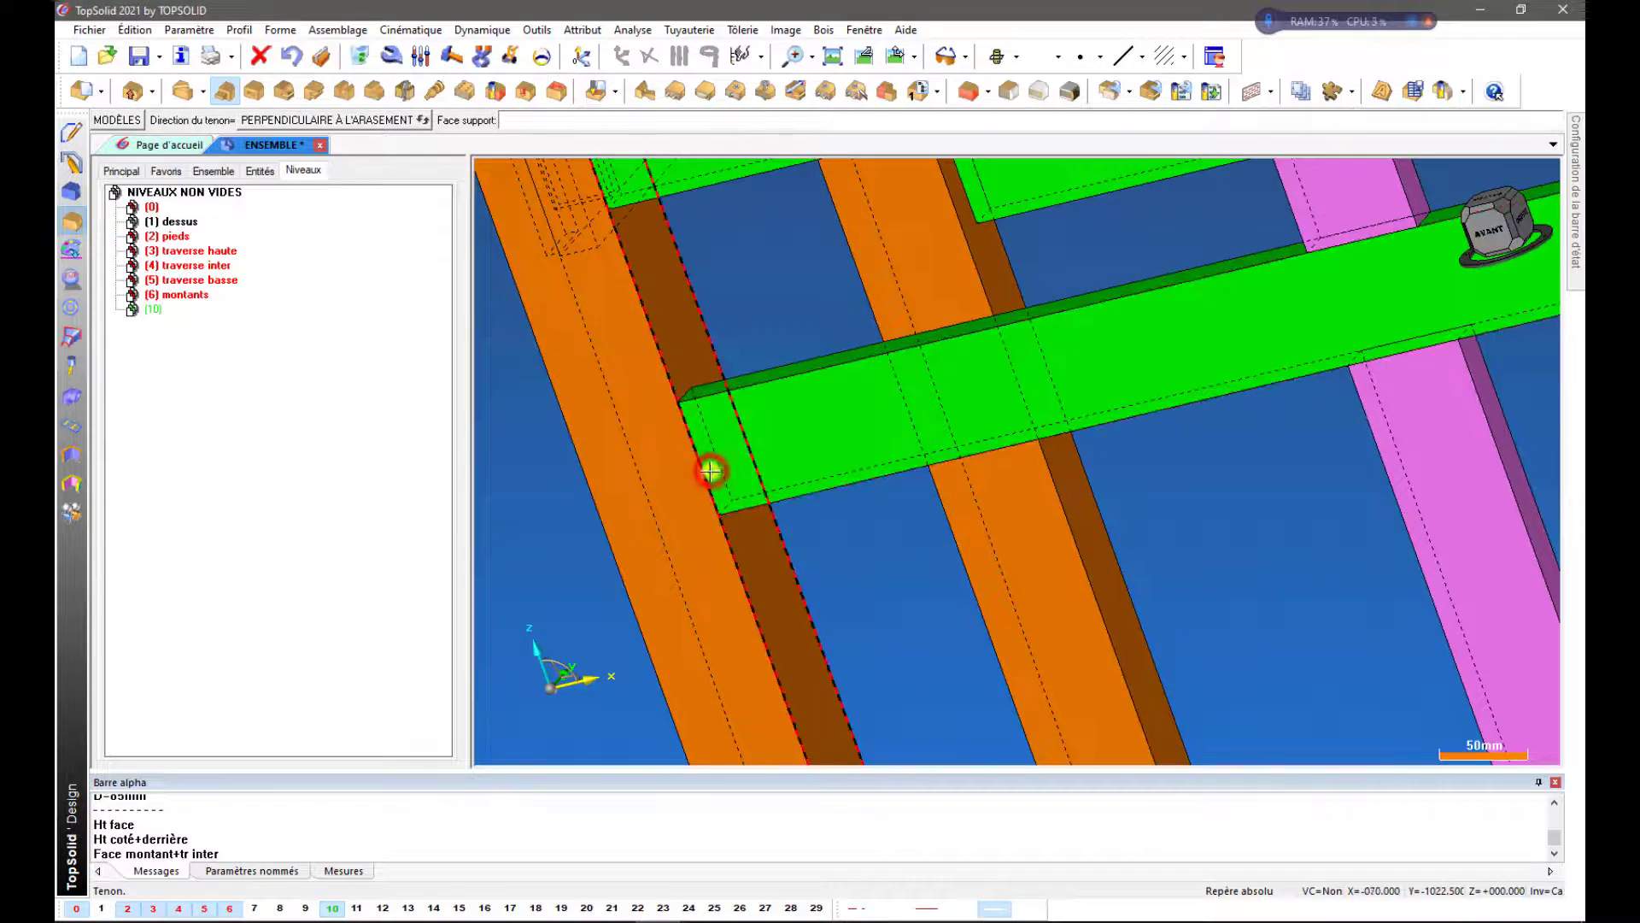
scroll(710, 470, down, 1)
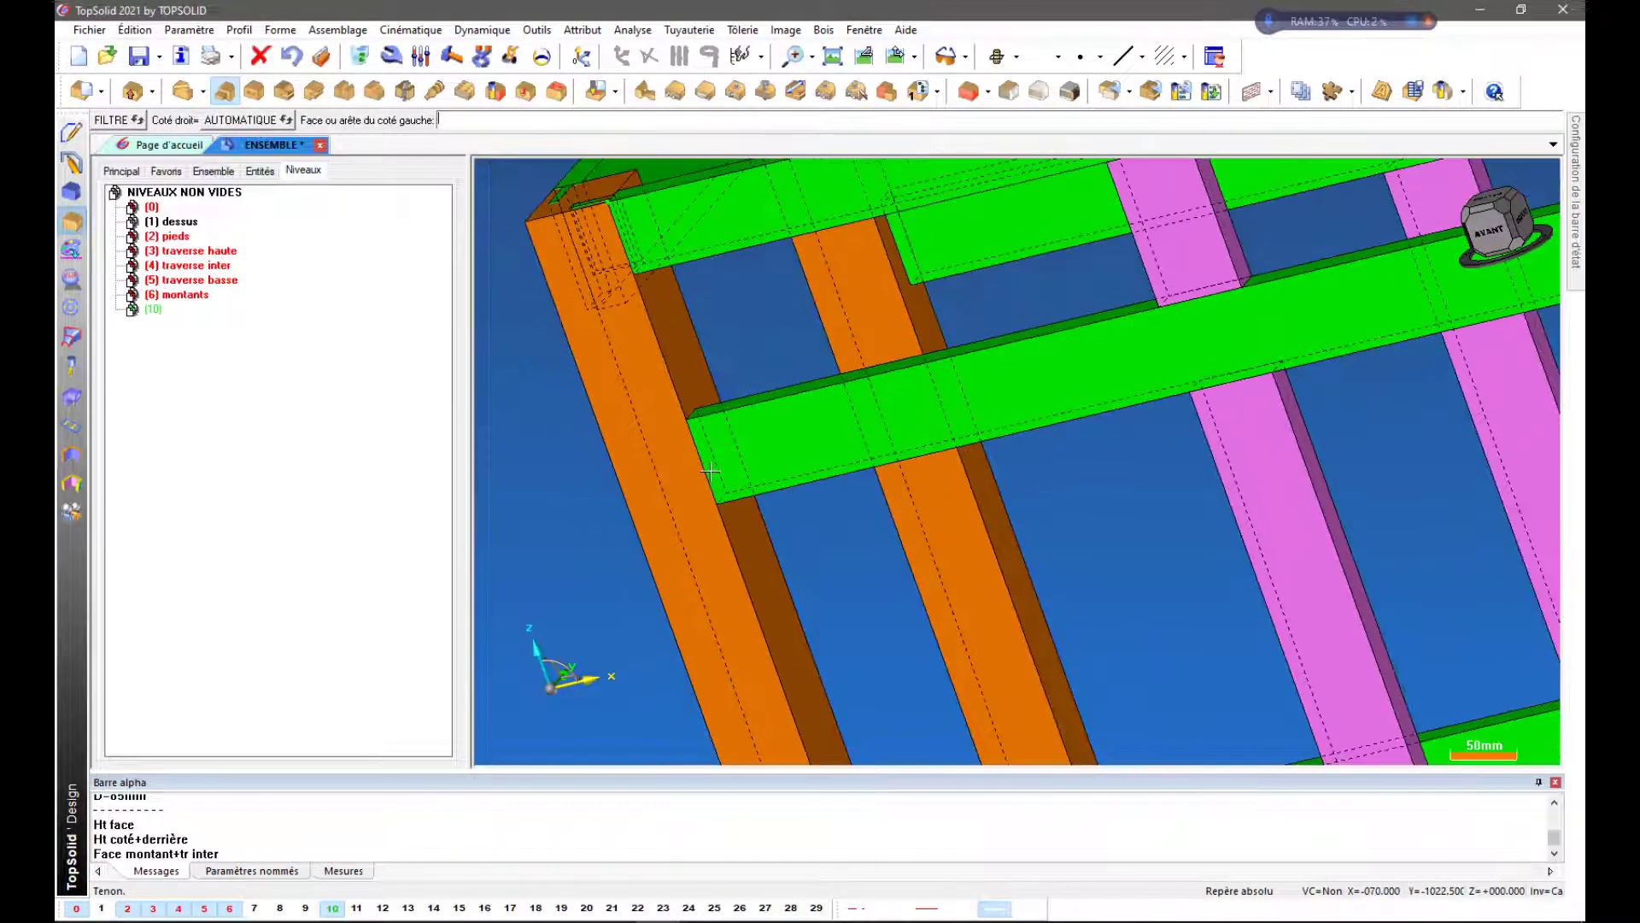
click(789, 484)
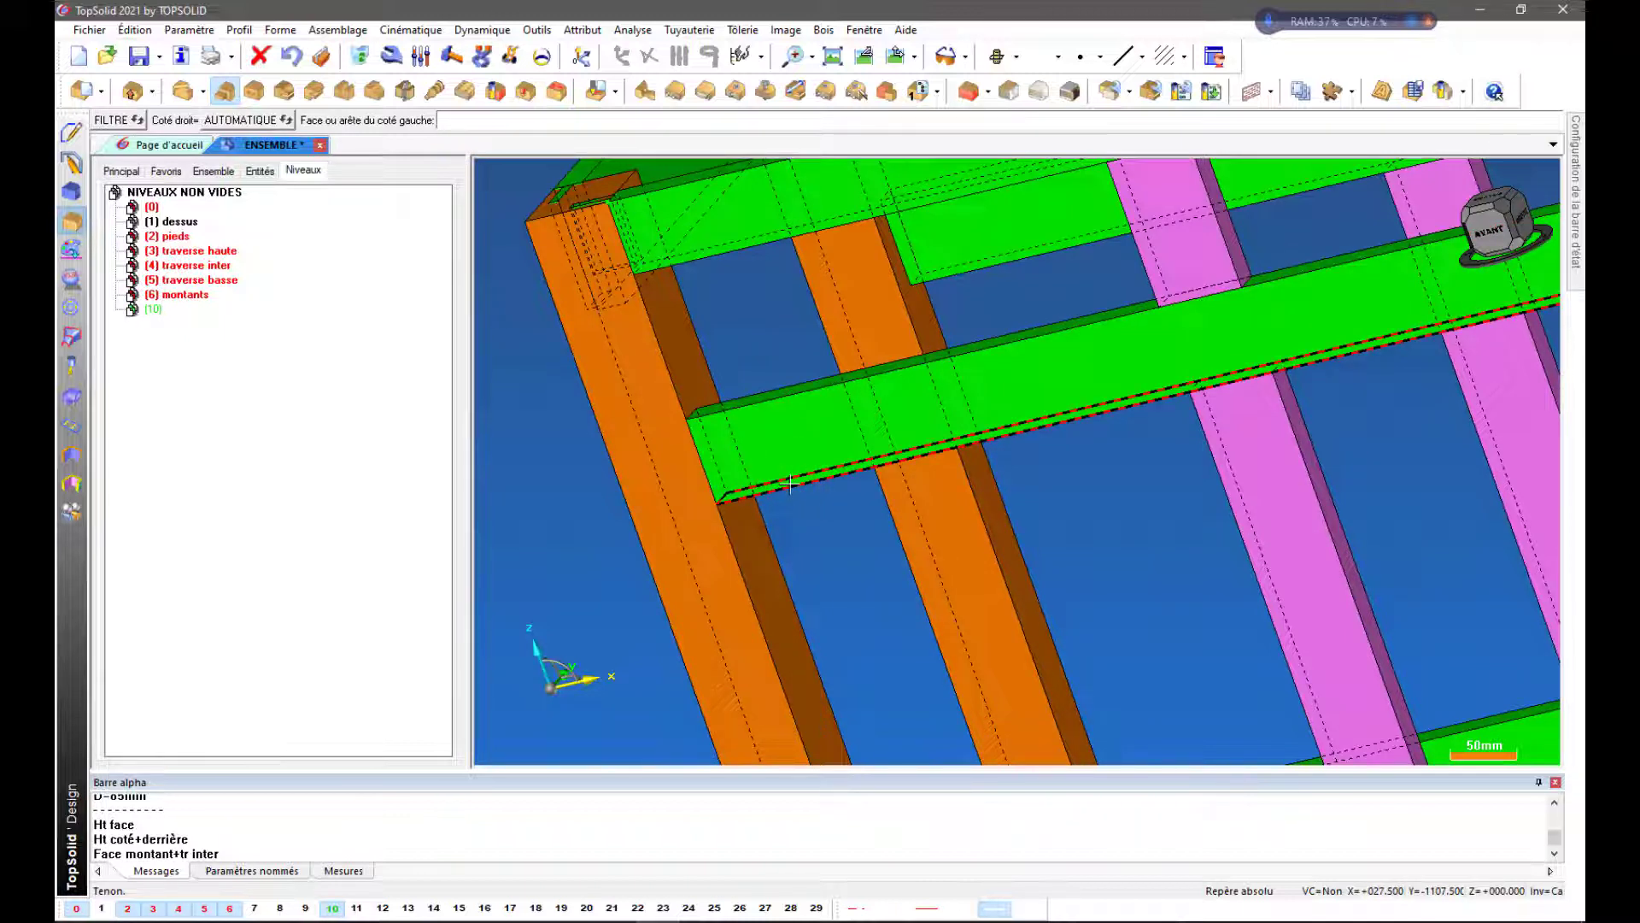
click(790, 483)
click(767, 490)
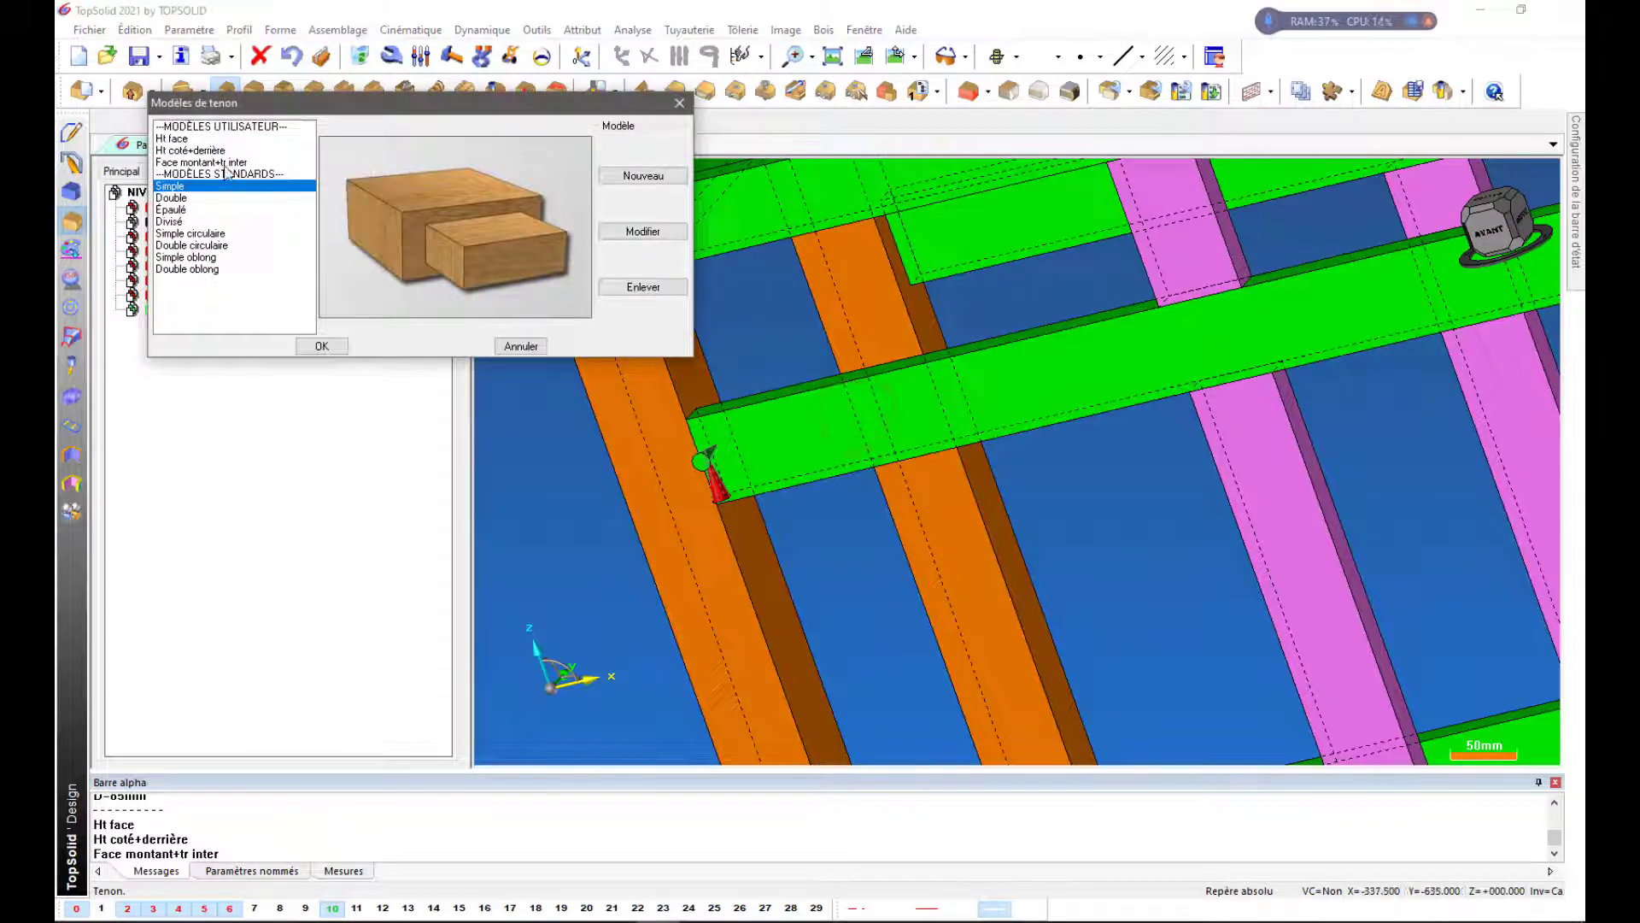
click(221, 162)
click(318, 344)
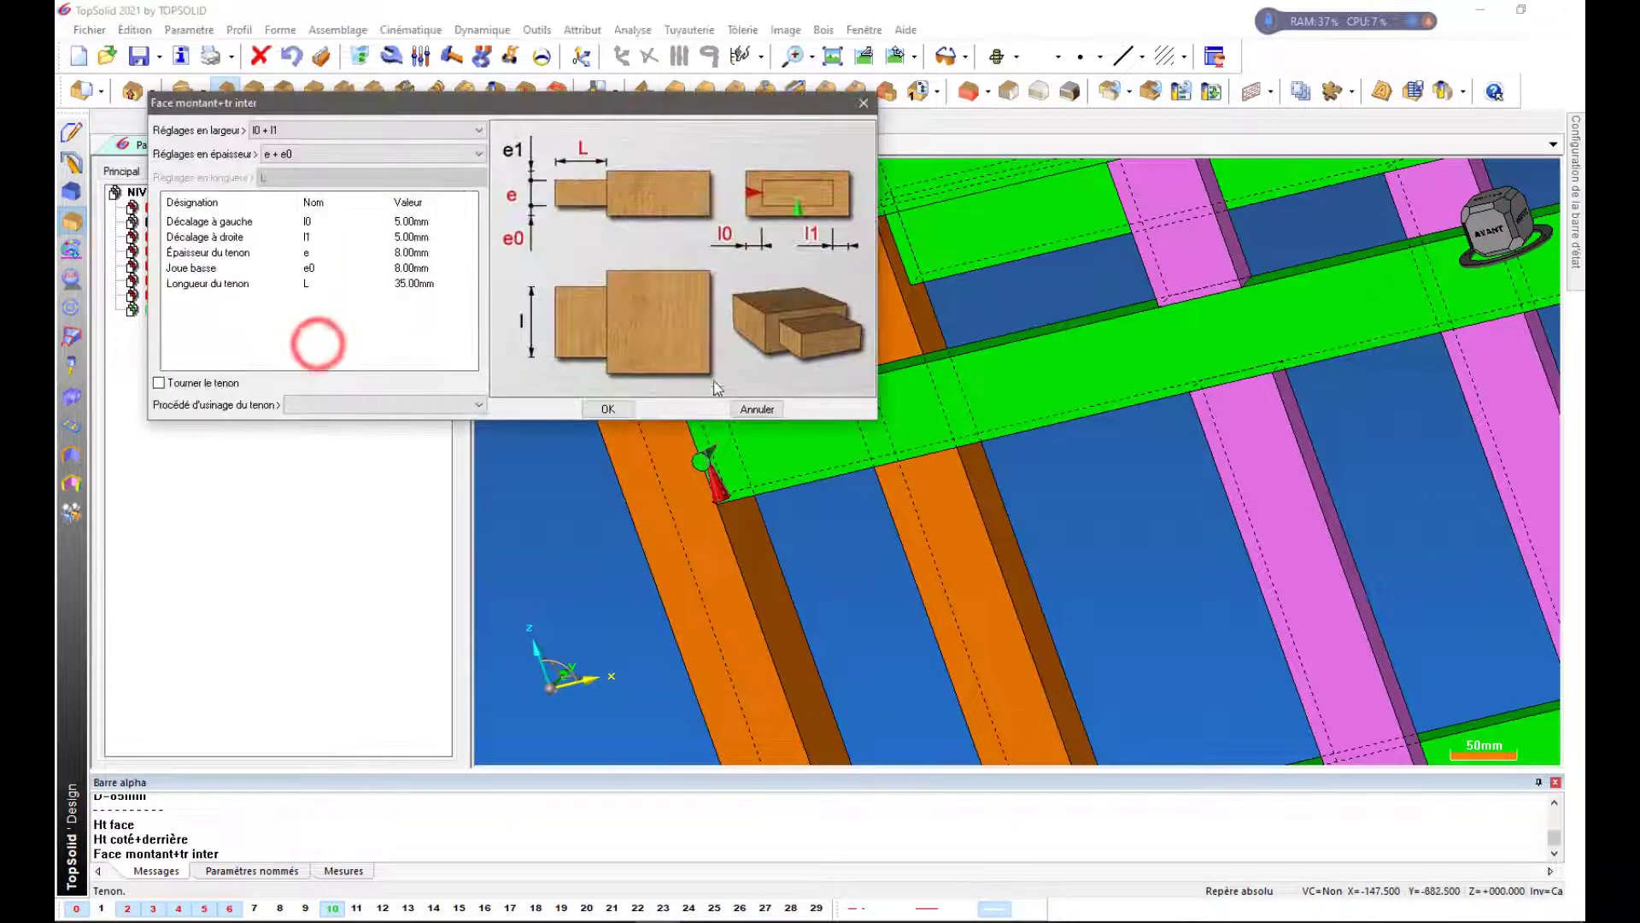
click(608, 409)
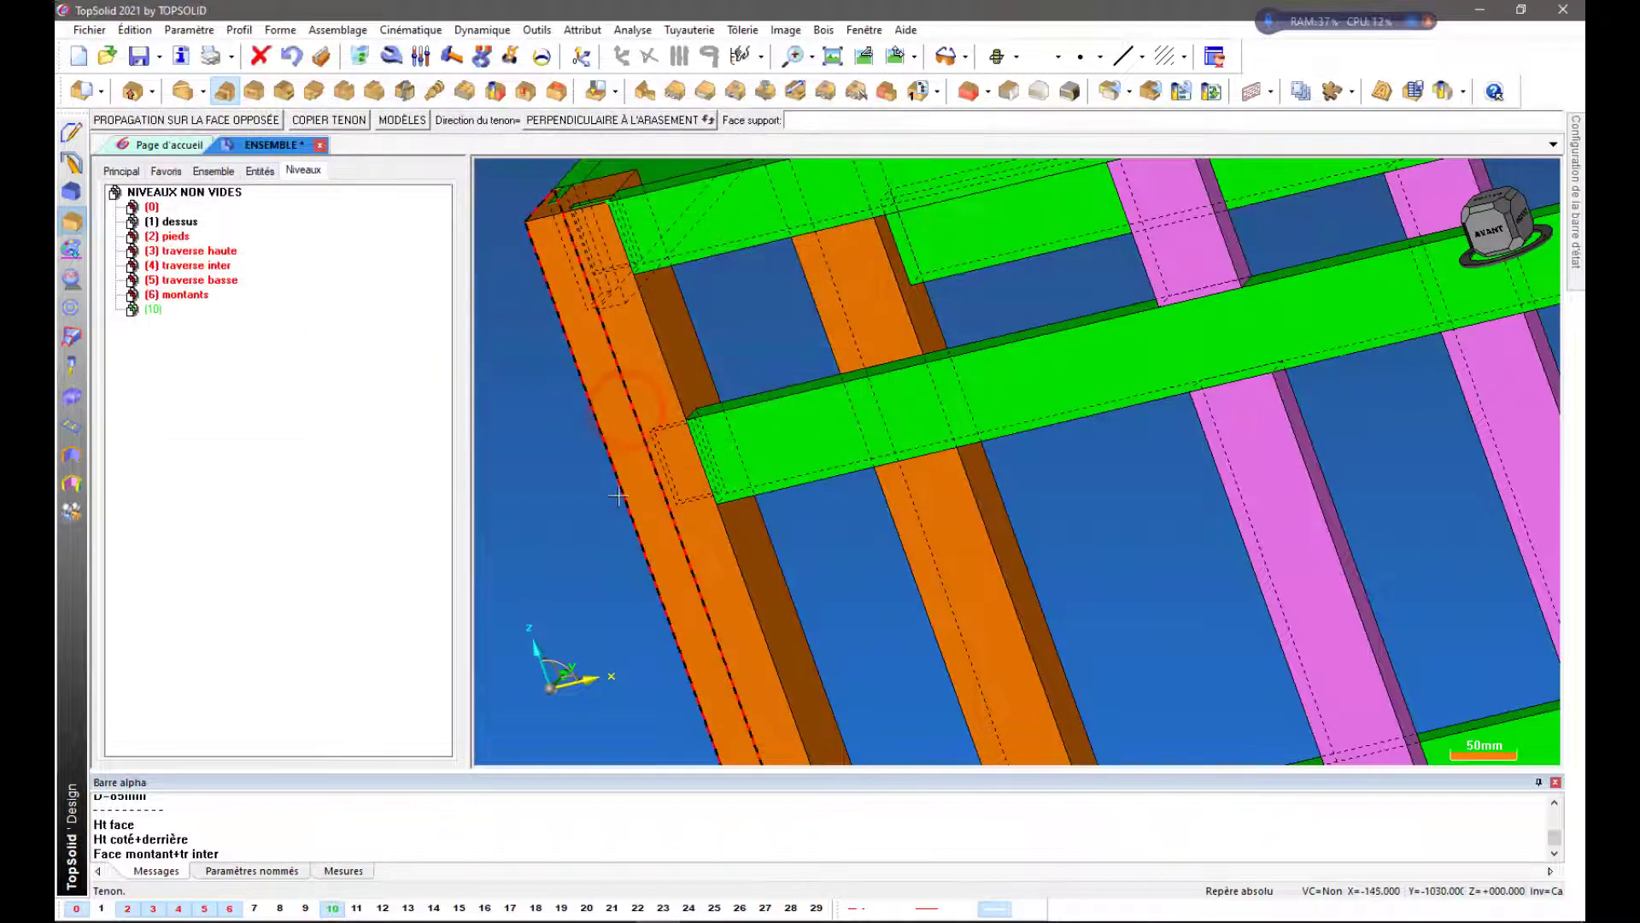
Propagate the tenon to the opposite end of the front intermediate rail
middle_drag(618, 495, 659, 516)
scroll(568, 559, down, 3)
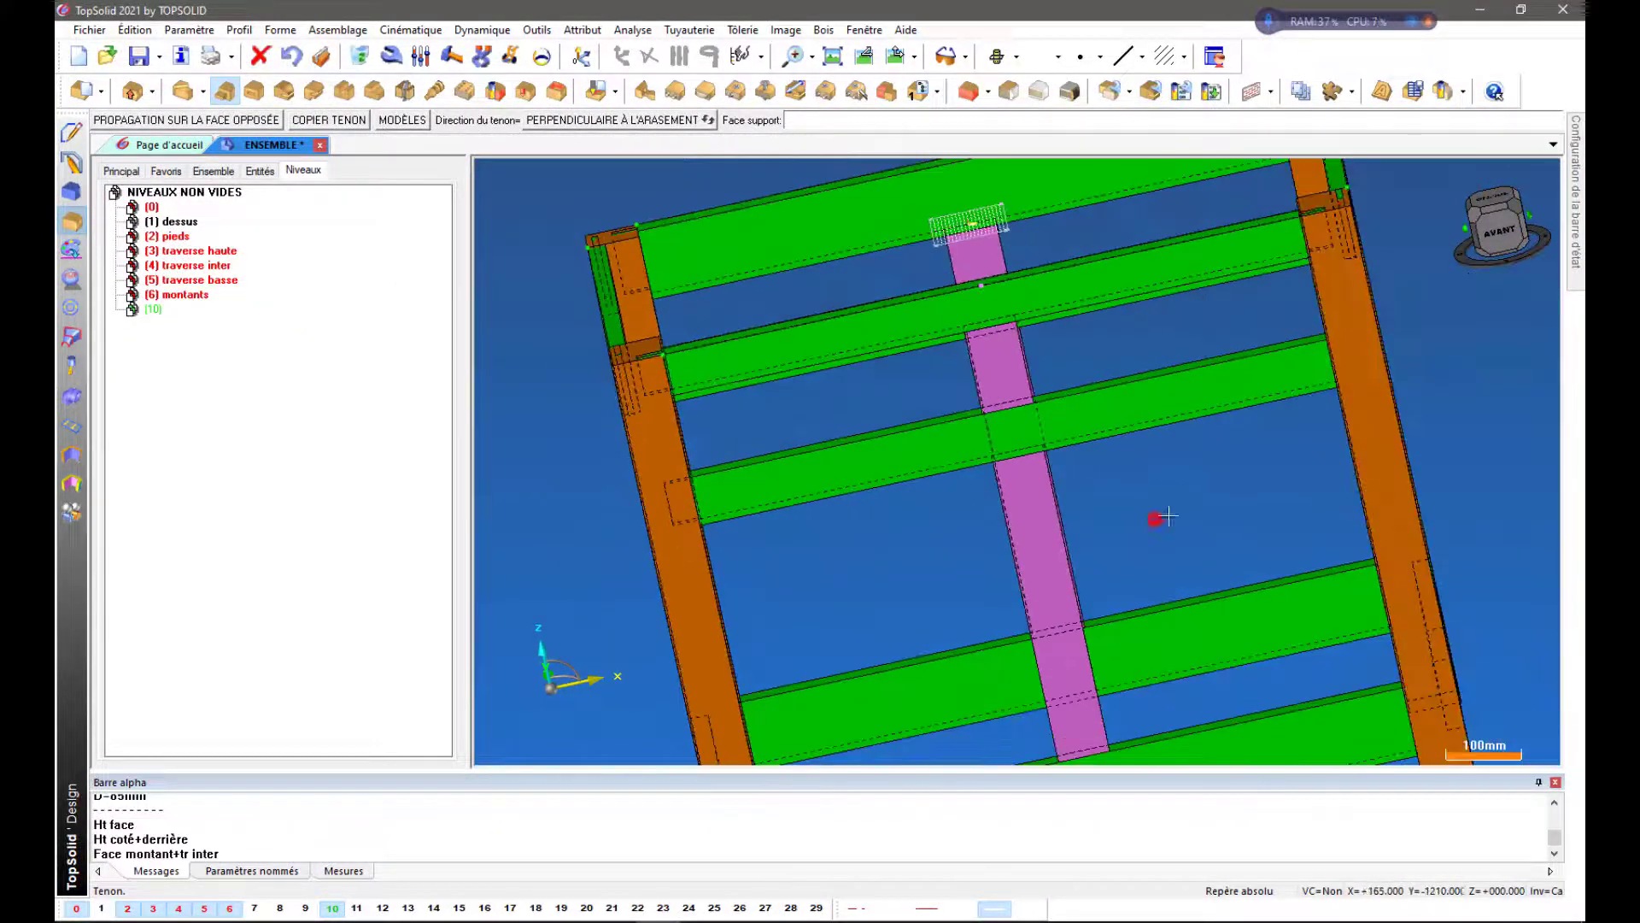
click(98, 117)
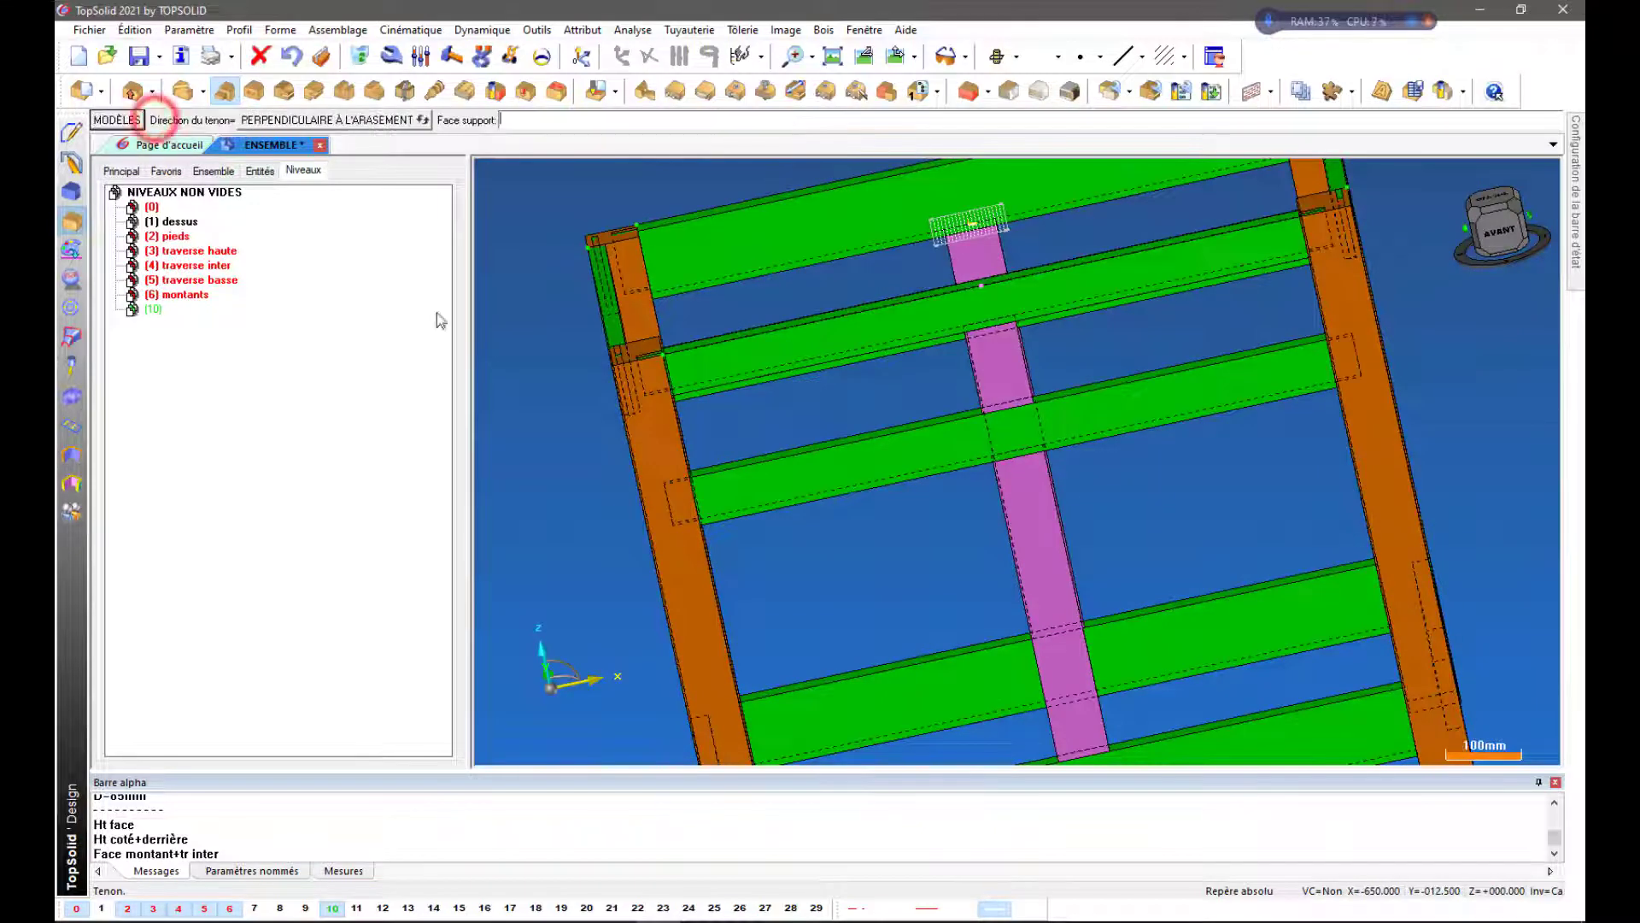
Add a Face montant+tr inter tenon to the upper end of the short front central upright and propagate it to the opposite end
mouse_move(944, 504)
middle_down()
mouse_move(961, 474)
mouse_move(974, 498)
middle_up()
scroll(1040, 328, up, 3)
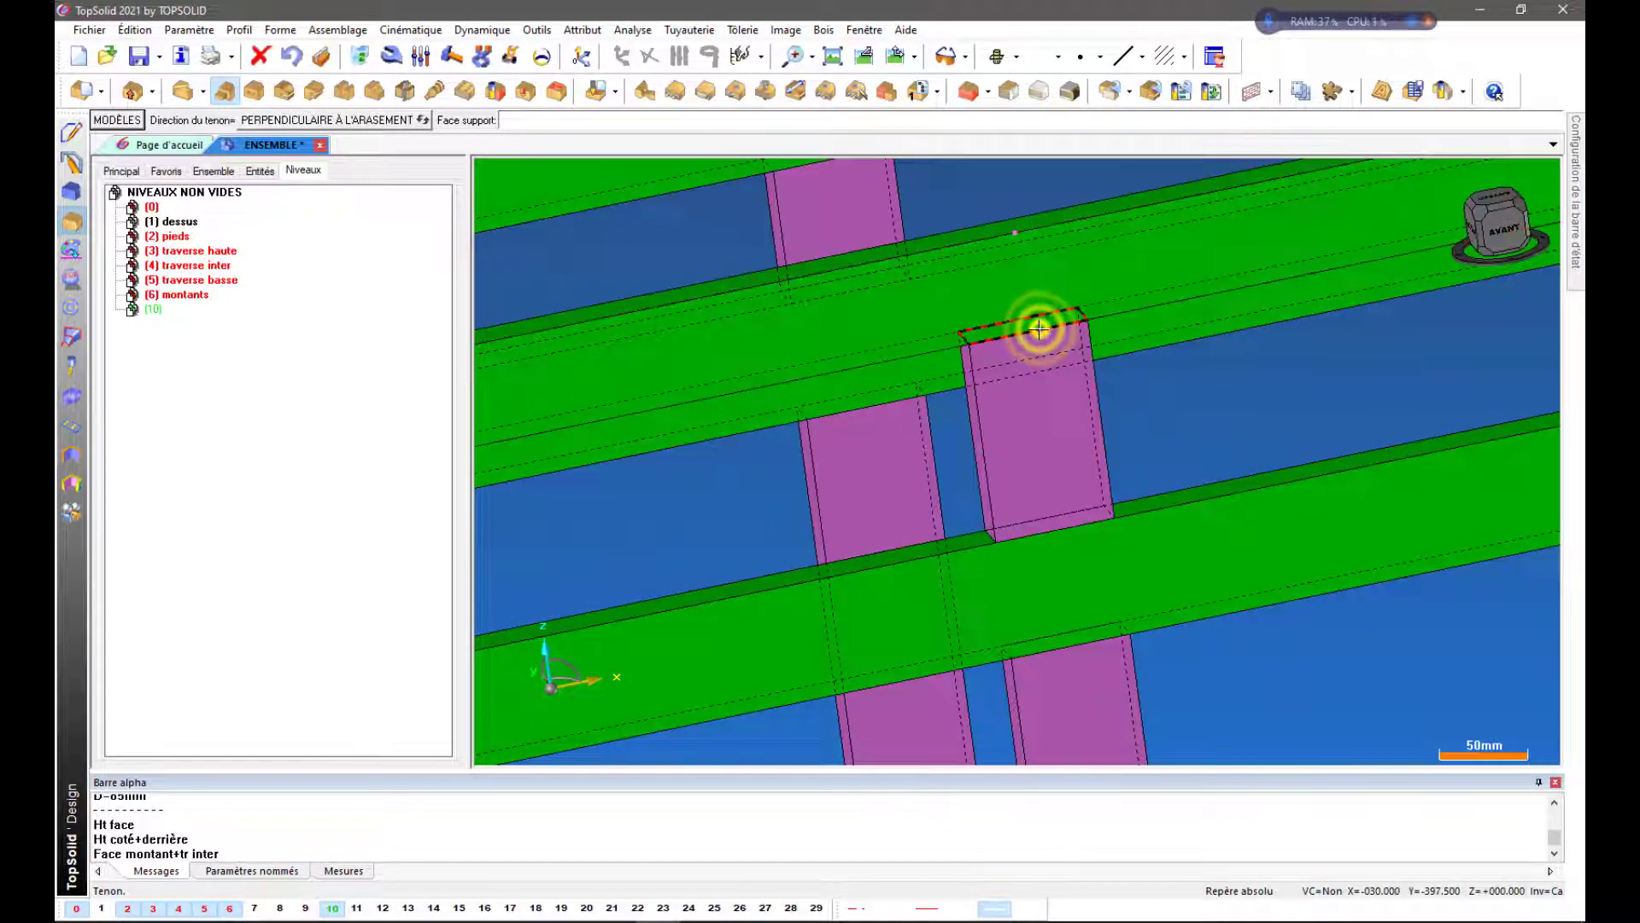
click(1038, 328)
middle_drag(1045, 439, 1068, 429)
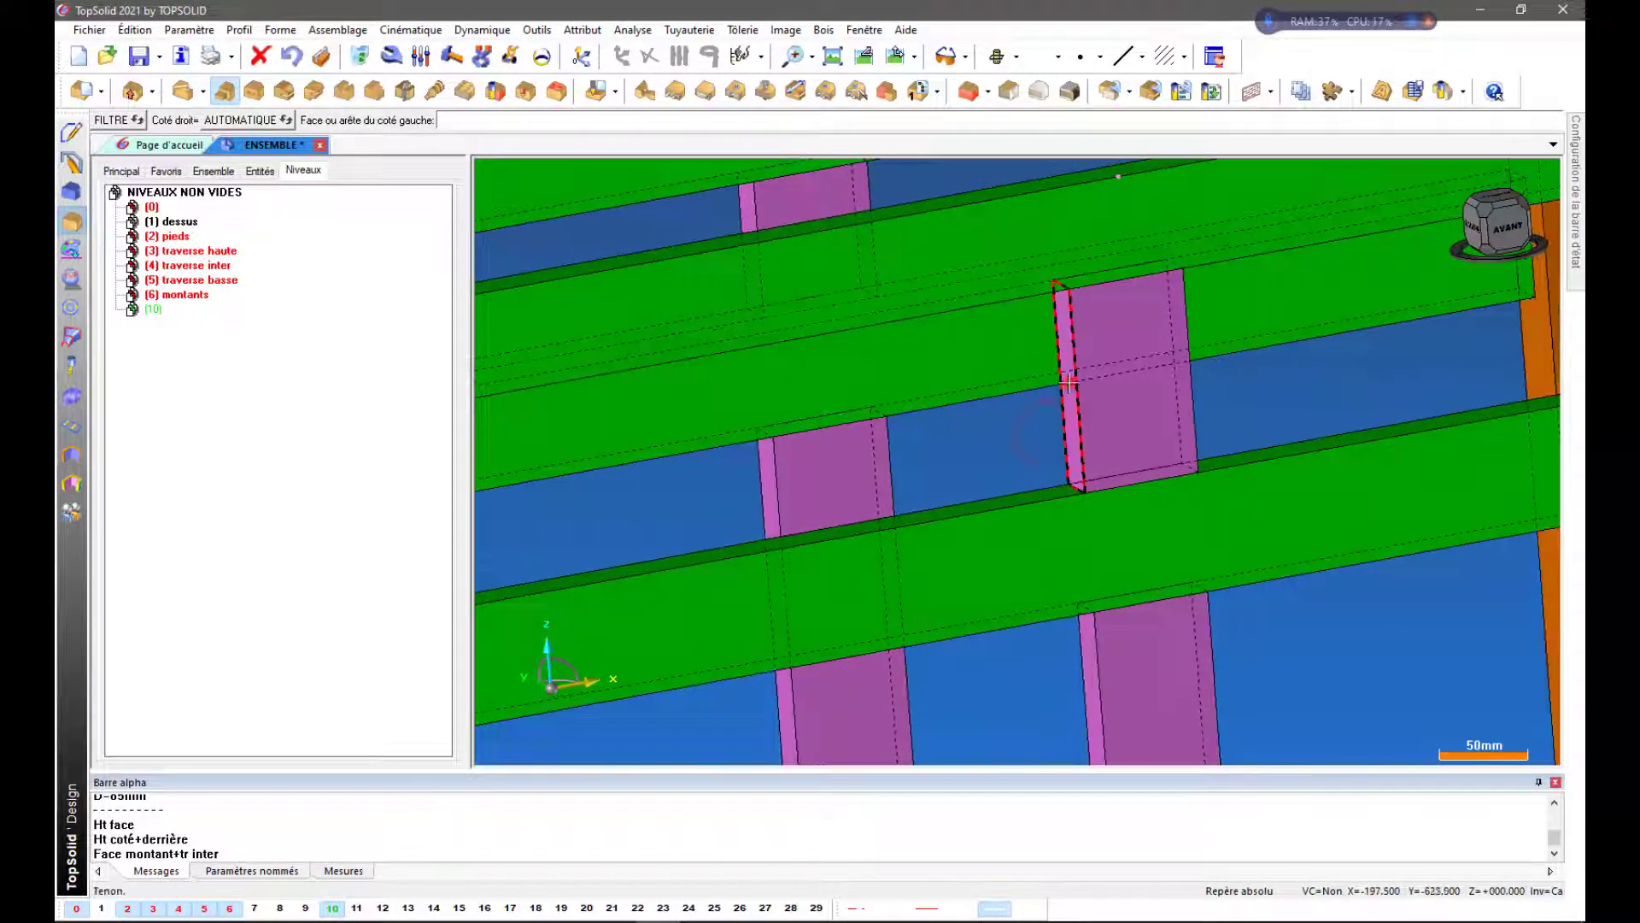
click(1070, 382)
click(1127, 390)
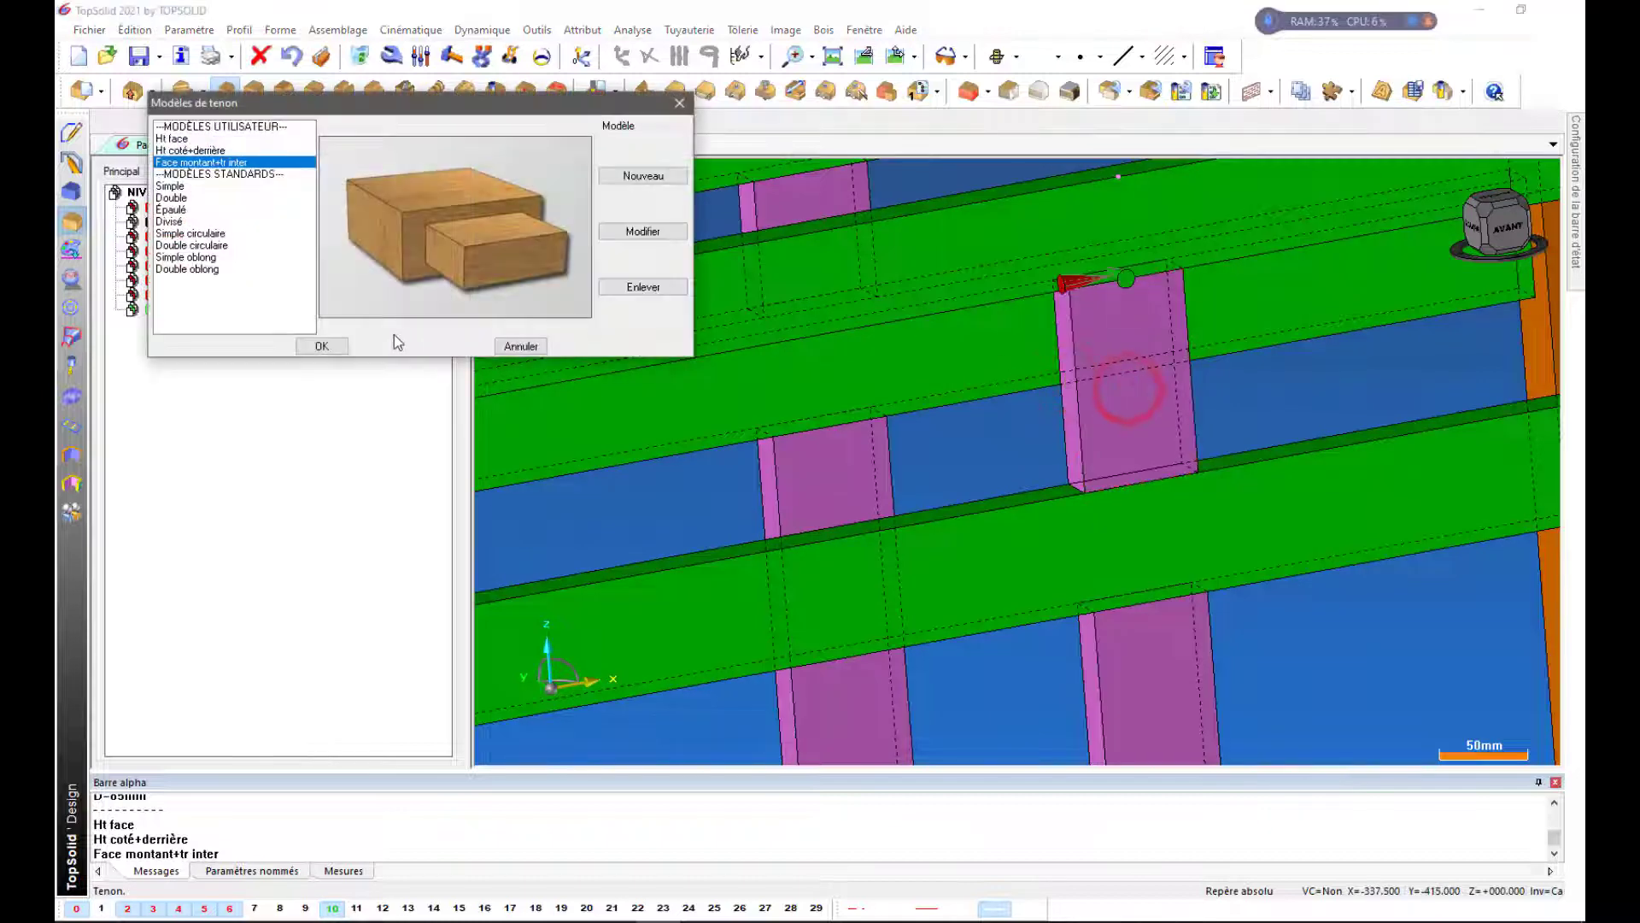
click(336, 347)
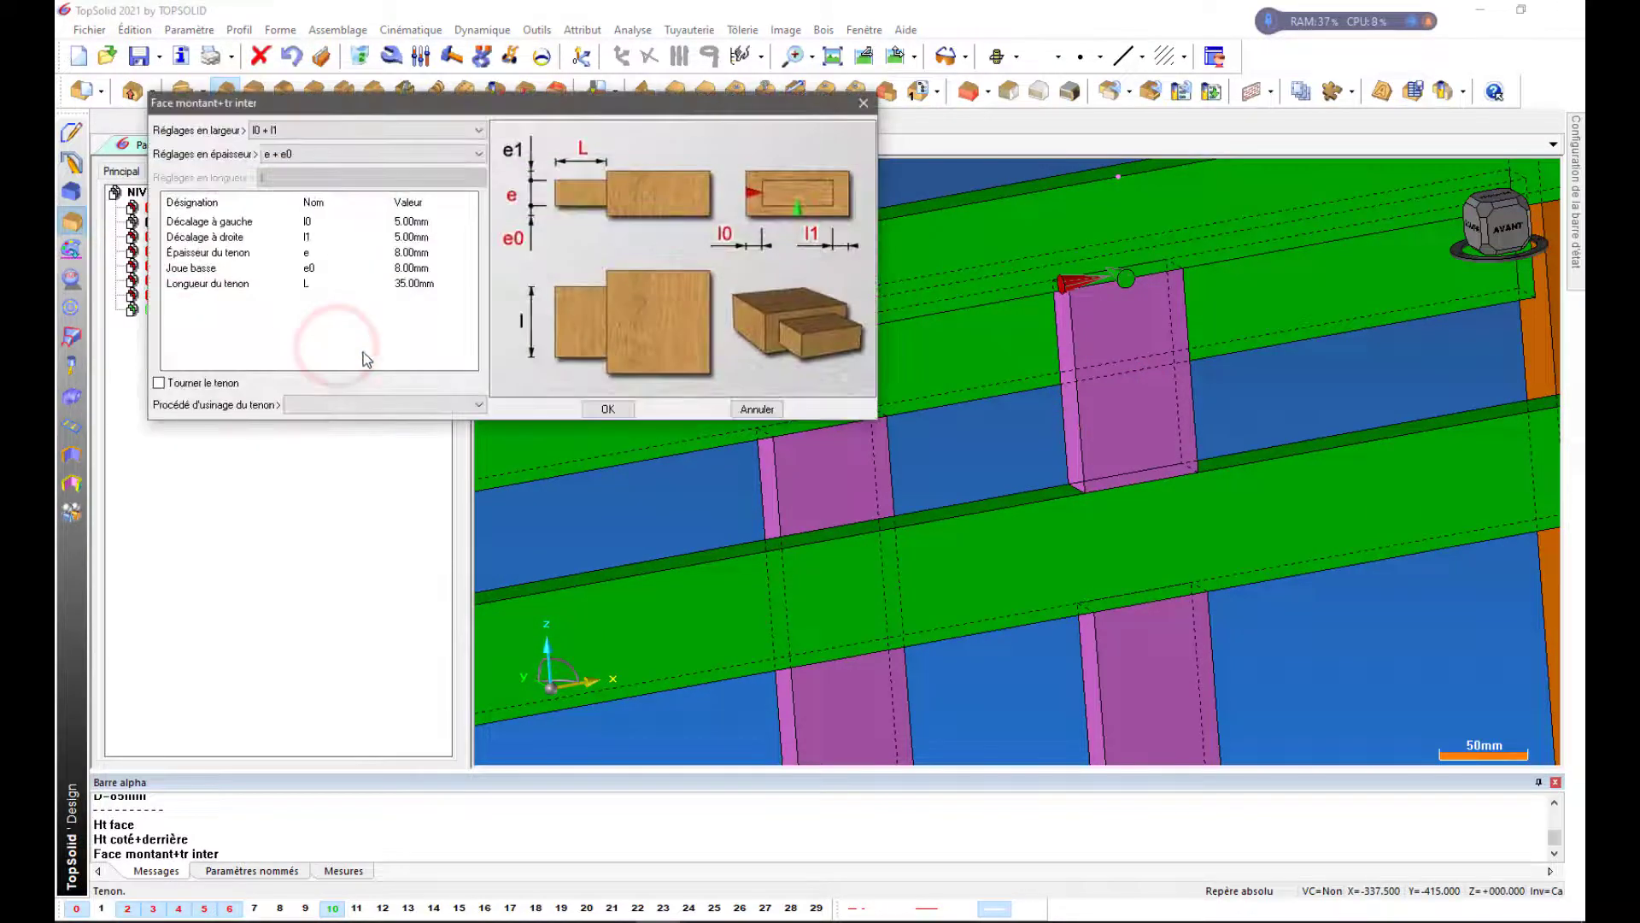
click(632, 409)
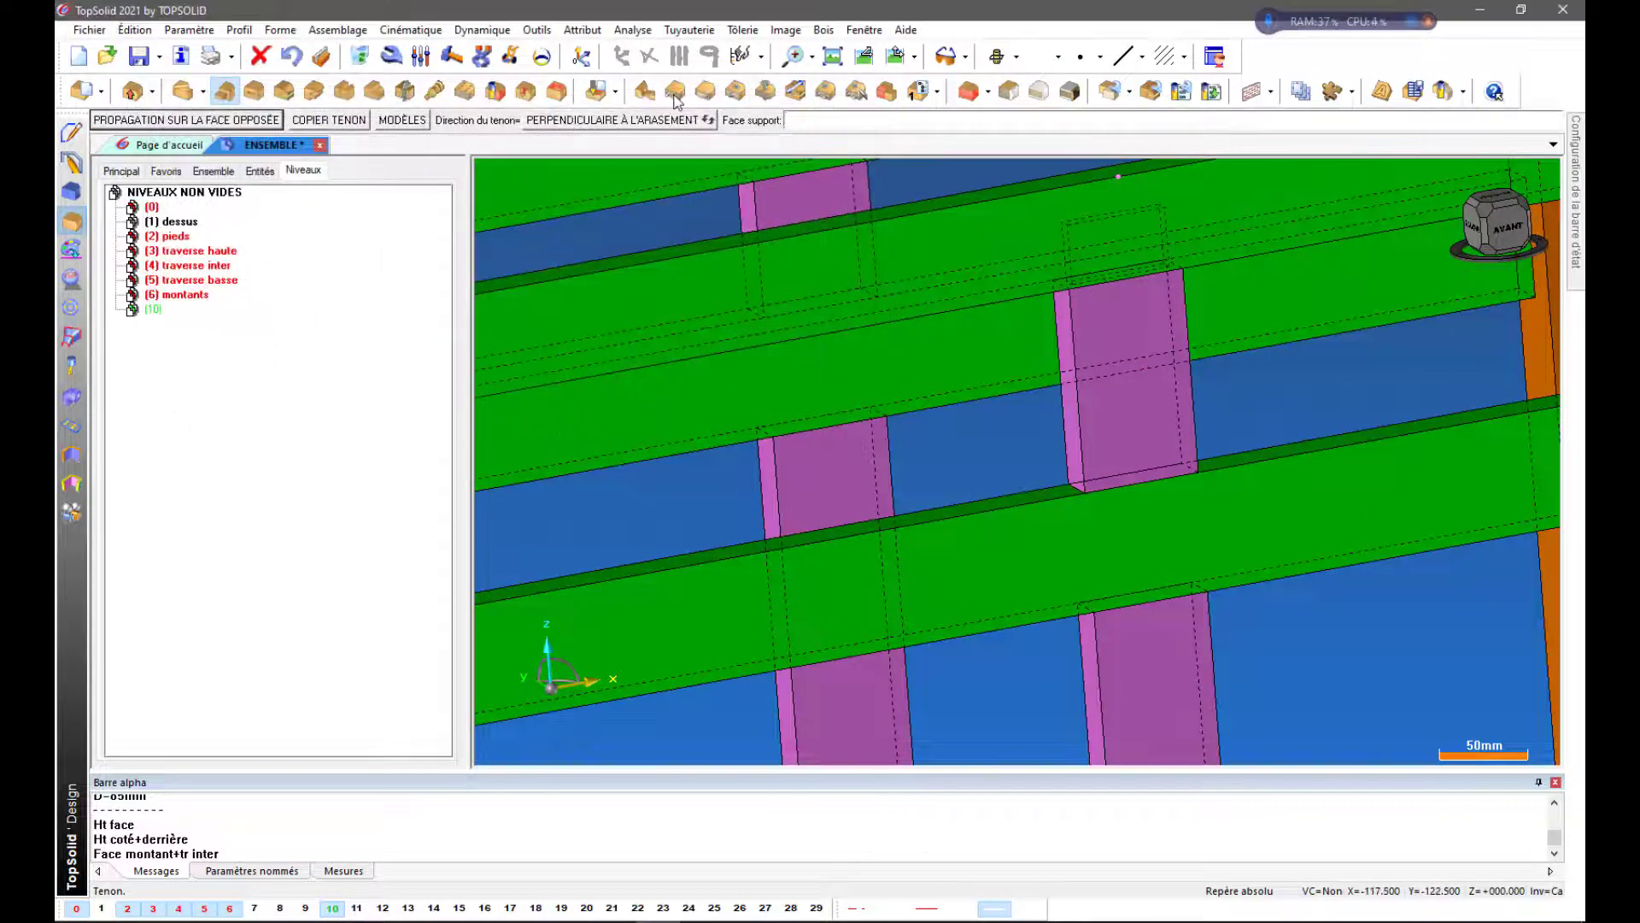
click(208, 126)
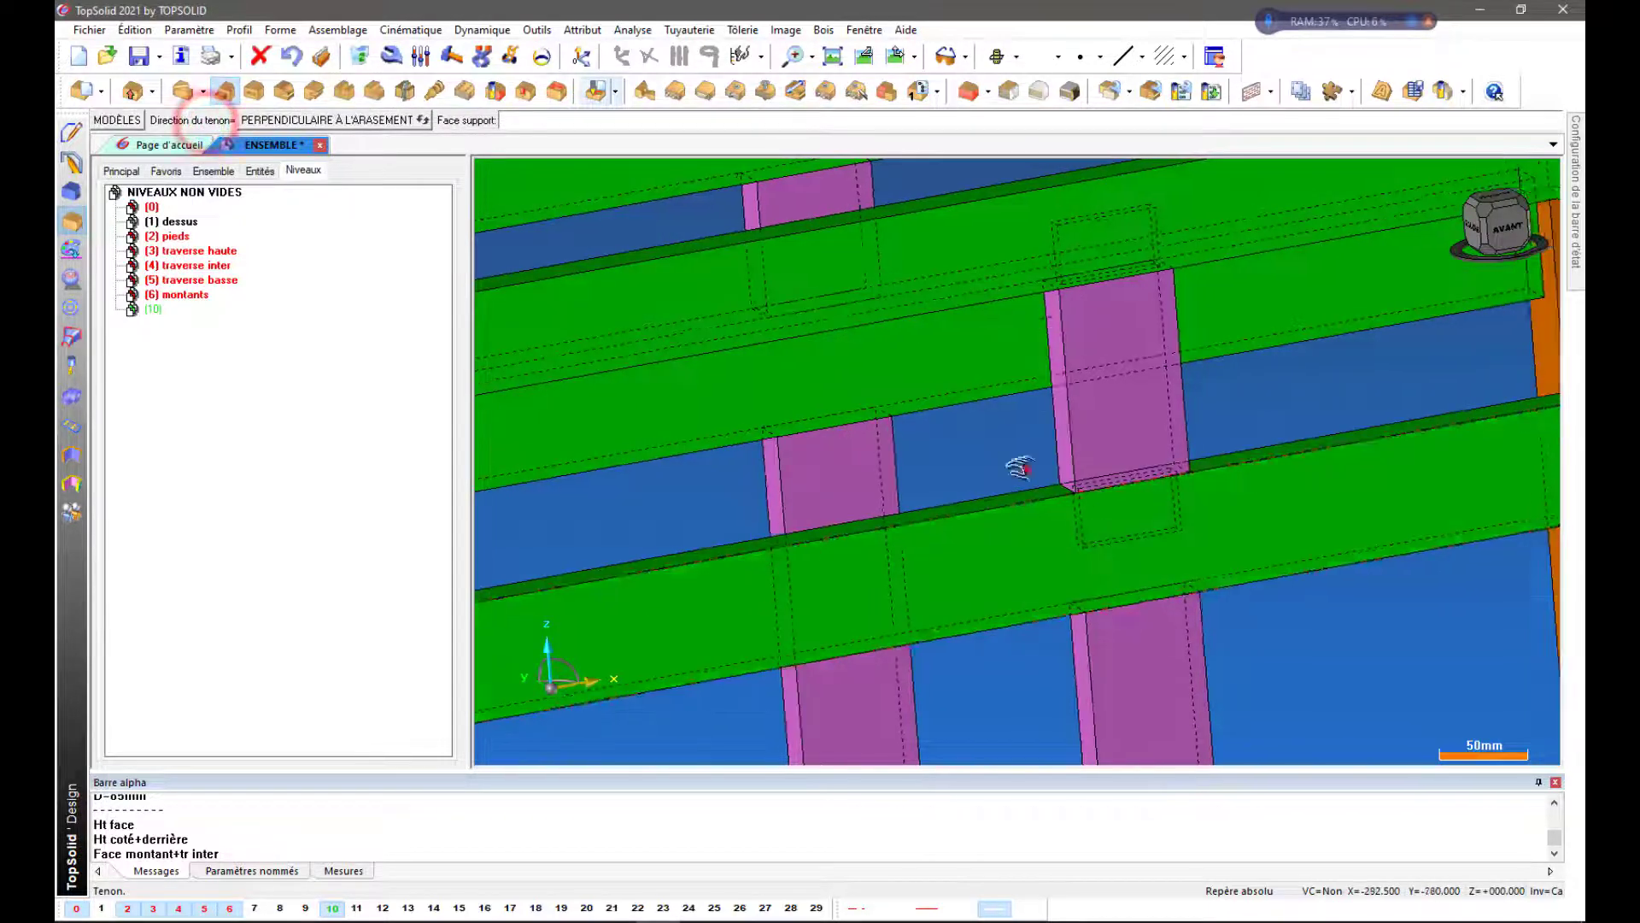
Add a Face montant+tr inter tenon to the upper end of the long front central upright, below the intermediate rail
middle_drag(1024, 471, 992, 420)
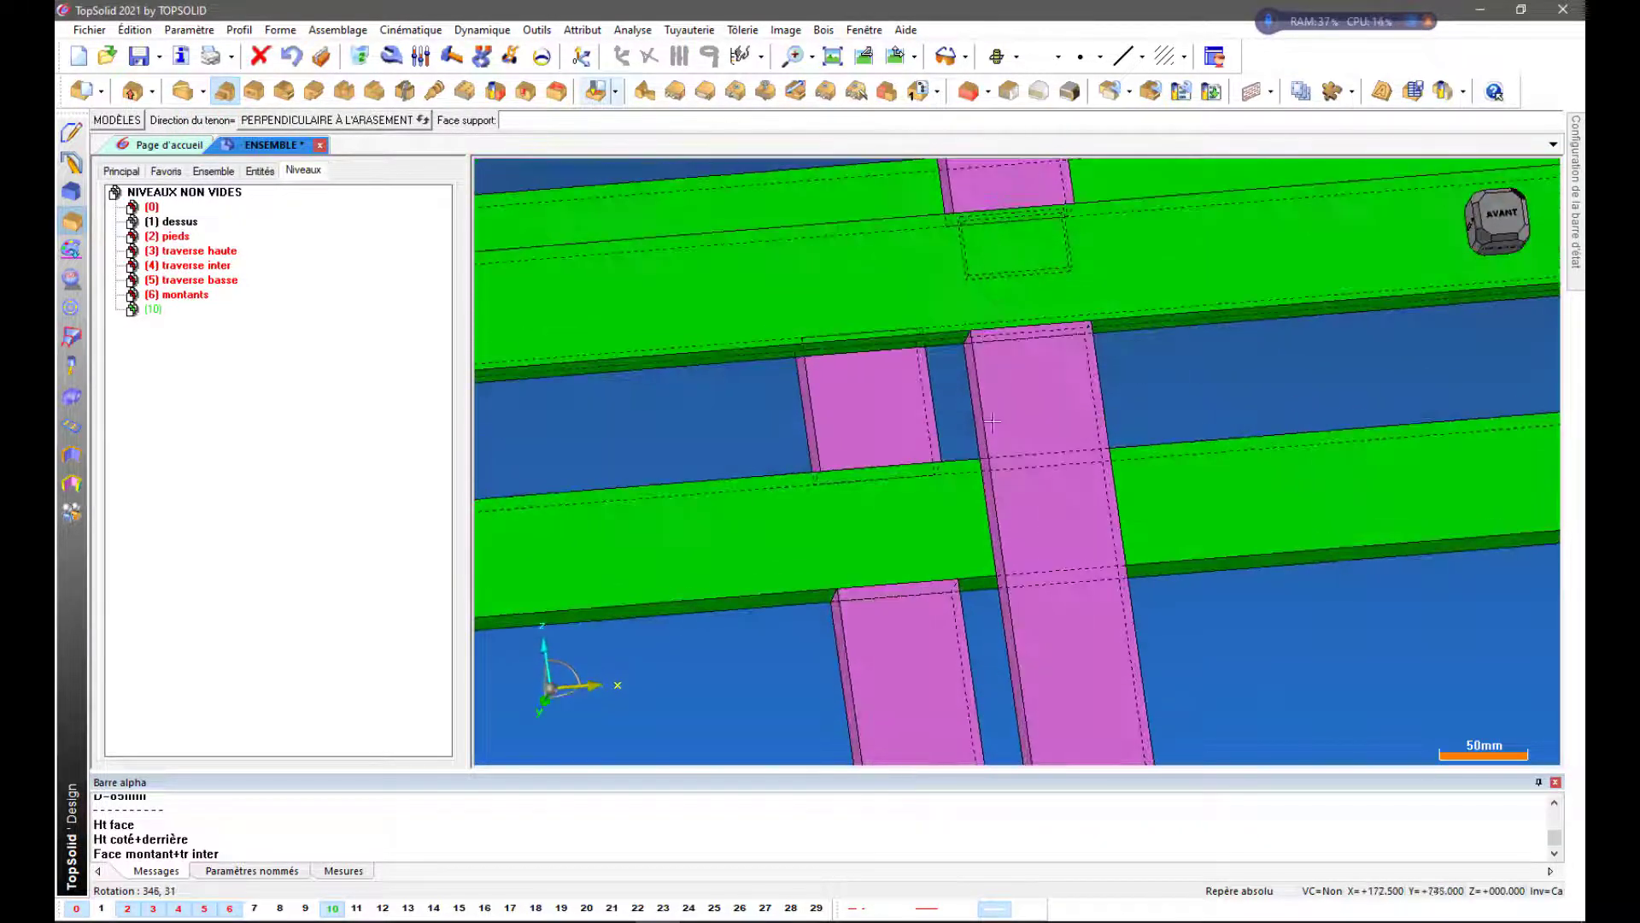
click(1001, 336)
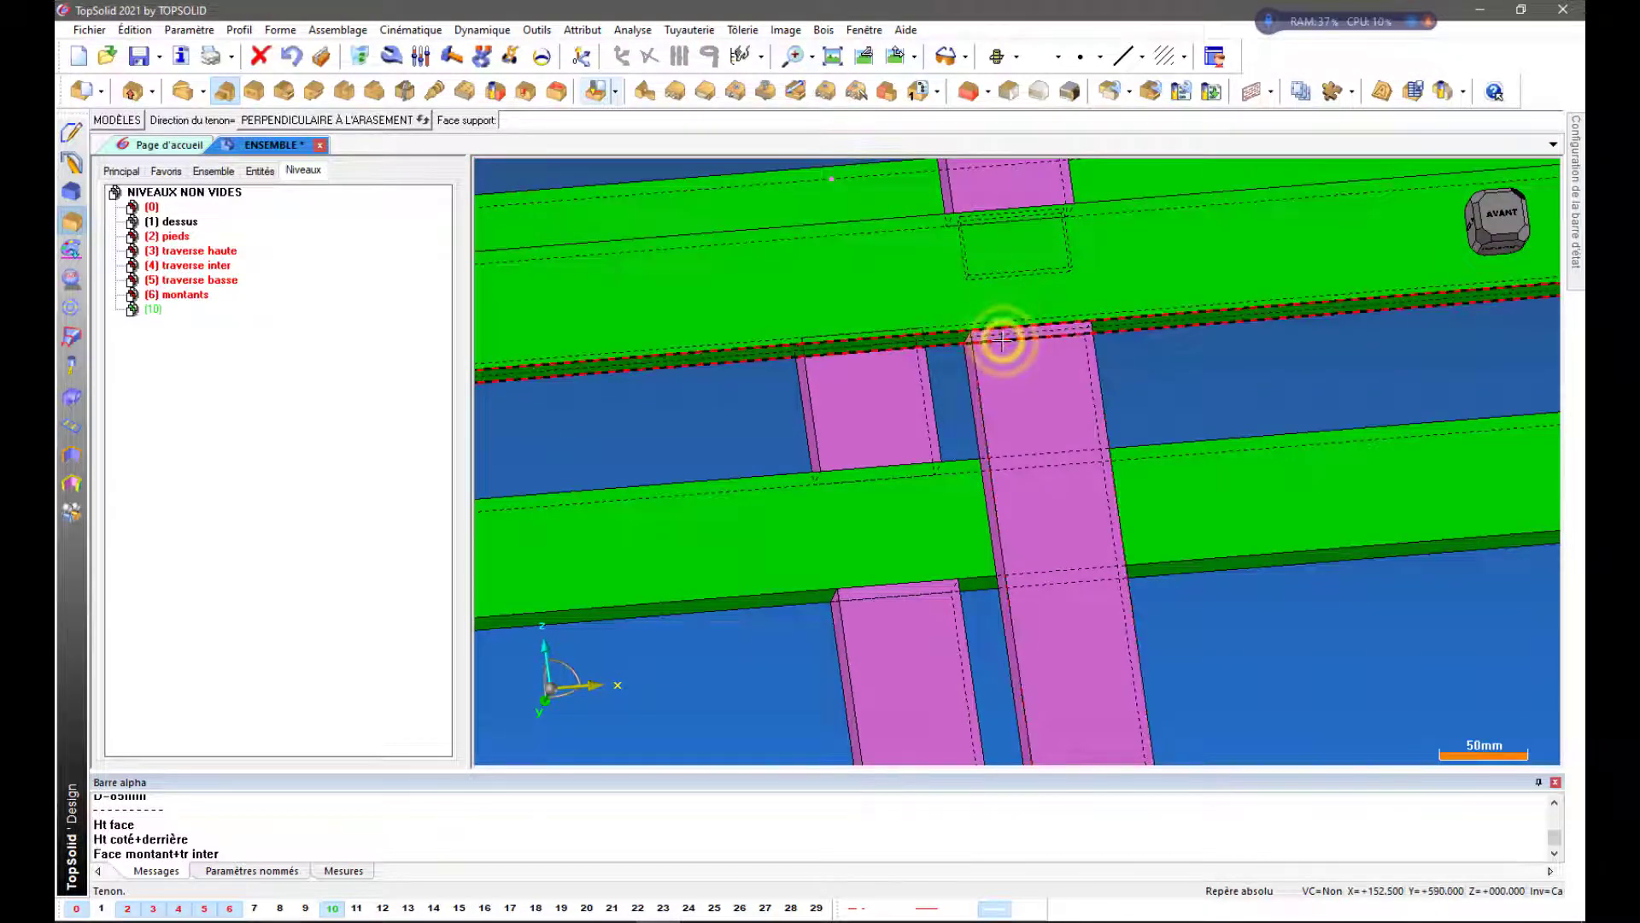
click(1002, 340)
click(1000, 340)
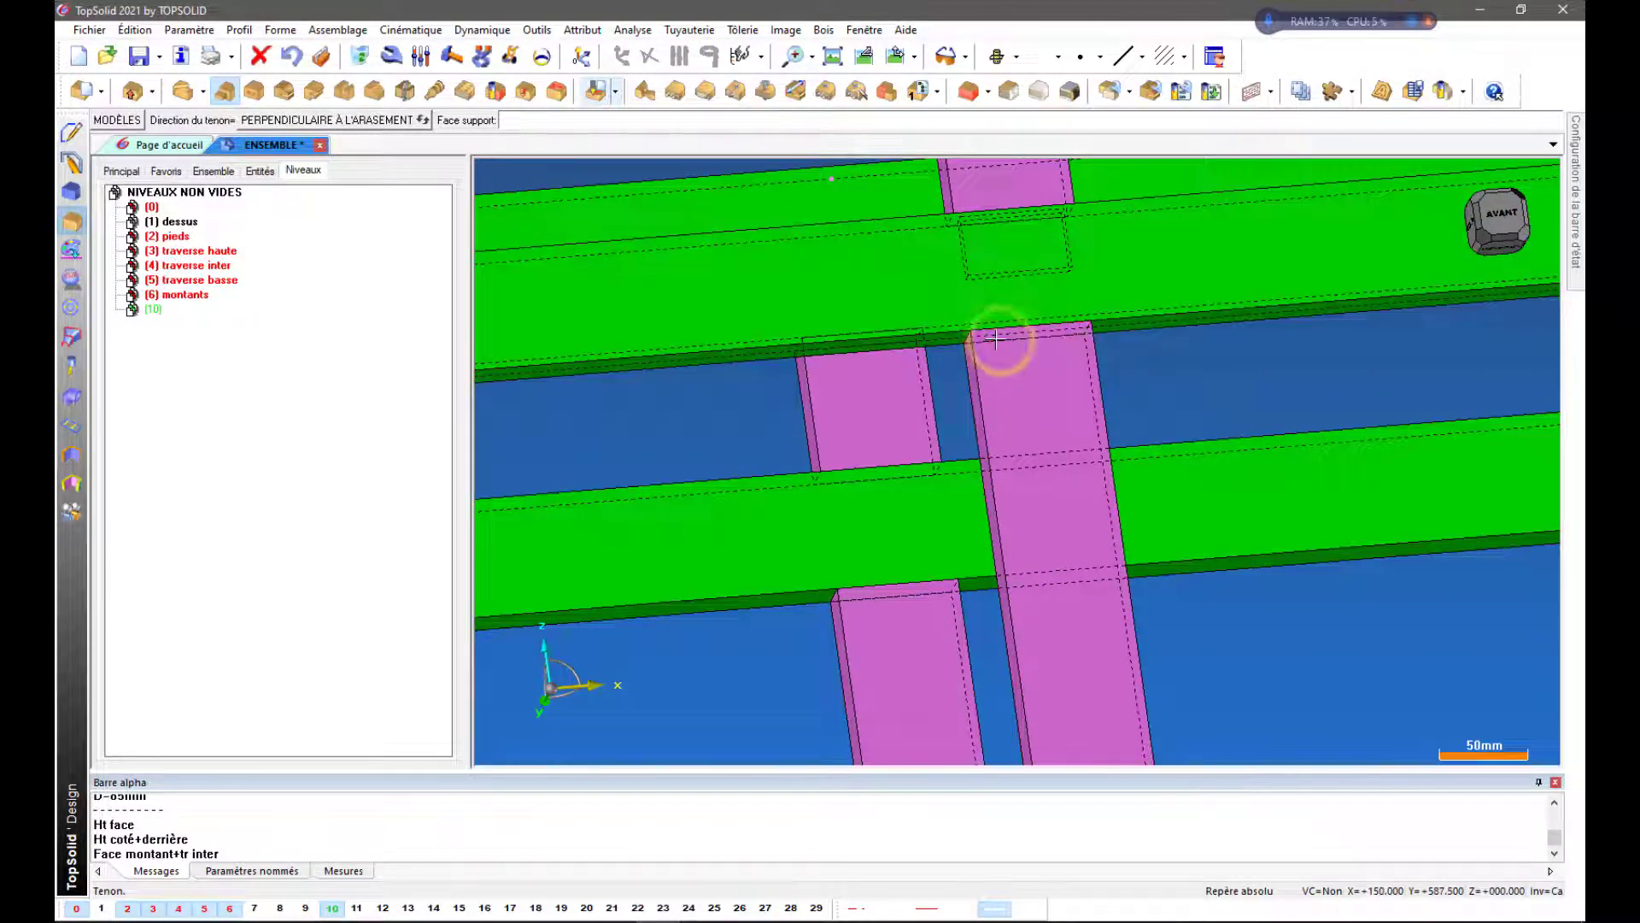
middle_drag(1002, 421, 1023, 414)
click(1085, 381)
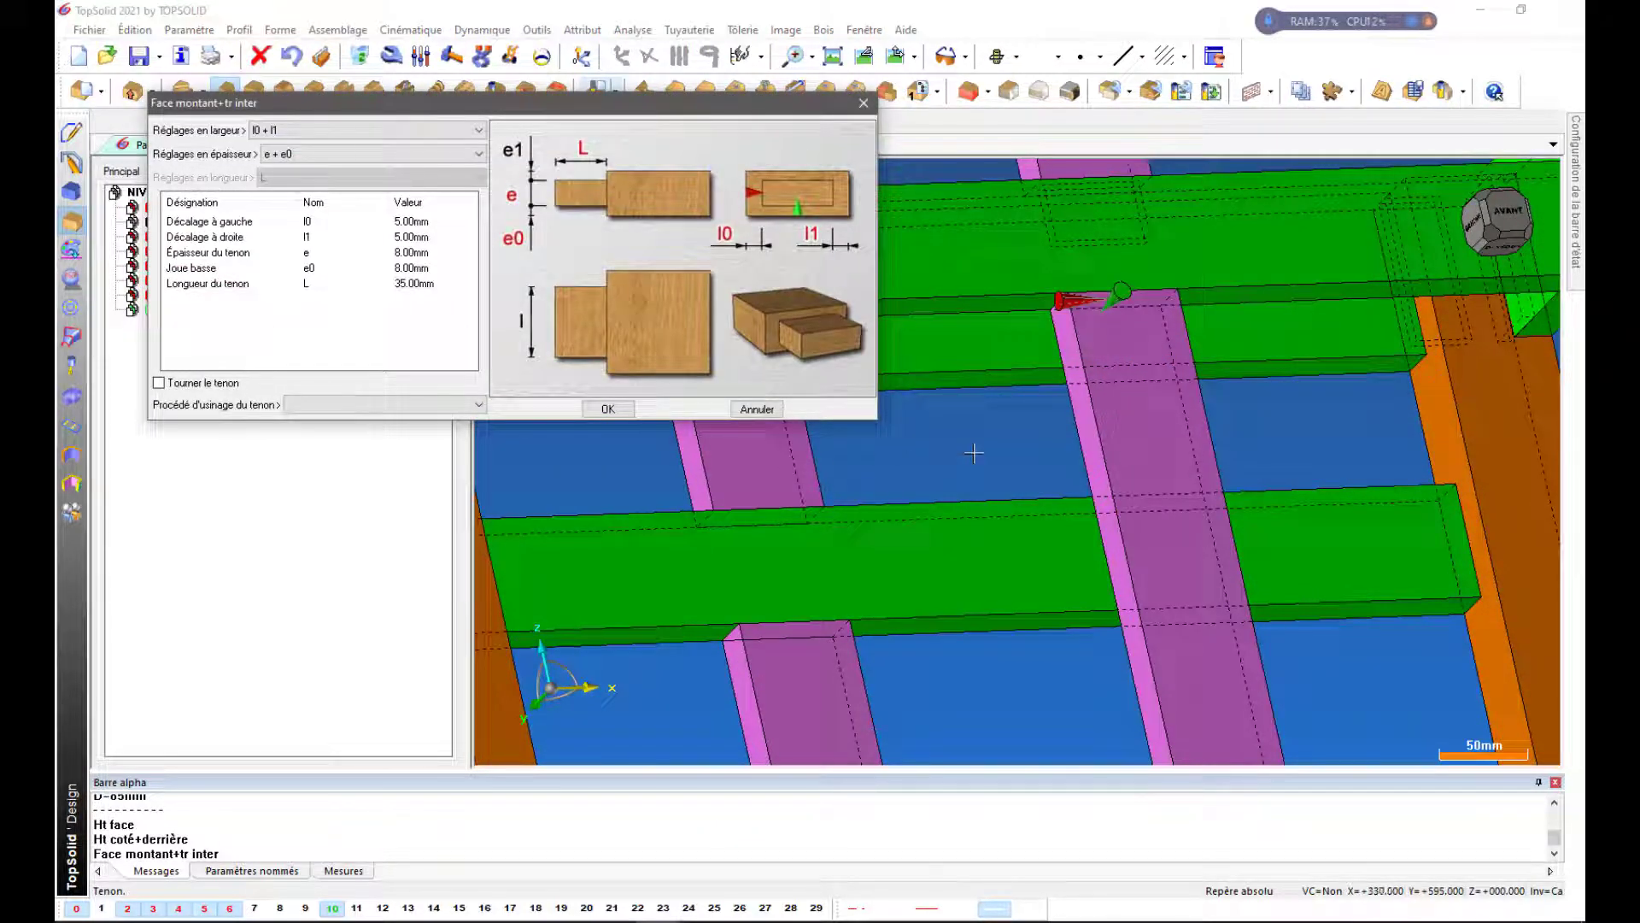
key(Return)
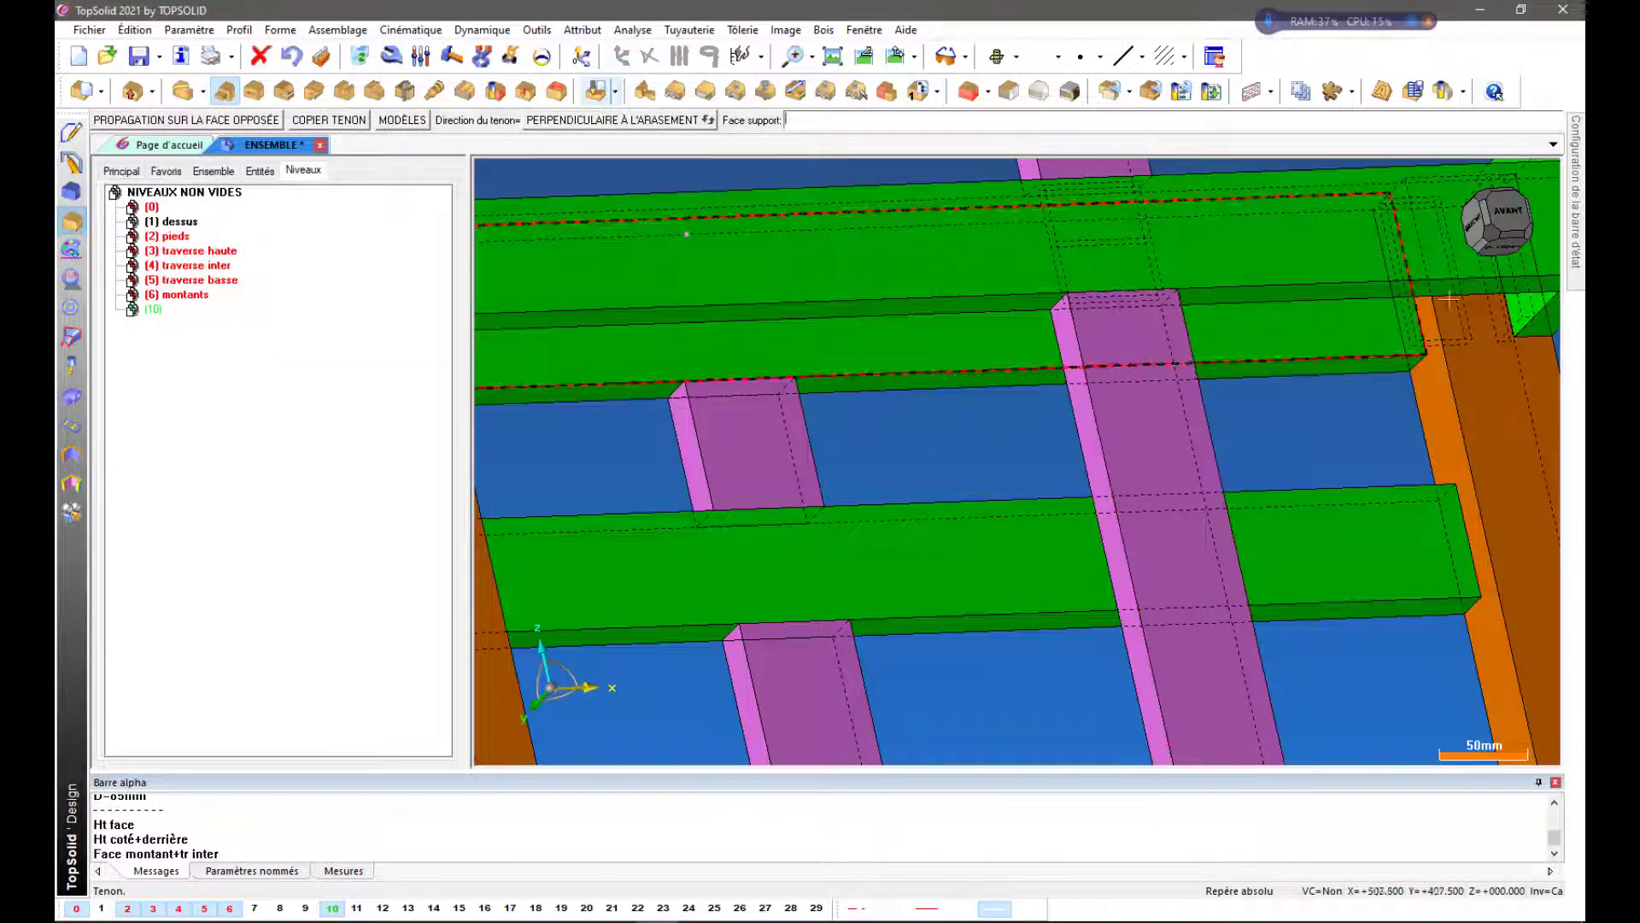
Propagate the long front central upright's tenon to its opposite end, into the lower rail
middle_drag(1292, 427, 1240, 461)
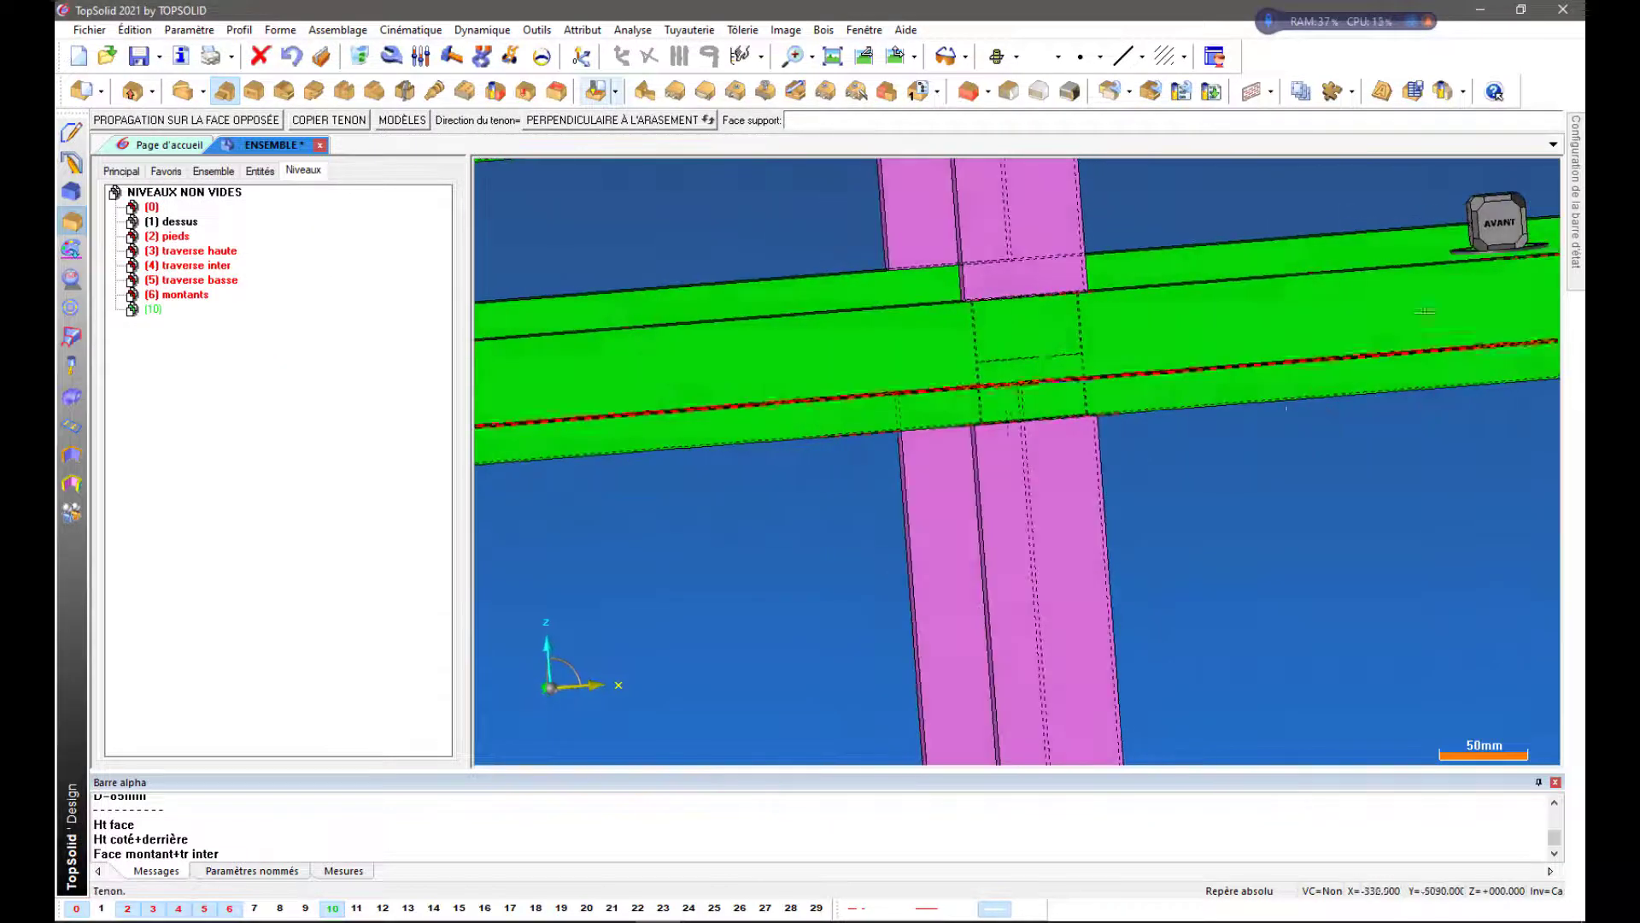
click(1497, 221)
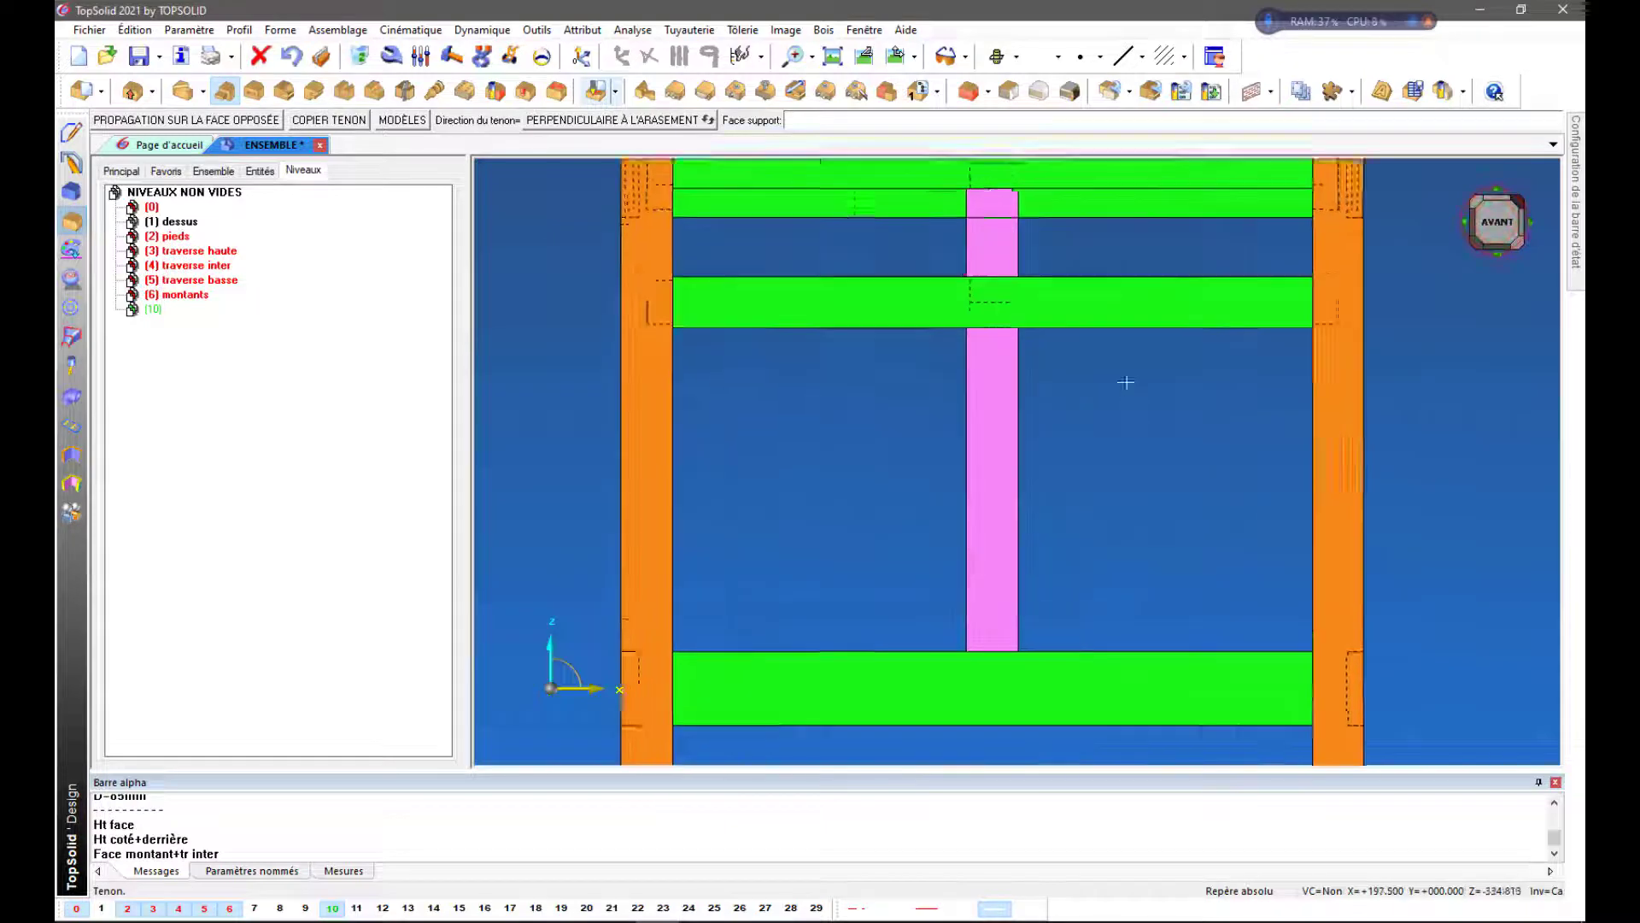
scroll(857, 248, up, 5)
scroll(853, 244, up, 5)
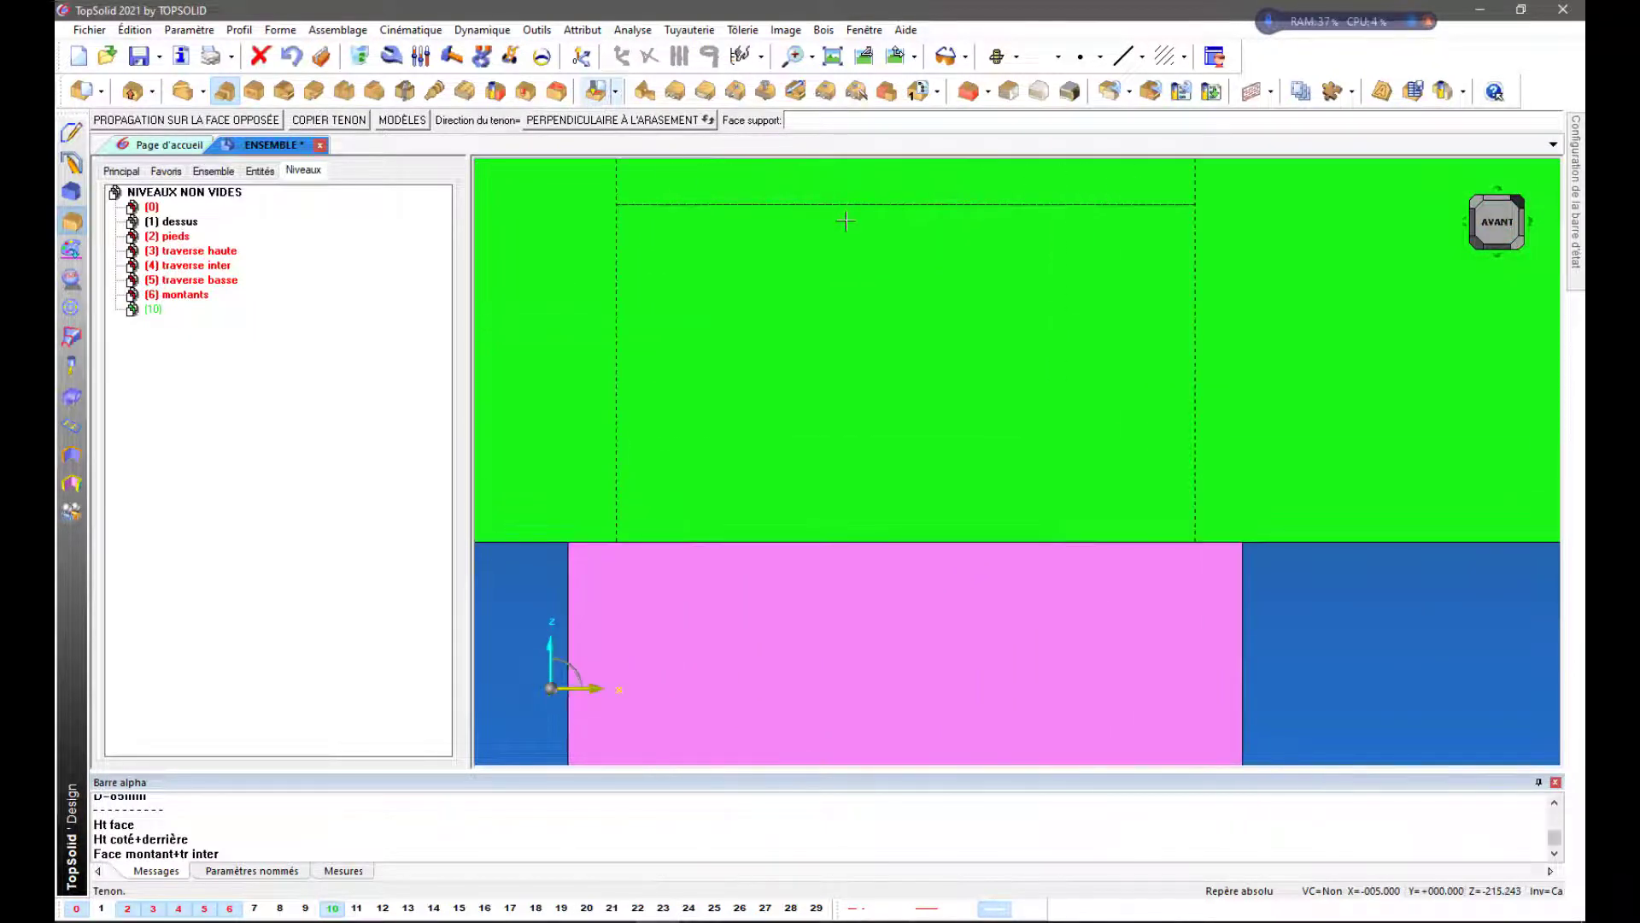
scroll(844, 234, down, 3)
scroll(844, 233, down, 5)
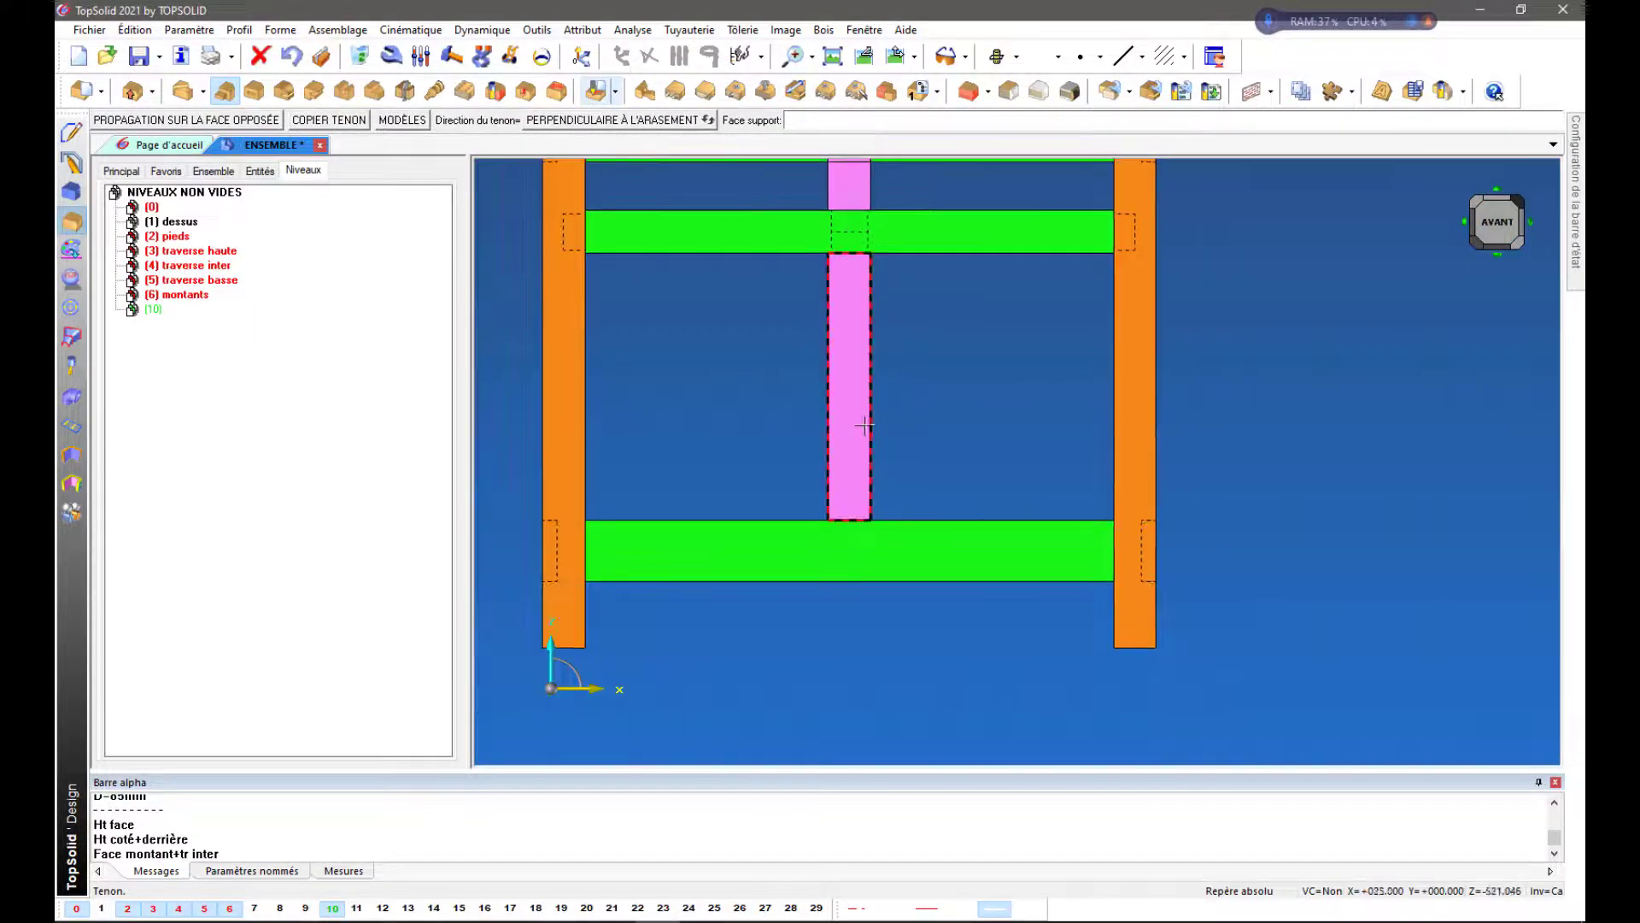
click(202, 126)
Examine how the tenons of the two front central uprights meet inside the intermediate rail
middle_drag(642, 373, 697, 365)
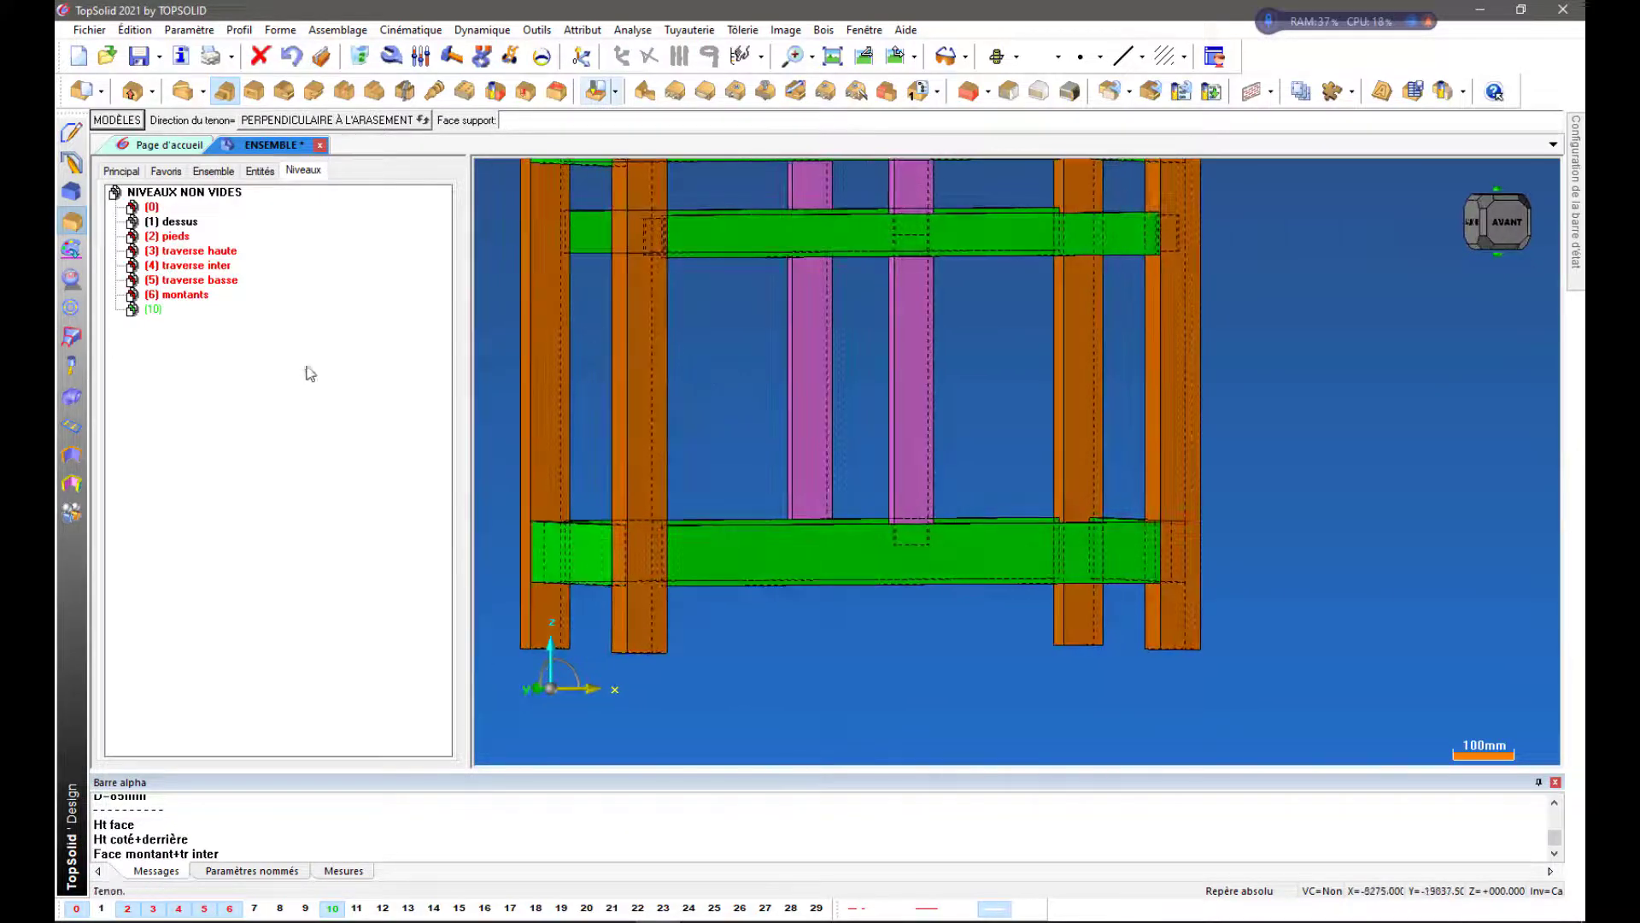
click(296, 405)
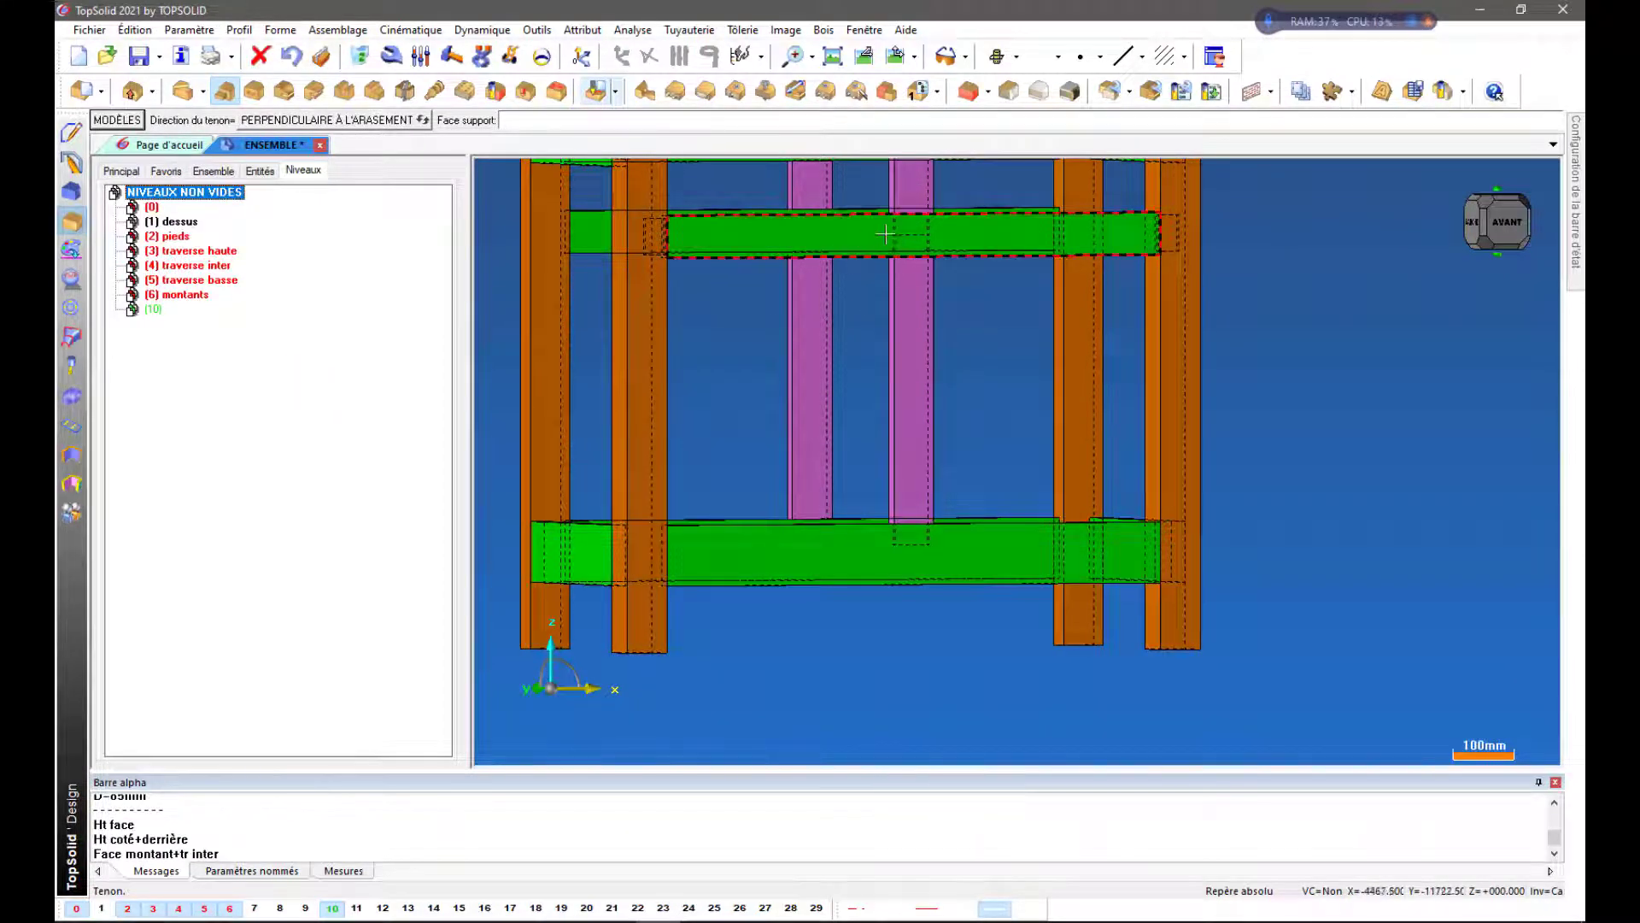
scroll(886, 233, up, 2)
scroll(956, 237, up, 1)
scroll(955, 237, up, 3)
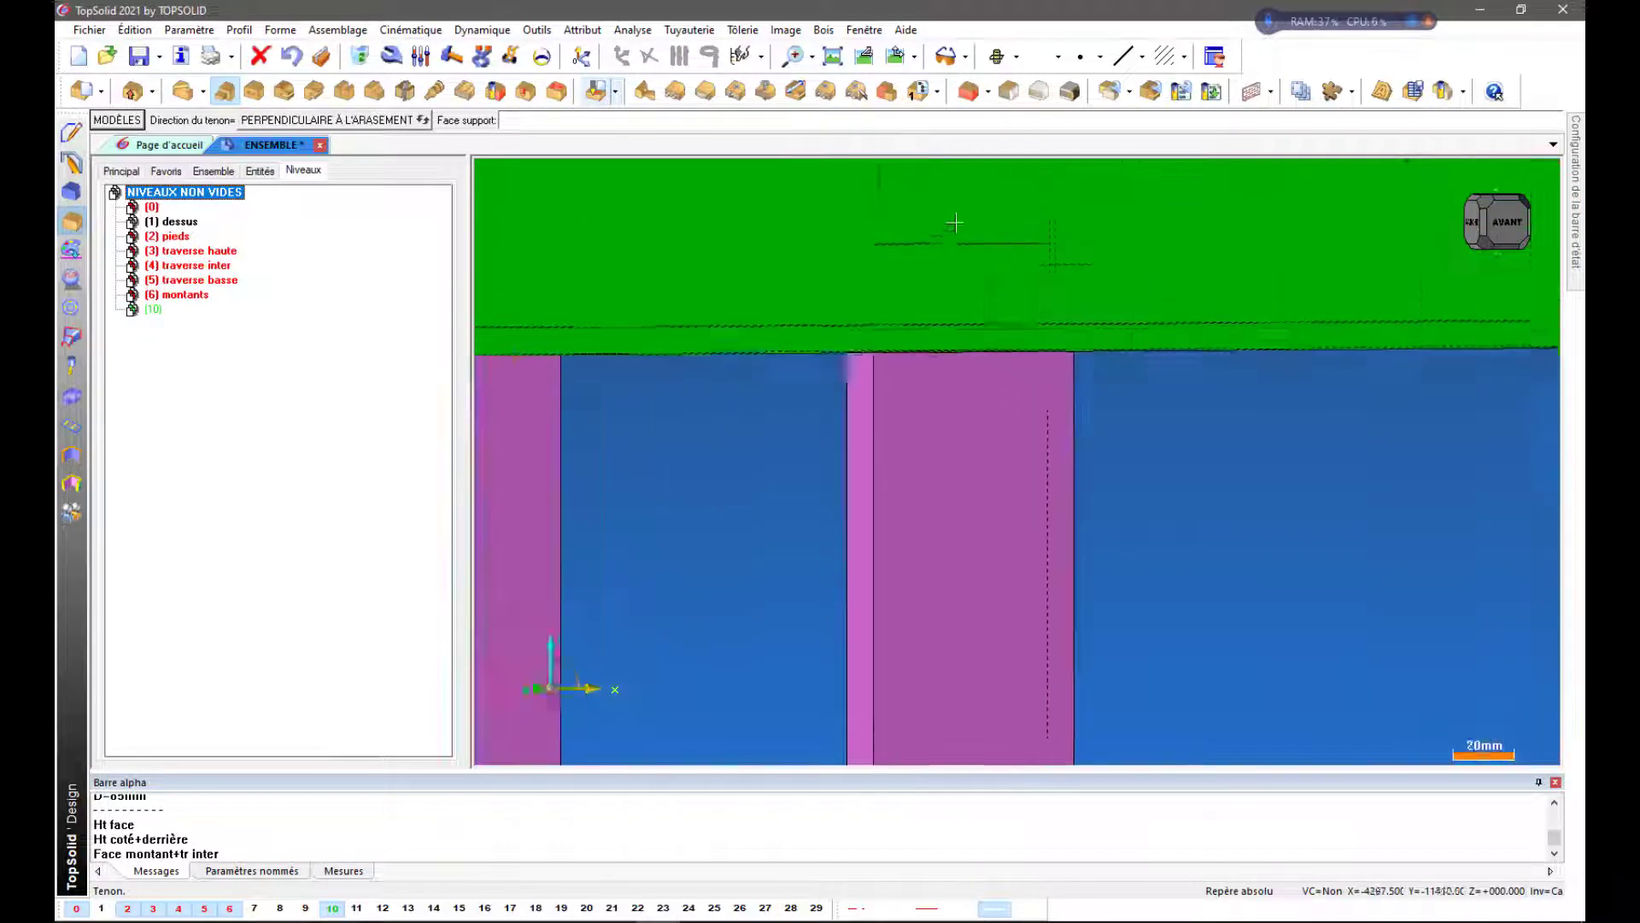
scroll(909, 266, down, 2)
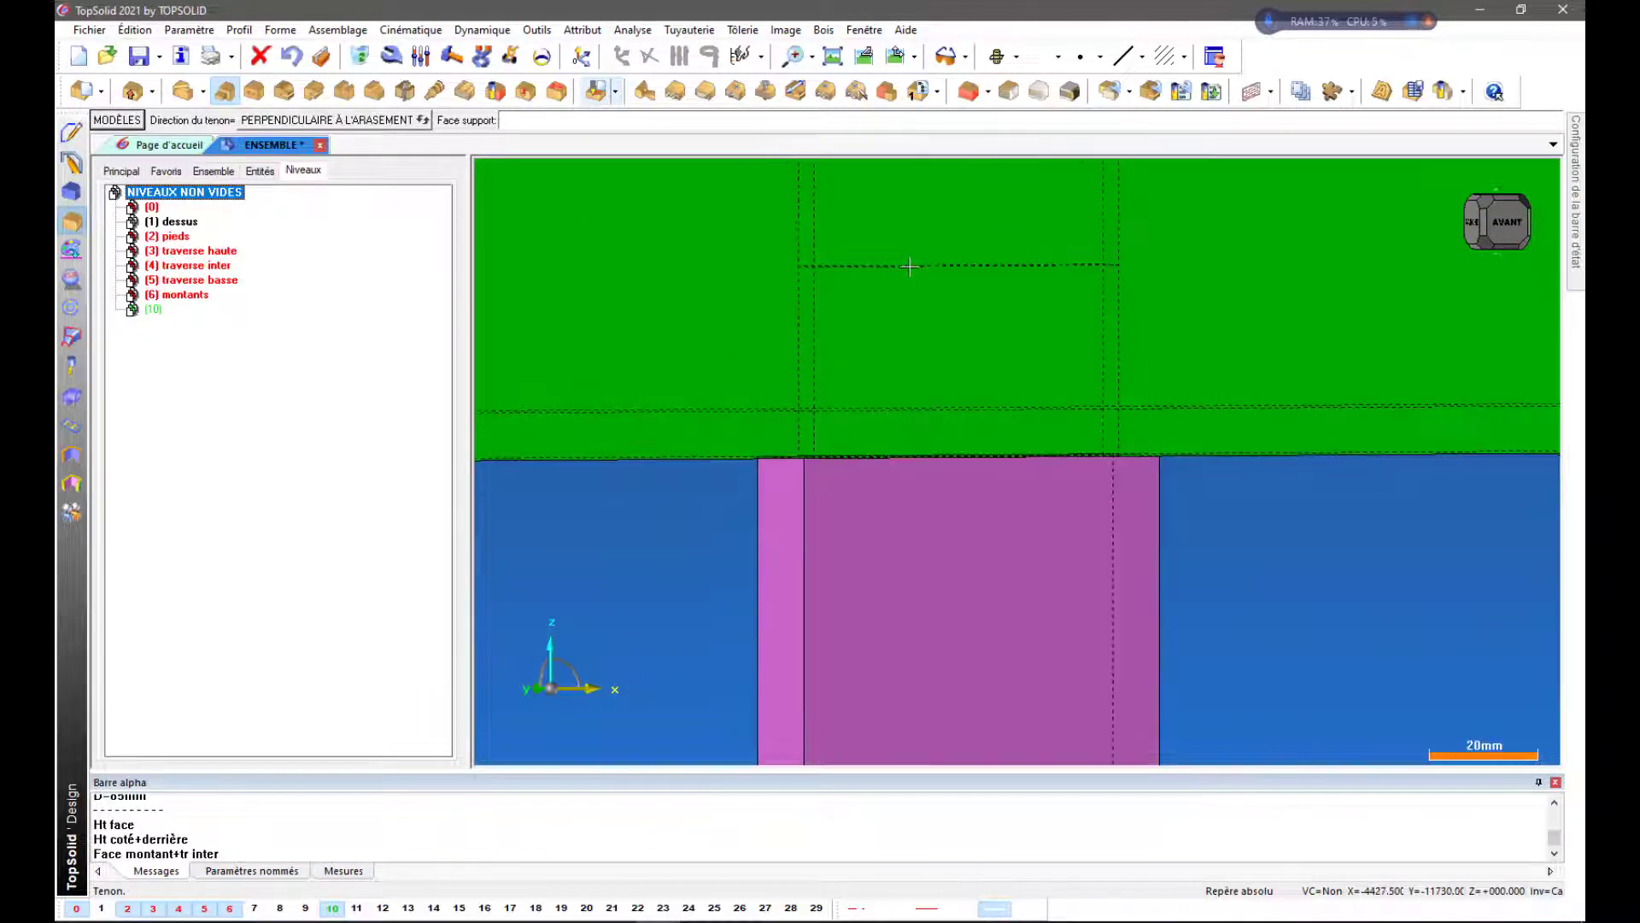
Set the Longueur du tenon of the Face montant+tr inter tenon on the montant facade haut to 32 mm
scroll(909, 266, up, 1)
scroll(910, 266, up, 1)
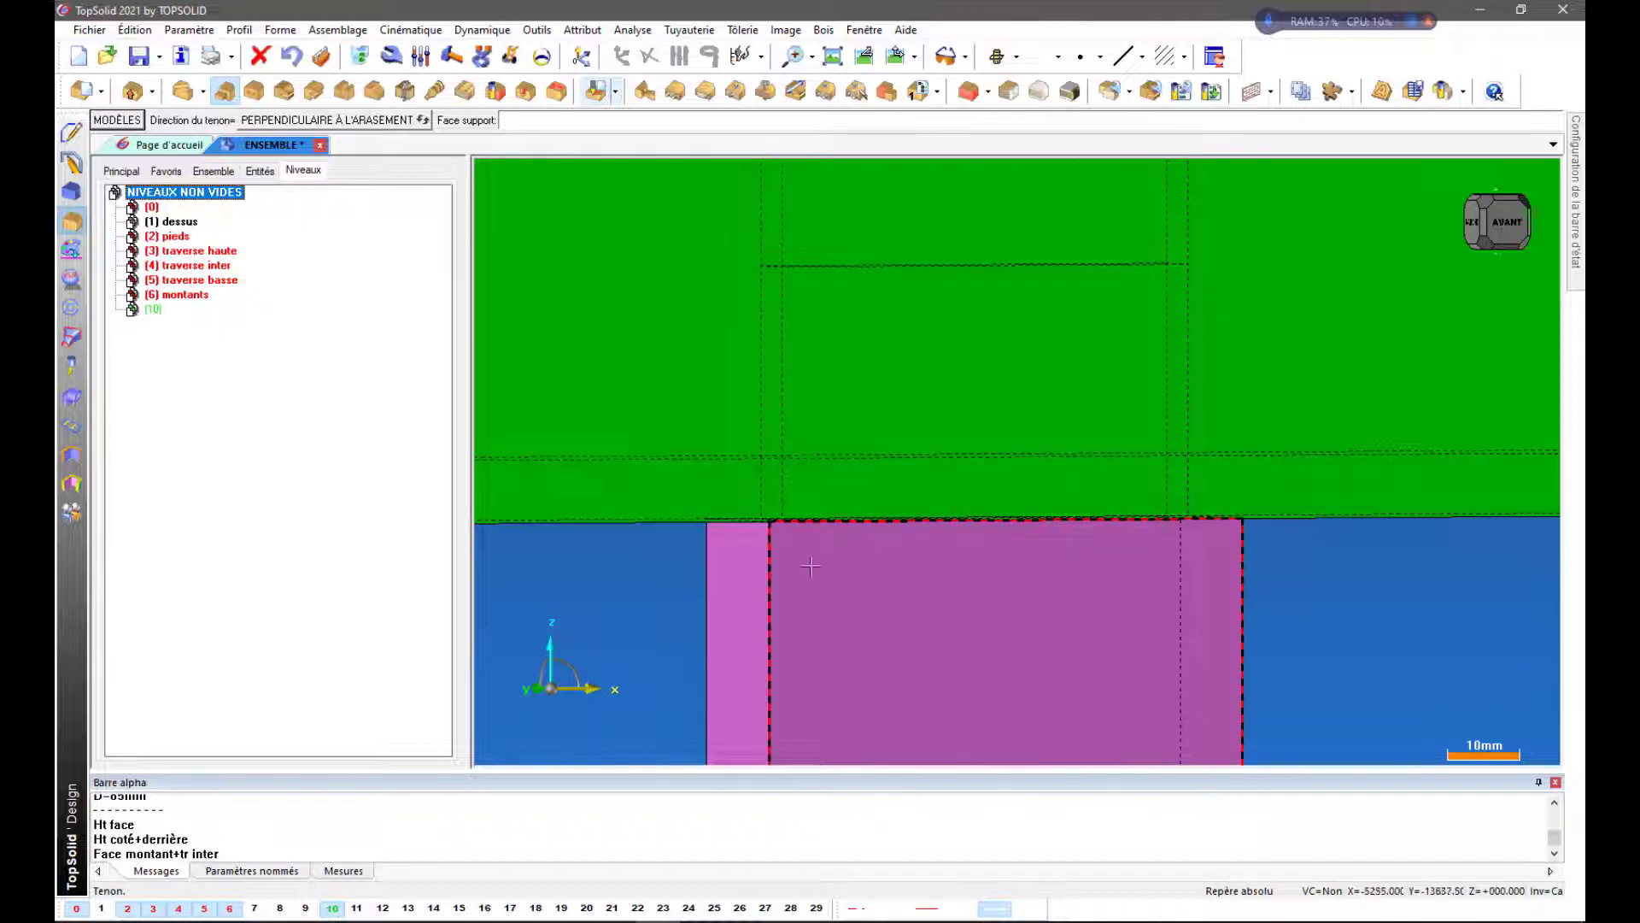
scroll(810, 566, down, 1)
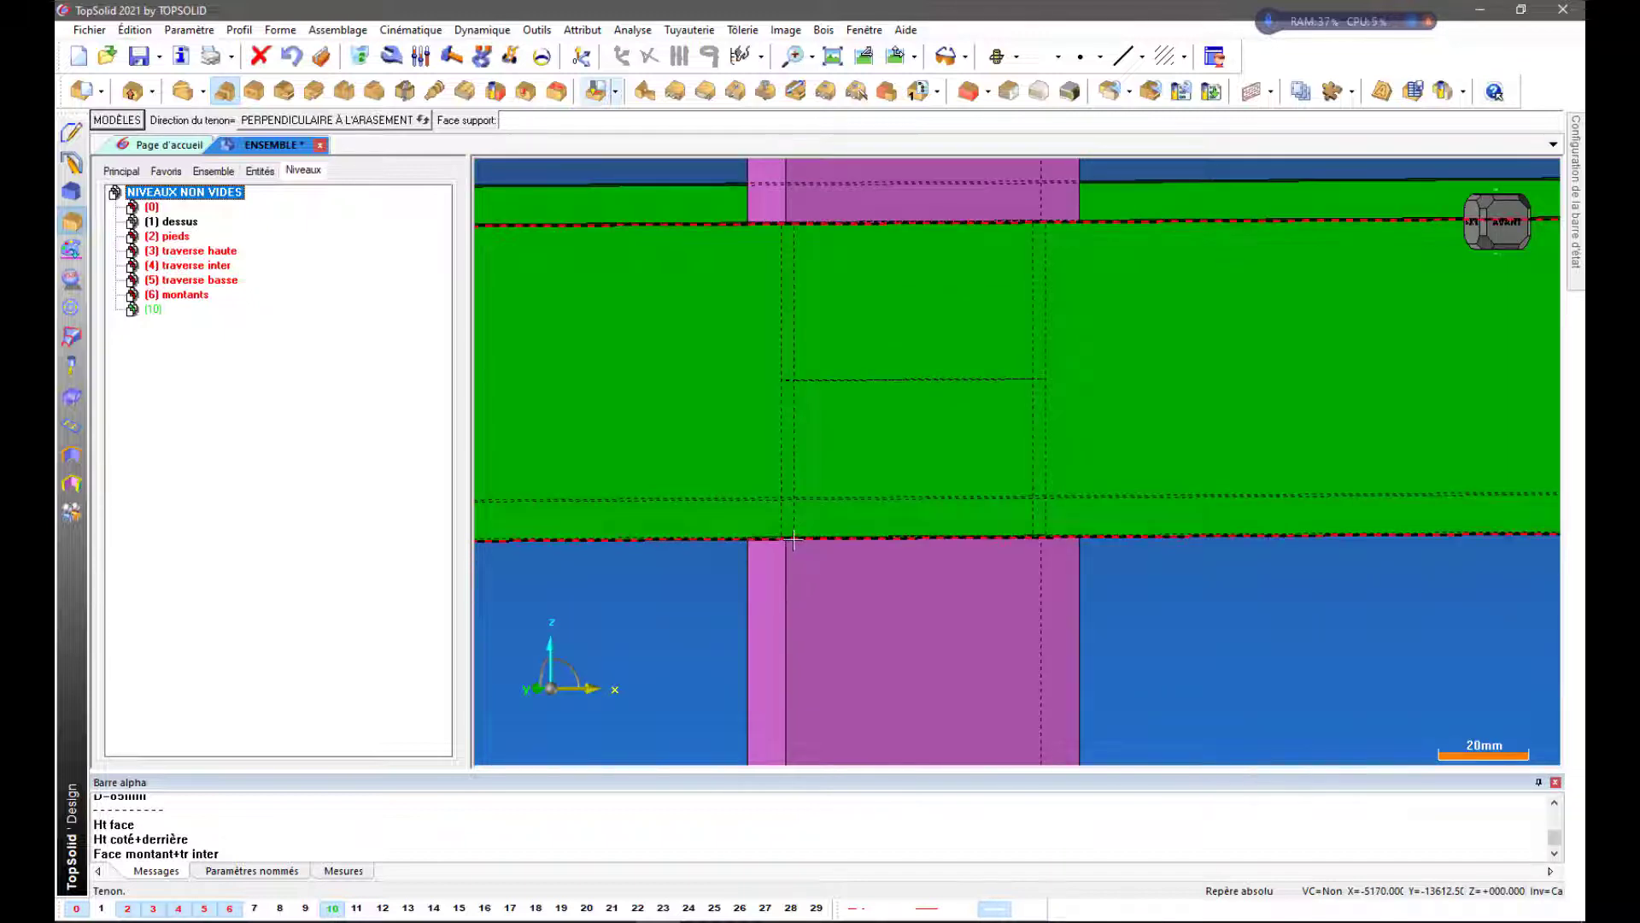
scroll(886, 571, down, 3)
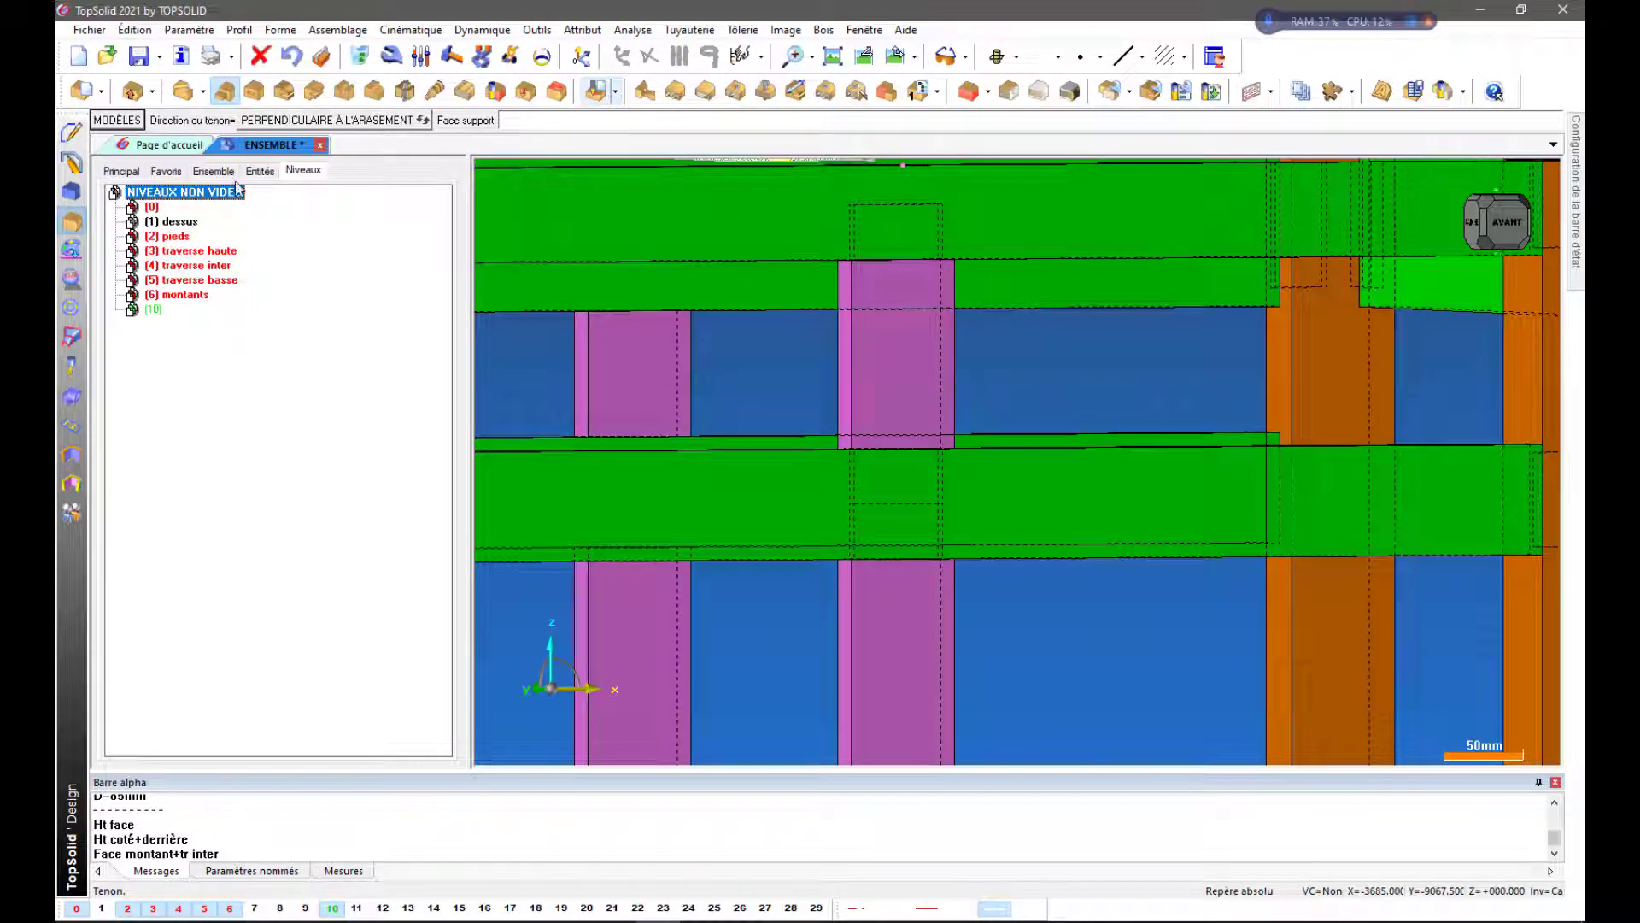
click(212, 170)
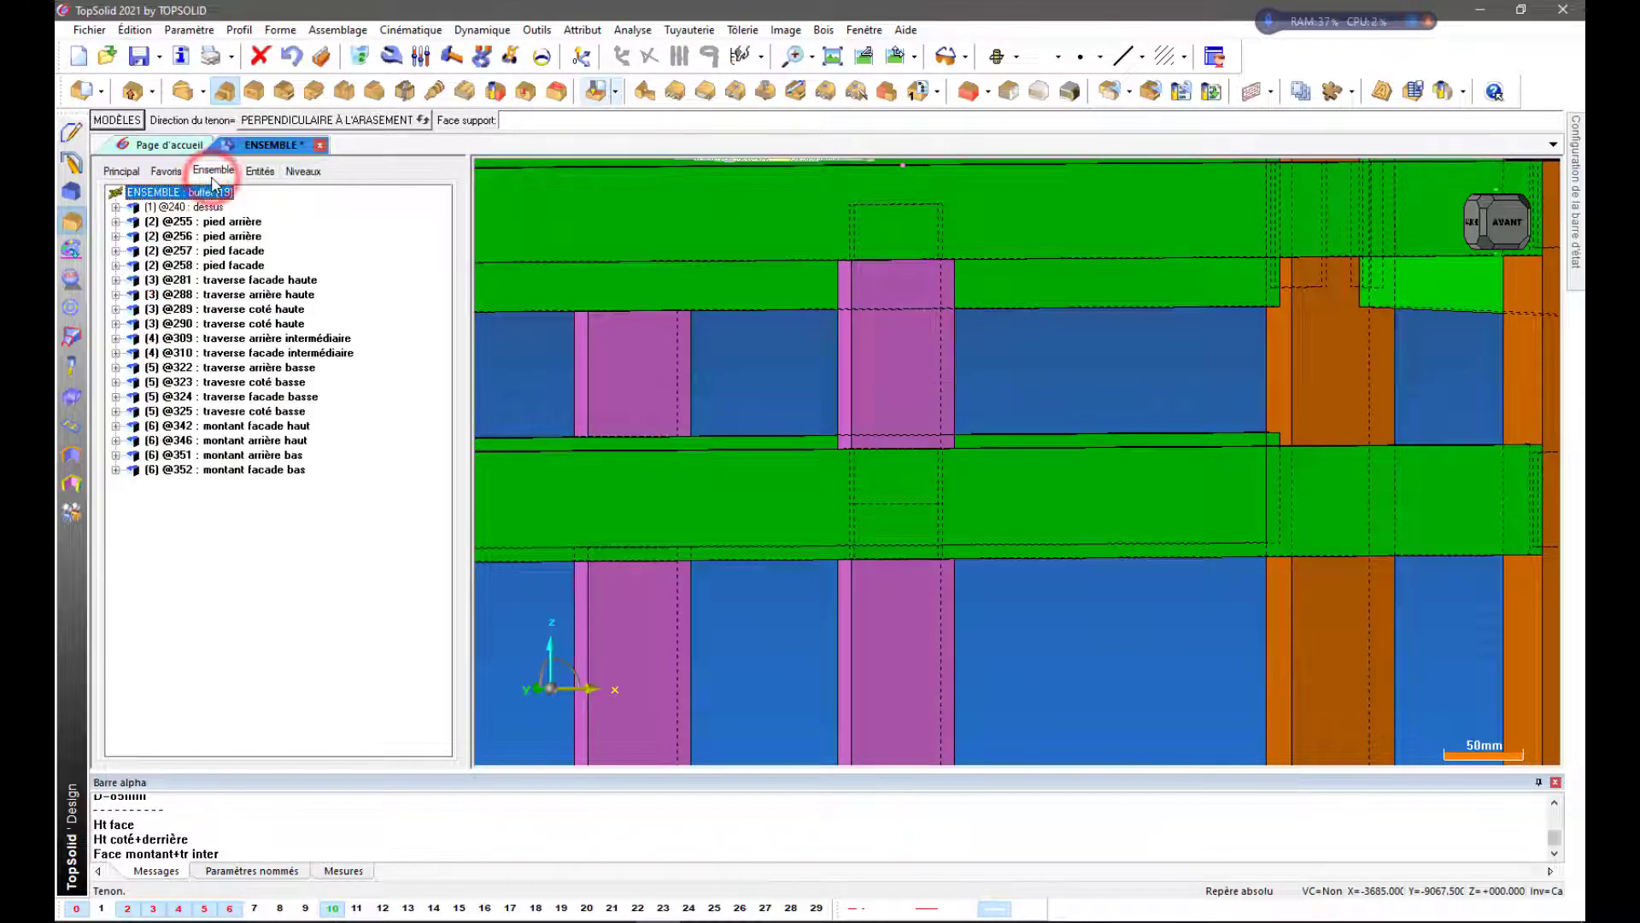
scroll(919, 382, down, 1)
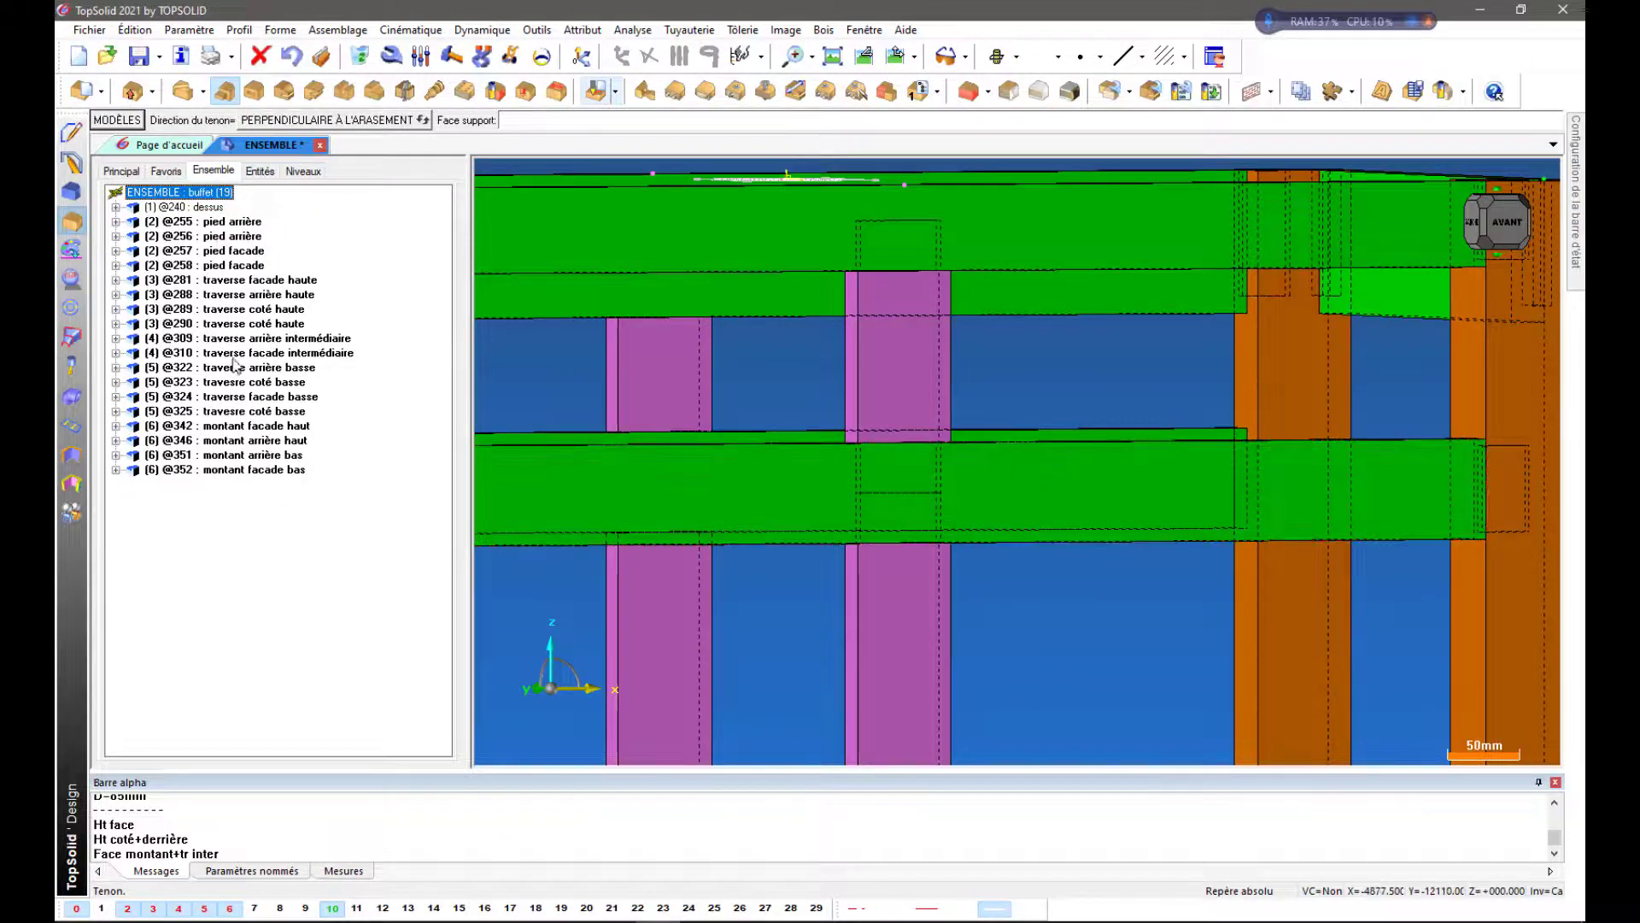
click(227, 427)
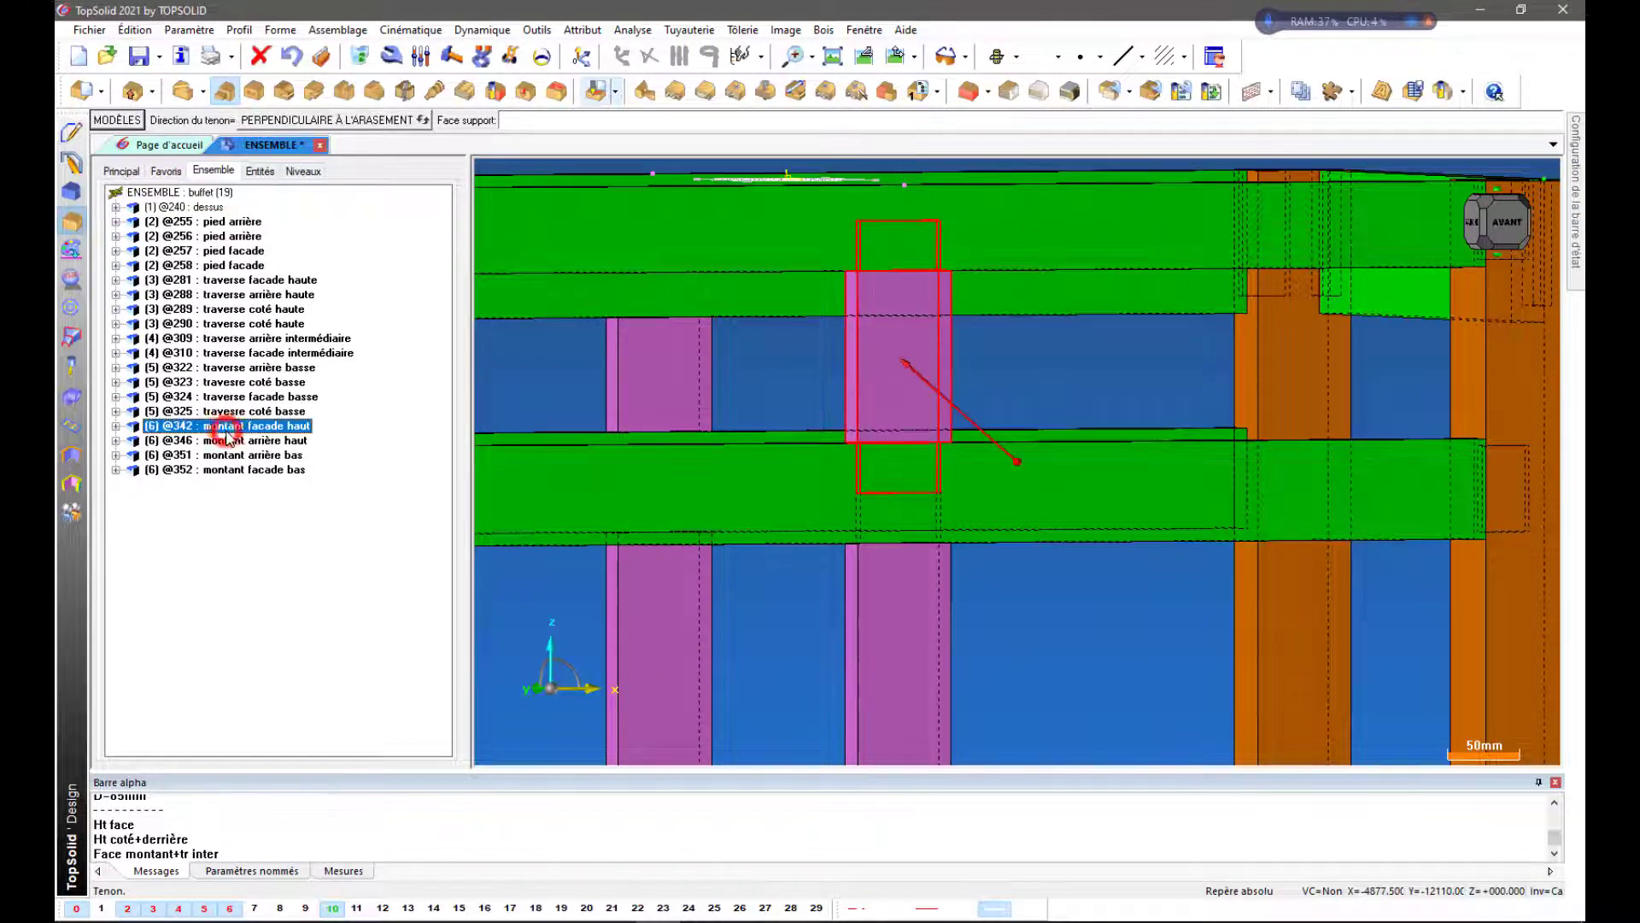
click(116, 426)
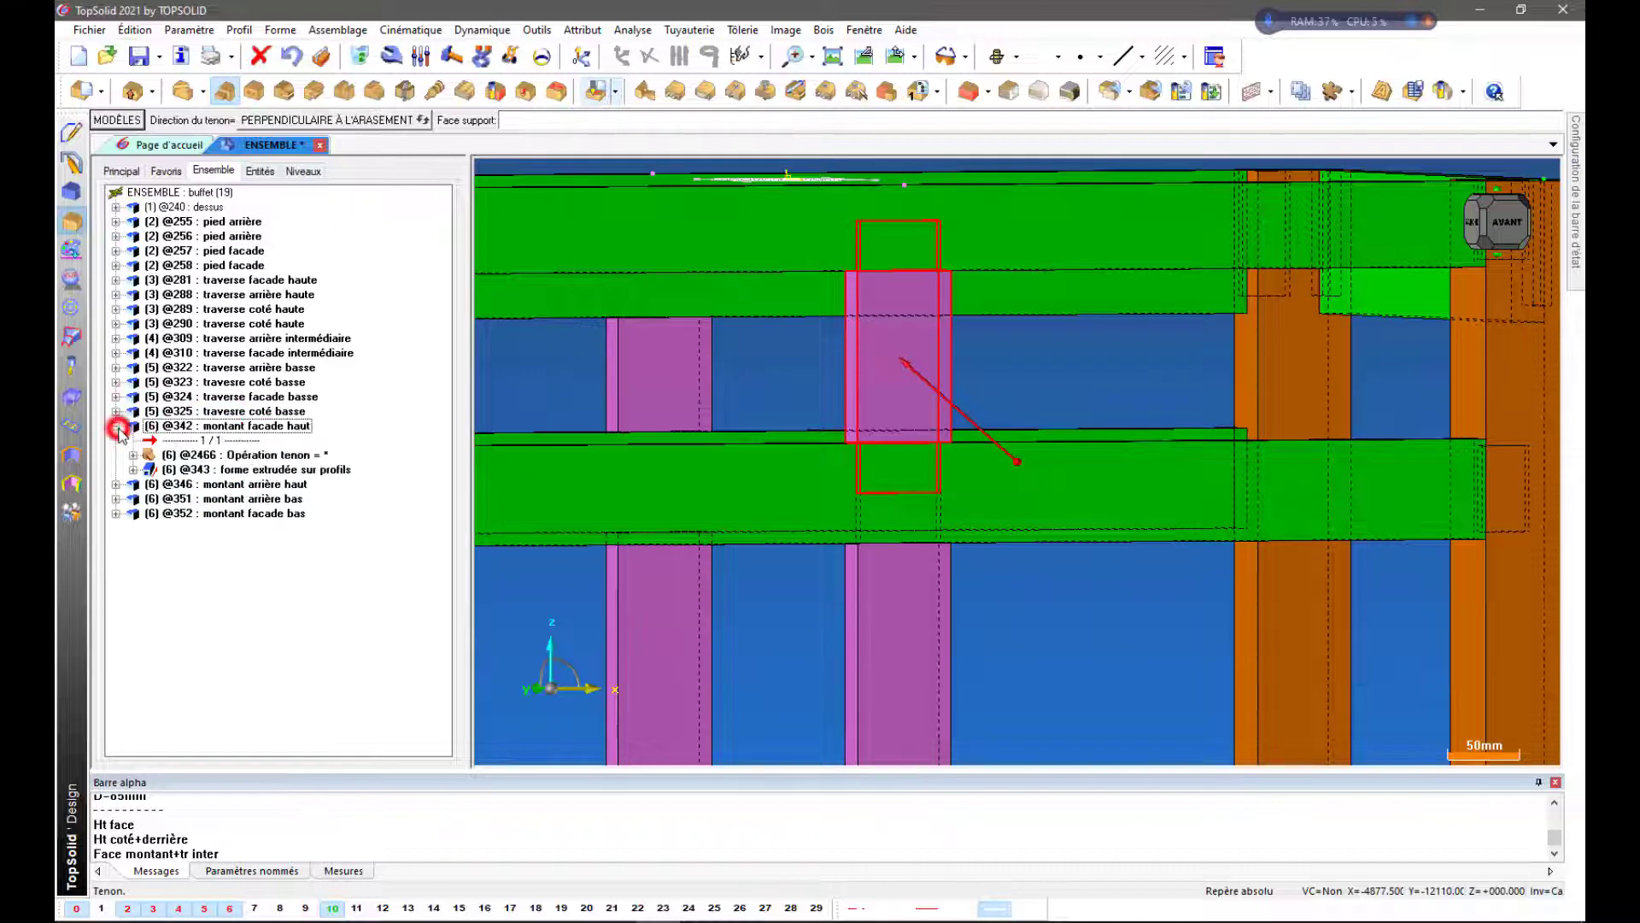
click(135, 464)
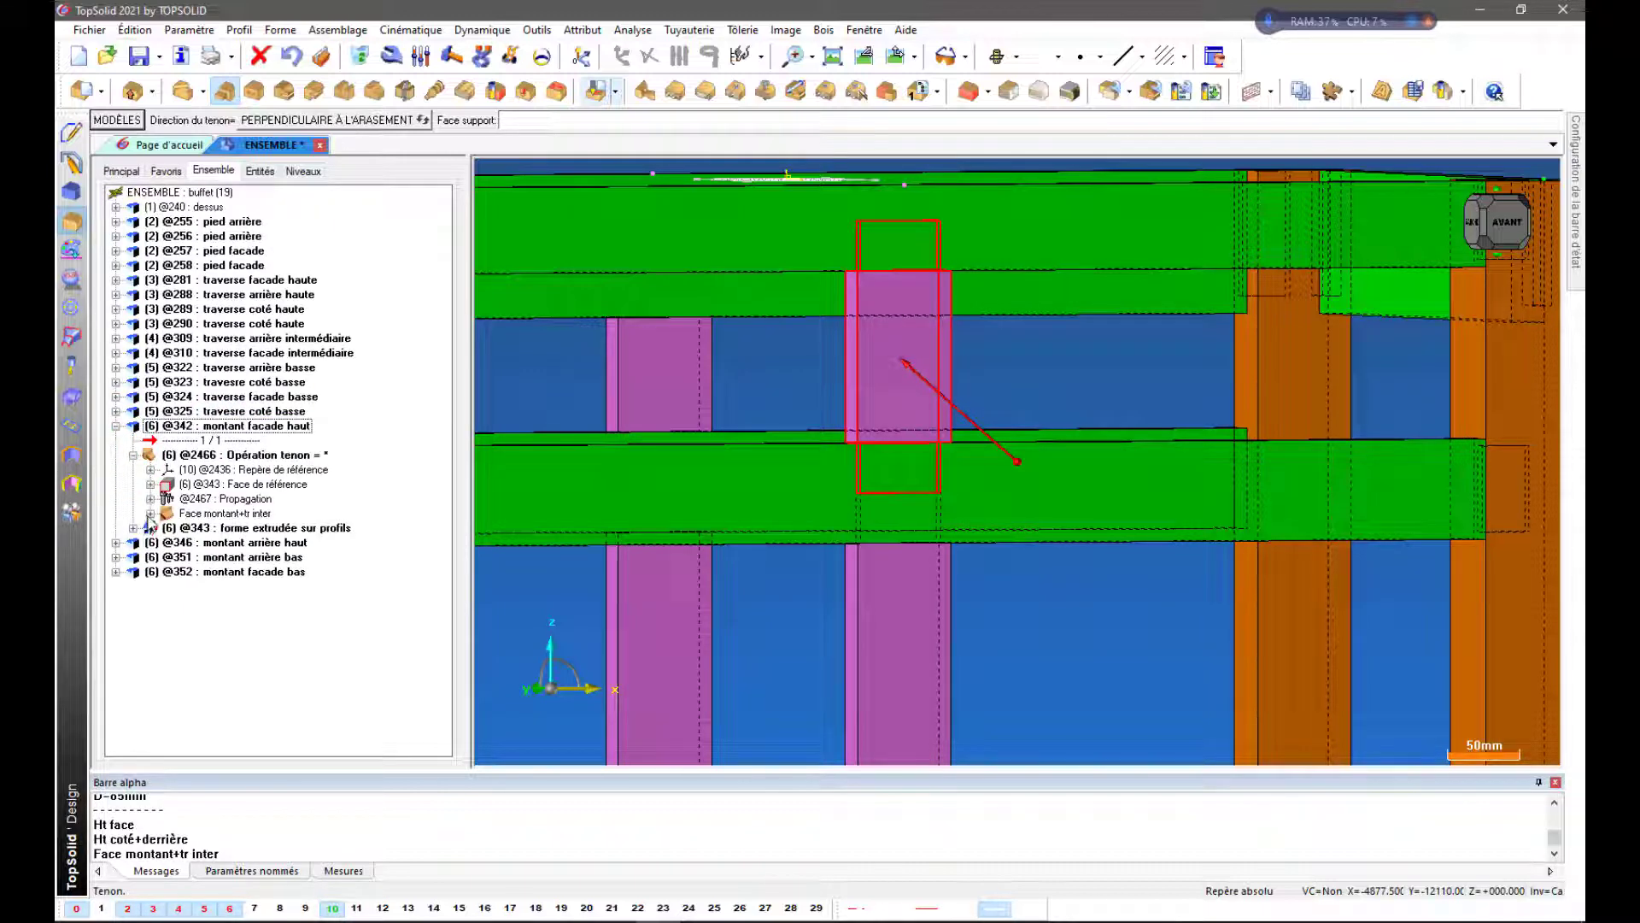
click(150, 514)
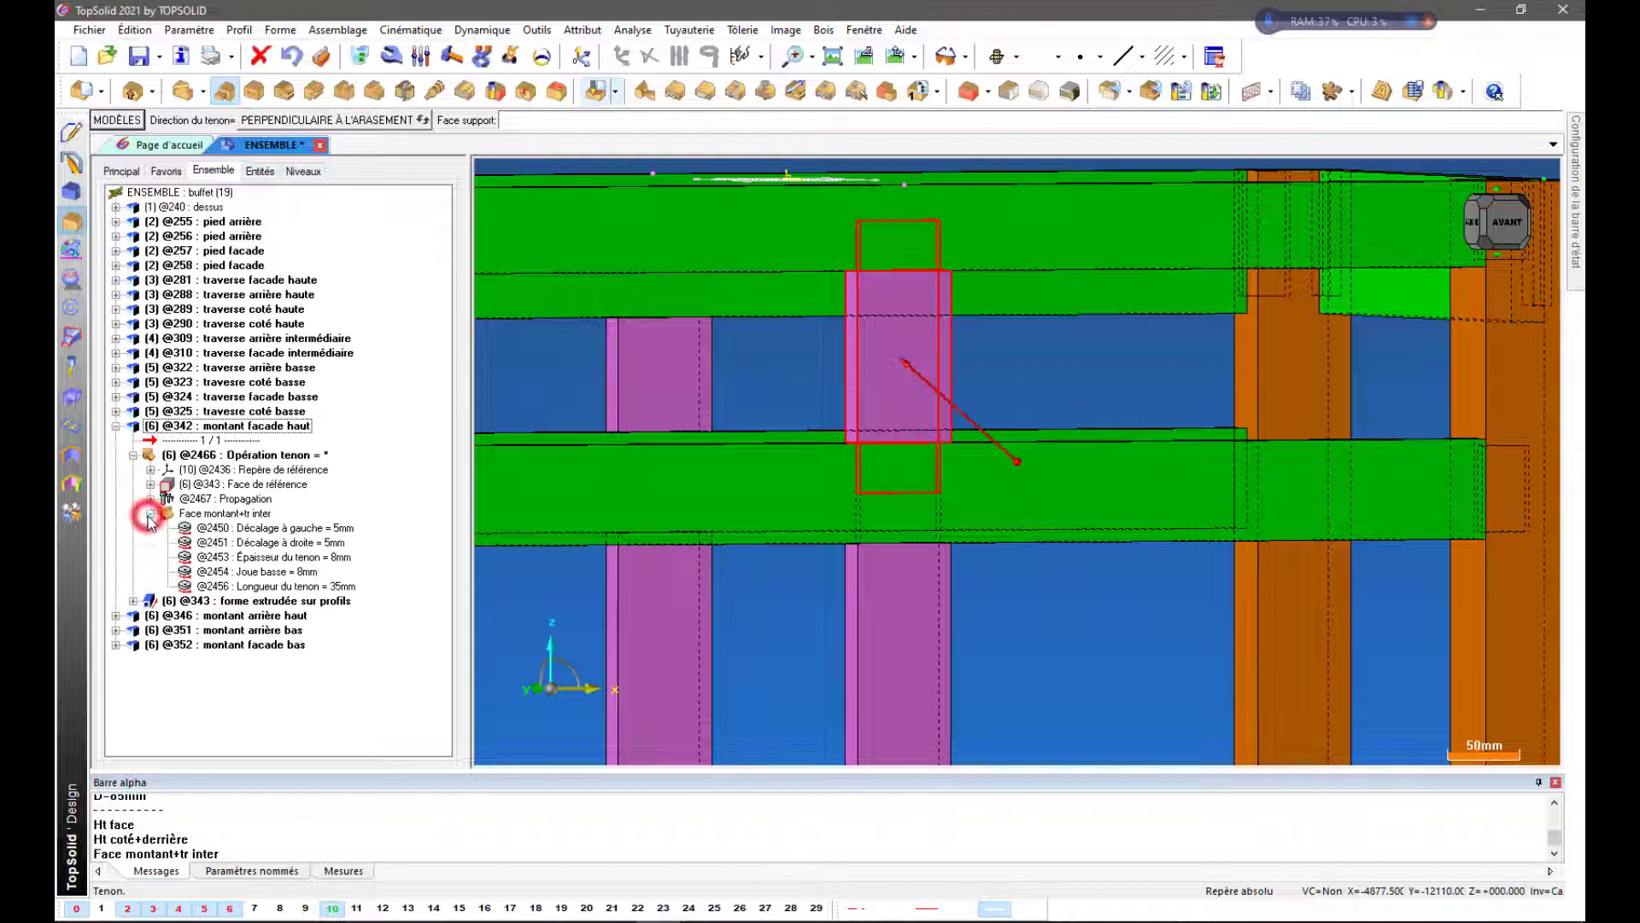
double_click(337, 588)
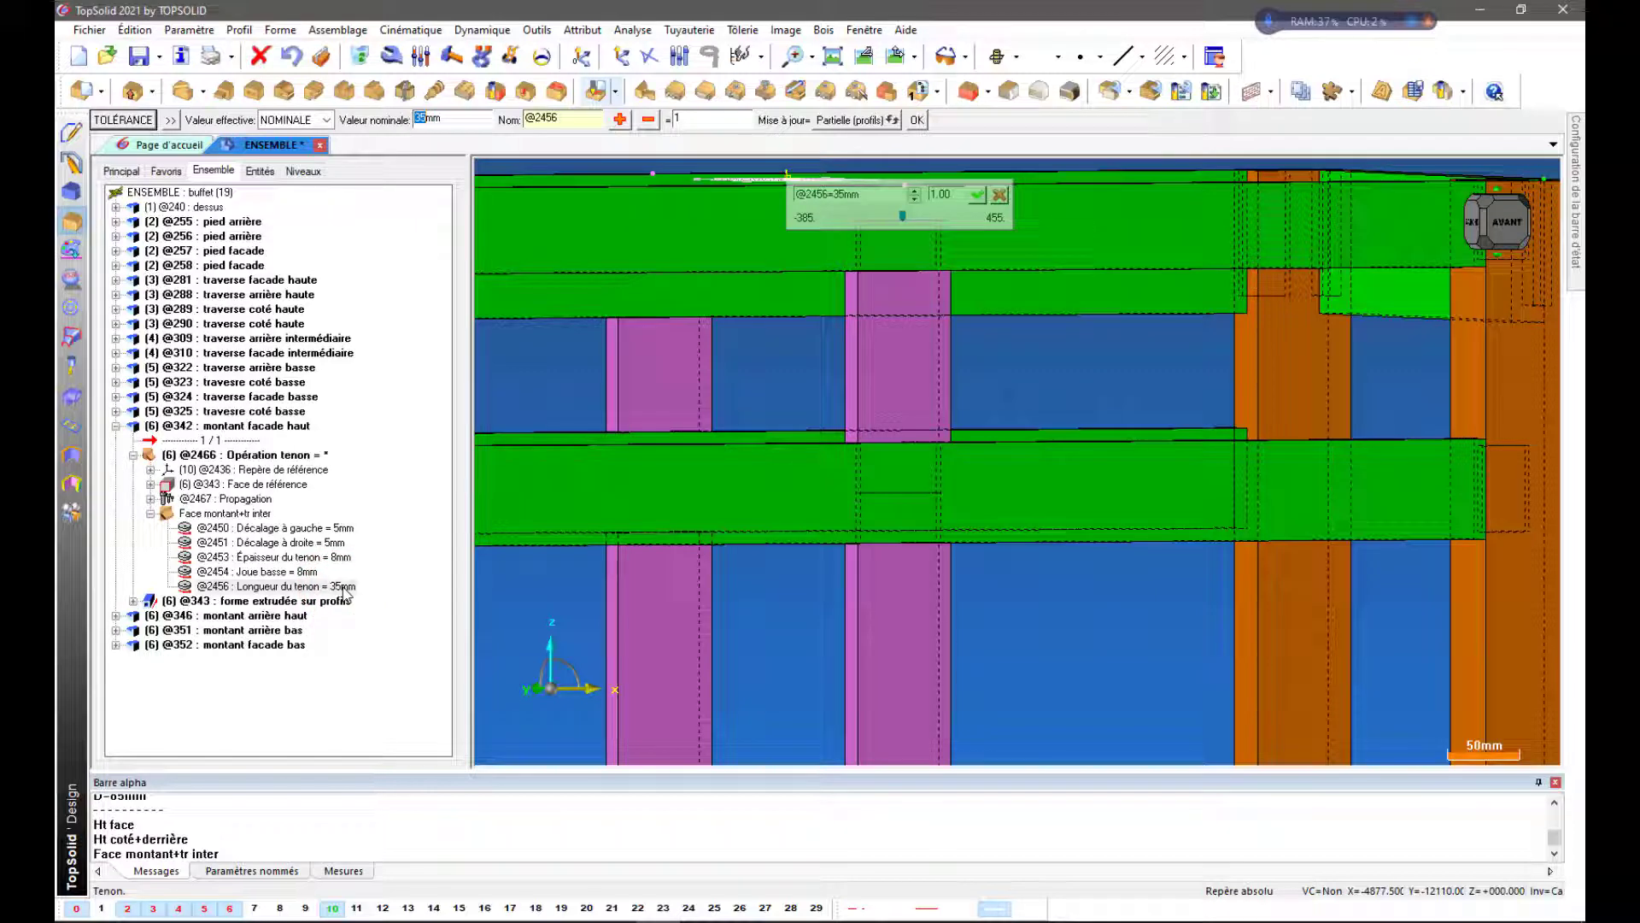
key(Return)
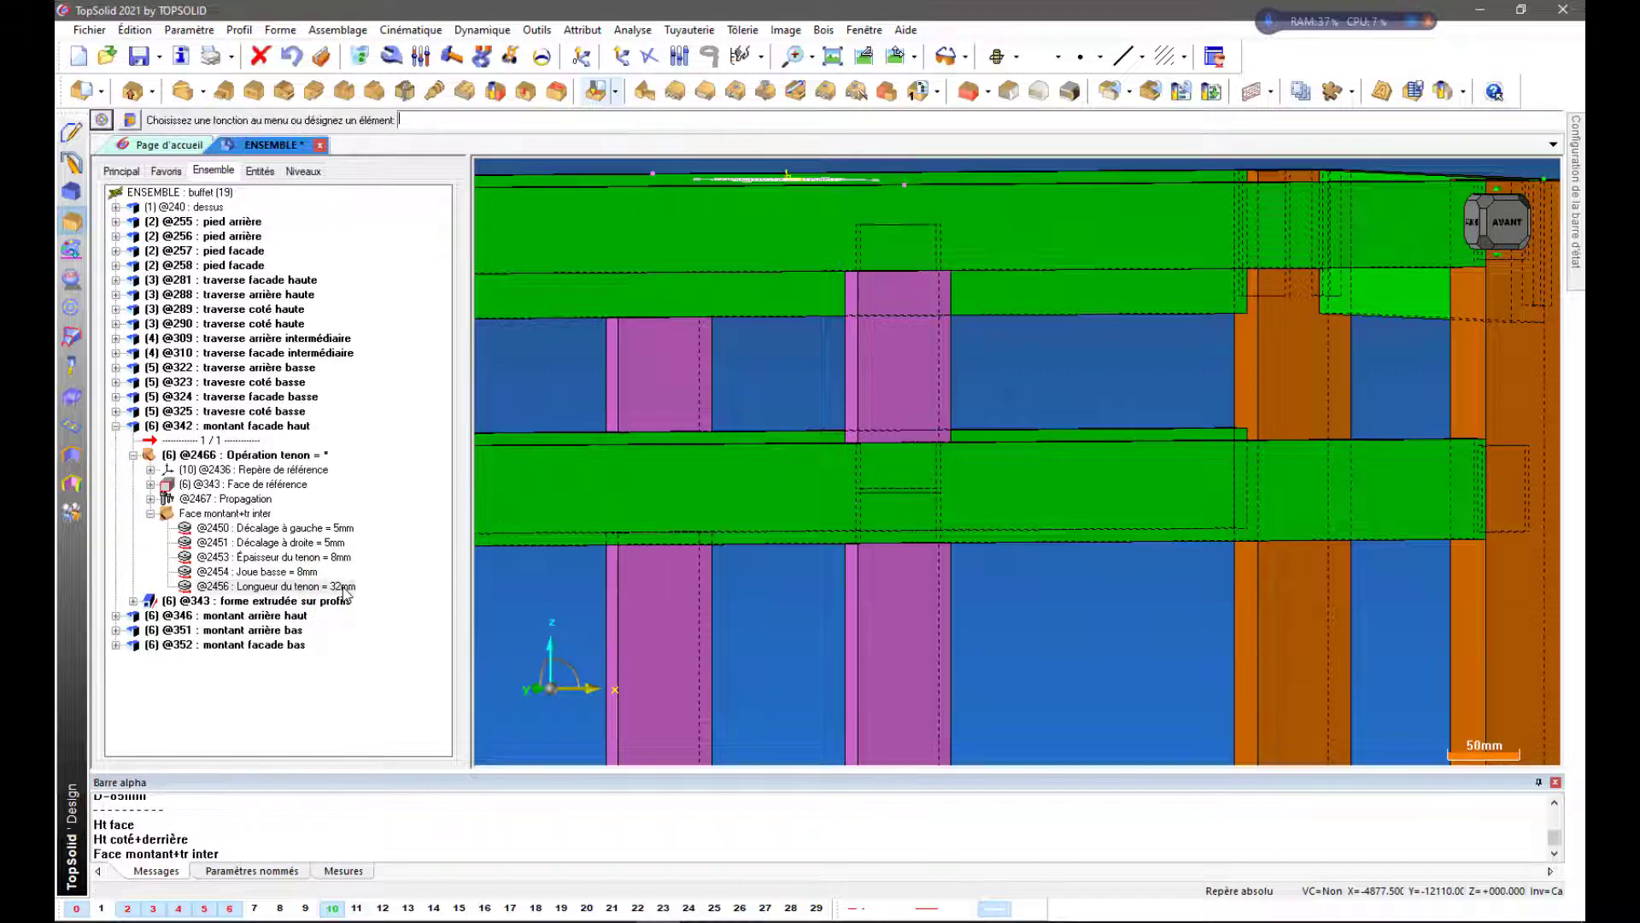
Set the Longueur du tenon of the Face montant+tr inter tenon on the montant facade bas to 32 mm
scroll(880, 581, down, 3)
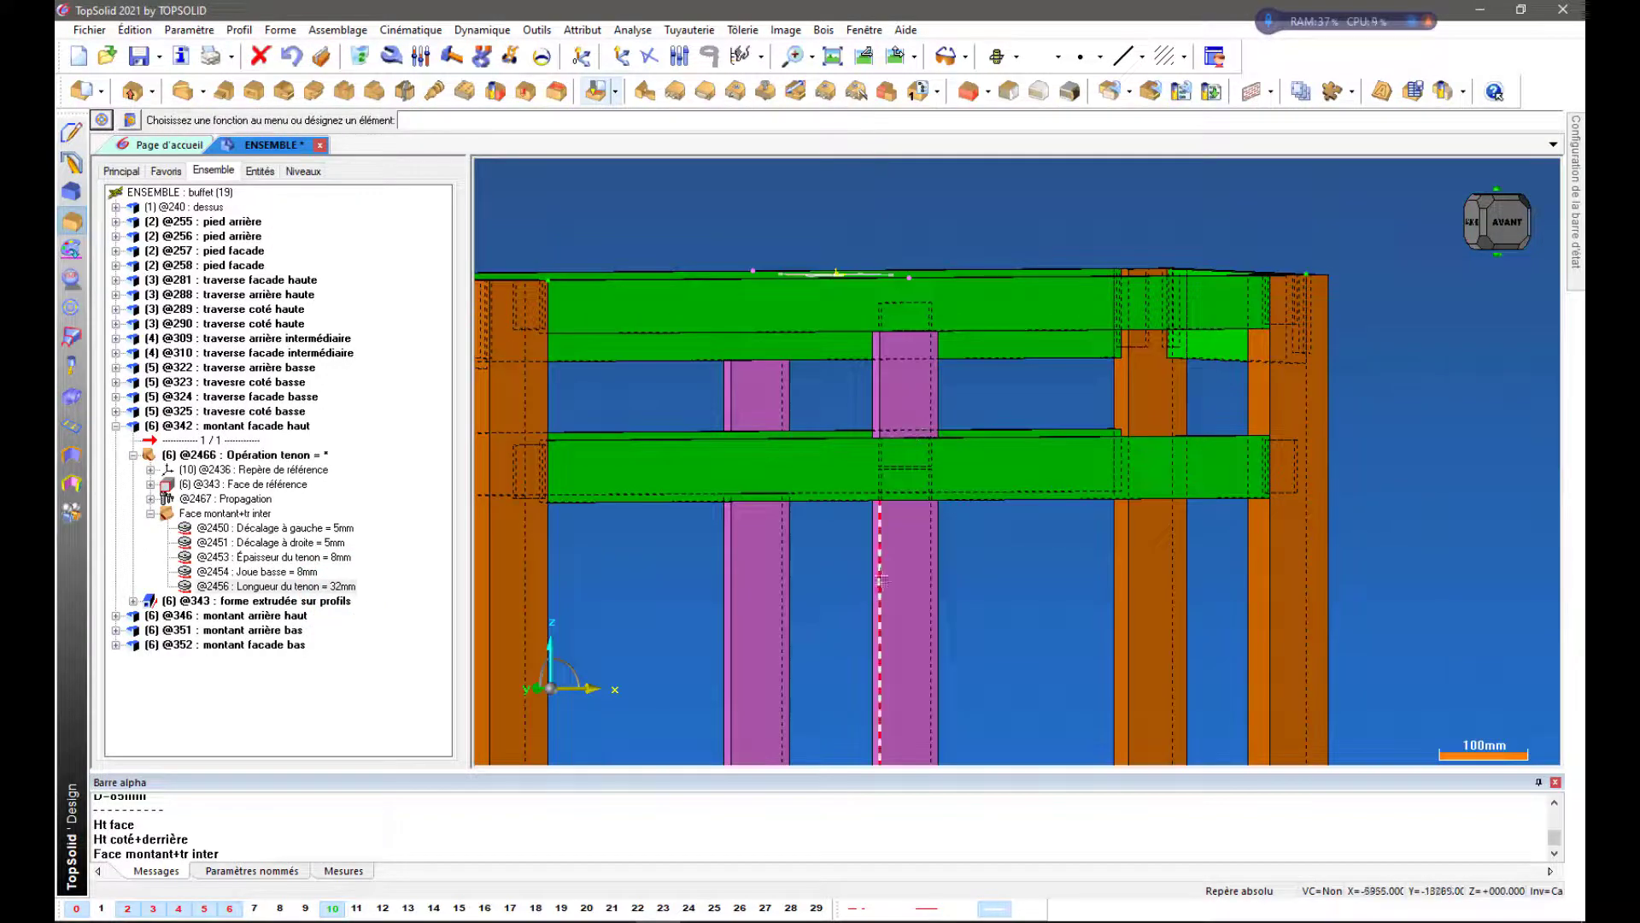
scroll(876, 446, up, 6)
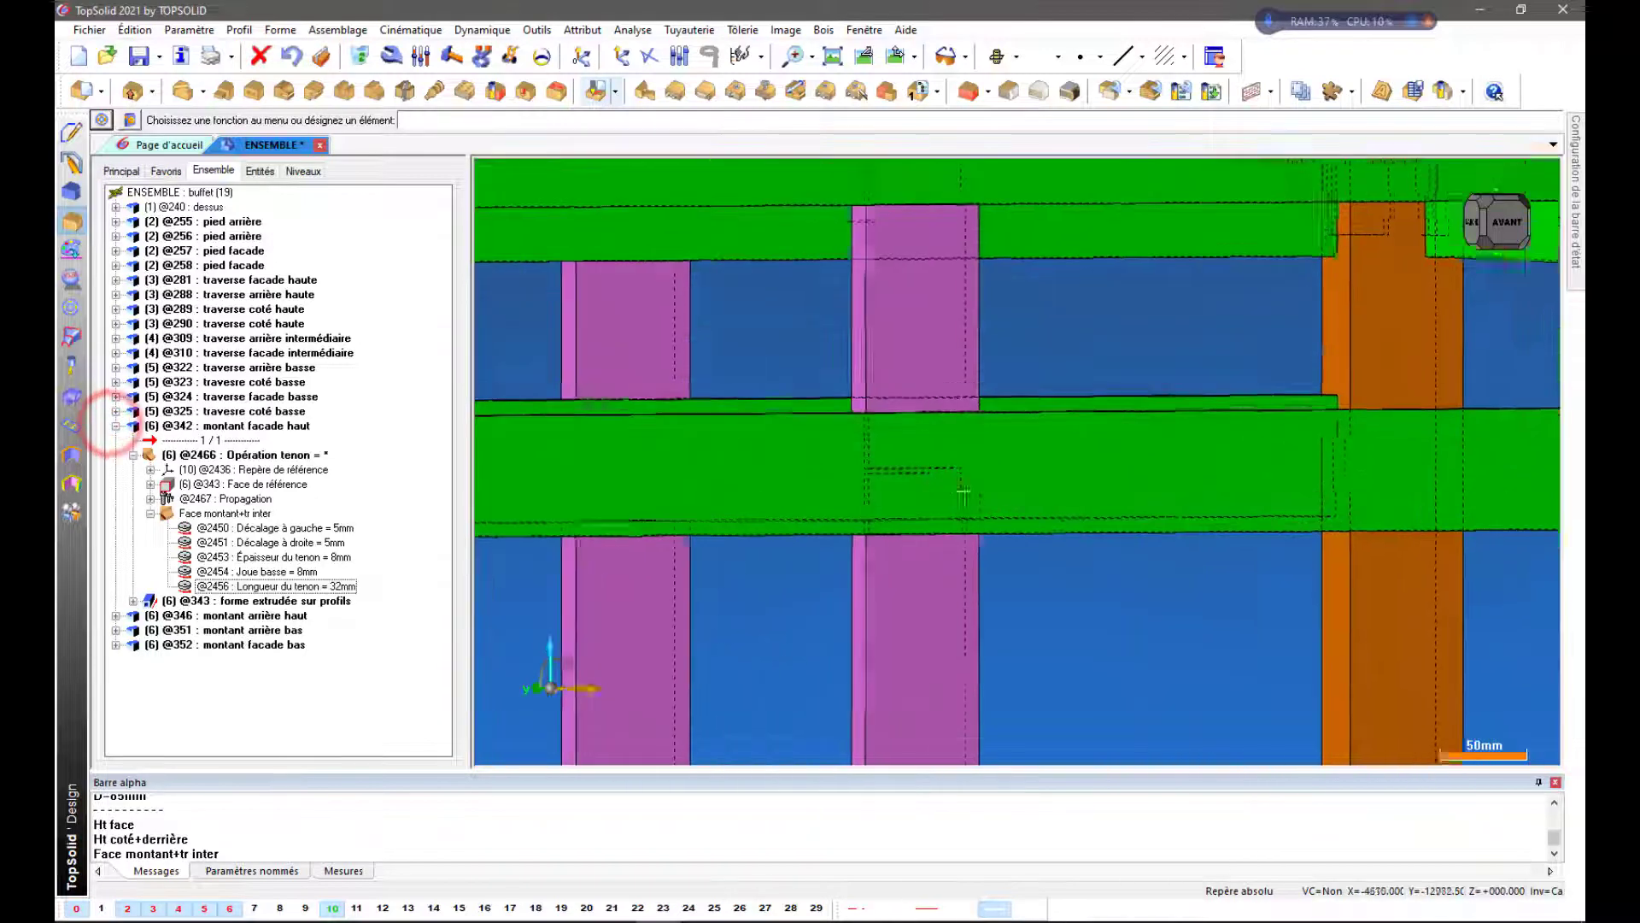
click(115, 425)
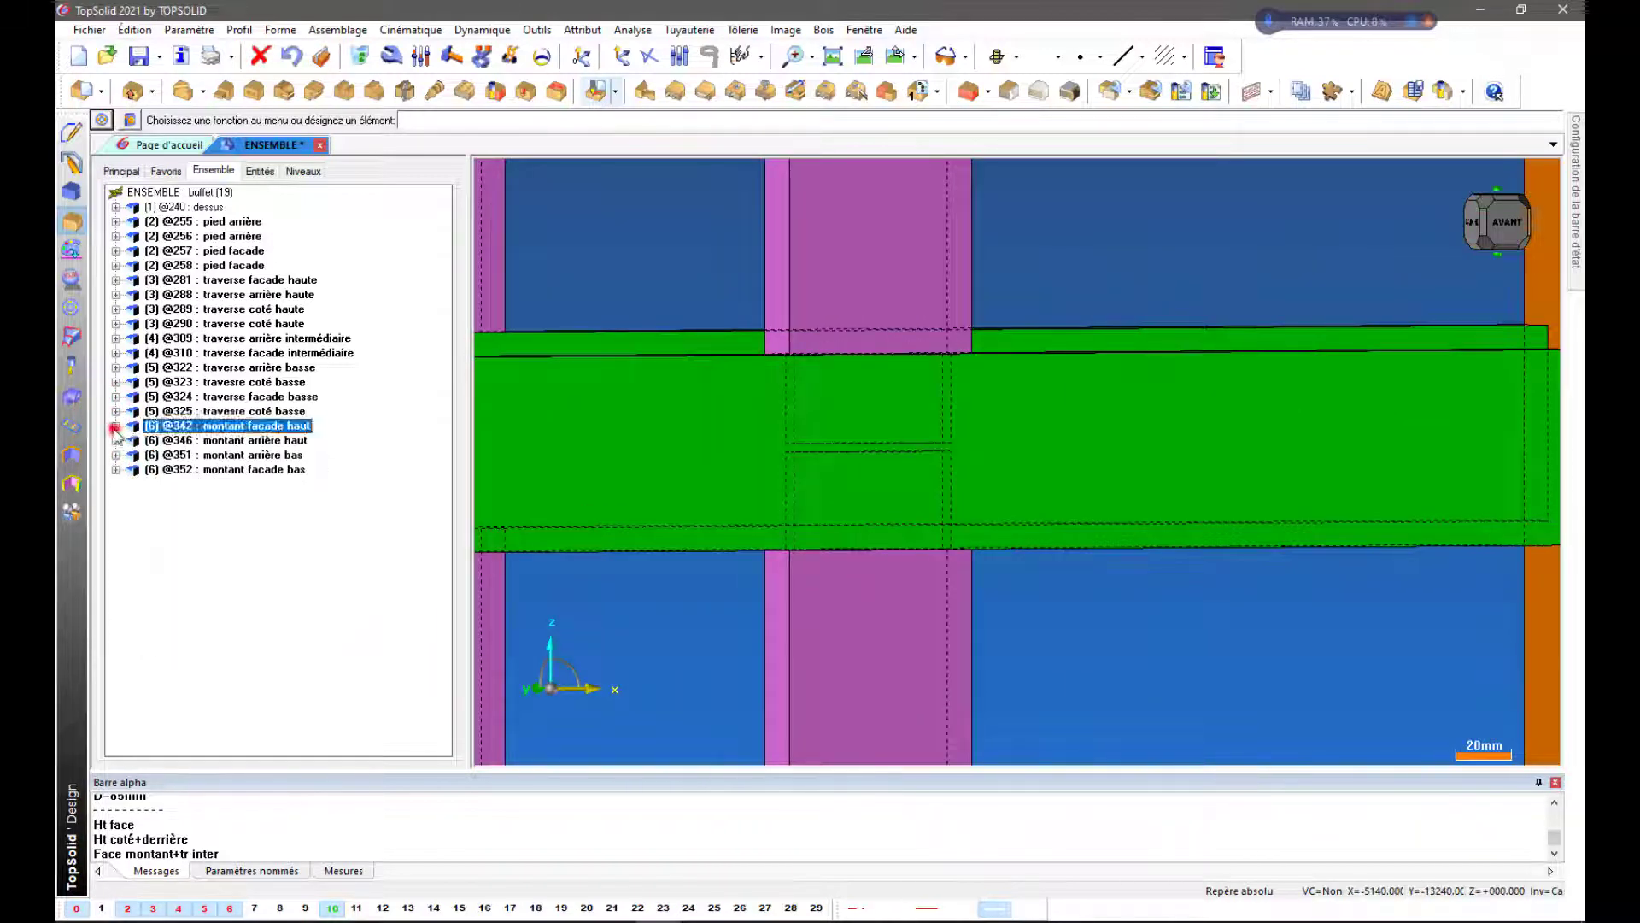
click(225, 472)
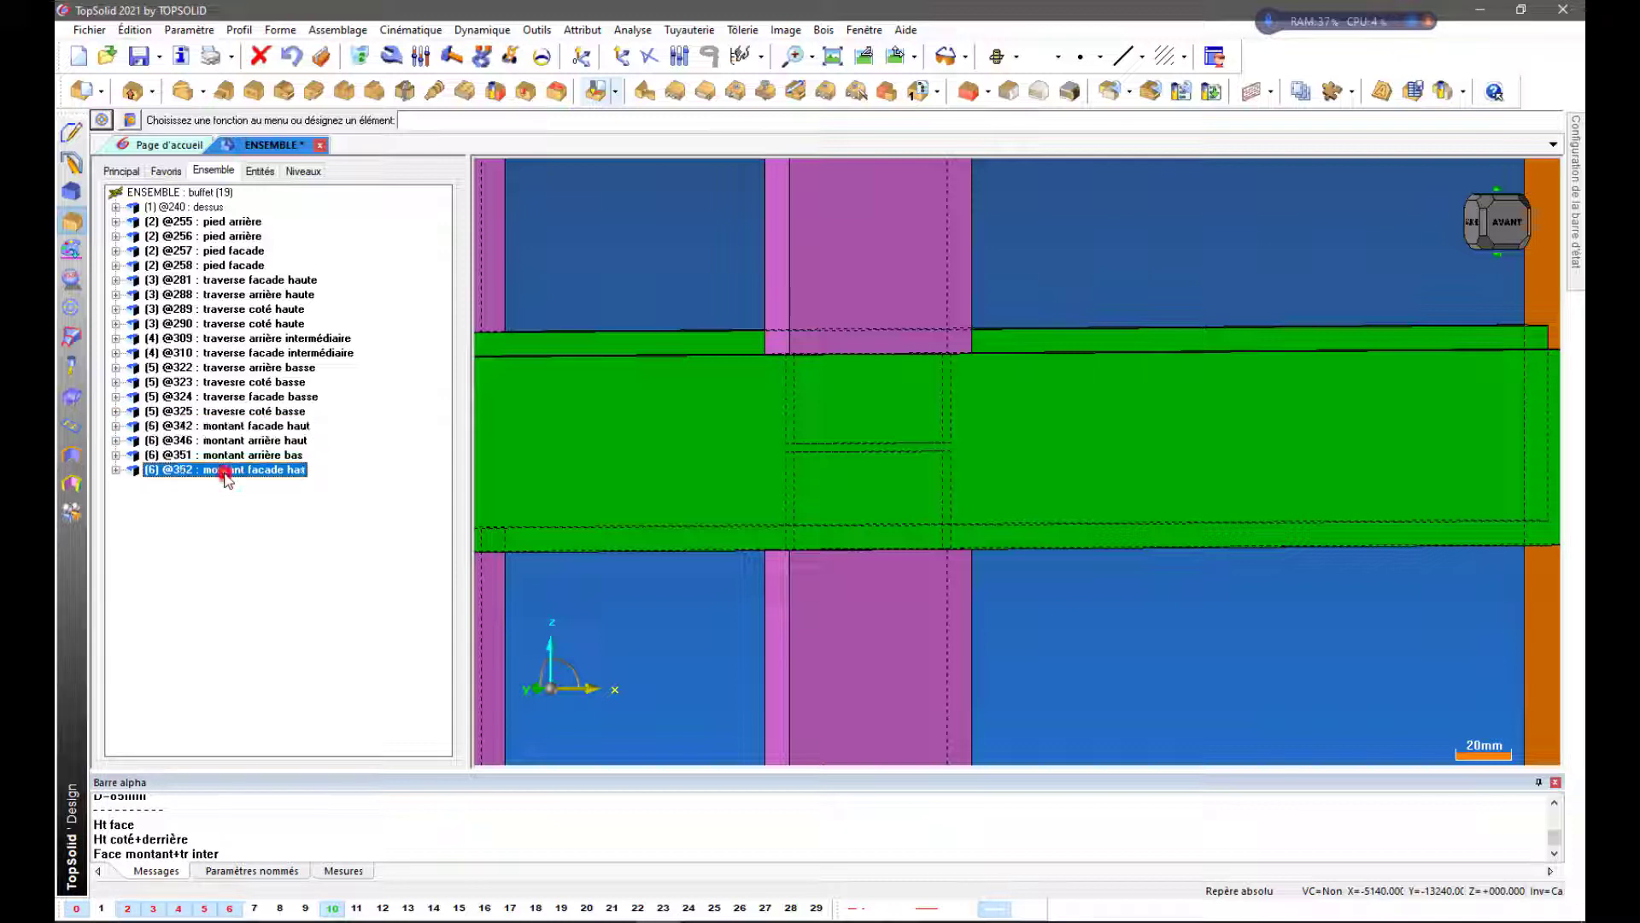
click(115, 470)
click(133, 499)
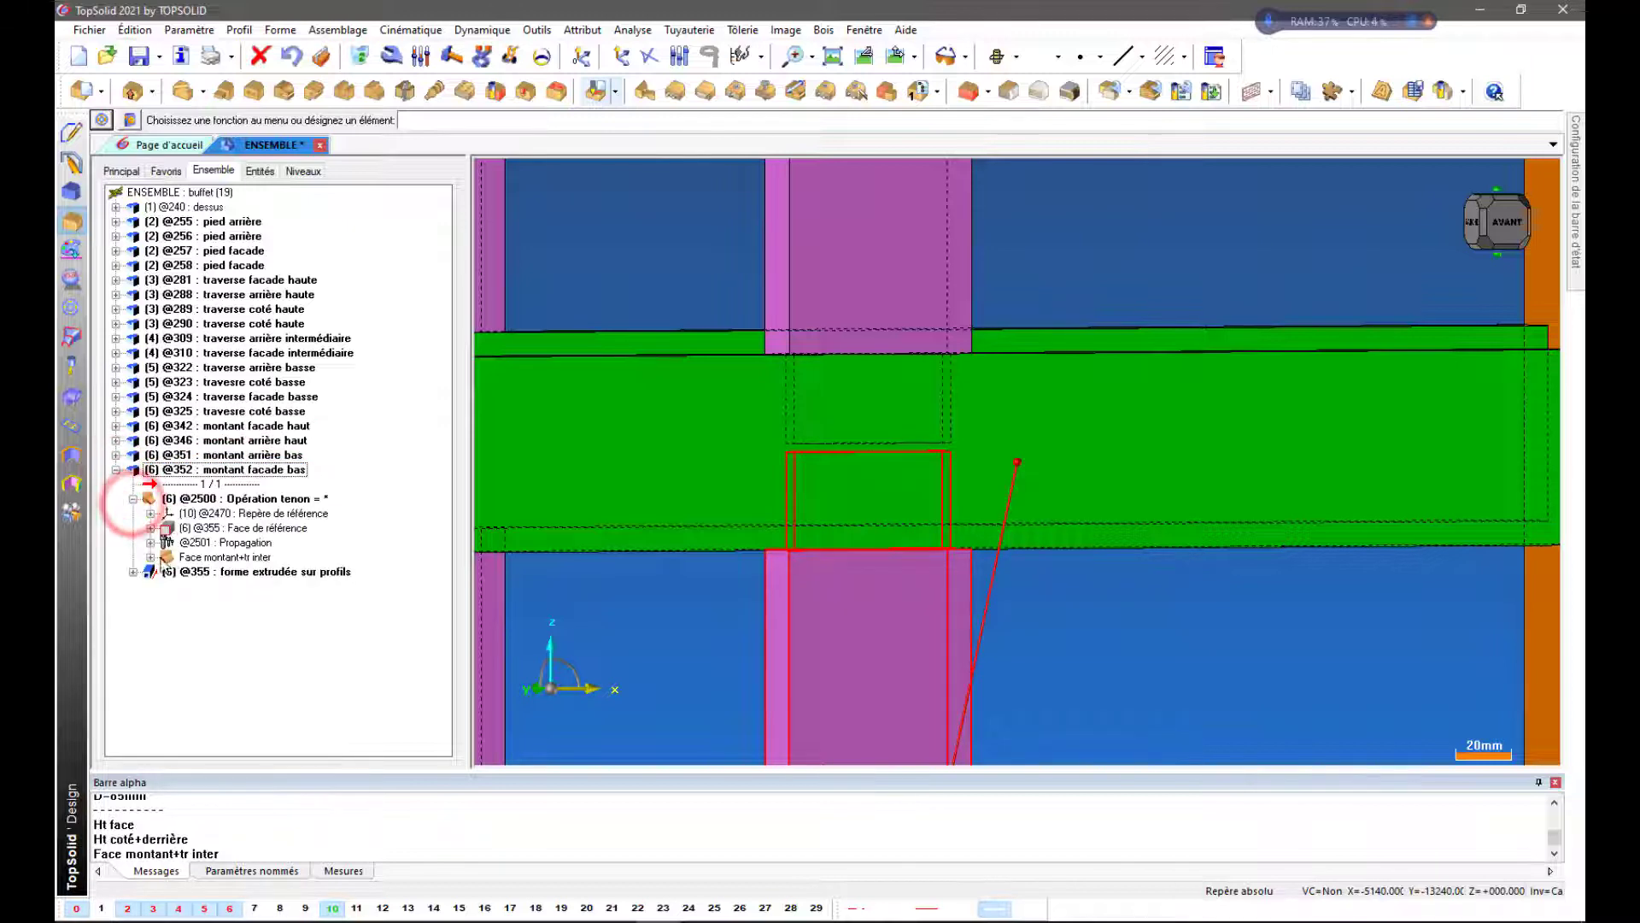
click(150, 557)
click(341, 630)
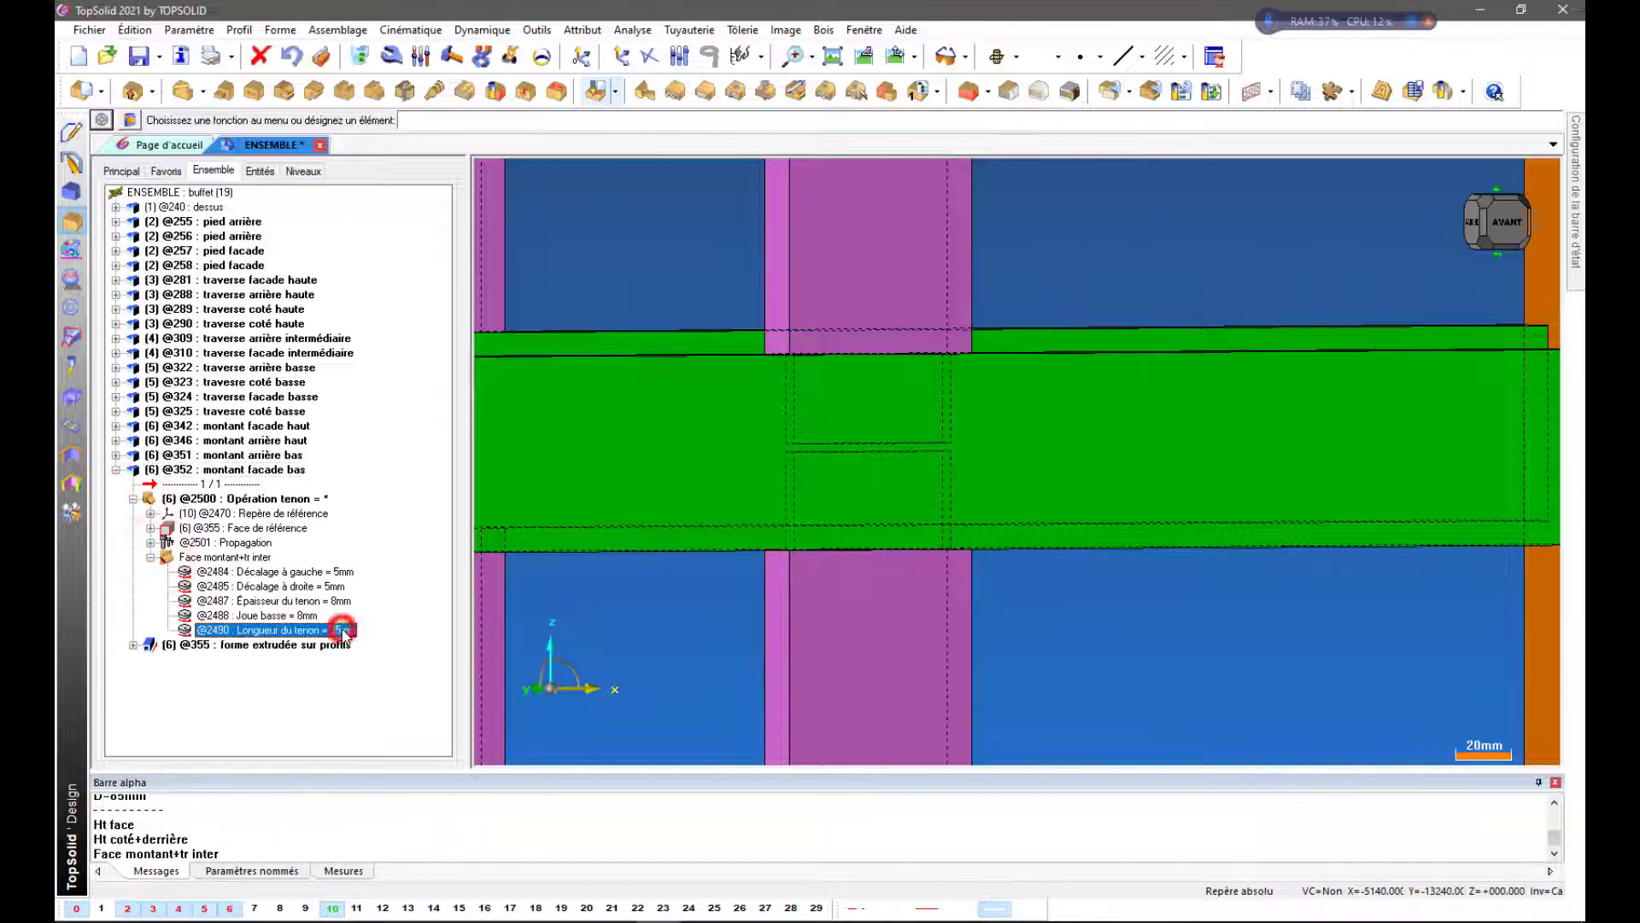
double_click(342, 630)
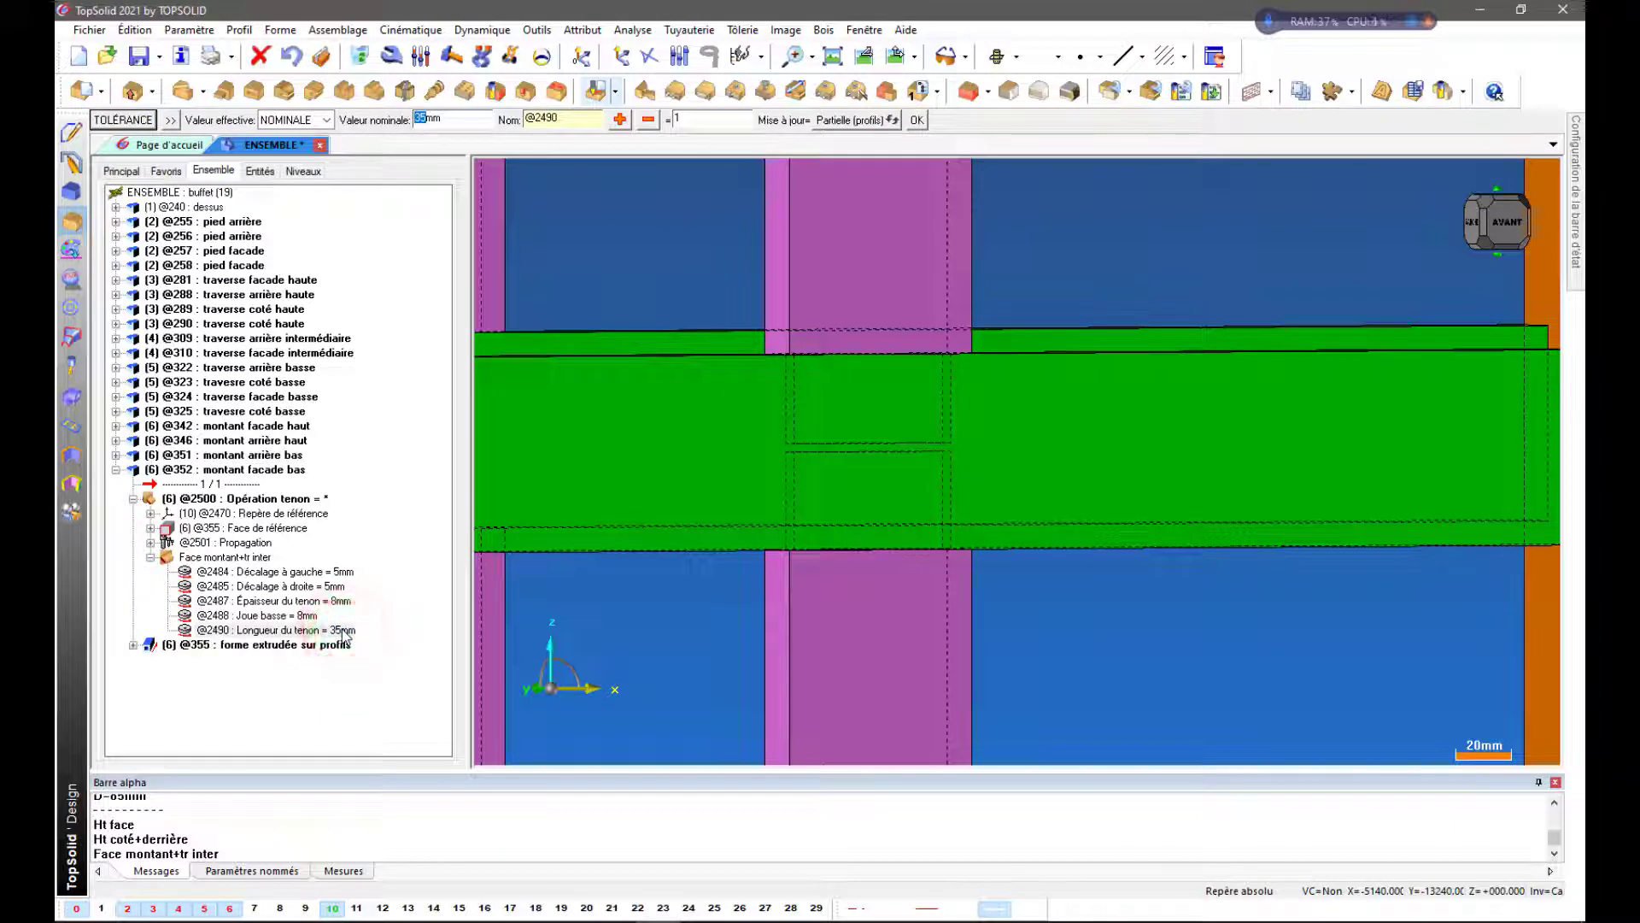
text(32)
key(Return)
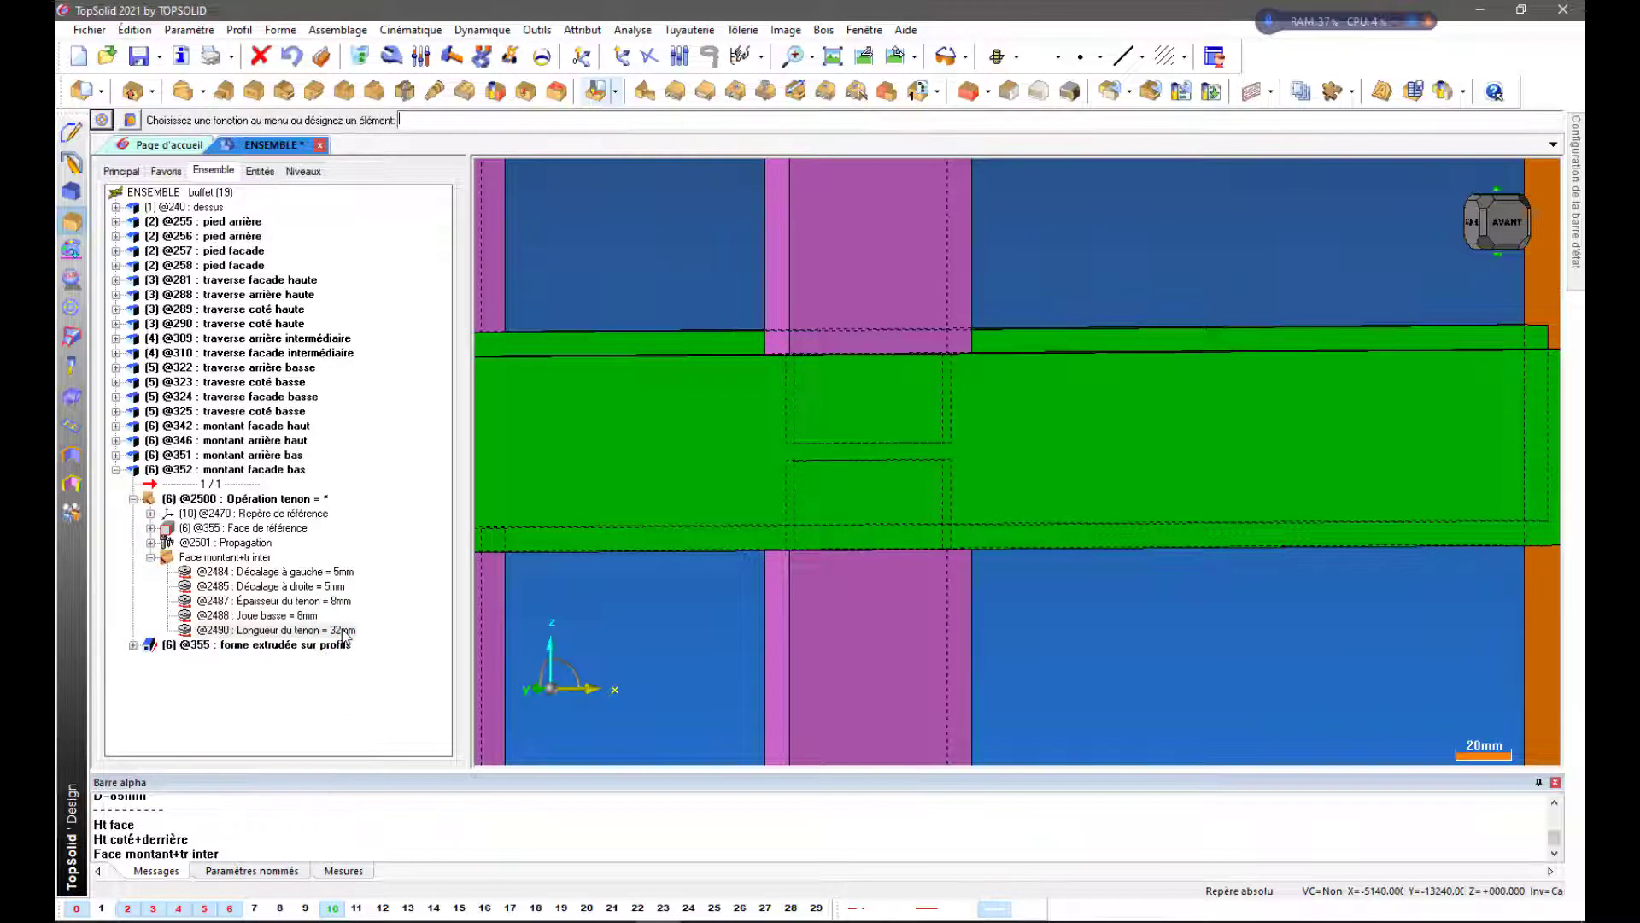
Examine the shortened tenons in the frame and the Face montant+tr inter model with its parameters under the montant facade bas
click(229, 559)
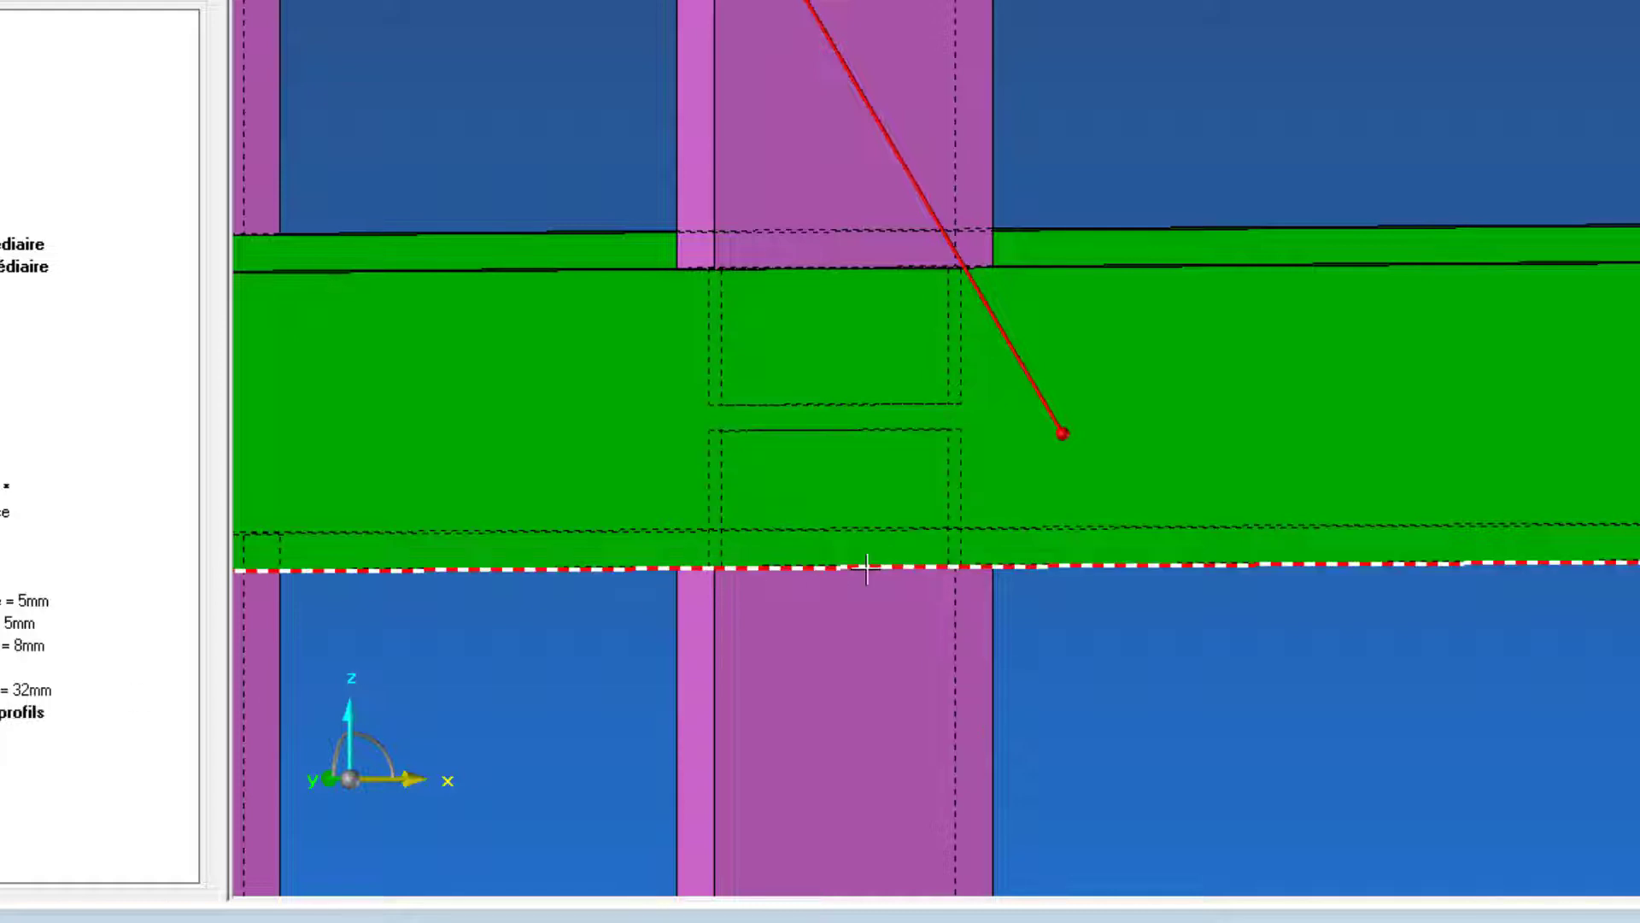
scroll(864, 567, down, 5)
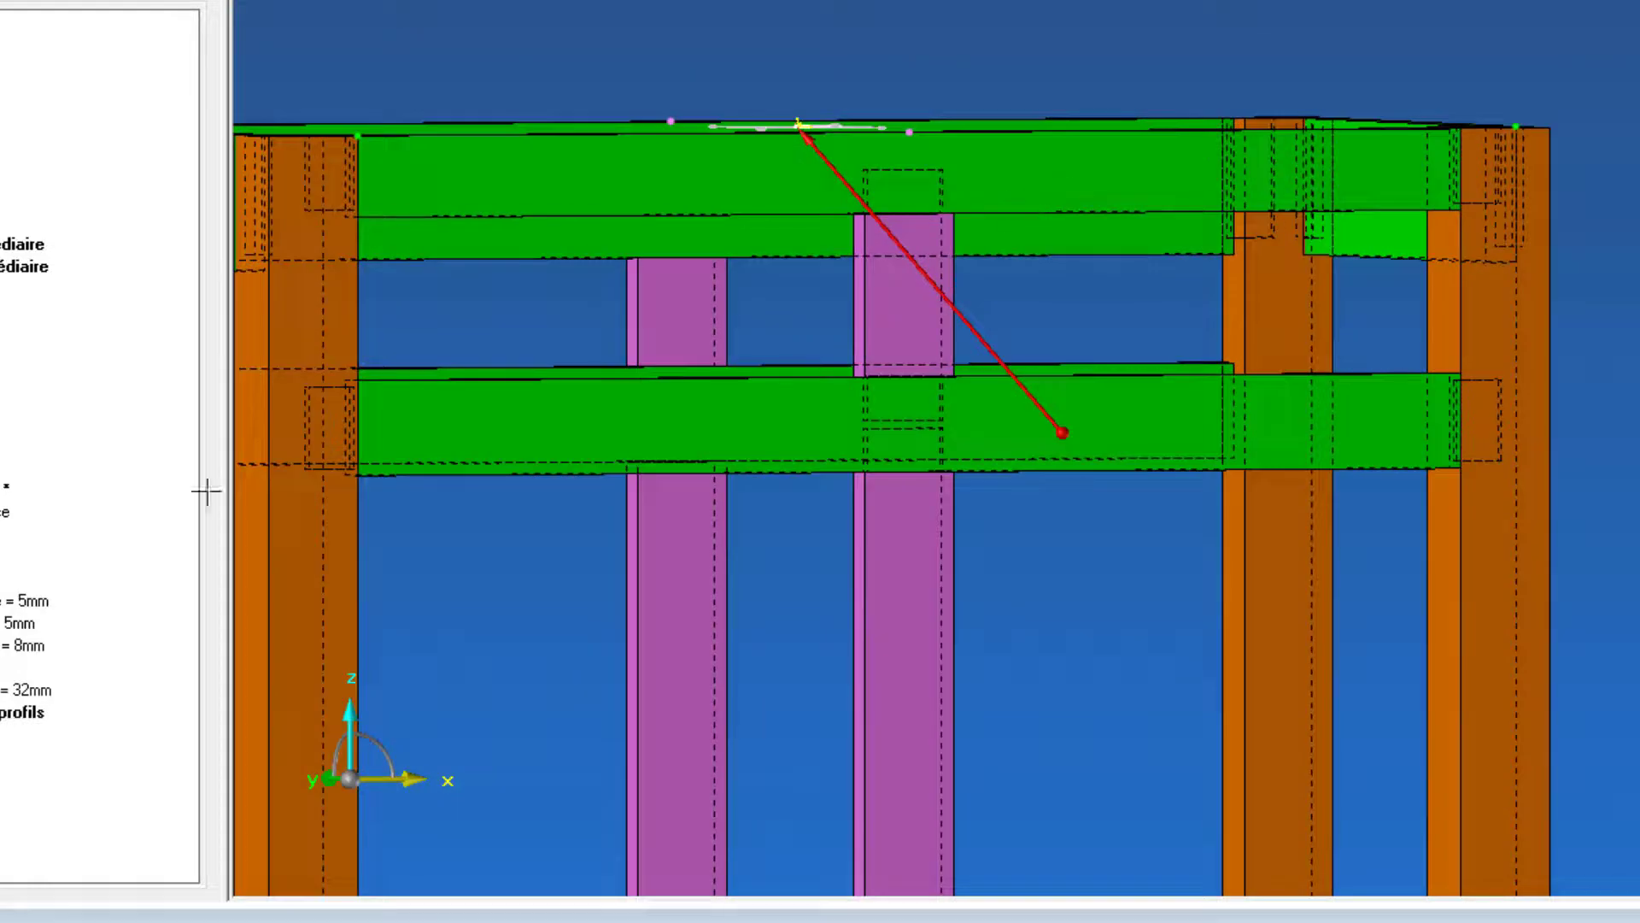
scroll(885, 342, down, 1)
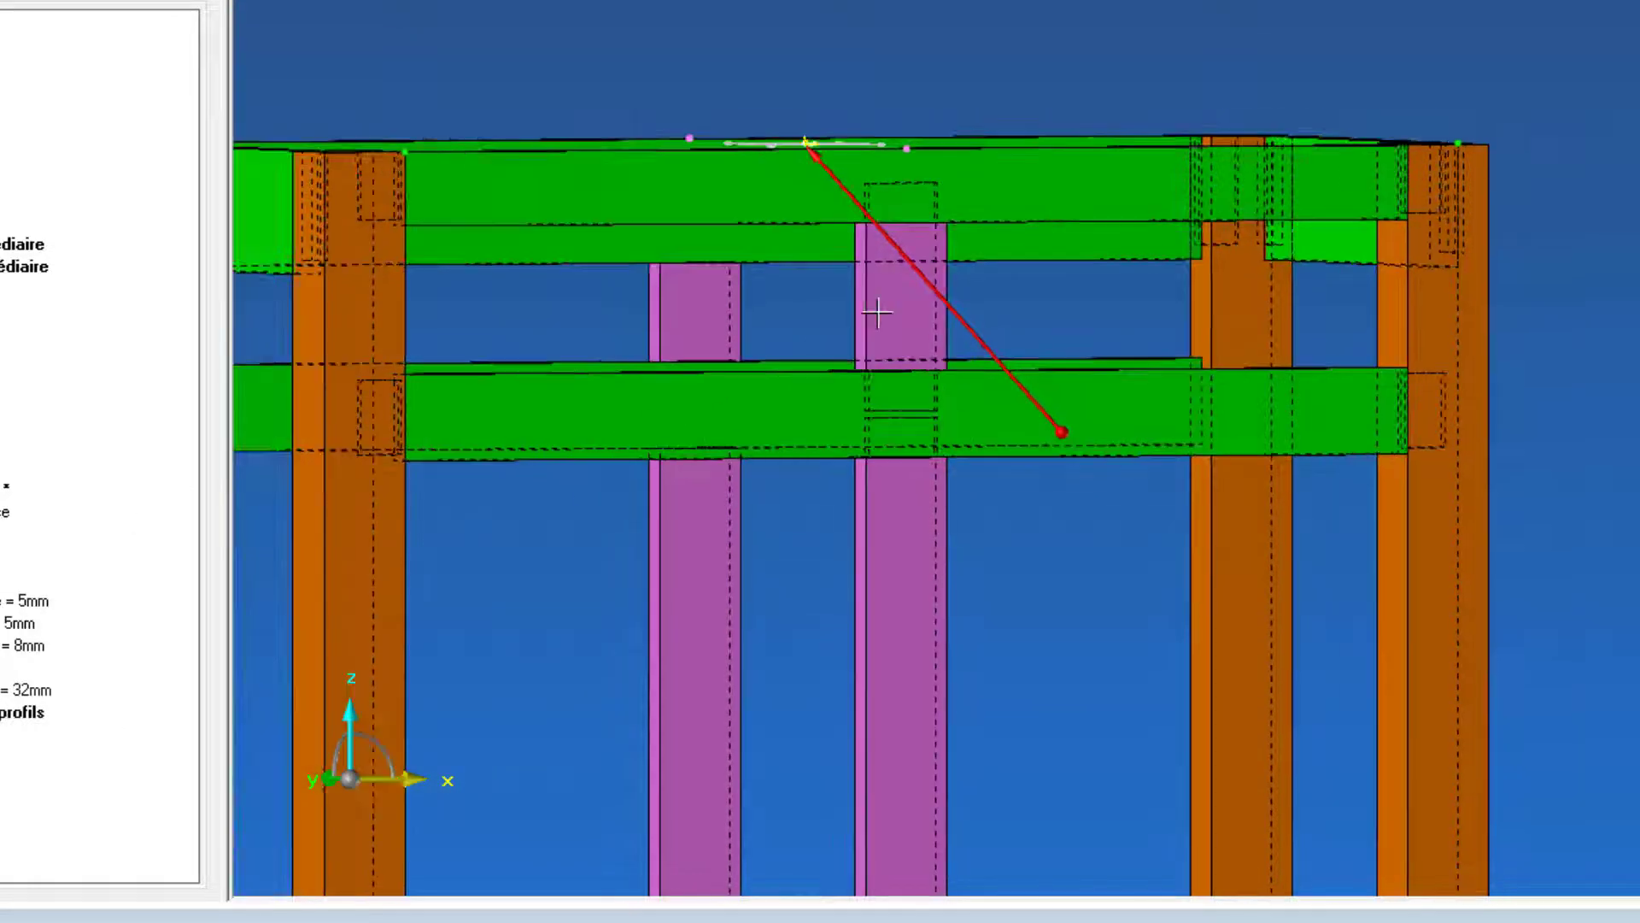
scroll(1034, 335, down, 2)
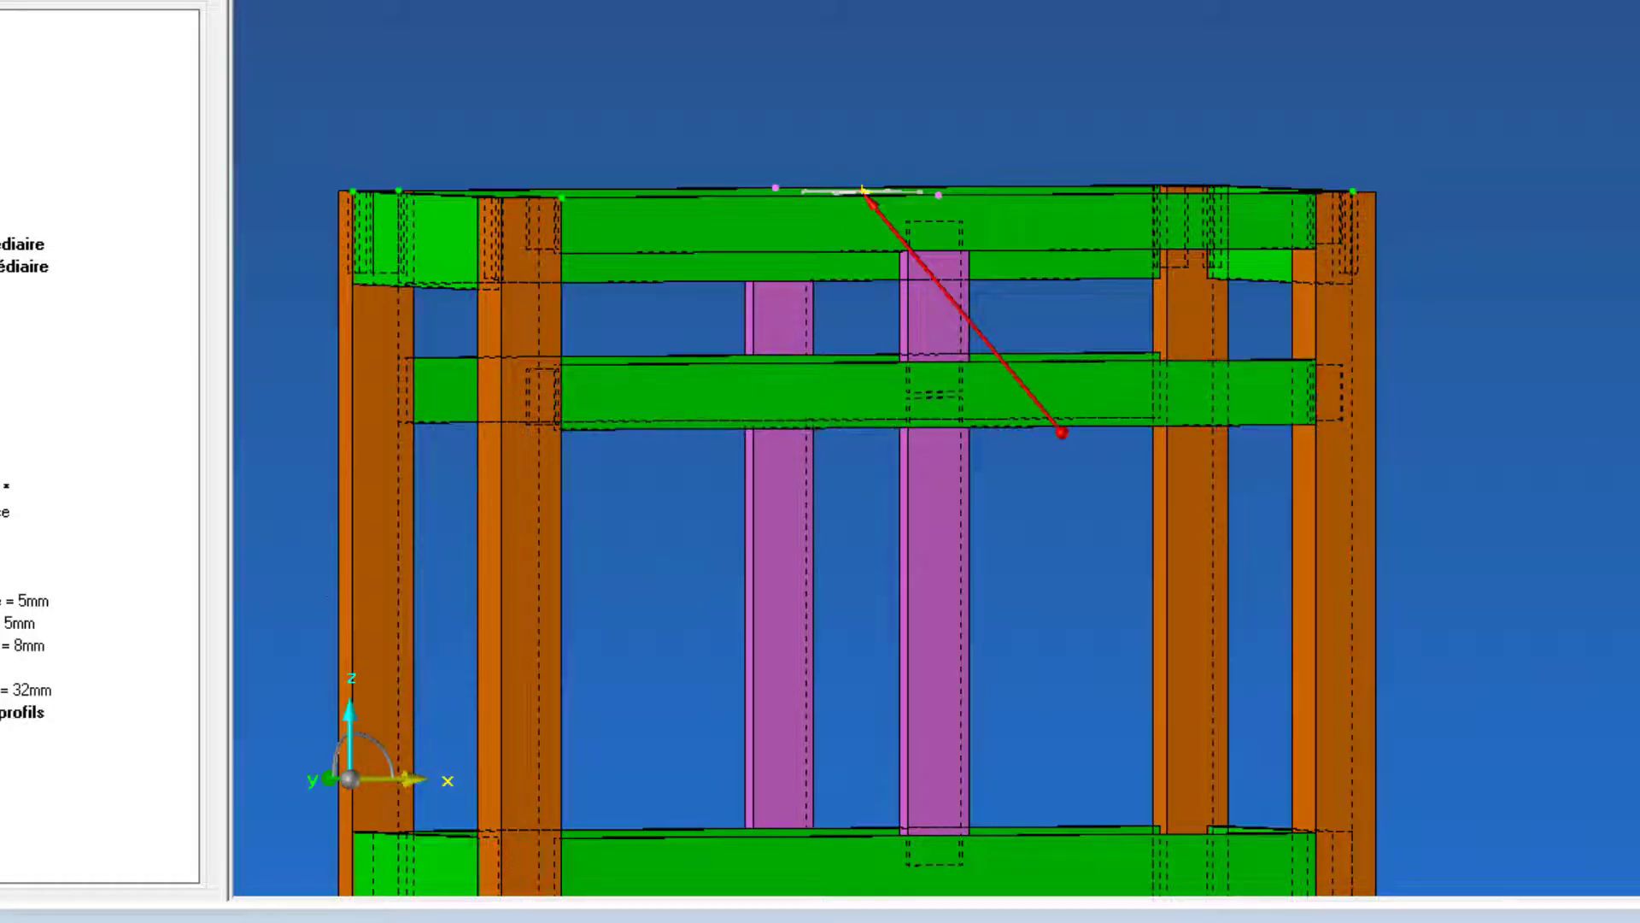
click(21, 688)
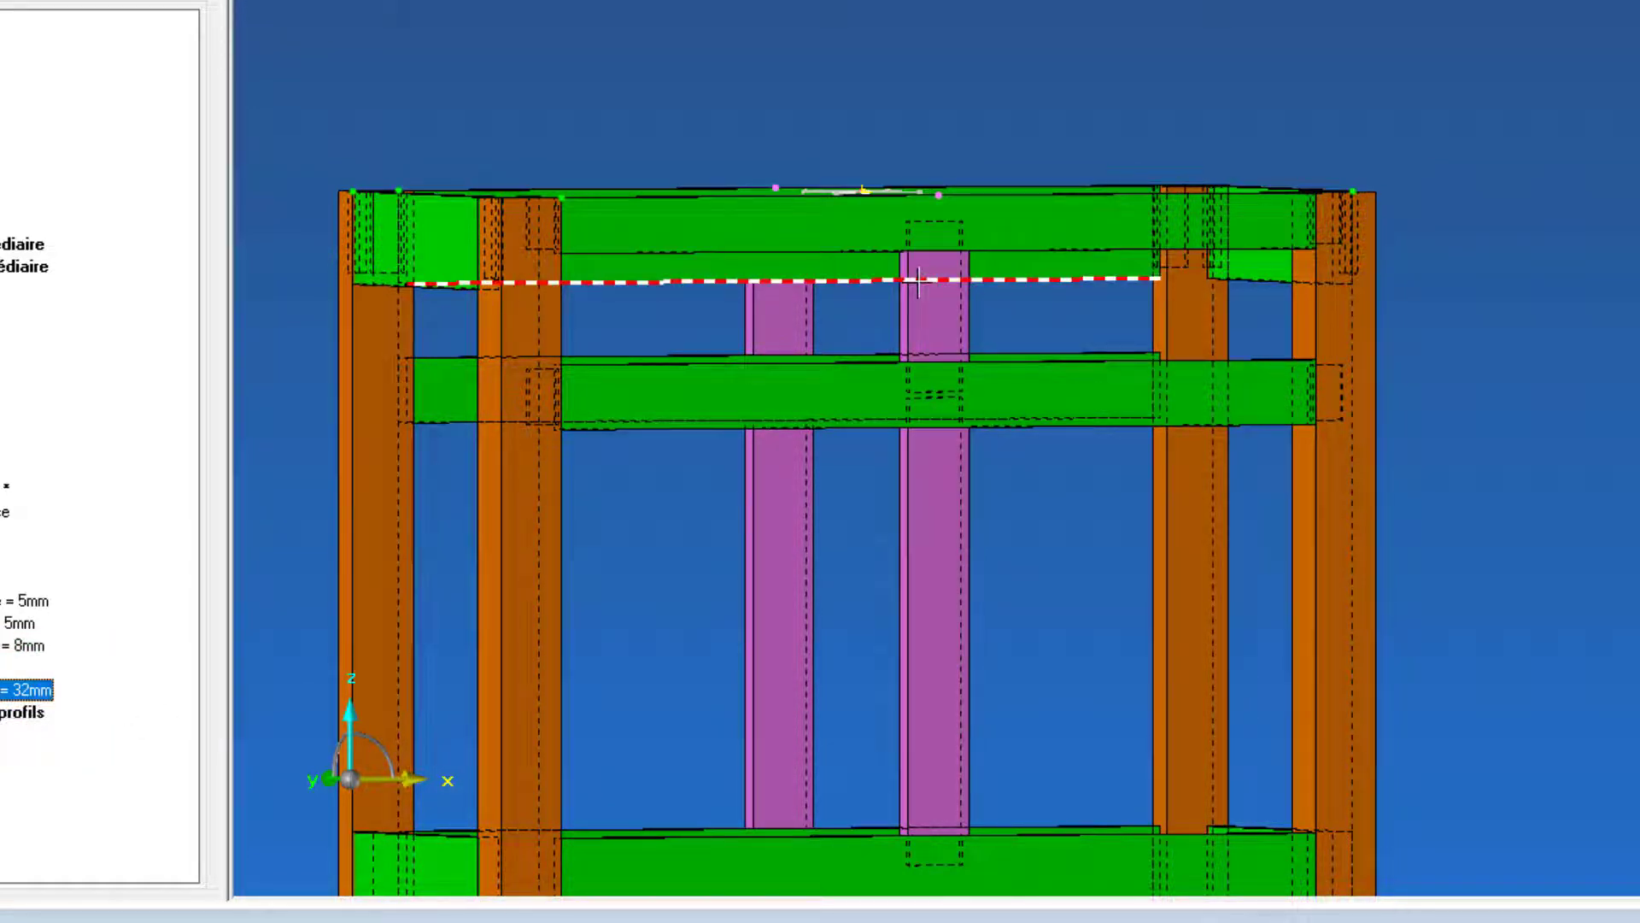
scroll(1344, 373, up, 2)
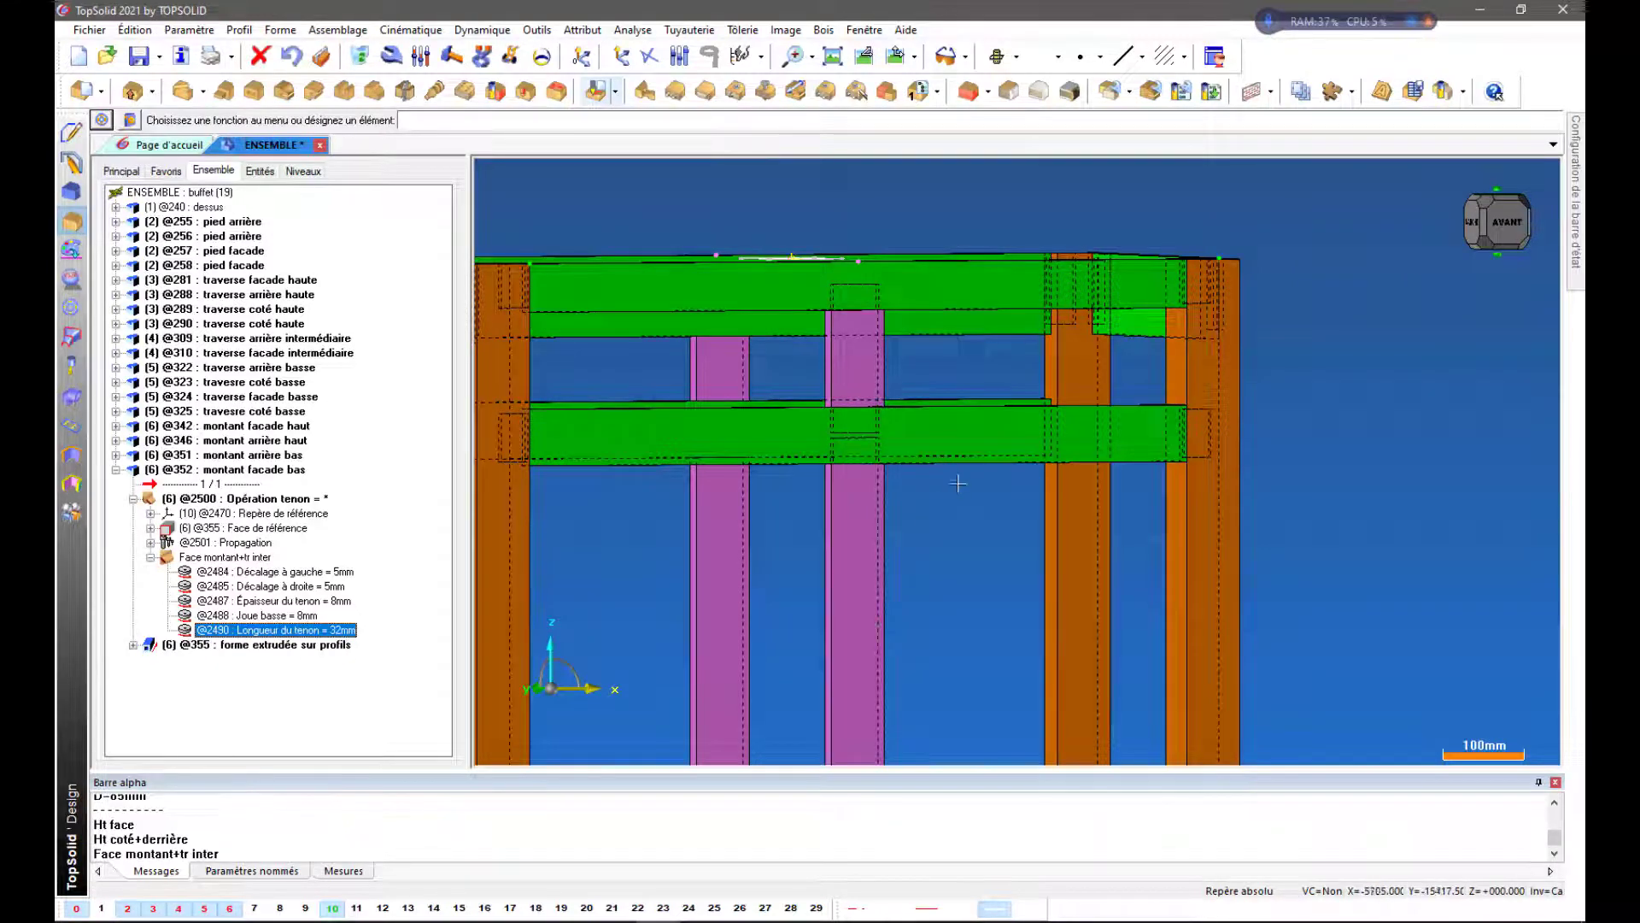
scroll(960, 482, down, 1)
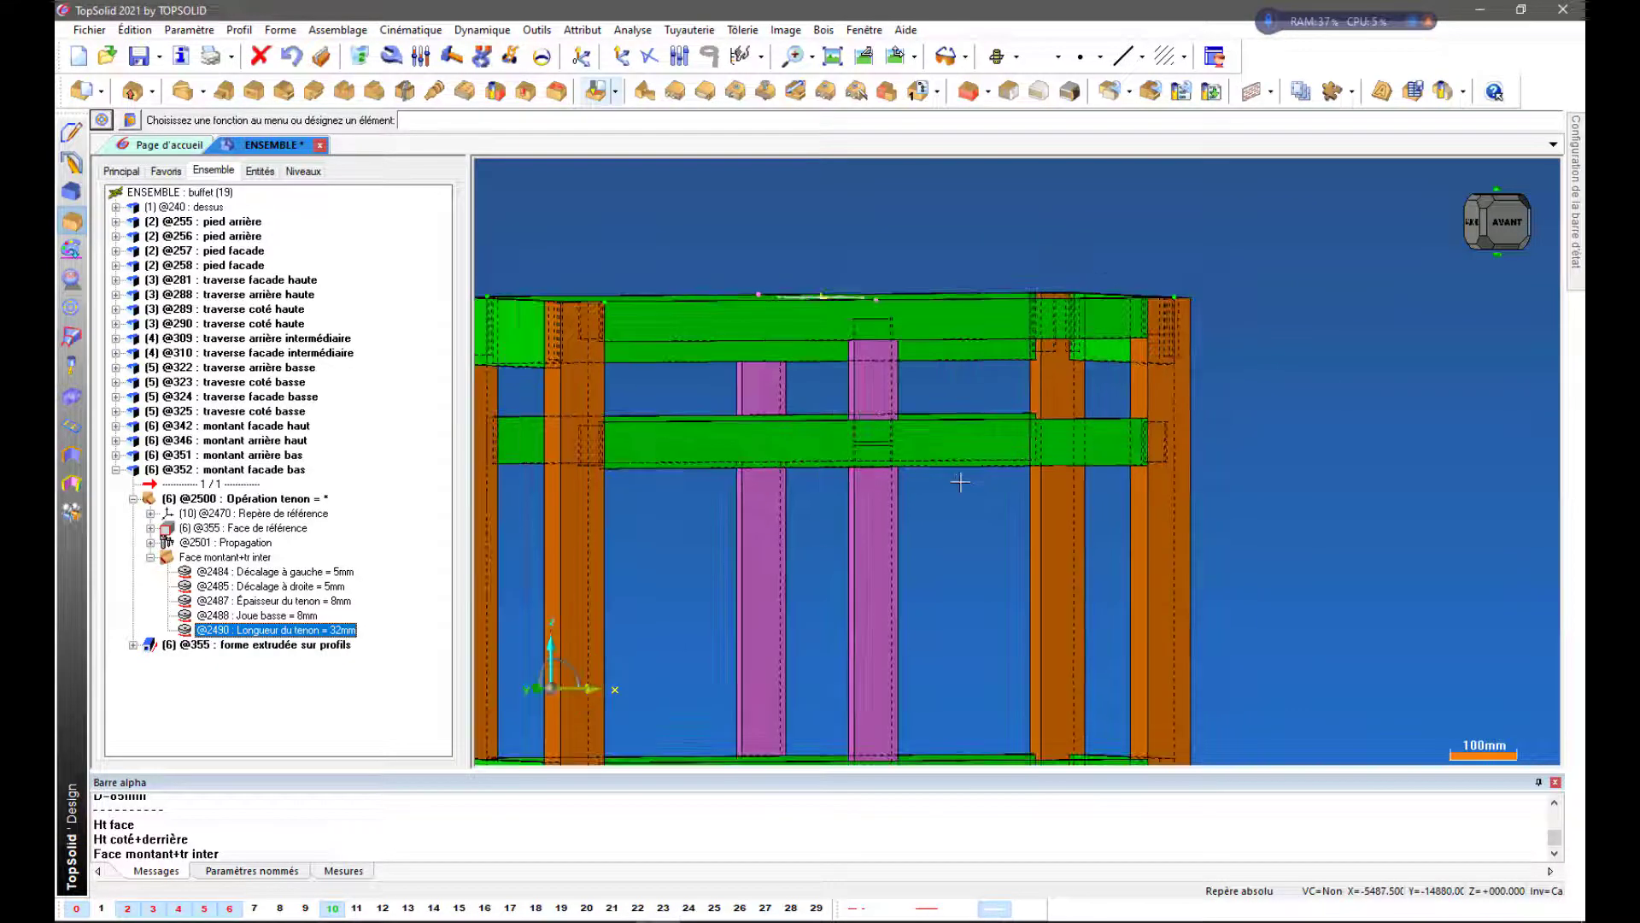
click(270, 558)
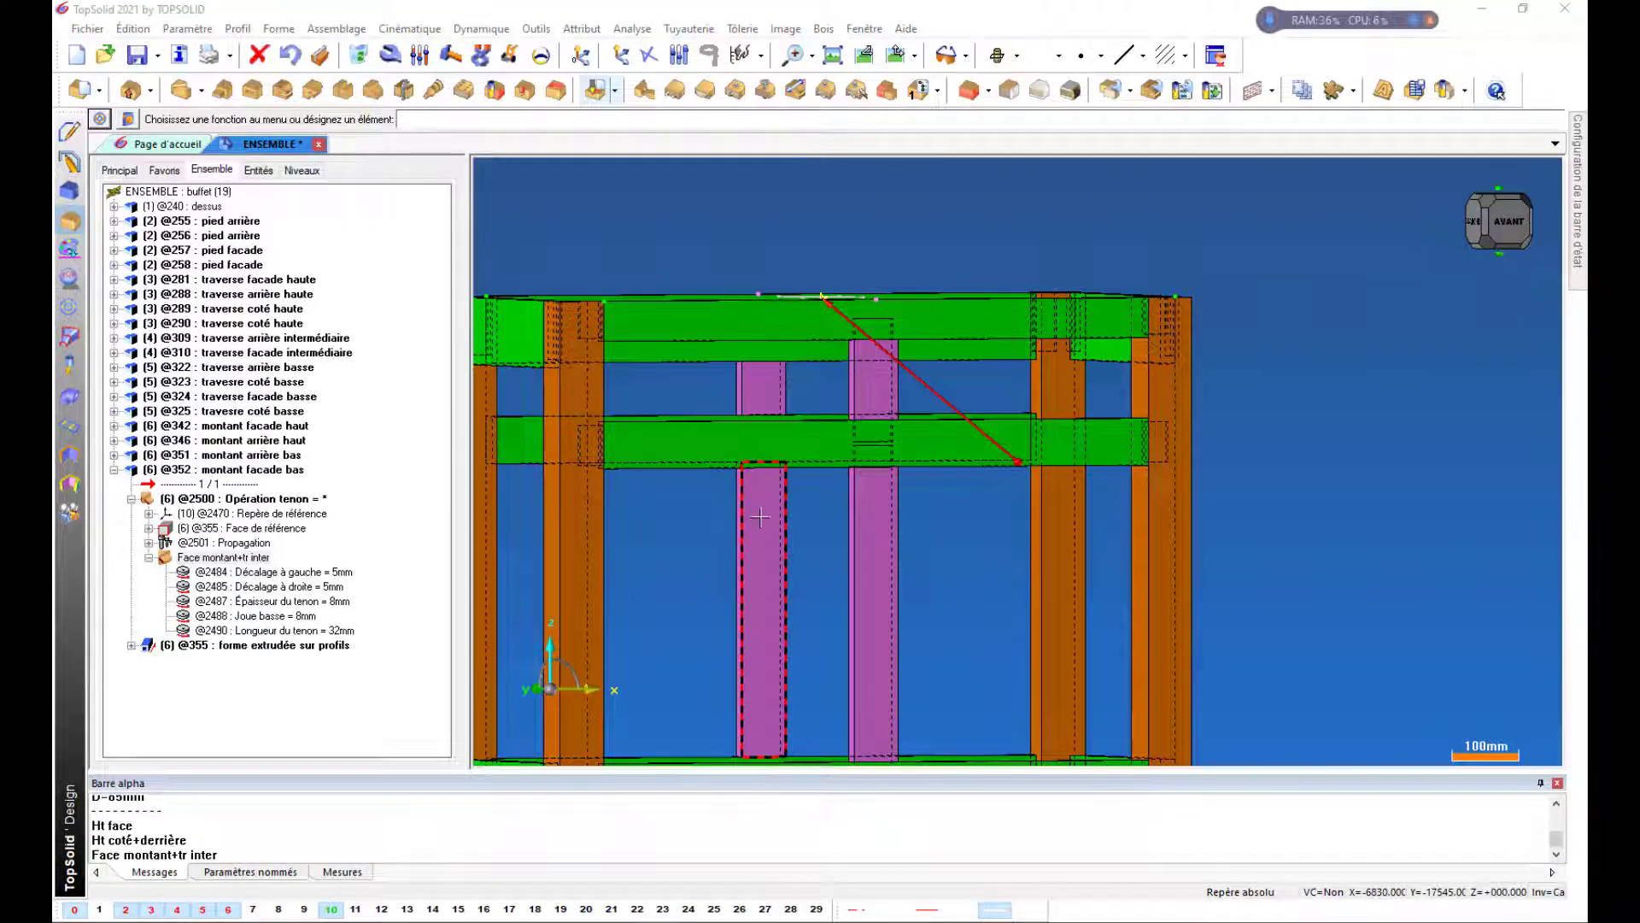
scroll(759, 516, down, 3)
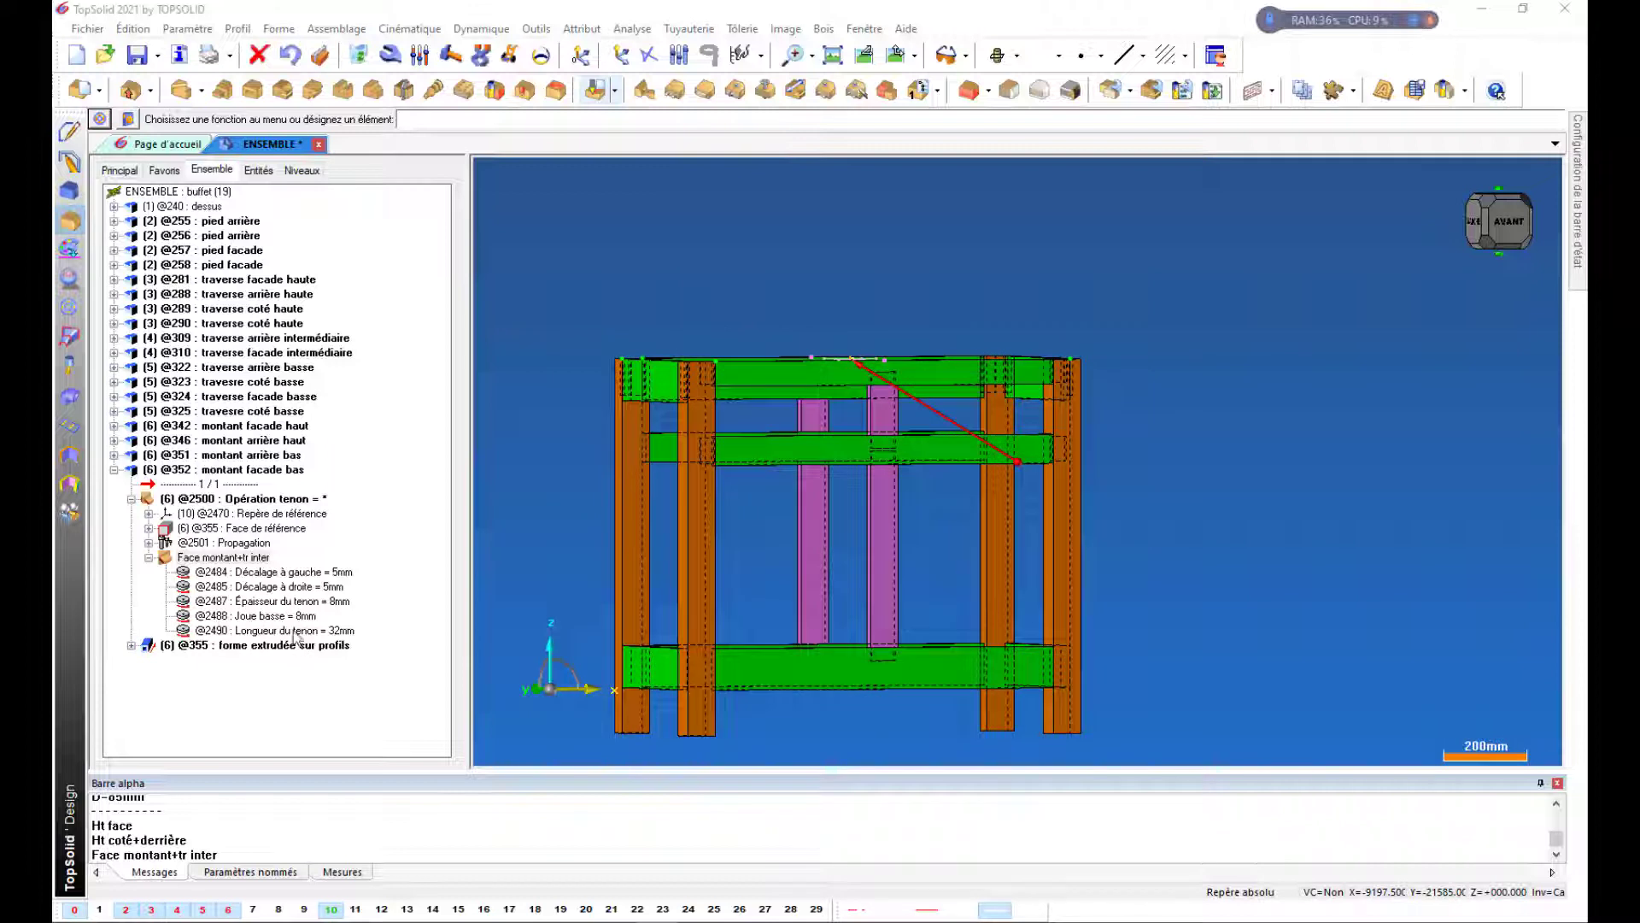
click(220, 560)
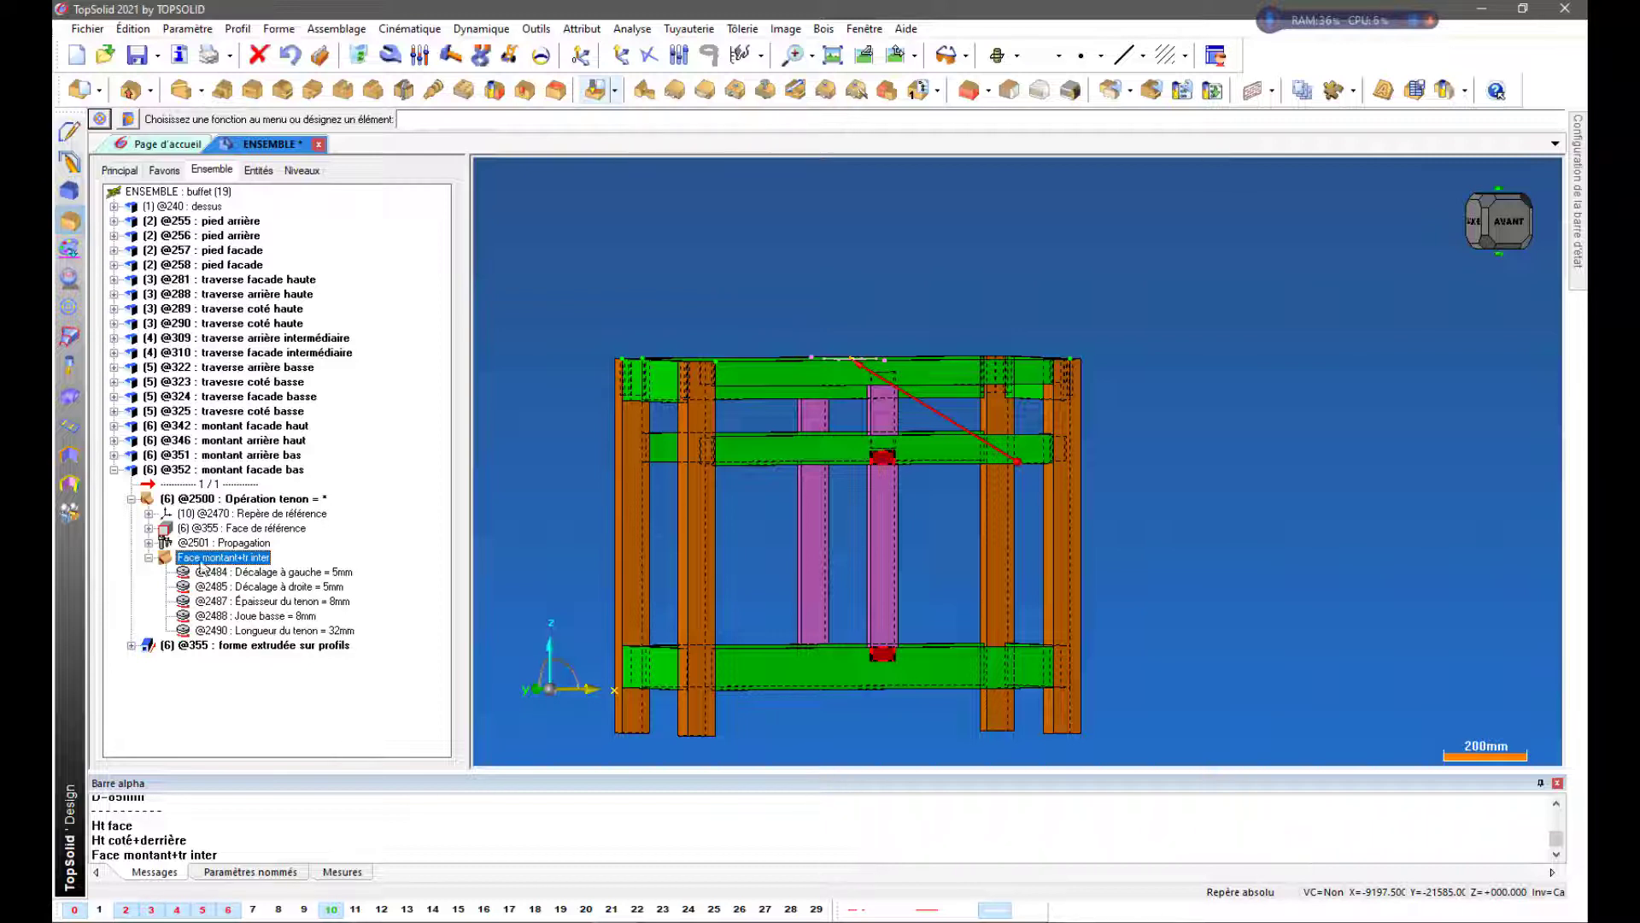
click(258, 573)
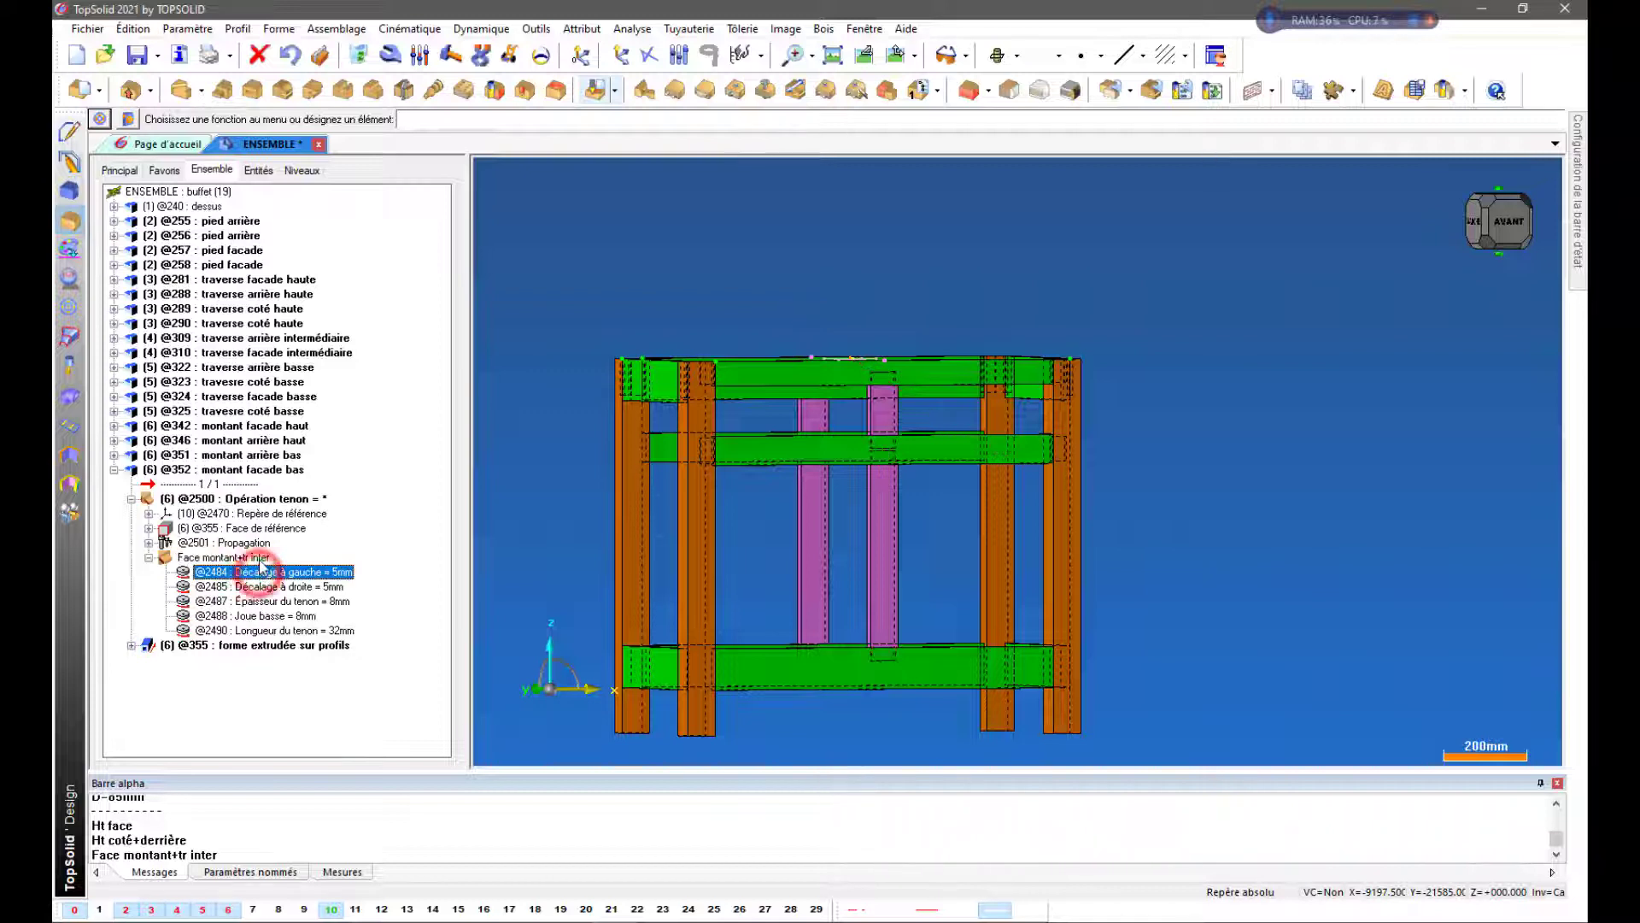
click(259, 560)
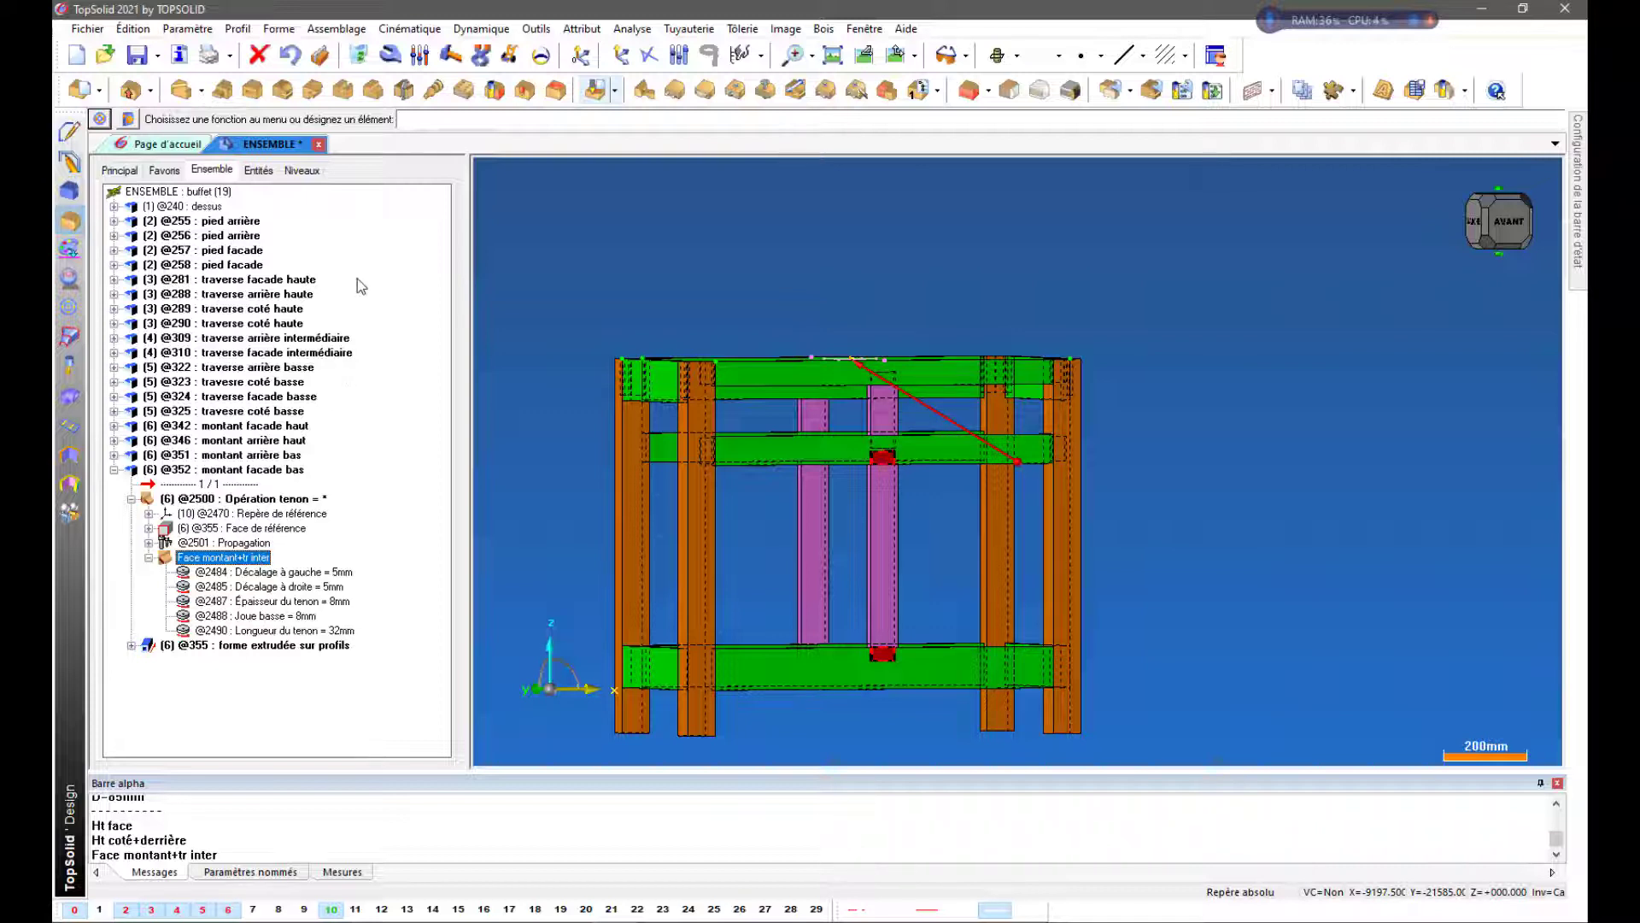
Start defining a new tenon model named "derrrière montant+tr inter" based on the standard Simple model
middle_drag(726, 279, 869, 536)
middle_drag(882, 474, 1058, 481)
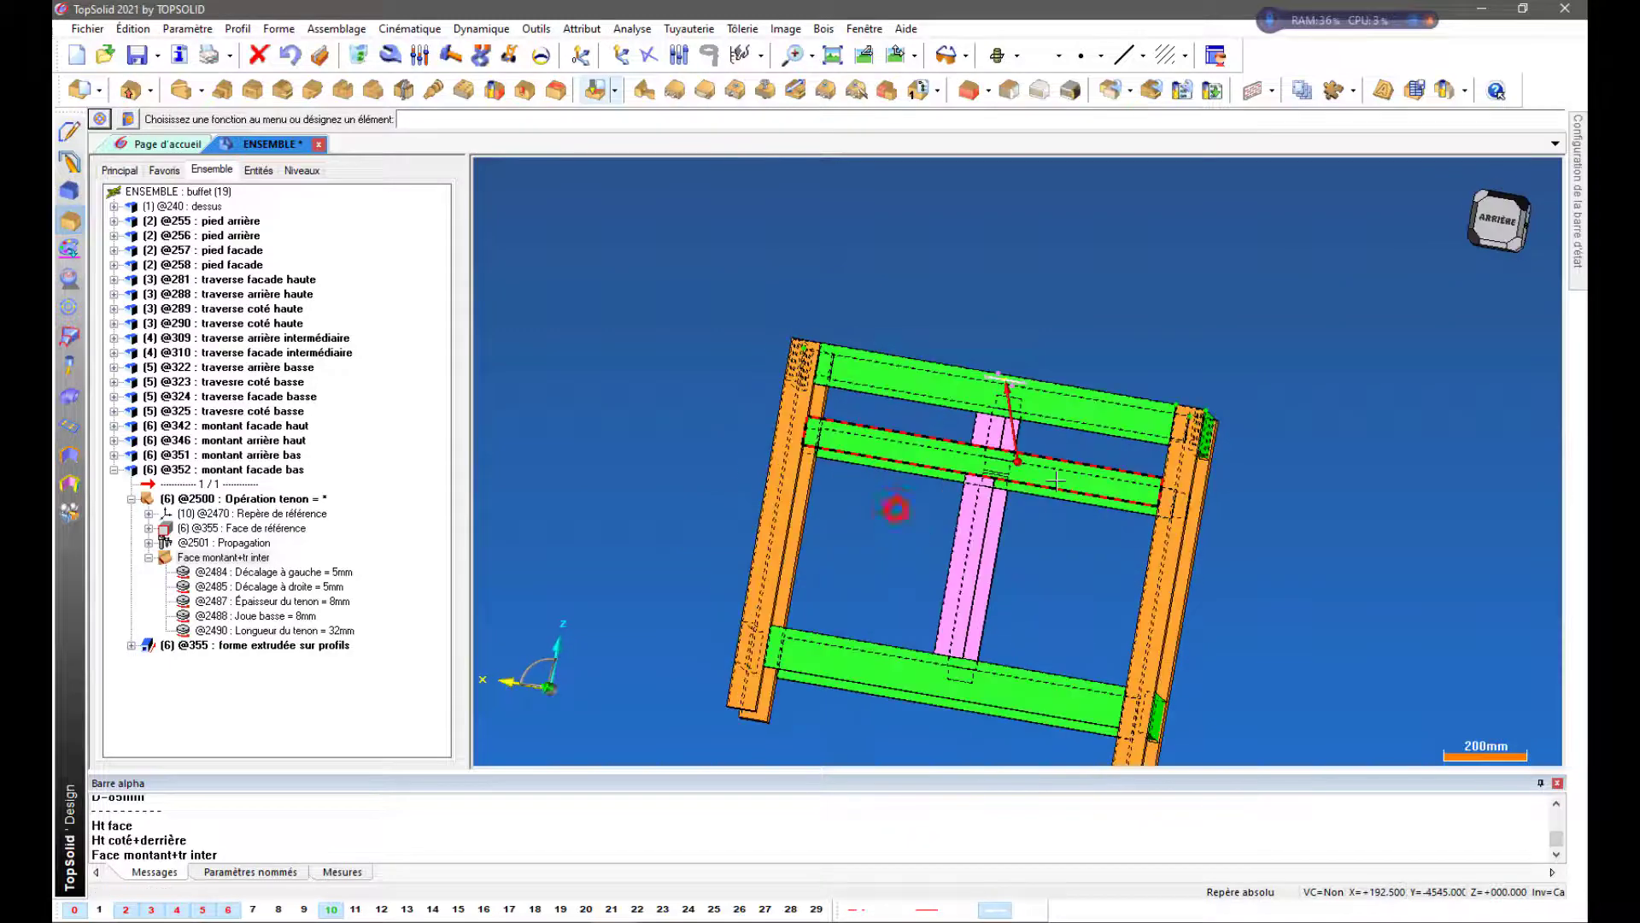
scroll(1032, 472, up, 4)
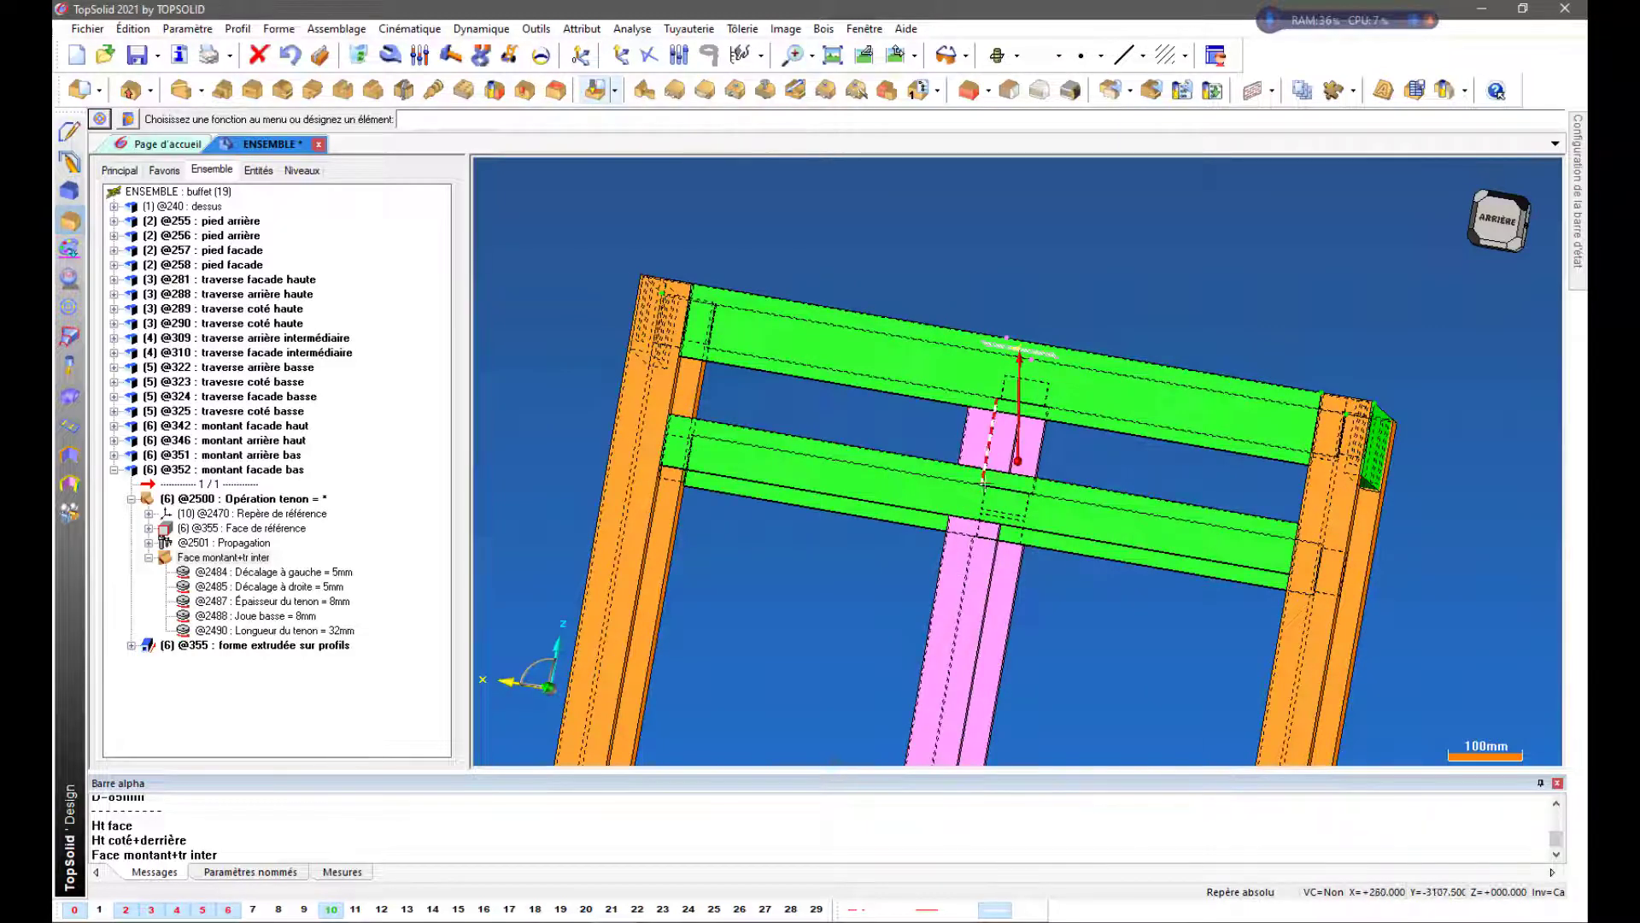
scroll(735, 415, down, 3)
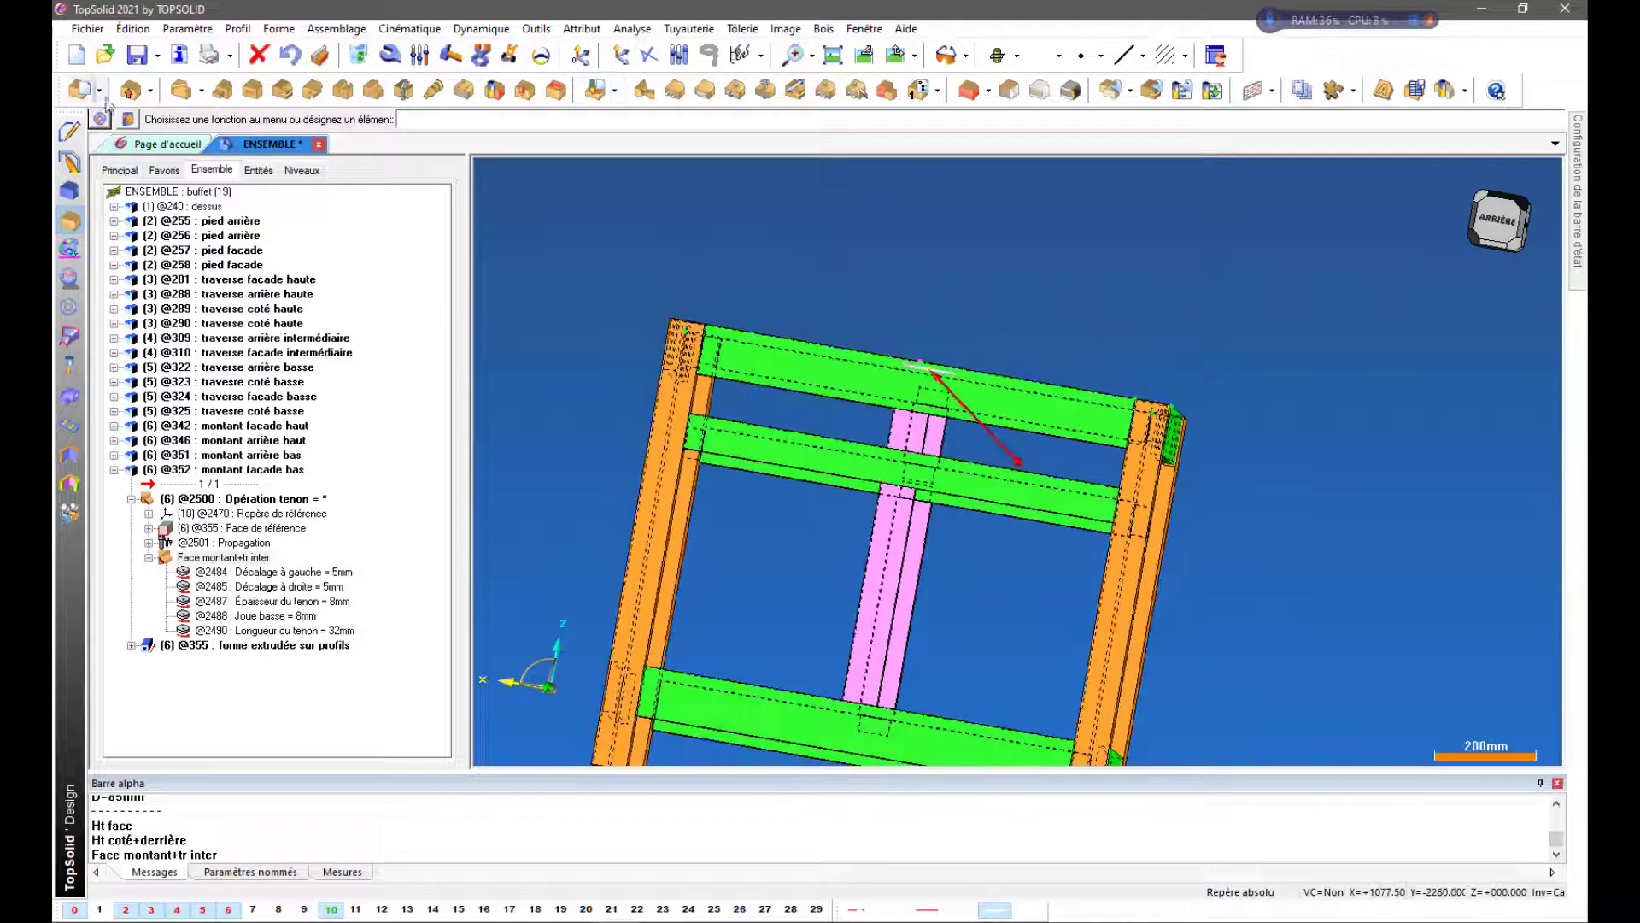
click(223, 89)
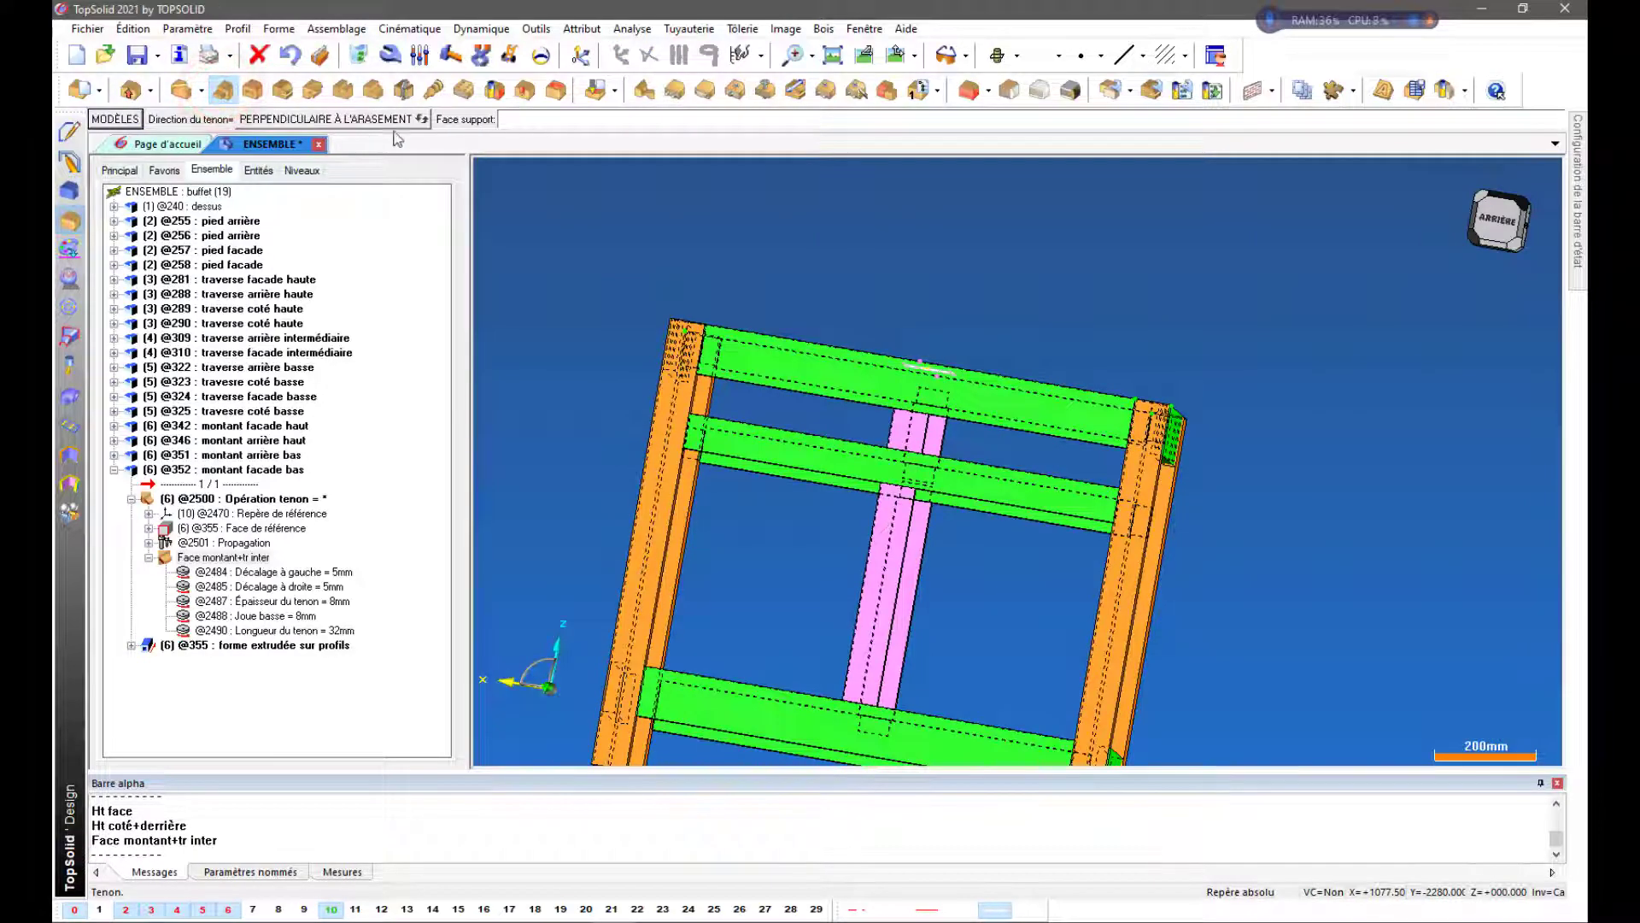
click(117, 121)
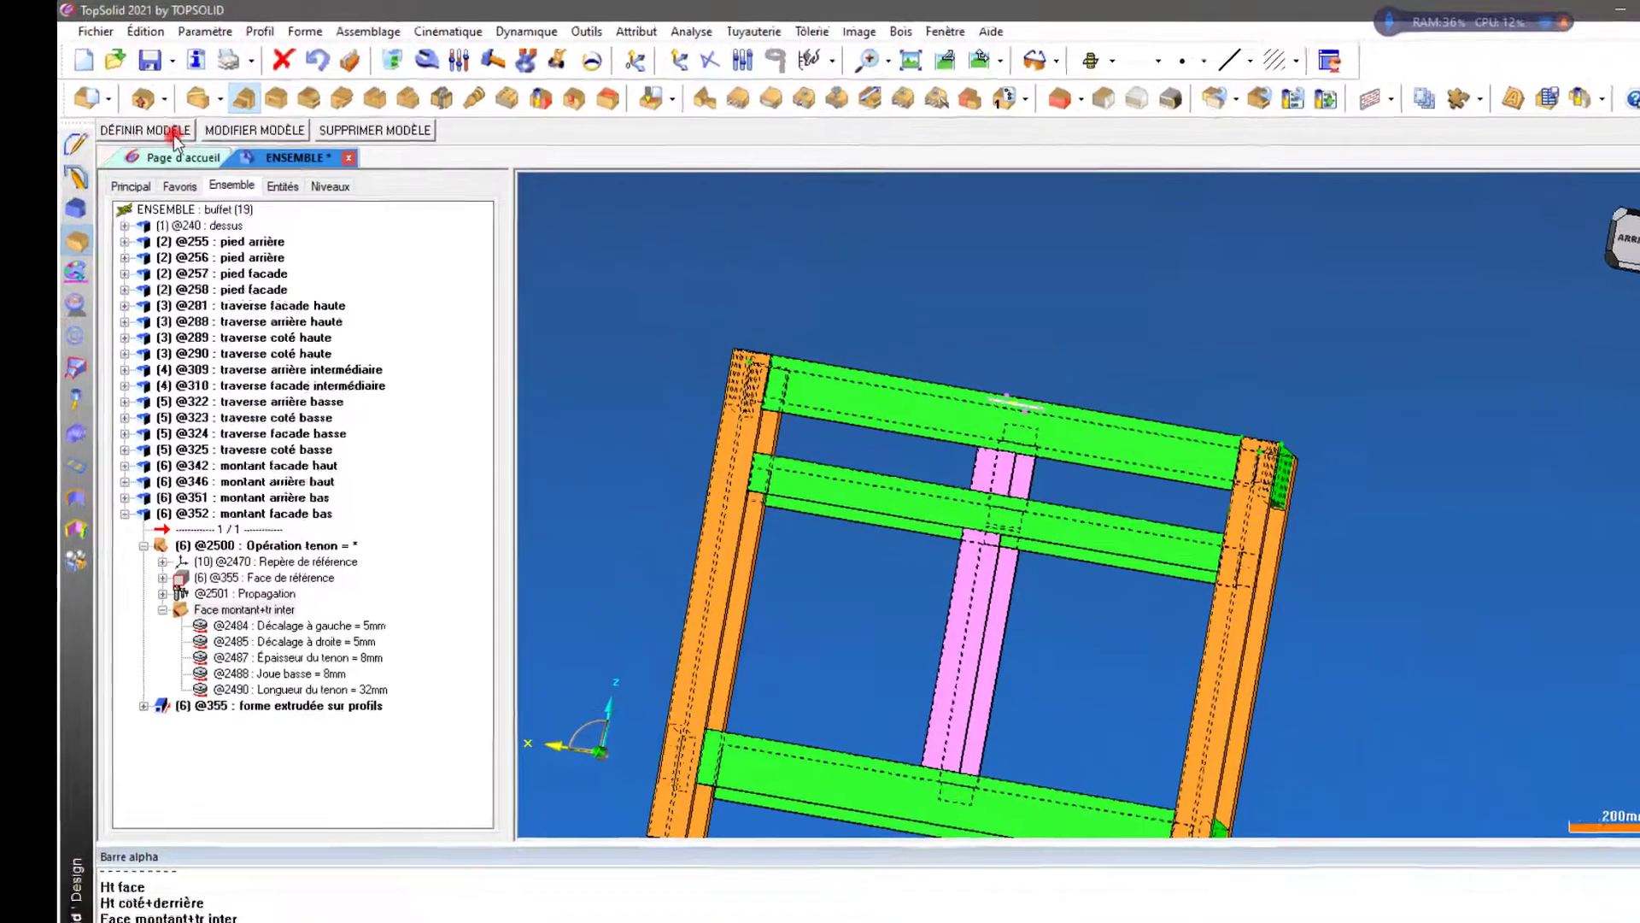
click(173, 139)
click(325, 130)
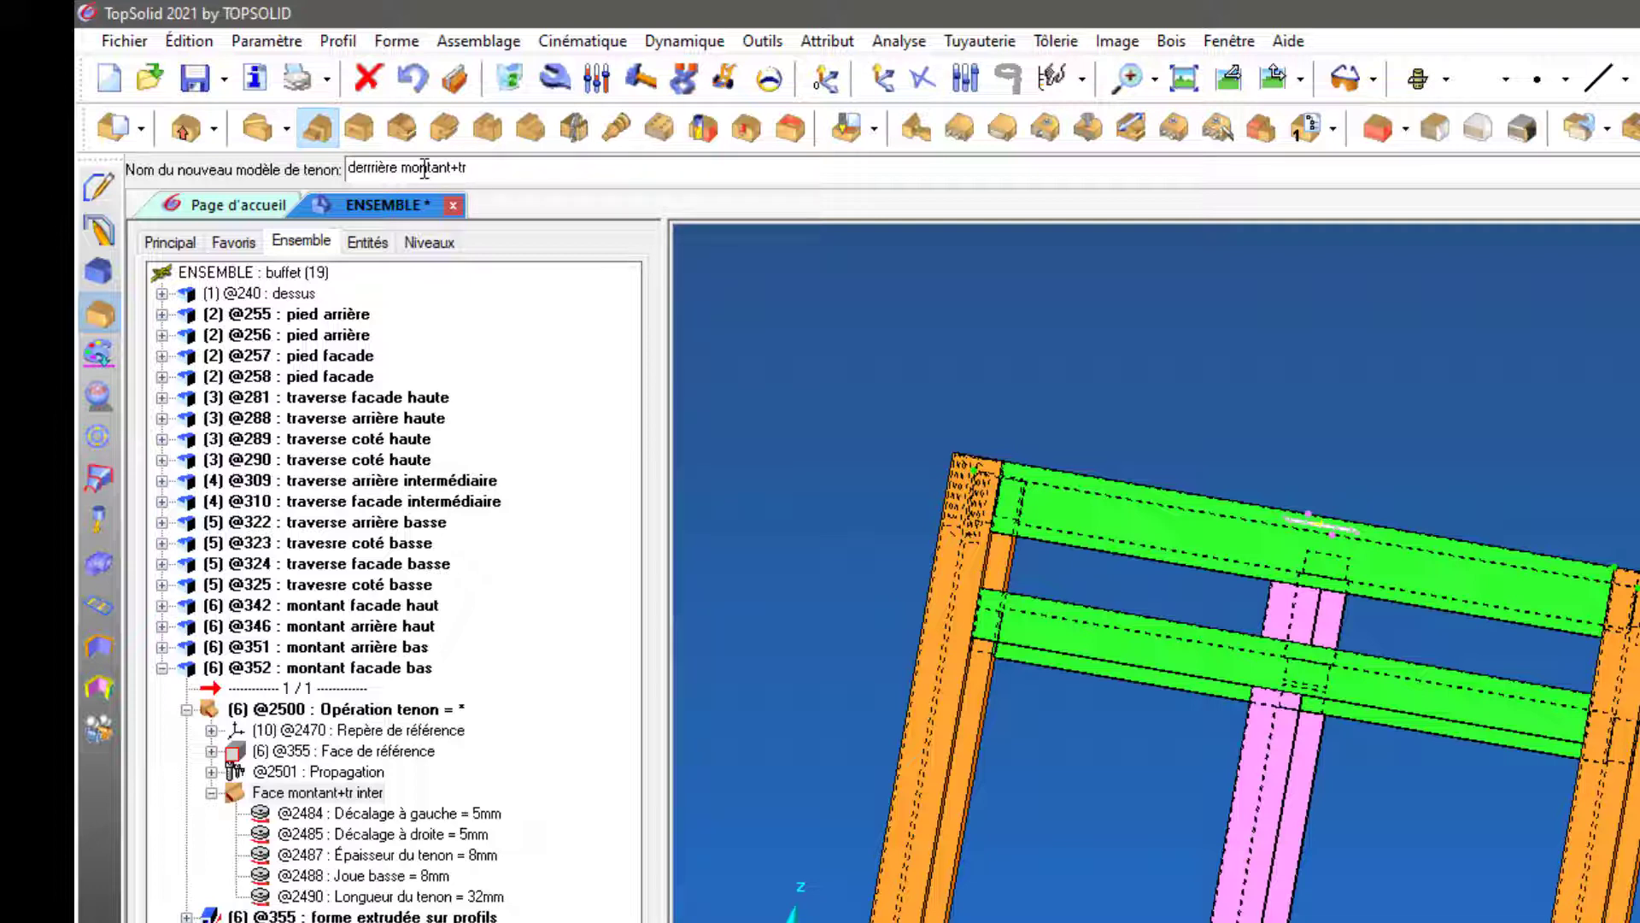
text(er)
key(Return)
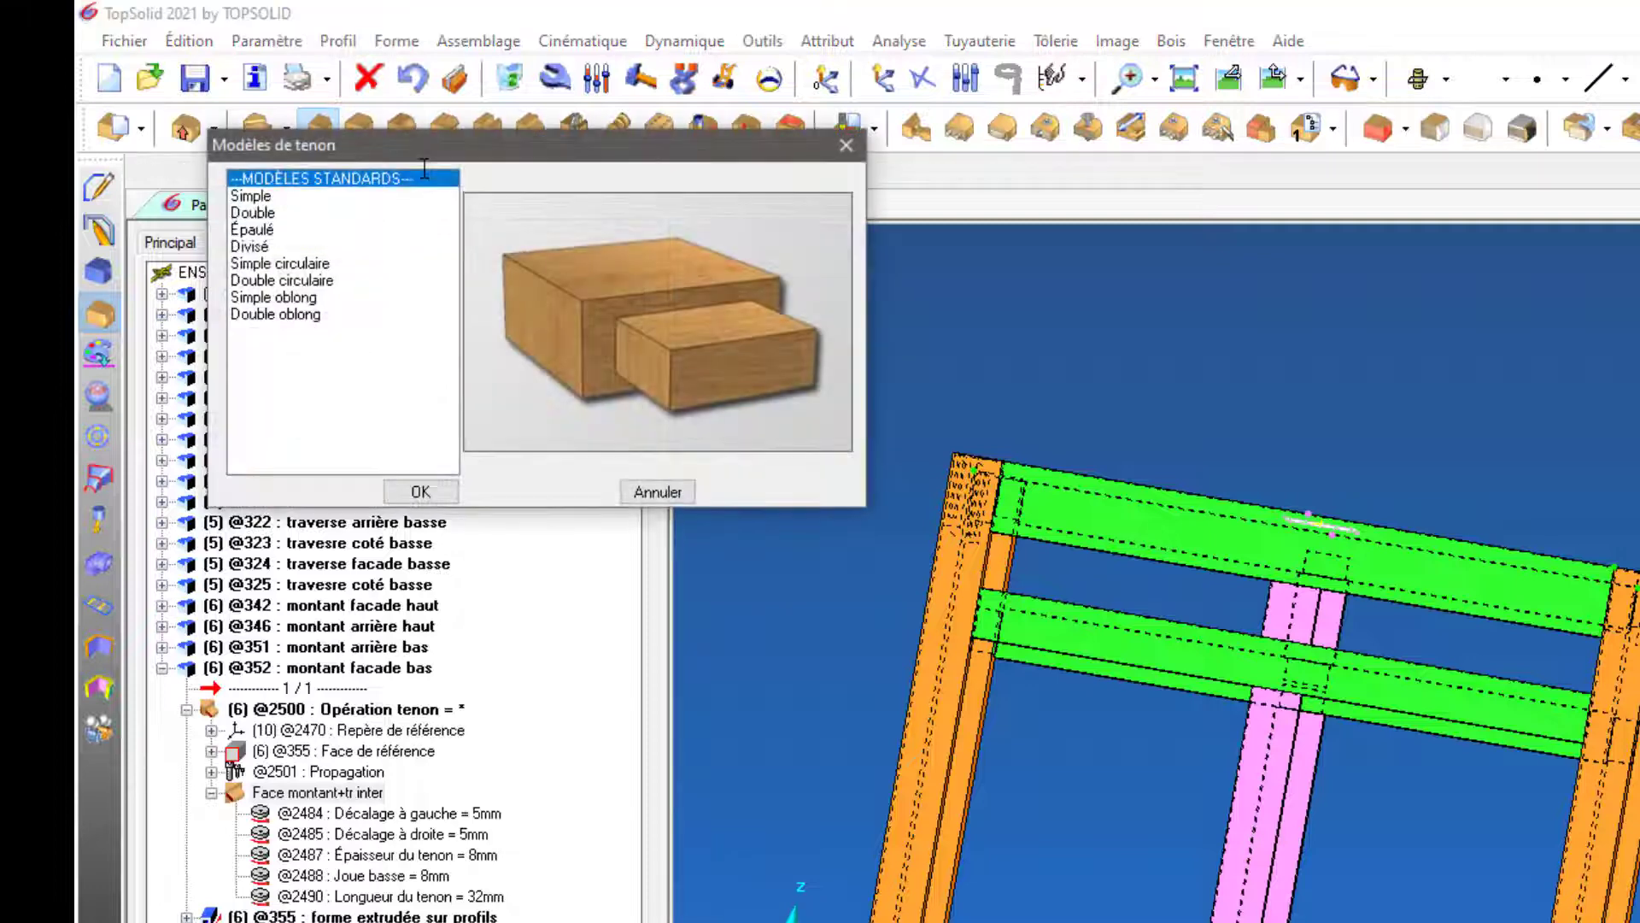
click(255, 196)
click(421, 491)
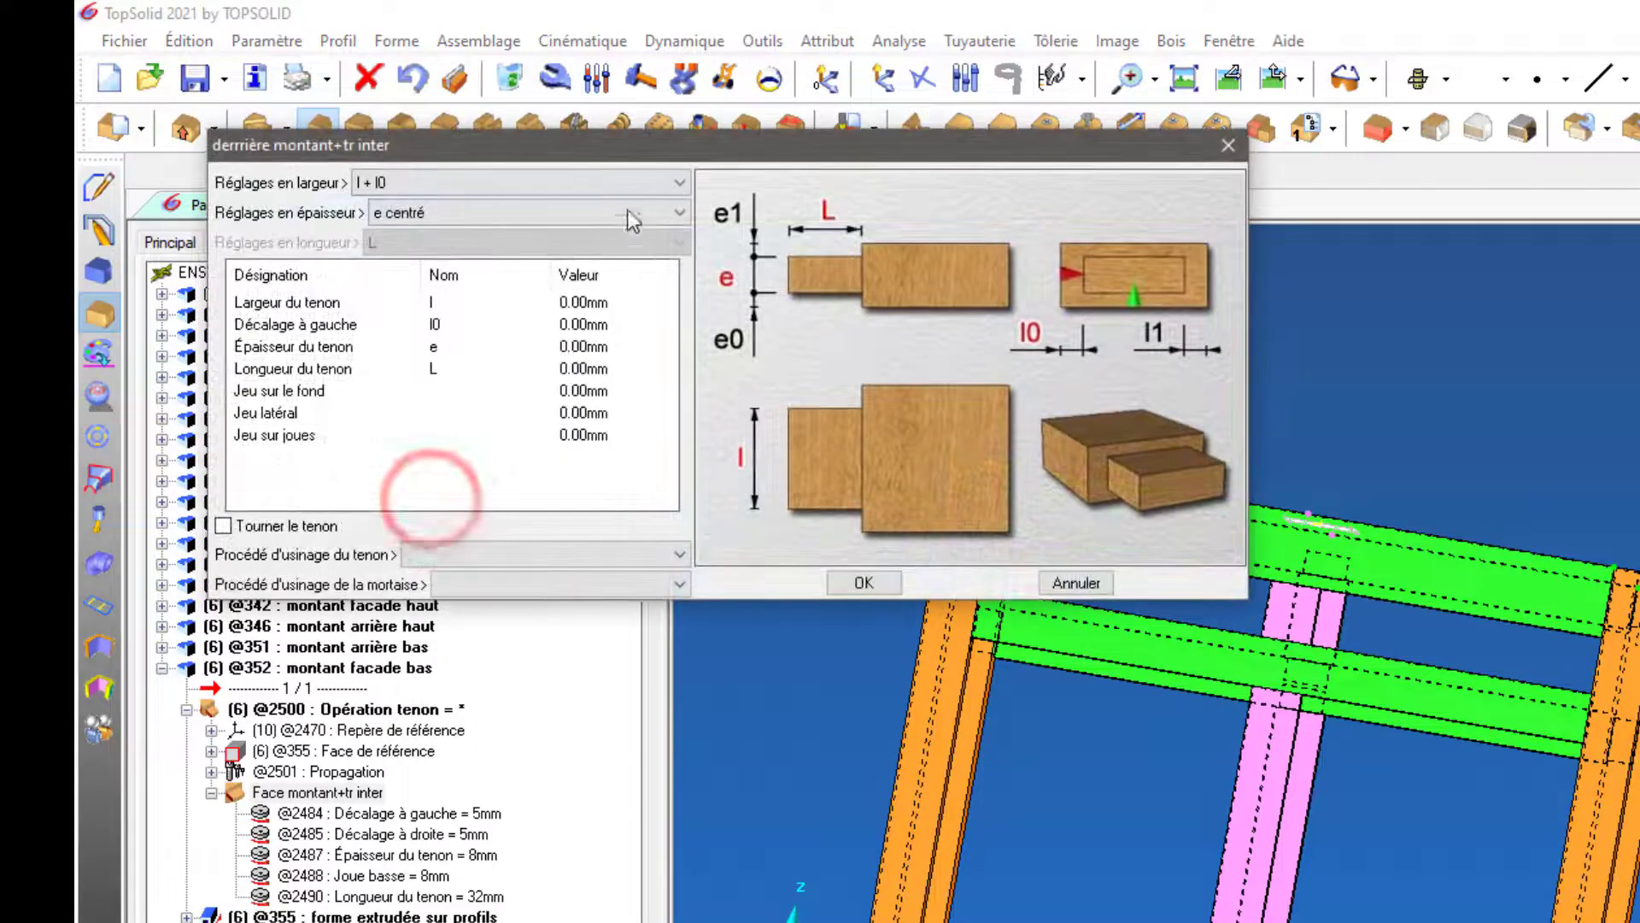
Set the model's width adjustment to l0 + l1 and its thickness adjustment to e + e0
click(596, 183)
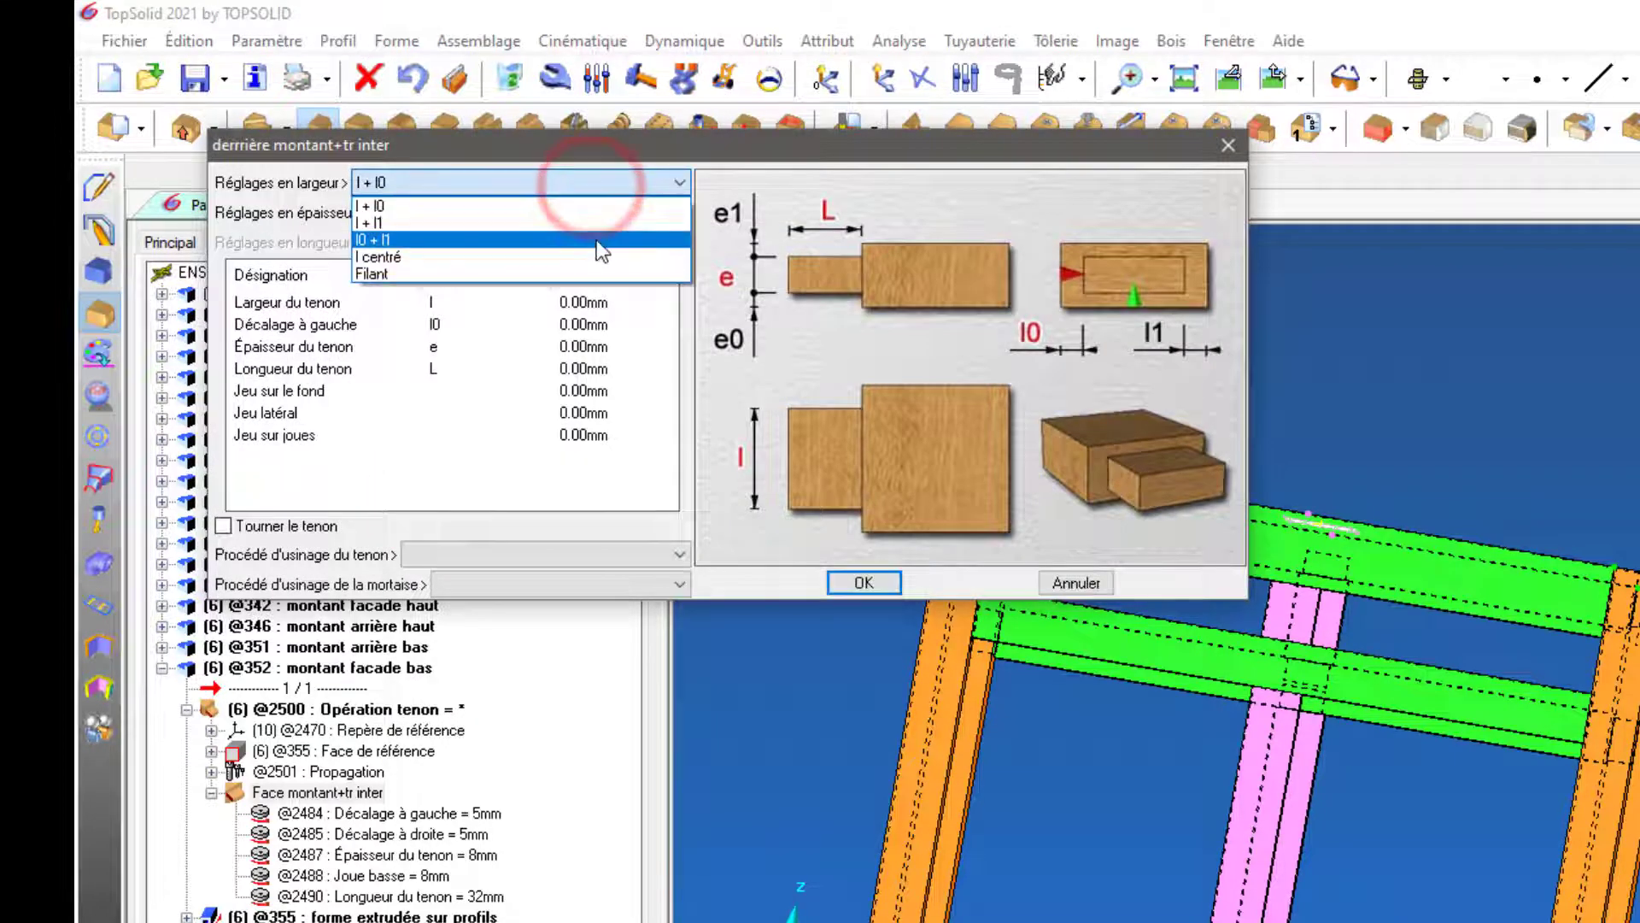
click(603, 236)
click(617, 215)
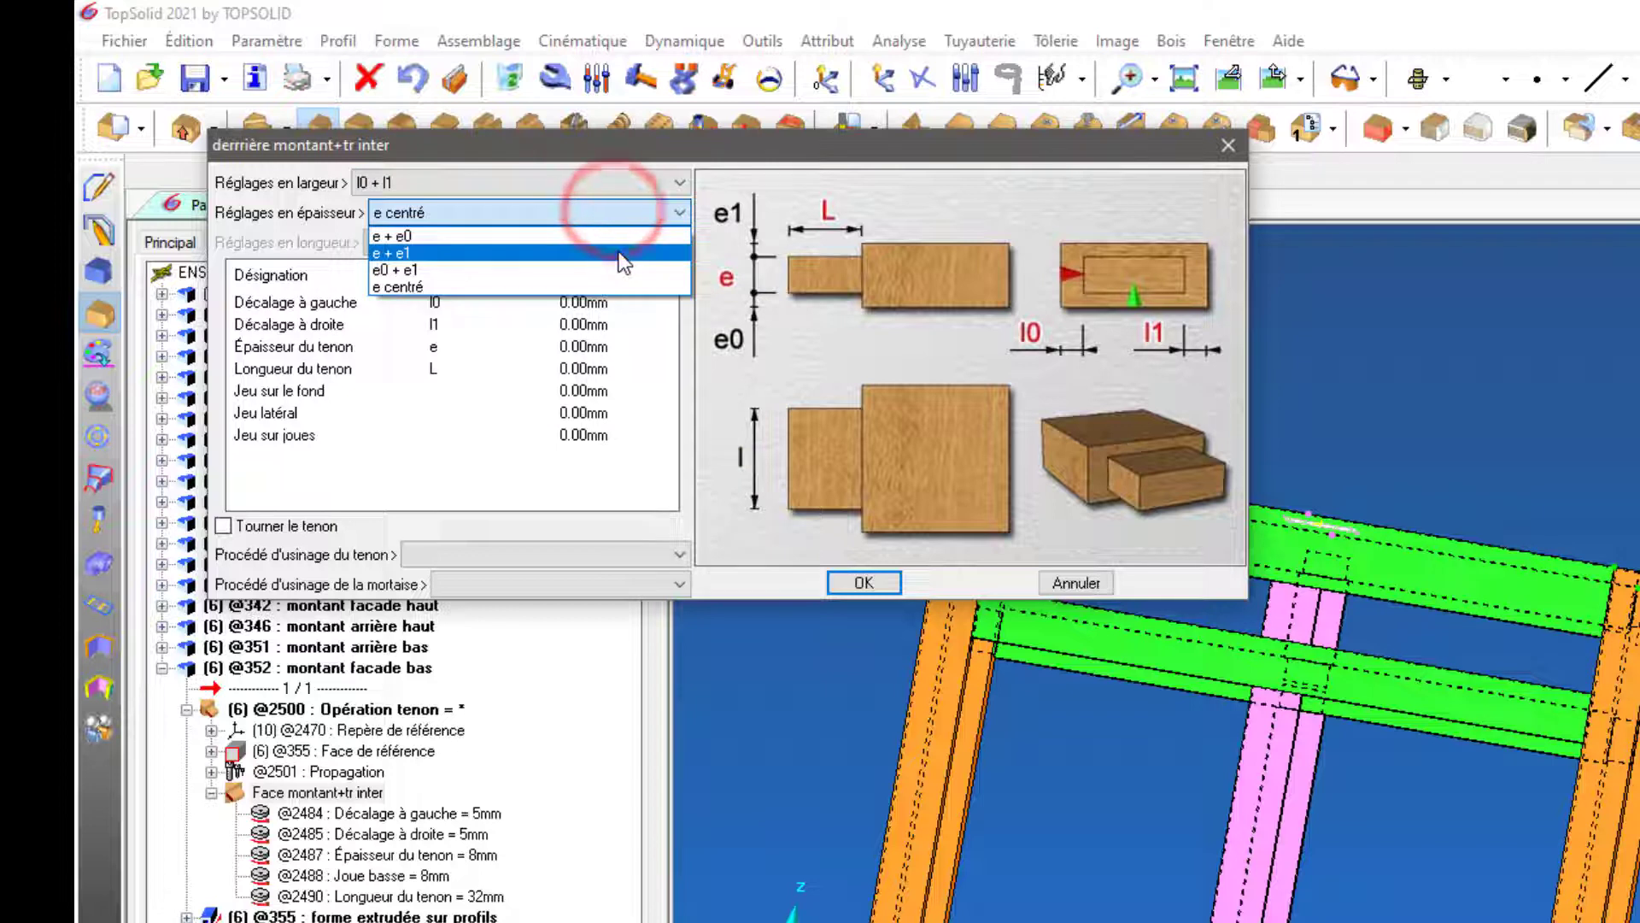
click(617, 237)
Set the model's Décalage à gauche and Décalage à droite to 12 mm each
click(581, 306)
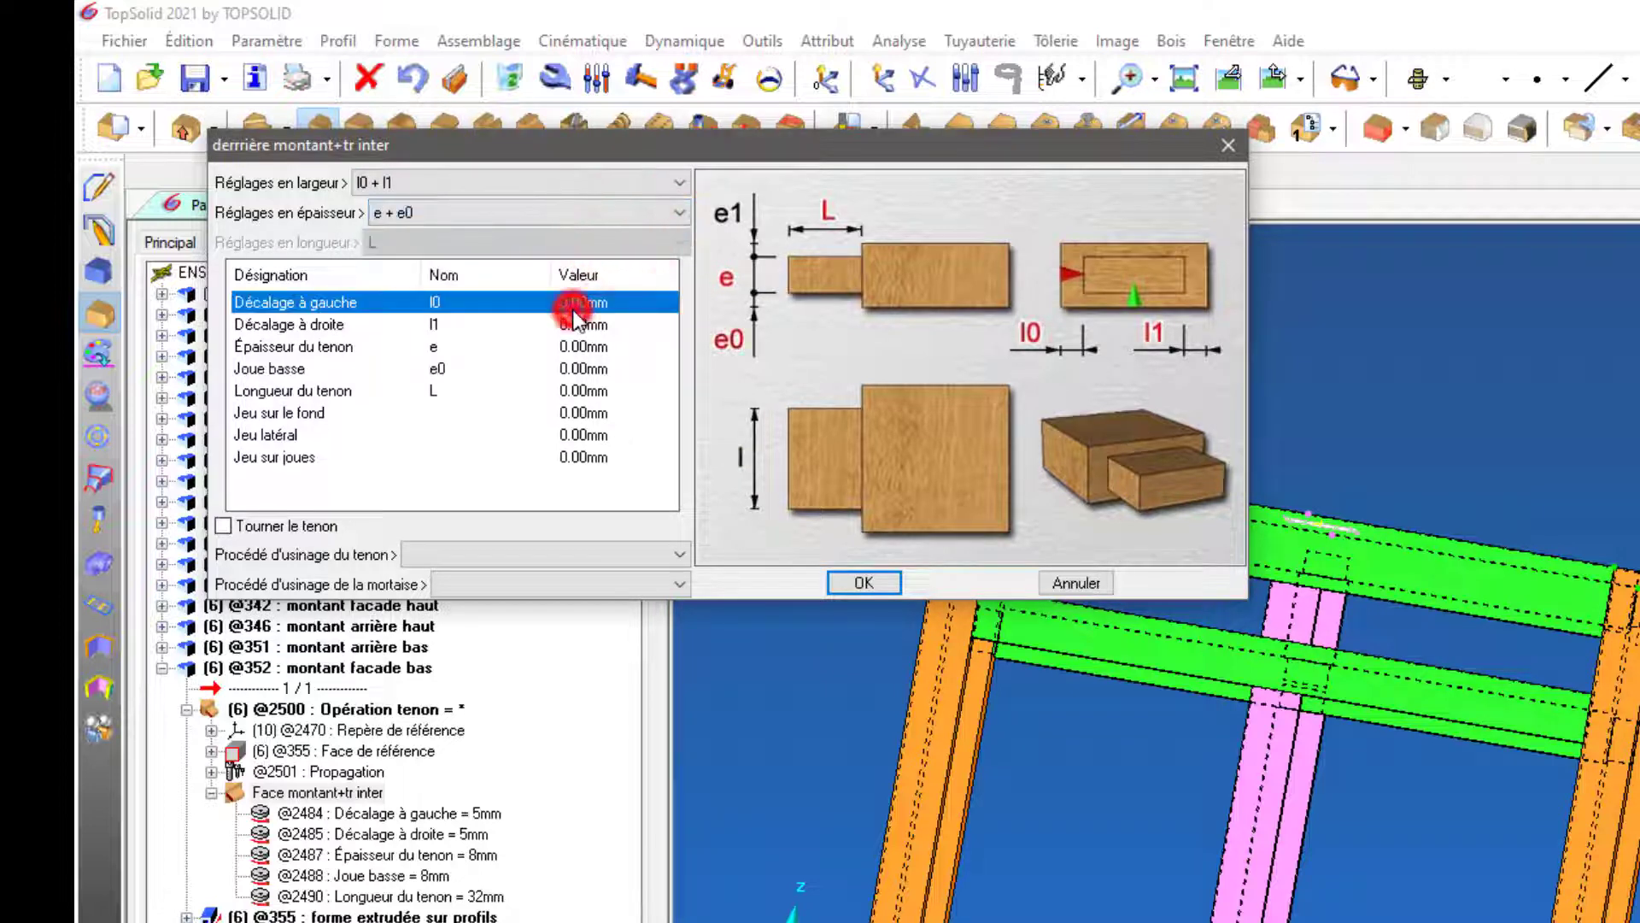
click(584, 306)
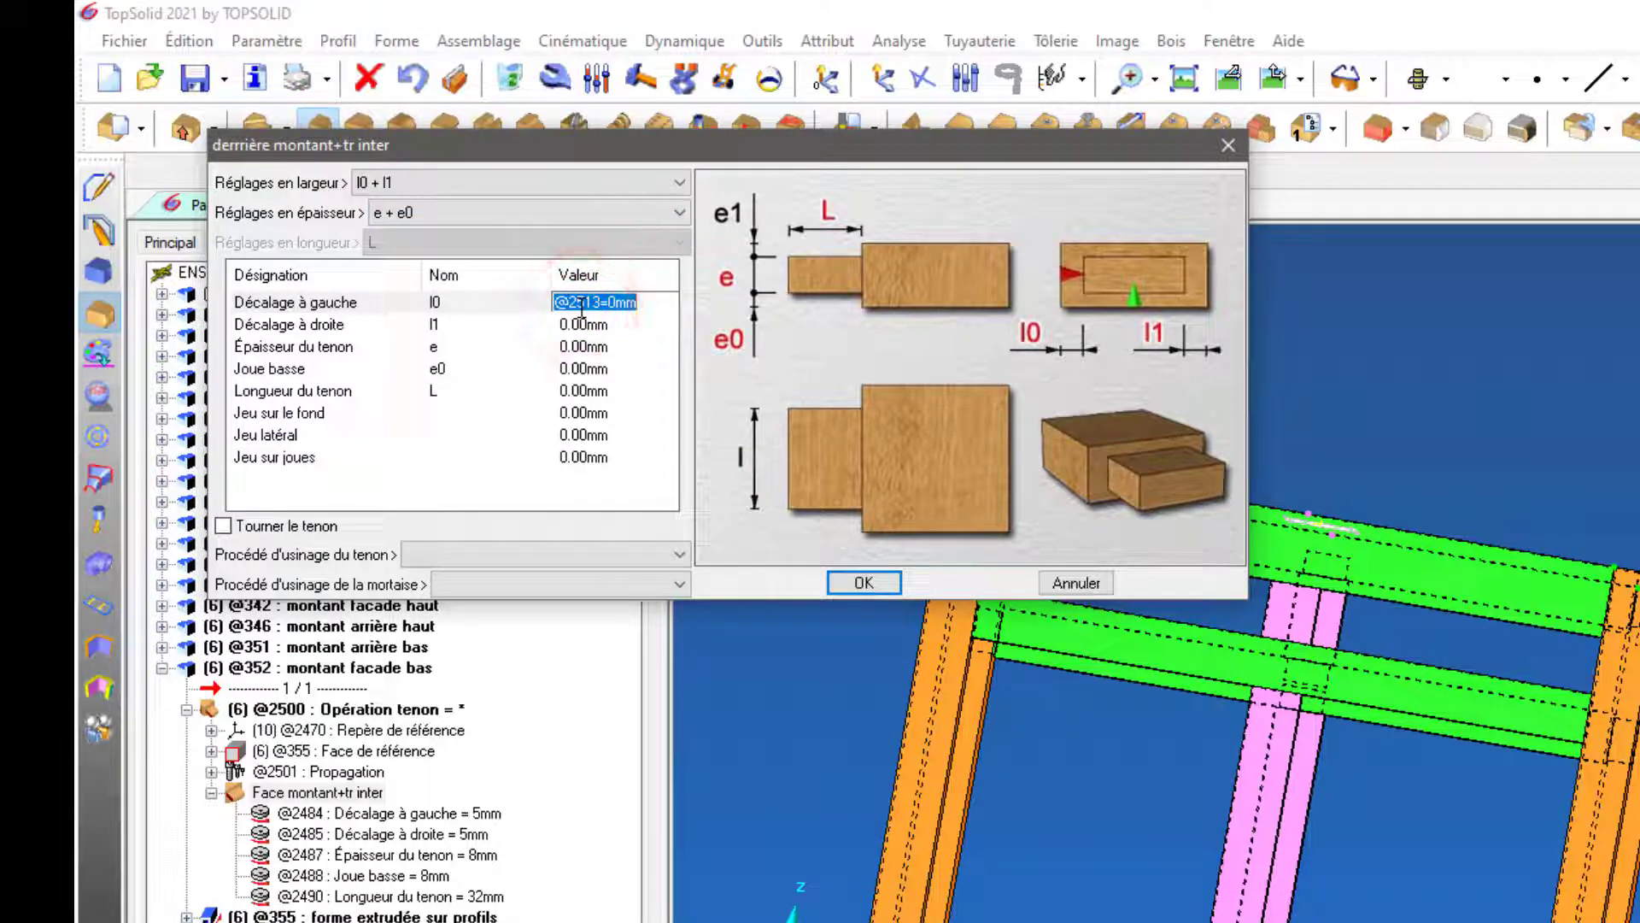
text(12)
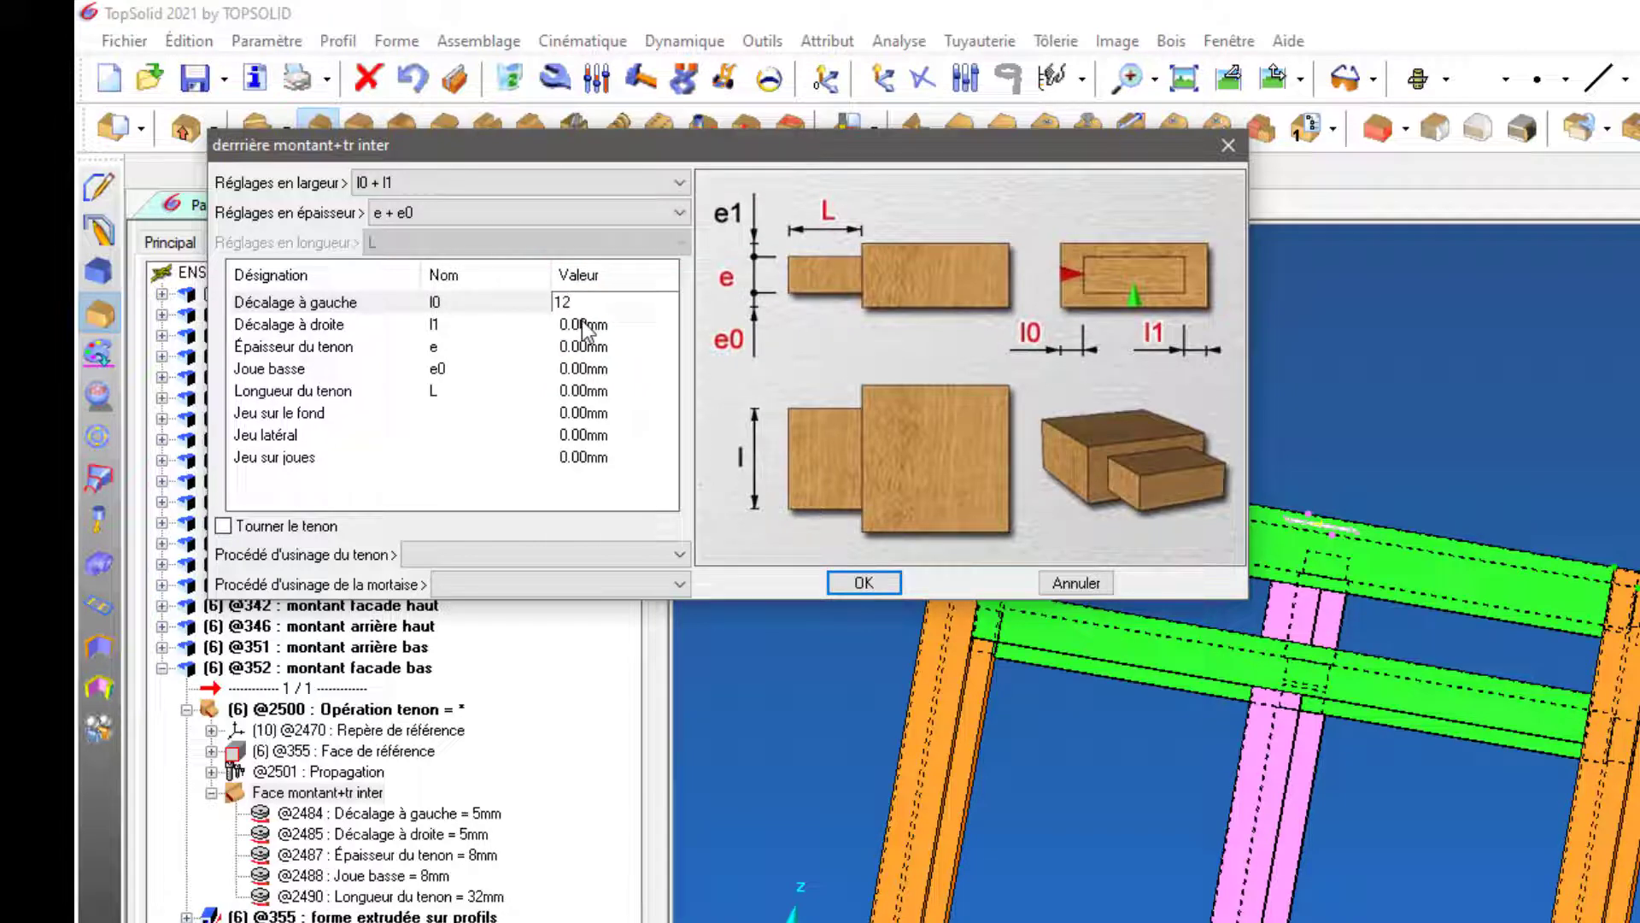
key(Return)
click(582, 321)
text(12)
key(Return)
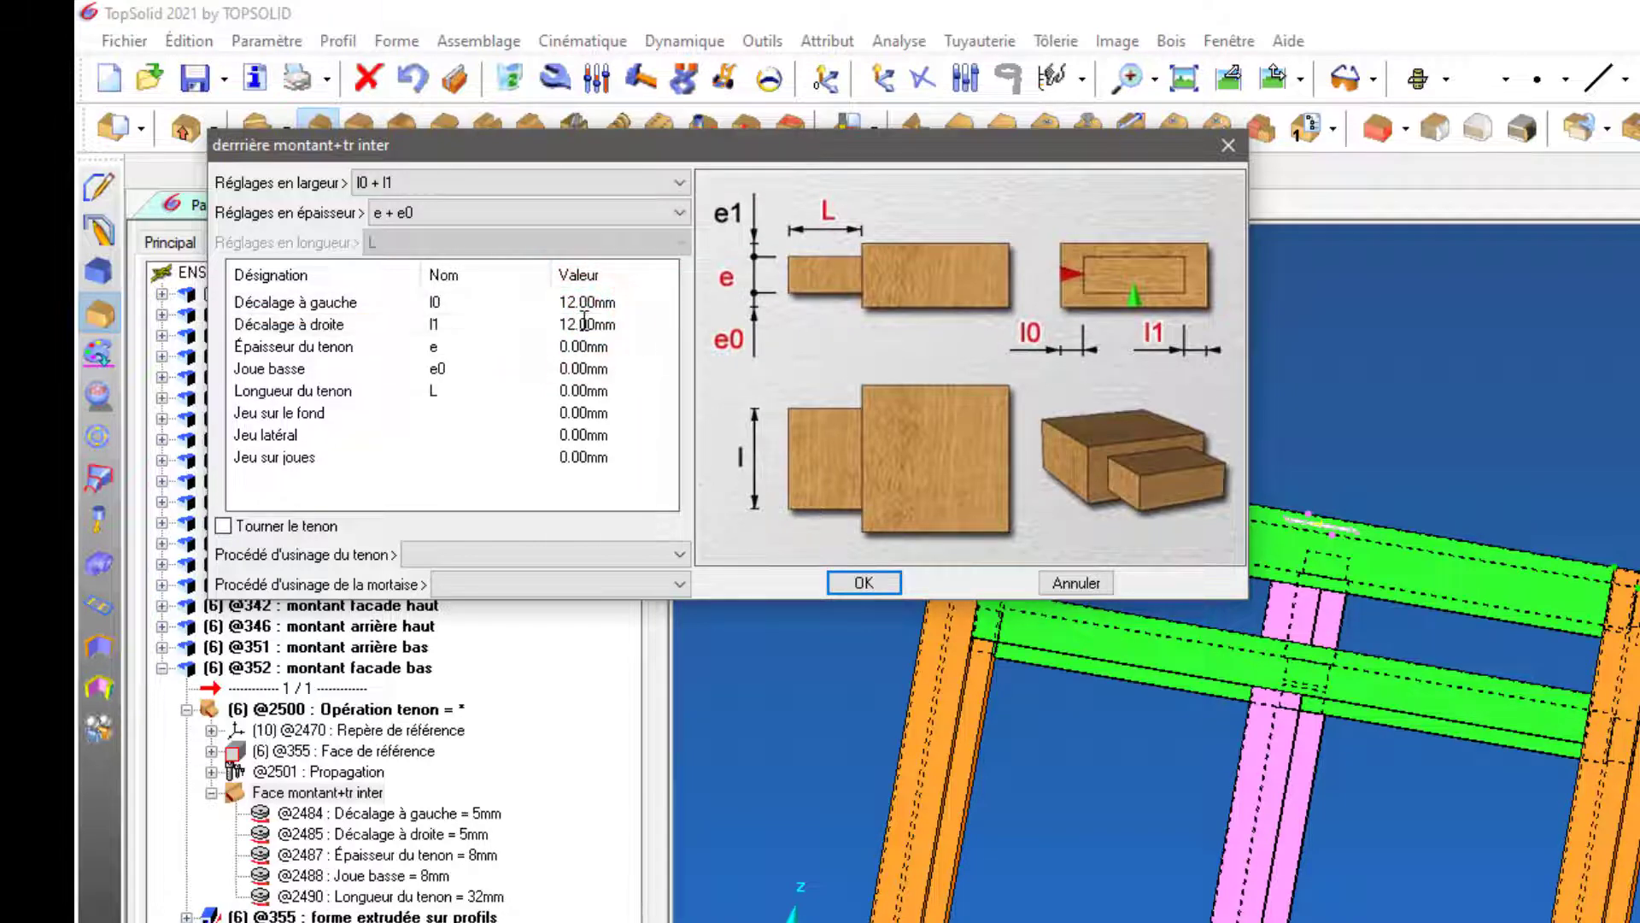
Set the model's Épaisseur du tenon and Joue basse to 8 mm each
click(573, 346)
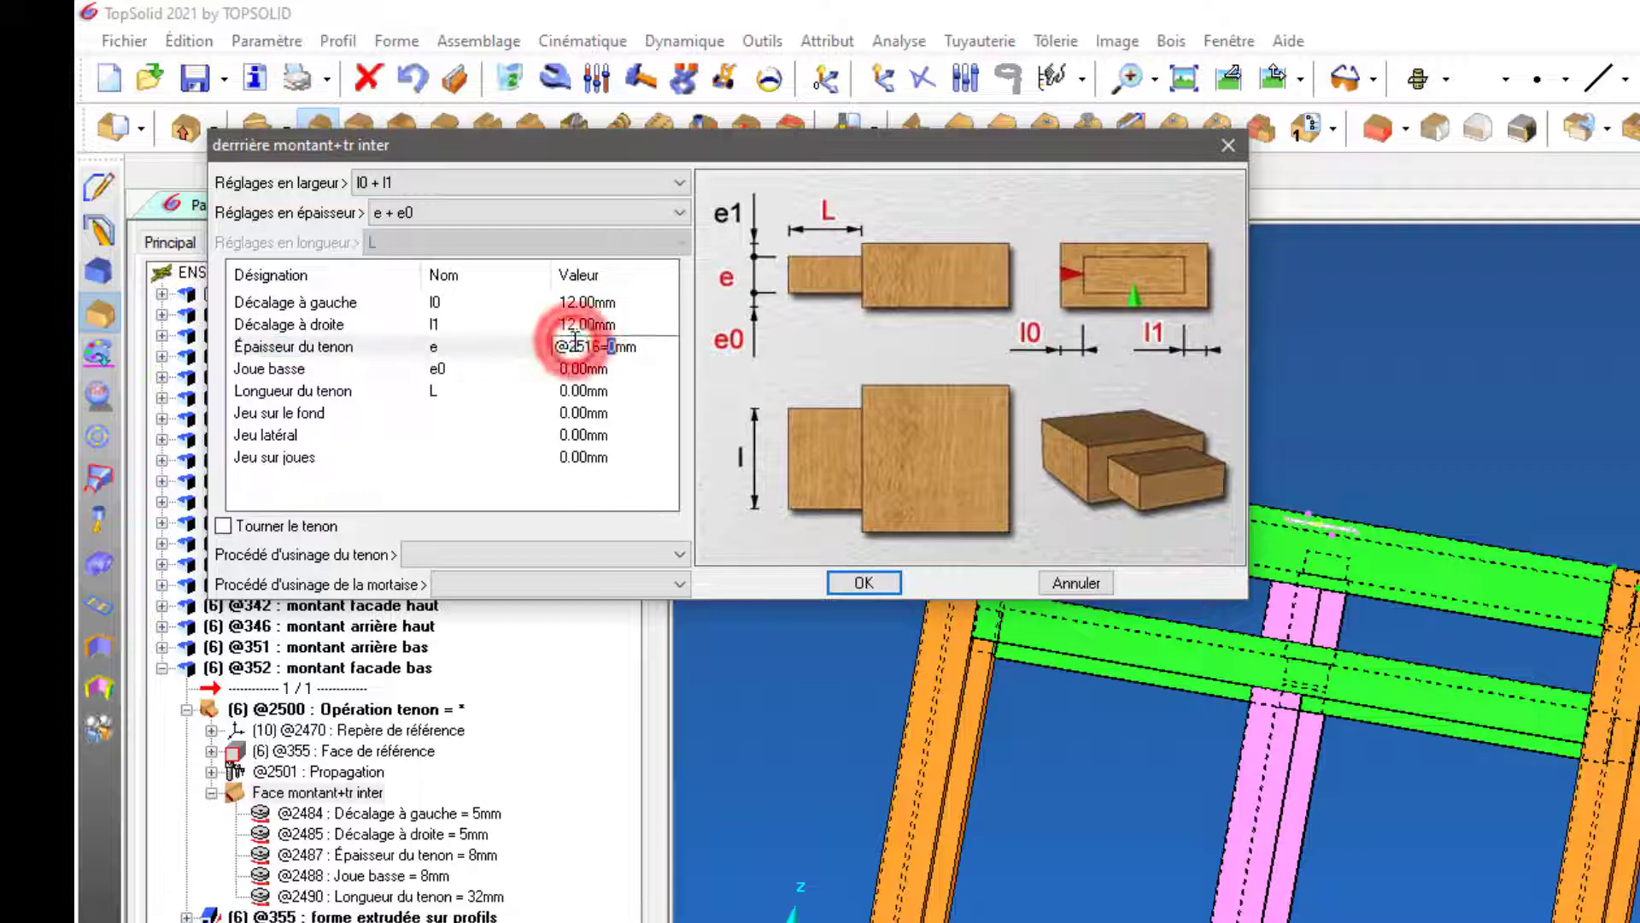
text(8)
key(Return)
click(582, 369)
click(585, 369)
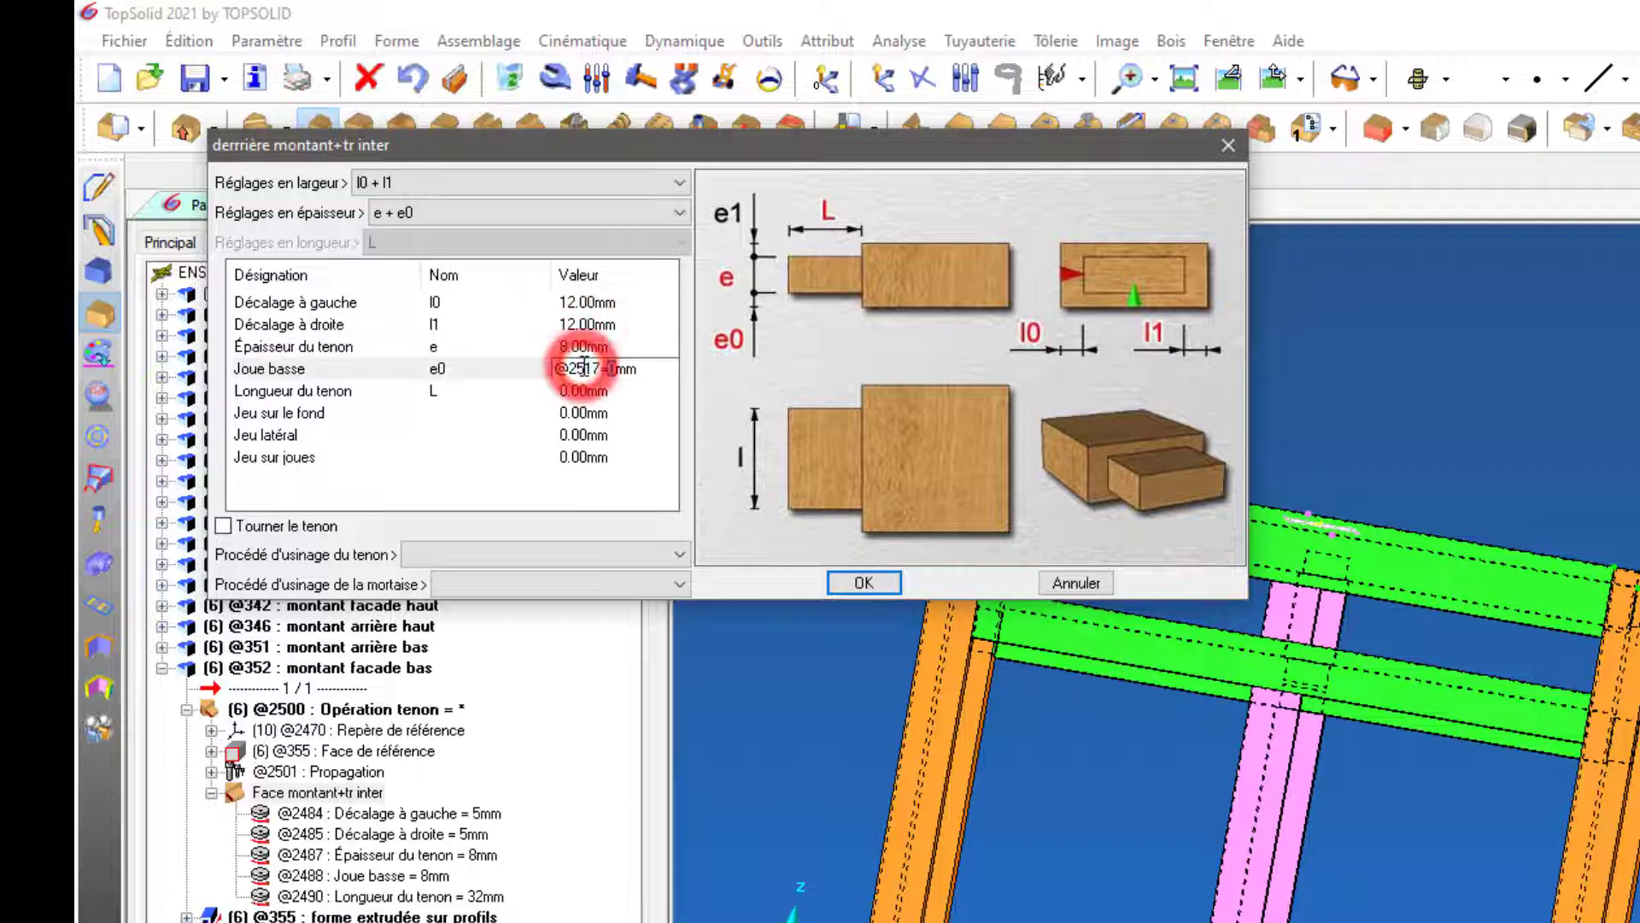
text(8)
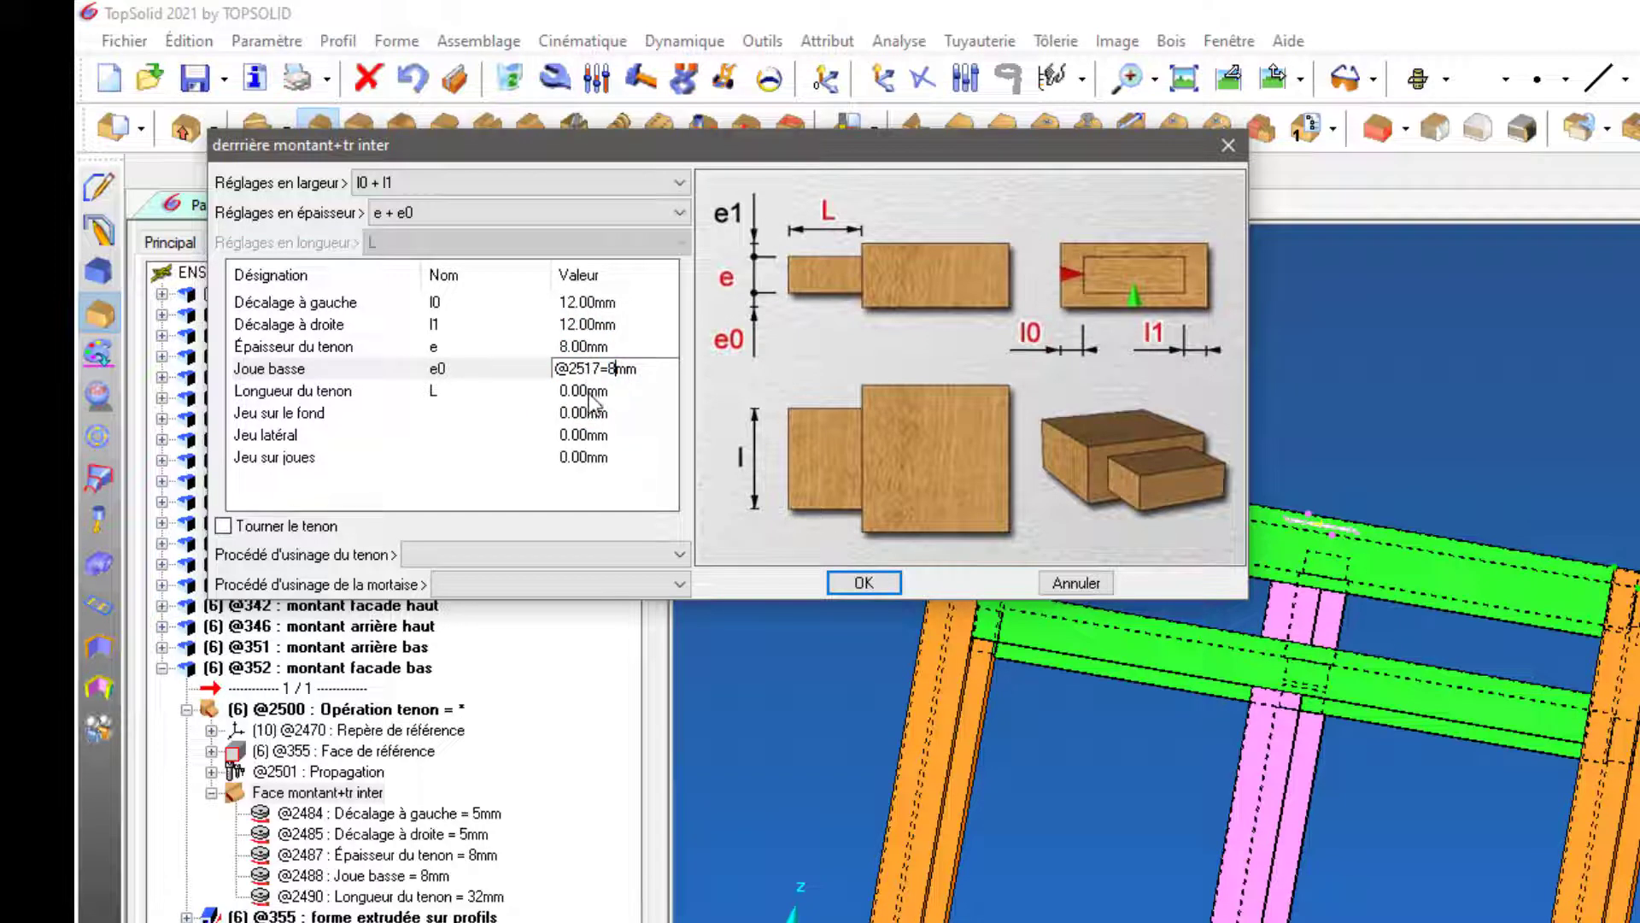
key(Return)
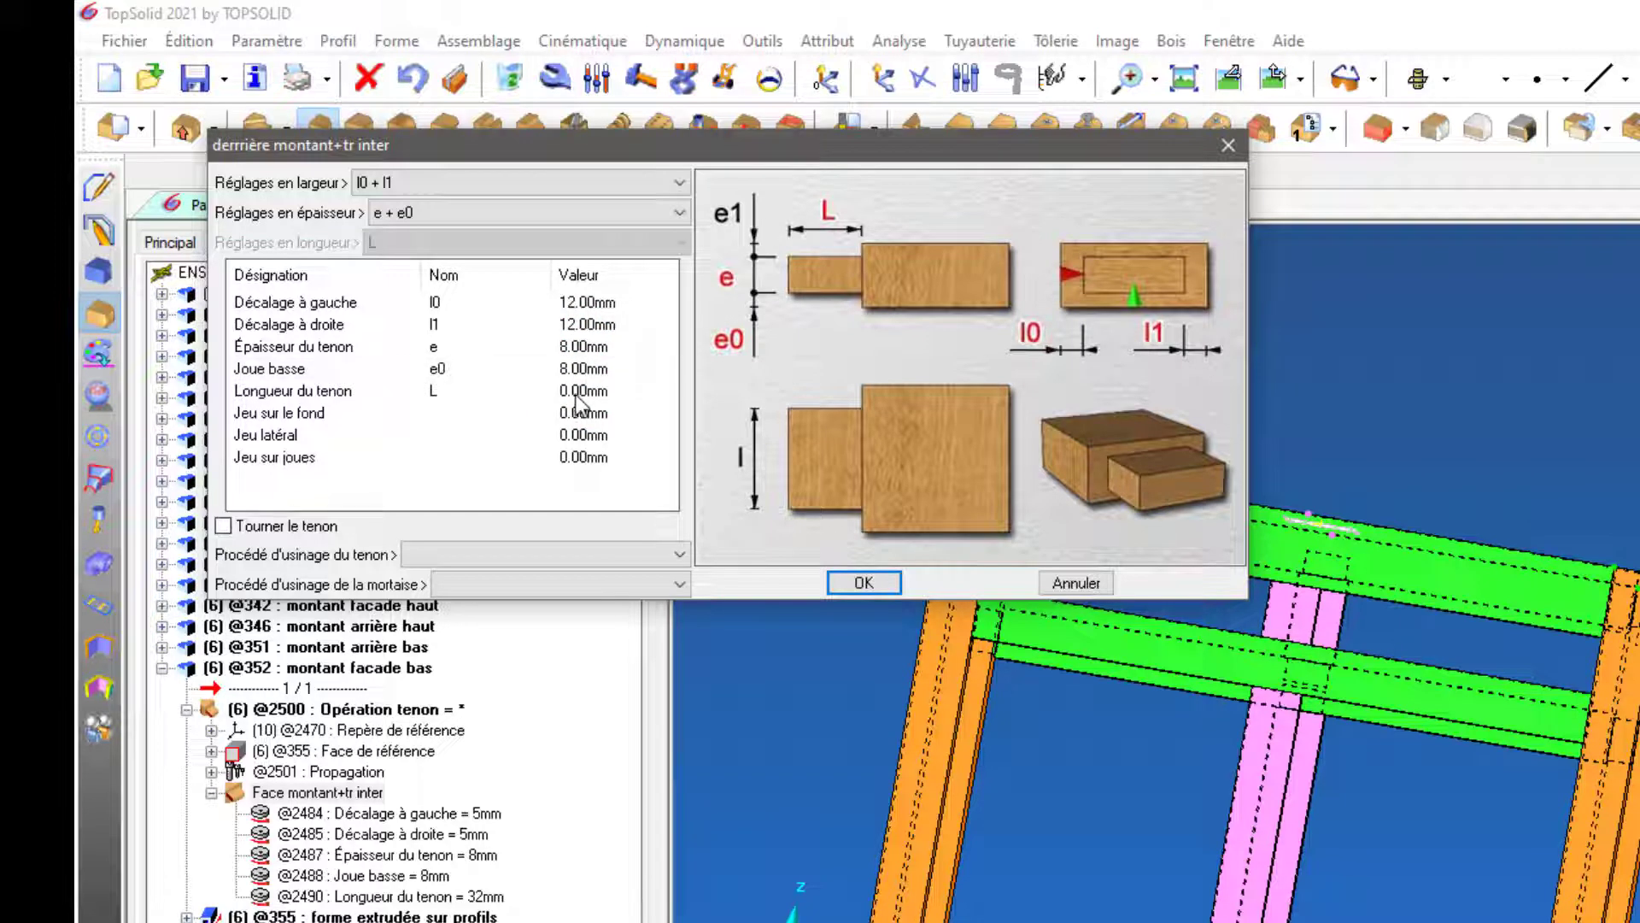
Set the Longueur du tenon to 35 mm and the Jeu sur le fond to 4 mm, and create the model
click(577, 392)
click(577, 392)
text(35mm)
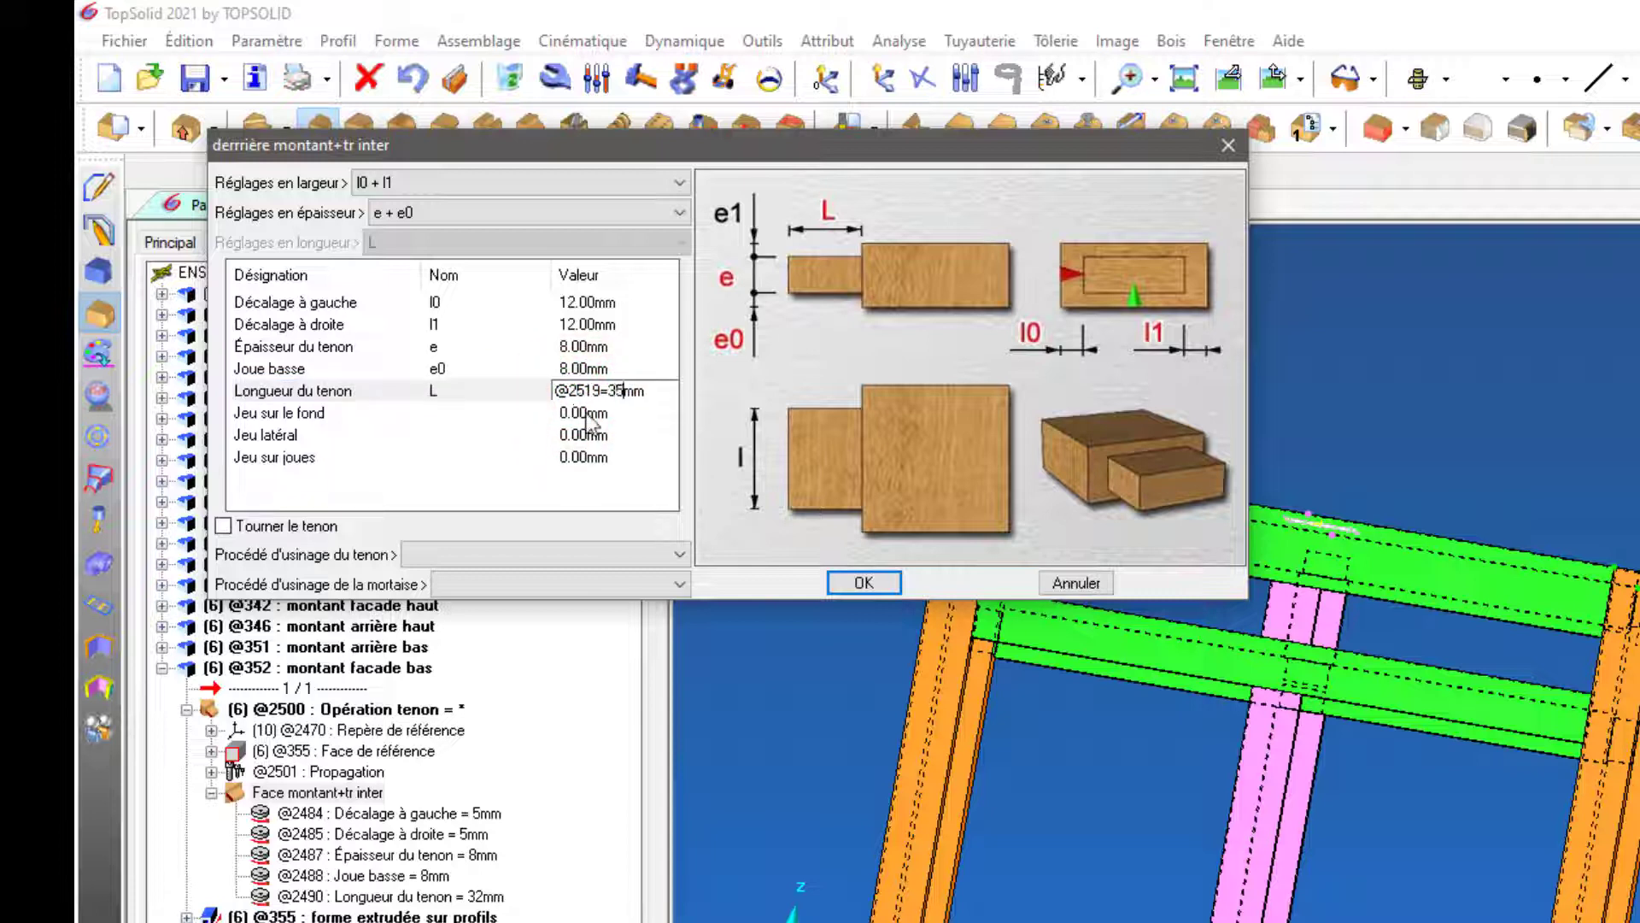
key(Return)
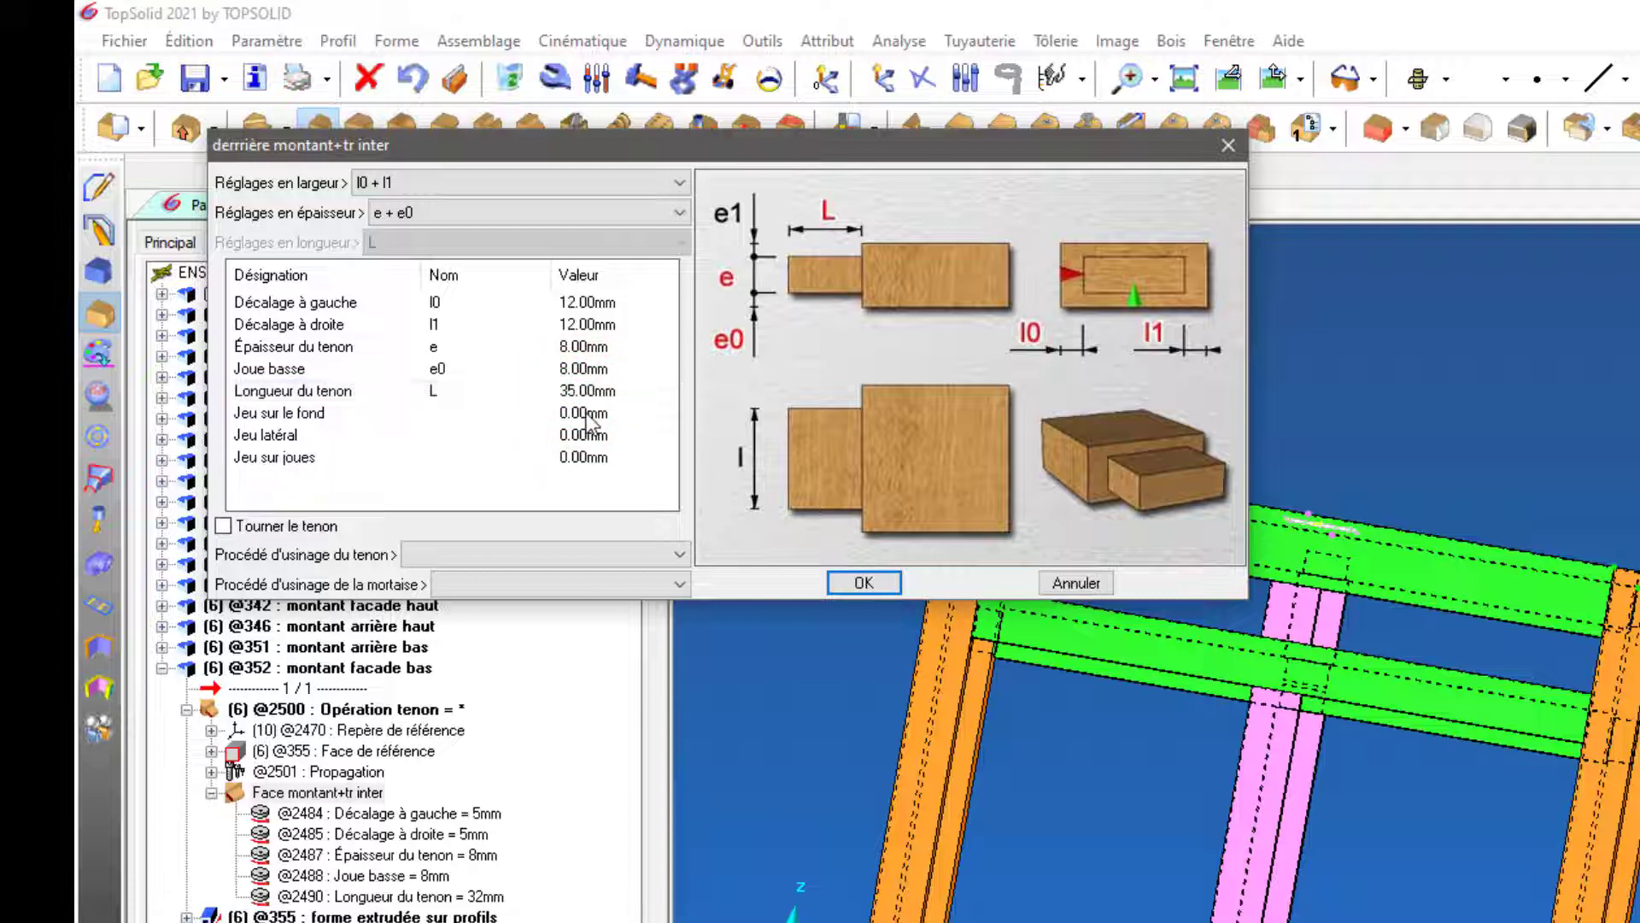
double_click(583, 418)
text(4)
key(Return)
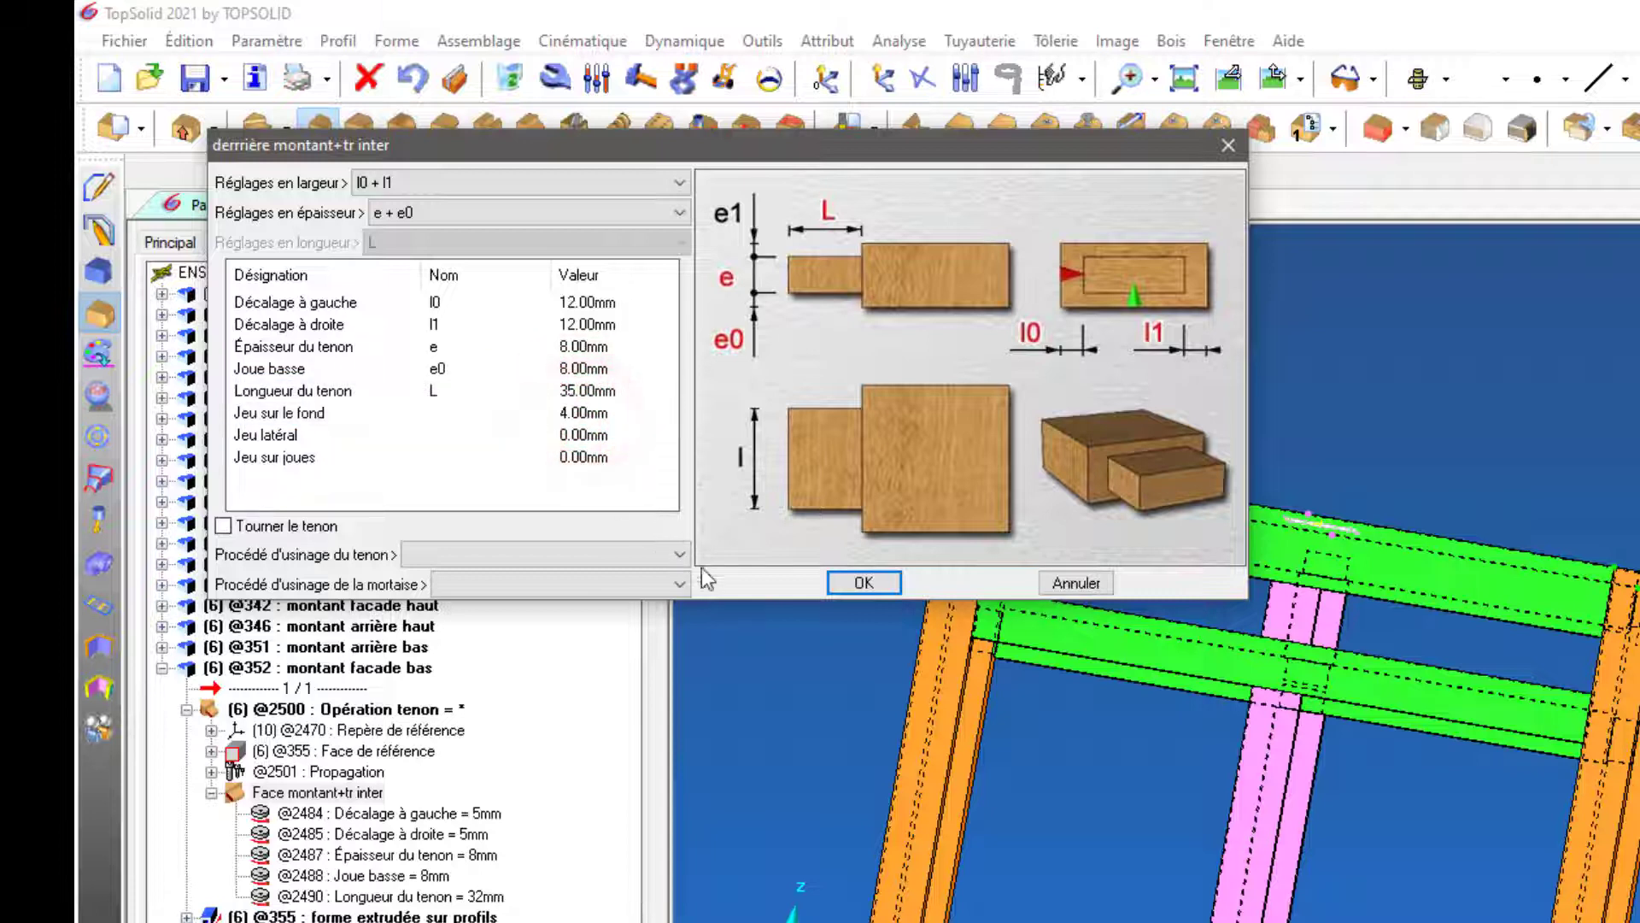
click(859, 588)
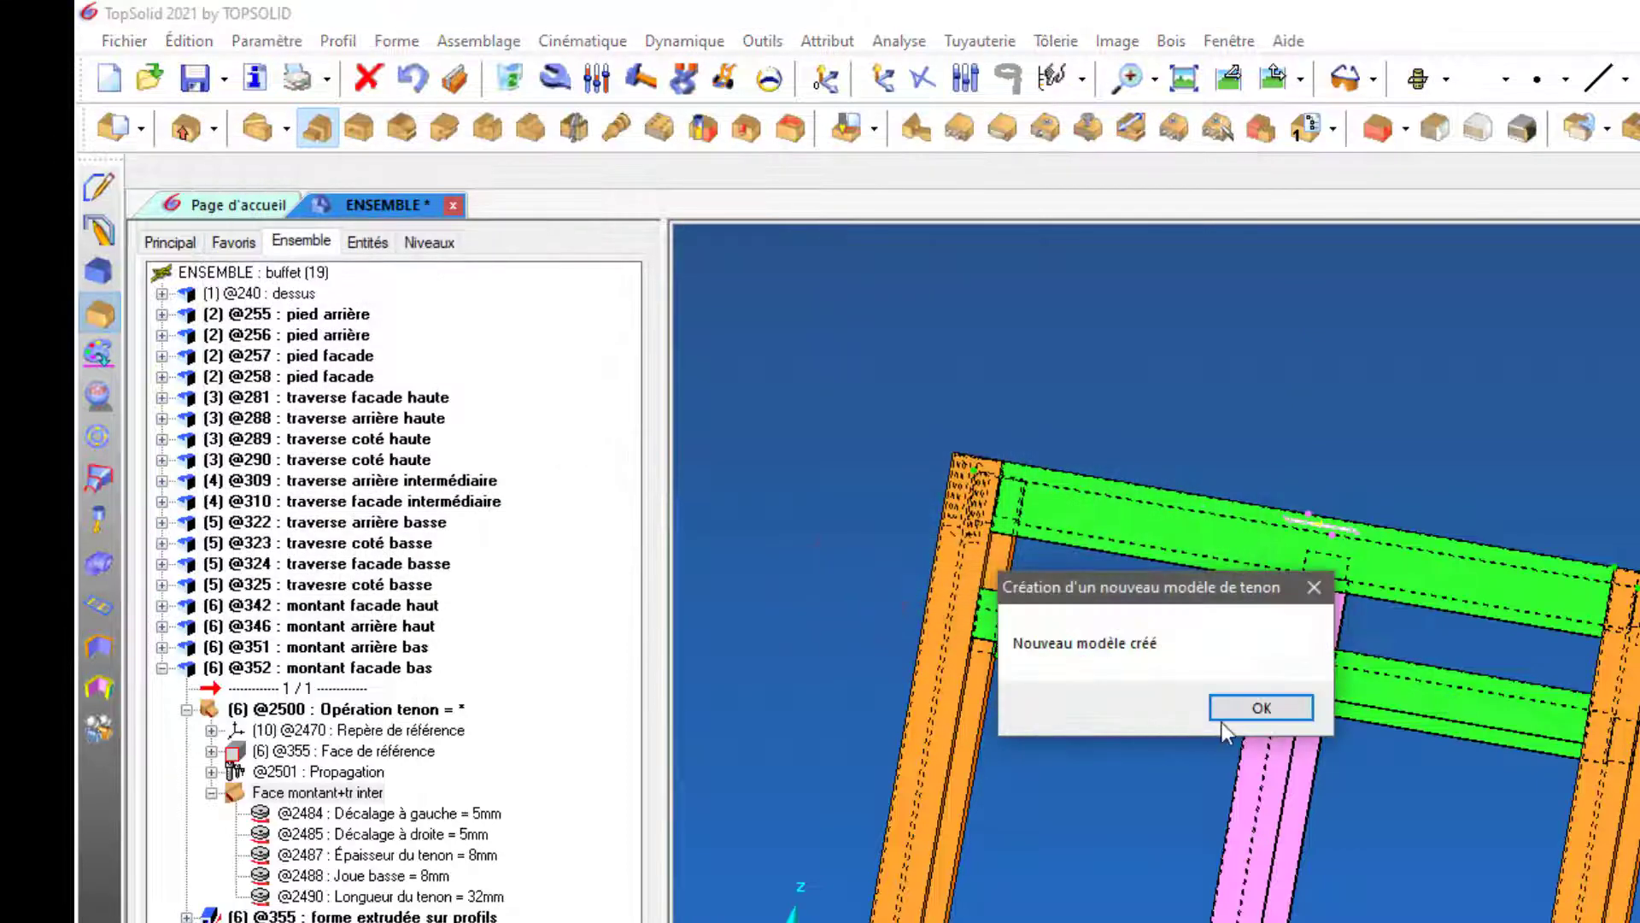
click(1224, 718)
Add a derrrière montant+tr inter tenon to one end of the traverse arrière intermédiaire, mortised into the adjoining pied arrière
middle_drag(1226, 721, 1568, 744)
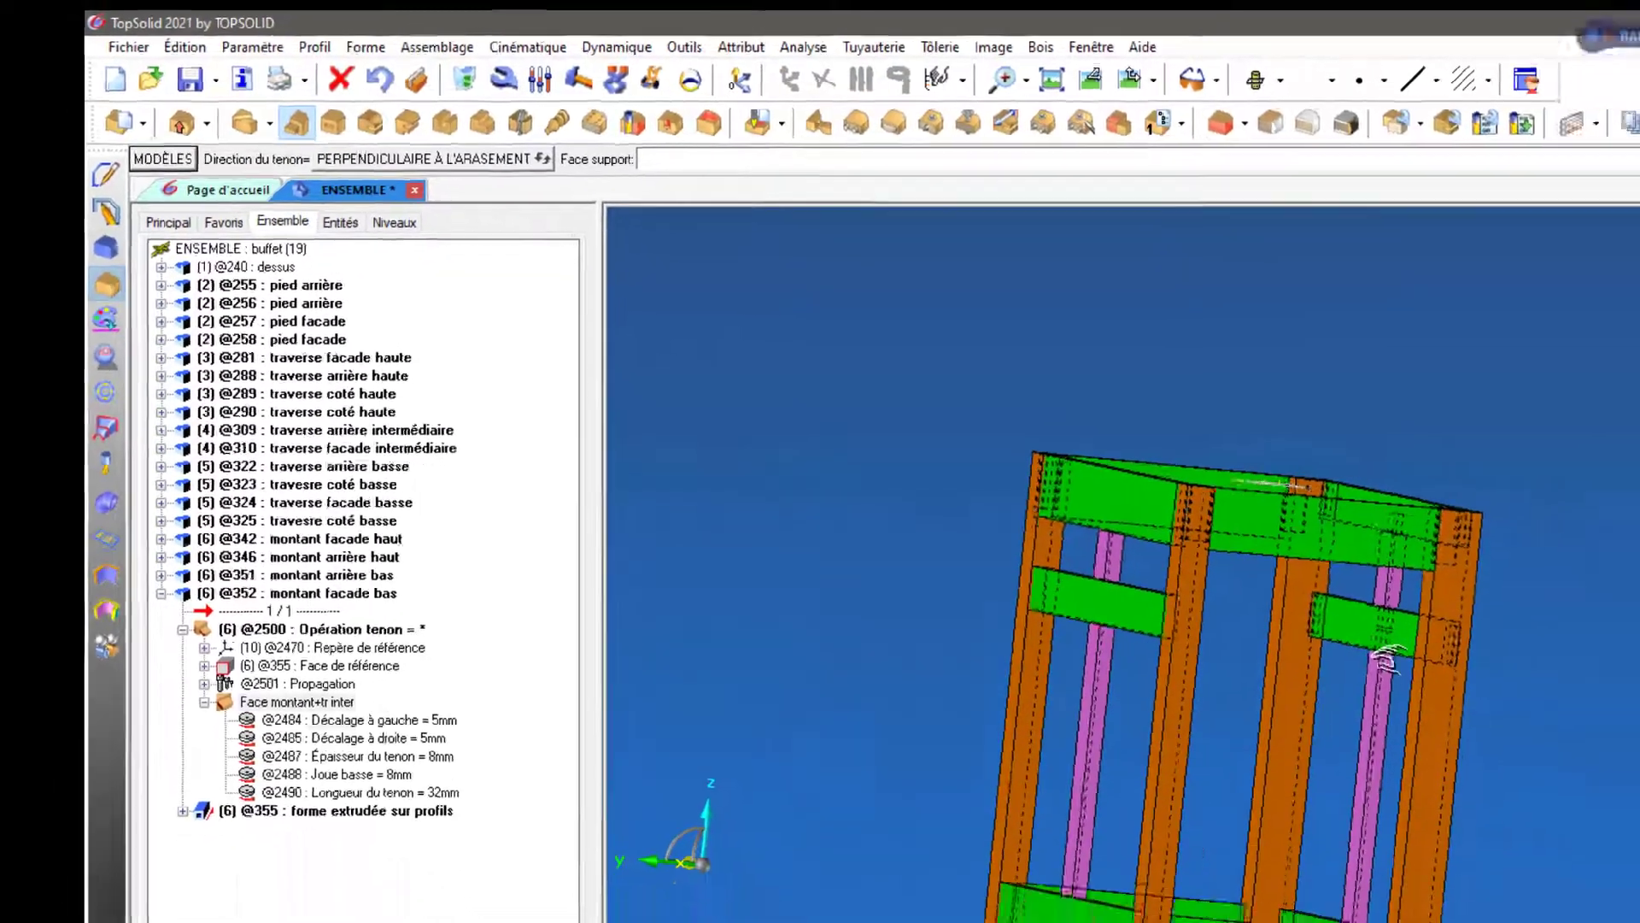
middle_drag(1386, 660, 1231, 710)
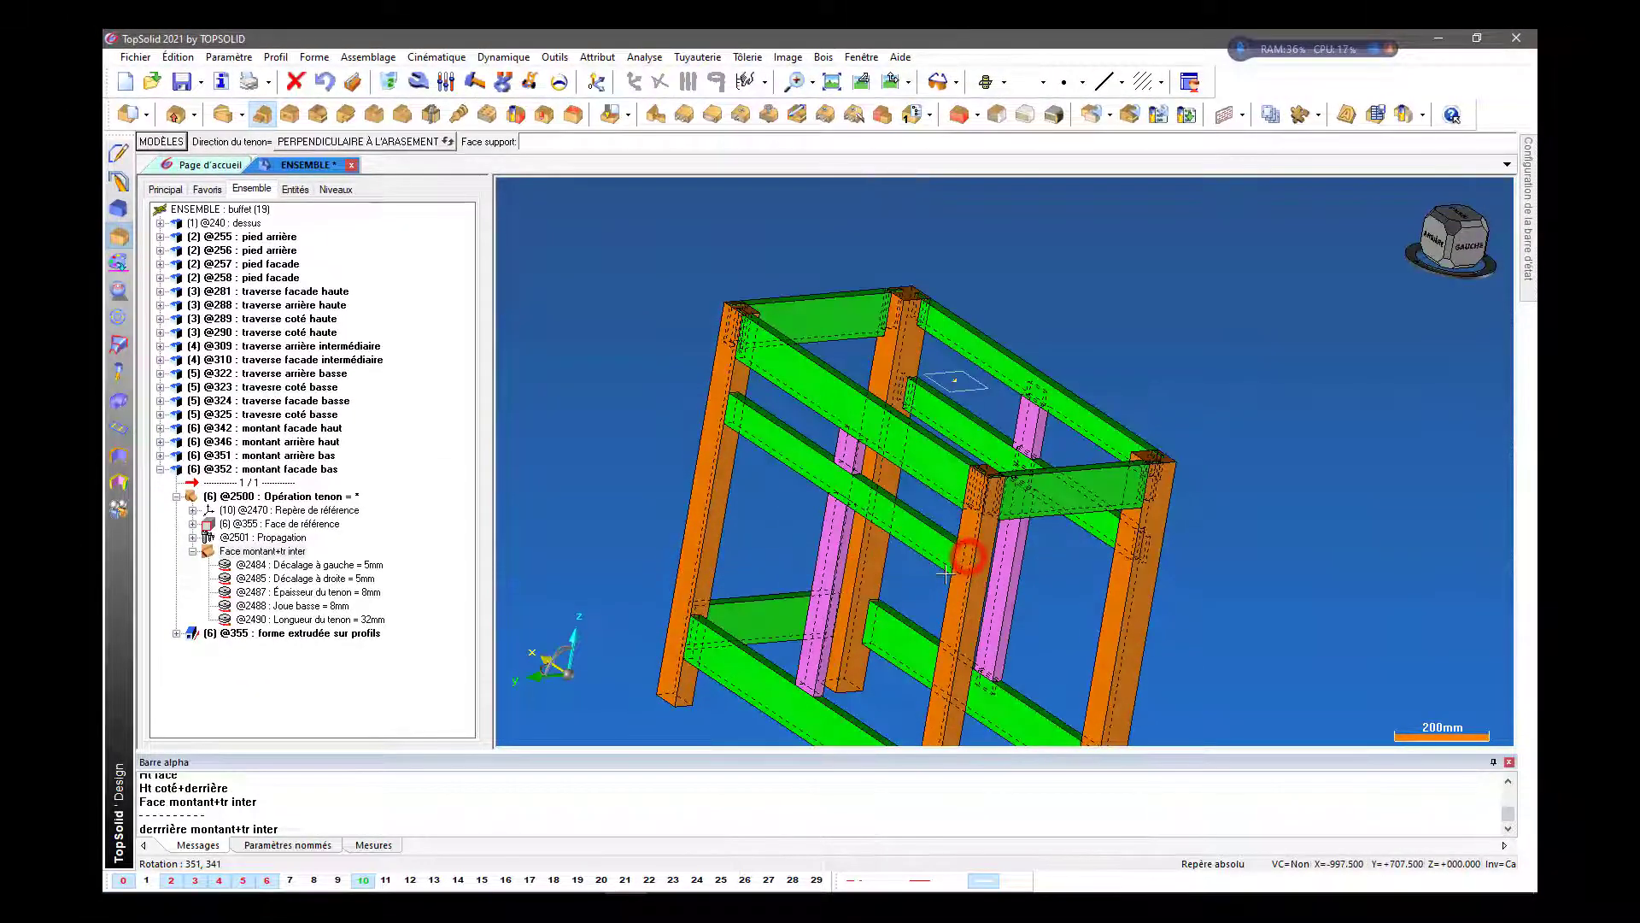
middle_drag(860, 475, 894, 480)
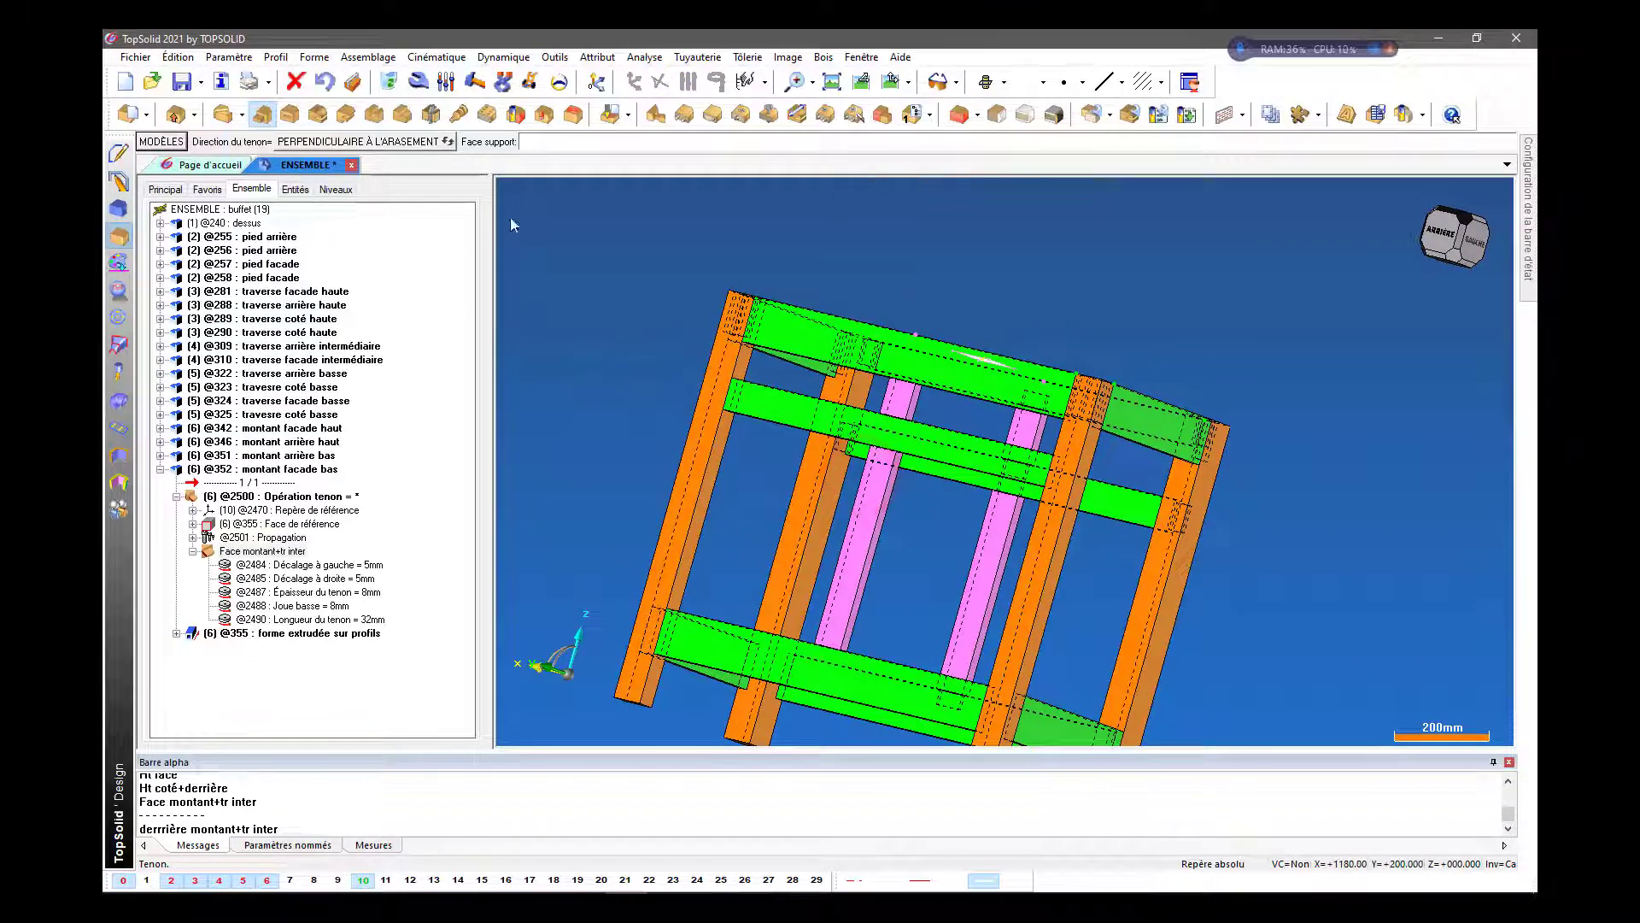
middle_drag(889, 389, 955, 367)
mouse_move(785, 375)
middle_down()
mouse_move(757, 388)
mouse_move(736, 366)
middle_up()
scroll(733, 362, up, 10)
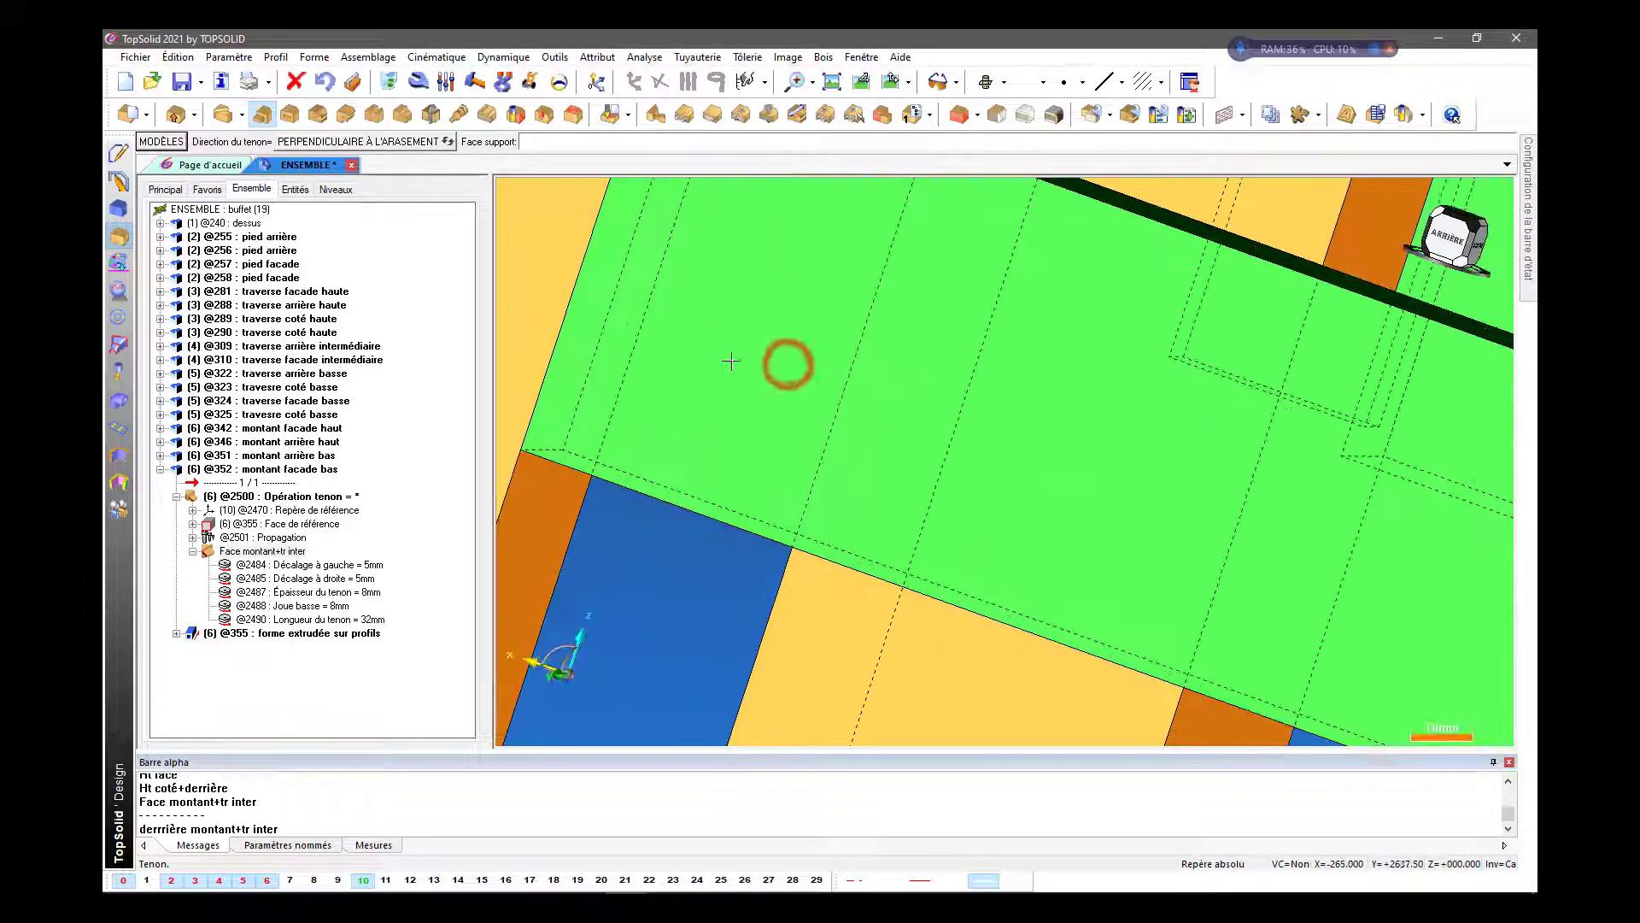
scroll(747, 360, down, 8)
middle_drag(749, 361, 855, 380)
click(653, 319)
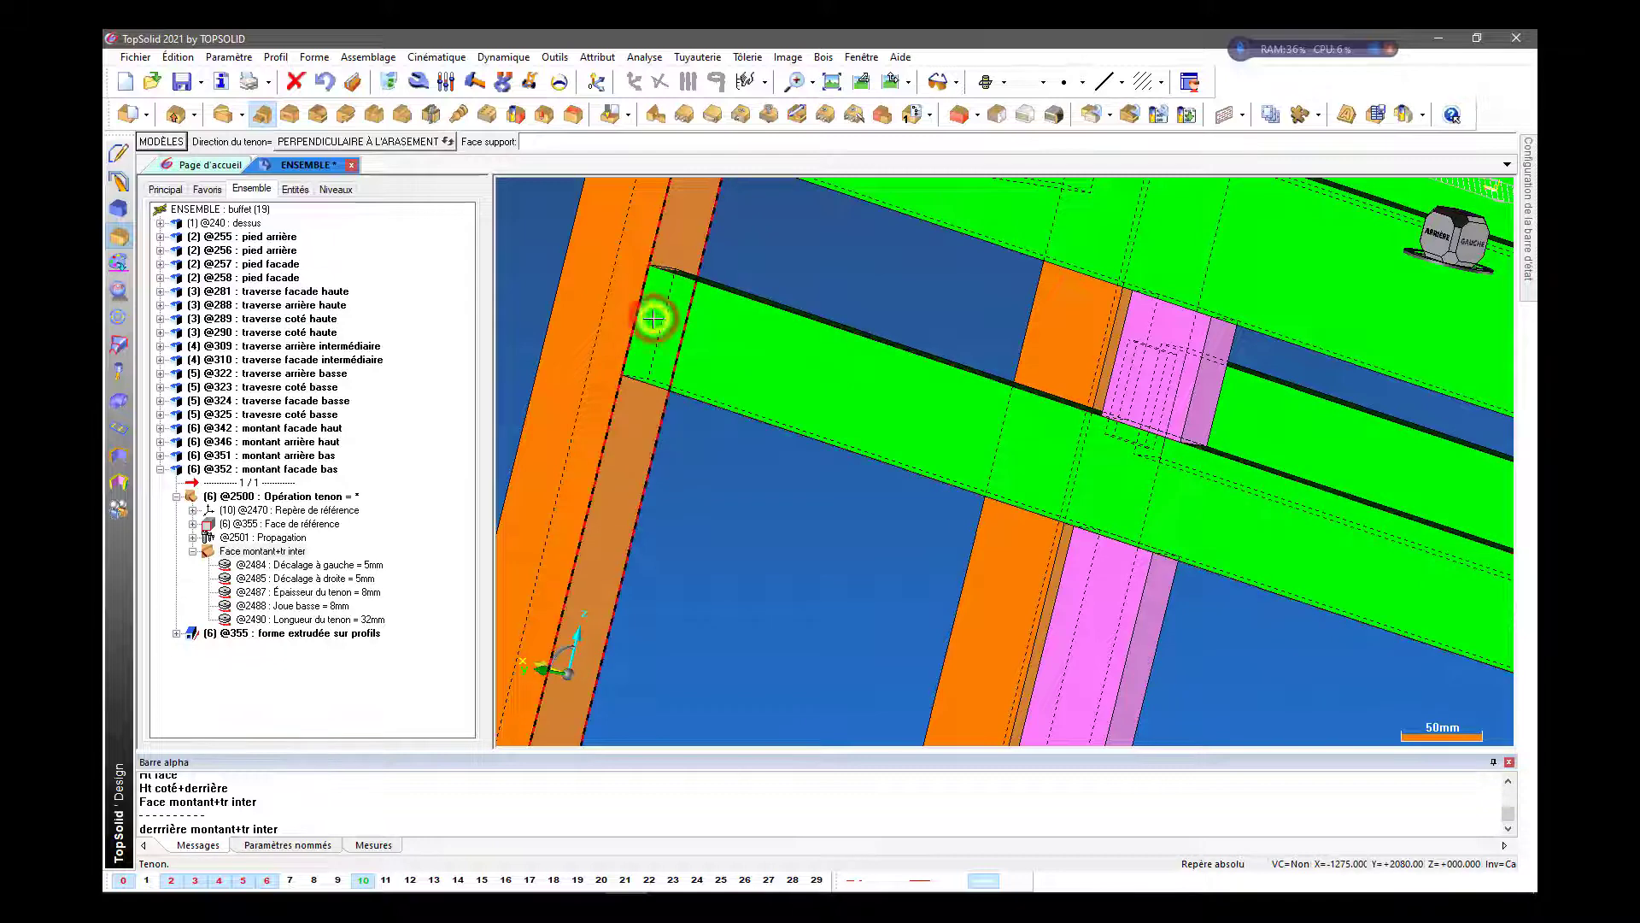
middle_drag(719, 506, 736, 527)
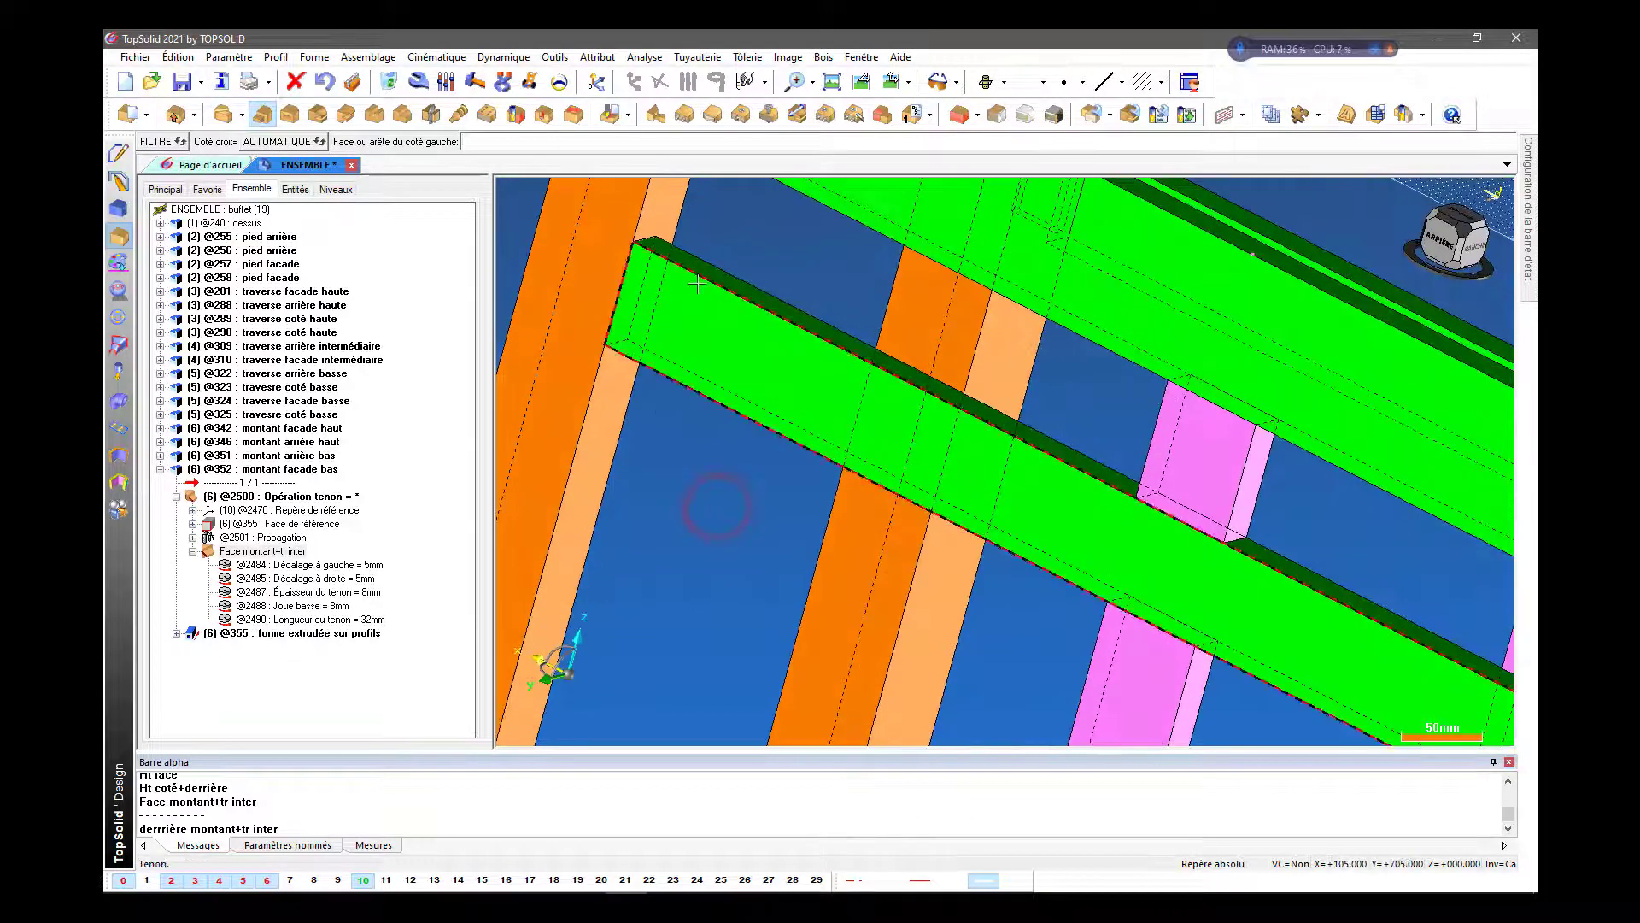
click(702, 286)
click(738, 369)
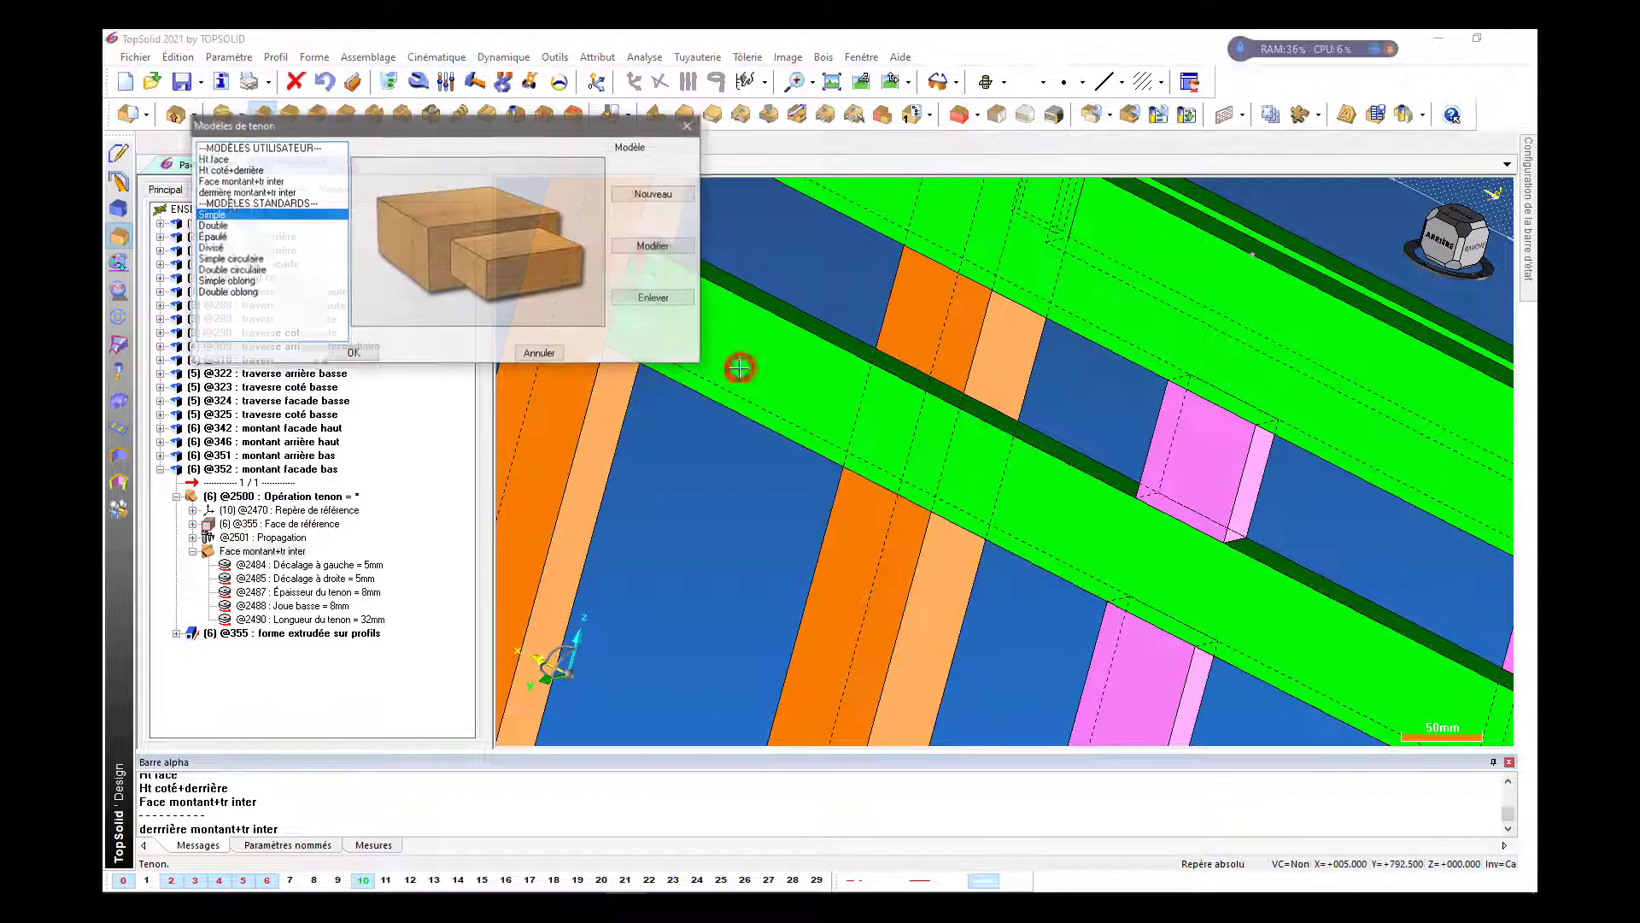
click(246, 193)
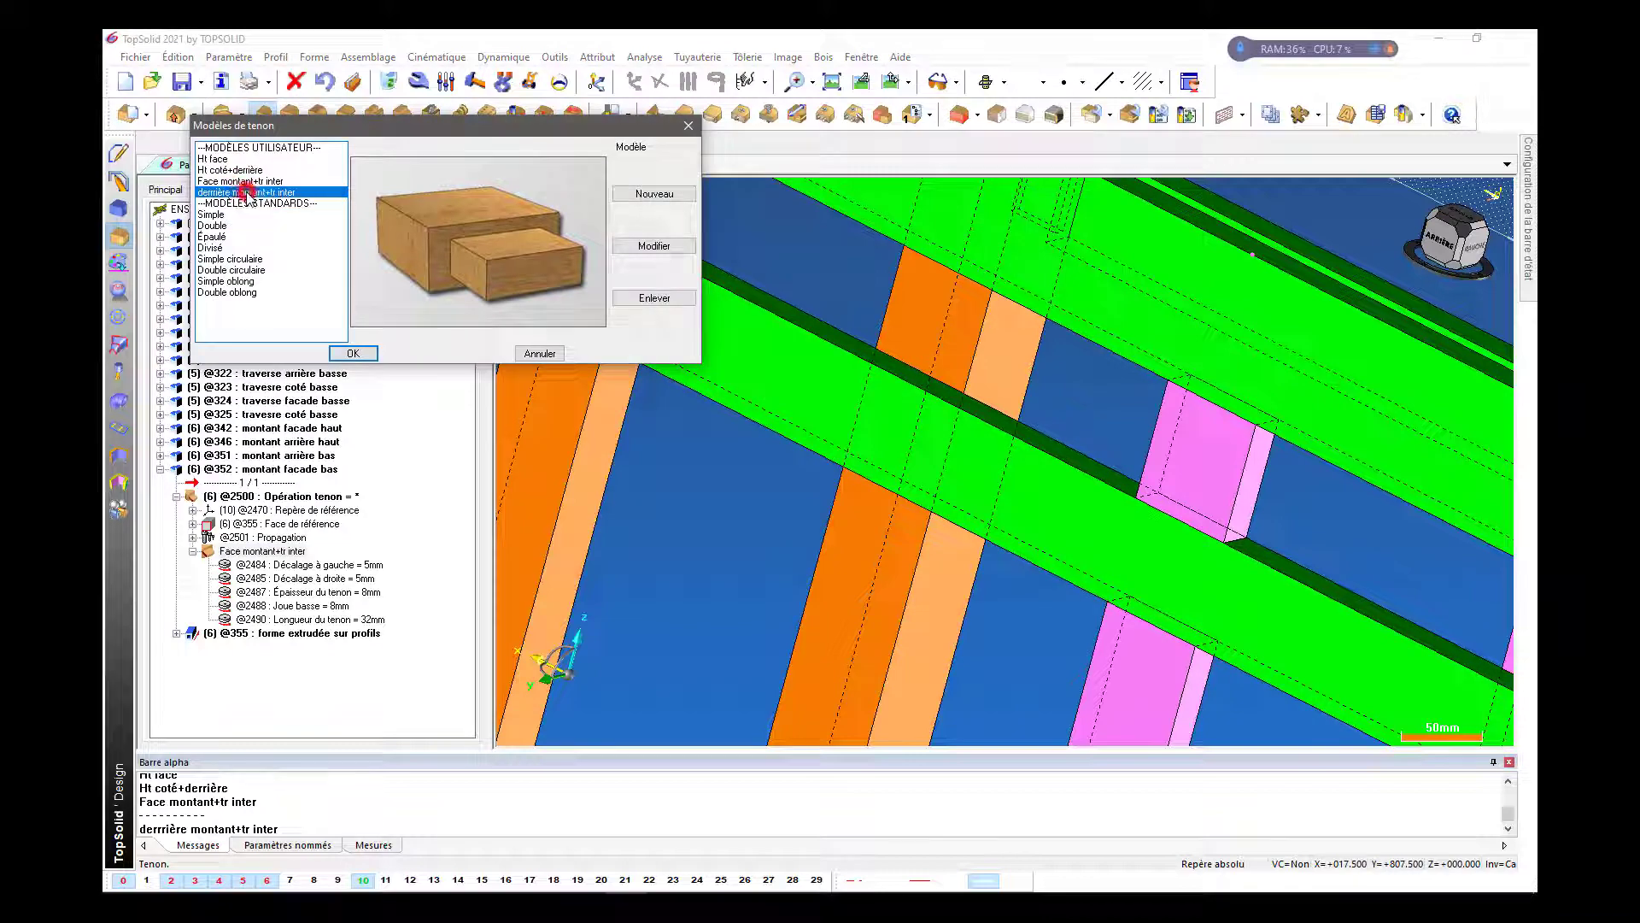
click(356, 355)
click(628, 412)
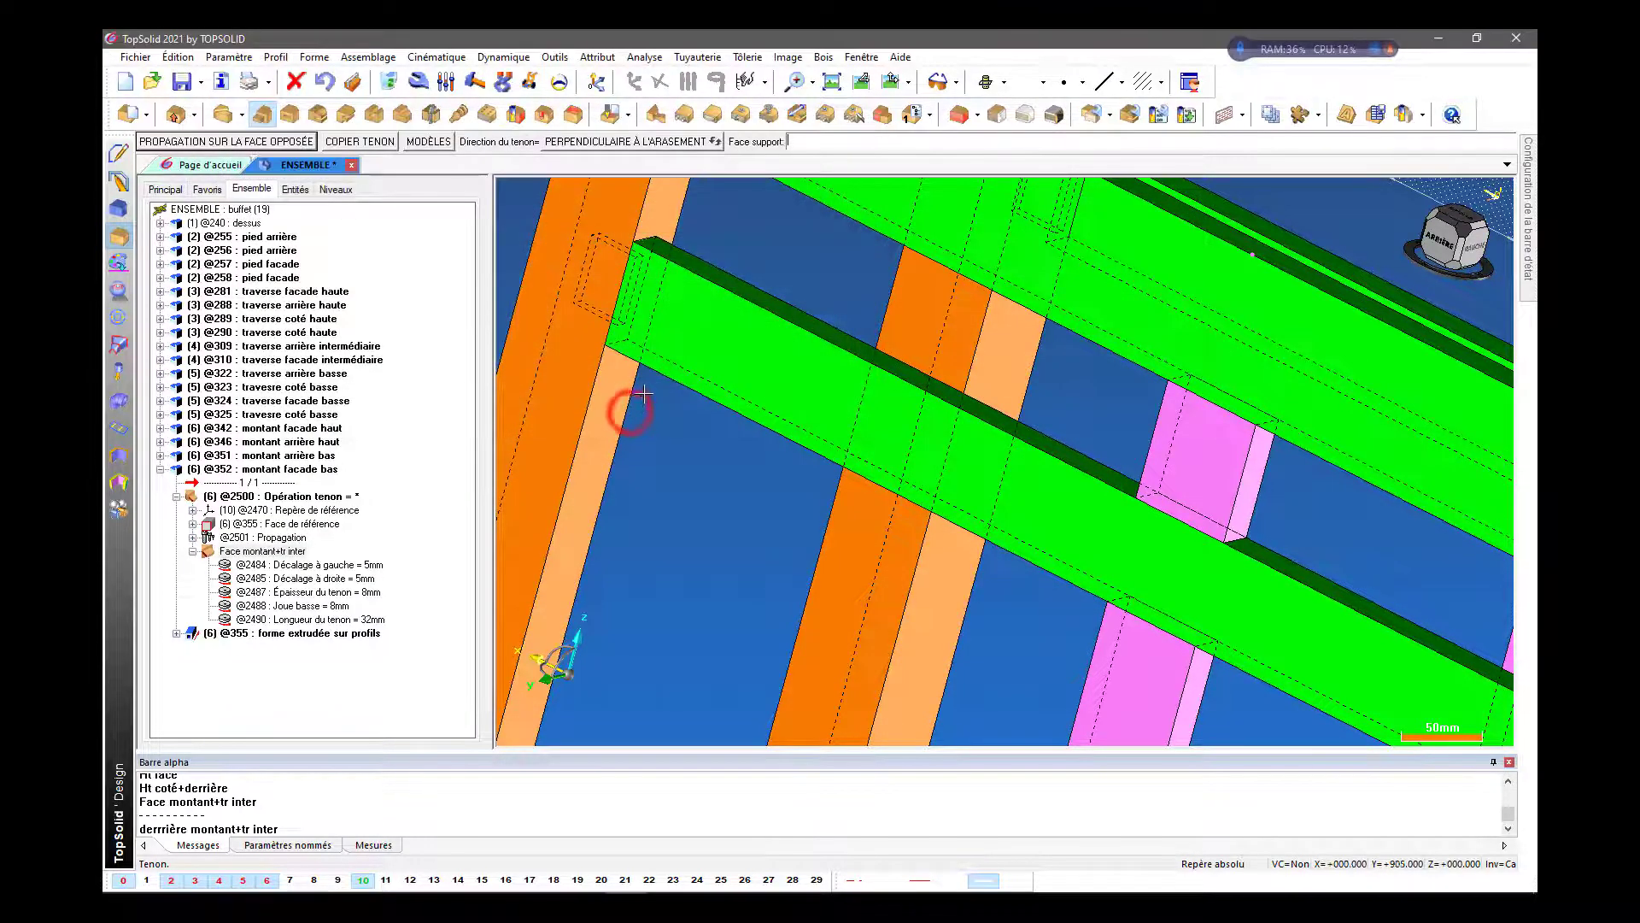
Propagate the tenon to the opposite end of the traverse arrière intermédiaire
scroll(629, 409, down, 2)
middle_drag(655, 387, 680, 359)
scroll(681, 357, down, 2)
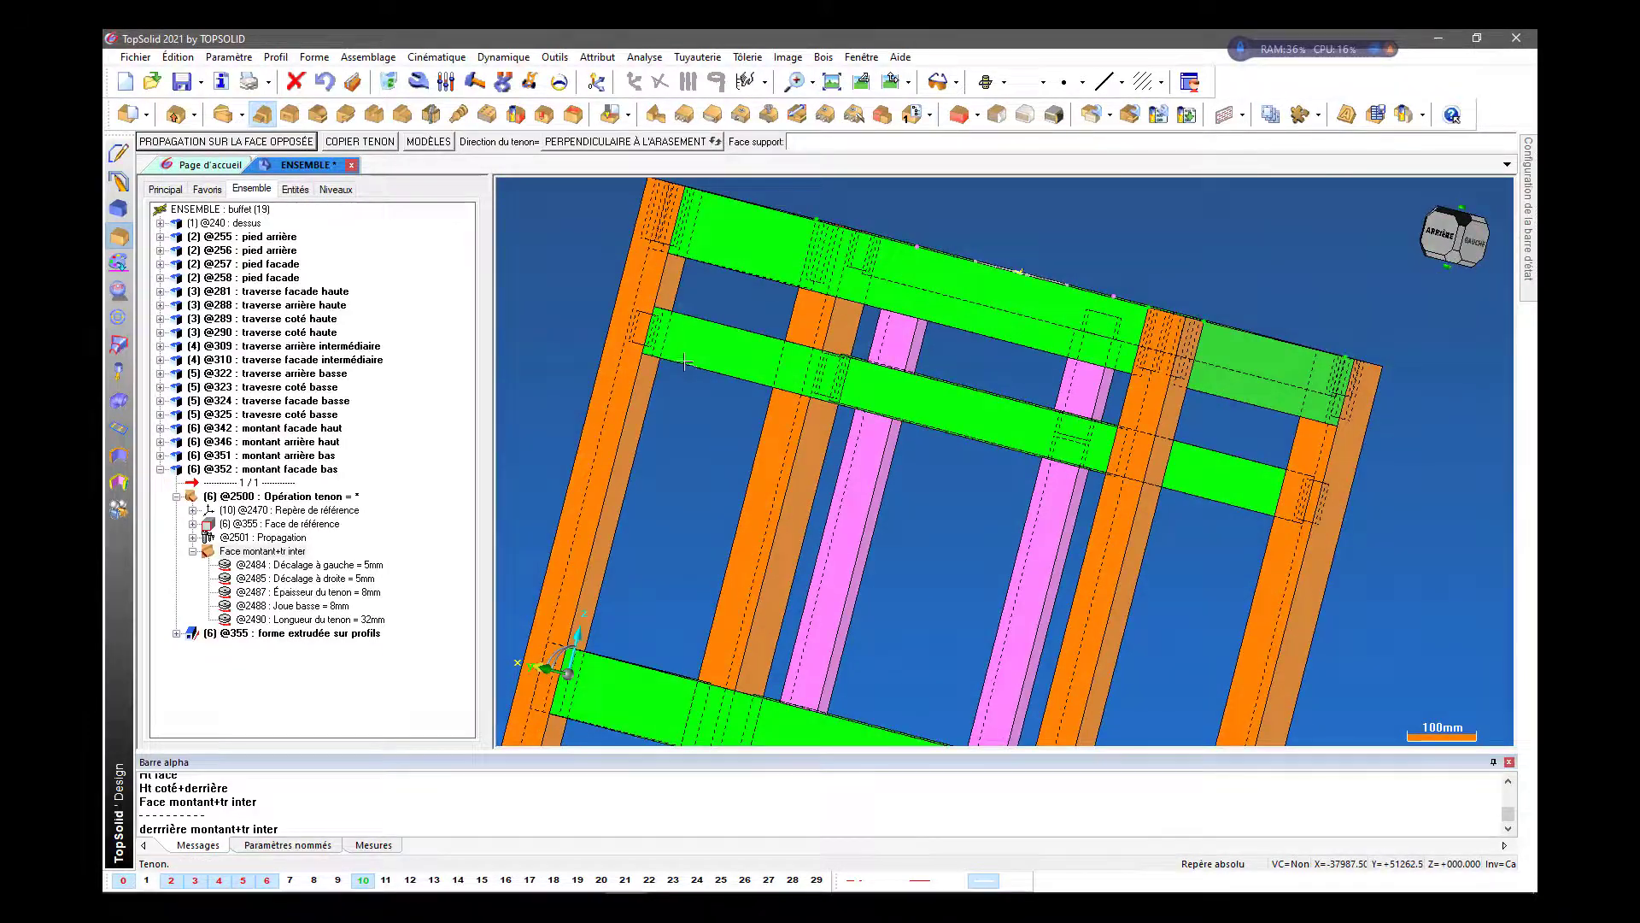
click(245, 144)
Add a derrrière montant+tr inter tenon to the upper end of the montant arrière haut and propagate it to the opposite end
middle_drag(893, 487, 995, 504)
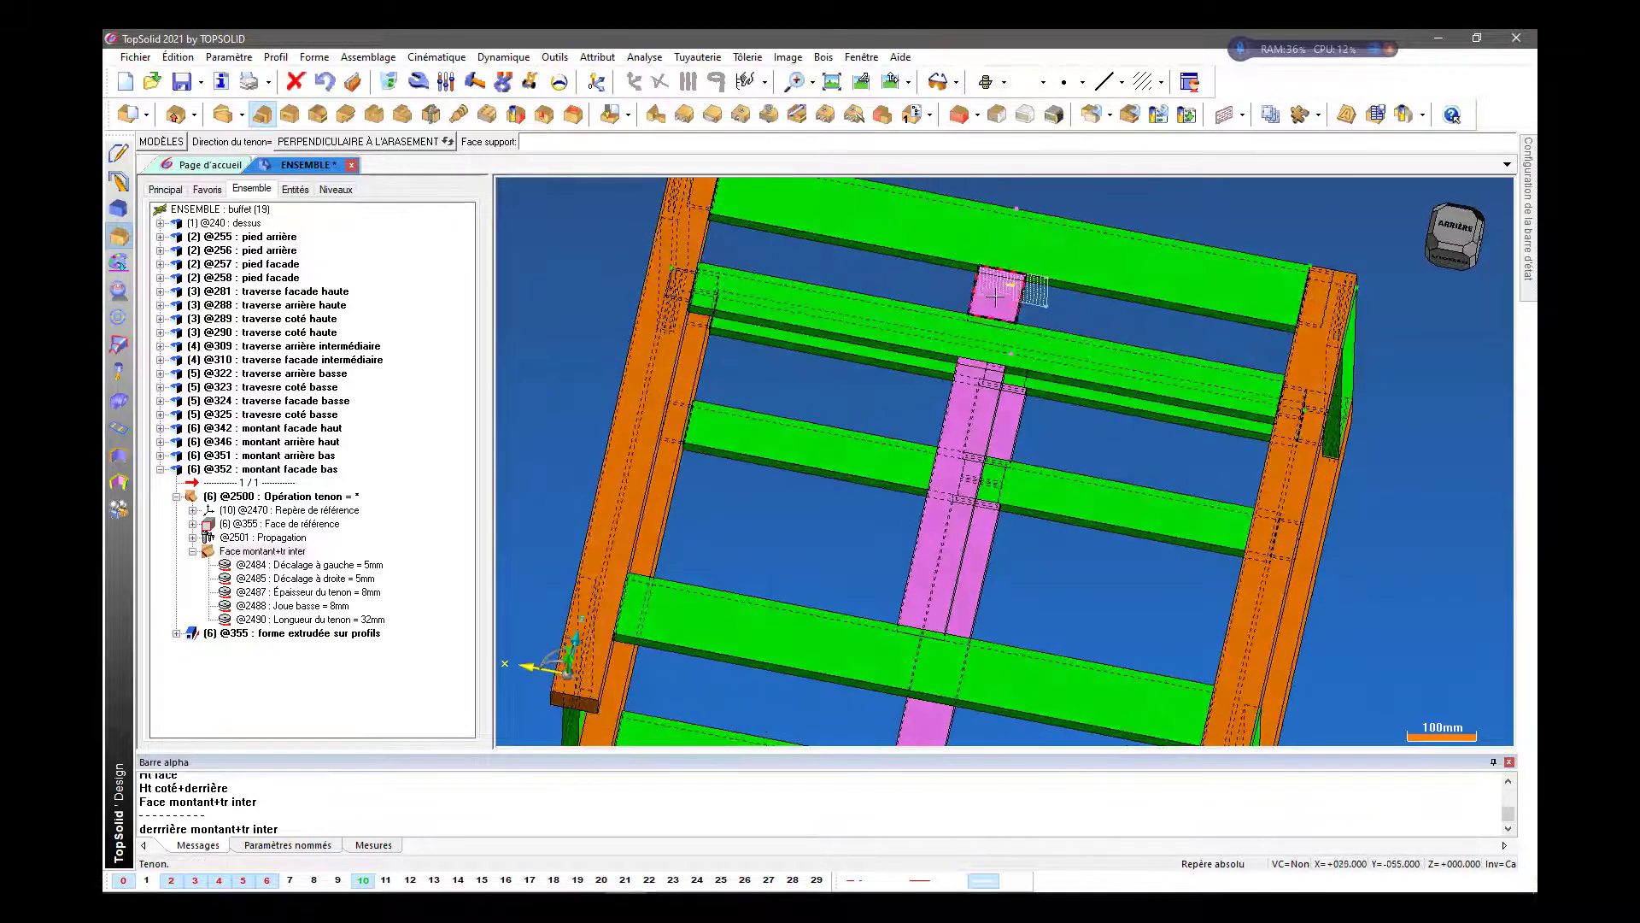
scroll(995, 297, up, 2)
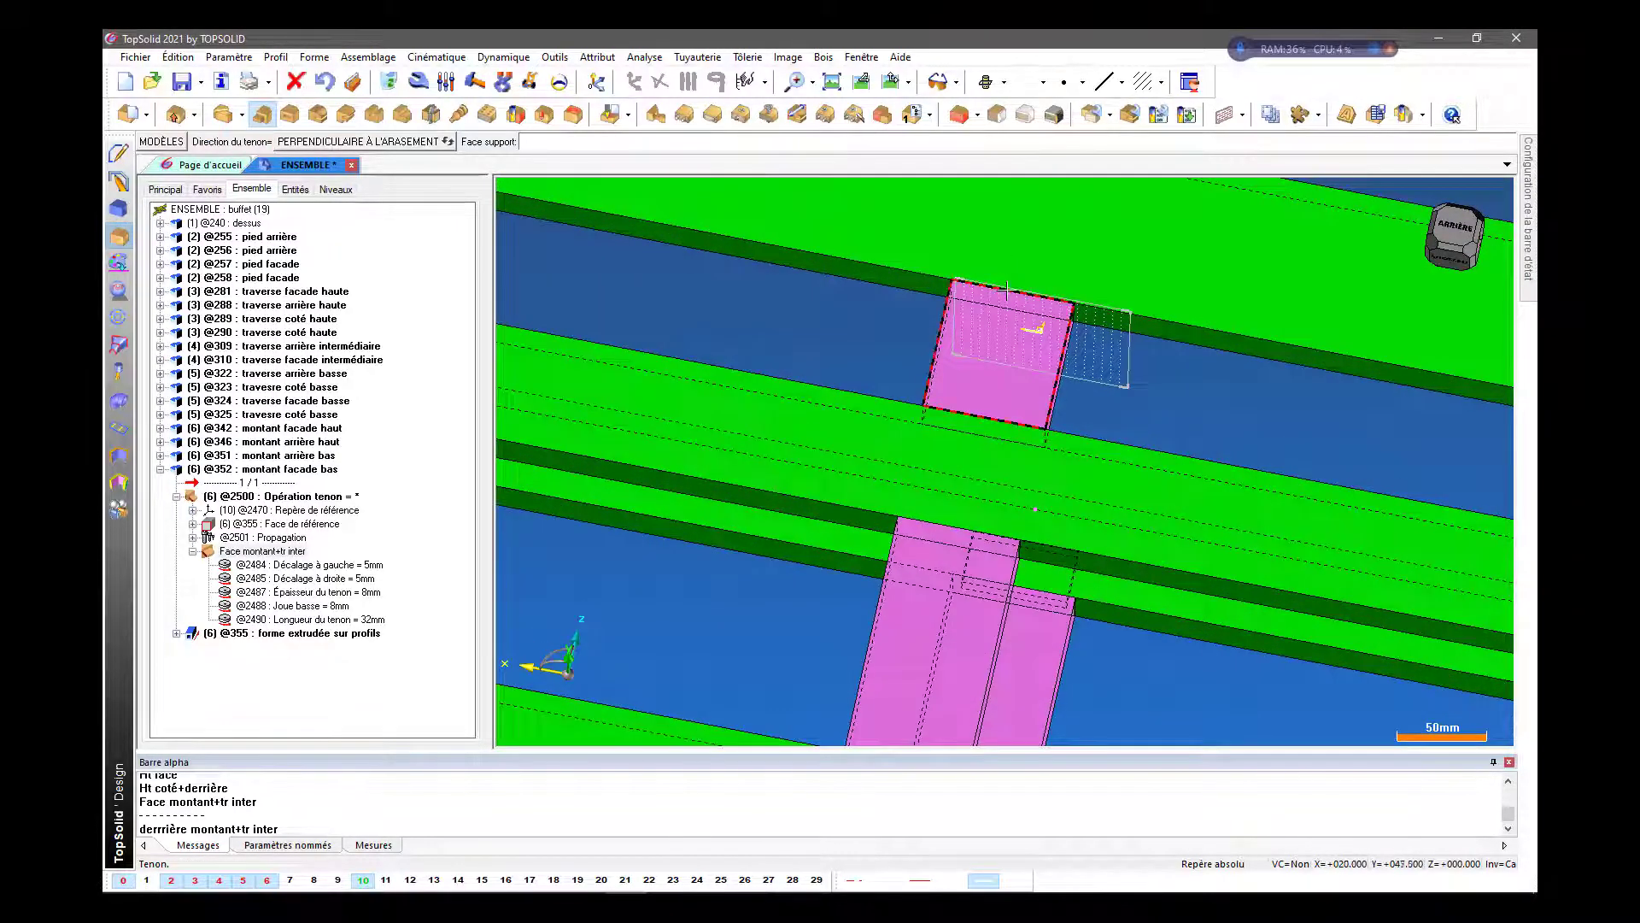
click(1008, 293)
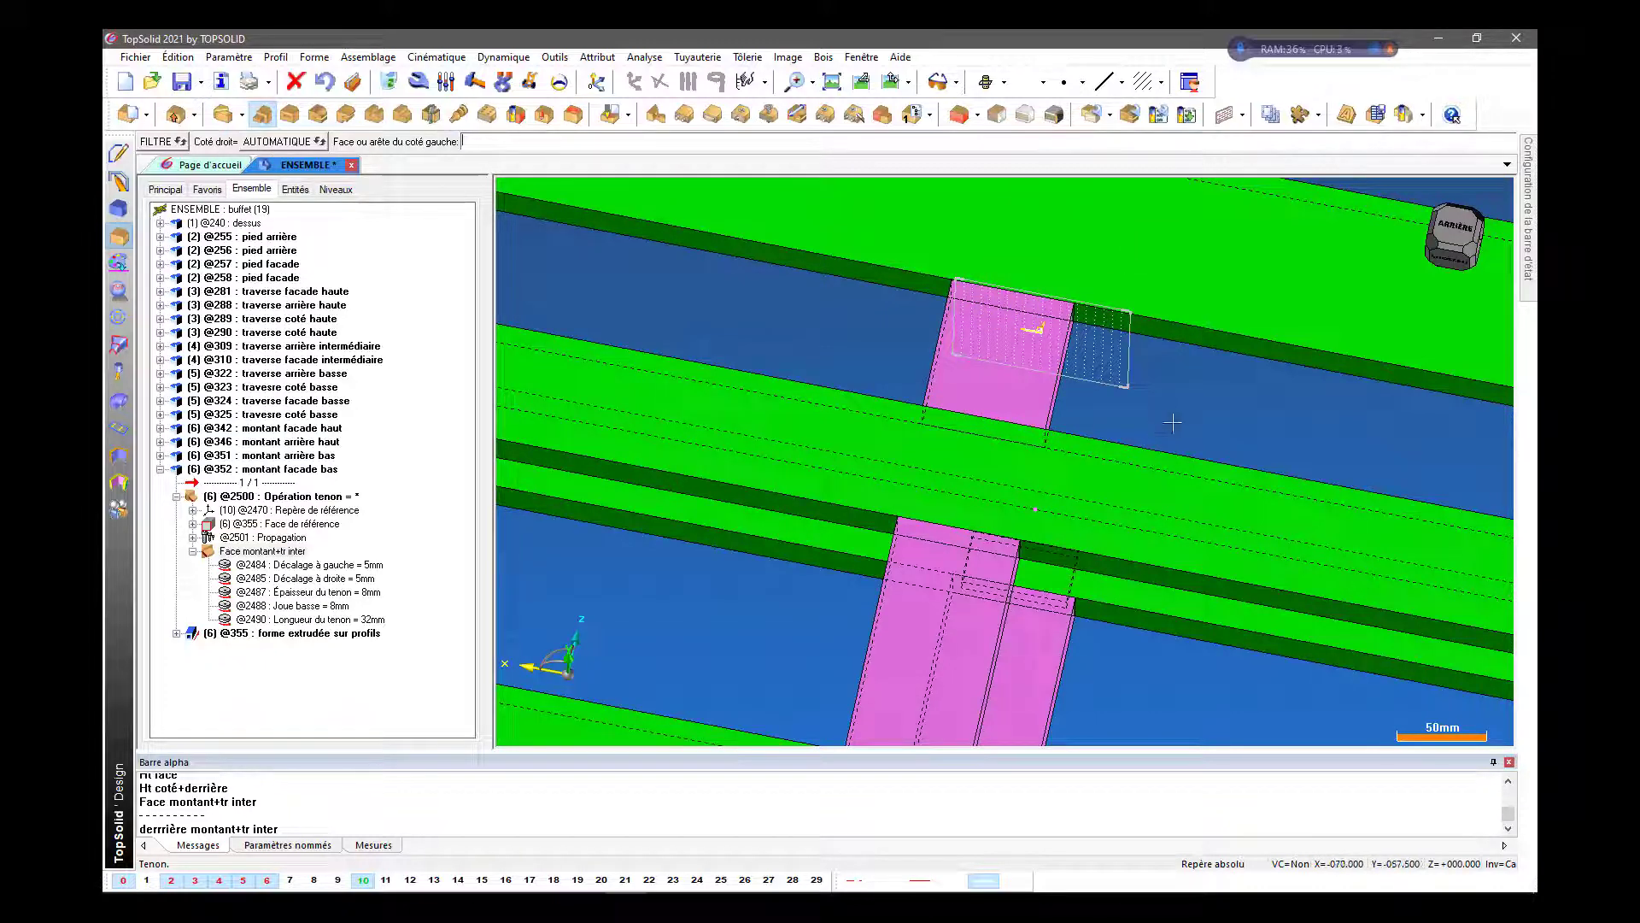
middle_drag(1172, 423, 1136, 400)
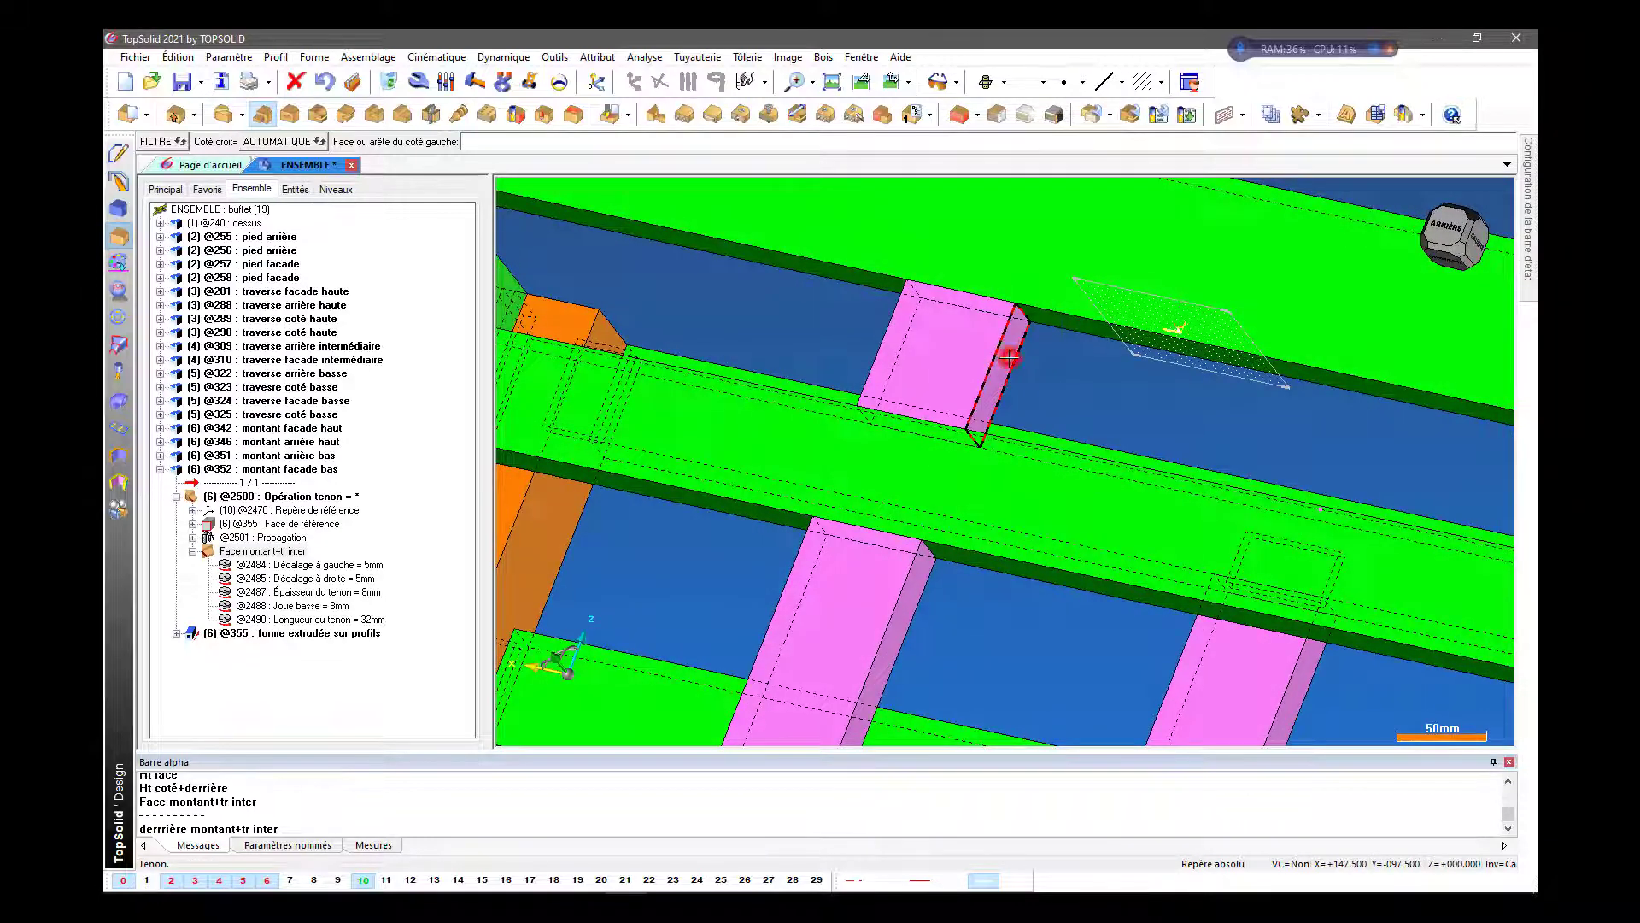
click(1009, 358)
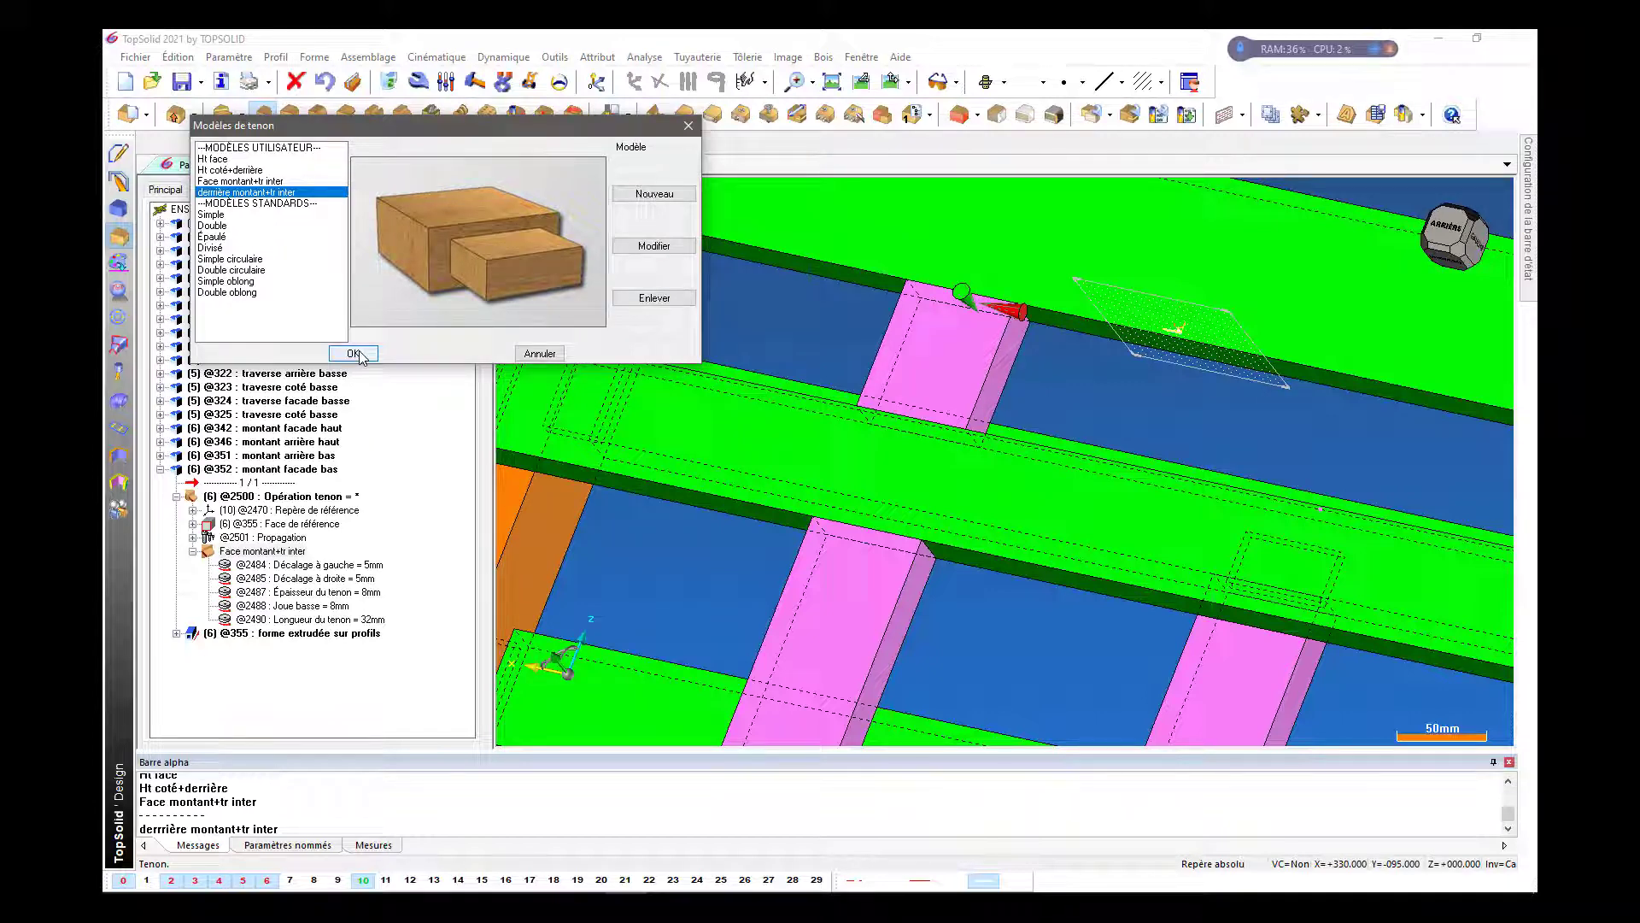
click(356, 353)
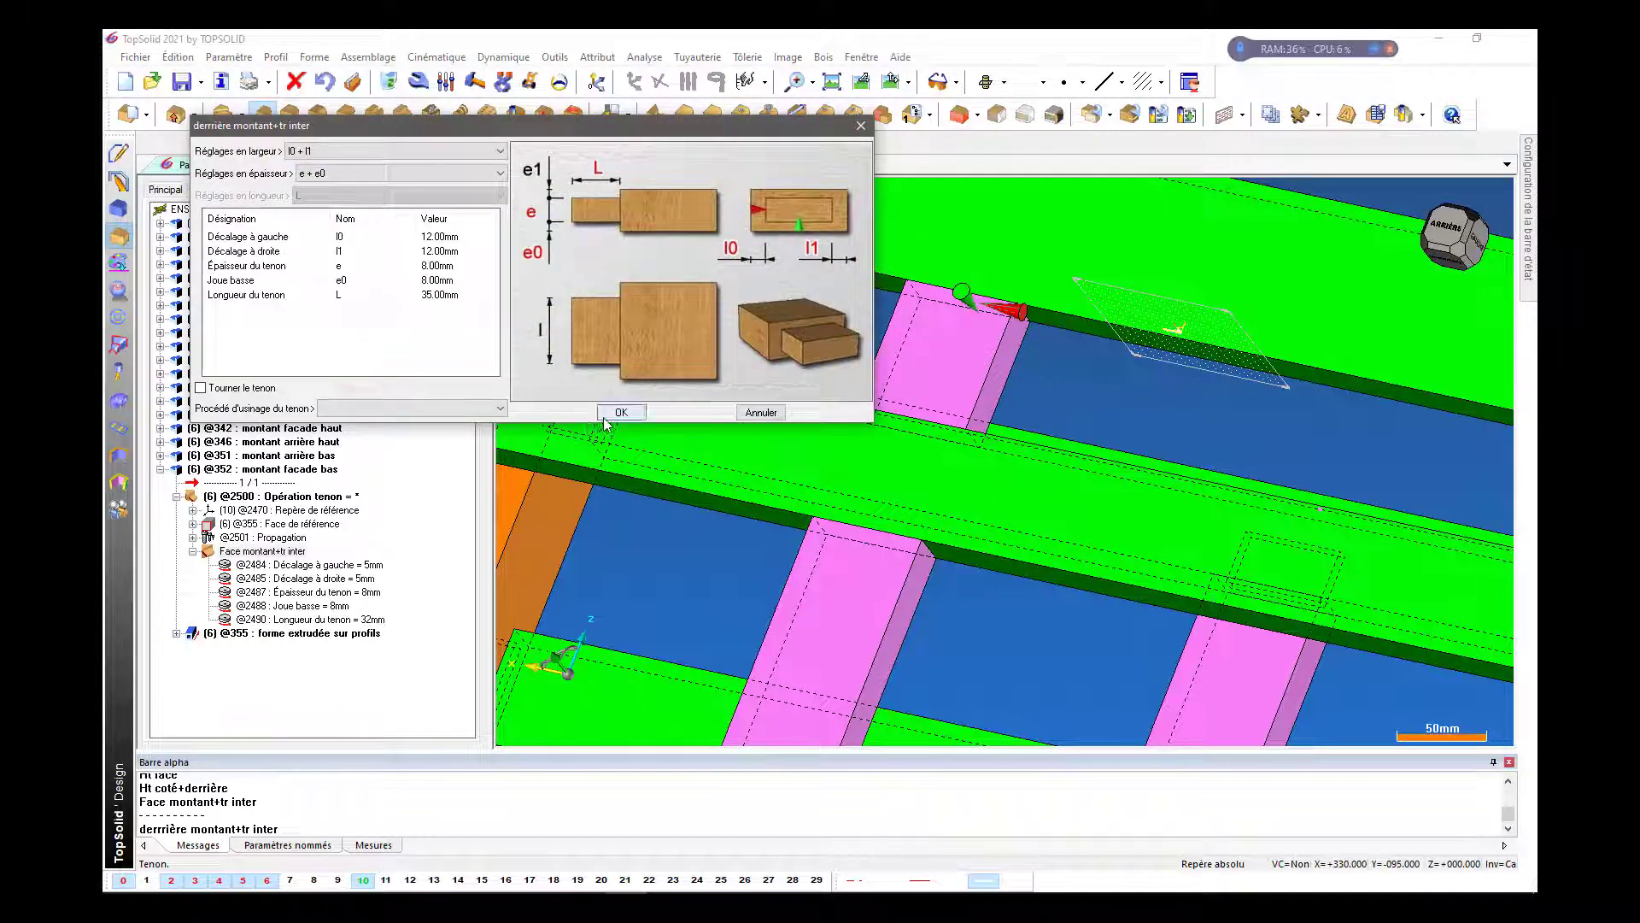
click(606, 415)
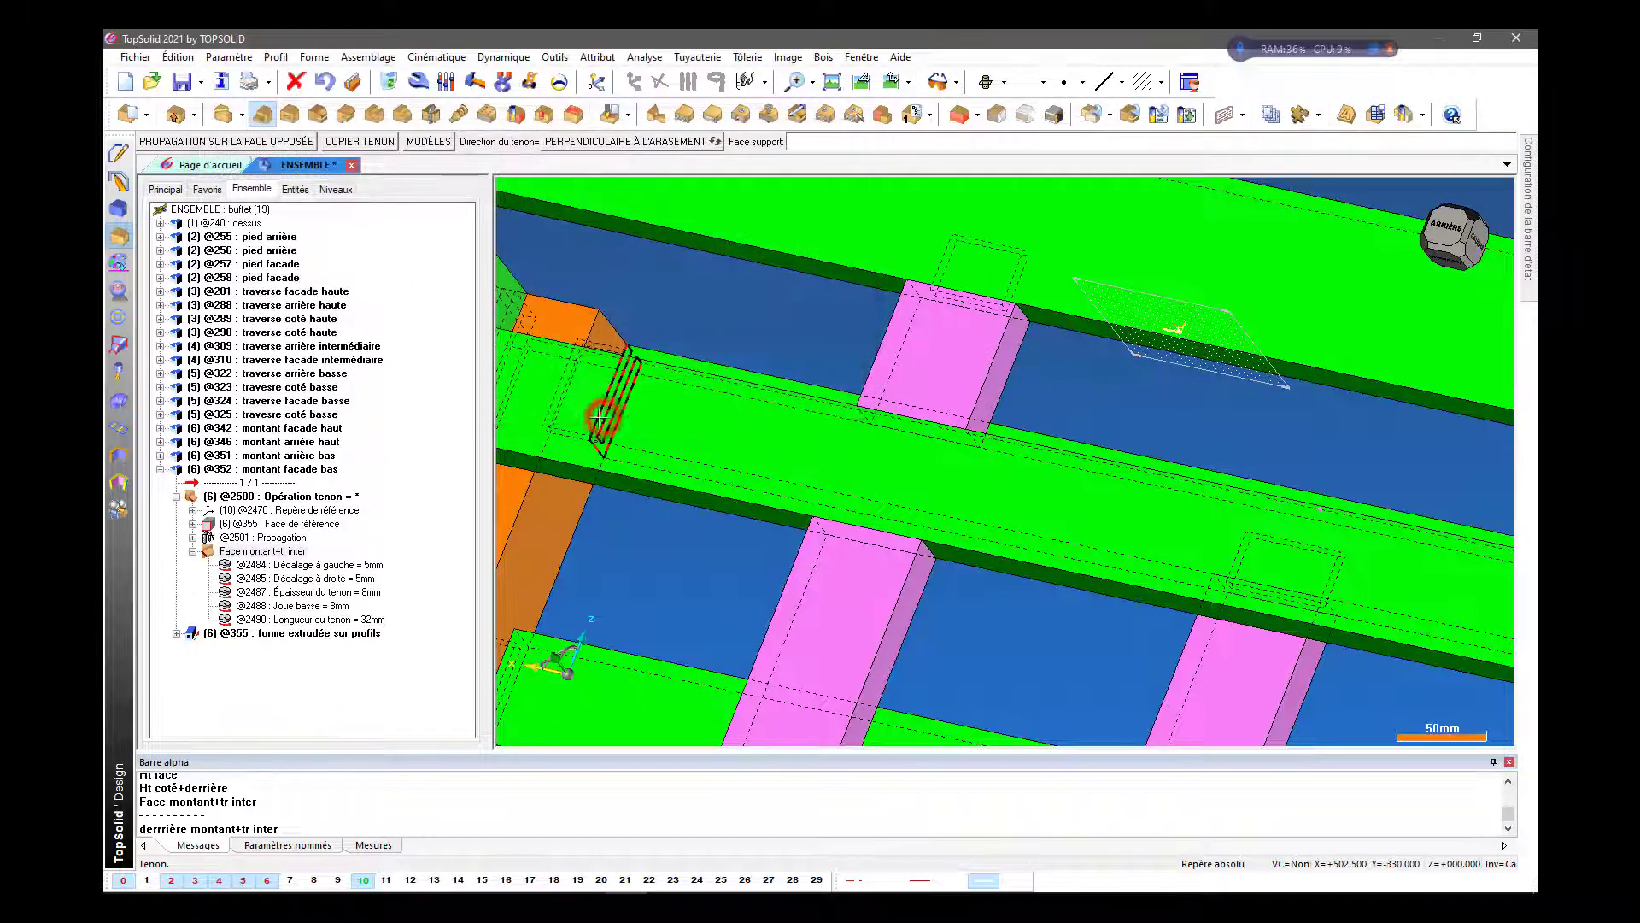
click(244, 142)
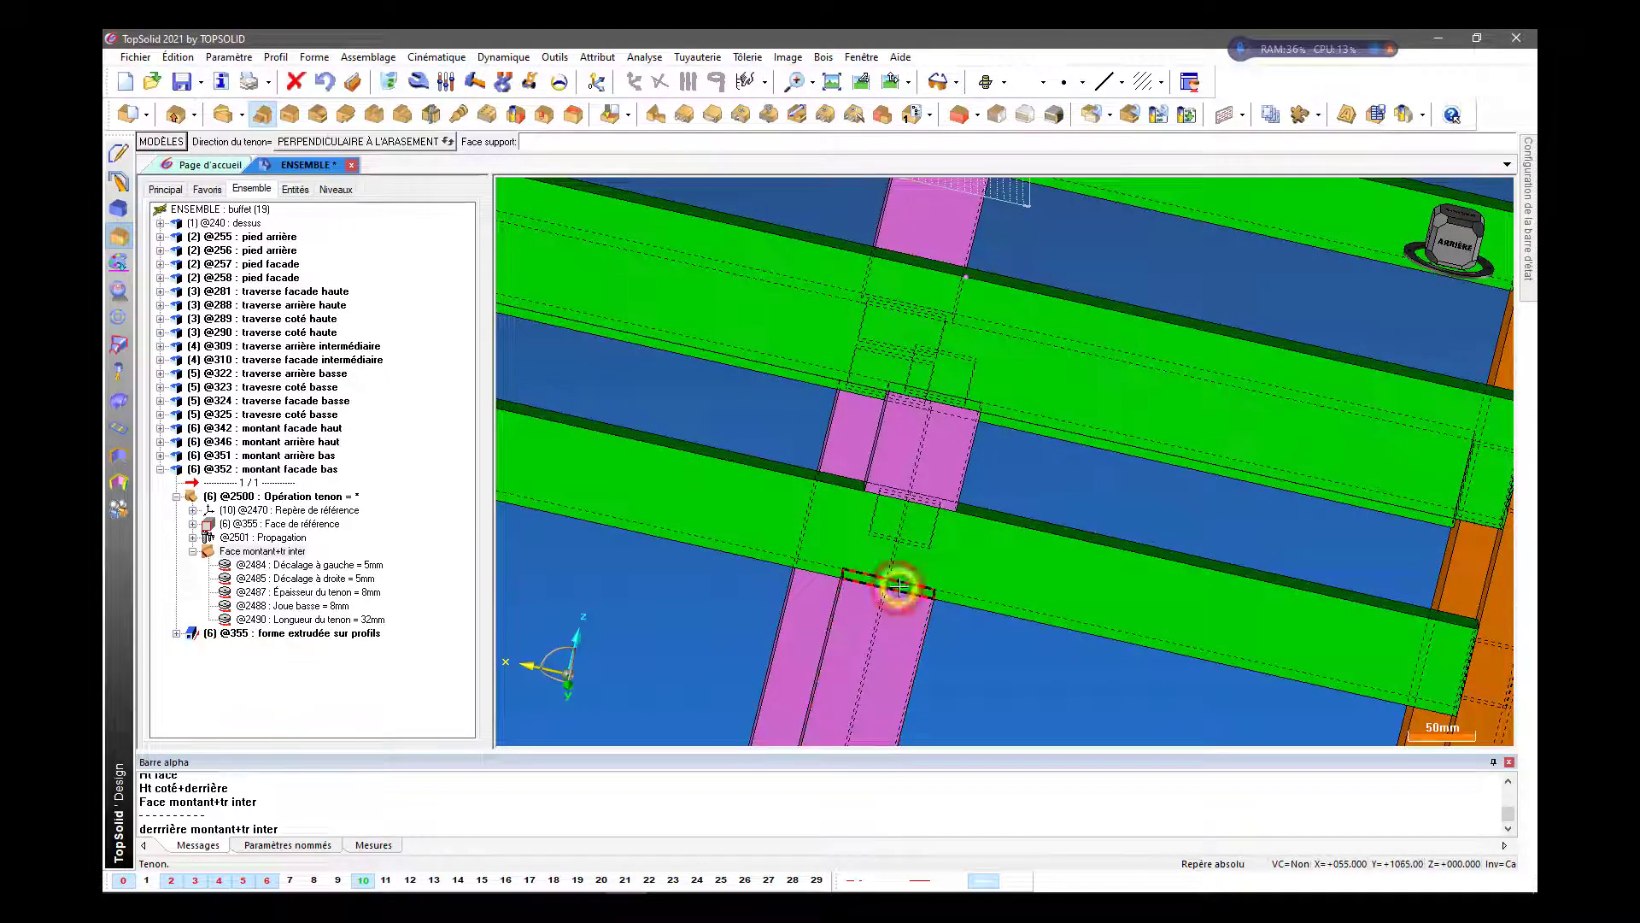
Add a derrrière montant+tr inter tenon to the upper end of the montant arrière bas and propagate it to its lower end
click(896, 586)
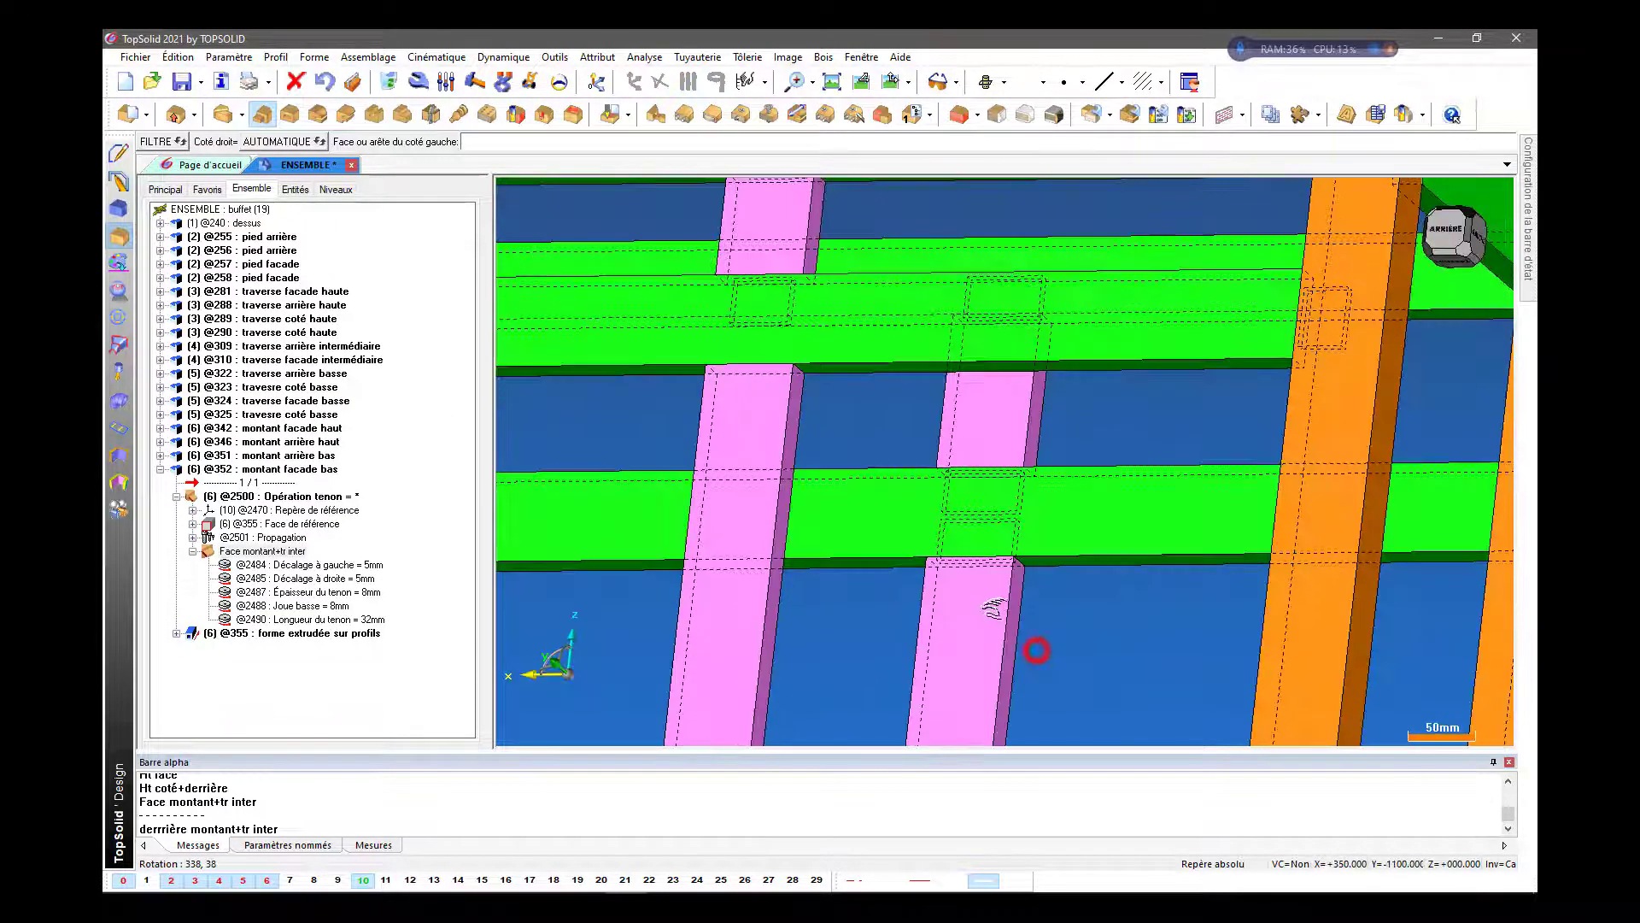
click(790, 435)
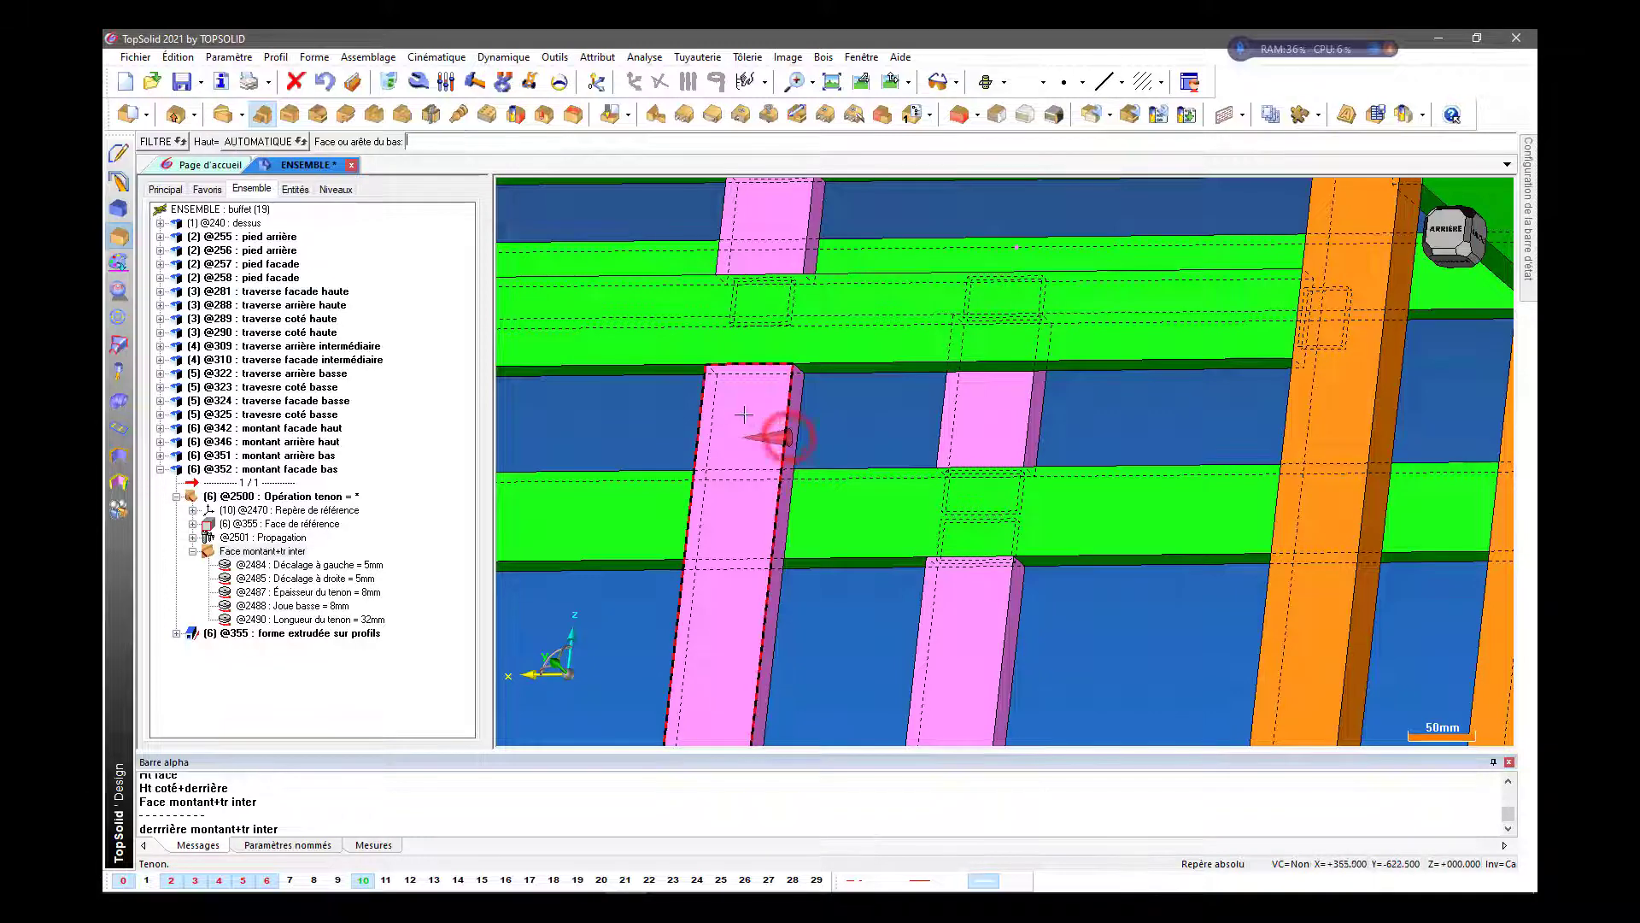
click(356, 353)
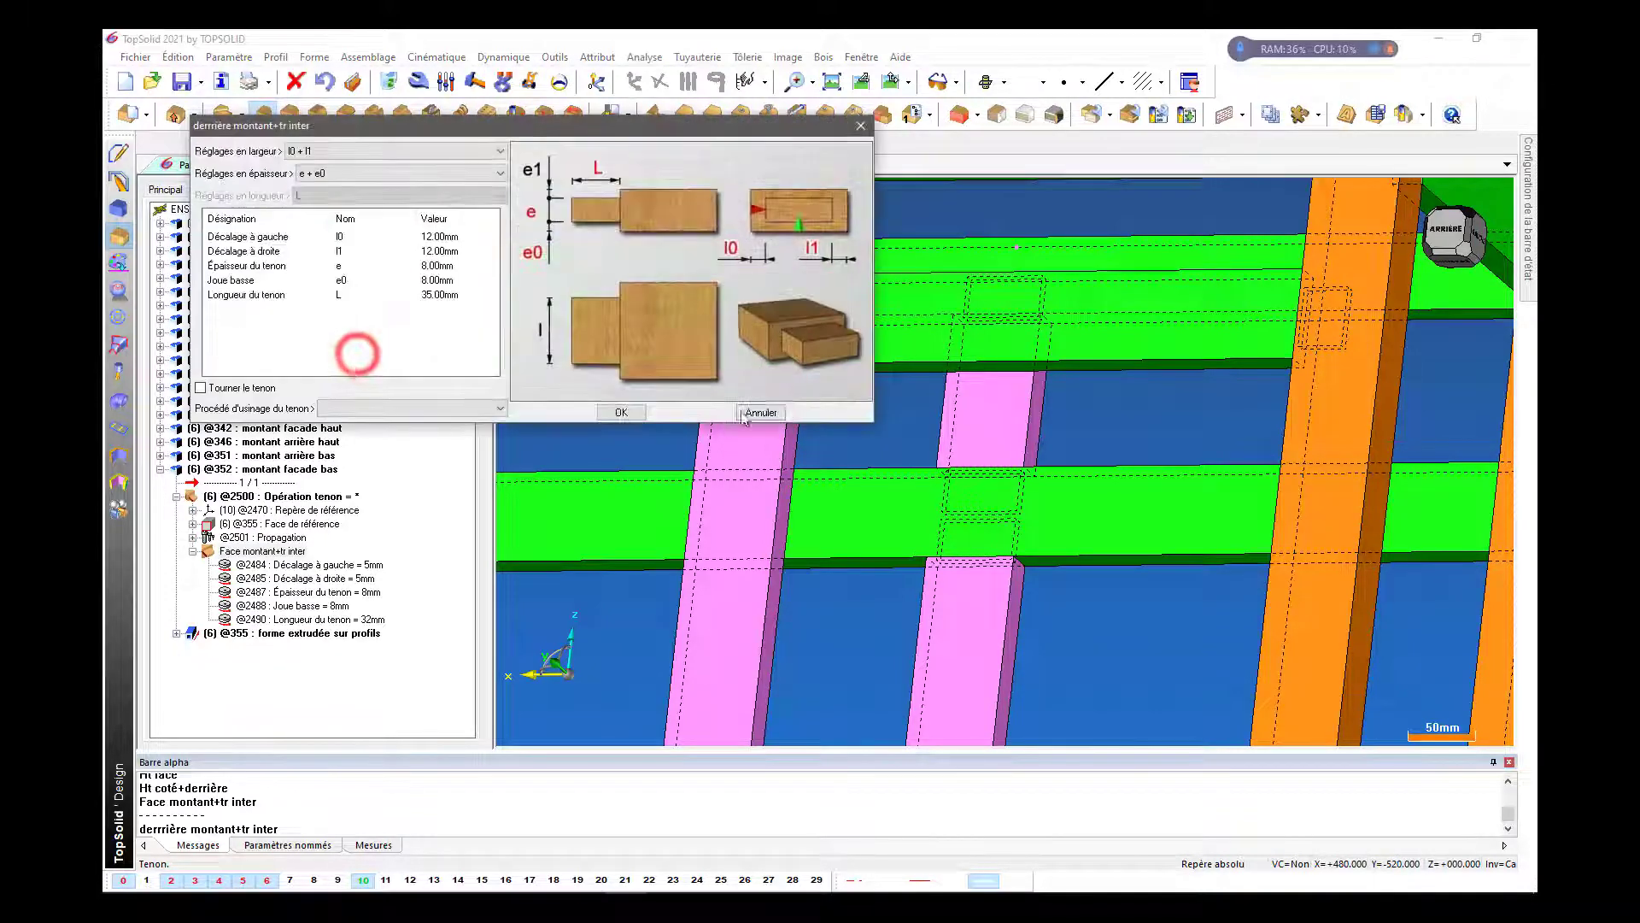
click(628, 413)
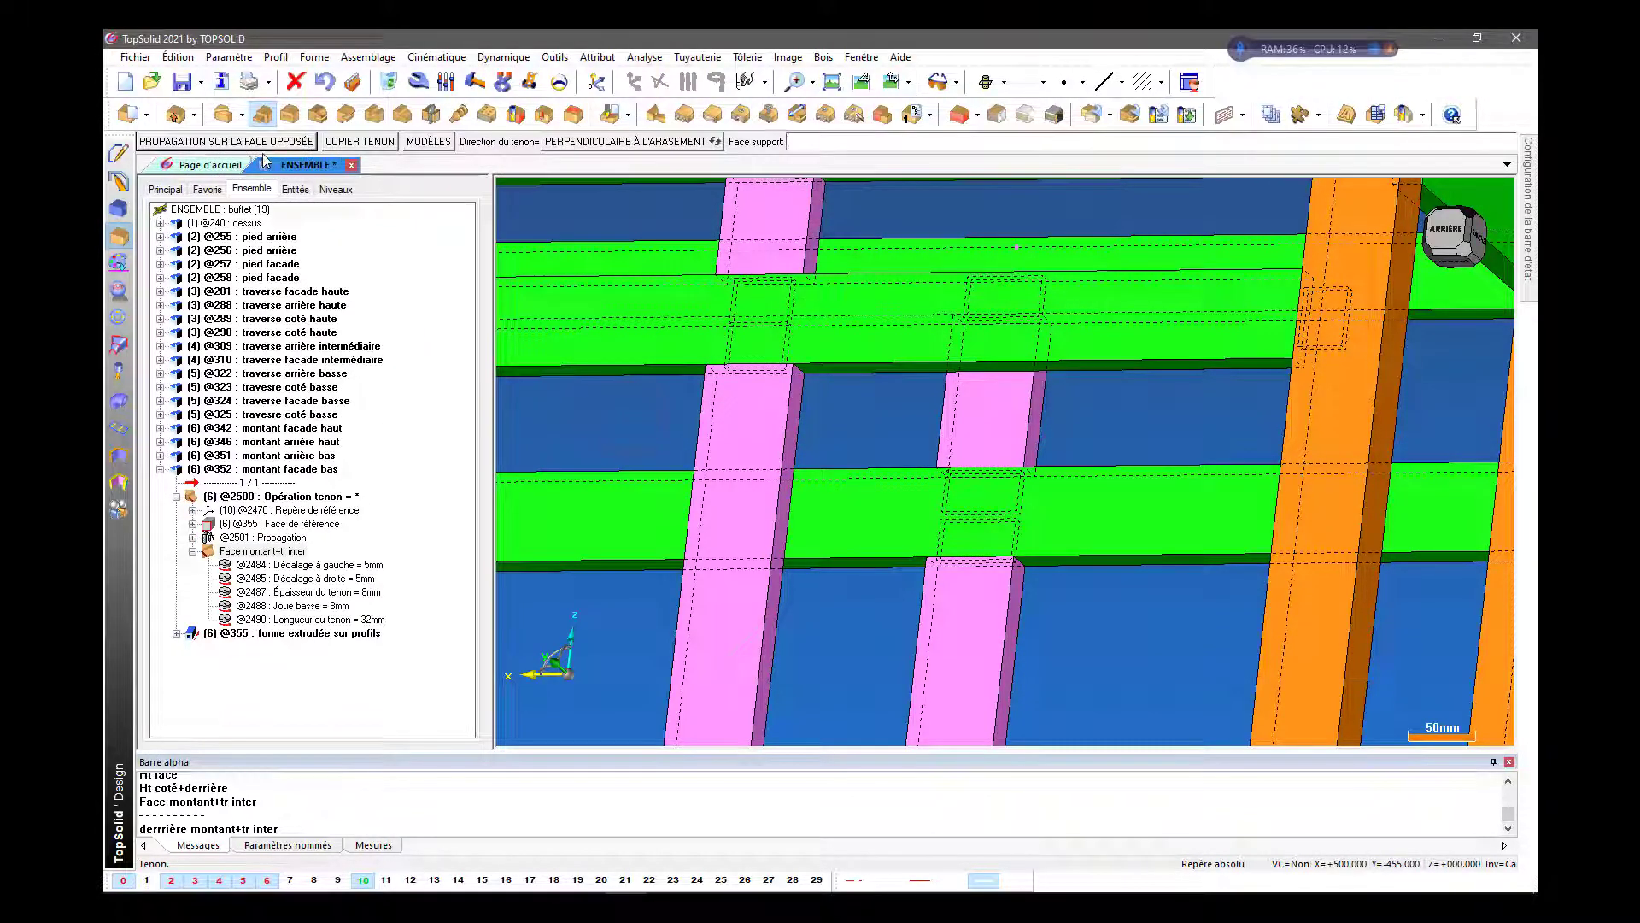
click(263, 147)
Set the Longueur du tenon of the montant arrière bas to 32 mm where it enters the traverse arrière intermédiaire
scroll(853, 359, down, 3)
middle_drag(853, 362, 765, 359)
scroll(763, 339, up, 3)
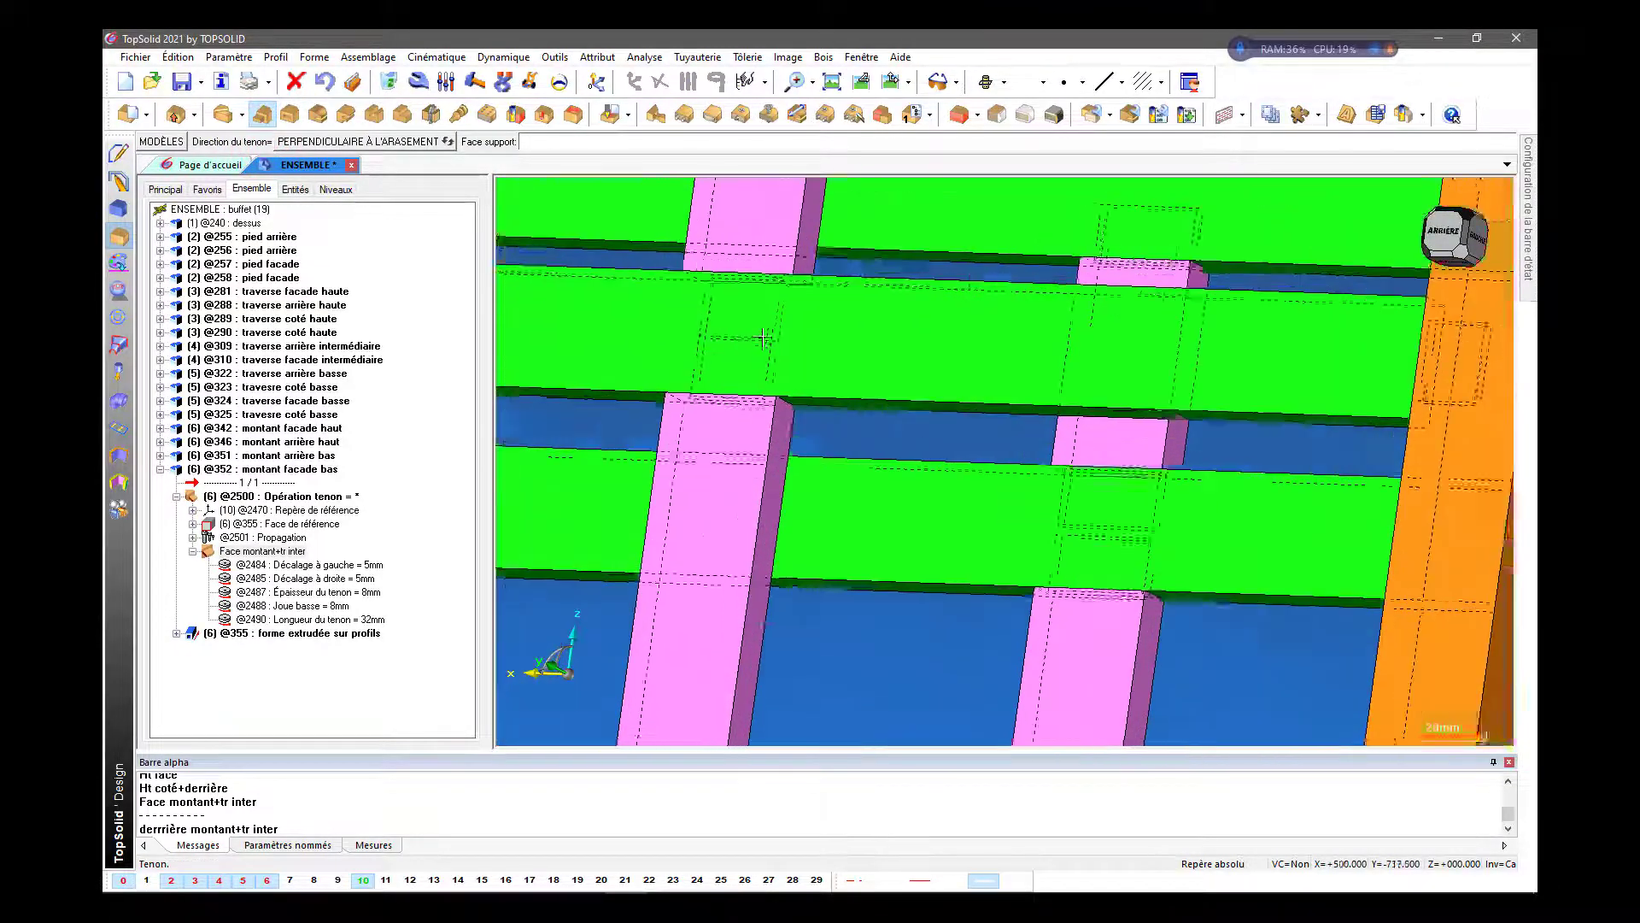
scroll(763, 339, up, 3)
scroll(763, 339, down, 2)
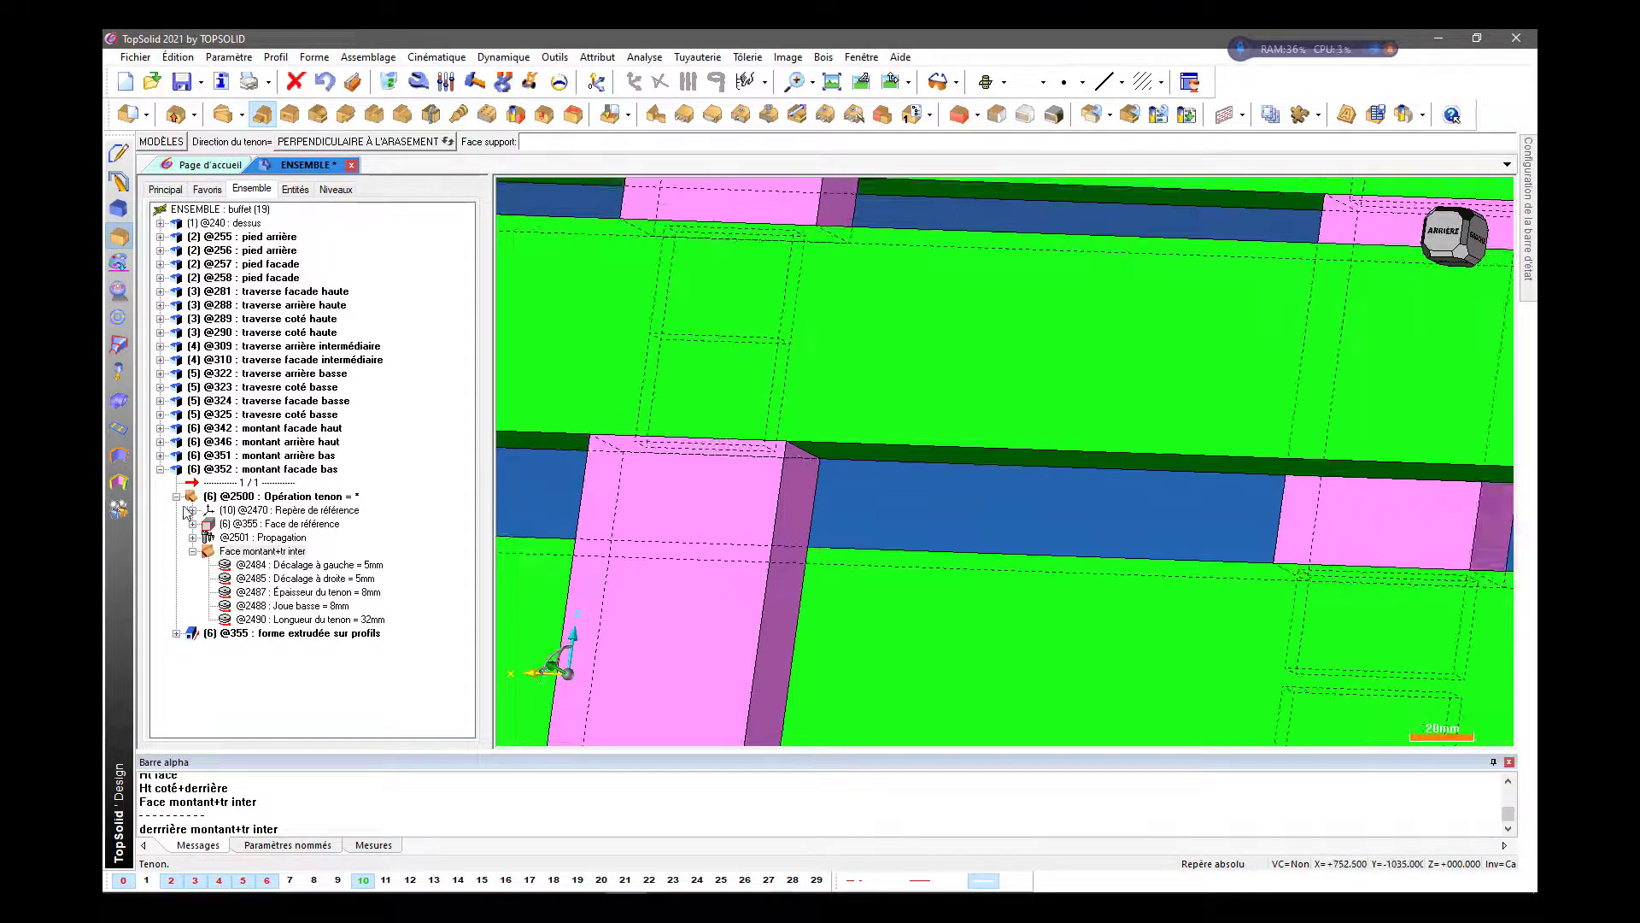
double_click(171, 470)
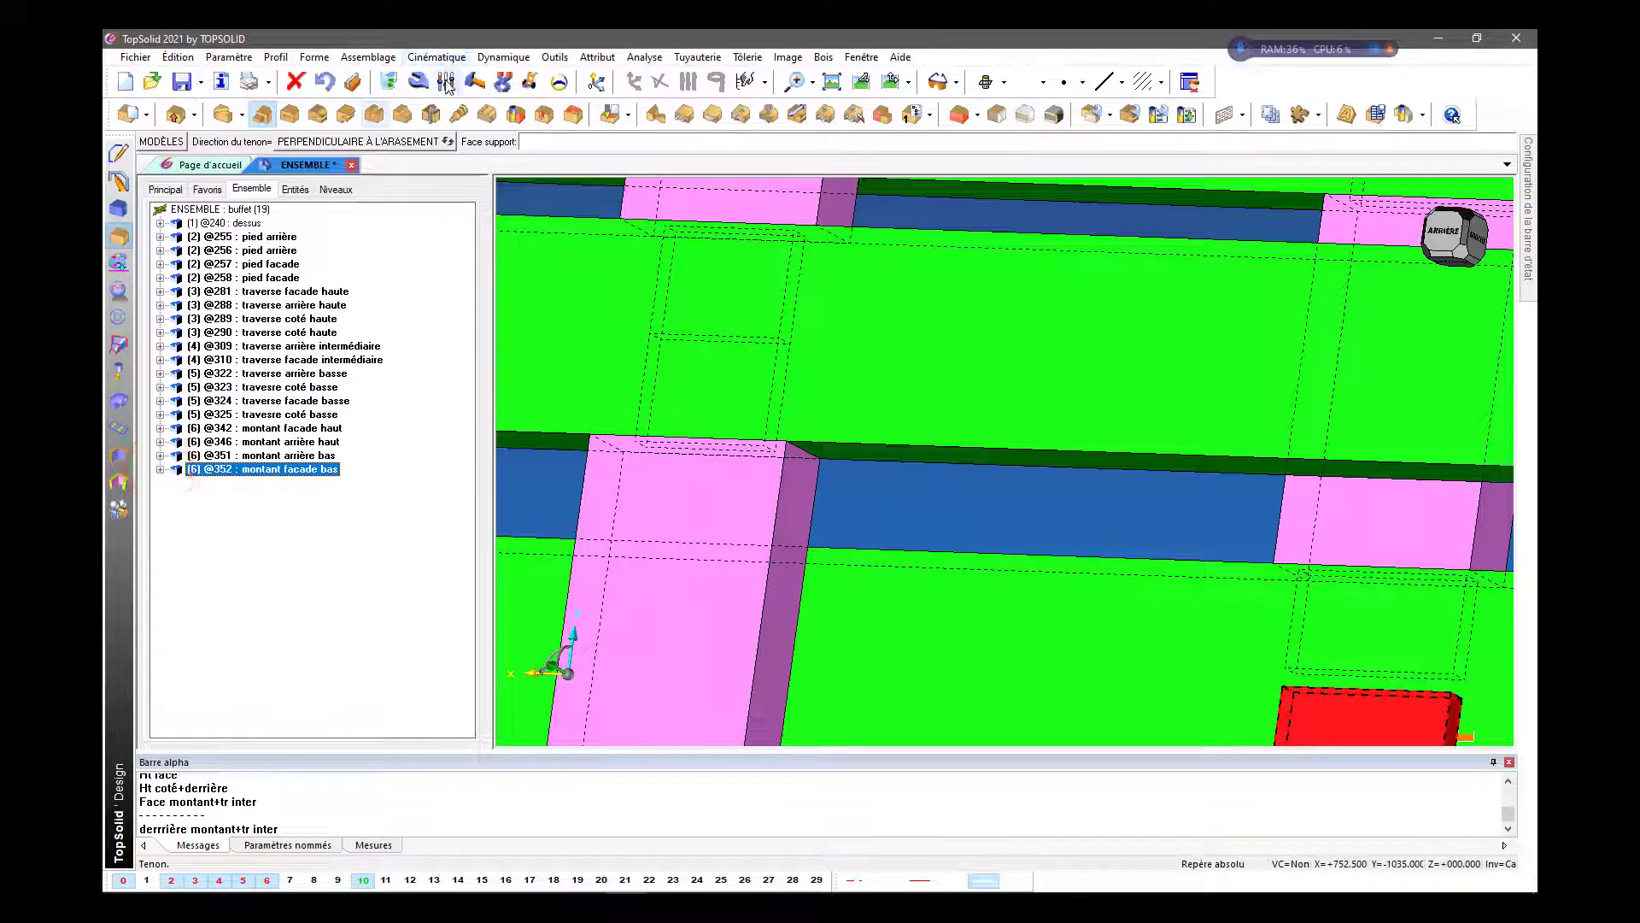
click(692, 333)
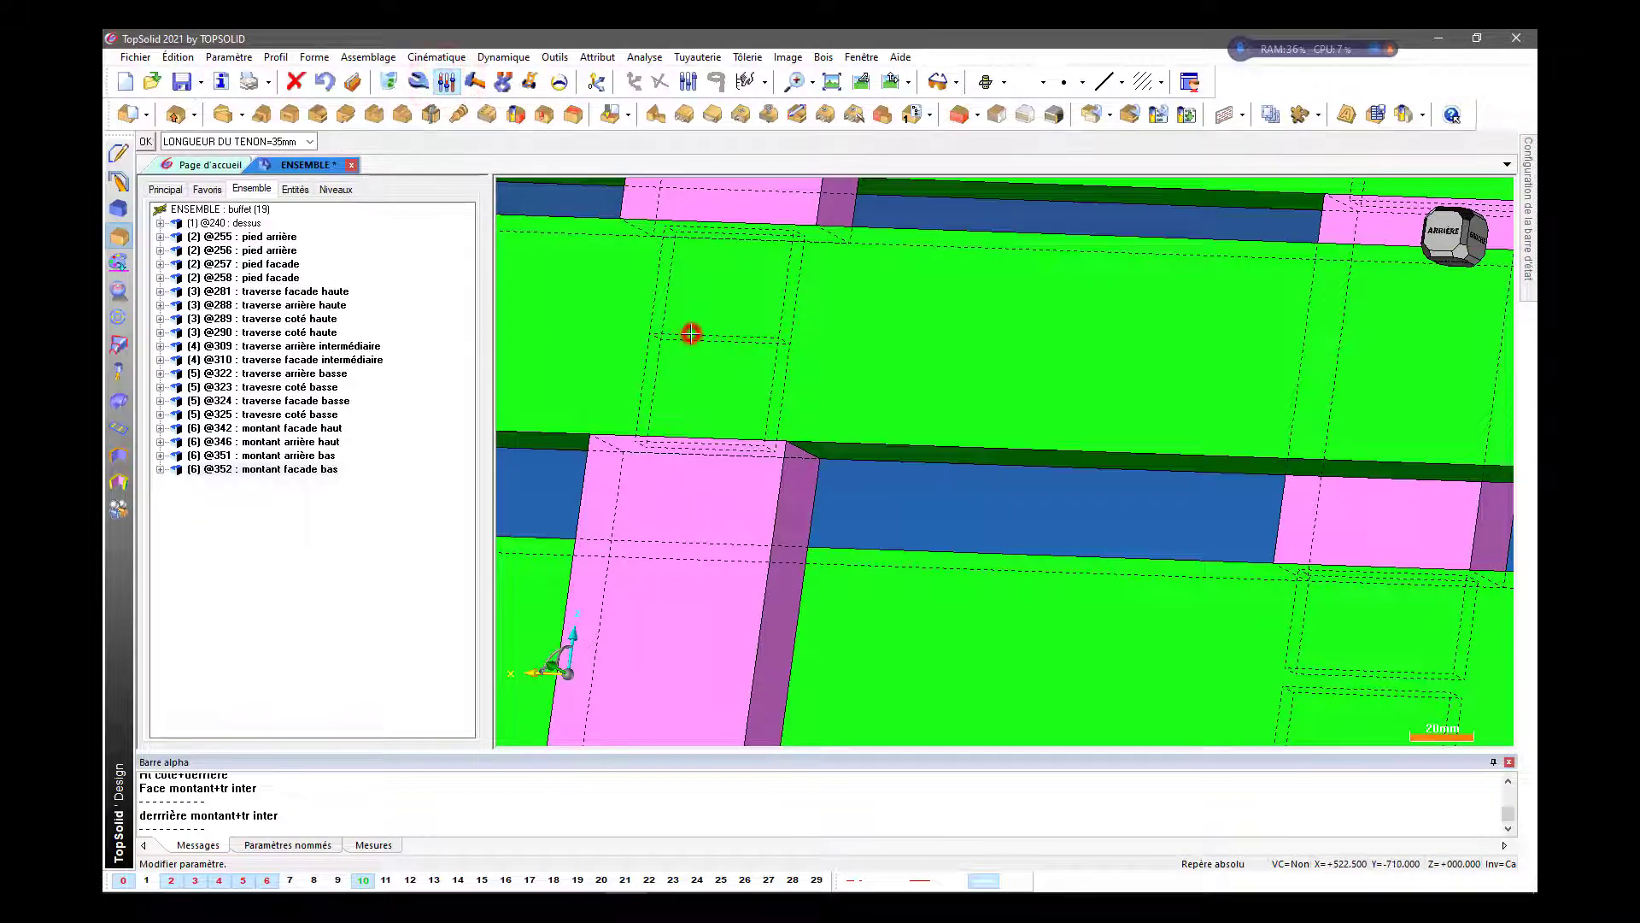
click(237, 142)
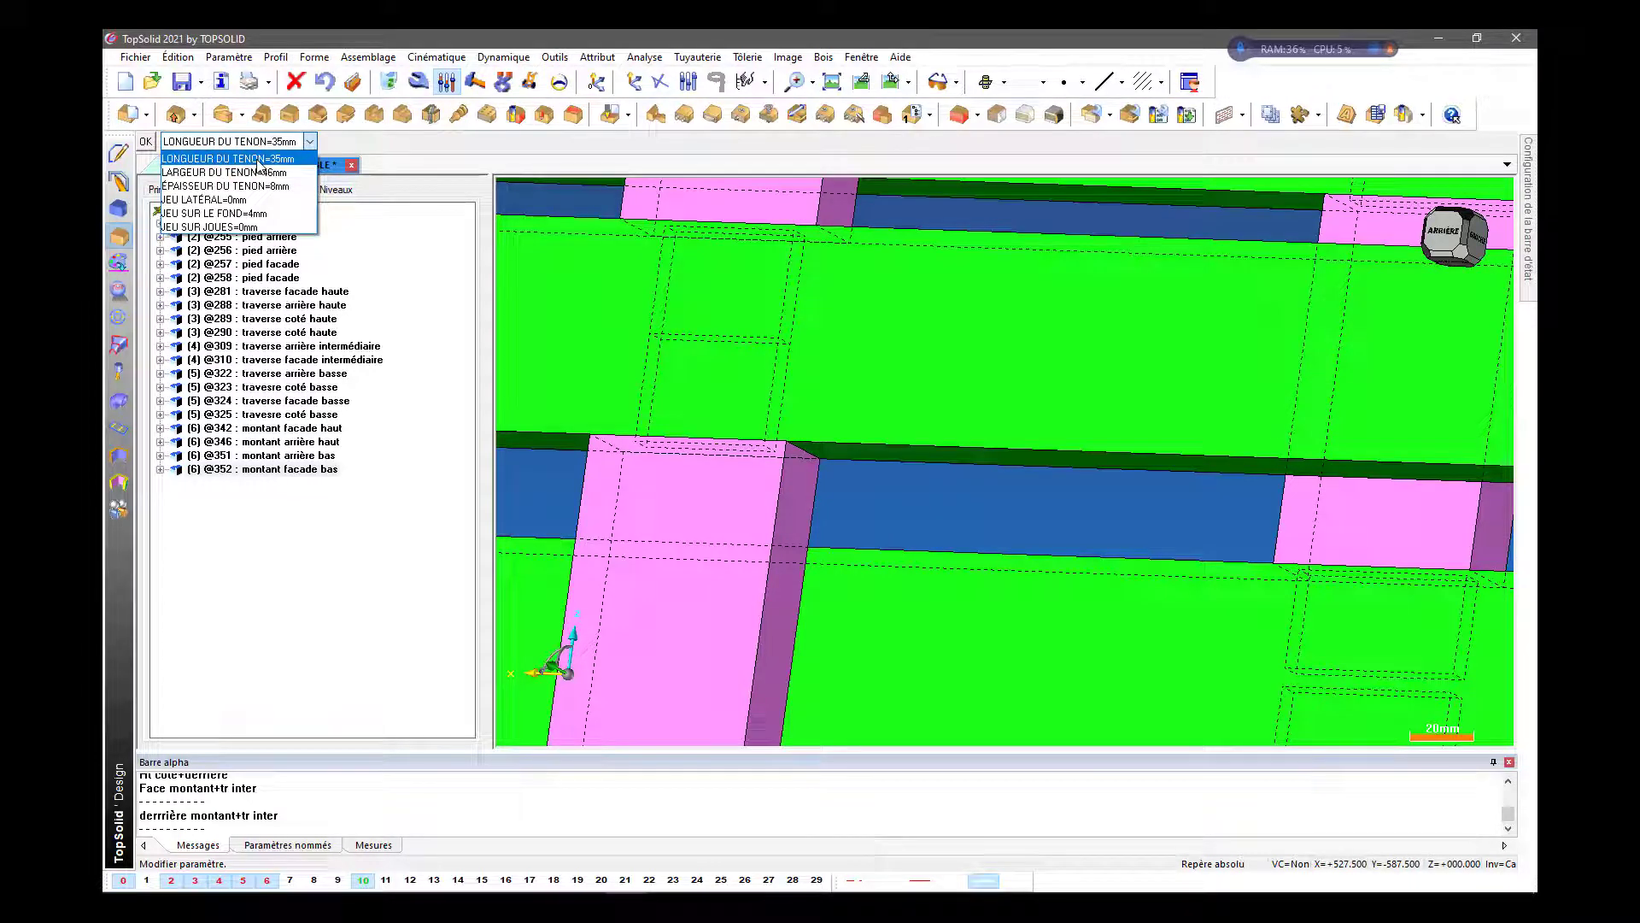
click(256, 159)
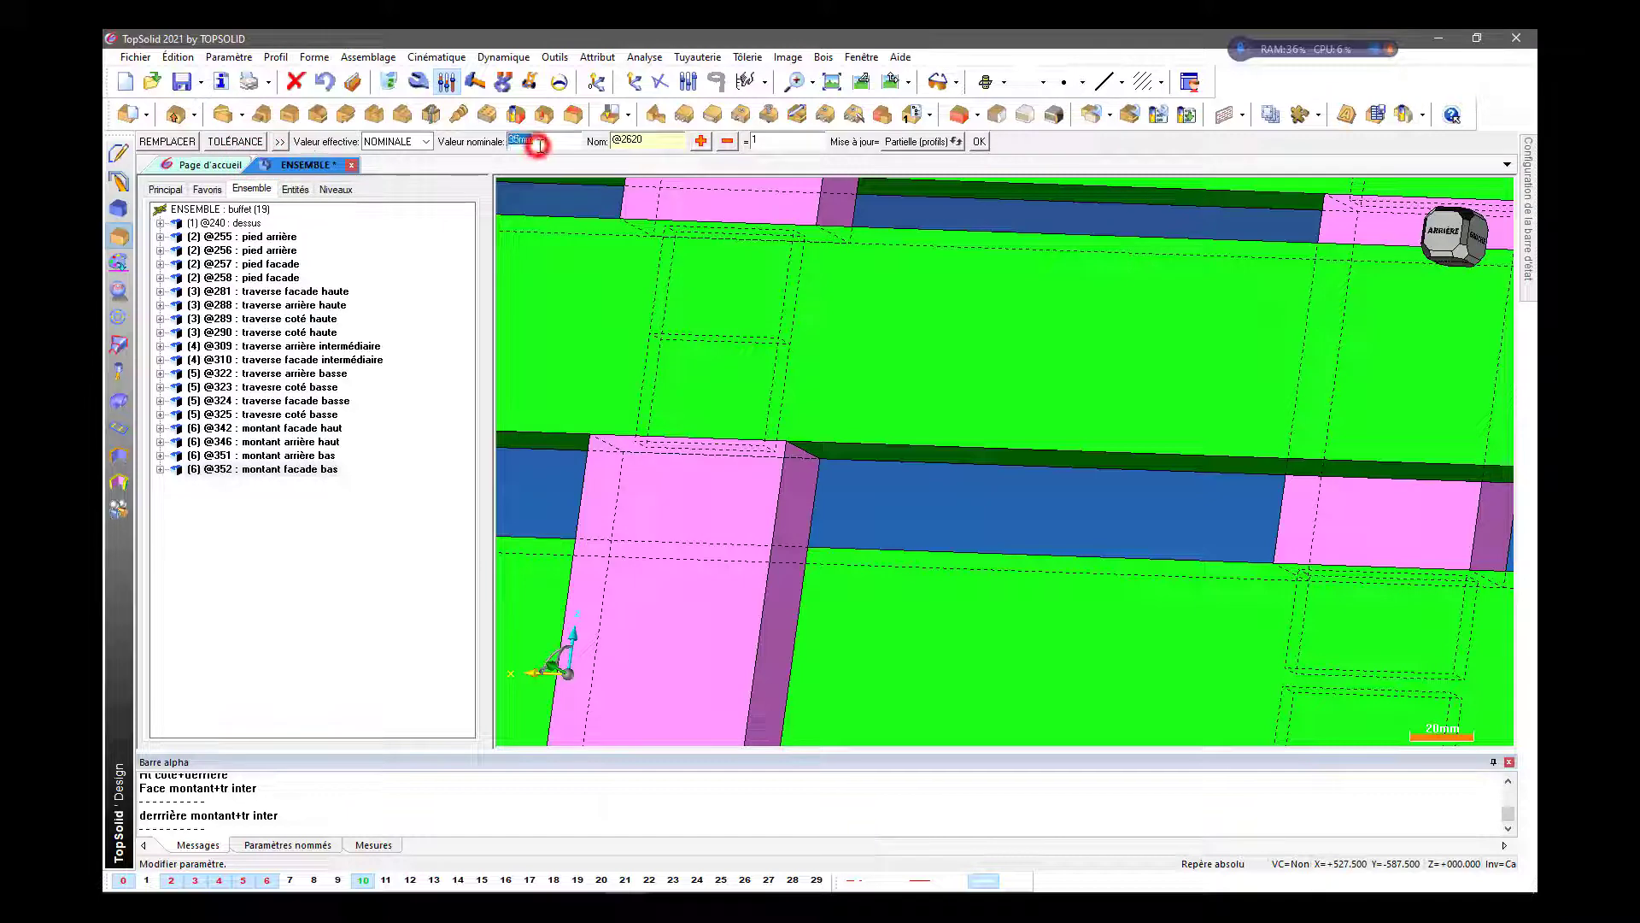
key(Return)
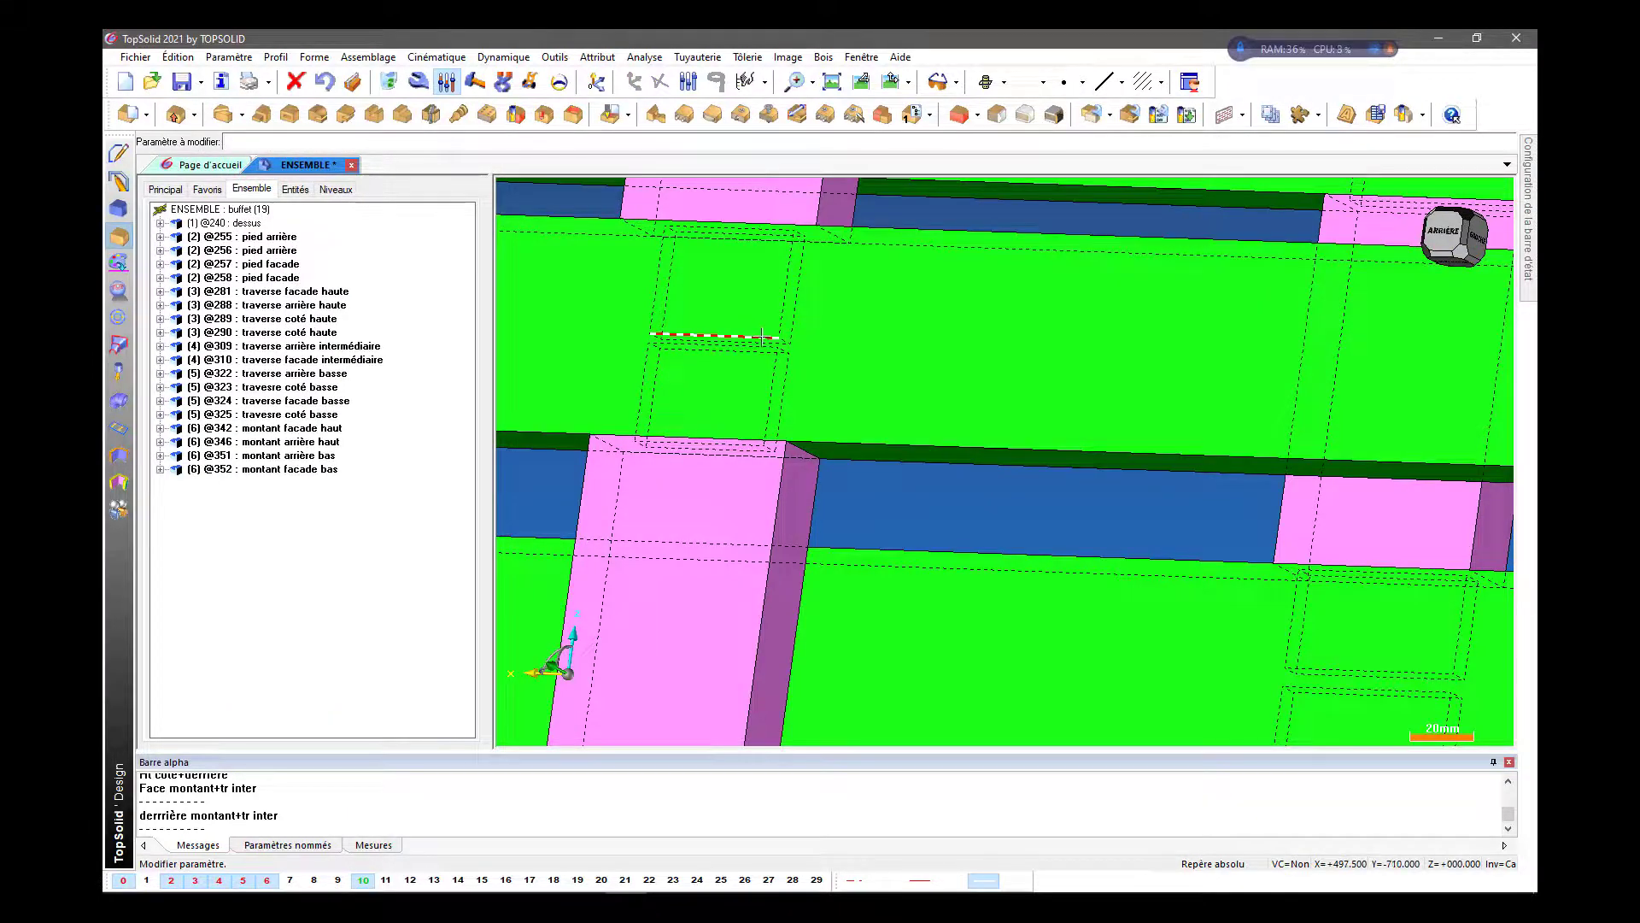
Set the Longueur du tenon of the montant arrière haut to 32 mm at the traverse arrière intermédiaire
click(762, 338)
click(252, 143)
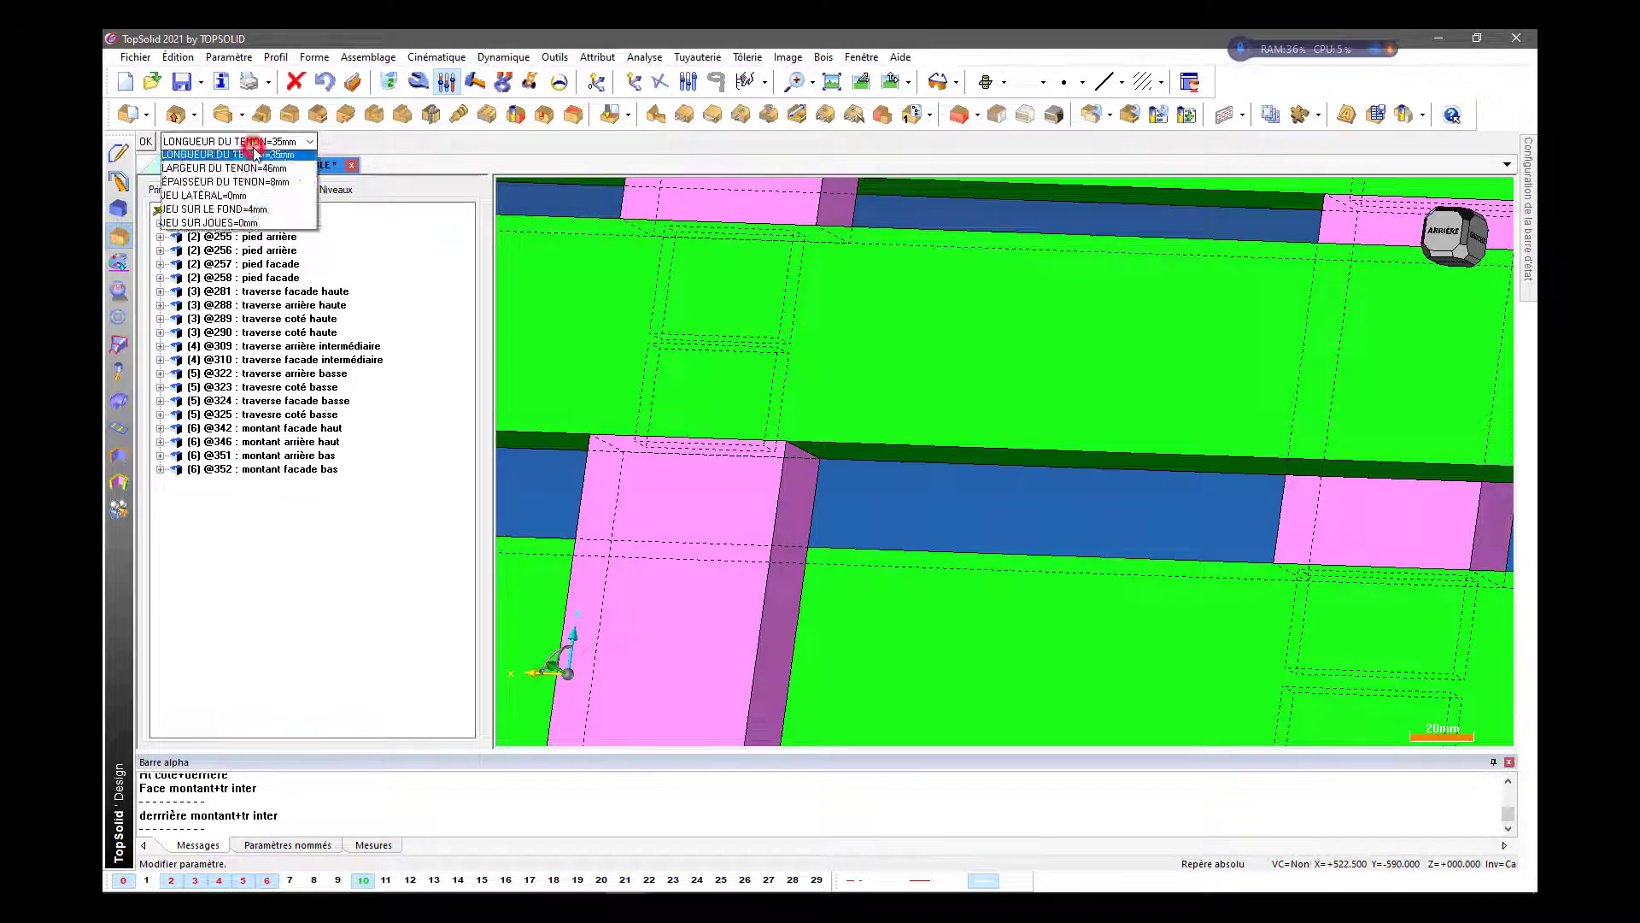
click(253, 154)
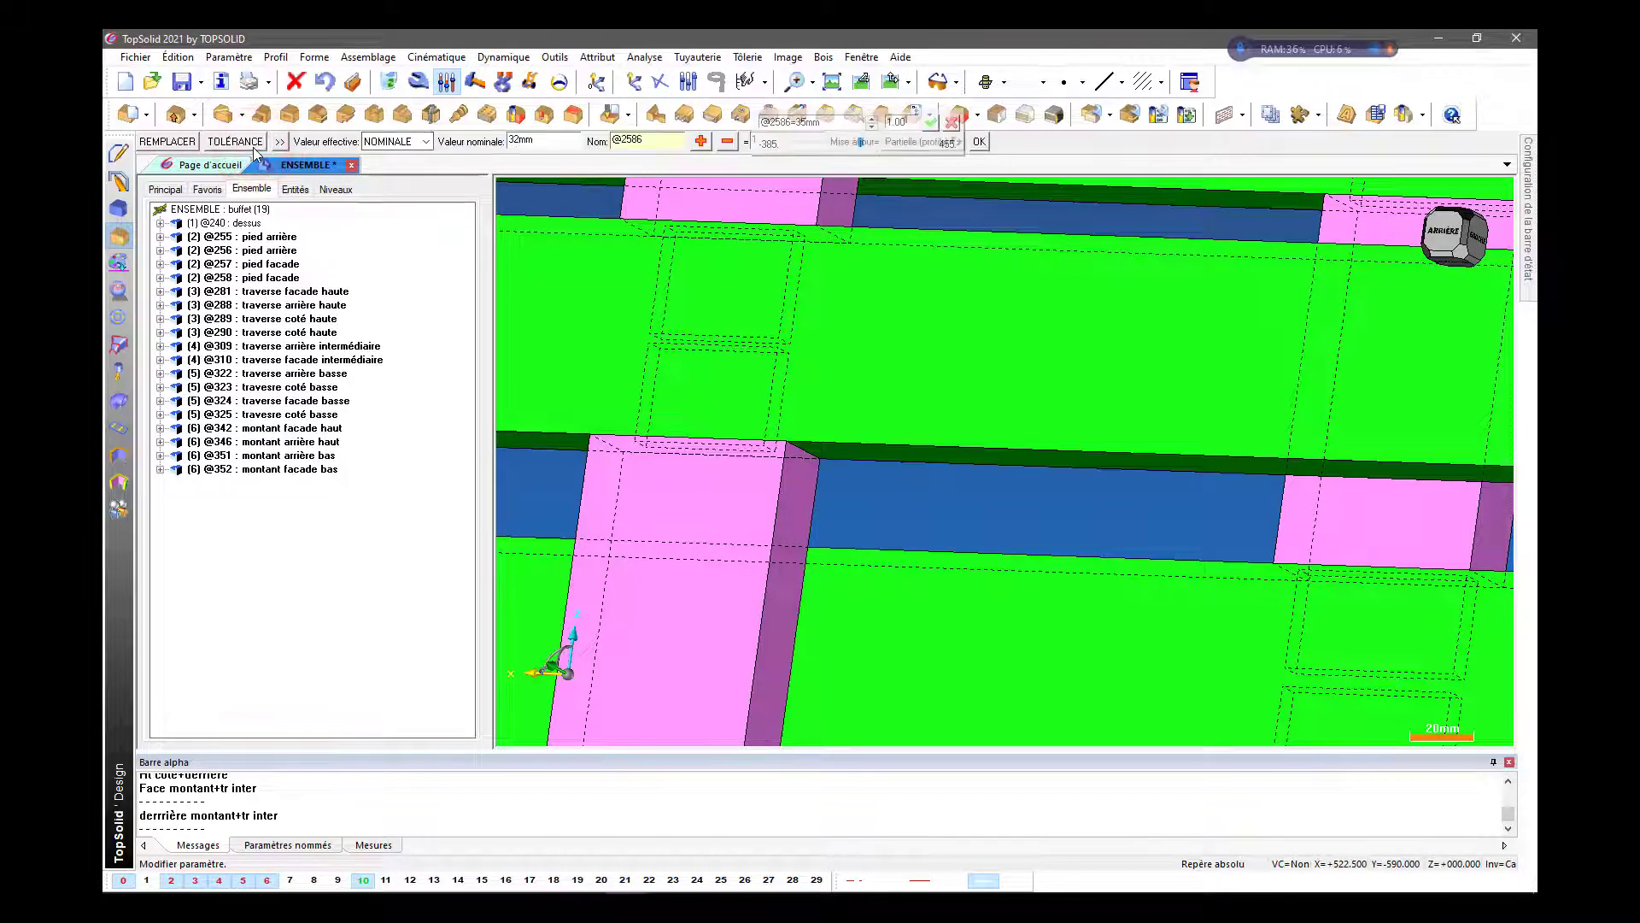
key(Return)
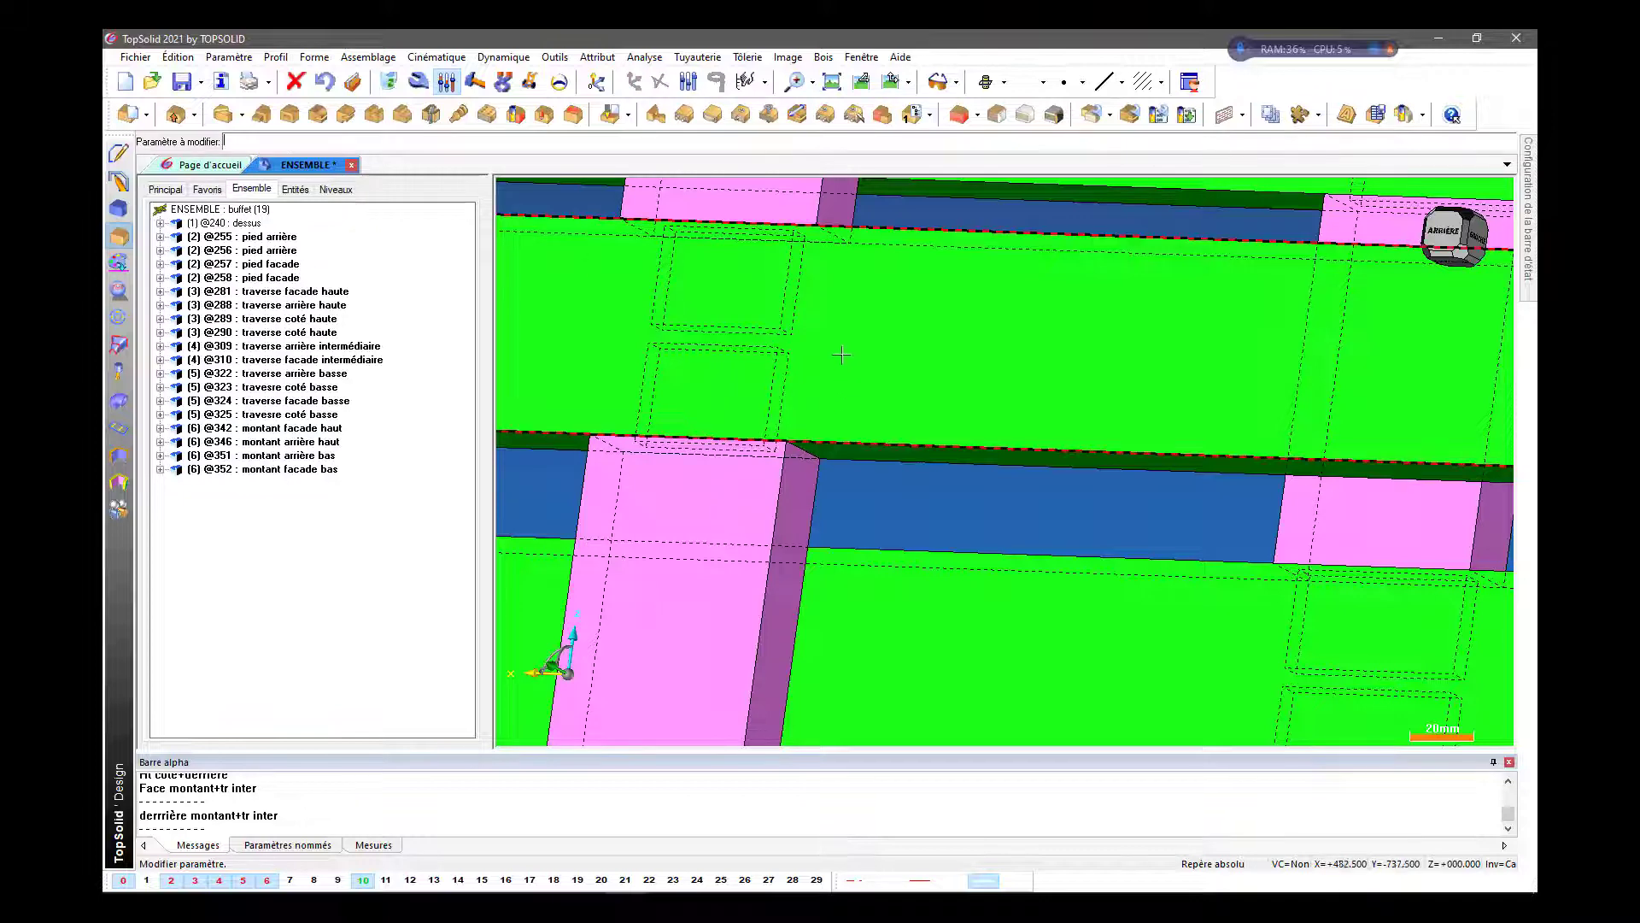
Examine the facing upright tenons inside the intermediate rail and the upper rail joints in the ARRIÈRE view
scroll(1113, 319, down, 5)
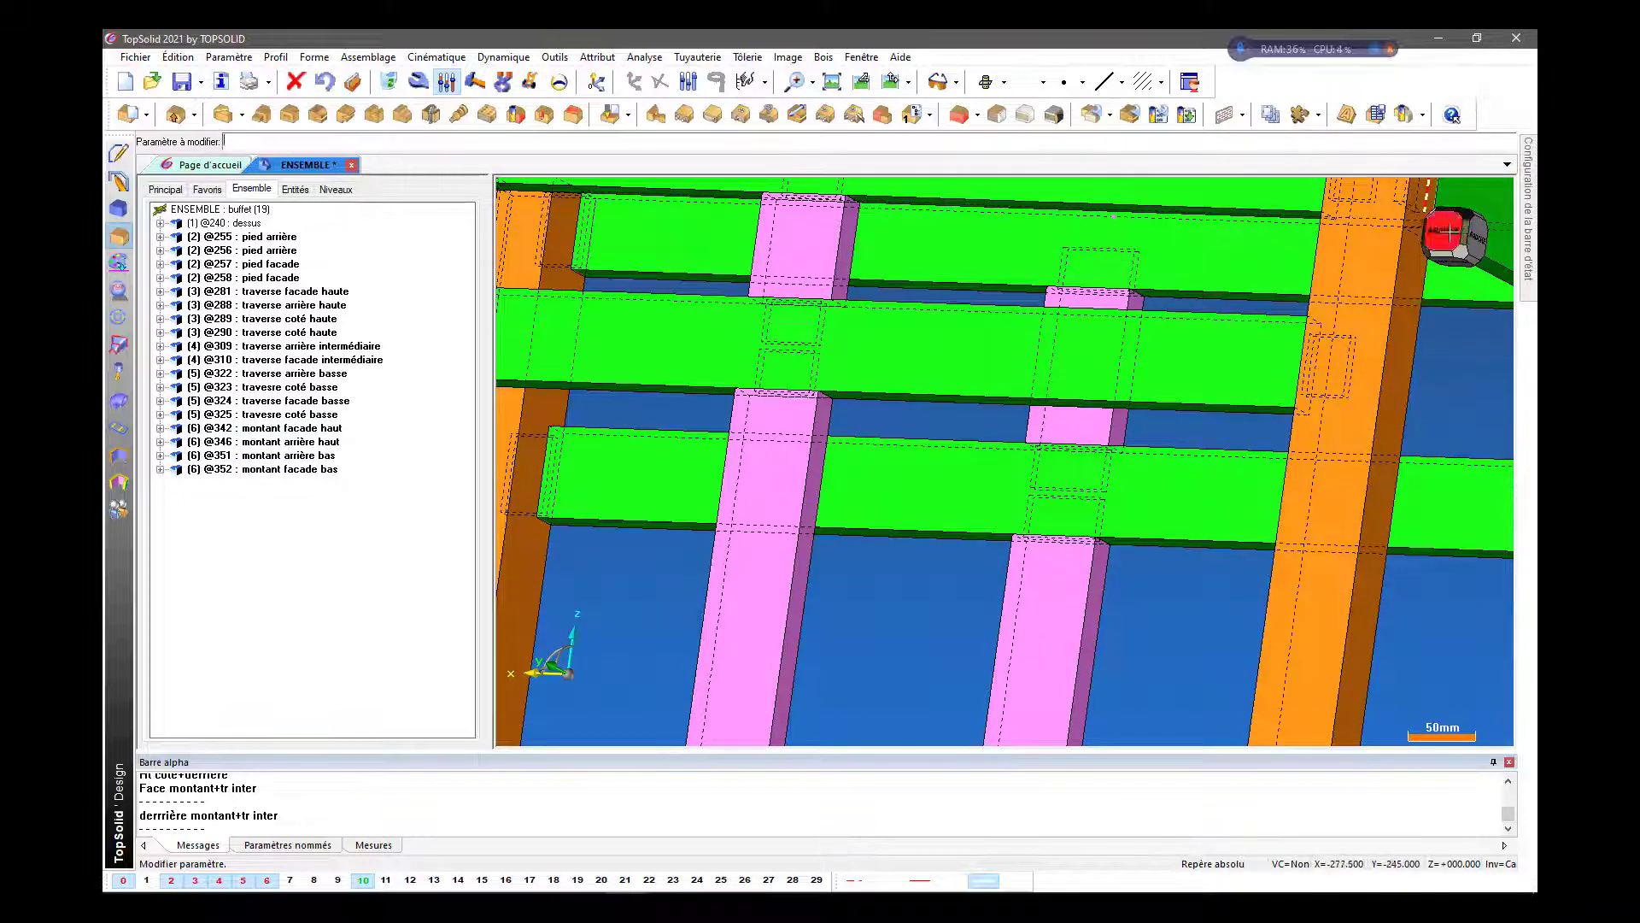
click(1450, 231)
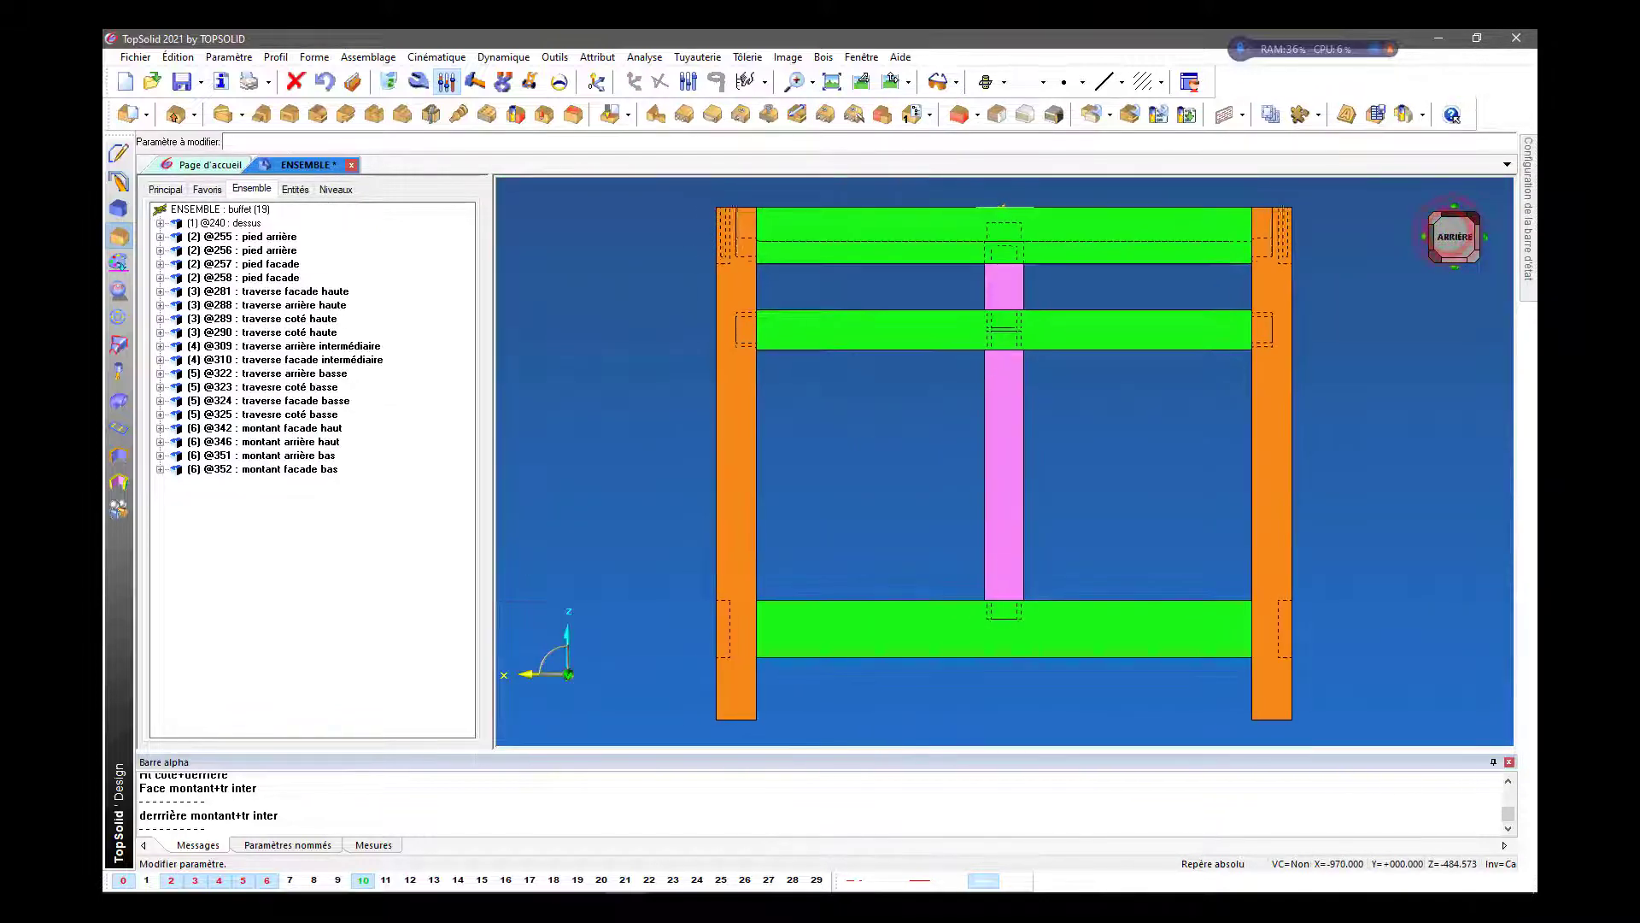
scroll(1007, 421, up, 5)
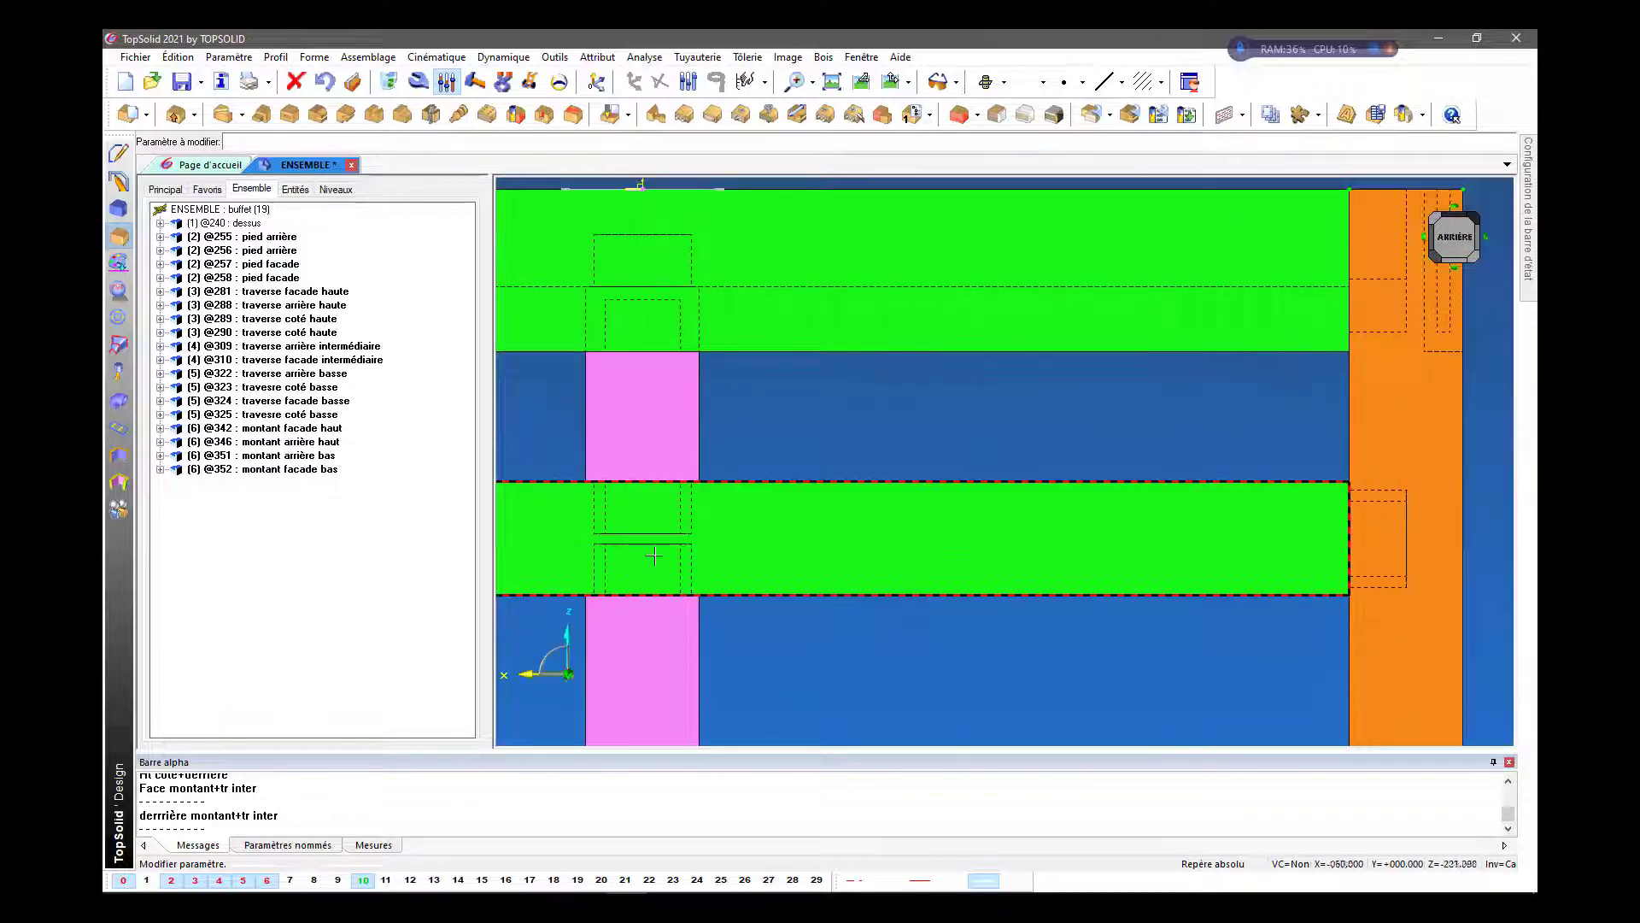
scroll(653, 557, up, 3)
scroll(656, 360, down, 1)
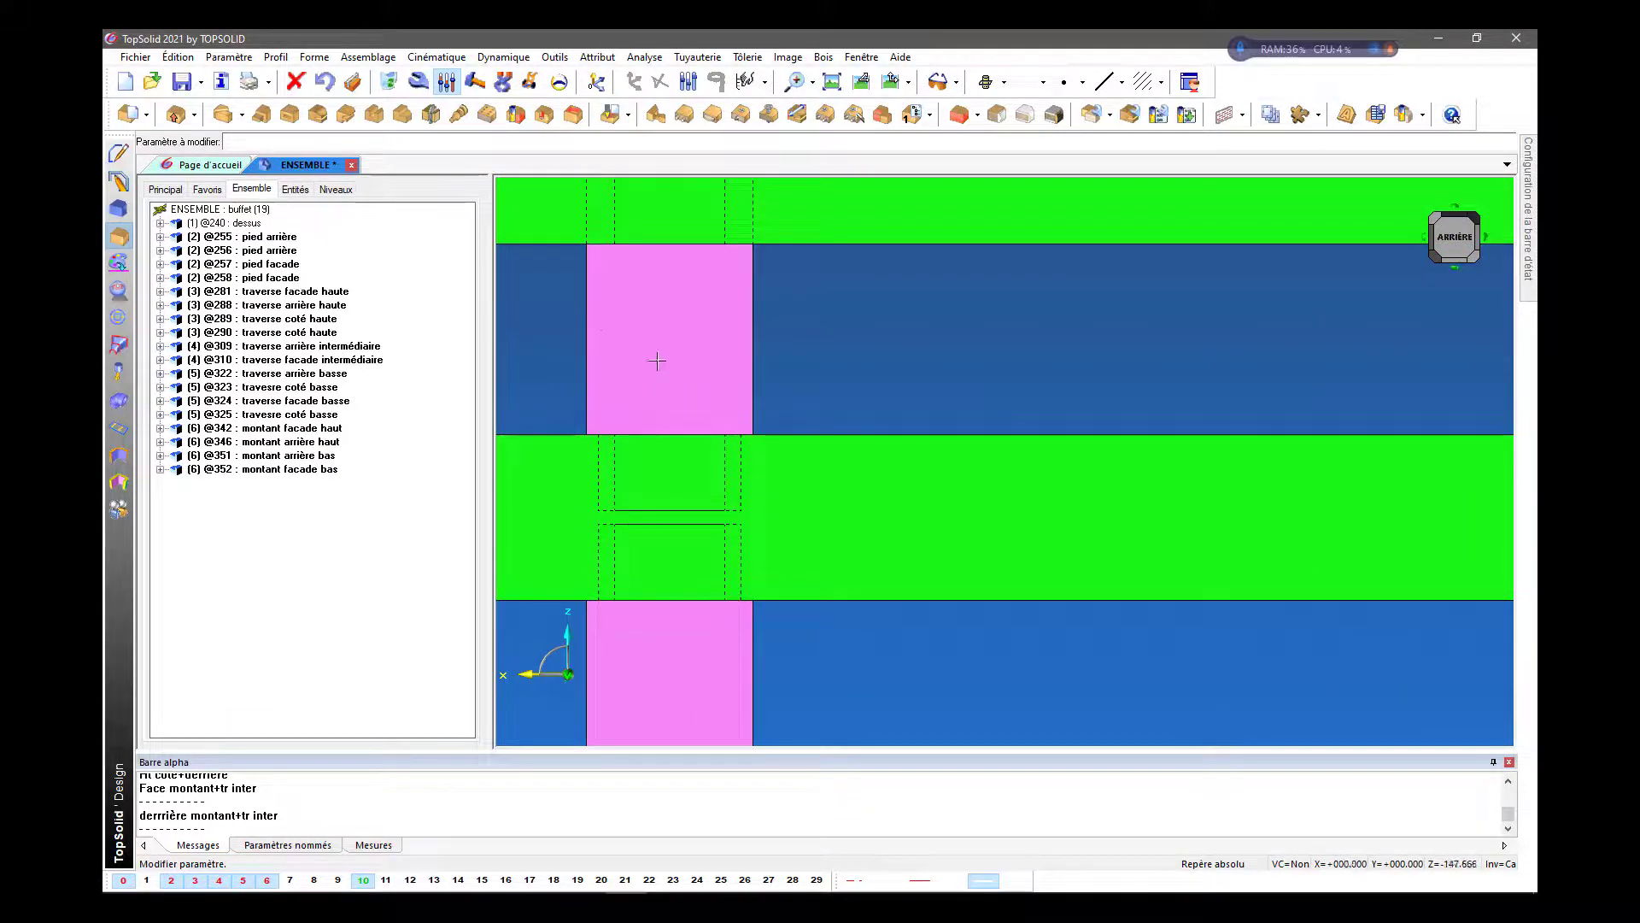
scroll(648, 472, up, 2)
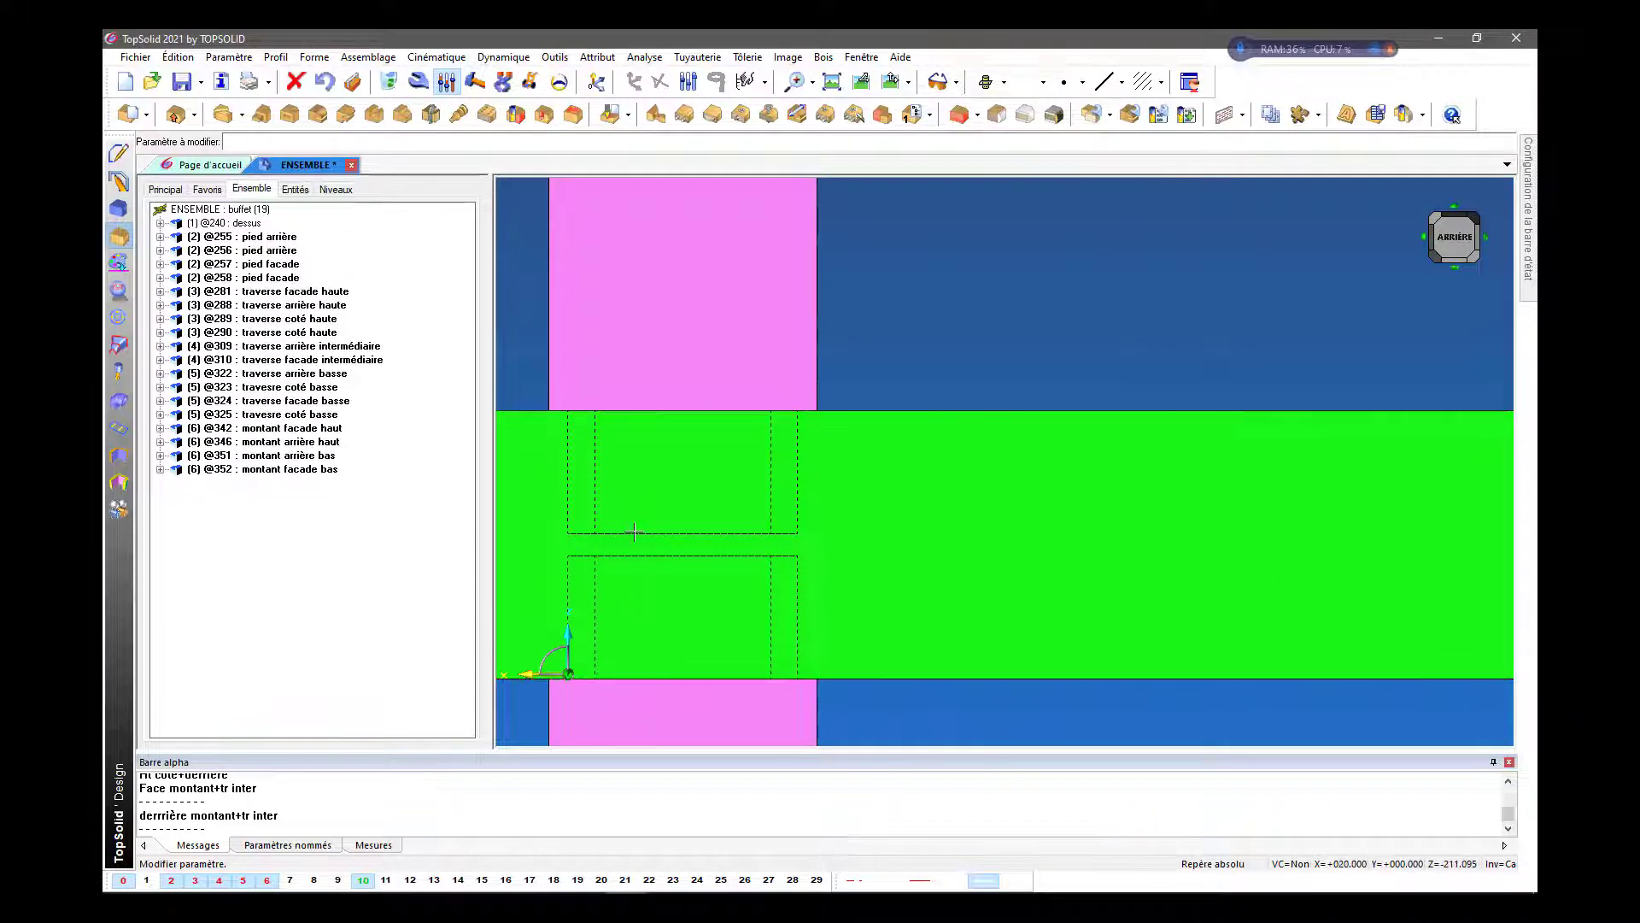
scroll(673, 534, up, 1)
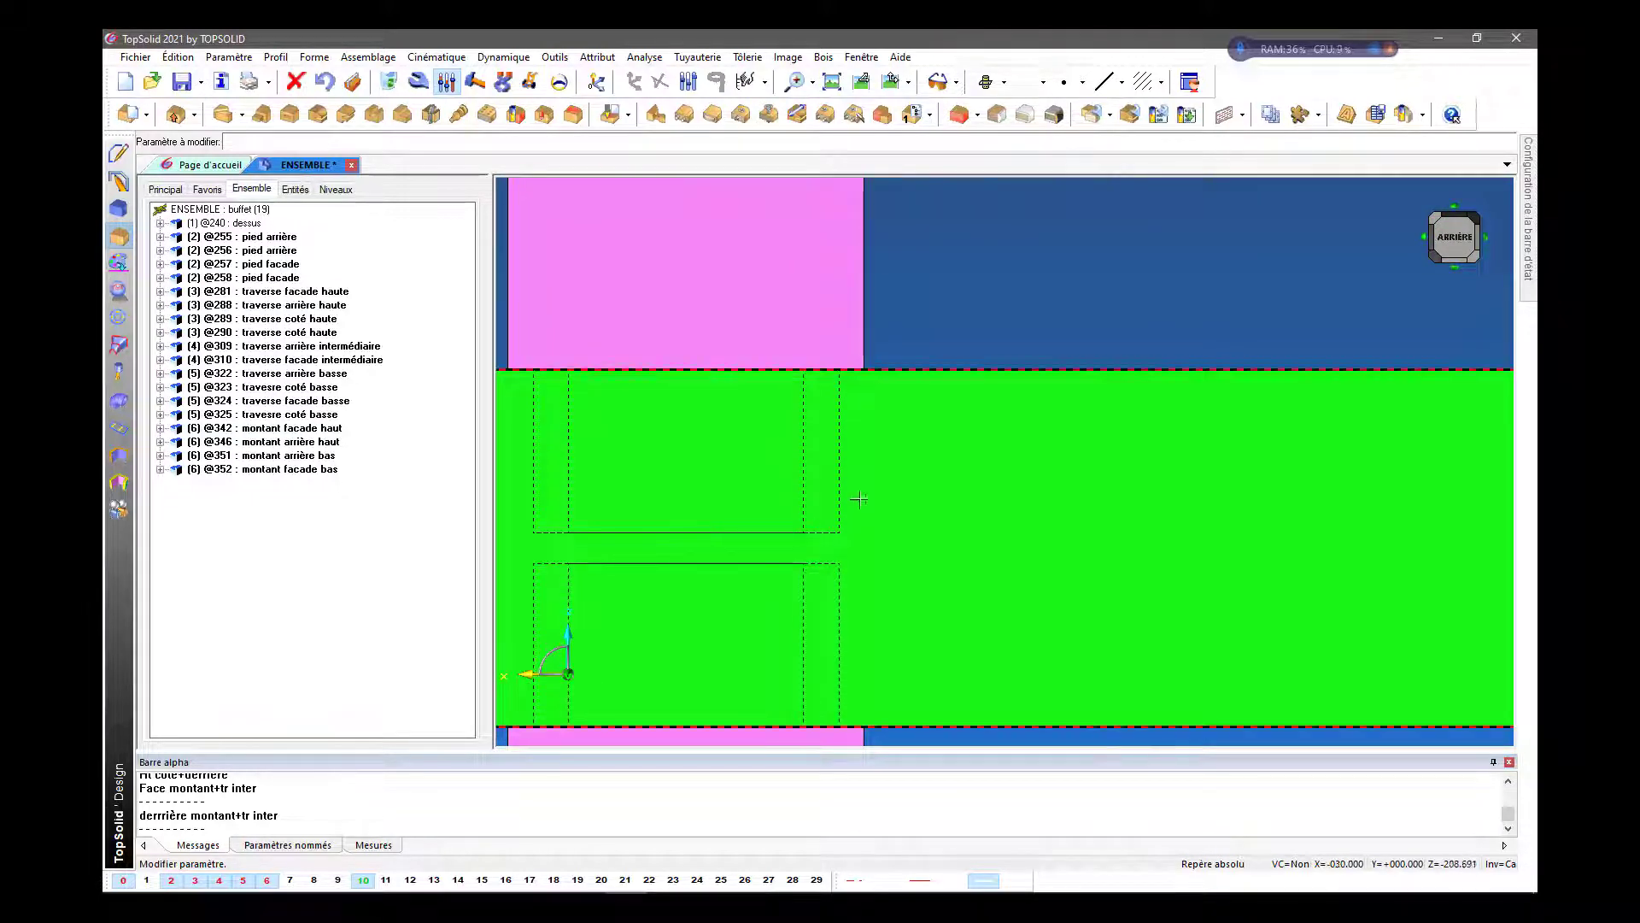
scroll(877, 489, down, 2)
scroll(877, 489, down, 3)
scroll(897, 421, down, 2)
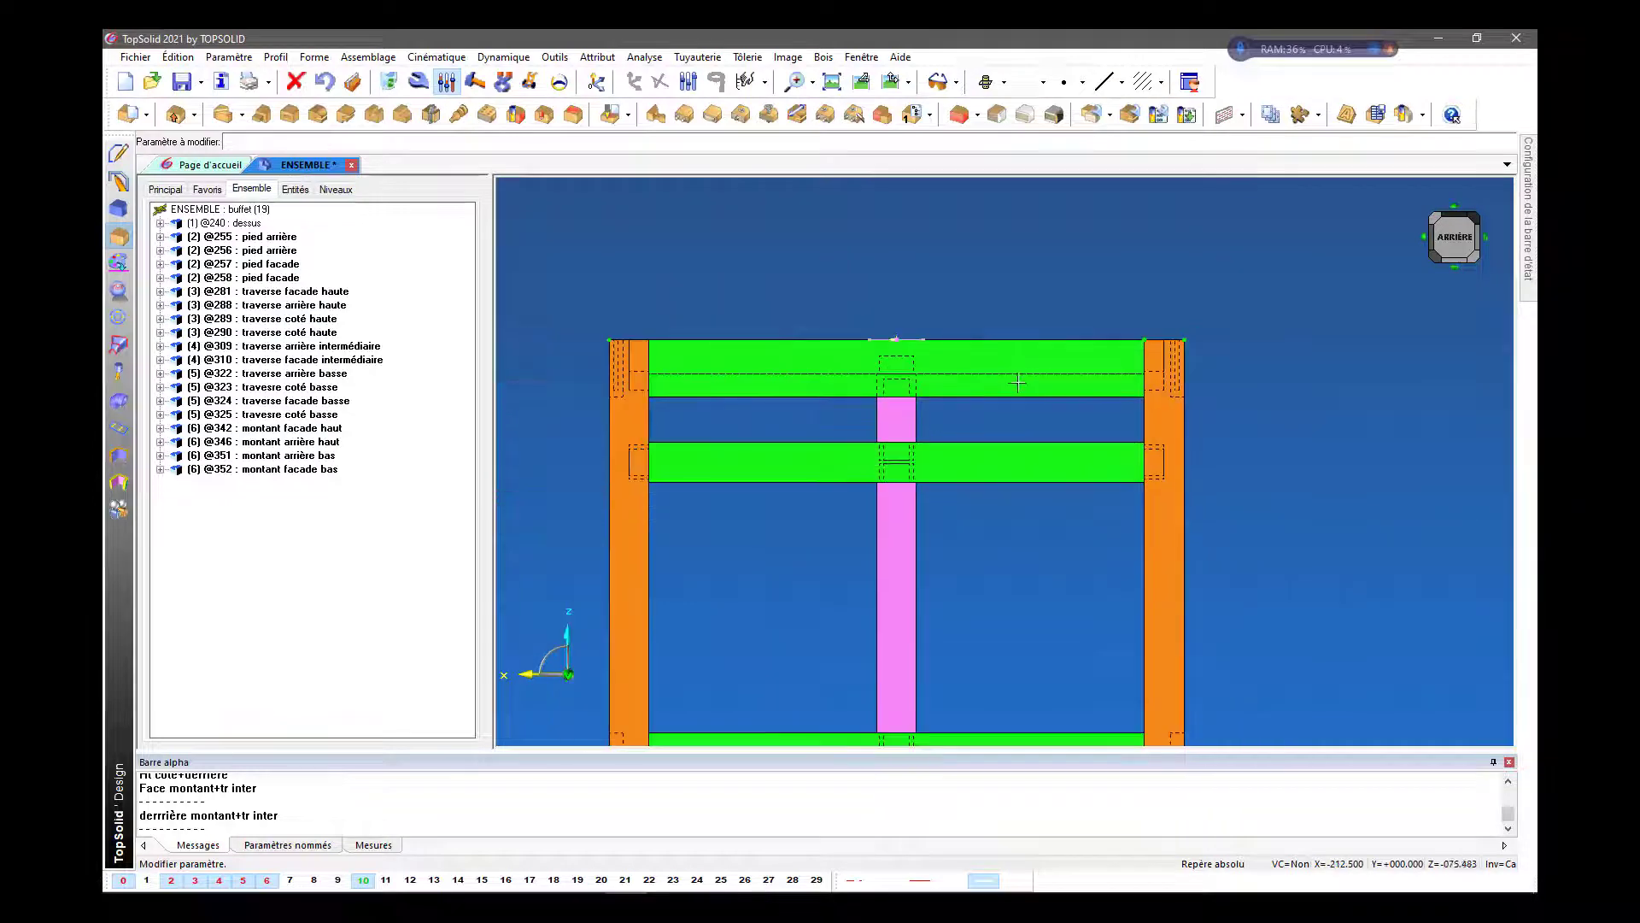
scroll(669, 410, up, 4)
scroll(649, 401, down, 2)
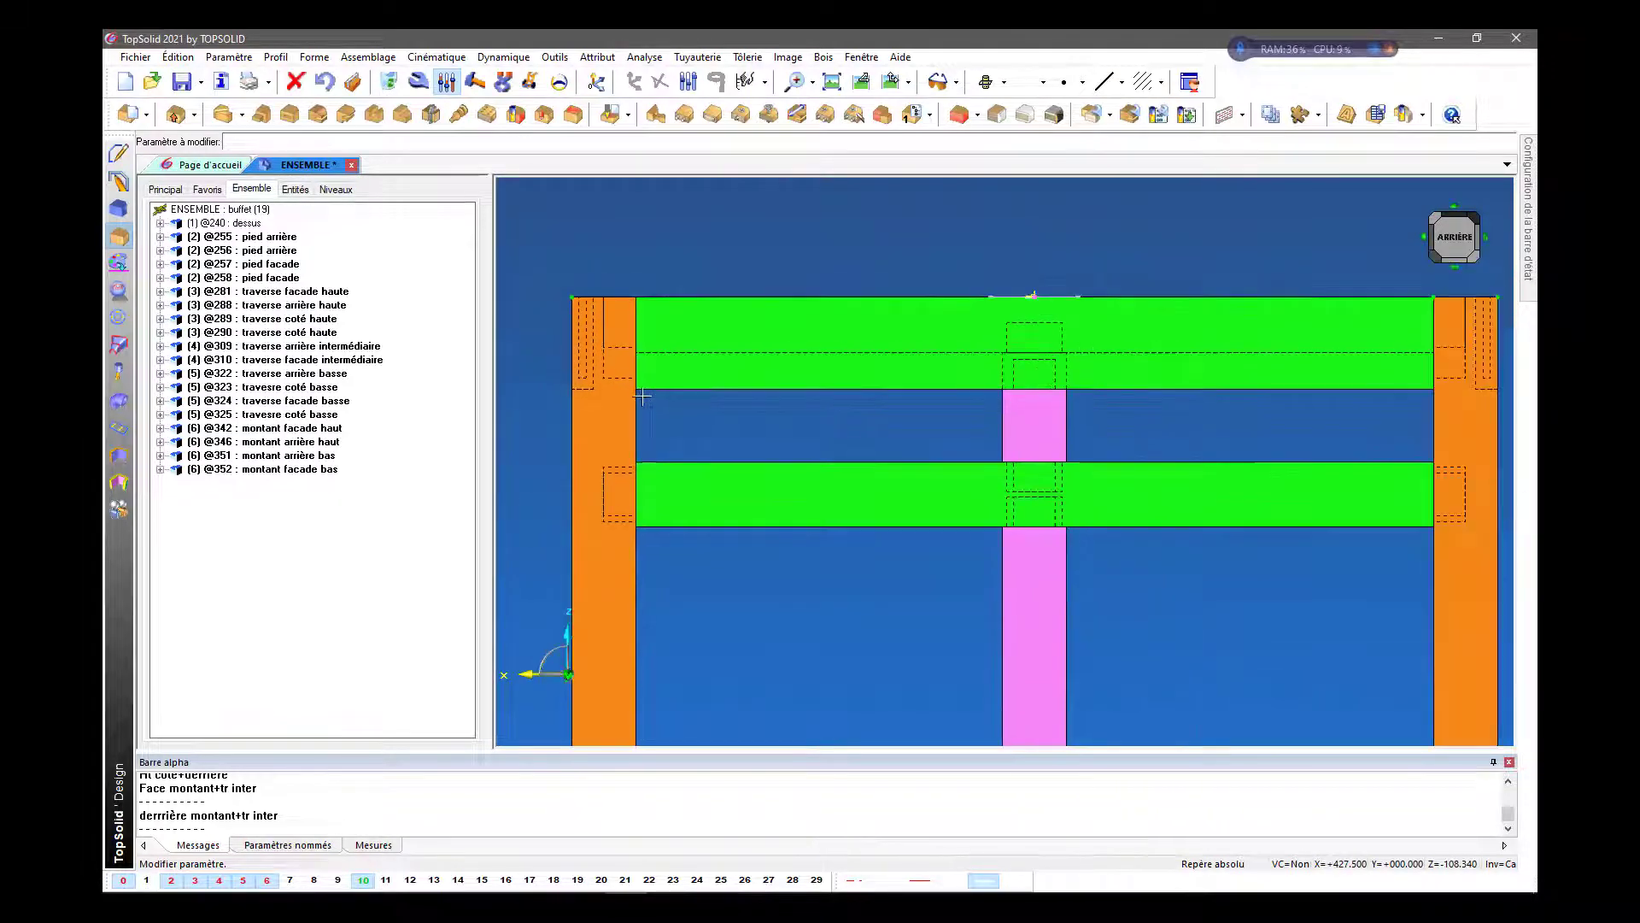
scroll(642, 396, down, 3)
scroll(751, 524, up, 2)
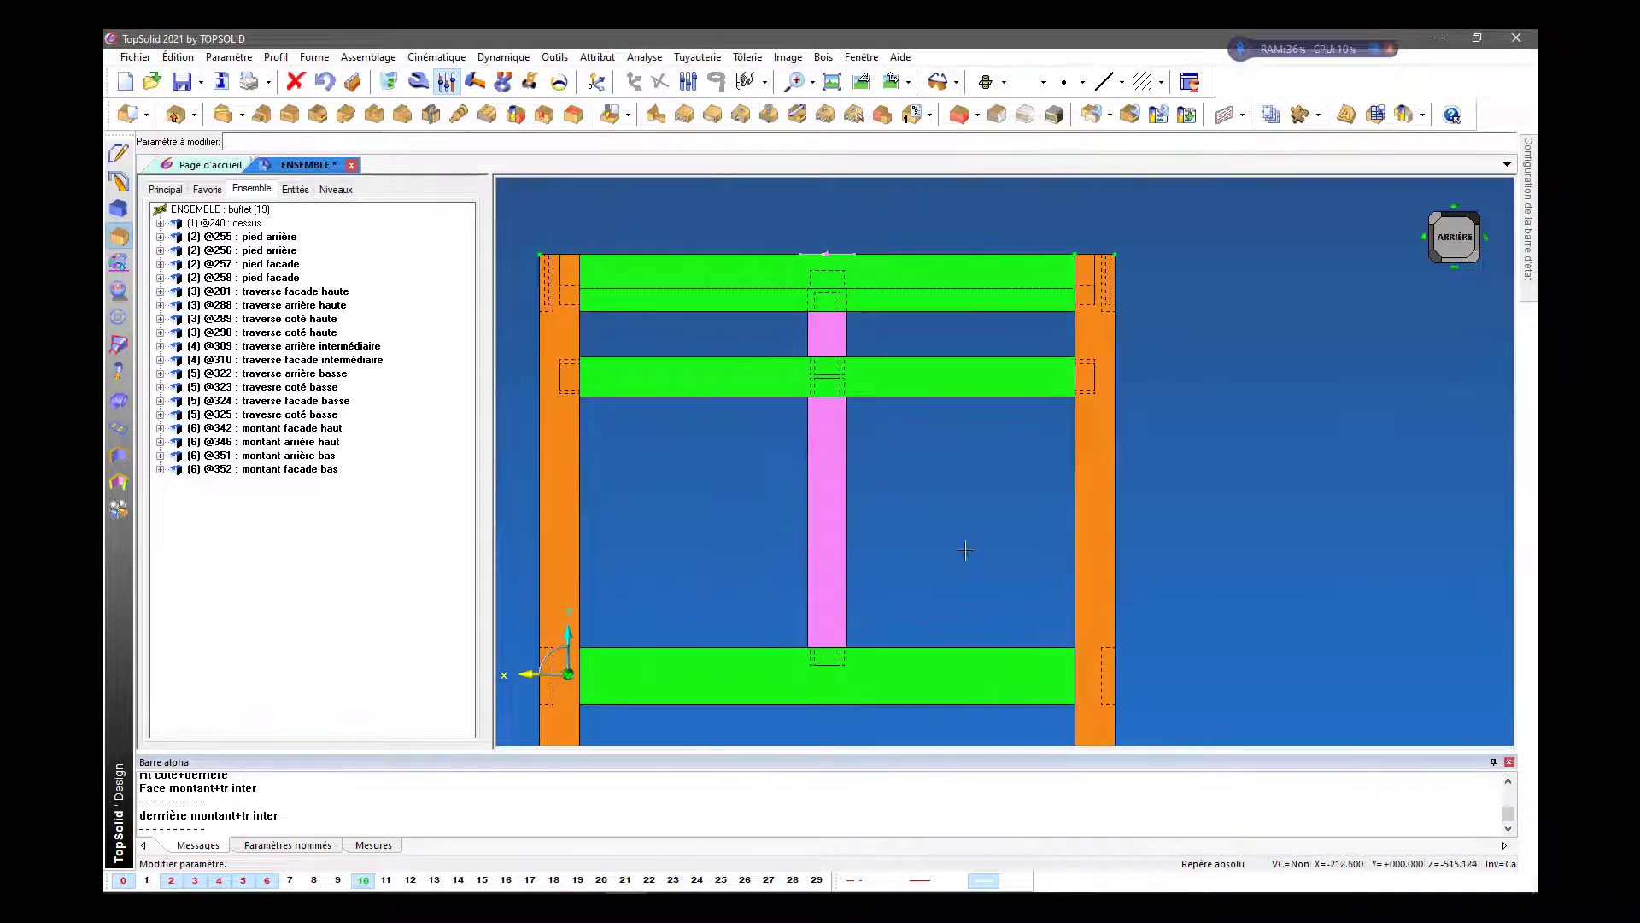
Inspect the joints between the lower rails, legs and central uprights from several angles
mouse_move(1092, 598)
middle_down()
mouse_move(780, 597)
mouse_move(864, 590)
mouse_move(983, 616)
mouse_move(1103, 582)
middle_up()
scroll(986, 549, down, 3)
scroll(909, 663, up, 7)
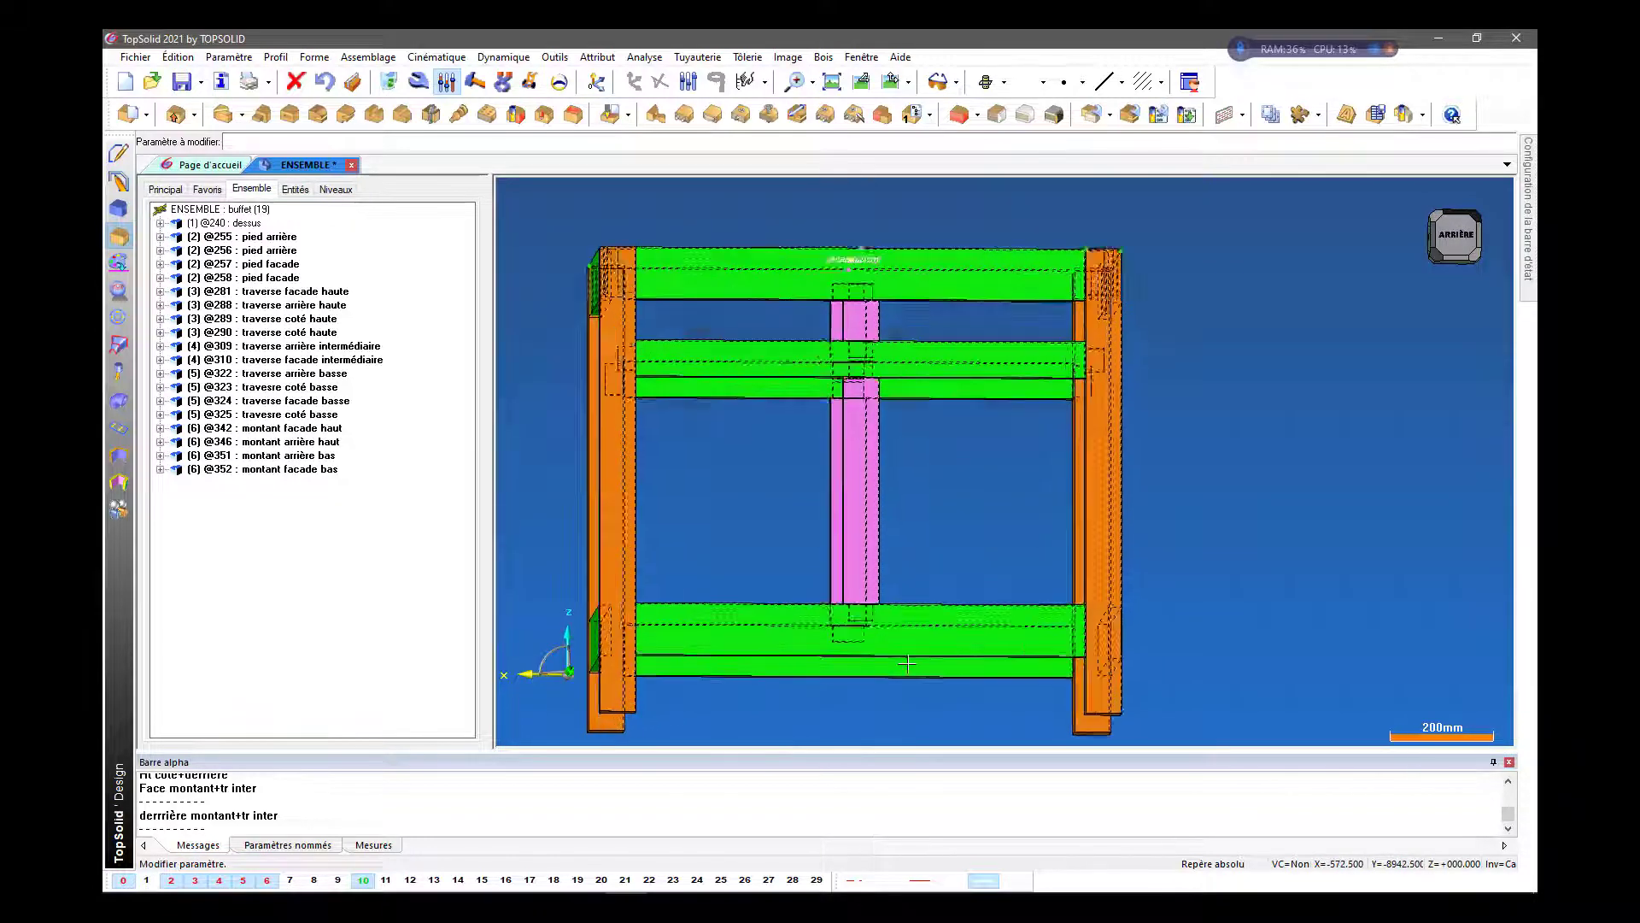
scroll(1009, 457, down, 3)
middle_drag(1009, 457, 1048, 604)
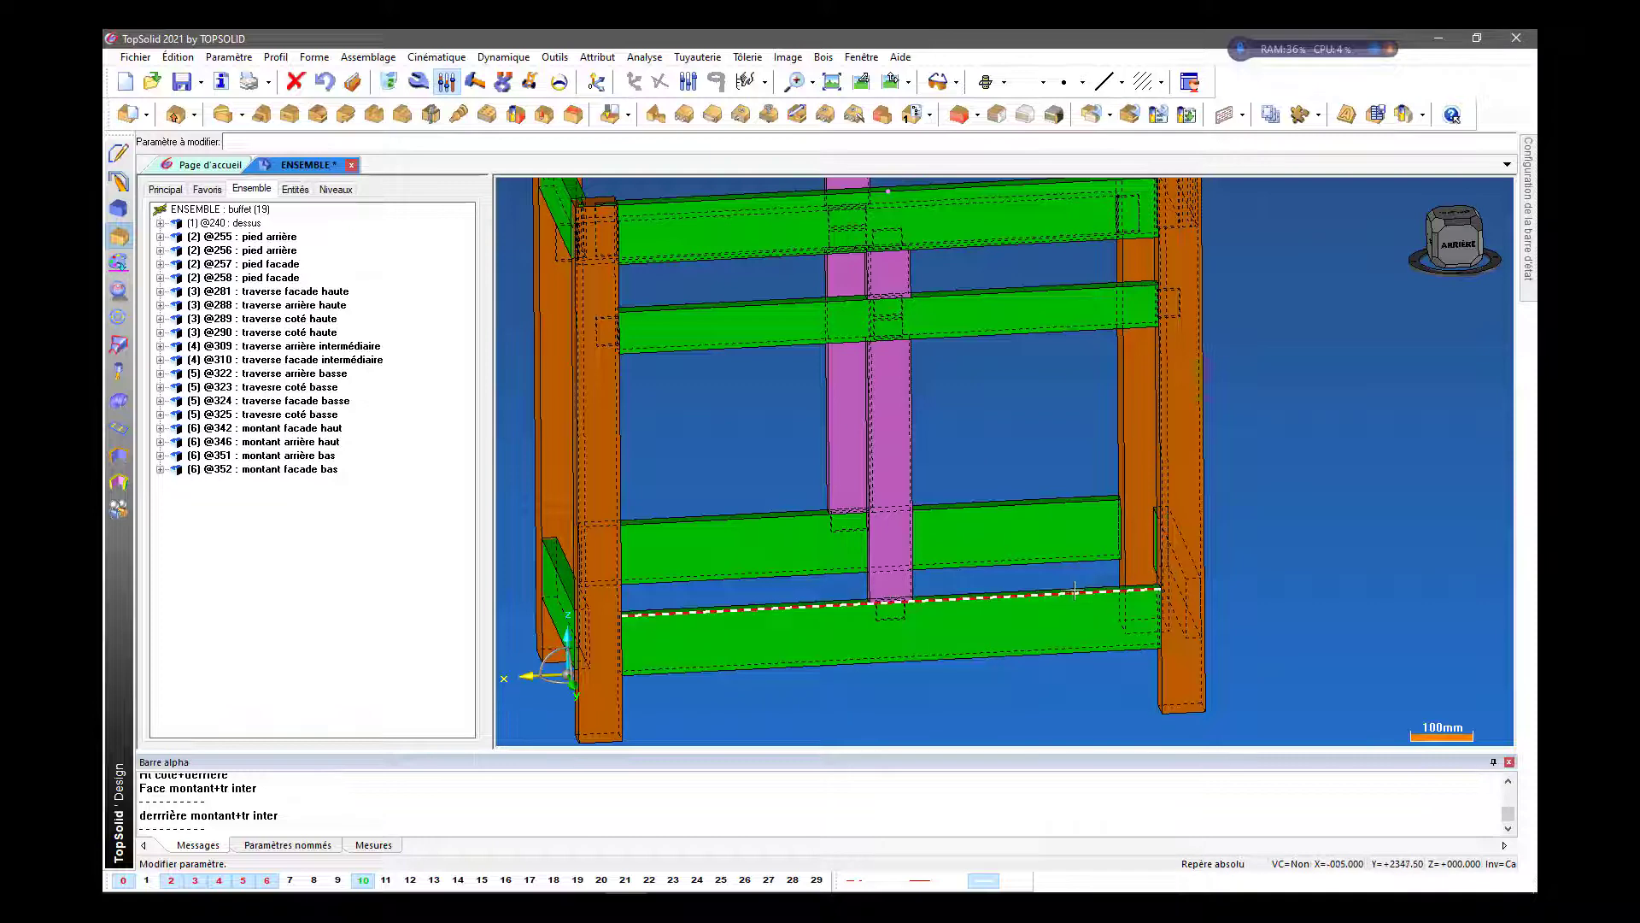
middle_drag(1087, 595, 1140, 612)
scroll(1158, 583, up, 4)
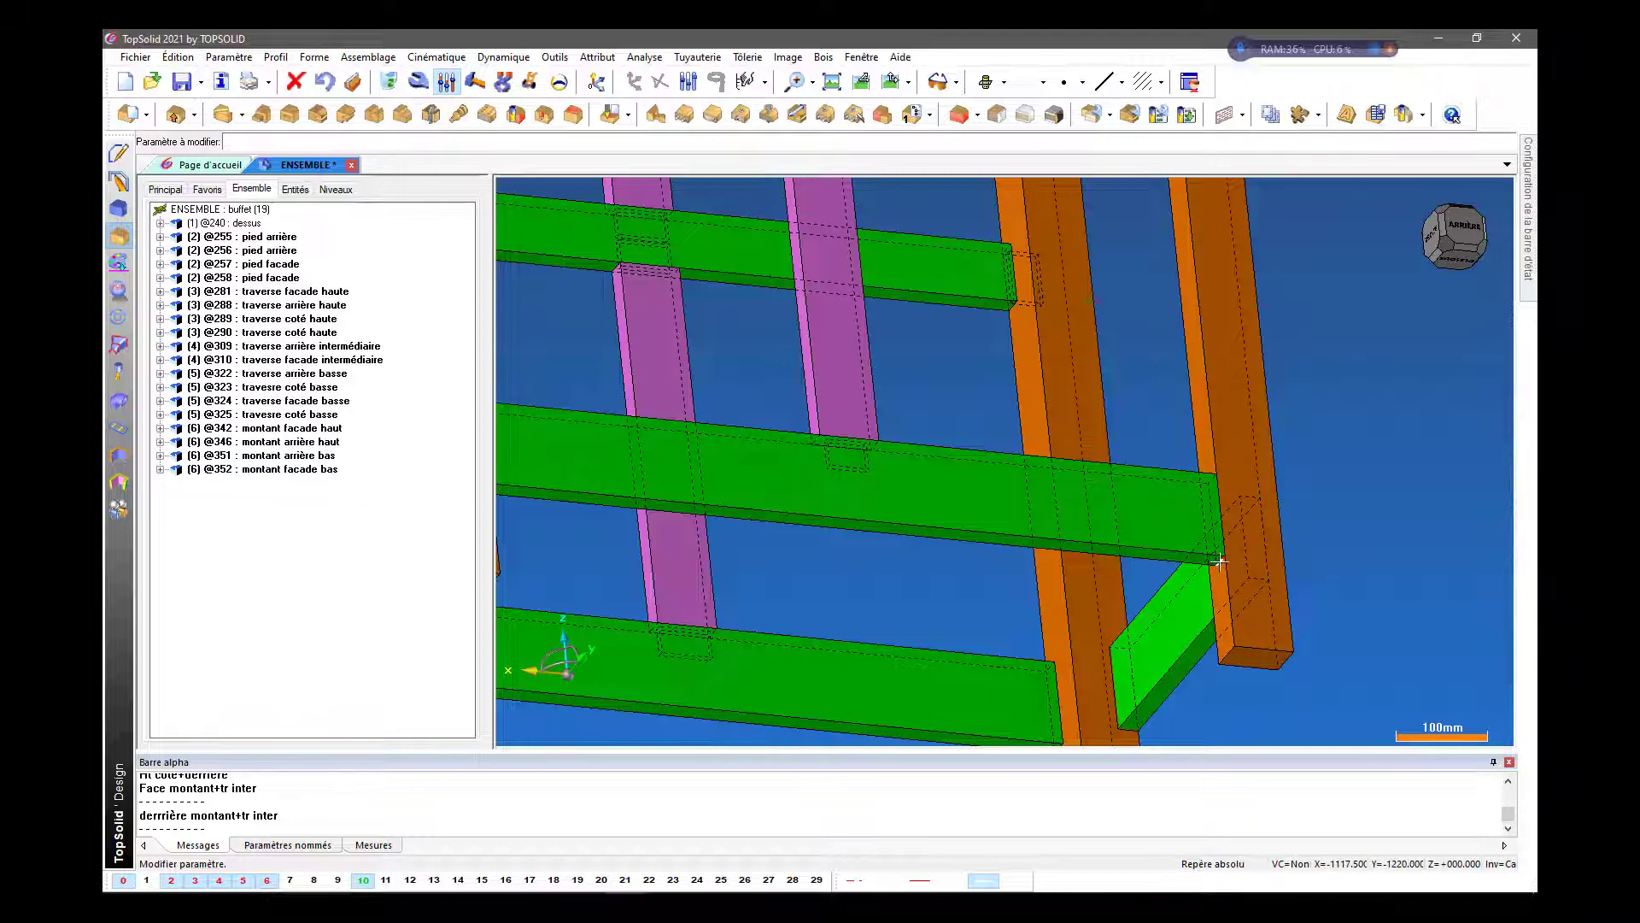
middle_drag(1373, 514, 1357, 560)
scroll(1344, 588, down, 3)
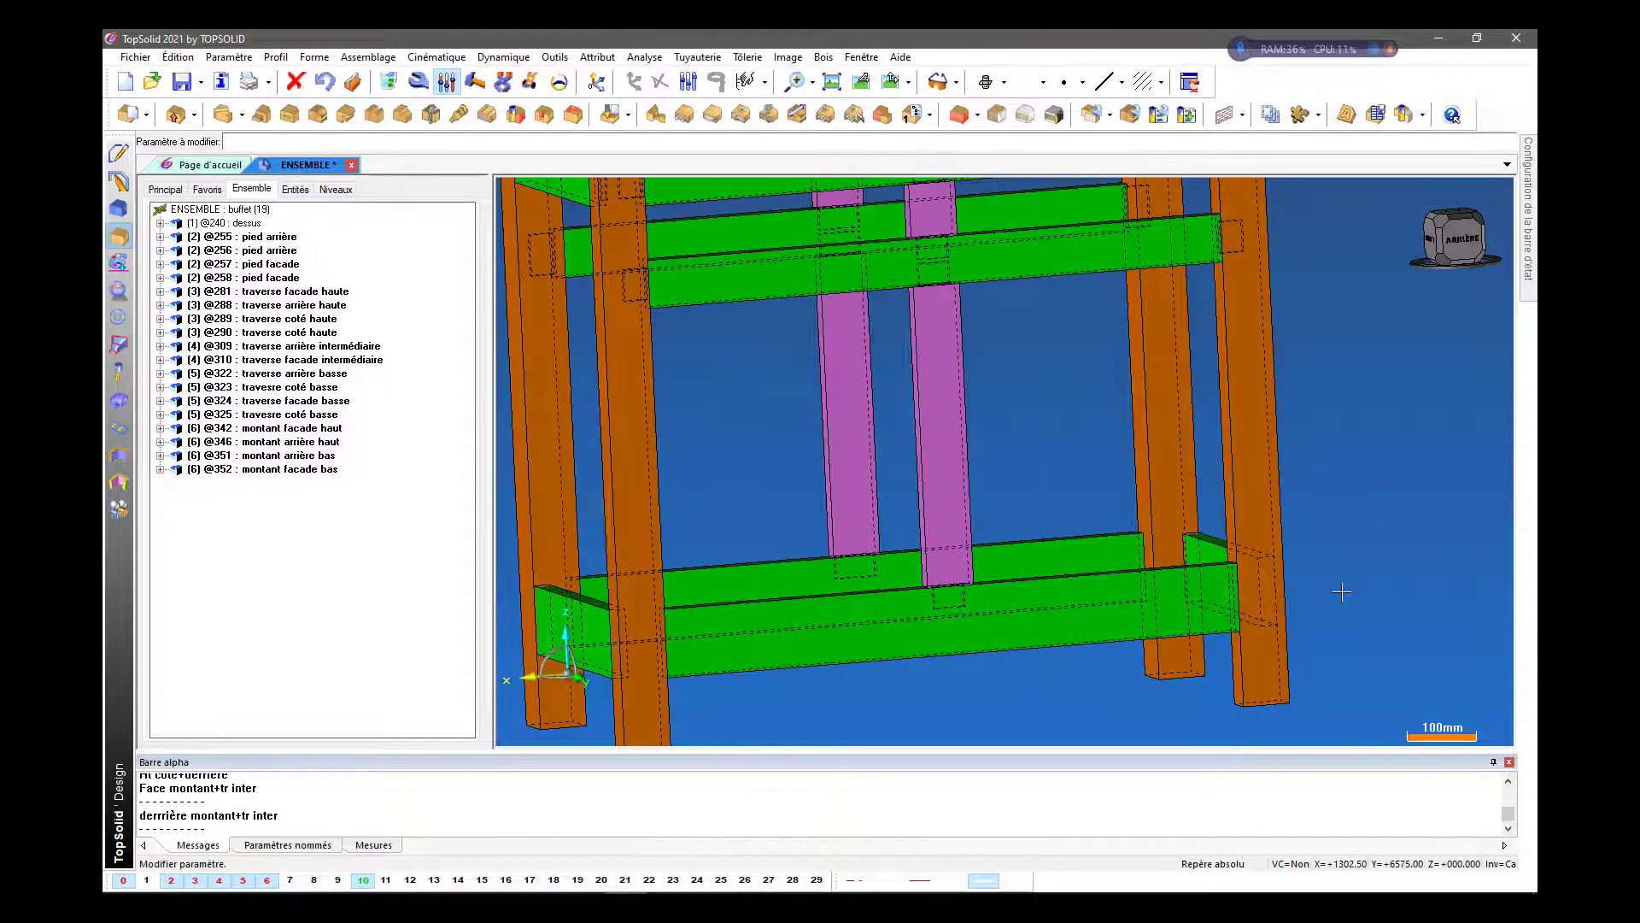
Start a tenon on the traverse arrière basse end meeting the rear leg, with its top face as left side and outer face as base
scroll(1273, 636, up, 5)
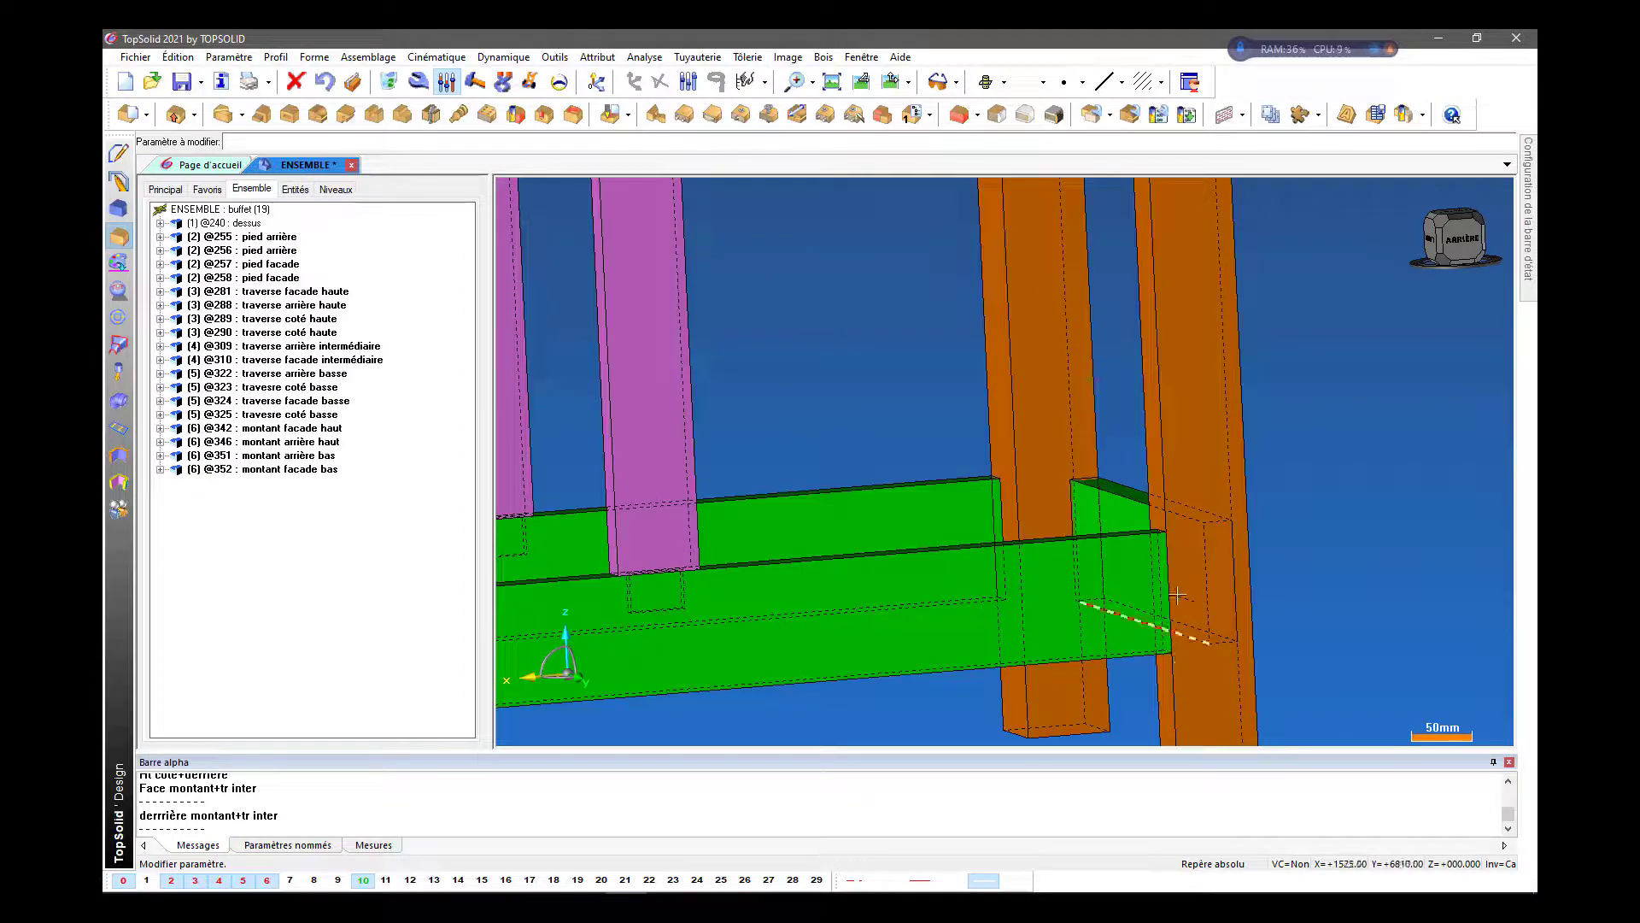
scroll(1060, 480, down, 2)
middle_drag(1059, 479, 1111, 634)
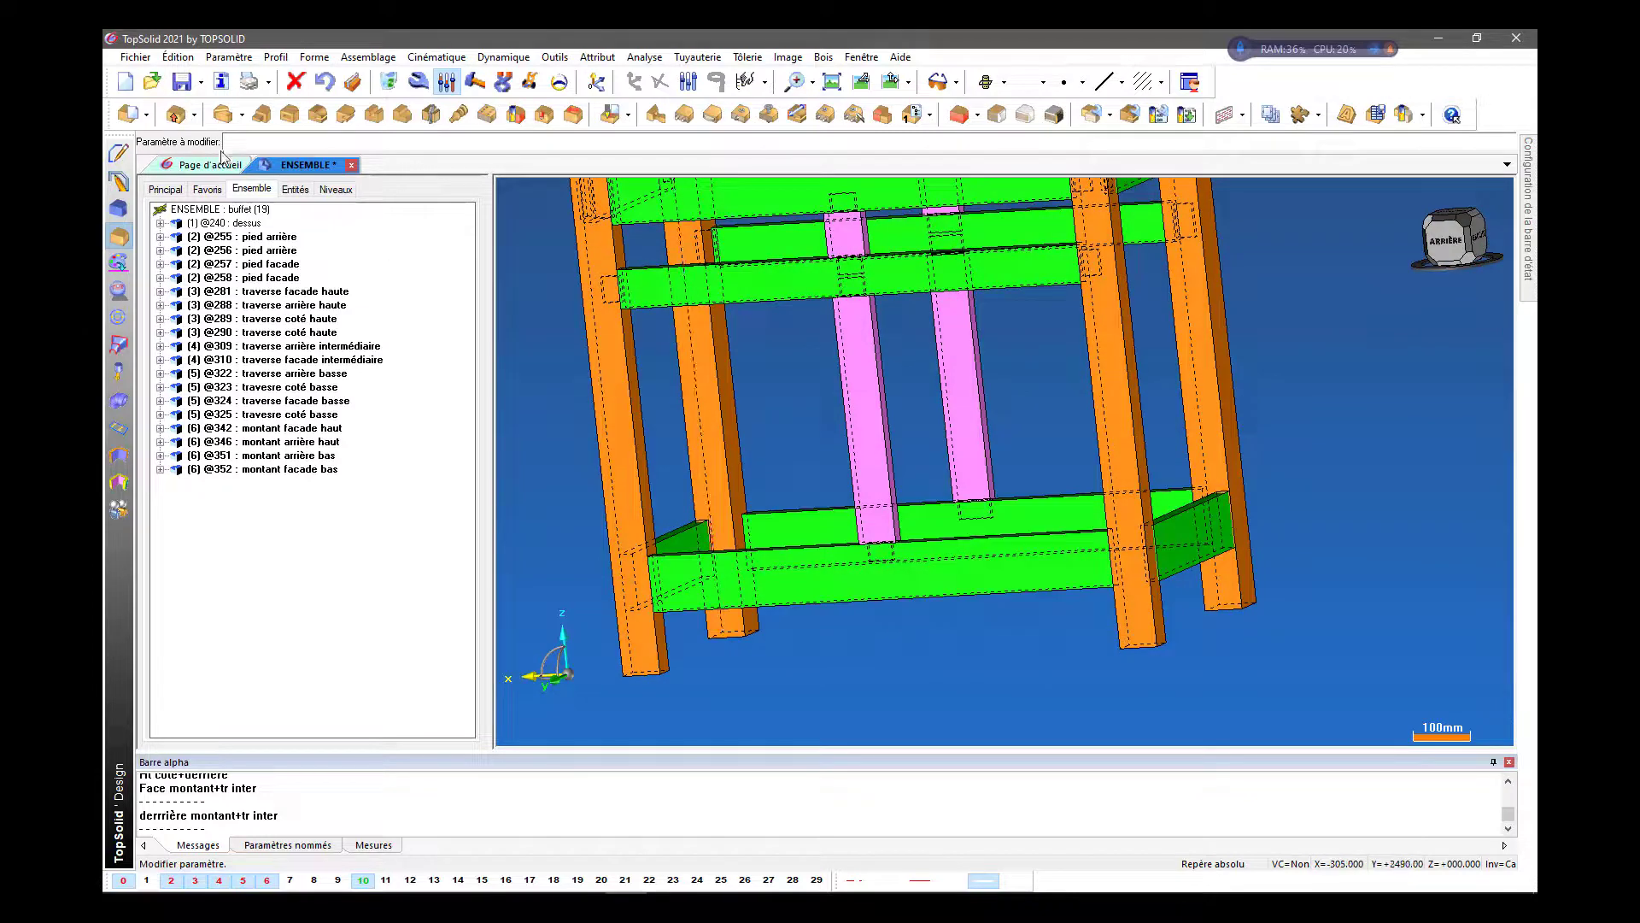
click(262, 115)
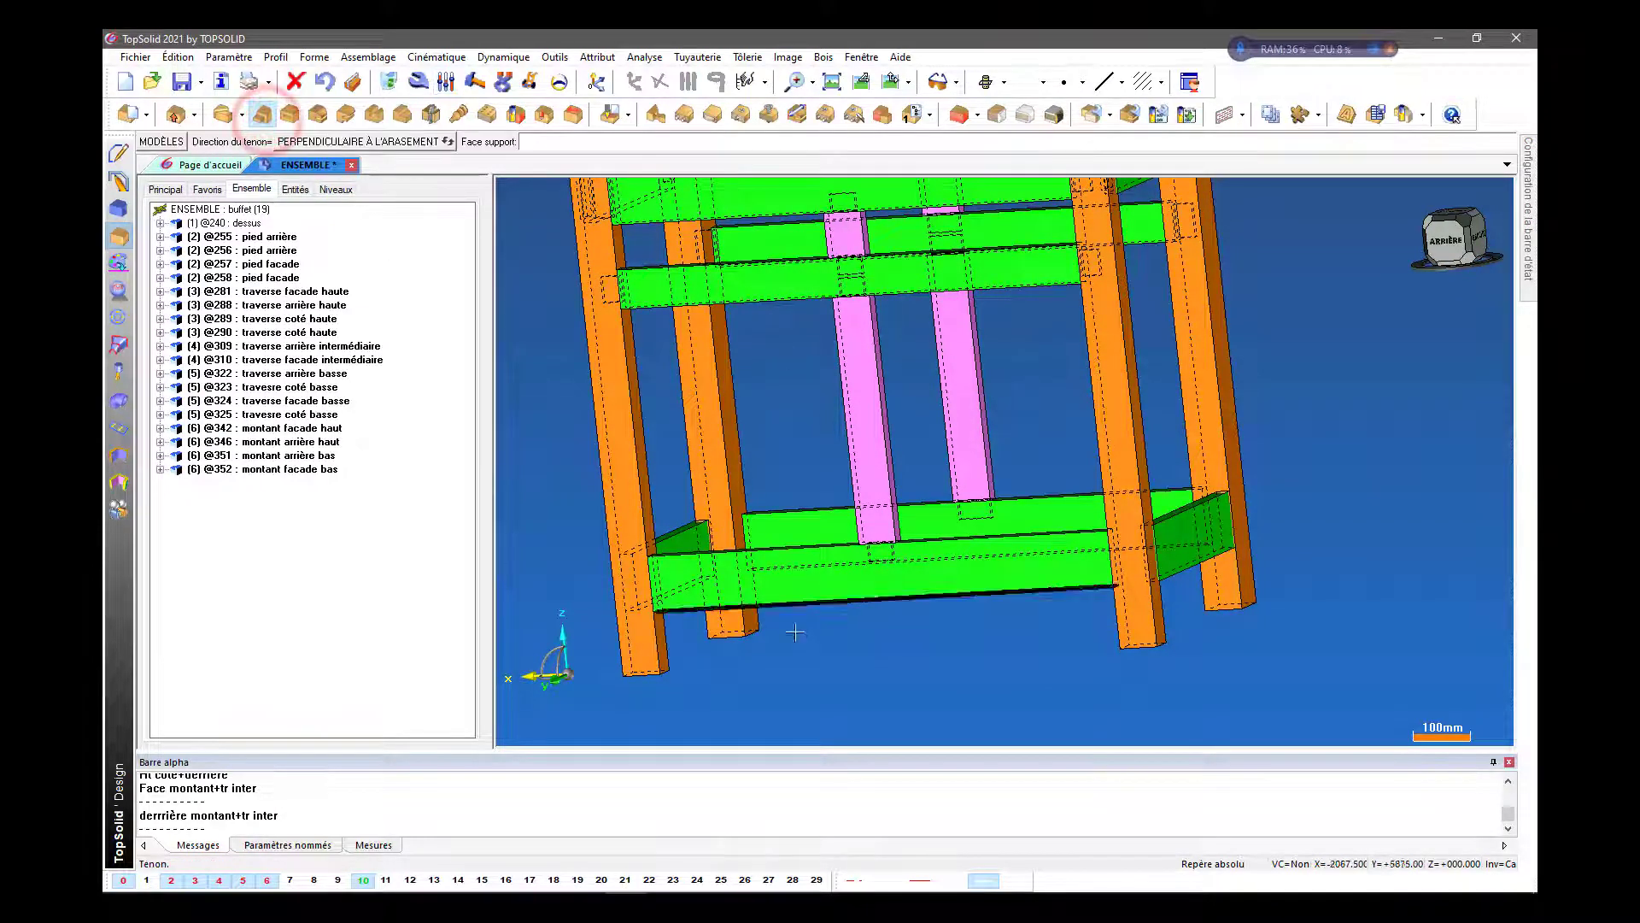
middle_drag(936, 661, 913, 581)
scroll(914, 581, up, 3)
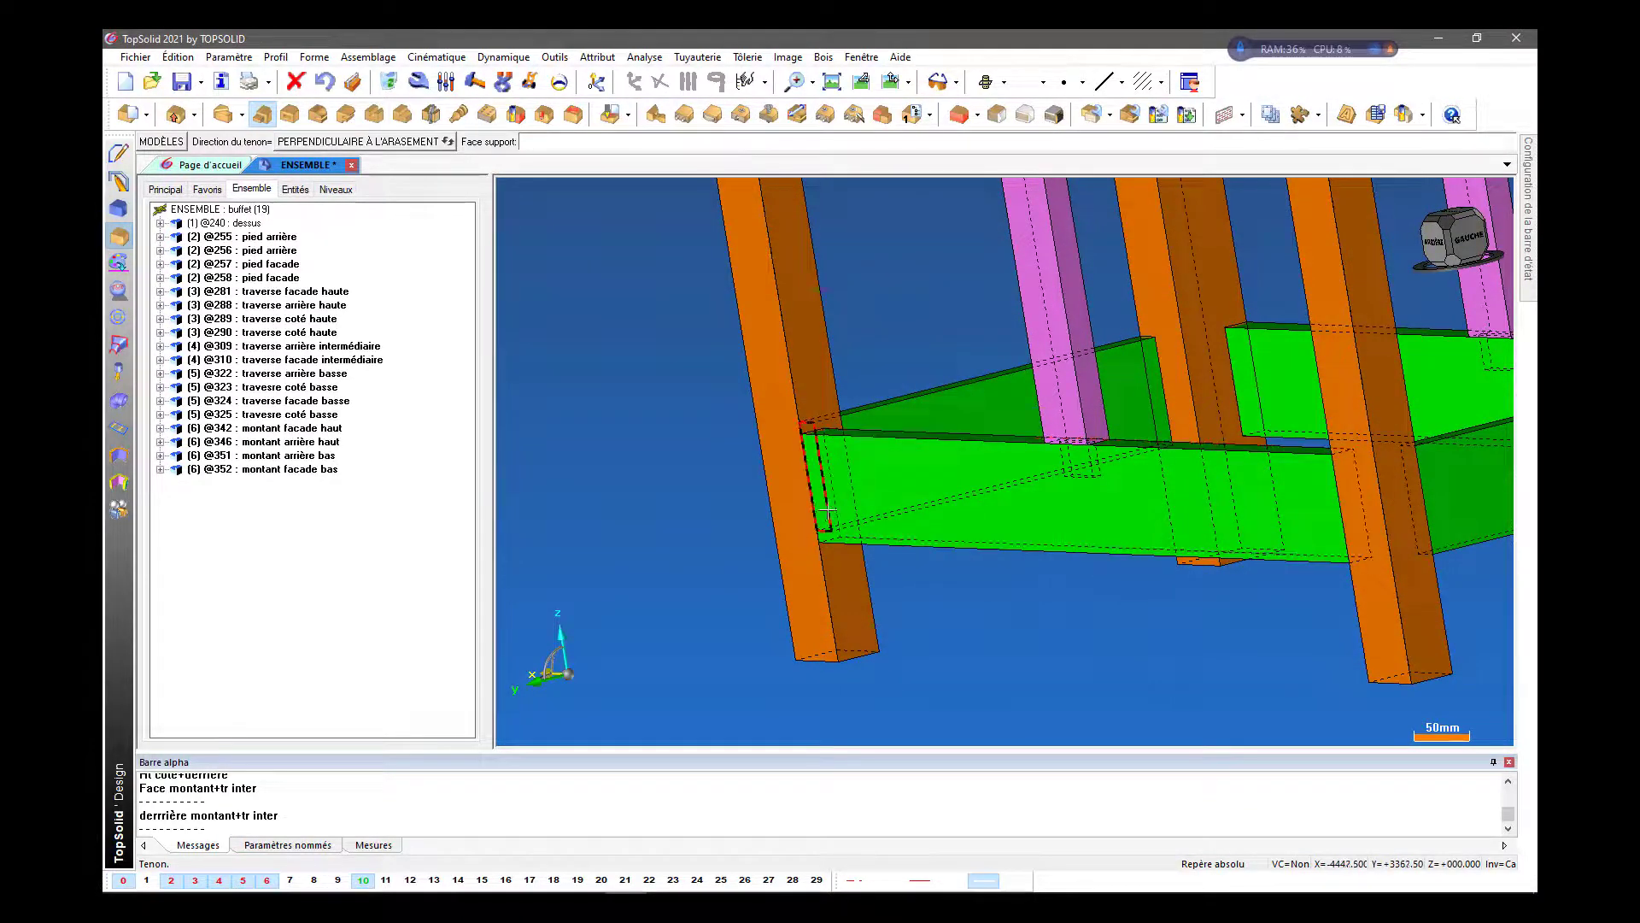
scroll(809, 425, up, 2)
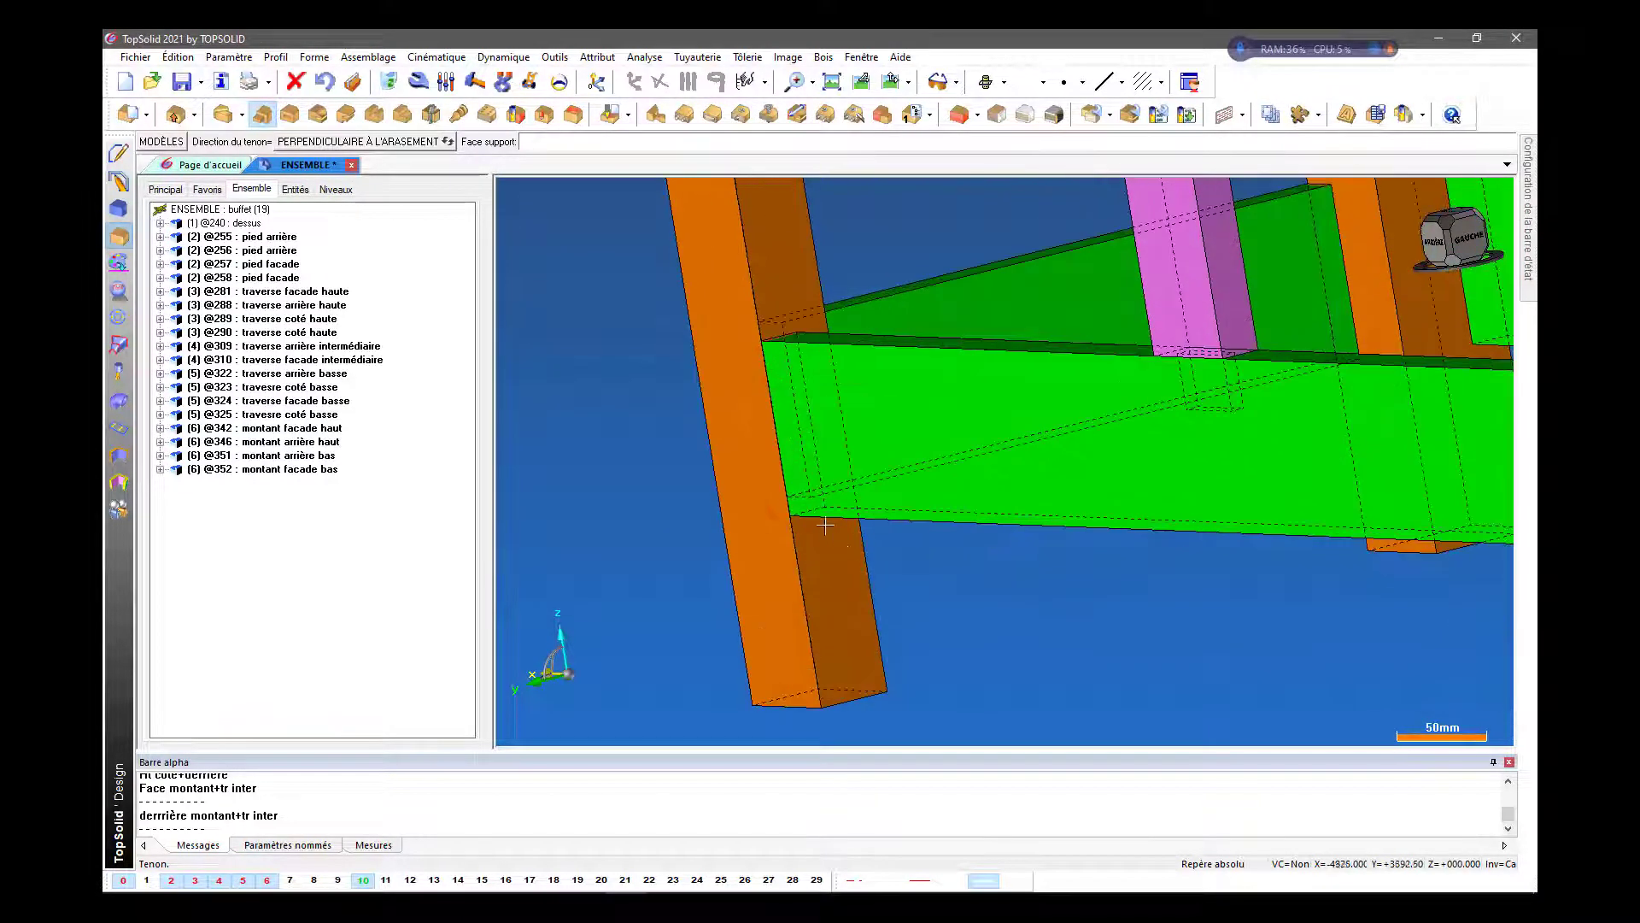
click(787, 455)
scroll(863, 572, down, 2)
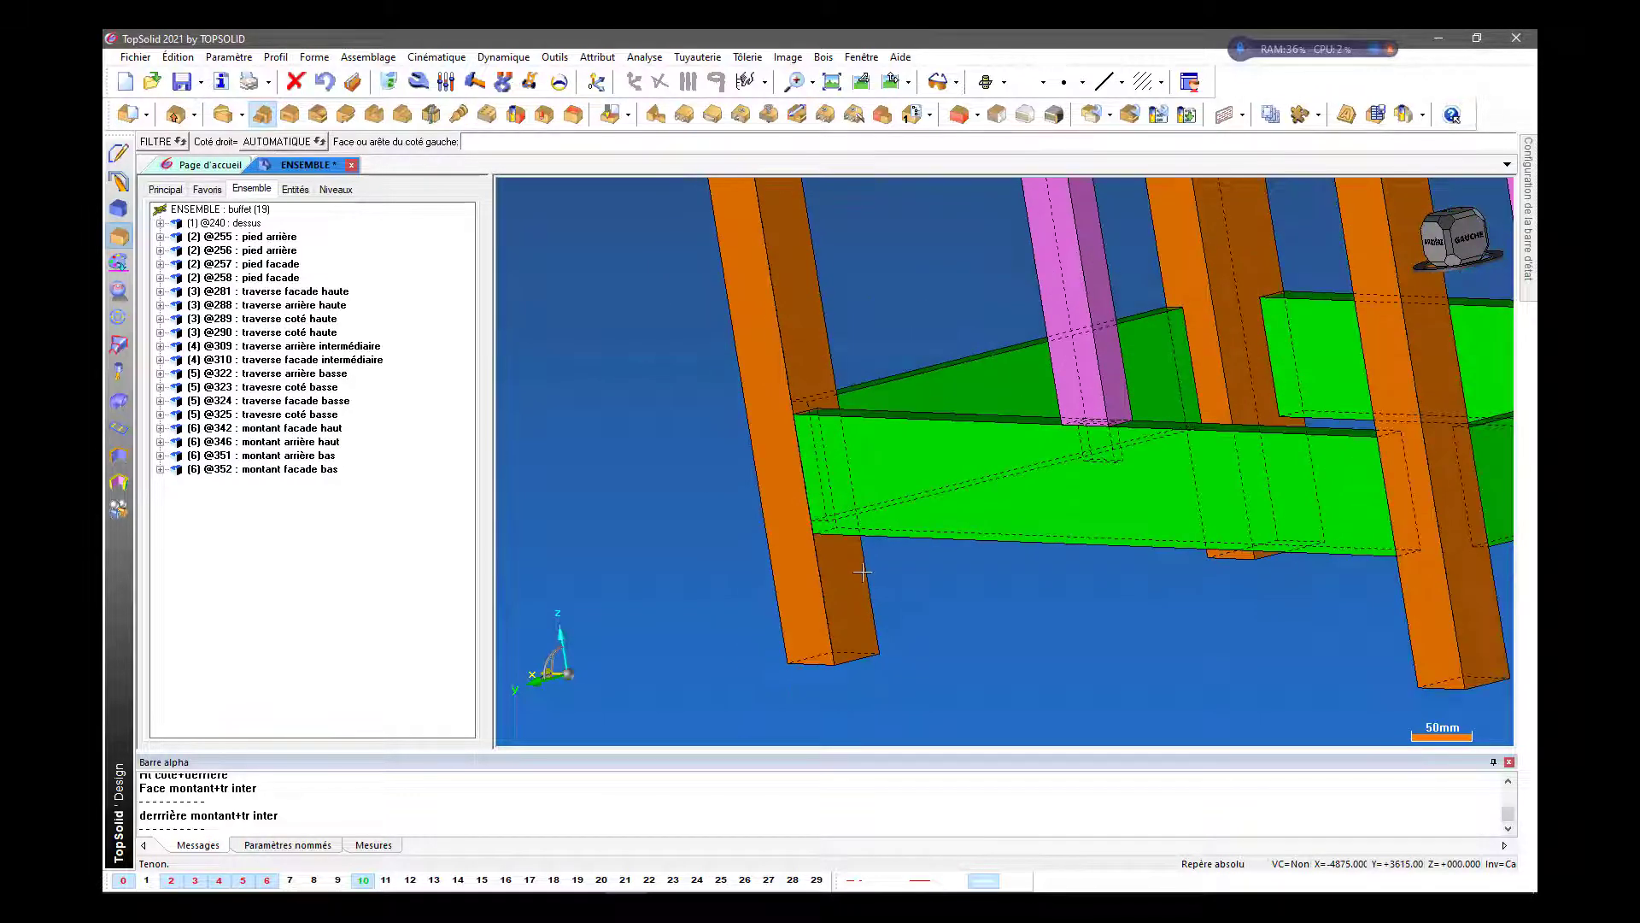
middle_drag(863, 573, 957, 594)
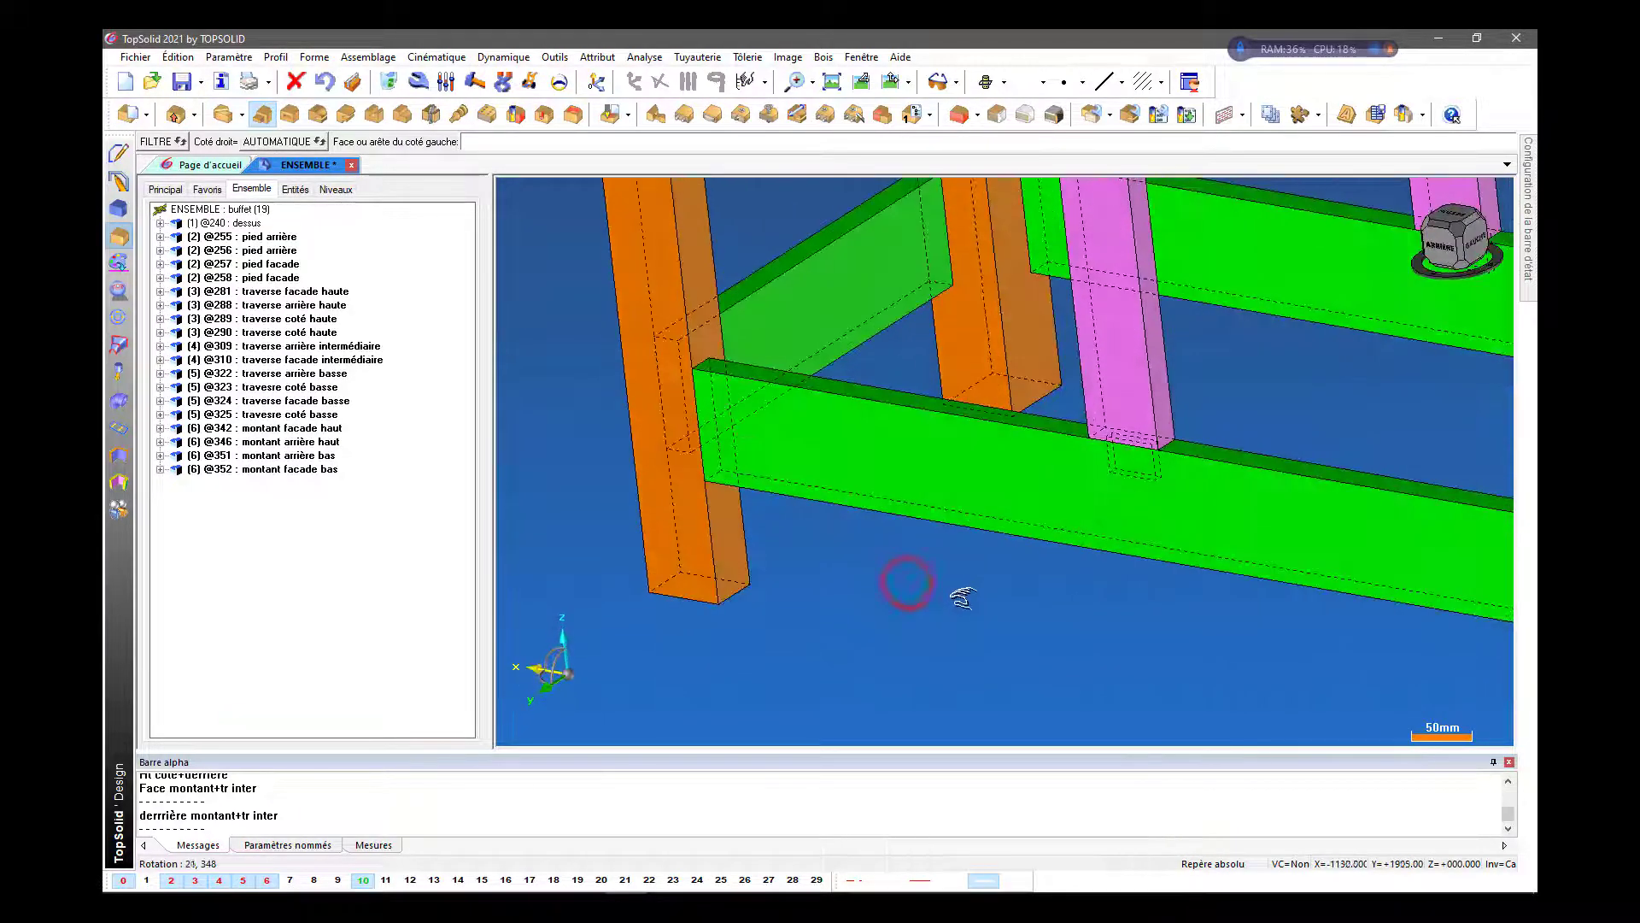
click(794, 381)
click(786, 467)
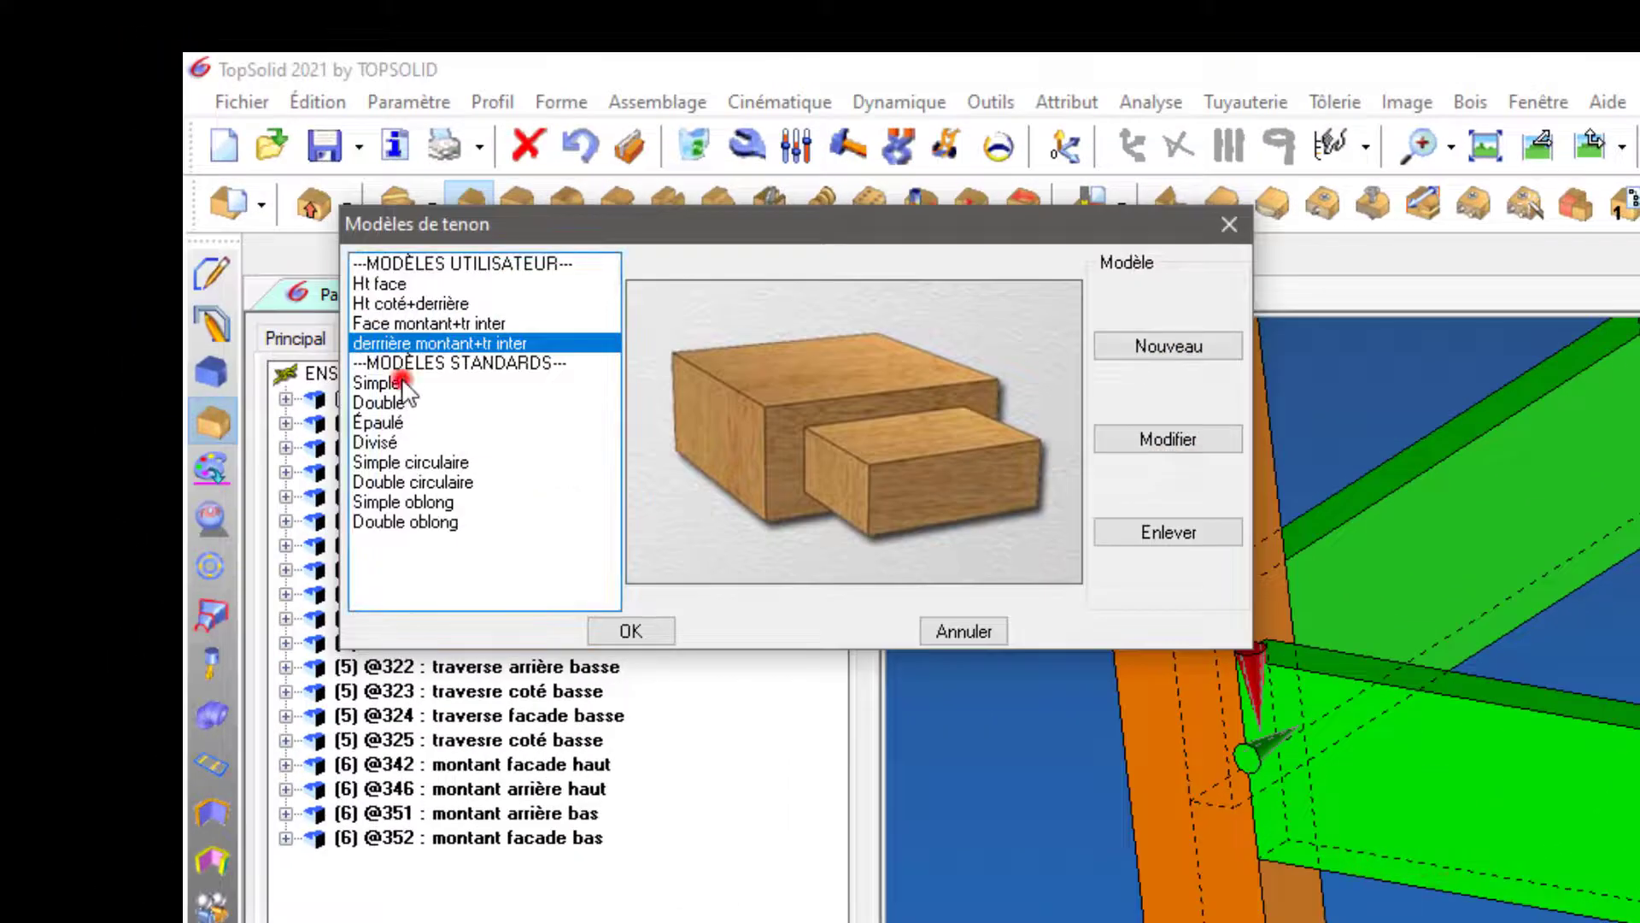
Choose the standard Simple tenon model with width settings l0 + l1 and thickness settings e + e0
click(401, 383)
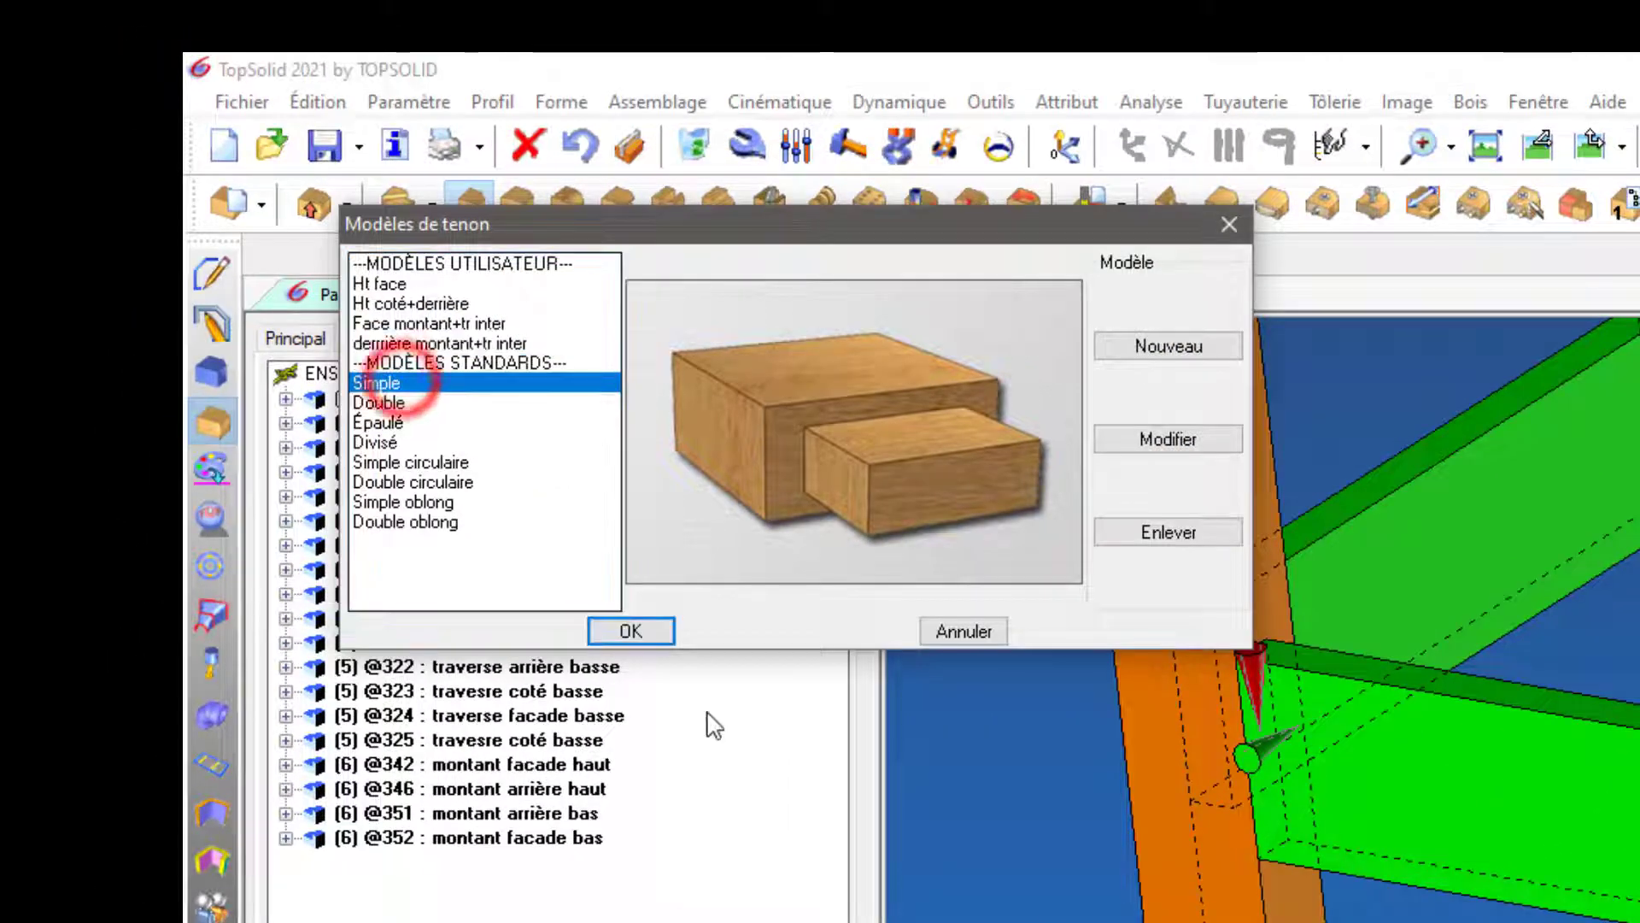
click(639, 630)
click(584, 274)
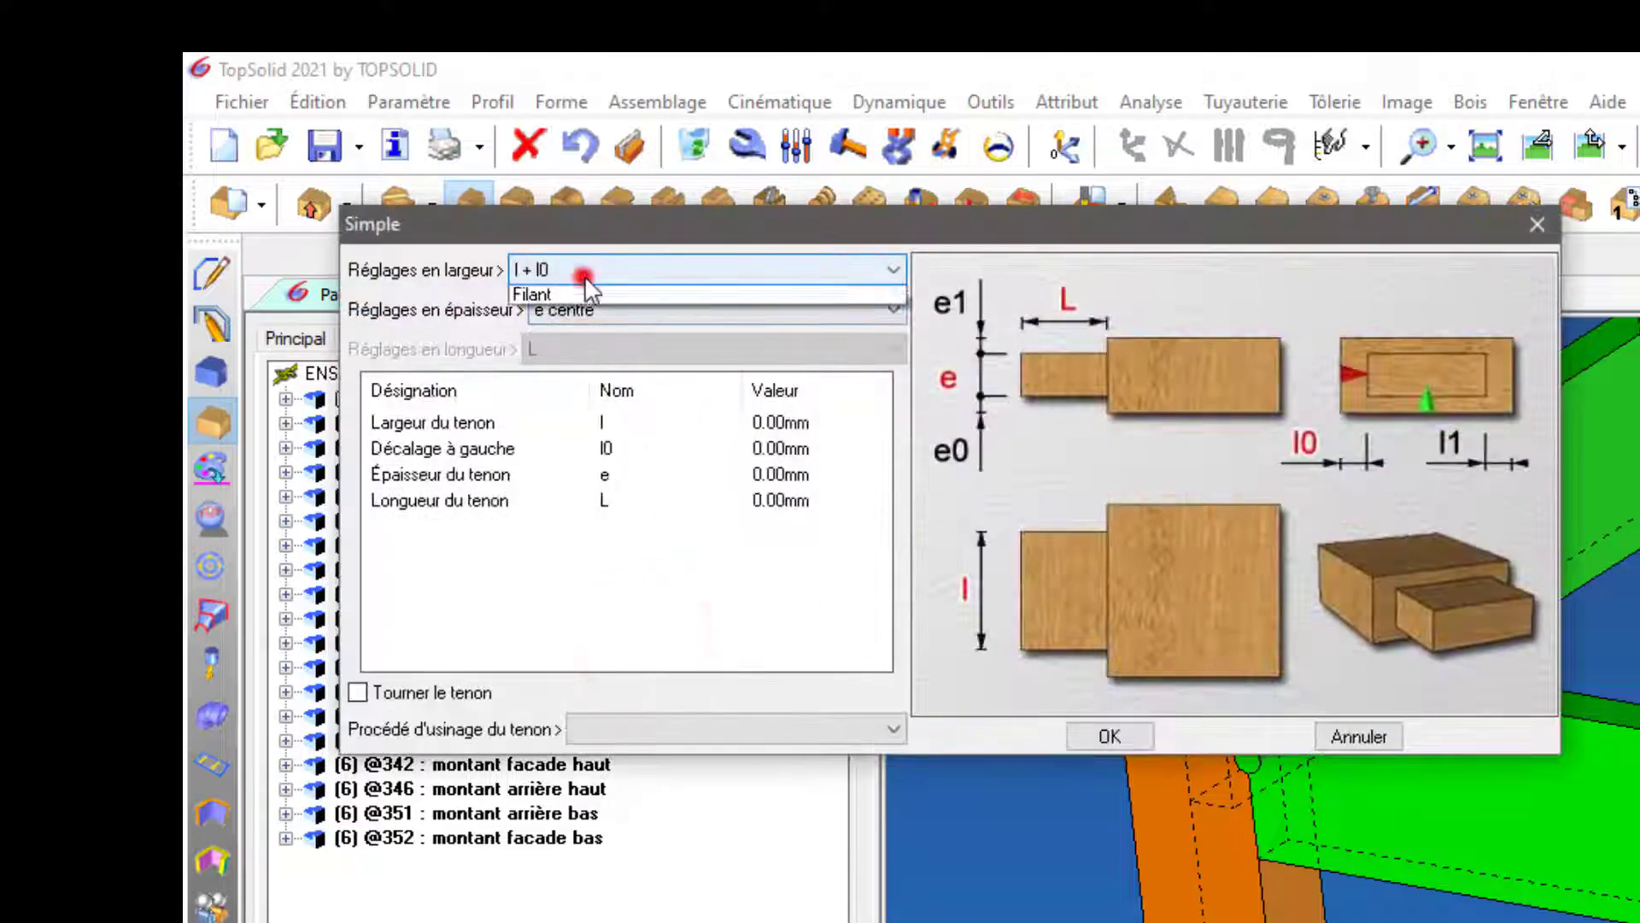
click(600, 338)
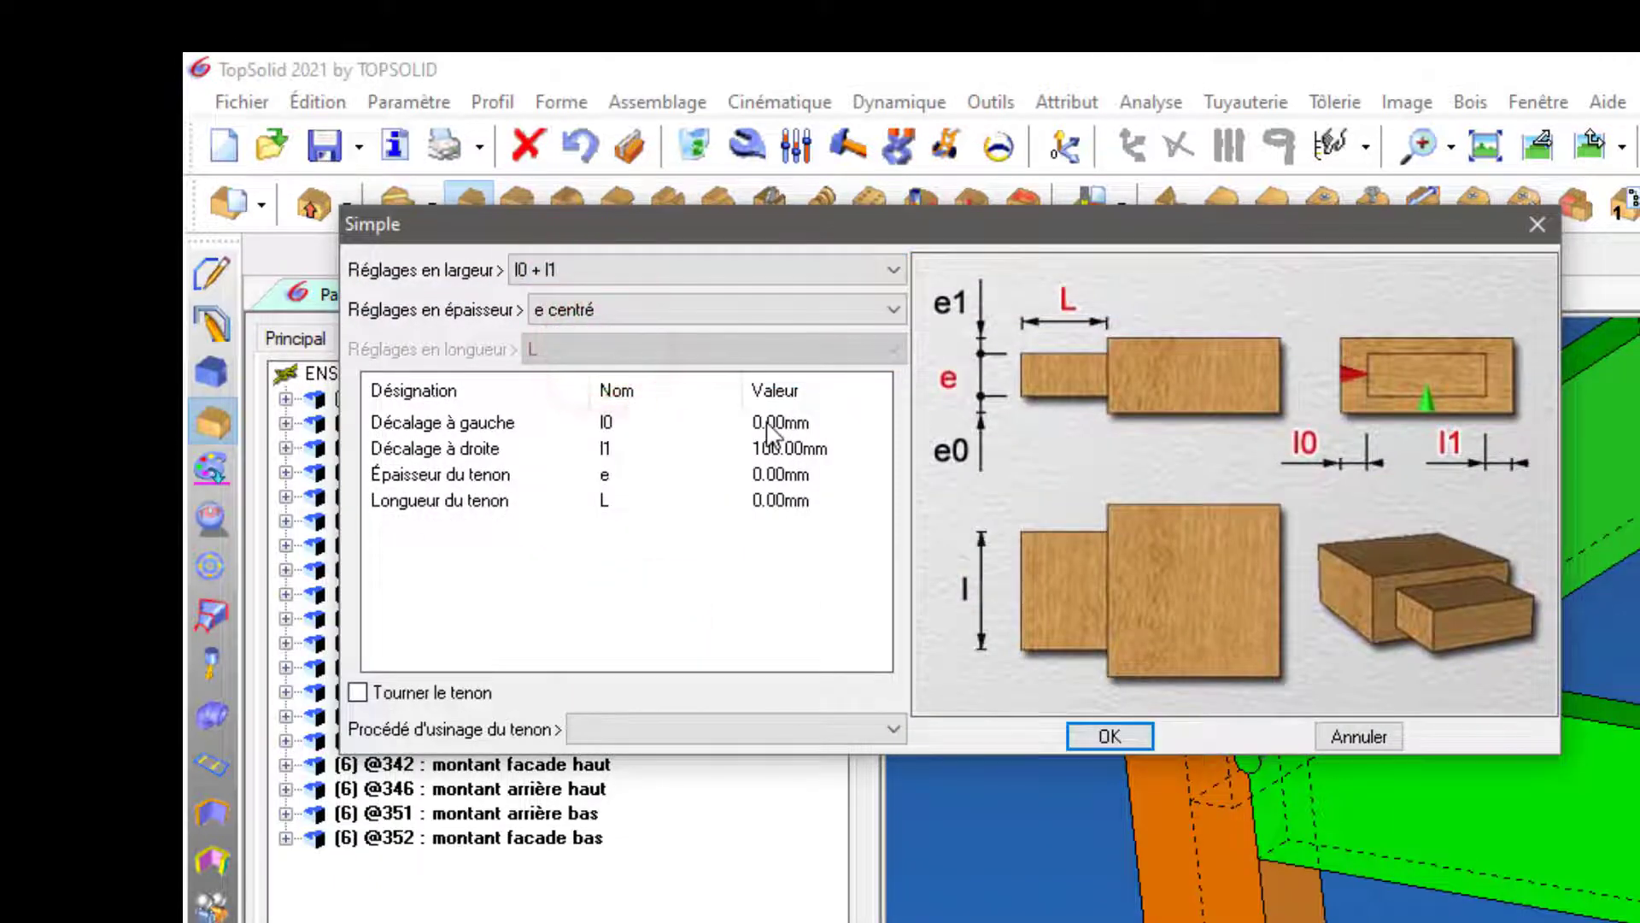
click(709, 312)
click(728, 337)
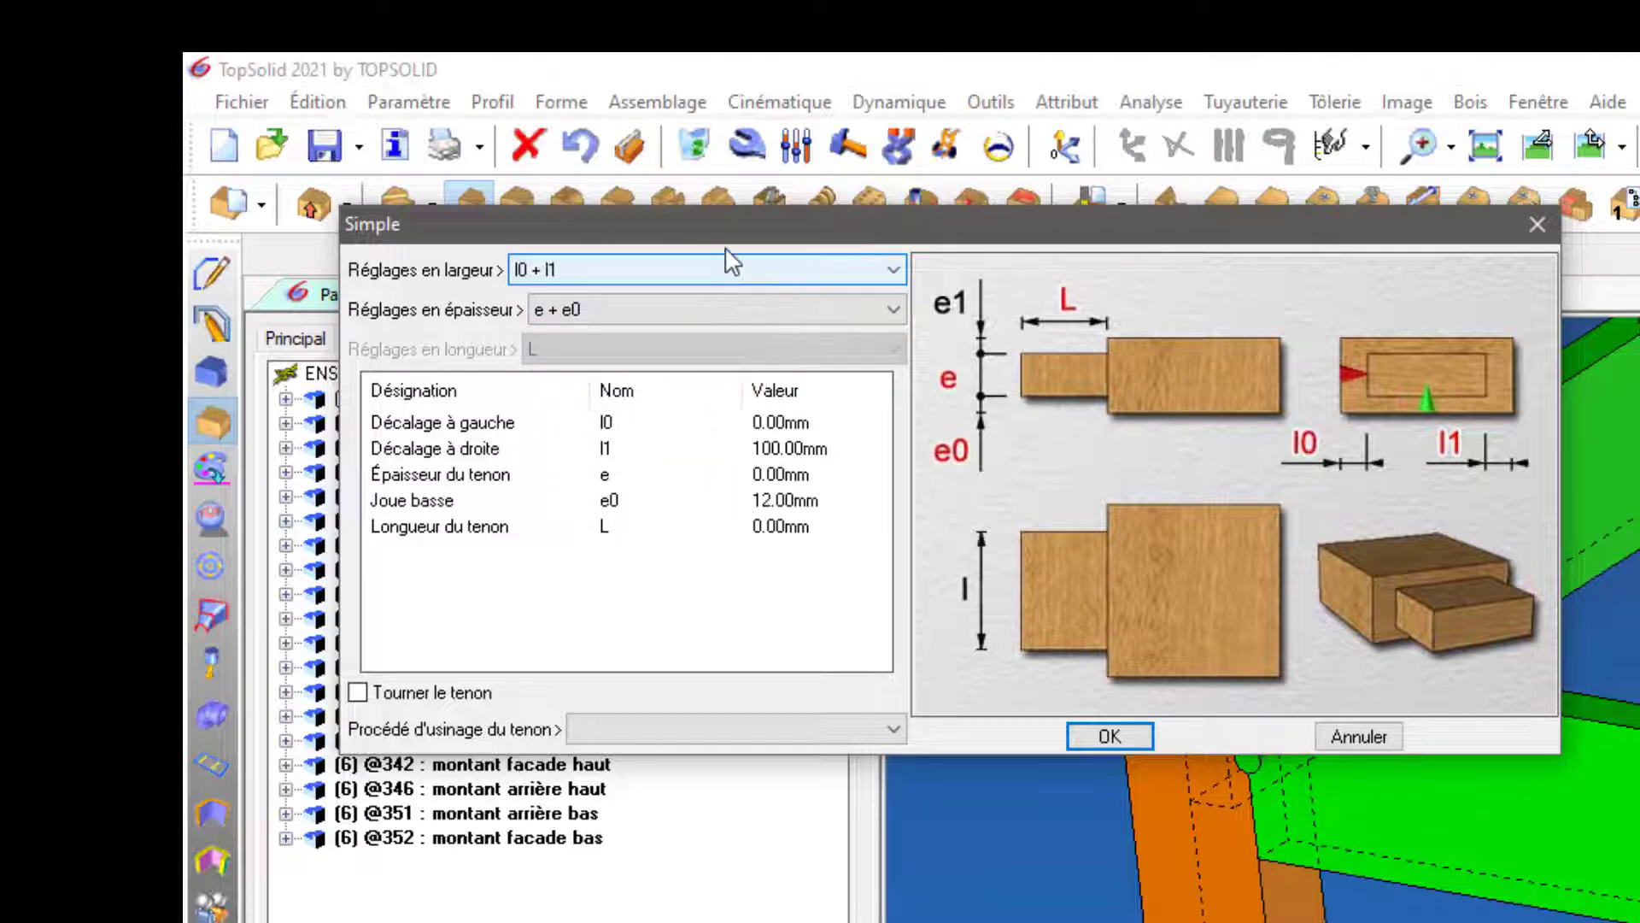
Review the Simple tenon's offset, thickness, cheek and length parameters against the diagram, keeping the e + e0 thickness setting
drag(726, 238, 863, 458)
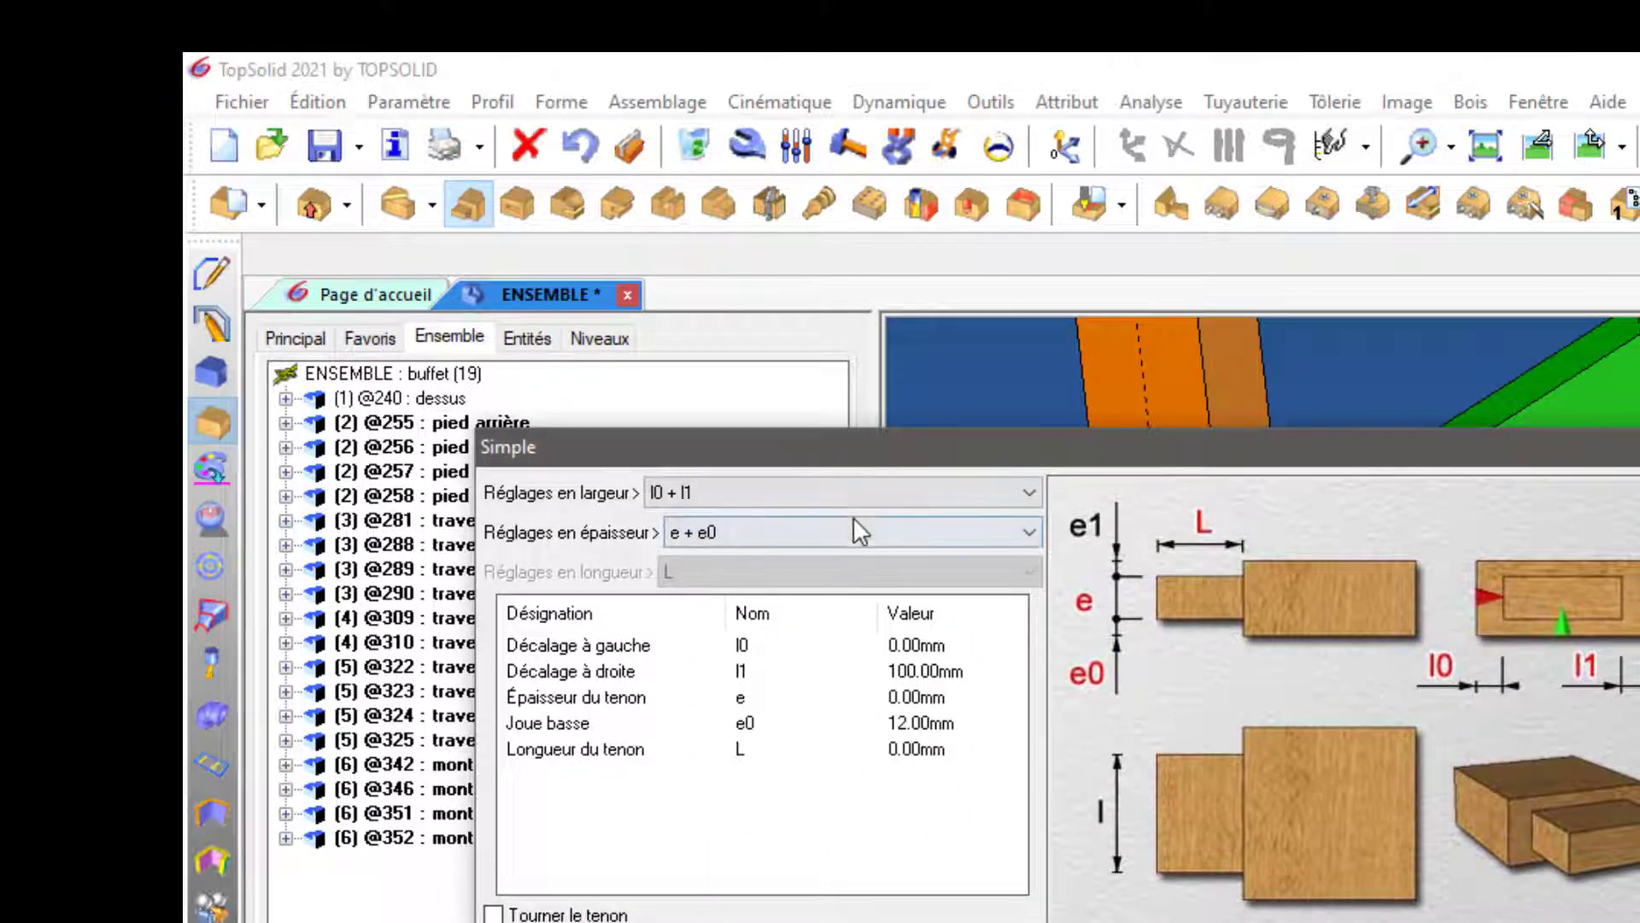
click(911, 647)
click(921, 697)
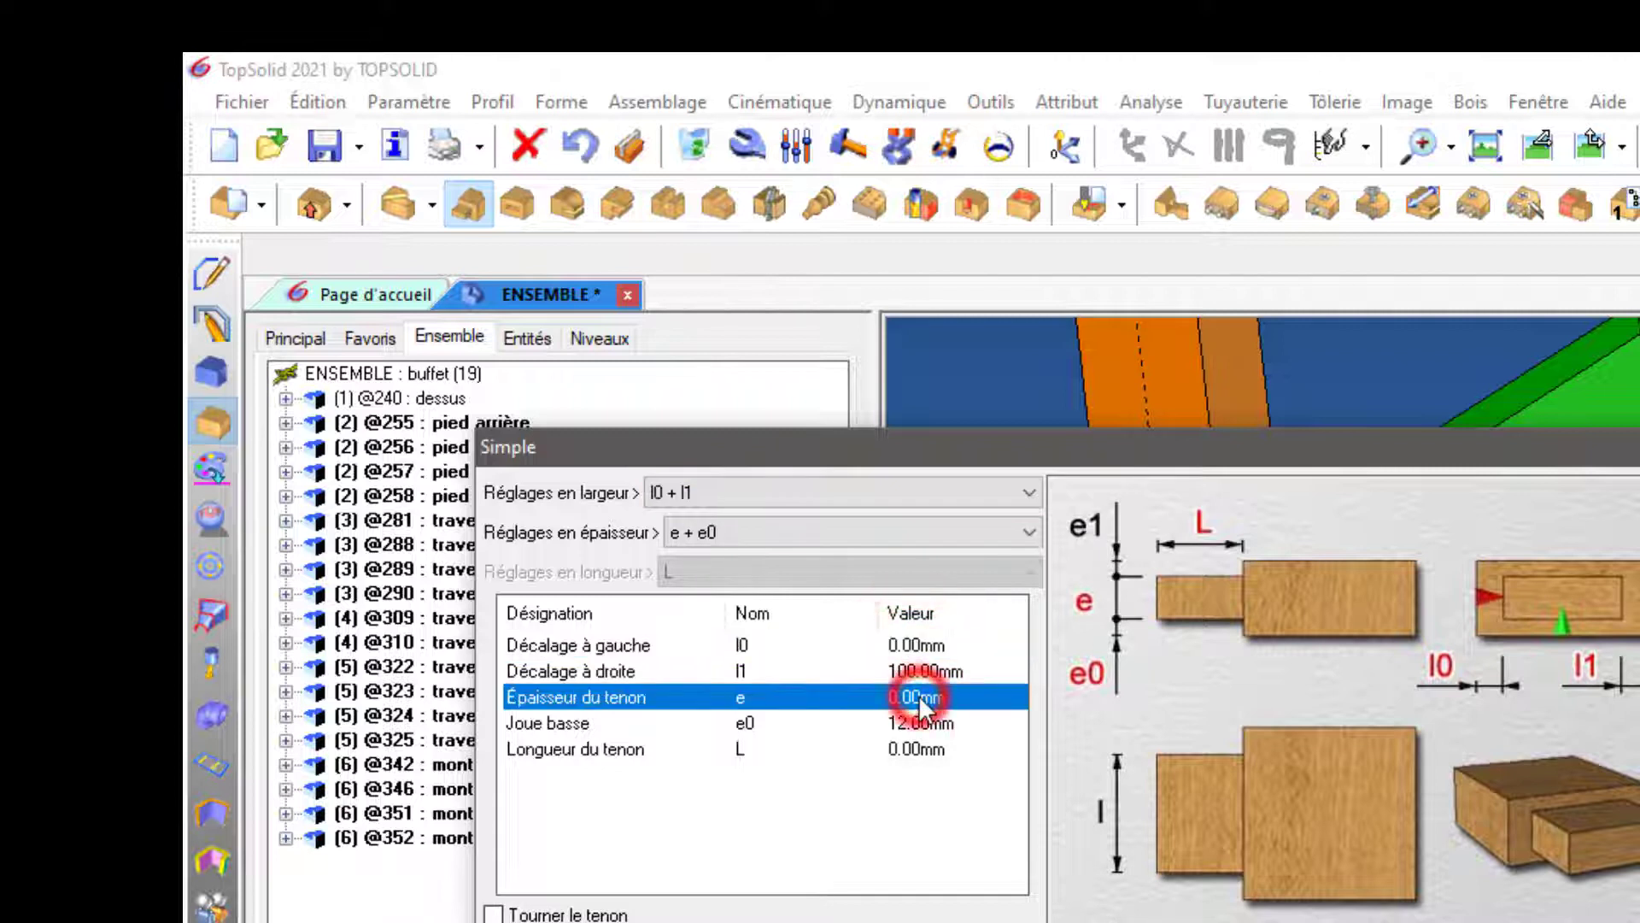
click(873, 537)
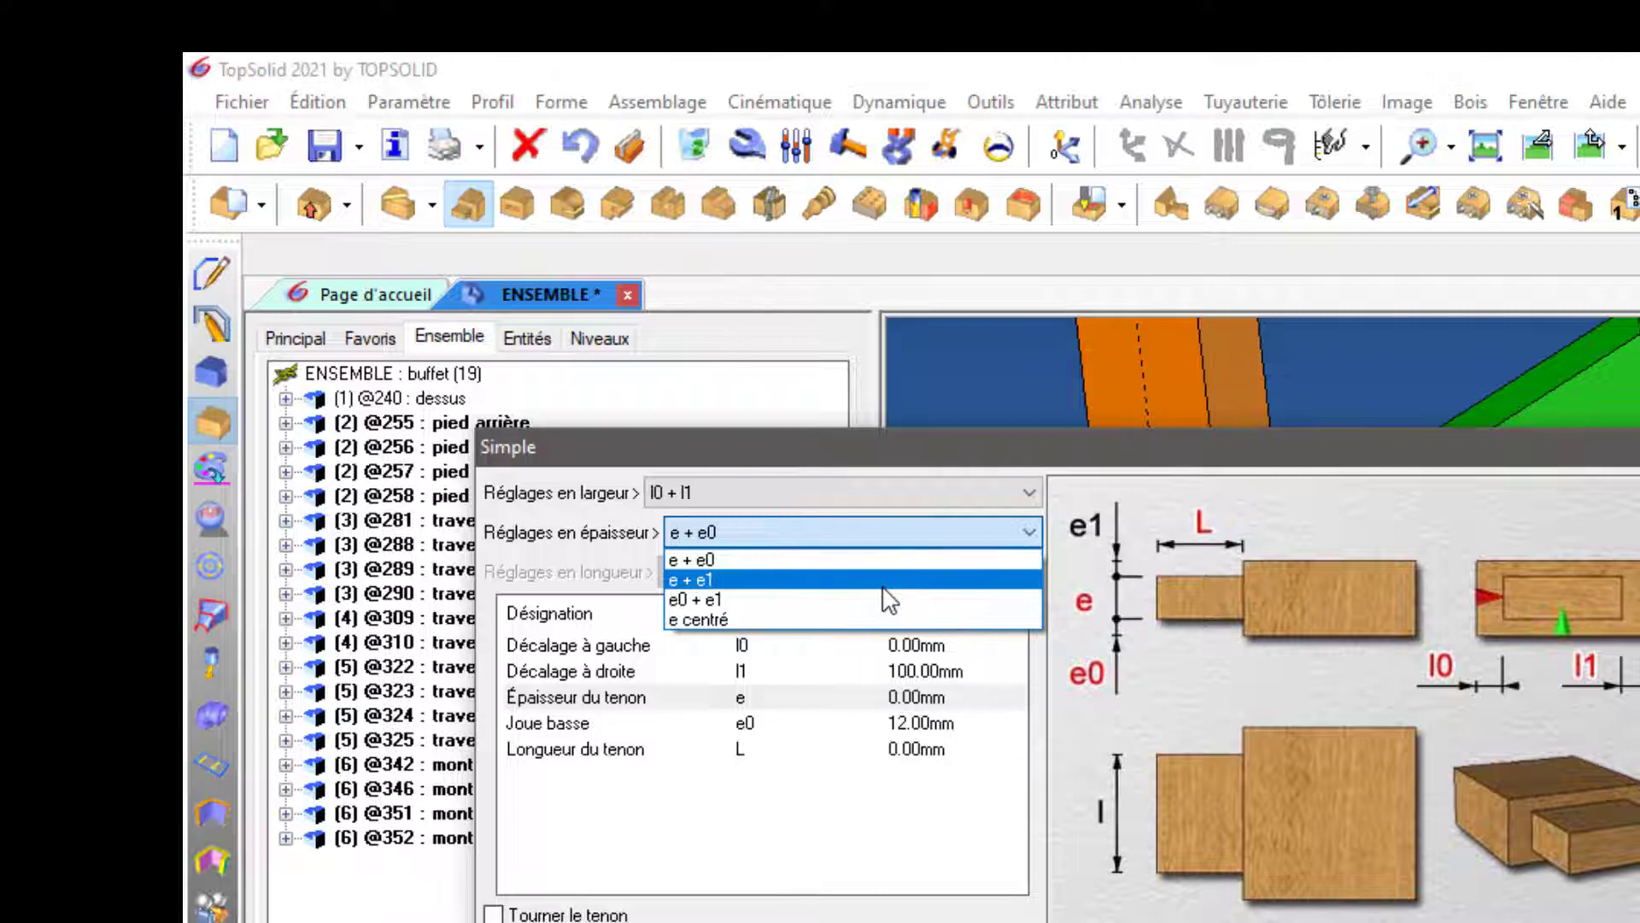
click(880, 563)
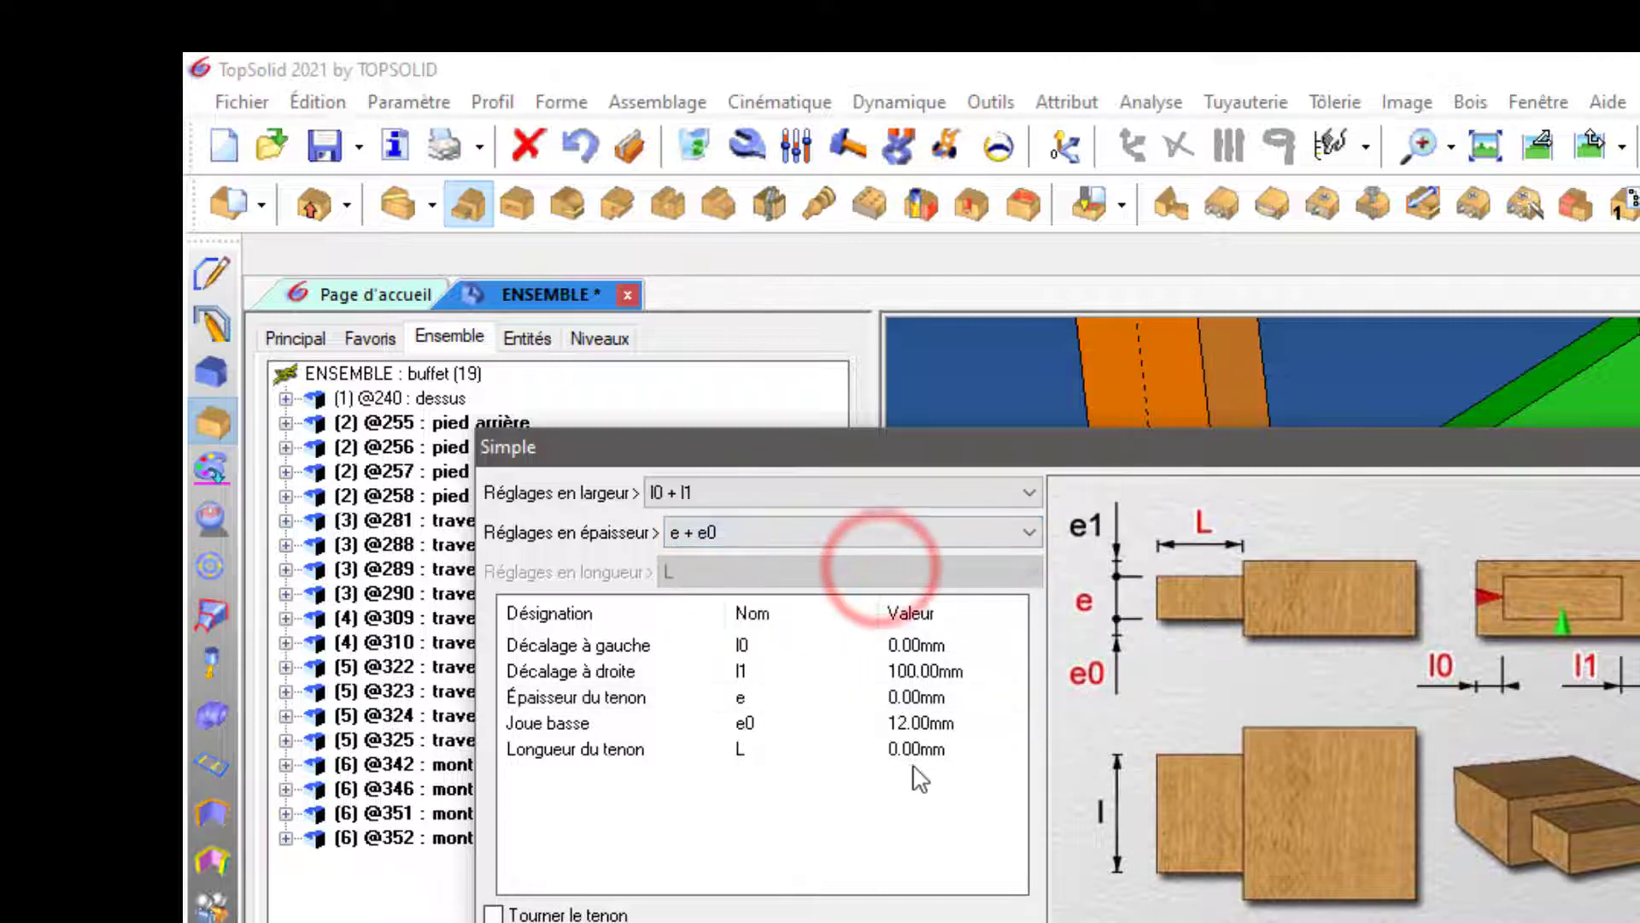
click(910, 723)
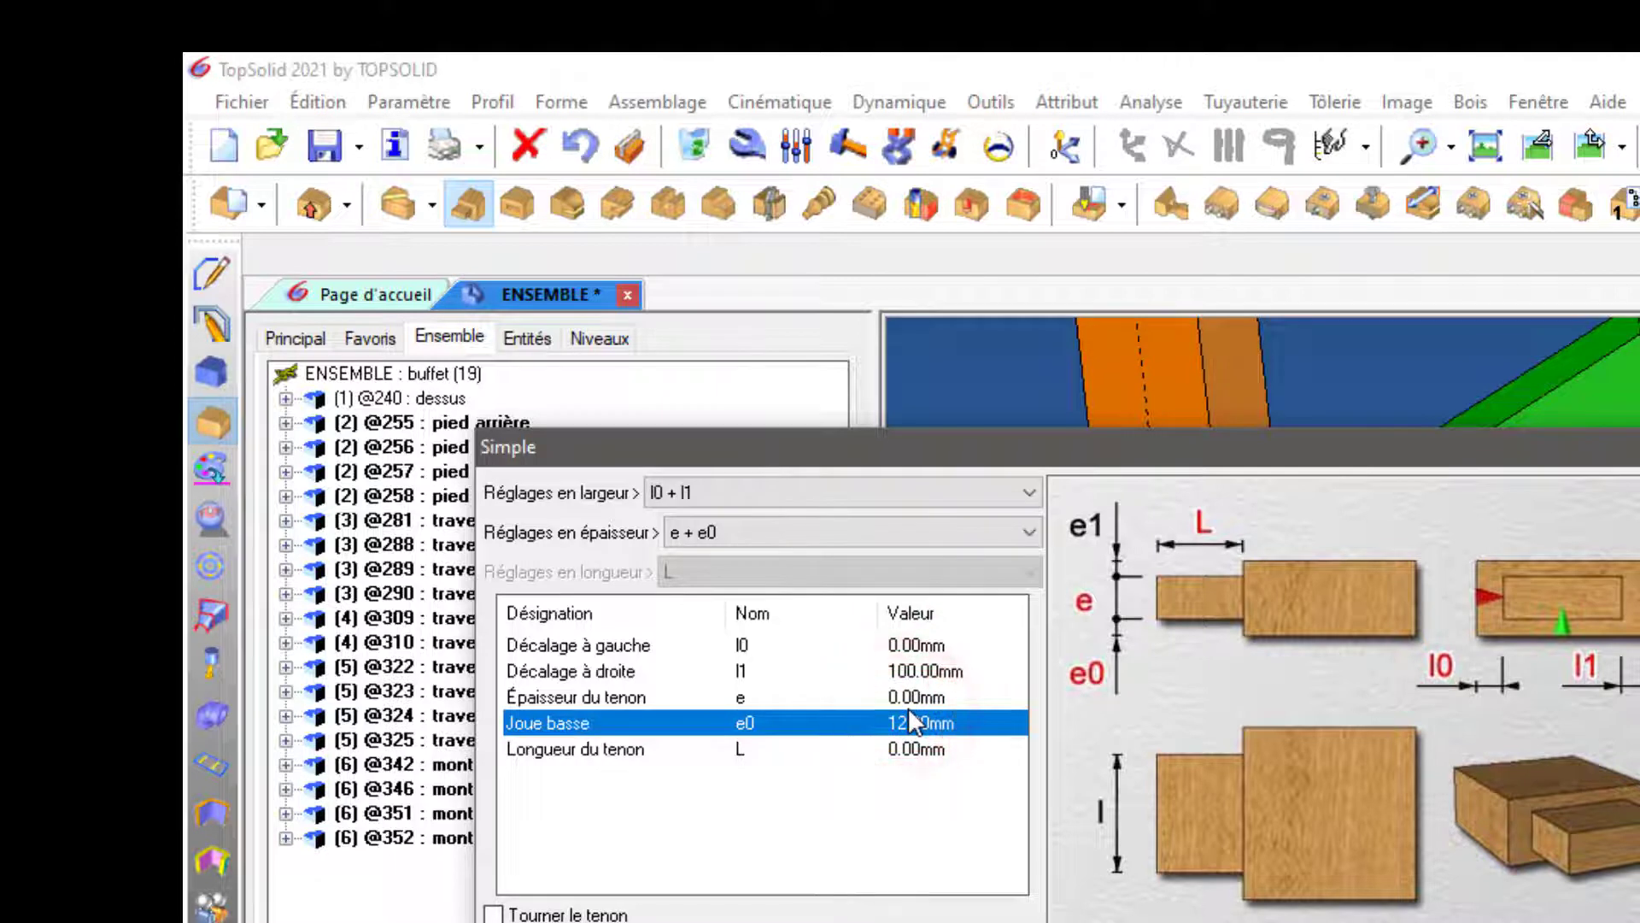
click(908, 749)
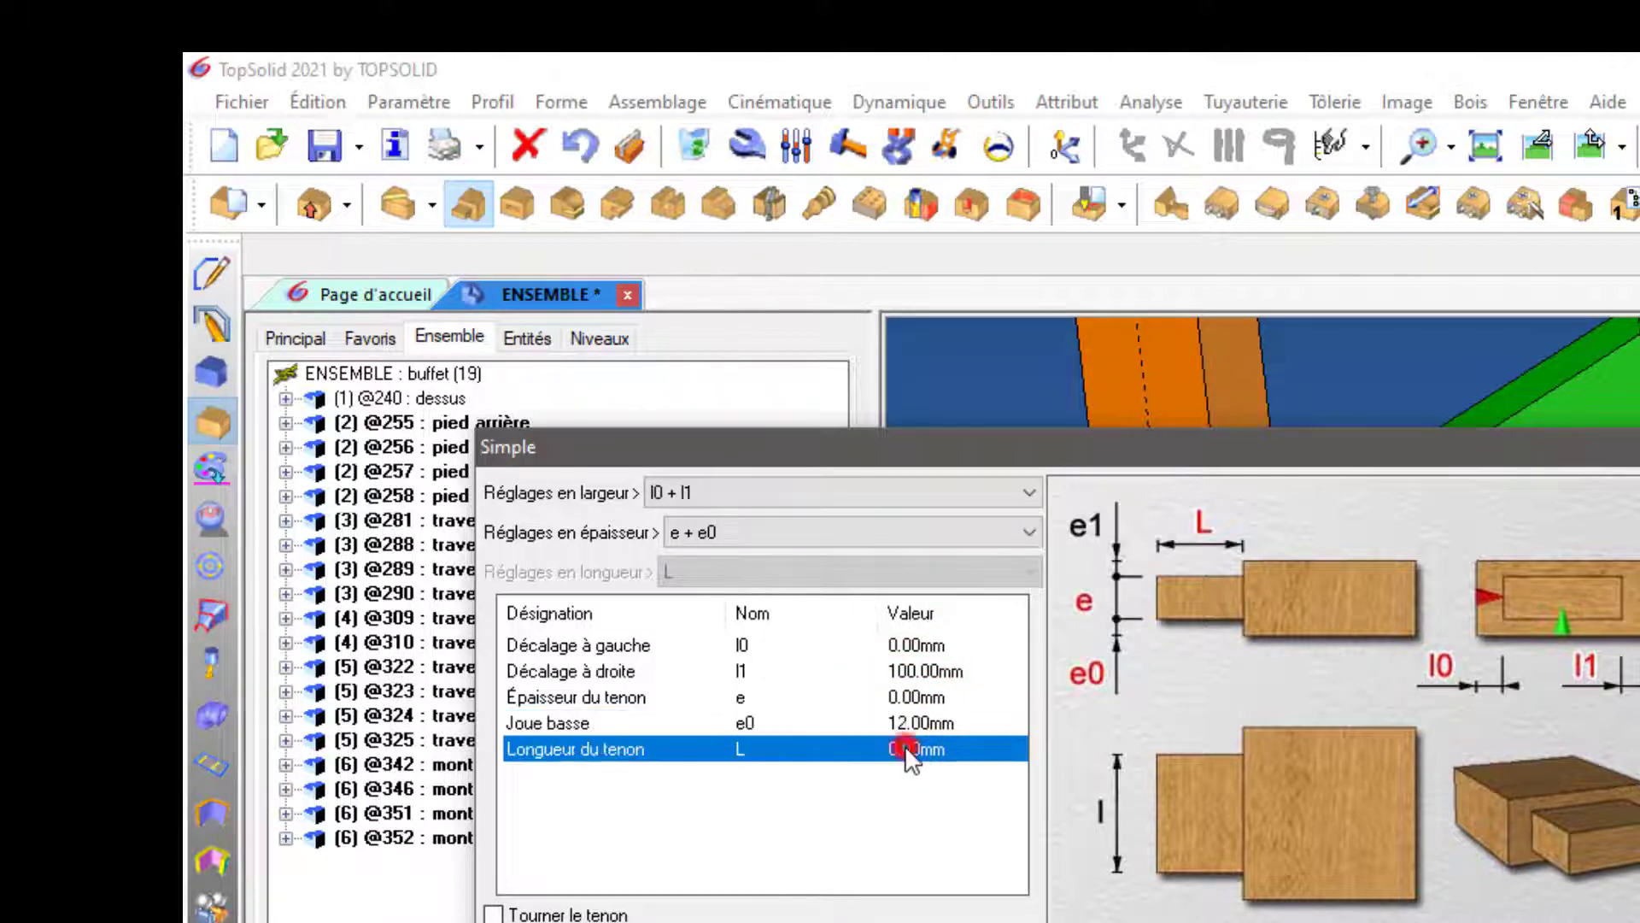
click(945, 793)
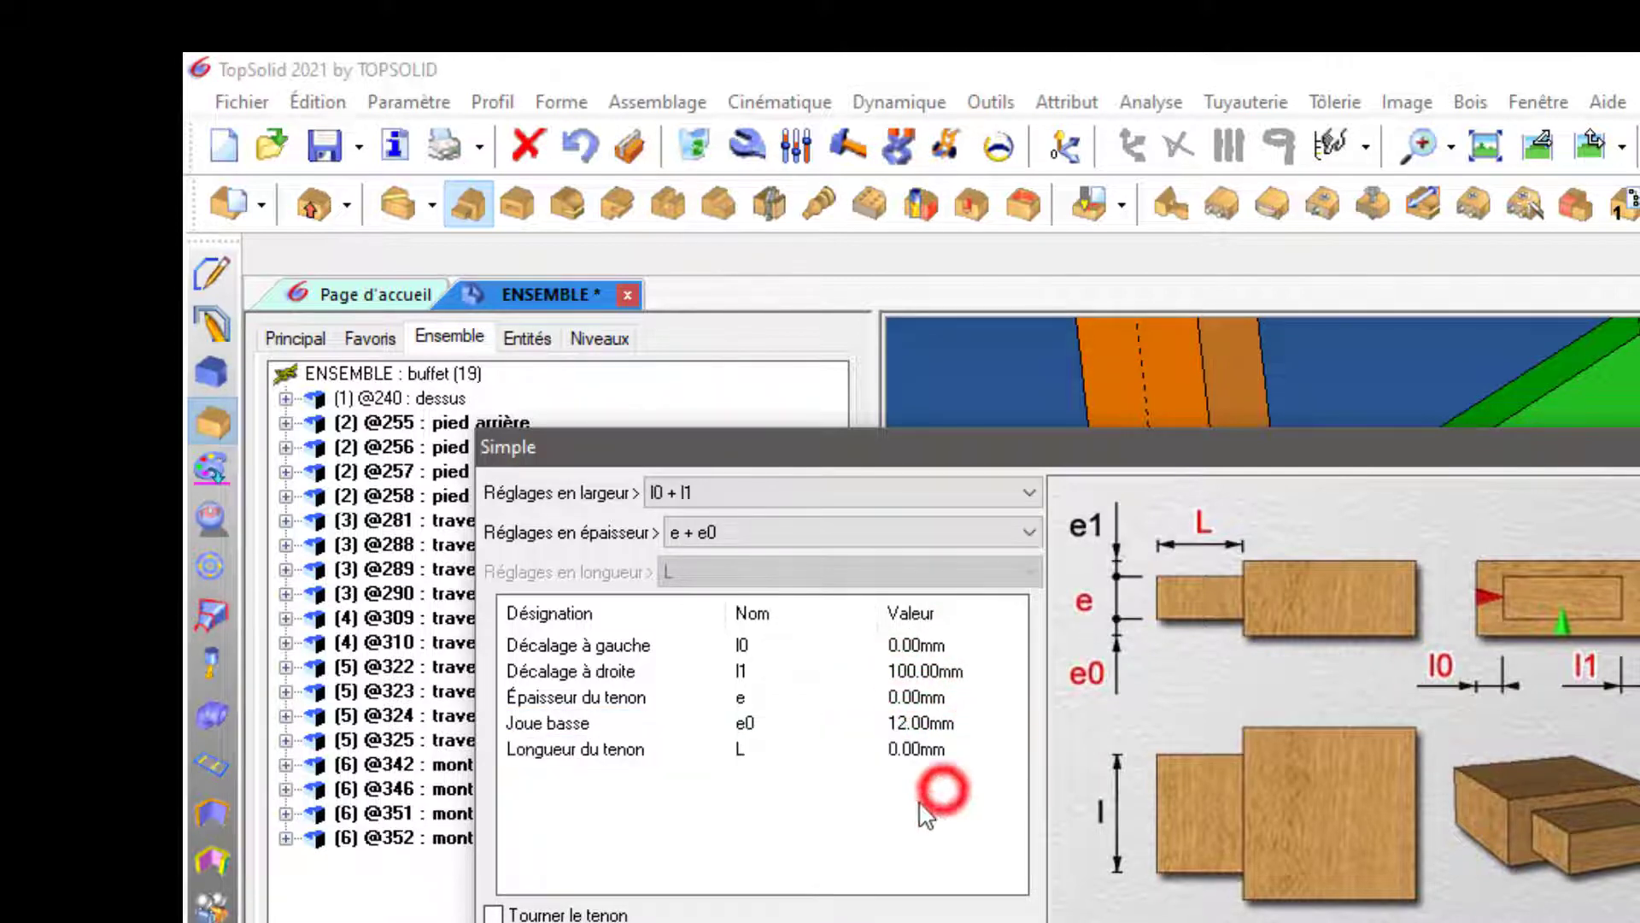
drag(930, 459, 916, 328)
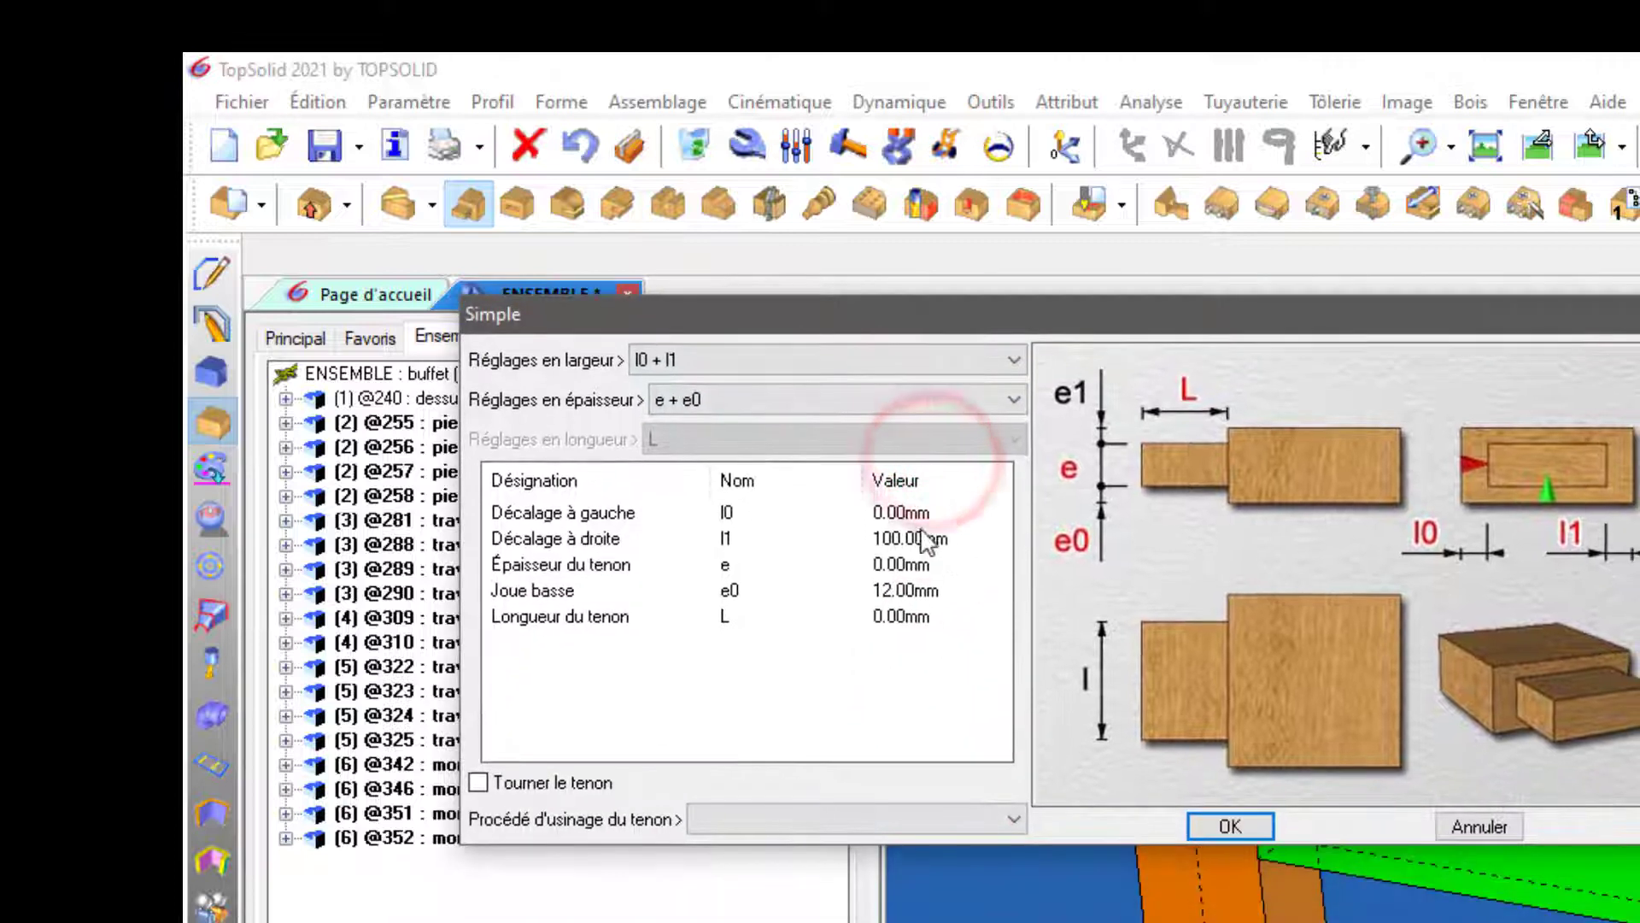
click(897, 513)
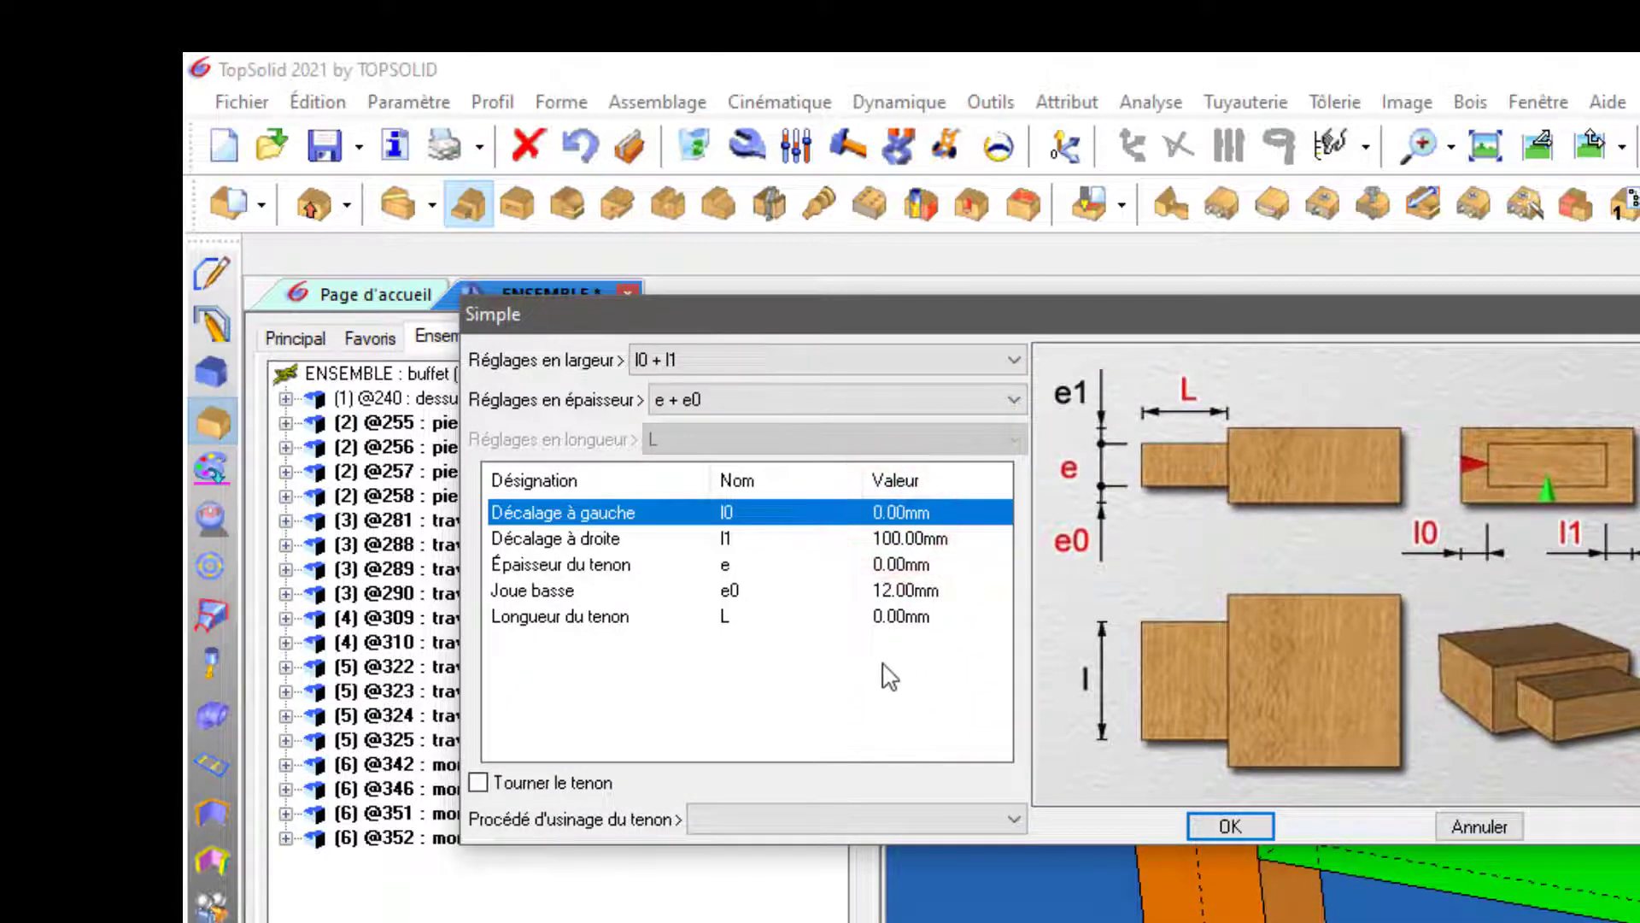
click(892, 652)
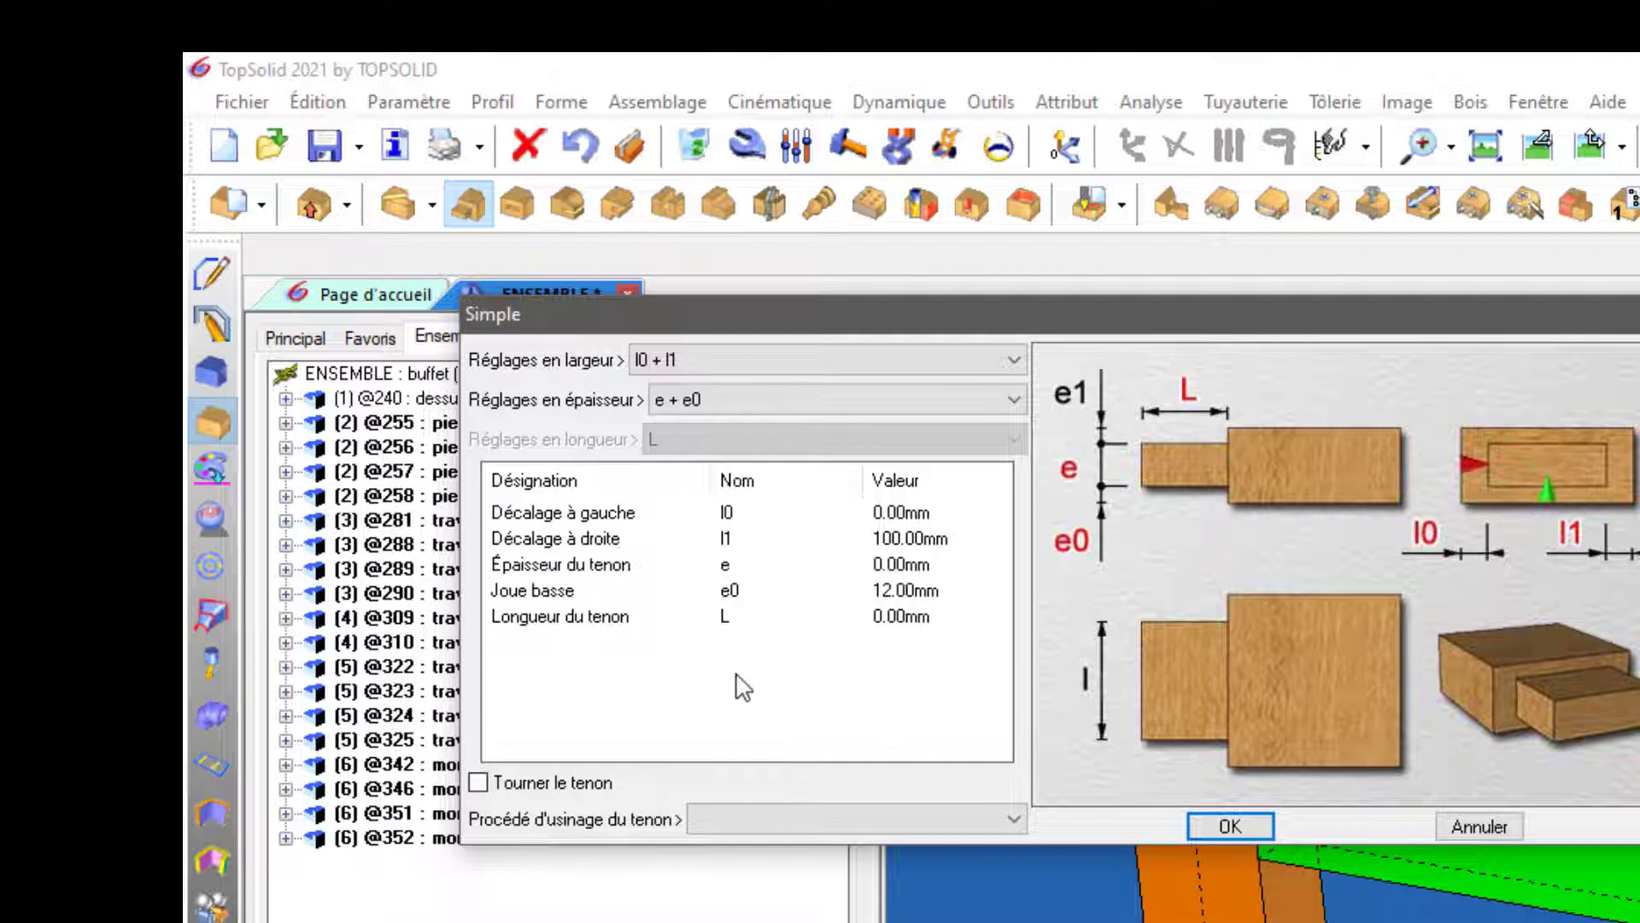
Set the tenon's Décalage à gauche to 12 mm and Décalage à droite to 5 mm
click(892, 513)
click(897, 512)
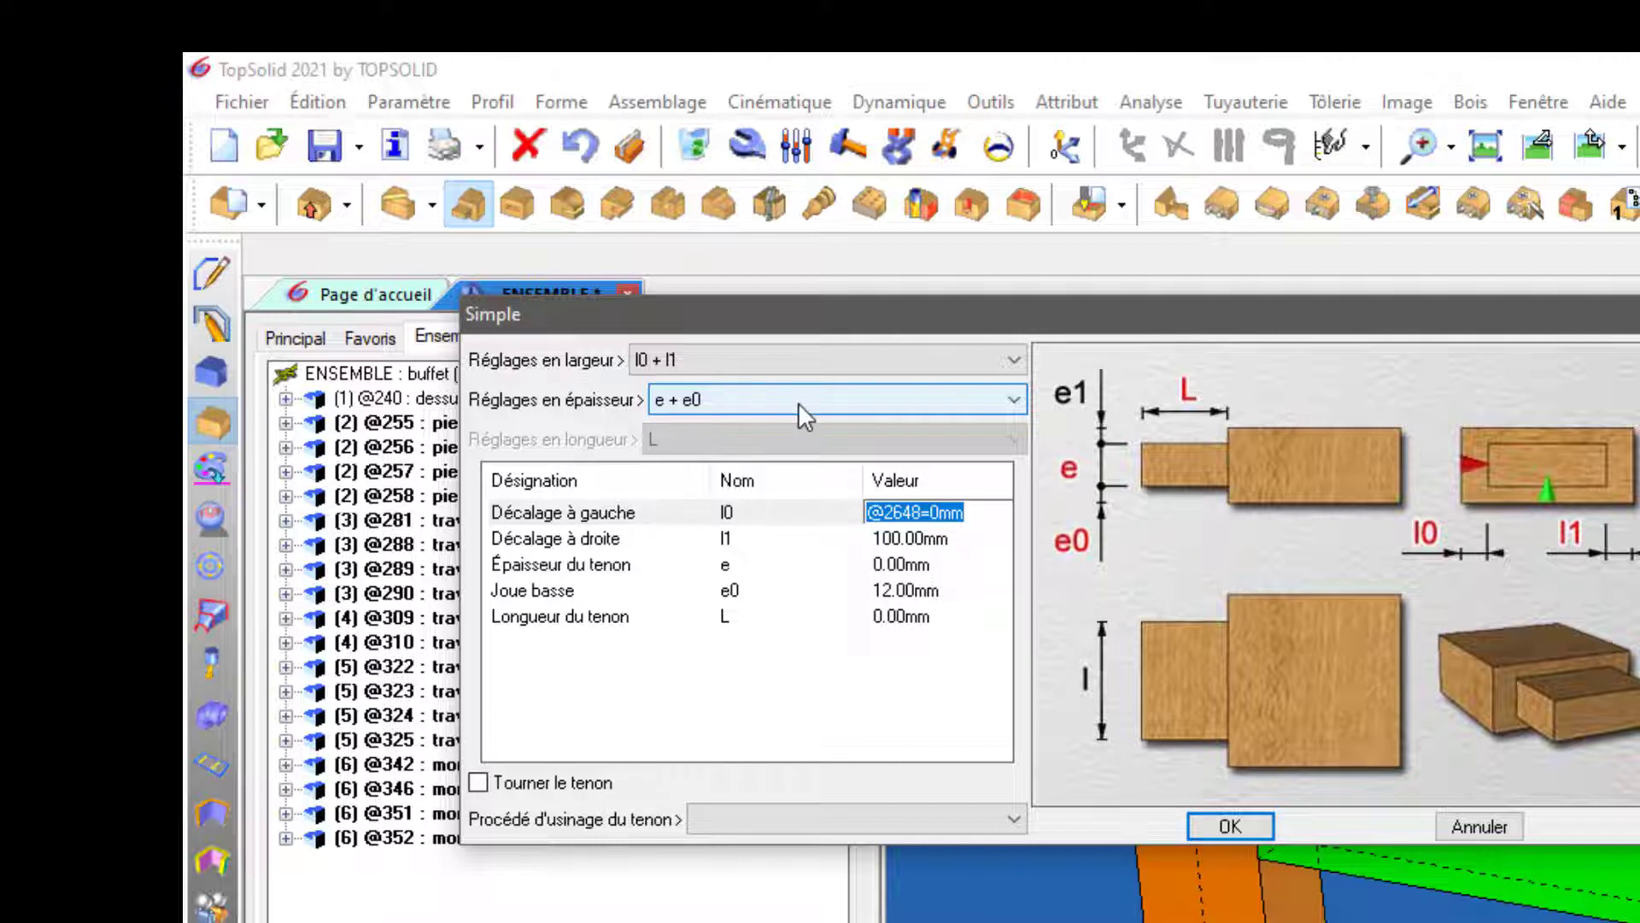
text(12)
key(Return)
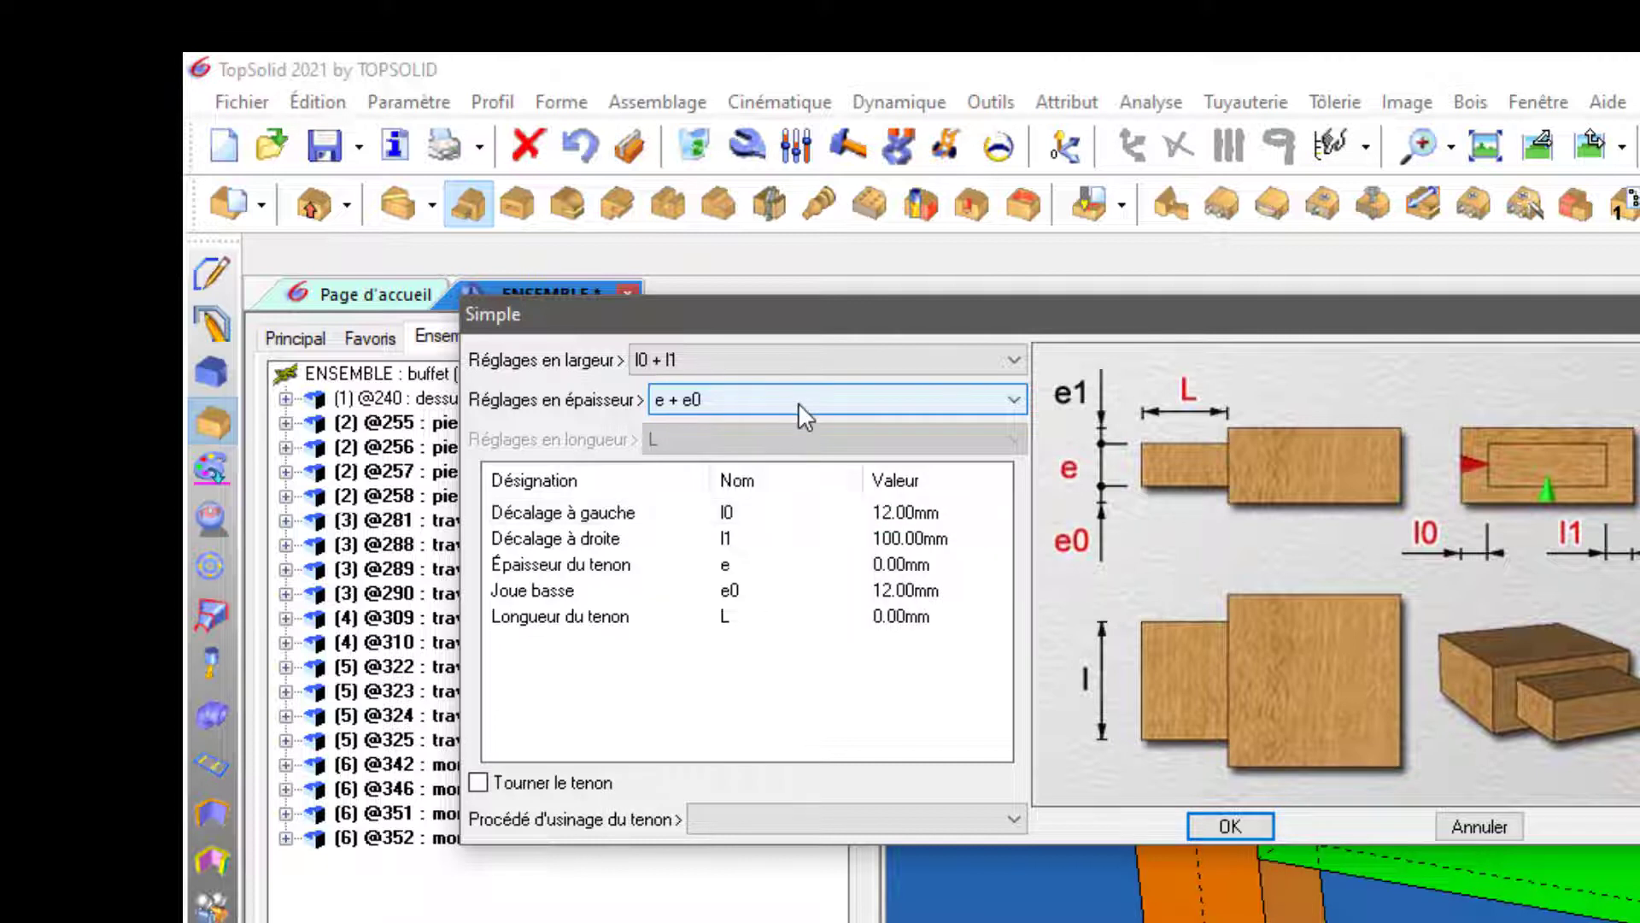
click(907, 540)
text(5)
key(Return)
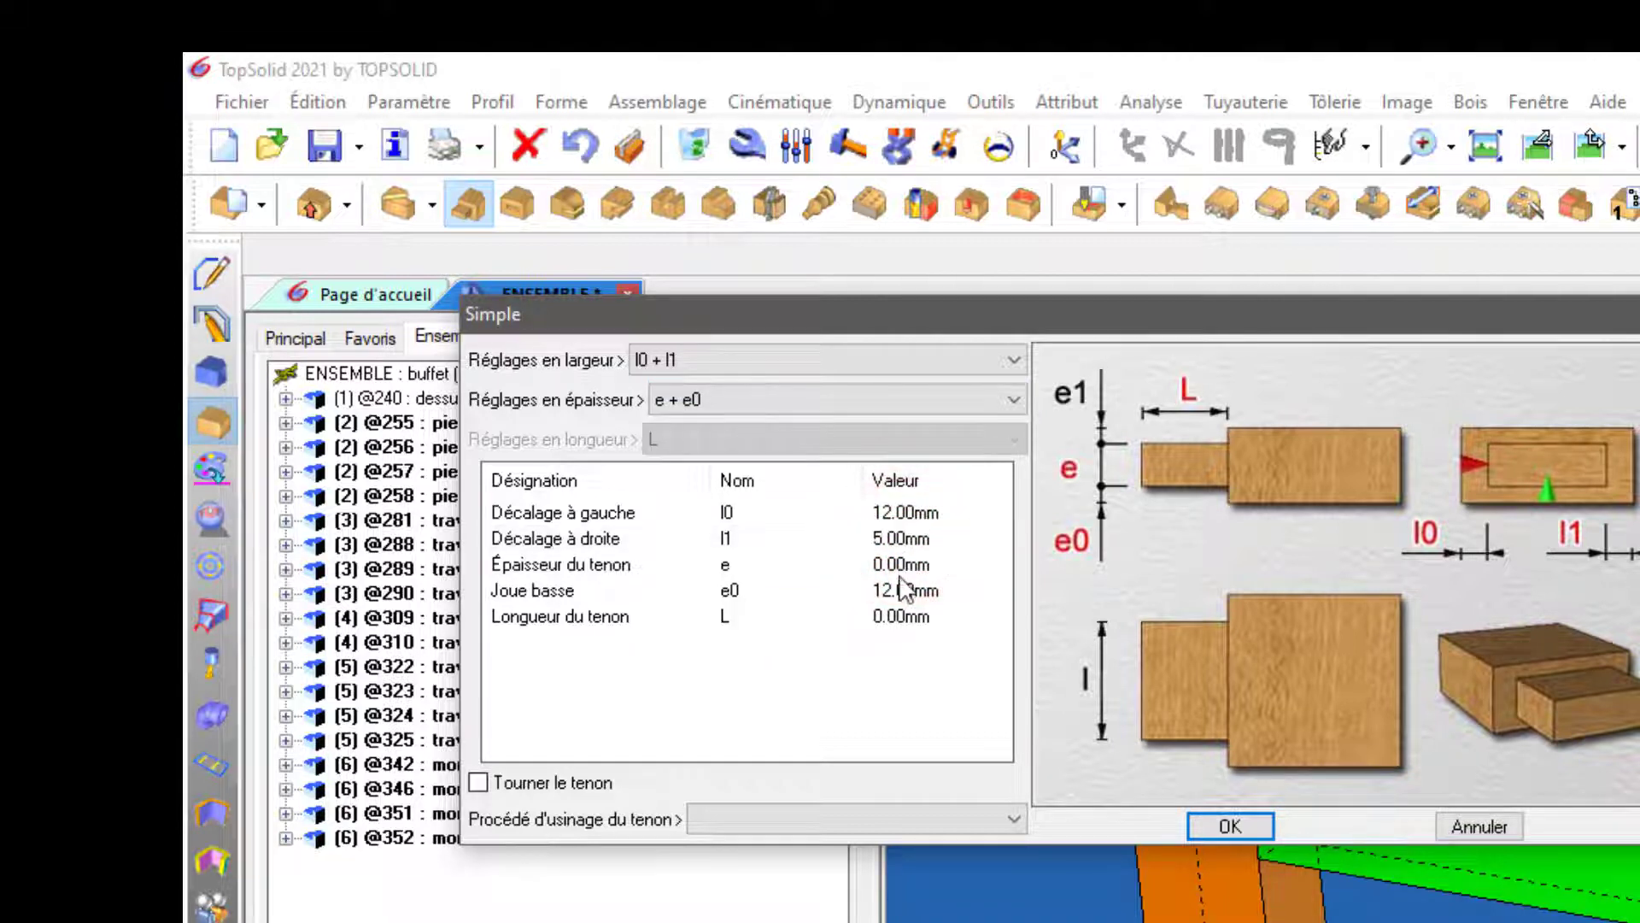
Set the tenon's Épaisseur du tenon to 8 mm and Joue basse to 8 mm
click(901, 564)
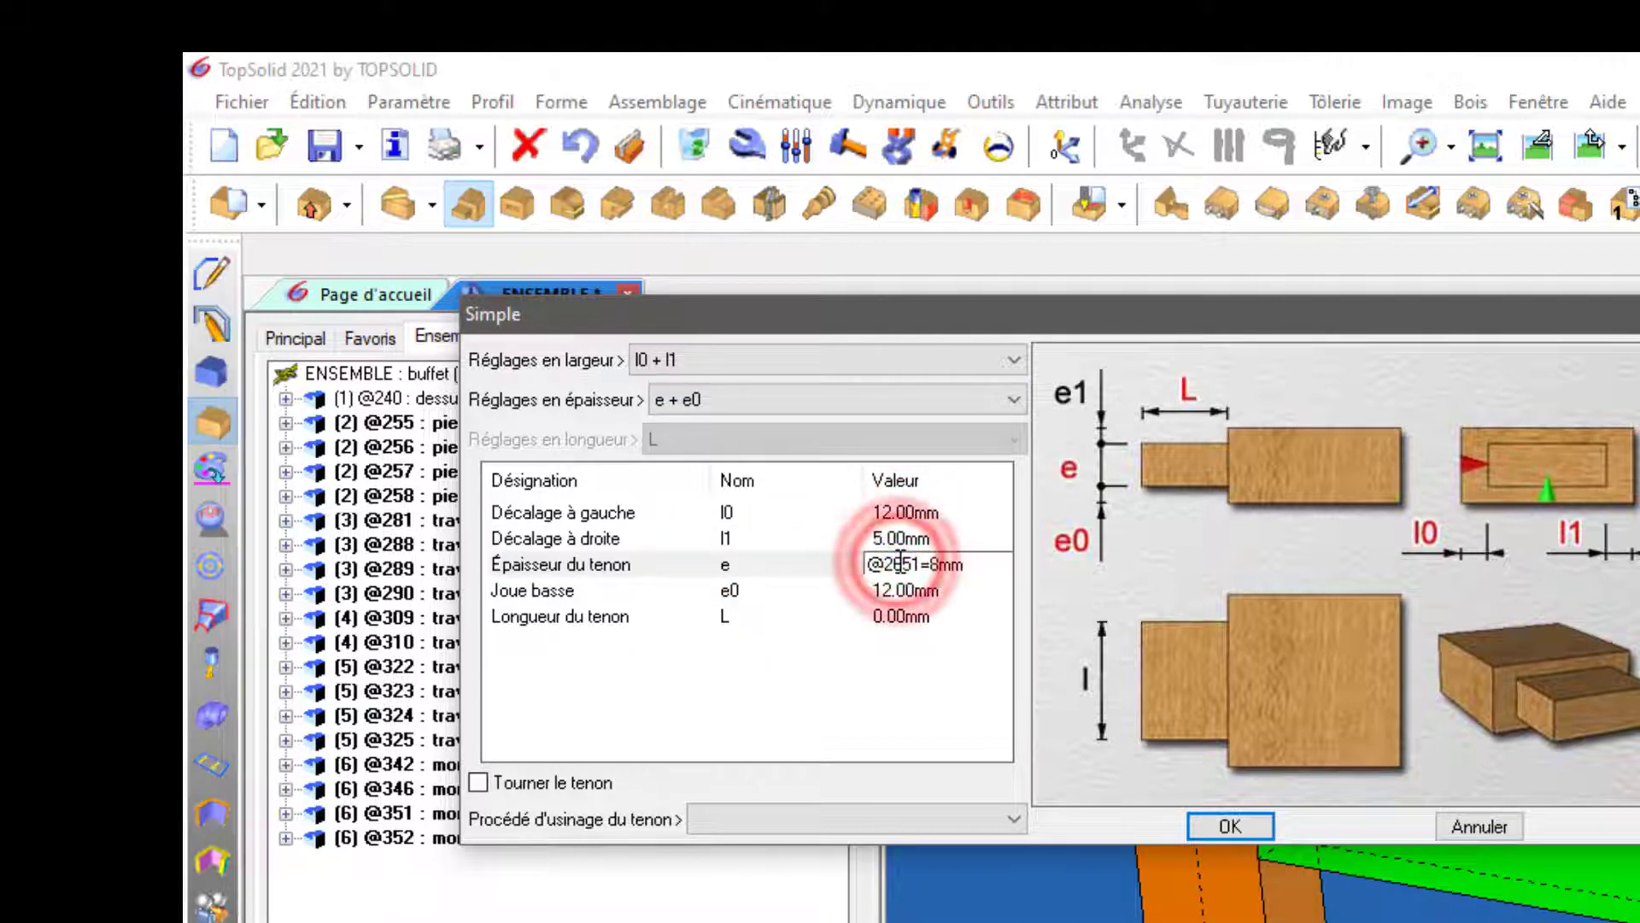
text(8)
key(Return)
click(891, 592)
text(8)
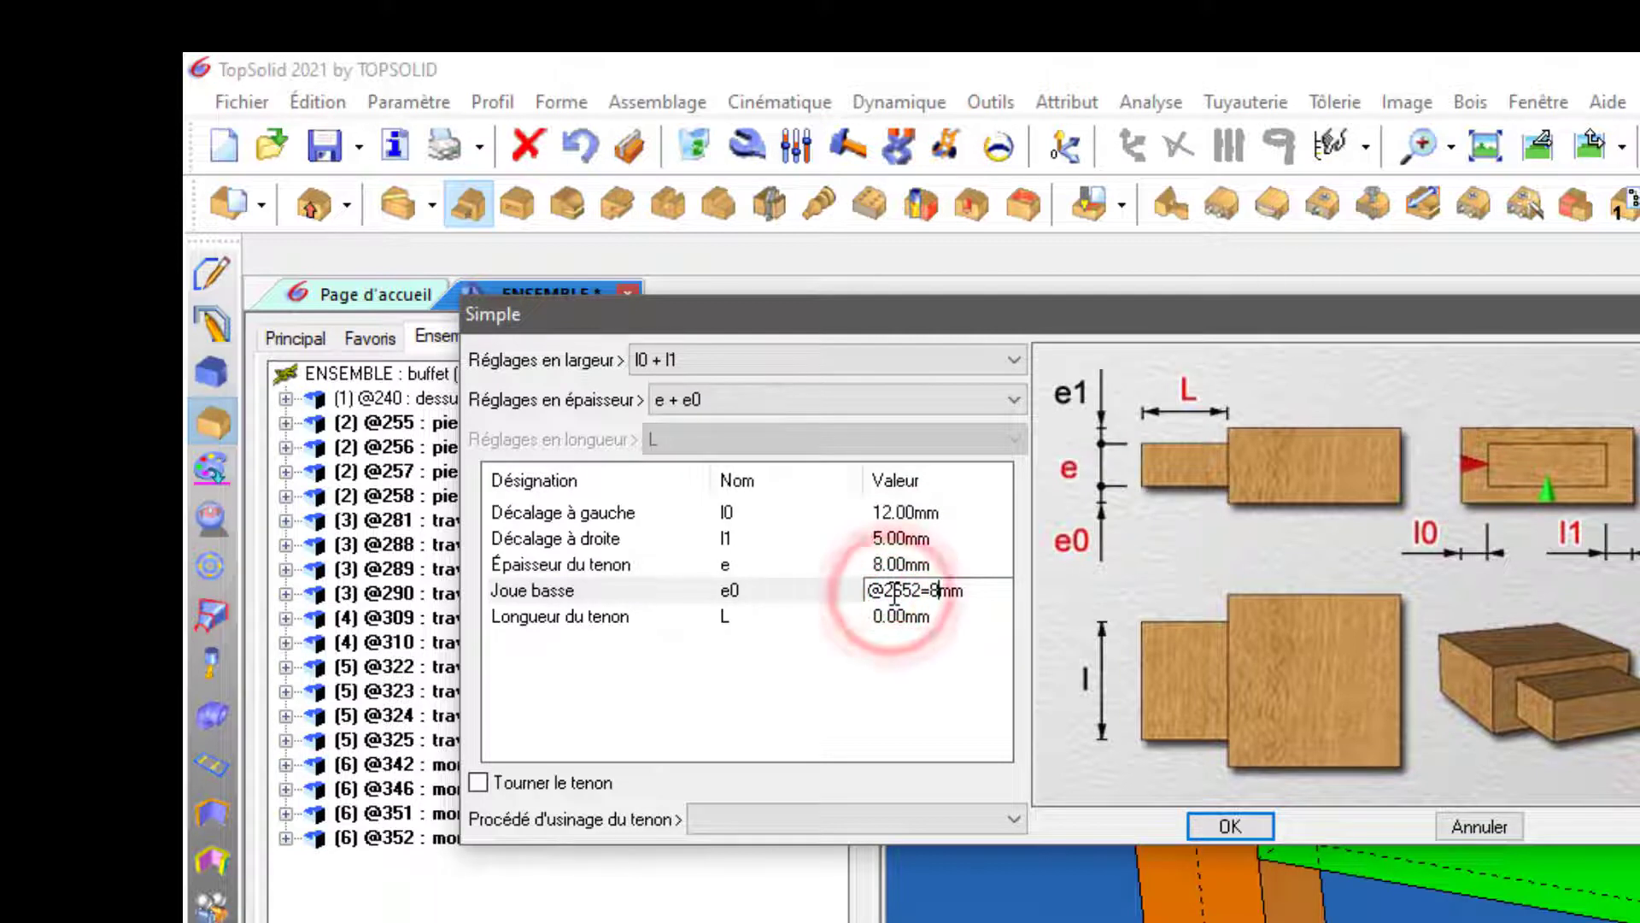
key(Return)
Set the Longueur du tenon to 35 mm and create the tenon on the traverse arrière basse
click(896, 615)
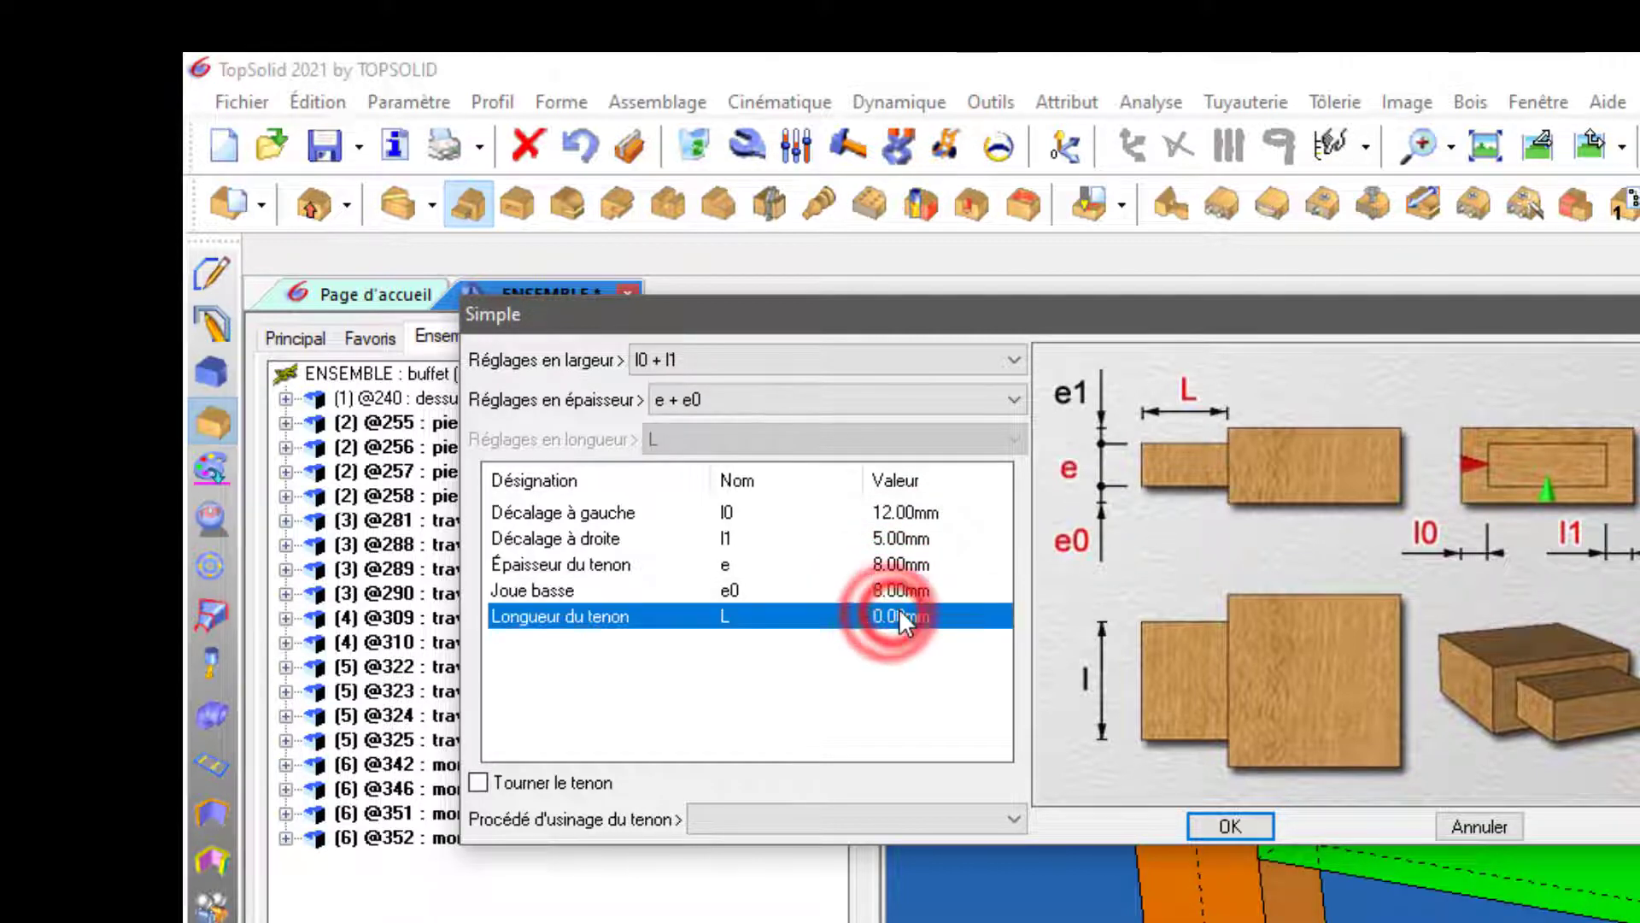
click(897, 617)
text(35)
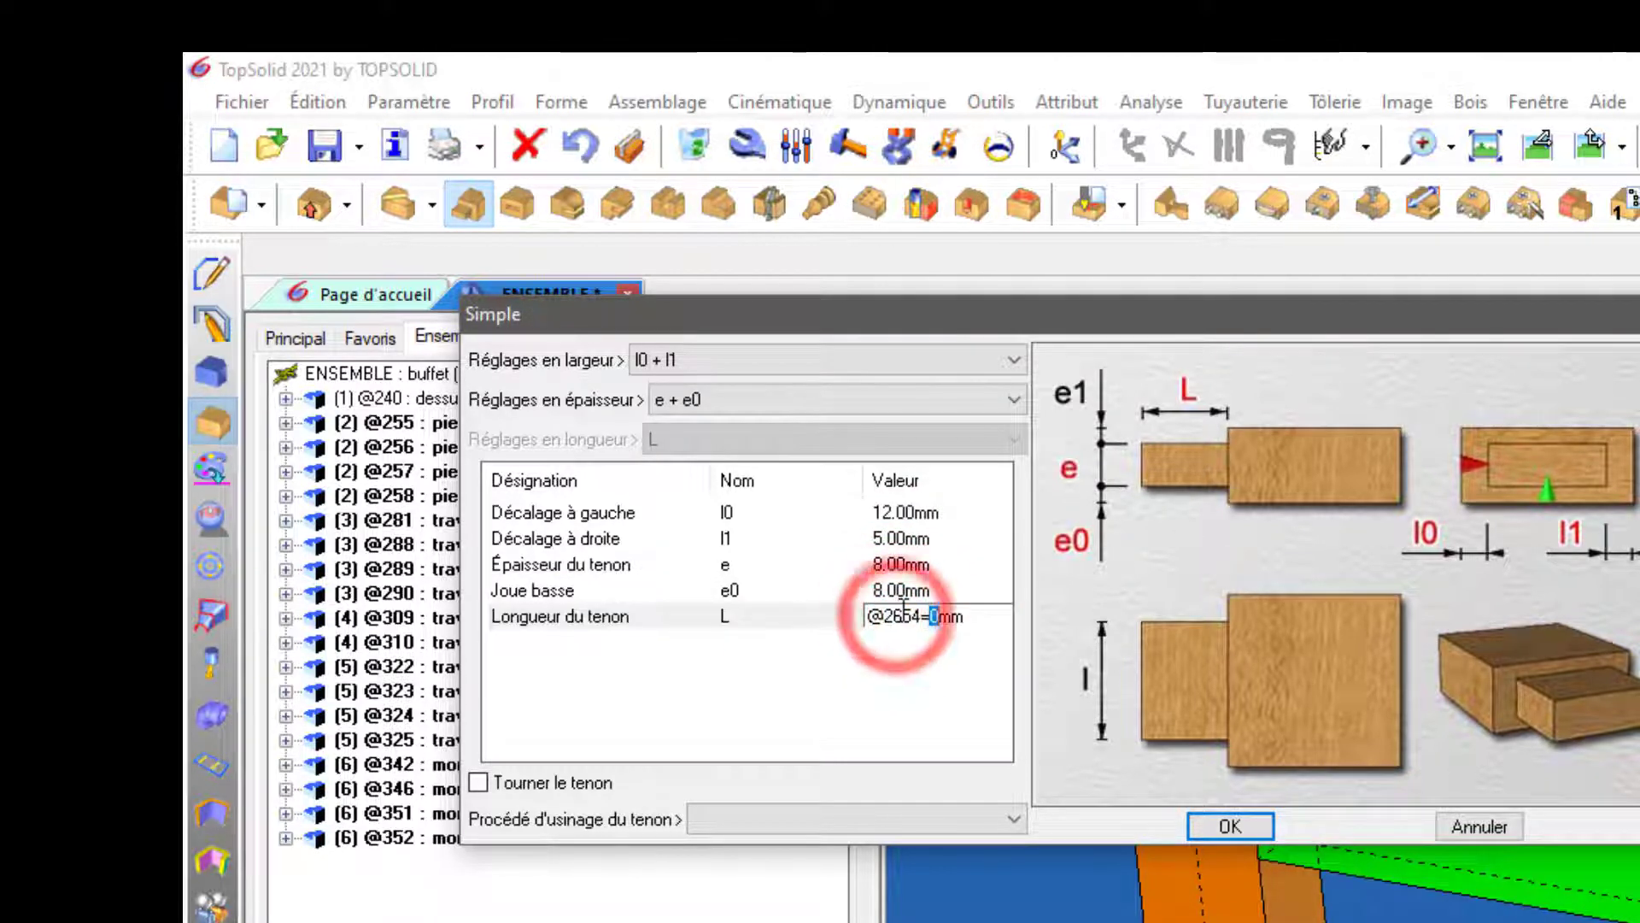
key(Return)
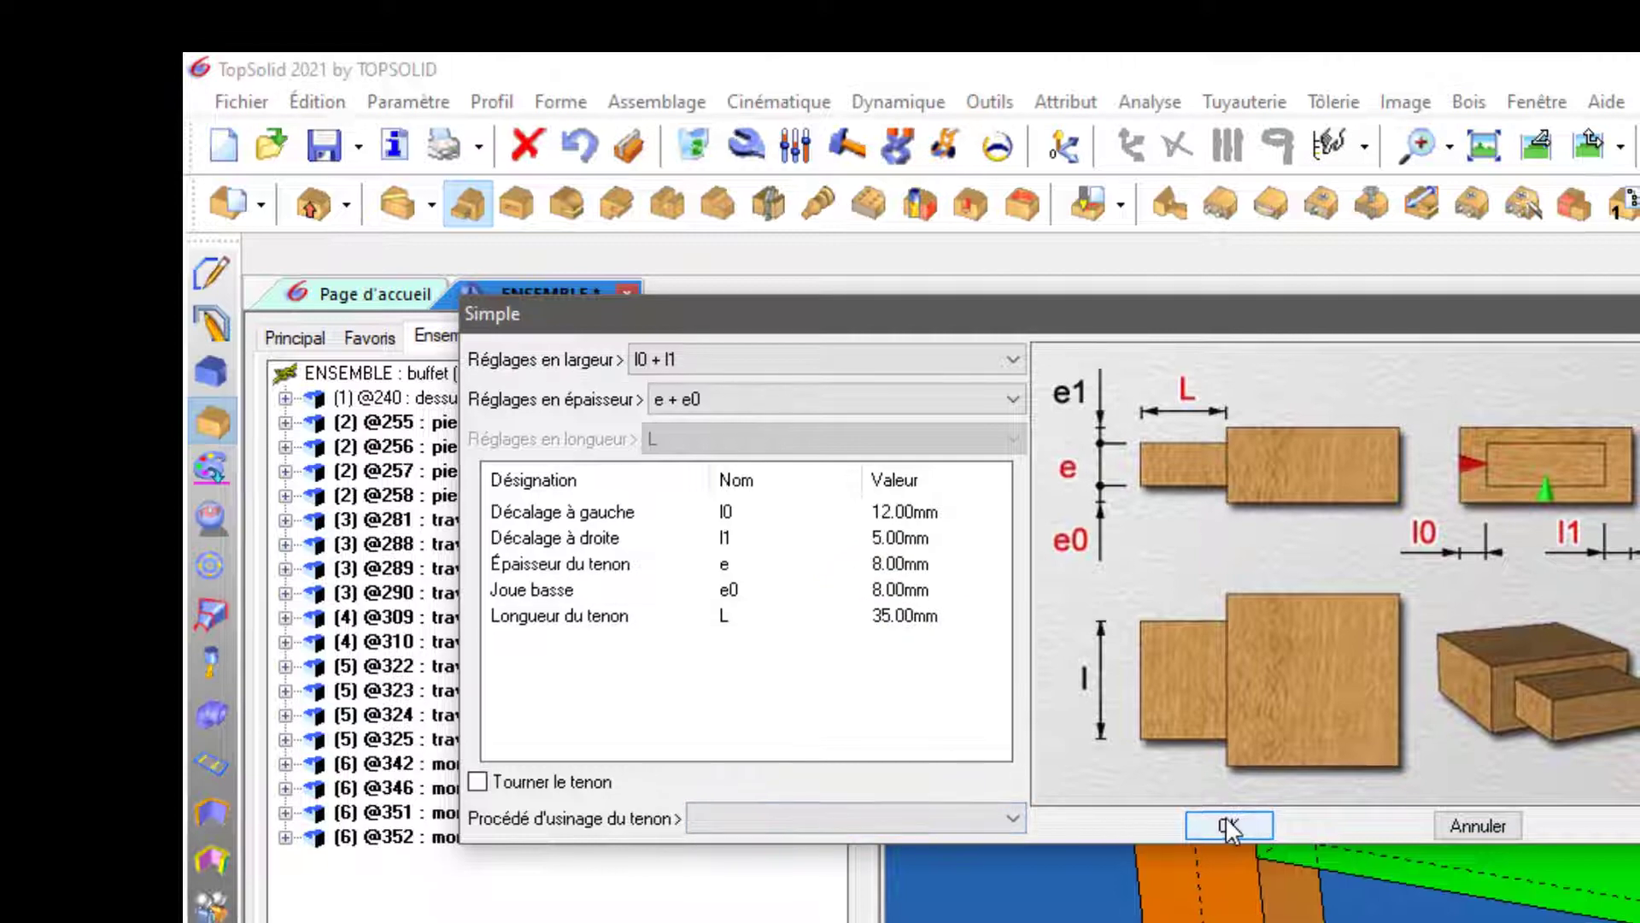
click(1230, 826)
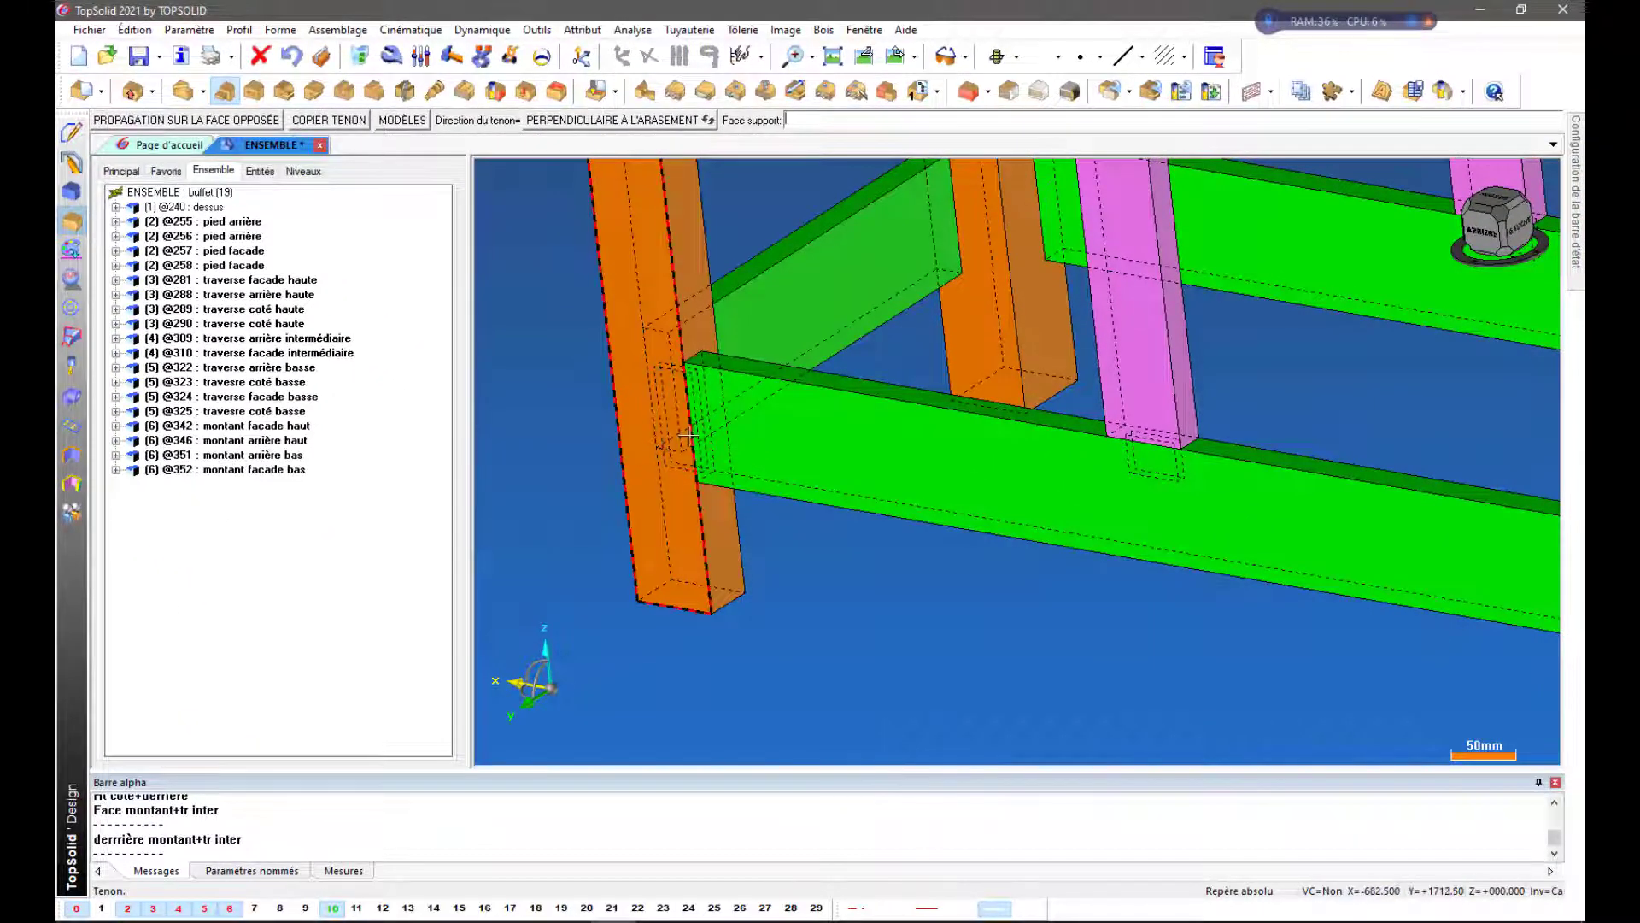
Restart the Tenon command and examine the lower rail and leg joints from the rear and the sides of the frame
scroll(790, 512, down, 2)
scroll(789, 513, down, 1)
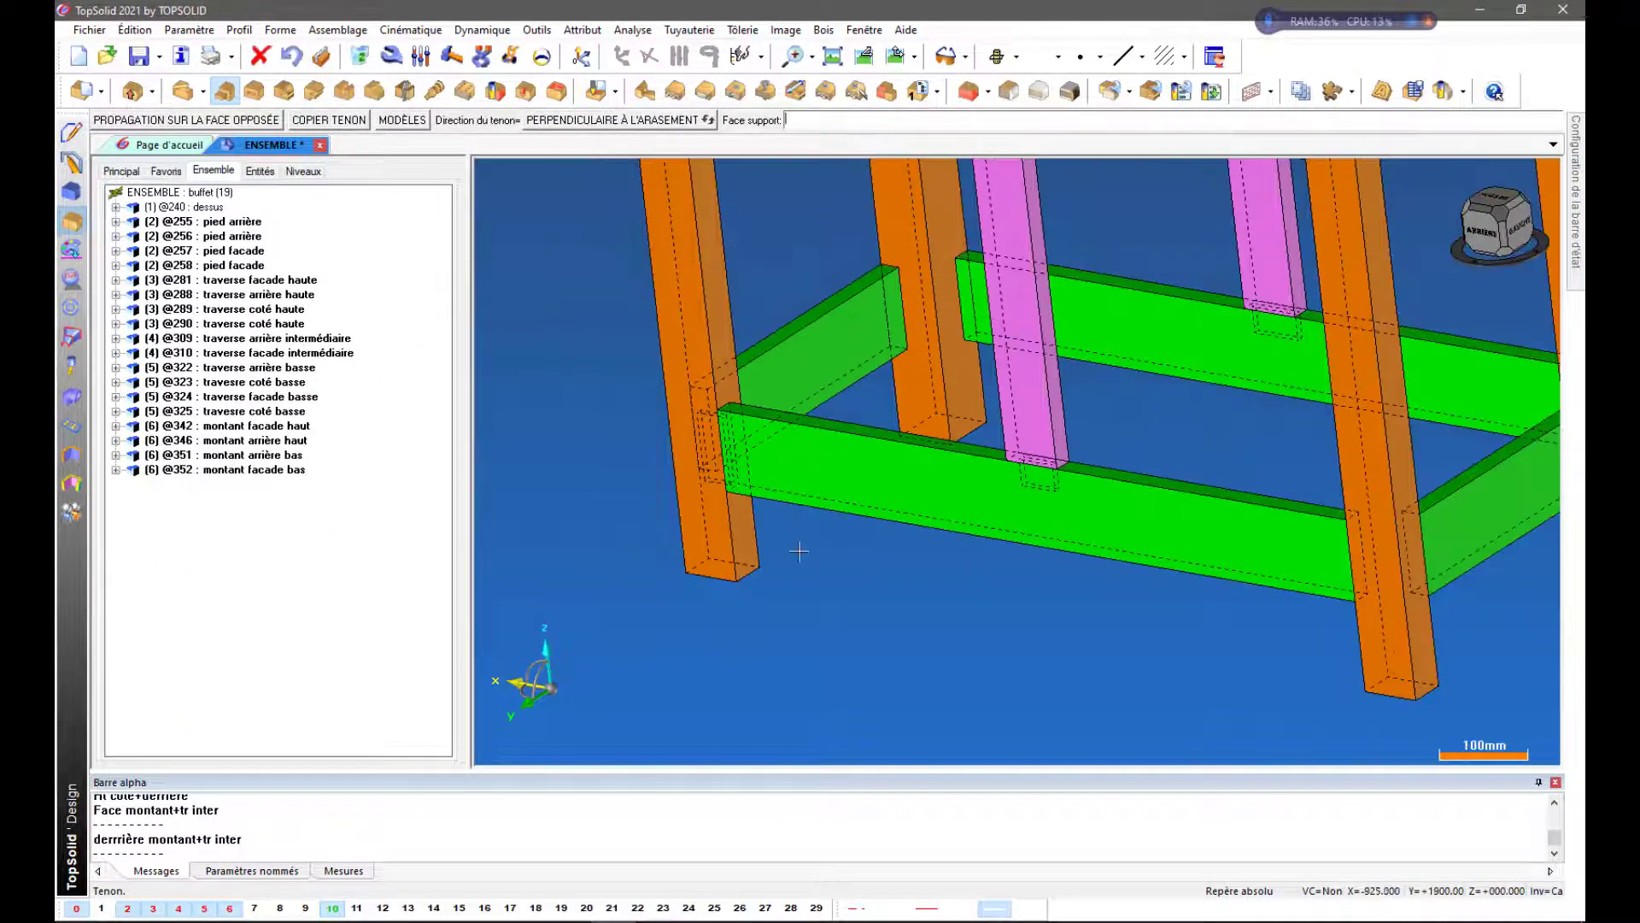
middle_drag(798, 552, 953, 543)
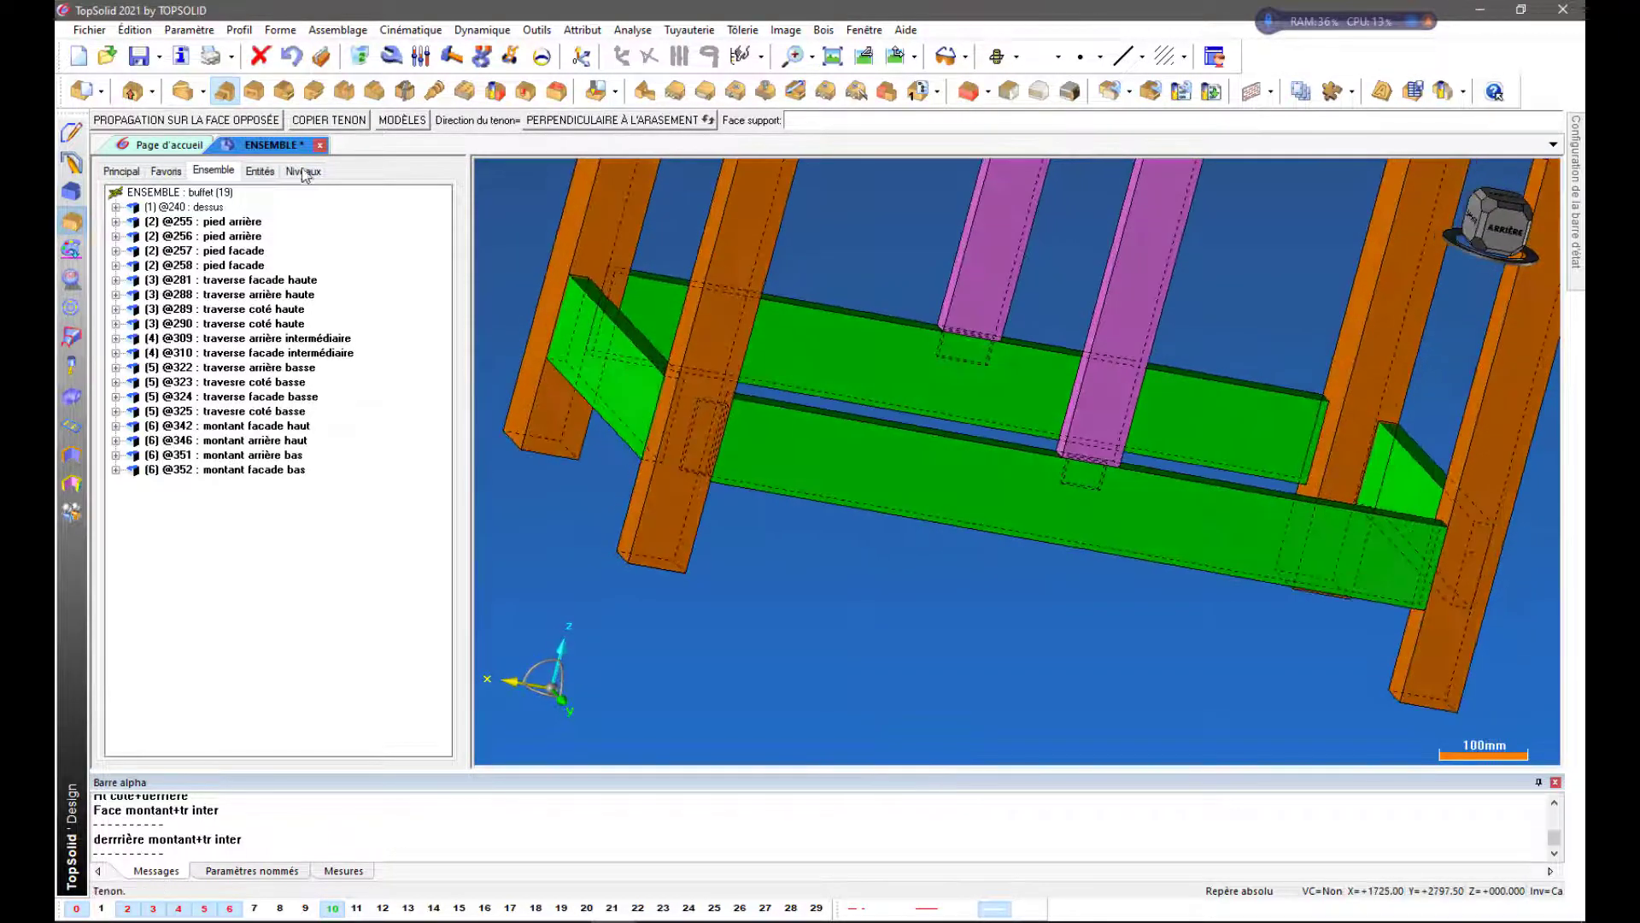
click(194, 121)
middle_drag(716, 544, 807, 555)
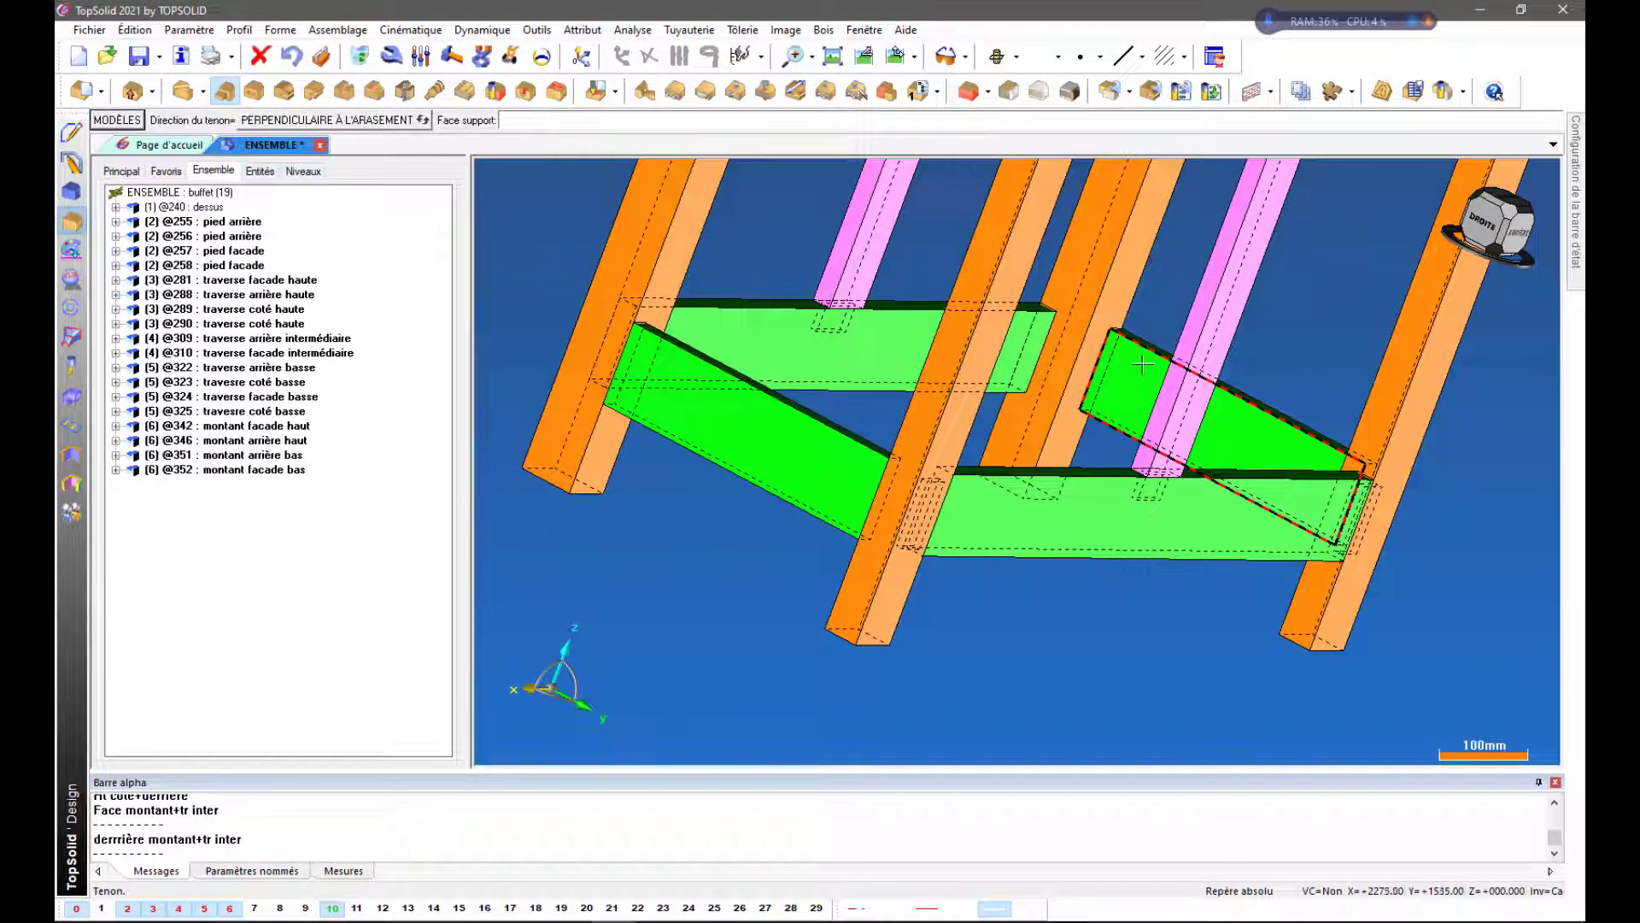
middle_drag(678, 567, 1006, 603)
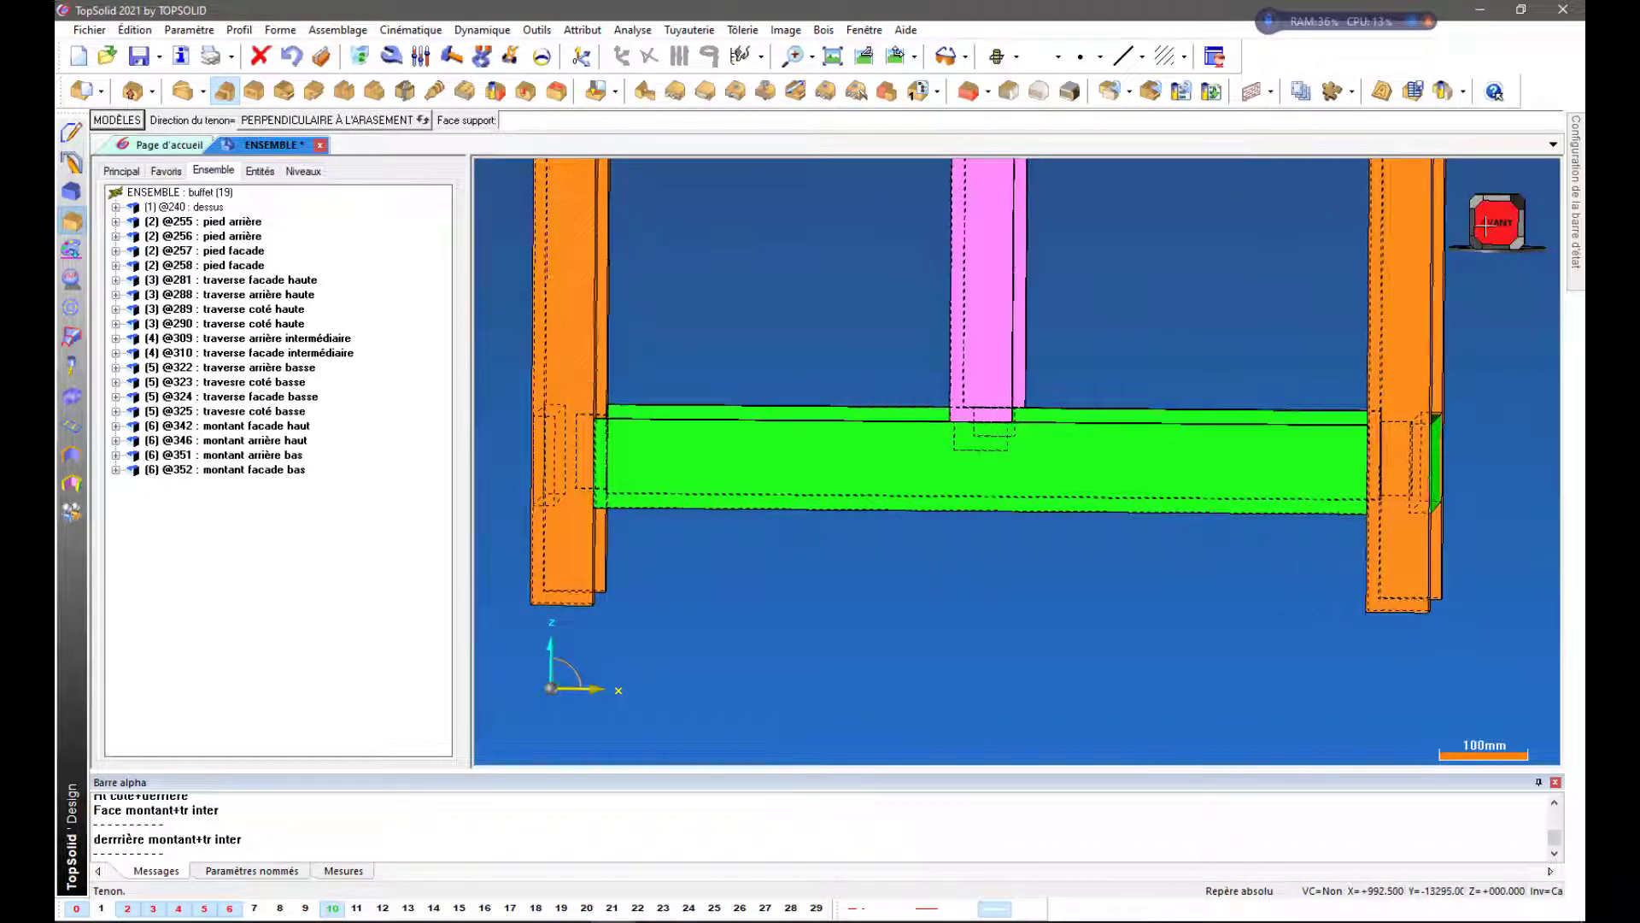
Examine in front view how the lower rail tenons sit inside the leg, comparing the front and side tenon outlines
click(1487, 224)
scroll(827, 718, up, 5)
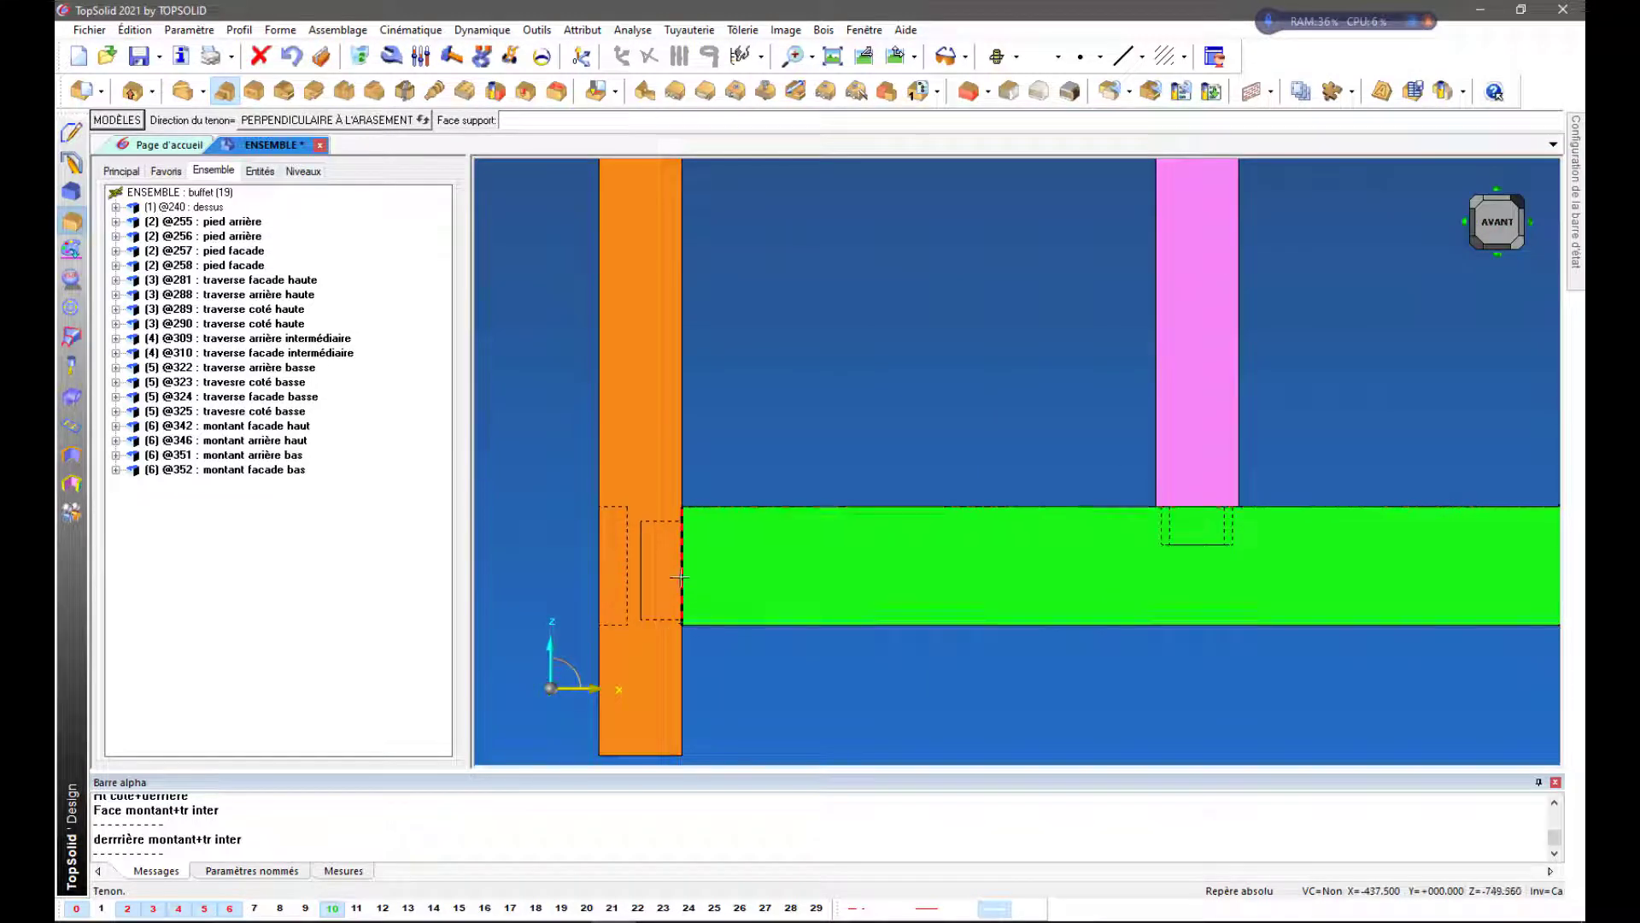
scroll(684, 598, down, 1)
scroll(694, 638, up, 1)
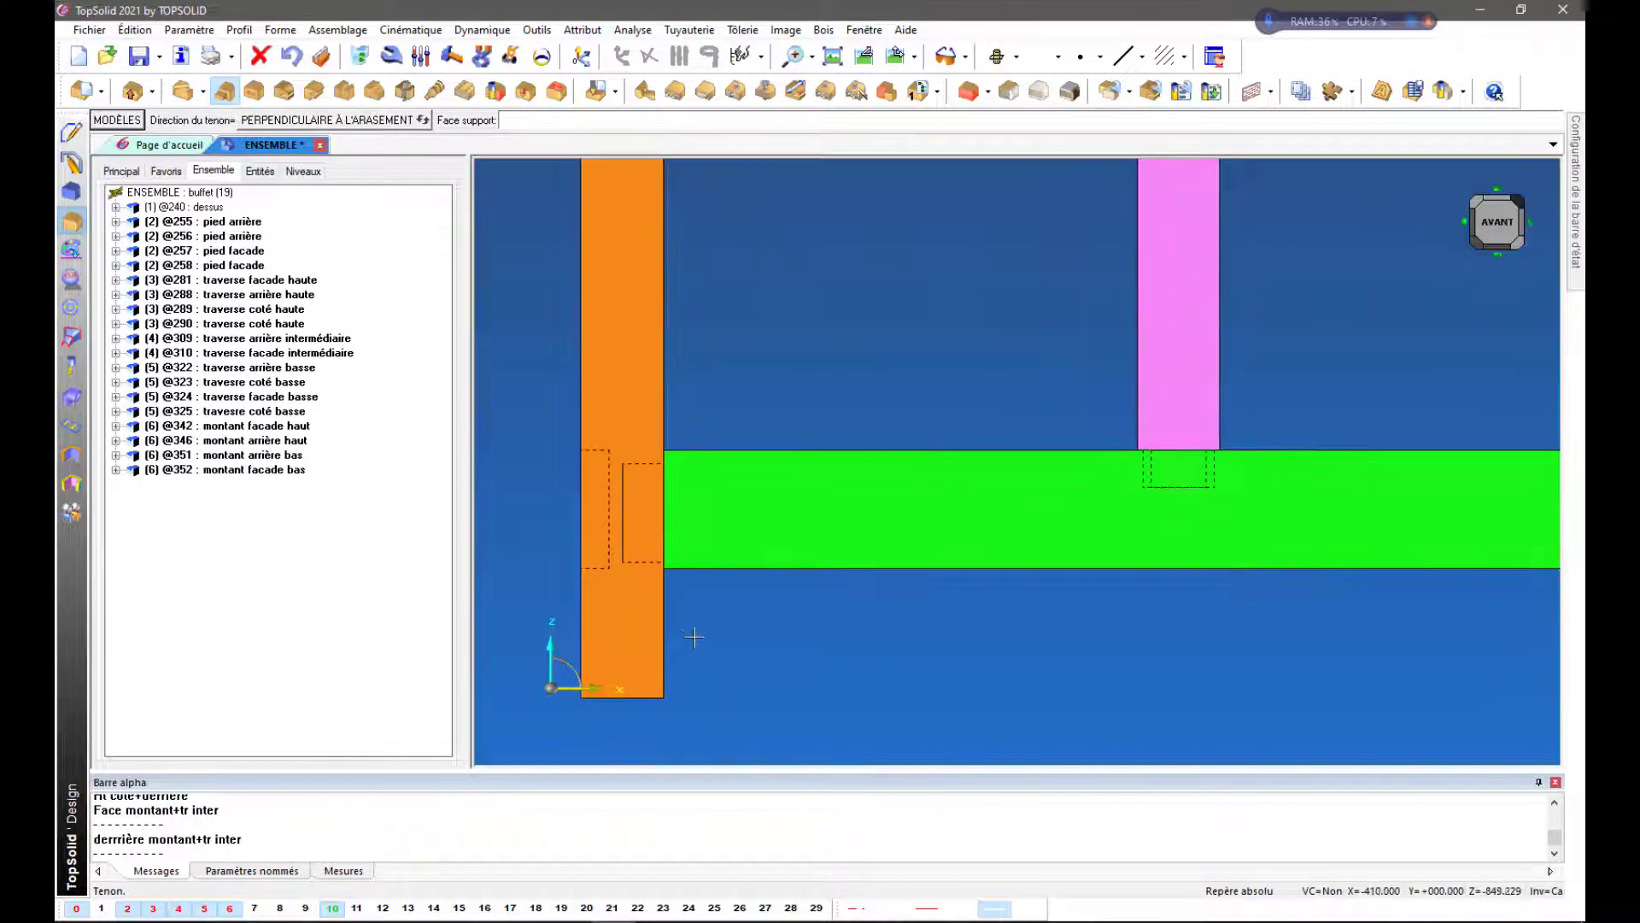
scroll(694, 638, up, 1)
scroll(601, 446, down, 3)
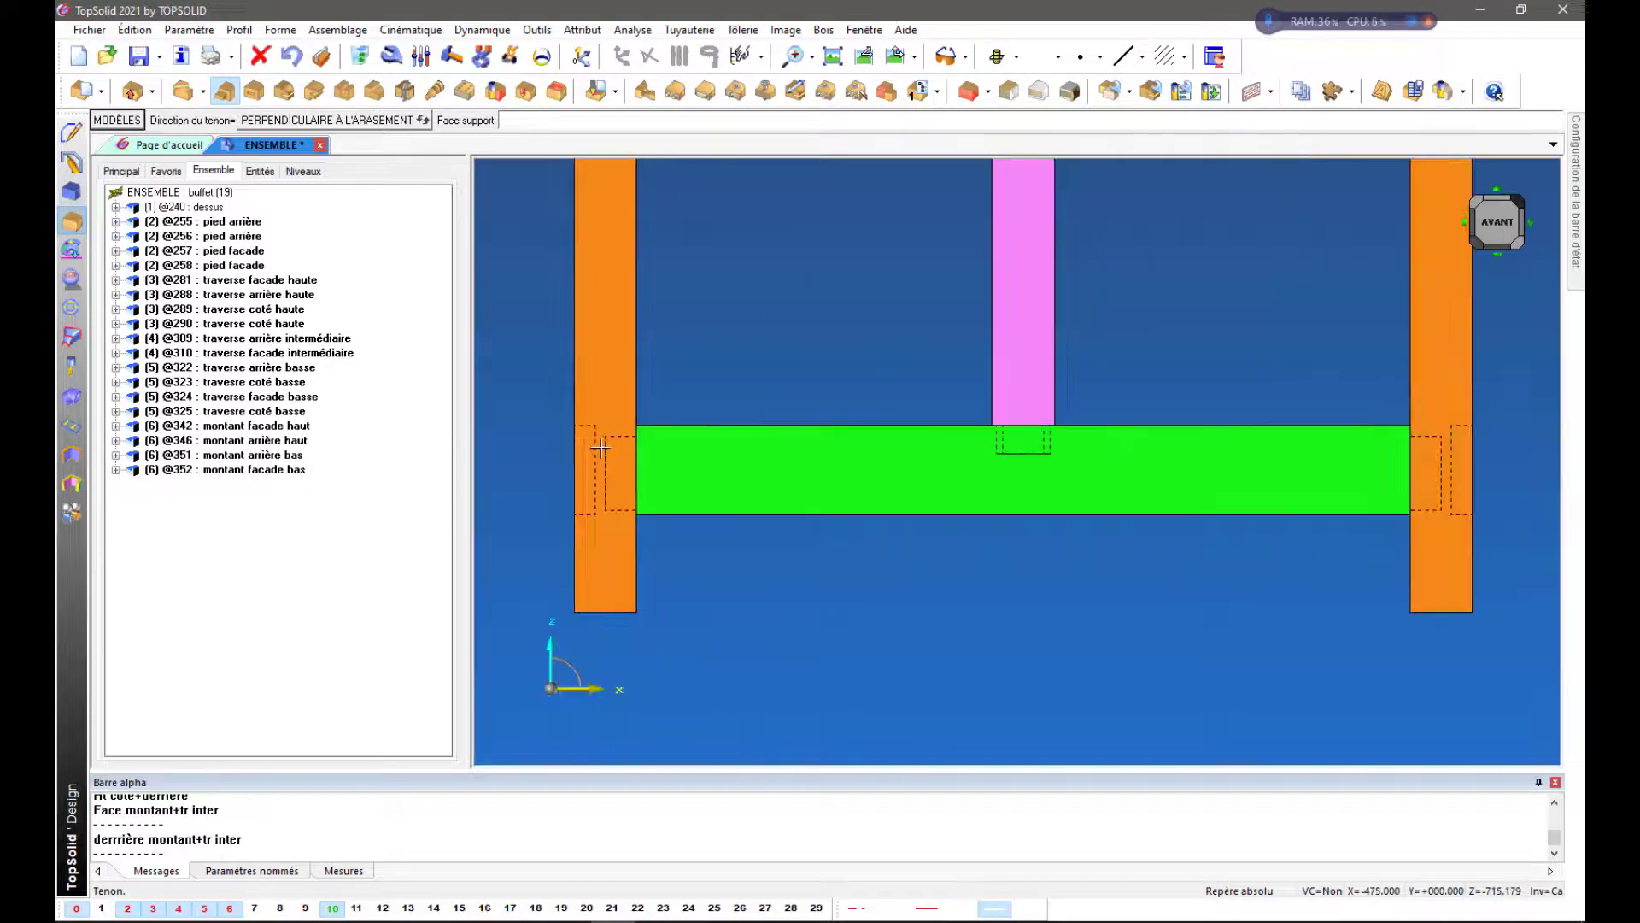
scroll(683, 655, down, 1)
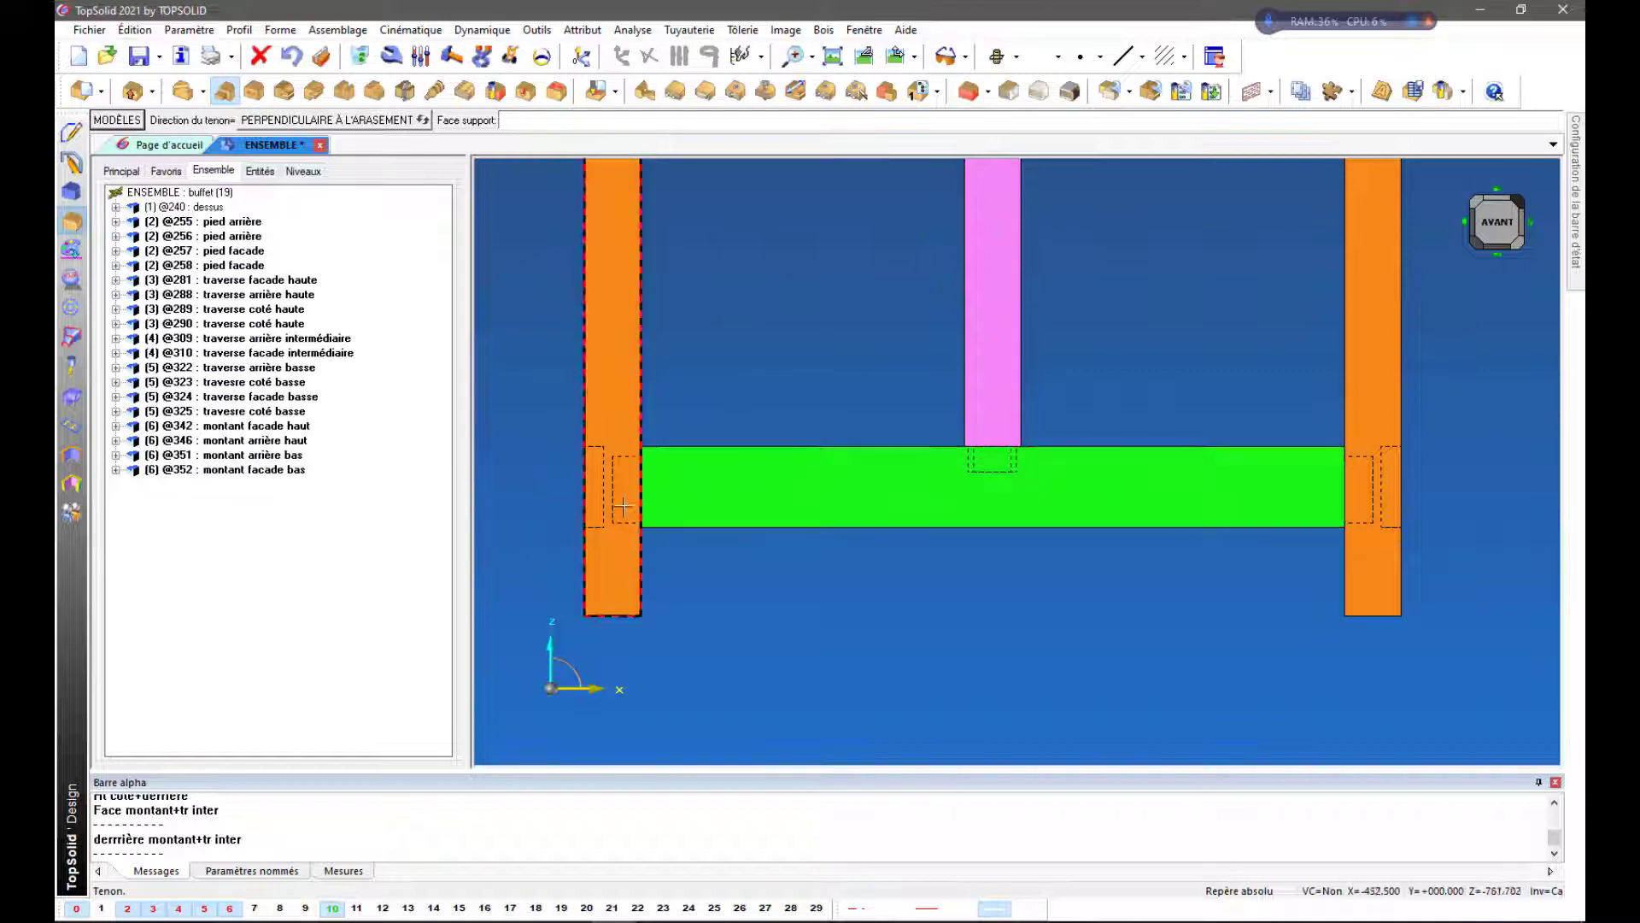
scroll(629, 520, up, 2)
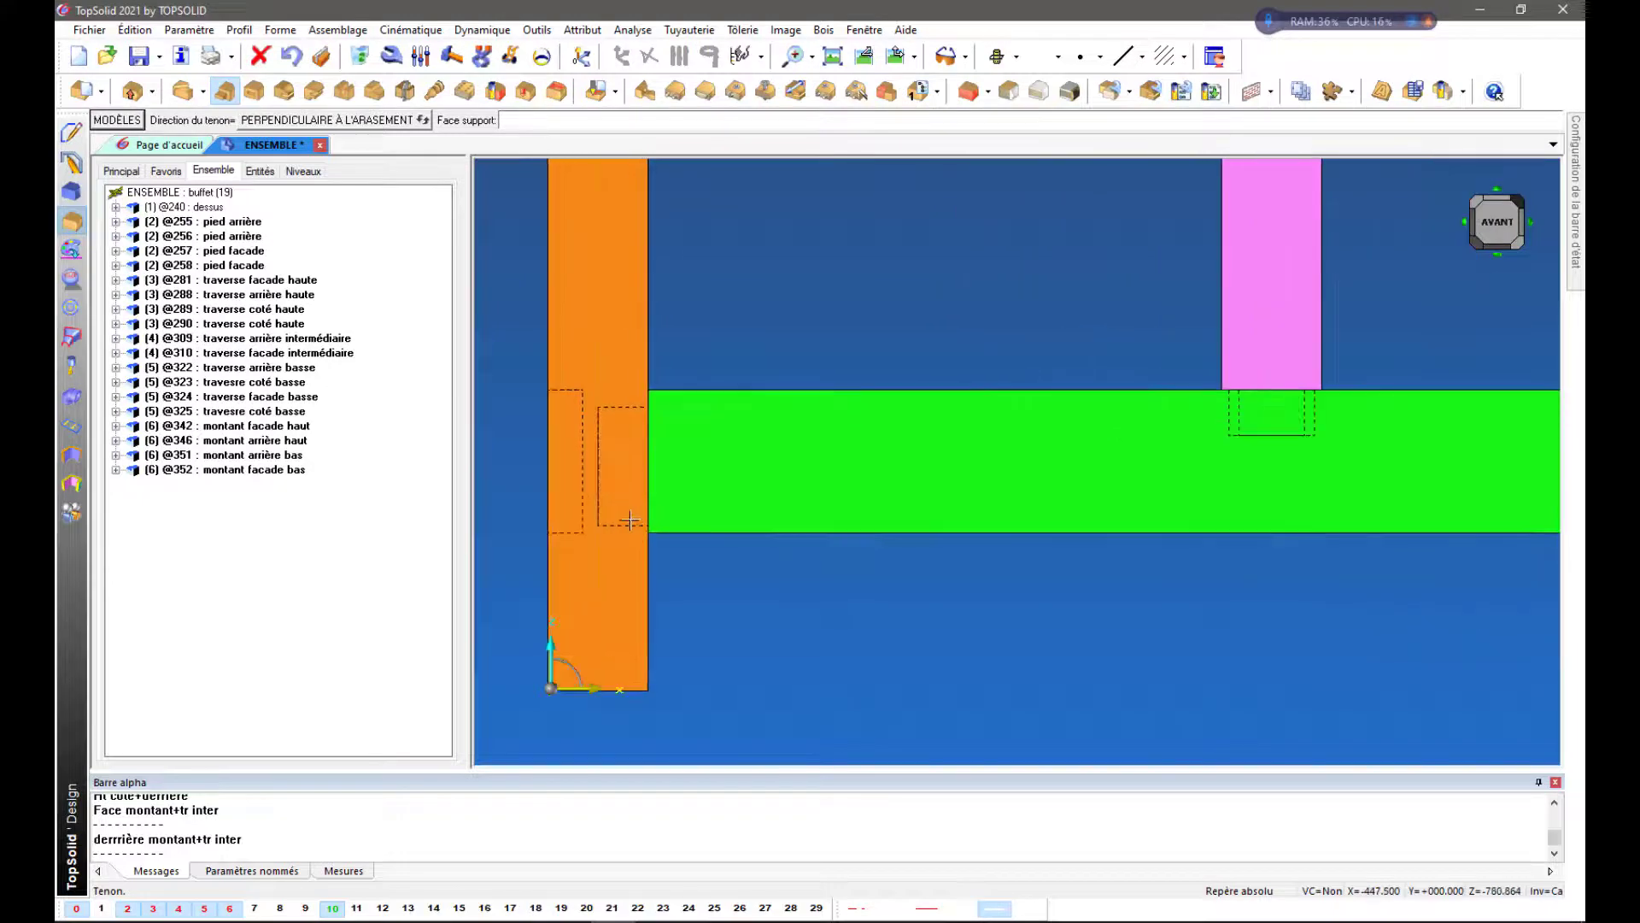
scroll(630, 520, up, 1)
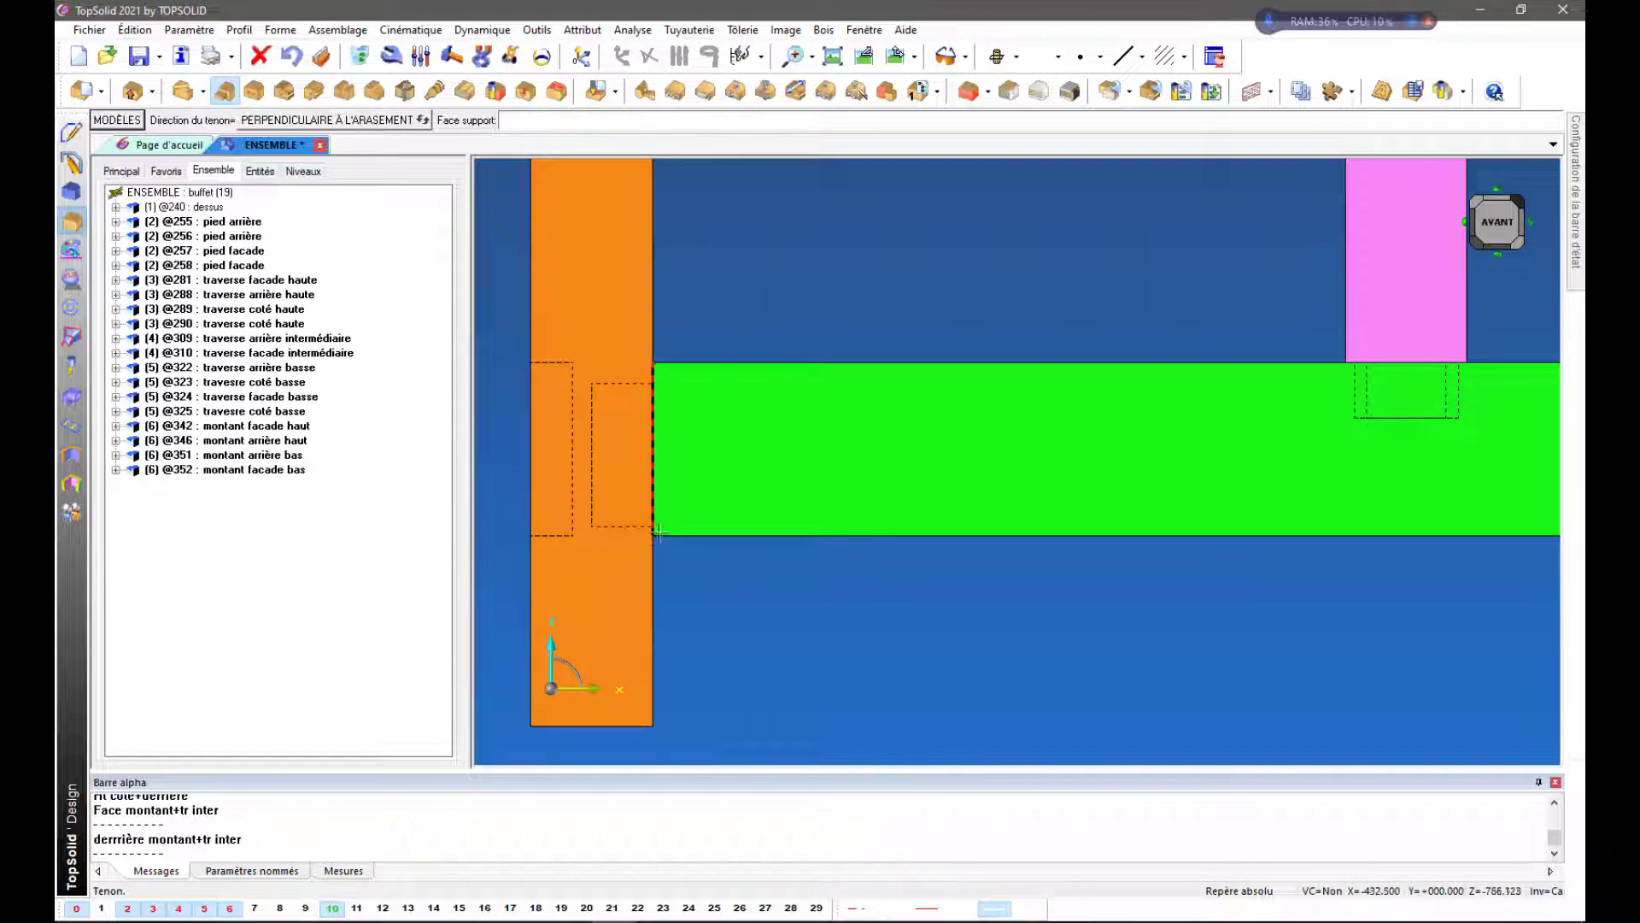
Examine the lower rail tenons at the opposite leg, in front view and from an angle
middle_drag(771, 590, 760, 590)
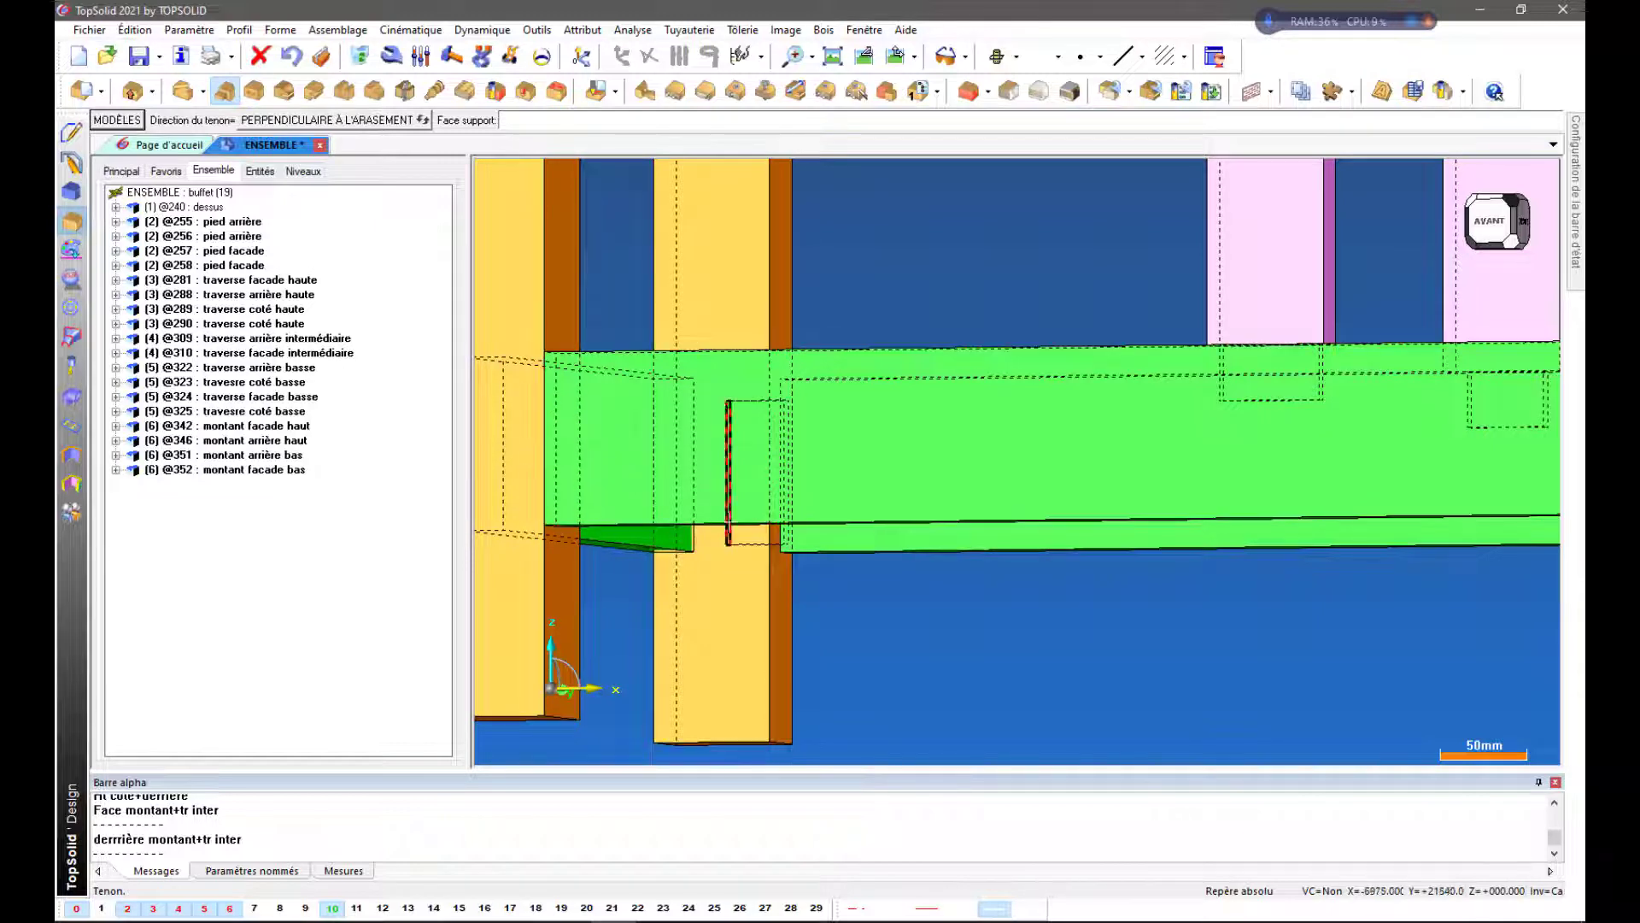
middle_drag(927, 613, 947, 612)
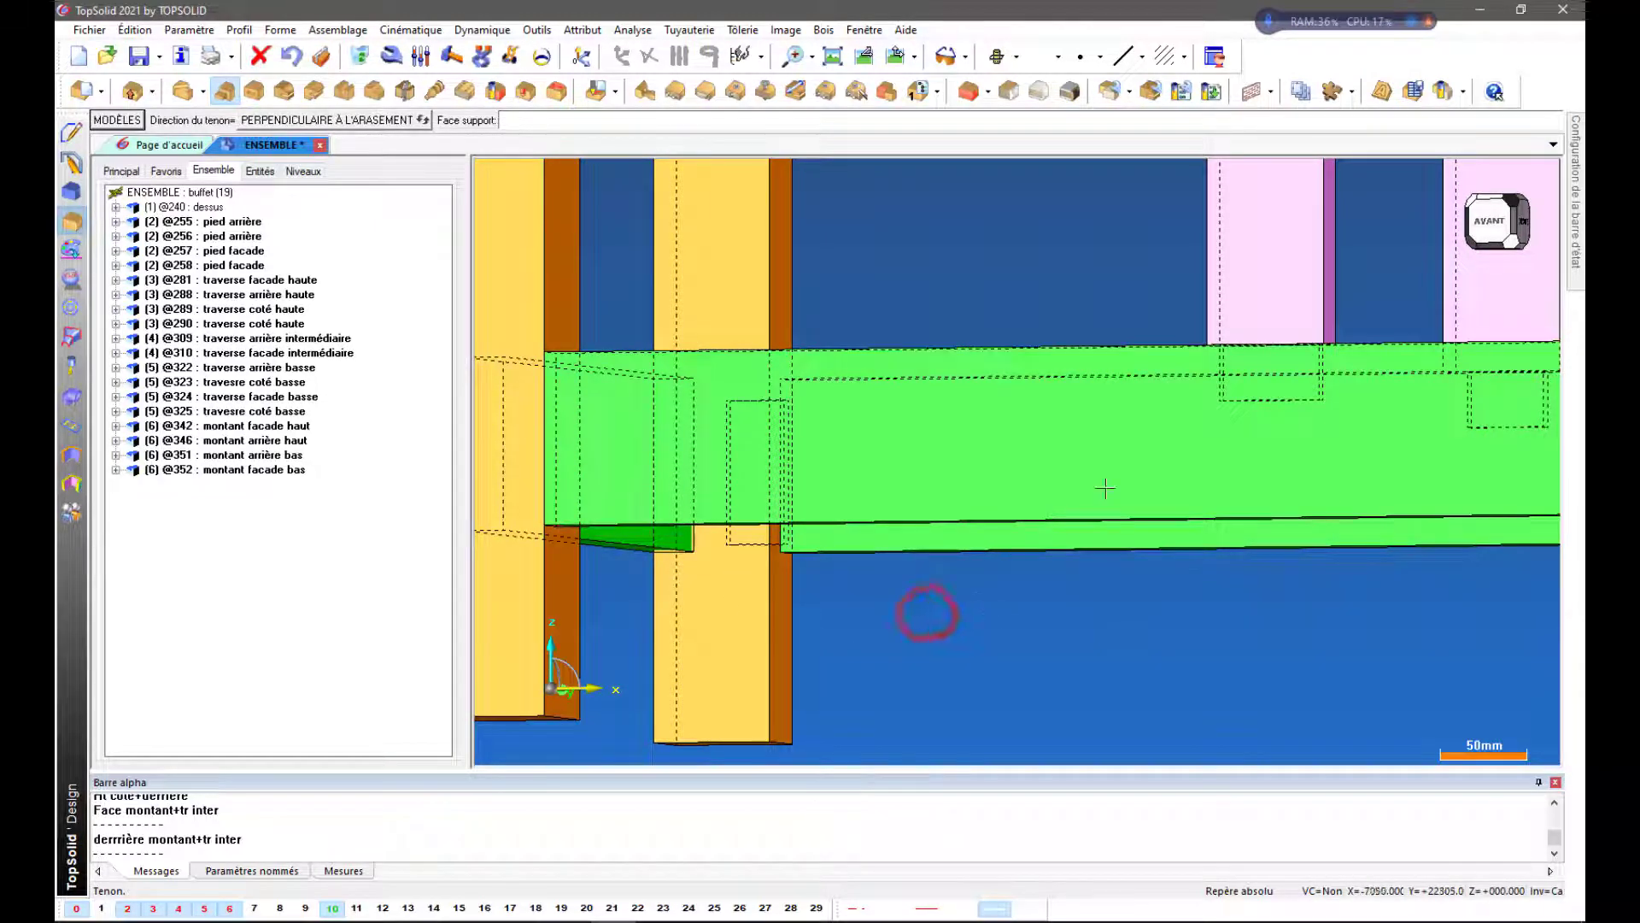
click(1492, 223)
scroll(1461, 379, down, 2)
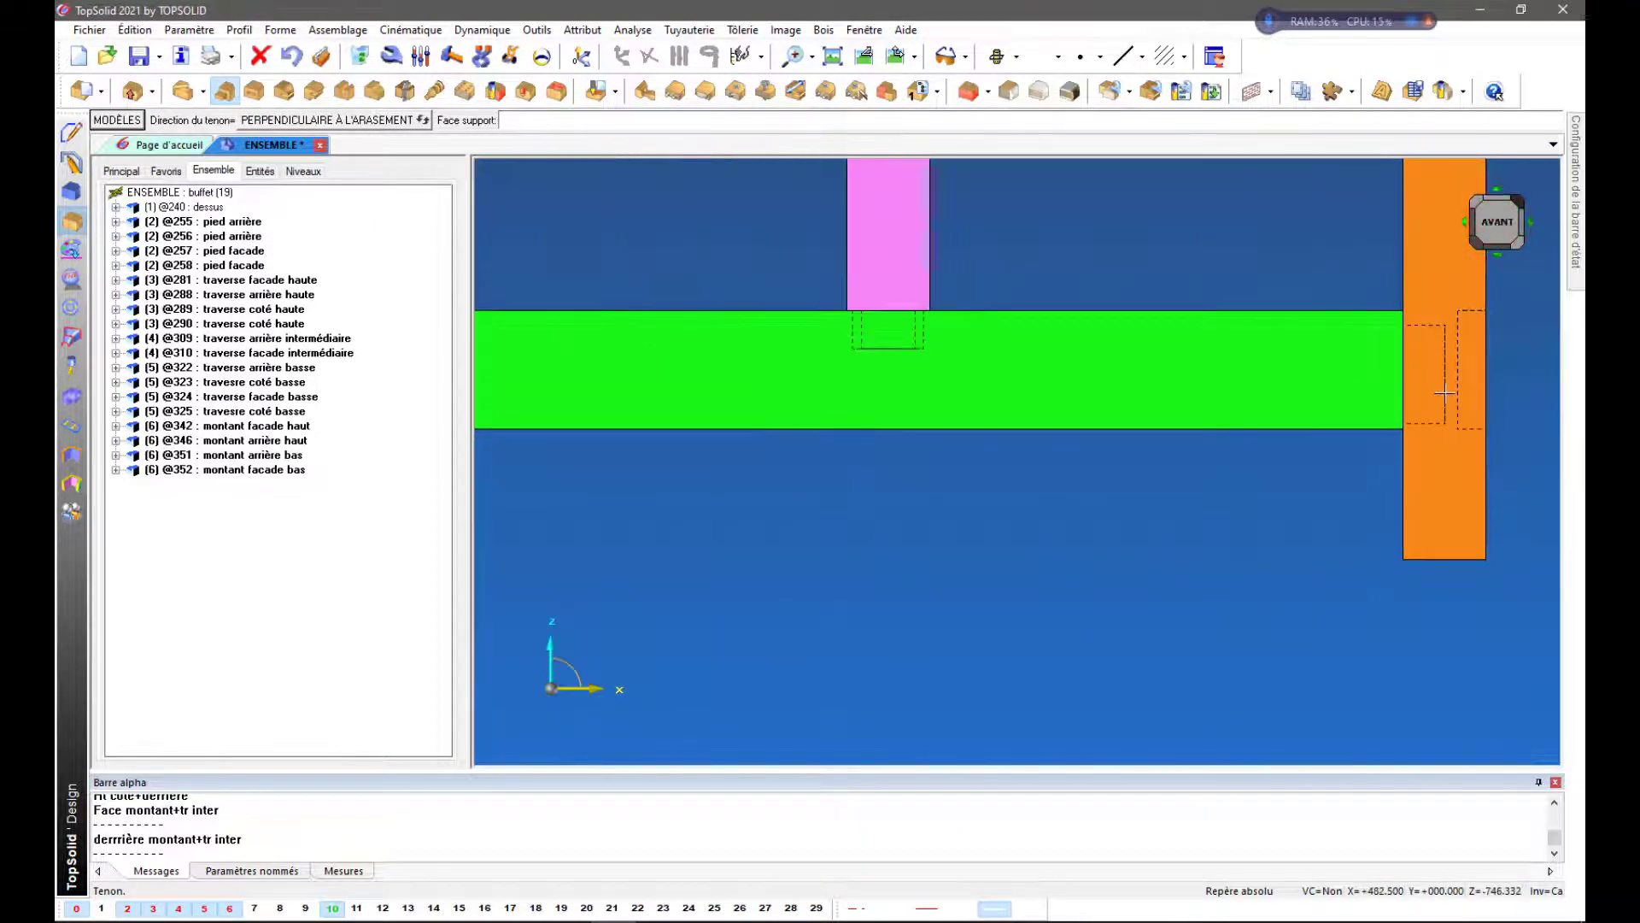
scroll(1444, 393, down, 2)
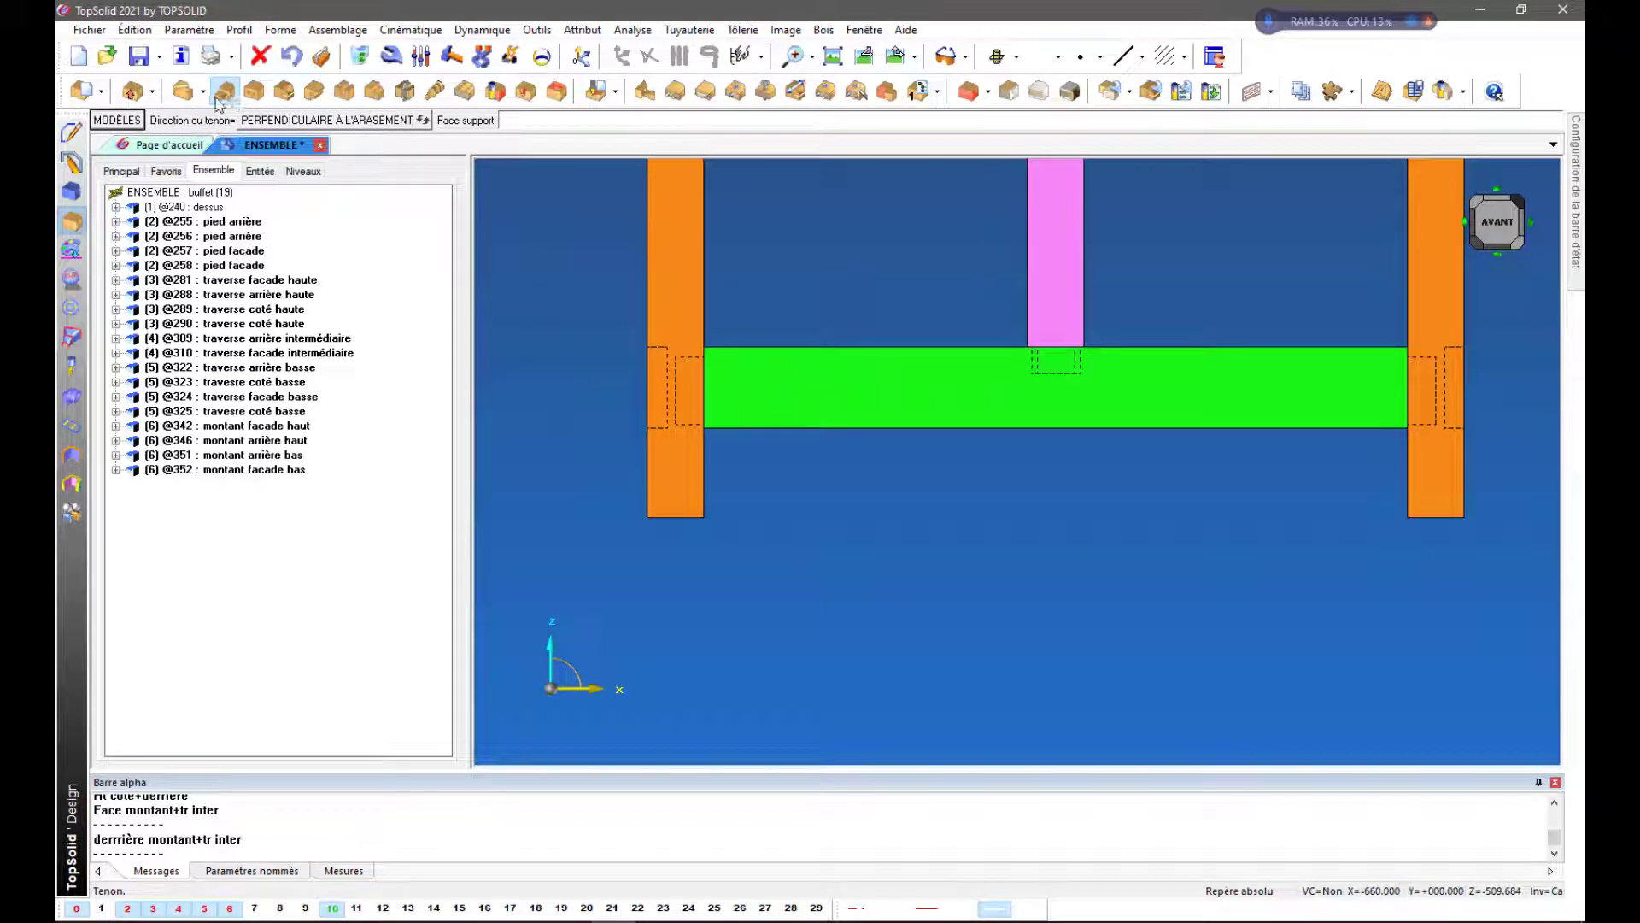
middle_drag(807, 441, 995, 605)
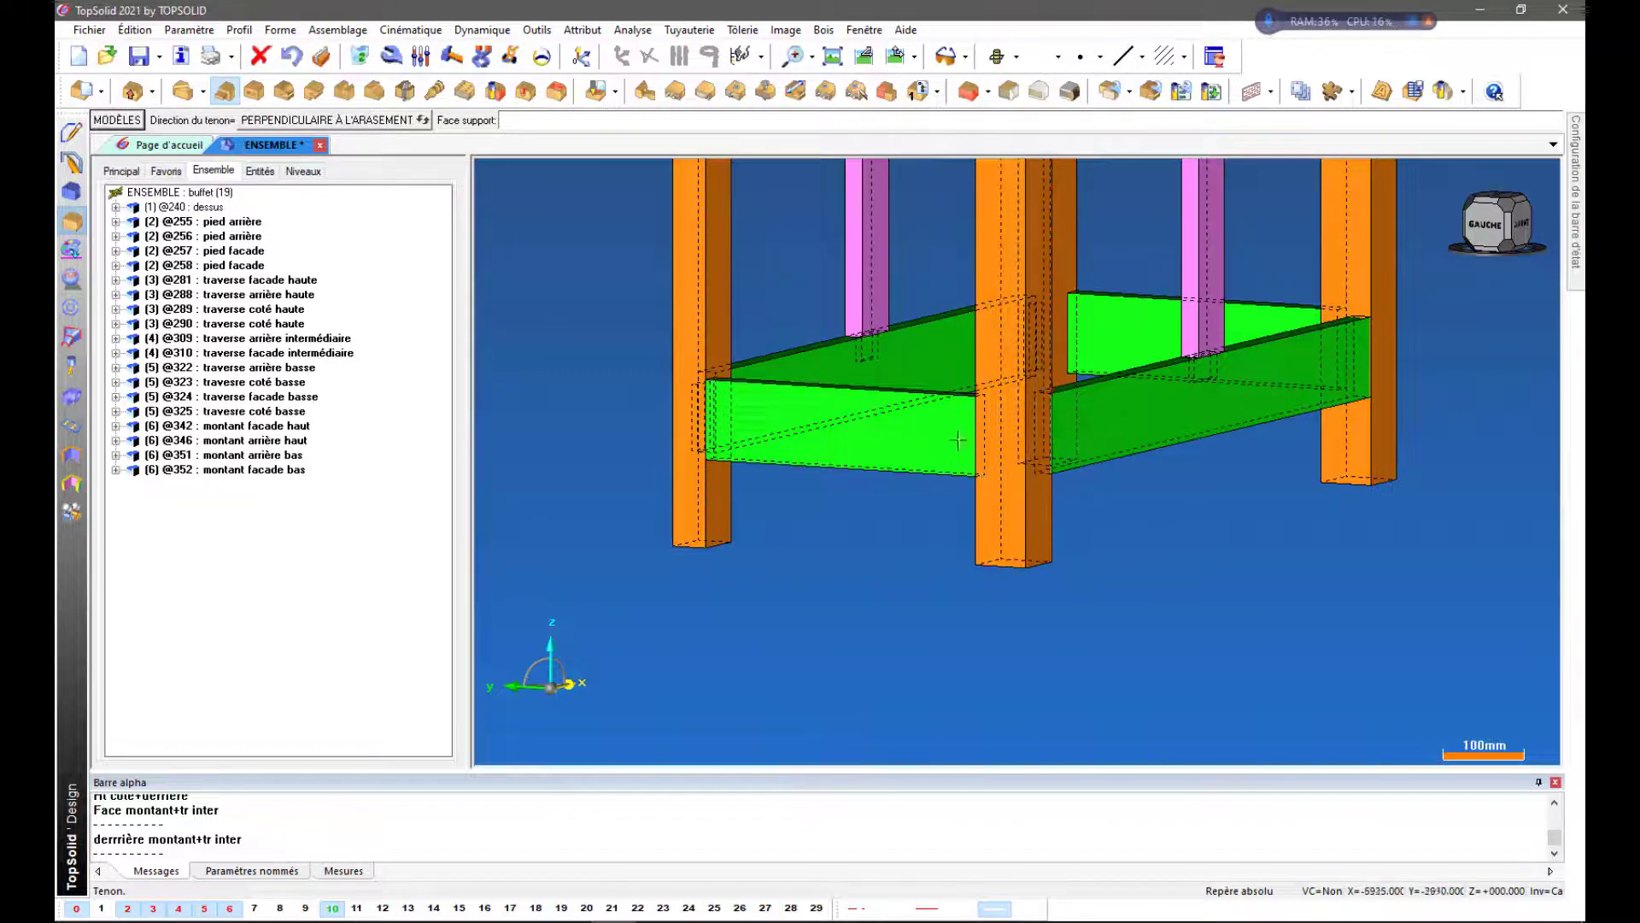
middle_drag(1133, 574, 1161, 571)
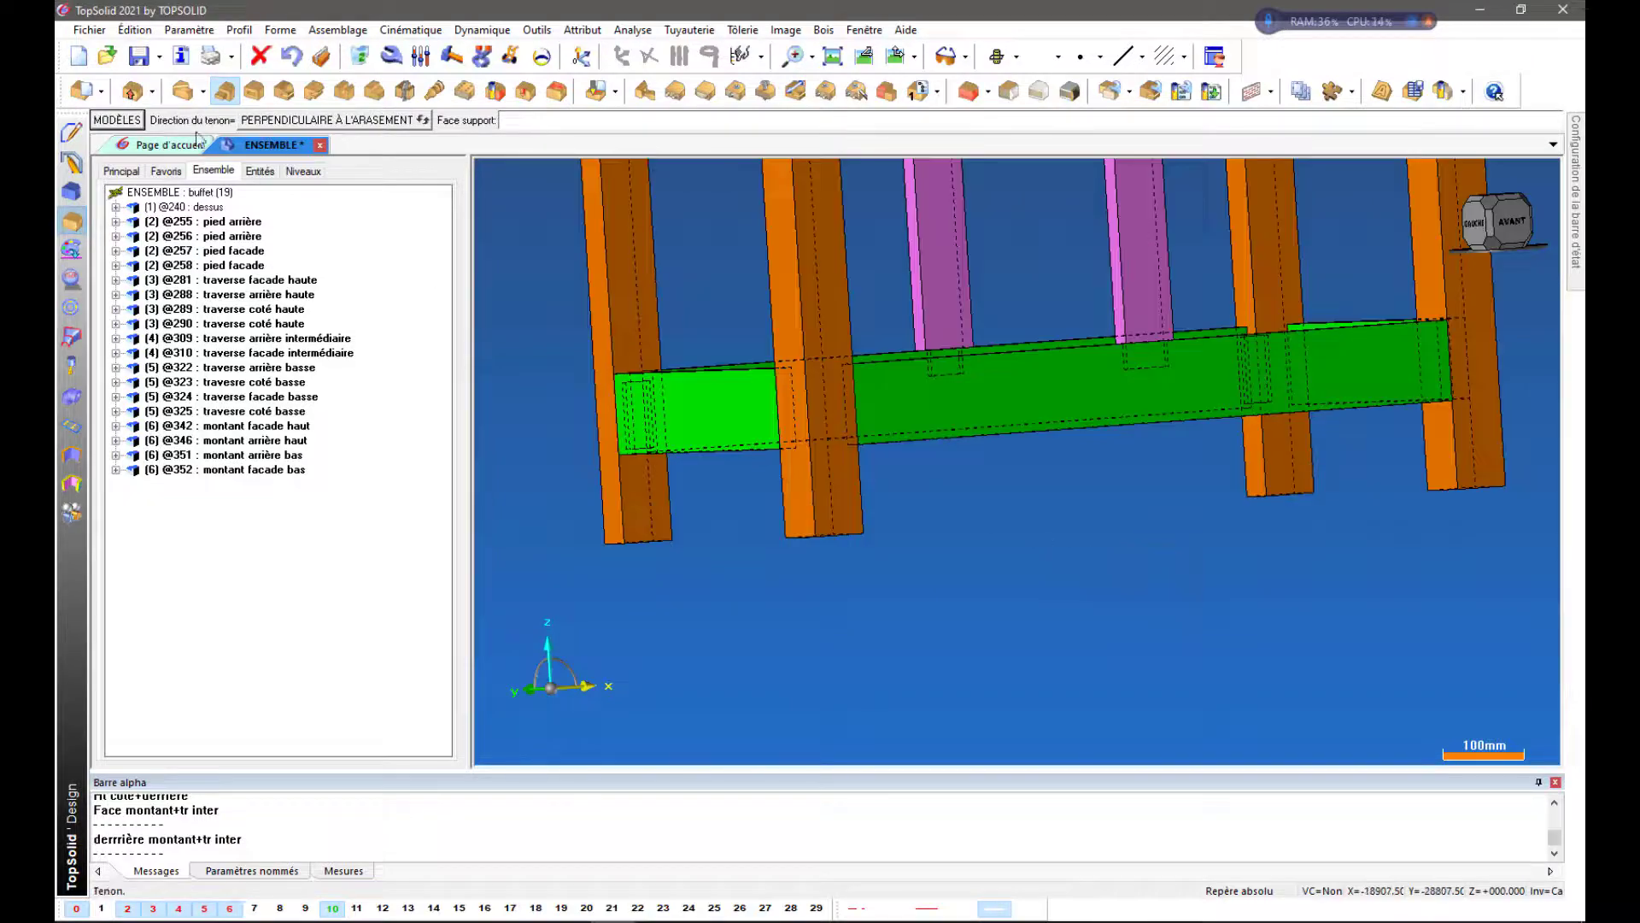
click(117, 119)
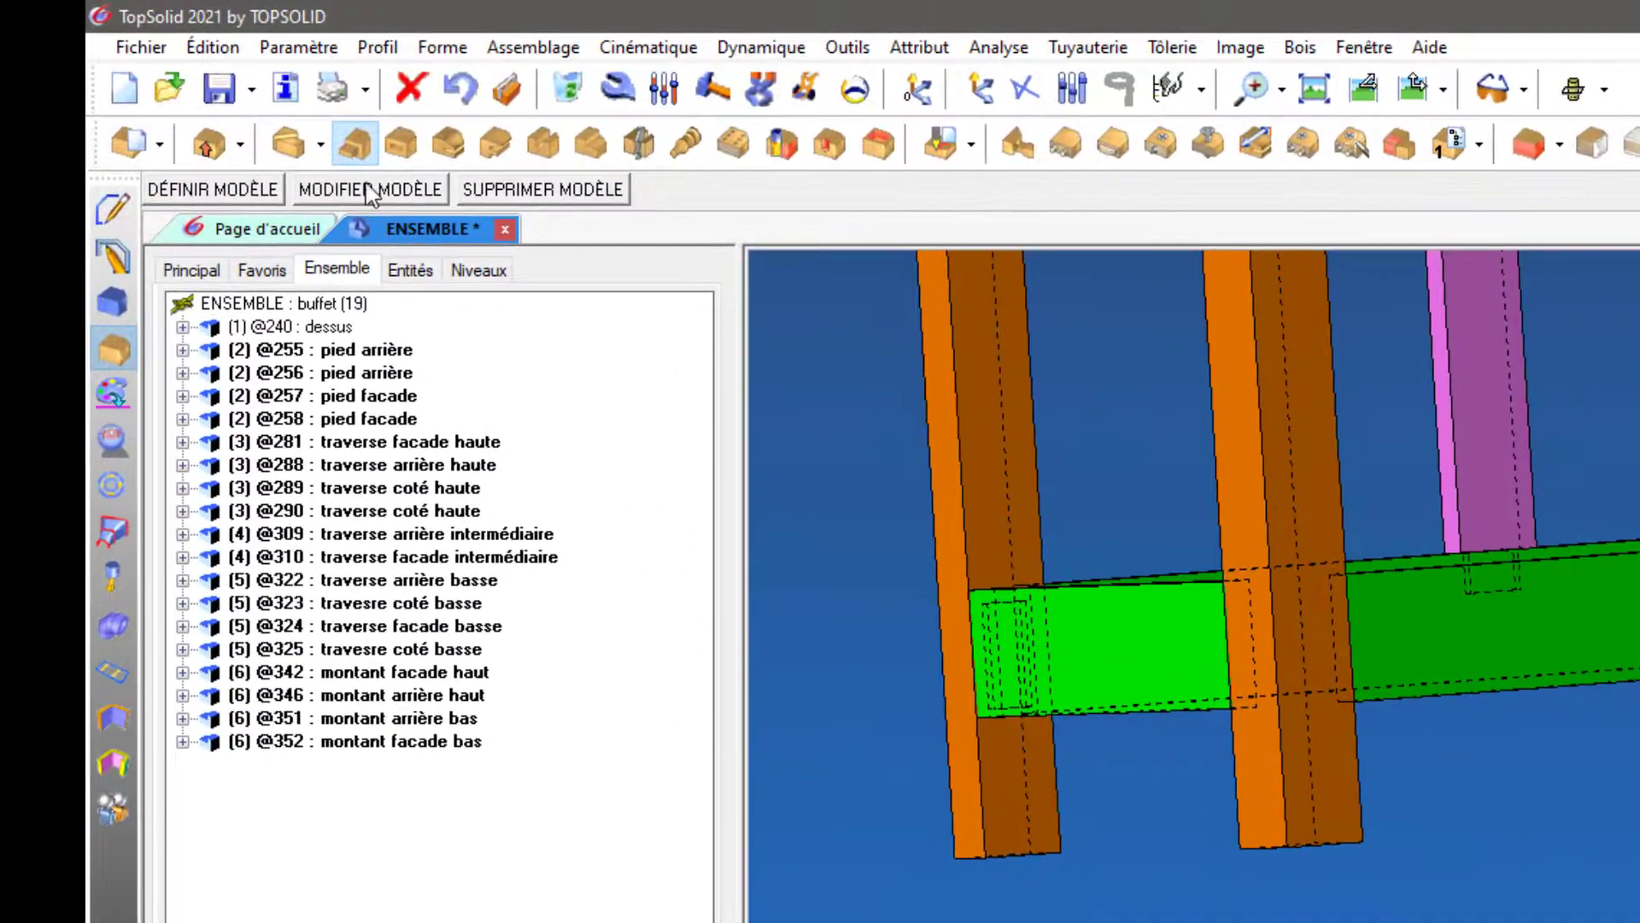
click(385, 190)
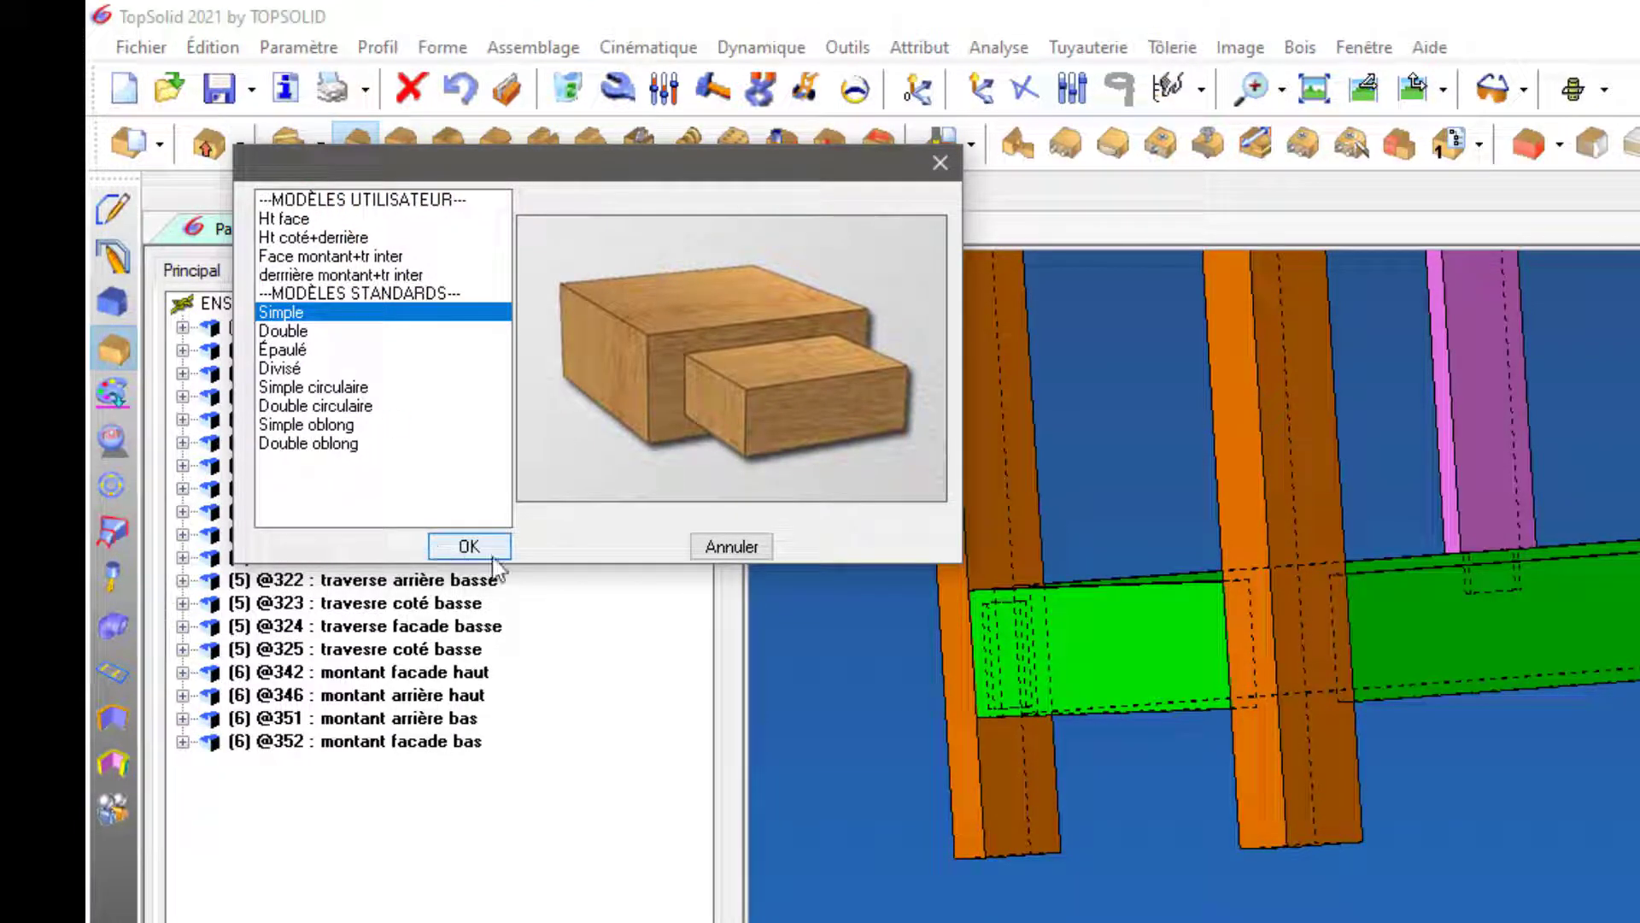
click(728, 544)
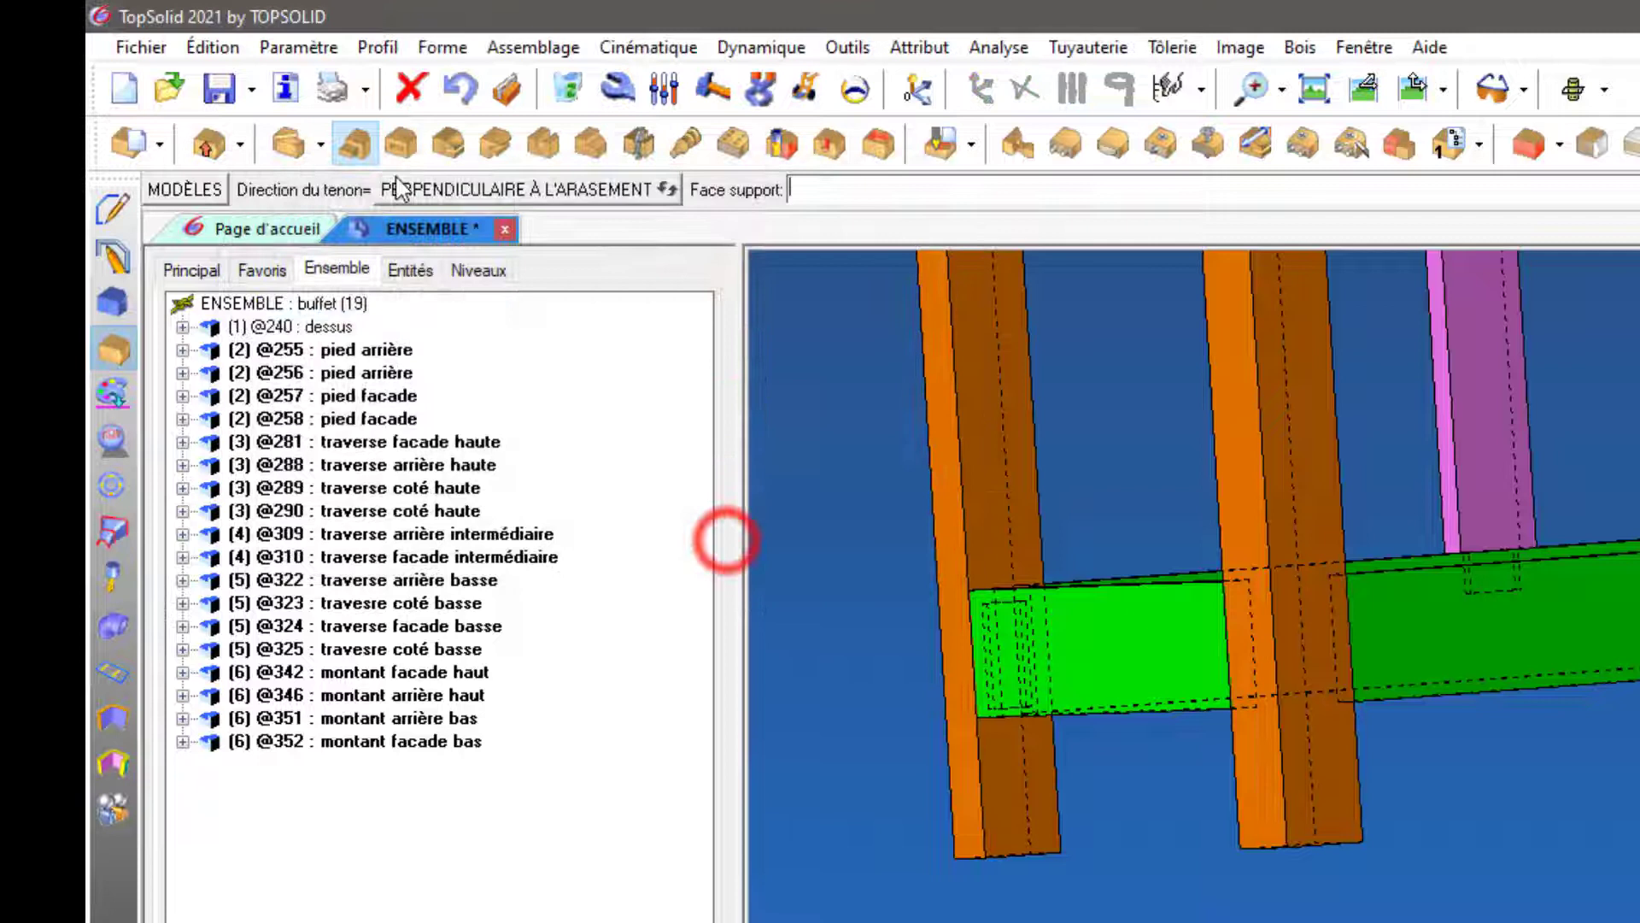
Define a new tenon model named "tr bass face+coté" based on the standard Simple model
click(185, 189)
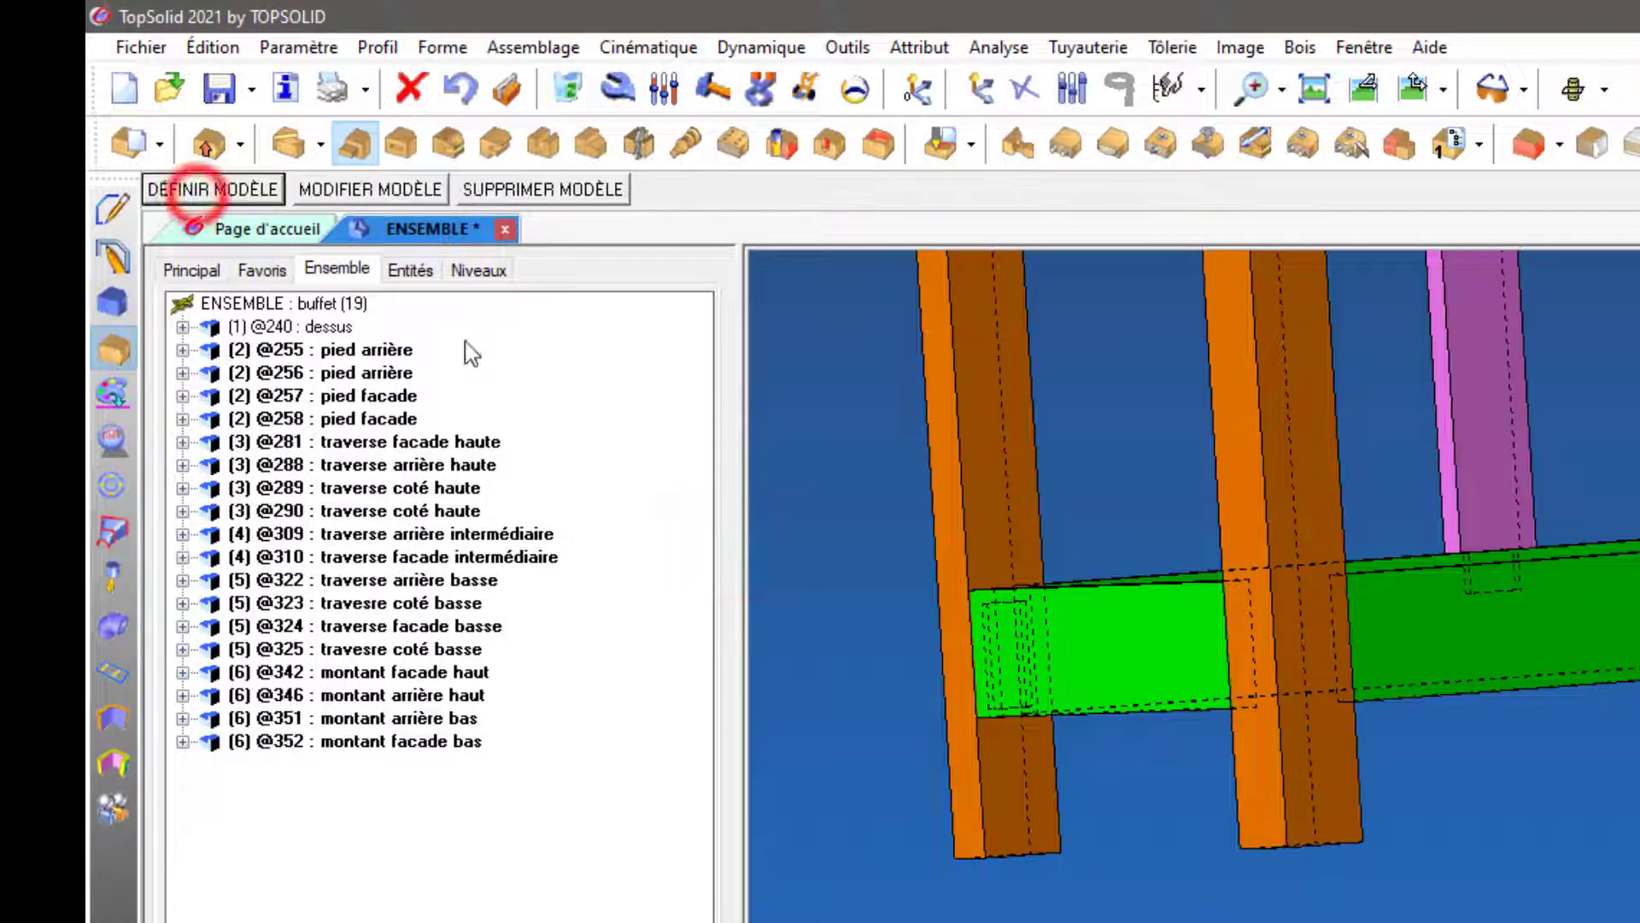
click(191, 194)
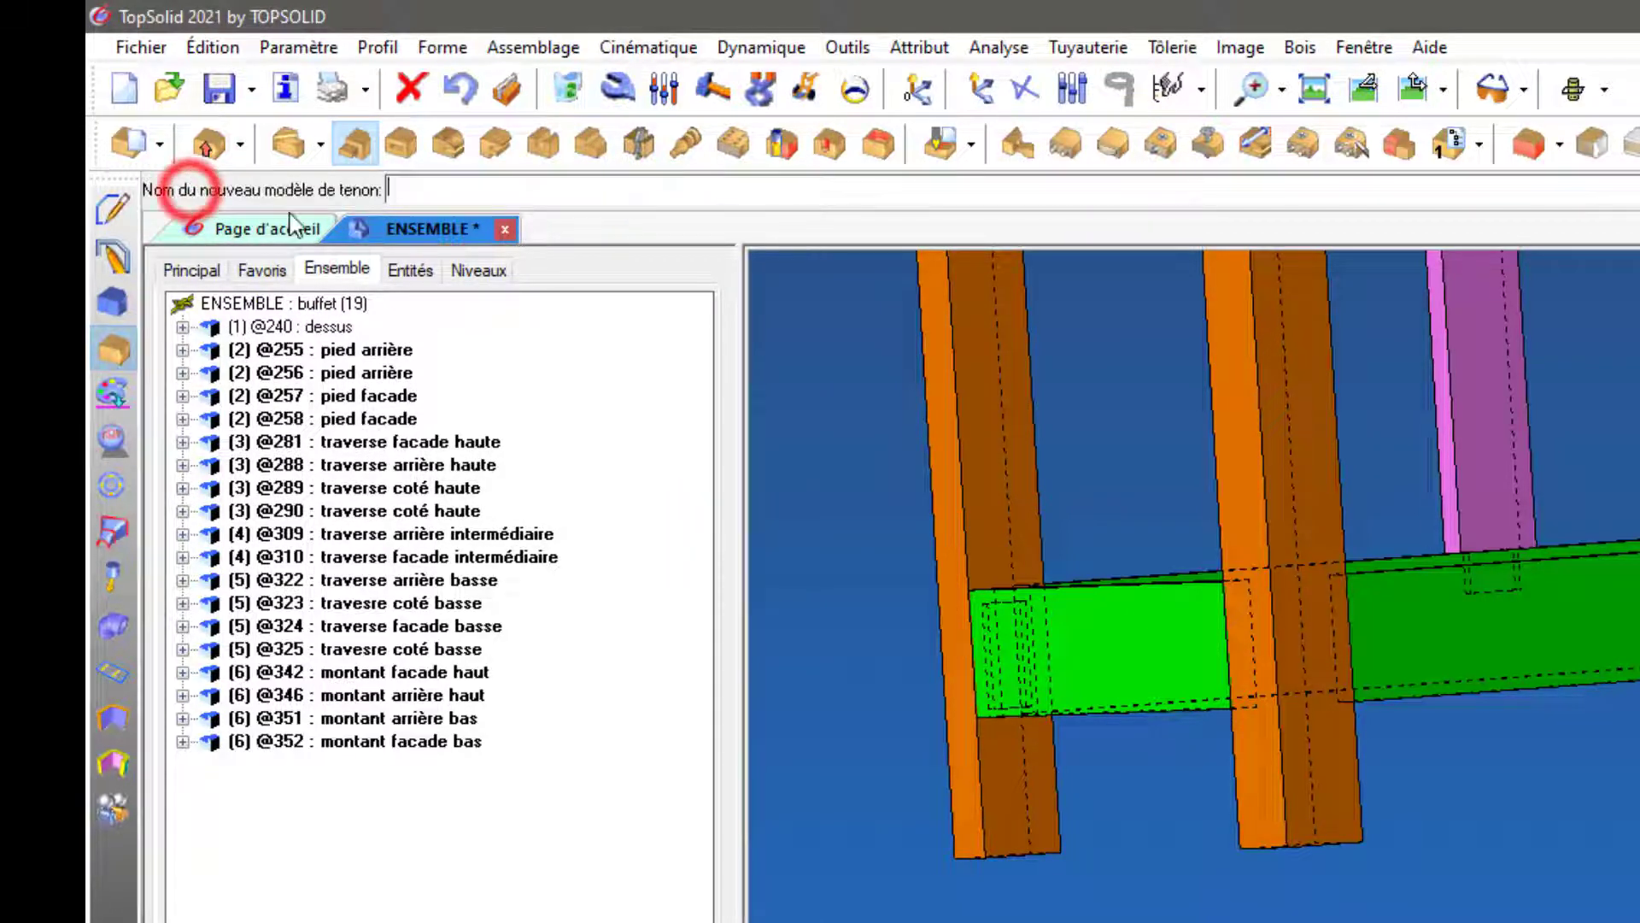
click(514, 185)
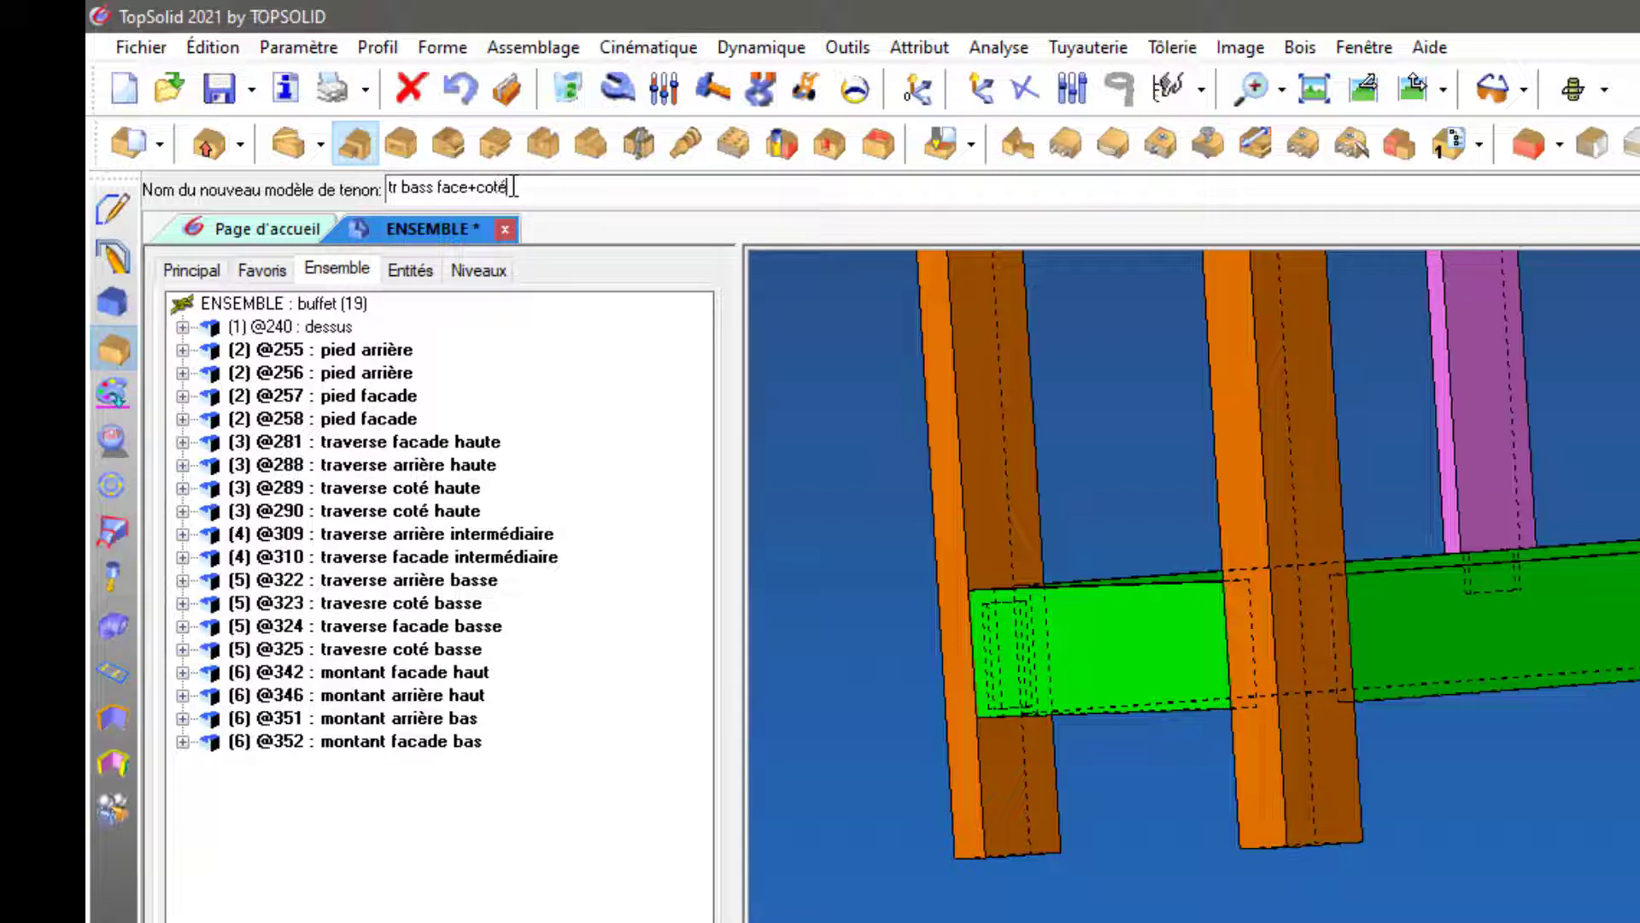
key(Return)
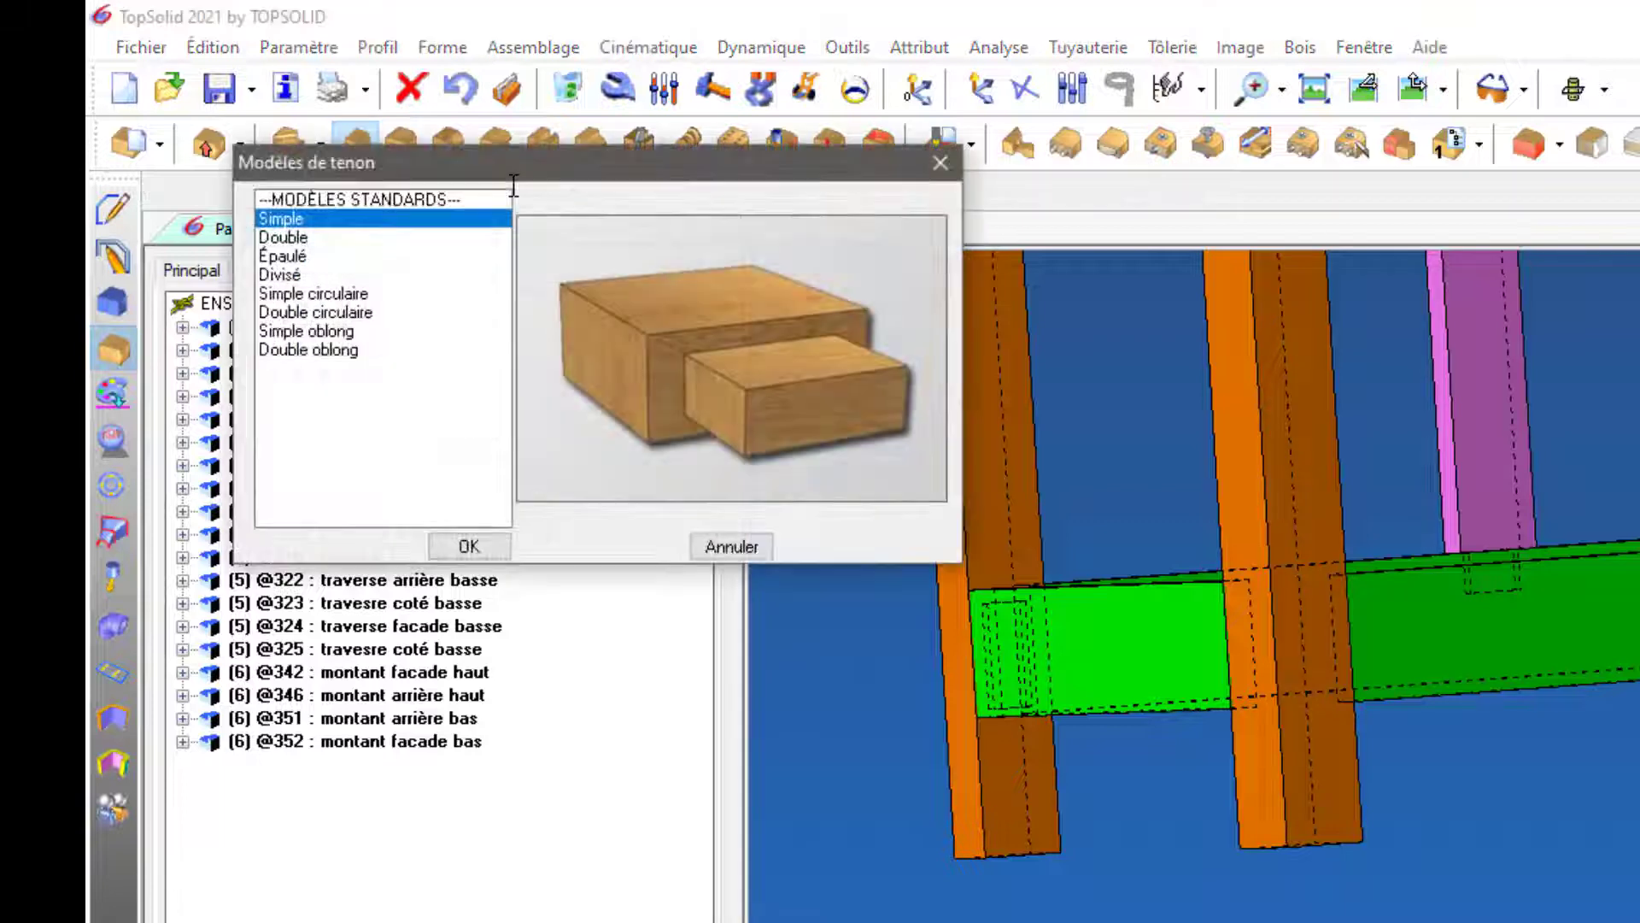
click(469, 545)
Set the tenon model's width settings to l0 + l1 and its thickness settings to e + e0
click(658, 295)
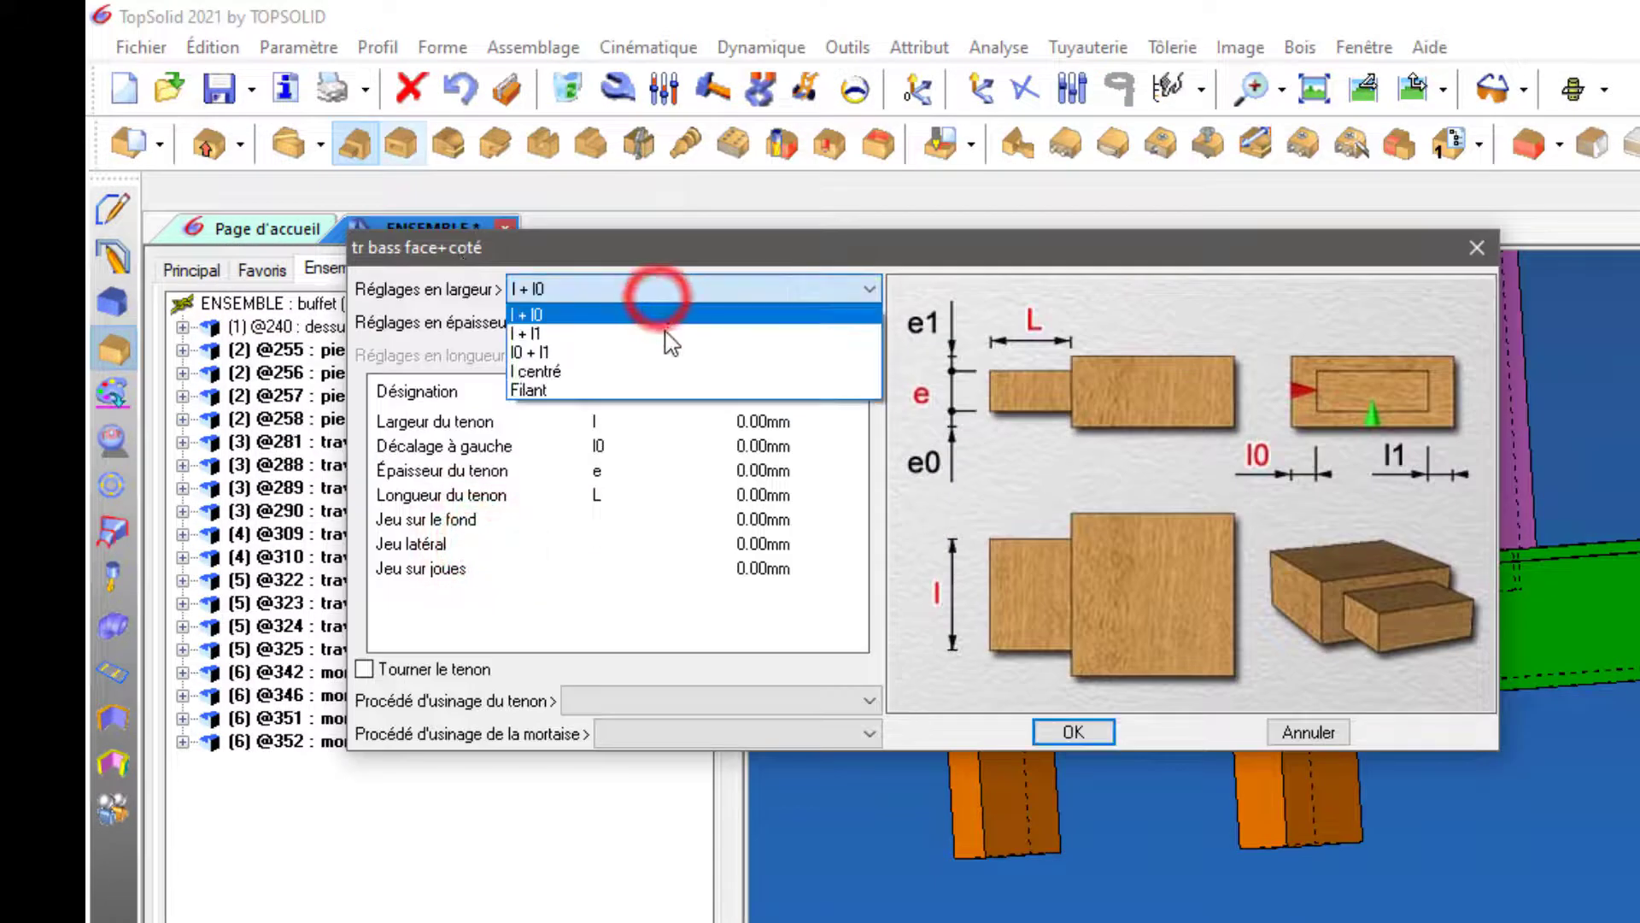
click(671, 337)
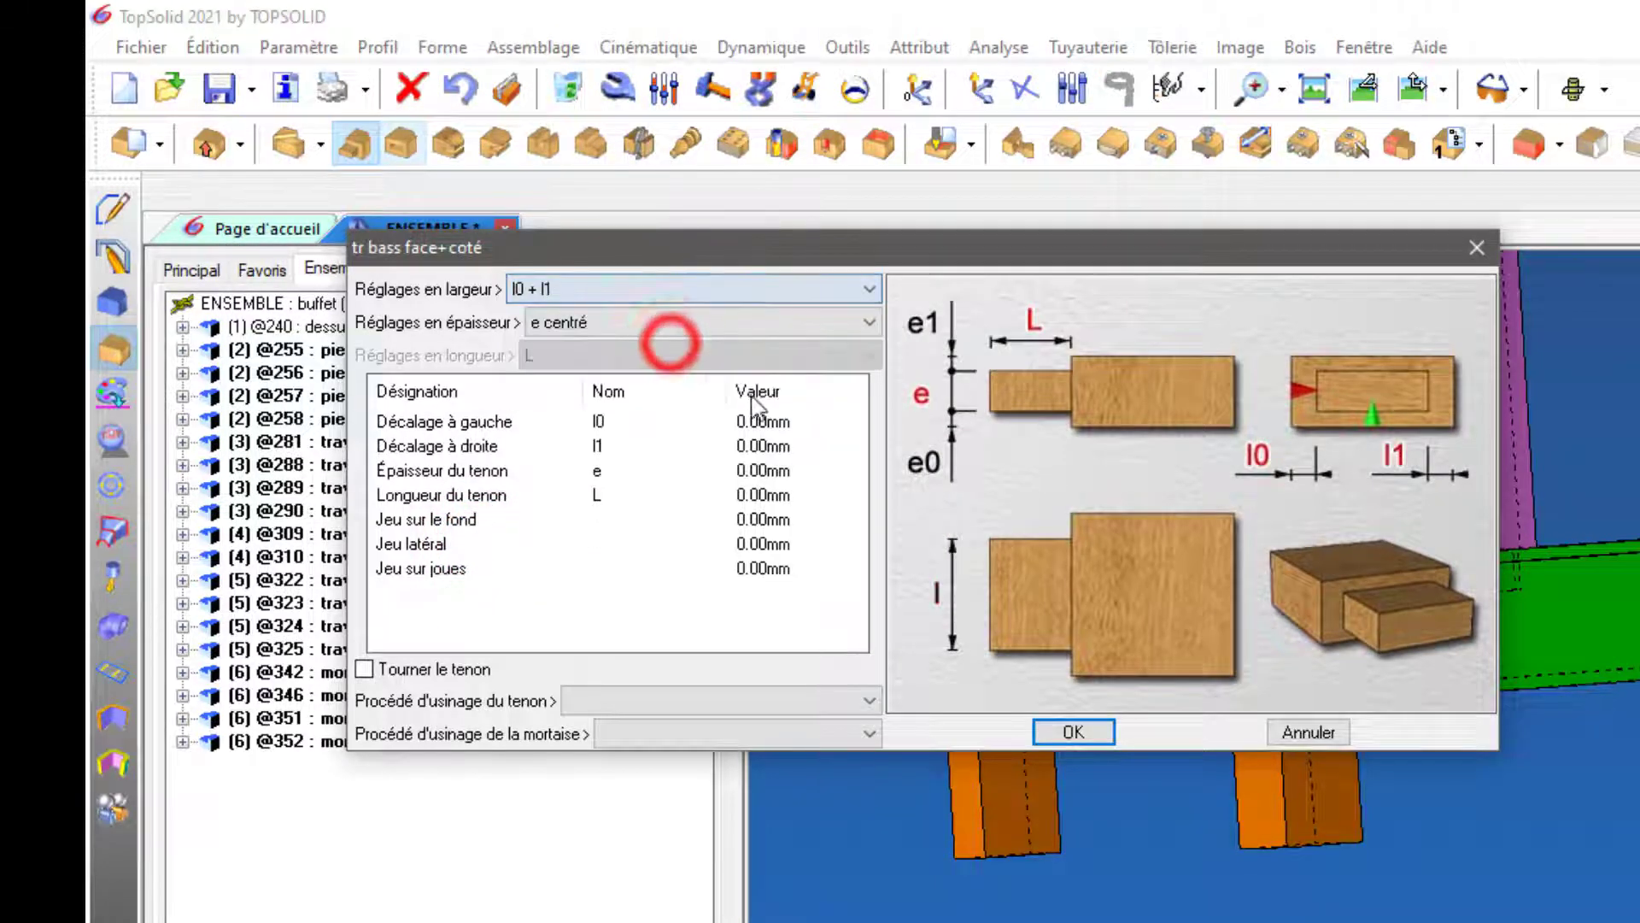
click(713, 326)
click(715, 350)
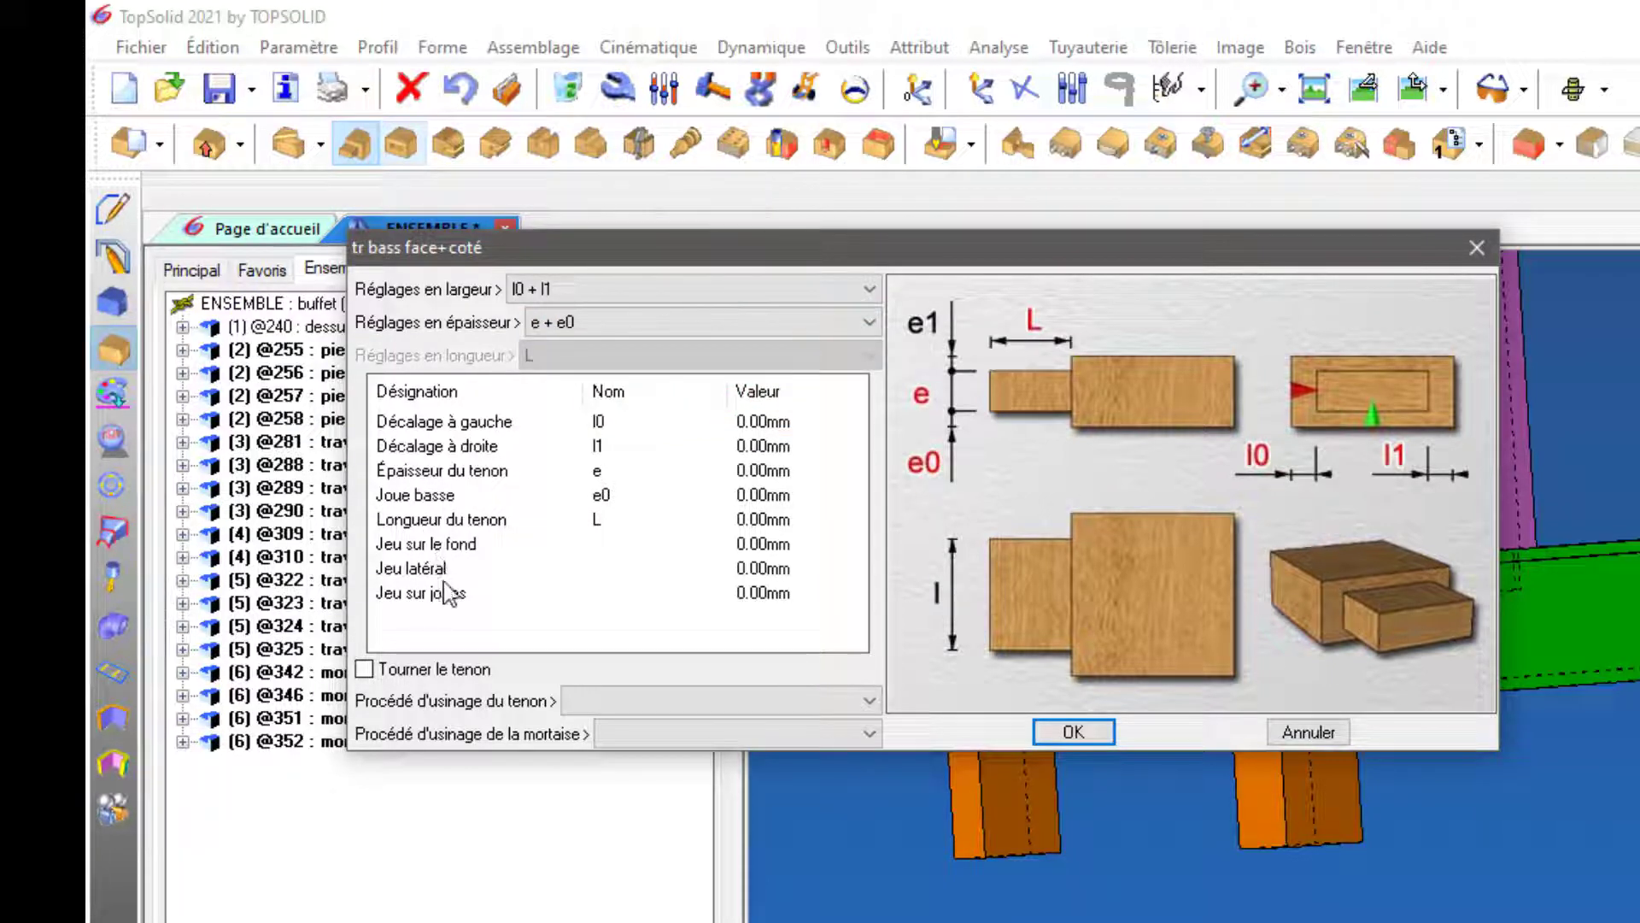
Open the tenon model's left offset l0 for editing, and cancel the model definition
click(756, 422)
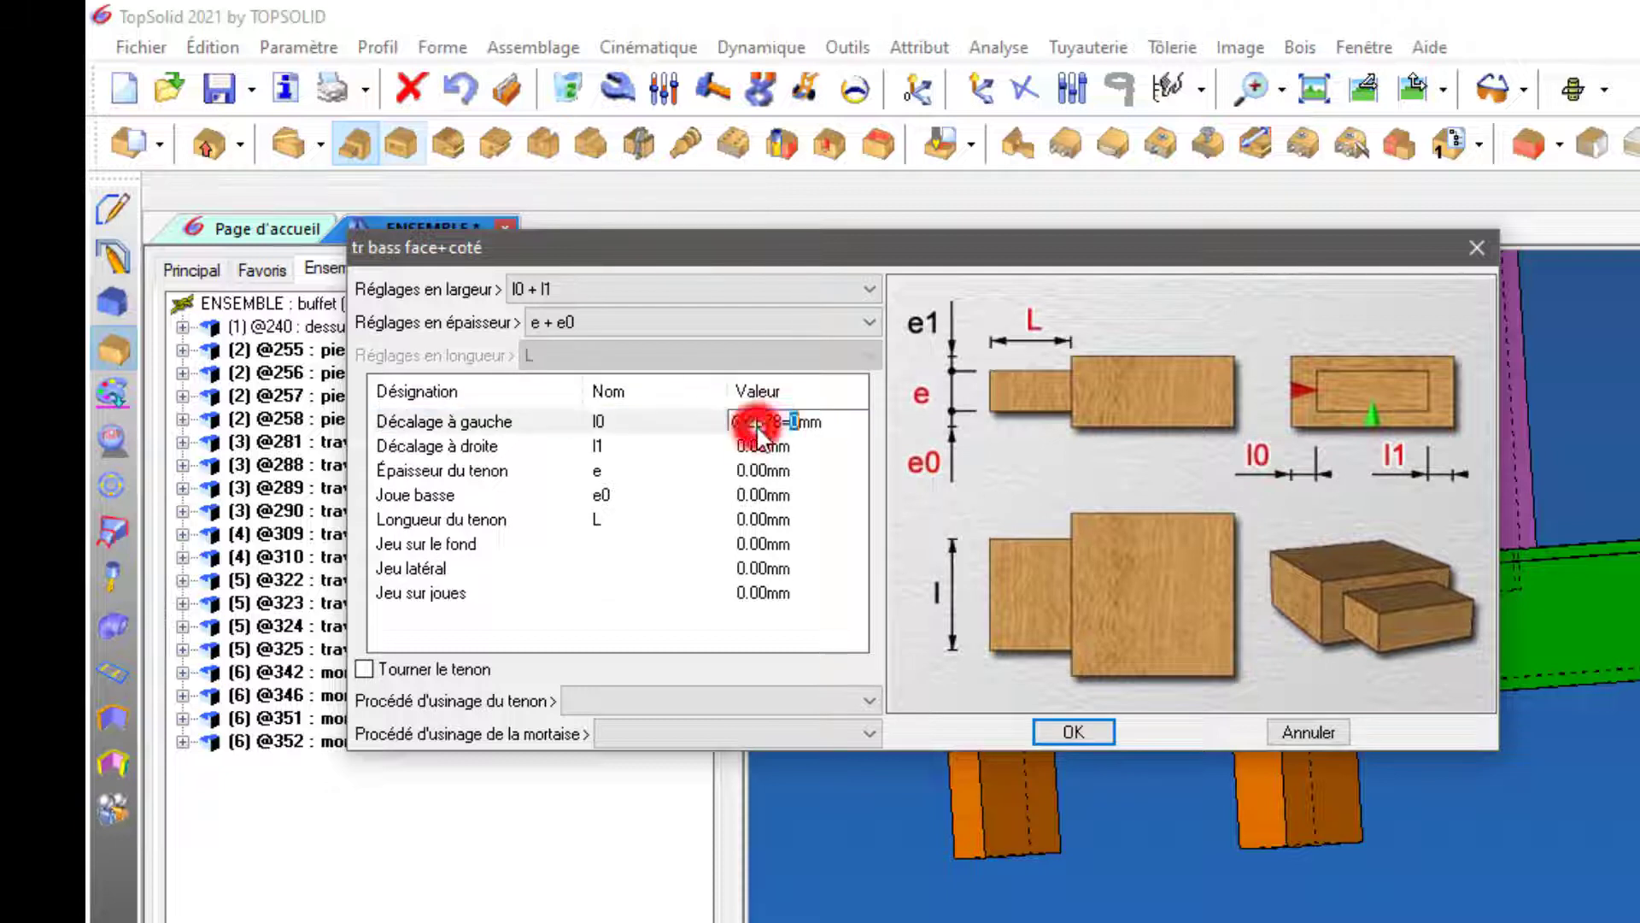
double_click(773, 427)
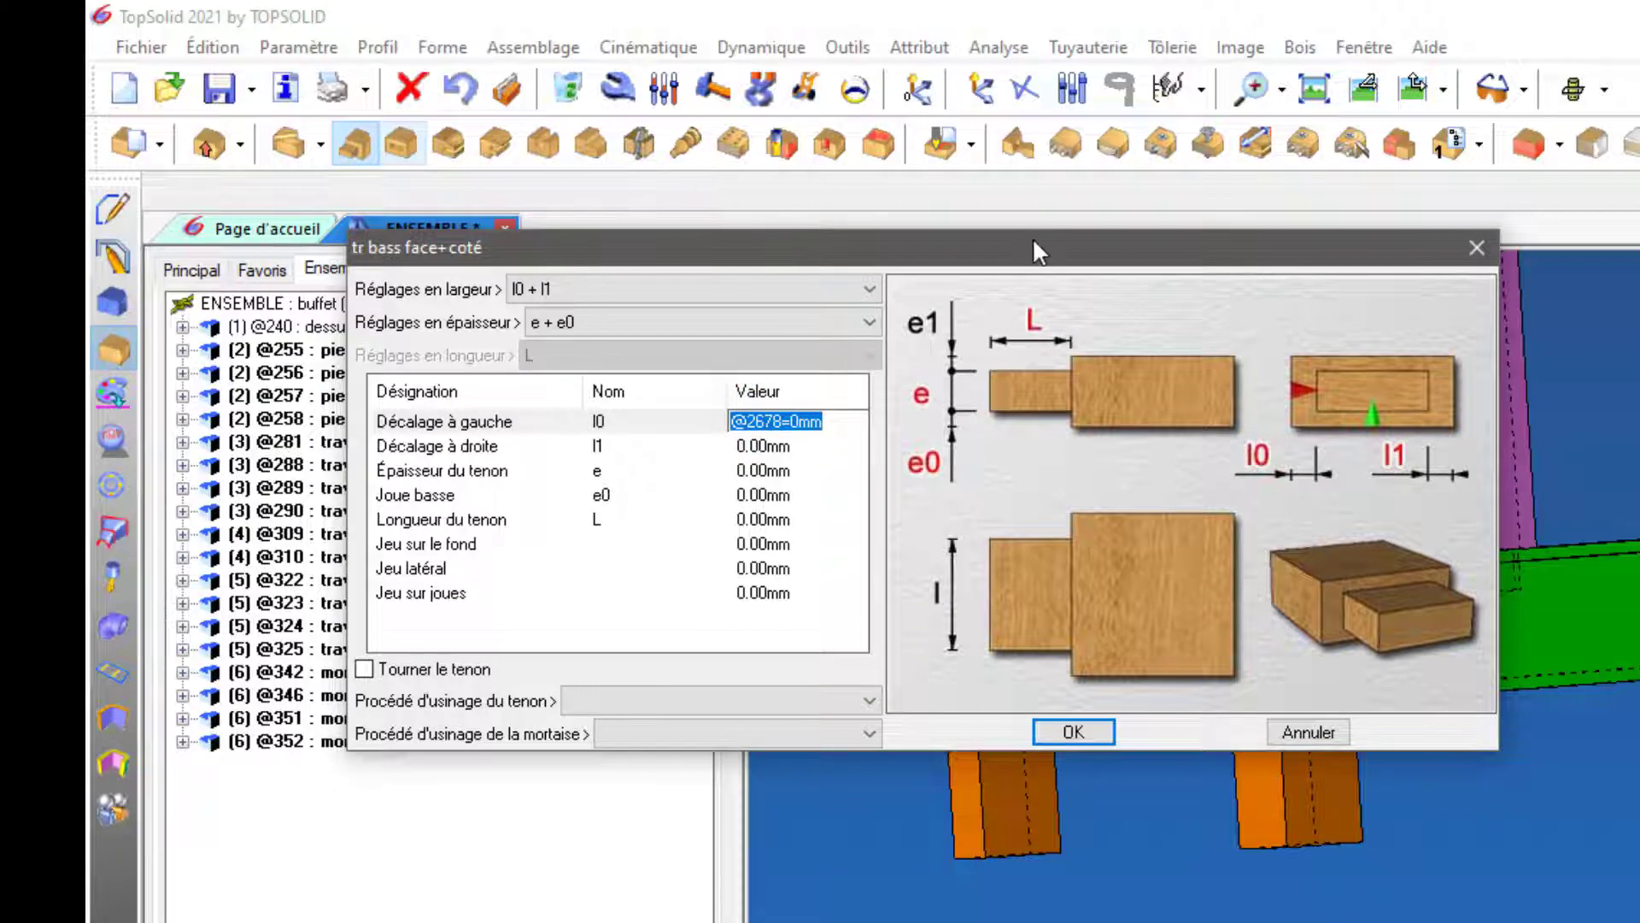
drag(1032, 237, 757, 272)
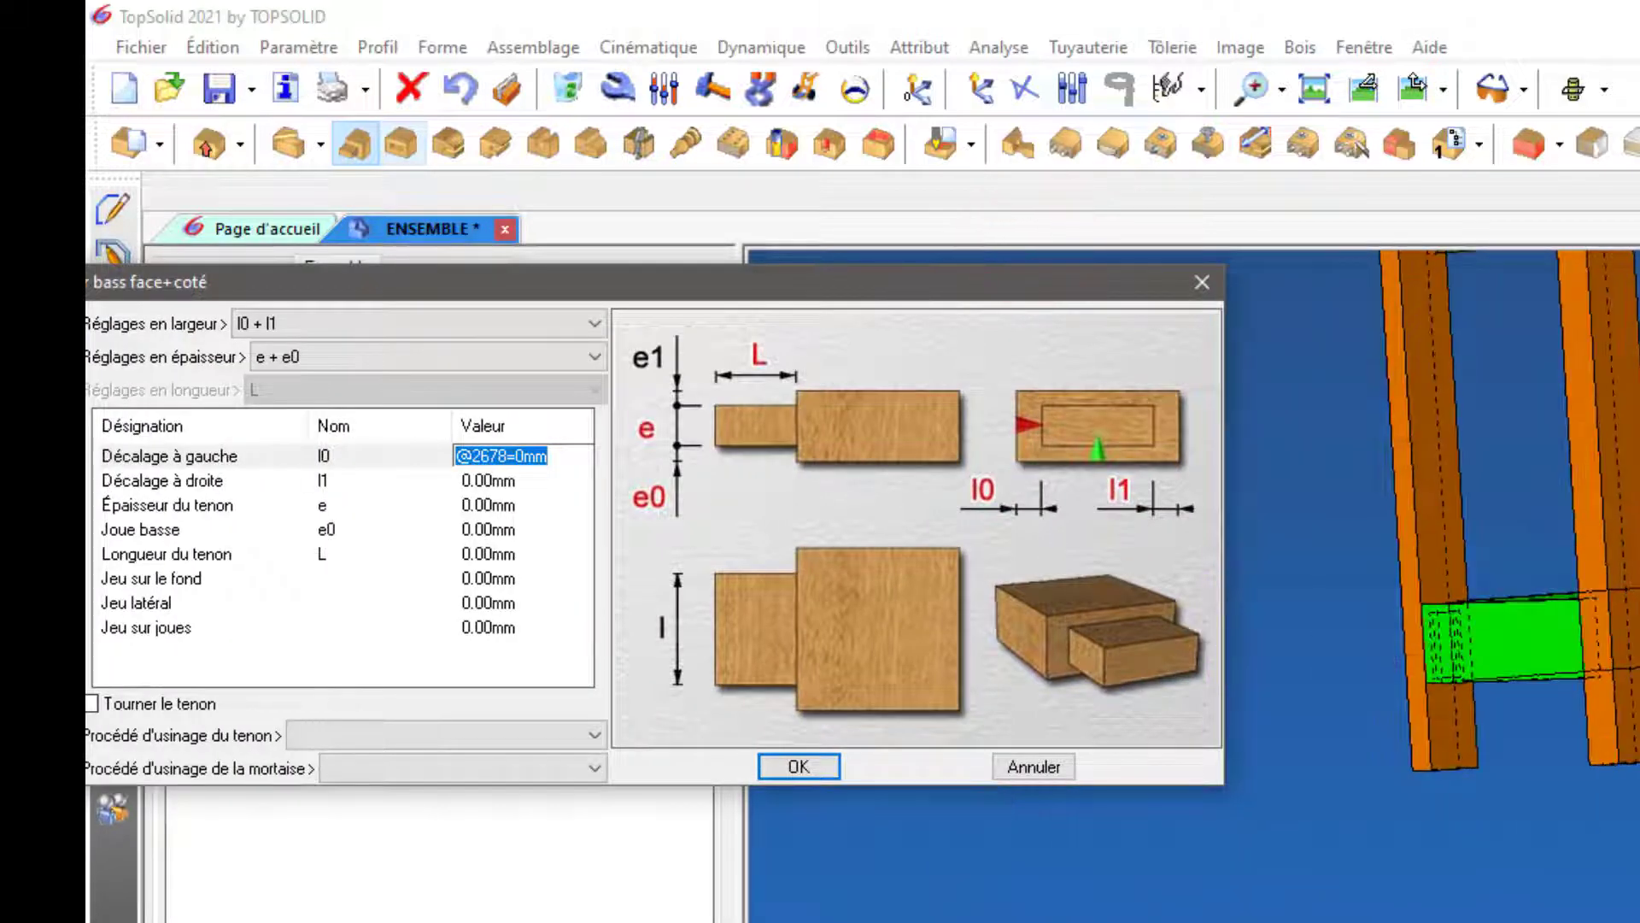
key(Return)
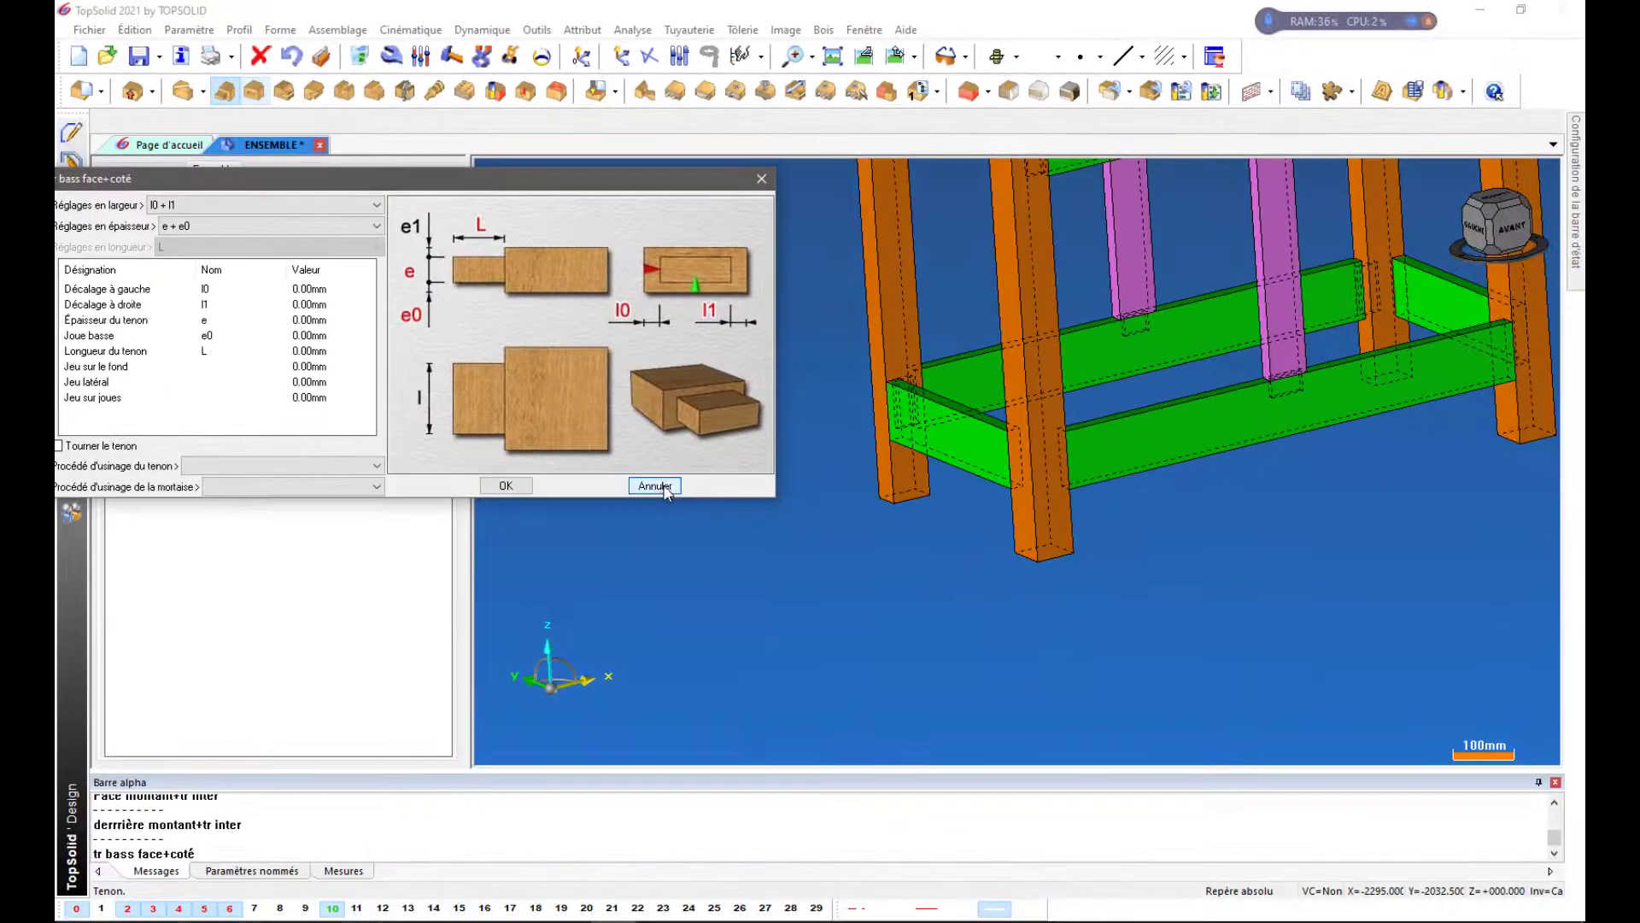
click(1034, 766)
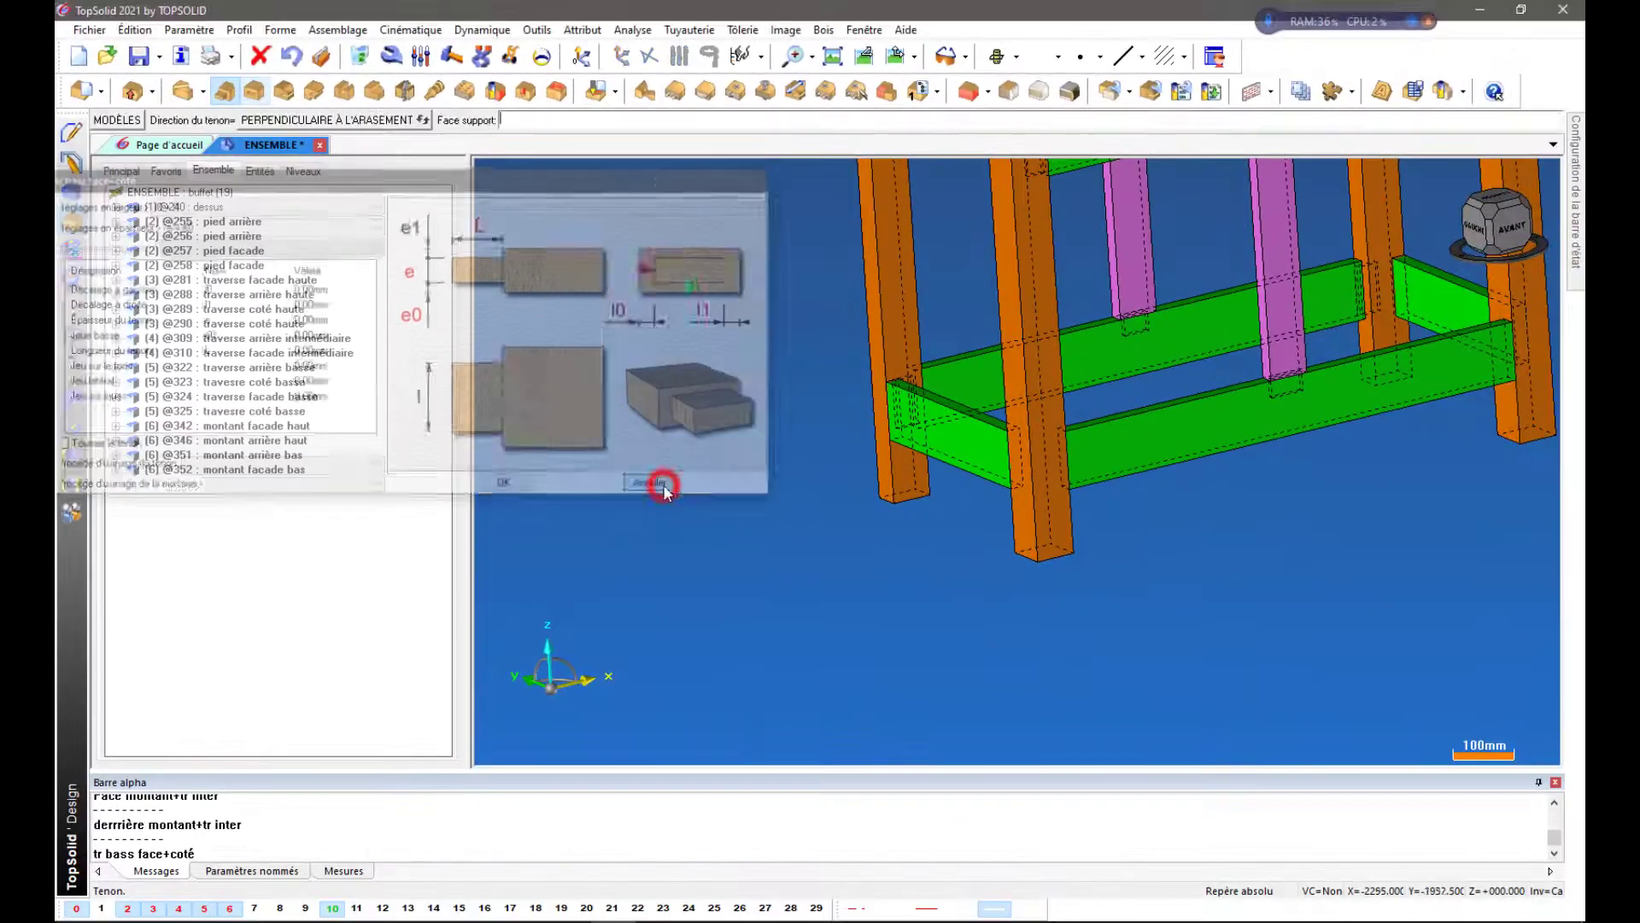
scroll(928, 359, up, 2)
scroll(929, 358, down, 1)
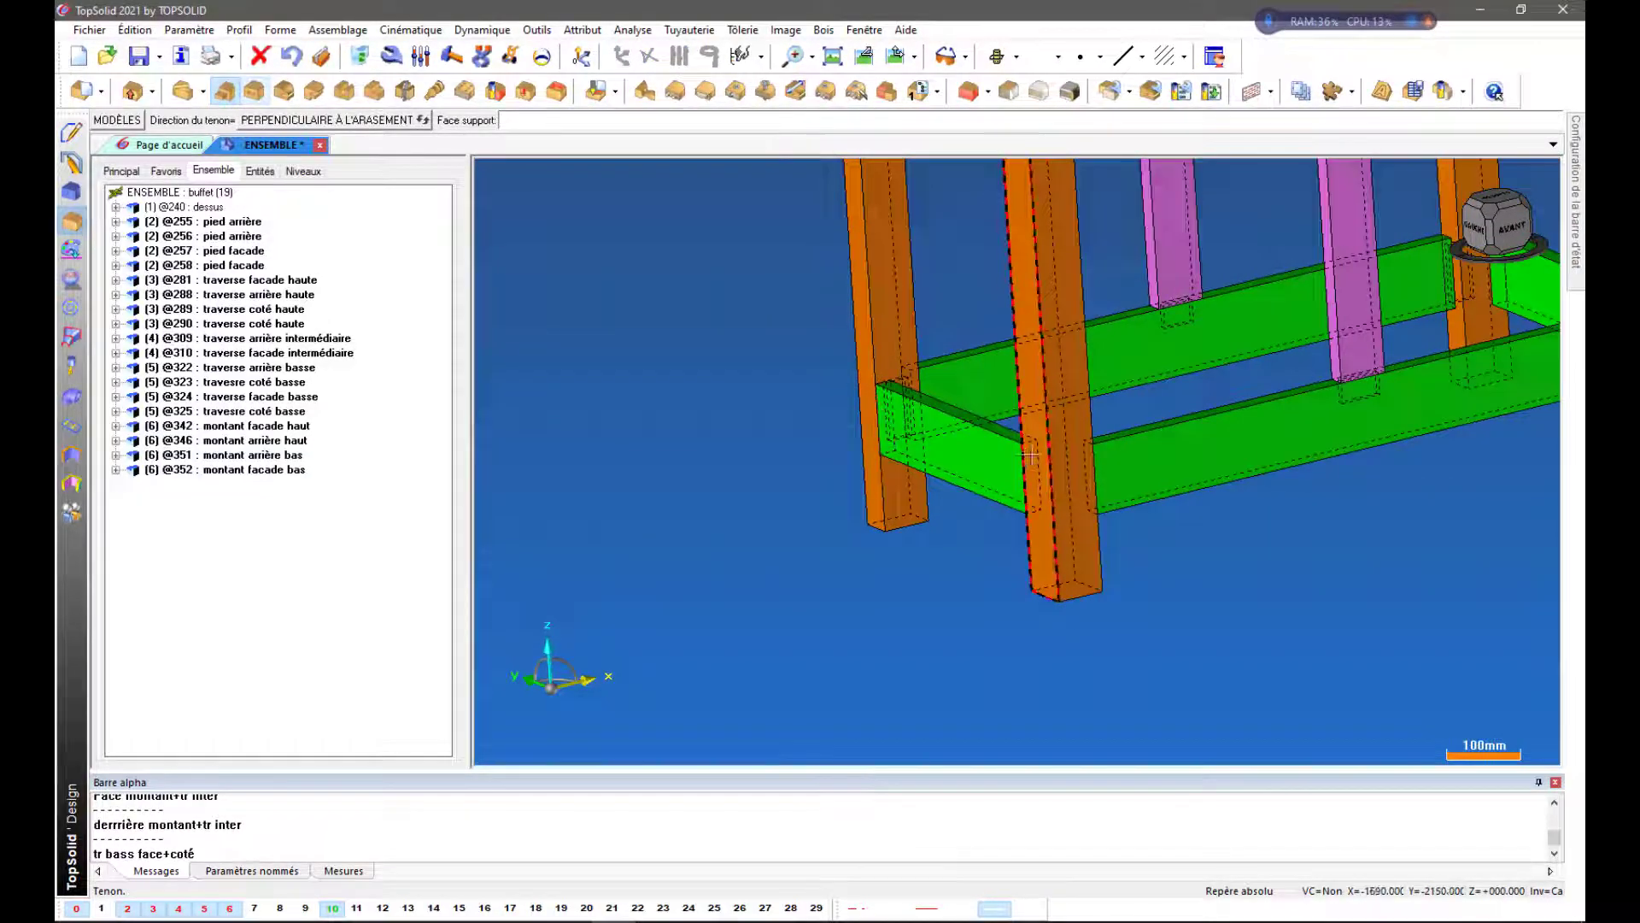
scroll(1158, 469, down, 4)
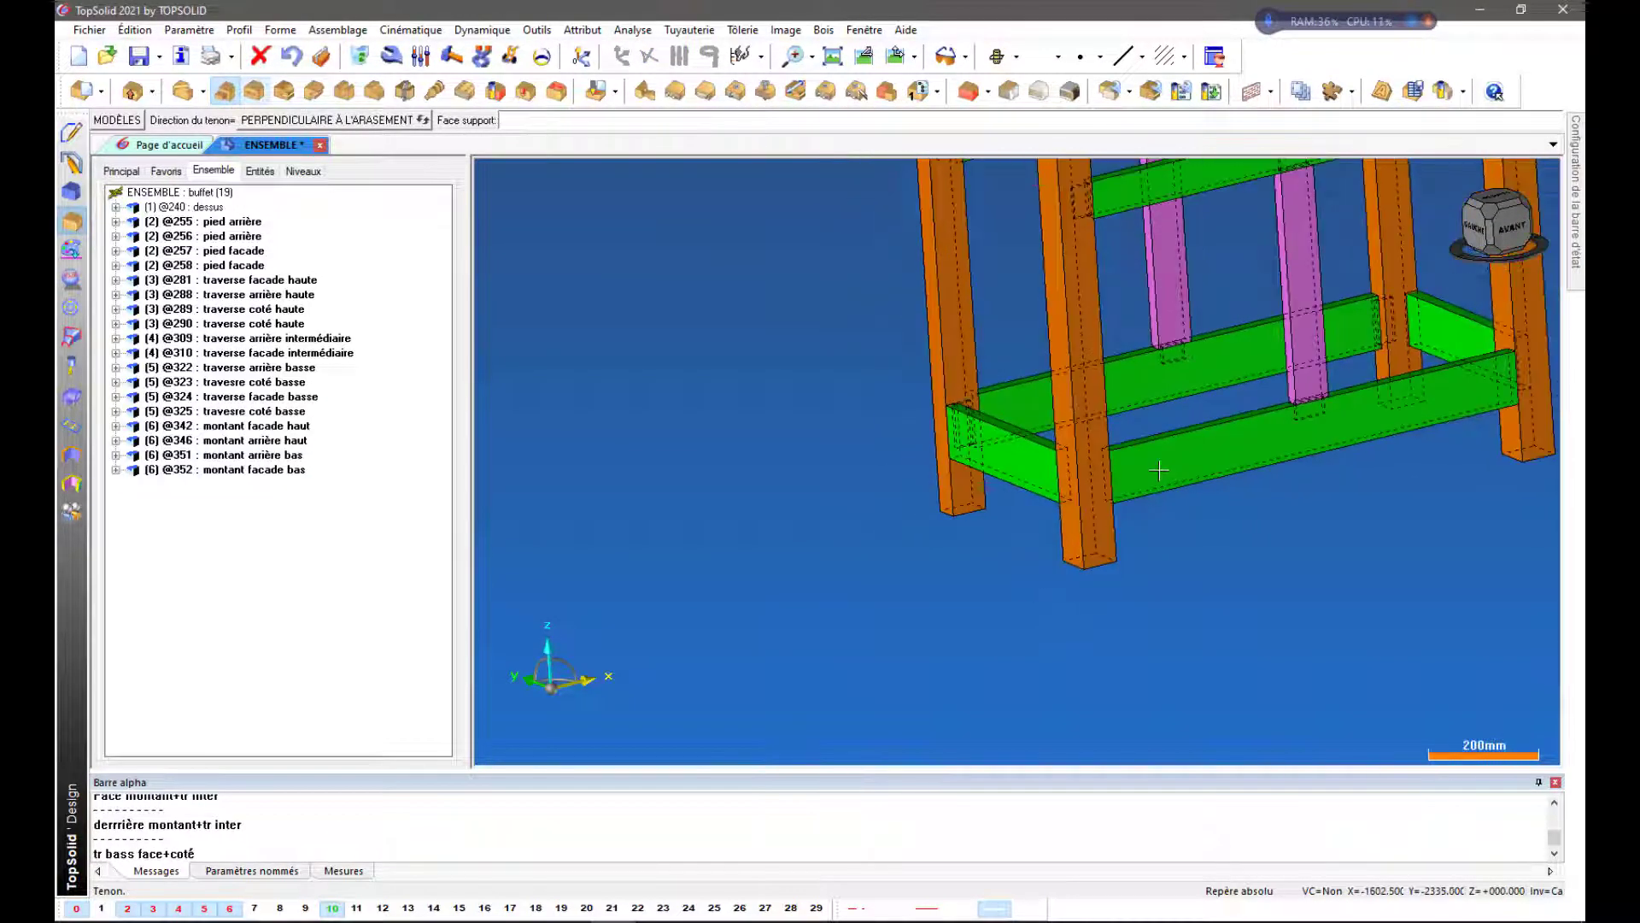
scroll(1246, 489, up, 6)
scroll(1237, 487, down, 3)
middle_drag(1308, 545, 958, 440)
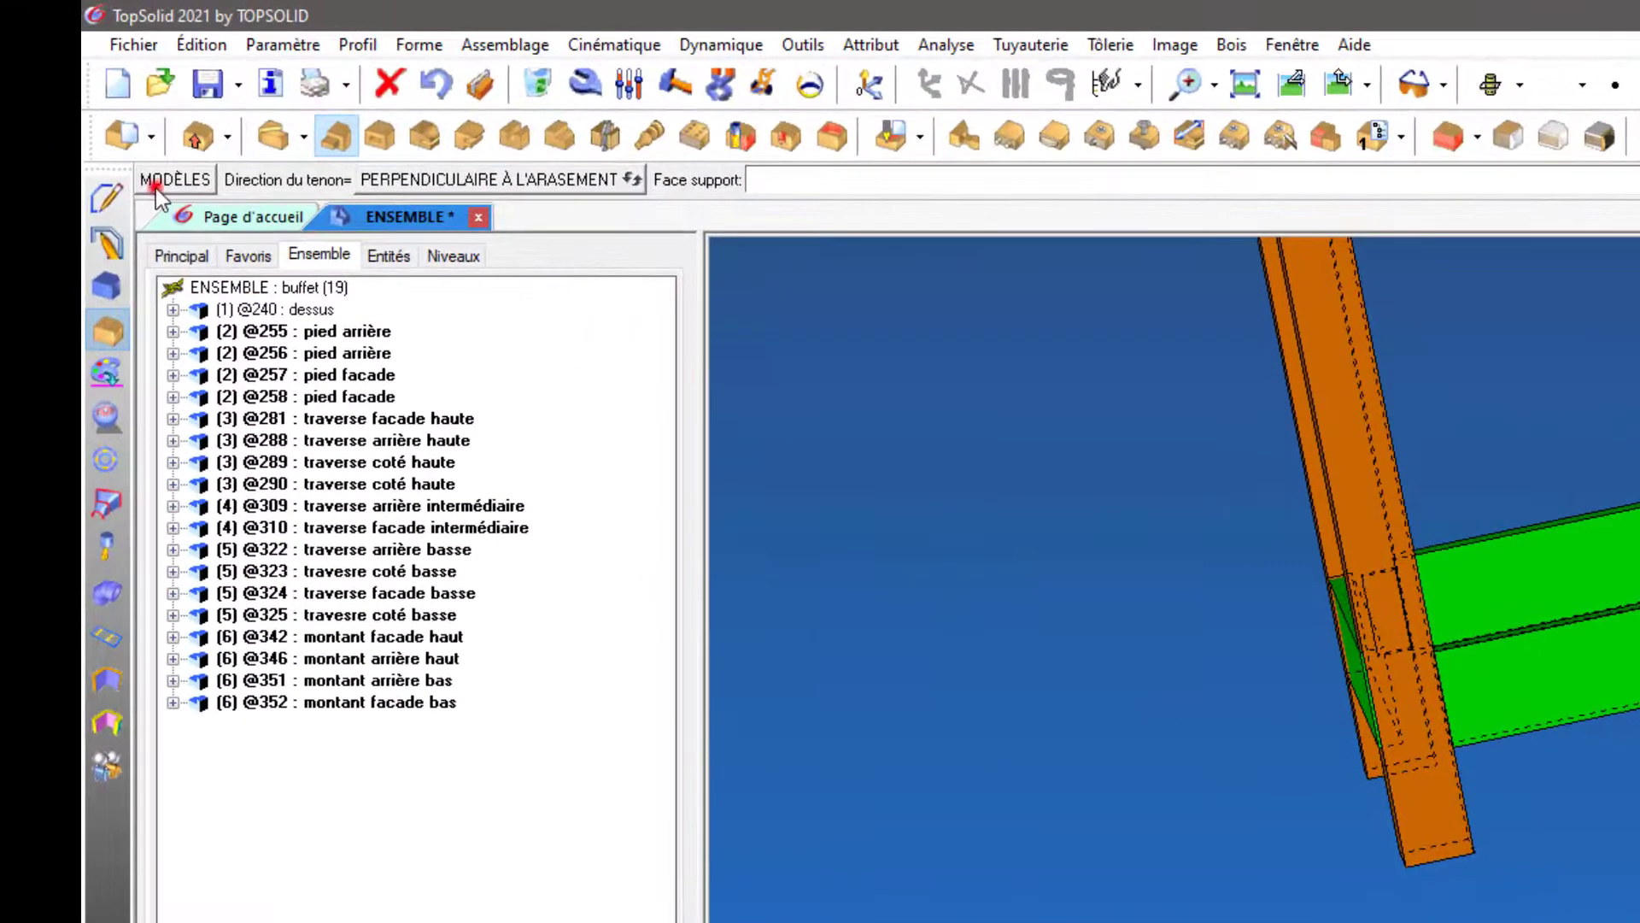
click(106, 123)
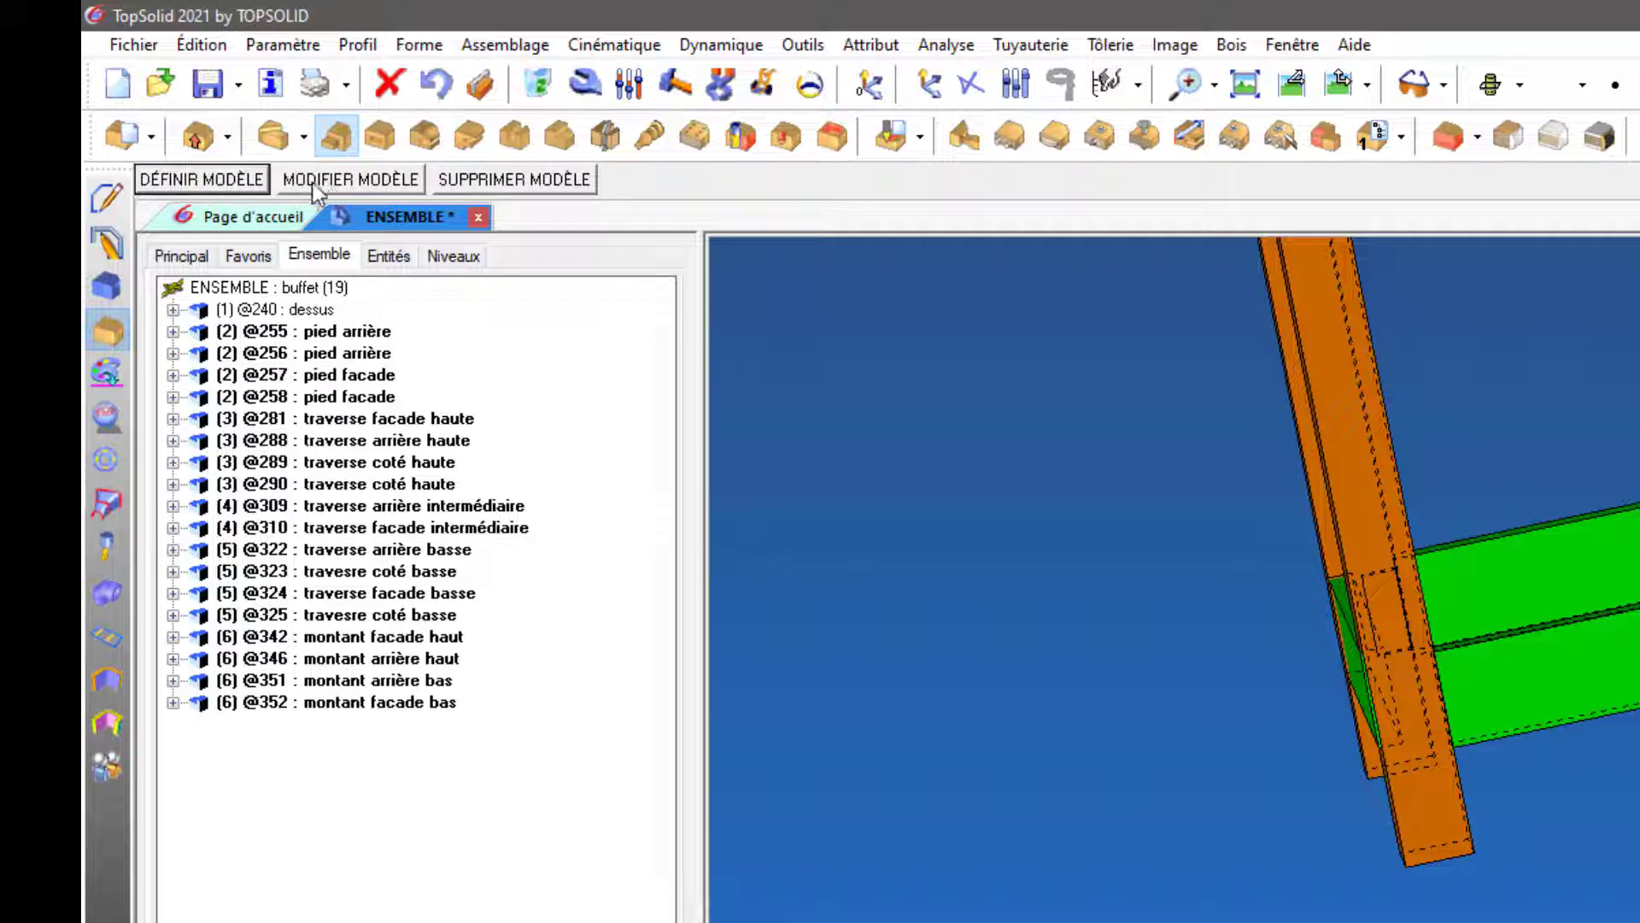
scroll(1111, 624, down, 3)
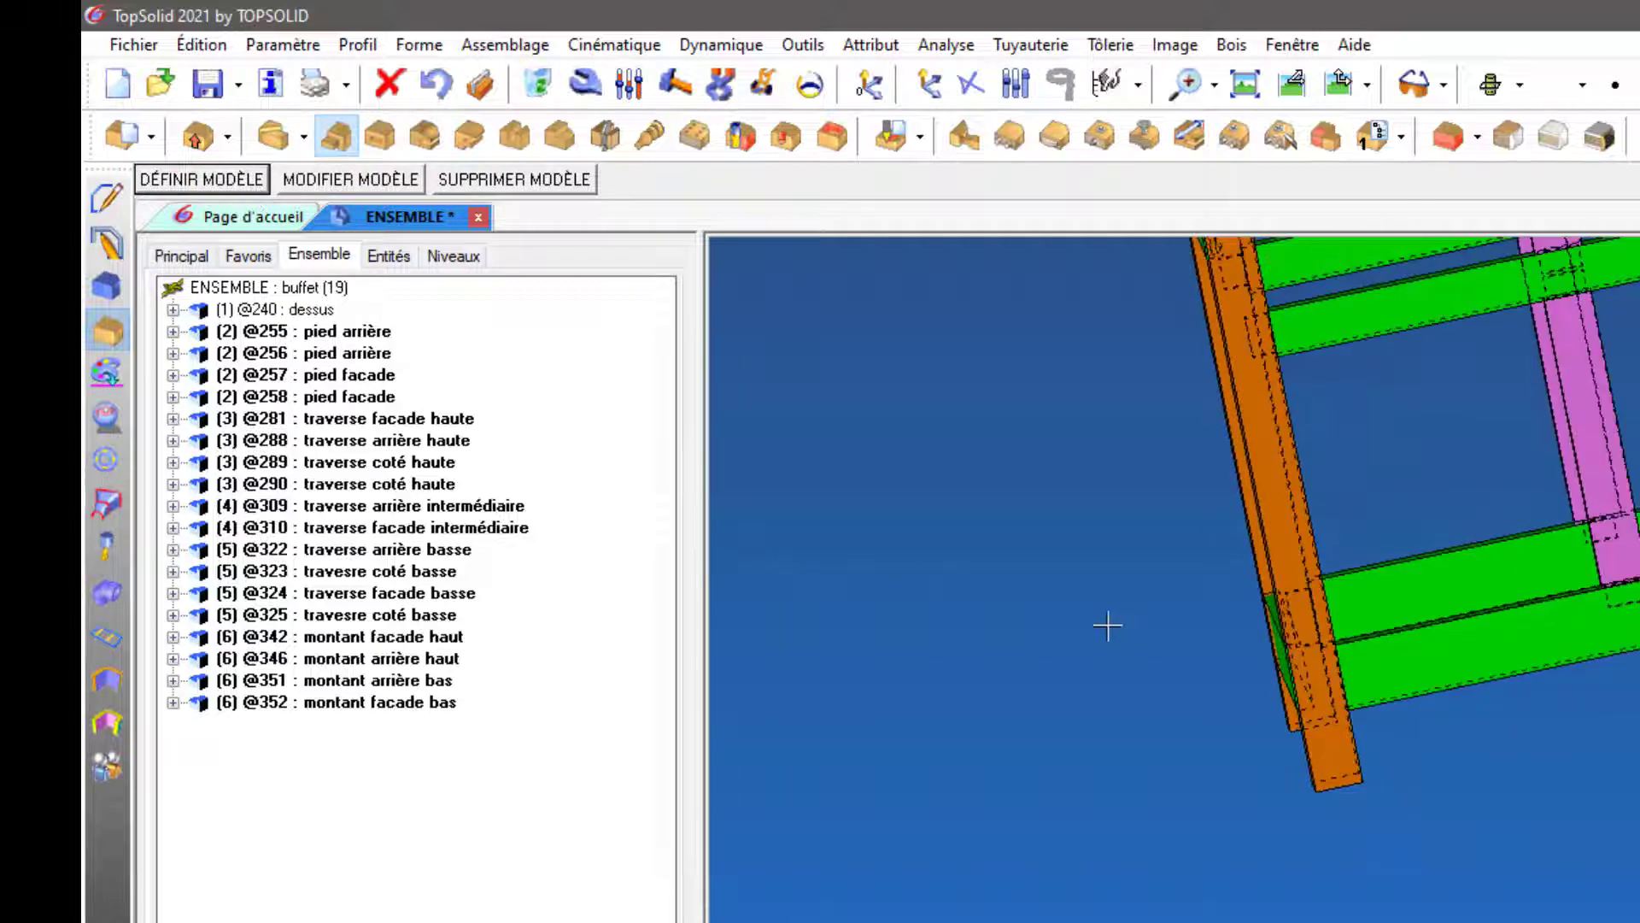
mouse_move(1077, 644)
middle_down()
mouse_move(1144, 686)
mouse_move(1124, 618)
middle_up()
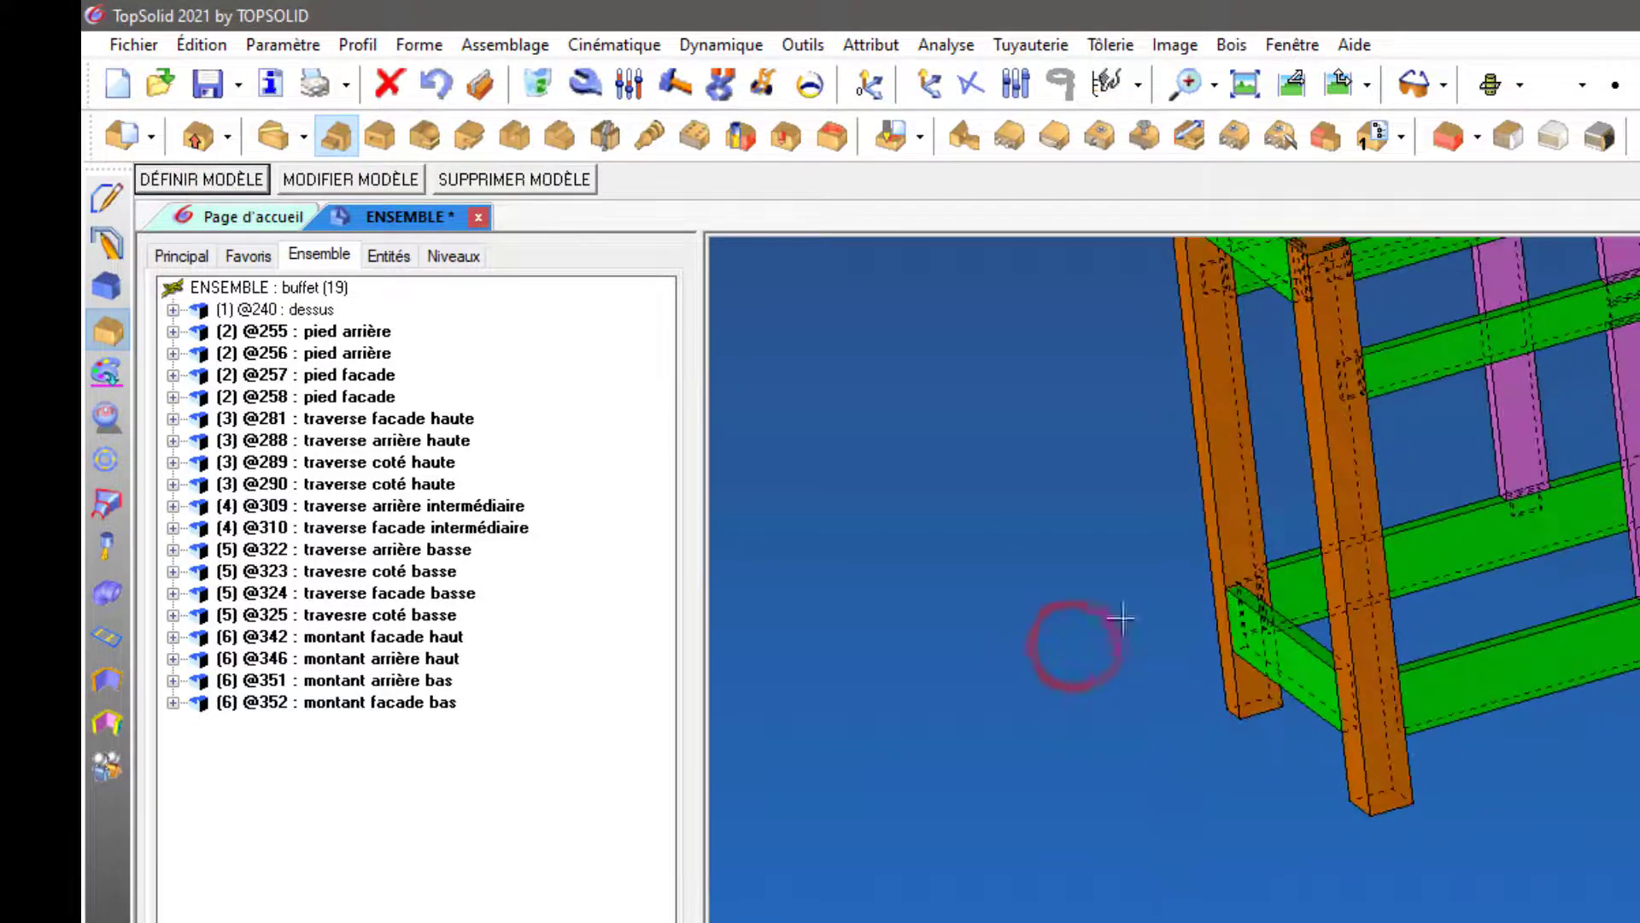
click(299, 180)
click(282, 209)
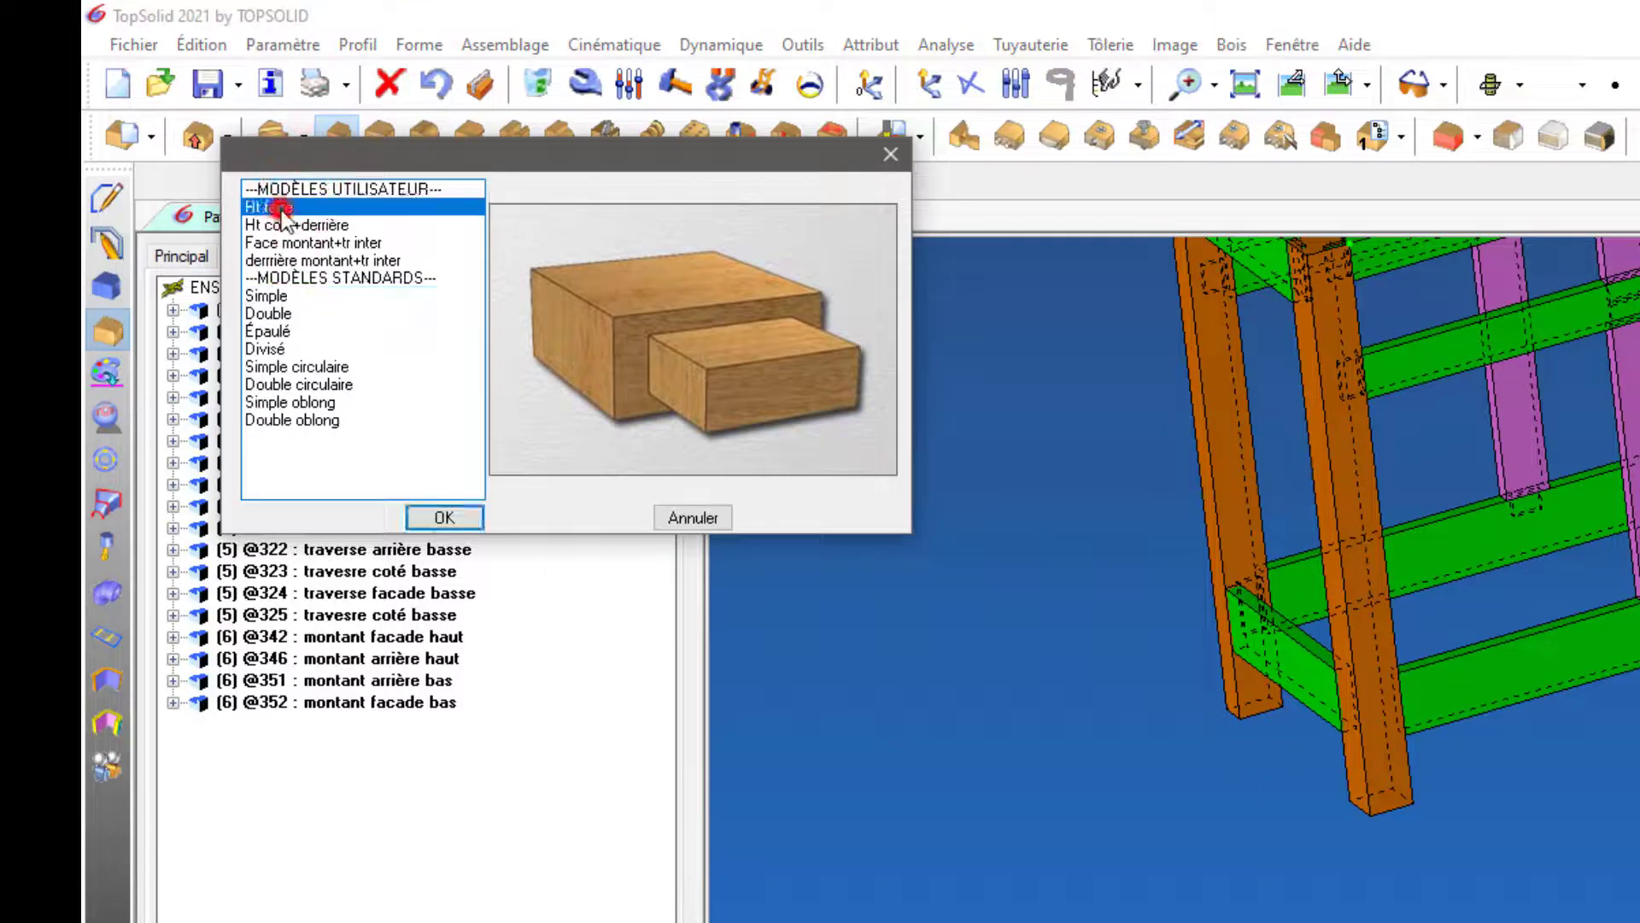
click(697, 516)
Delete the user tenon model "Ht face"
click(214, 180)
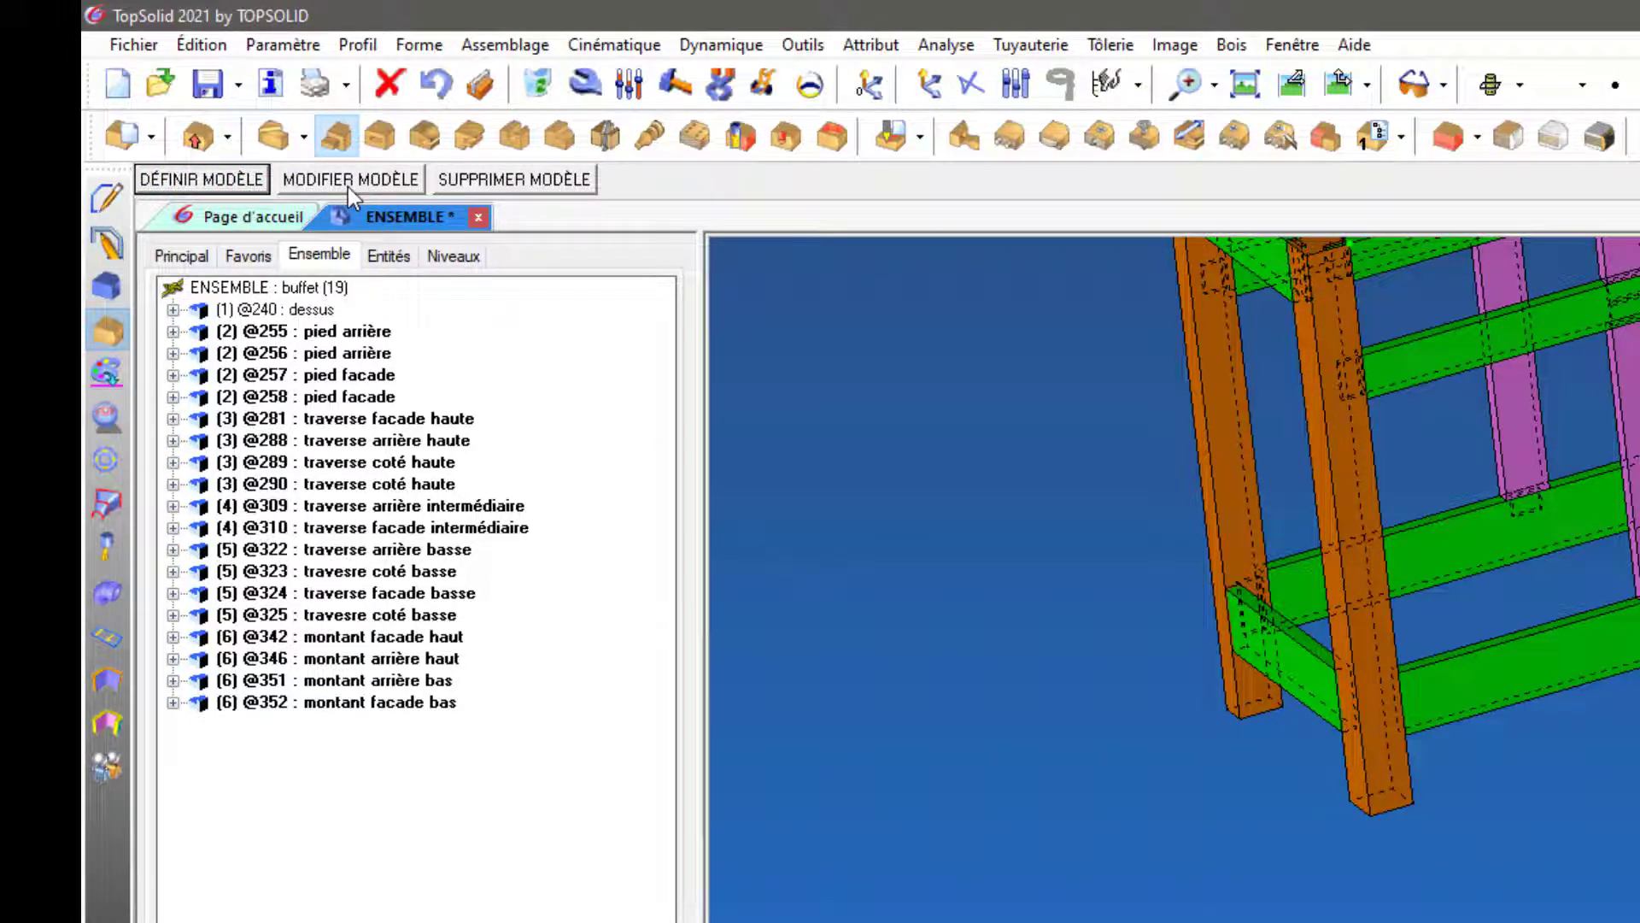
click(468, 181)
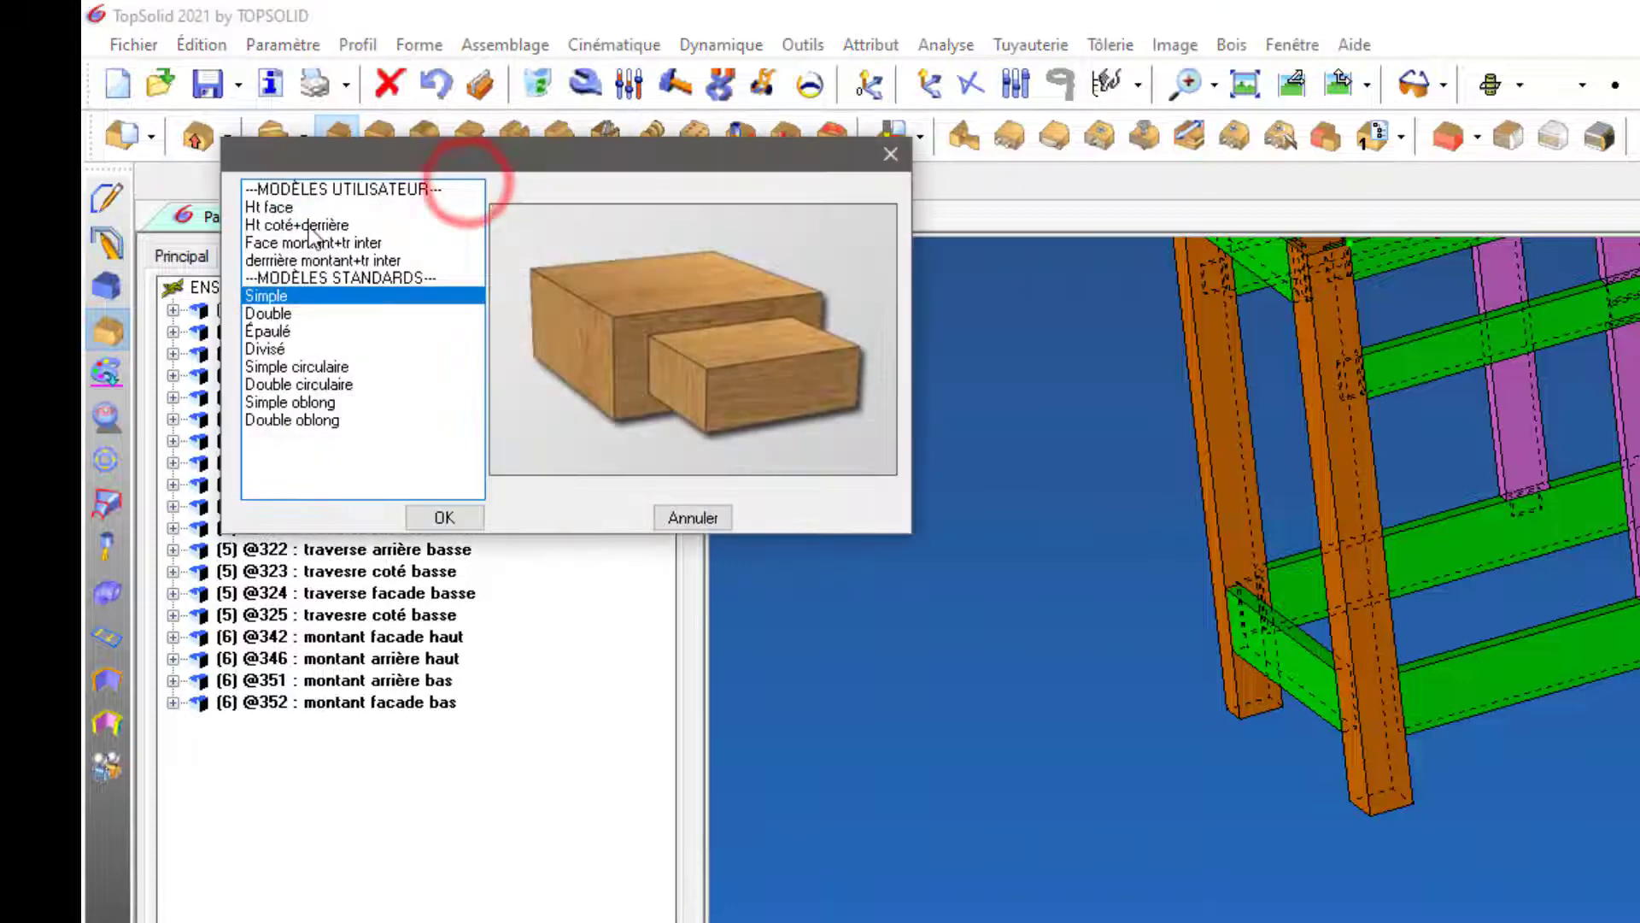
click(276, 208)
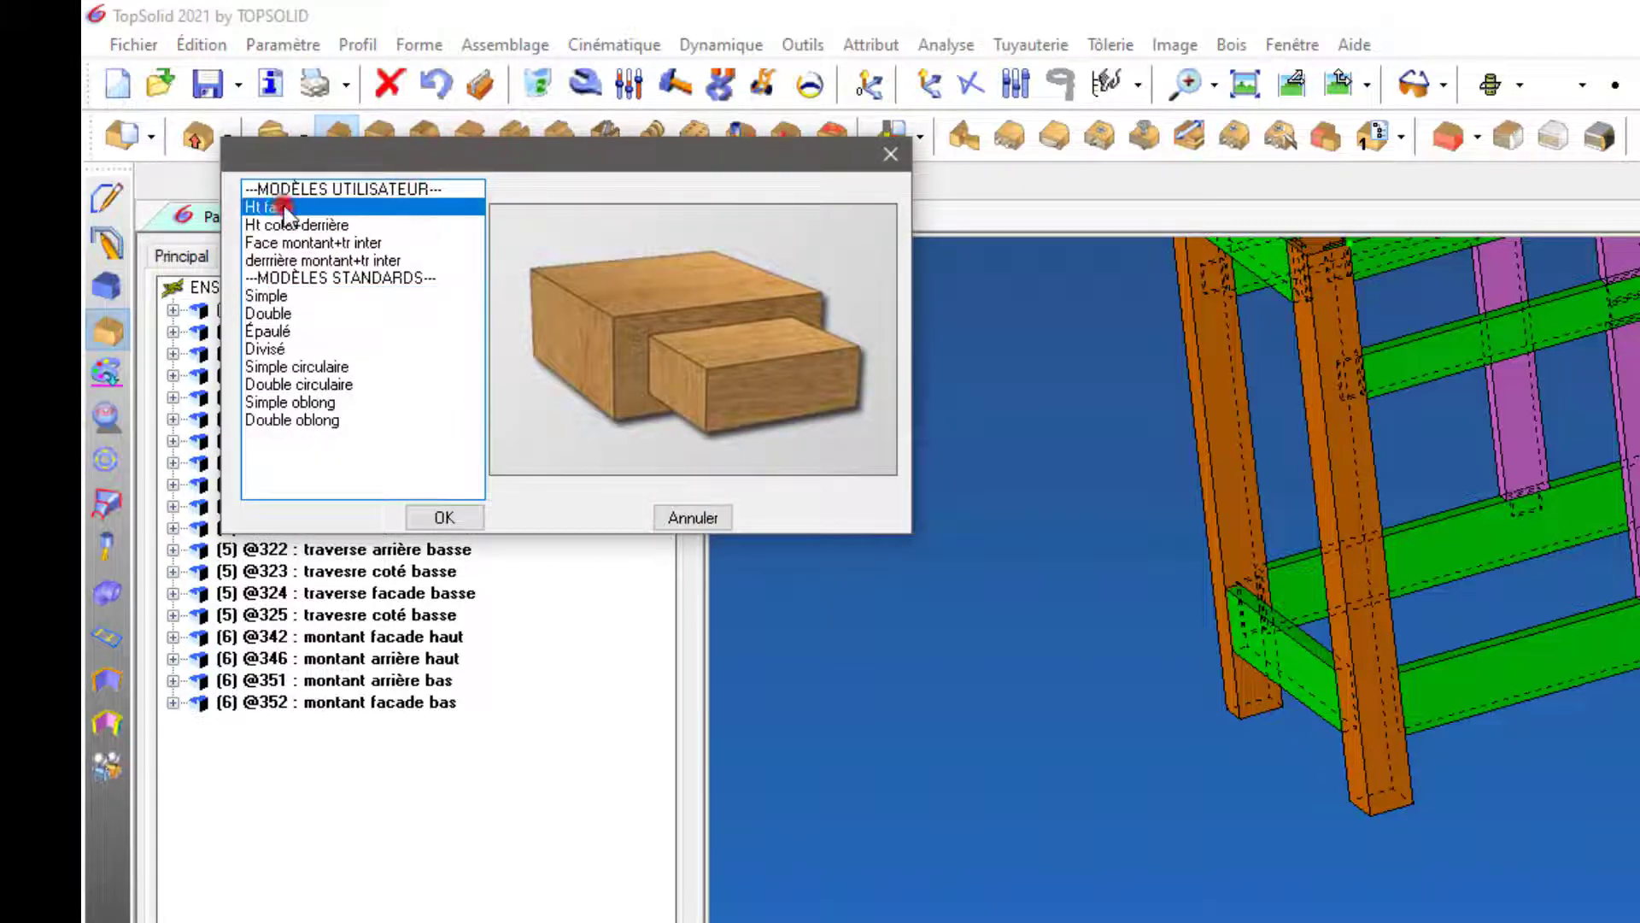
click(444, 518)
Examine the upper rail joints at the front leg and the construction of the first rear leg, including its extruded shape
scroll(1220, 641, down, 2)
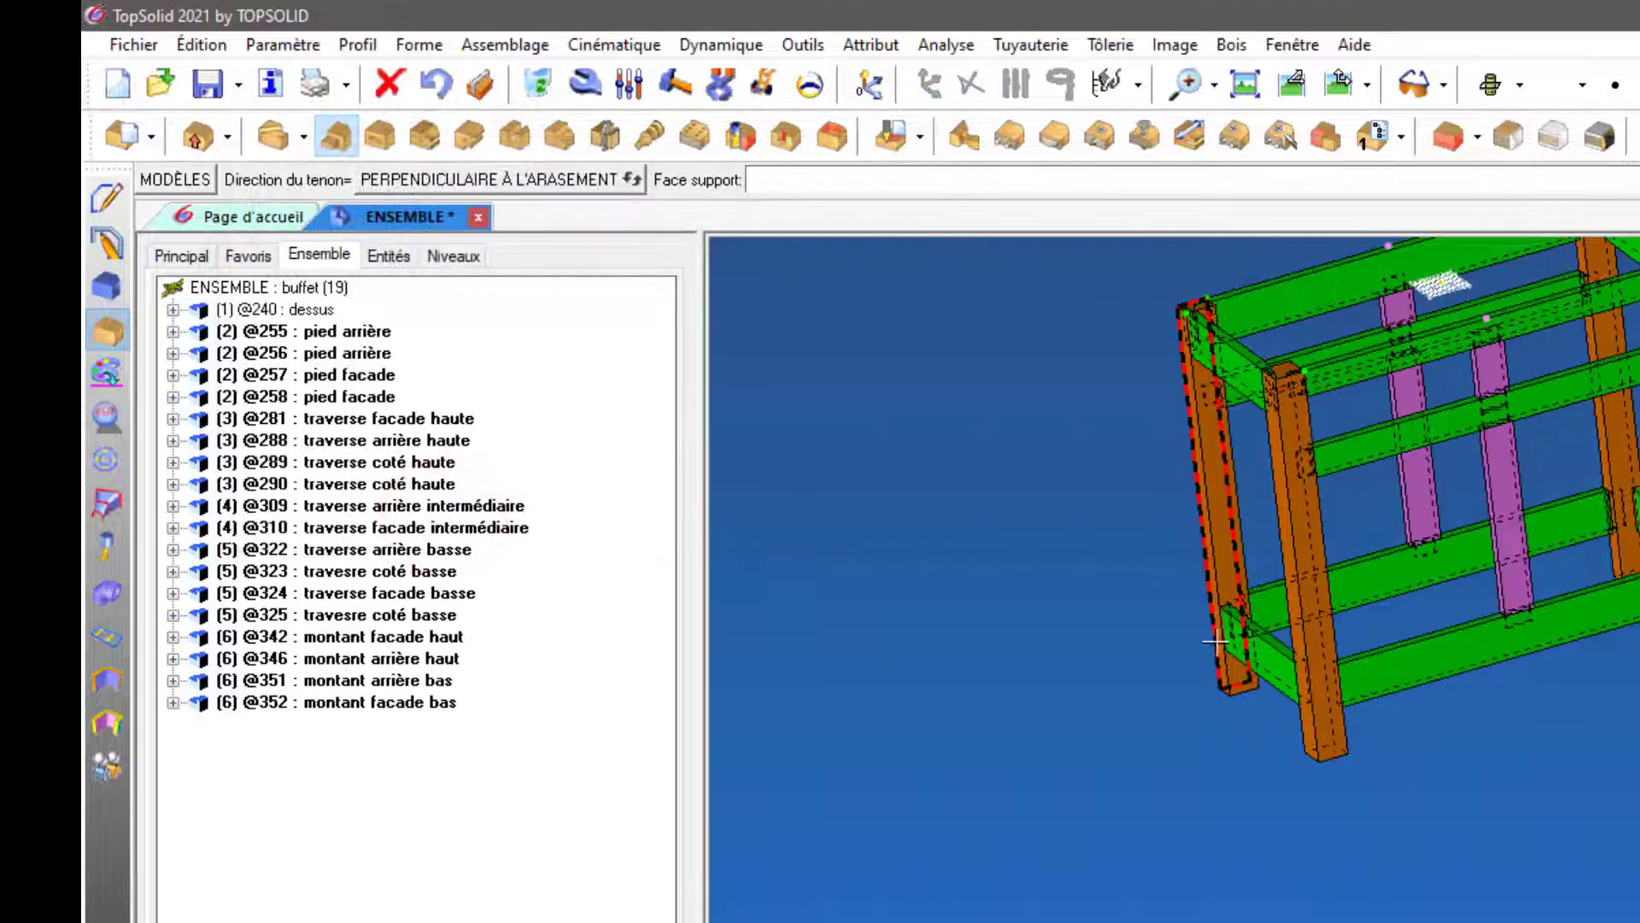
scroll(1304, 376, up, 4)
scroll(1303, 372, up, 4)
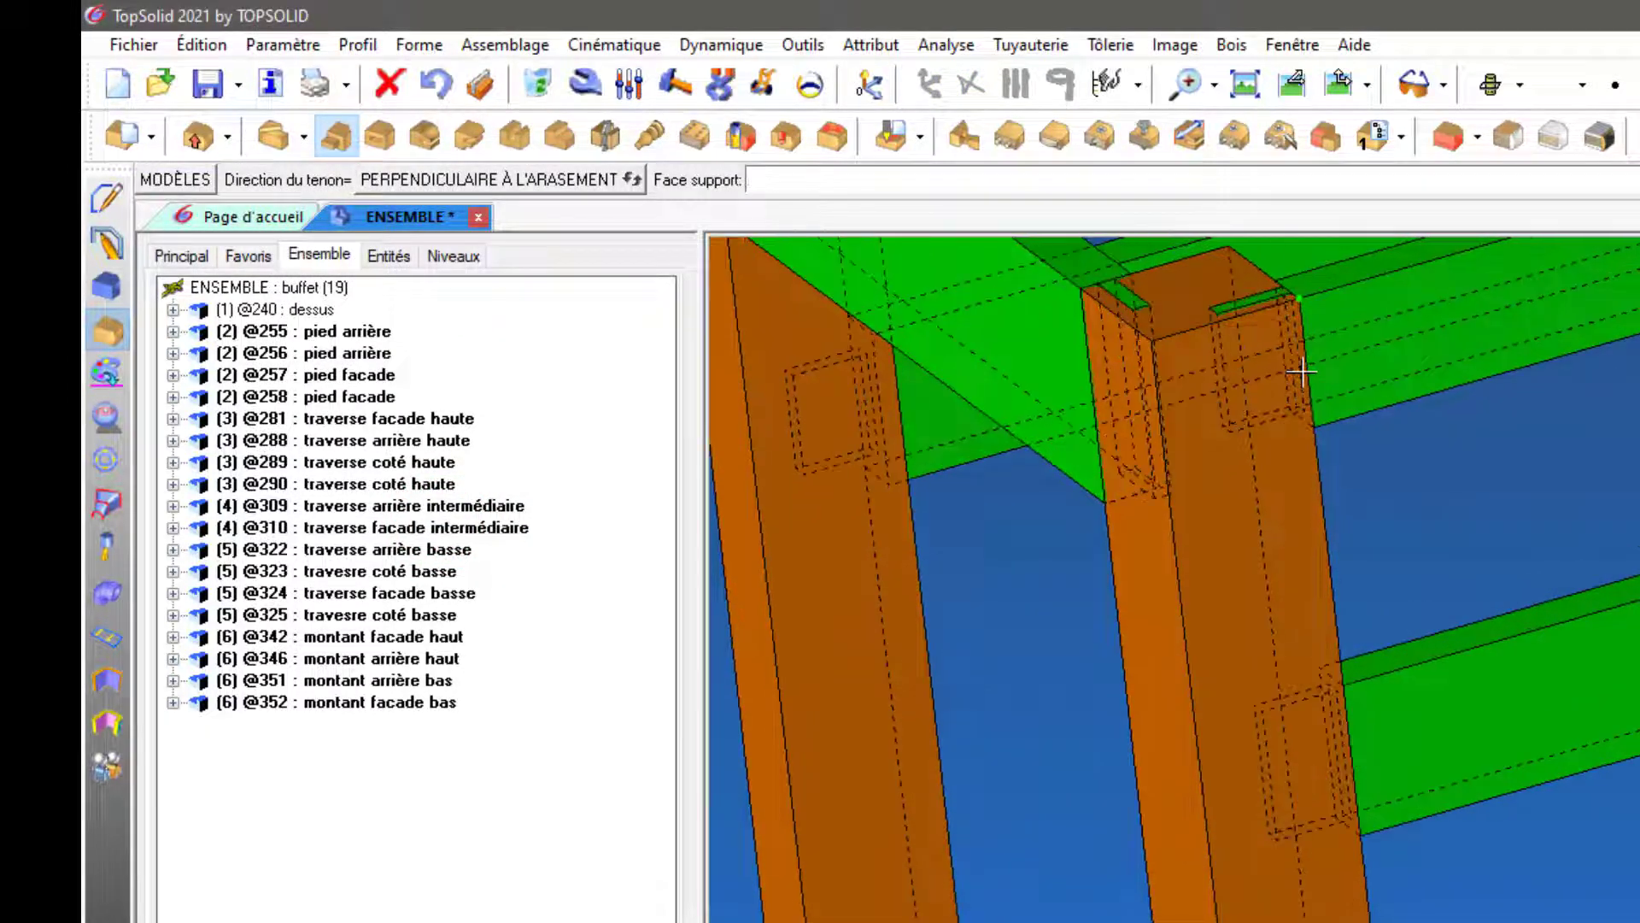
scroll(1303, 372, down, 3)
scroll(1303, 371, down, 2)
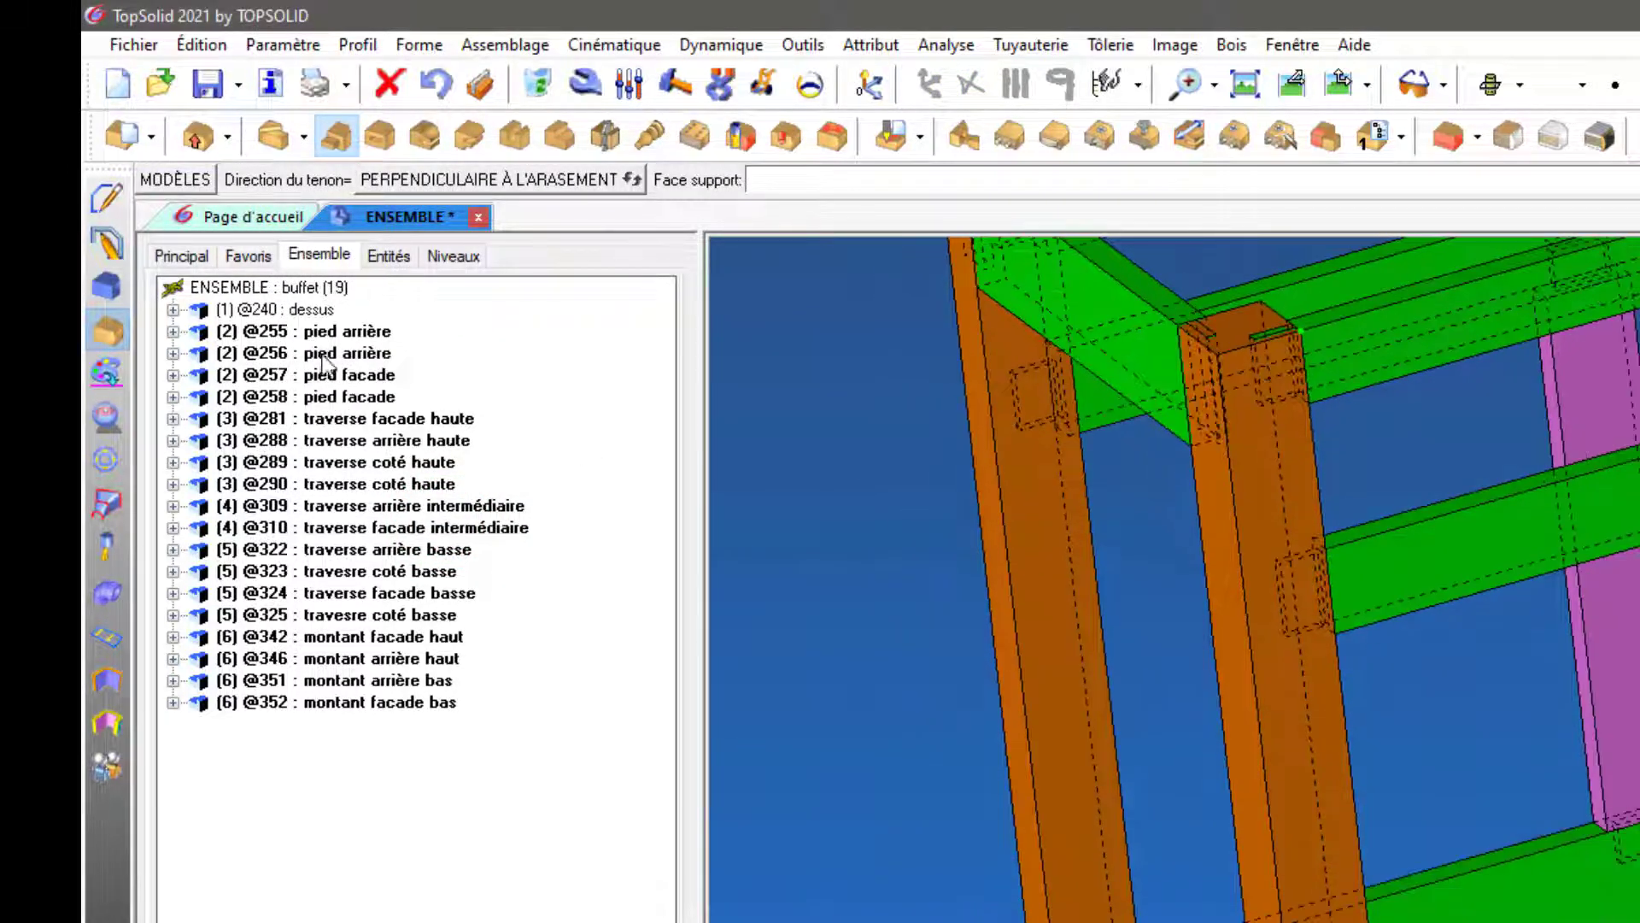
scroll(1304, 393, up, 2)
click(173, 331)
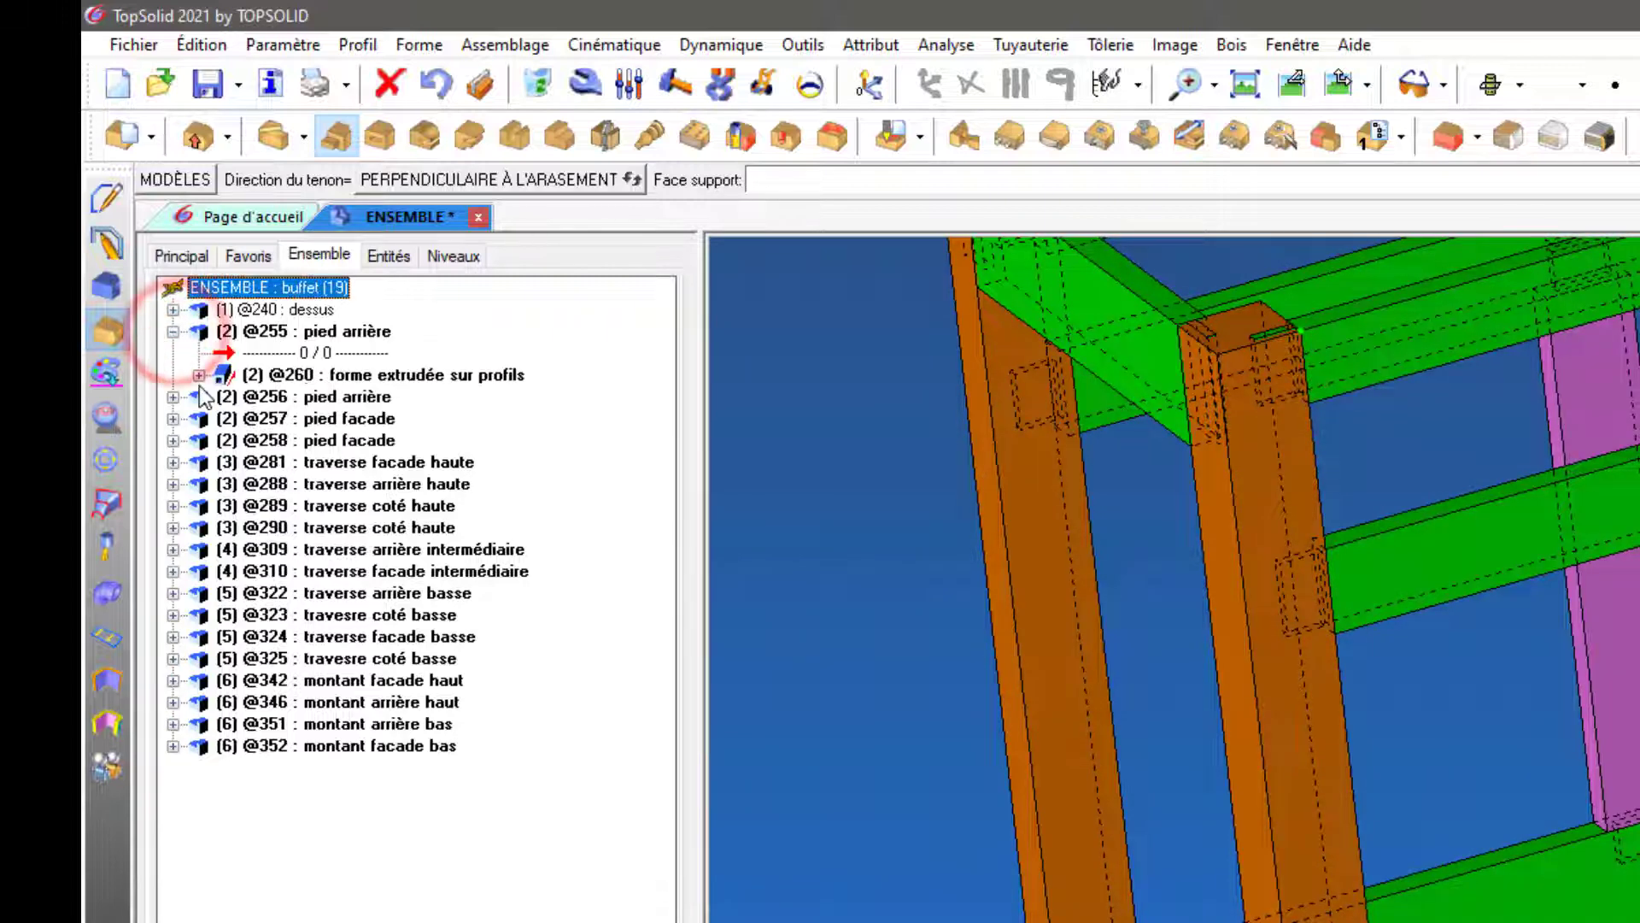
click(198, 375)
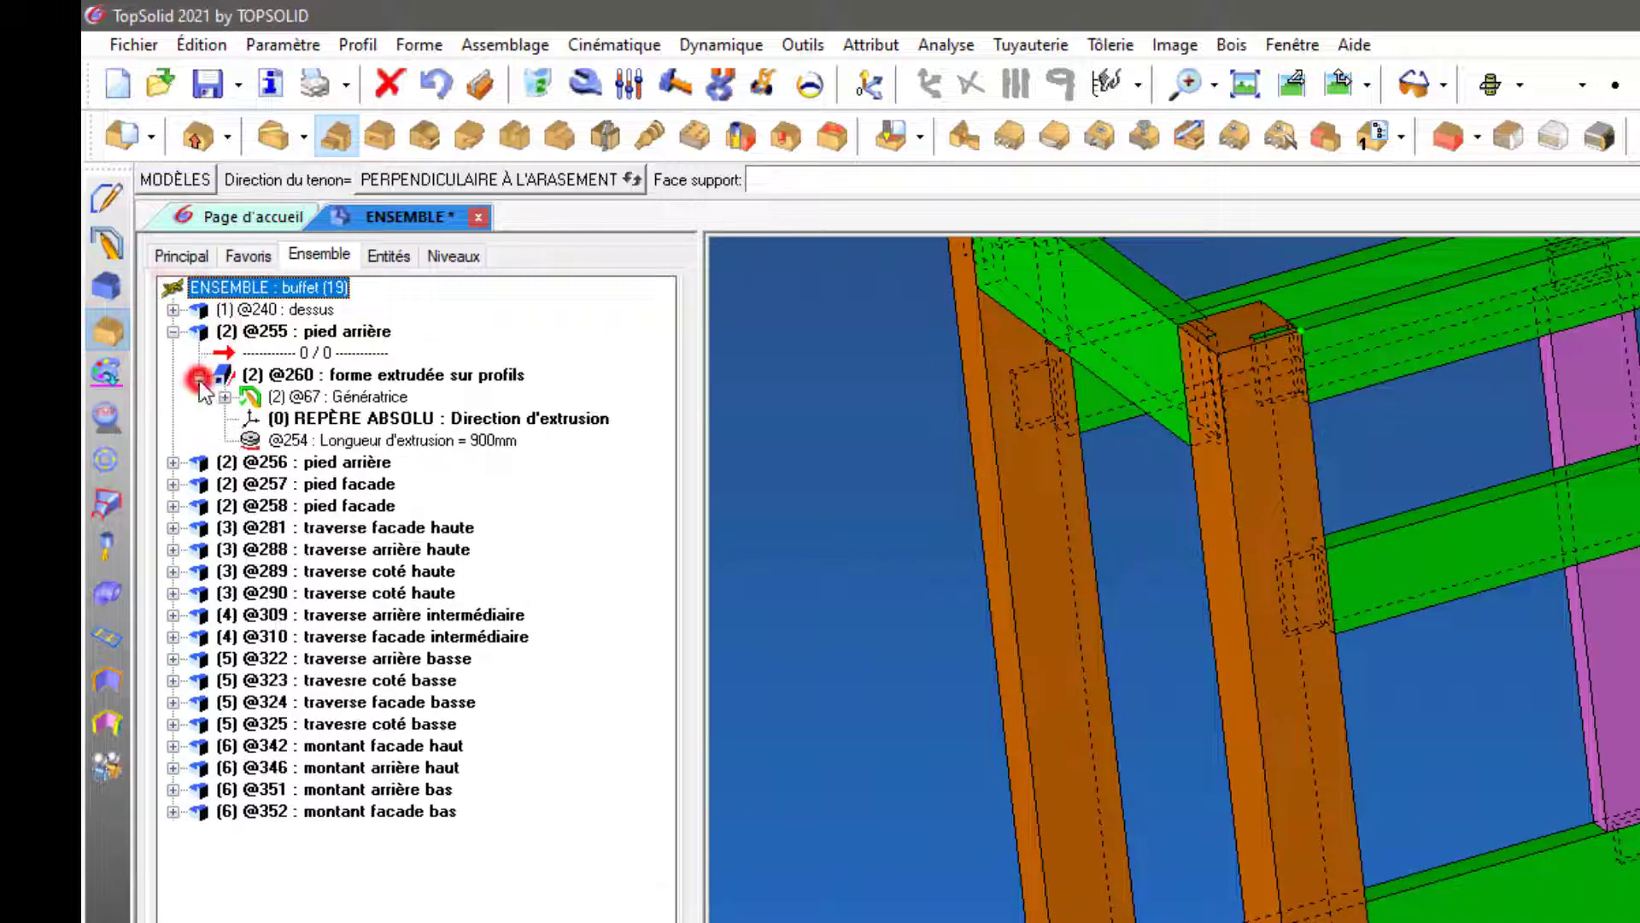
click(277, 374)
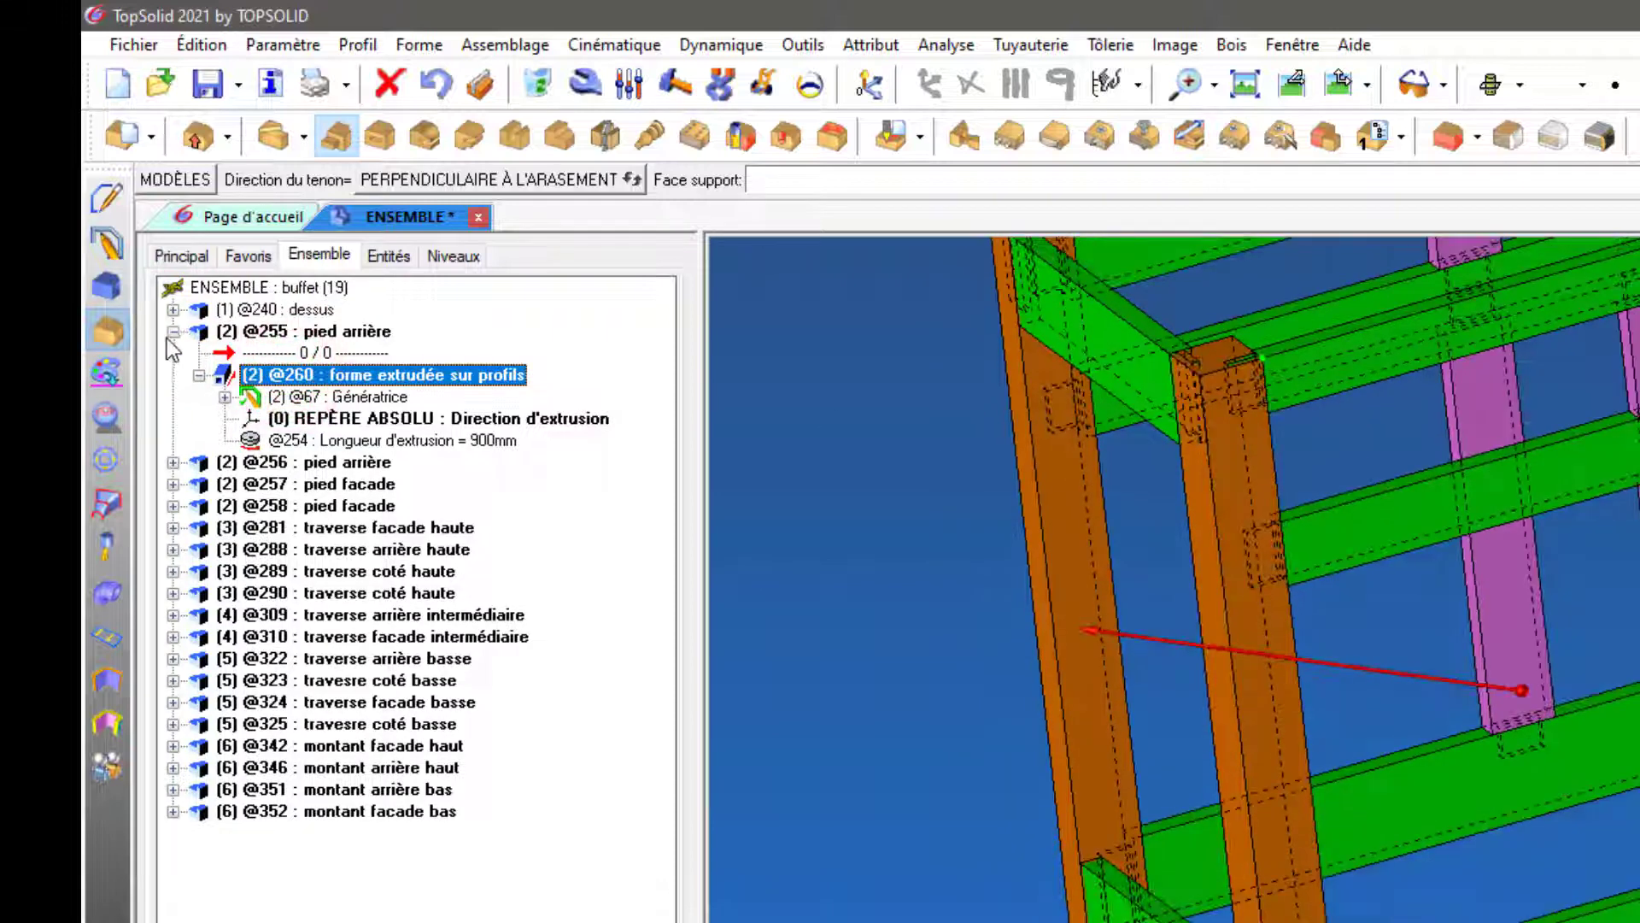
click(173, 331)
Examine the tenon operation of the upper front rail and the "Ht face" model it uses
click(367, 418)
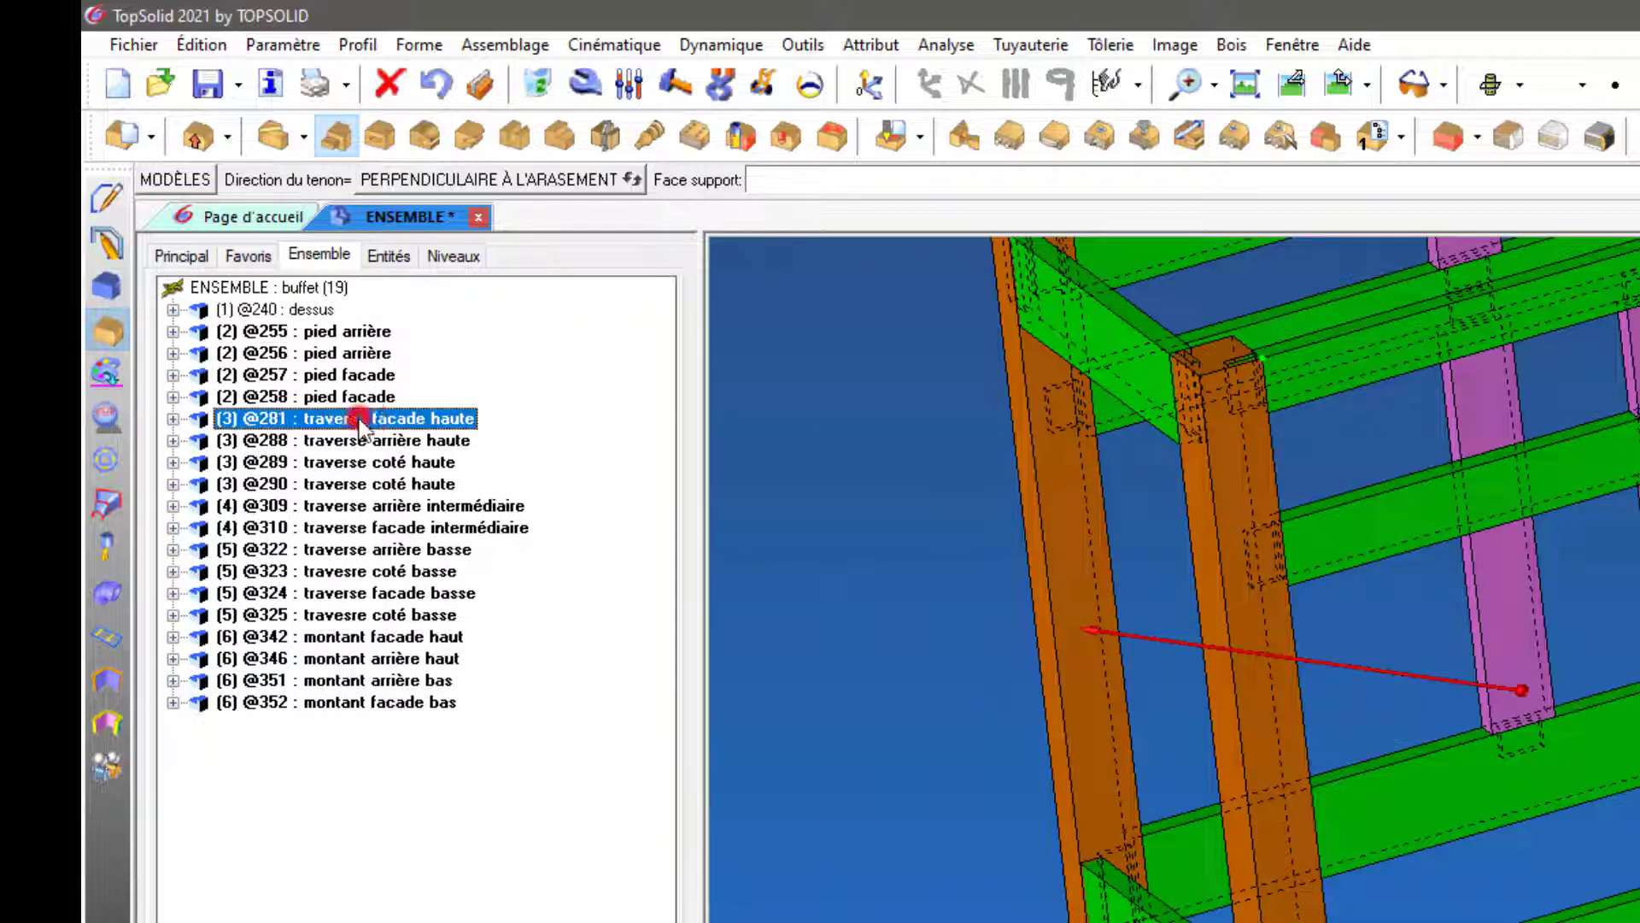
click(173, 419)
click(199, 463)
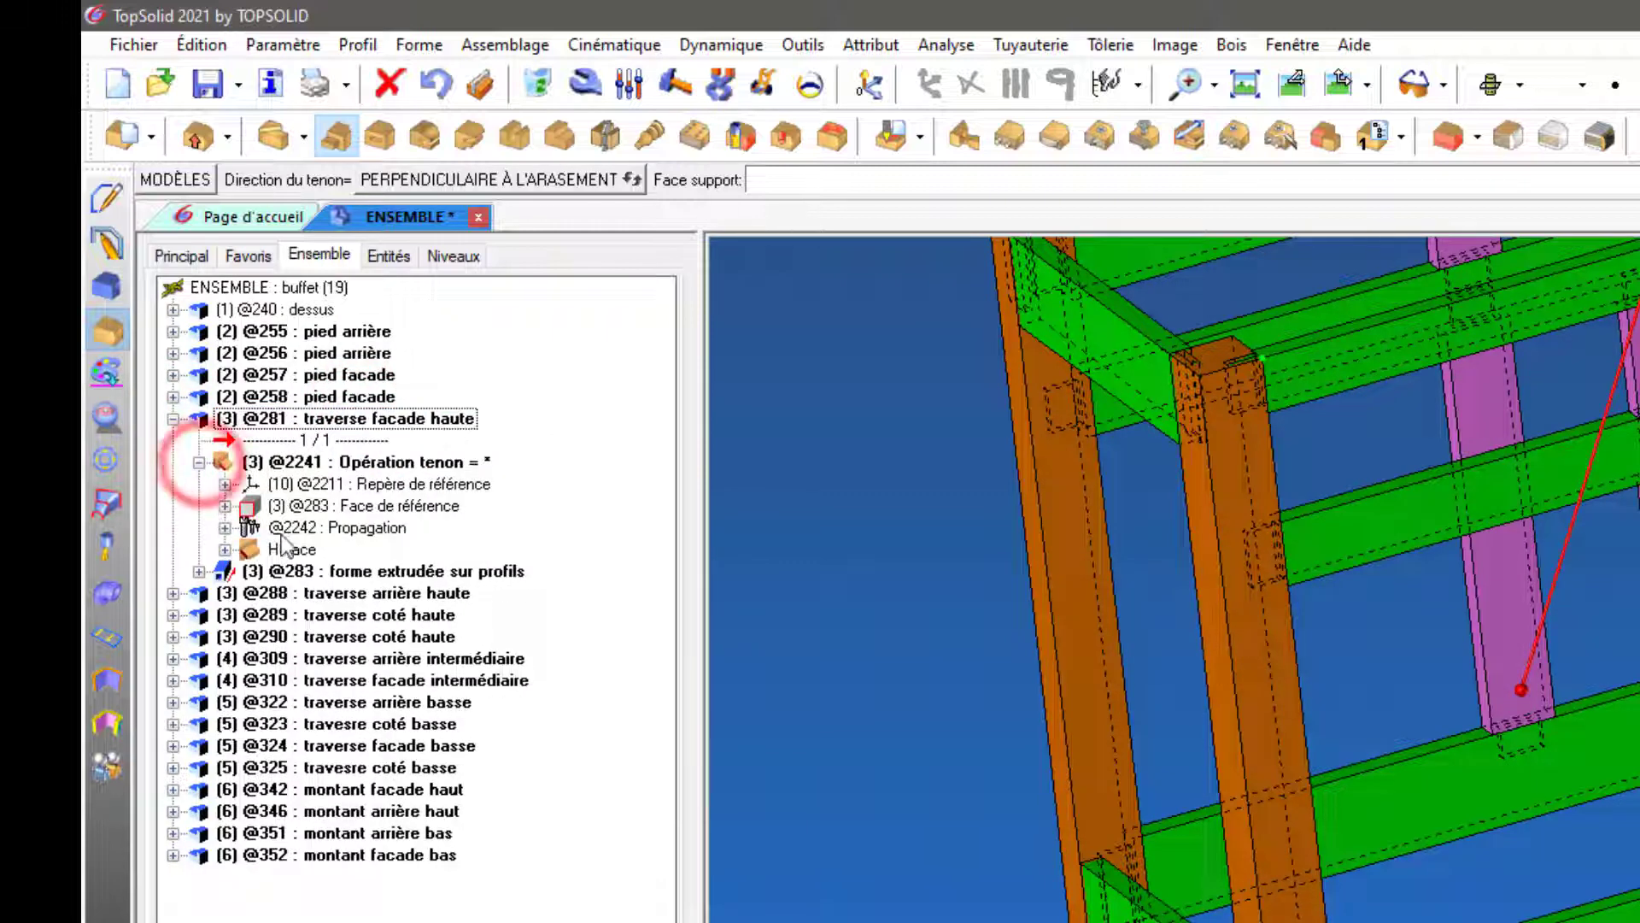
click(276, 569)
click(278, 550)
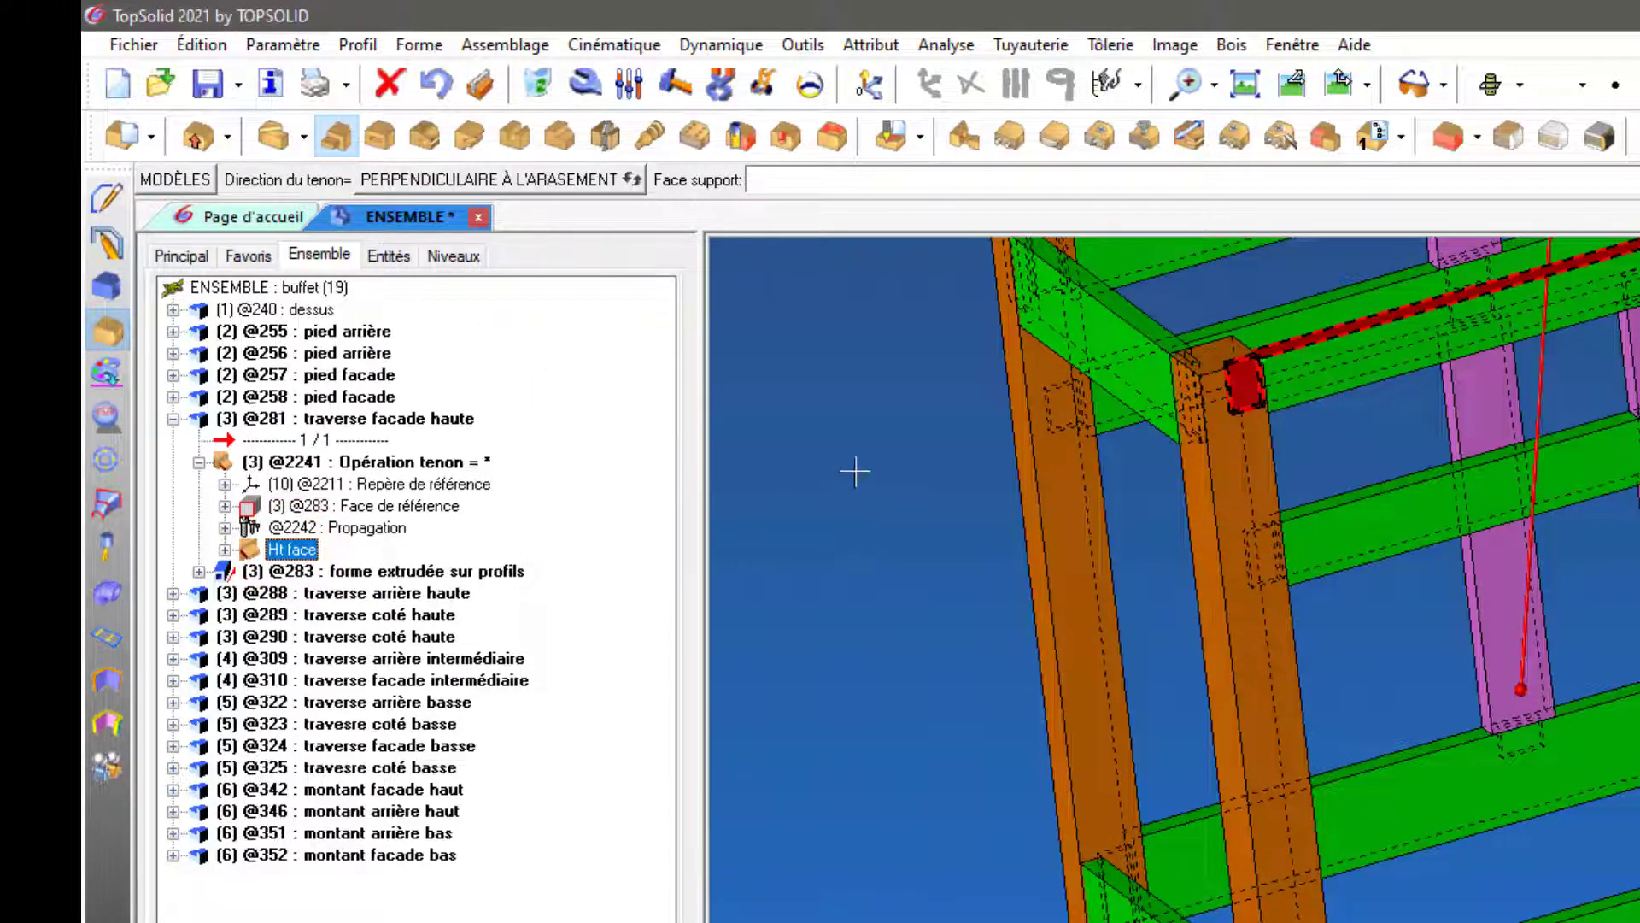
key(Escape)
scroll(1098, 607, down, 4)
scroll(1334, 580, down, 1)
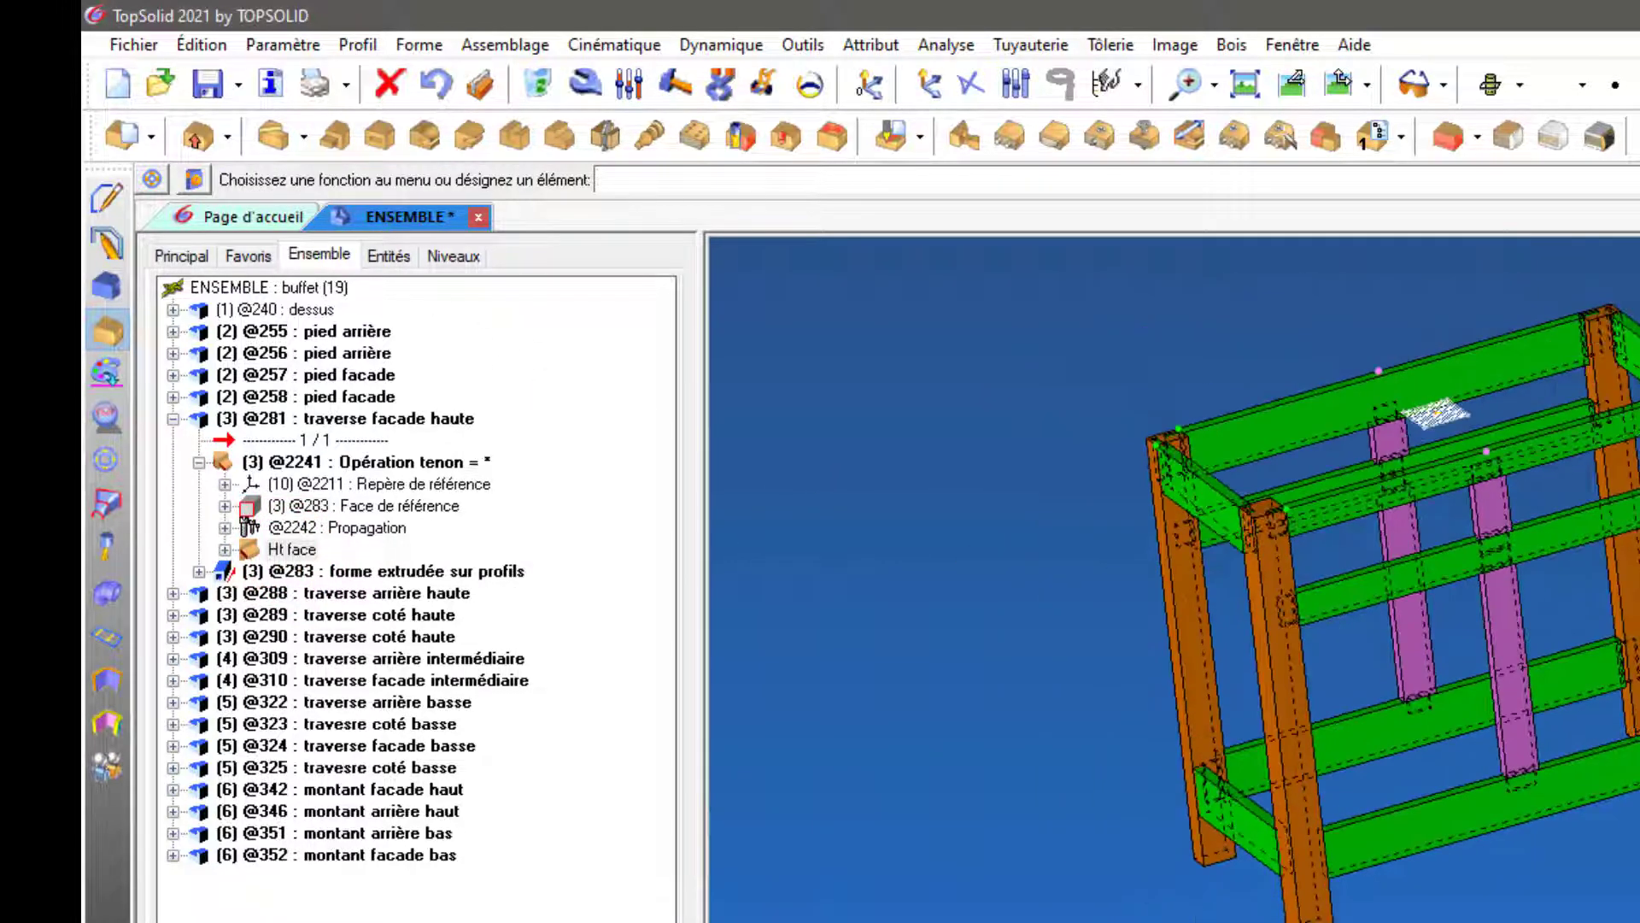
scroll(1606, 743, up, 2)
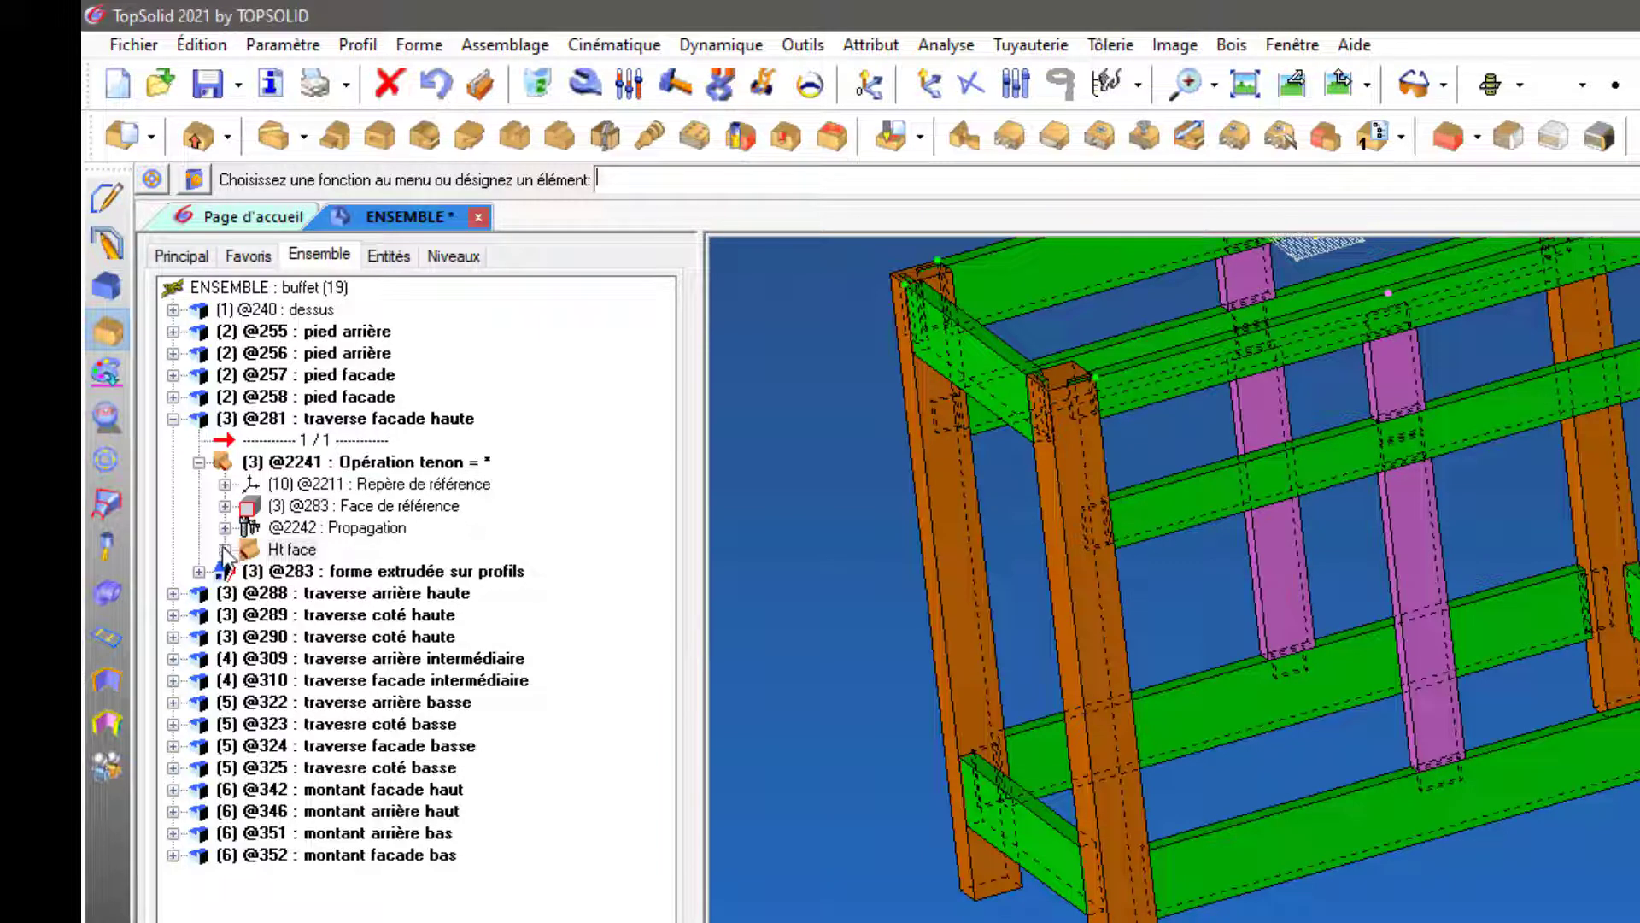
click(277, 550)
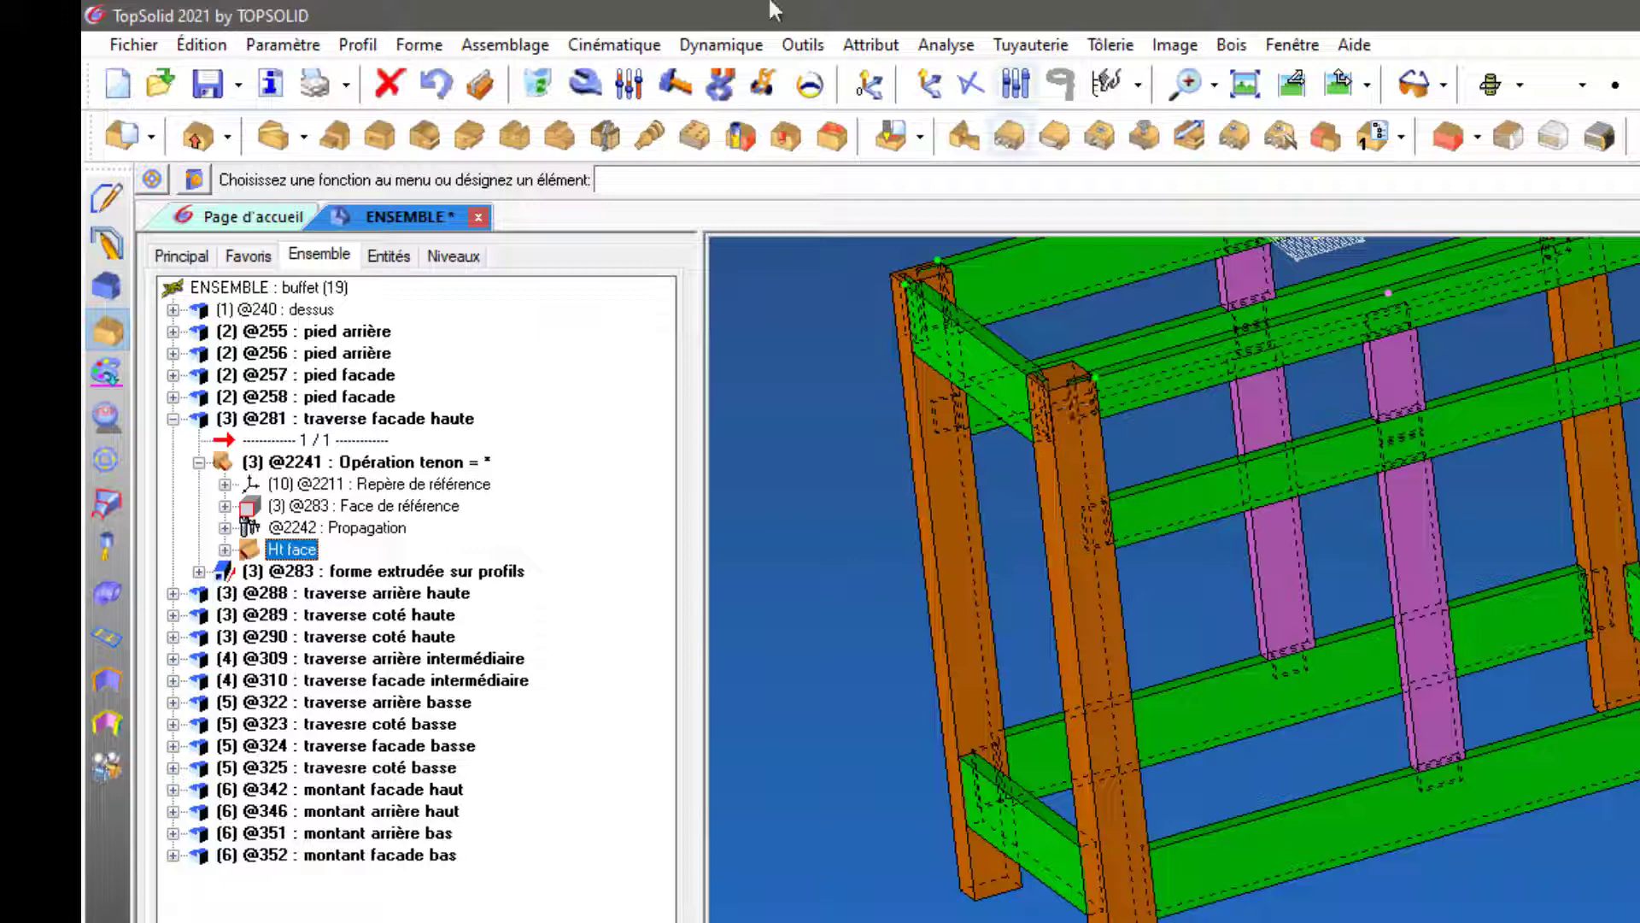
Delete the user tenon model "Ht coté+derrière"
click(346, 138)
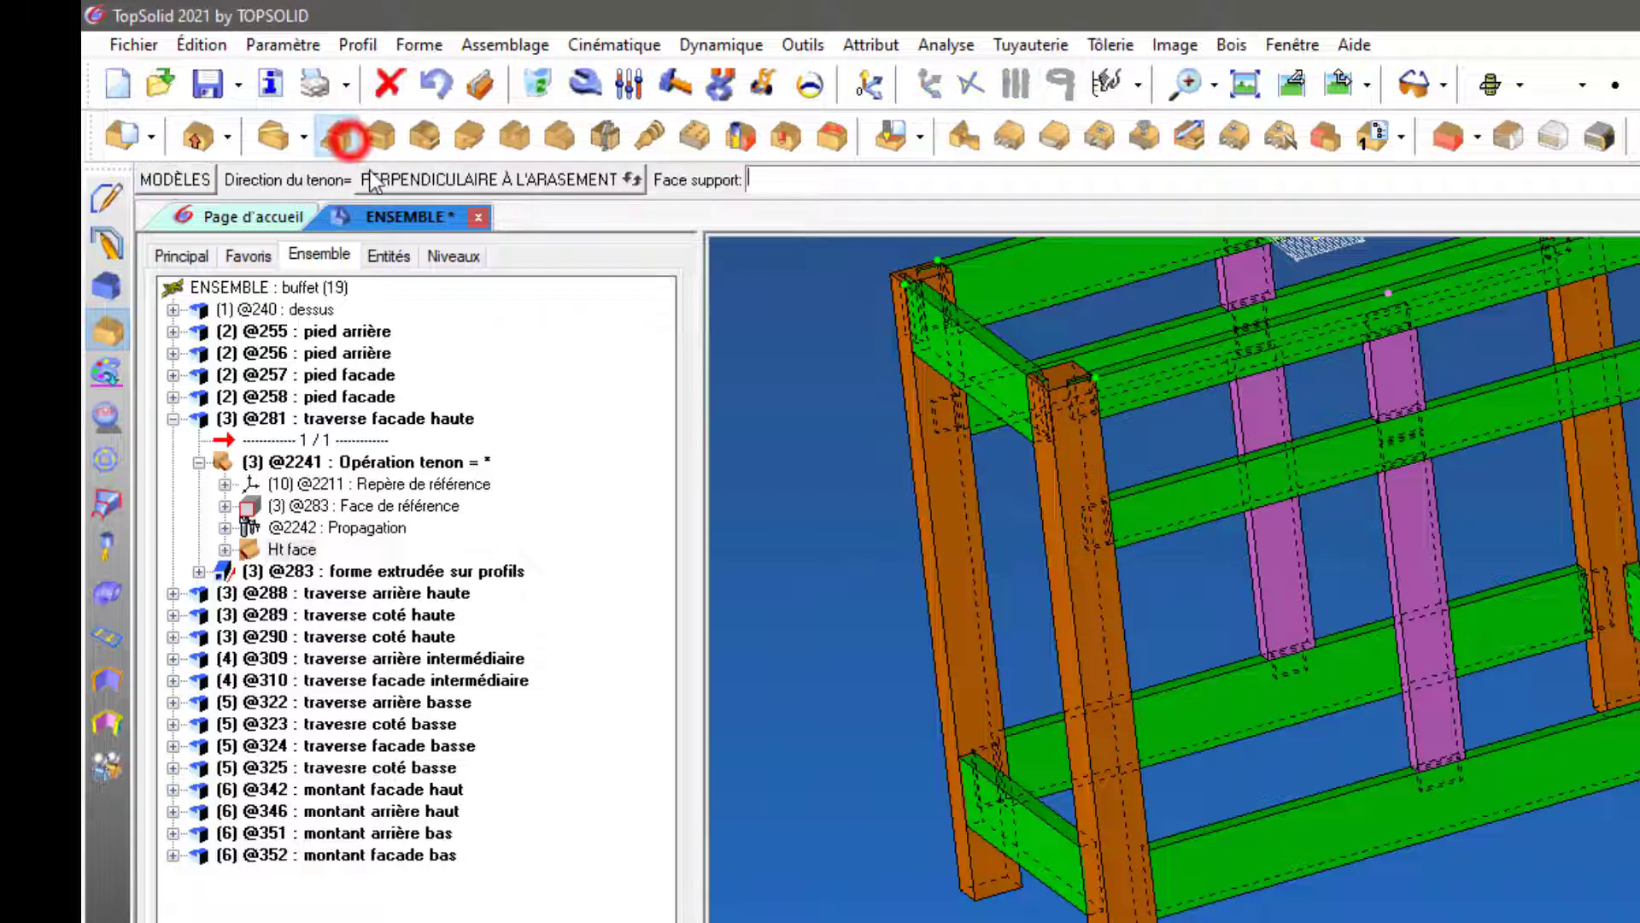
click(179, 179)
click(495, 170)
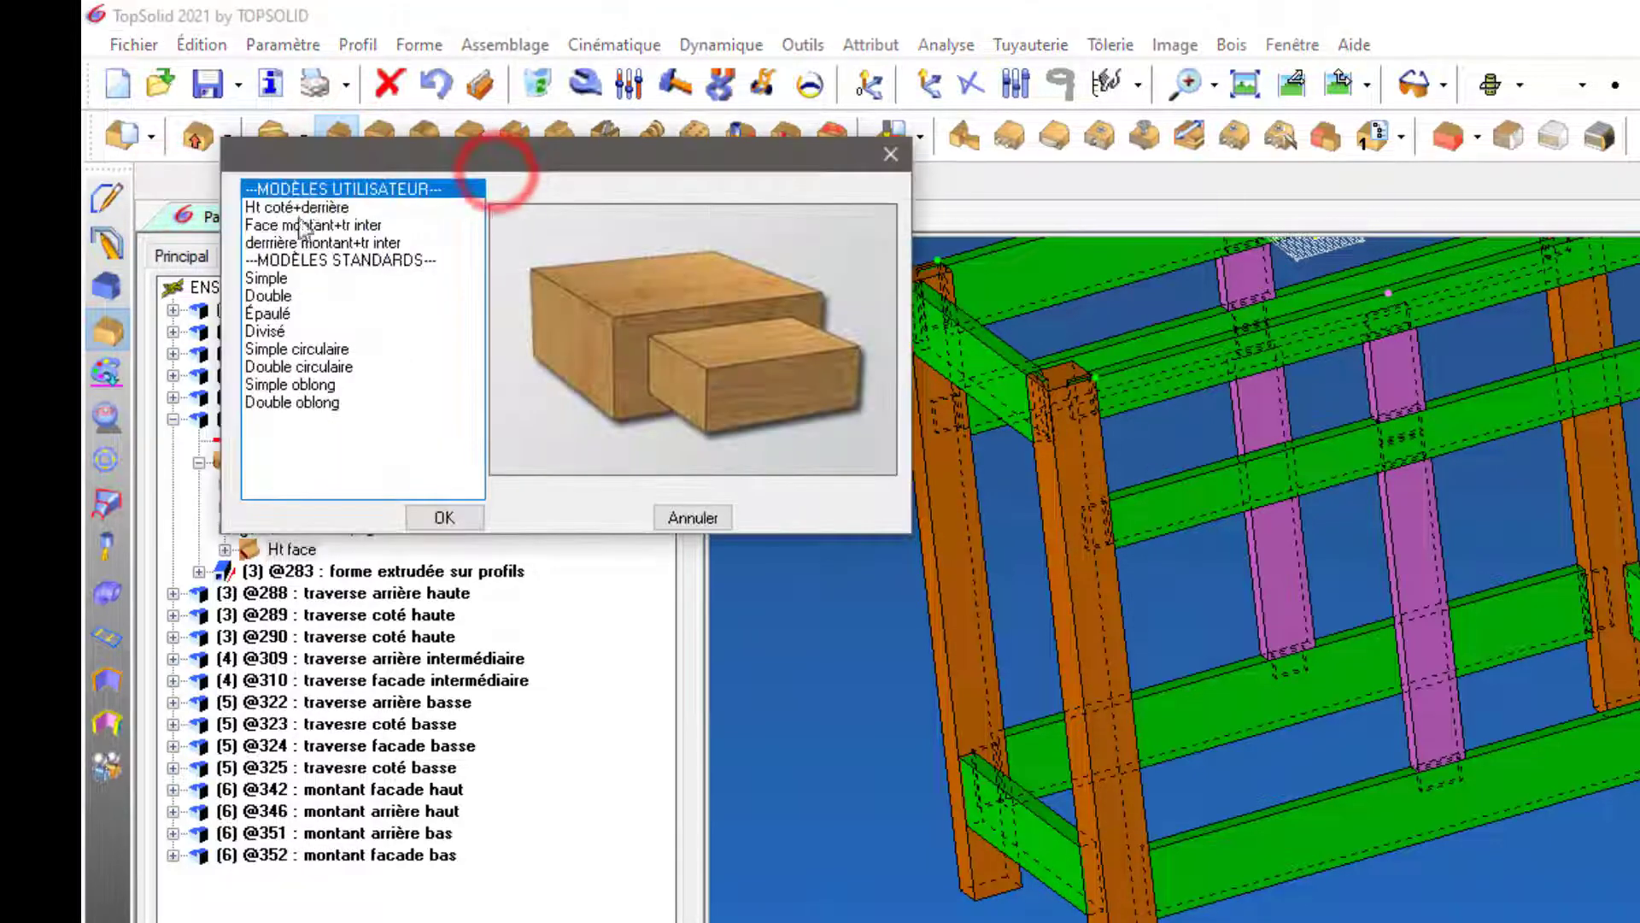
click(322, 208)
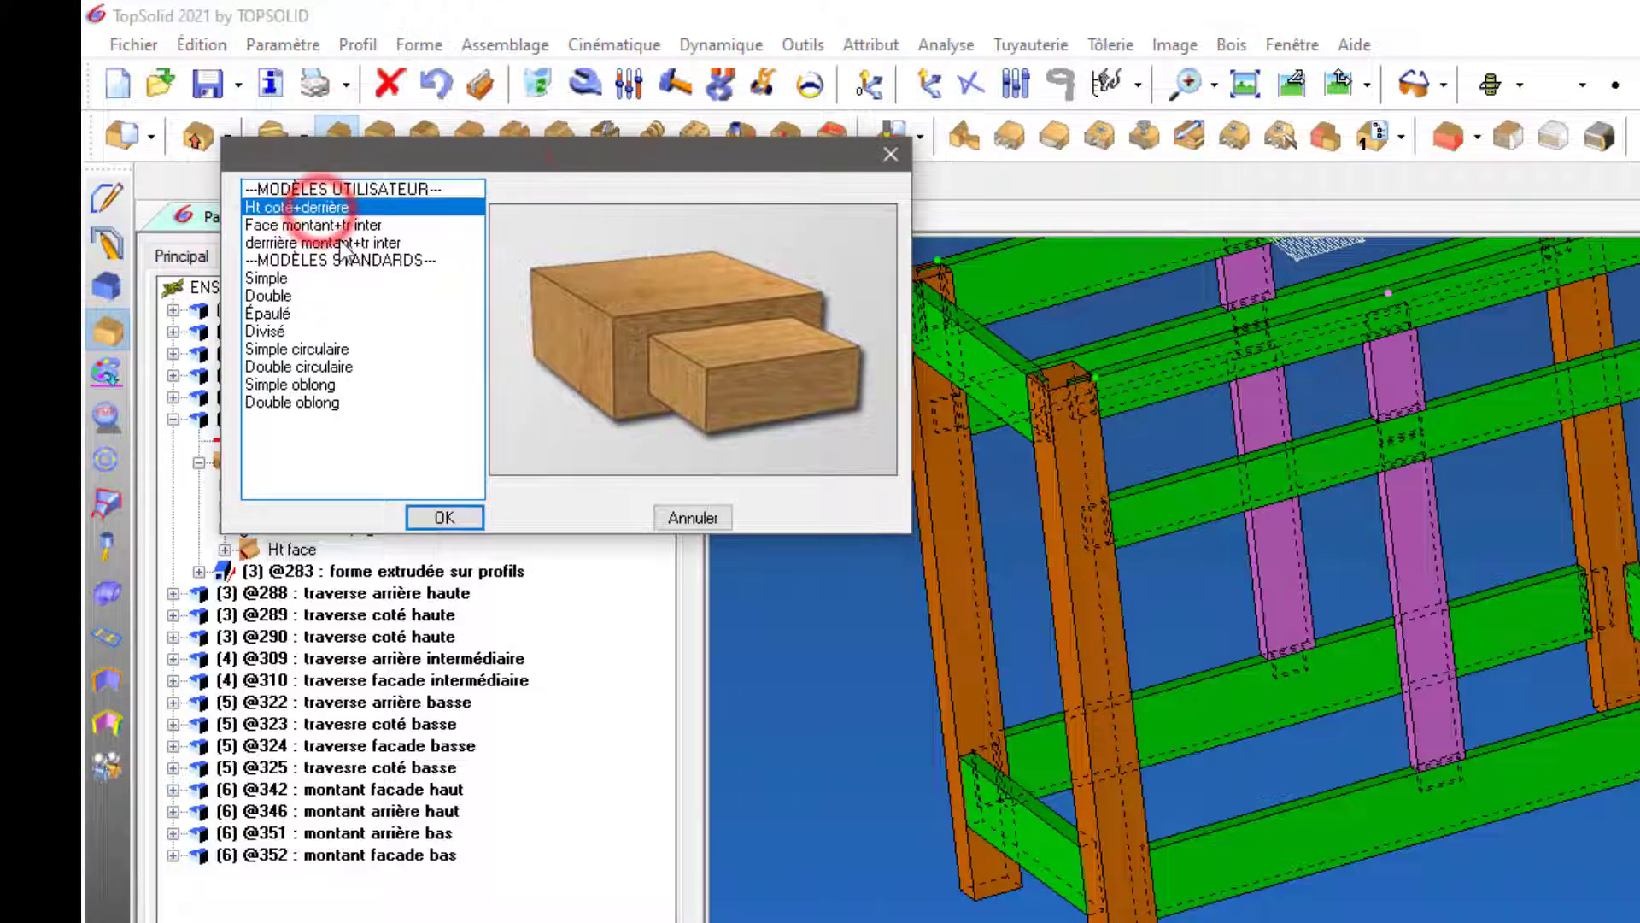
click(462, 515)
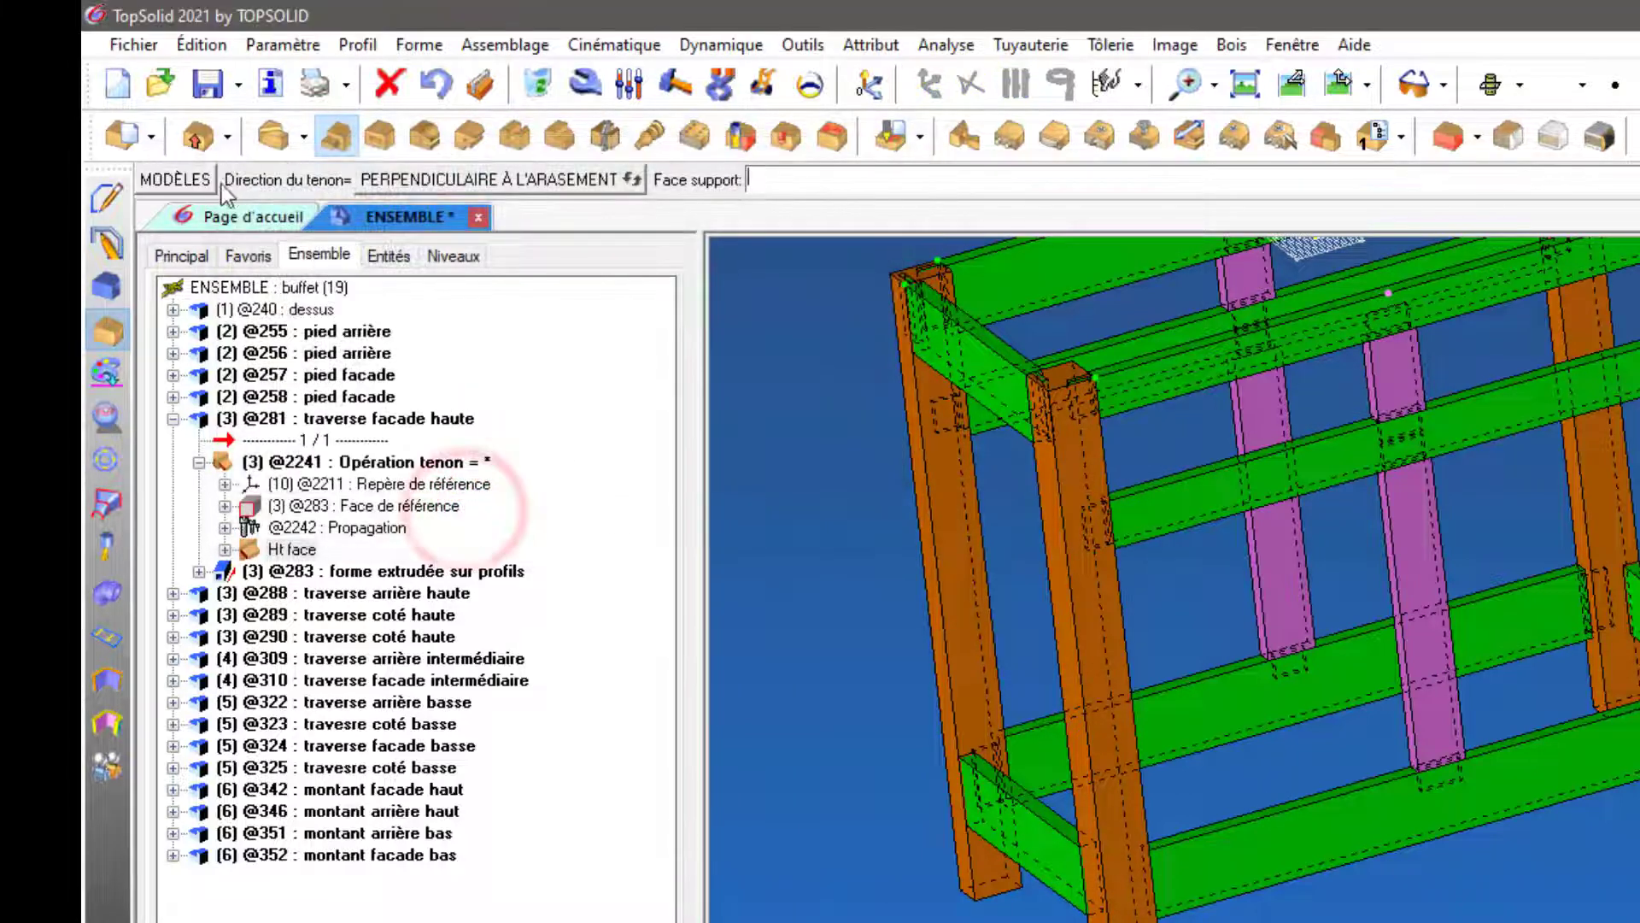
Start modifying the user tenon model "Face montant+tr inter" and give it the new name "Face tr bas"
click(198, 184)
click(350, 179)
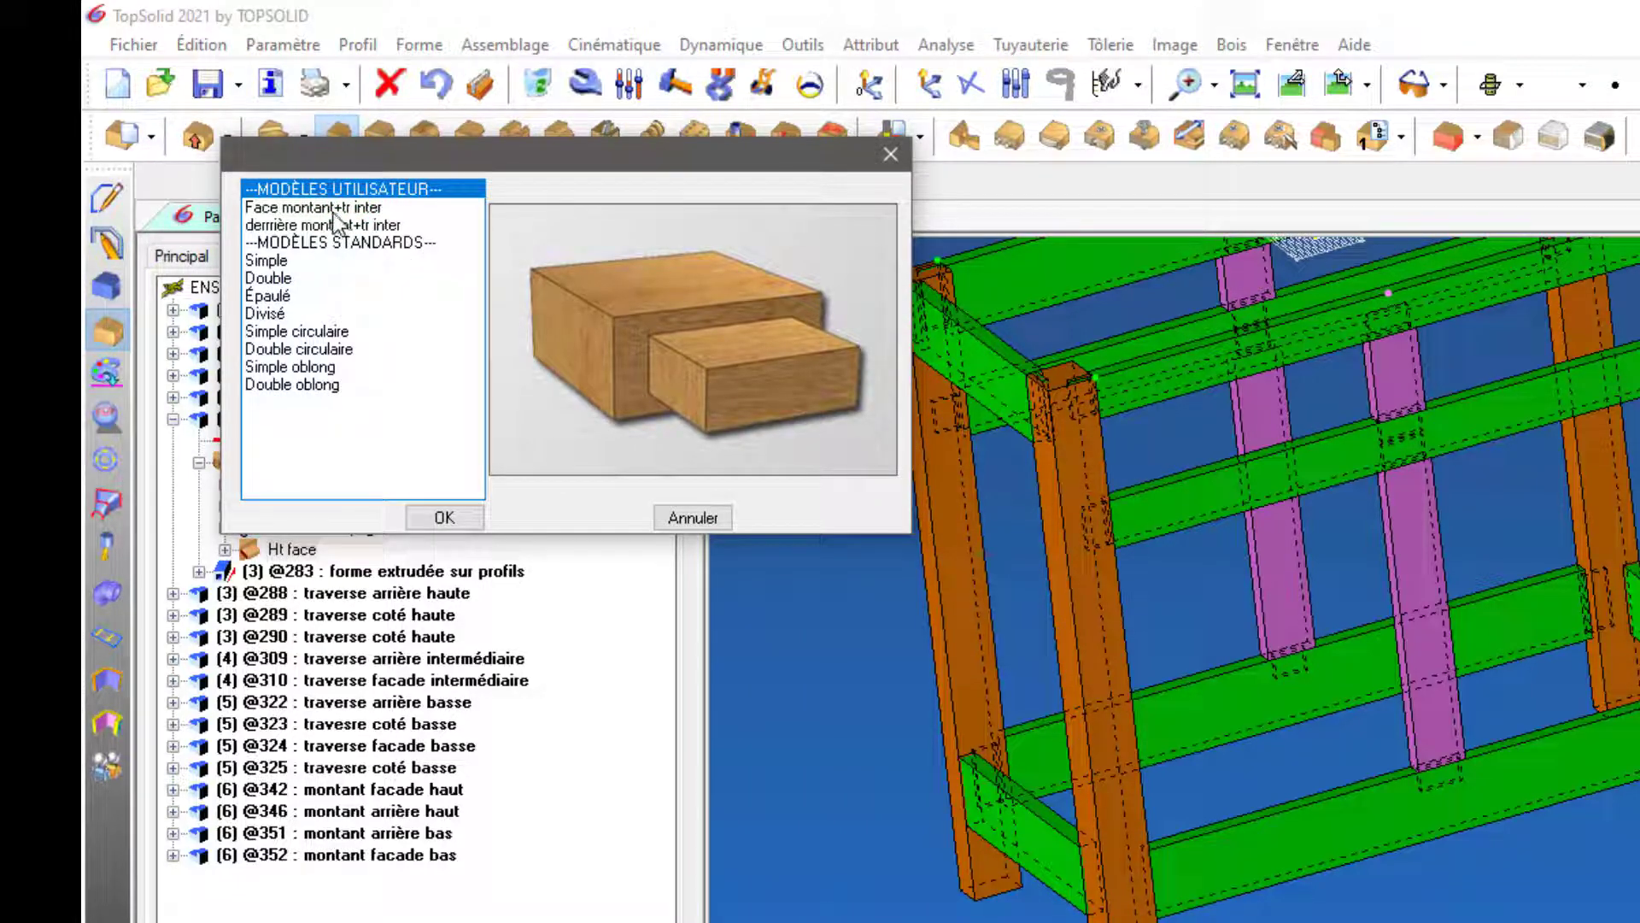
click(330, 208)
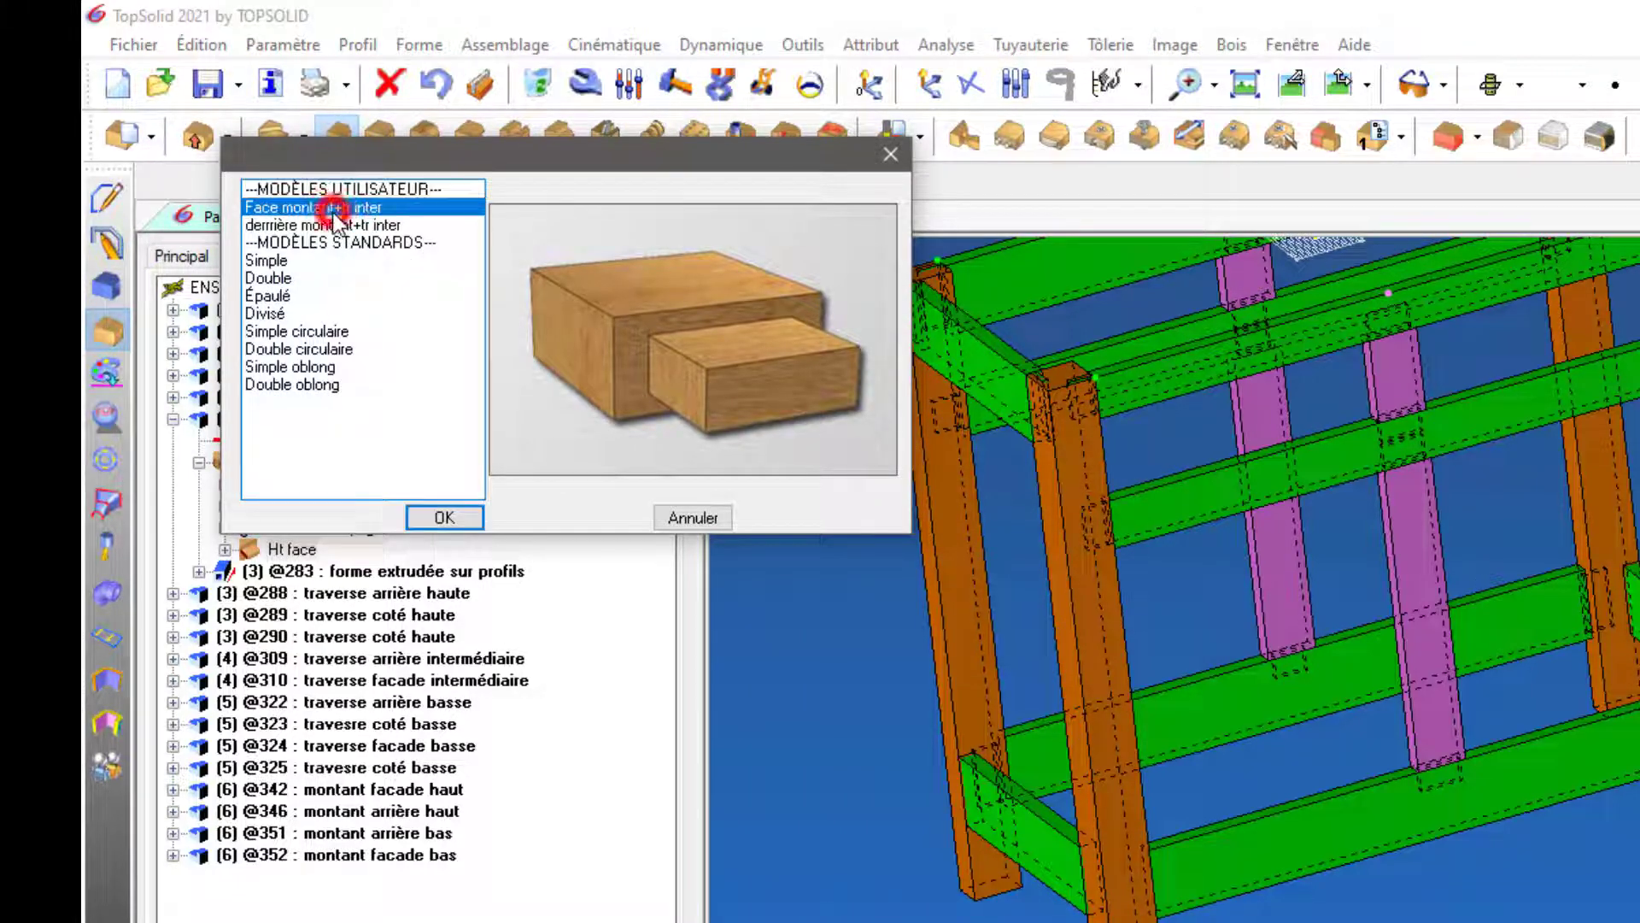
click(414, 521)
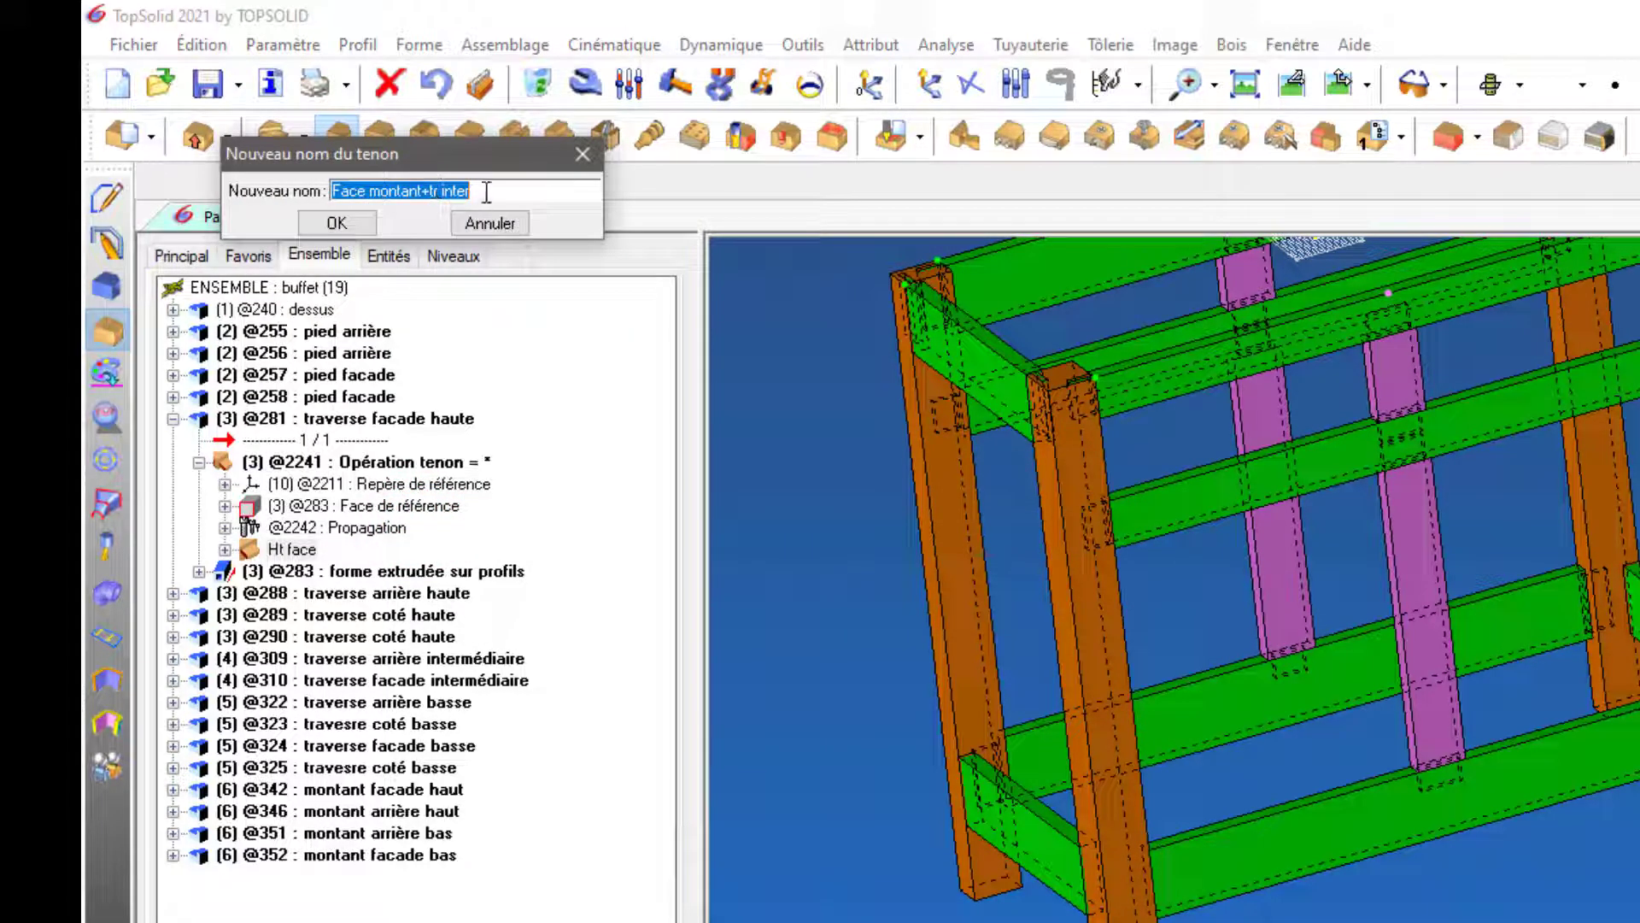
drag(487, 193, 372, 195)
key(BackSpace)
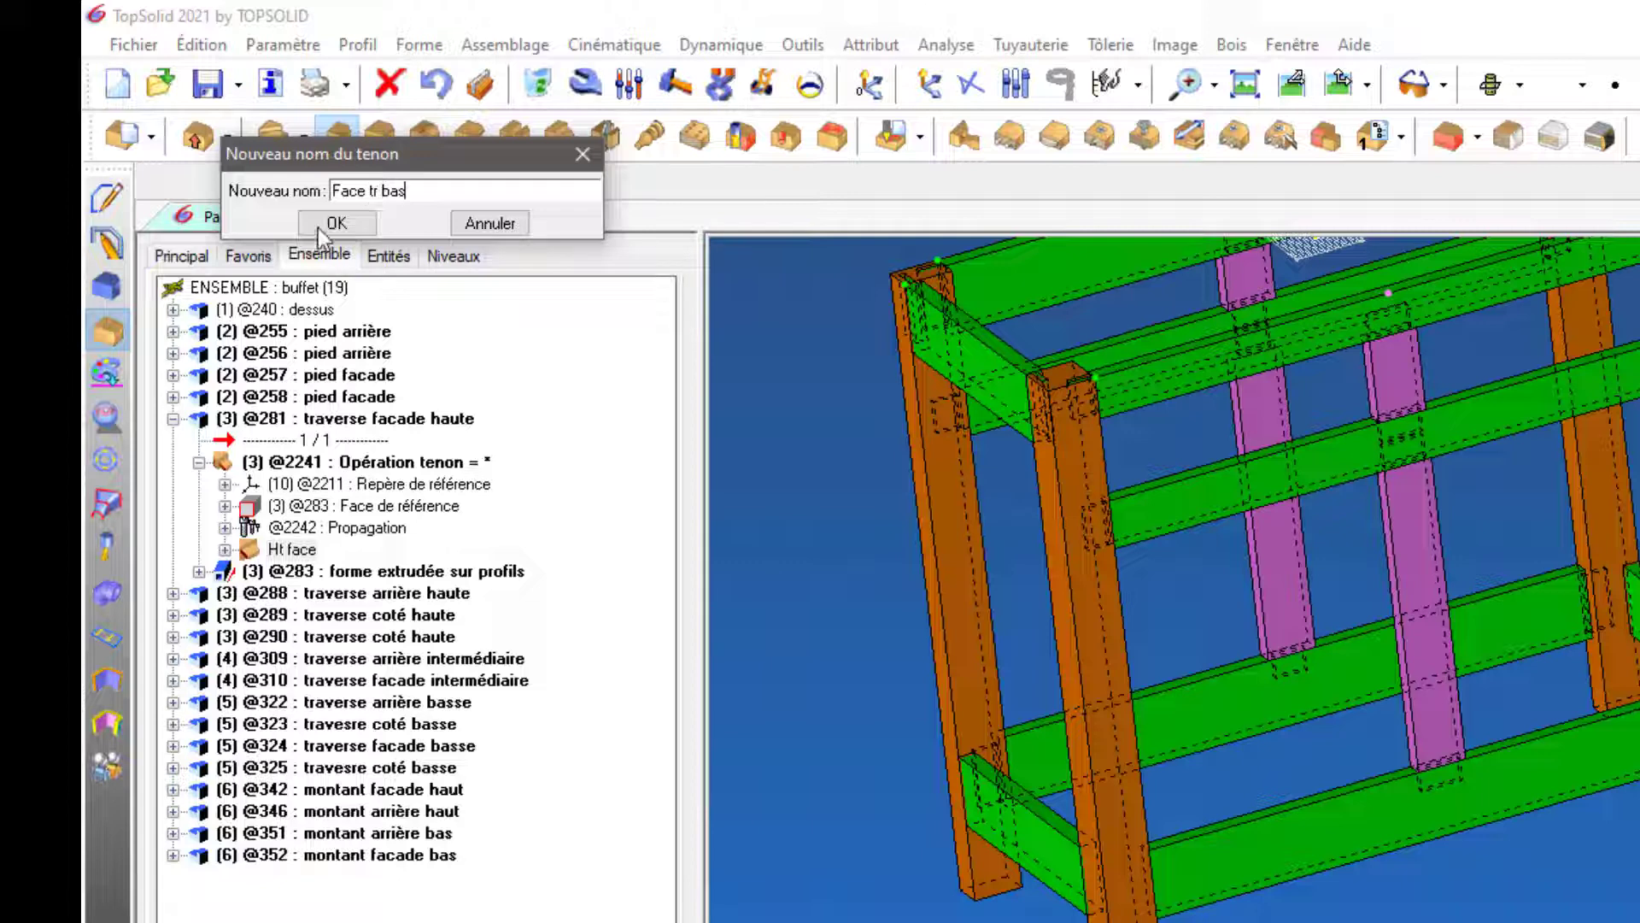
click(335, 224)
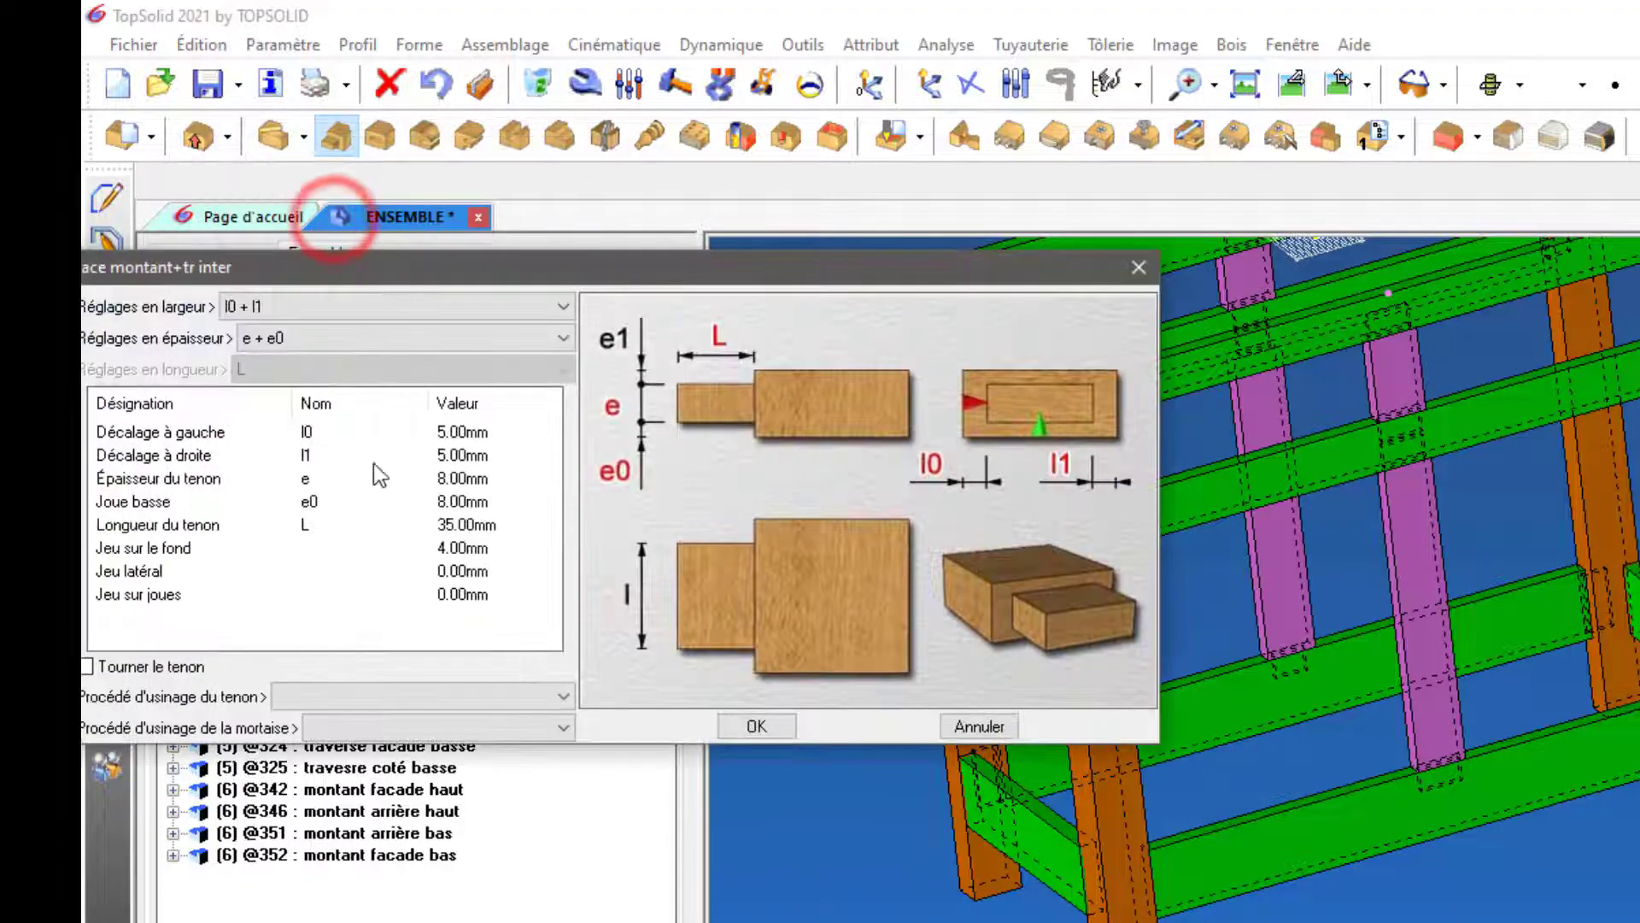
Set the tenon model's right offset l1 to 30 mm and accept the modified model
drag(450, 265, 586, 155)
scroll(1324, 442, down, 2)
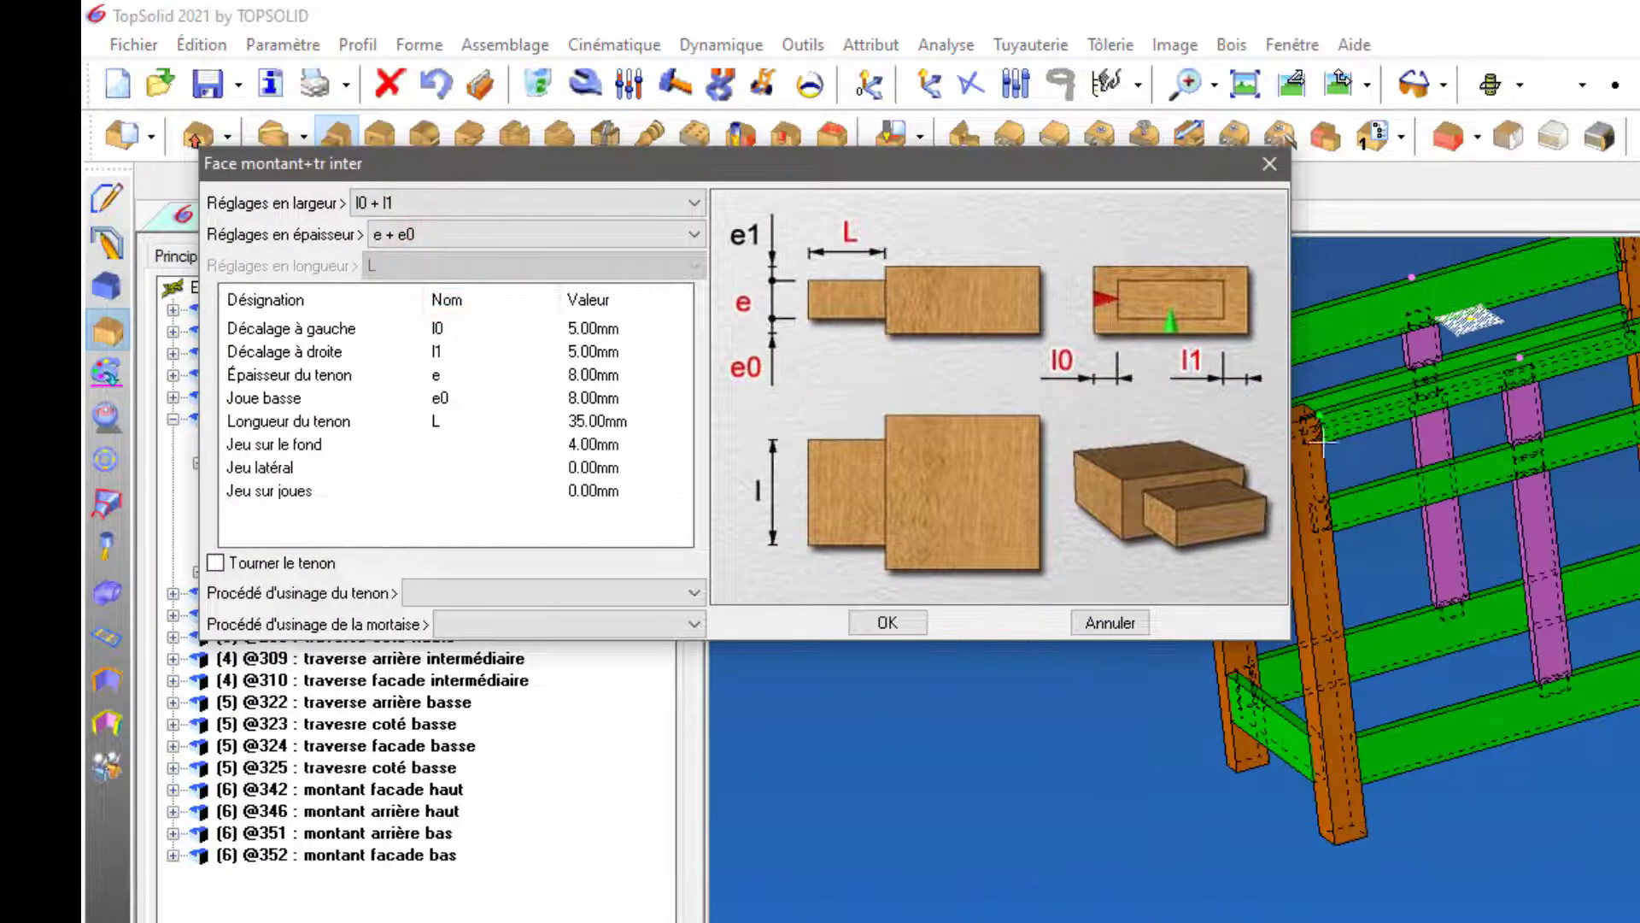
click(590, 352)
click(586, 351)
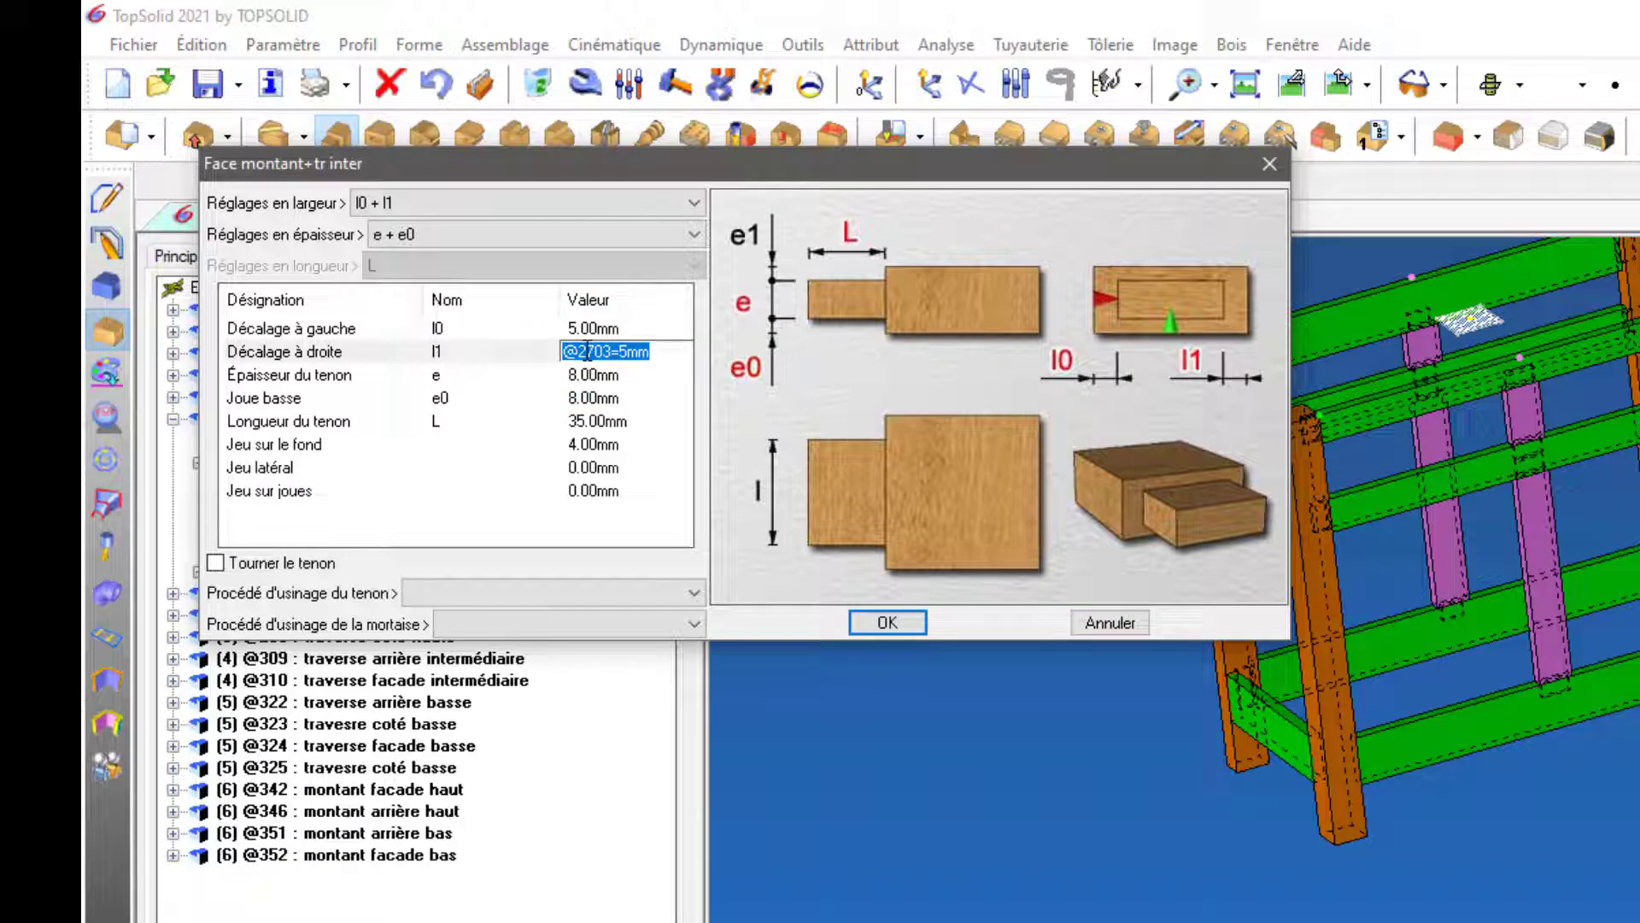
text(30)
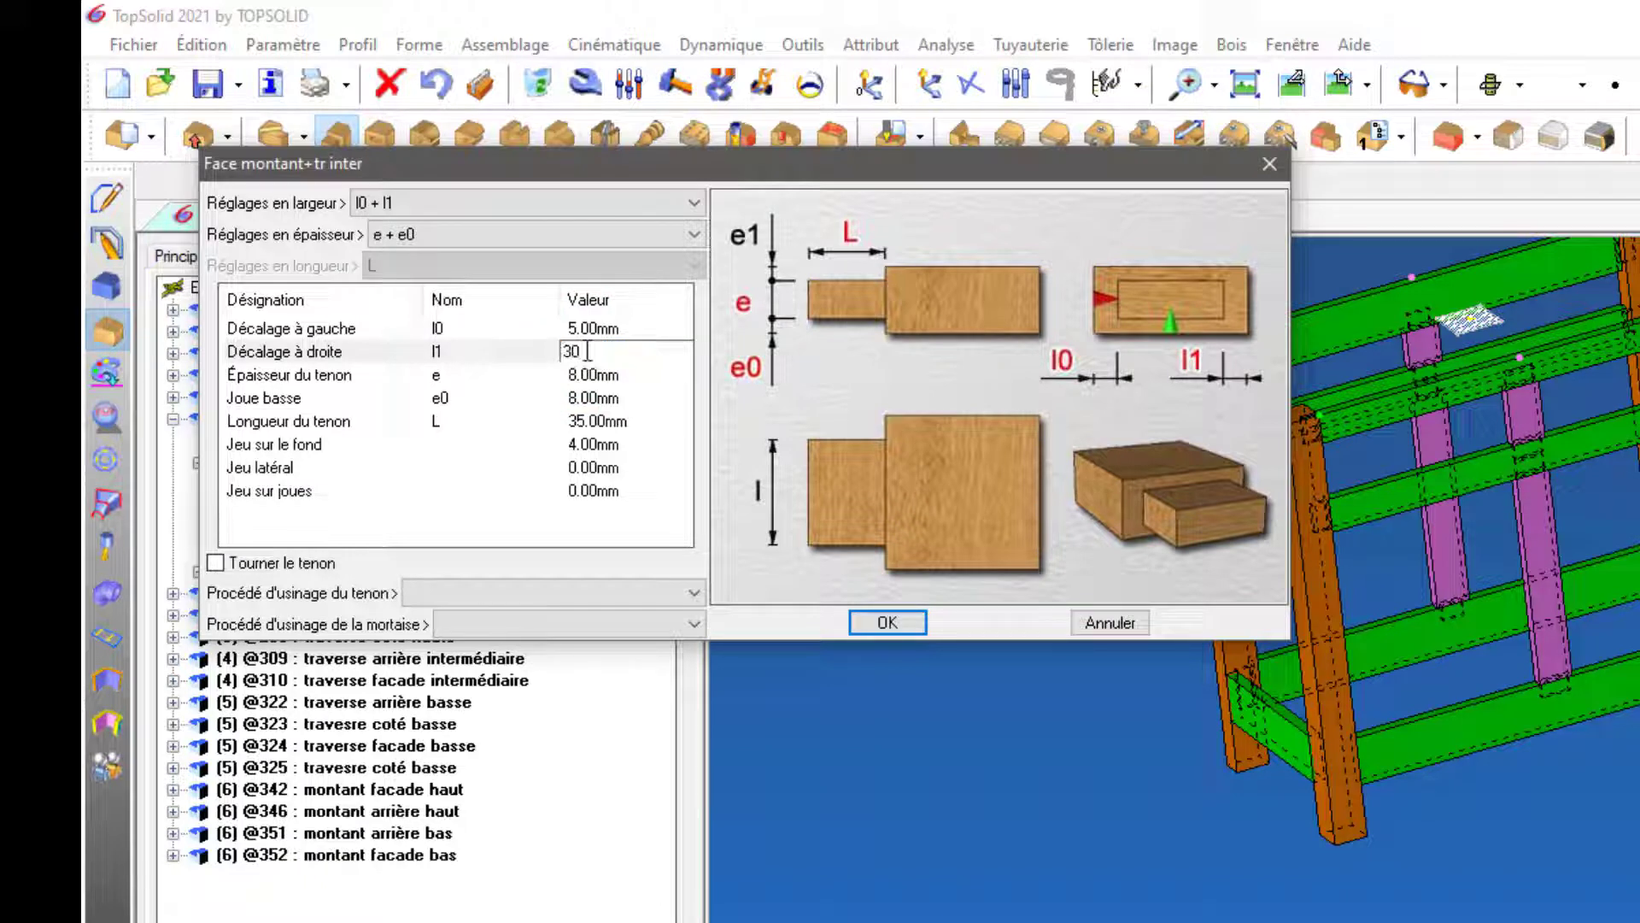
click(887, 623)
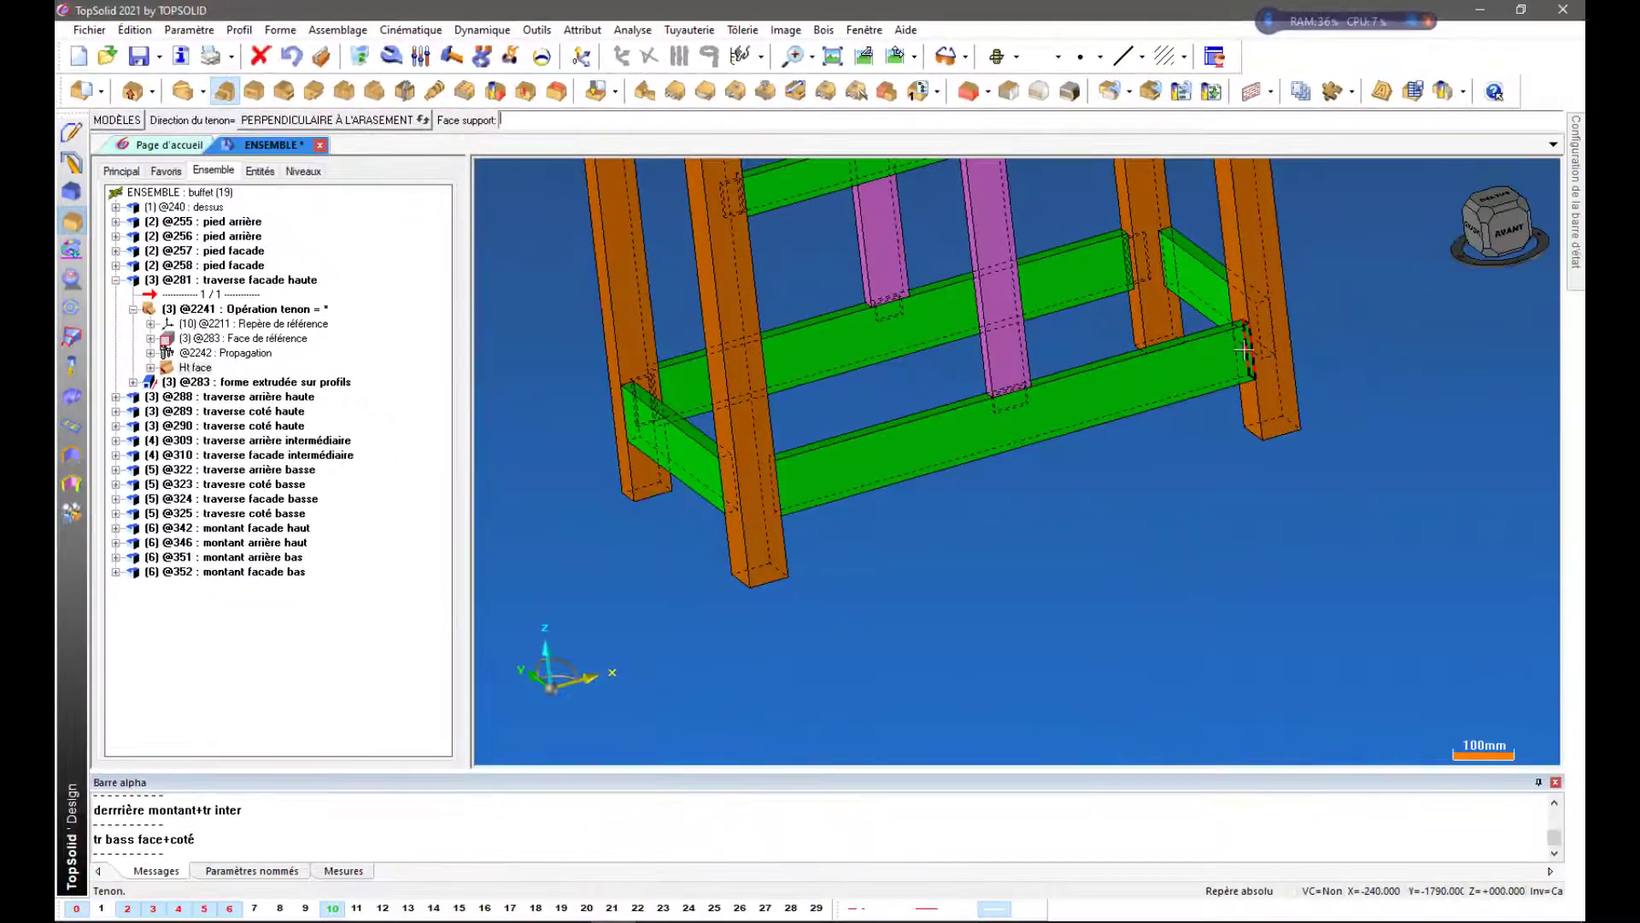
click(1244, 351)
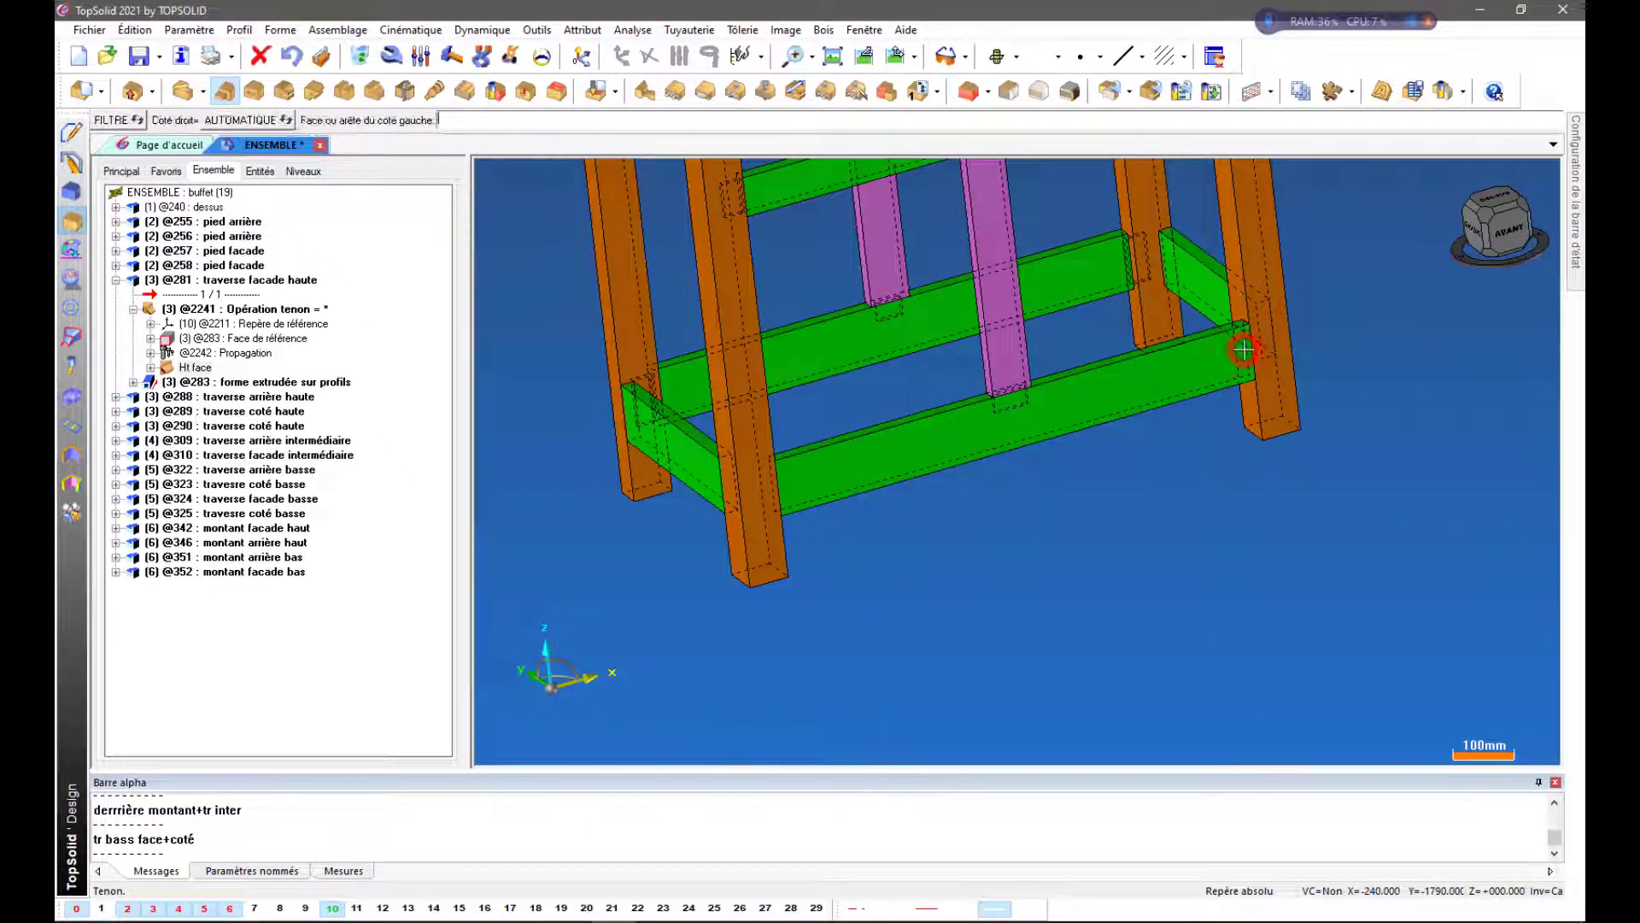
click(1207, 335)
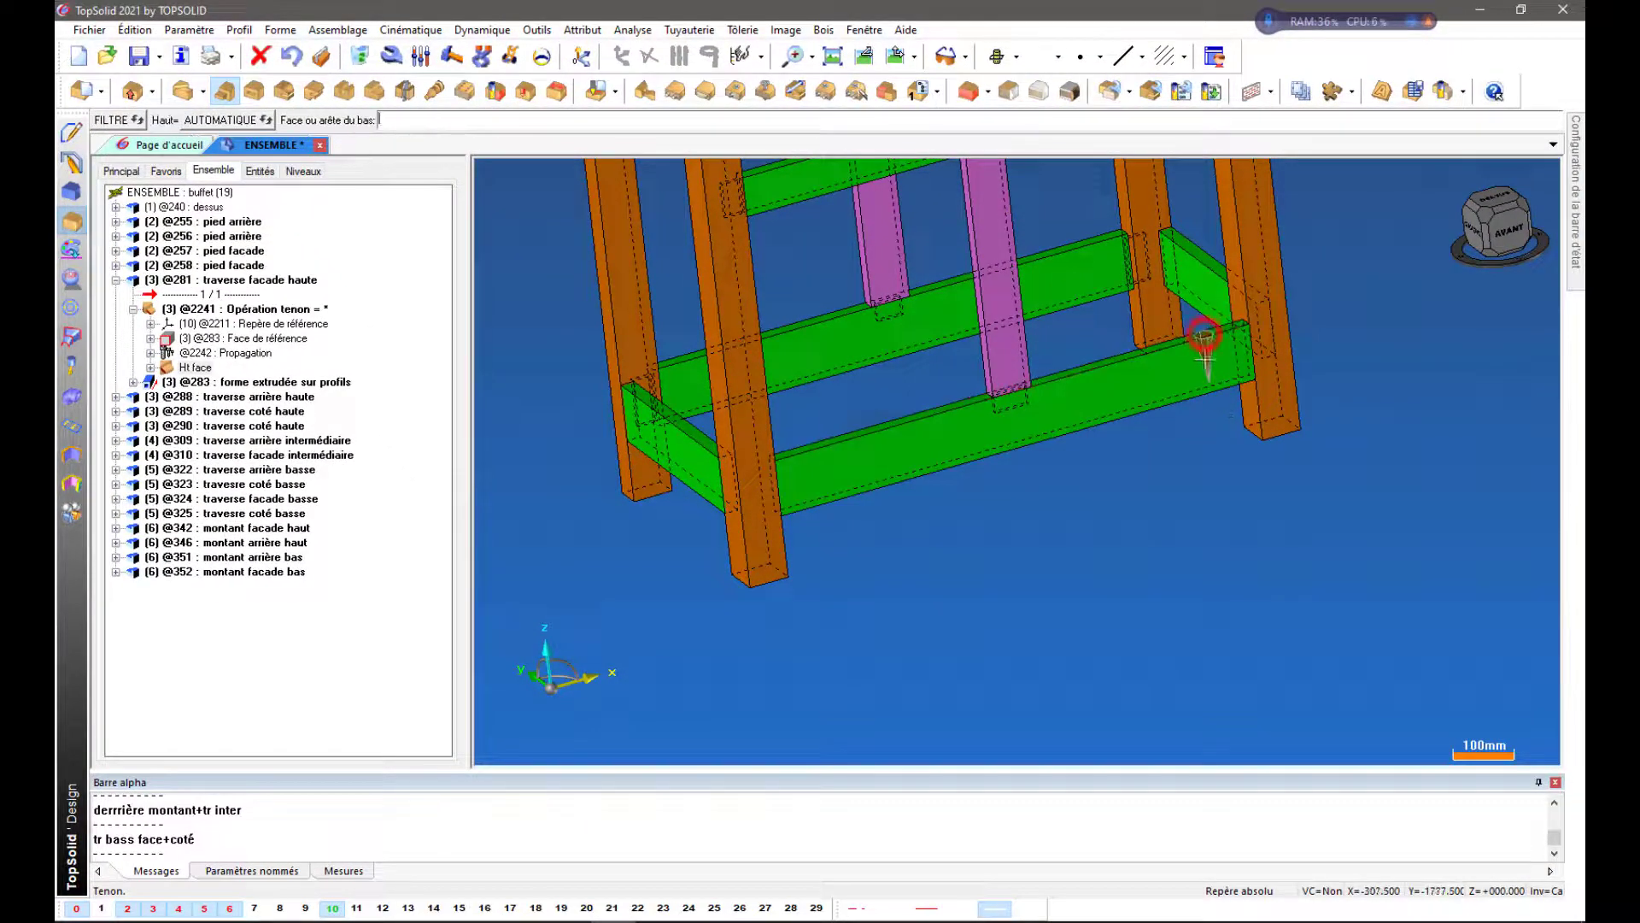
click(1159, 383)
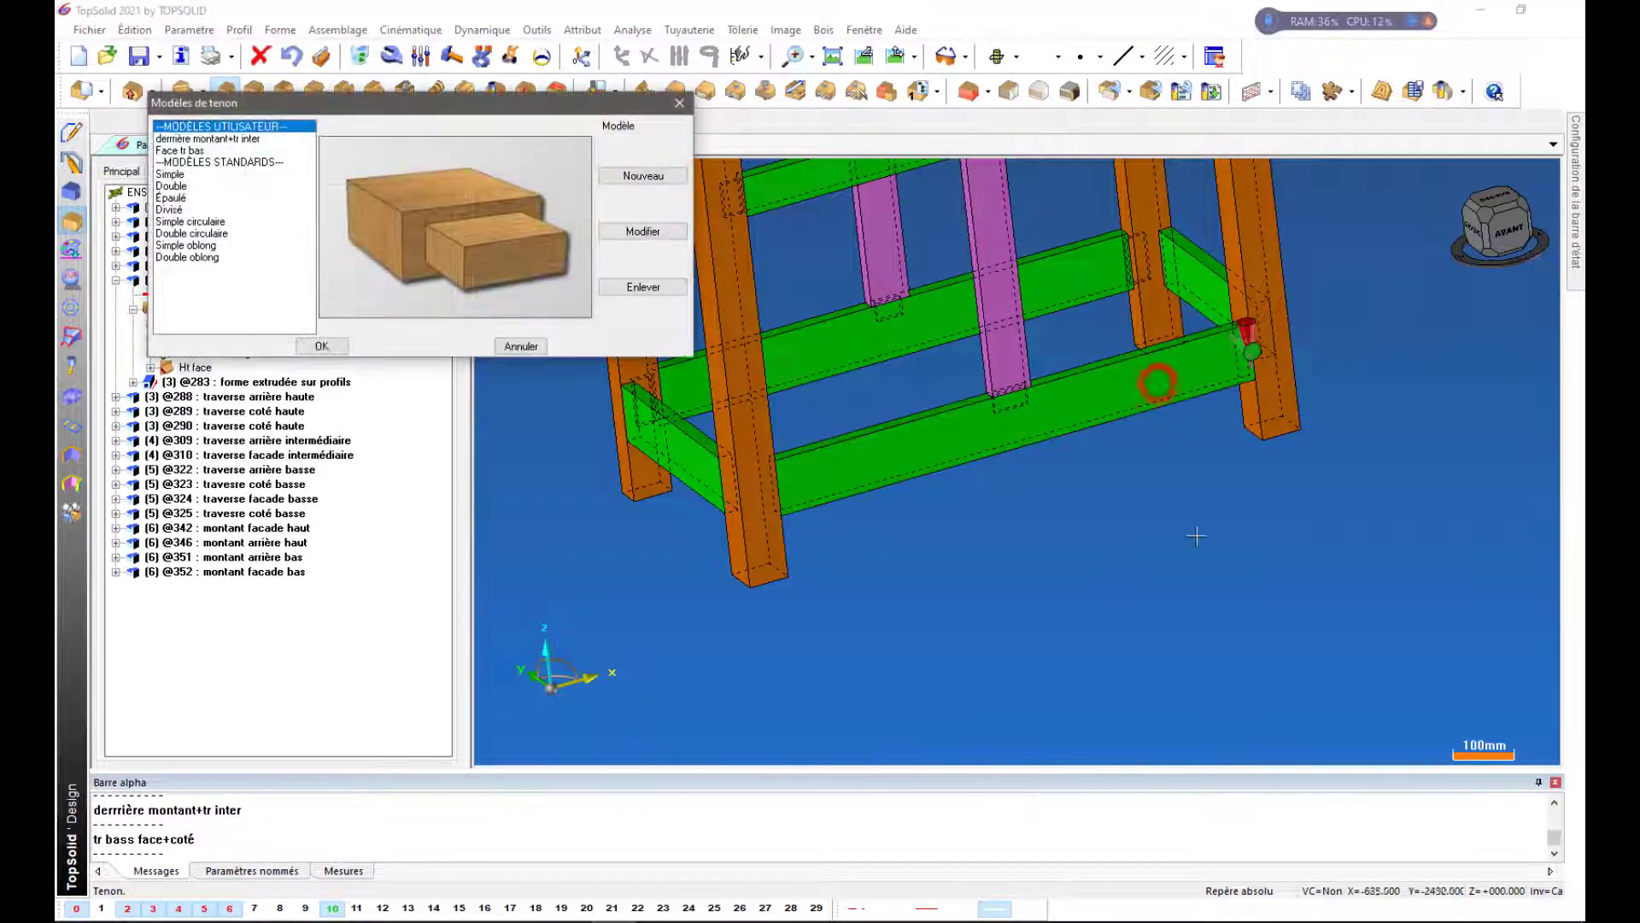
click(323, 346)
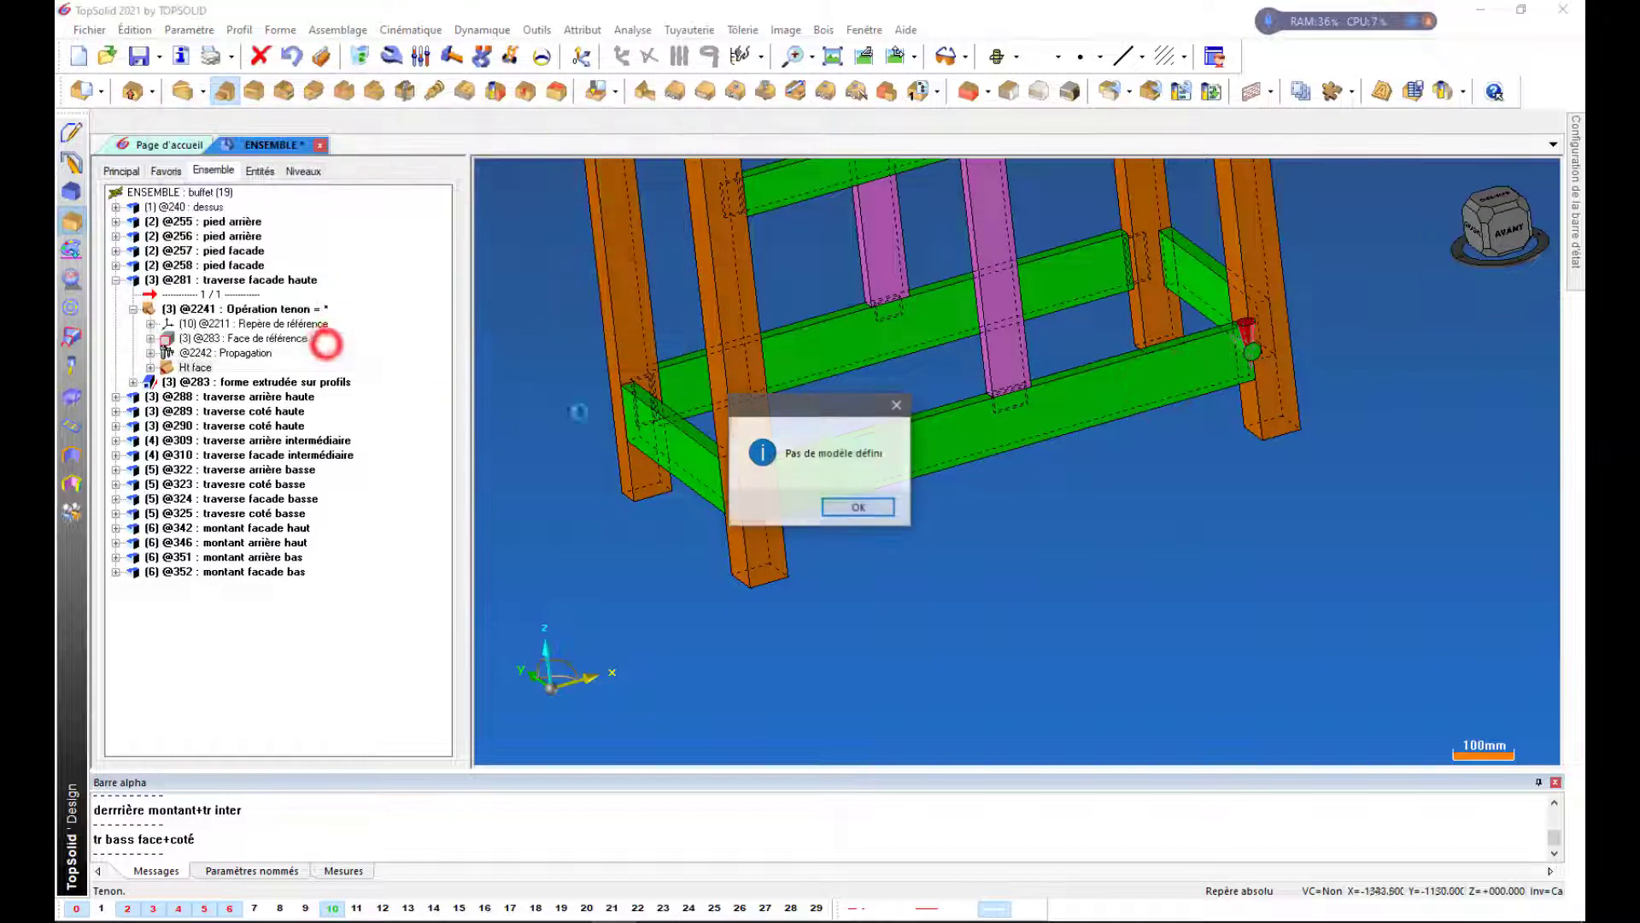
click(858, 509)
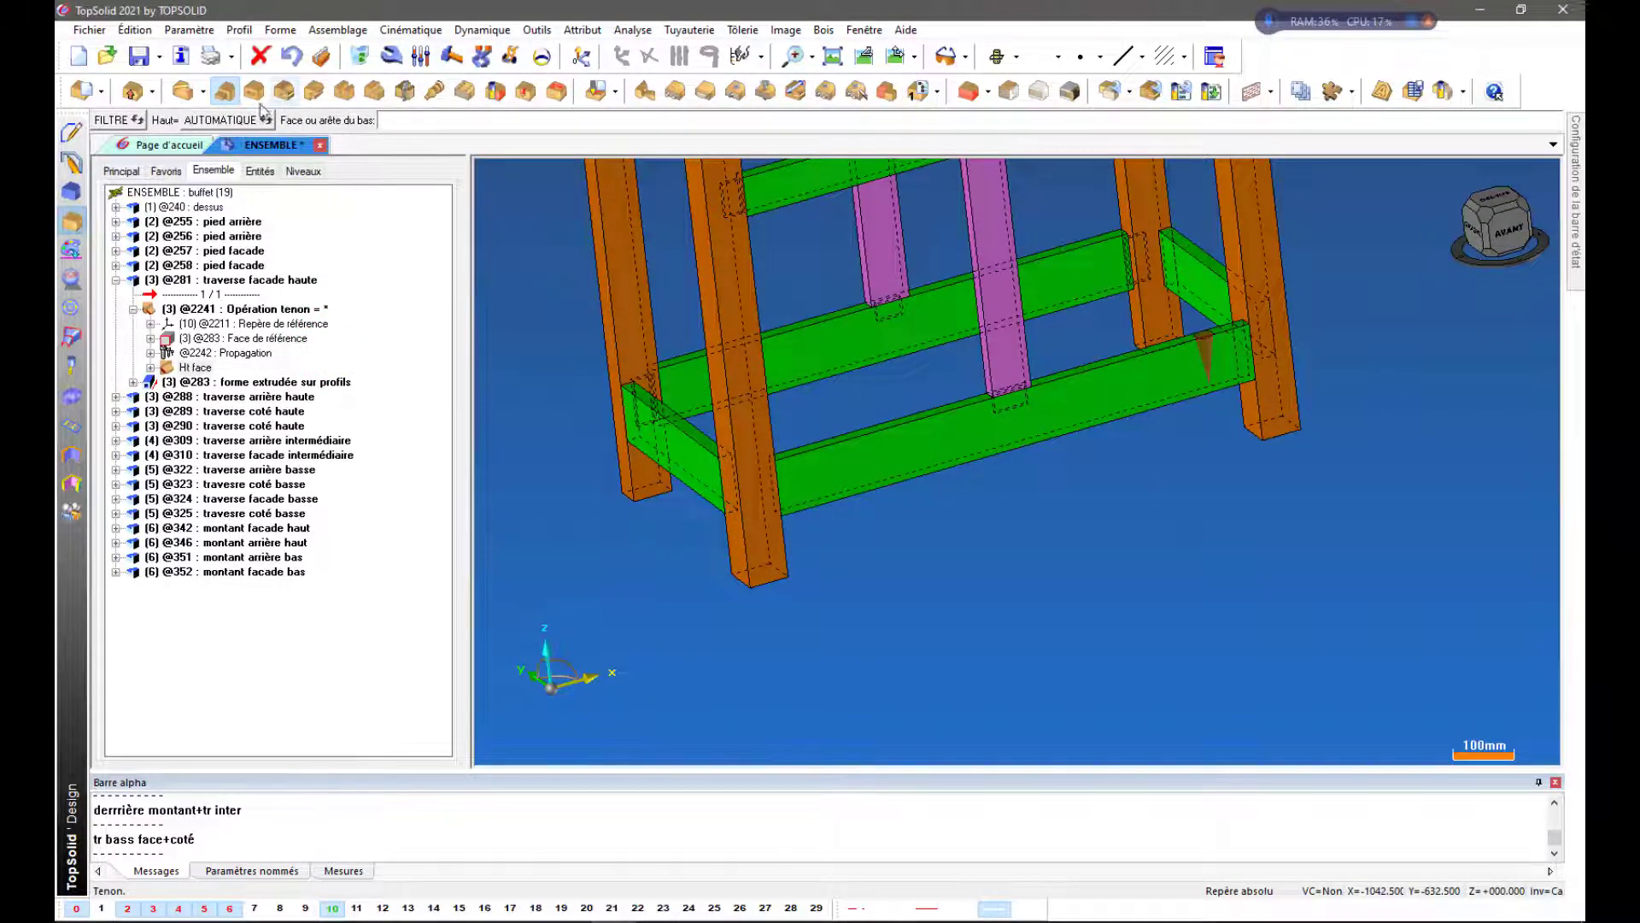
Create a tenon on the right end face of the lower front rail, referenced on its front face, using the model "Face tr bas"
click(225, 97)
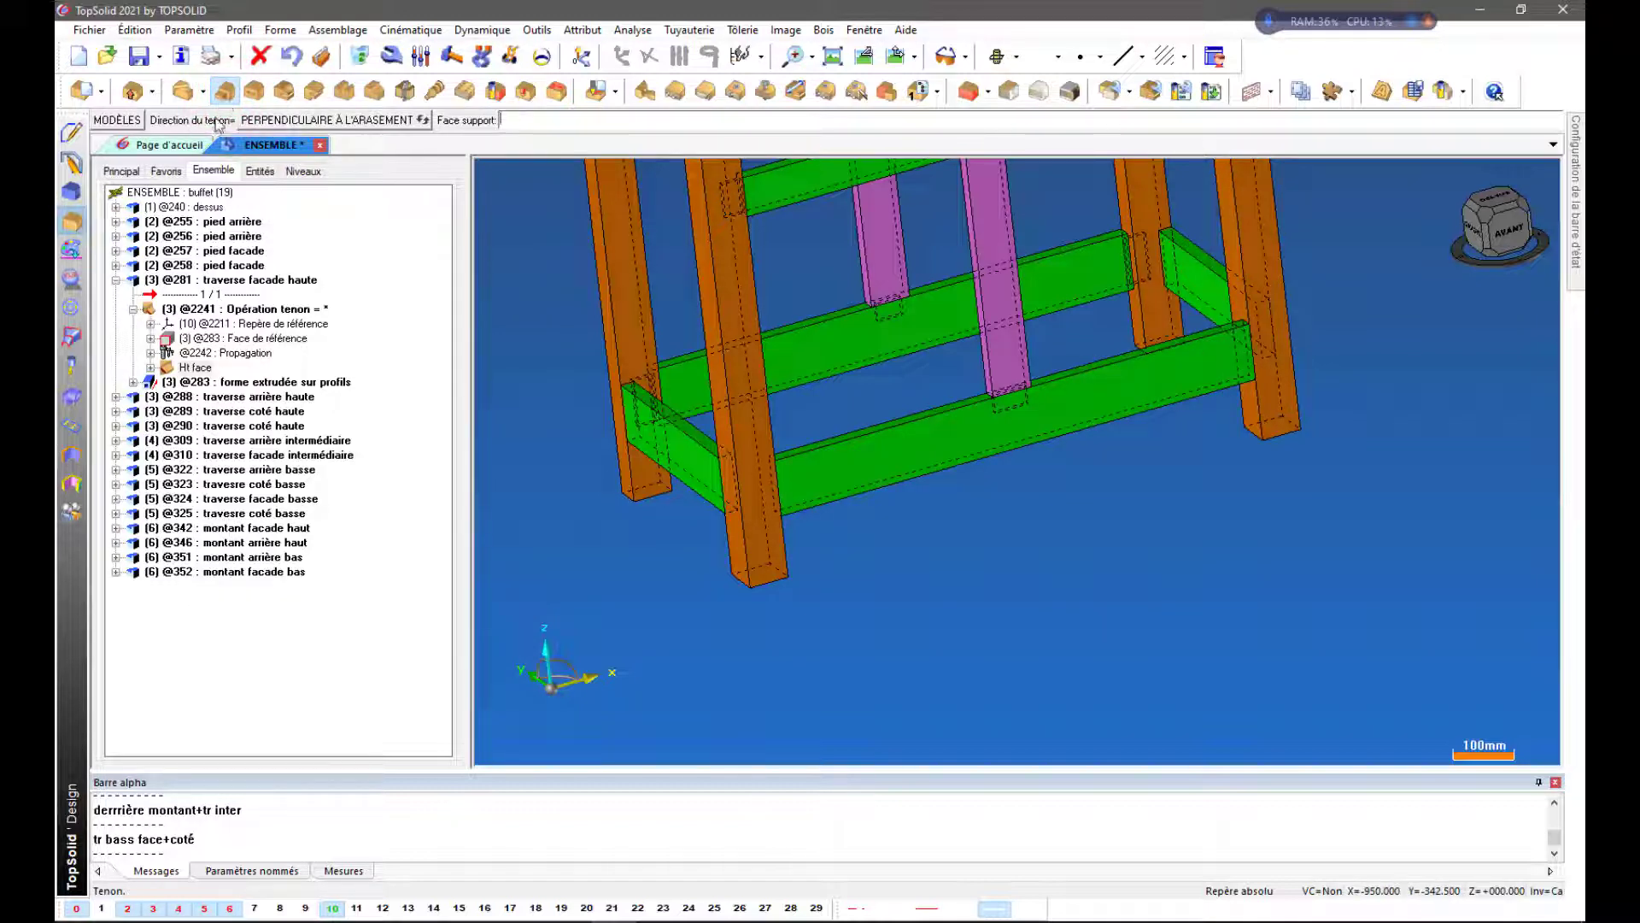
click(1250, 347)
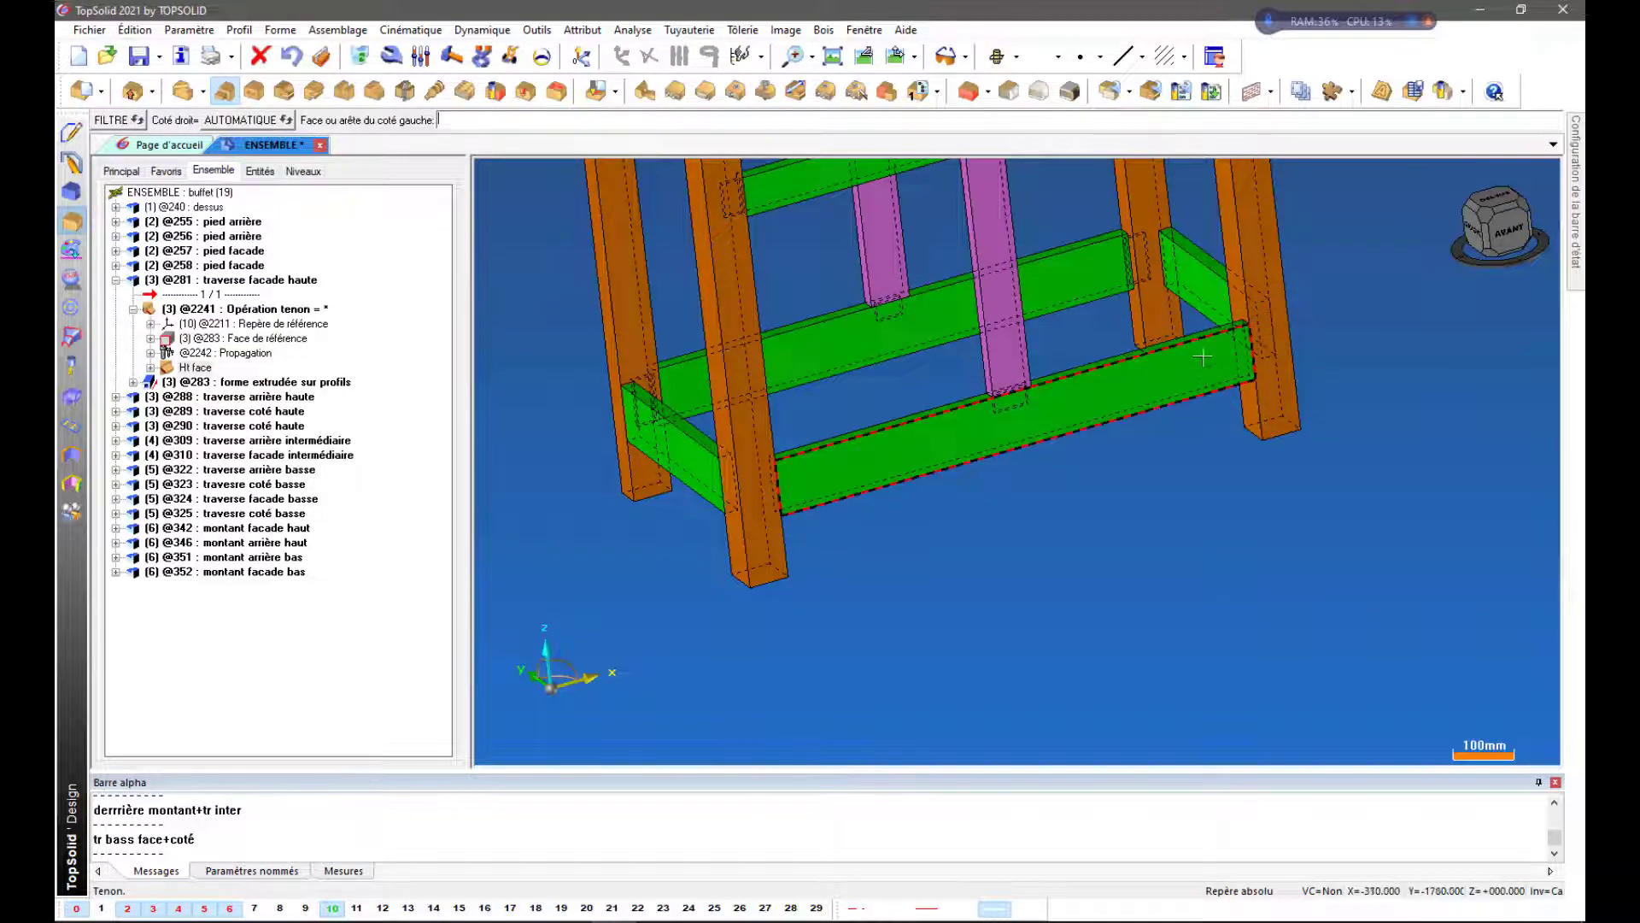
click(1128, 383)
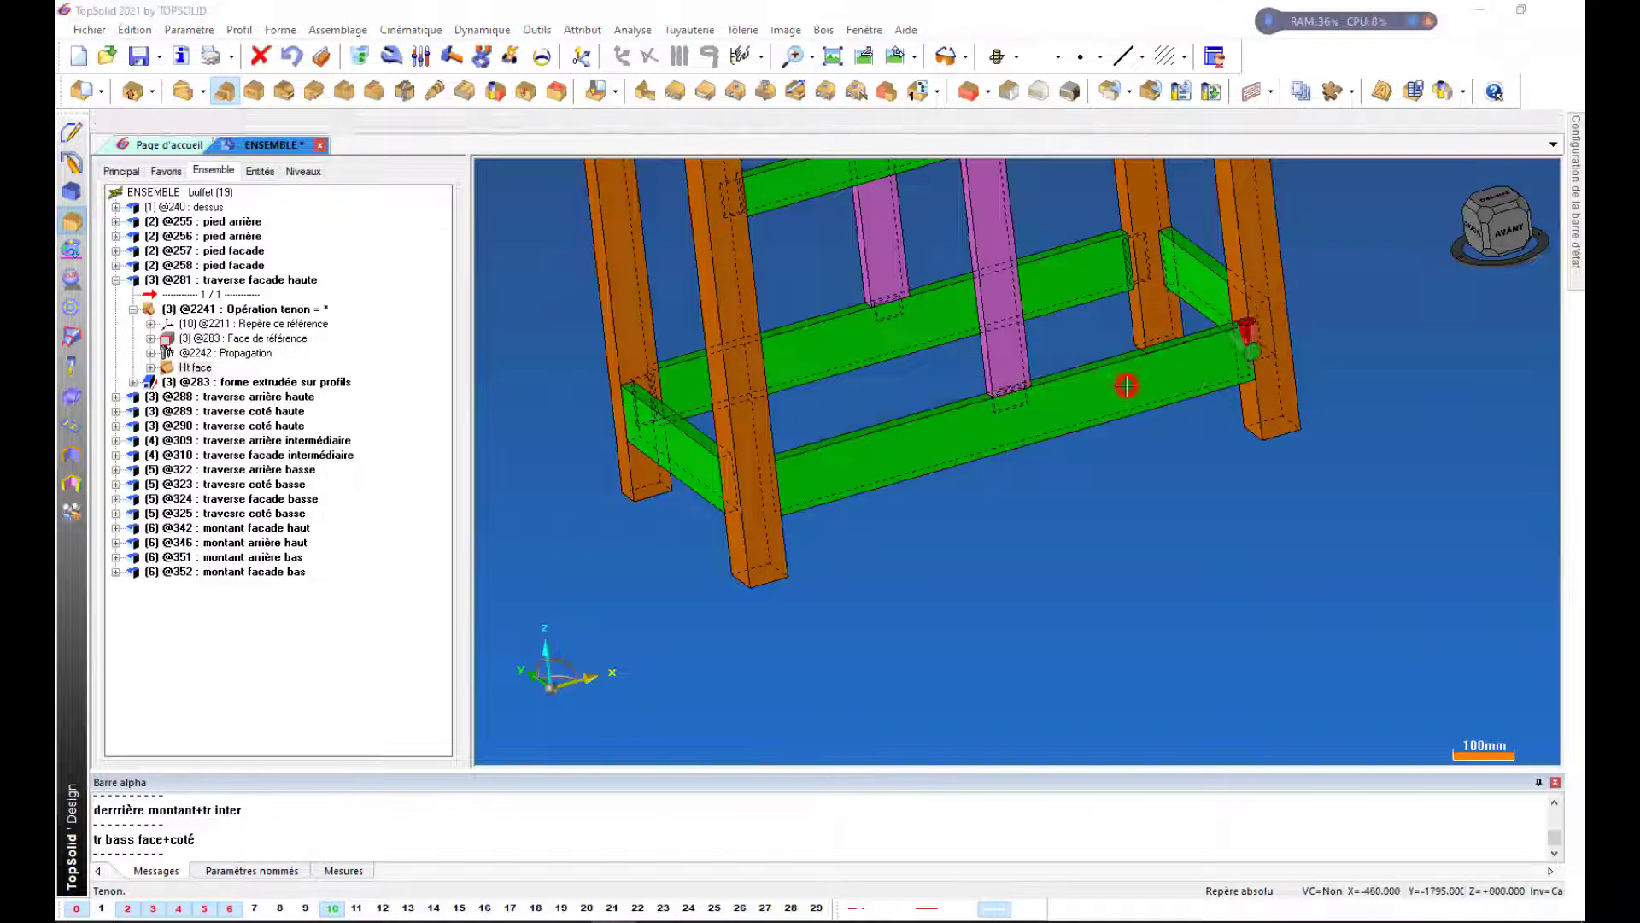
click(203, 140)
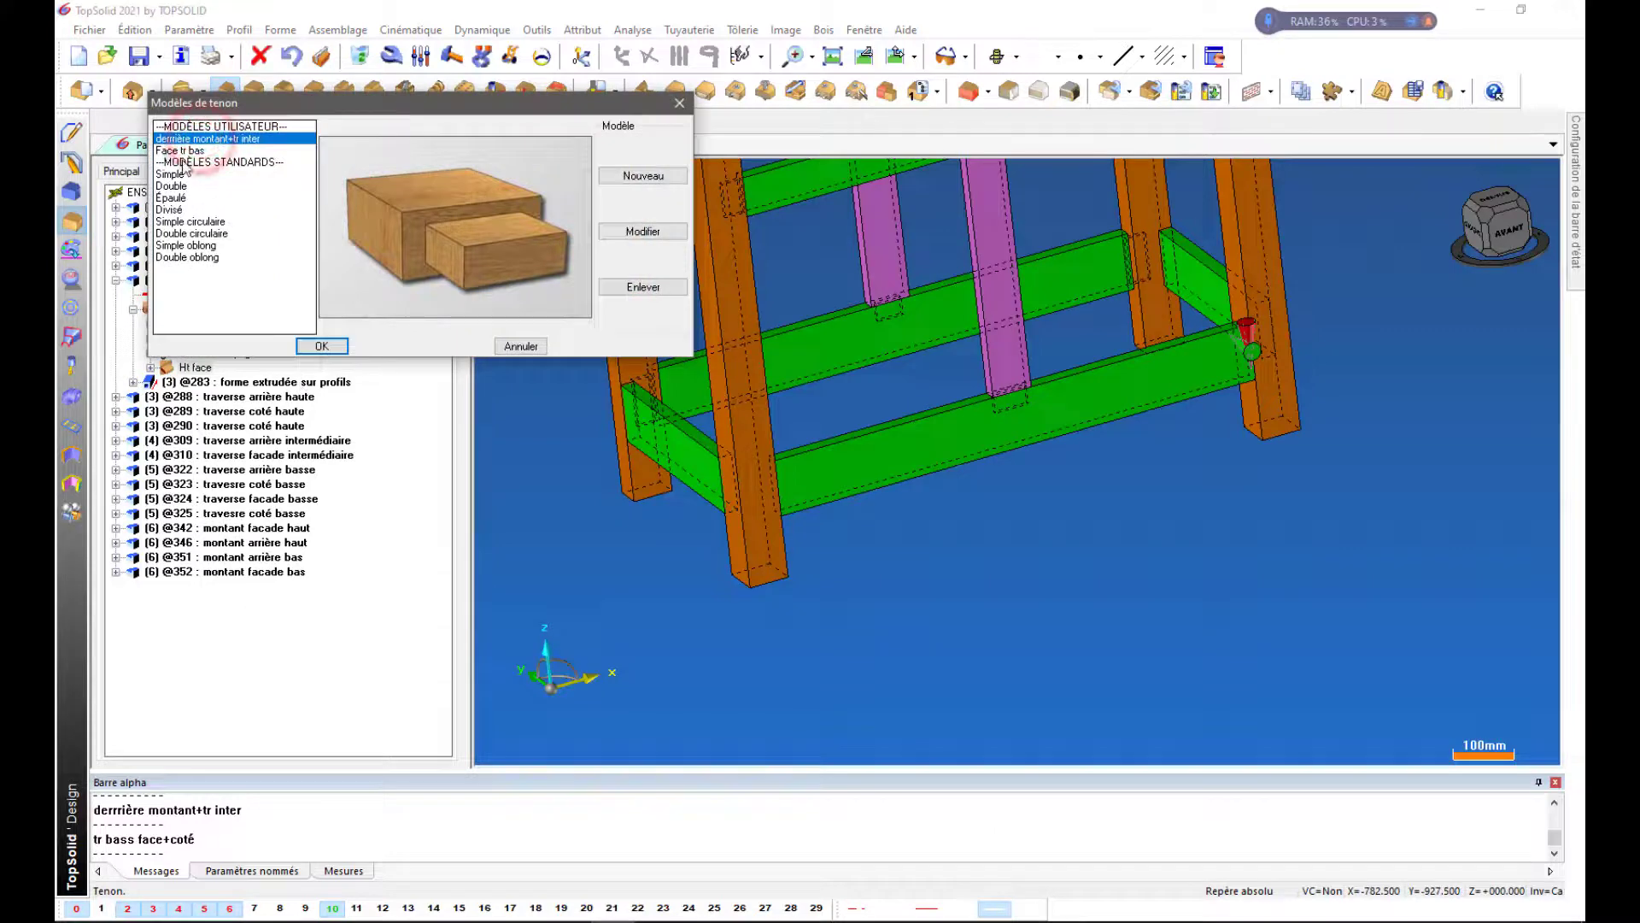
click(181, 154)
click(321, 345)
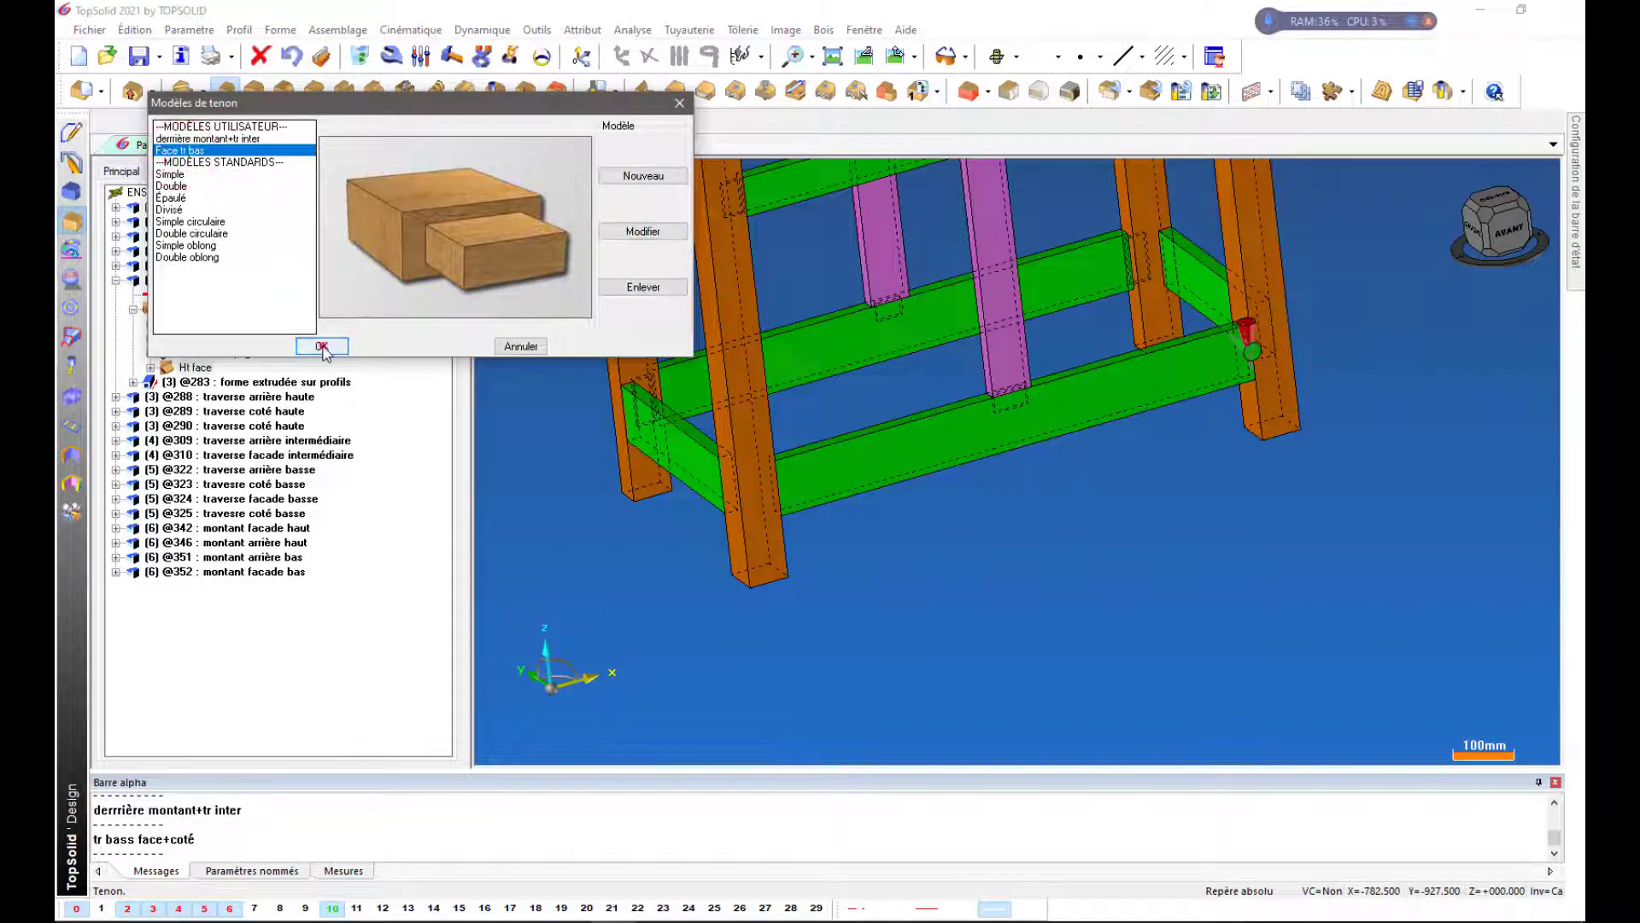
click(608, 417)
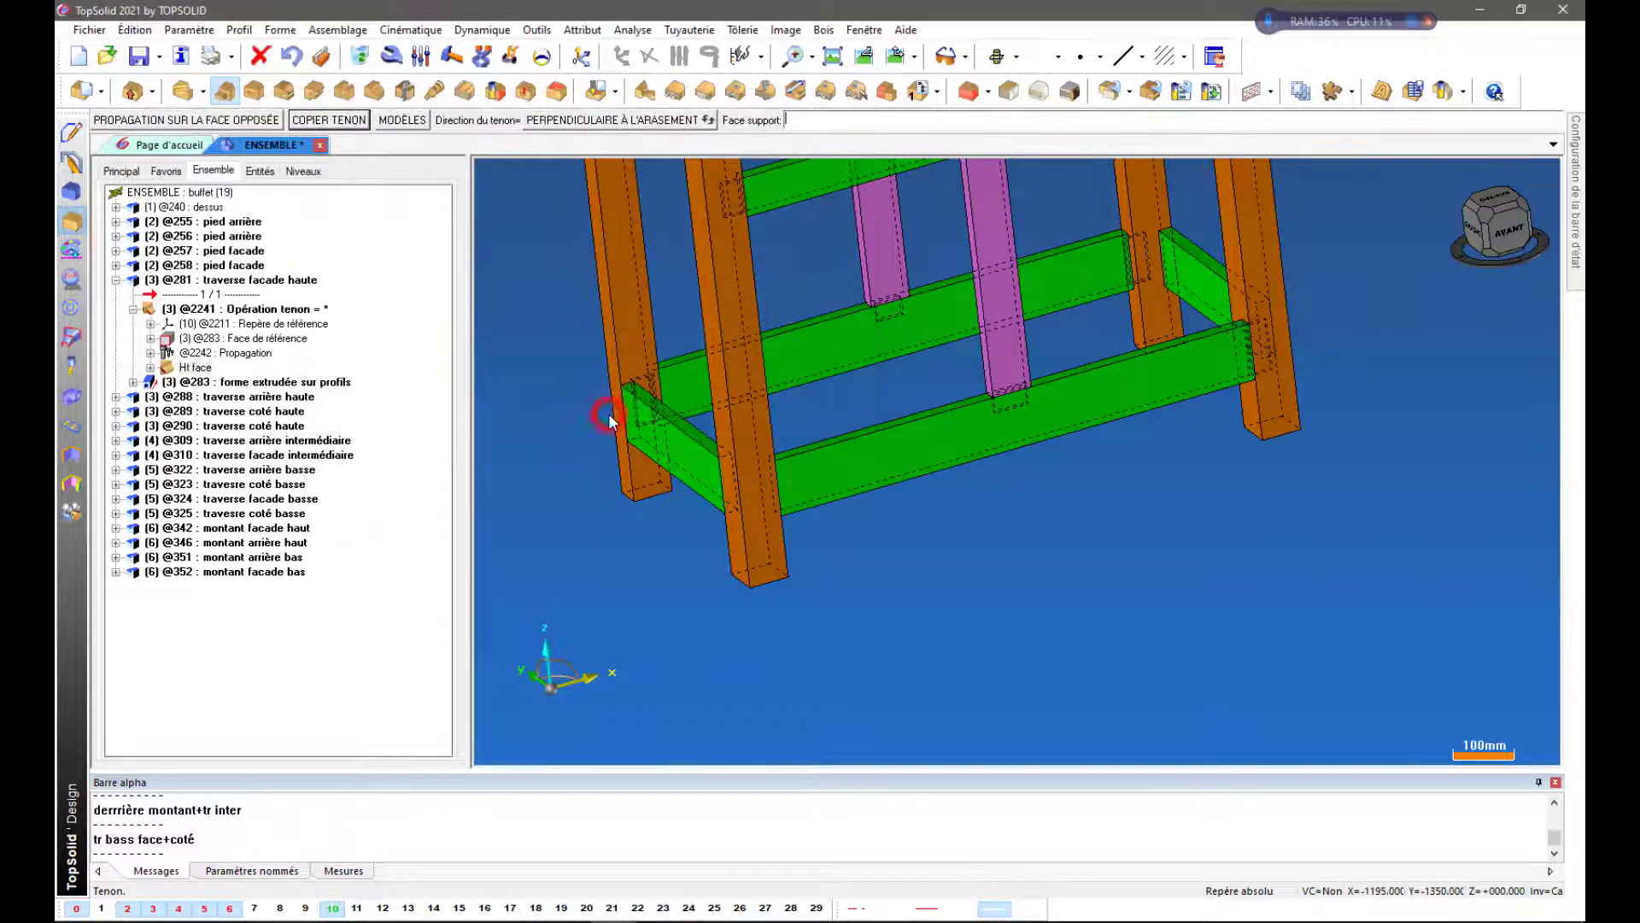
Examine the position of the tenon in the right front leg from the front and at an angle
scroll(1352, 387, up, 2)
middle_drag(1417, 376, 1195, 382)
scroll(1224, 382, up, 2)
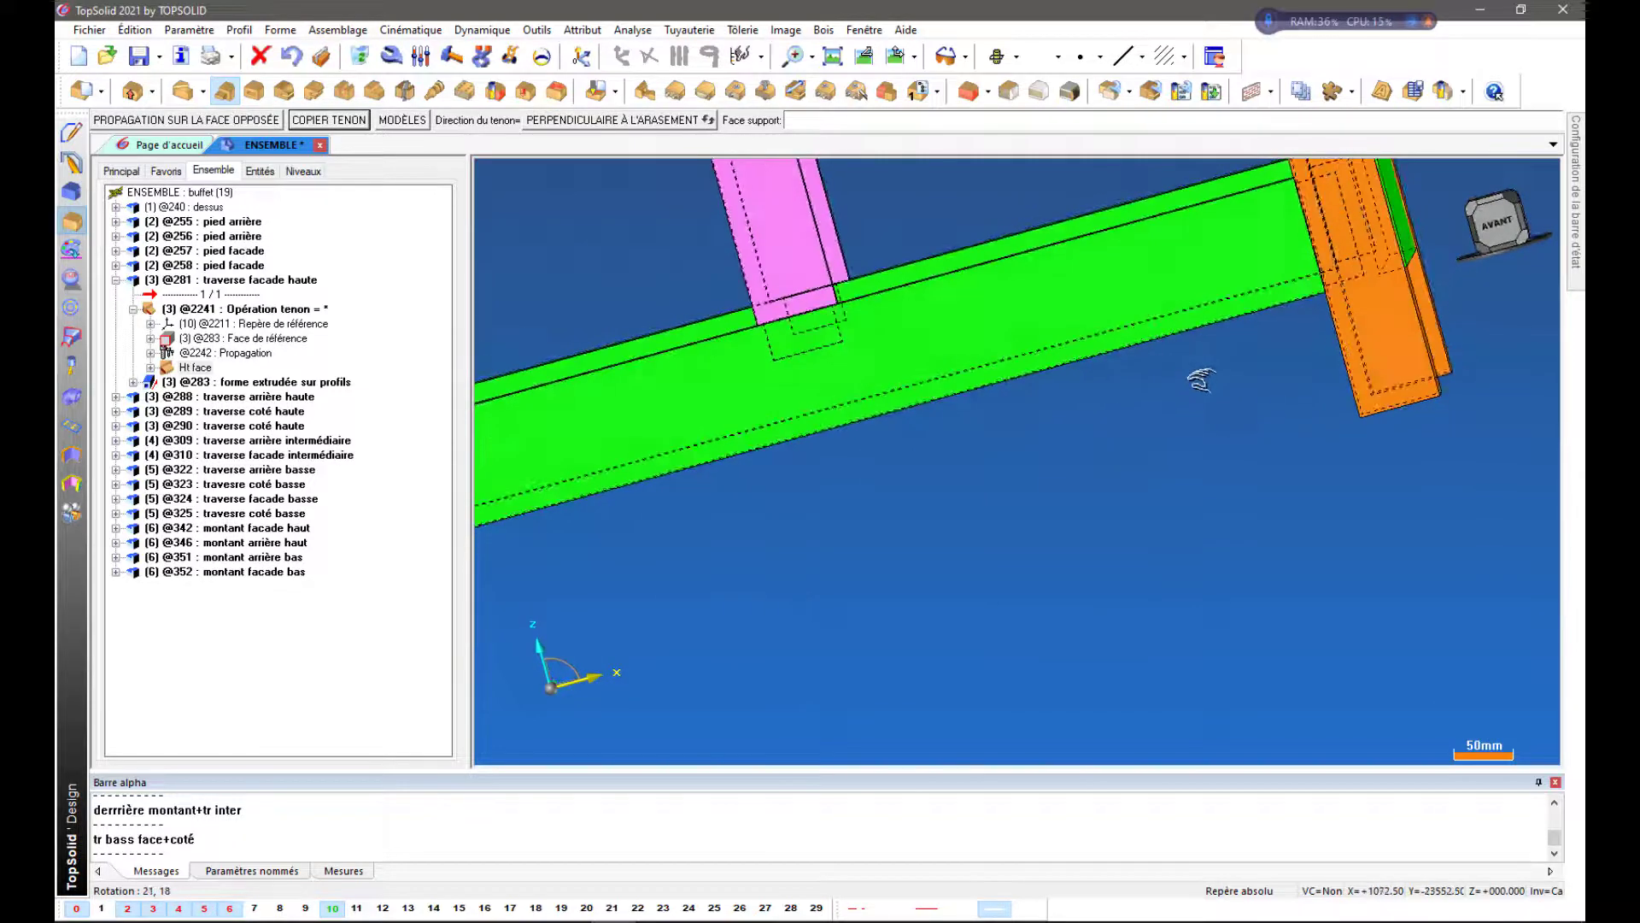
scroll(1203, 416, down, 2)
middle_drag(1357, 373, 1333, 376)
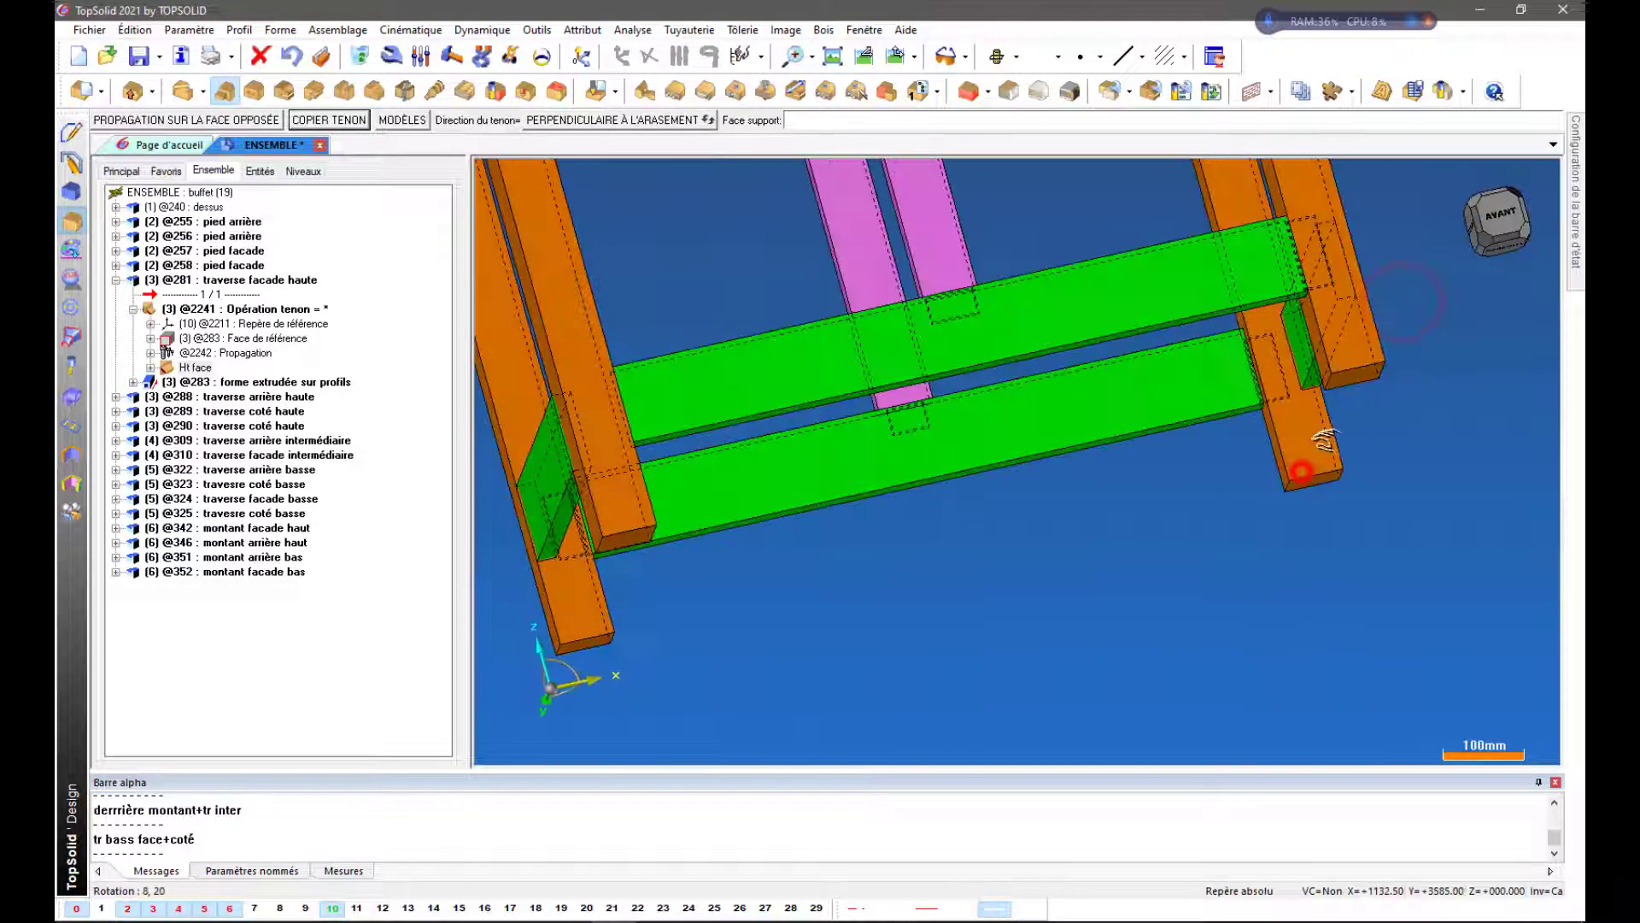
scroll(1333, 376, up, 3)
click(1495, 222)
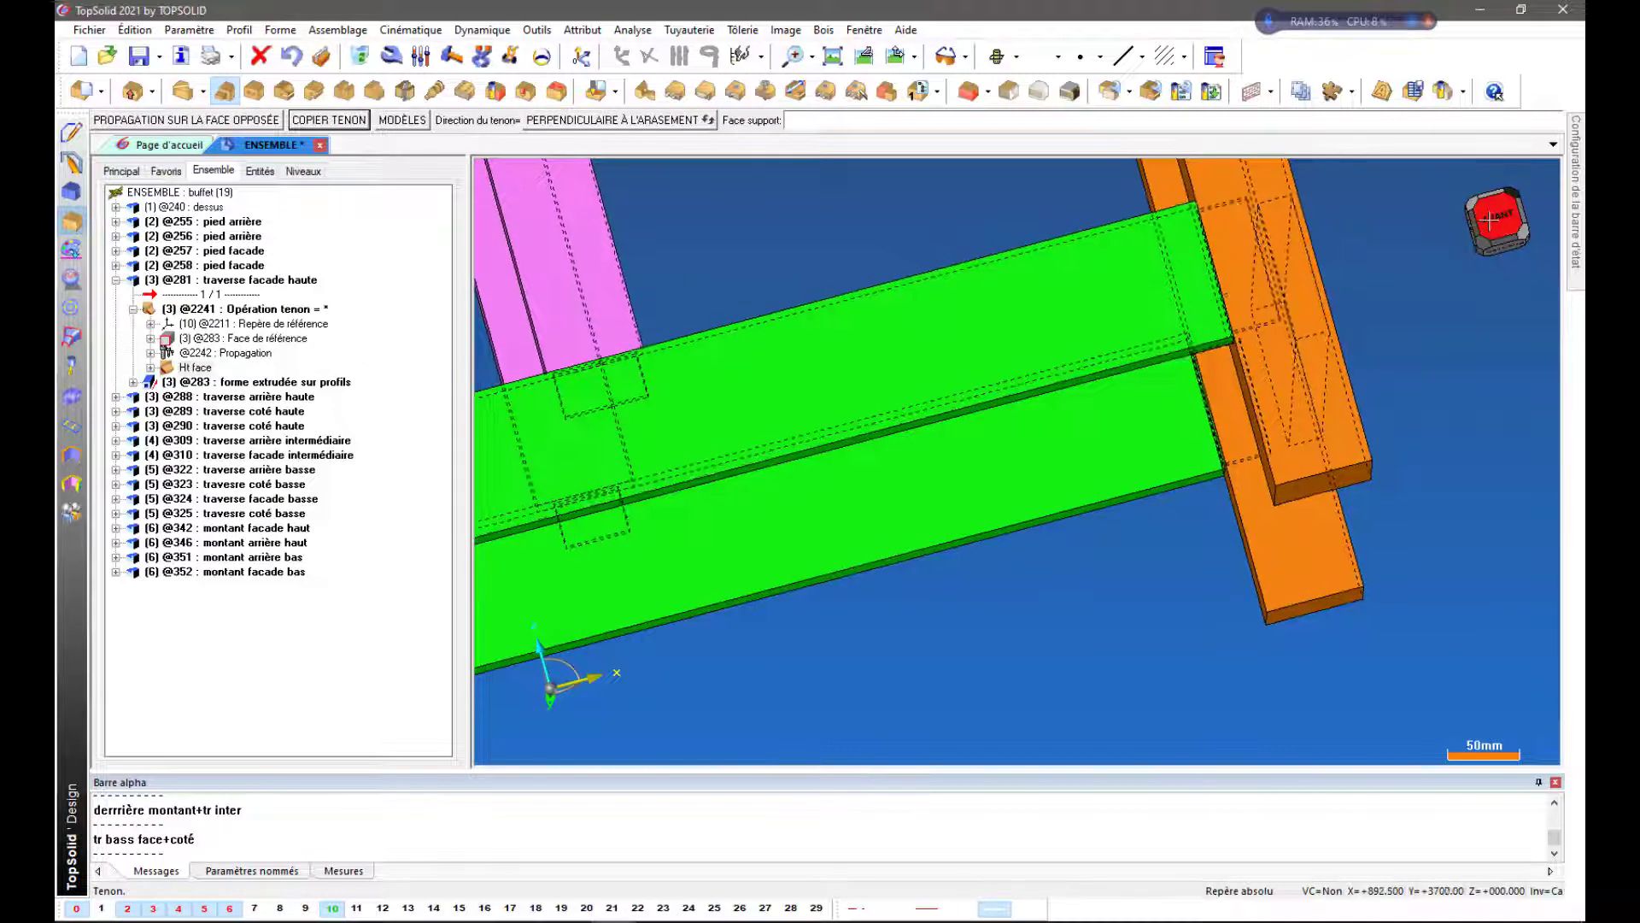
middle_drag(1313, 735, 1418, 466)
scroll(1418, 465, up, 3)
scroll(1444, 359, up, 2)
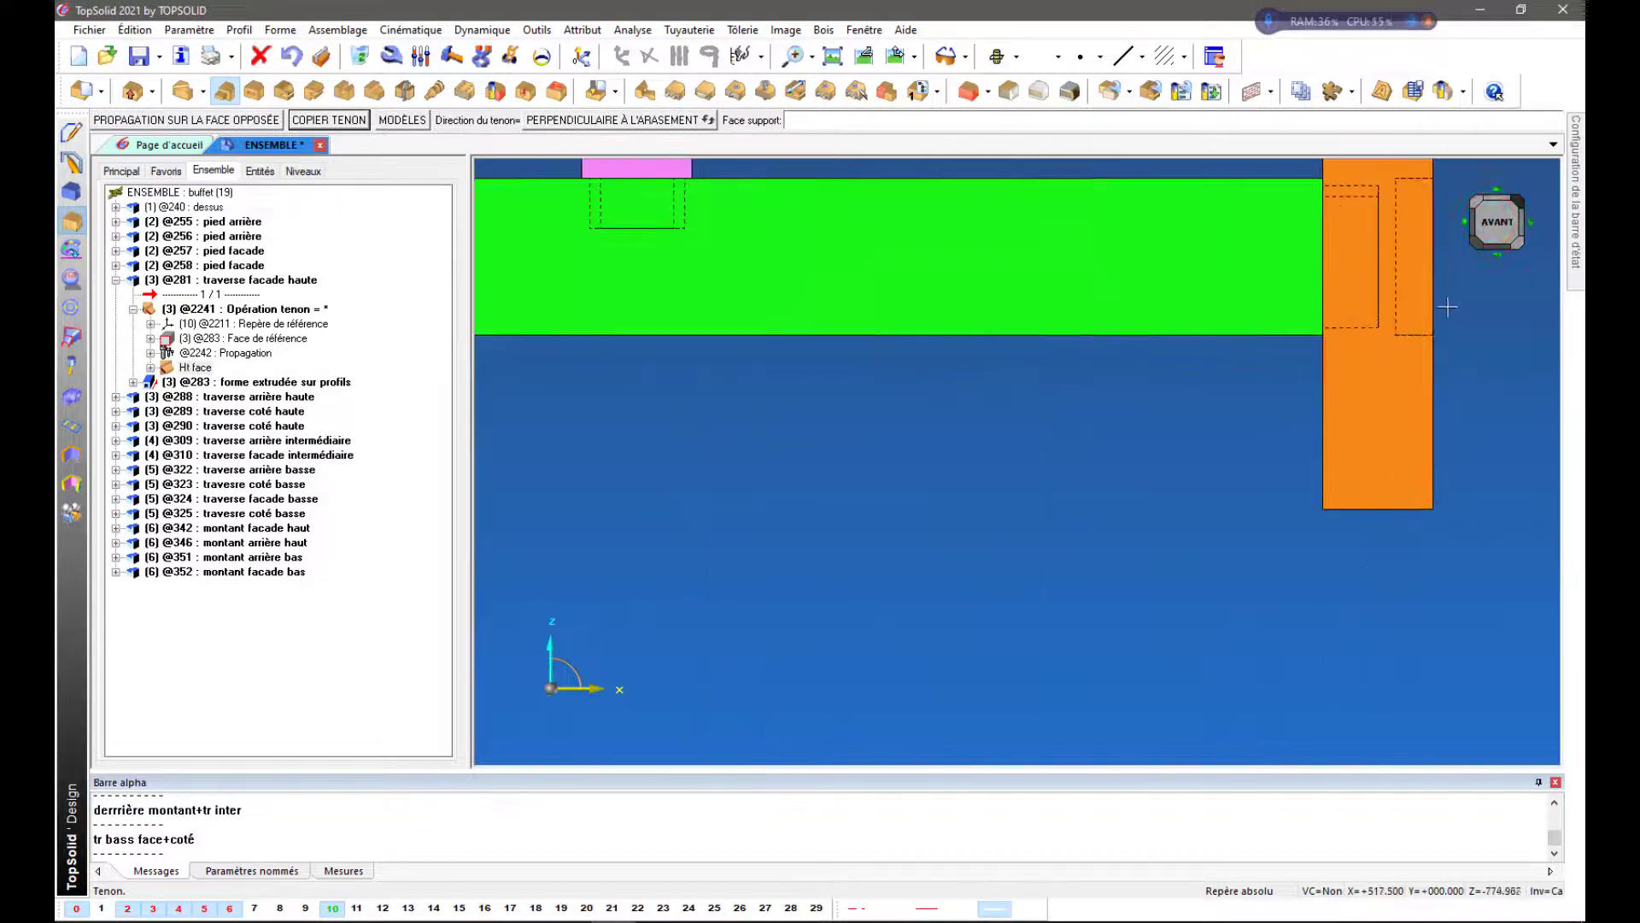
middle_drag(1186, 345, 1261, 196)
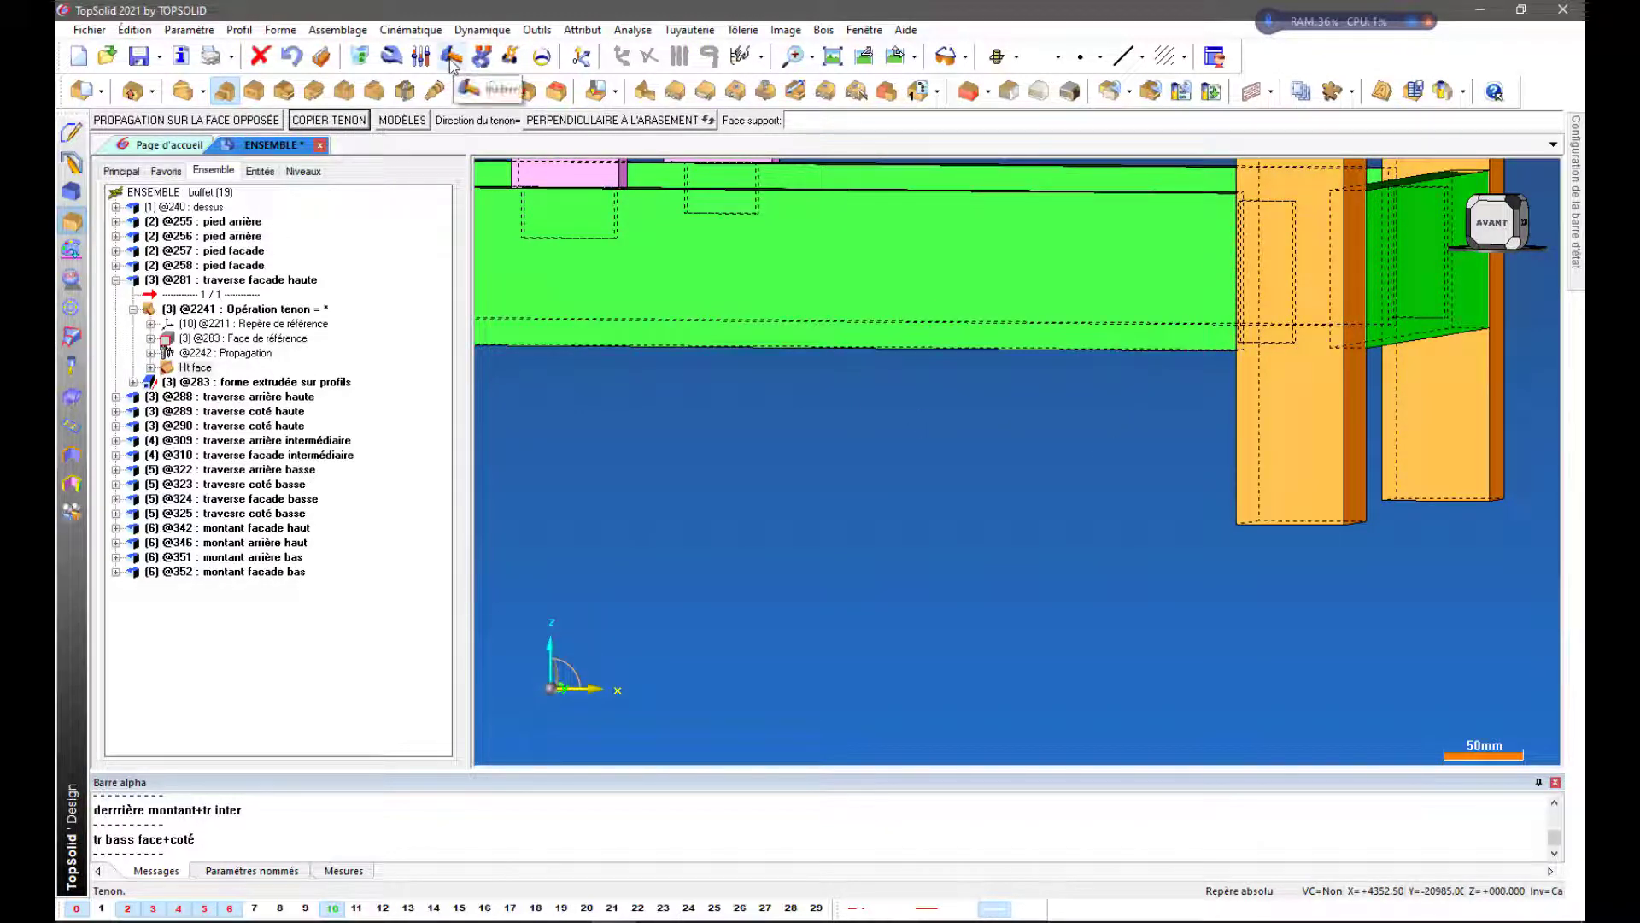
Extract the tenon from the right end of the lower front rail
click(481, 57)
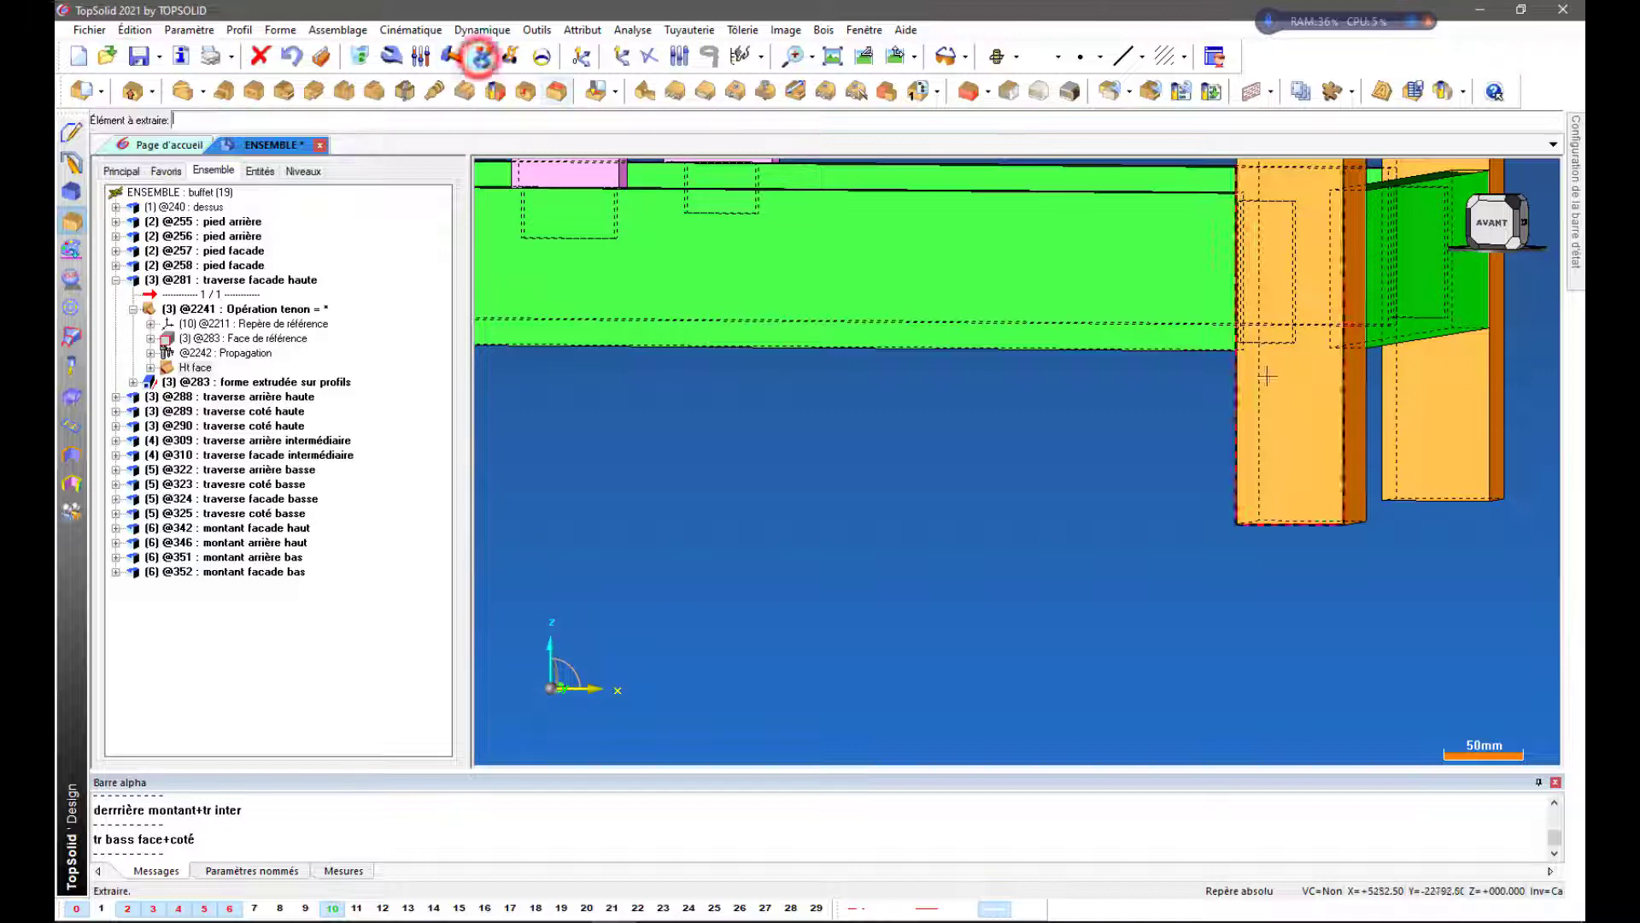
click(1268, 341)
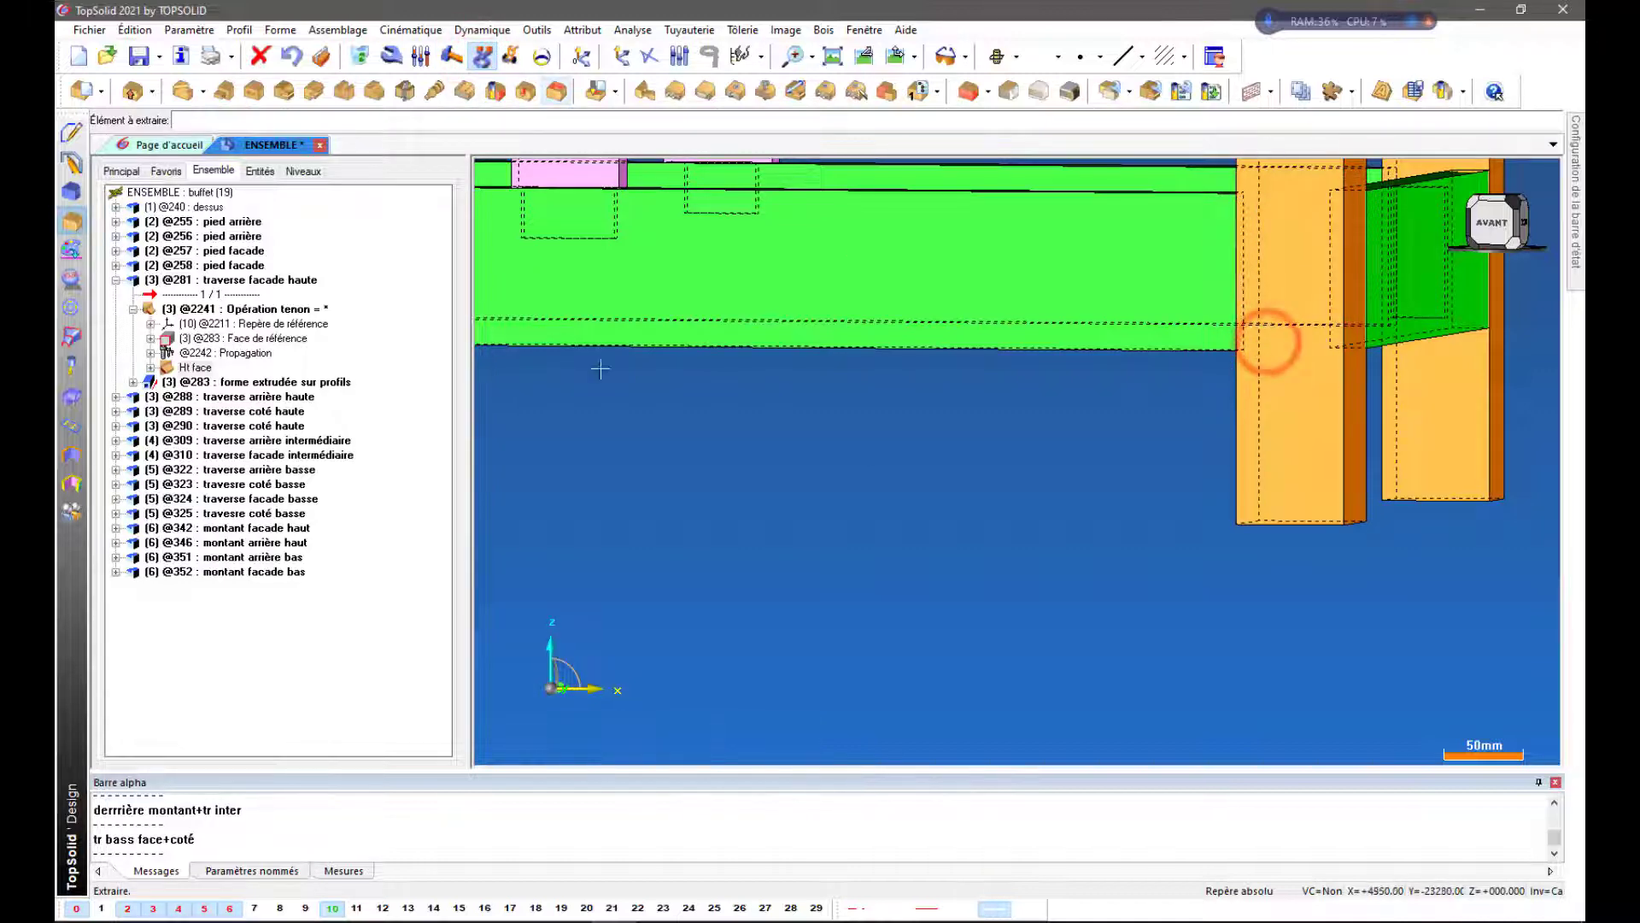
Start modifying the user tenon model "Face tr bas" and keep its name
click(224, 90)
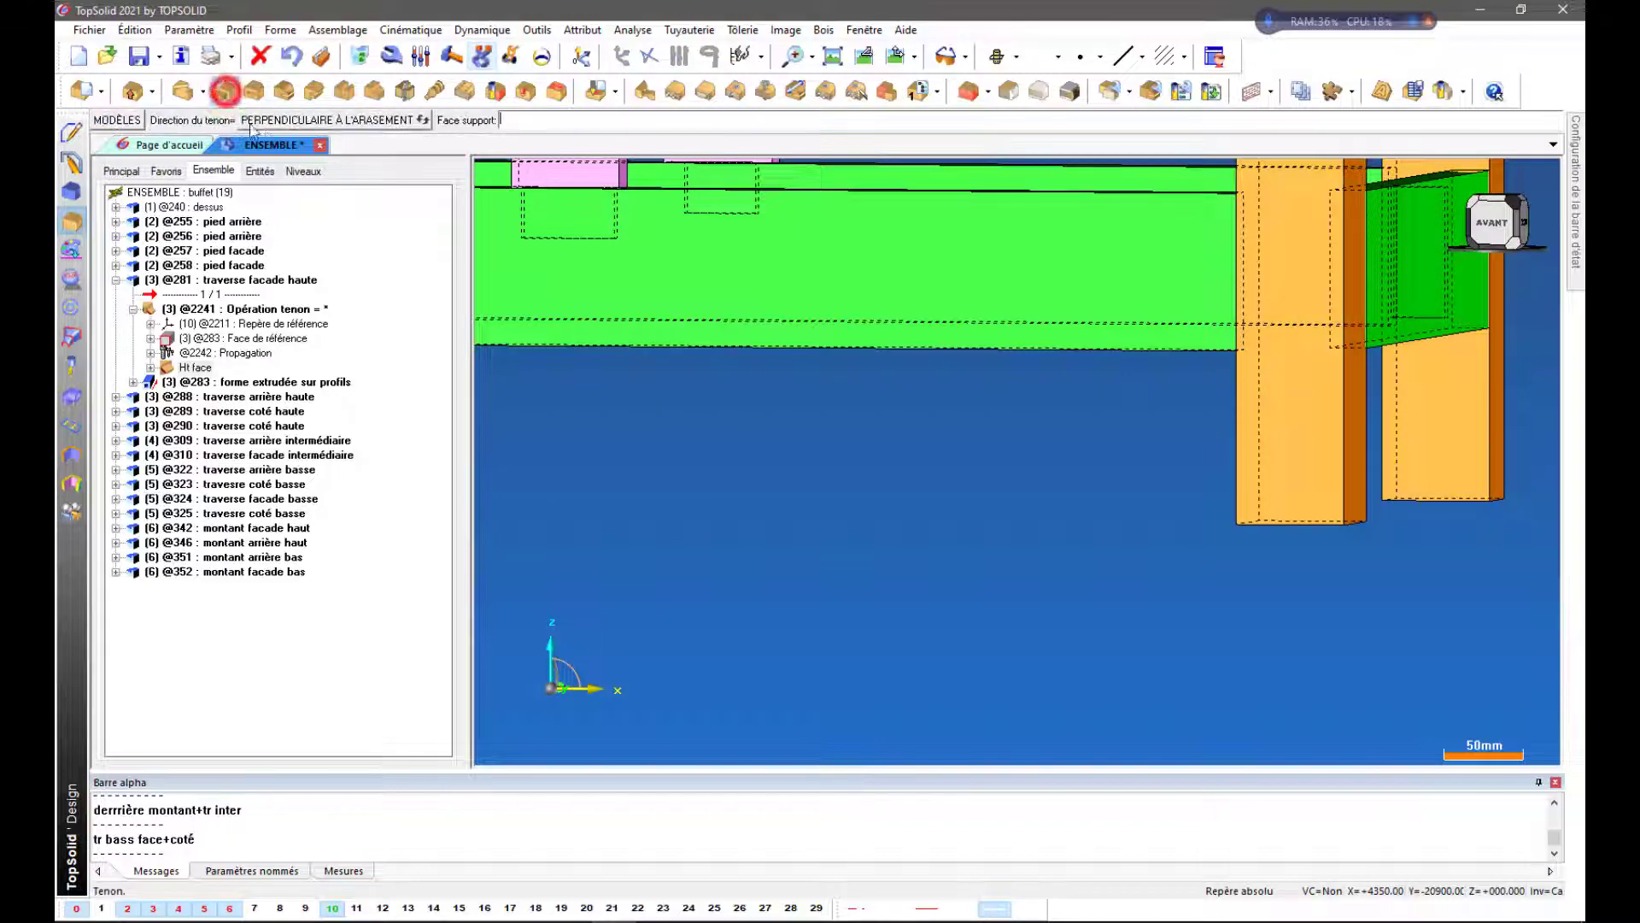
click(139, 122)
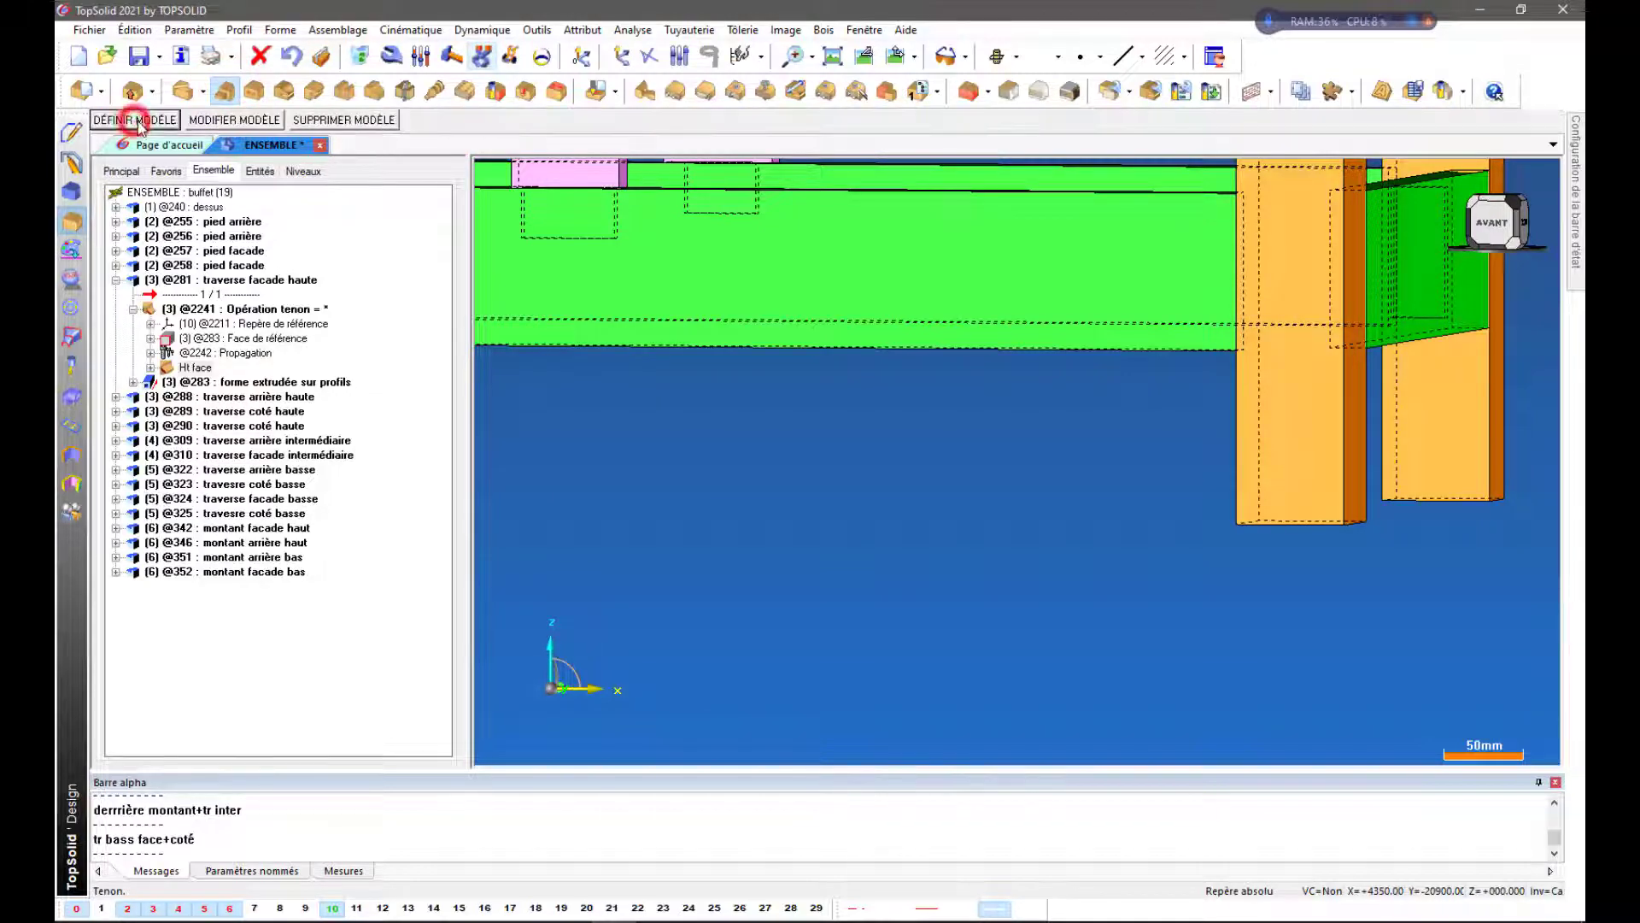
click(219, 122)
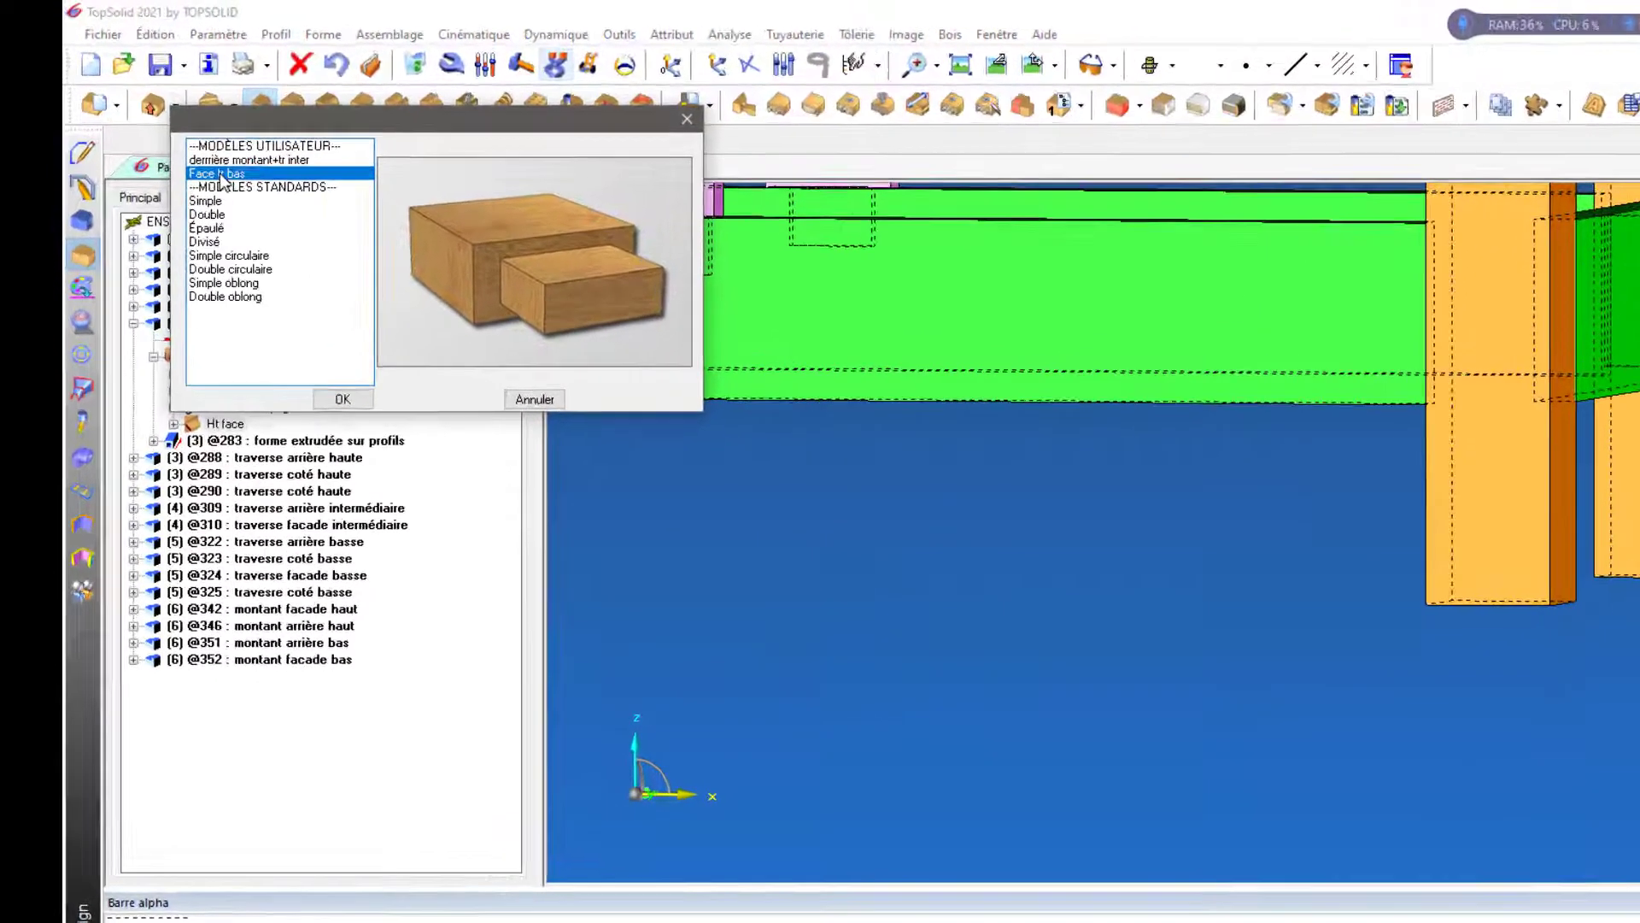
click(190, 151)
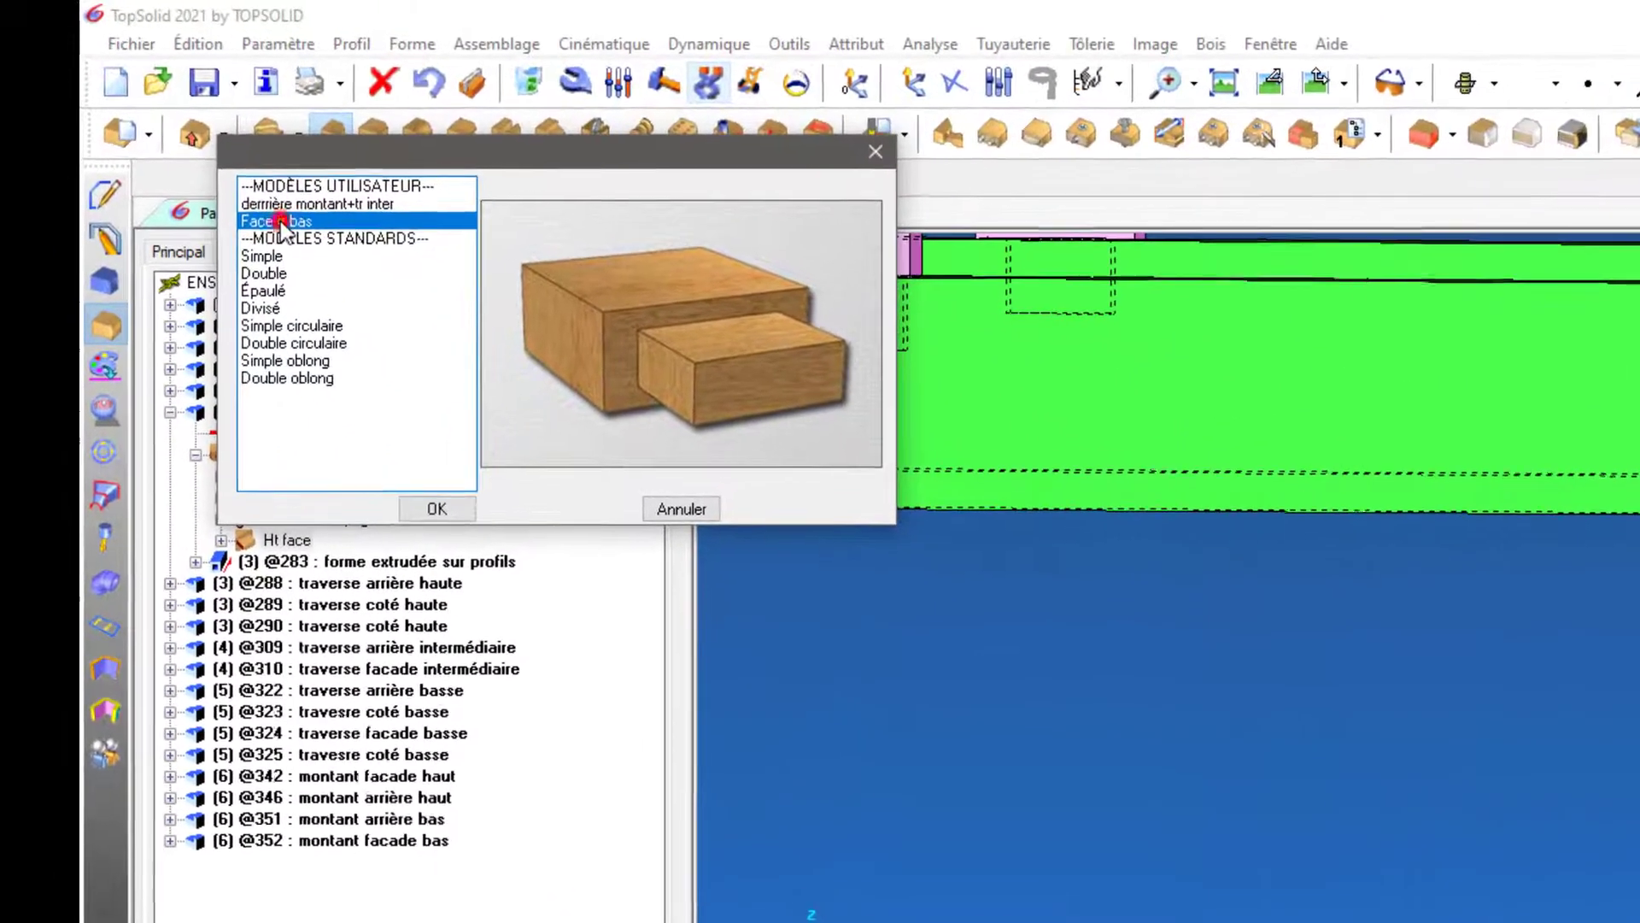
click(419, 512)
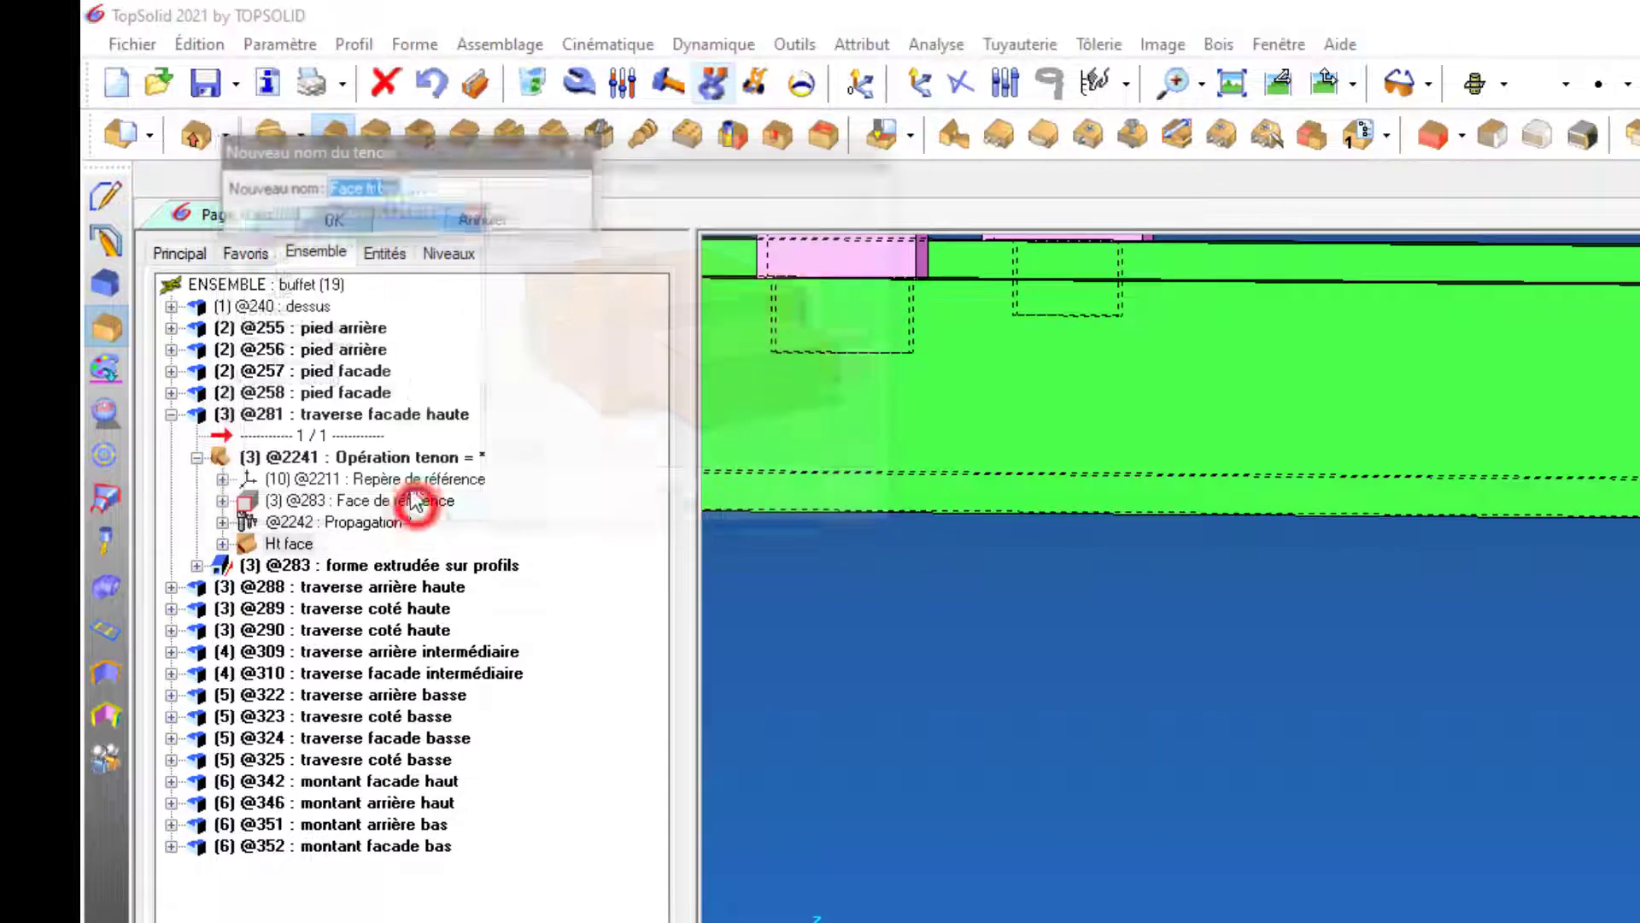
click(364, 219)
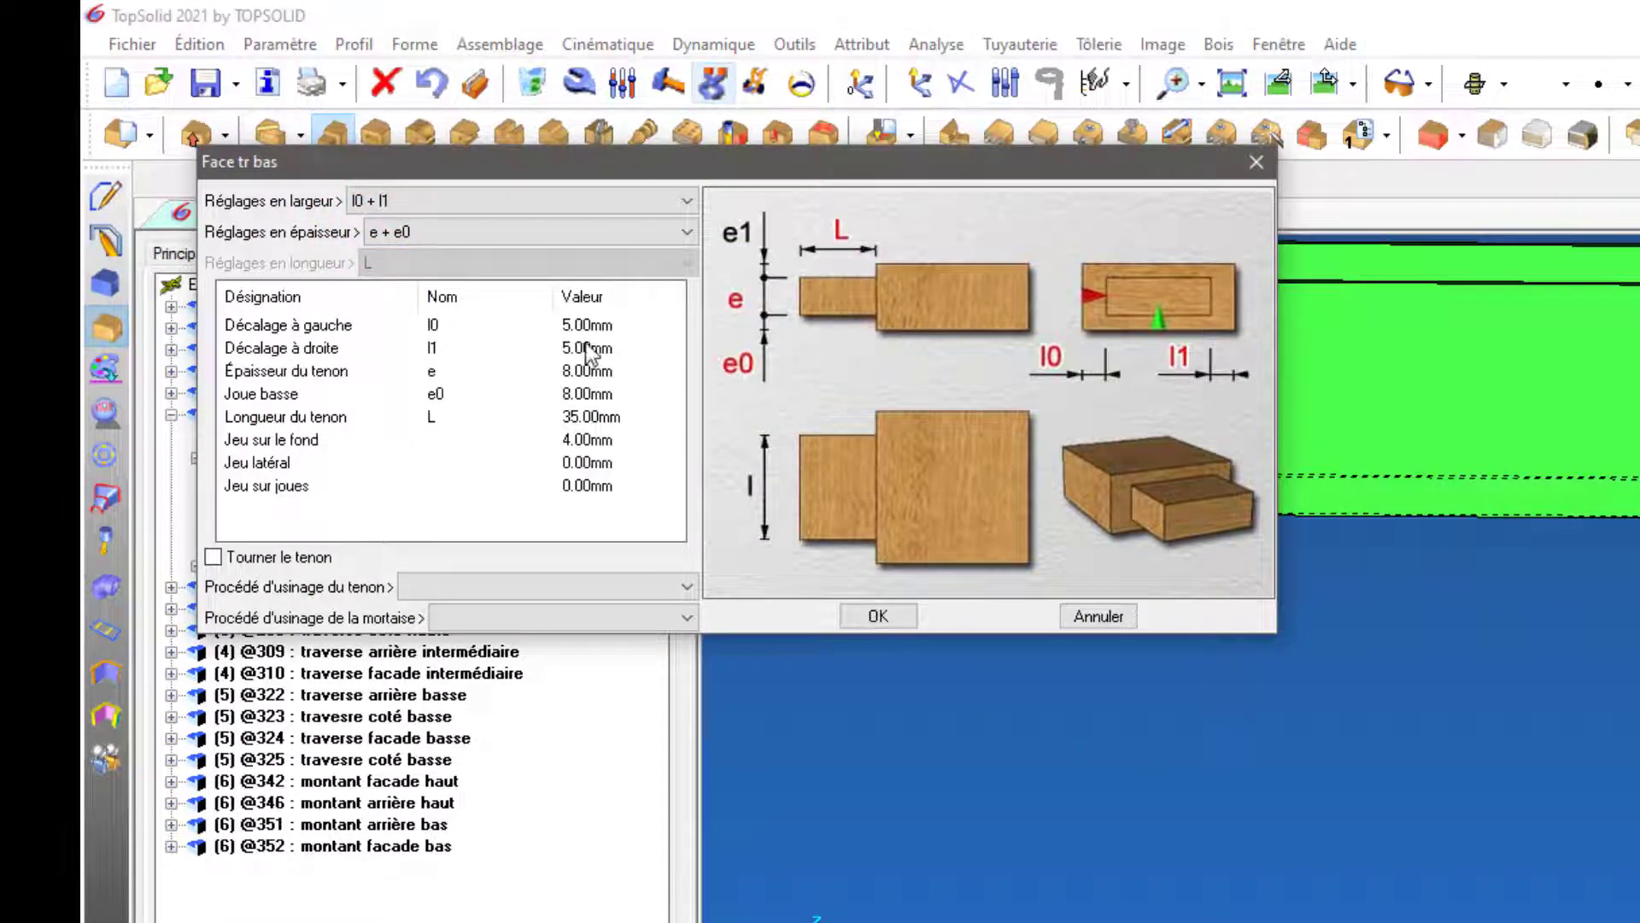
Set the right offset l1 of the model "Face tr bas" to 30 mm and accept the modification
click(588, 348)
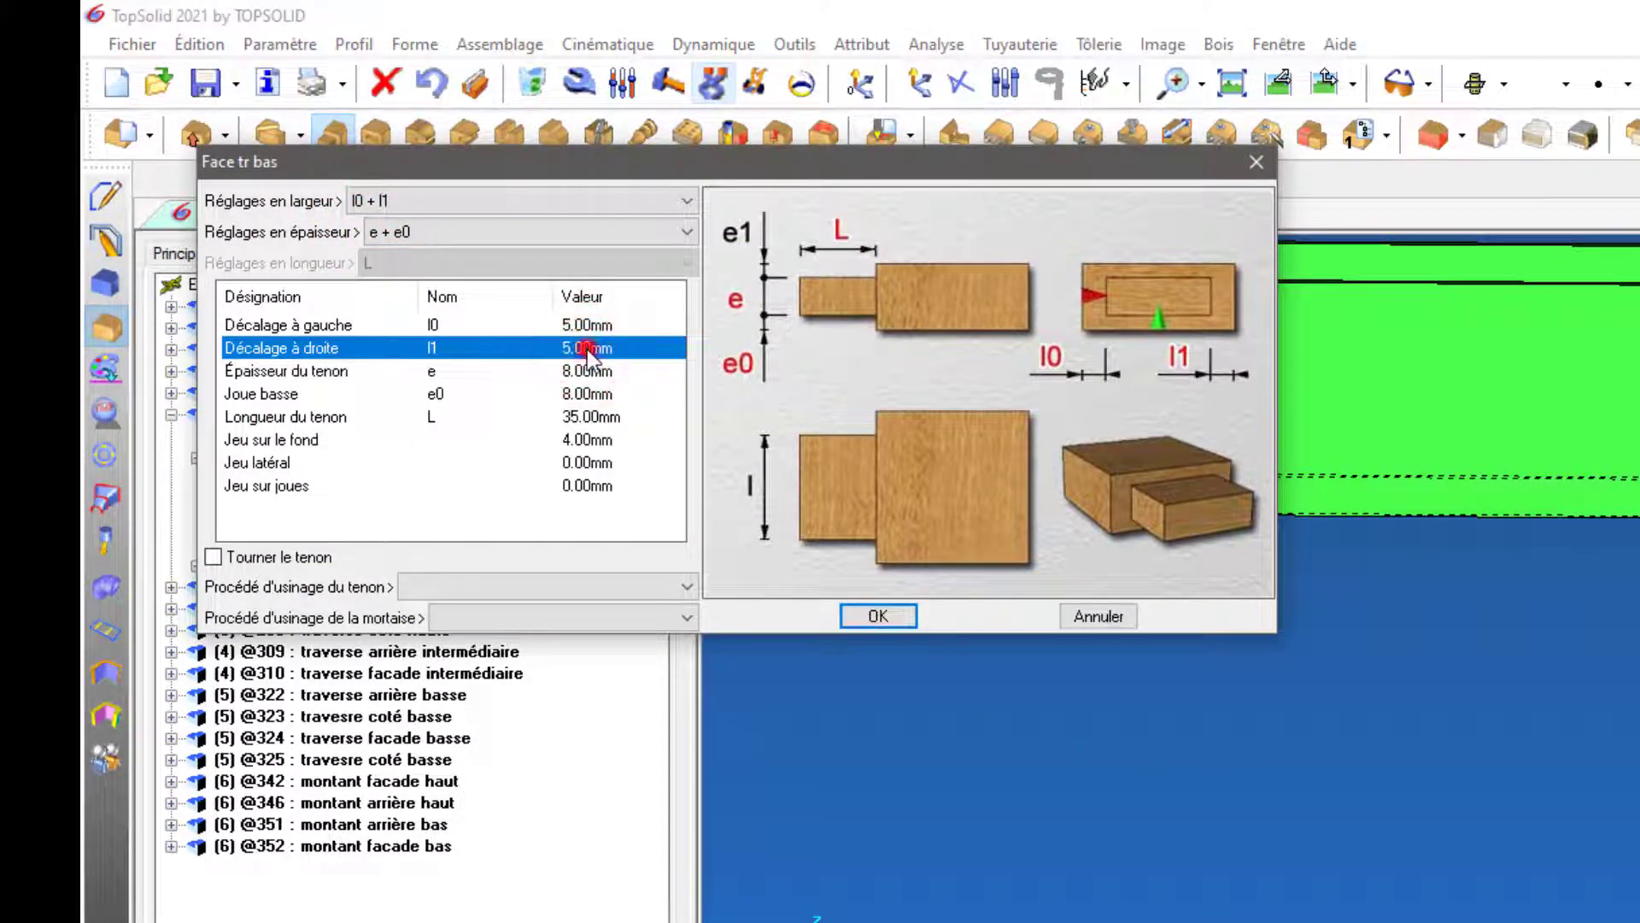
click(587, 348)
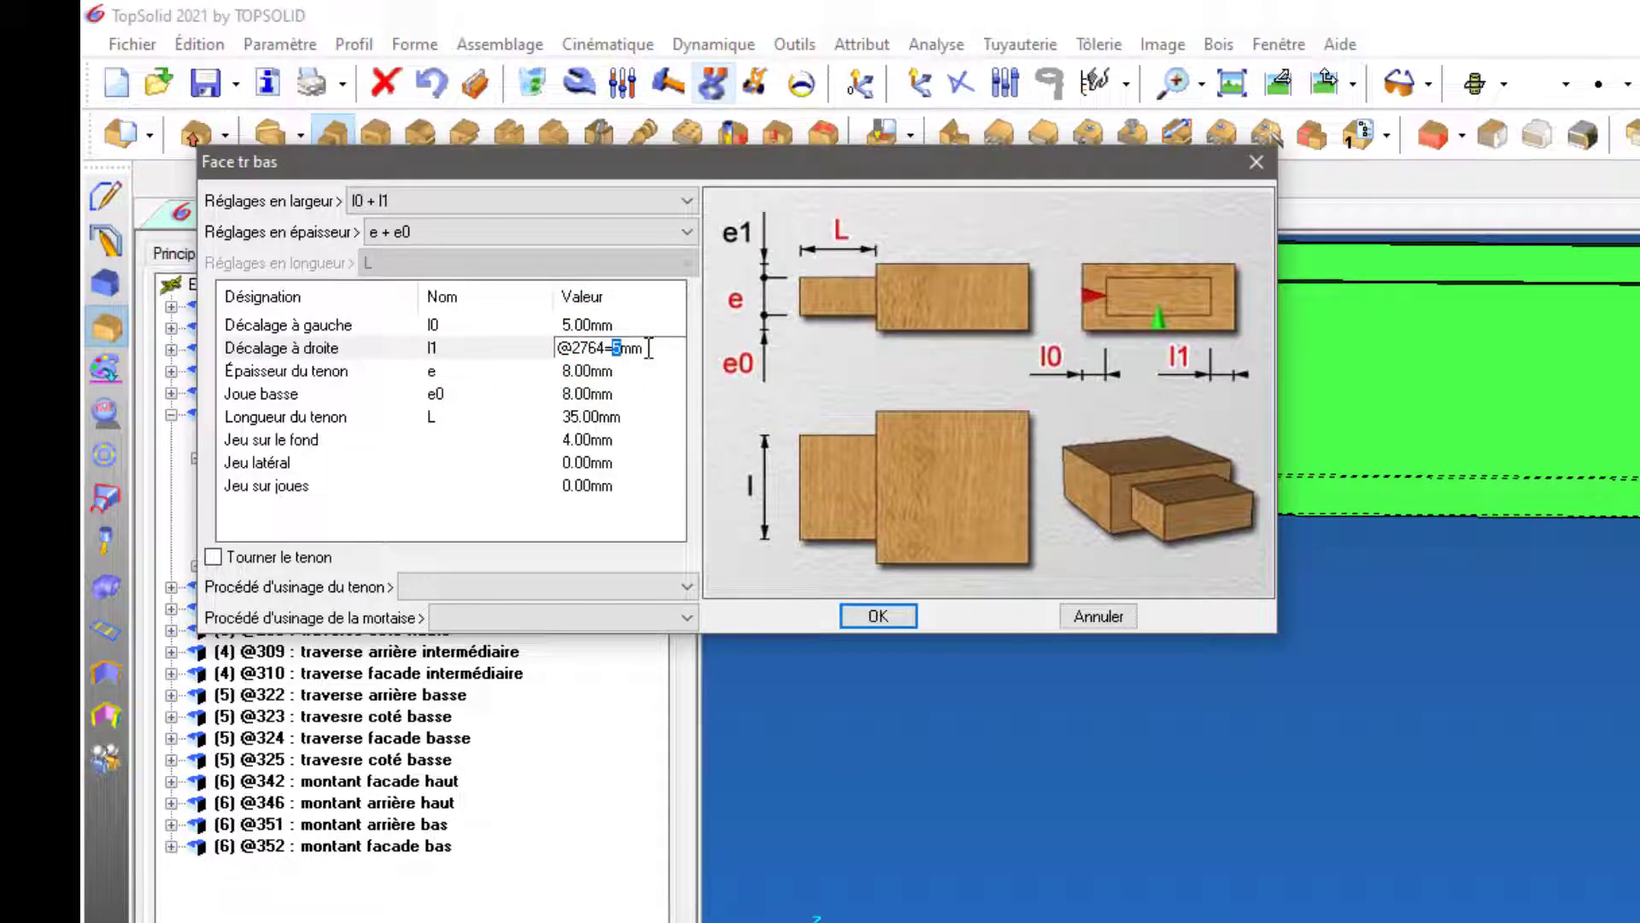
double_click(643, 347)
text(30)
click(642, 500)
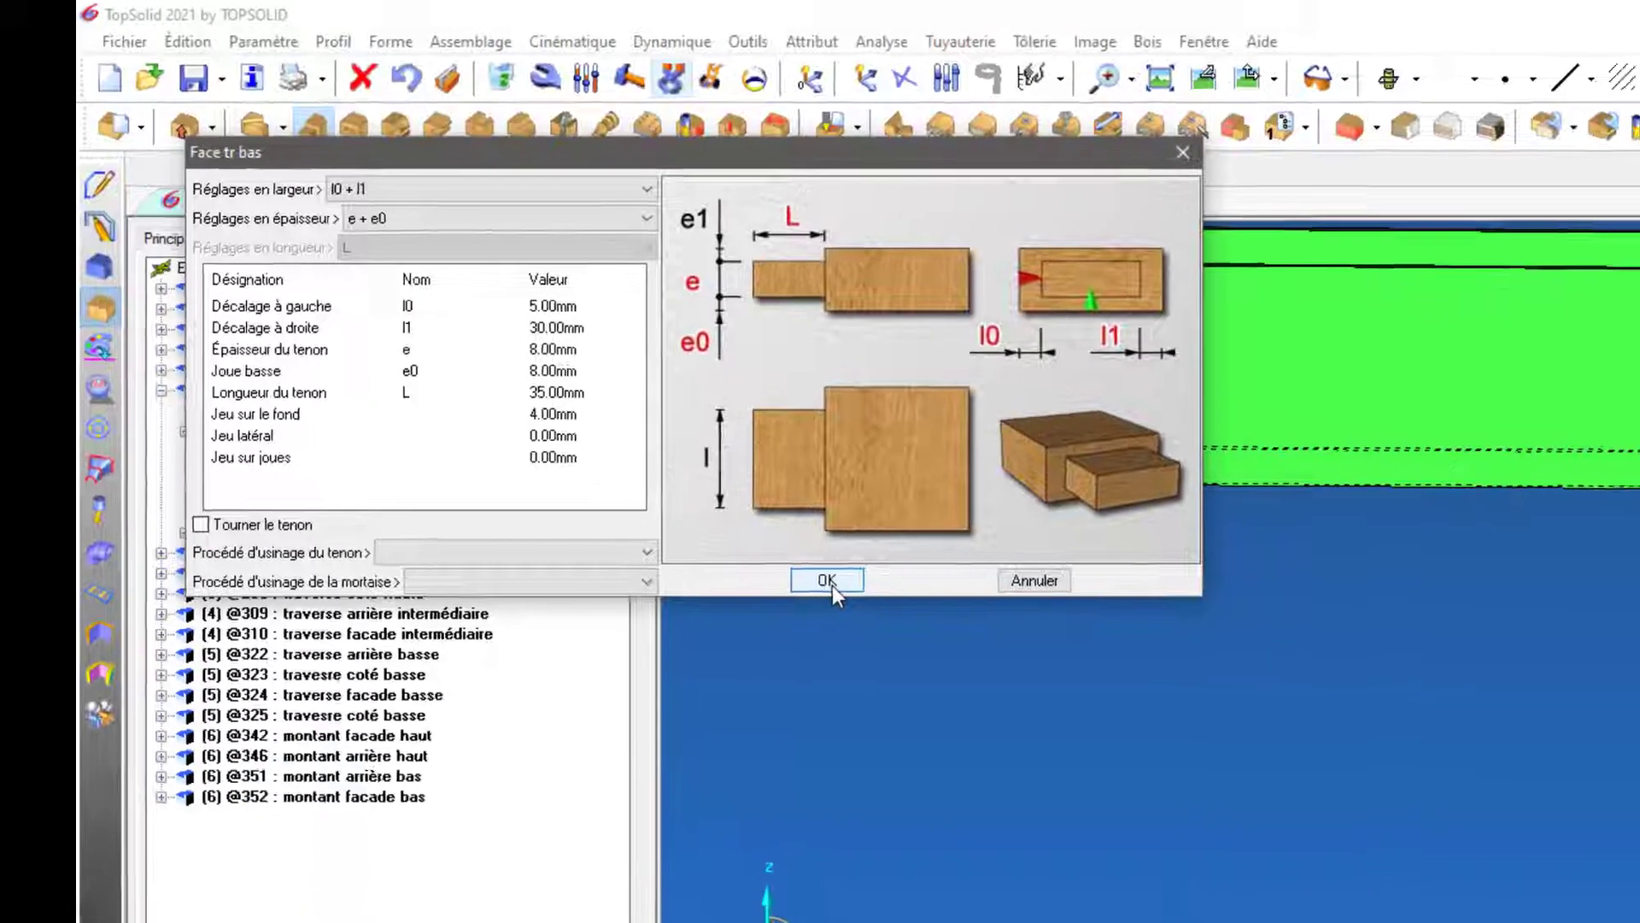
click(872, 617)
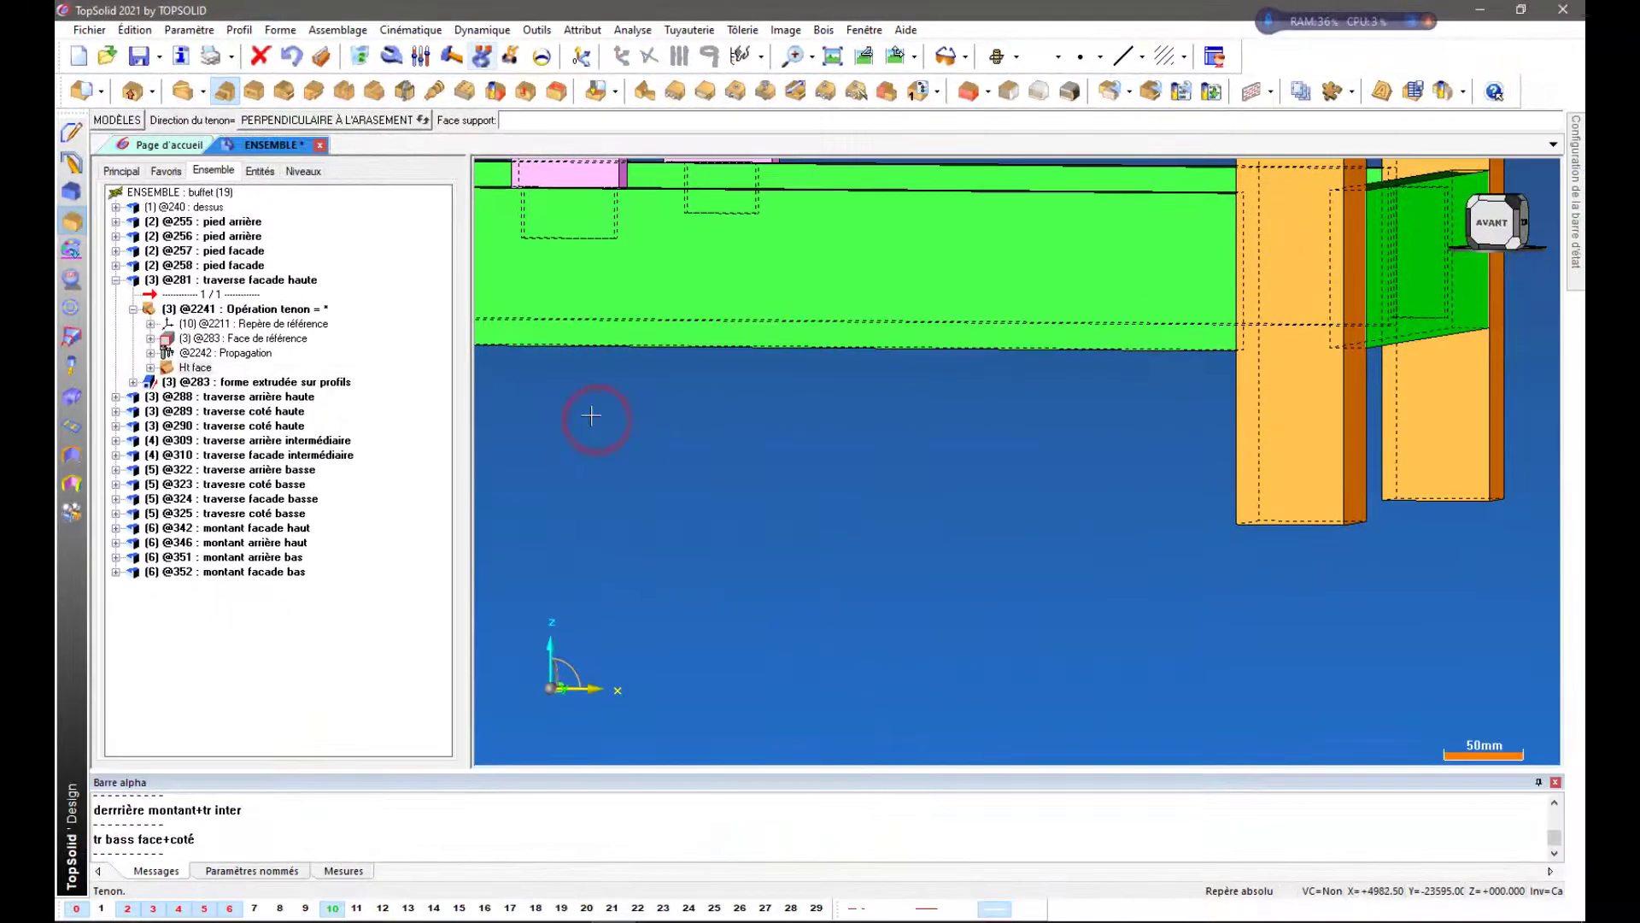
Create the tenon on the right end of the lower front rail with the top and front faces as references, accepting the "Face tr bas" values
scroll(1084, 481, down, 2)
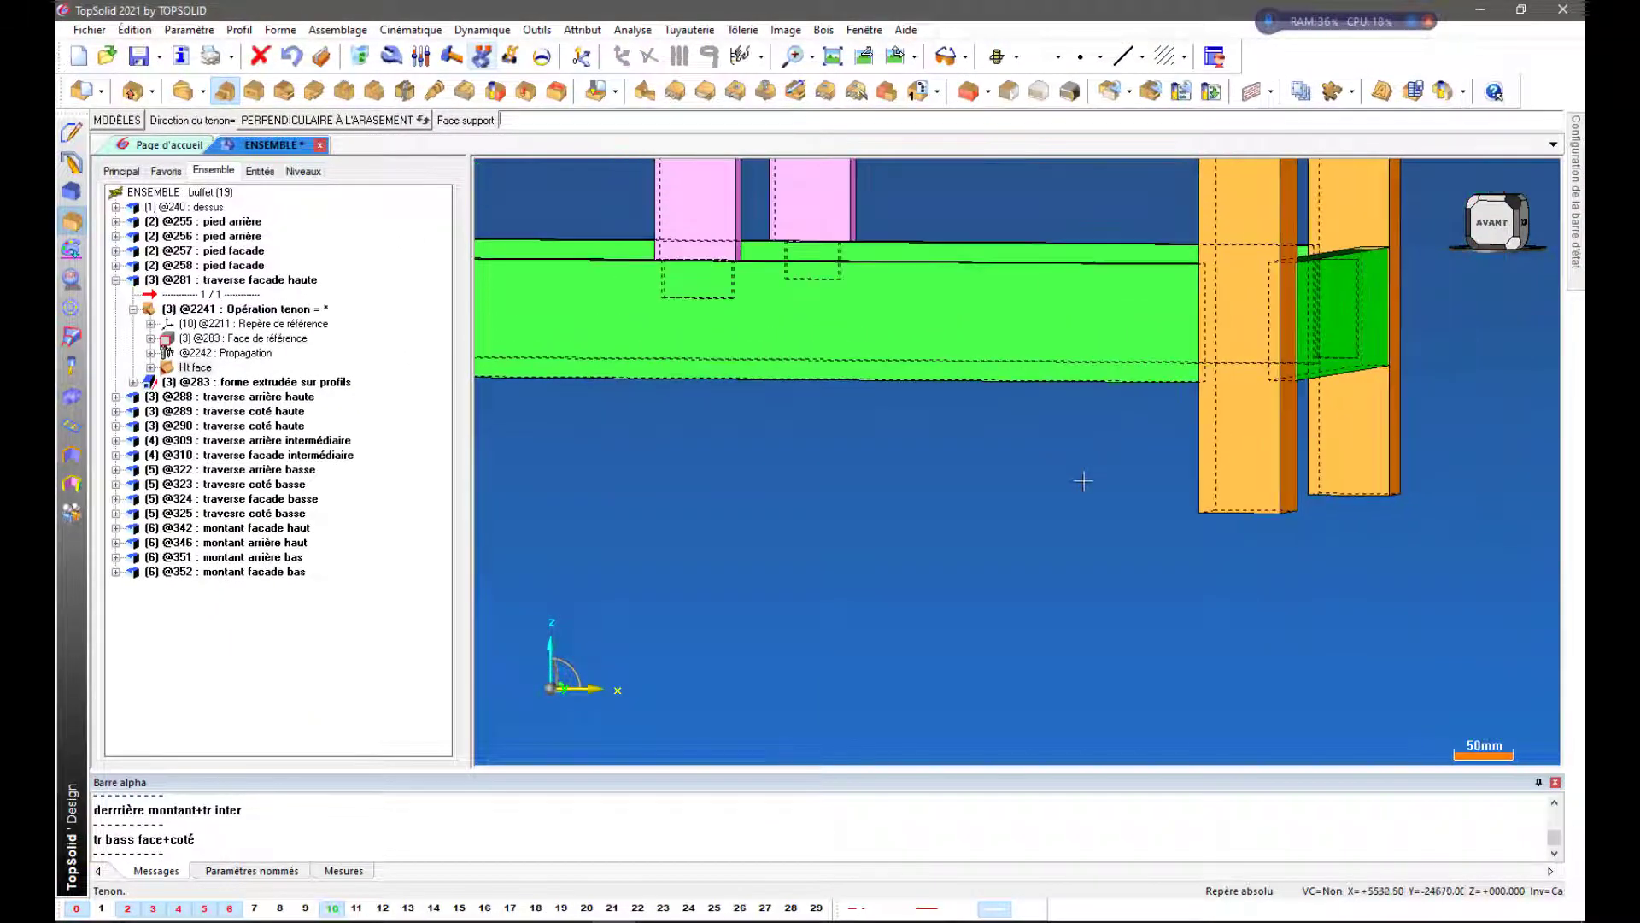
mouse_move(1083, 481)
middle_down()
mouse_move(1129, 478)
mouse_move(1102, 477)
middle_up()
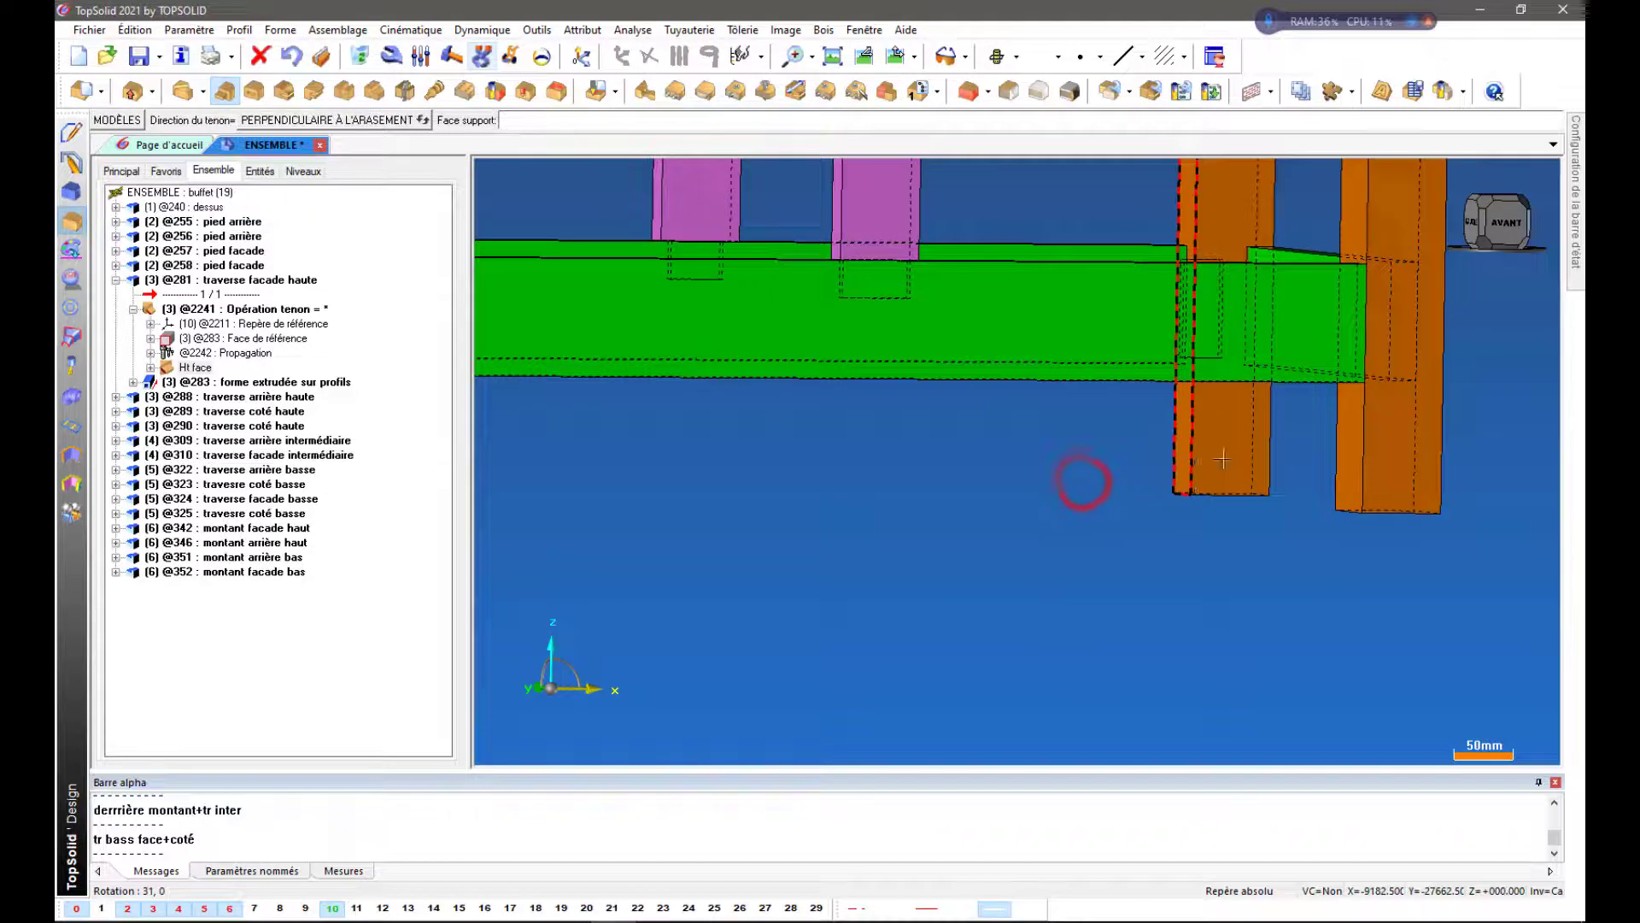
click(1352, 325)
middle_drag(1266, 462, 1260, 477)
click(1310, 287)
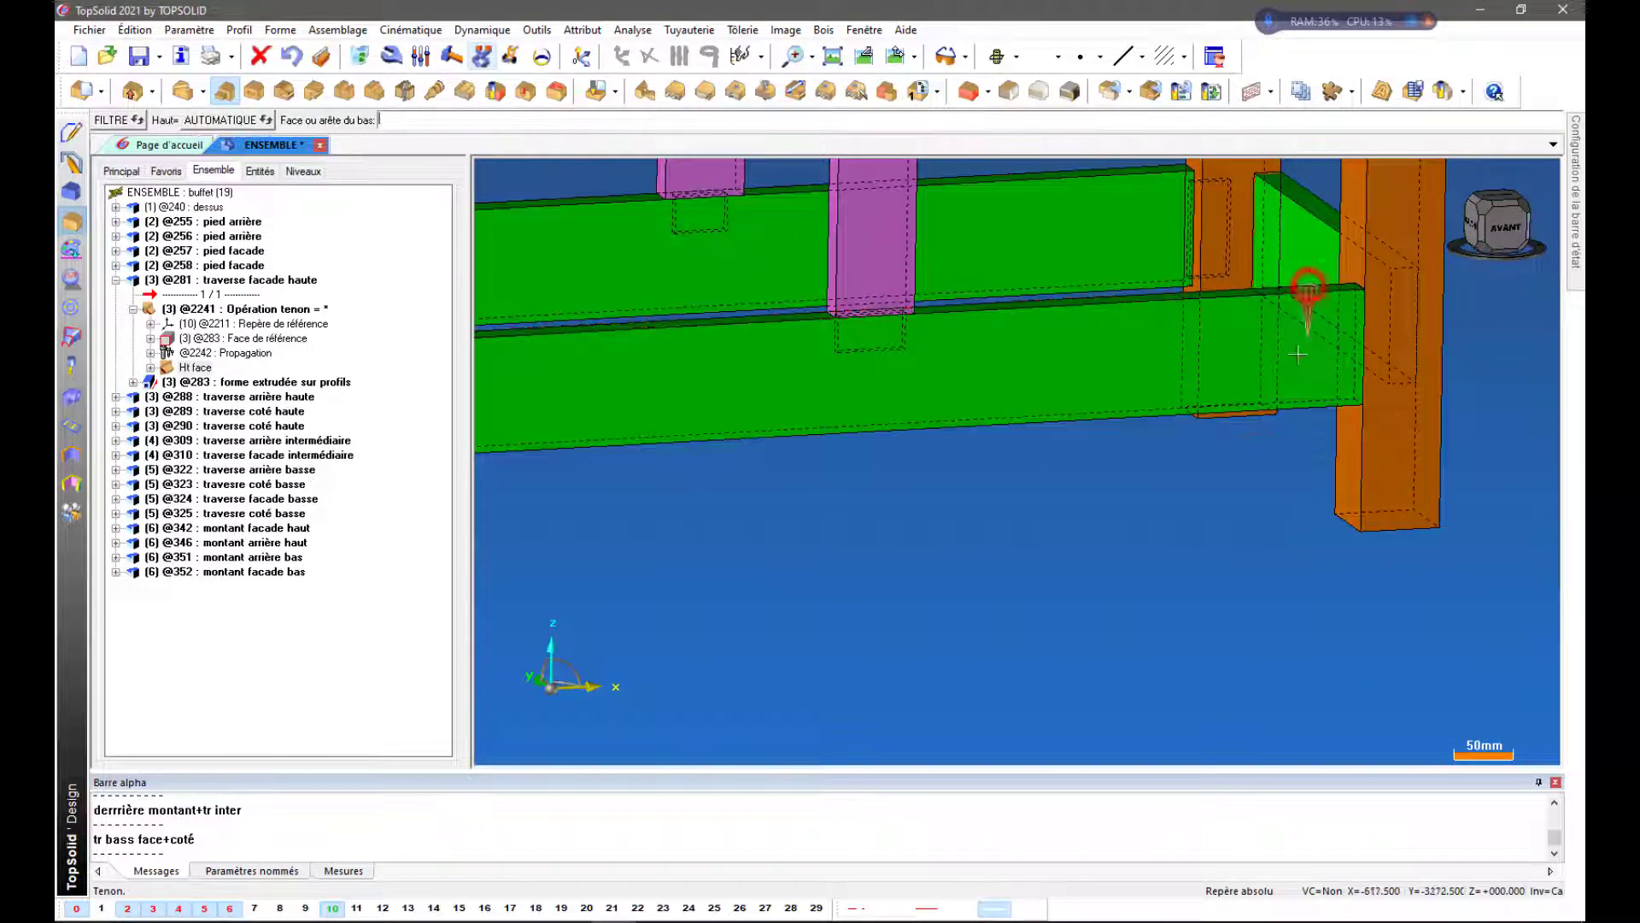
click(1297, 370)
click(608, 413)
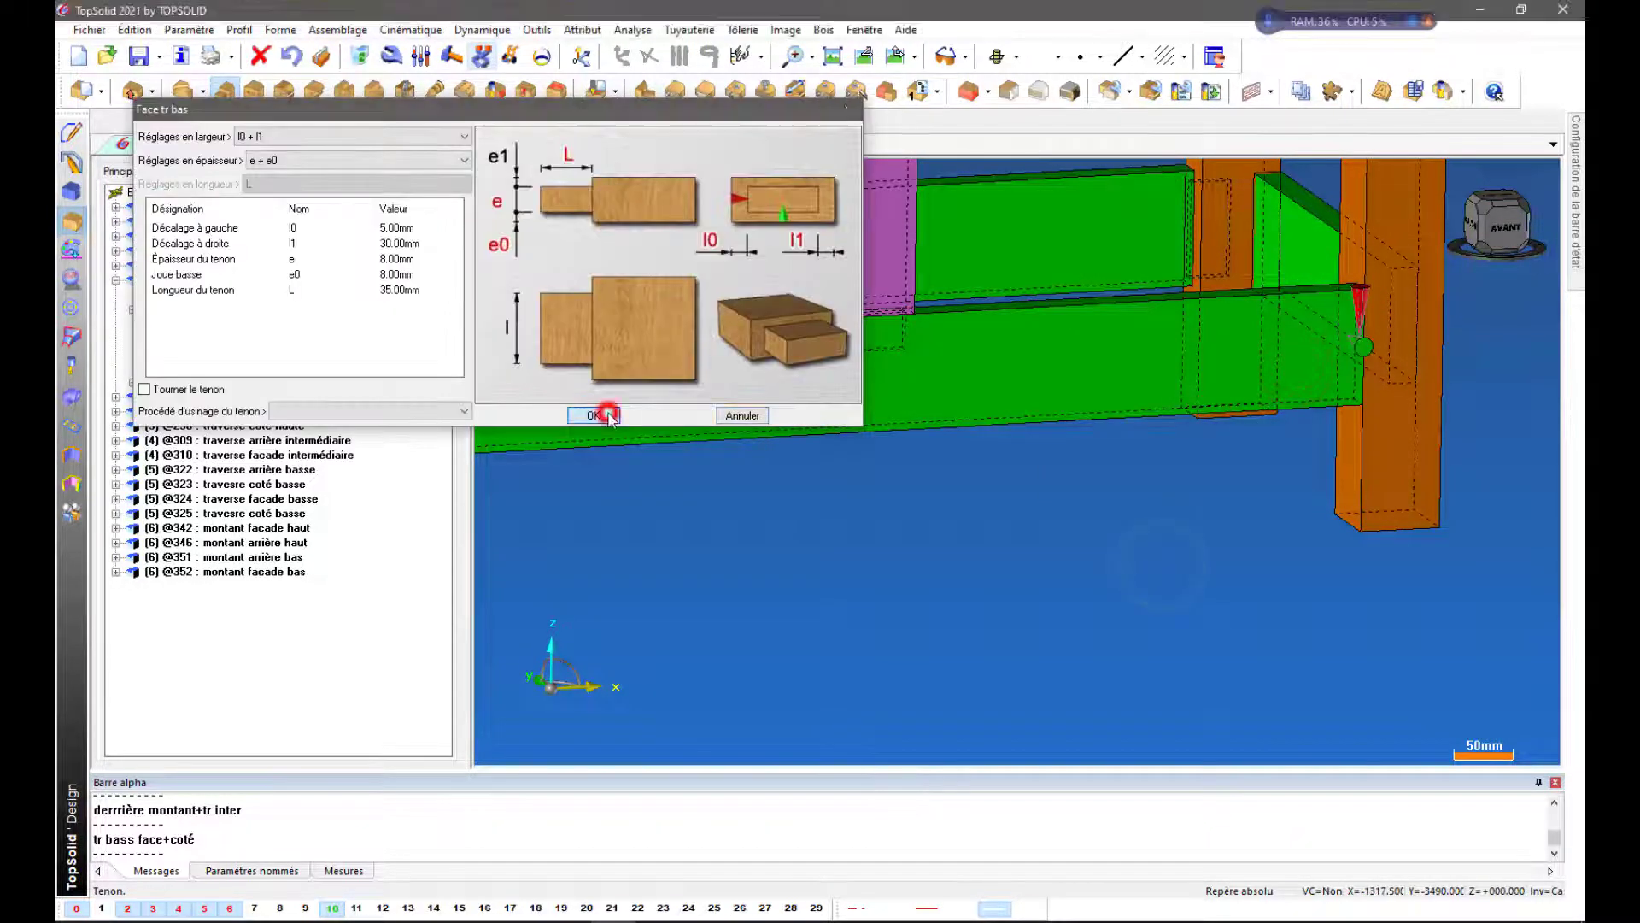
Propagate the new tenon to the opposite end of the lower front rail
middle_drag(1182, 523, 1103, 519)
scroll(1241, 391, up, 4)
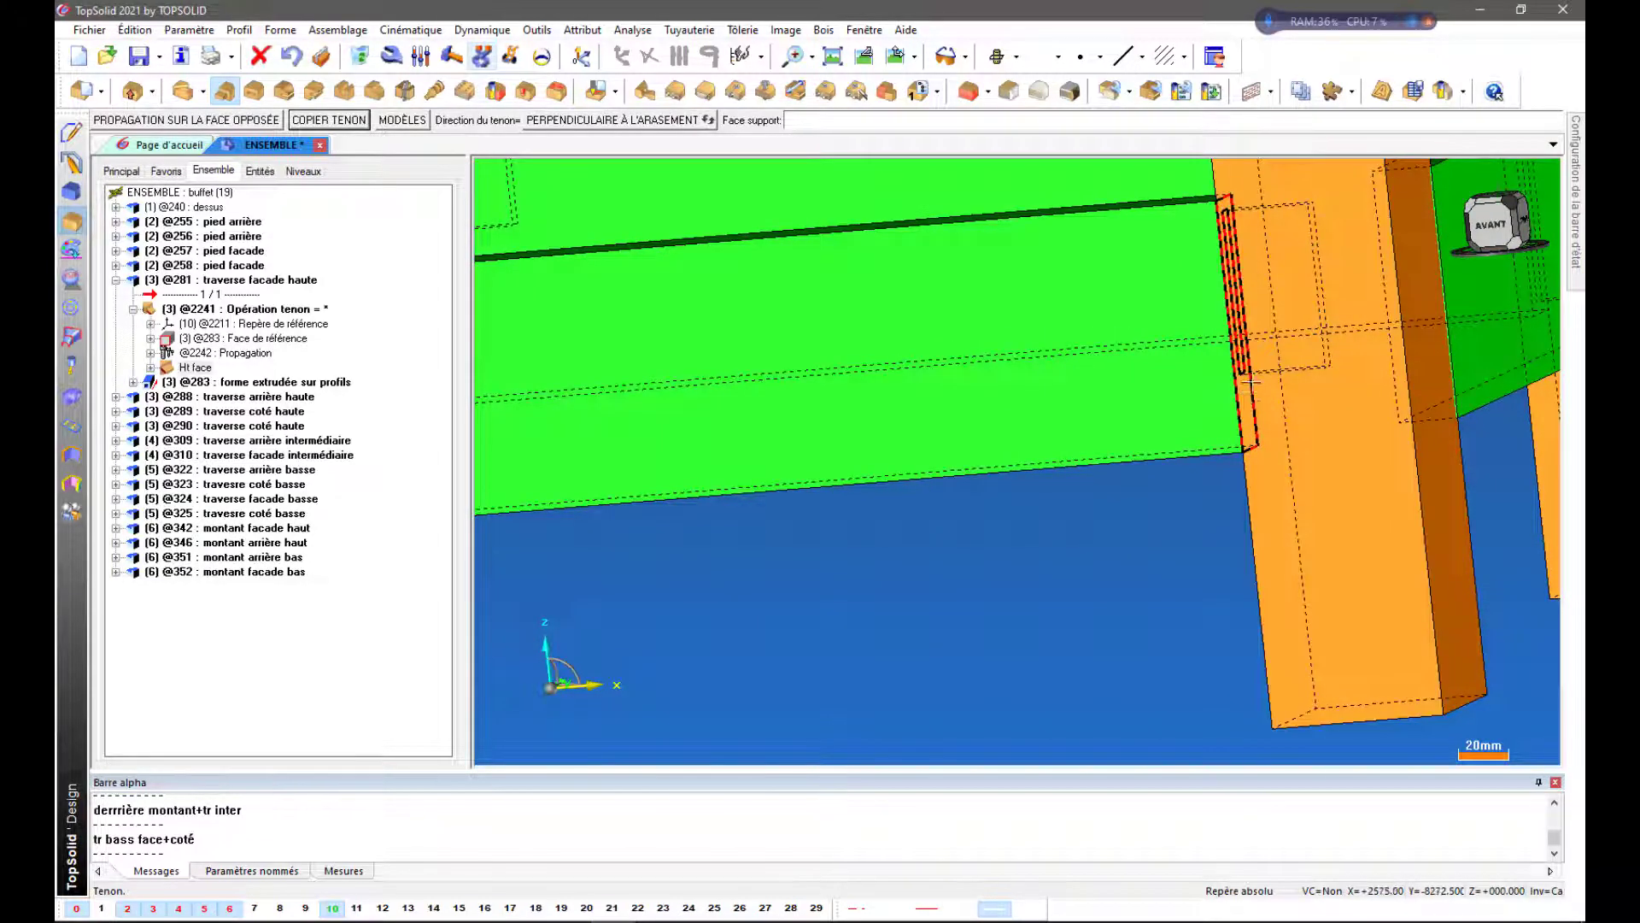
scroll(1205, 484, down, 5)
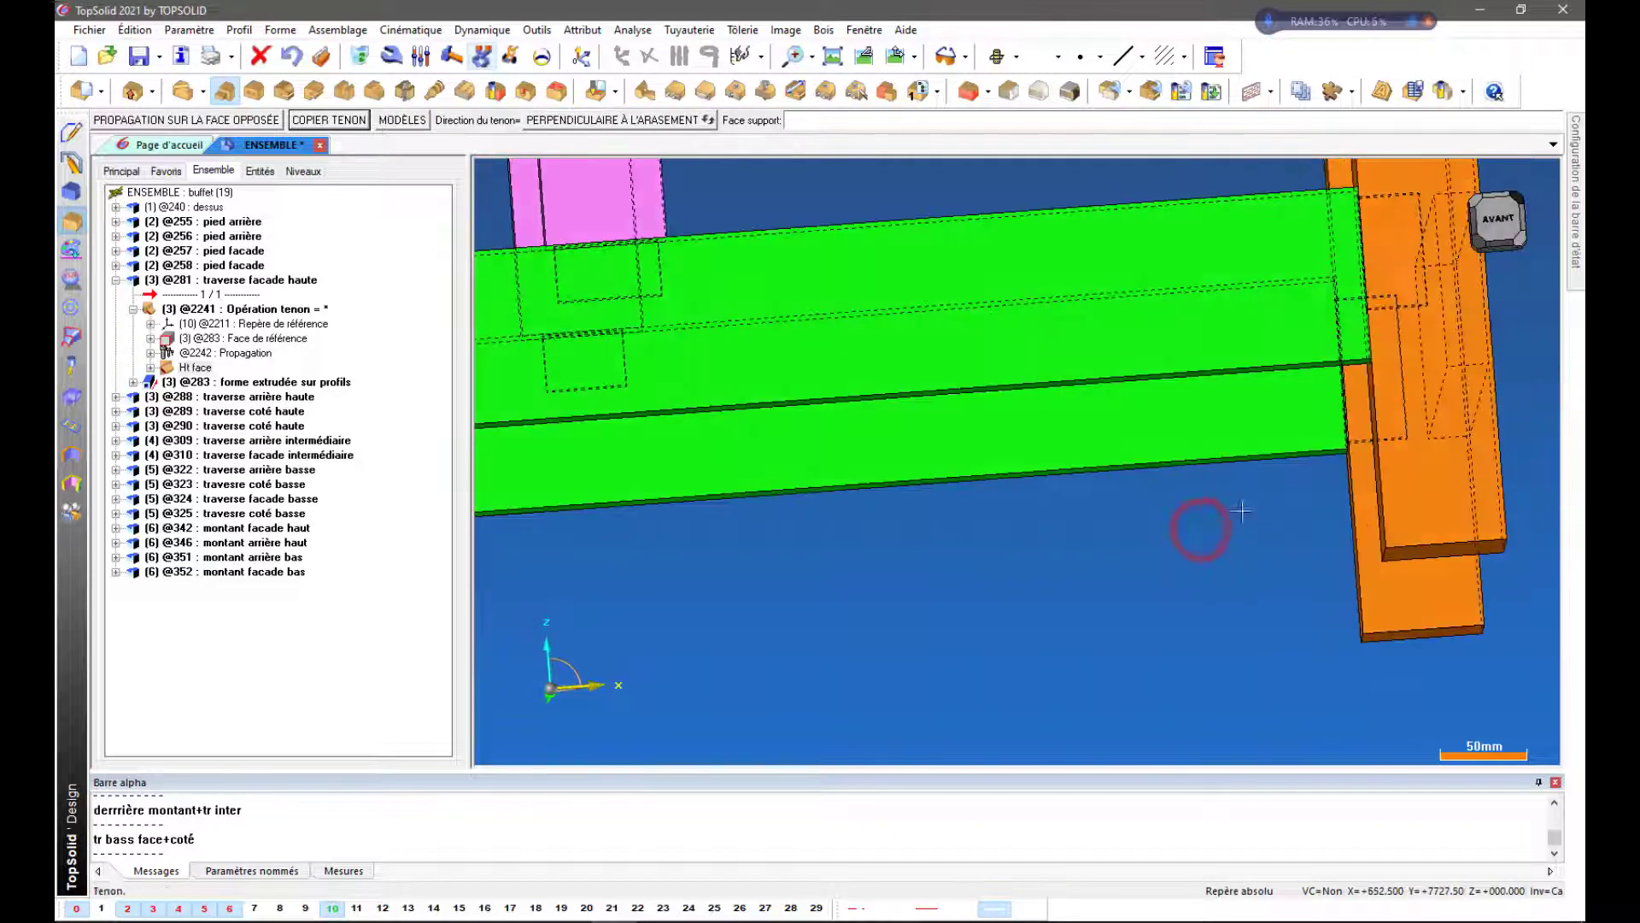
click(159, 122)
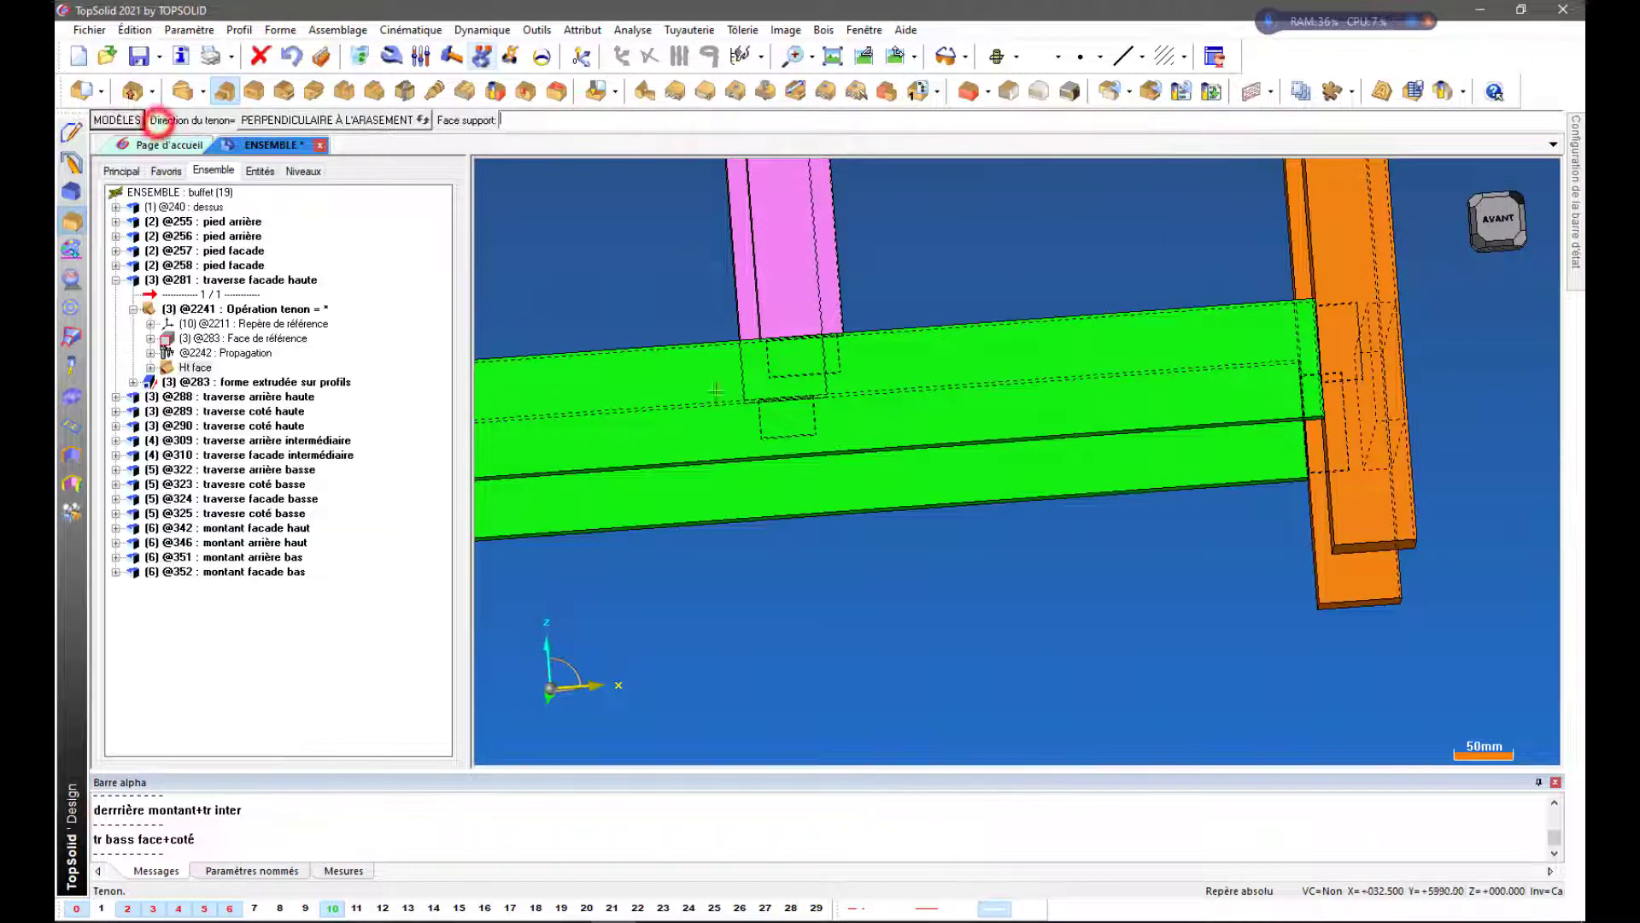
Start modifying the user tenon model "Face tr bas" and rename it "coté tr bas"
scroll(1078, 448, down, 4)
middle_drag(993, 538, 1137, 539)
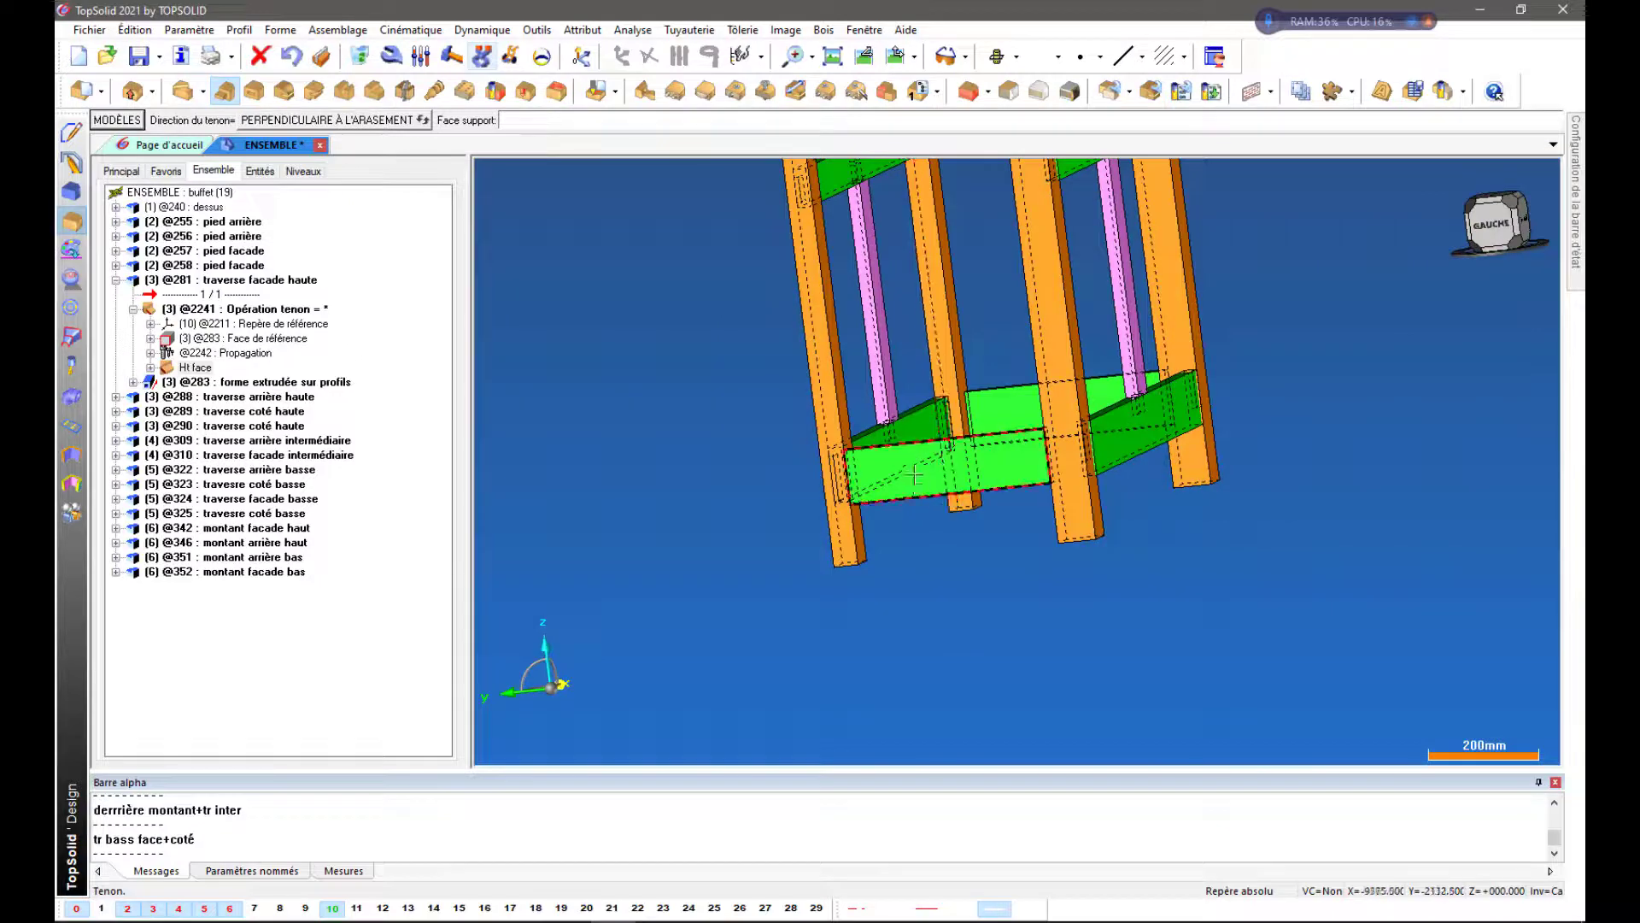
click(123, 122)
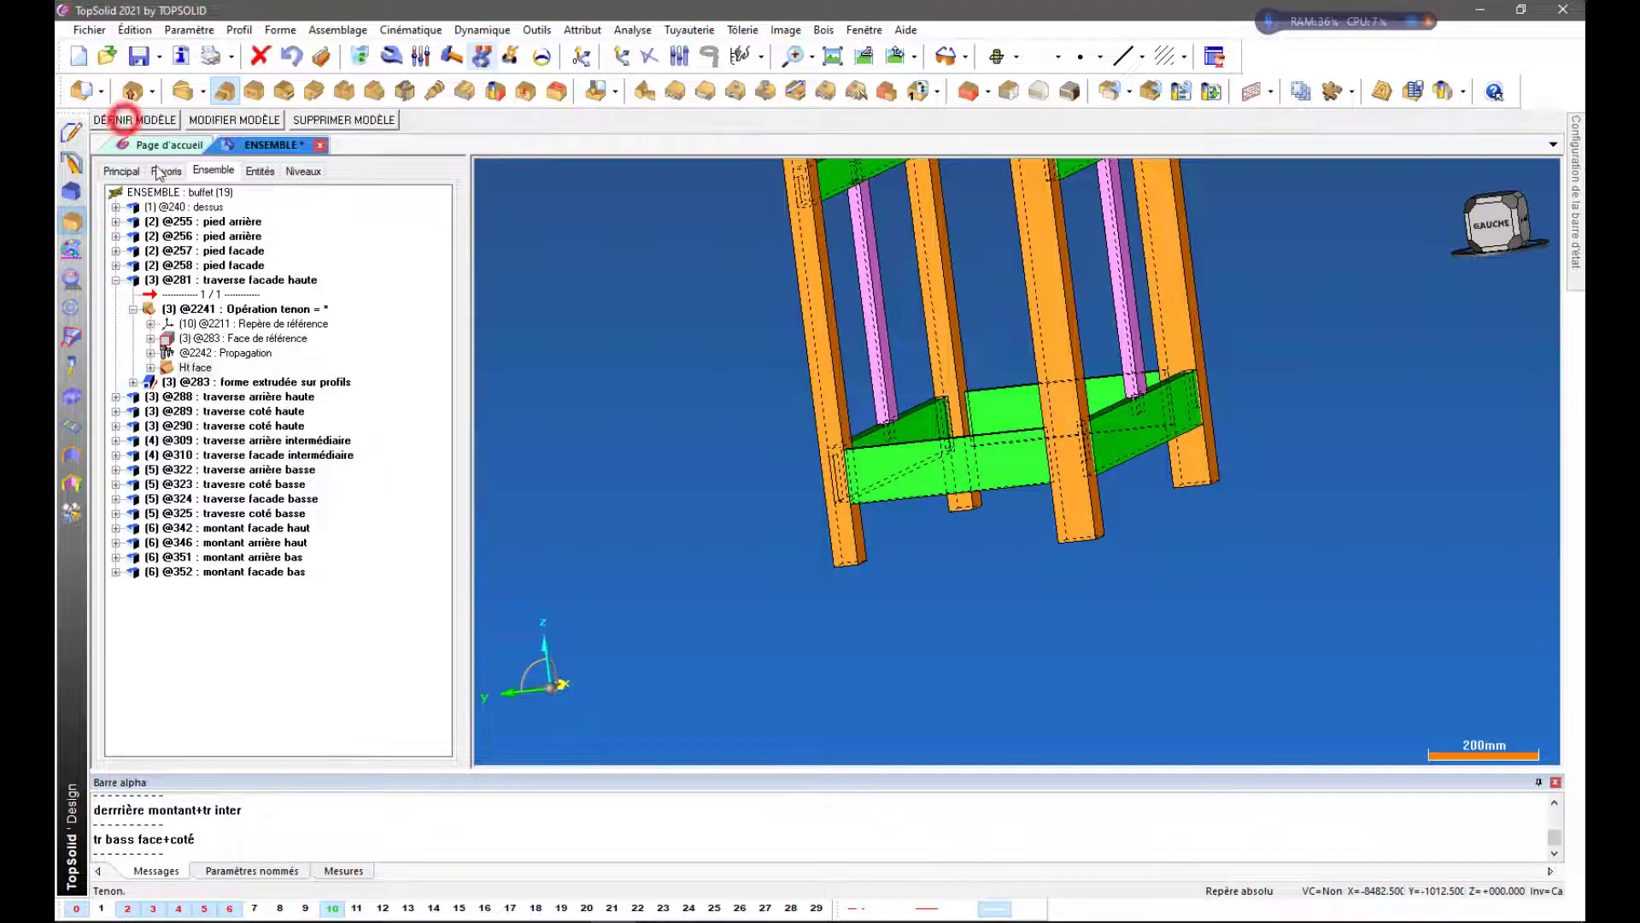
click(250, 128)
click(205, 151)
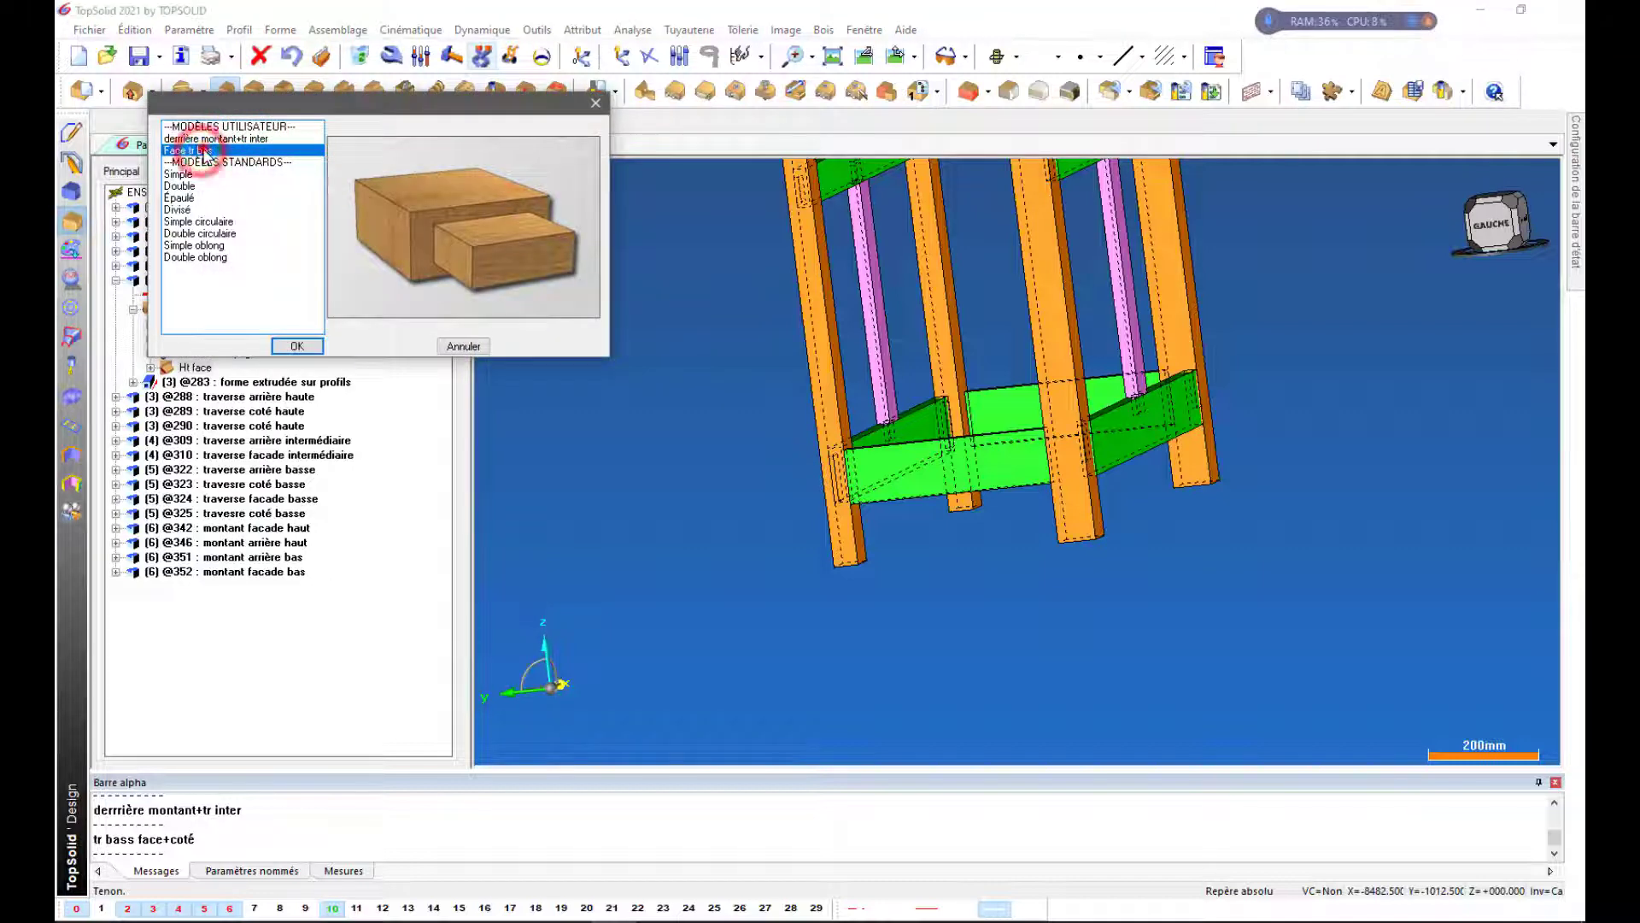
click(287, 346)
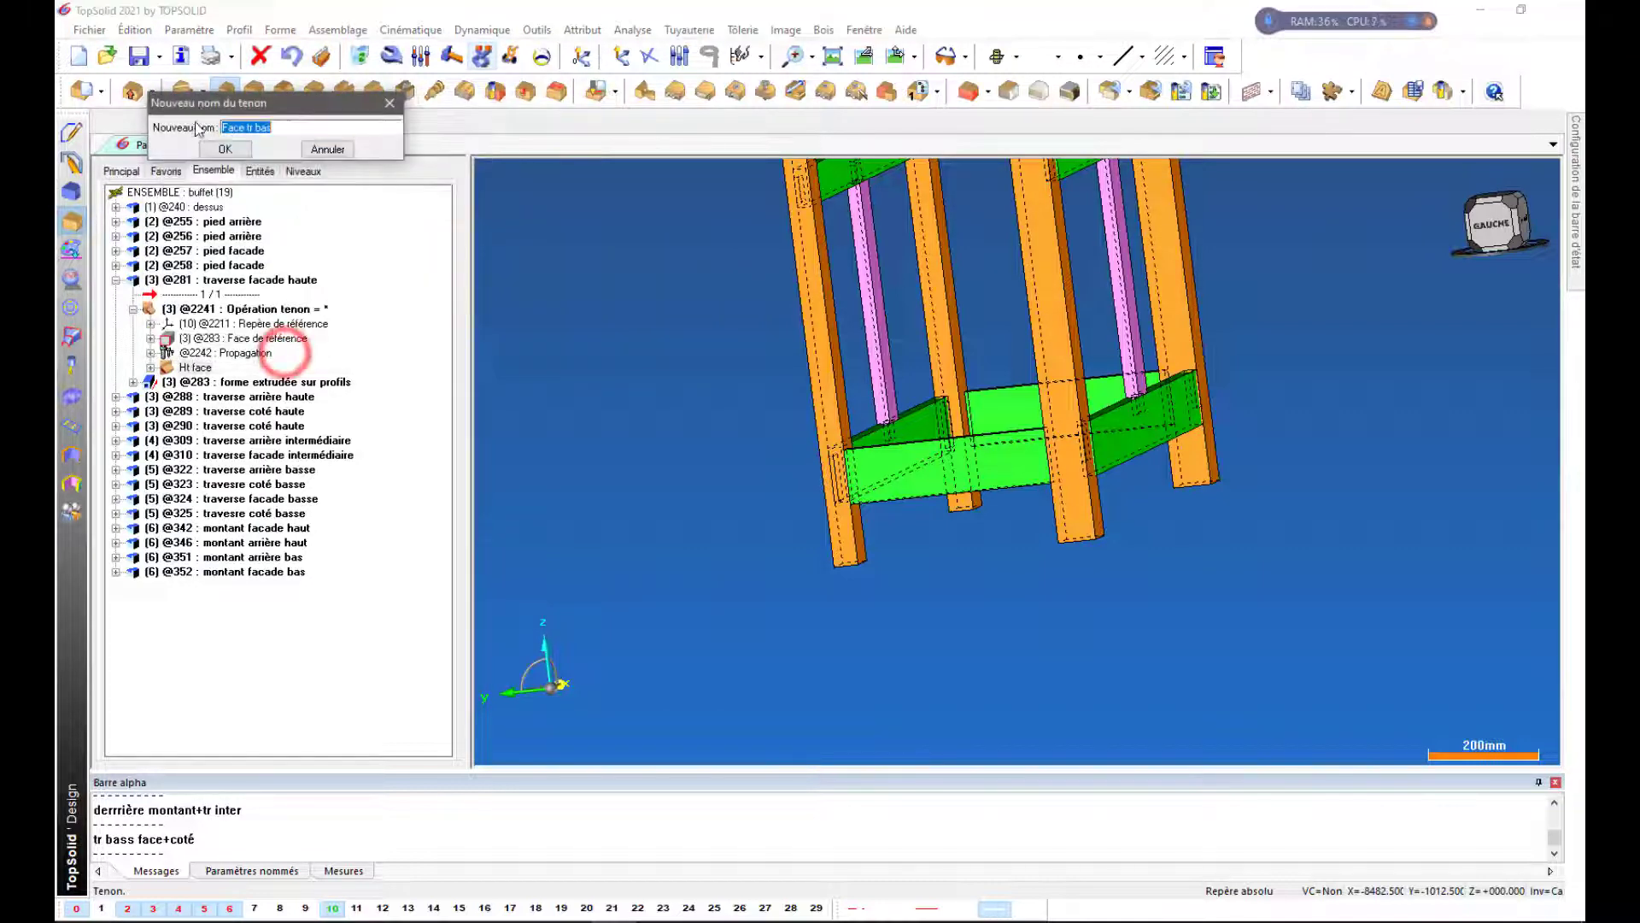
double_click(239, 129)
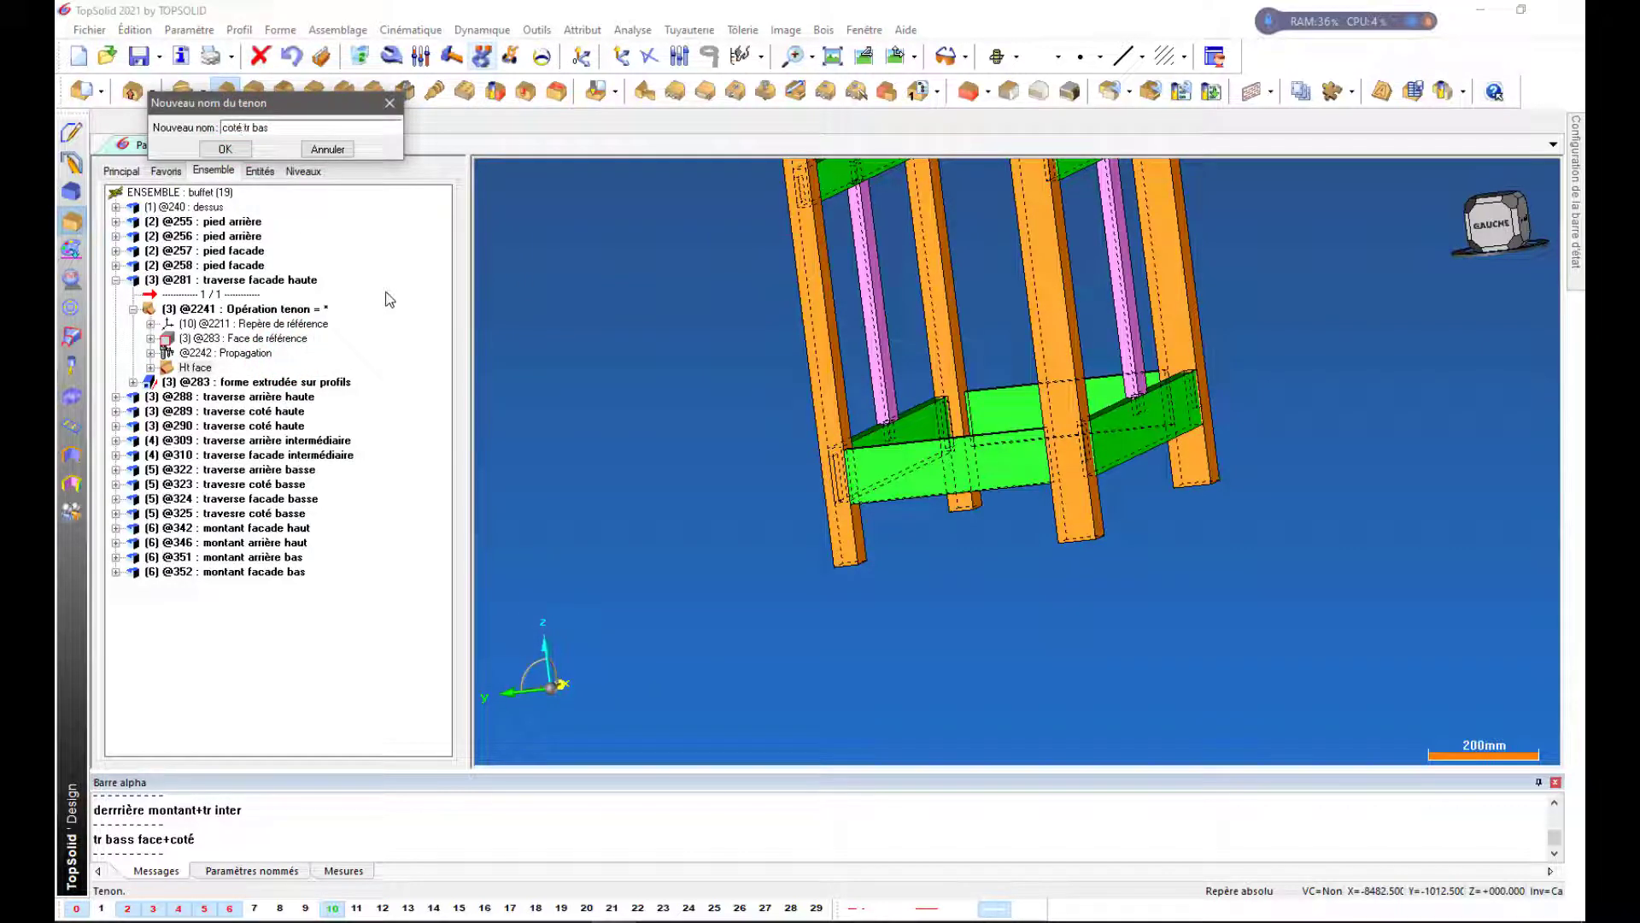
click(228, 150)
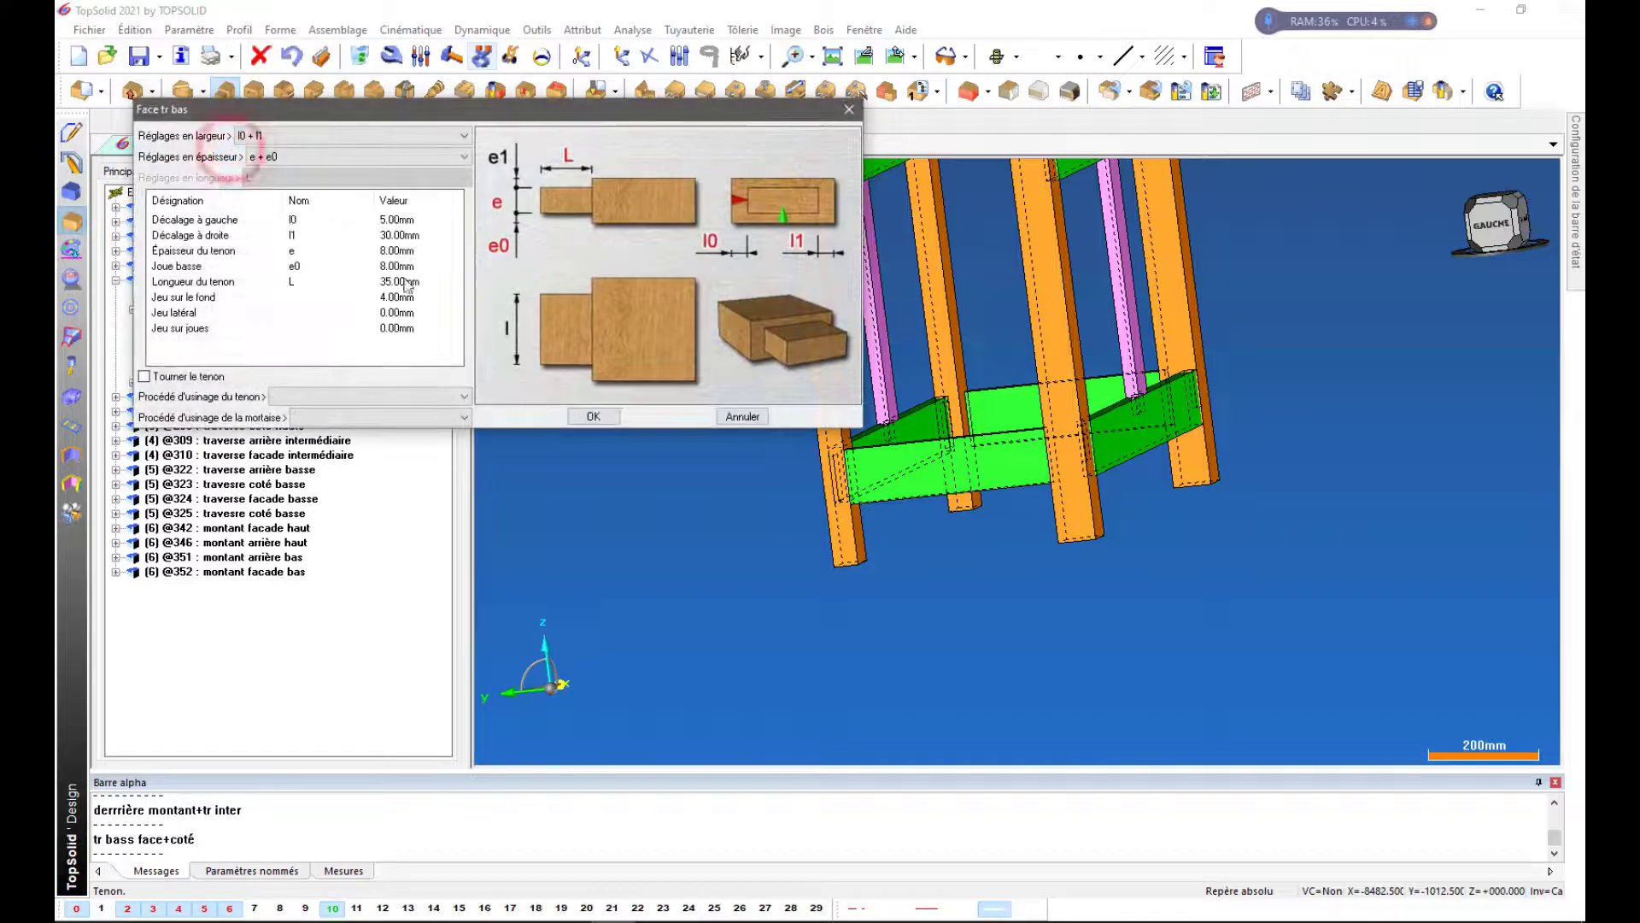
Set the left offset l0 of the model "coté tr bas" to 12 mm and accept the modification
click(389, 220)
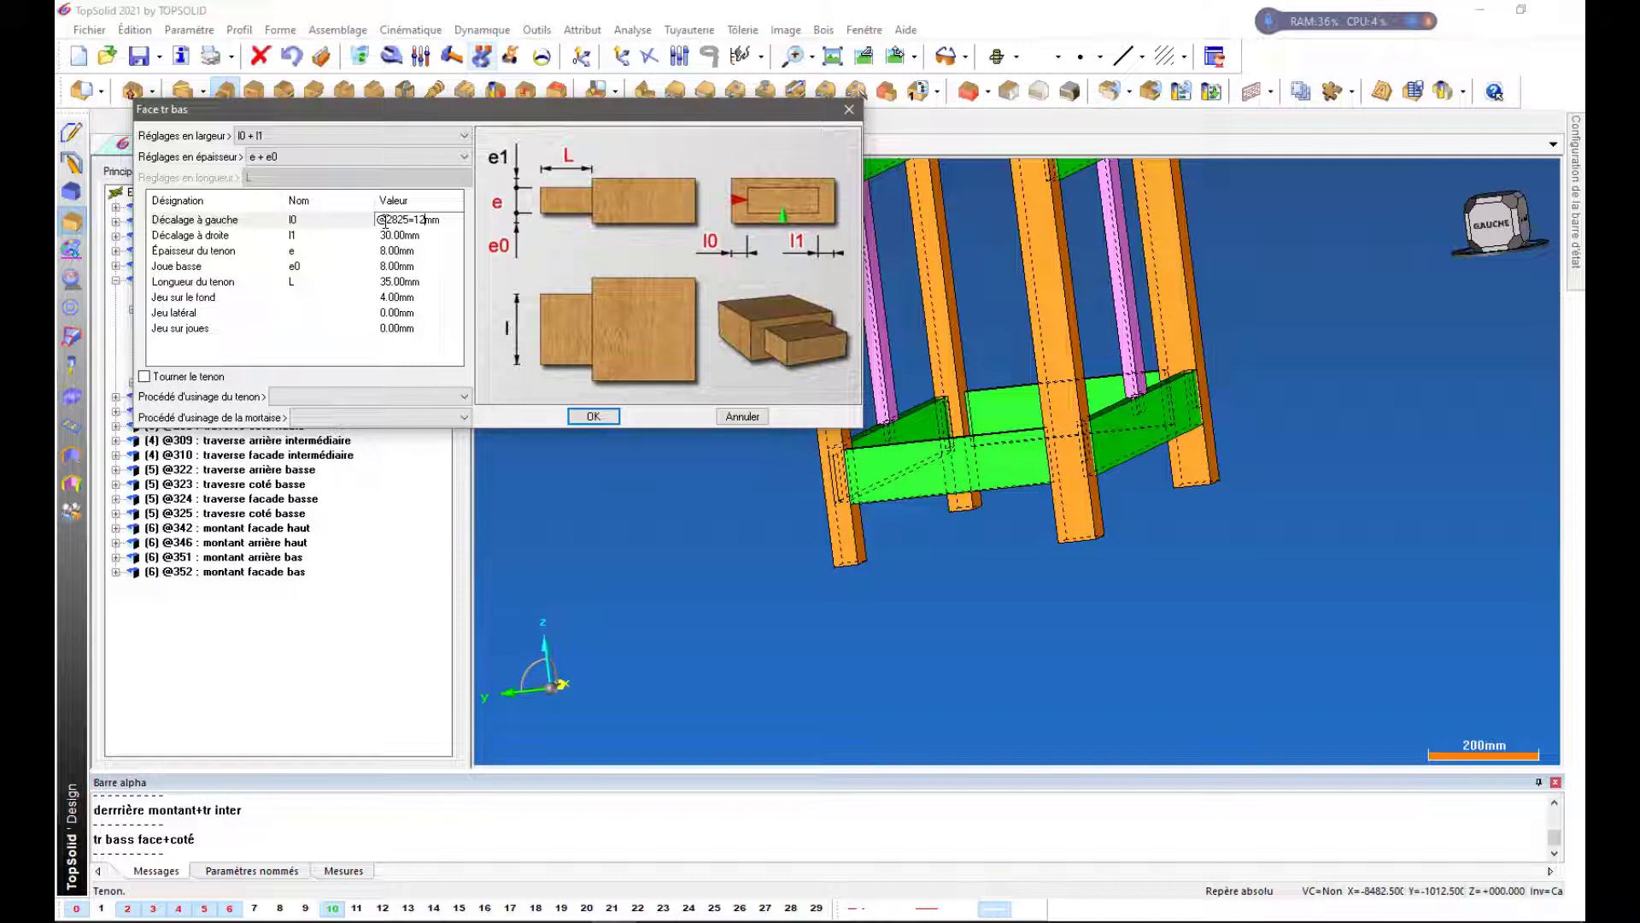
key(Return)
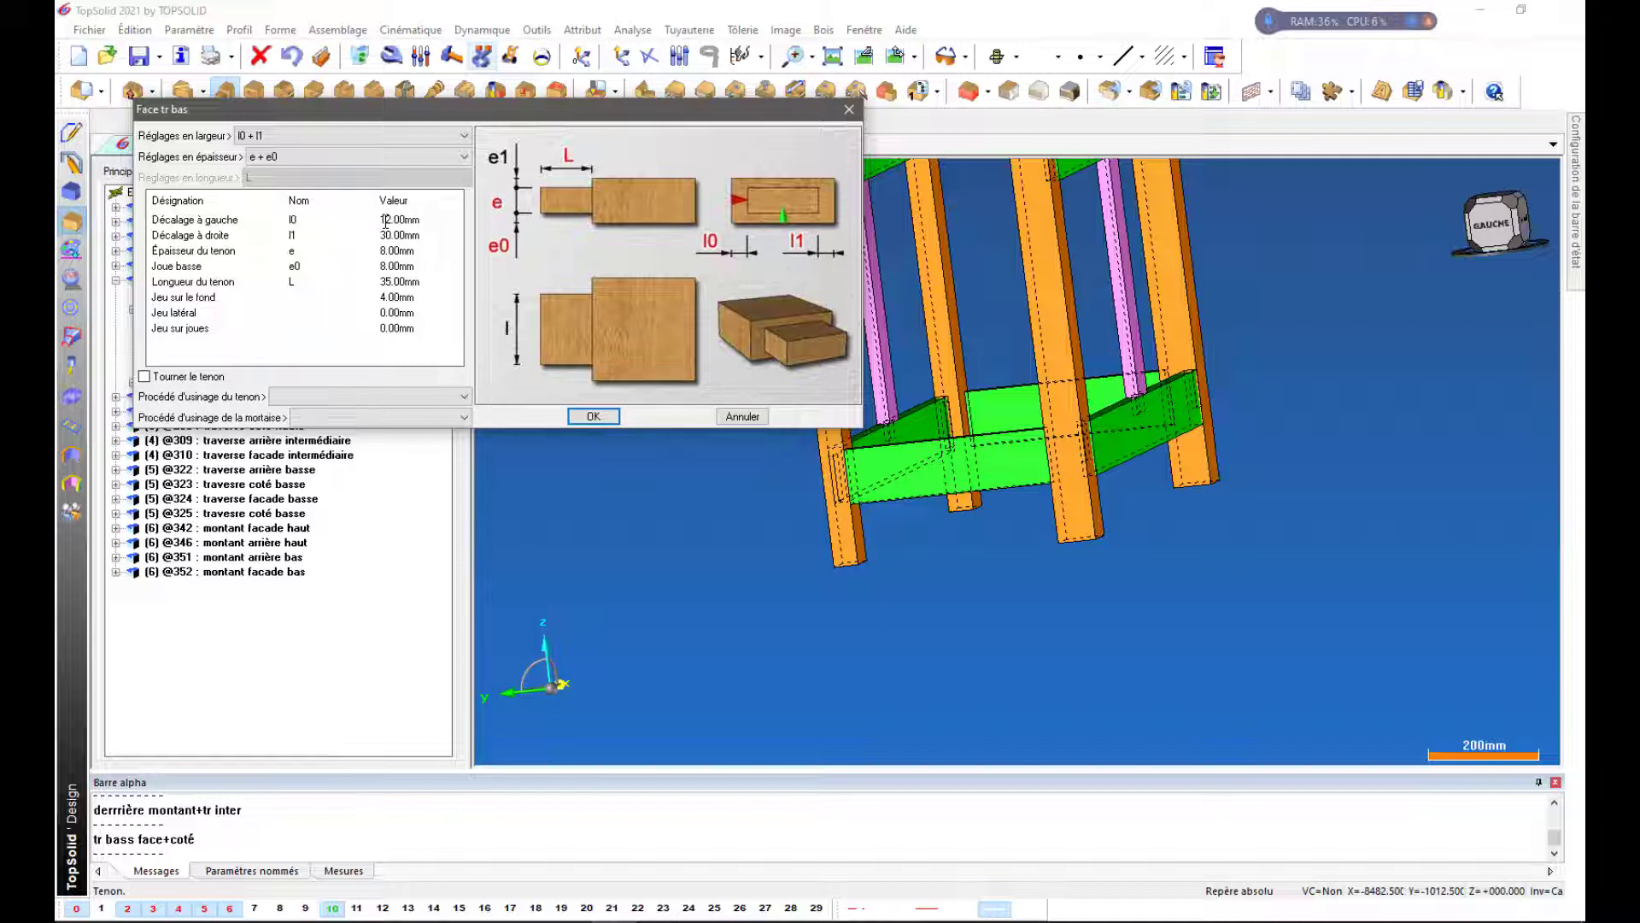
click(594, 417)
Create a "coté tr bas" tenon on the left lower side rail's front end, referenced to its top and outer faces, and propagate it to the opposite end
mouse_move(717, 510)
middle_down()
mouse_move(714, 484)
mouse_move(769, 478)
middle_up()
scroll(1171, 435, up, 3)
scroll(1171, 435, up, 3)
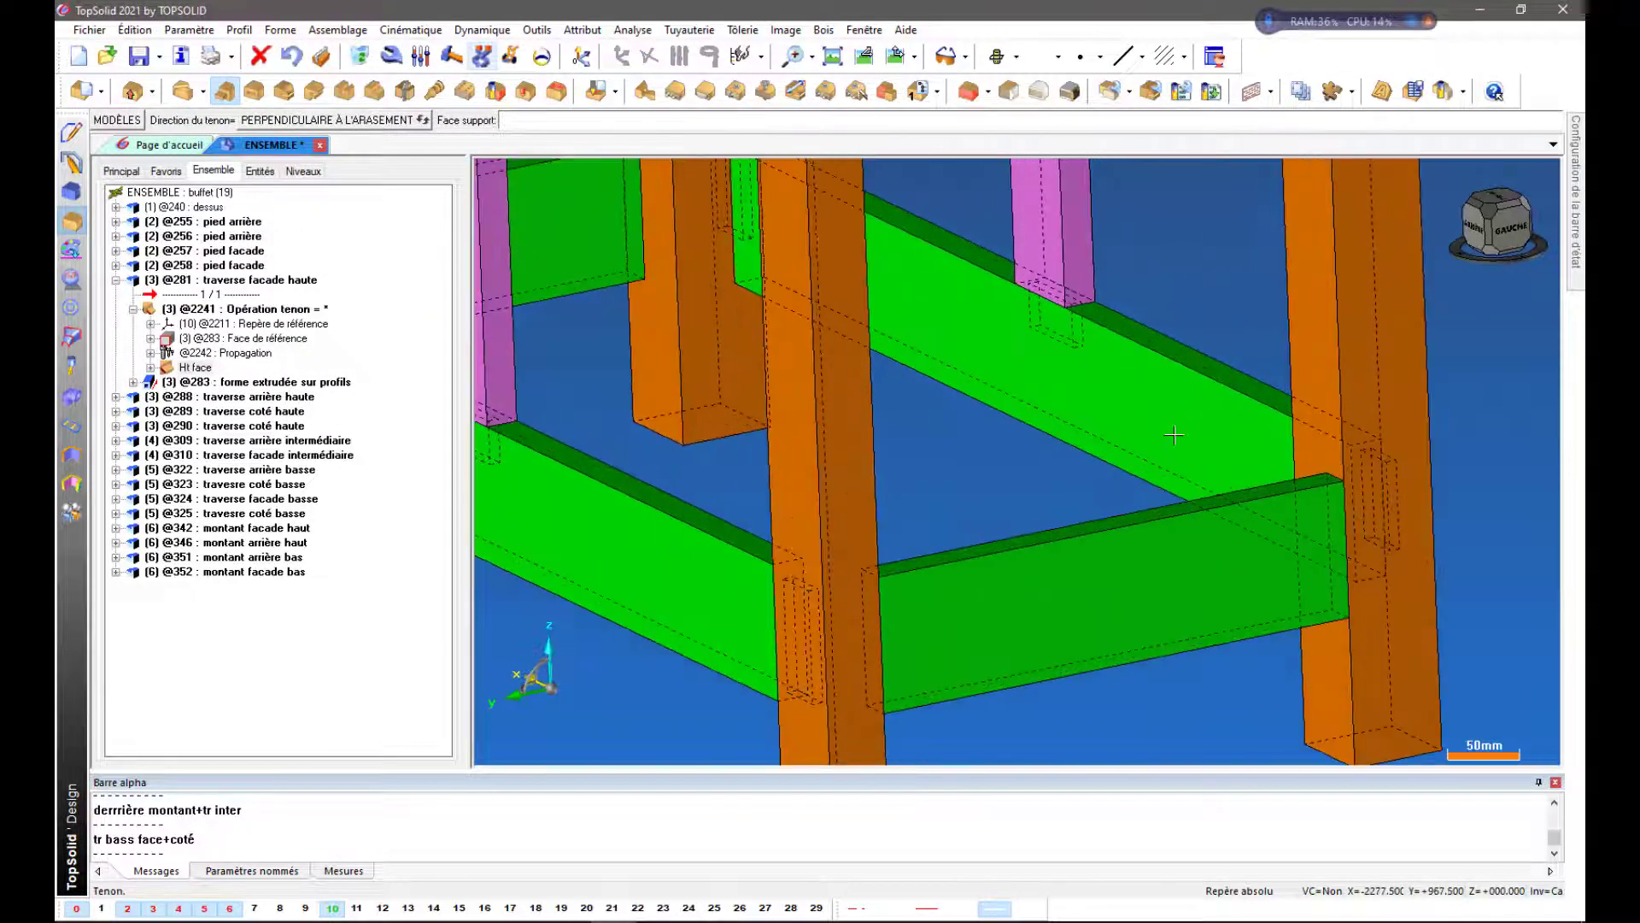
click(1402, 571)
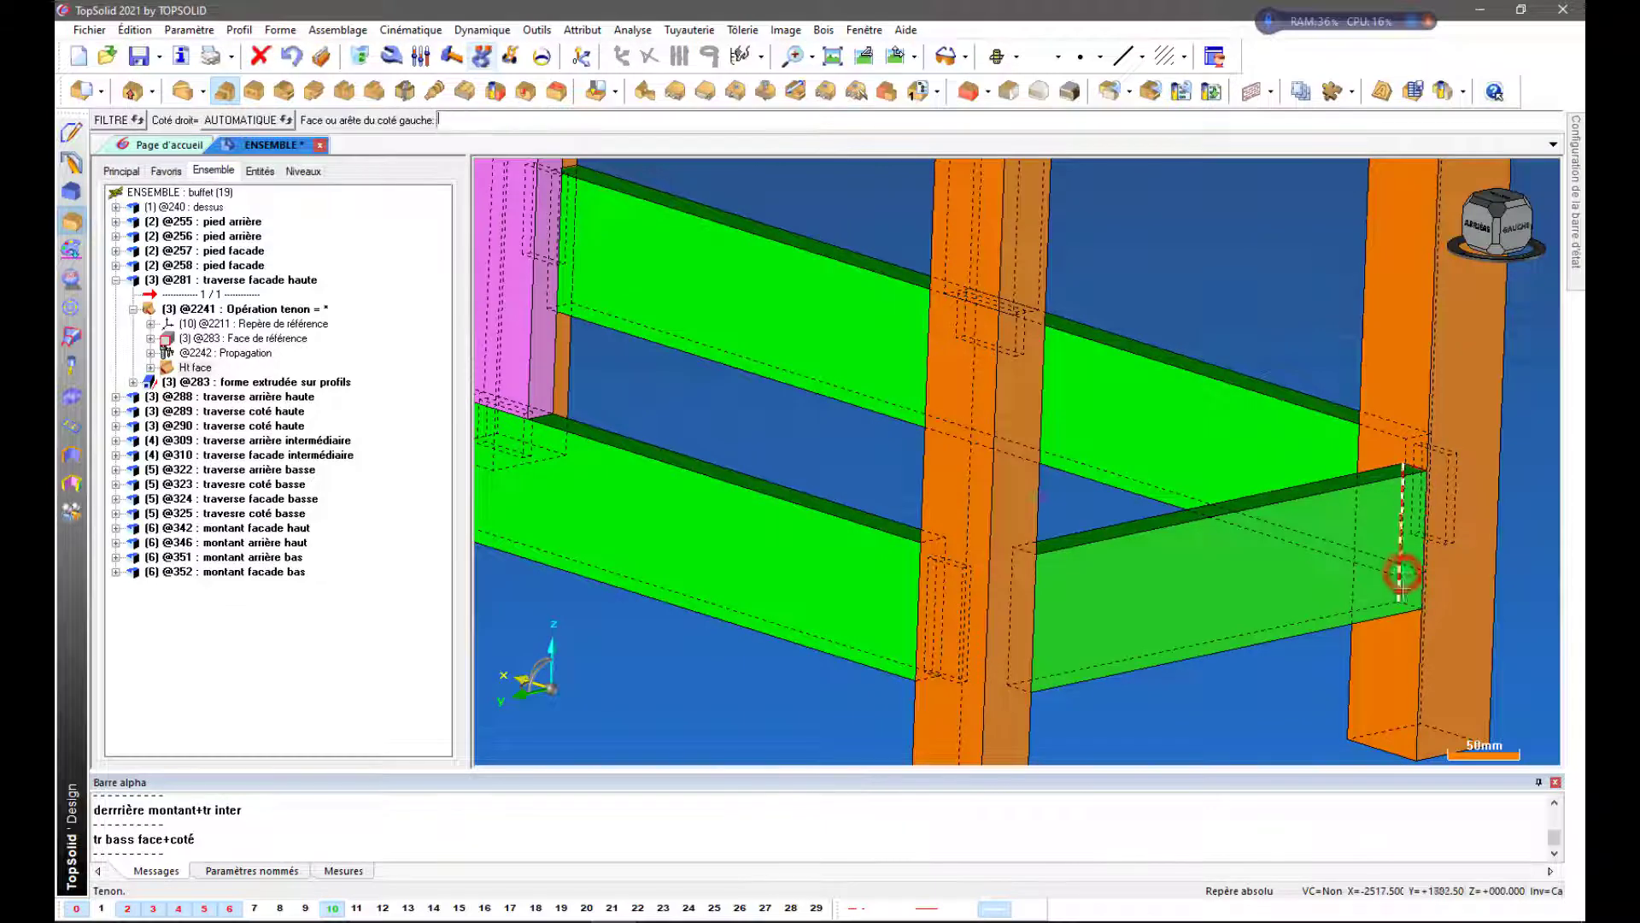
click(1290, 614)
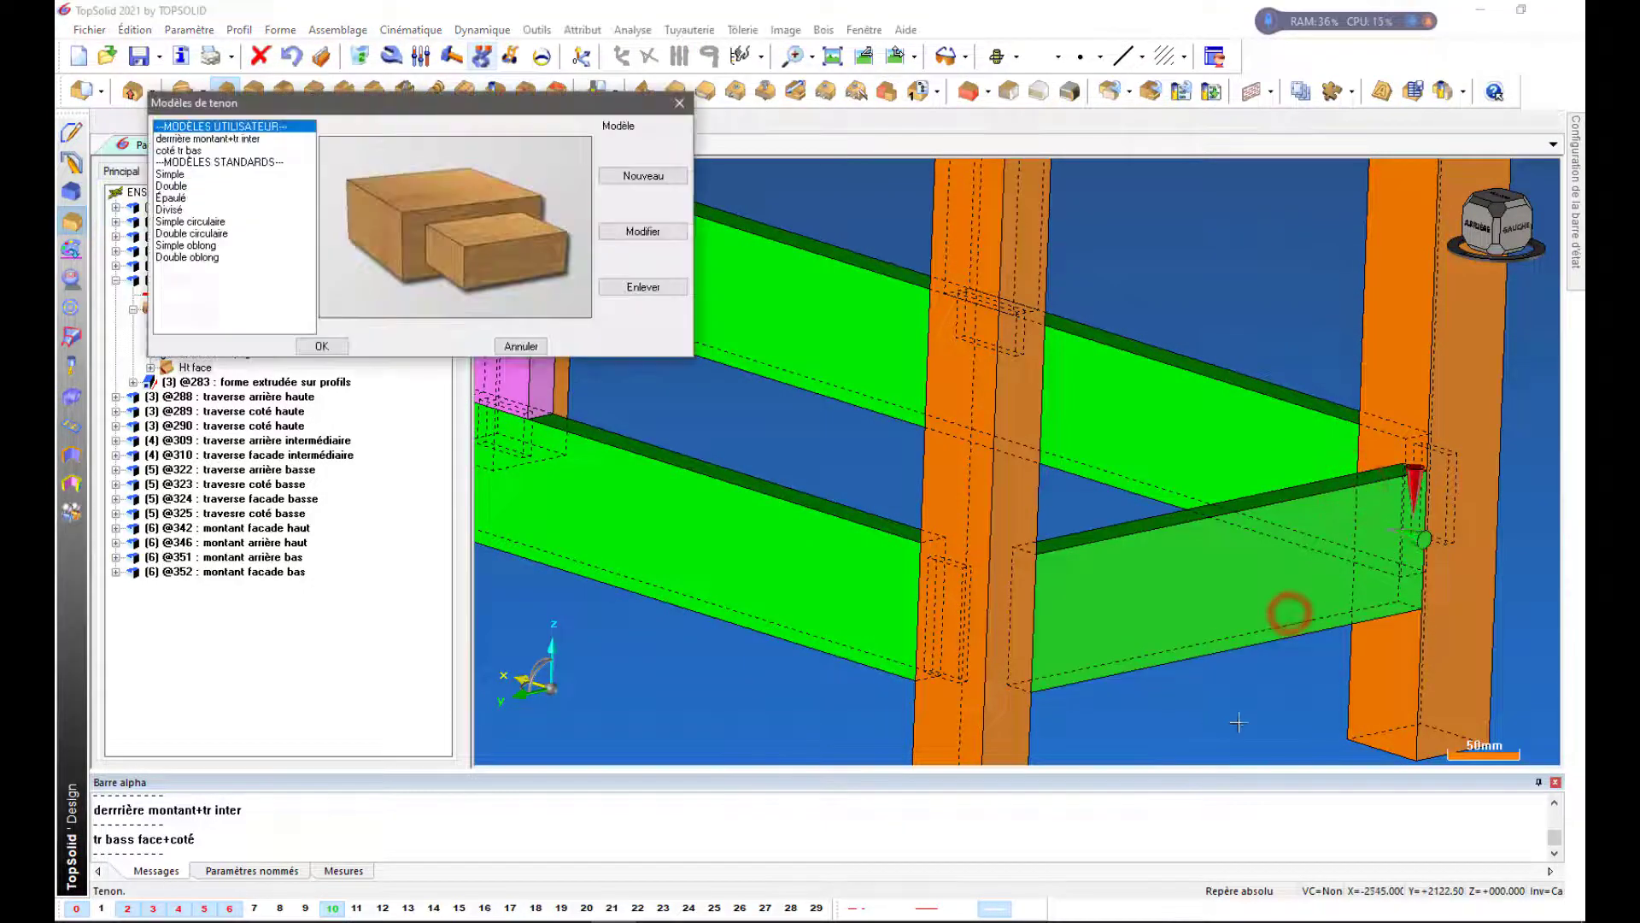
click(180, 150)
click(321, 345)
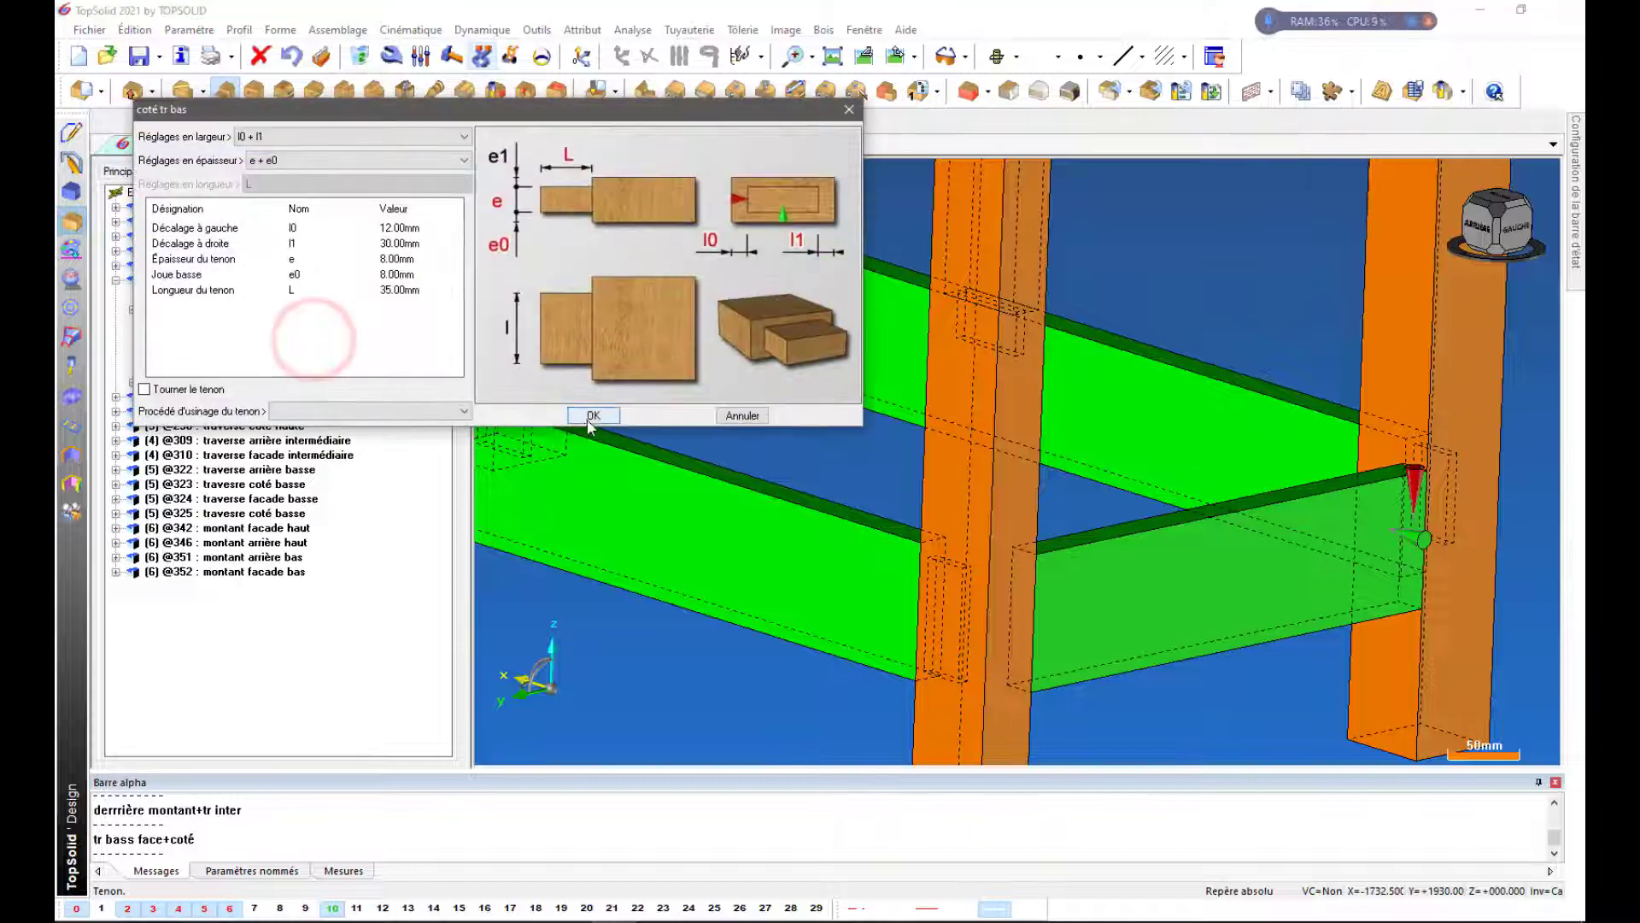
click(593, 416)
middle_drag(1393, 564, 1279, 553)
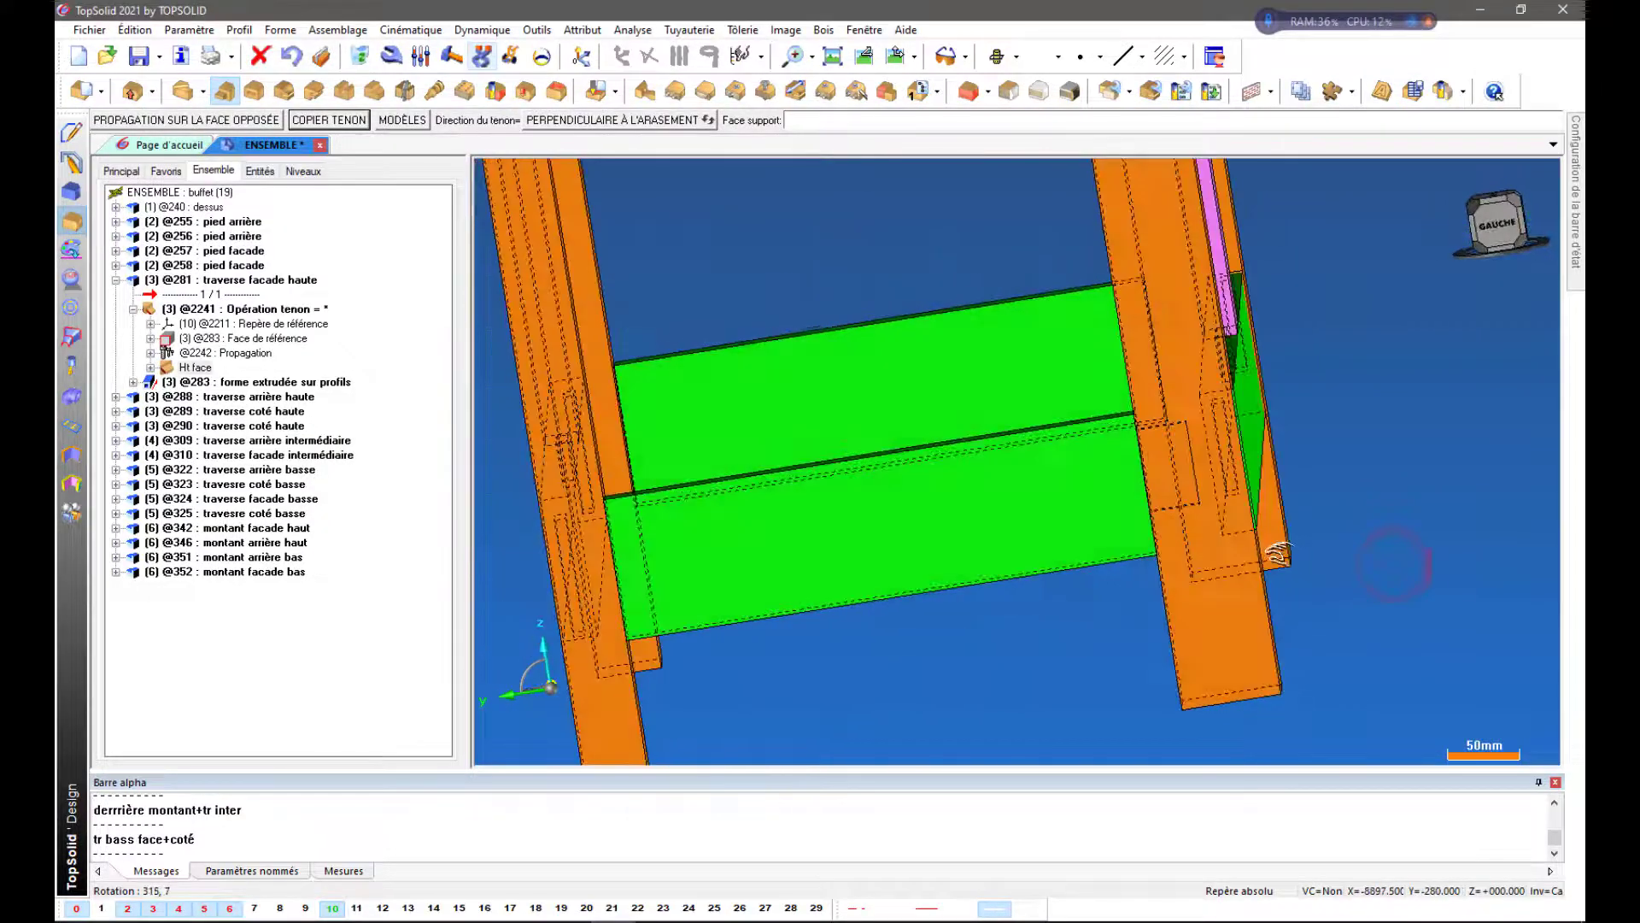
click(226, 124)
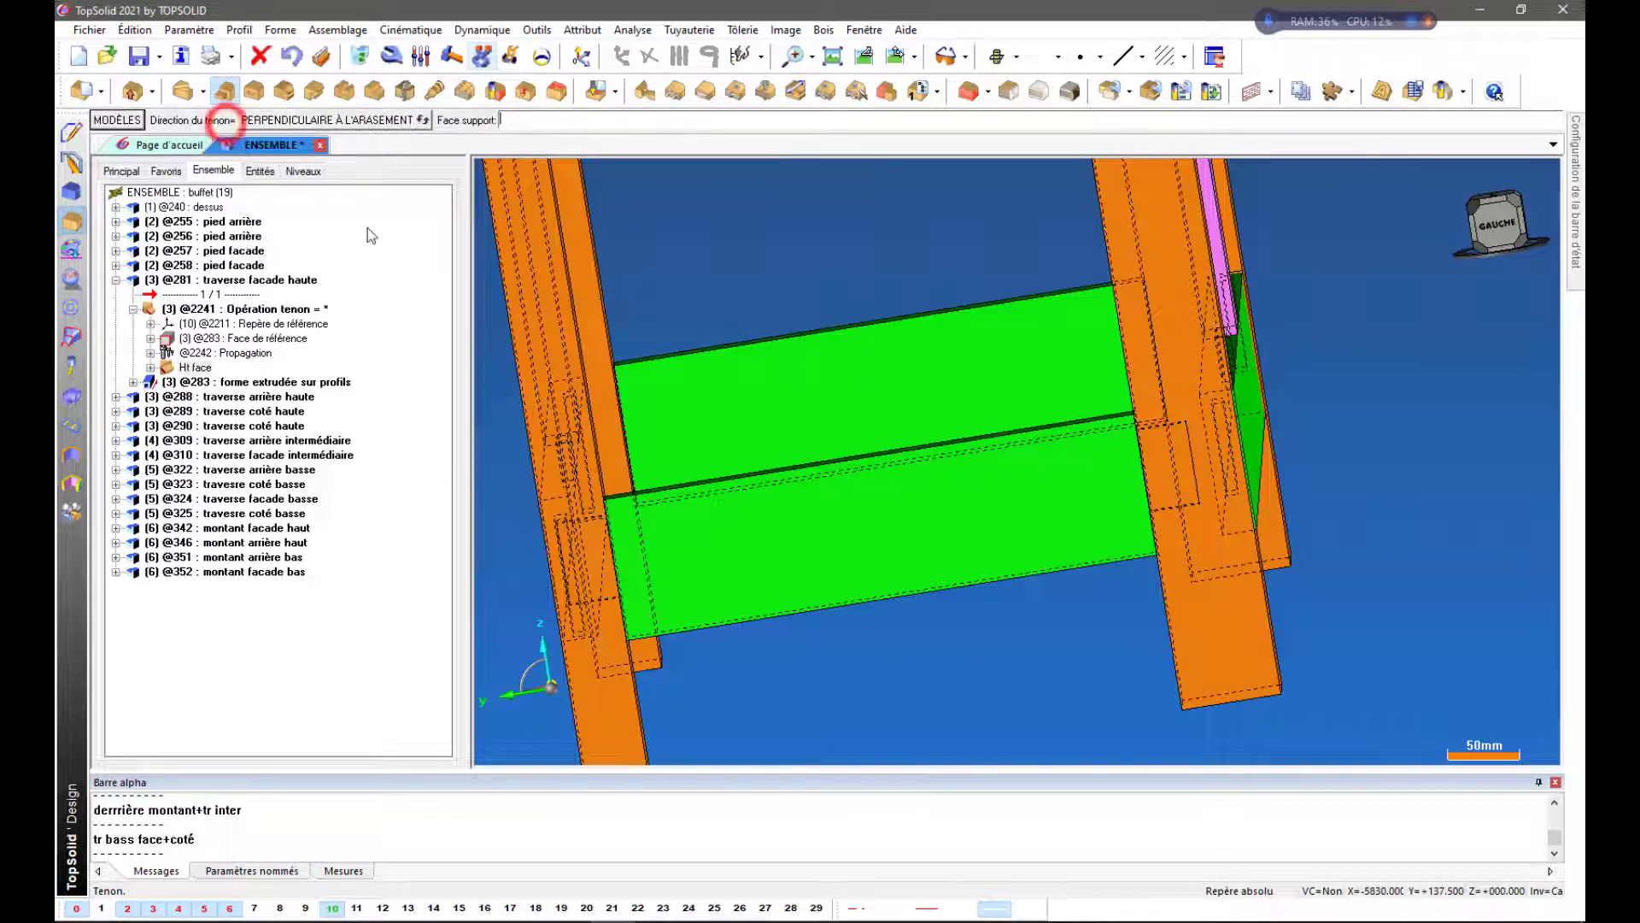
Create the tenon on the rear end of the right lower side rail from its top and outer faces, accepting the "coté tr bas" values
middle_drag(1256, 480, 798, 496)
scroll(1024, 594, down, 2)
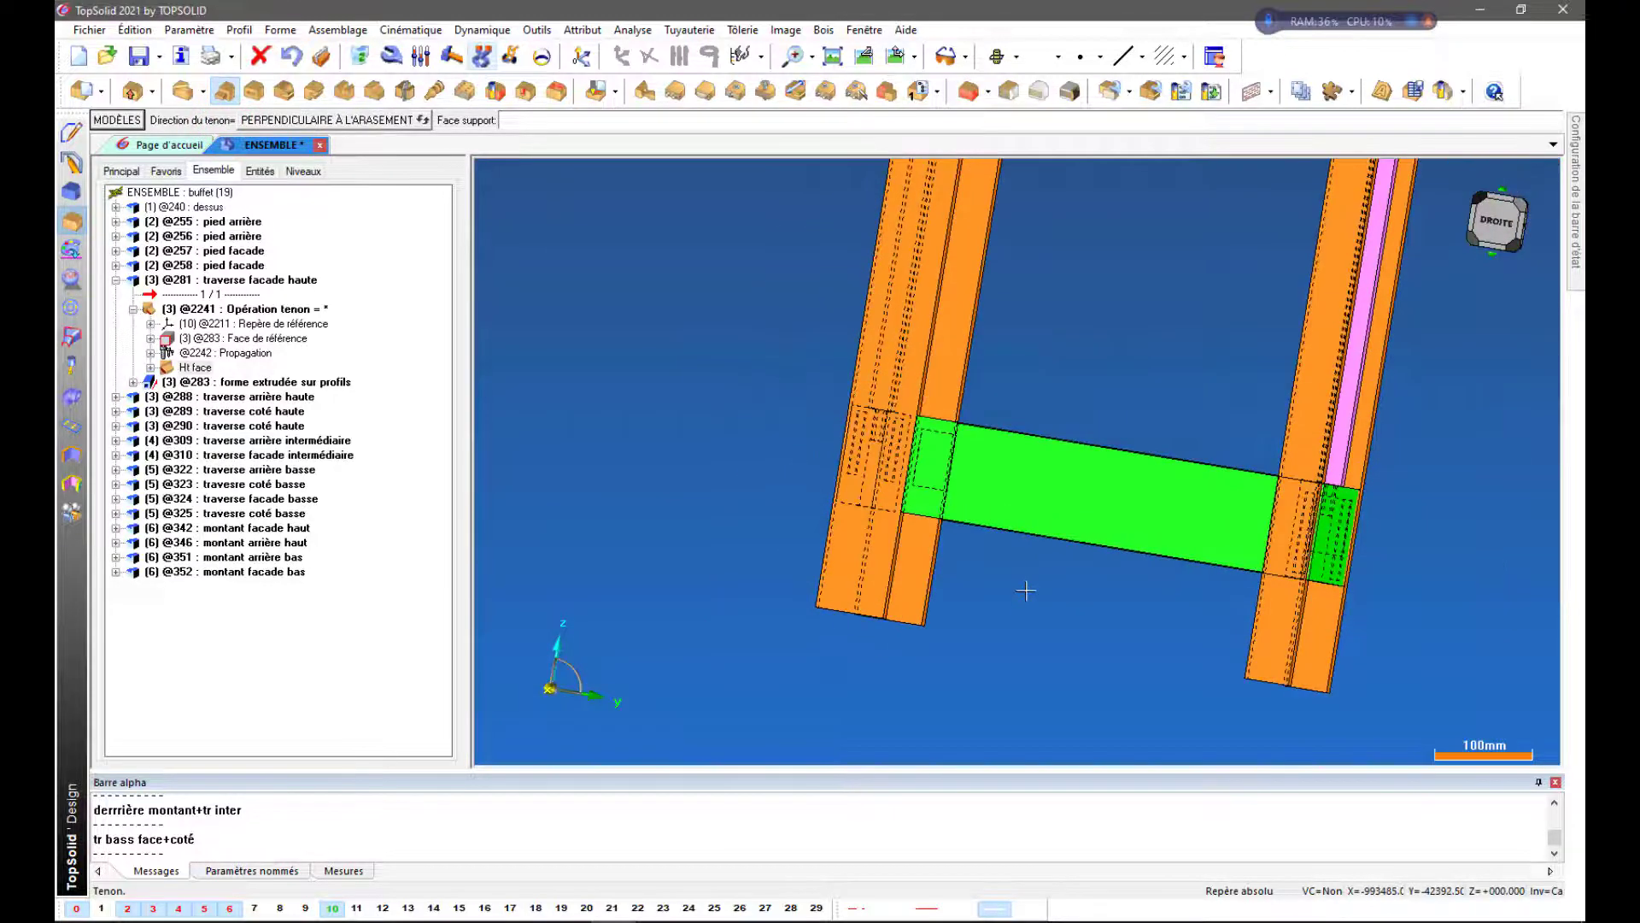
middle_drag(1026, 591, 1063, 609)
scroll(1382, 622, up, 3)
scroll(1419, 624, up, 1)
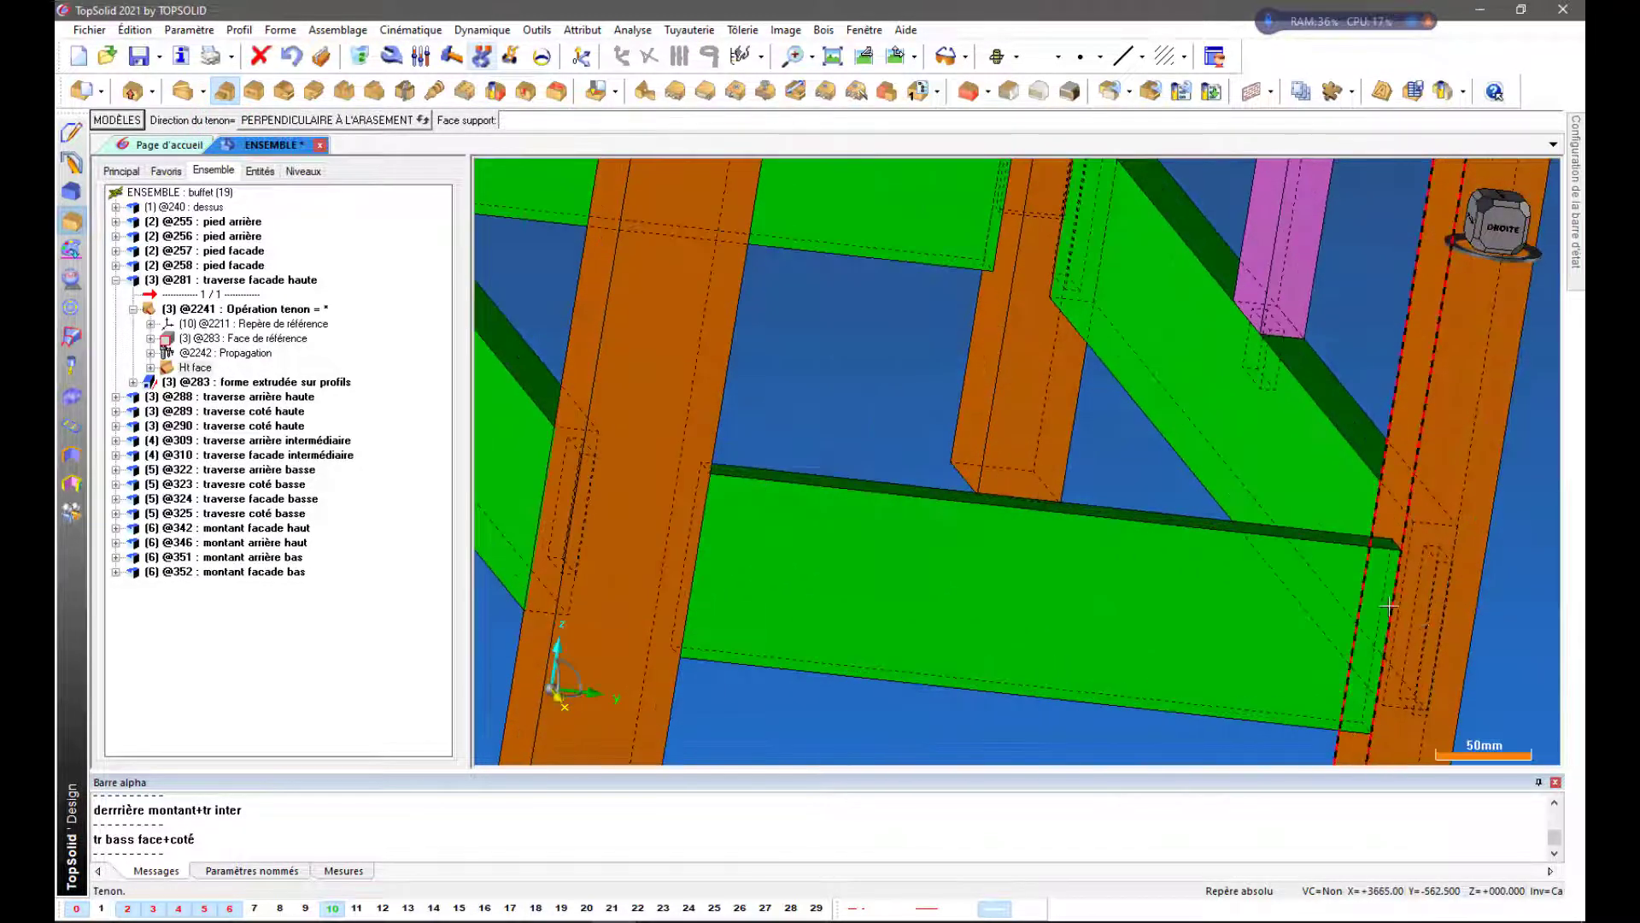
click(1383, 606)
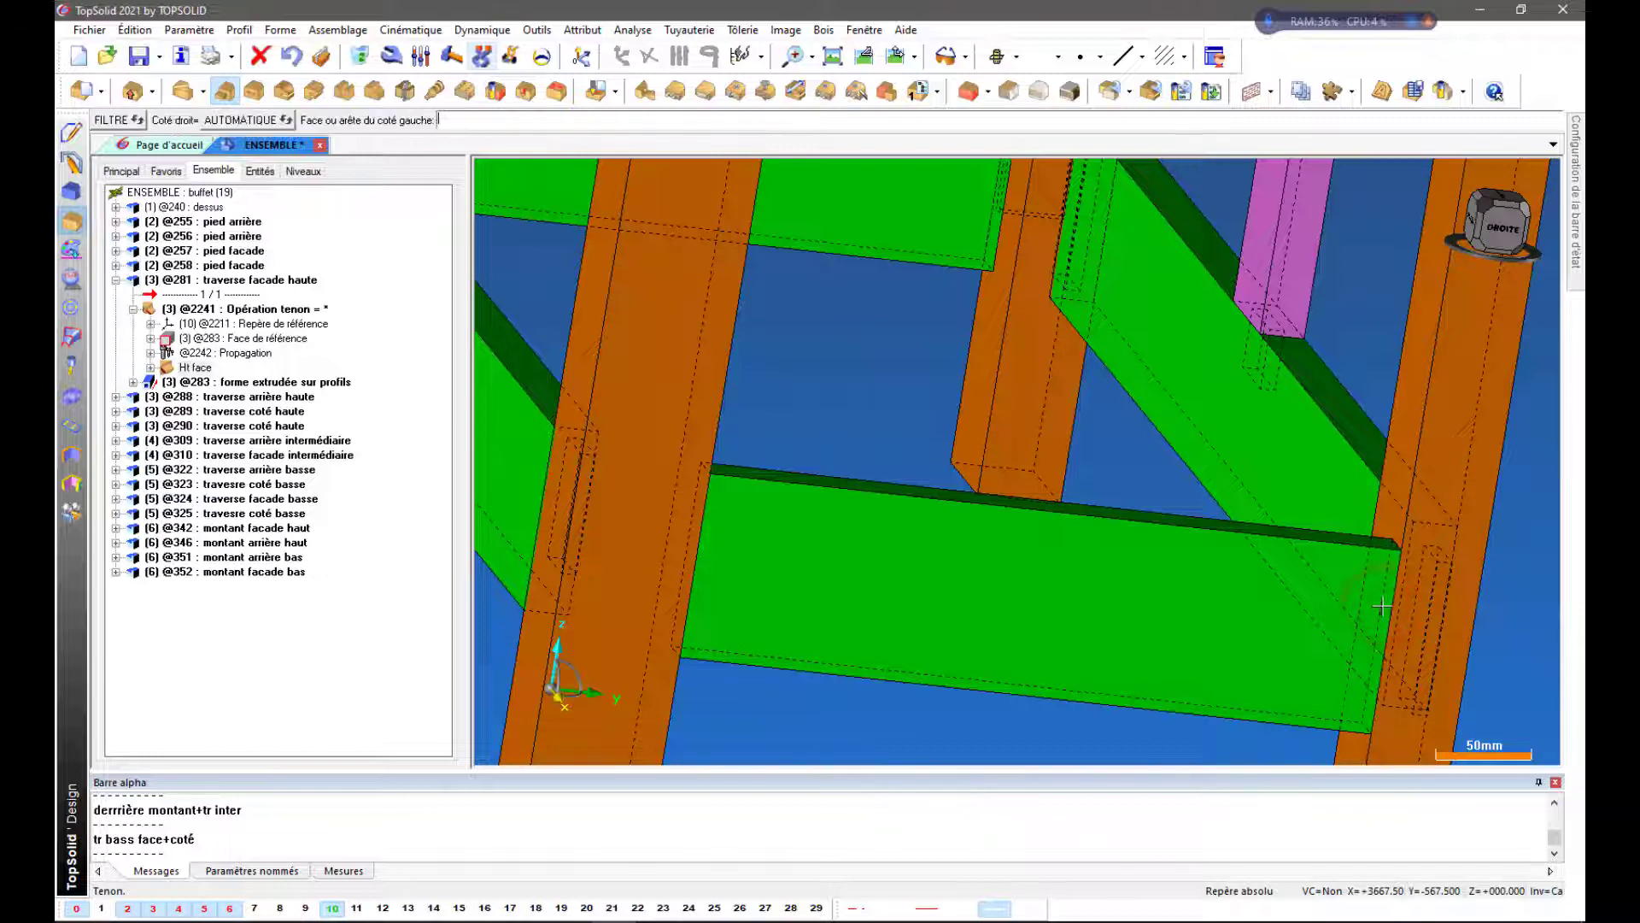
click(1306, 620)
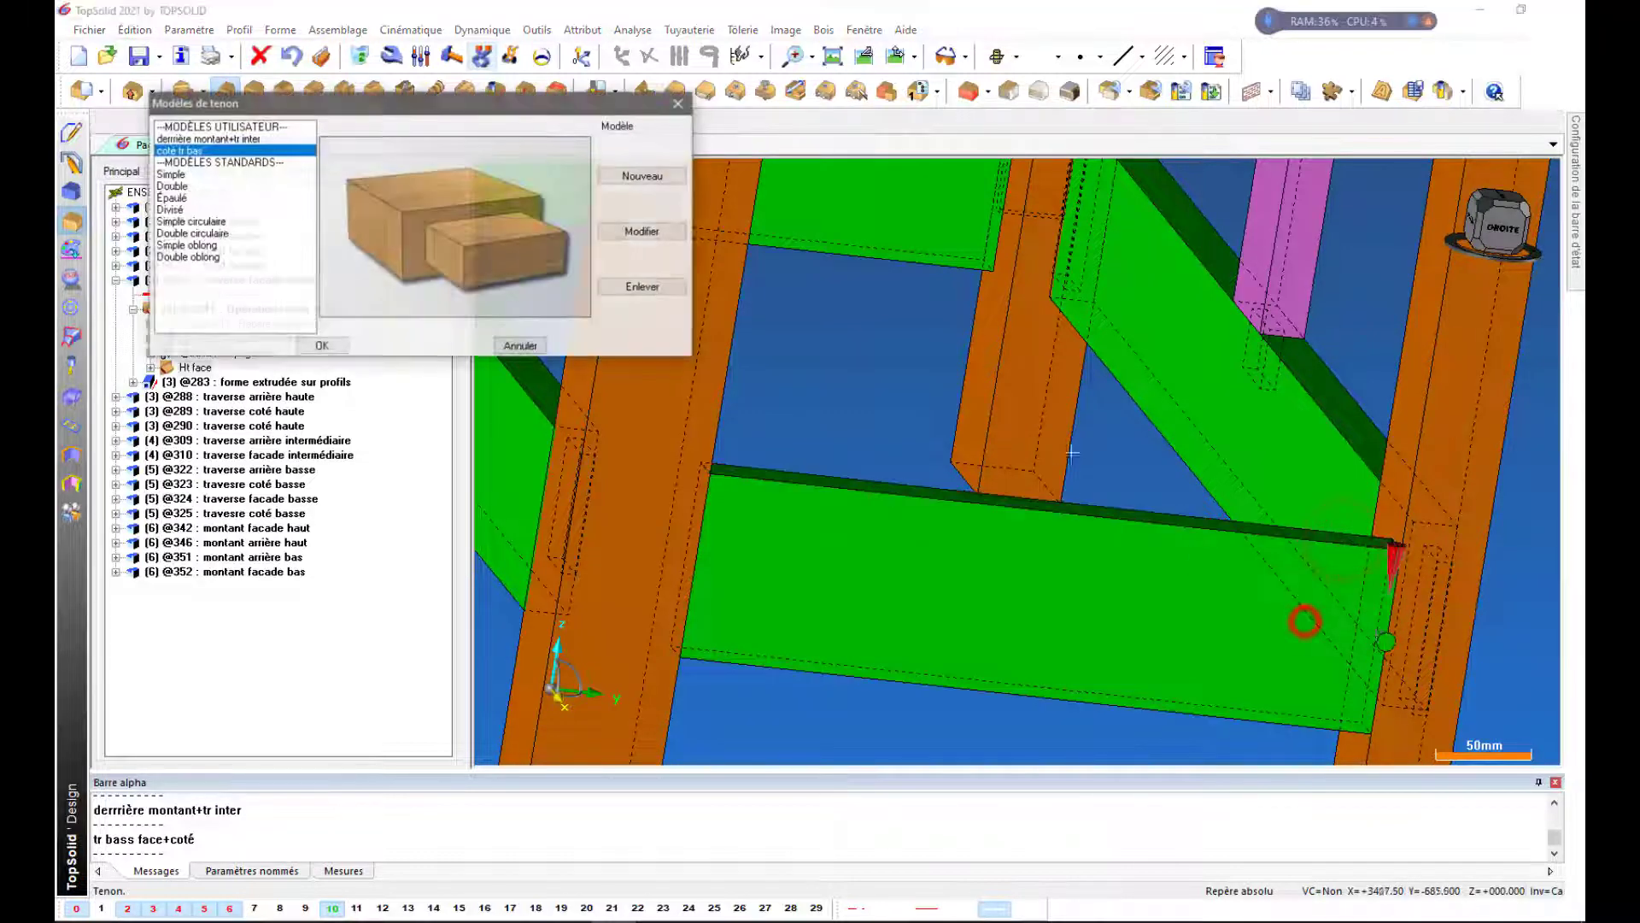
middle_click(871, 423)
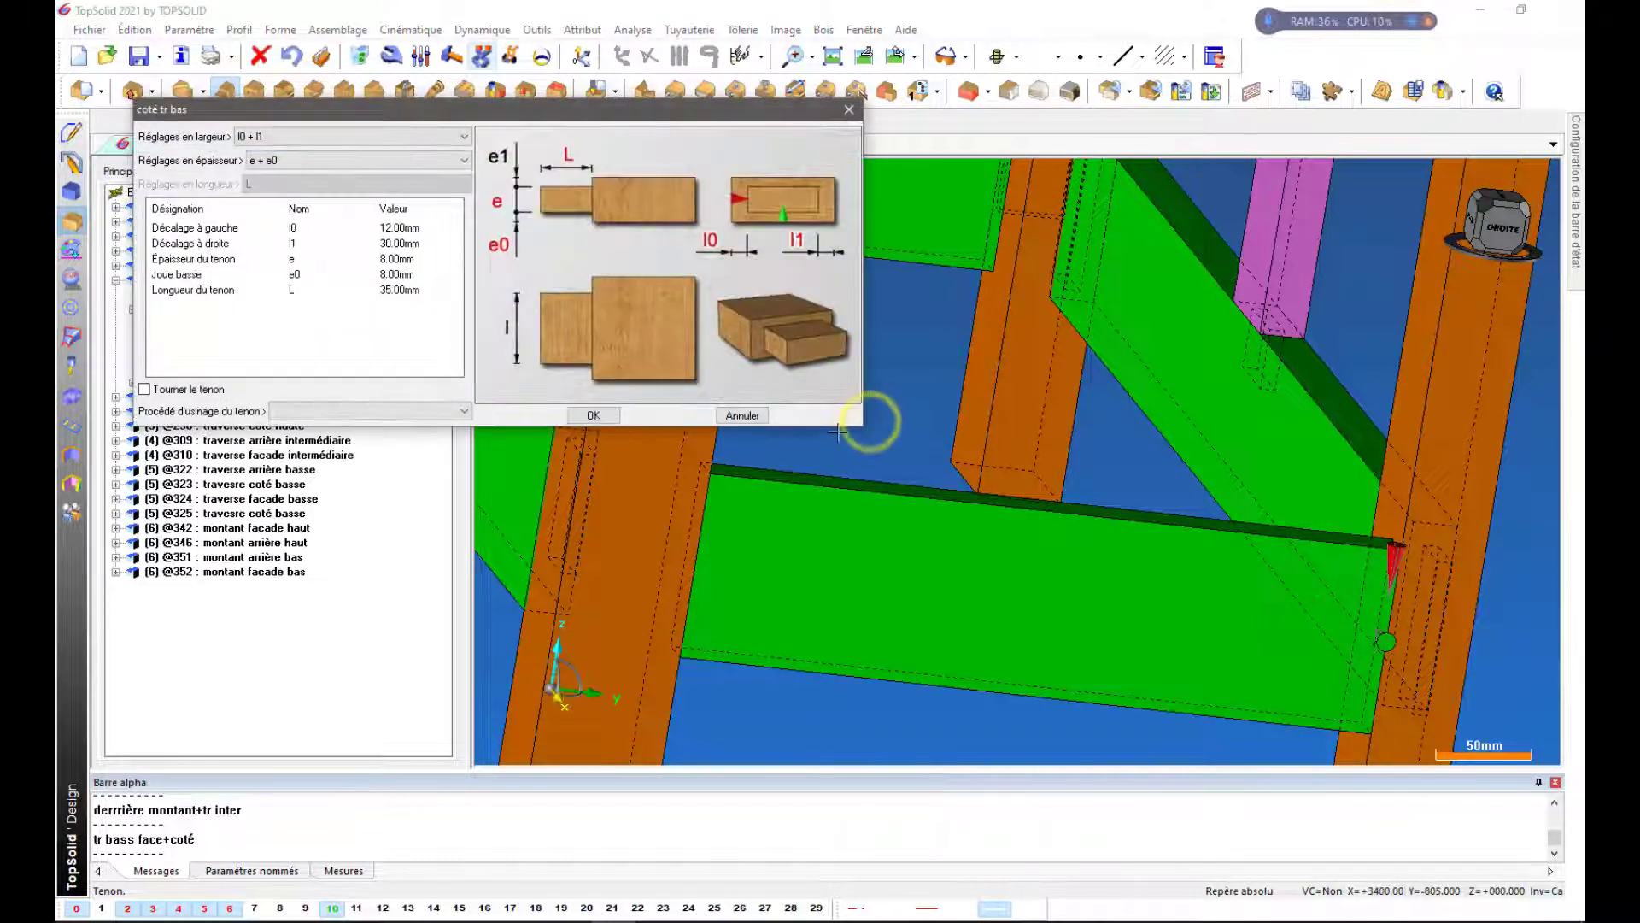
click(603, 418)
Undo the stray support face selection and propagate the new tenon to the opposite end of the right lower side rail
click(968, 417)
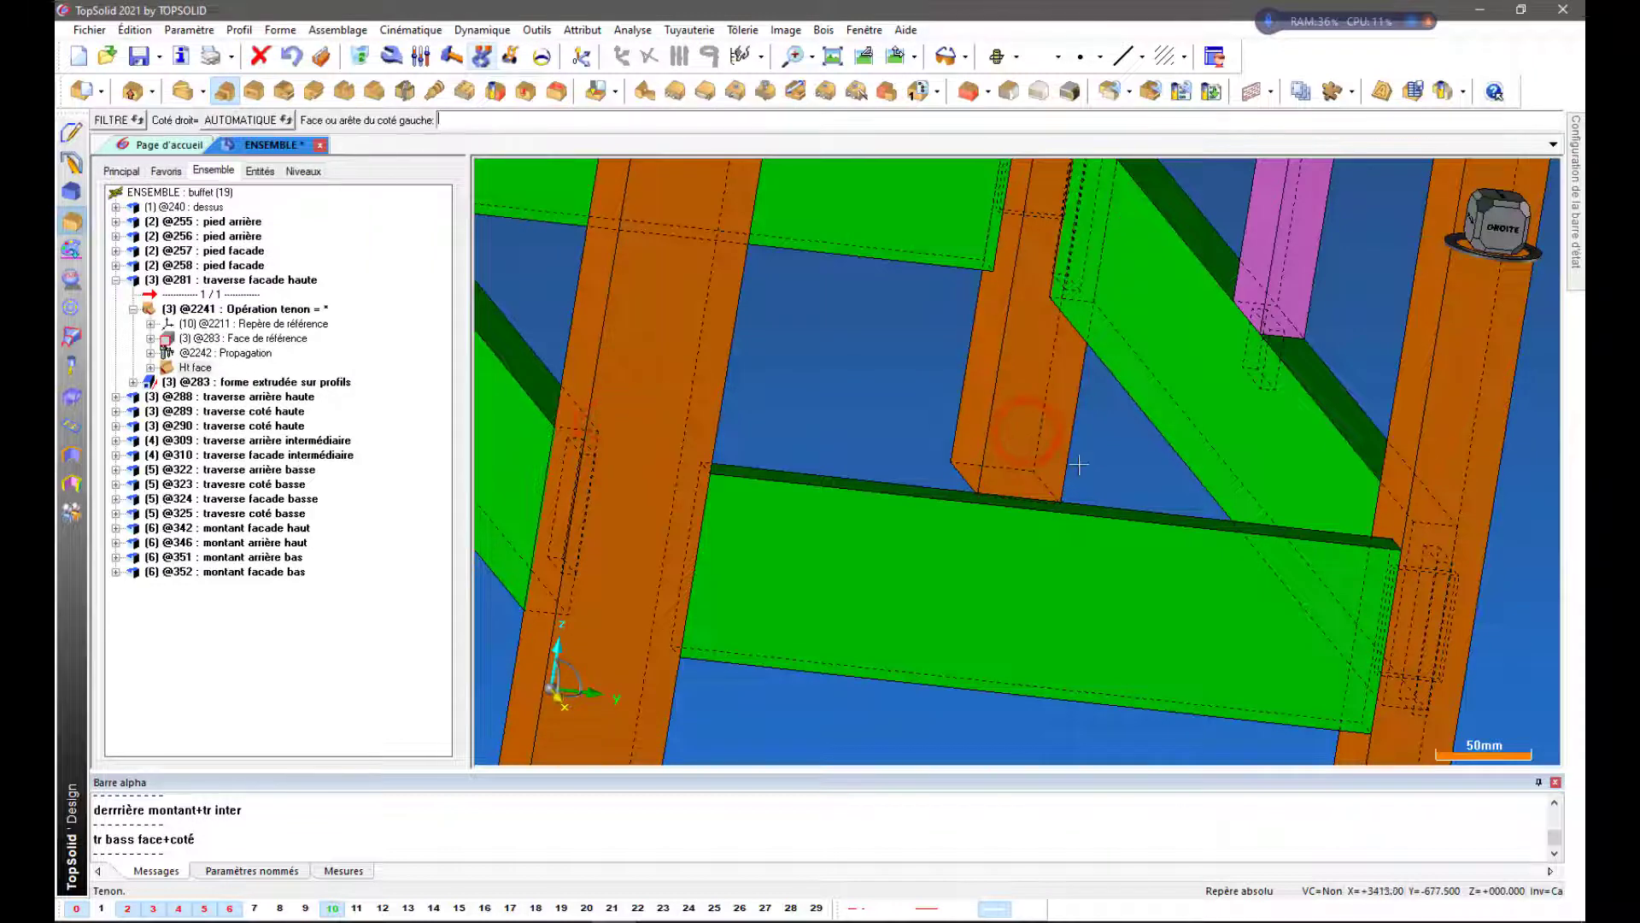
middle_drag(1185, 485, 1100, 469)
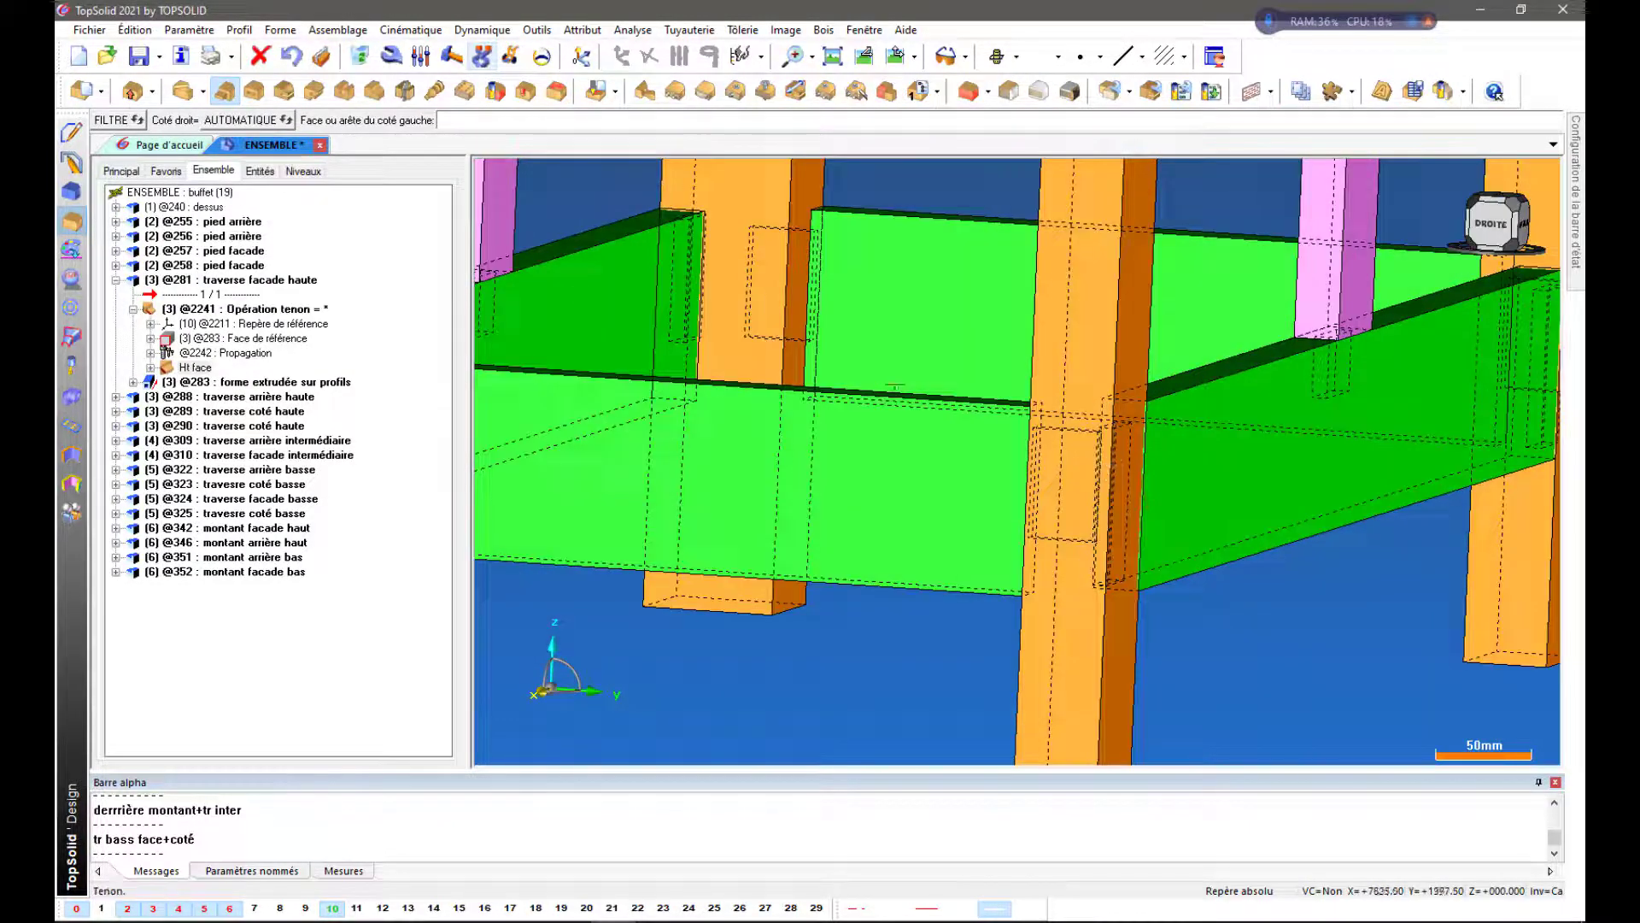
click(293, 59)
click(198, 124)
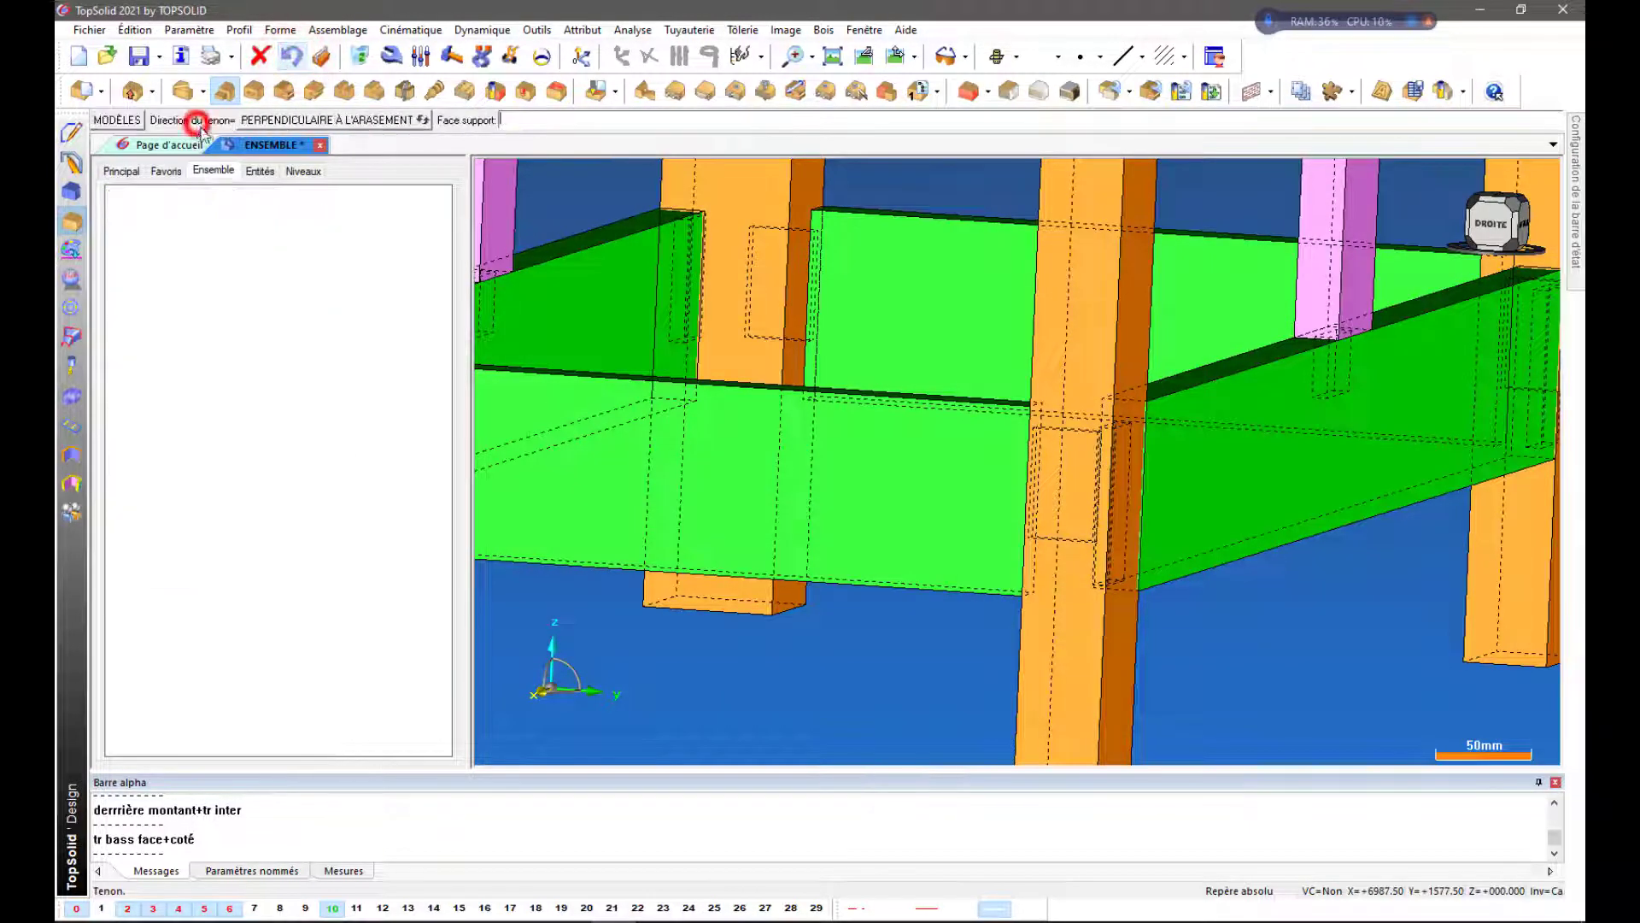
Leave the tenon command and hide the legs on level 2 to expose the rail tenons
scroll(1034, 352, down, 2)
middle_drag(845, 564, 1136, 604)
scroll(1136, 604, down, 4)
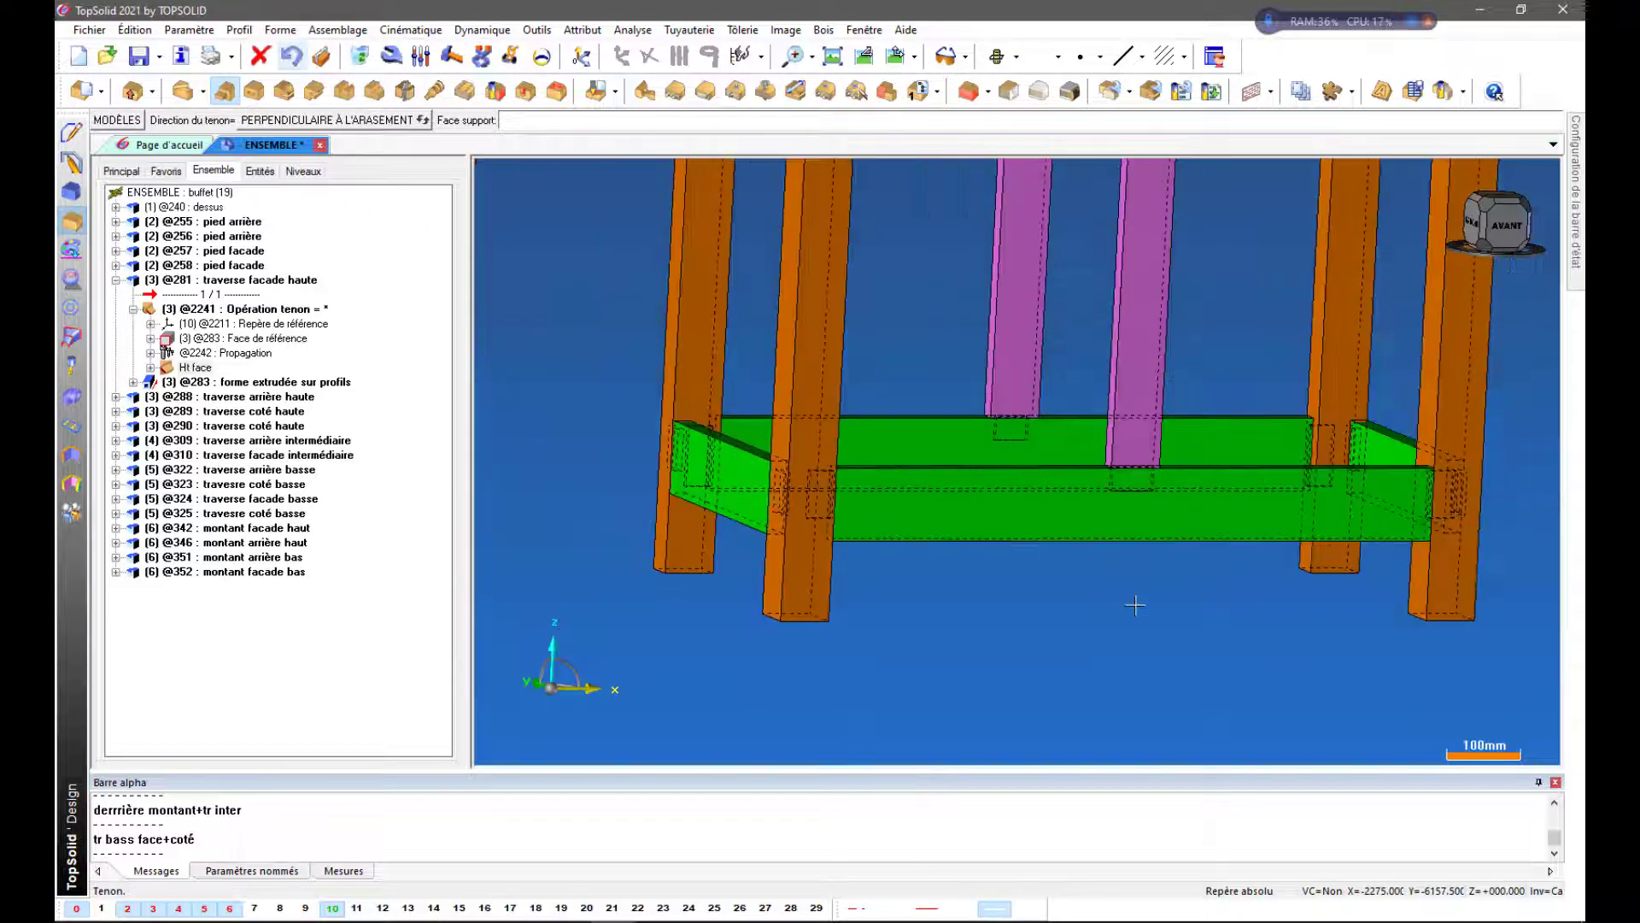
scroll(972, 591, down, 3)
scroll(696, 445, up, 1)
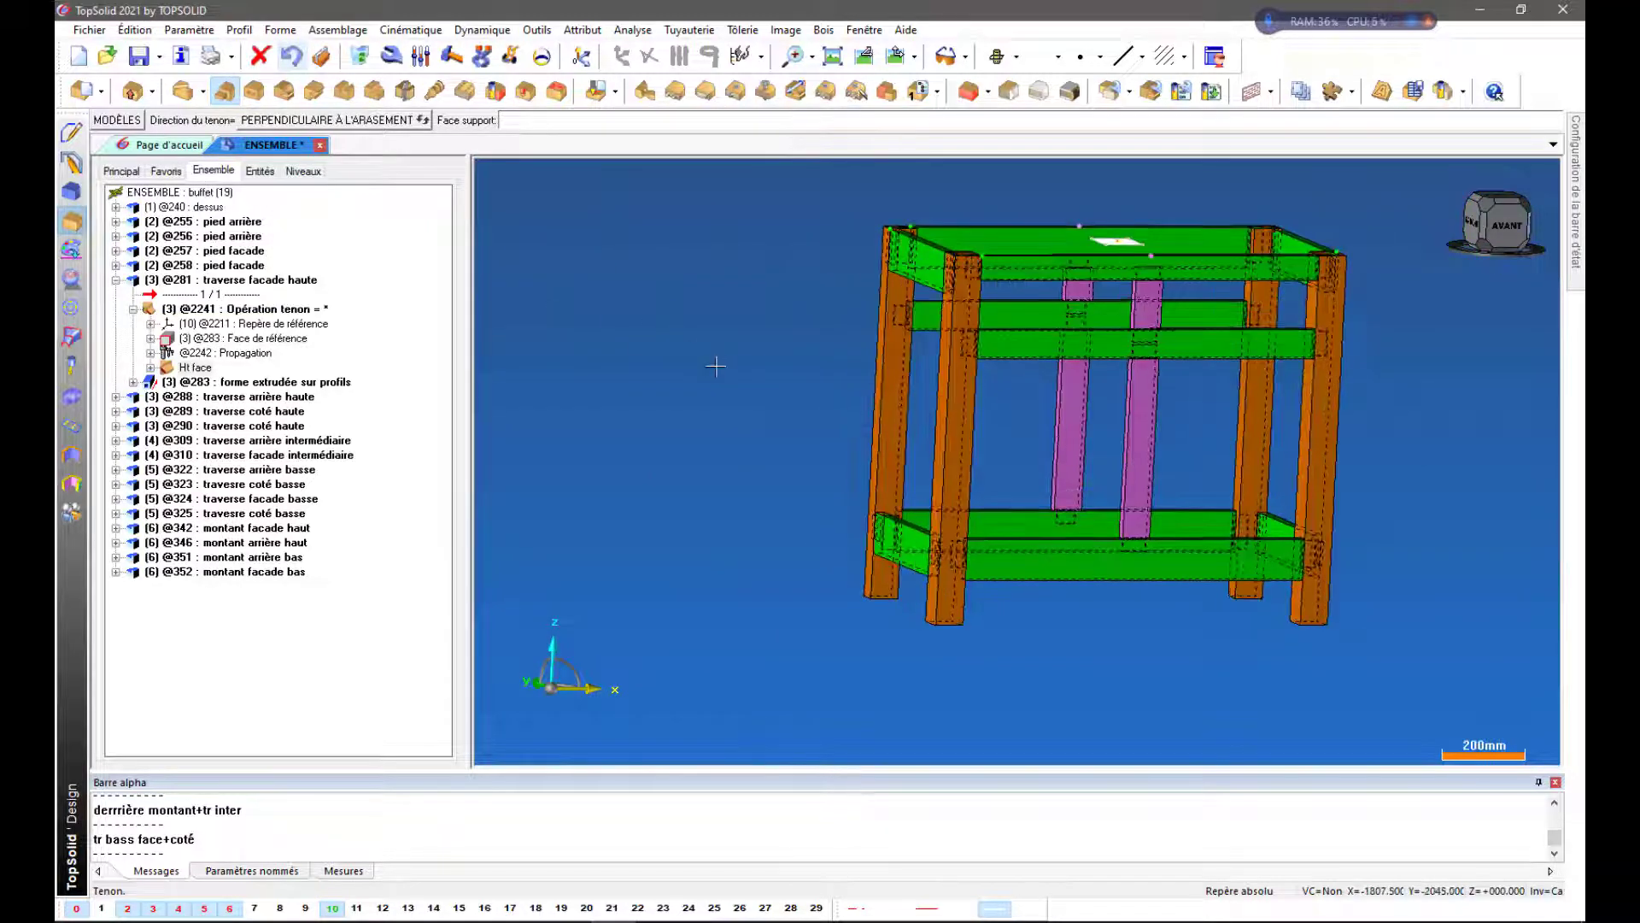
key(Escape)
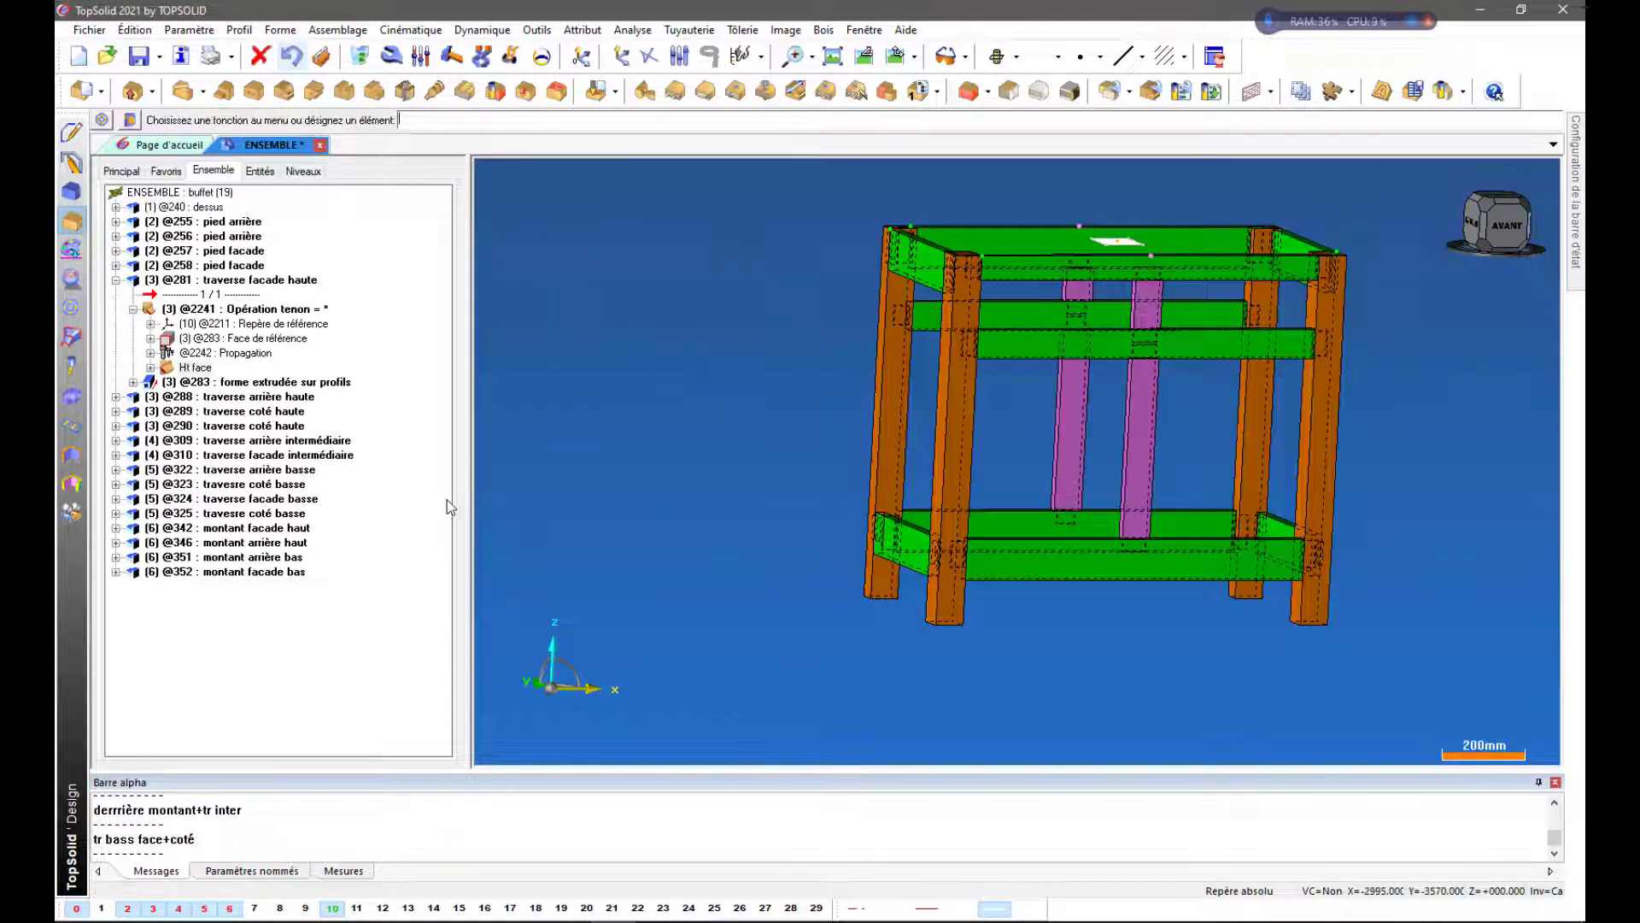
click(127, 910)
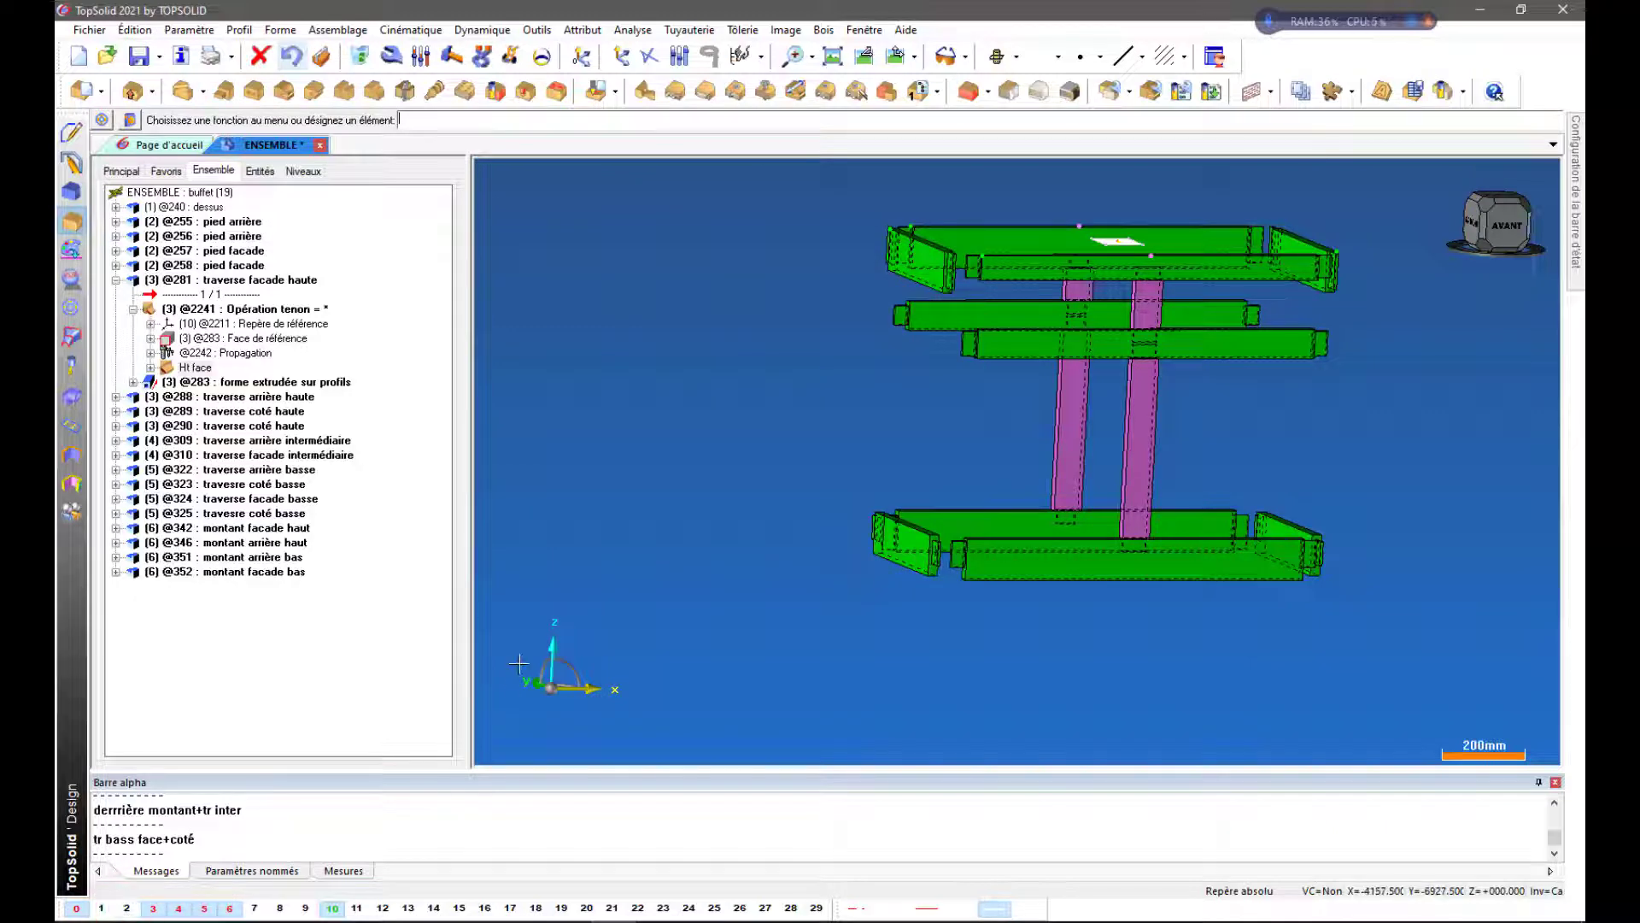
middle_drag(521, 666, 696, 696)
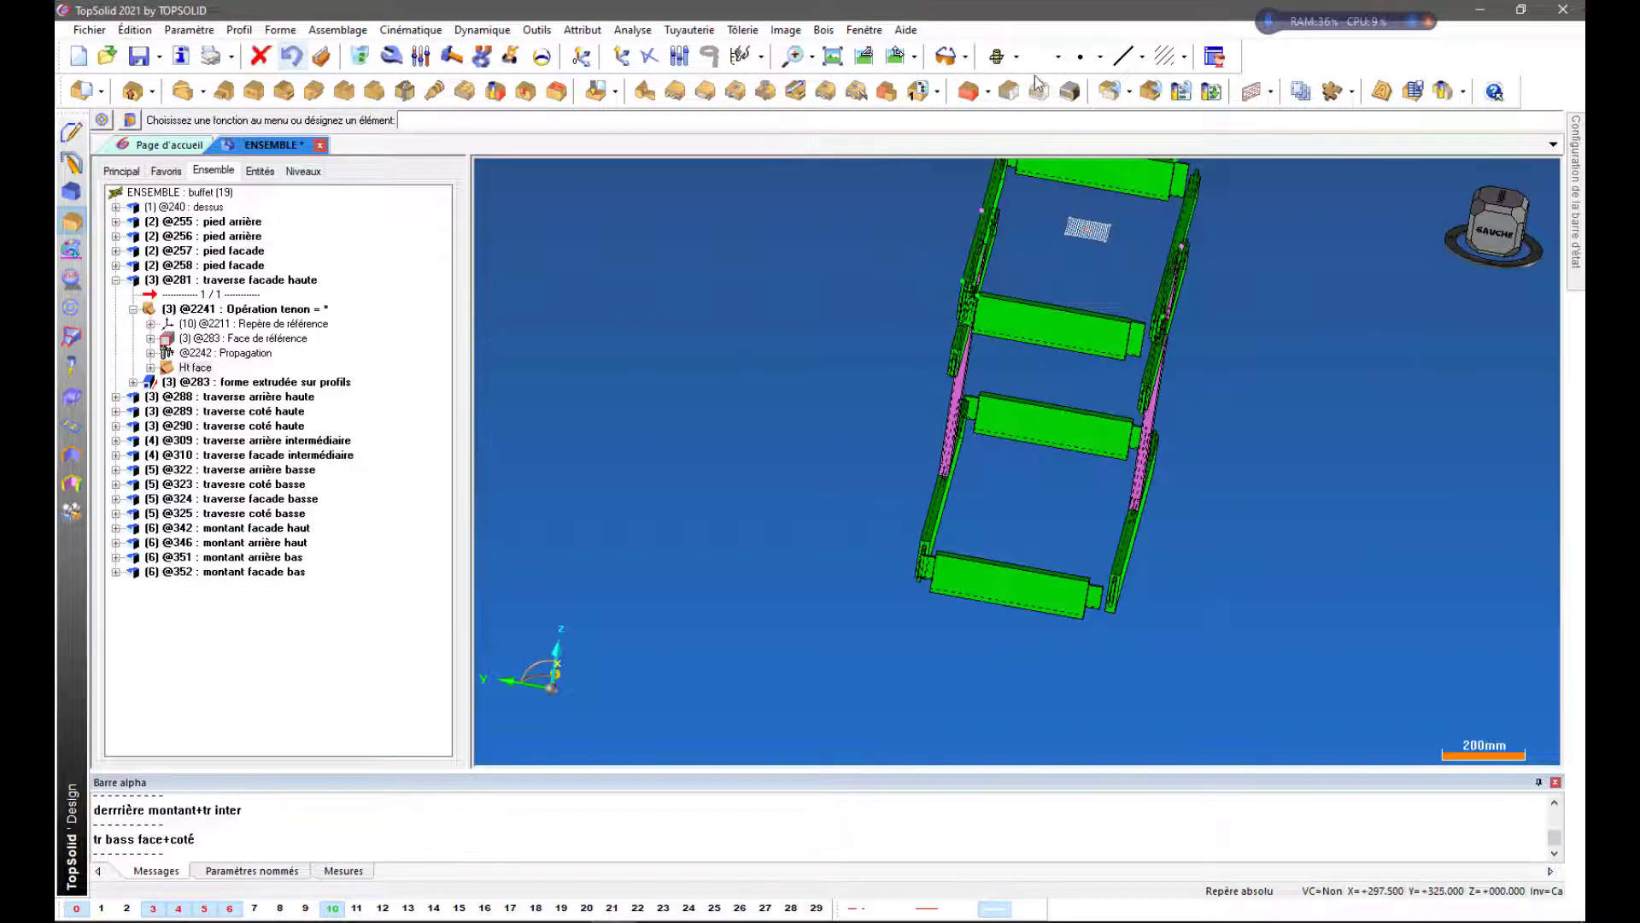
Switch the display to shaded rendering with visible edges and without dashed hidden lines
click(1018, 56)
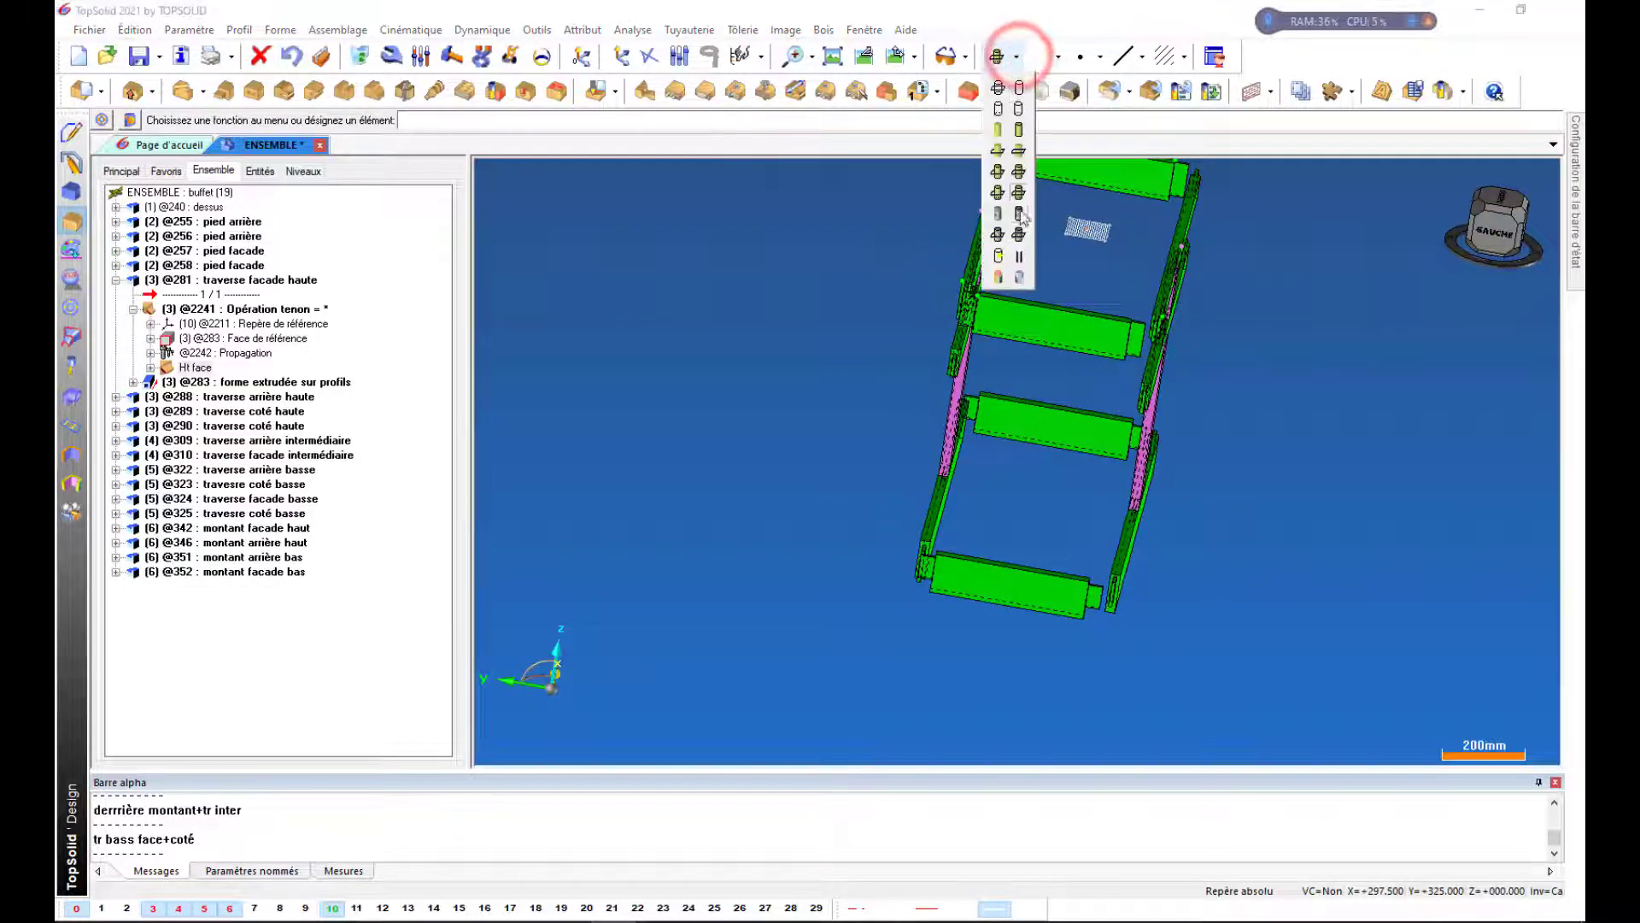
click(1019, 174)
middle_drag(1244, 506, 997, 542)
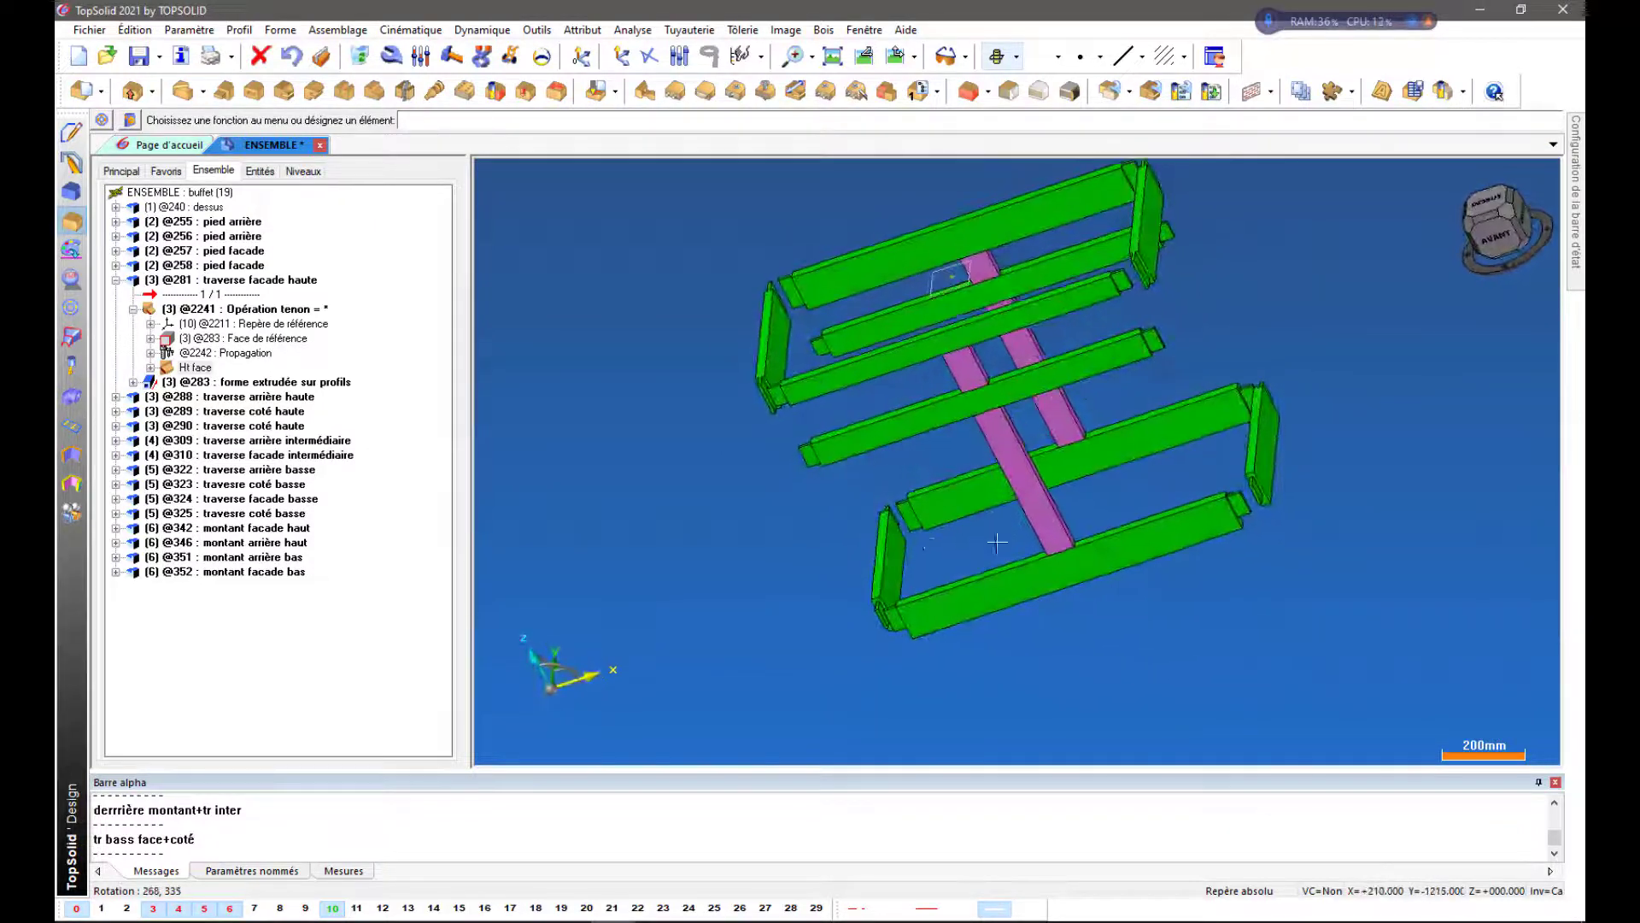
Hide levels 3, 4 and 5 with the upper, intermediate and lower rails to isolate the uprights
click(151, 907)
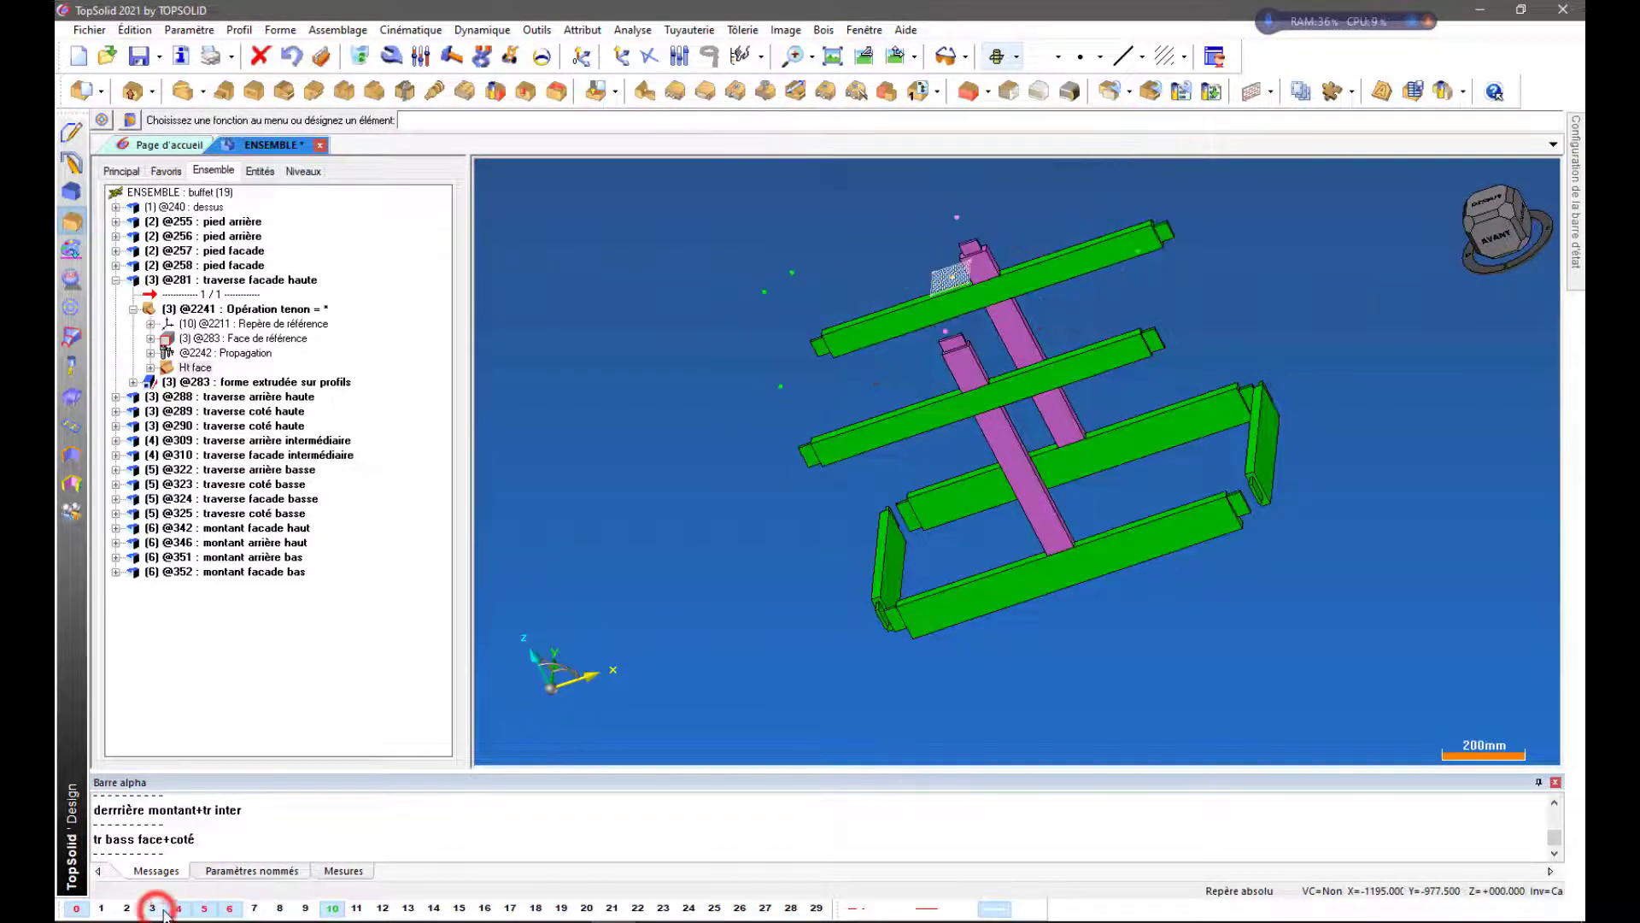
click(408, 697)
click(577, 494)
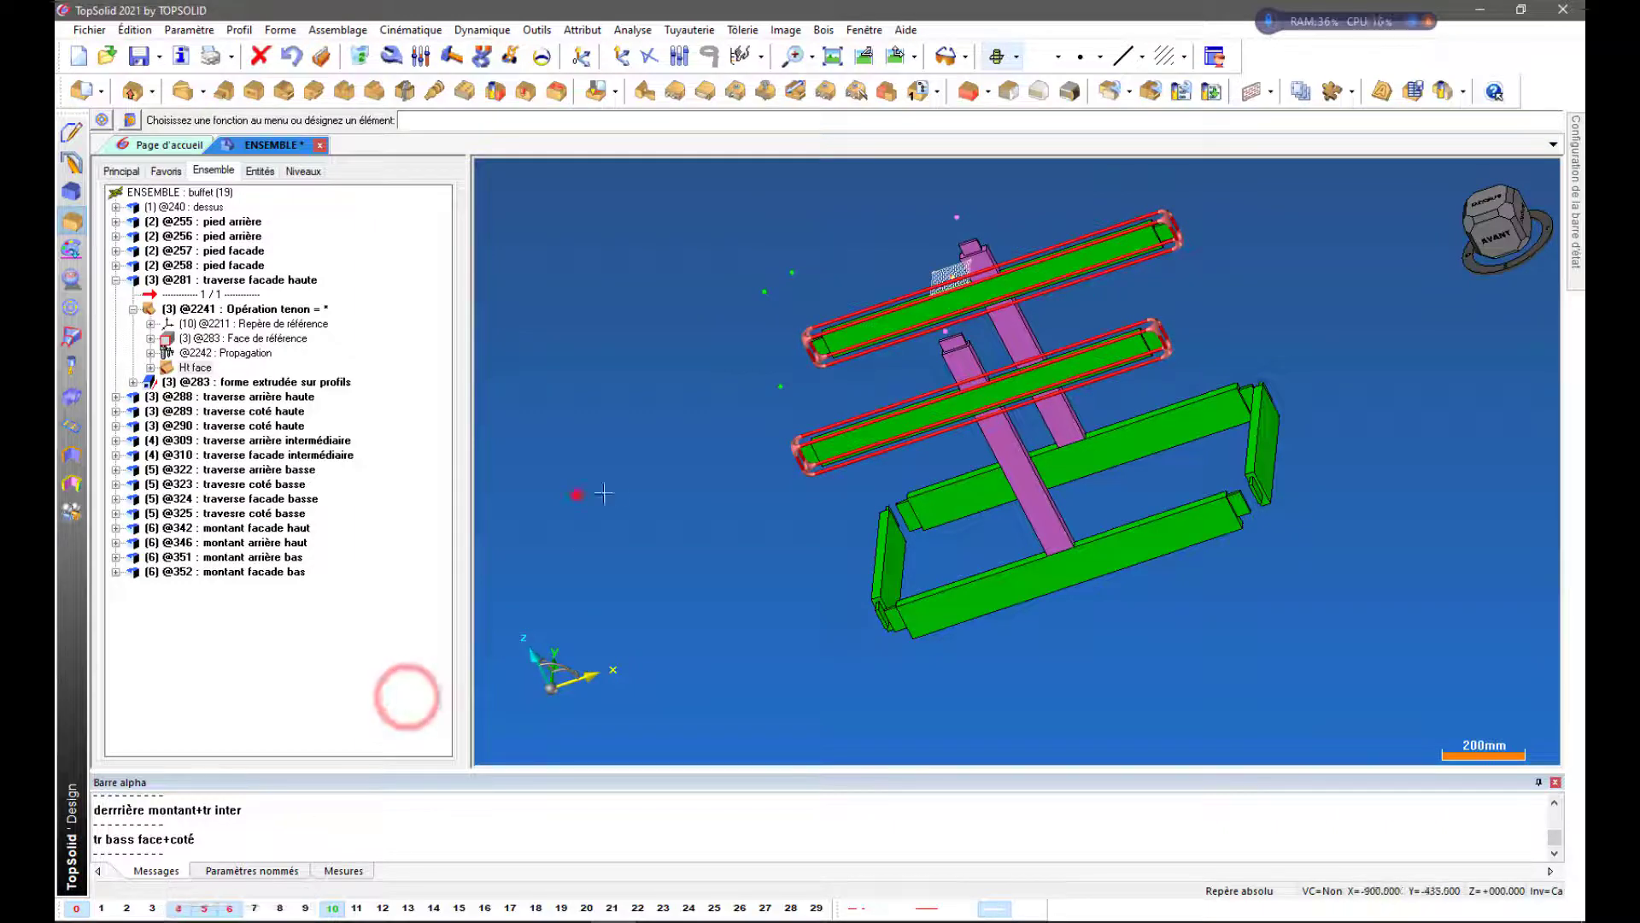
middle_drag(674, 518, 691, 485)
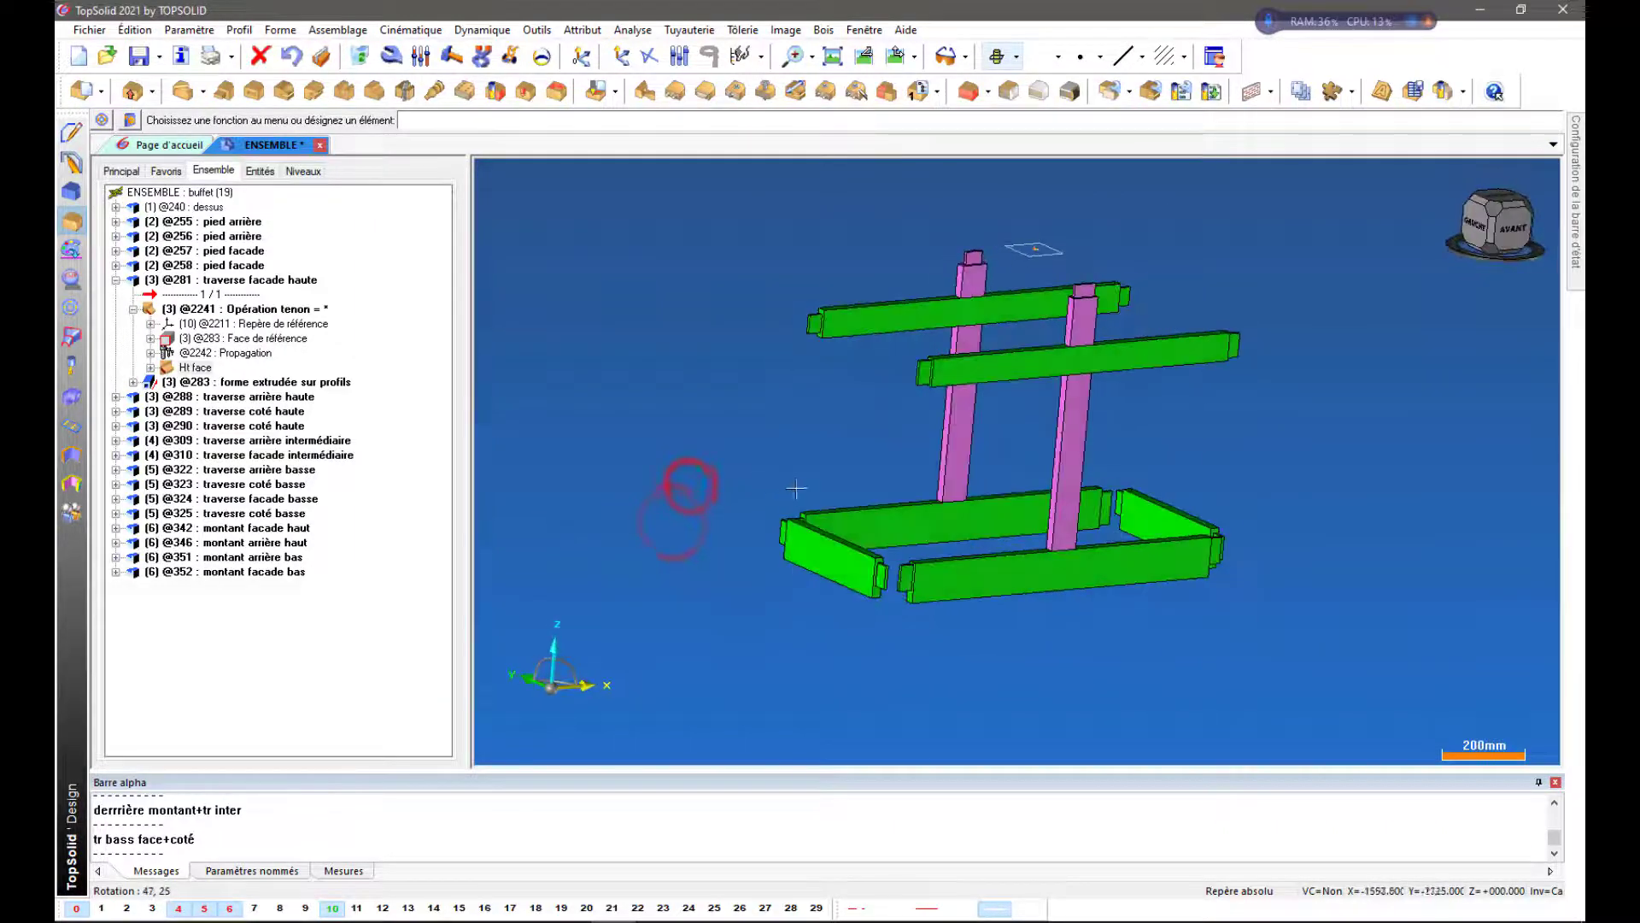
click(179, 908)
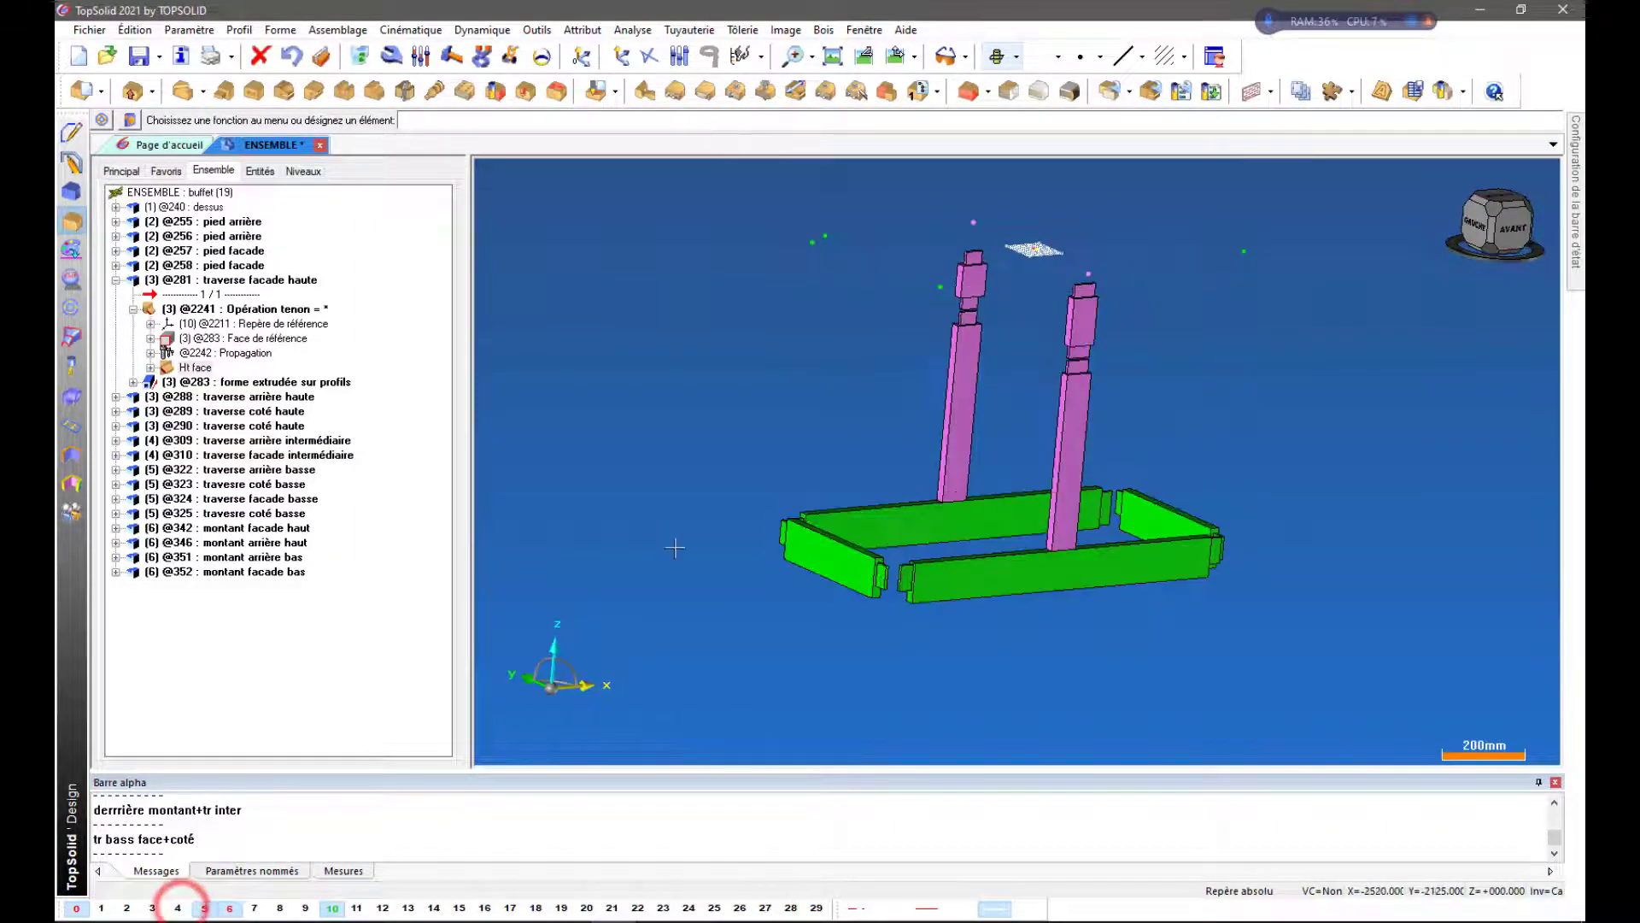
middle_drag(675, 548, 793, 558)
click(201, 909)
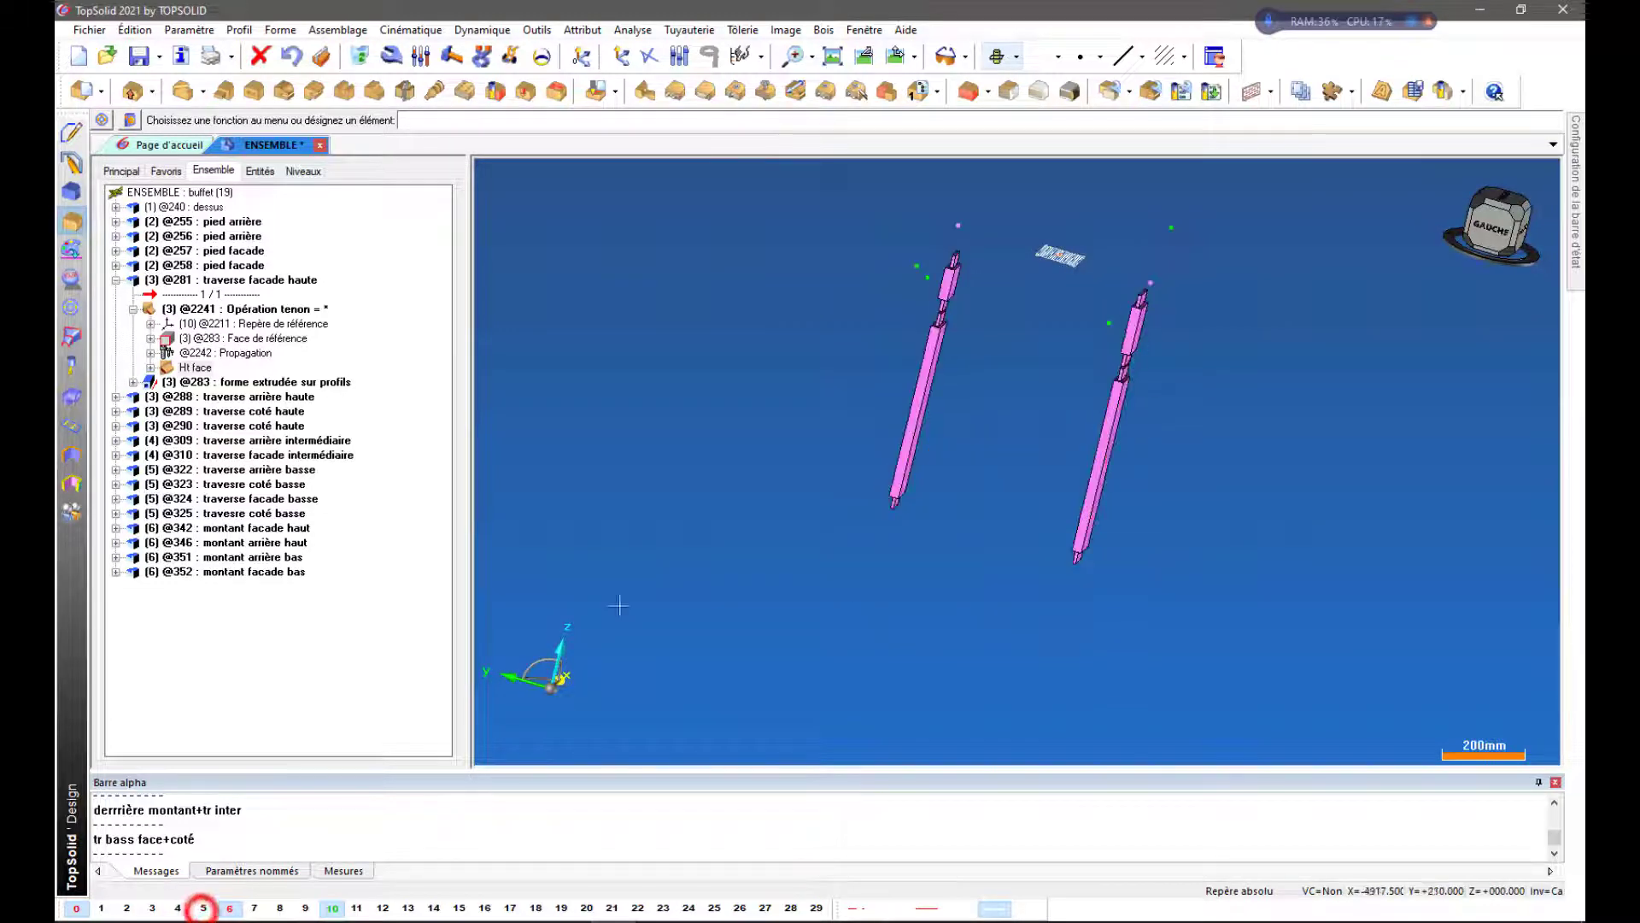
middle_drag(667, 571, 994, 581)
scroll(1058, 268, up, 2)
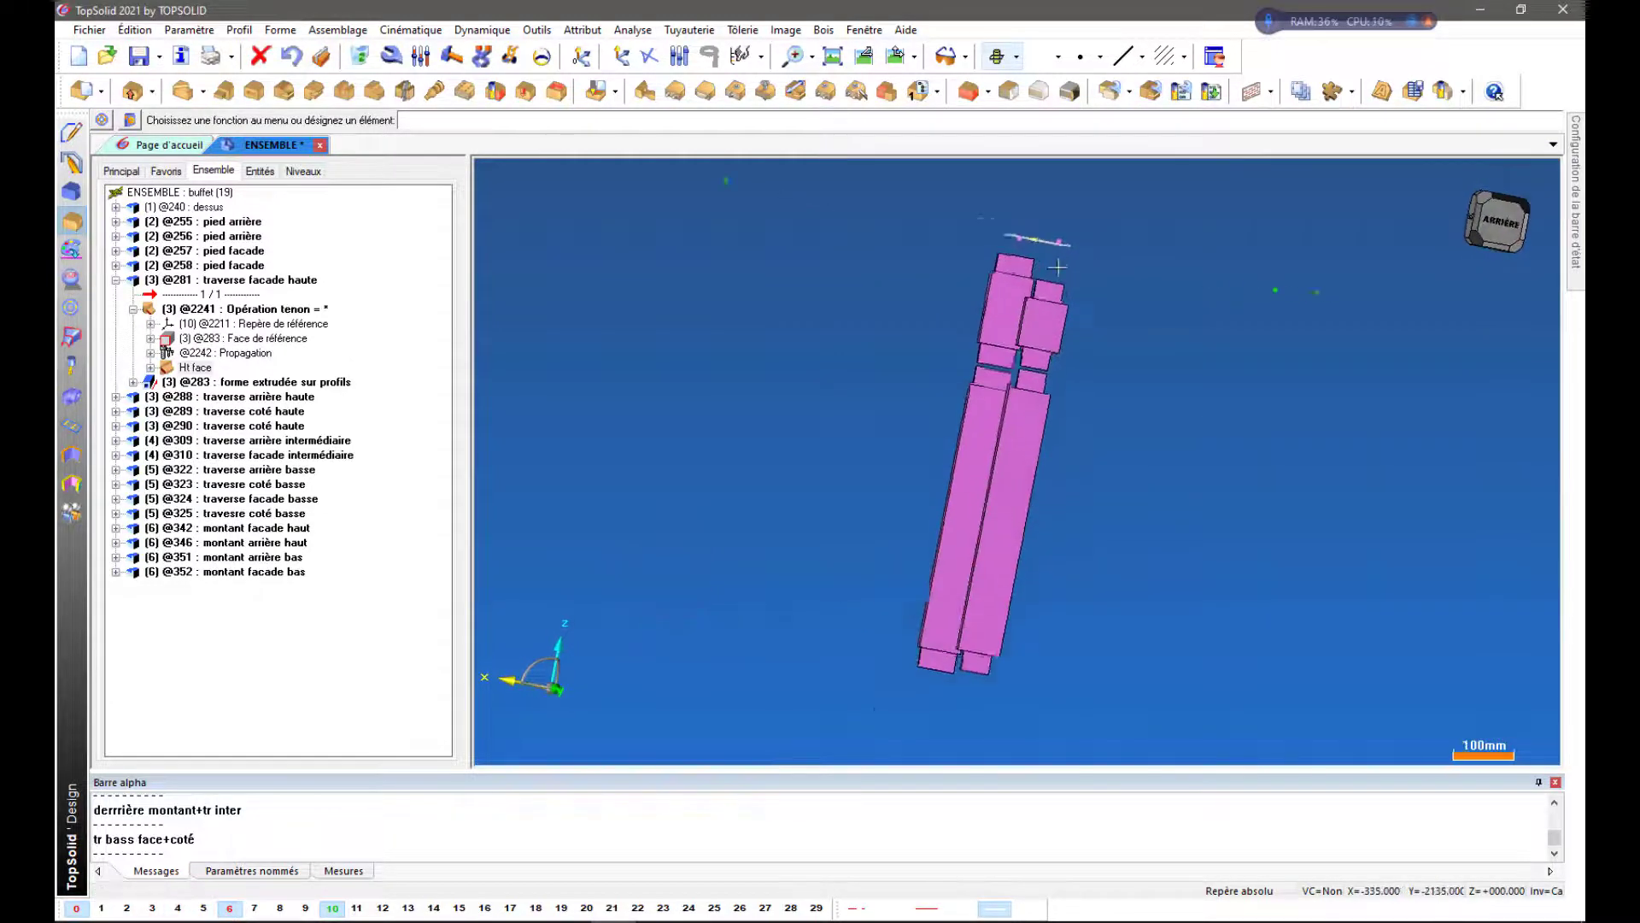
Show levels 5, 4, 3 and 2 again to bring the rails and legs back around the uprights
scroll(1057, 267, up, 2)
scroll(1090, 425, down, 2)
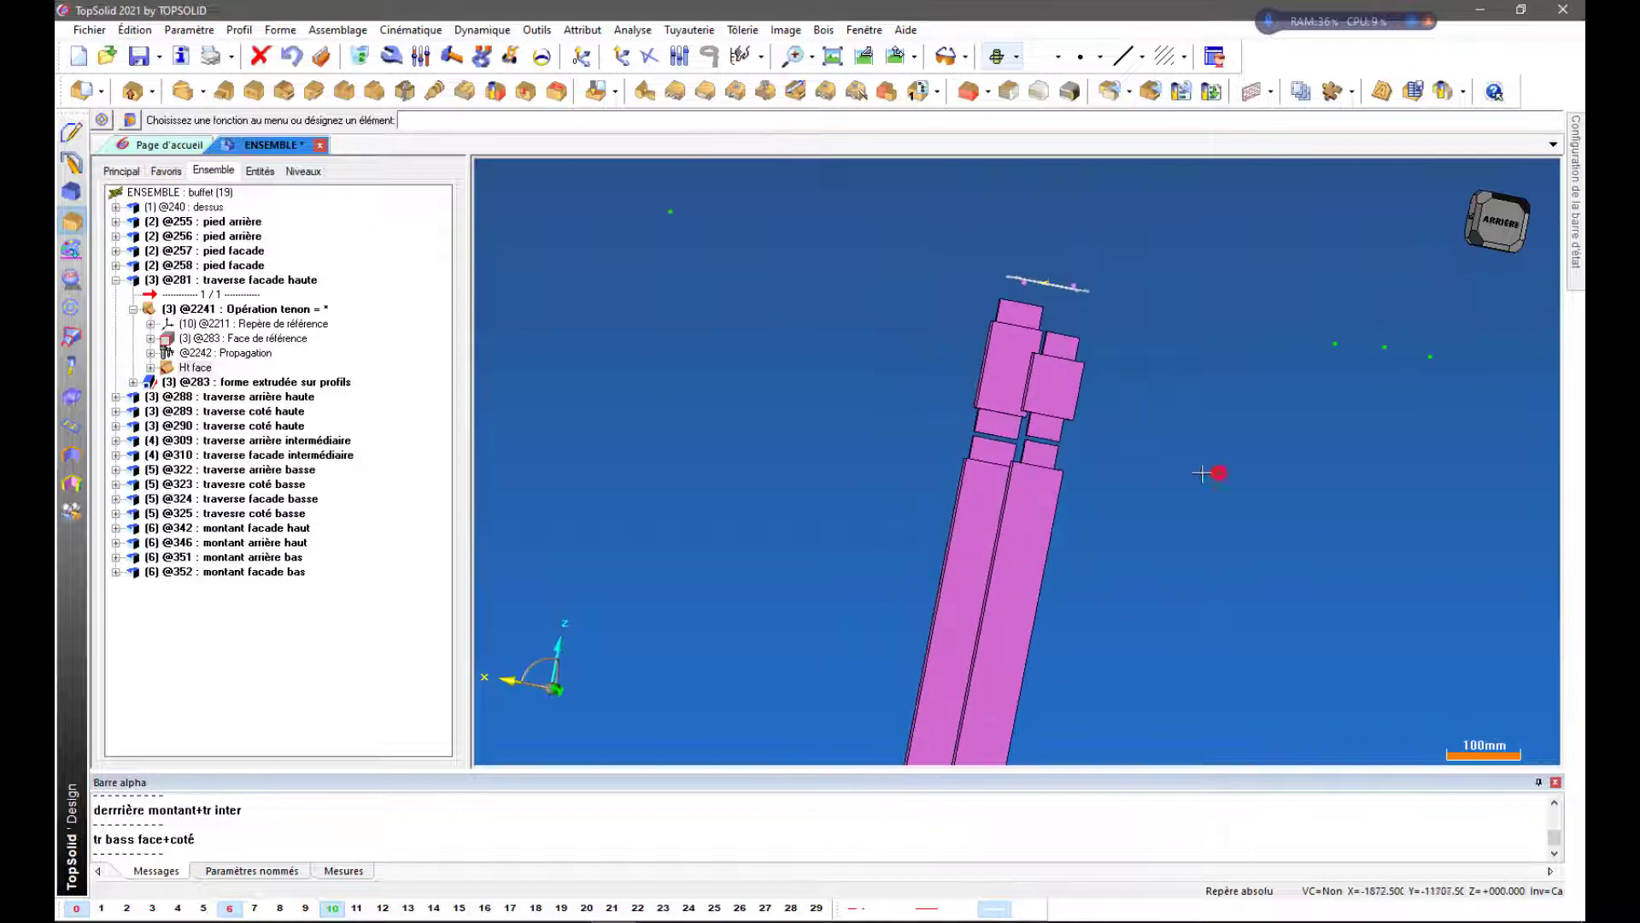
middle_drag(1318, 530, 849, 552)
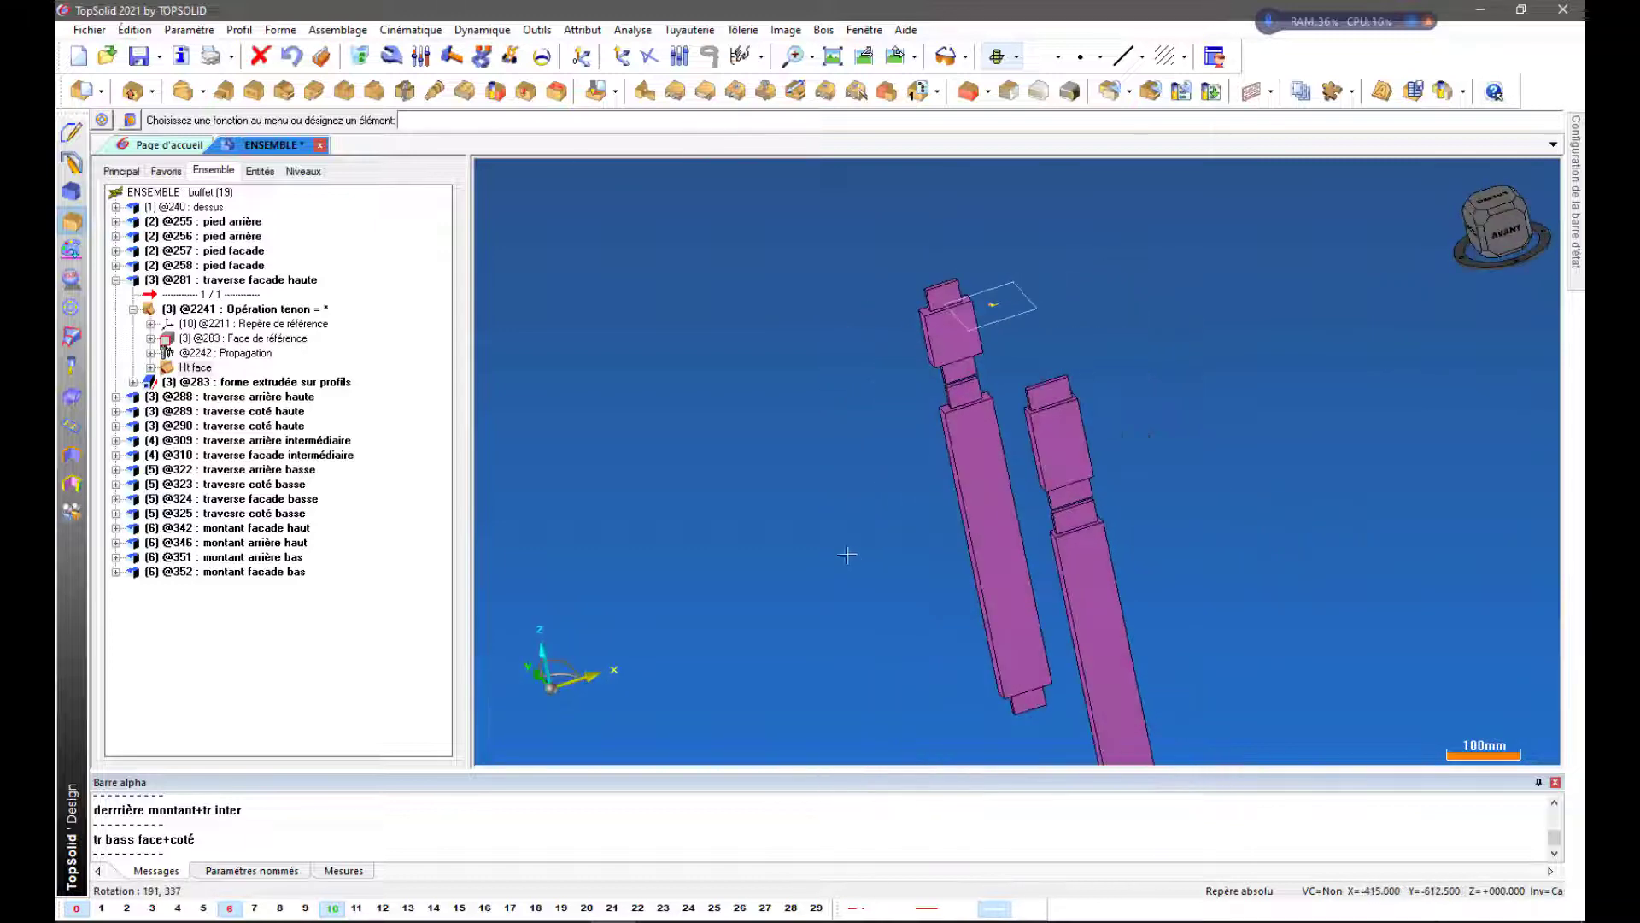
scroll(631, 459, down, 1)
click(203, 907)
click(178, 907)
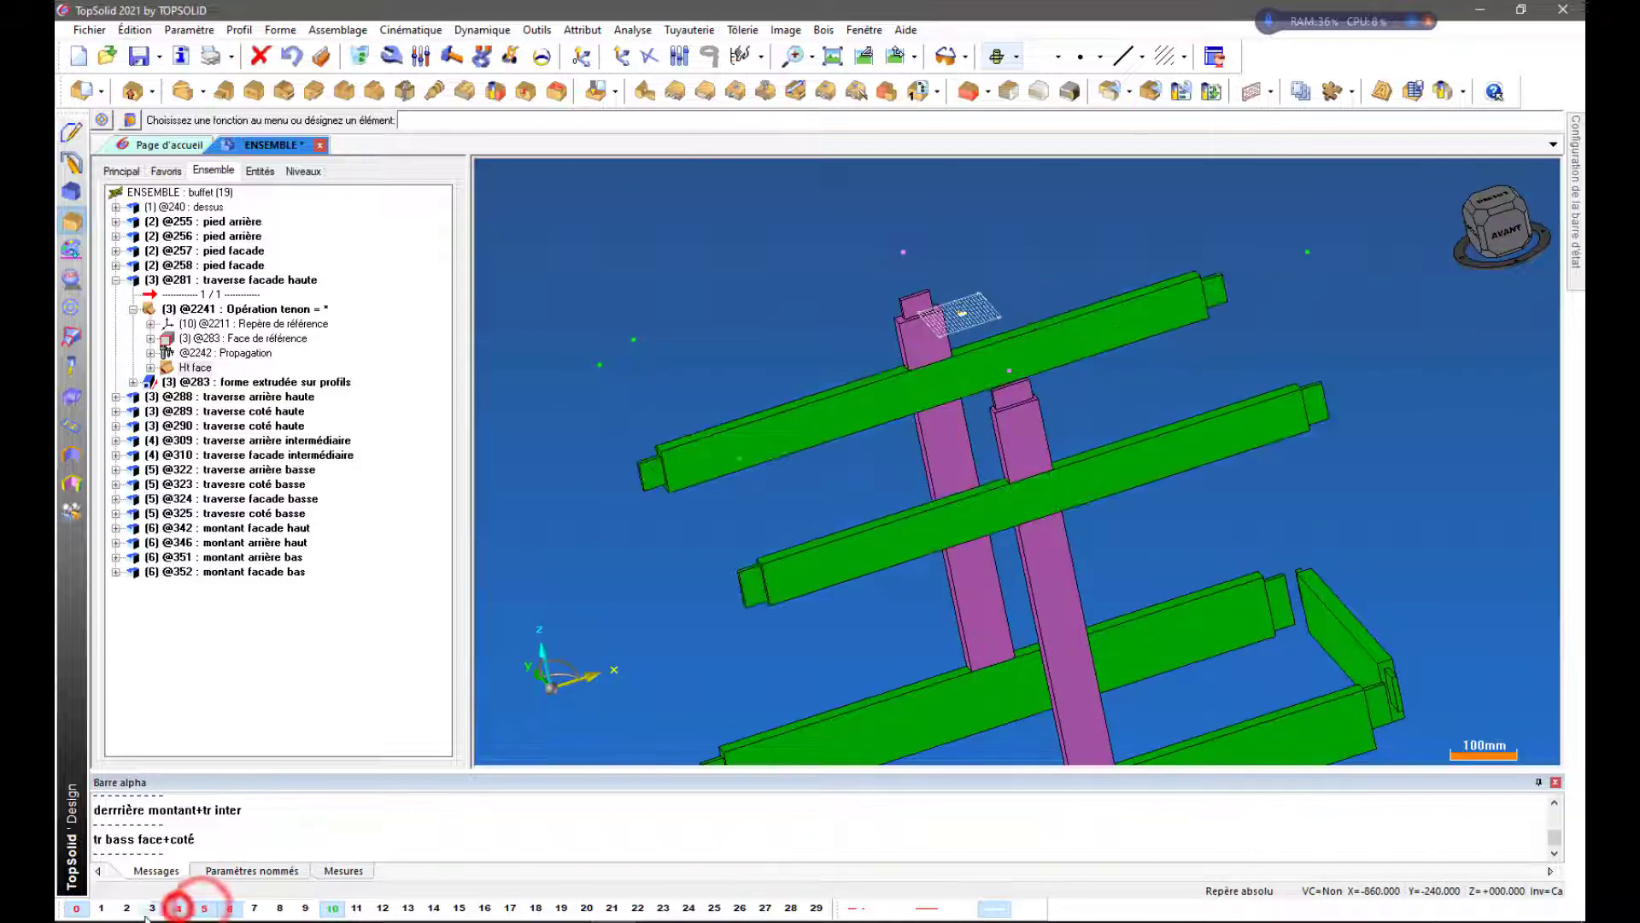
click(152, 907)
click(126, 908)
scroll(846, 423, down, 3)
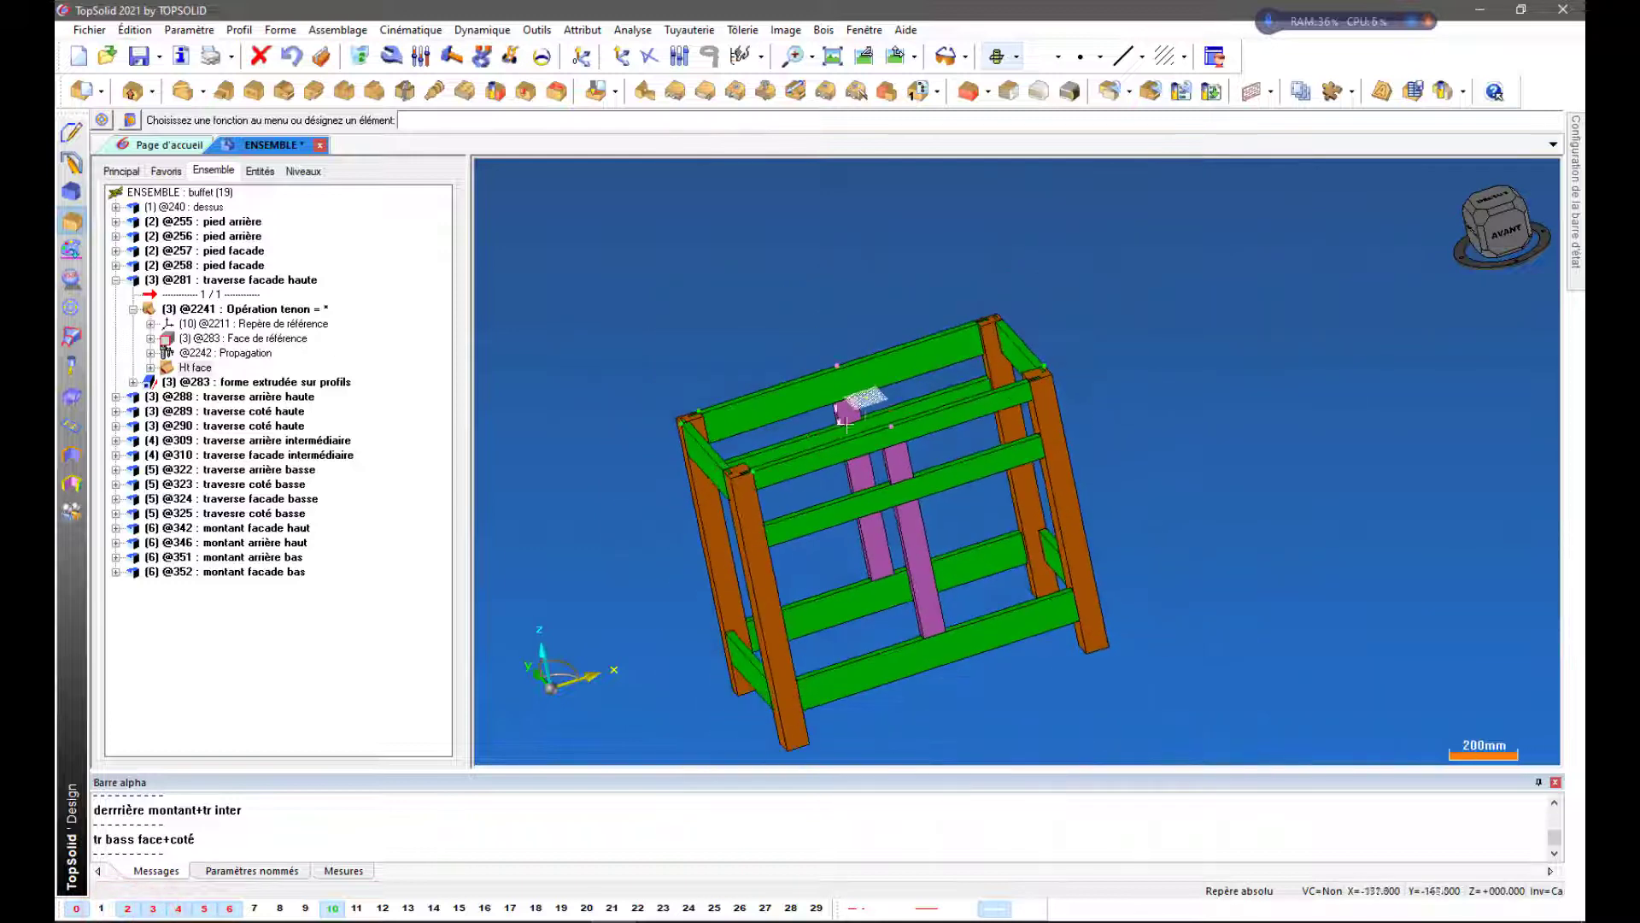
Switch the display to shaded rendering with dashed hidden lines
click(1016, 57)
click(1026, 196)
middle_drag(1123, 389, 1248, 361)
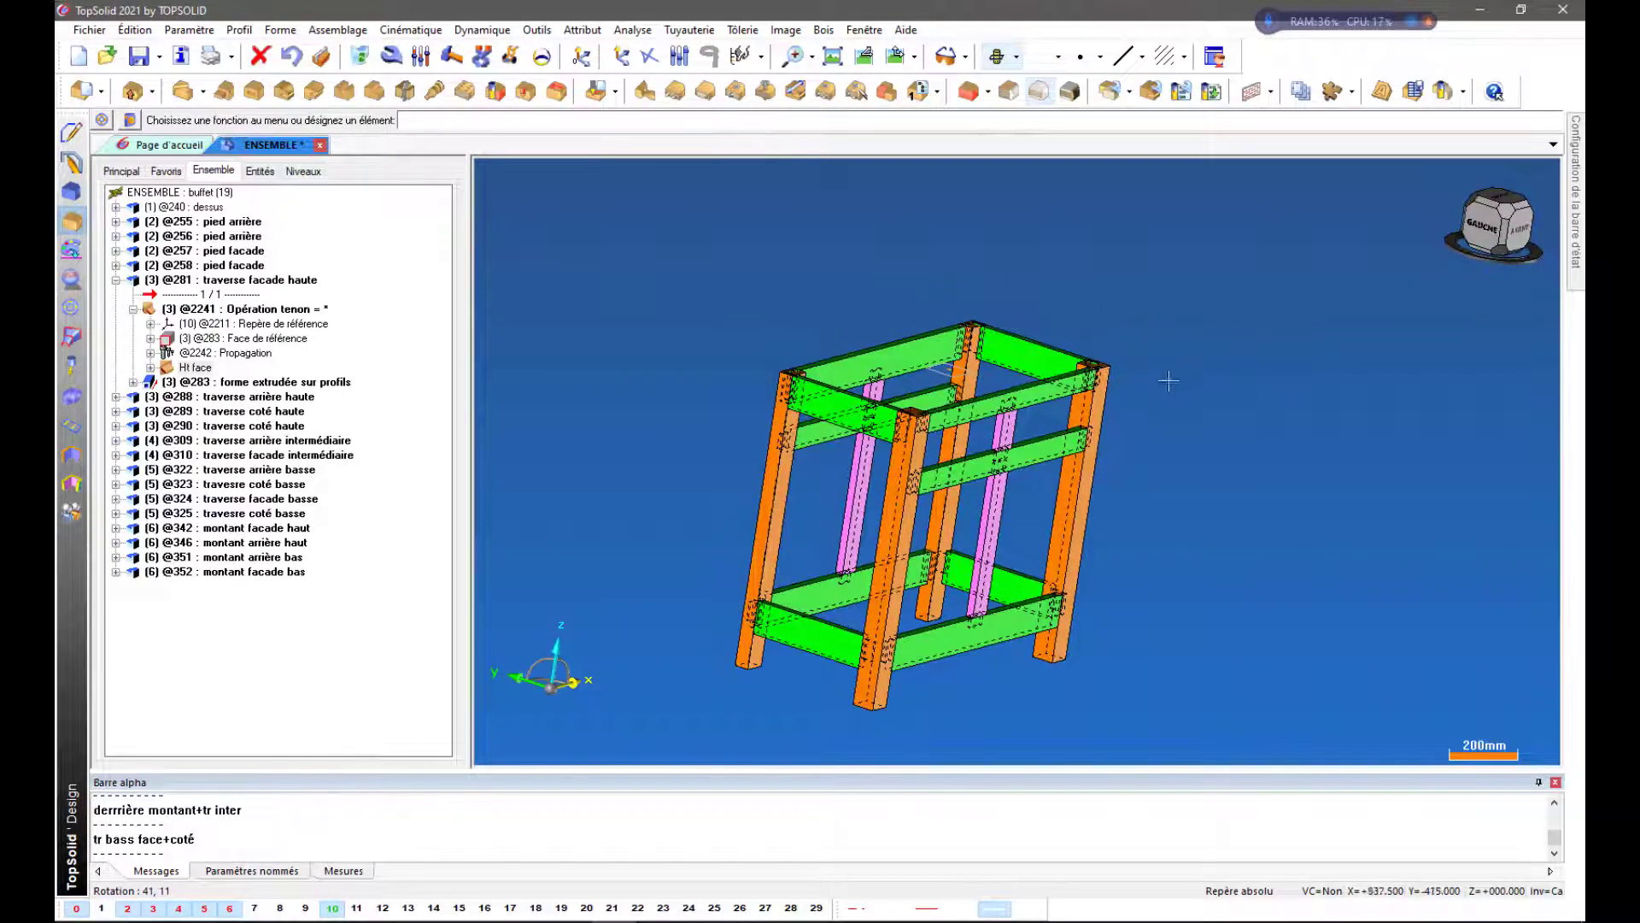
Mortise the rear left leg from the existing tenon of the upper left side rail, with 4 mm bottom clearance
scroll(769, 467, up, 3)
scroll(932, 377, up, 3)
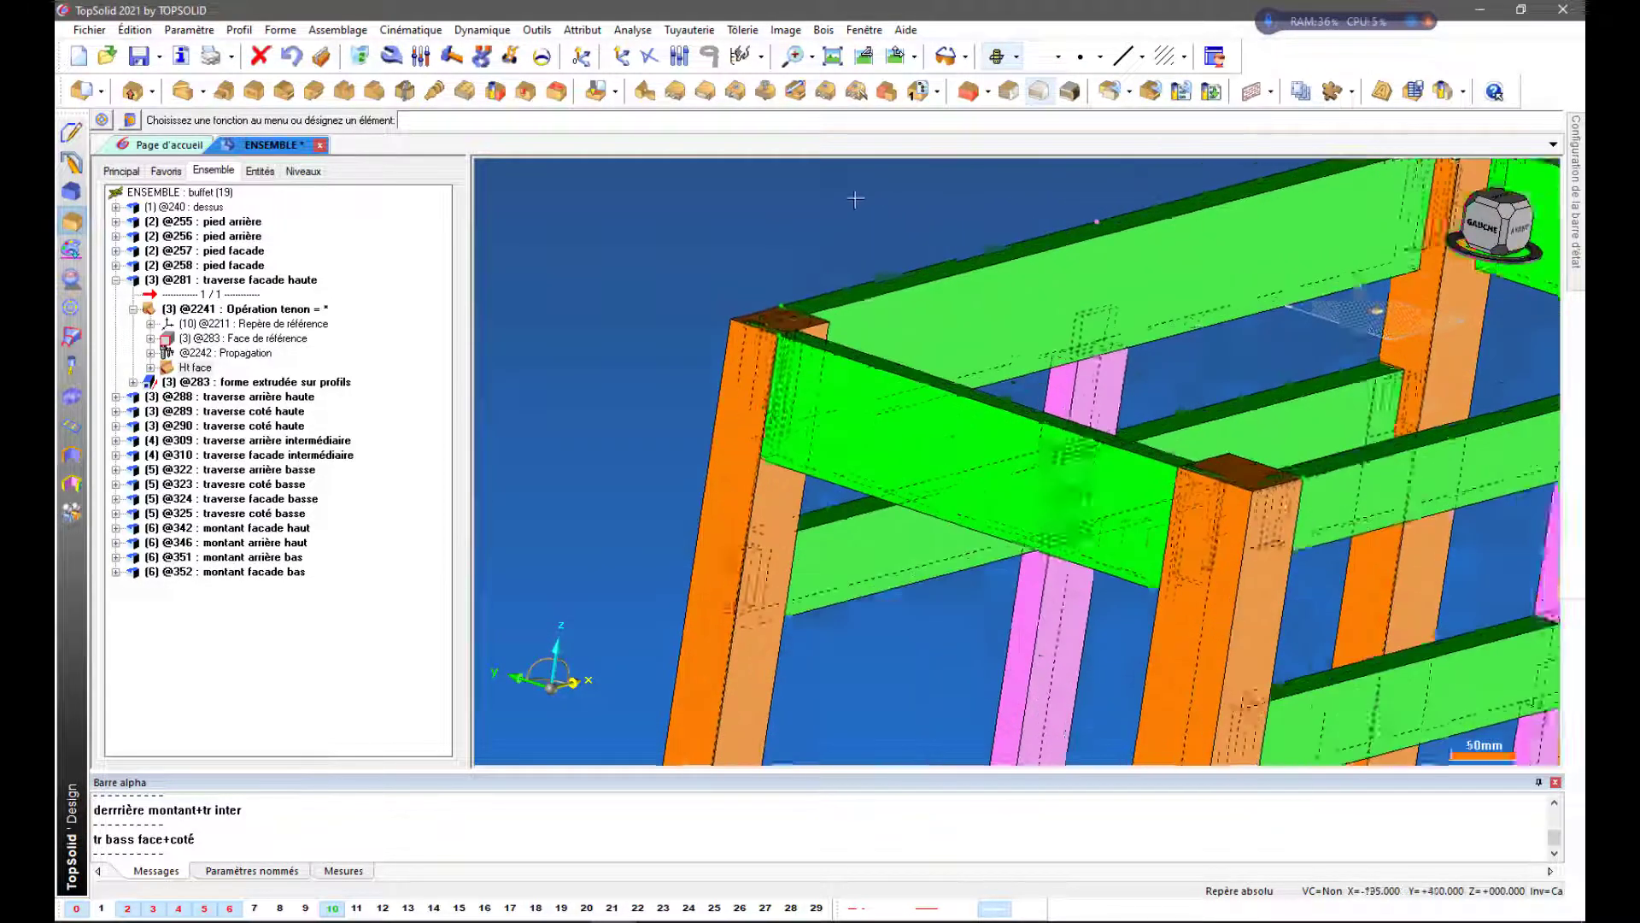
middle_drag(822, 248, 820, 254)
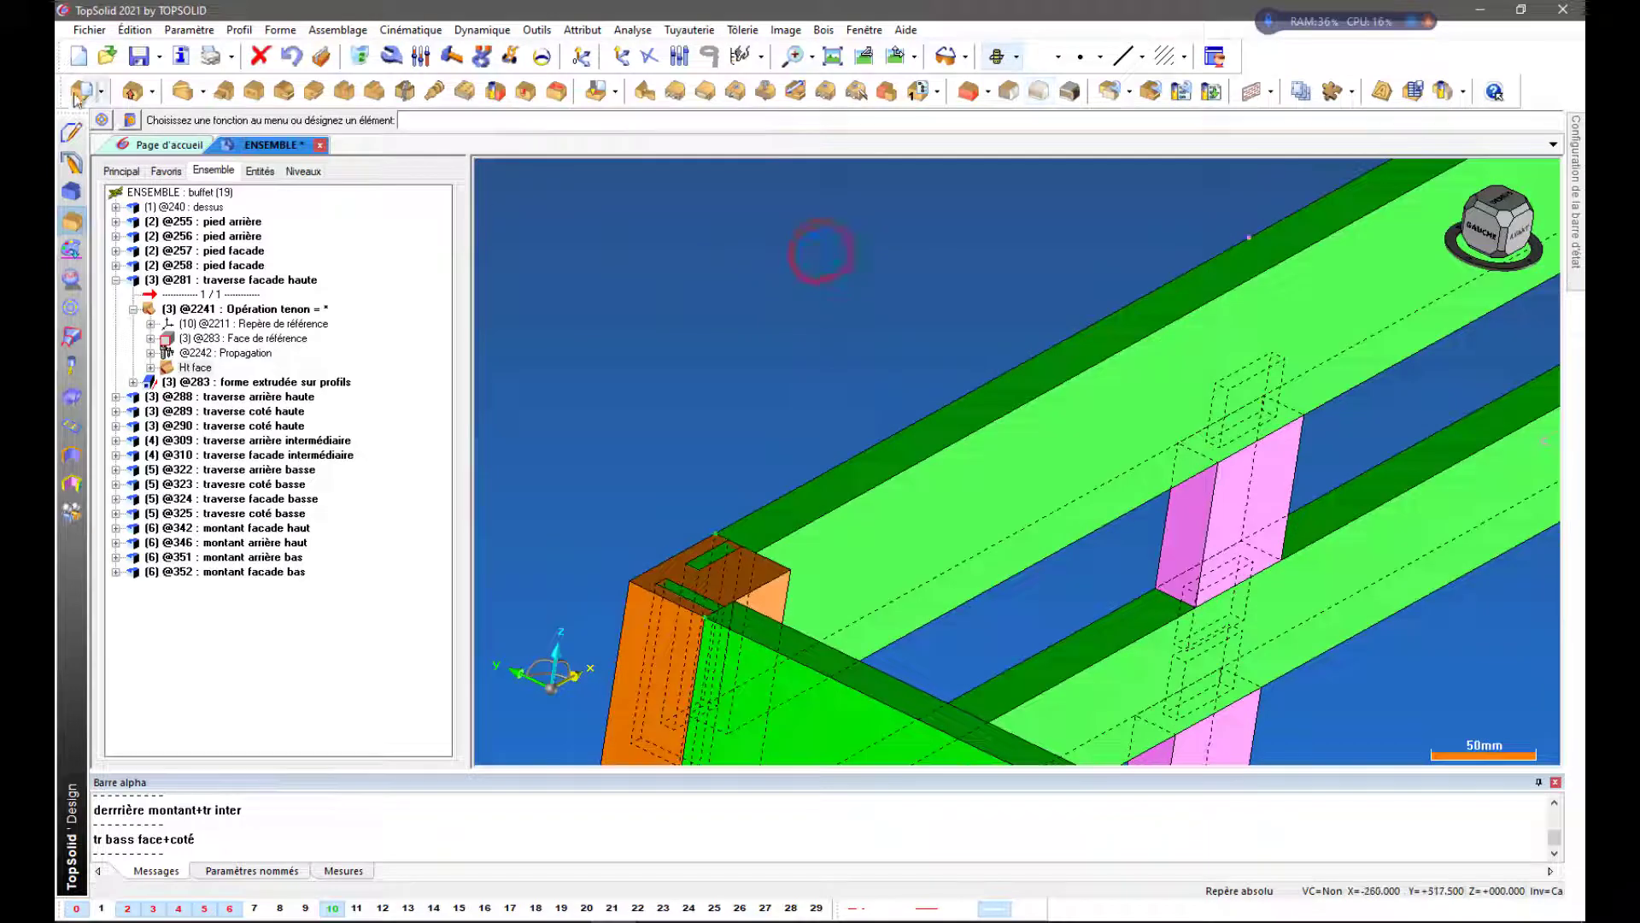
click(647, 91)
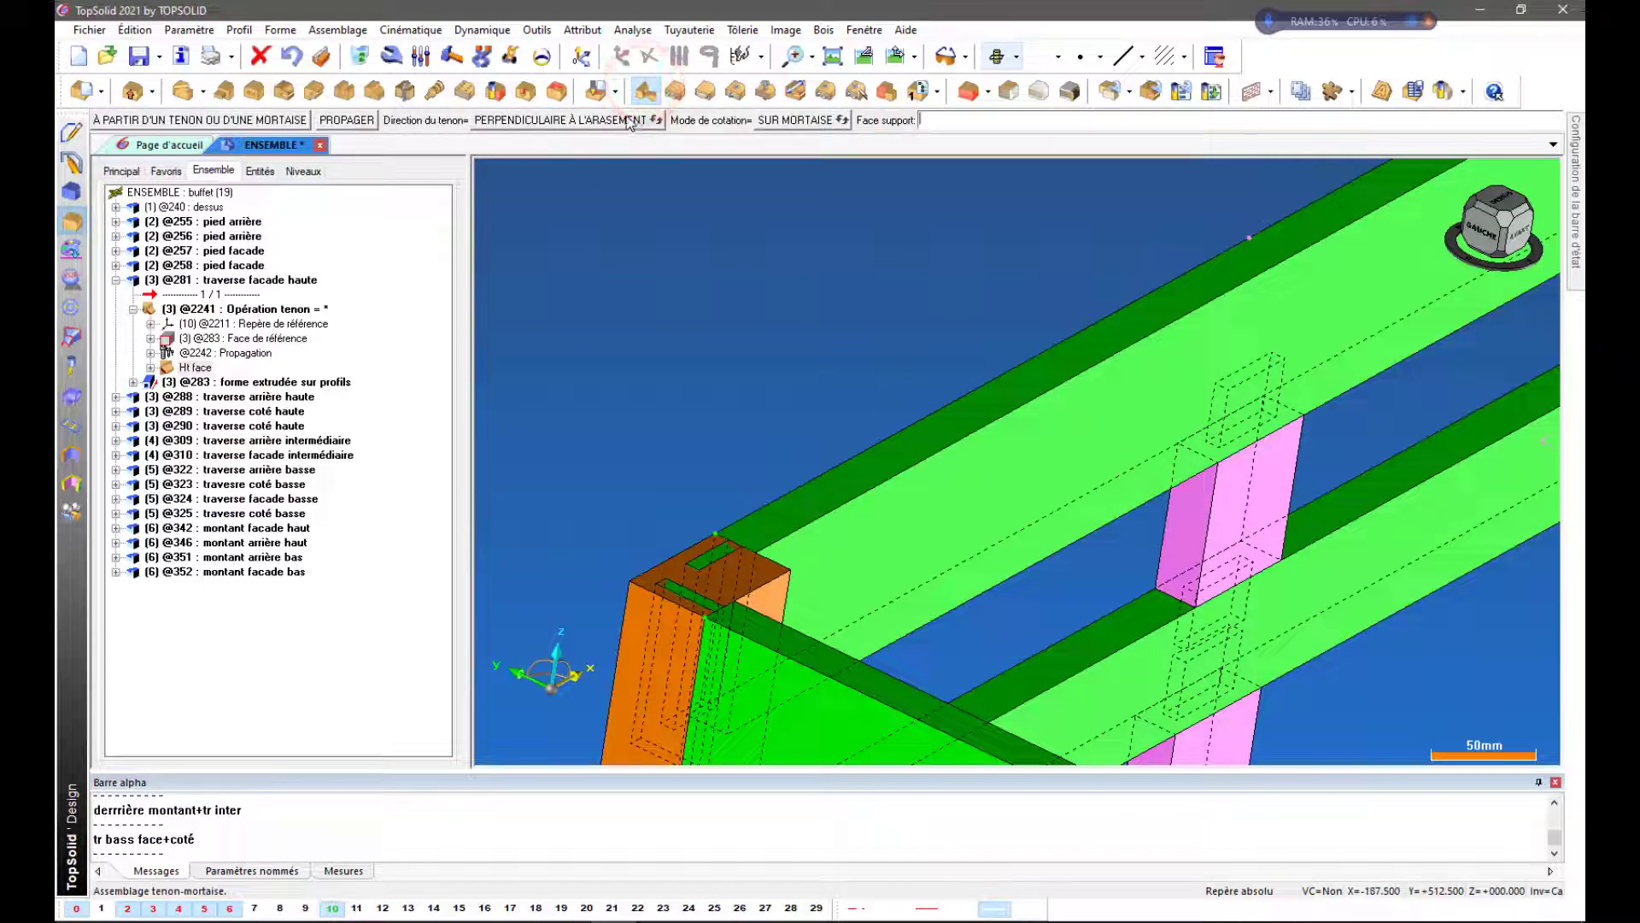
click(216, 119)
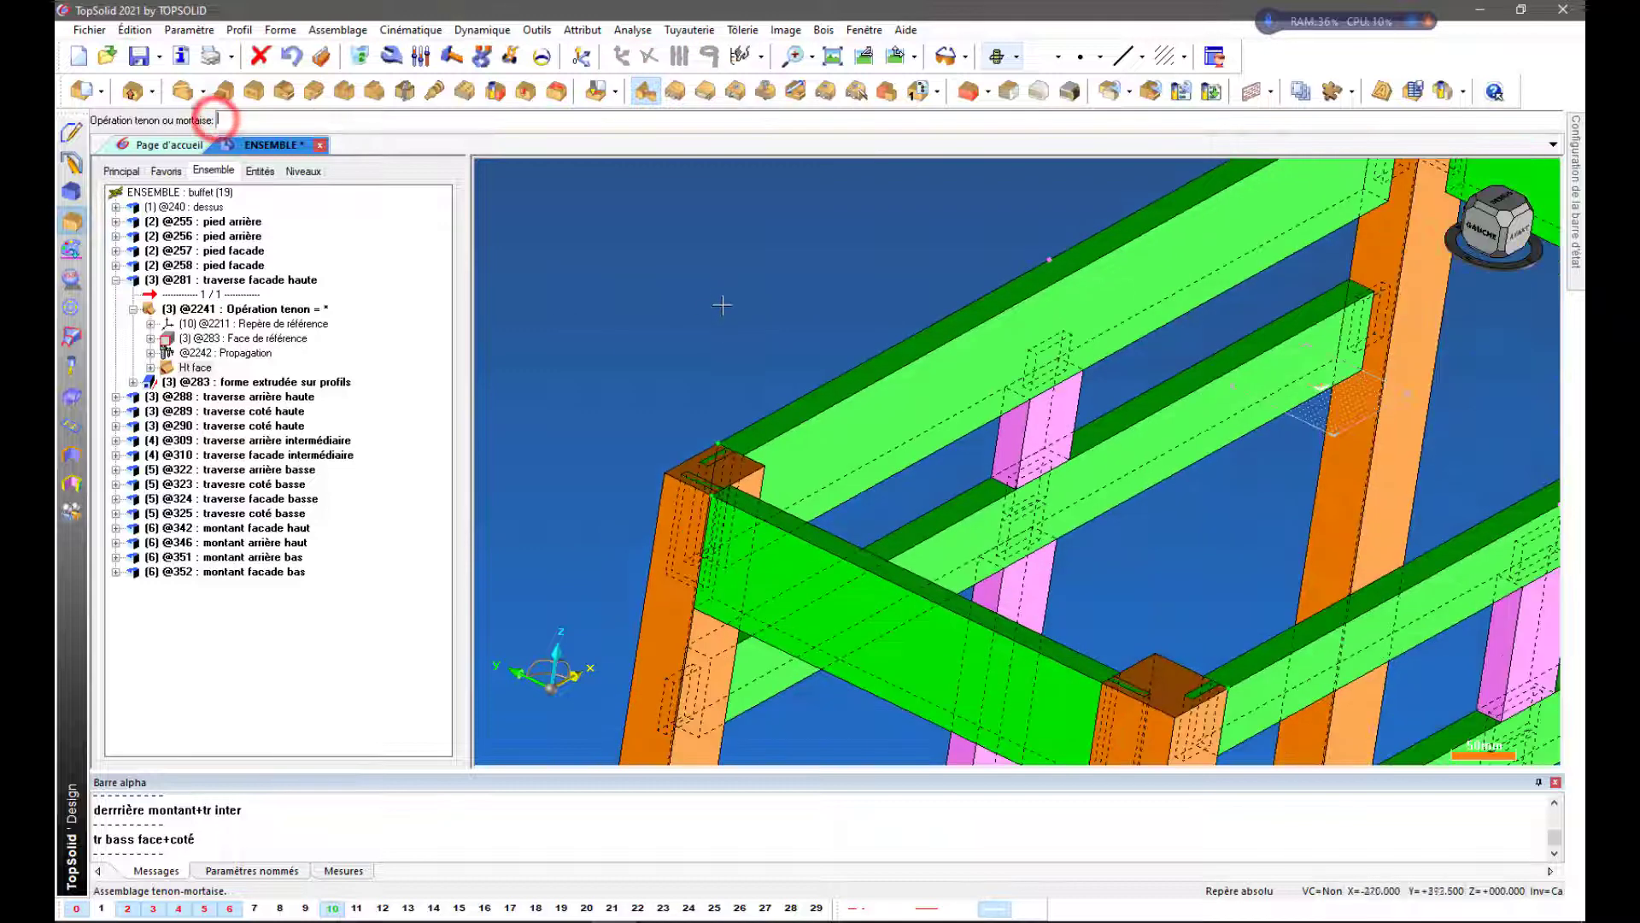
scroll(697, 544, up, 4)
scroll(733, 367, up, 2)
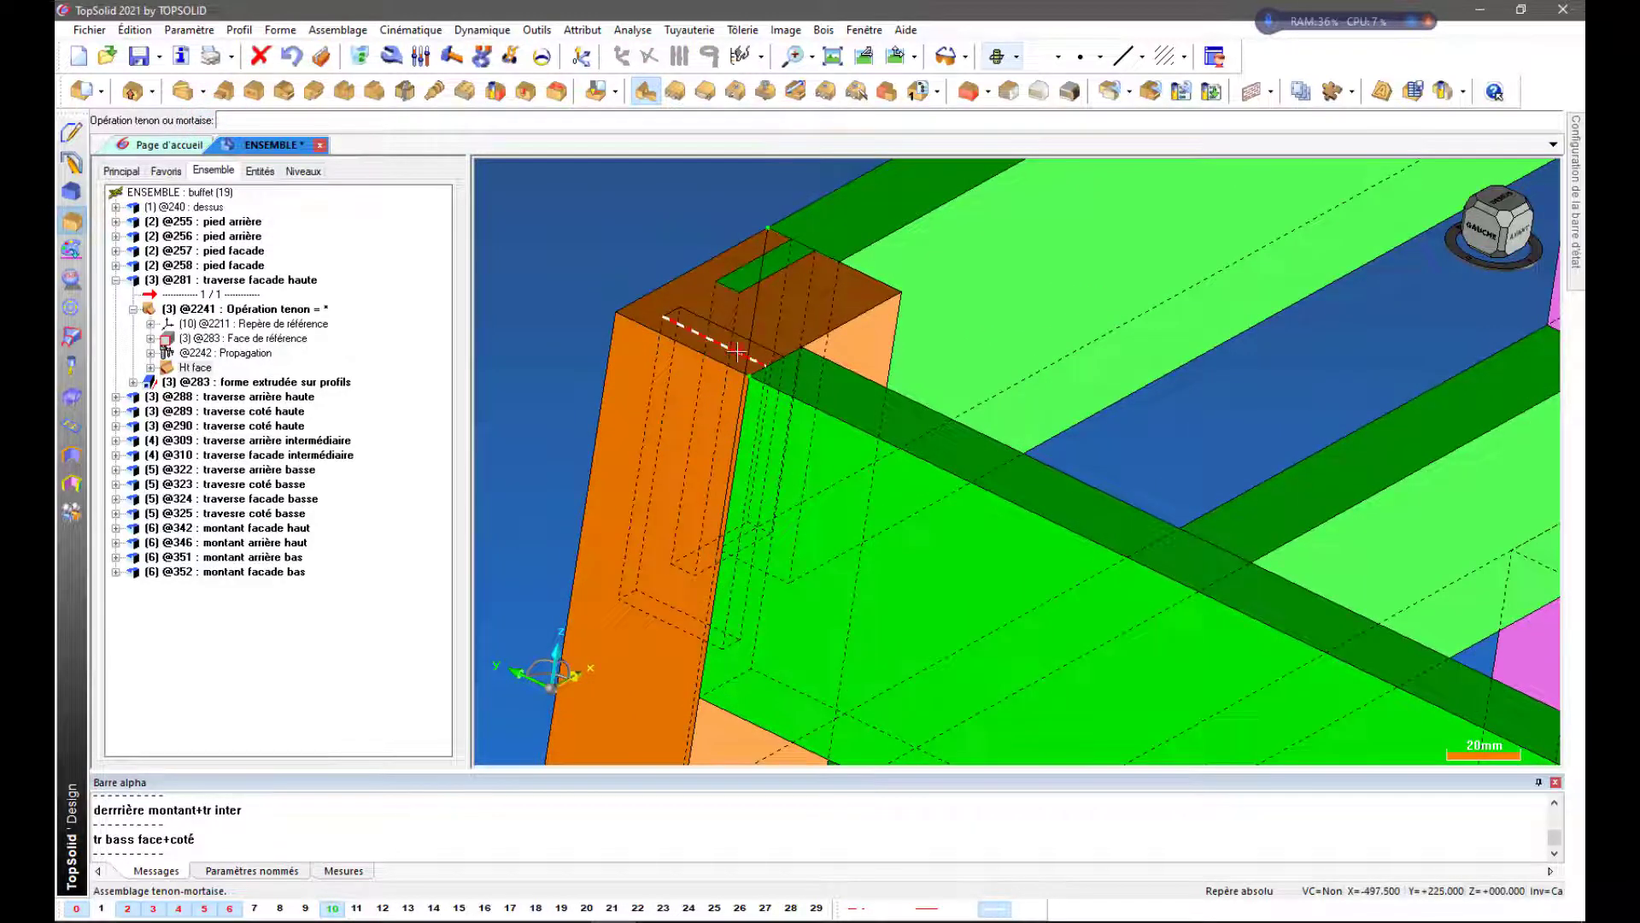
click(627, 427)
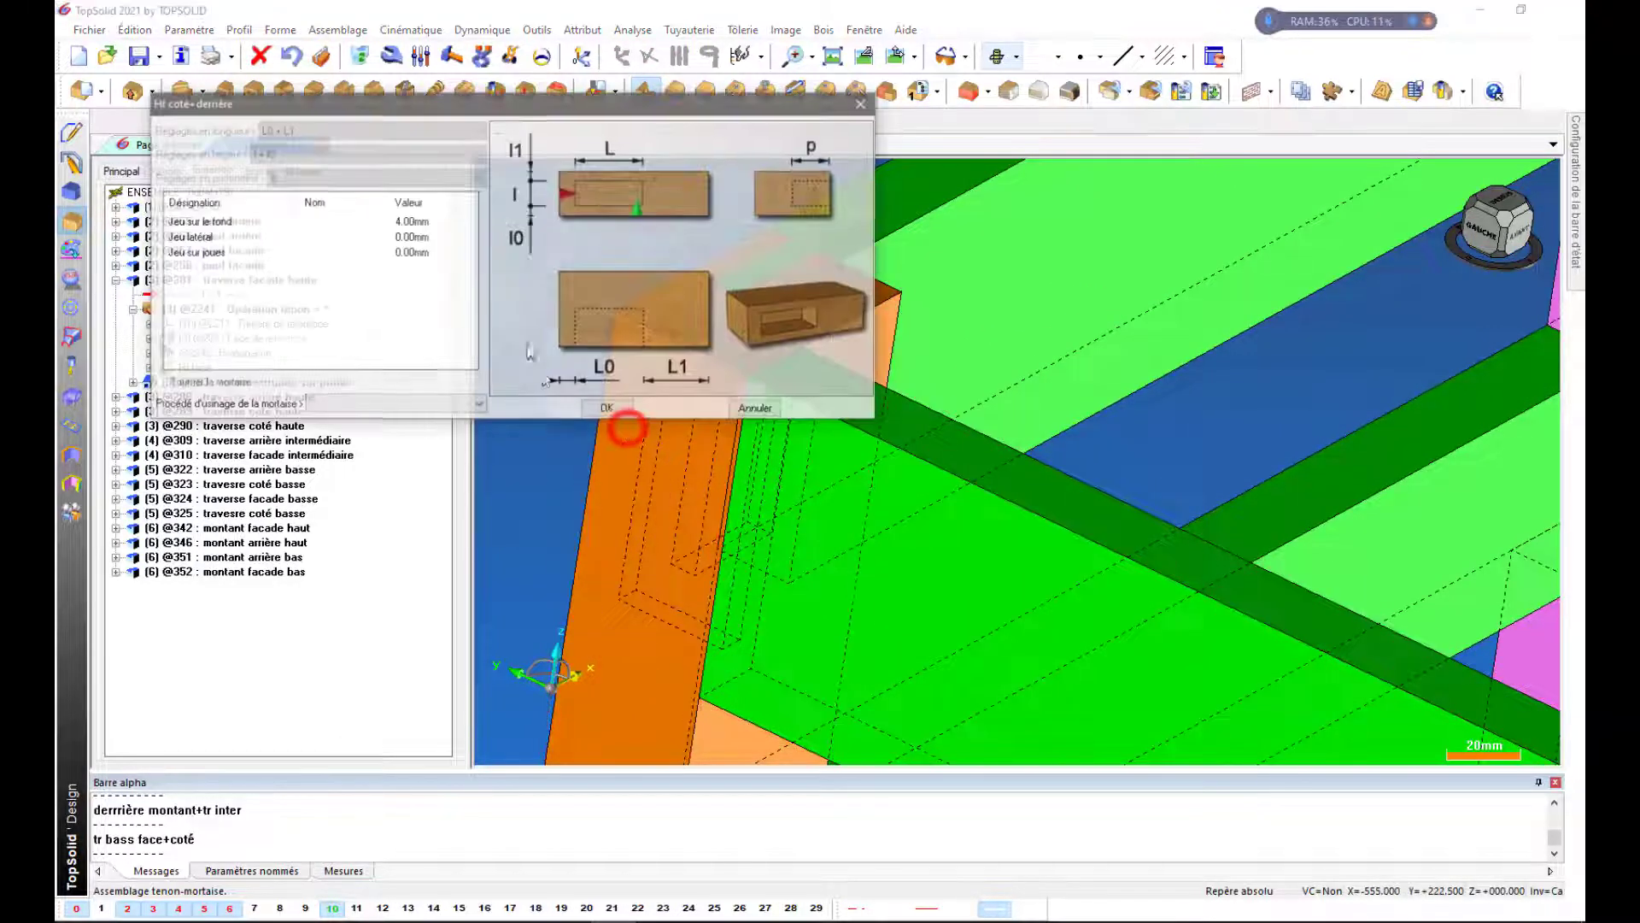
click(607, 409)
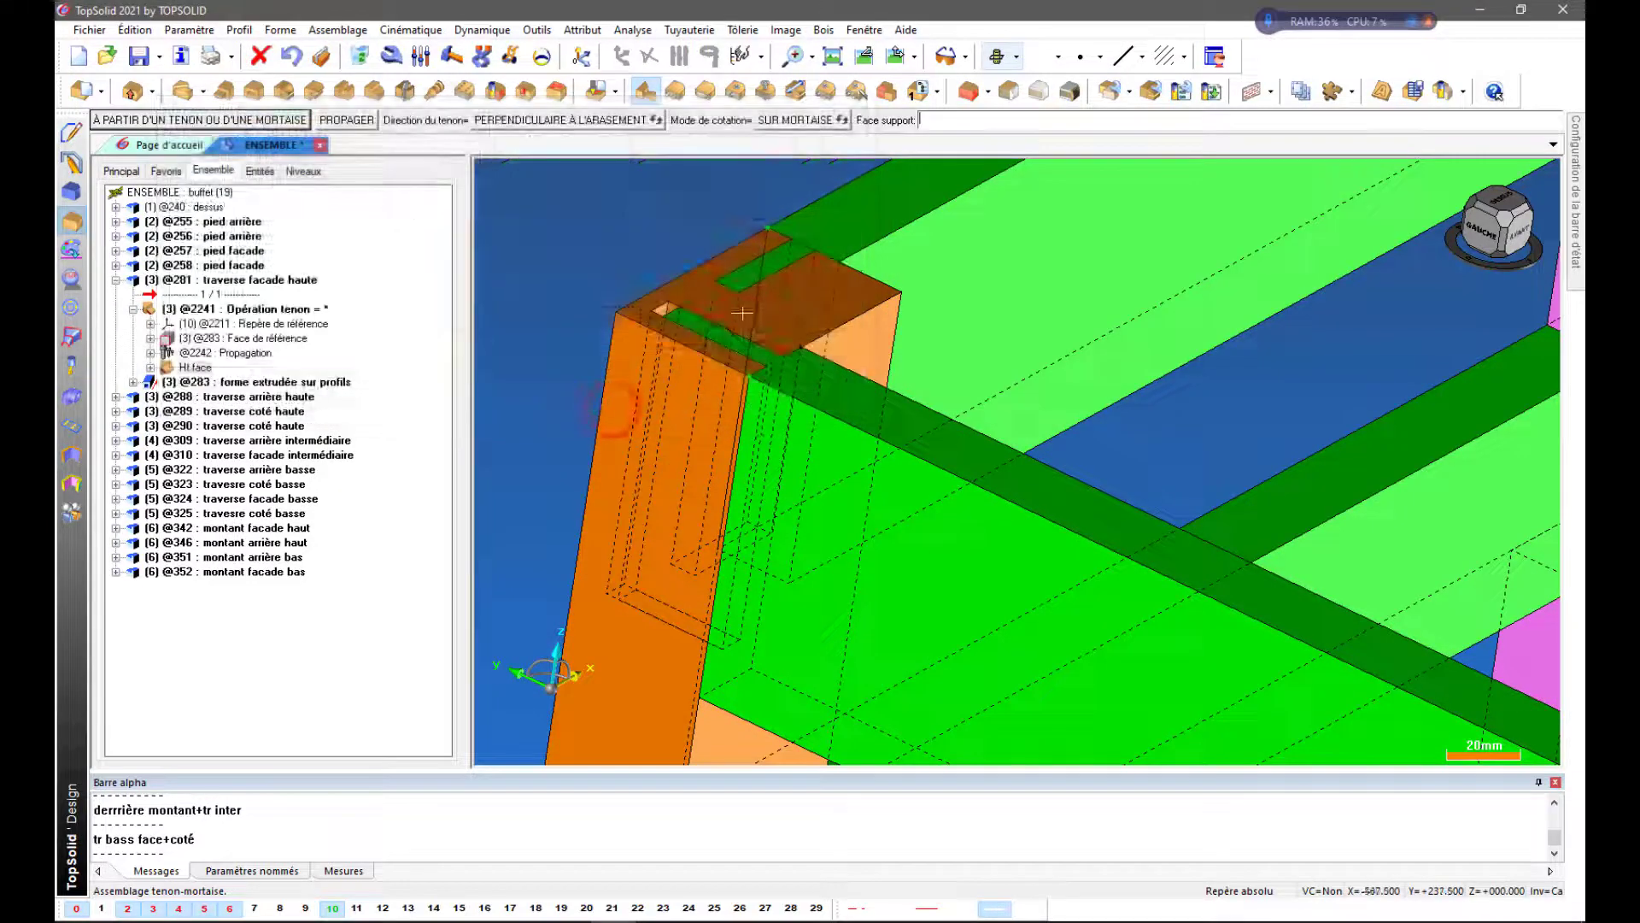
Mortise the rear left leg from the upper rear rail's existing tenon, with 4 mm bottom clearance
scroll(628, 267, up, 5)
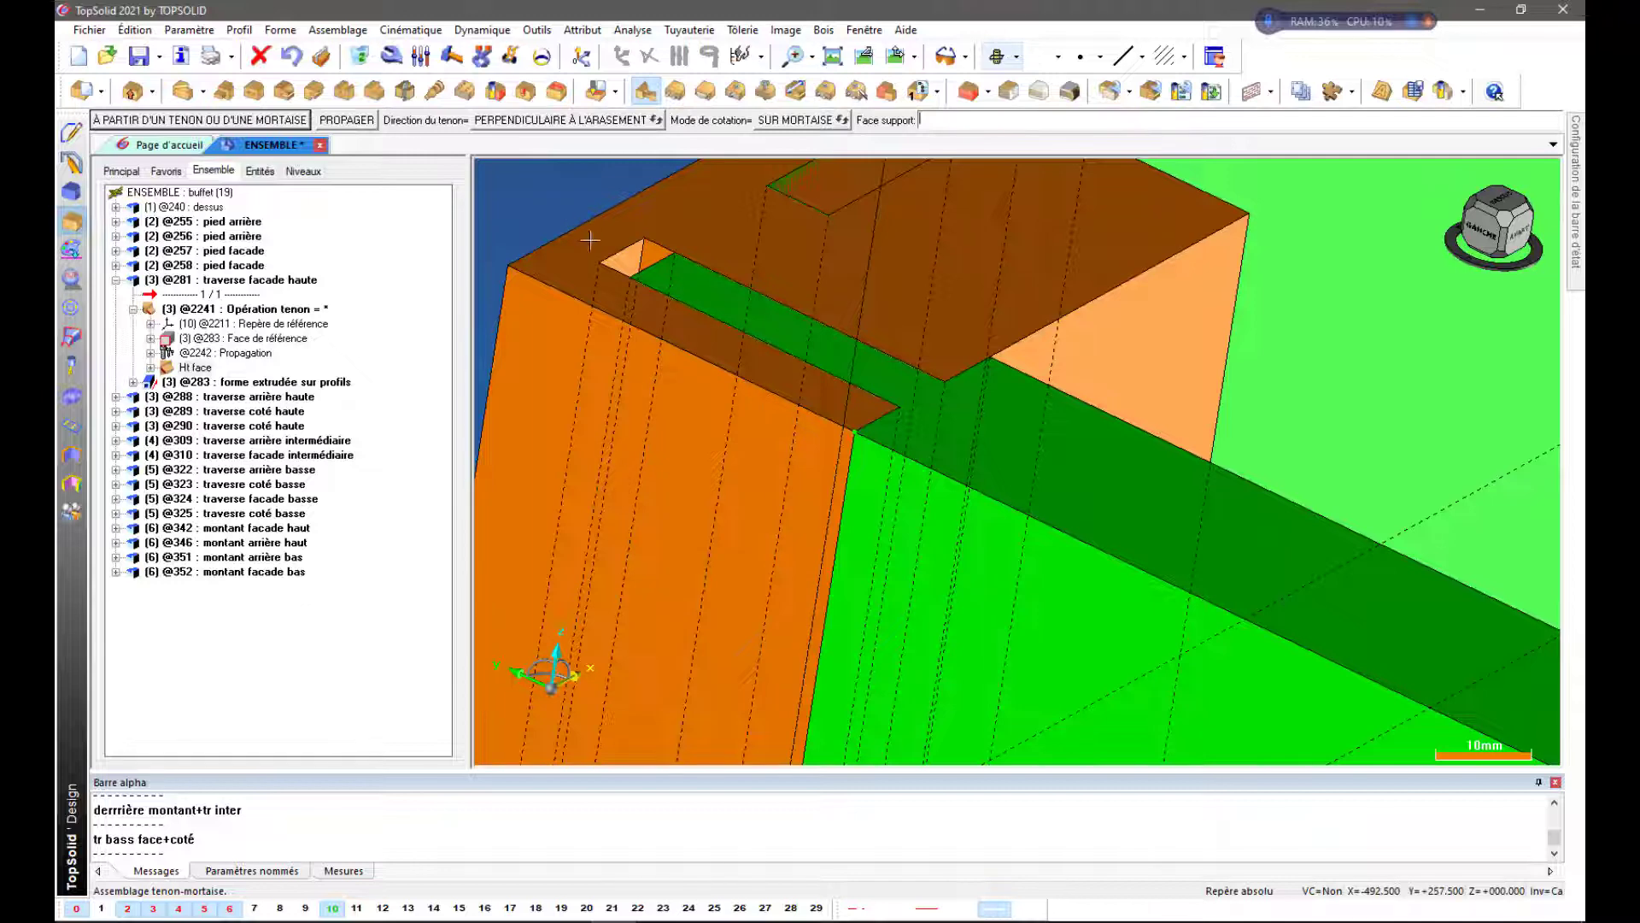
scroll(589, 240, down, 1)
scroll(602, 241, down, 2)
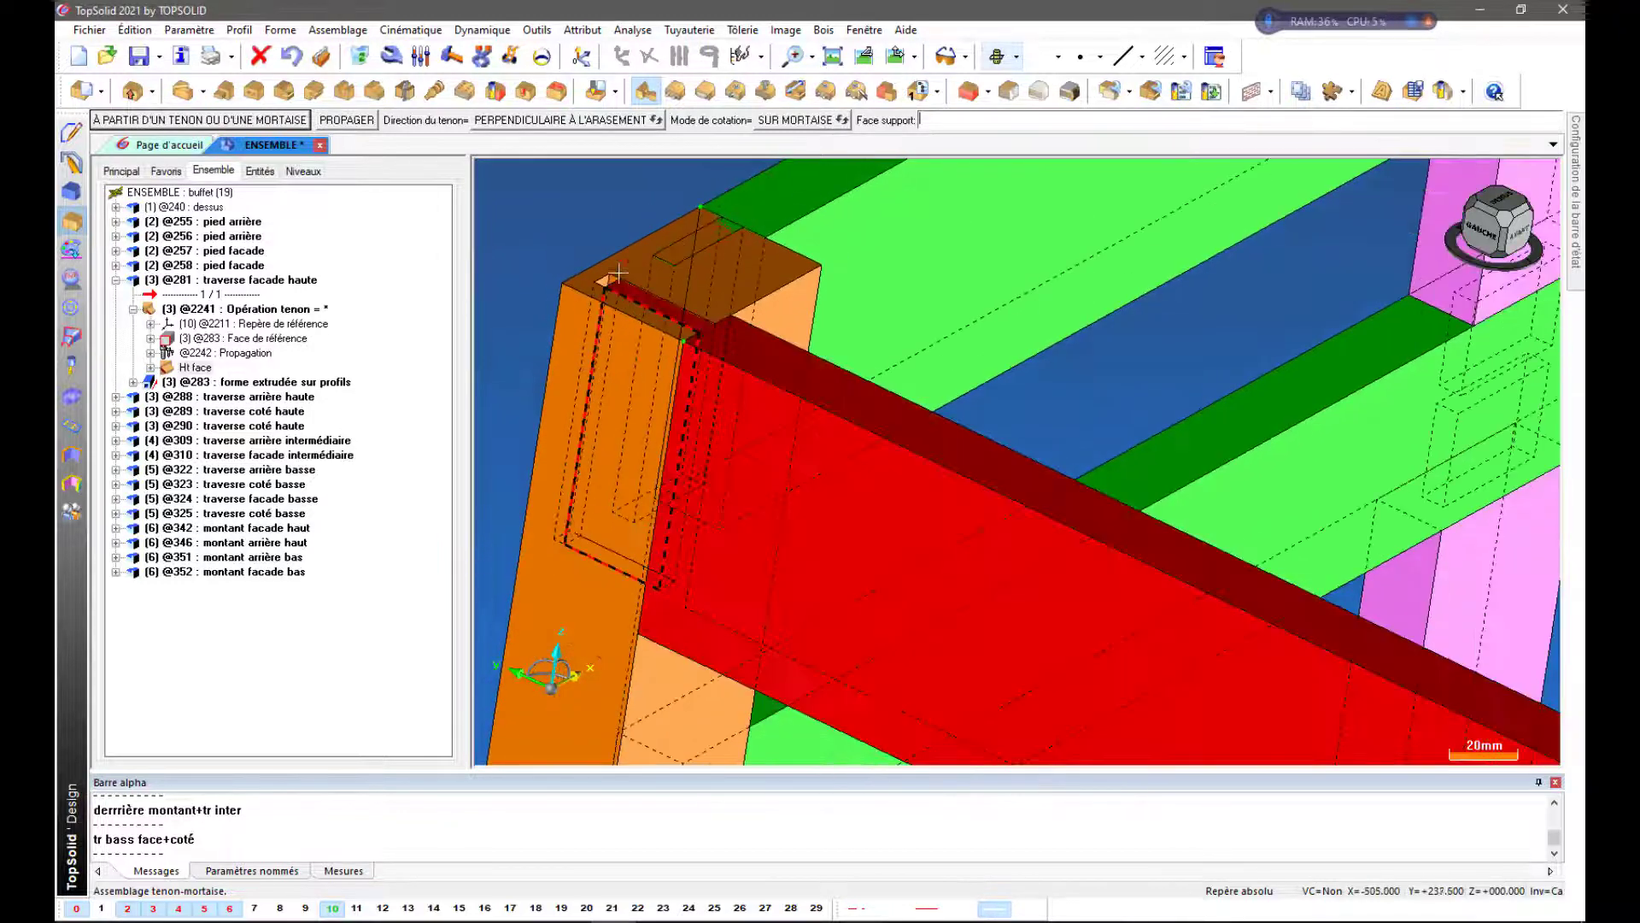
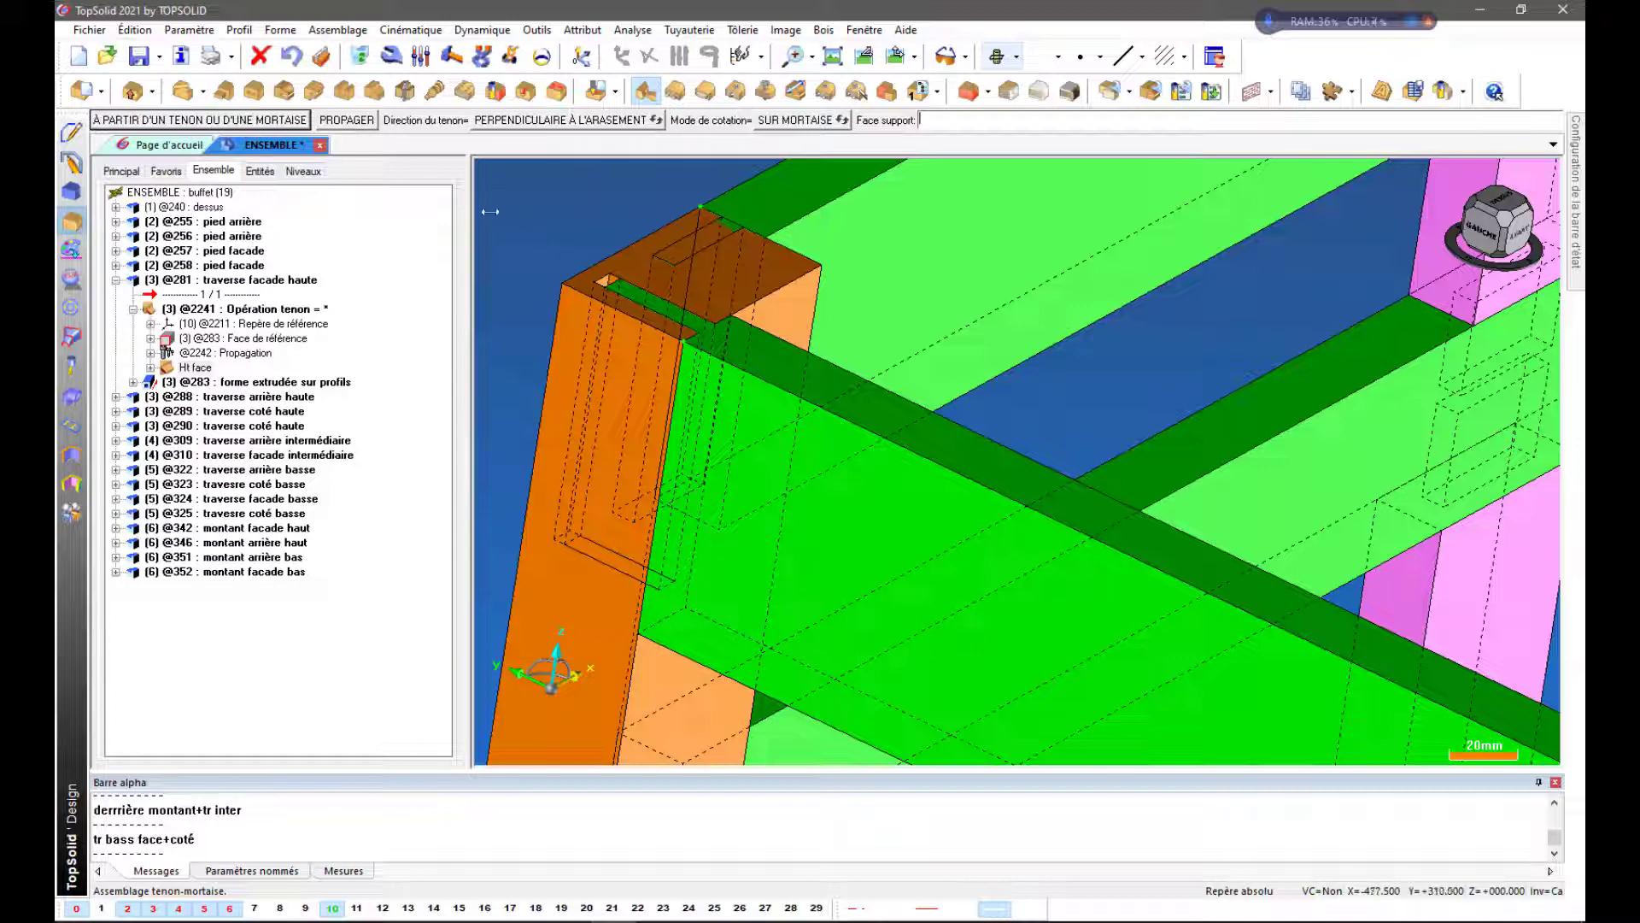
click(548, 208)
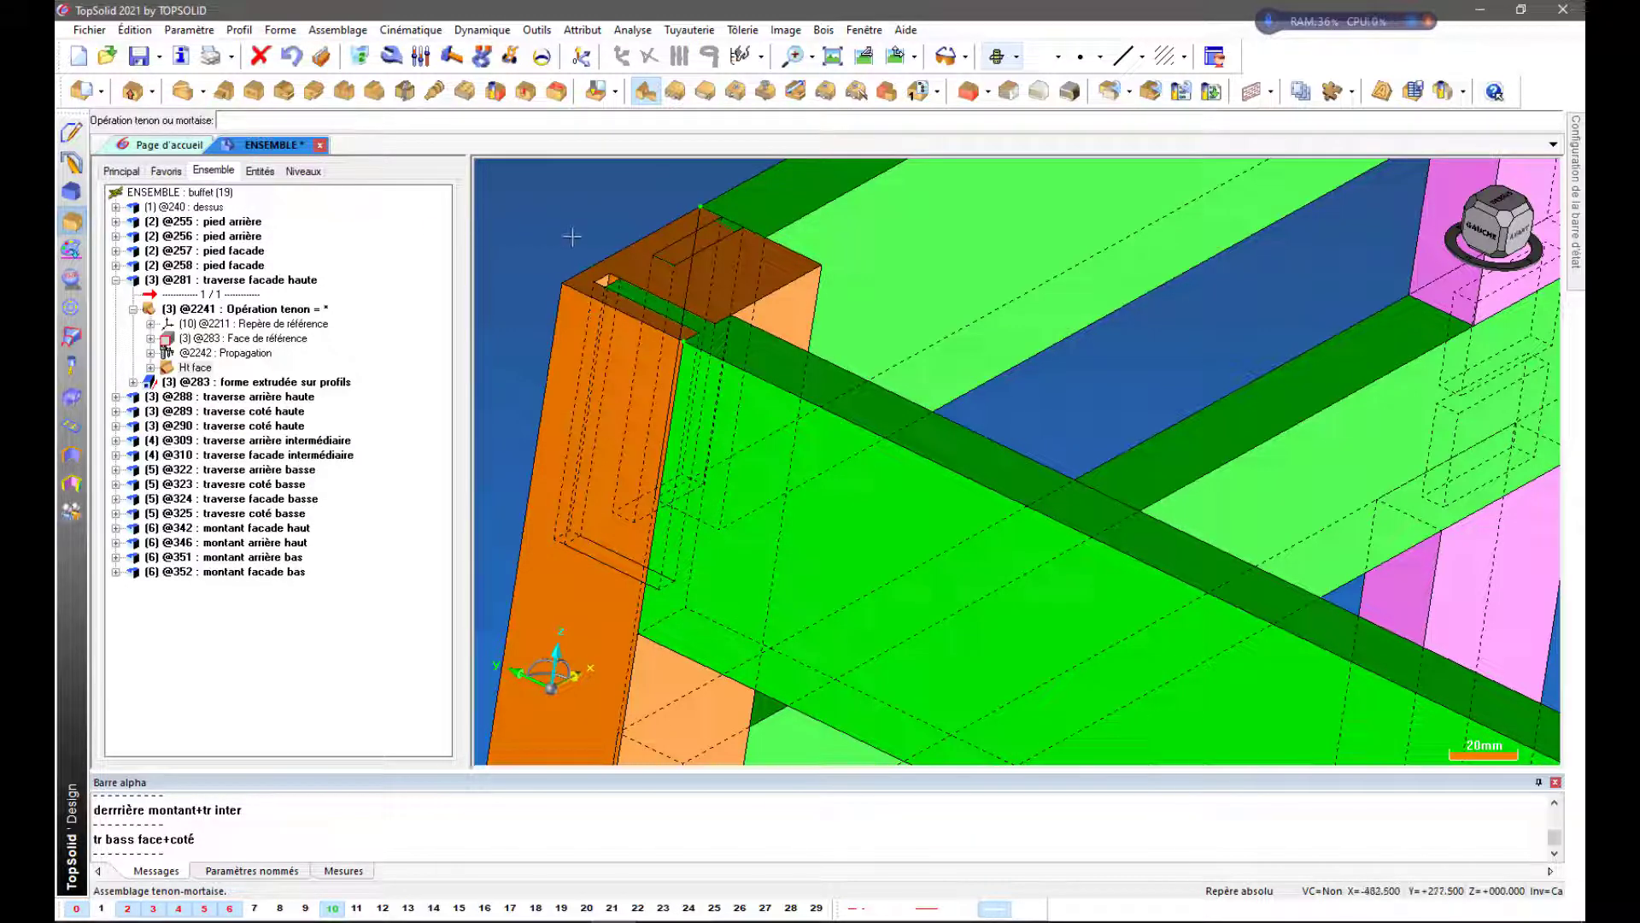
click(700, 250)
click(704, 274)
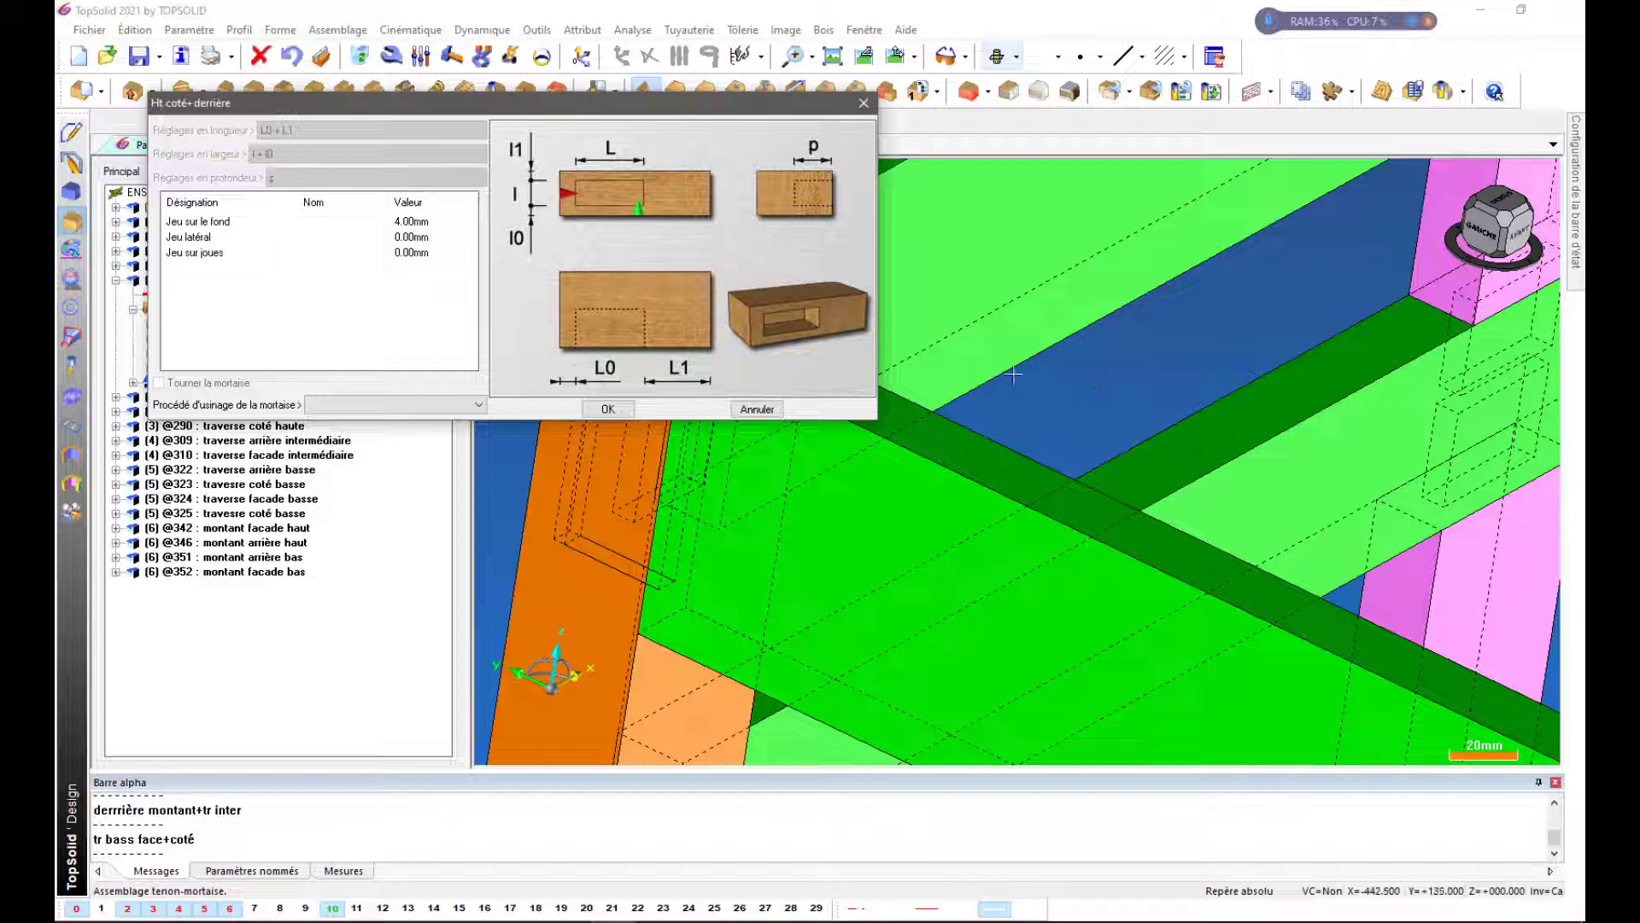
key(Return)
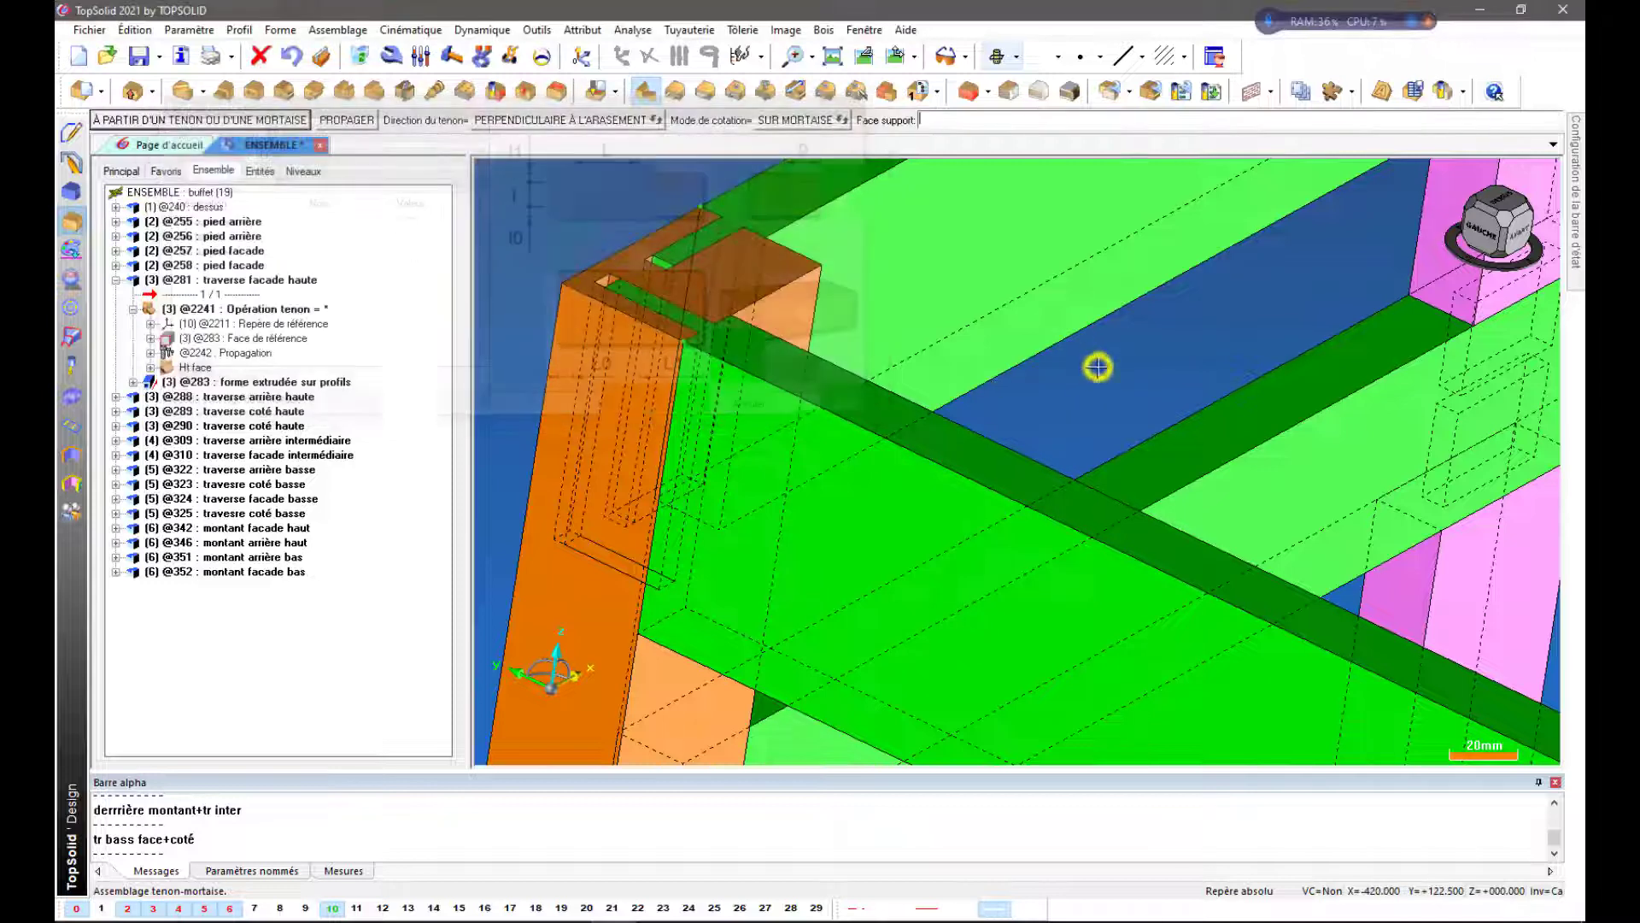
Mortise the front left leg from the existing tenons of the upper left side rail and the upper front rail
scroll(611, 325, down, 5)
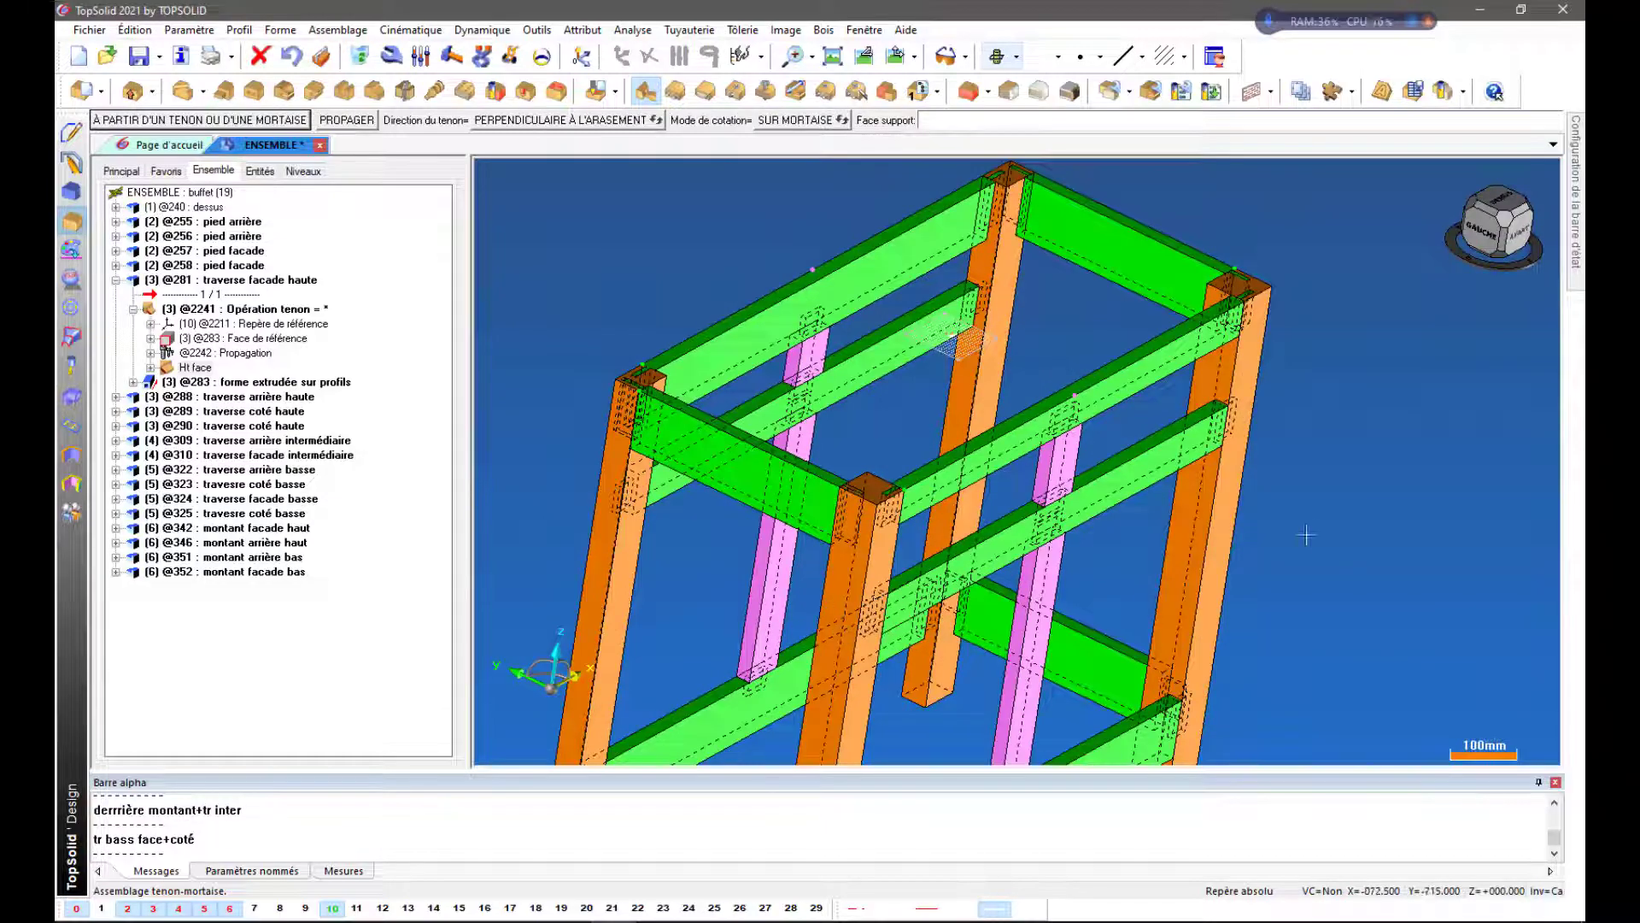
click(1308, 537)
scroll(821, 581, up, 4)
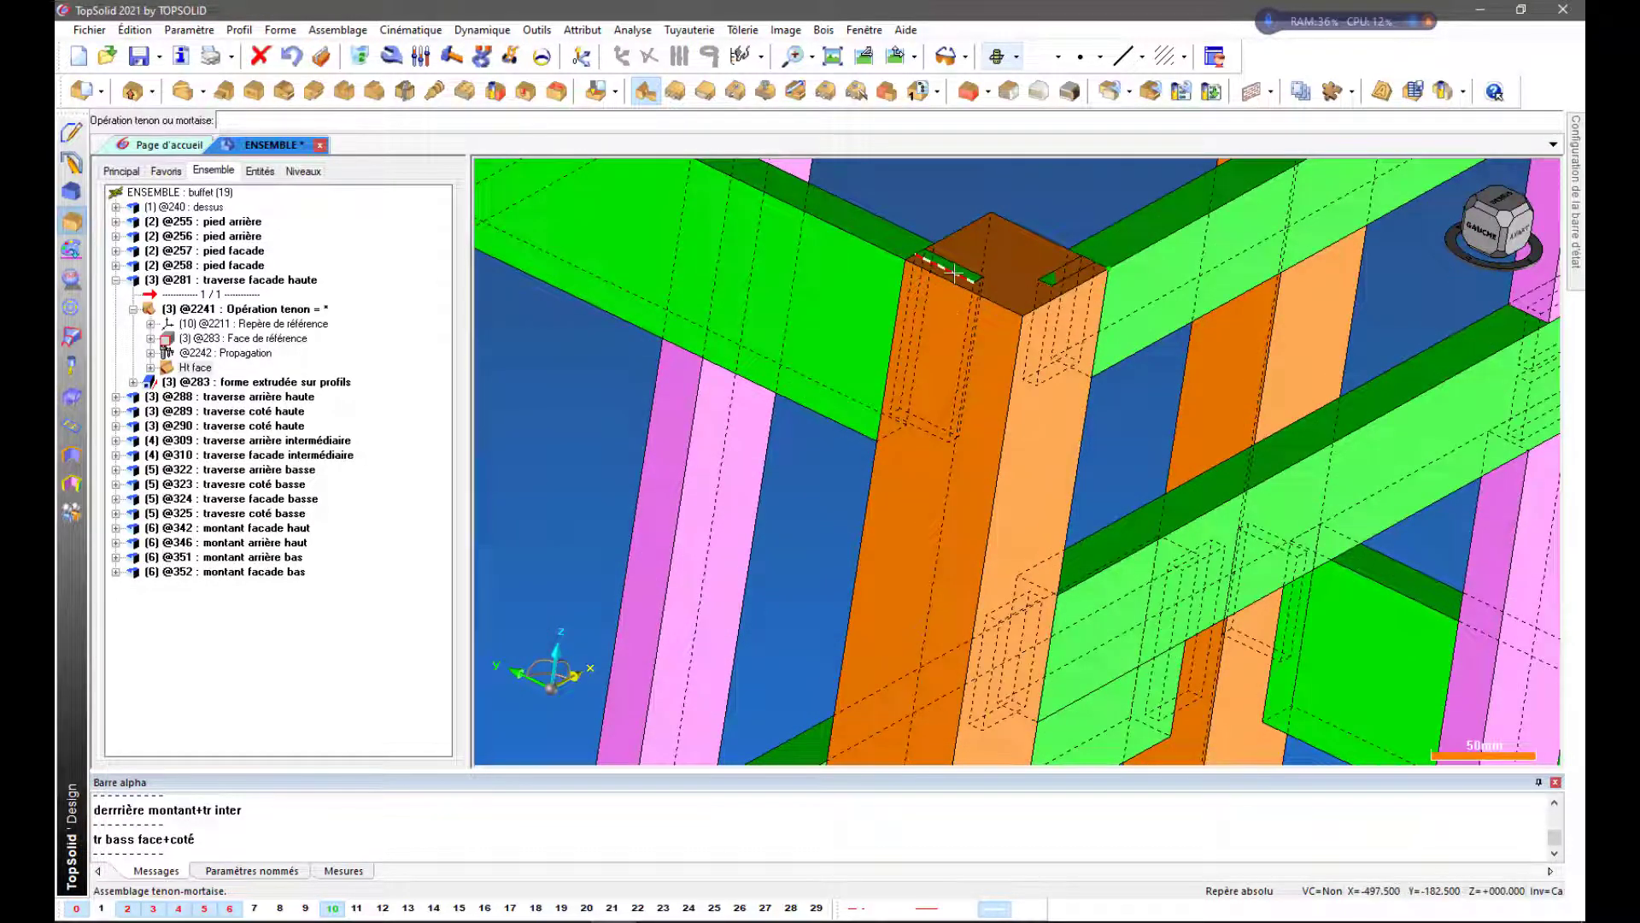
click(1010, 447)
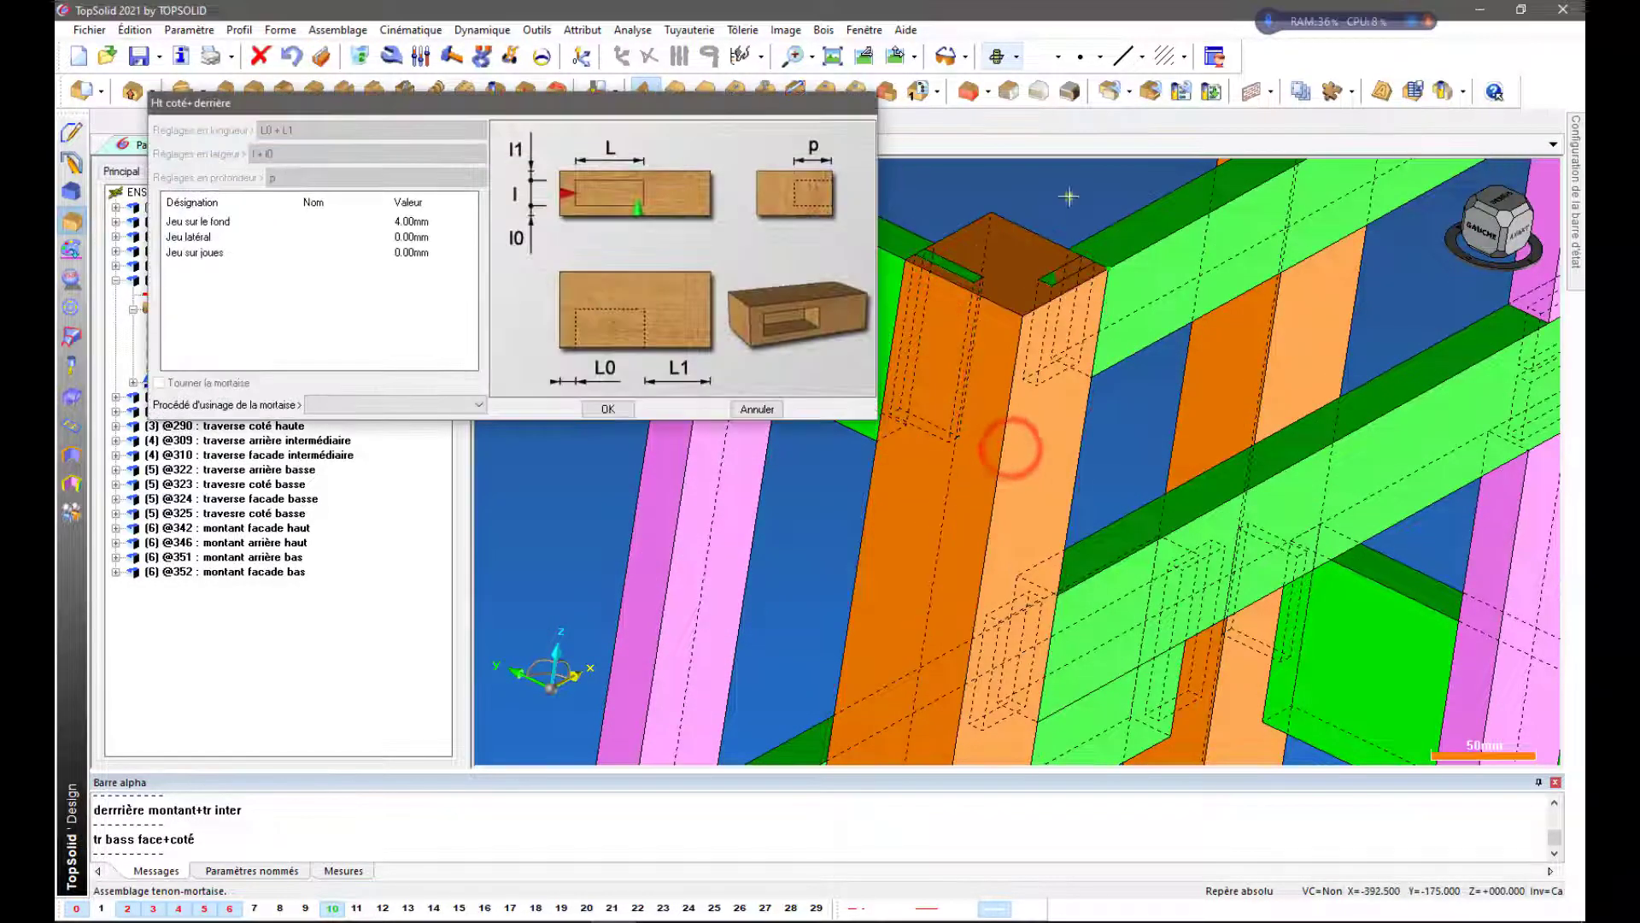
right_click(1068, 196)
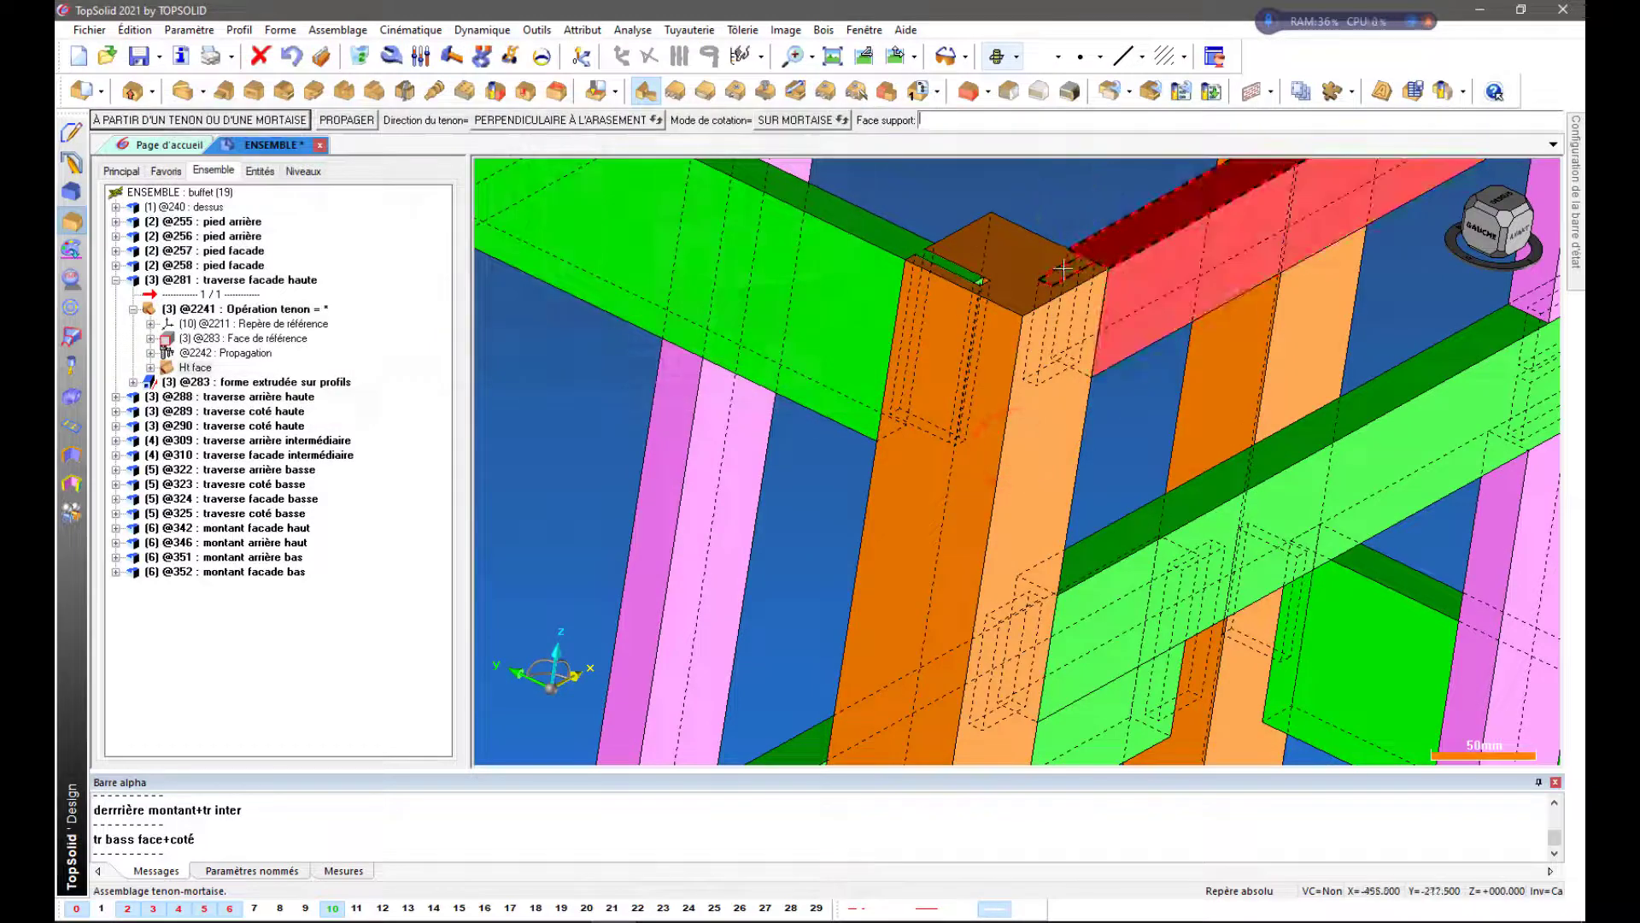
right_click(1088, 209)
click(1061, 274)
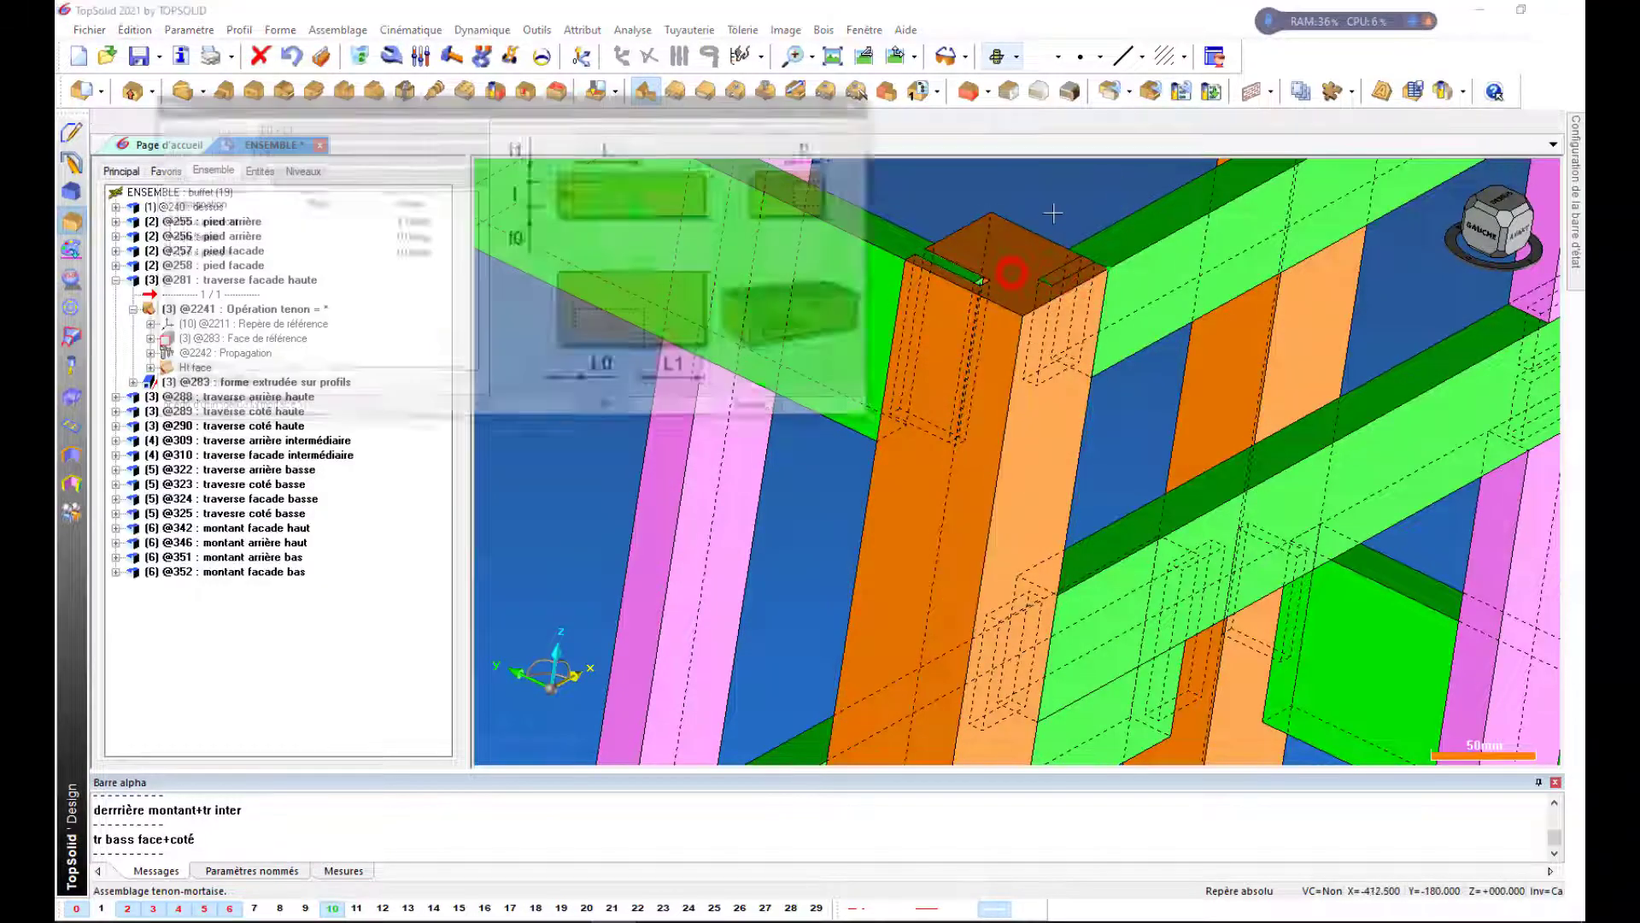
right_click(1060, 202)
Mortise the front right leg from the existing tenons of the upper front rail and the upper right side rail
scroll(773, 420, down, 3)
scroll(703, 592, down, 2)
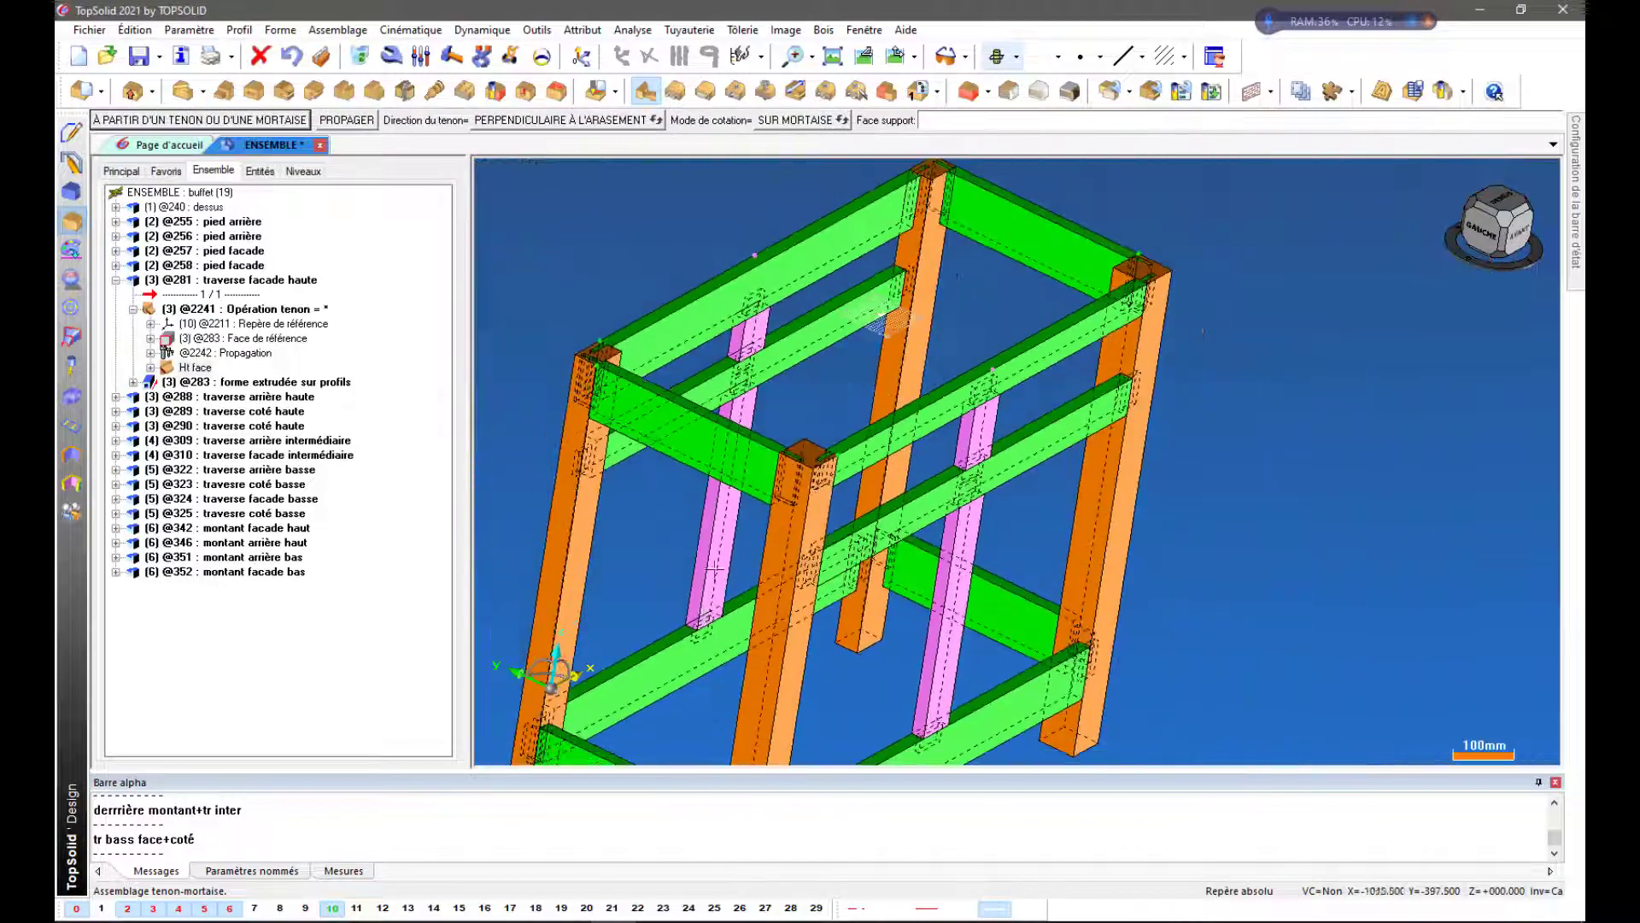
scroll(1068, 278, up, 4)
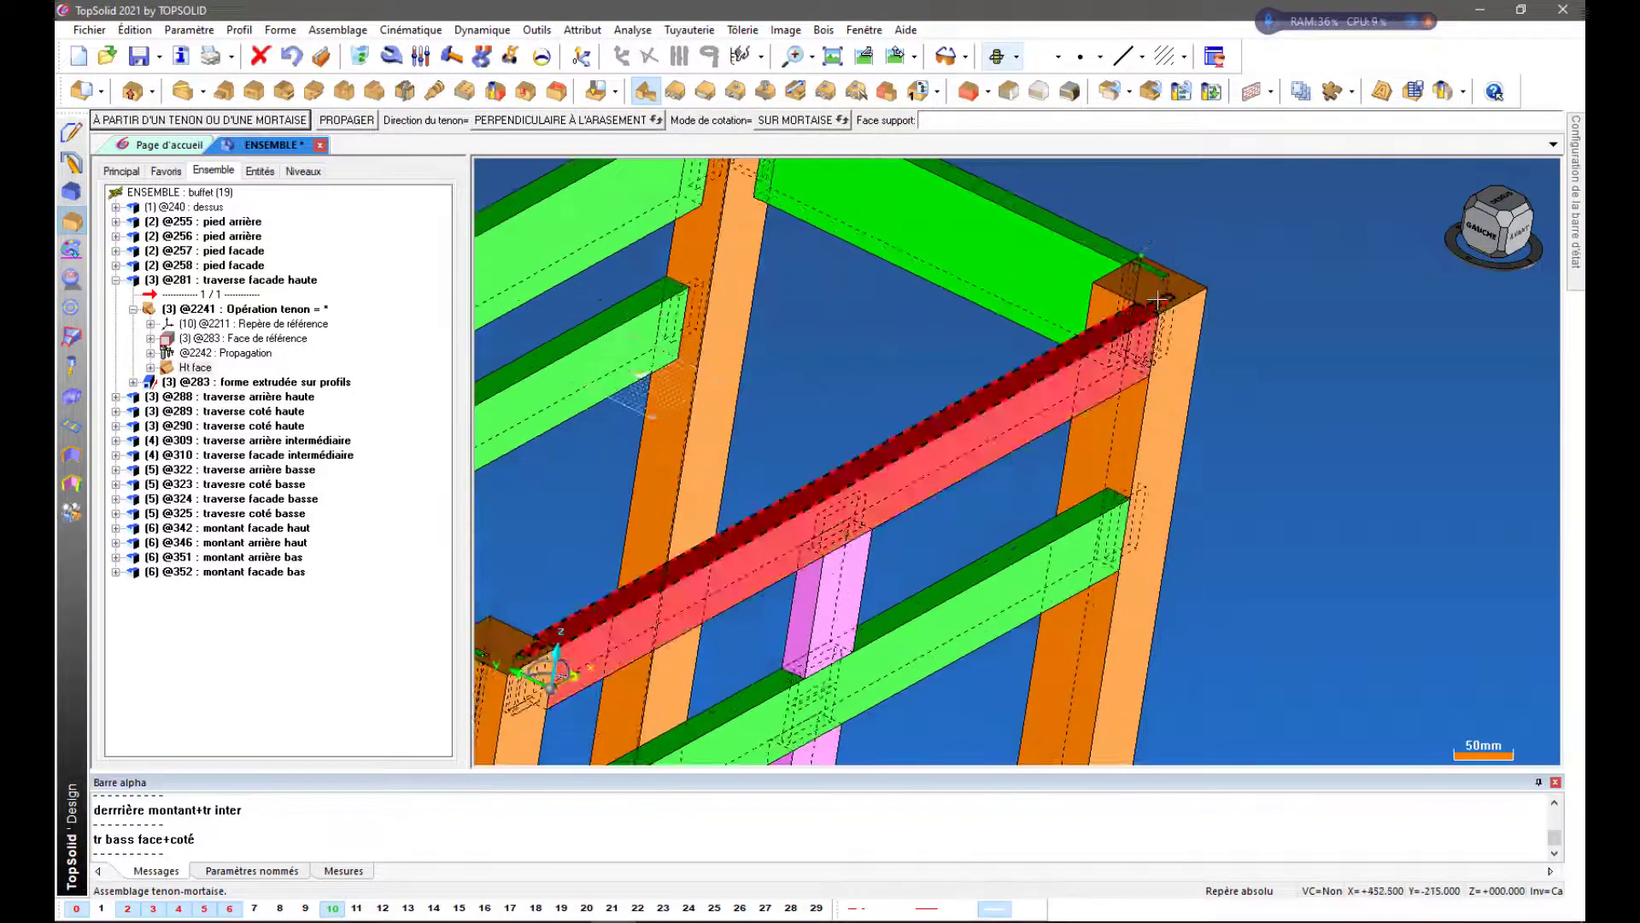
middle_click(1285, 334)
click(1164, 305)
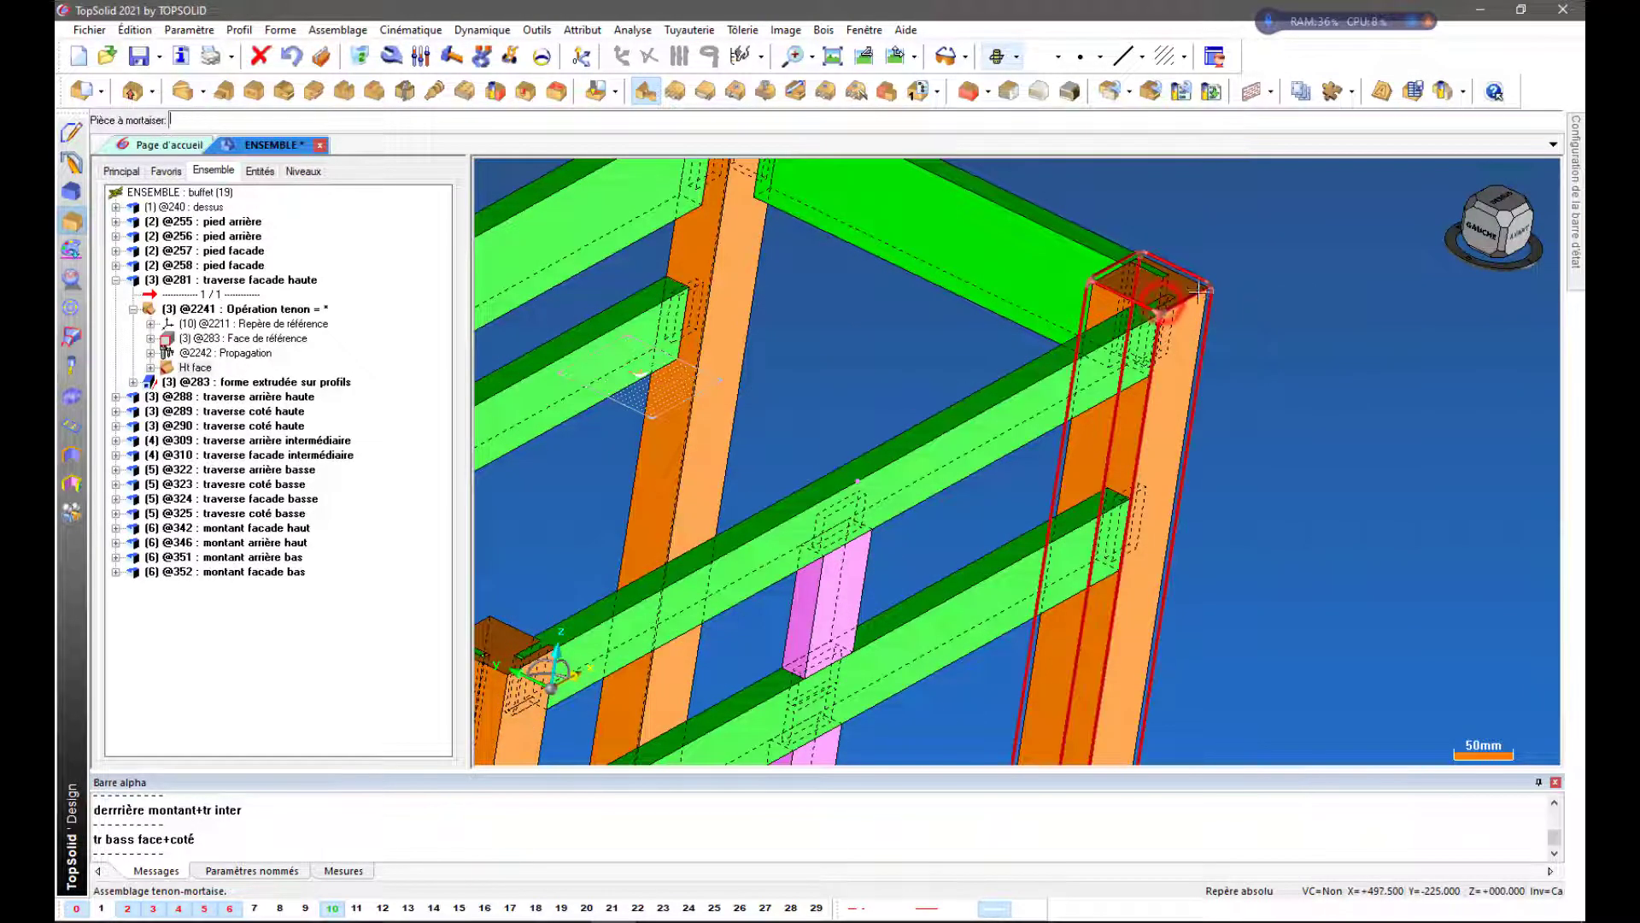
click(1200, 298)
middle_click(1300, 306)
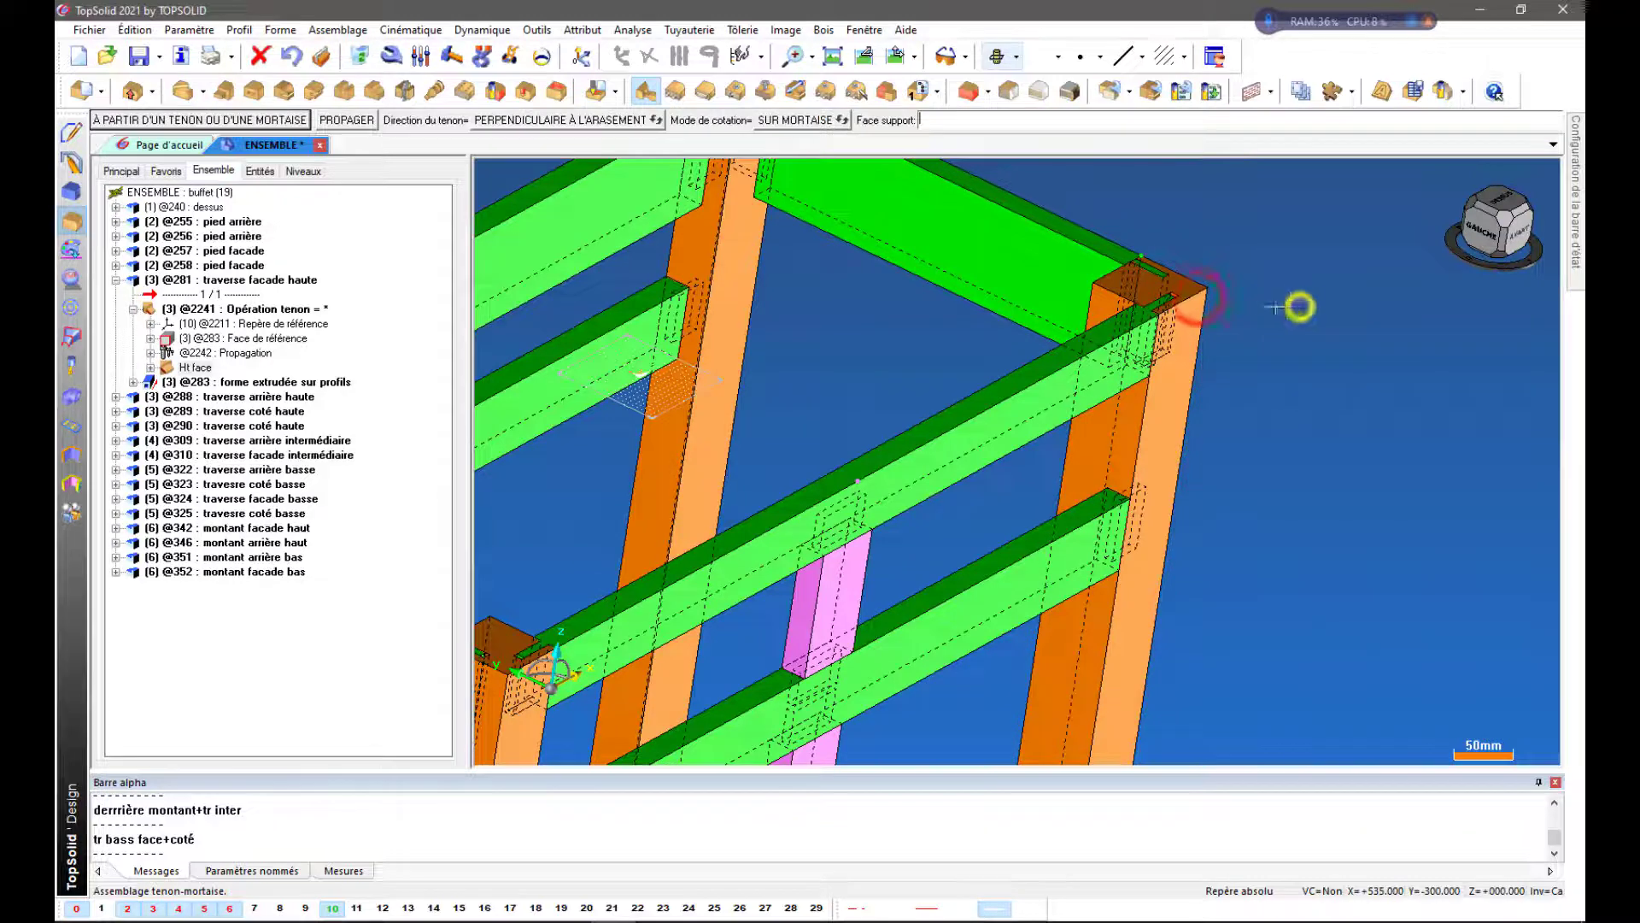
middle_click(1189, 233)
click(1150, 269)
click(1195, 299)
middle_click(1291, 249)
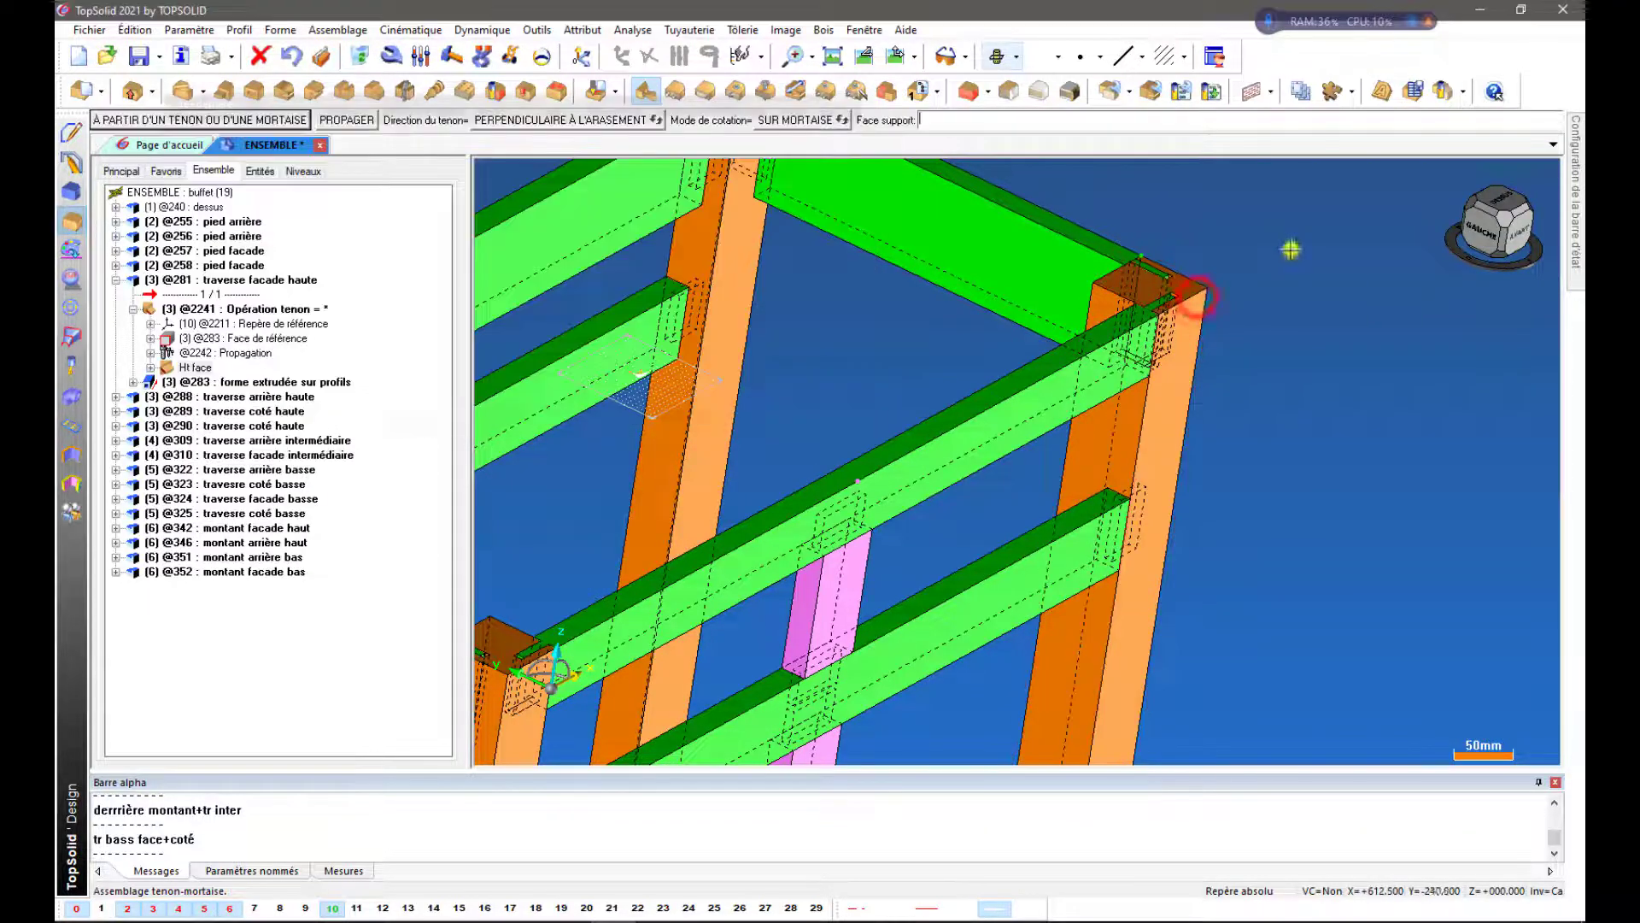
Mortise the rear right leg from the existing tenons of the upper right side rail and the upper rear rail
scroll(1130, 542, down, 3)
scroll(879, 286, up, 4)
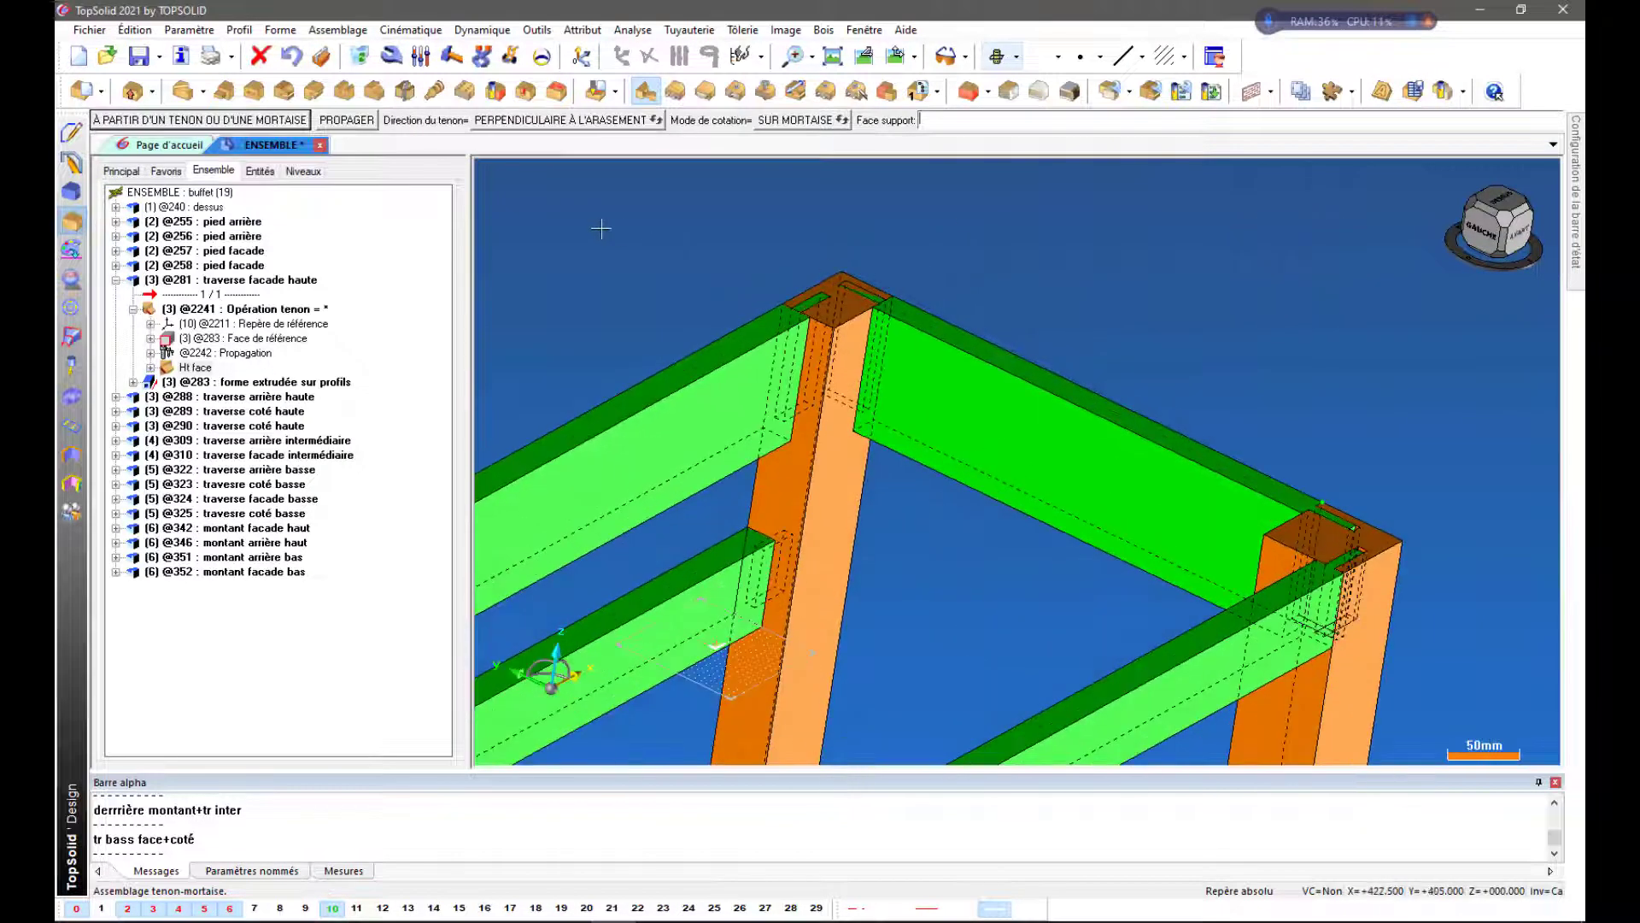
middle_click(808, 230)
click(840, 295)
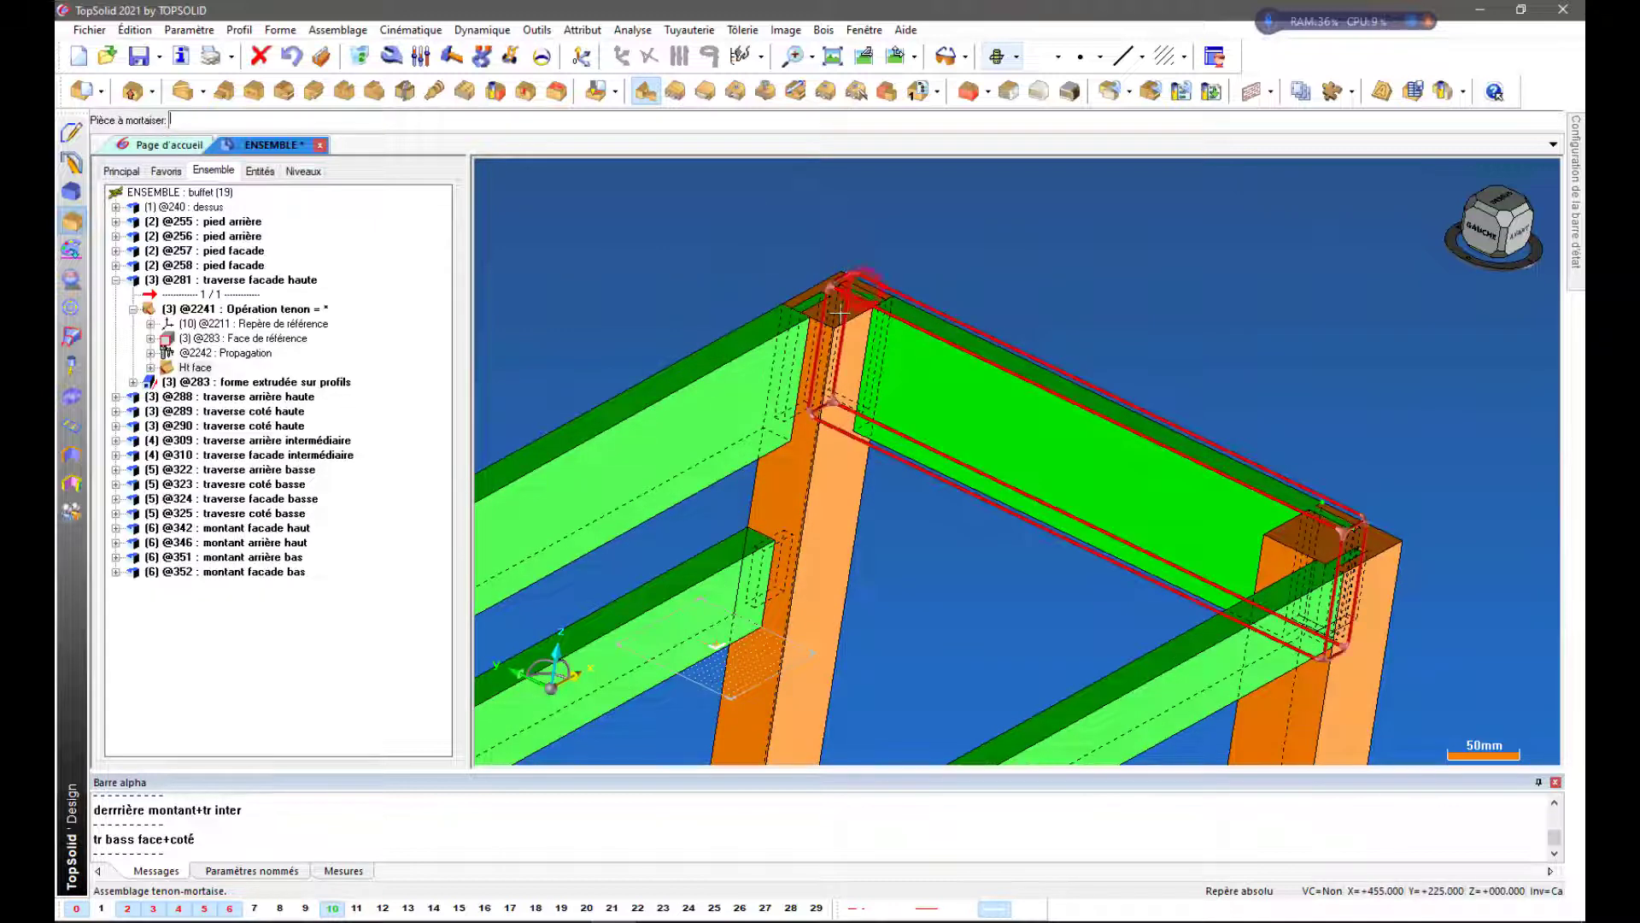
click(833, 333)
middle_click(1039, 239)
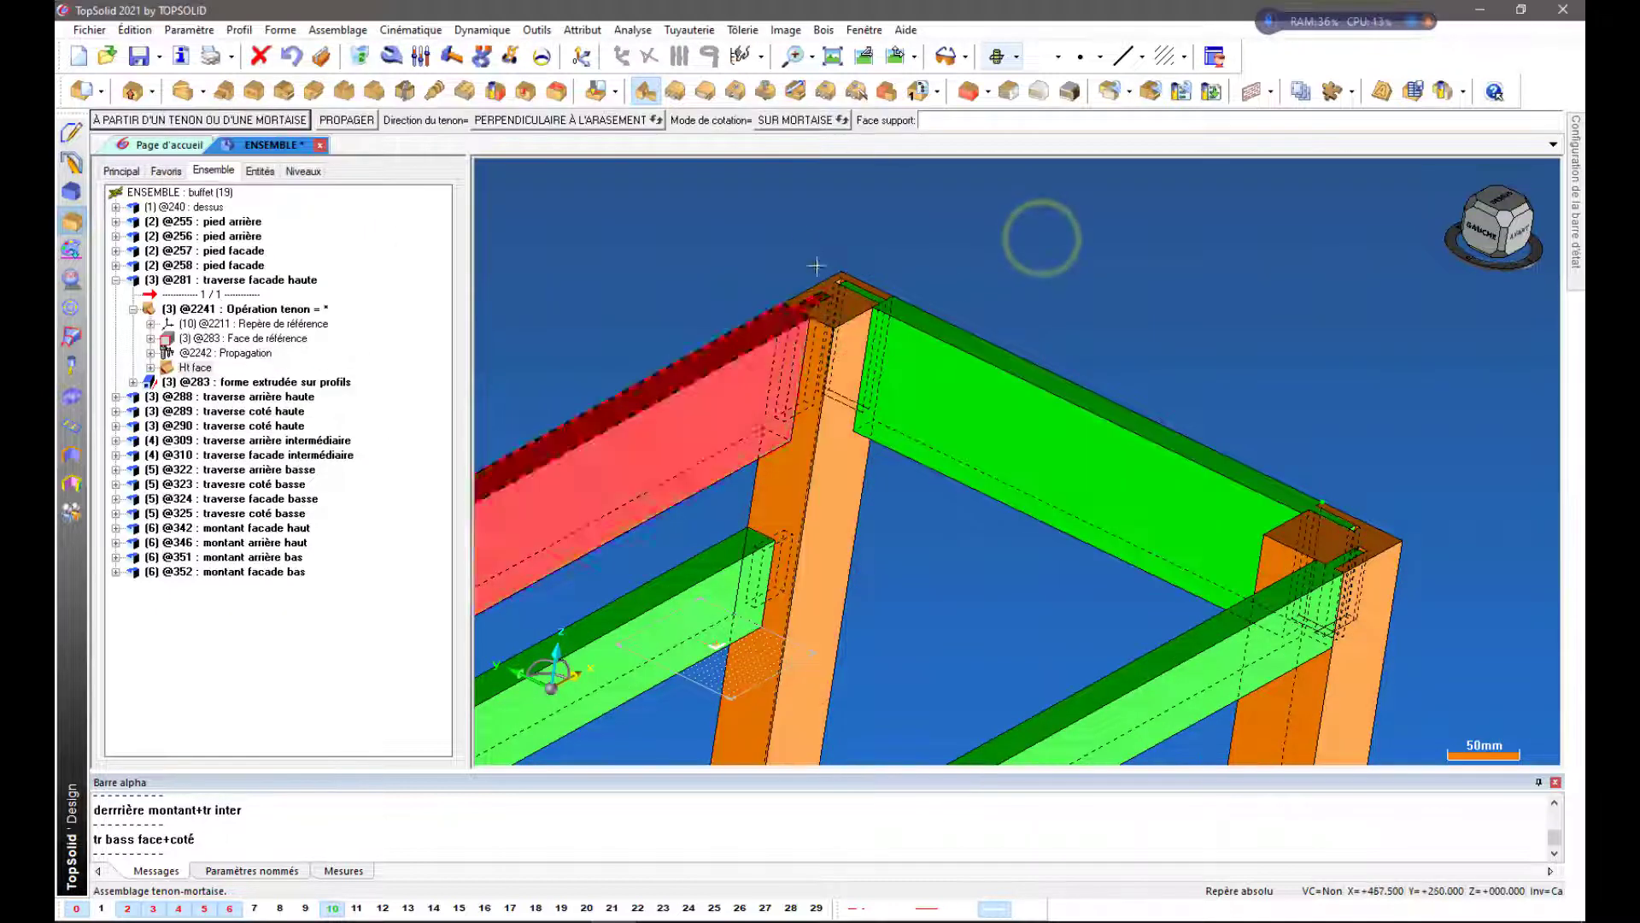
middle_click(779, 237)
click(799, 296)
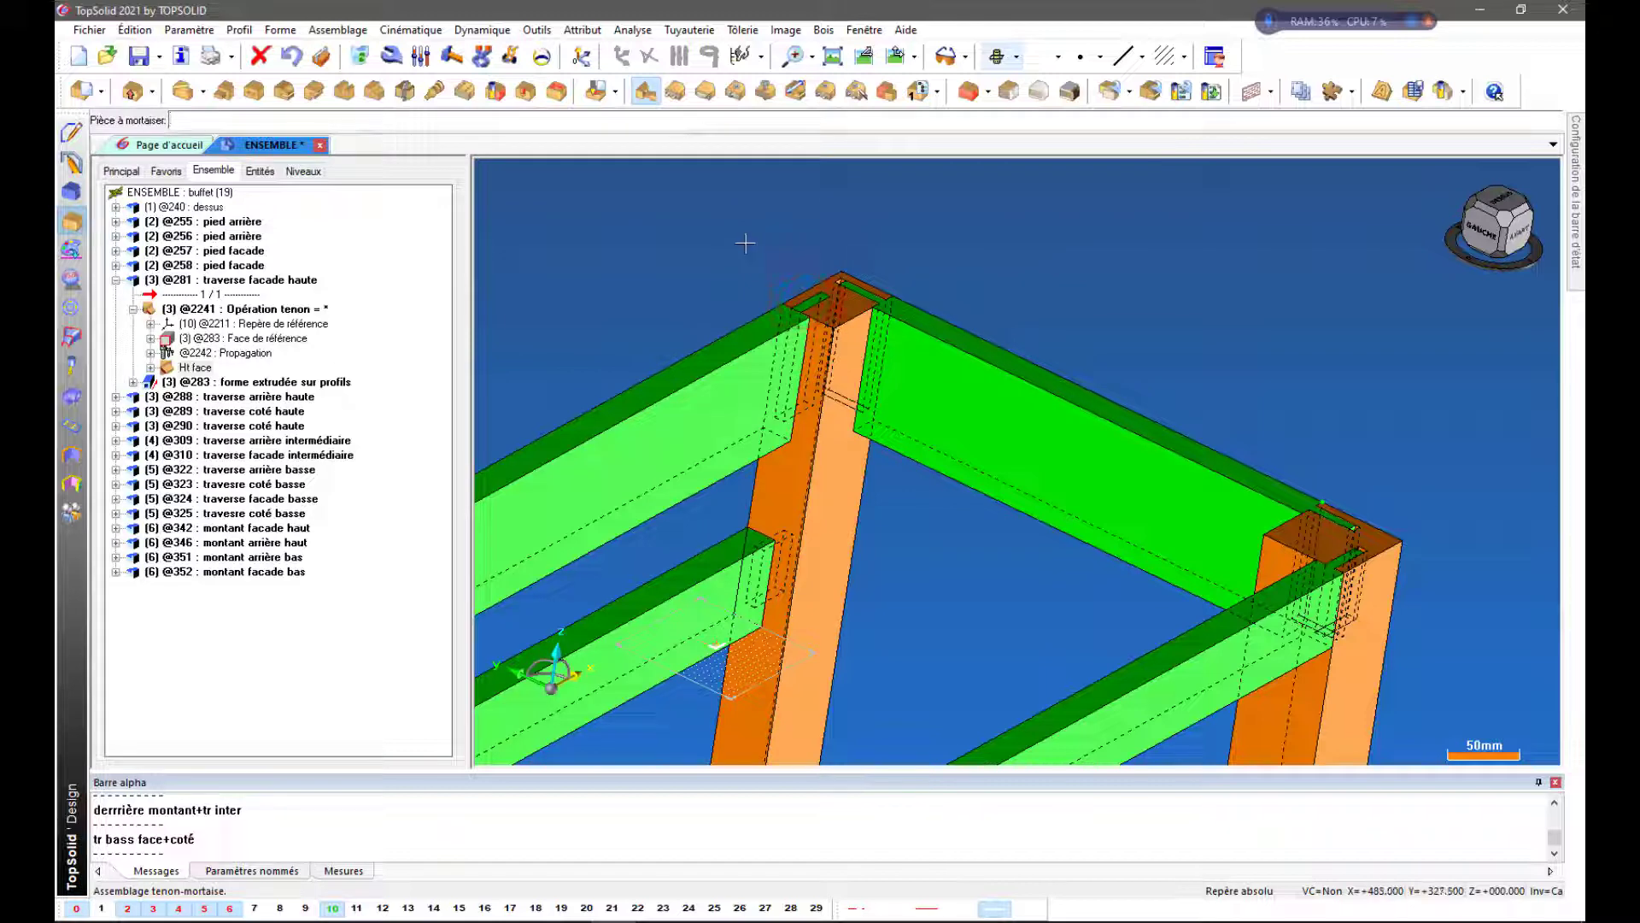
click(830, 313)
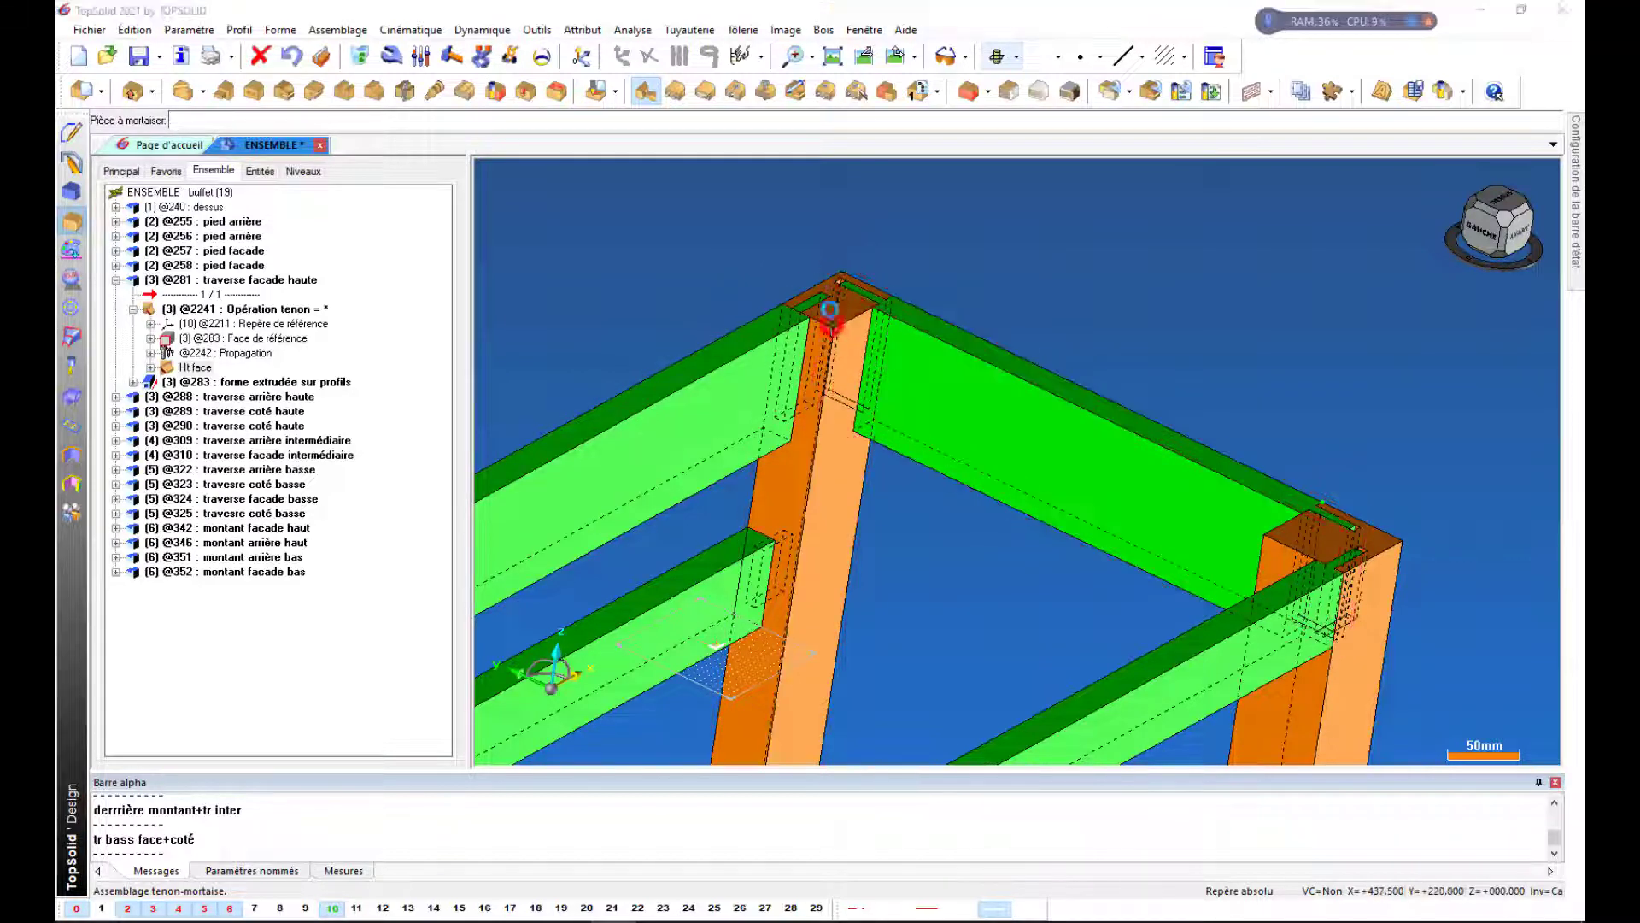
scroll(750, 245, down, 2)
scroll(1110, 283, down, 1)
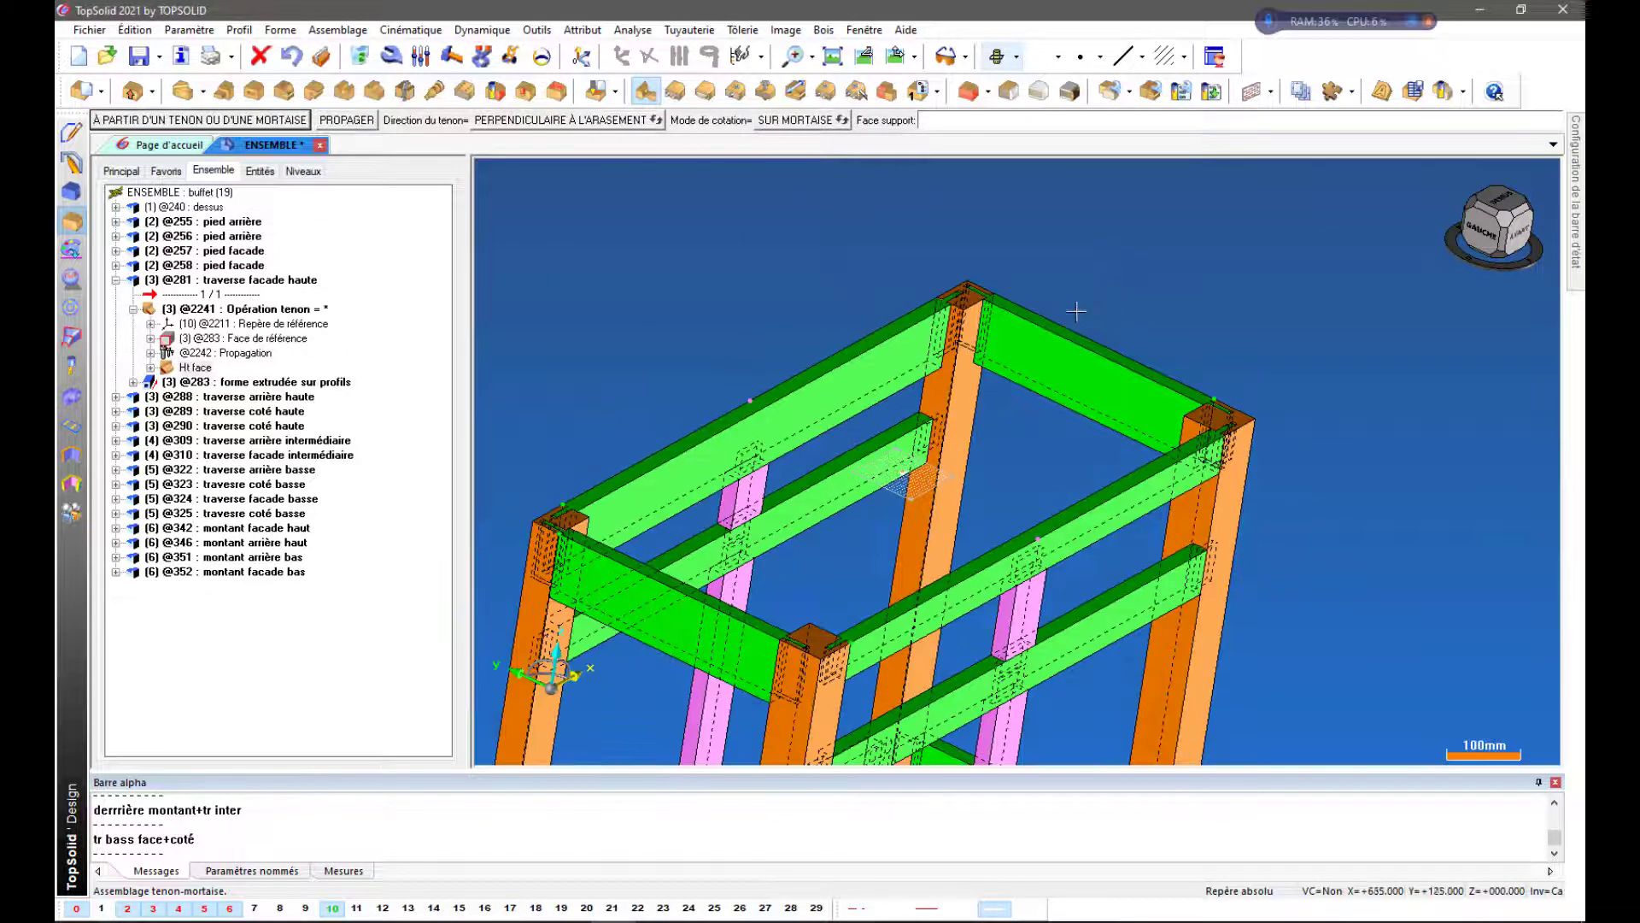
scroll(810, 605, down, 2)
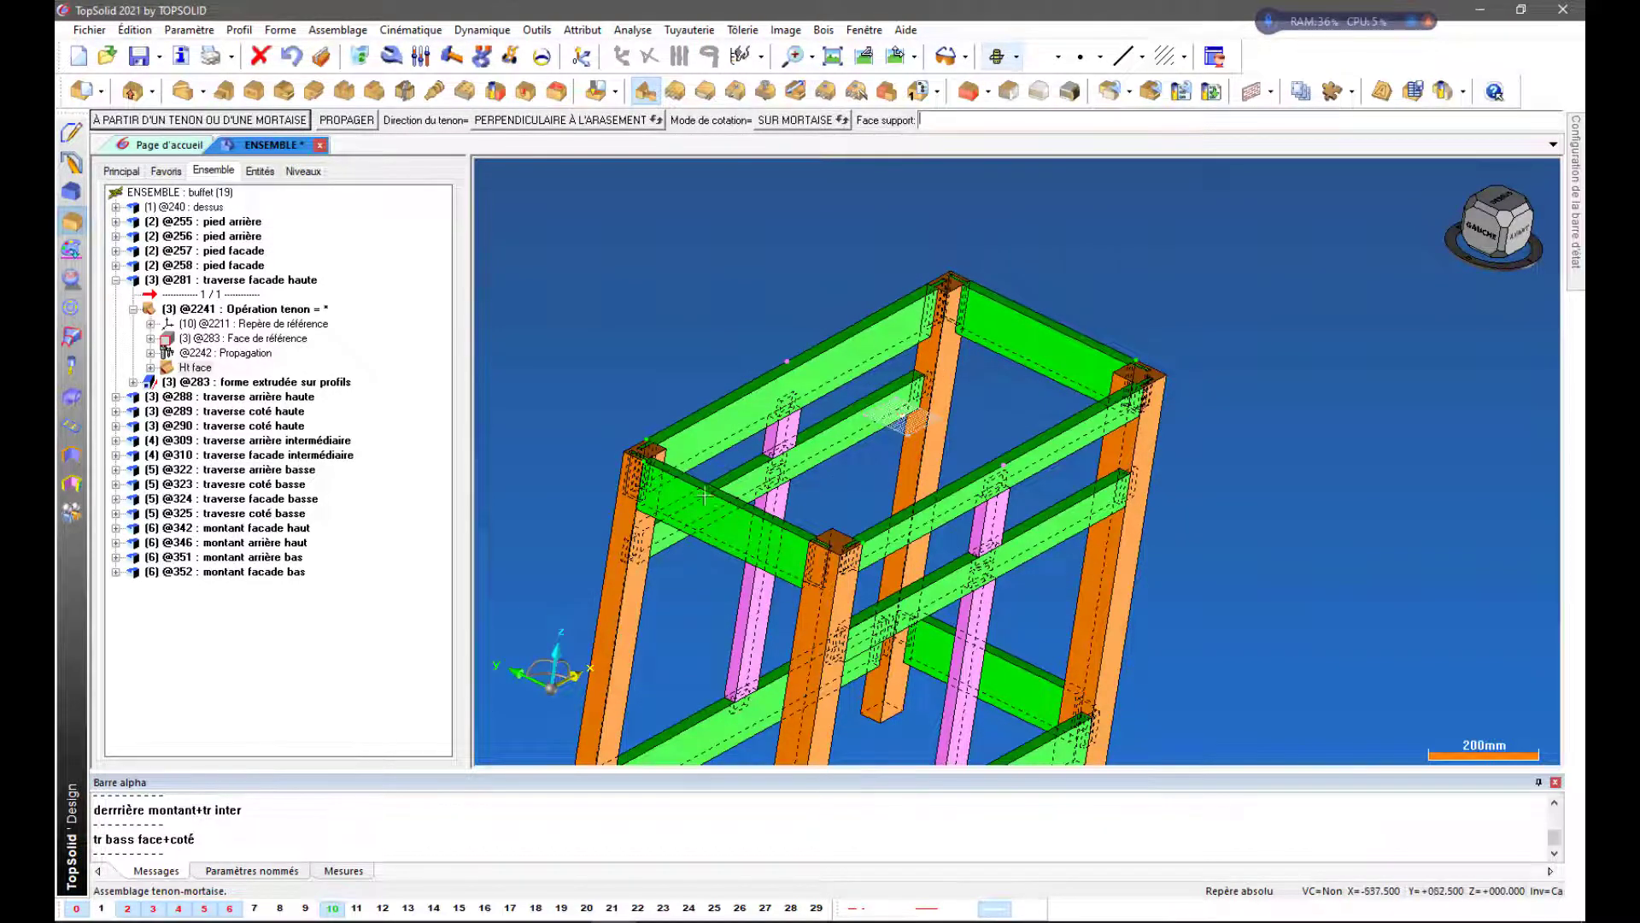
Mortise the upper rear rail from the existing top tenon of the upper rear upright, with 4 mm bottom clearance
scroll(704, 496, up, 4)
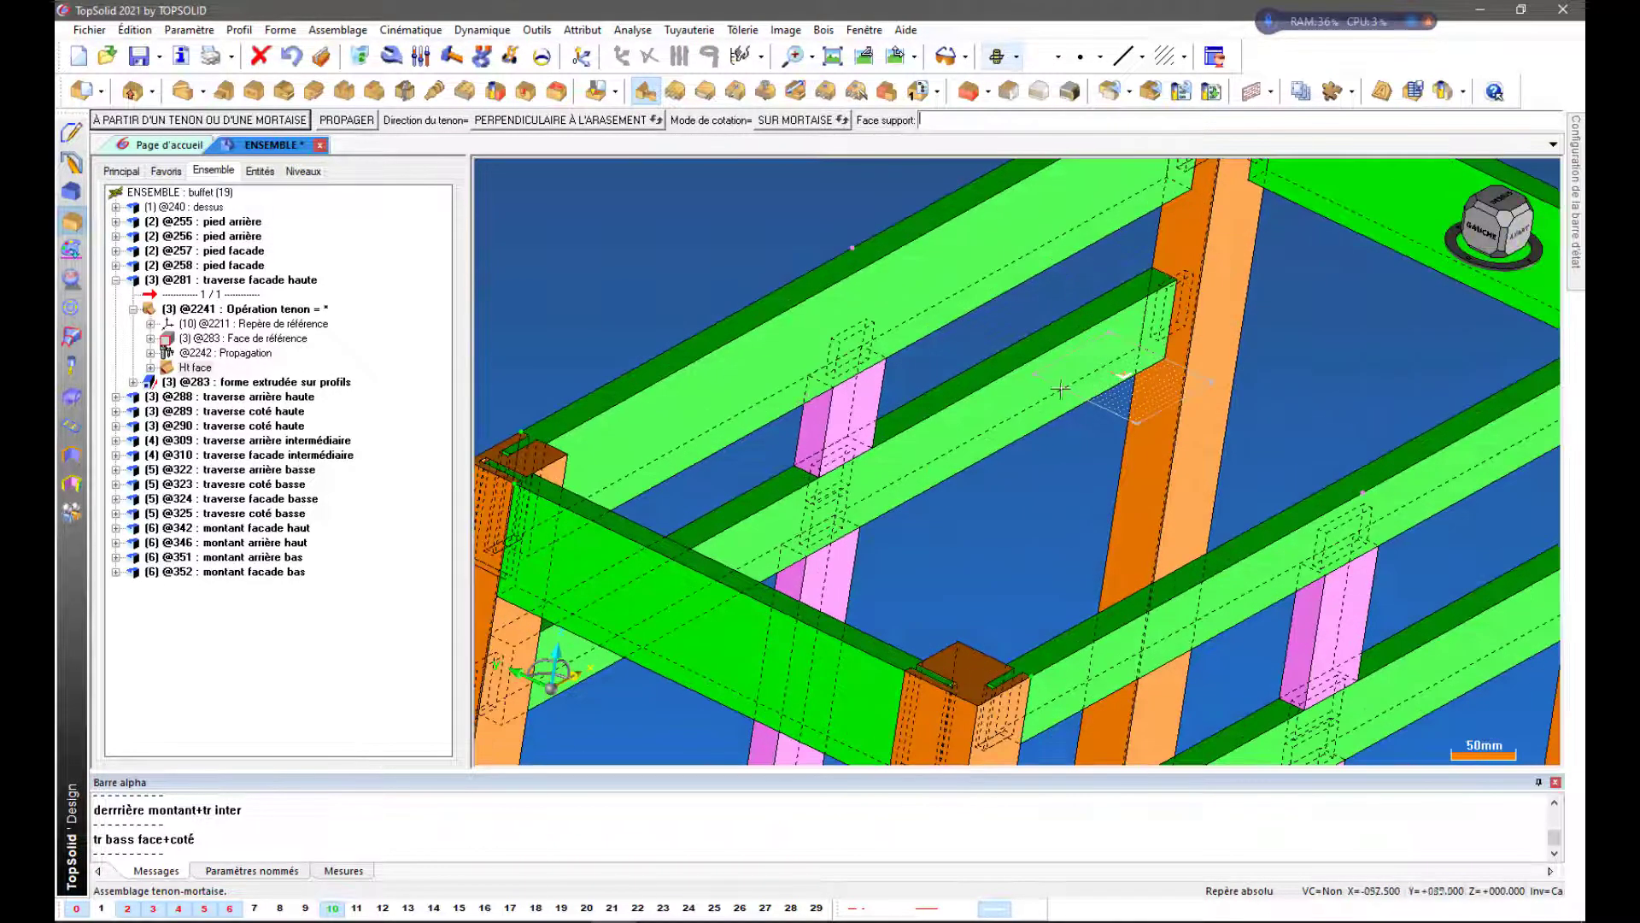
click(628, 228)
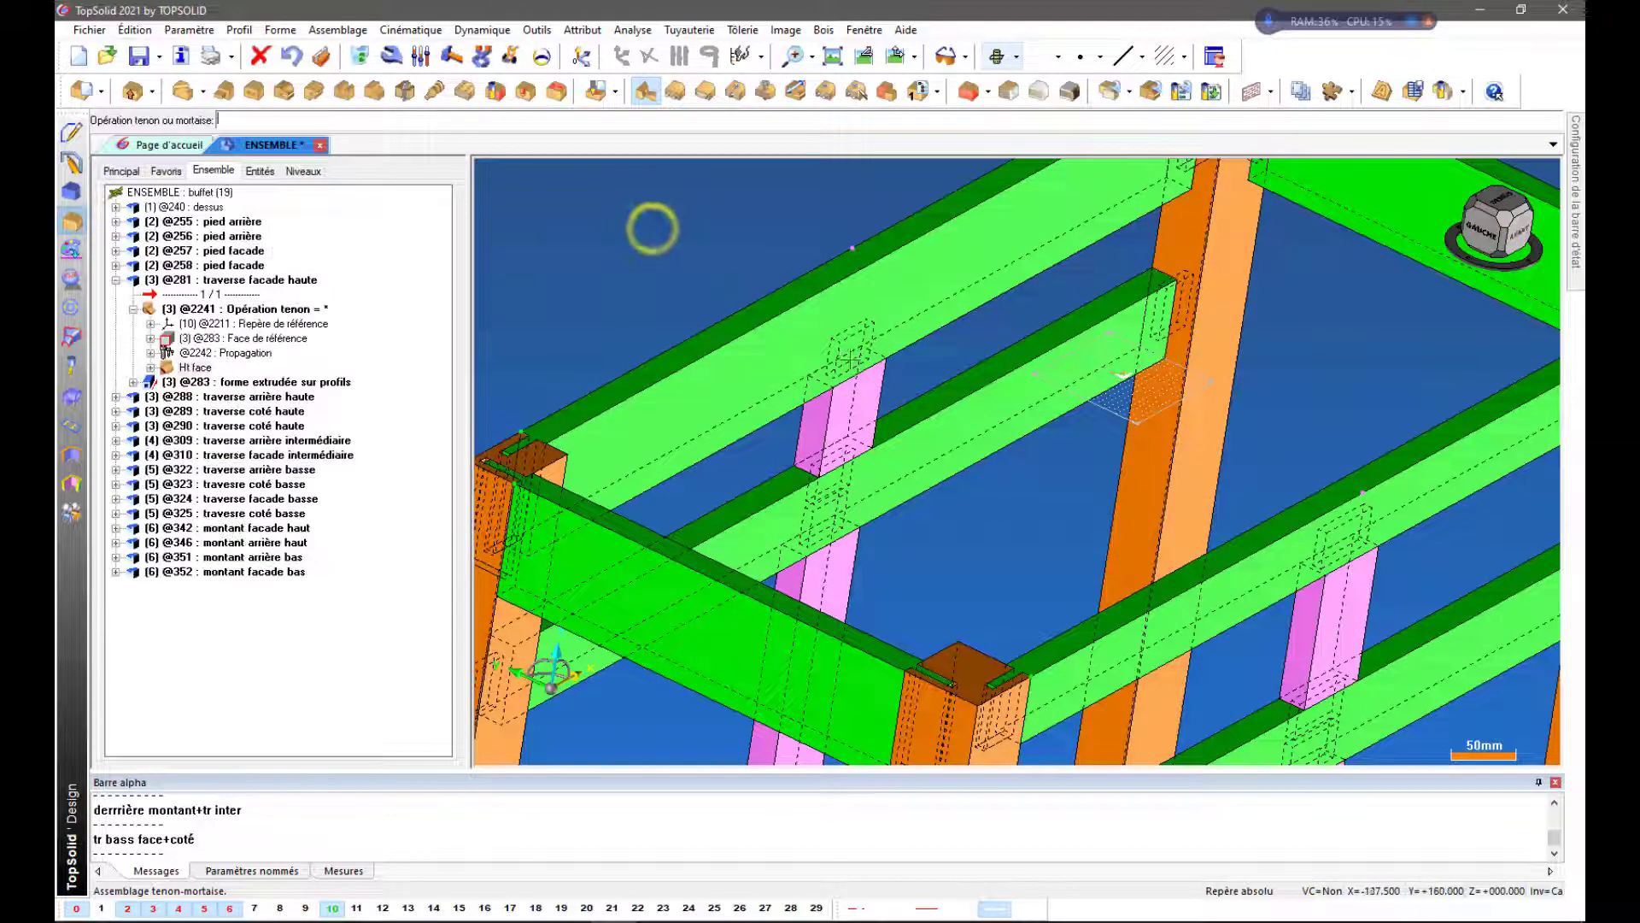
click(795, 366)
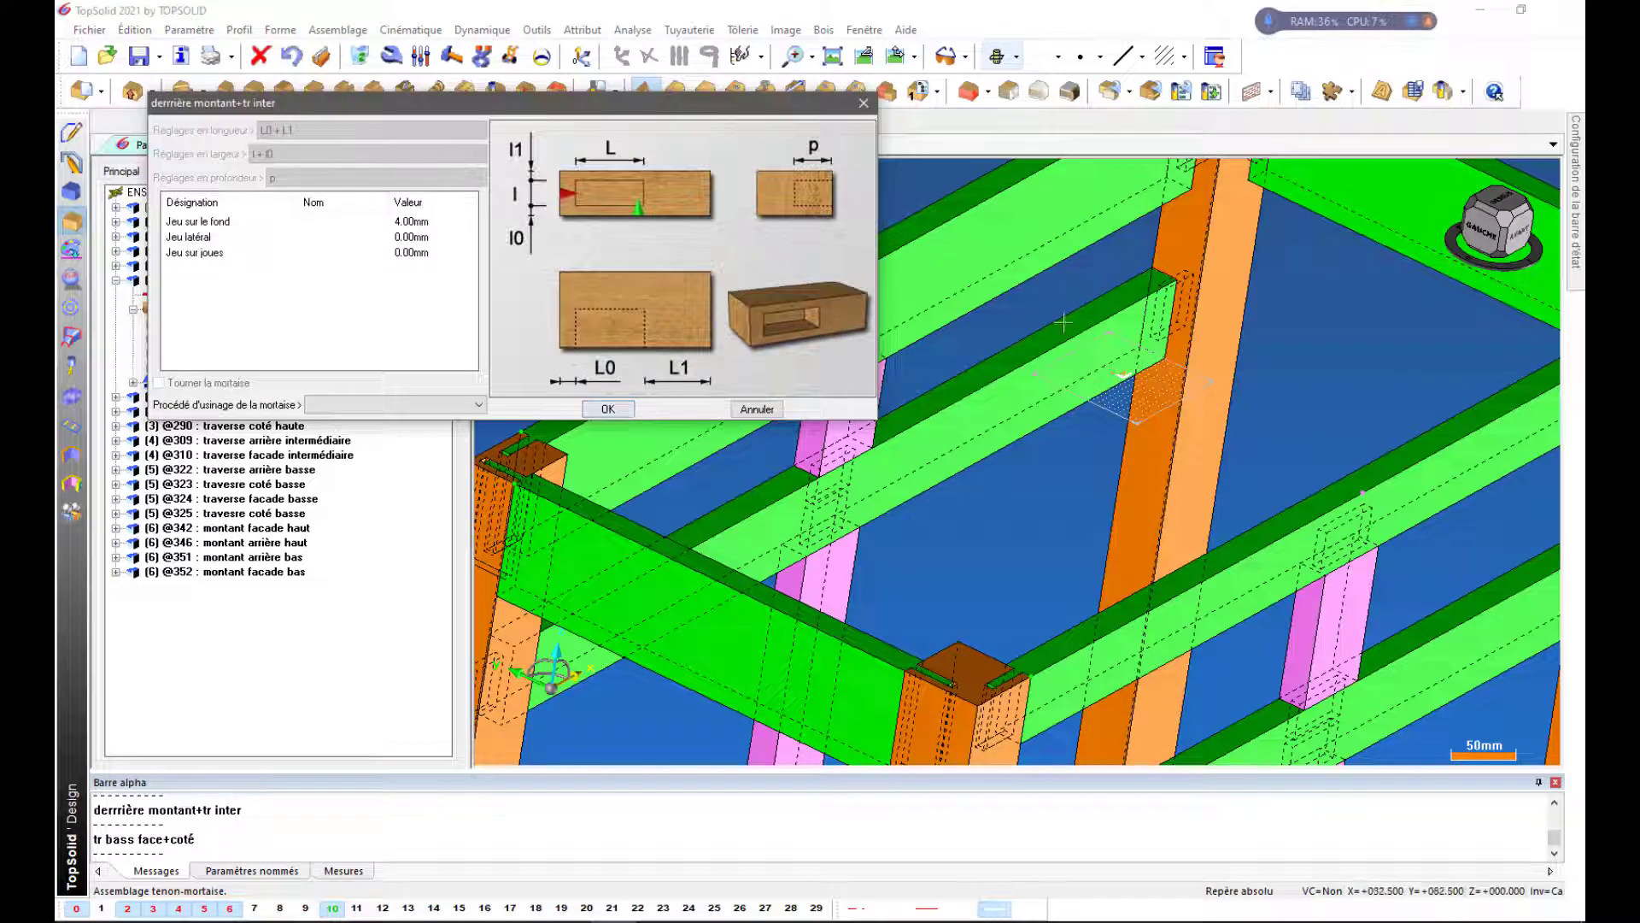
scroll(850, 446, down, 3)
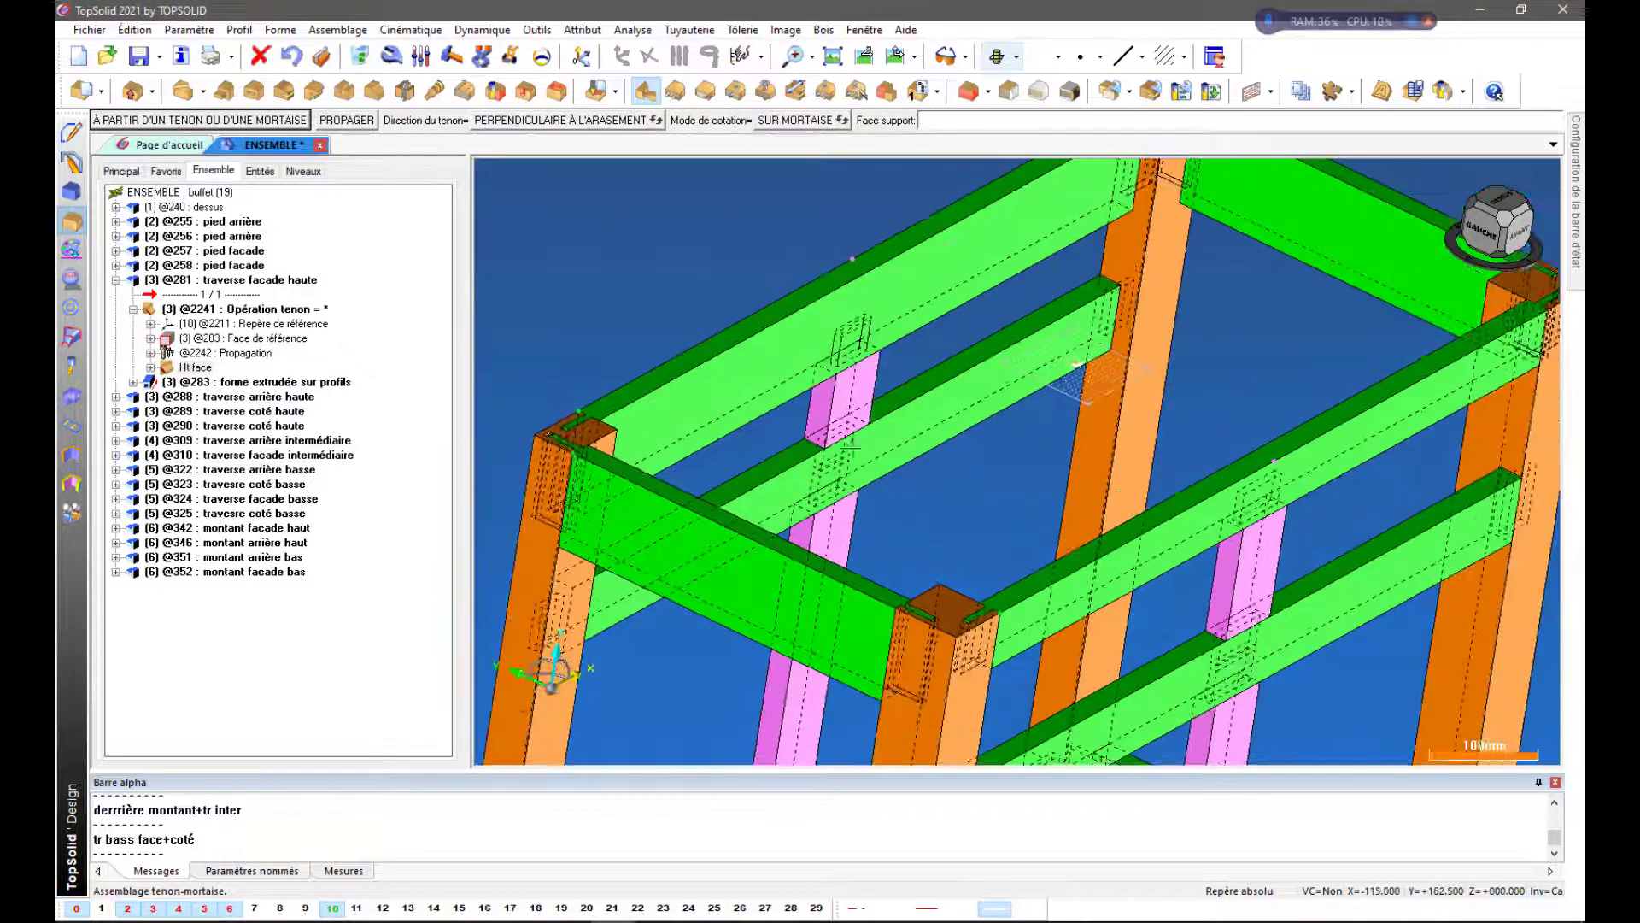
Mortise the intermediate rear rail from the existing bottom tenon of the upper rear upright
scroll(844, 504, up, 3)
scroll(786, 420, up, 1)
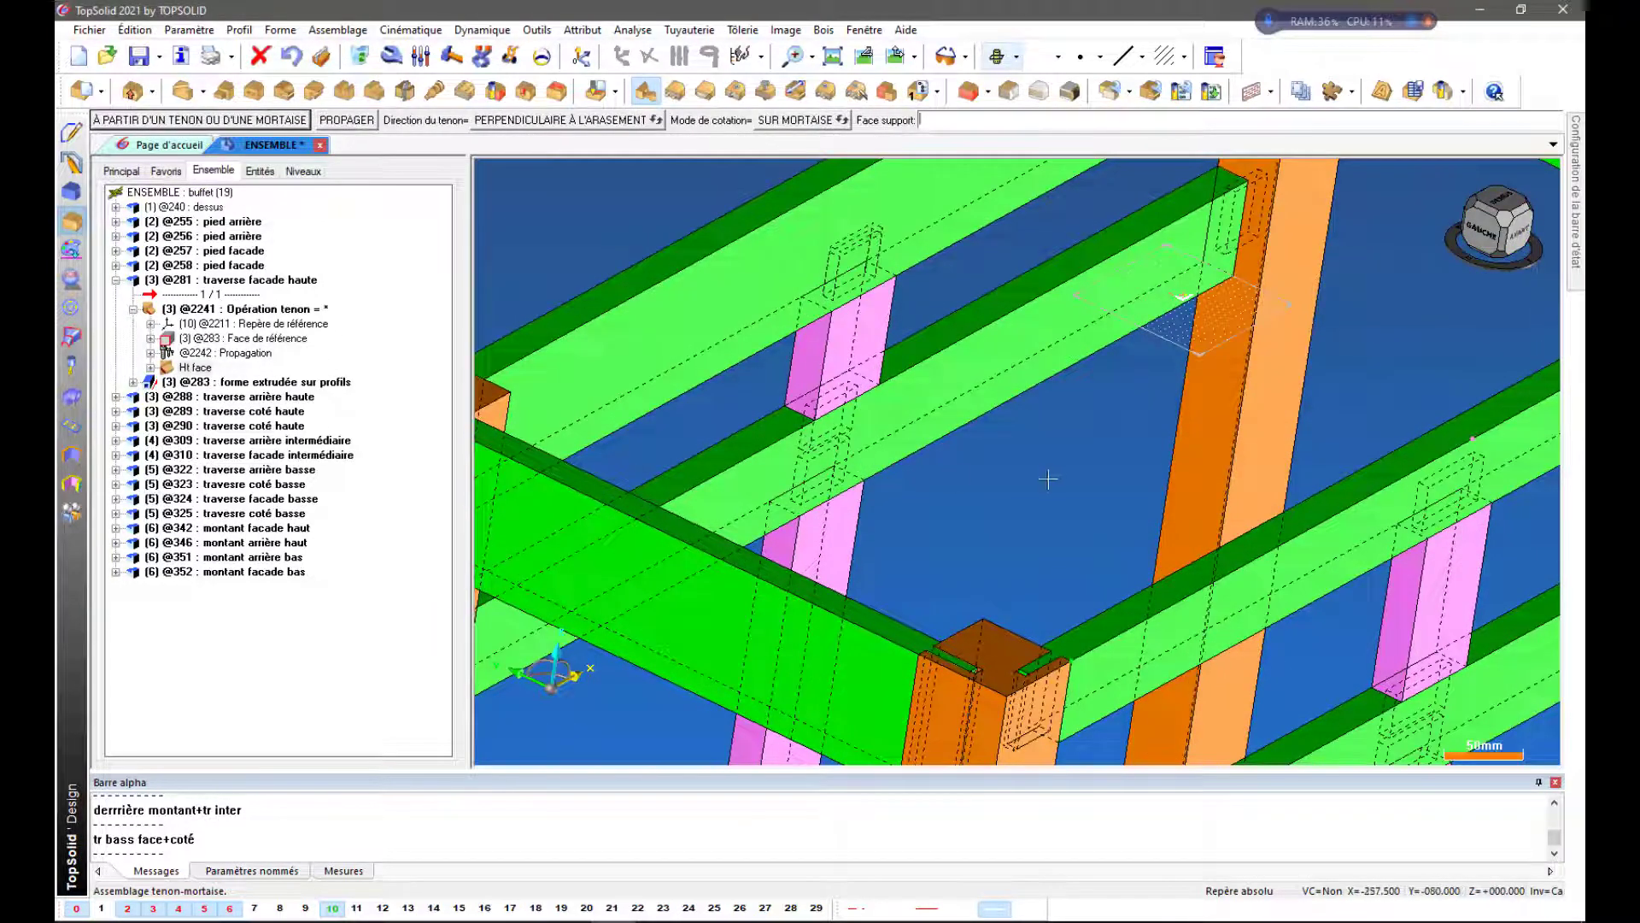
middle_click(1026, 494)
click(814, 433)
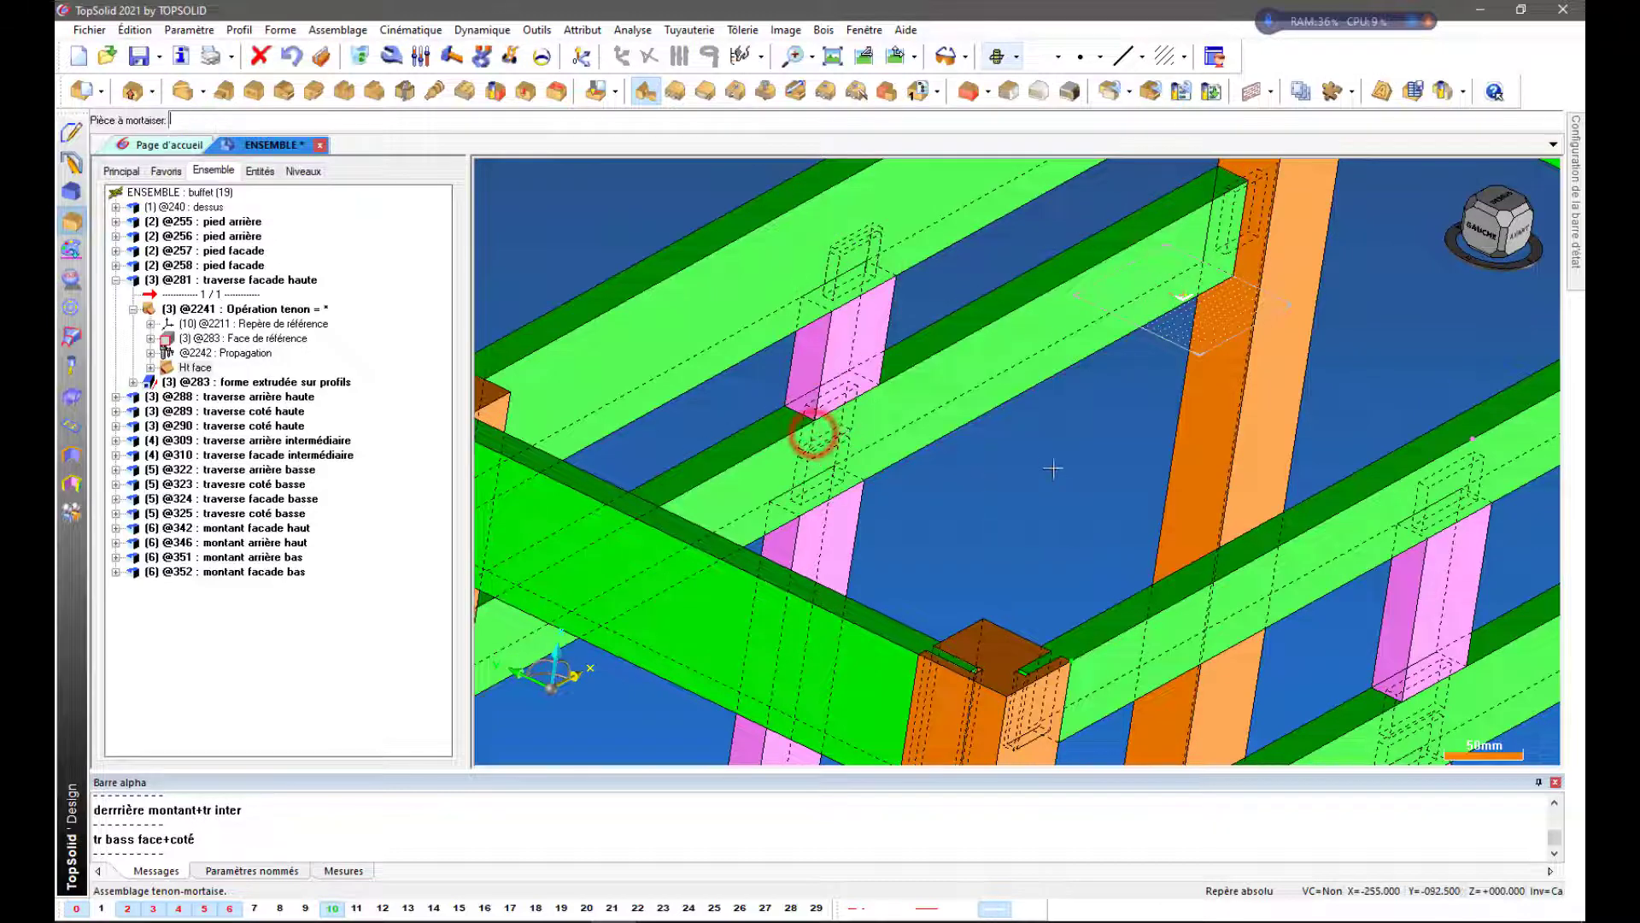
click(1003, 373)
middle_click(1080, 476)
scroll(1072, 377, down, 3)
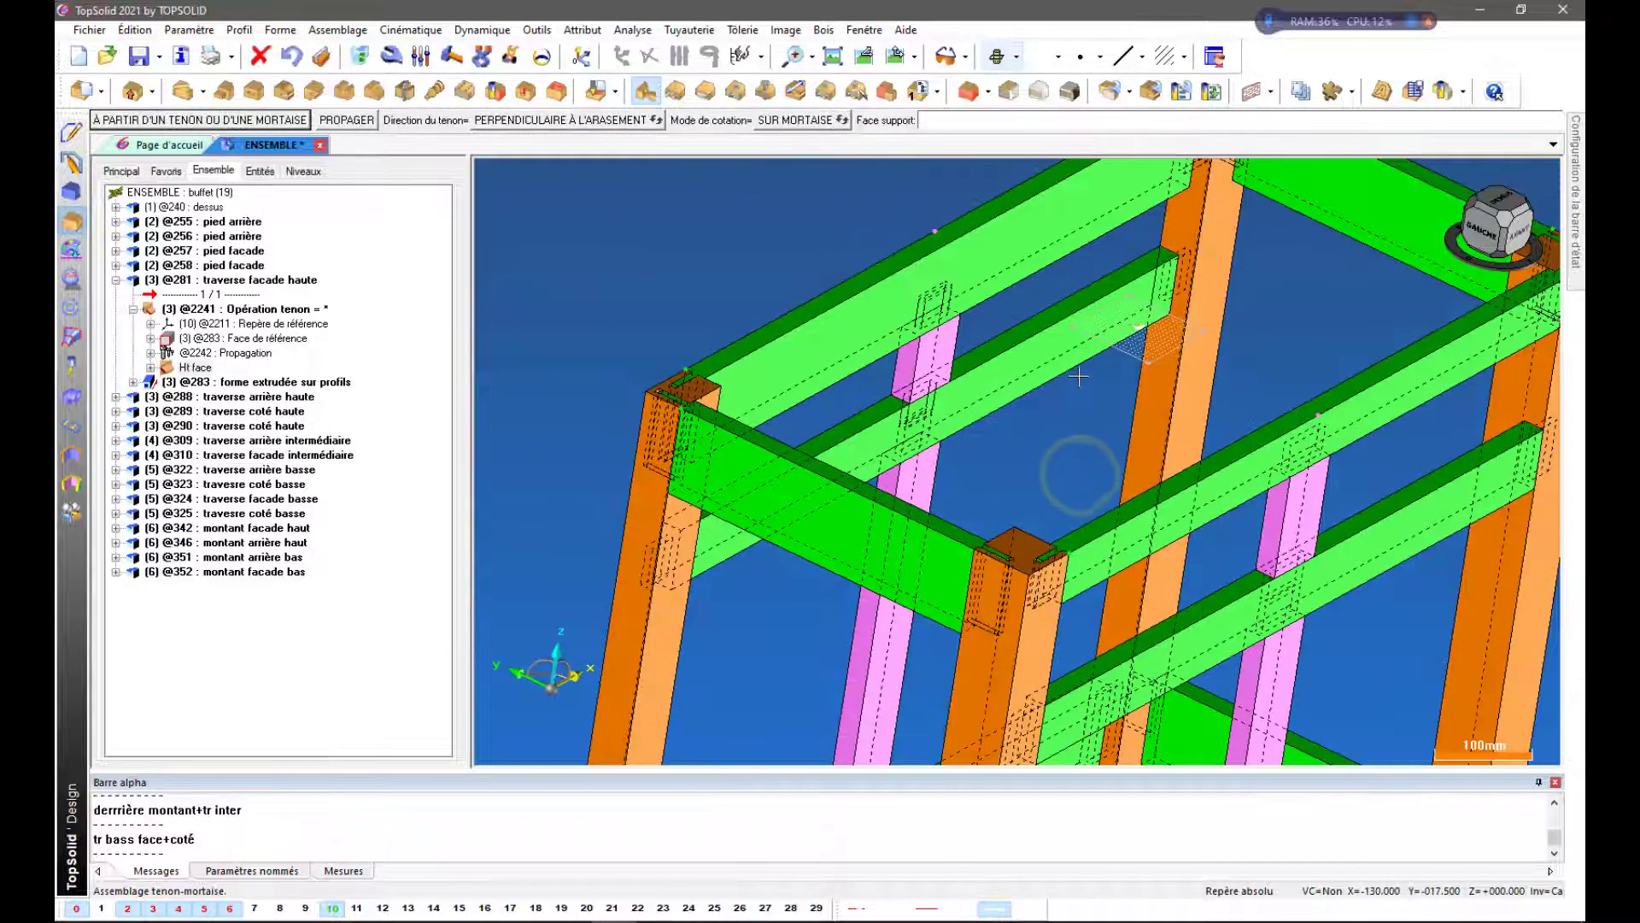
Mortise the intermediate rear rail from the existing top tenon of the lower rear upright
scroll(1068, 434, up, 2)
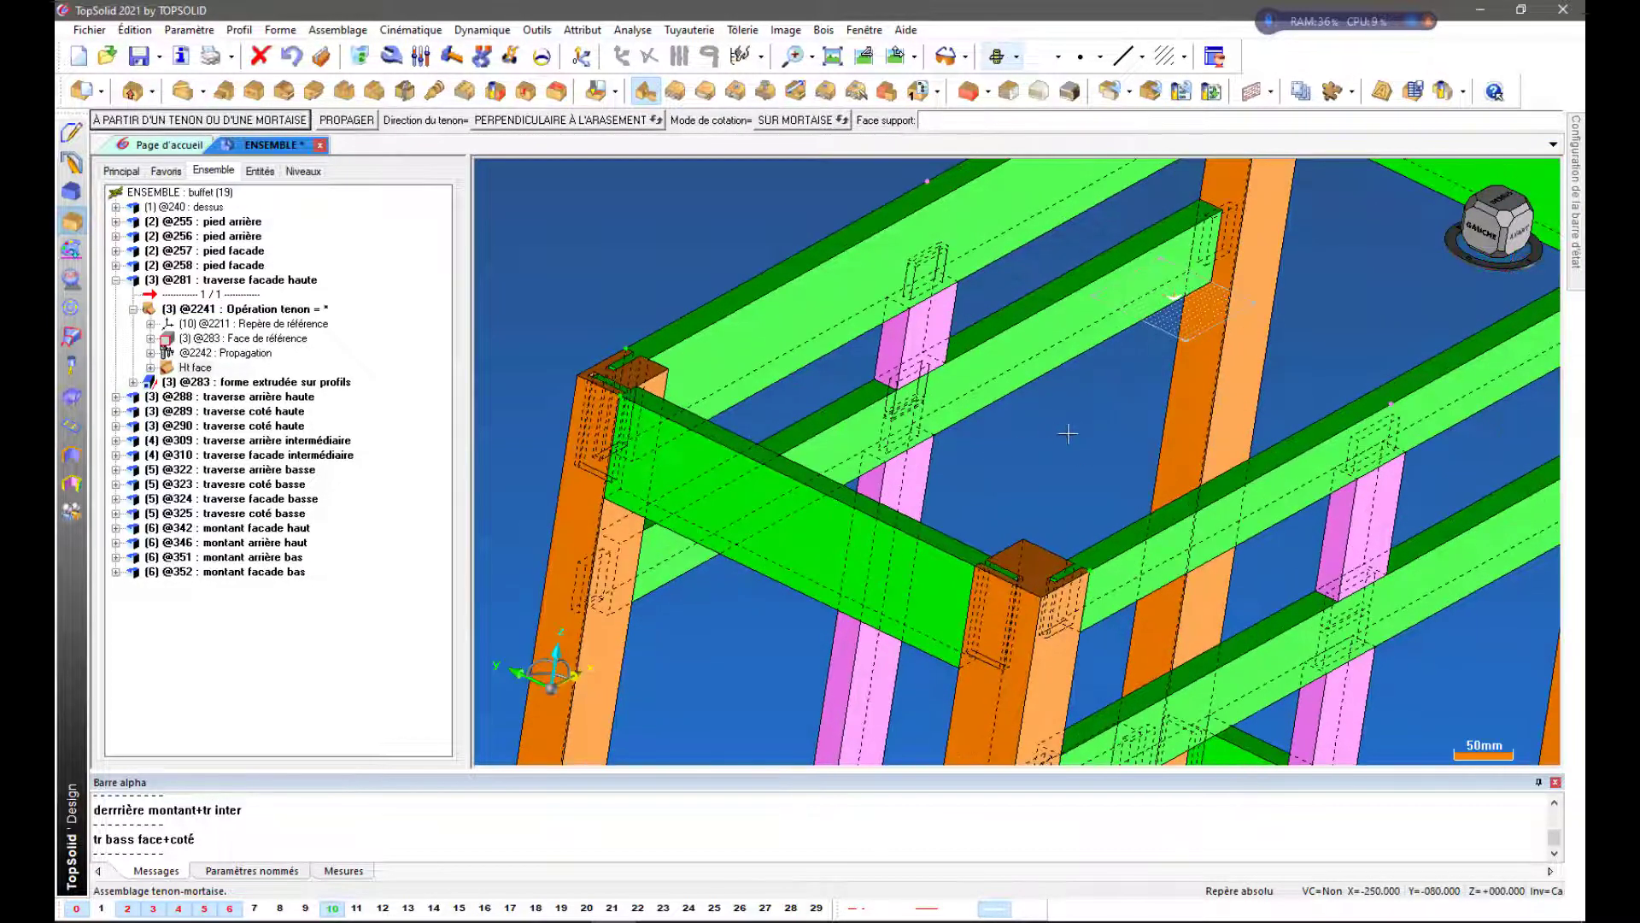
middle_click(1067, 435)
scroll(892, 444, up, 1)
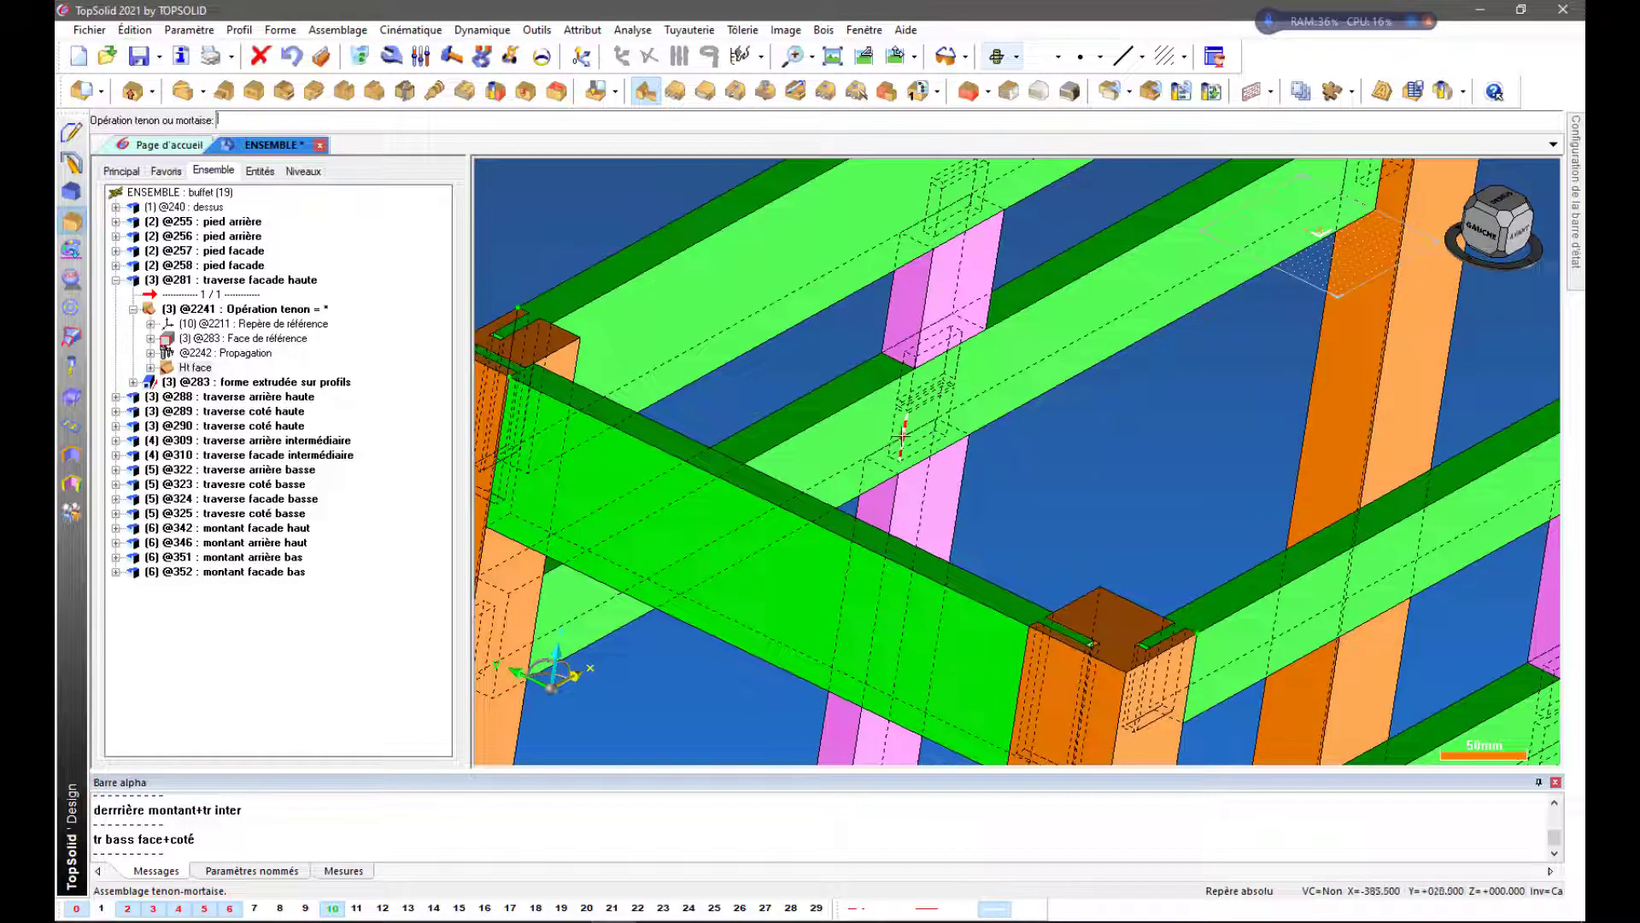
click(903, 436)
click(1066, 345)
middle_click(1141, 420)
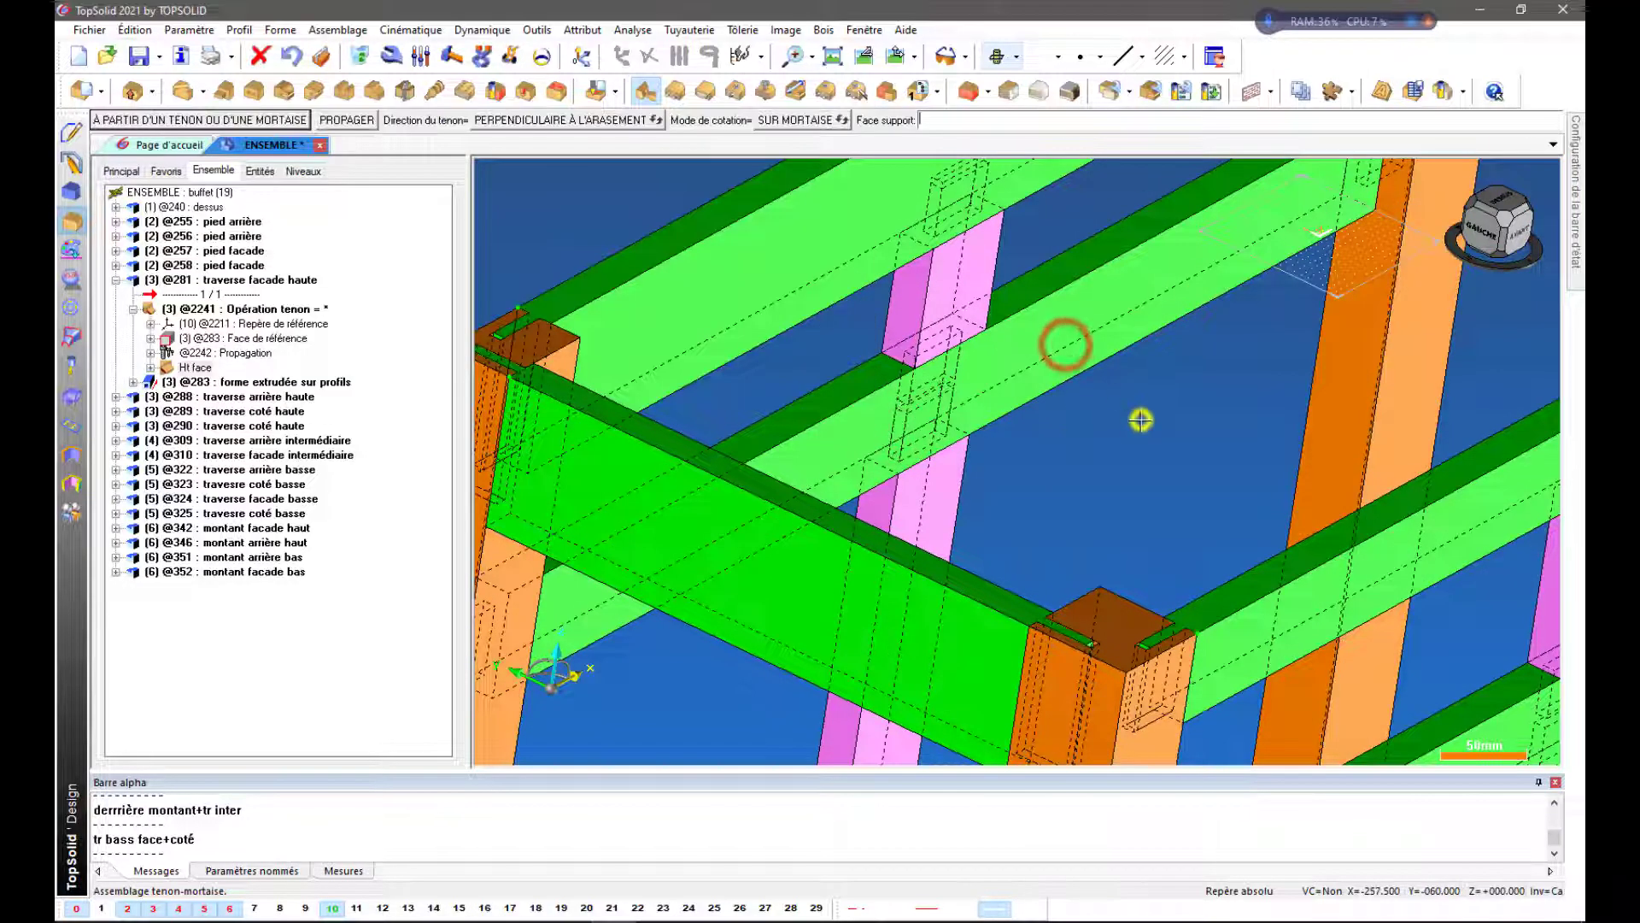
scroll(1141, 420, down, 1)
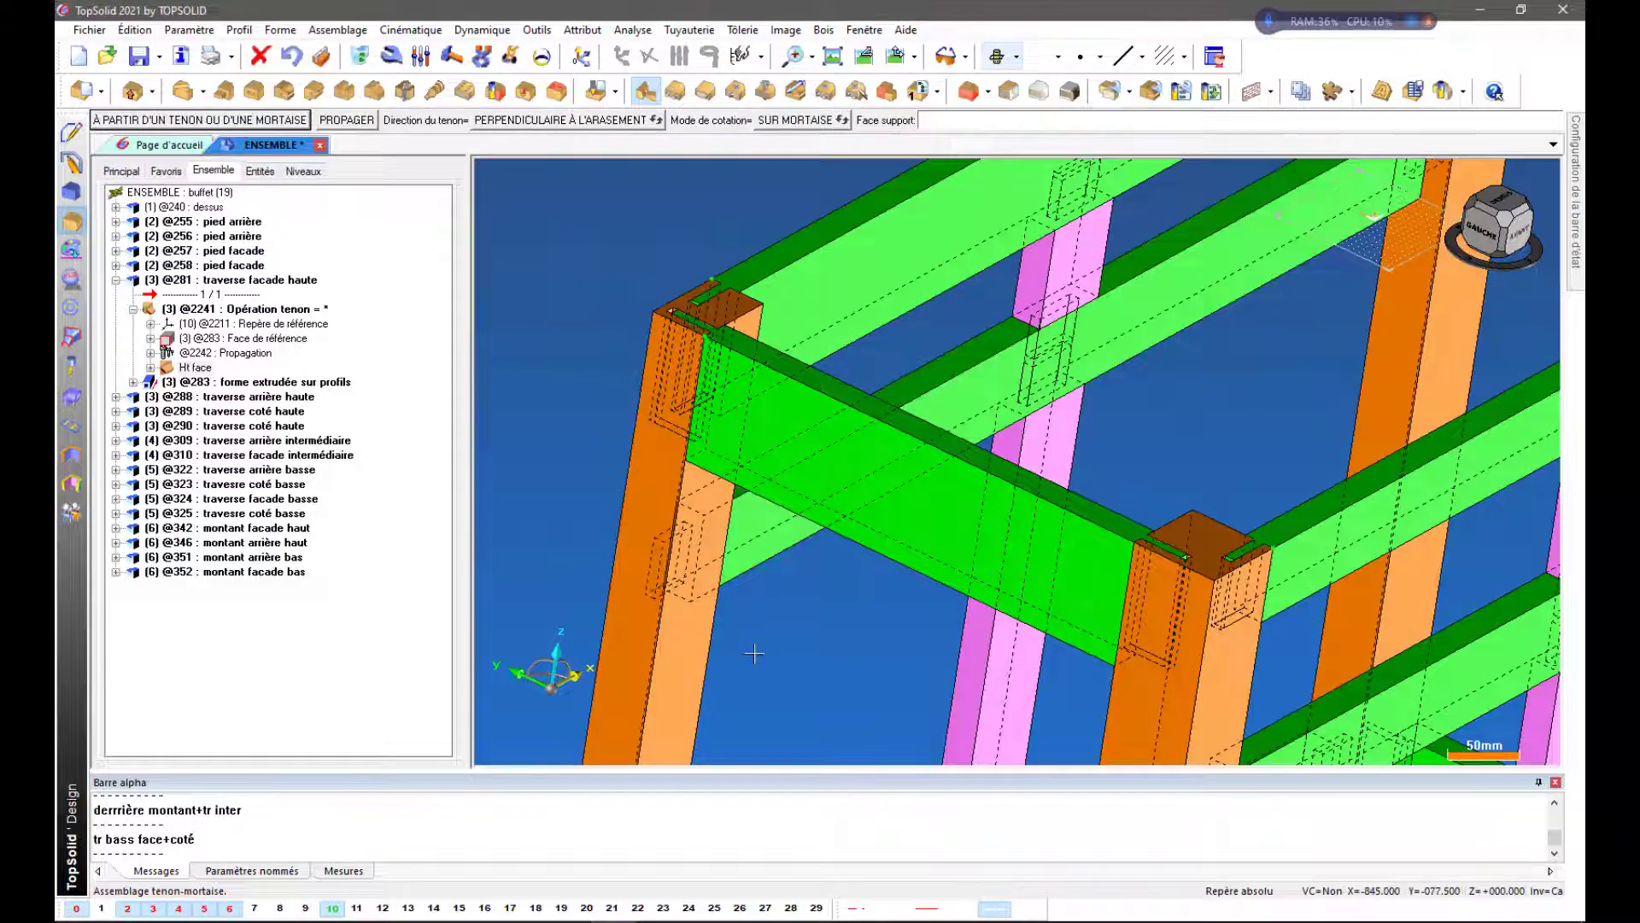
Mortise the rear left leg from the existing left tenon of the intermediate rear rail
click(758, 653)
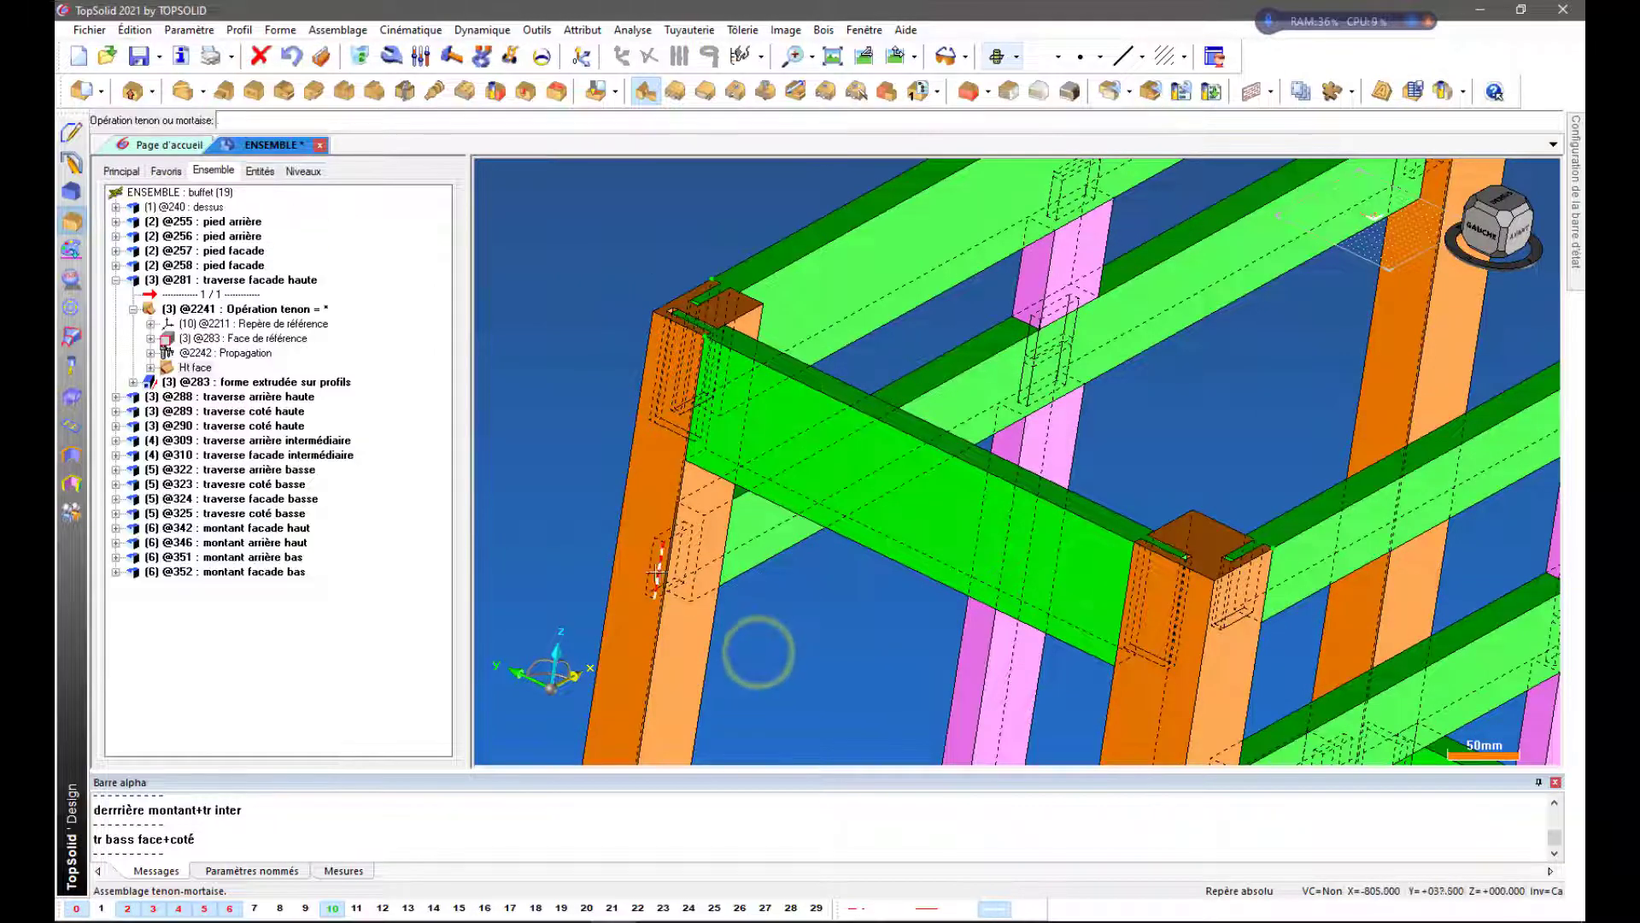
click(660, 606)
middle_click(773, 637)
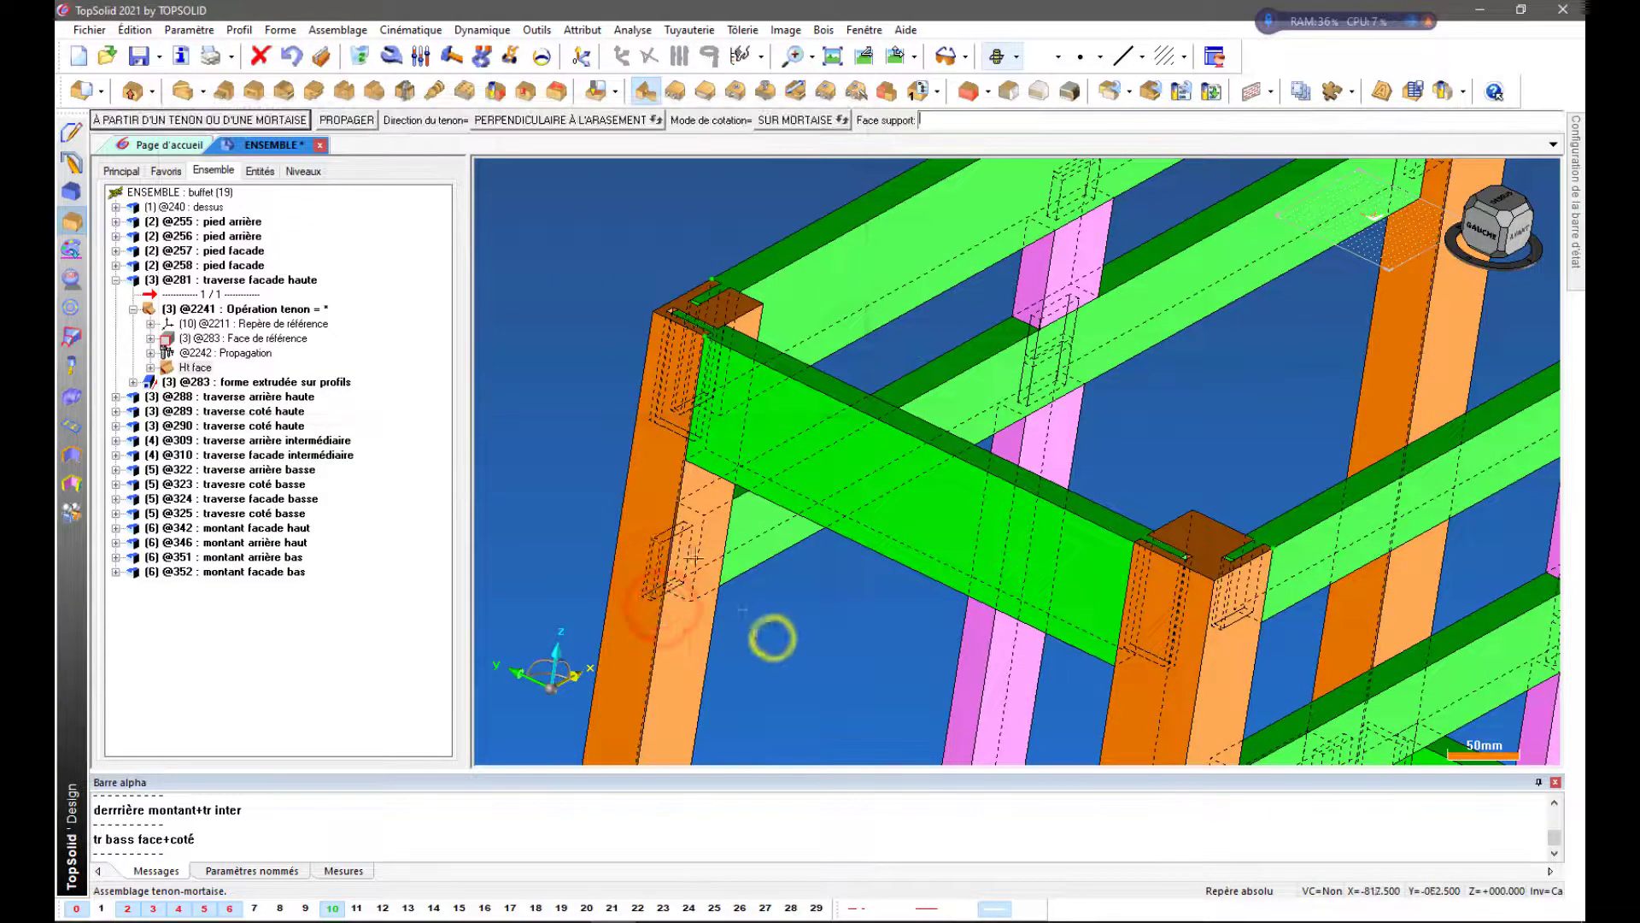
scroll(631, 478, down, 2)
Mortise the rear right leg from the existing right tenon of the intermediate rear rail, with 4 mm bottom clearance
scroll(1188, 257, up, 3)
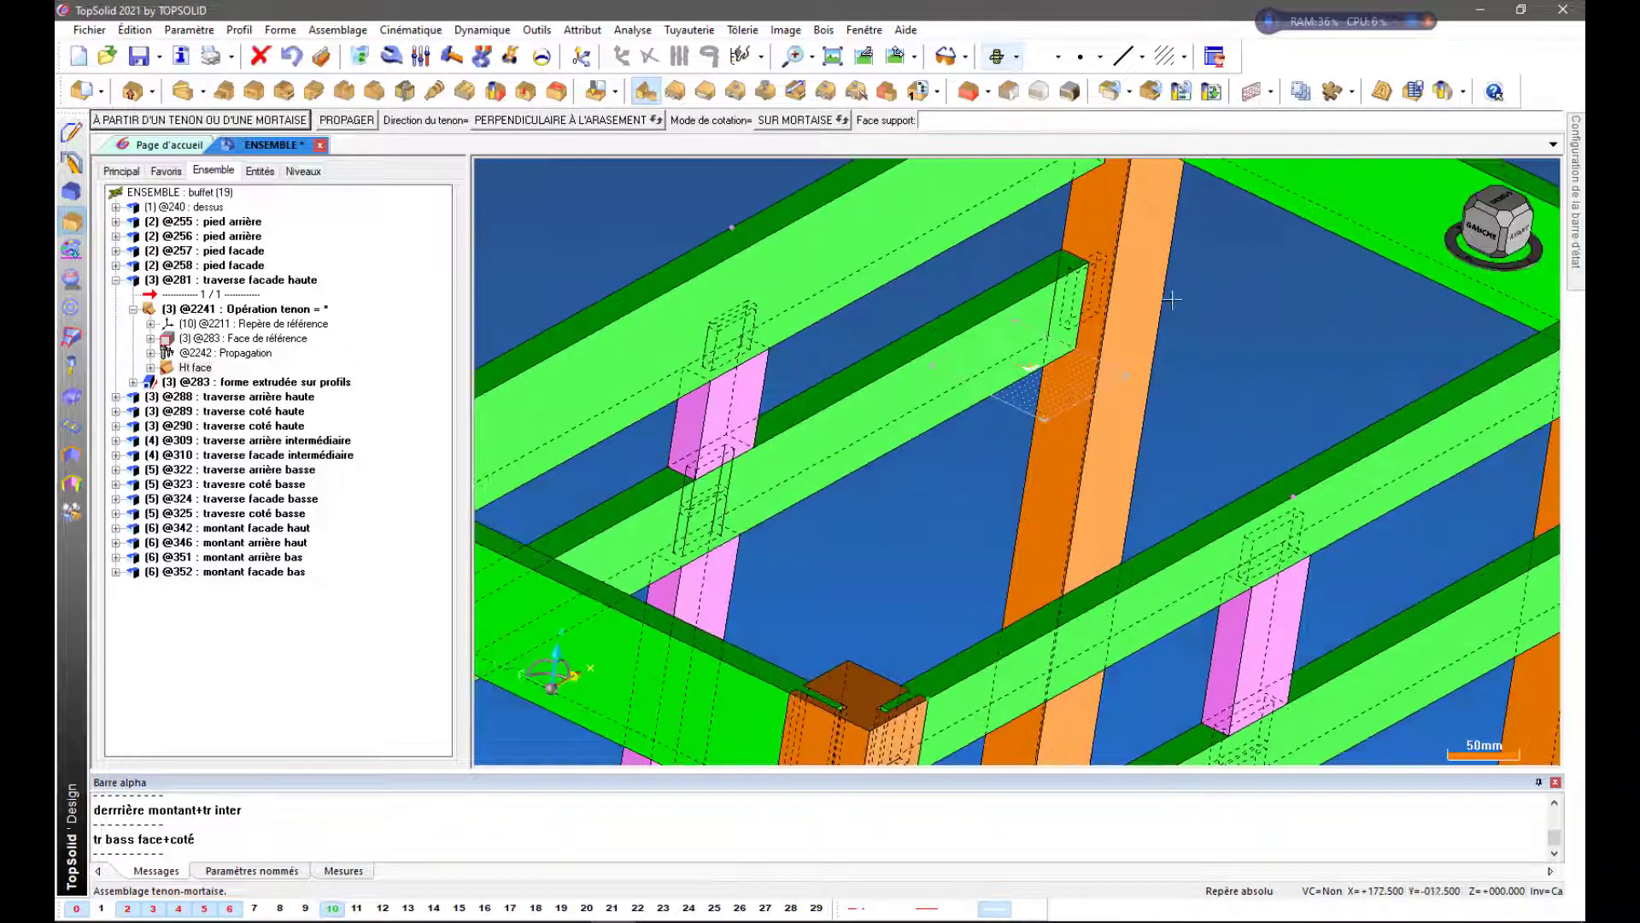
middle_click(1245, 326)
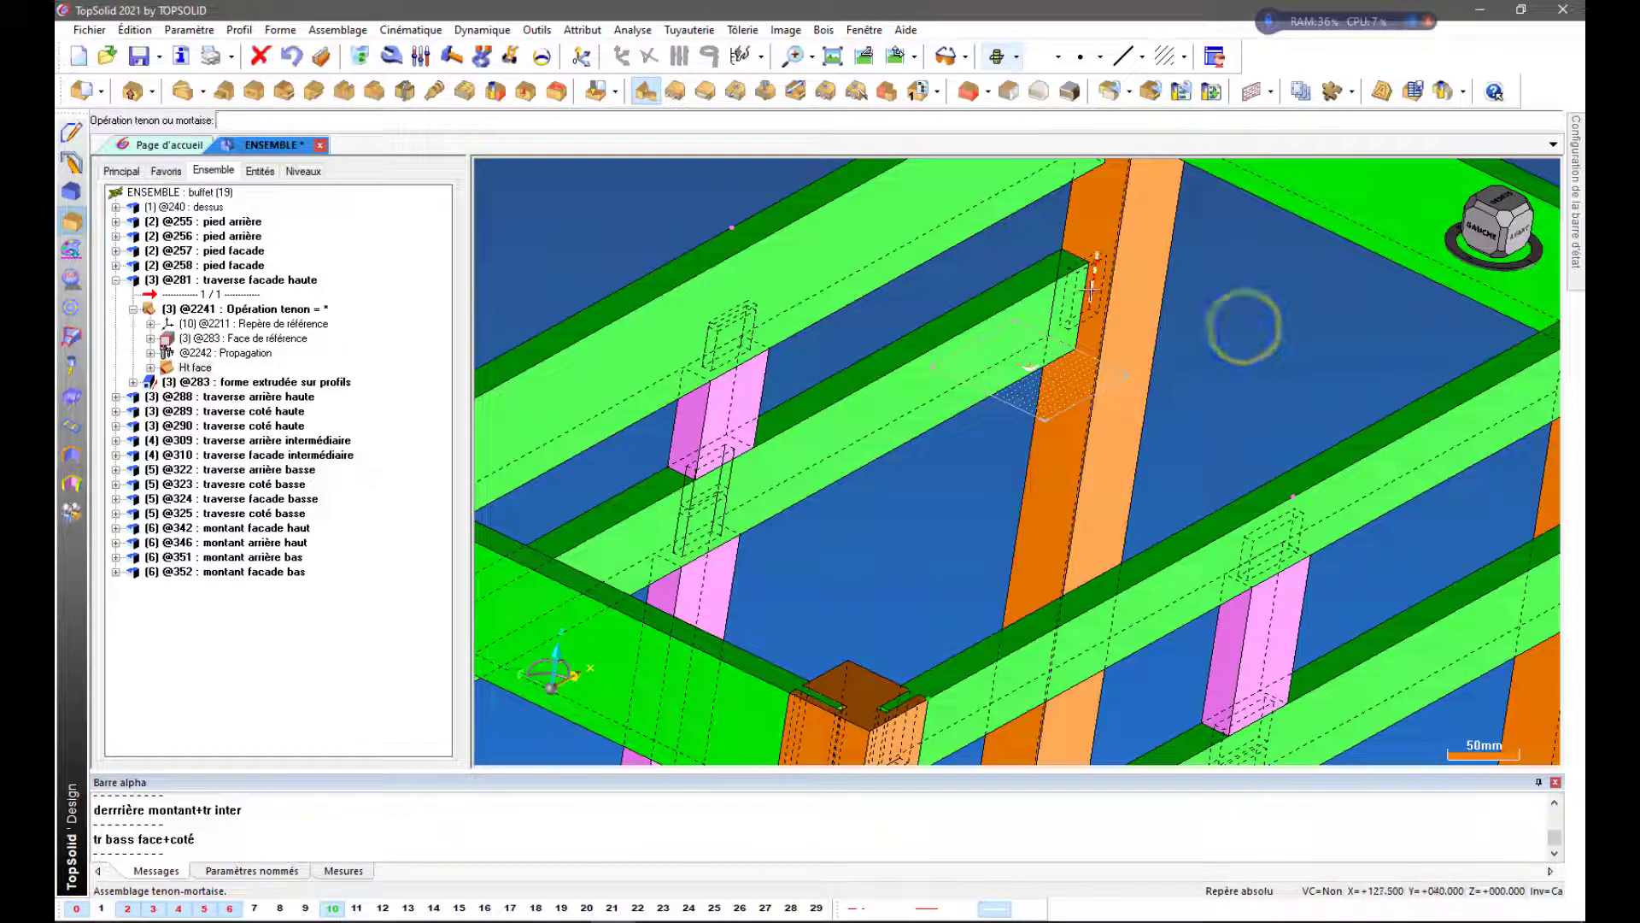
click(1099, 291)
click(1099, 393)
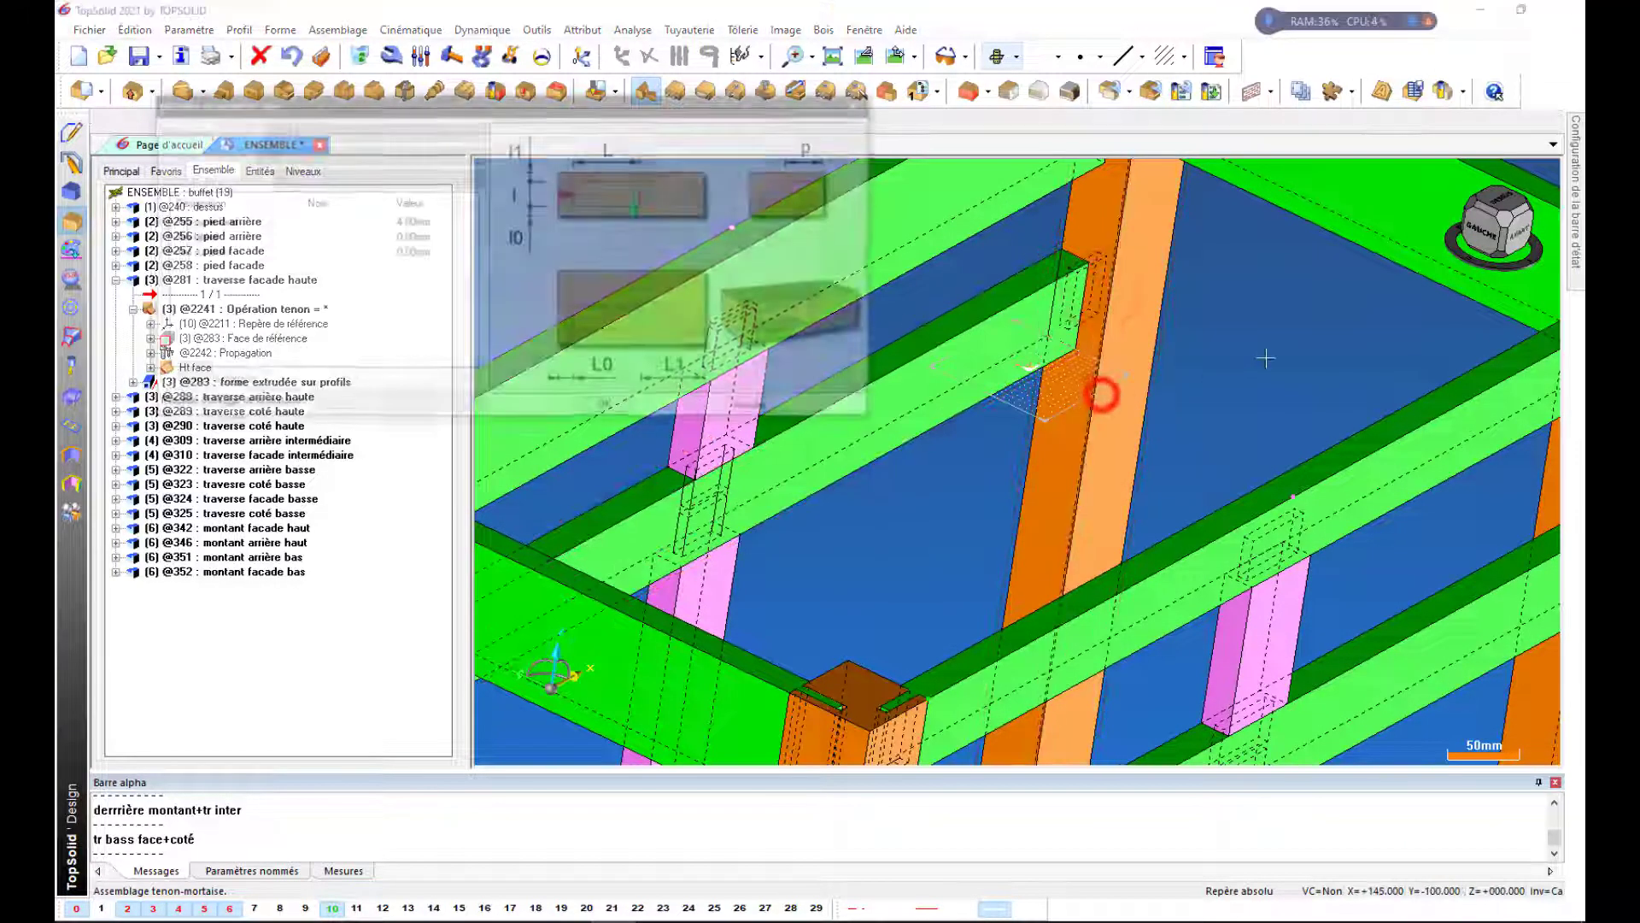
scroll(1263, 356, down, 3)
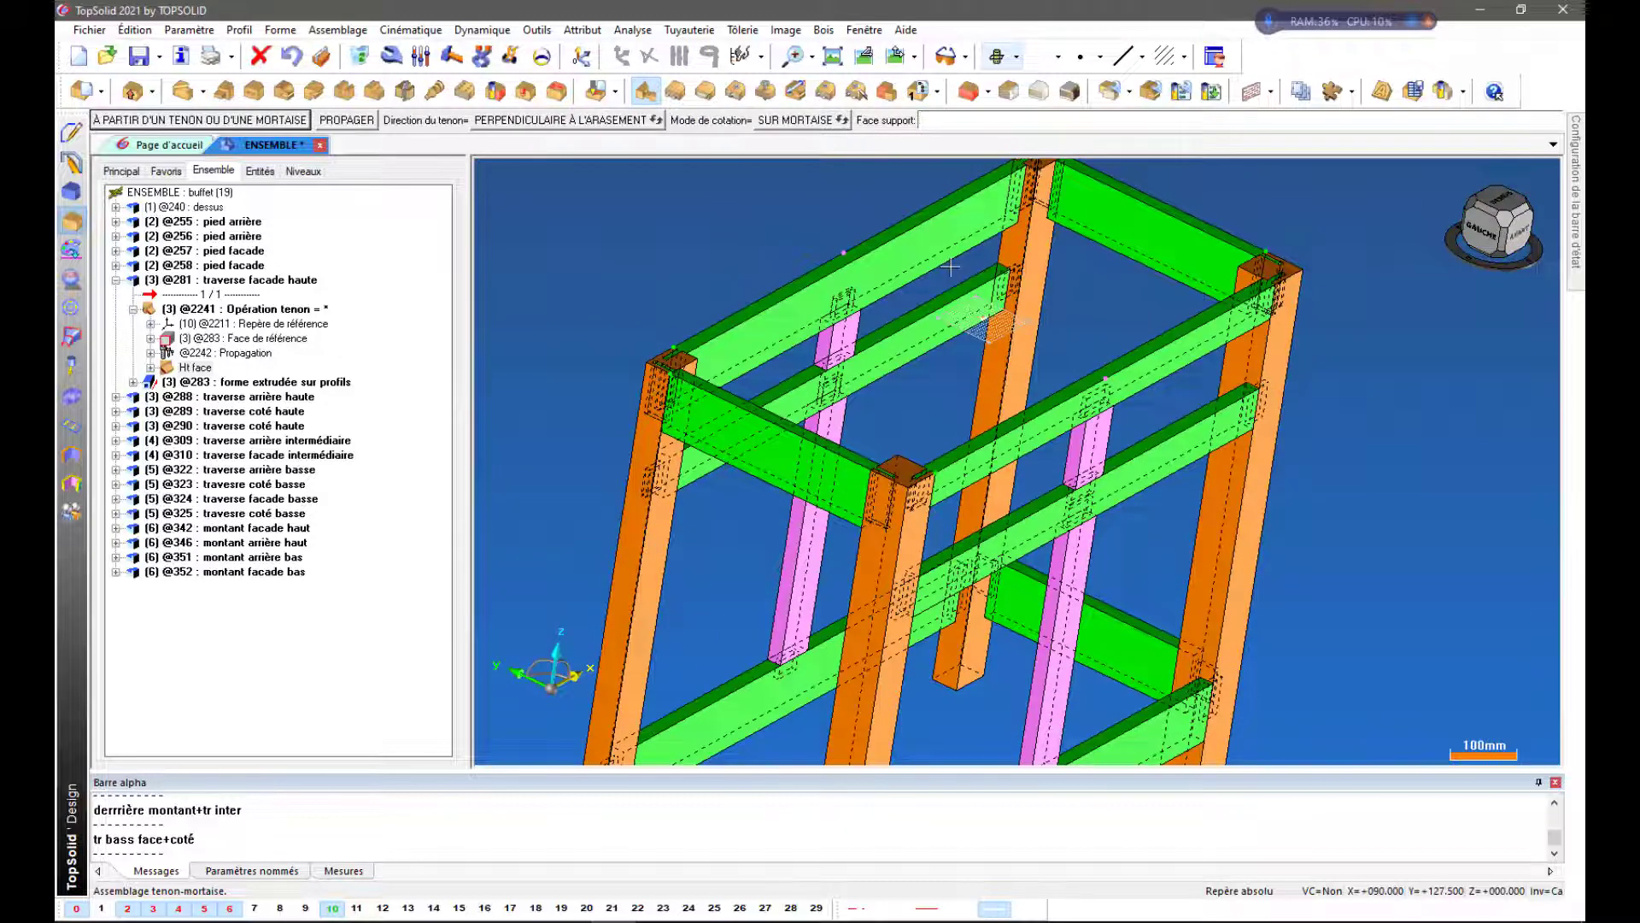
Mortise the lower rear rail from the existing bottom tenon of the lower rear upright
scroll(950, 268, down, 2)
scroll(850, 545, down, 2)
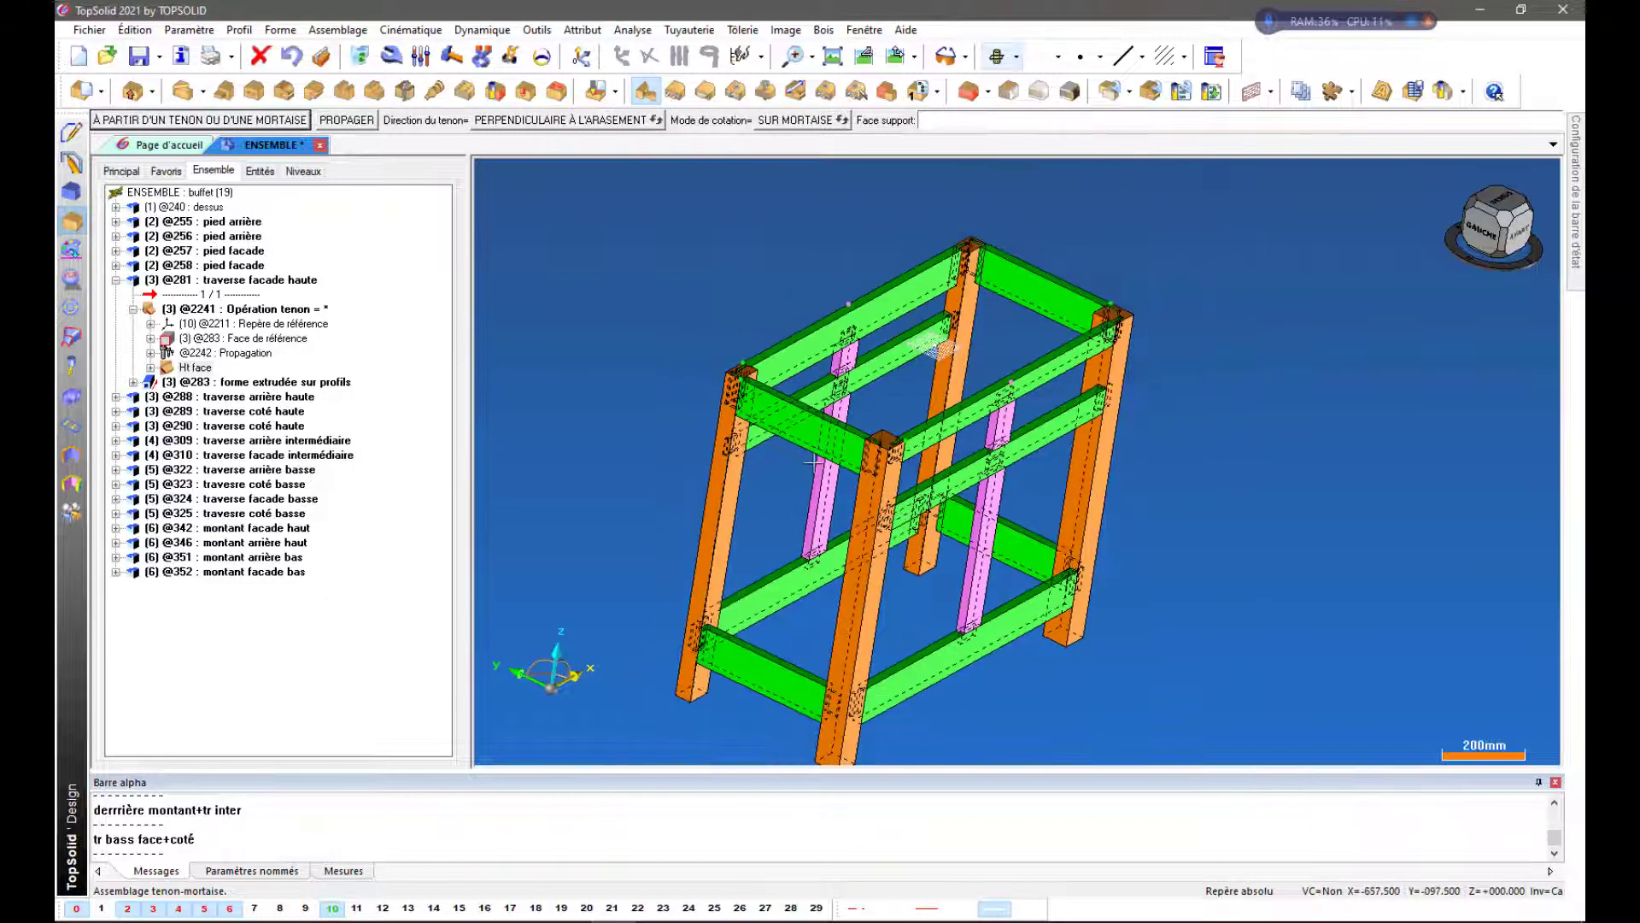
scroll(765, 697, up, 4)
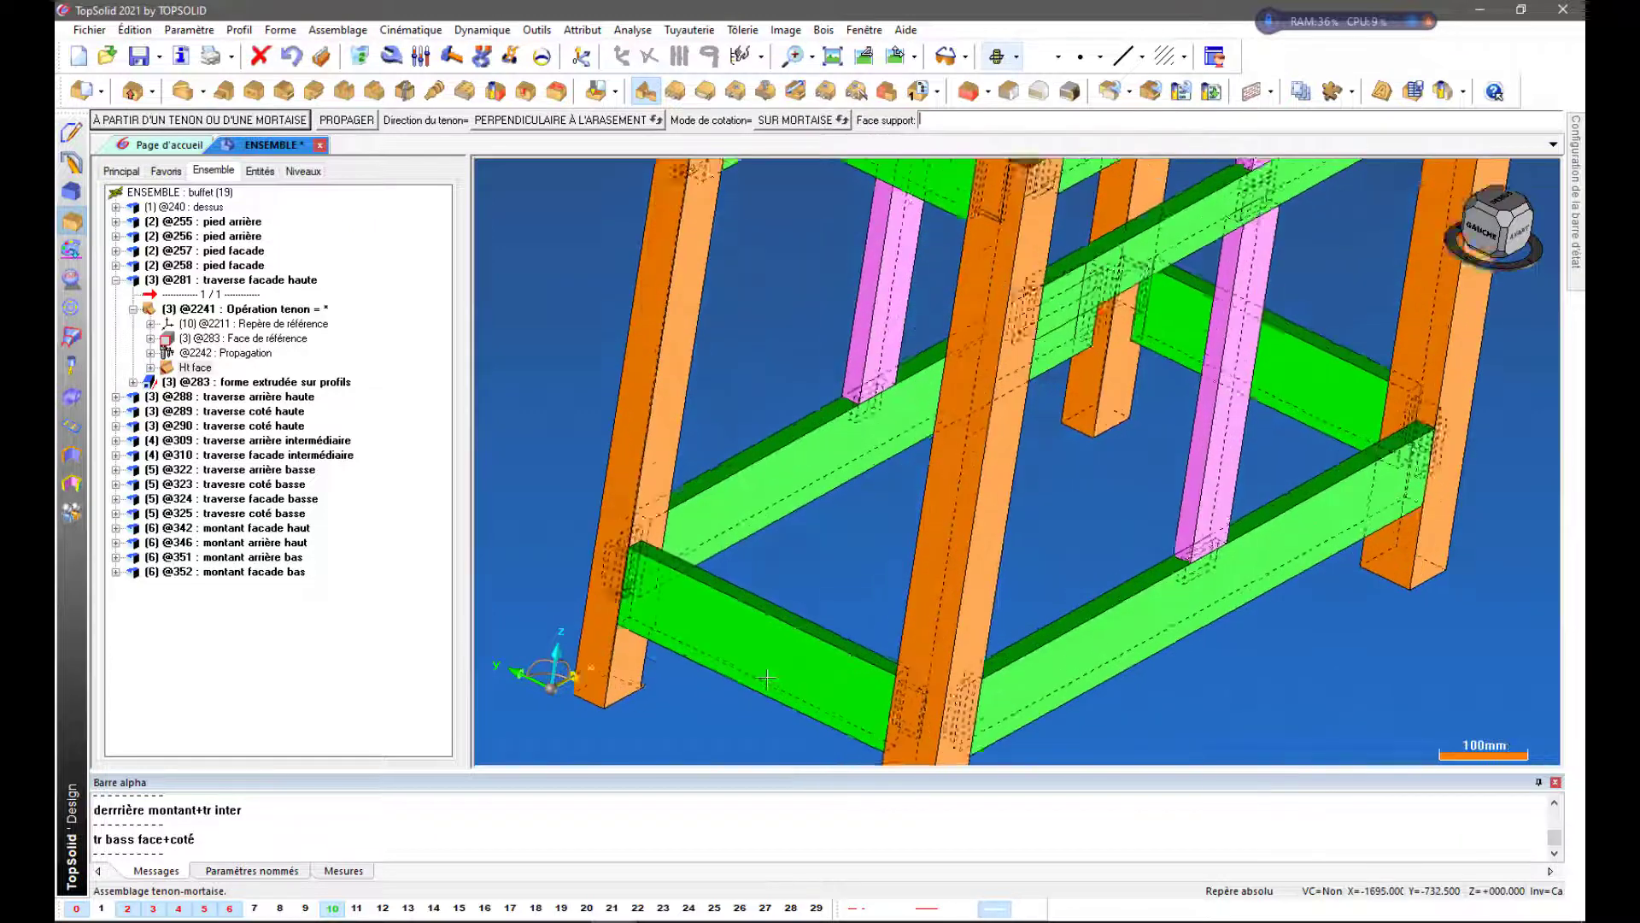
click(873, 490)
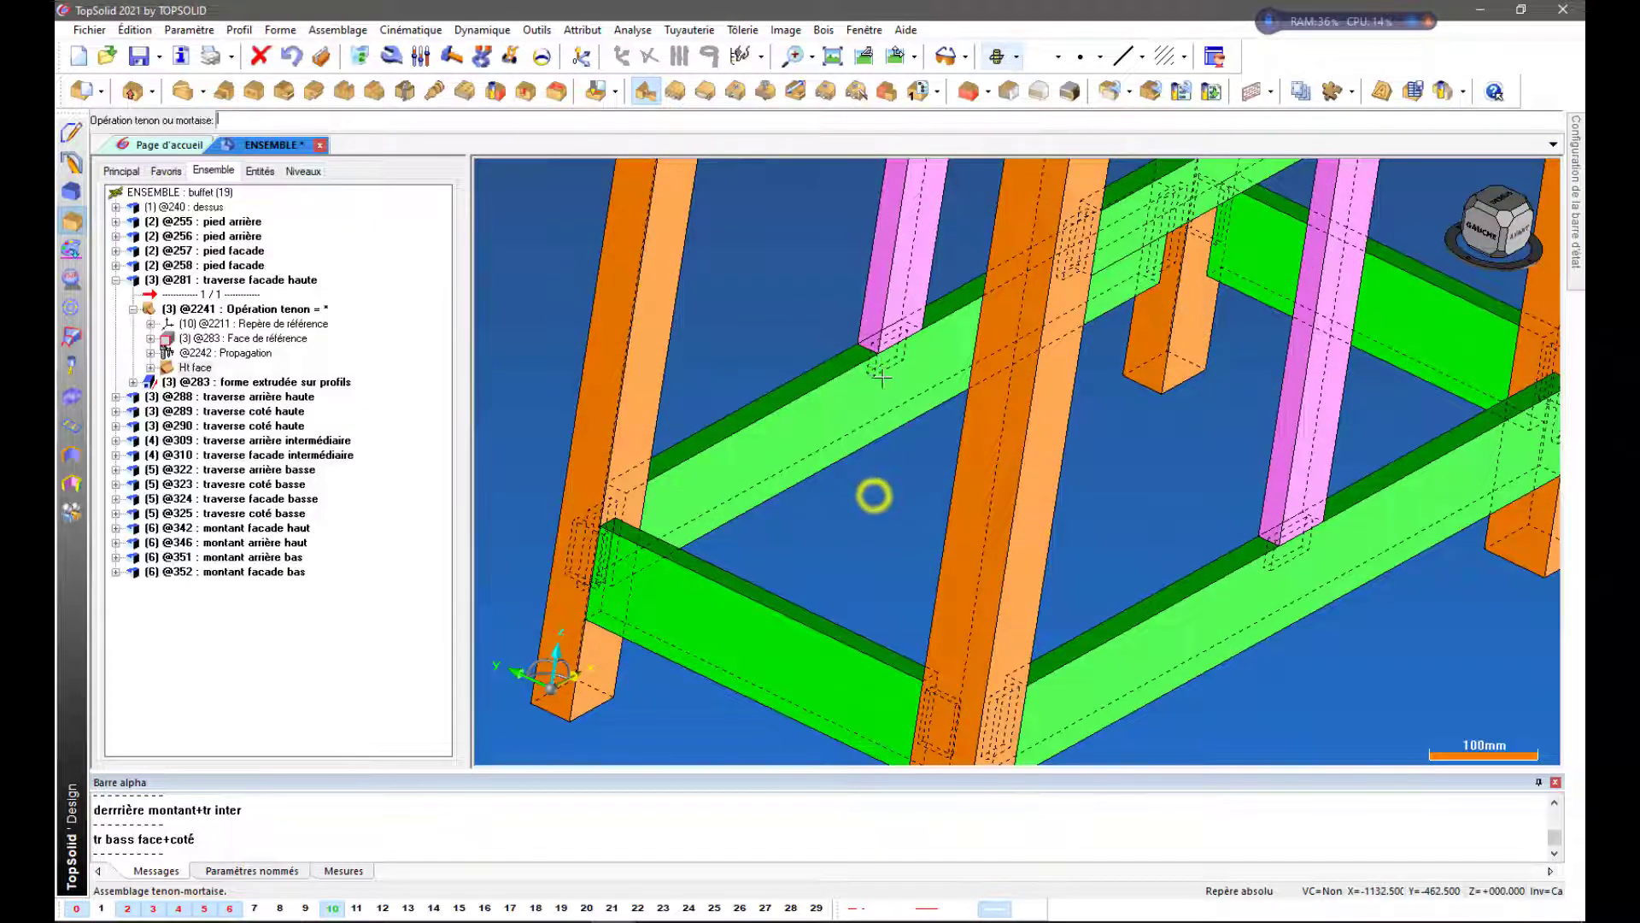
click(827, 437)
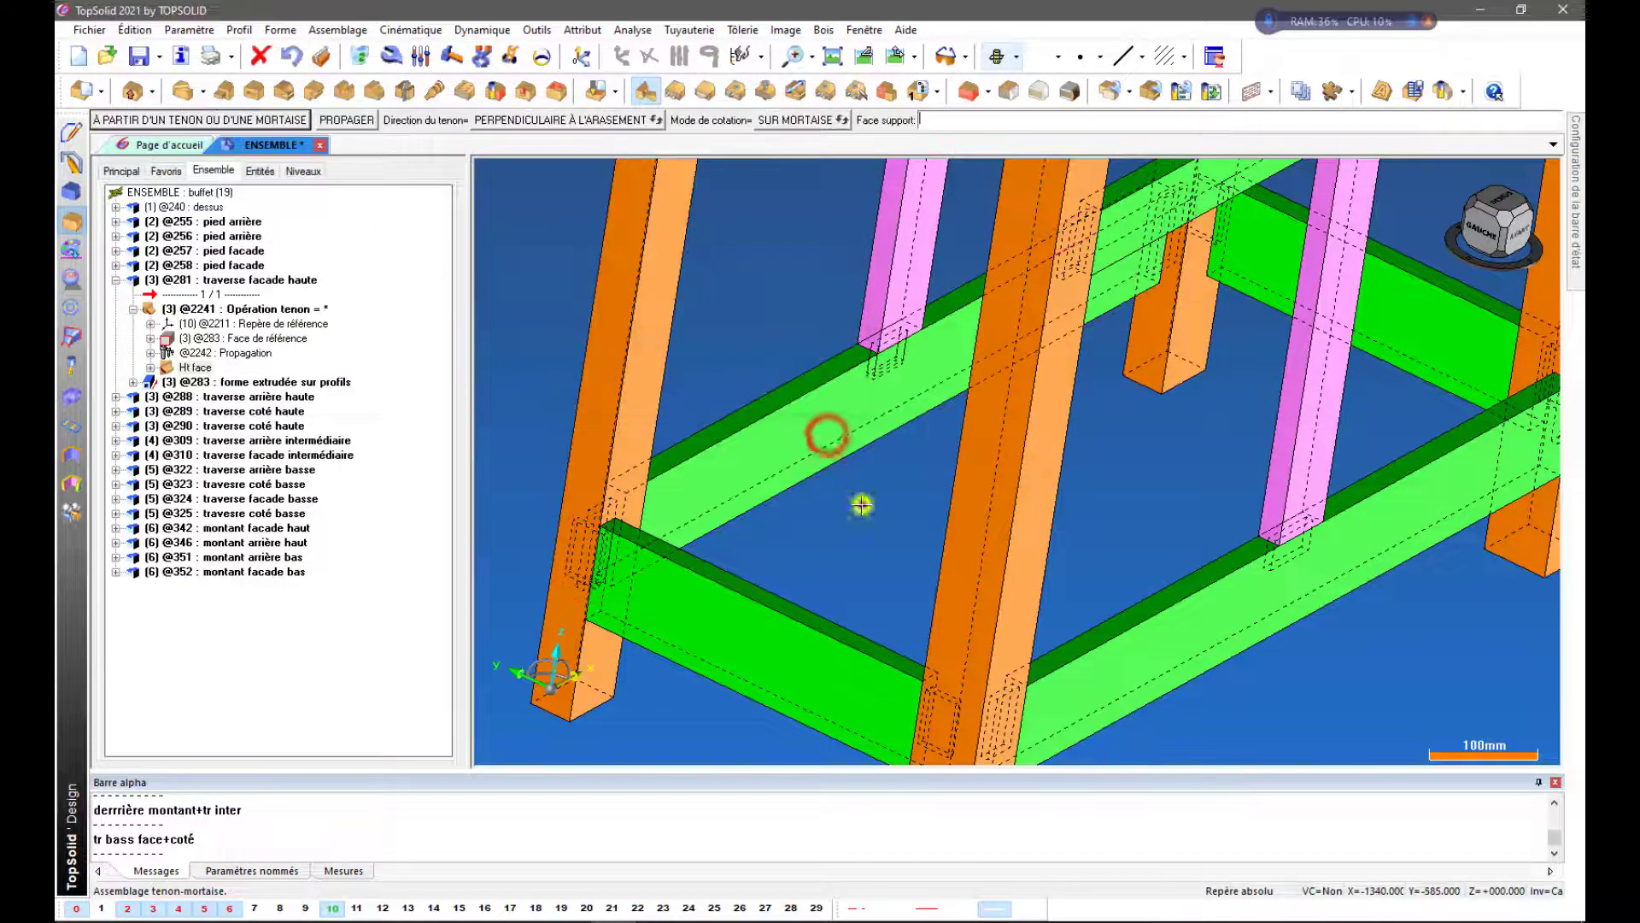
scroll(872, 363, up, 4)
scroll(875, 379, down, 3)
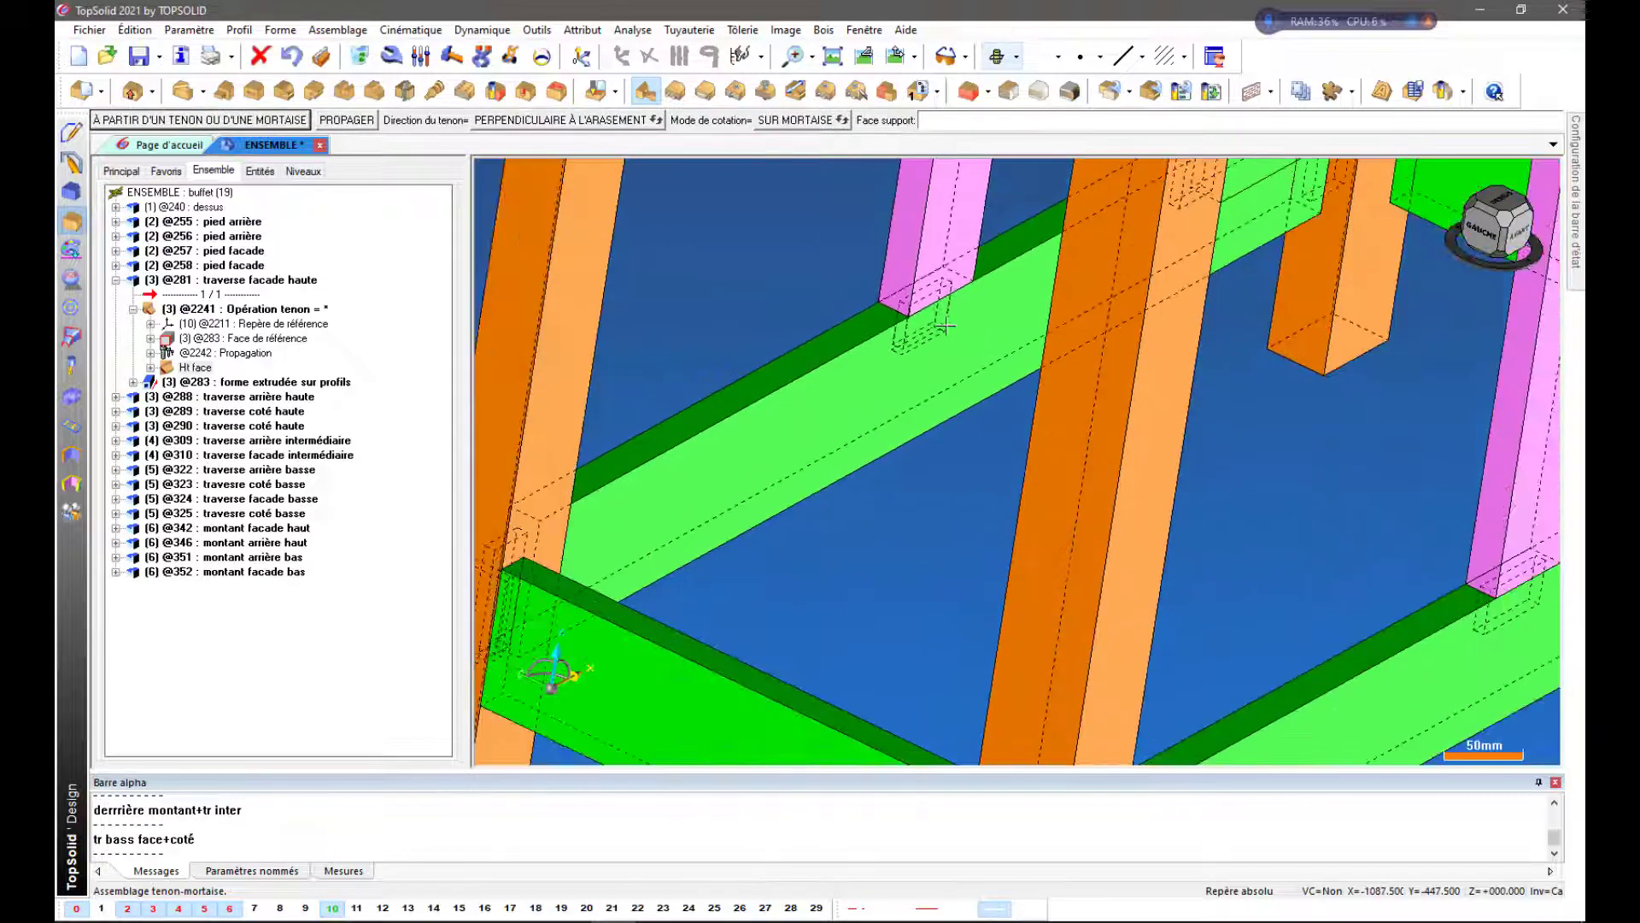
scroll(917, 340, up, 3)
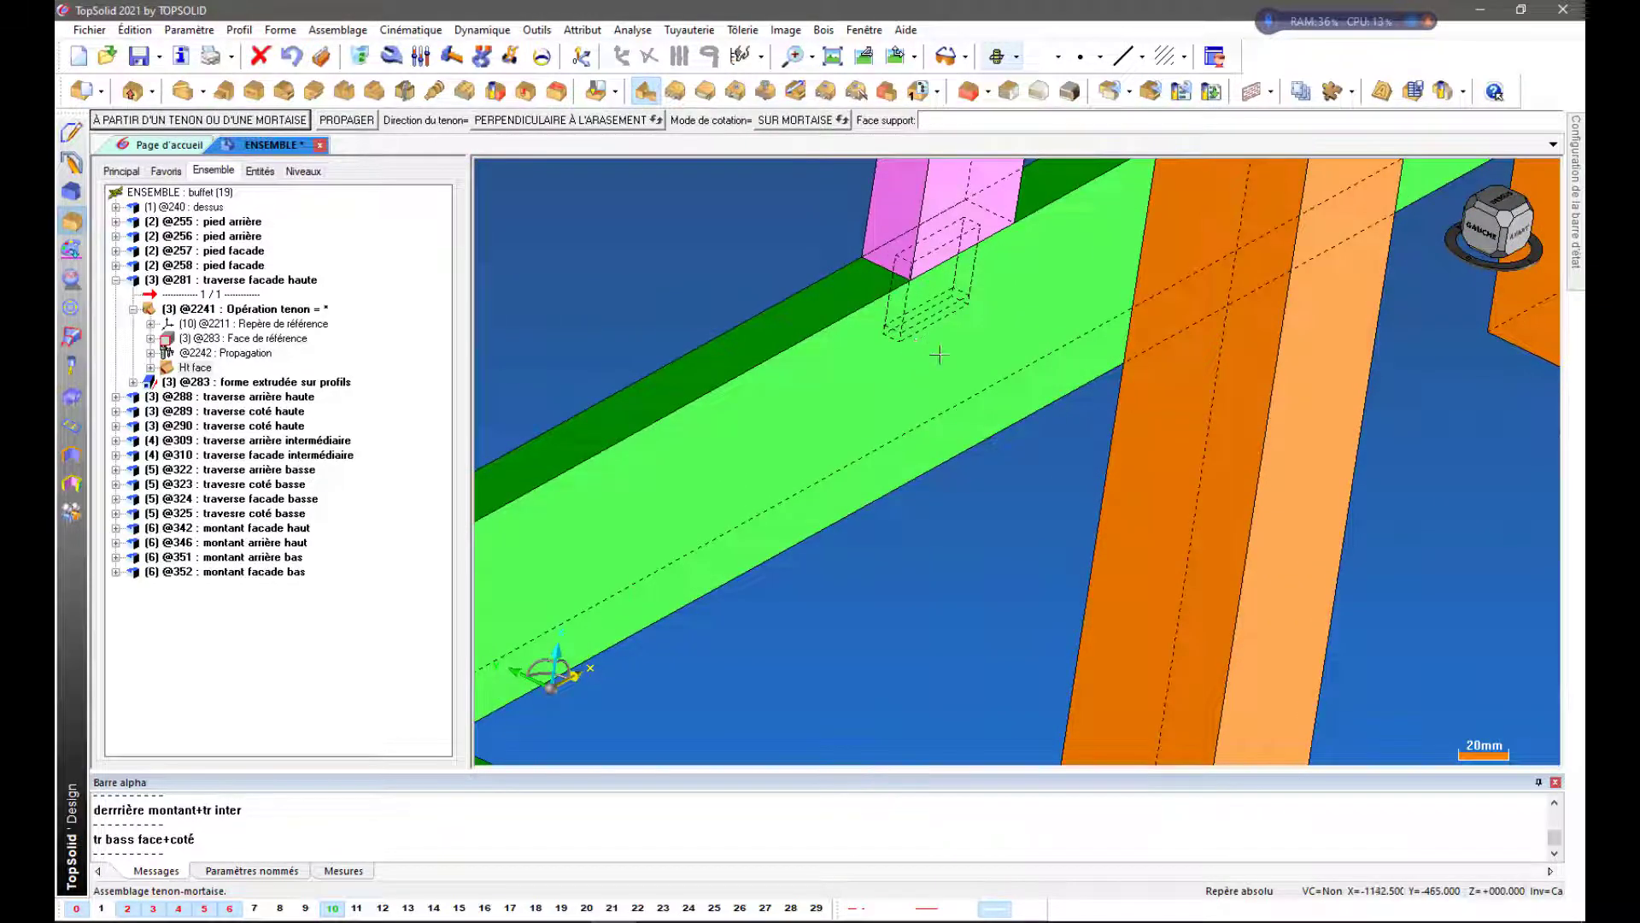
Mortise the rear left leg at its lower rail joint from the existing joint operation, with all clearances at 0 mm
scroll(944, 349, down, 2)
click(827, 551)
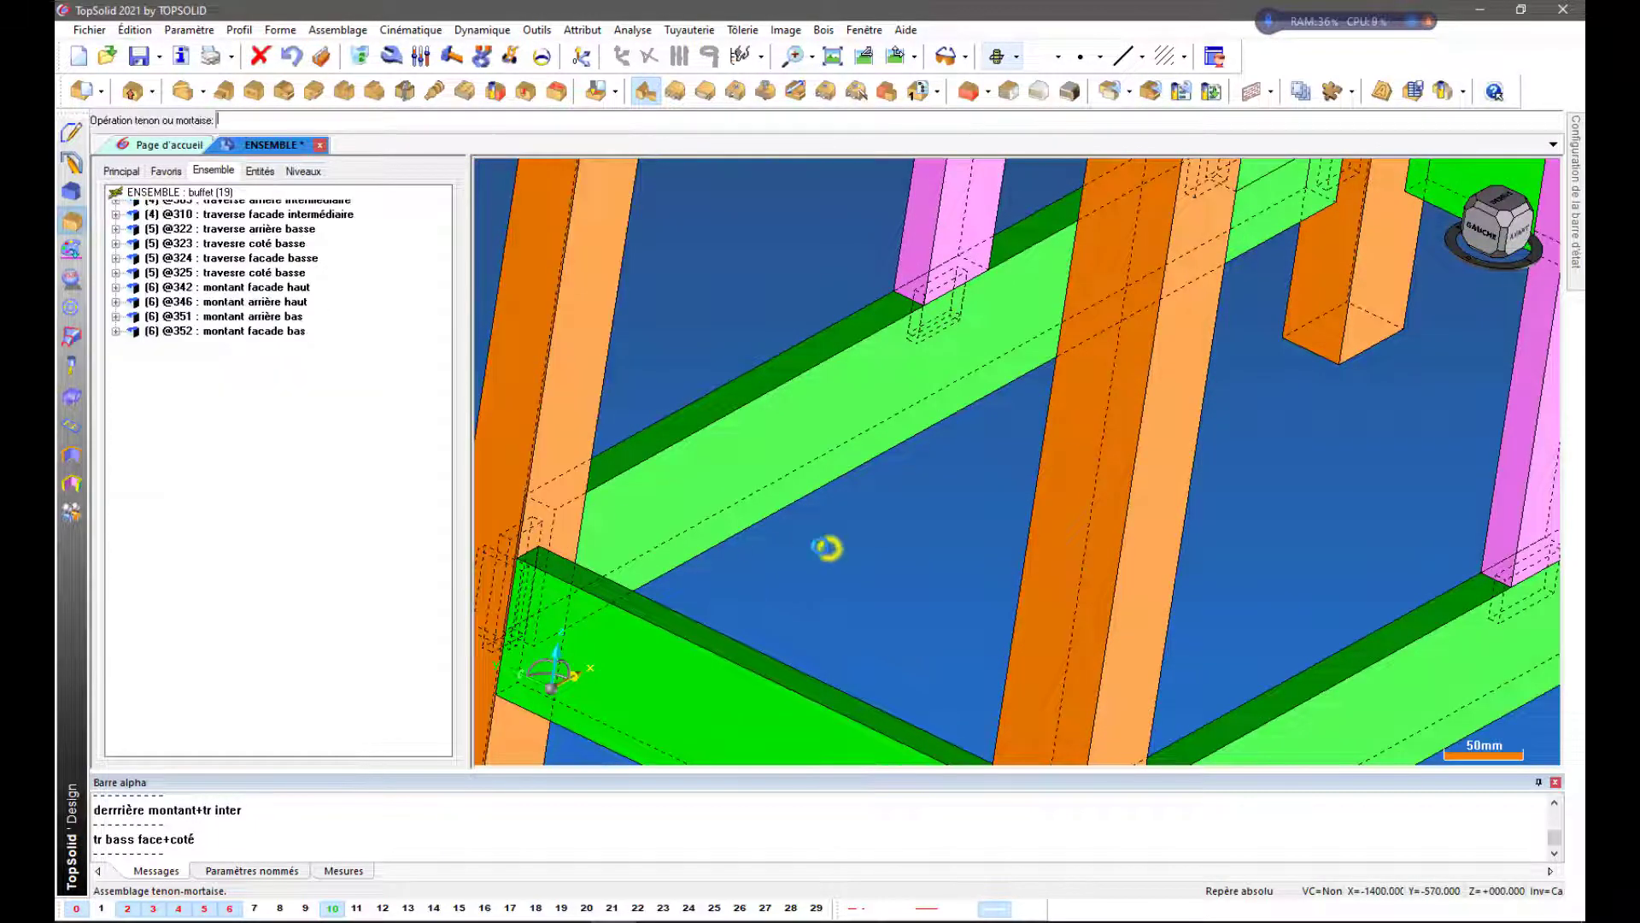
click(550, 401)
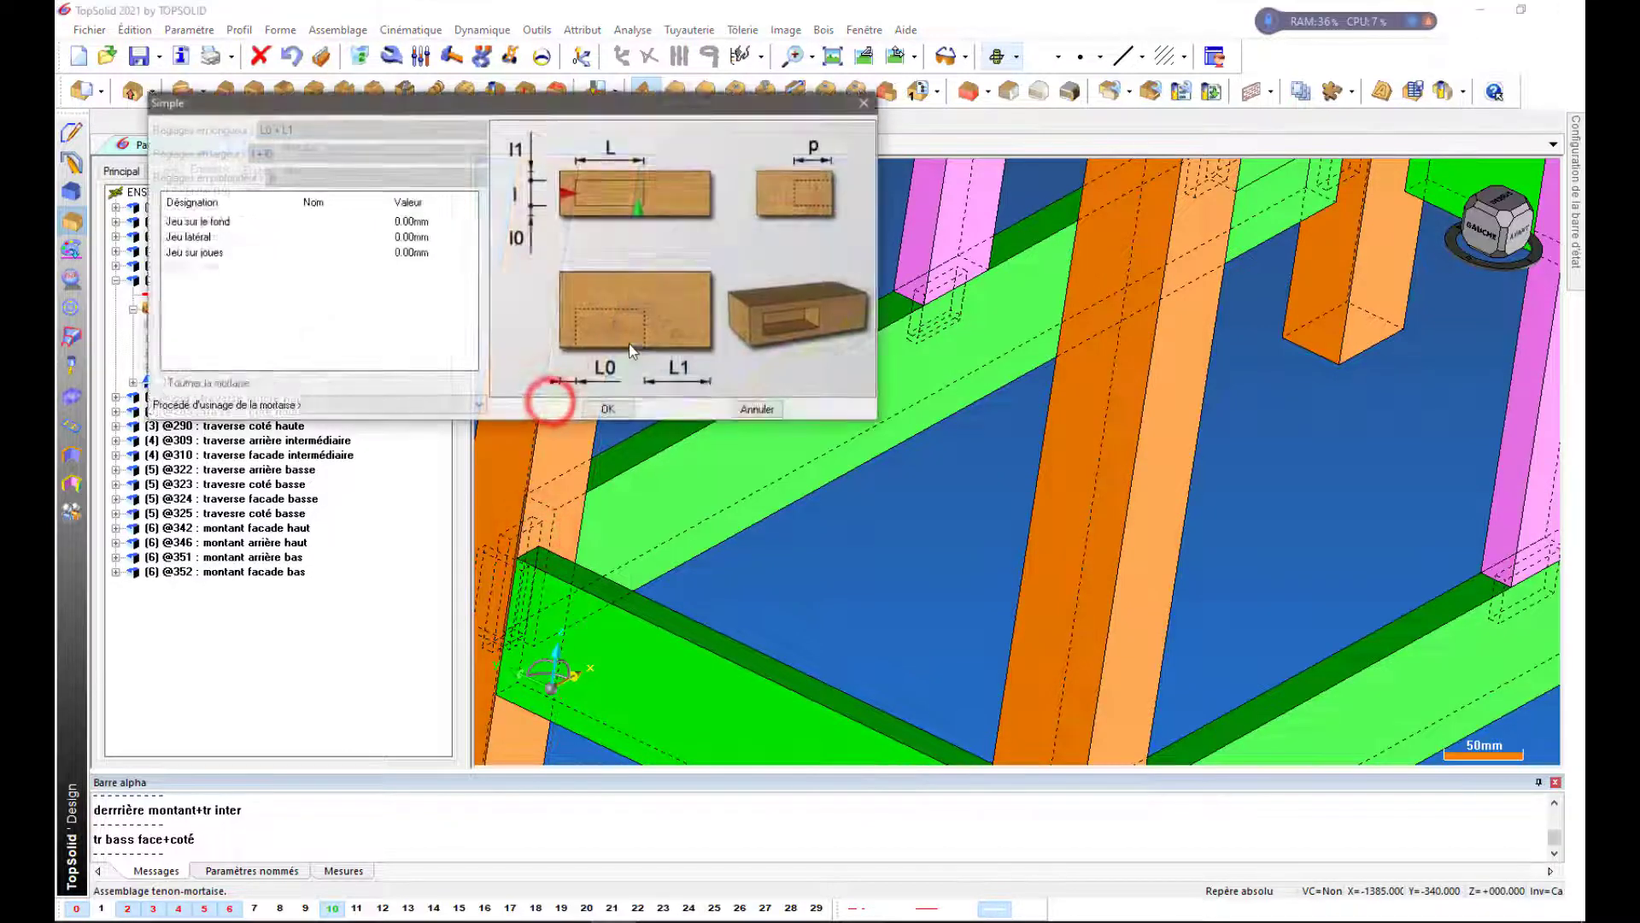
scroll(747, 416, down, 1)
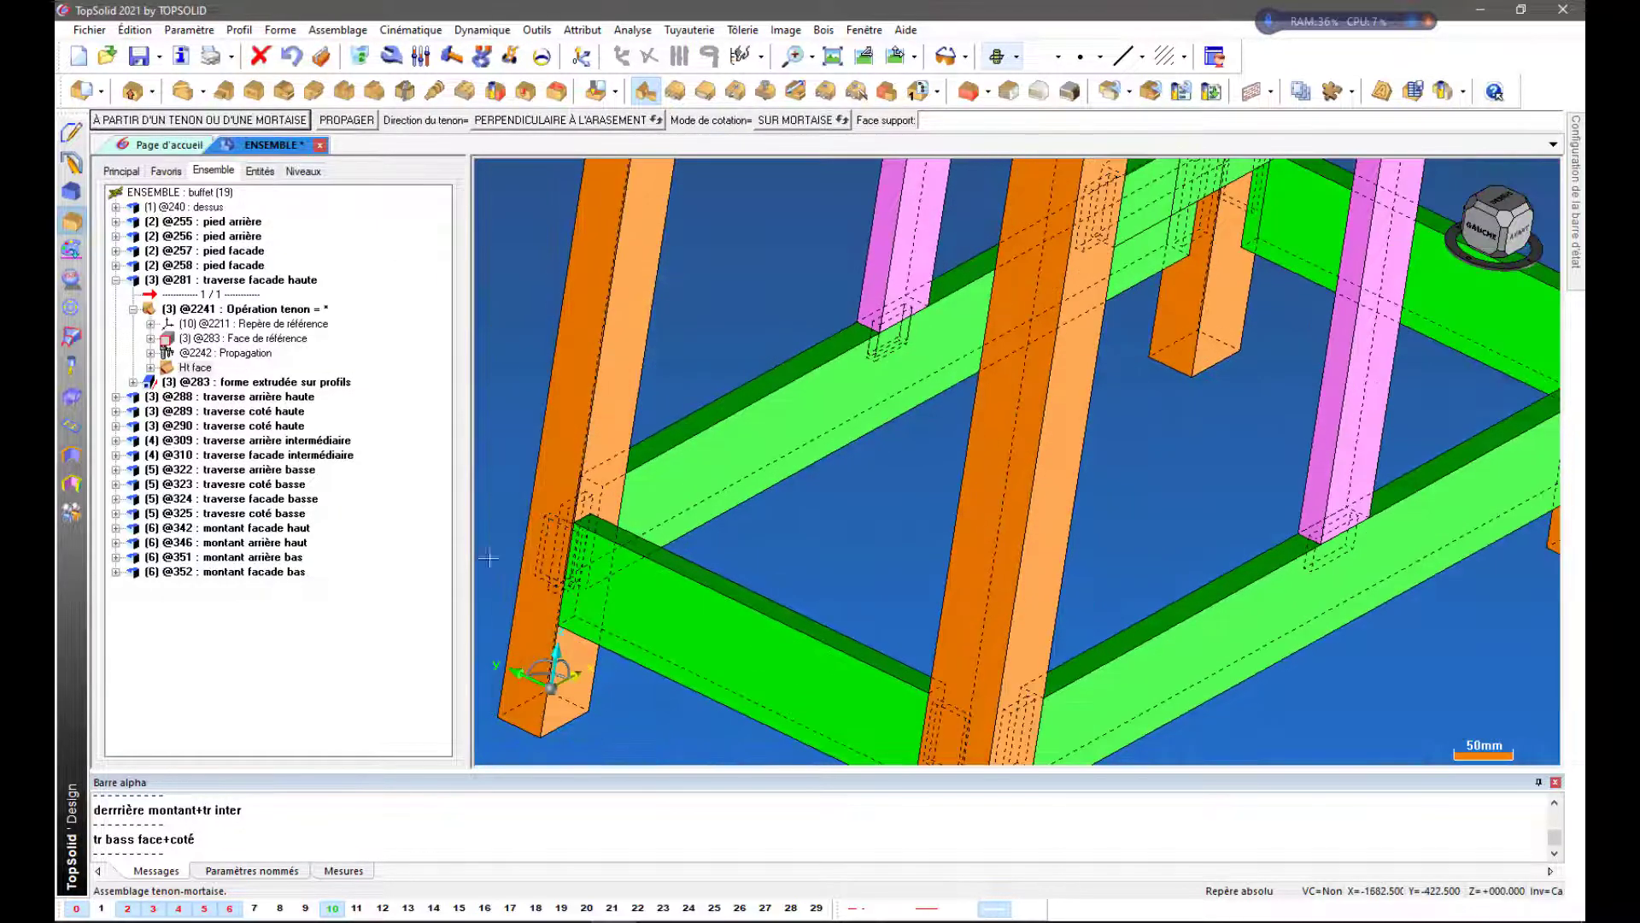
scroll(550, 532, up, 2)
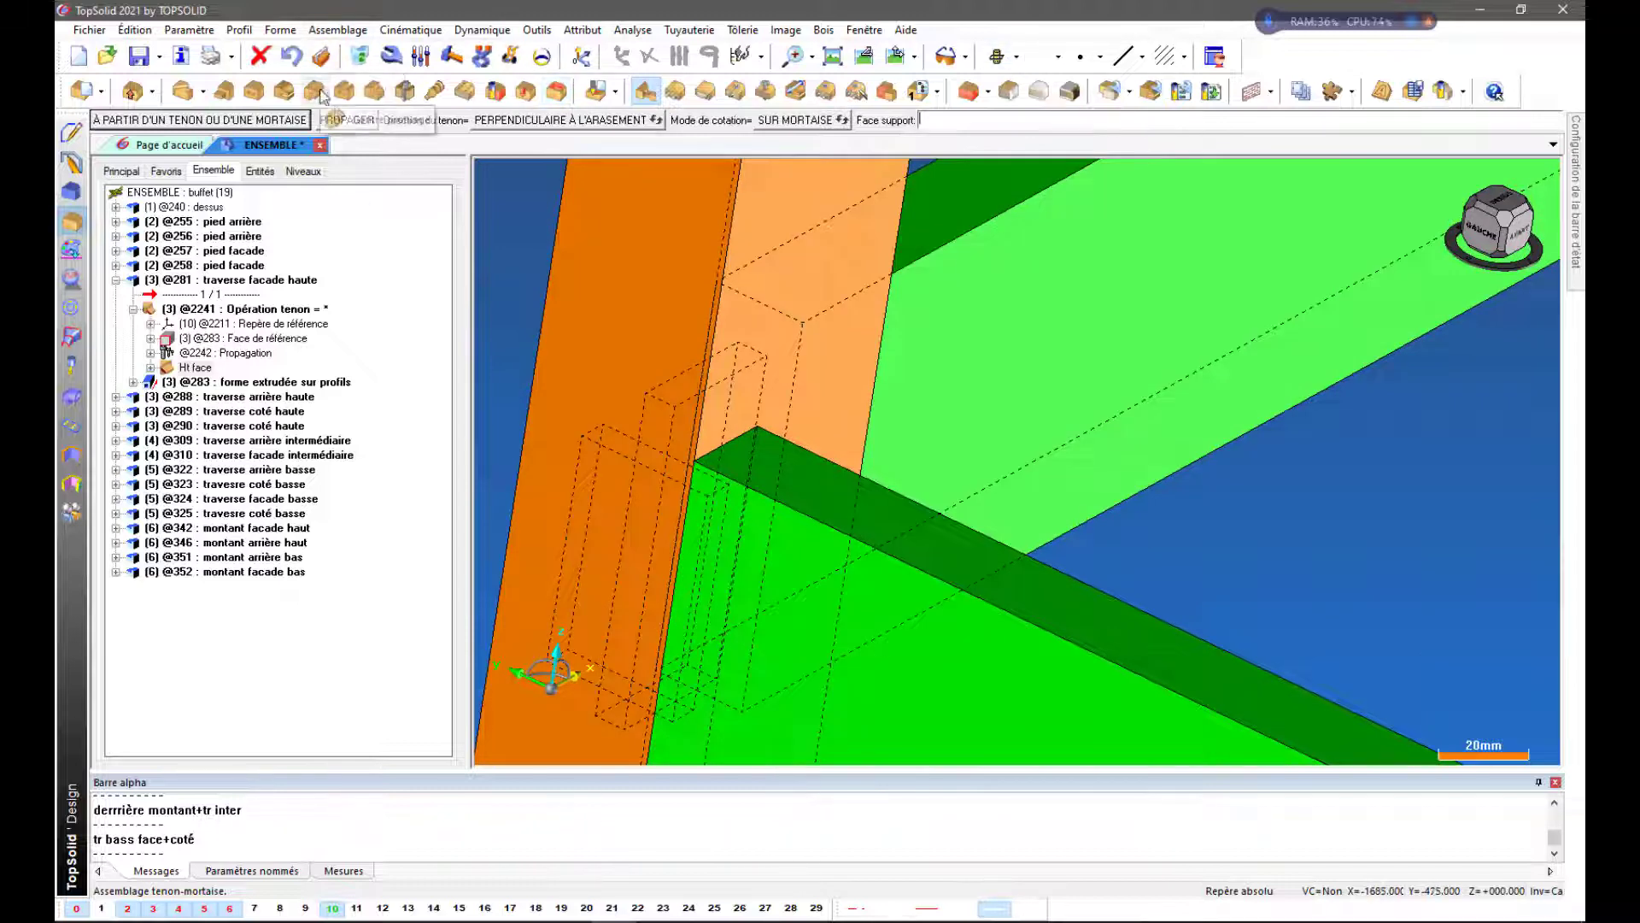
Undo the rear left leg's lower mortise and recut it with 0 mm clearances, twice in a row
click(293, 56)
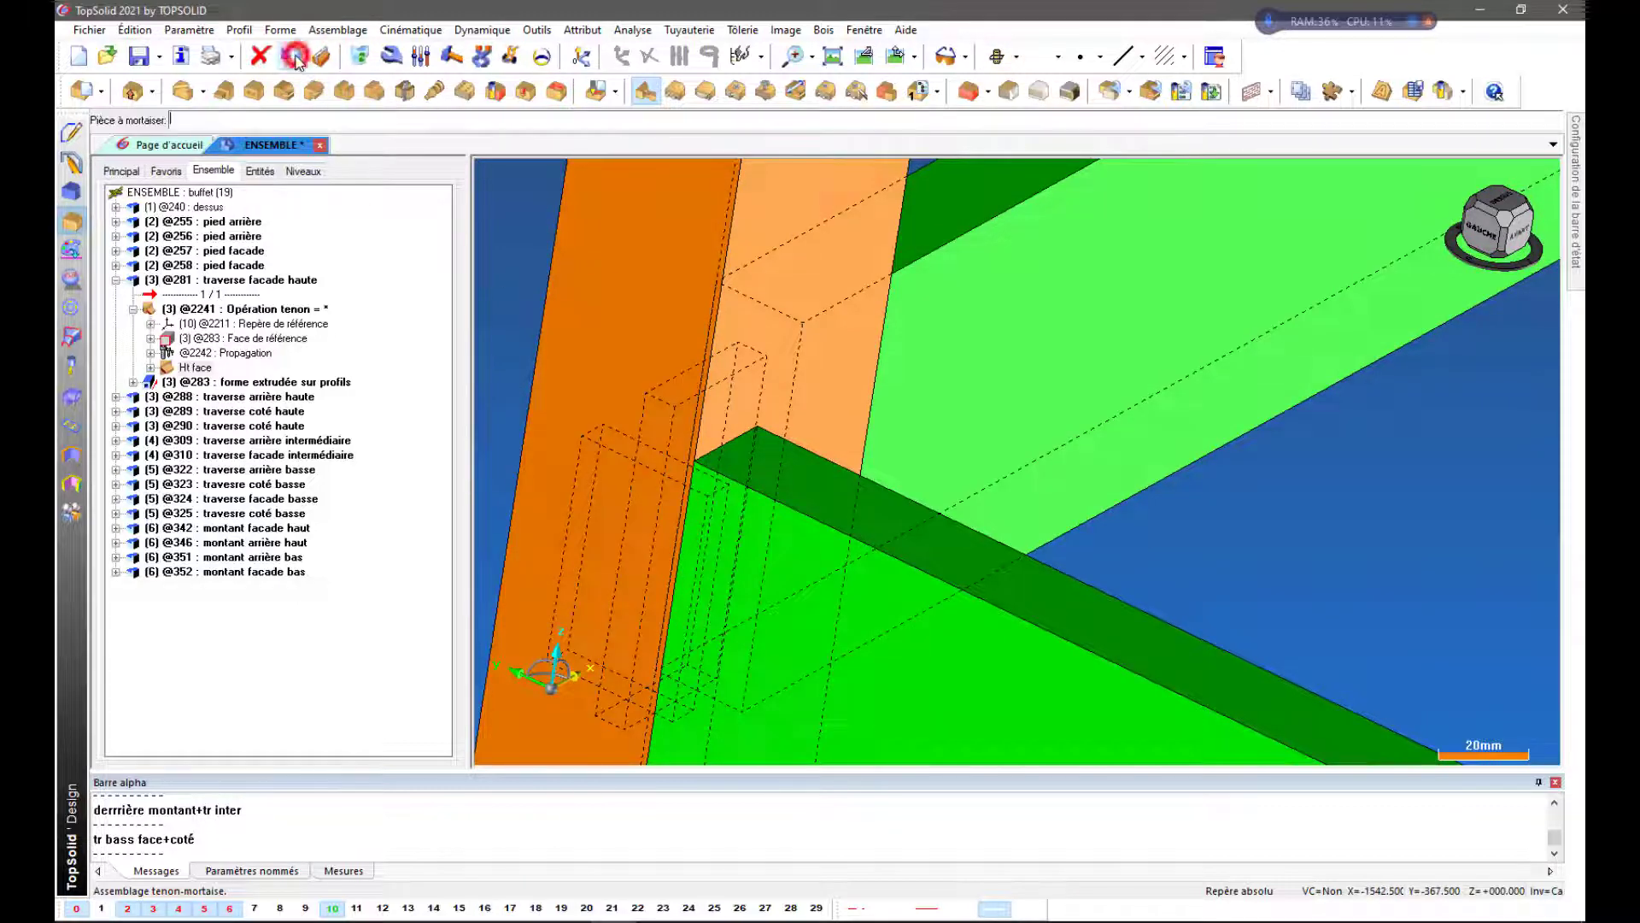
click(609, 296)
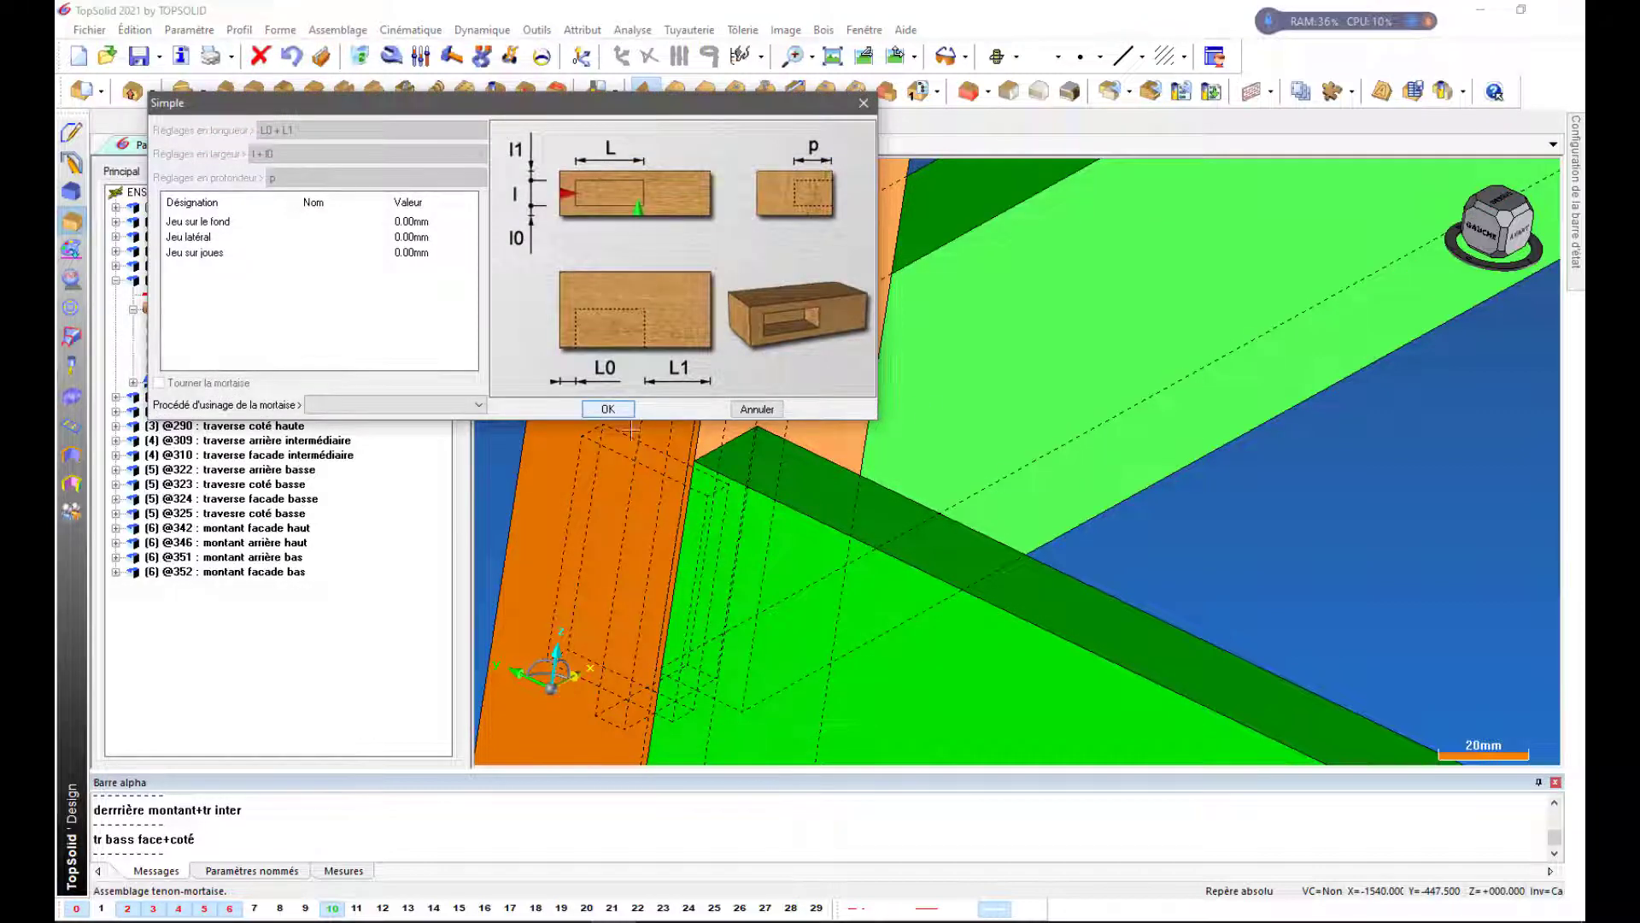
click(608, 409)
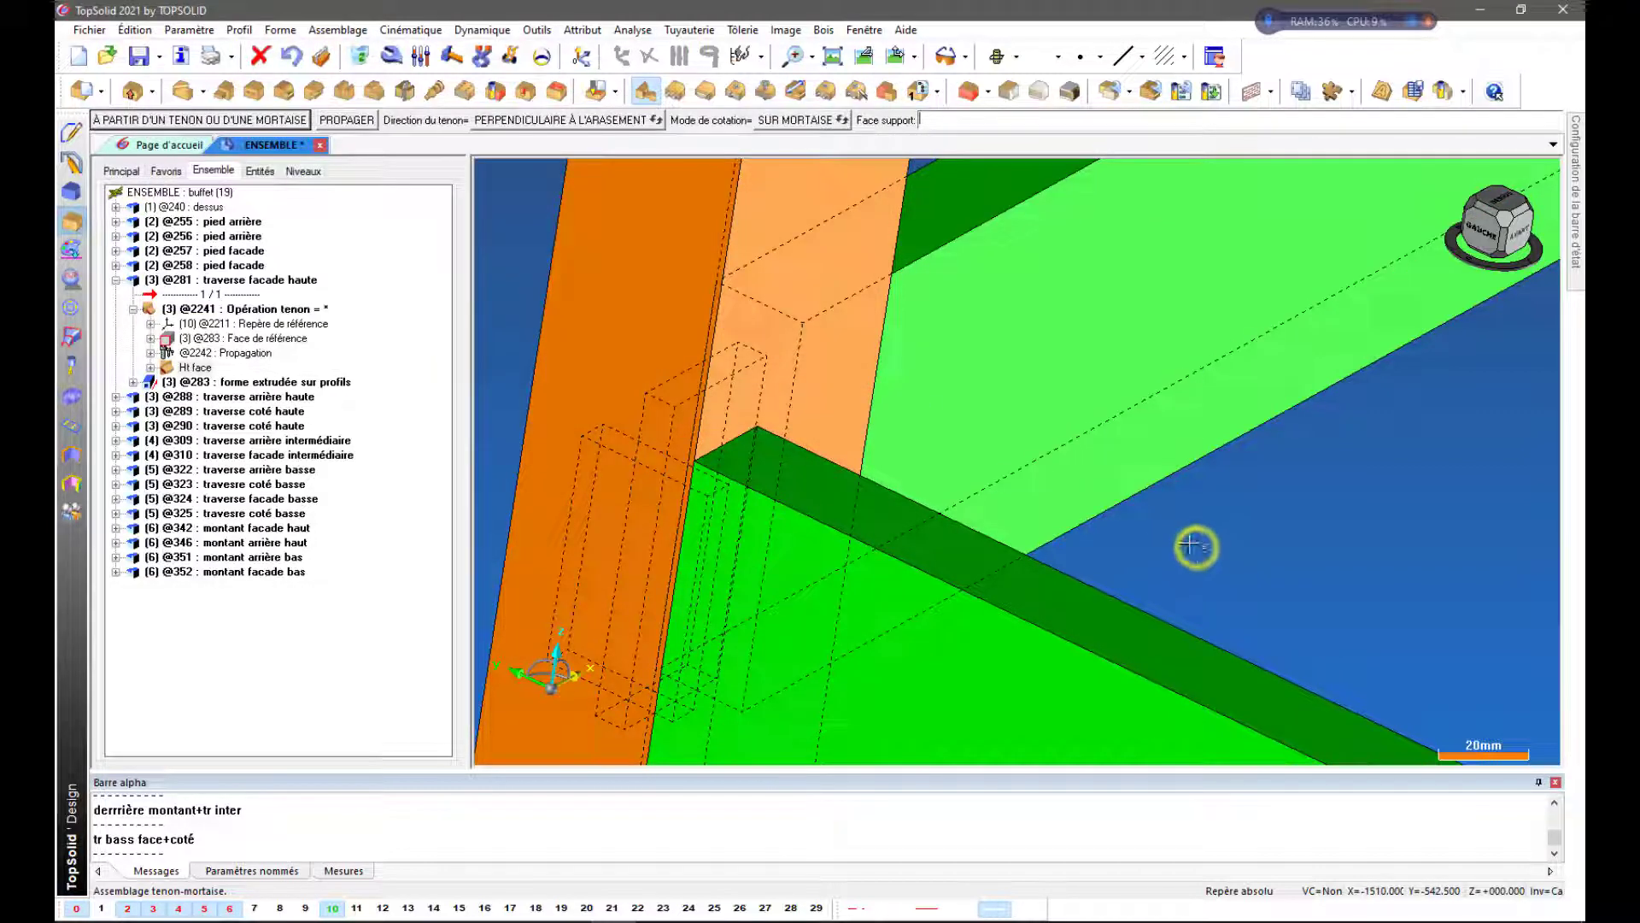
click(305, 54)
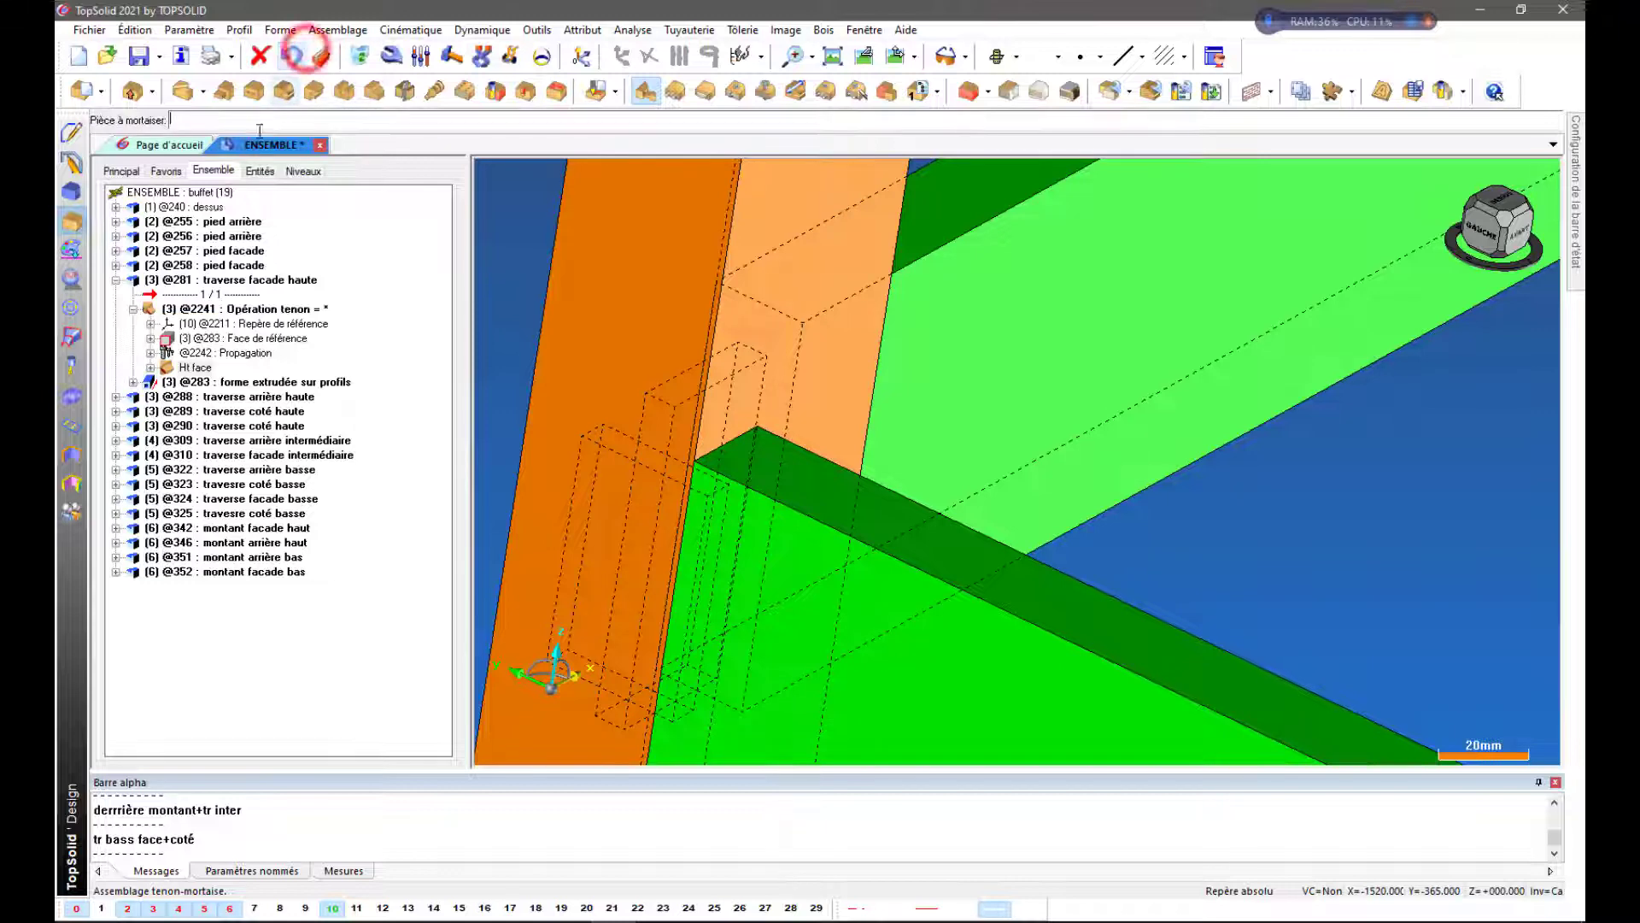
click(602, 321)
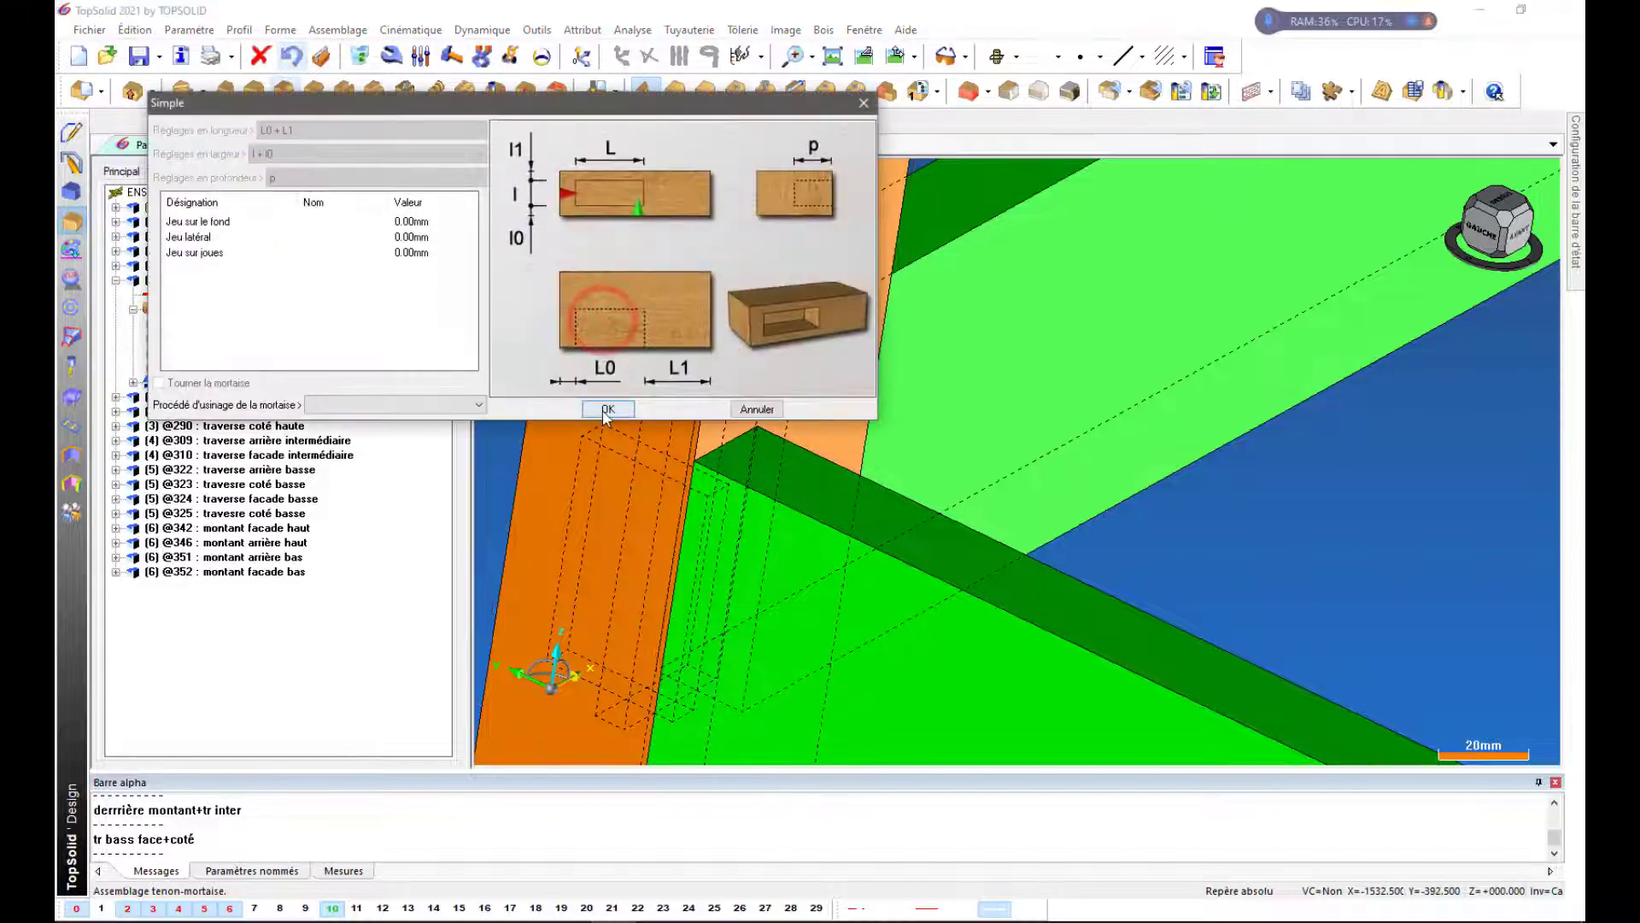
click(602, 408)
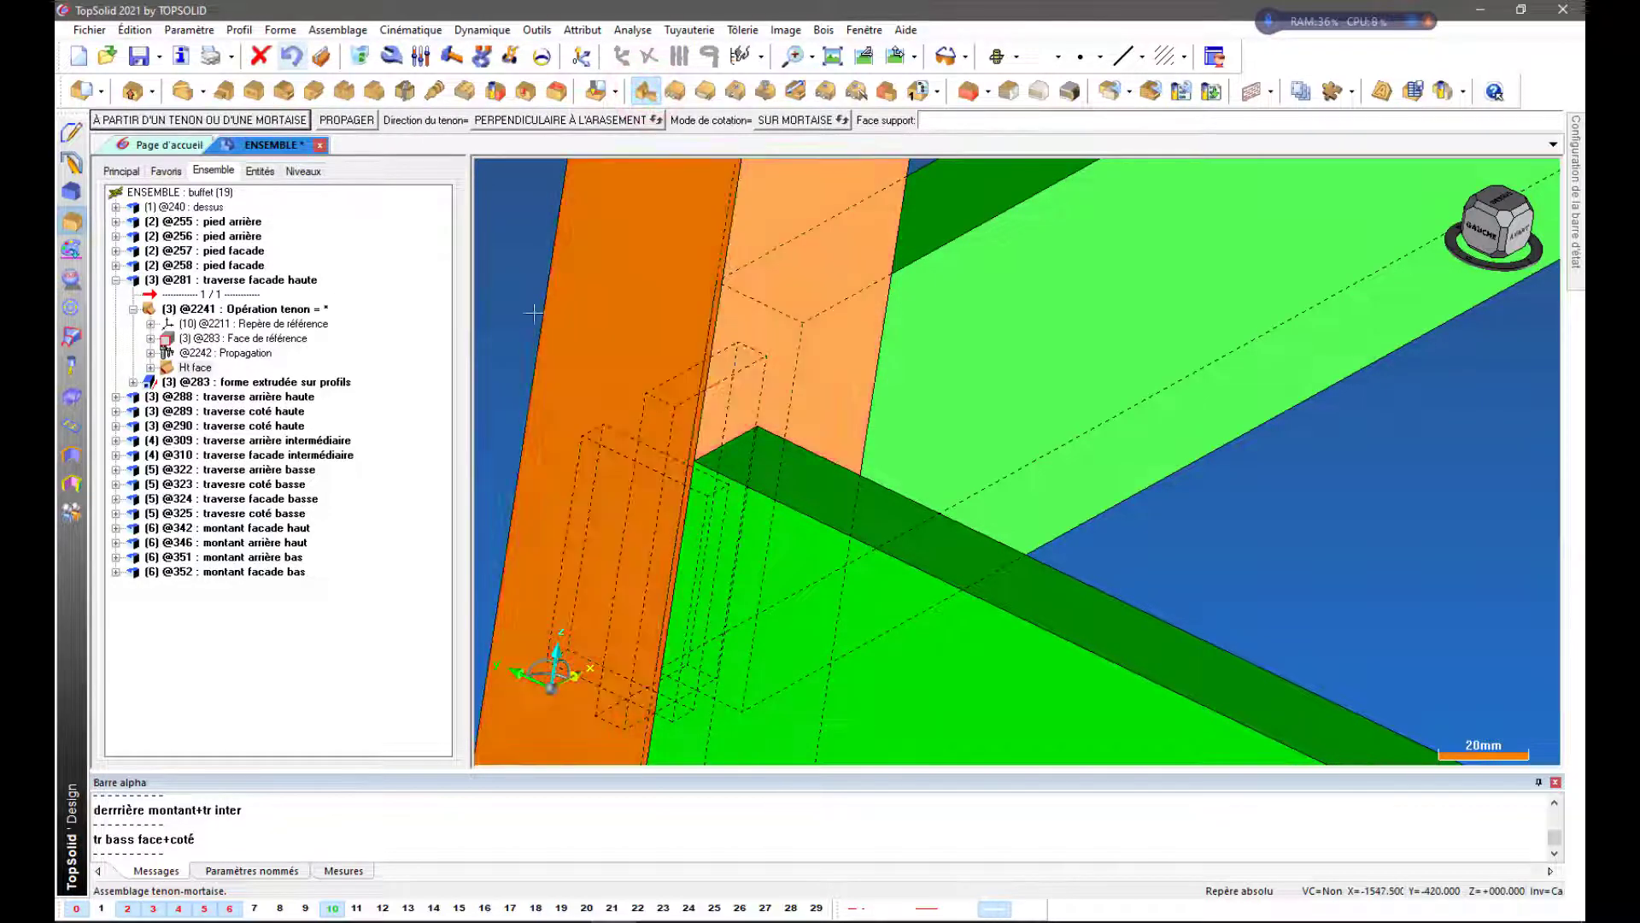
Try to mortise the rear left leg at its lower rail joint from the existing tenon
click(146, 120)
click(658, 380)
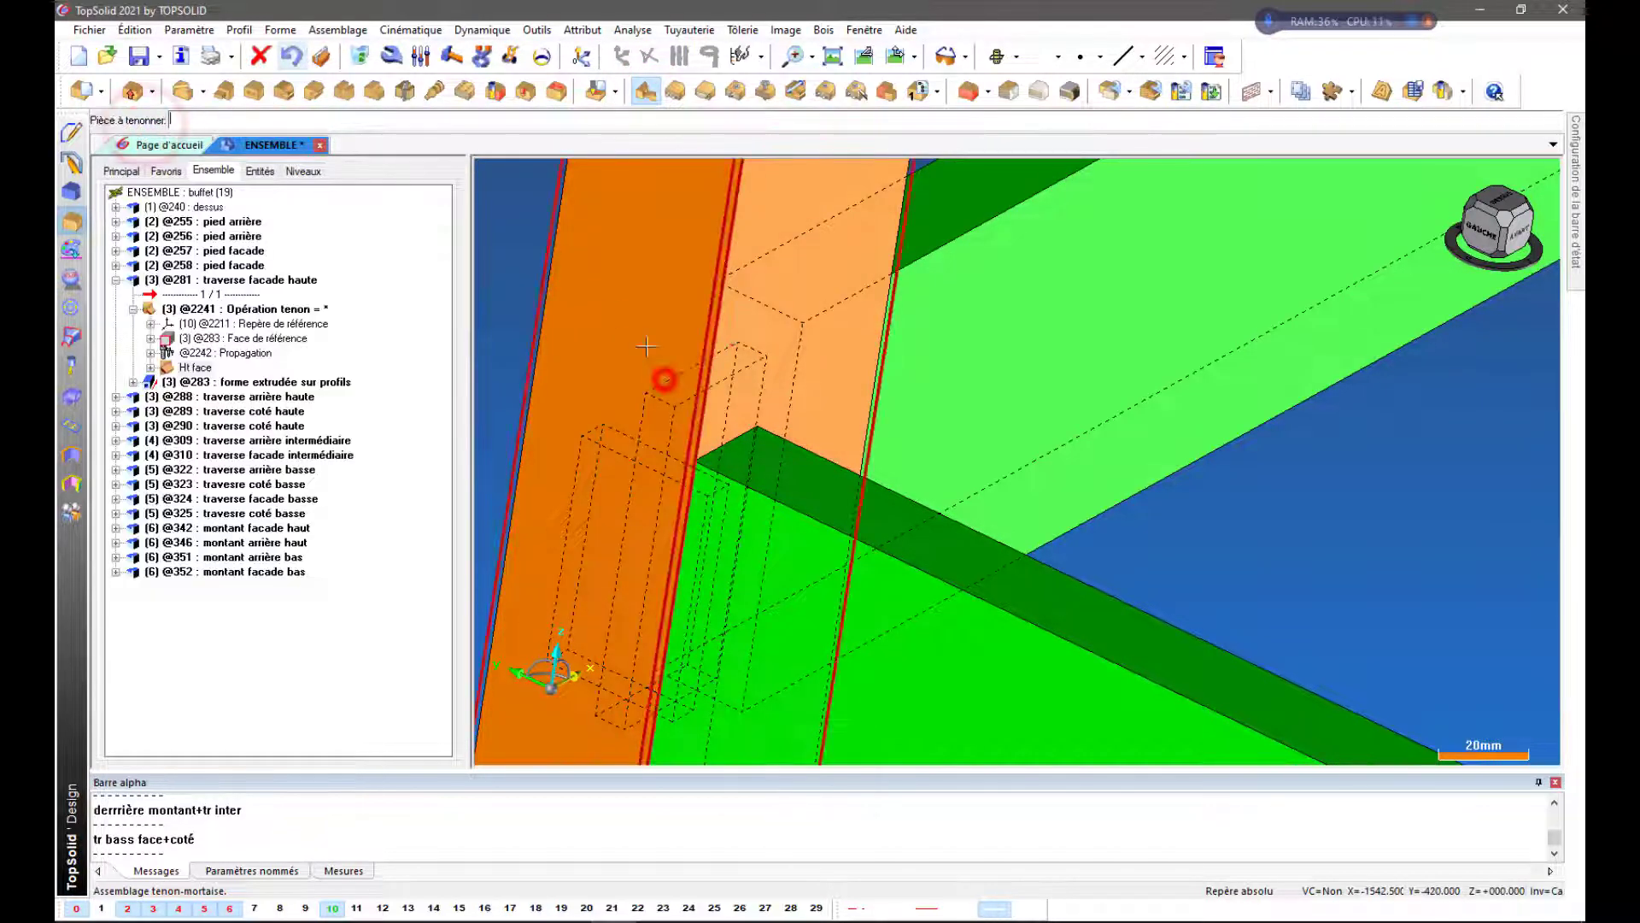
click(613, 306)
click(595, 416)
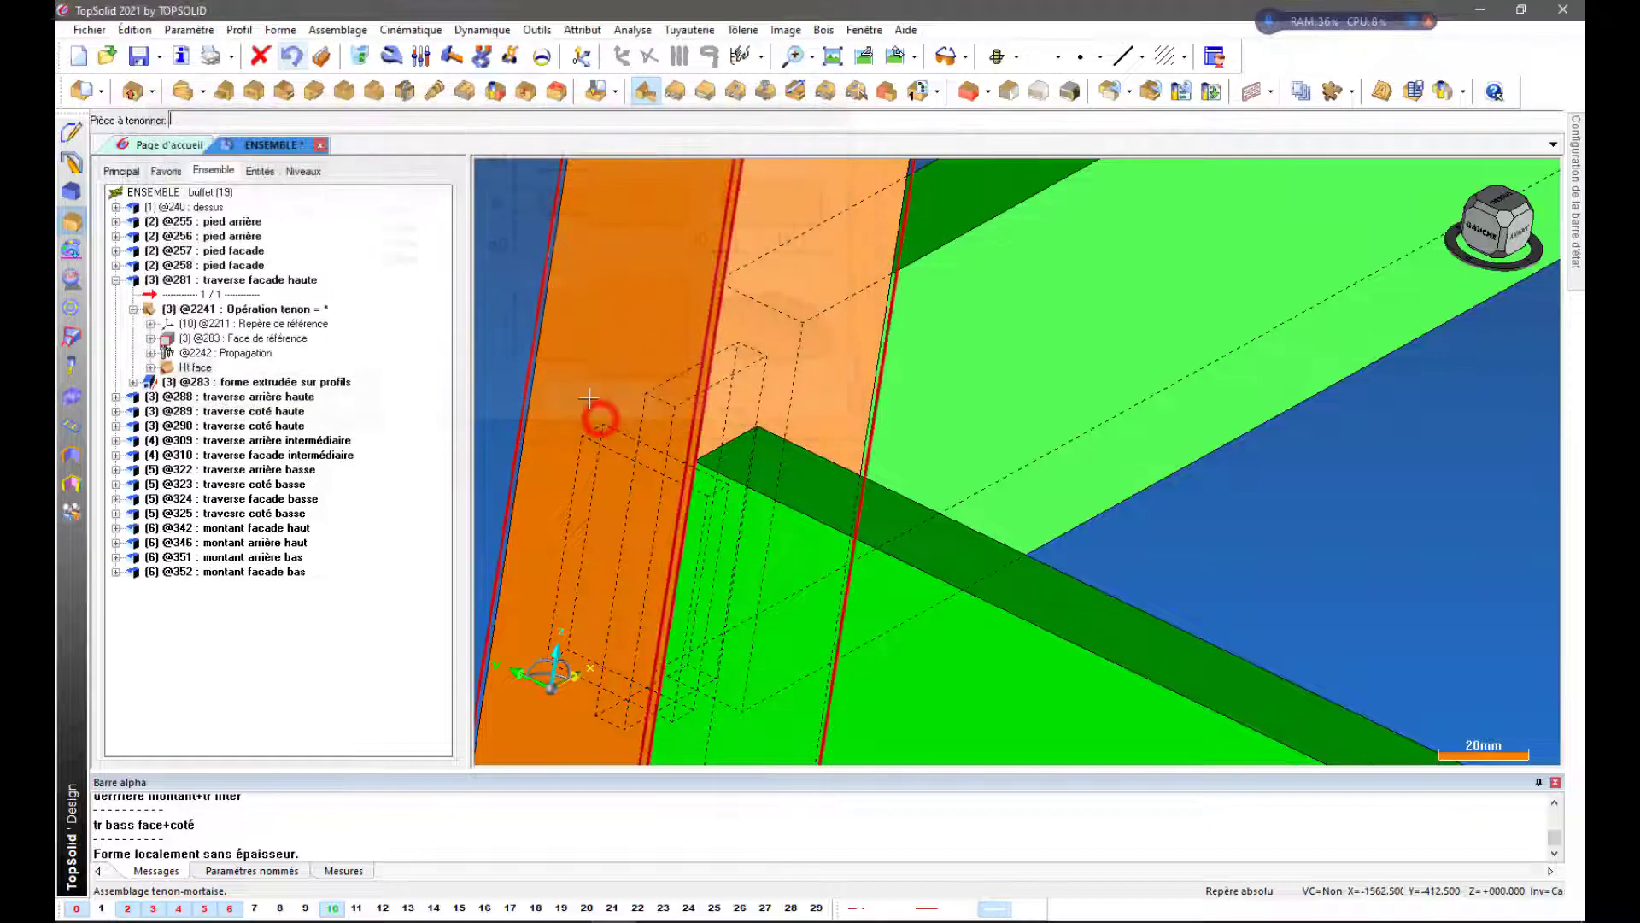
Try again to mortise the rear left leg from the lower rear rail's end tenon, with all clearances at 0 mm
scroll(716, 278, down, 2)
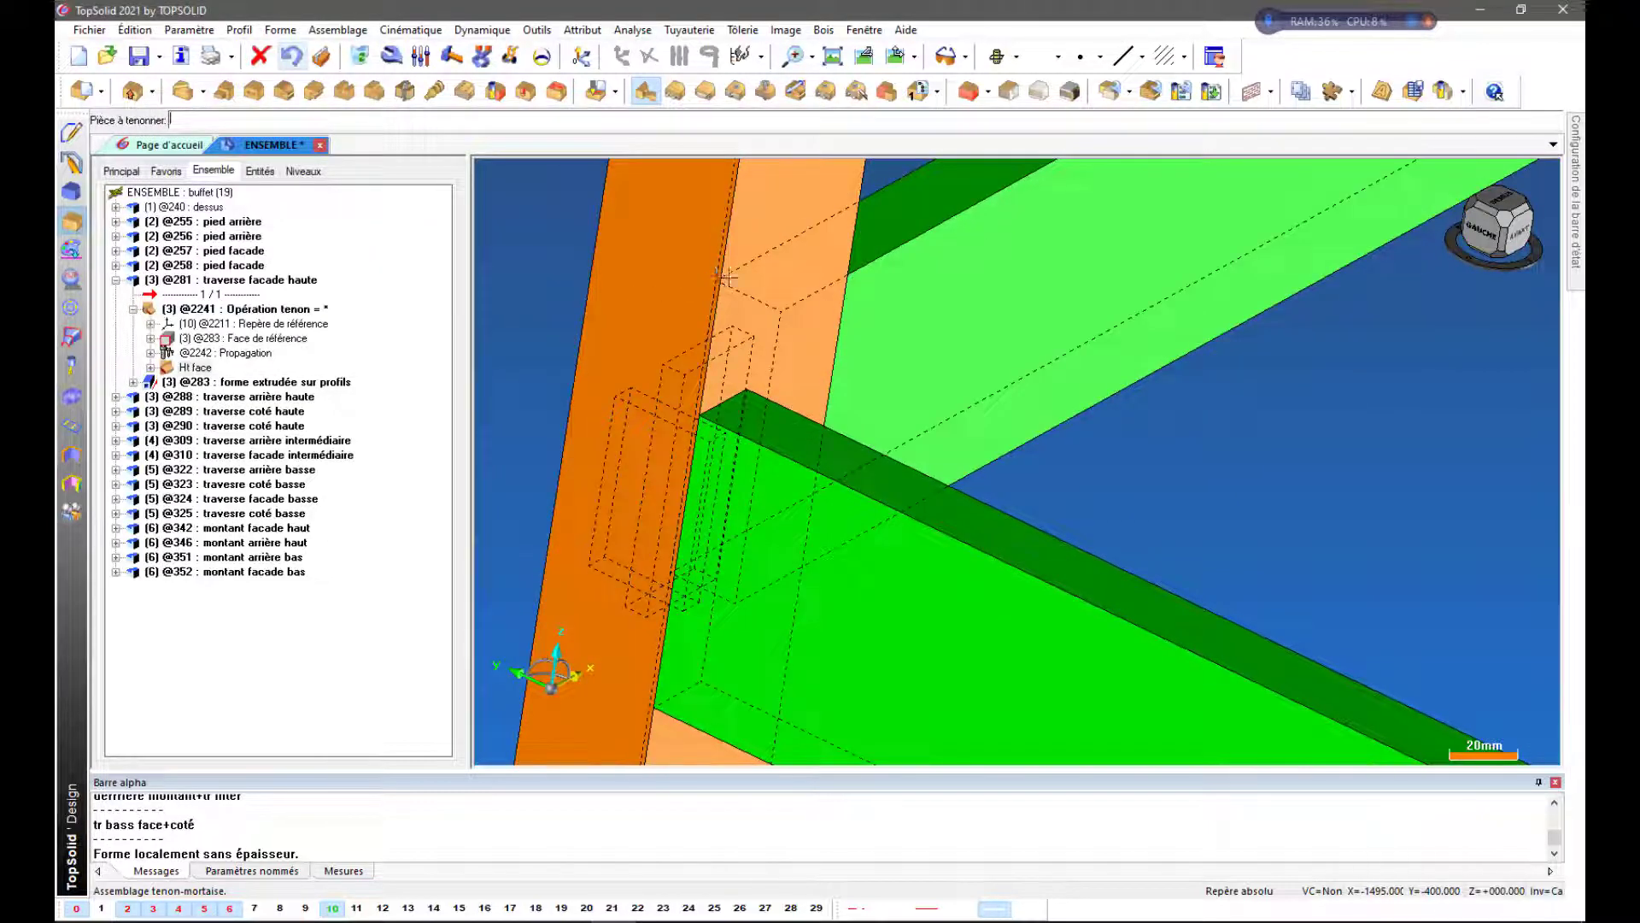
mouse_move(1256, 426)
middle_down()
mouse_move(1157, 433)
mouse_move(1188, 468)
mouse_move(1303, 511)
mouse_move(1429, 479)
mouse_move(1367, 444)
mouse_move(1469, 484)
middle_up()
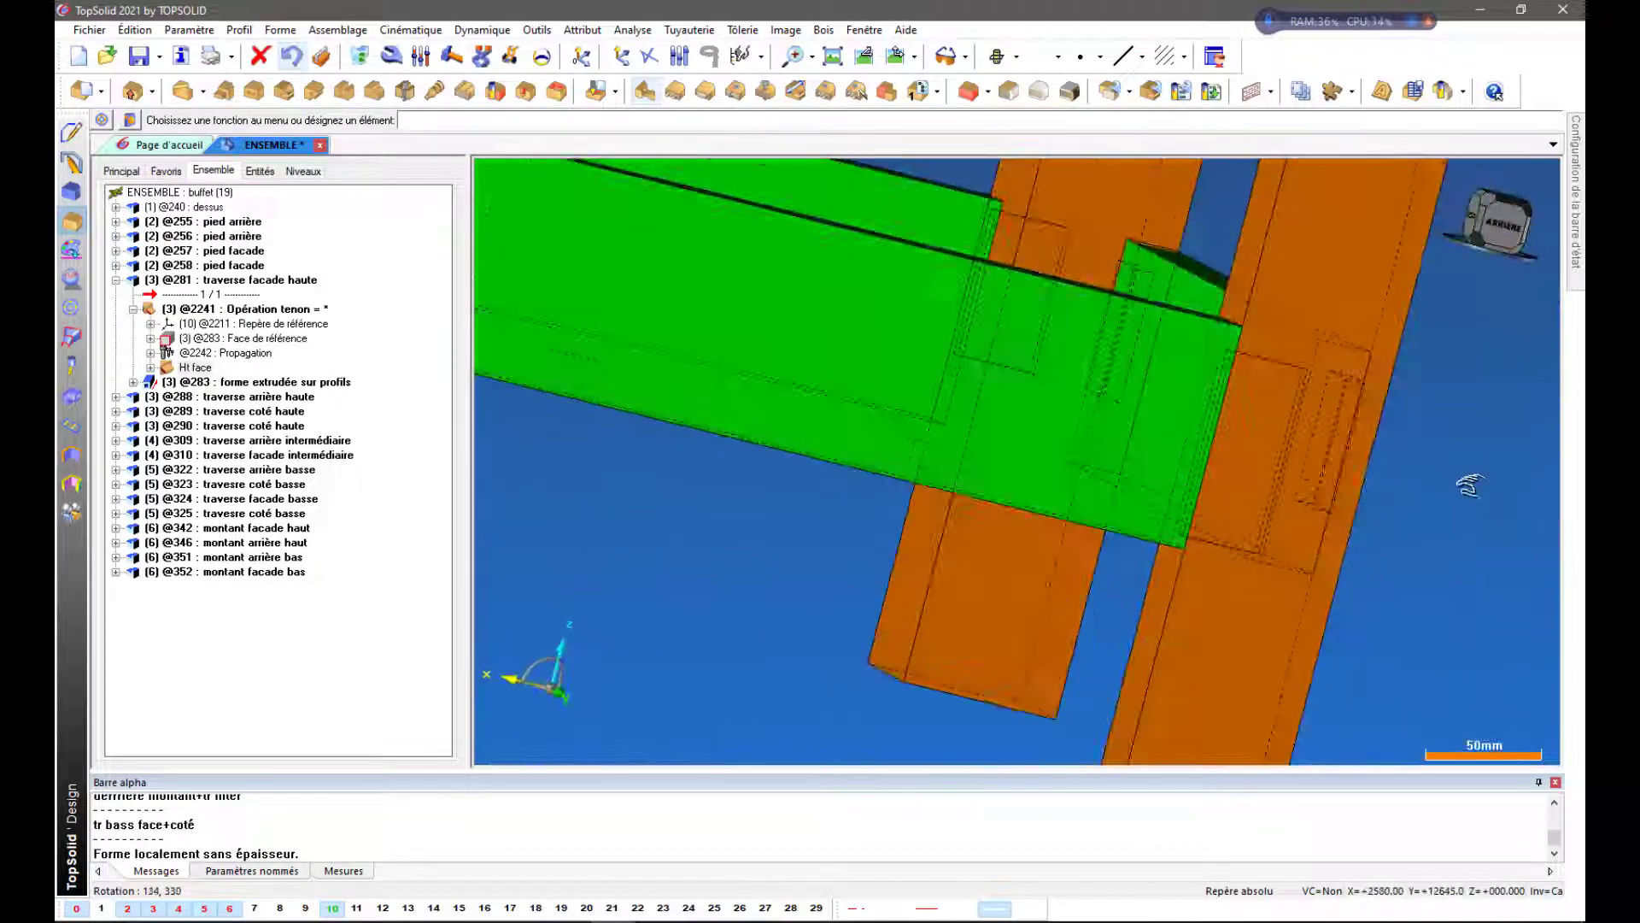
click(645, 91)
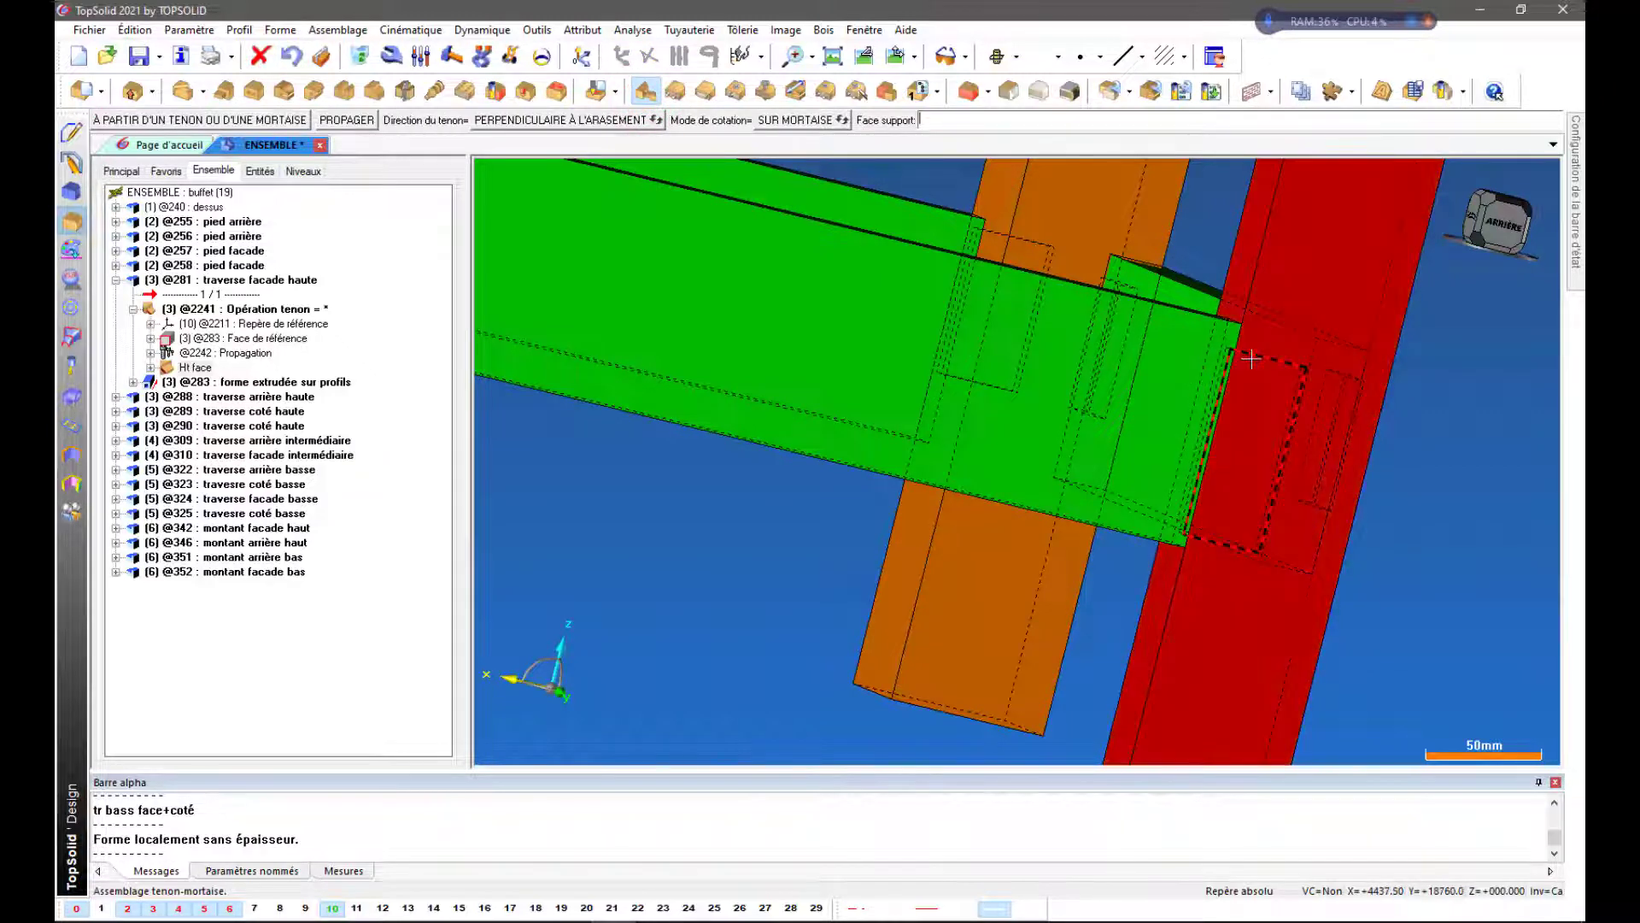
click(190, 120)
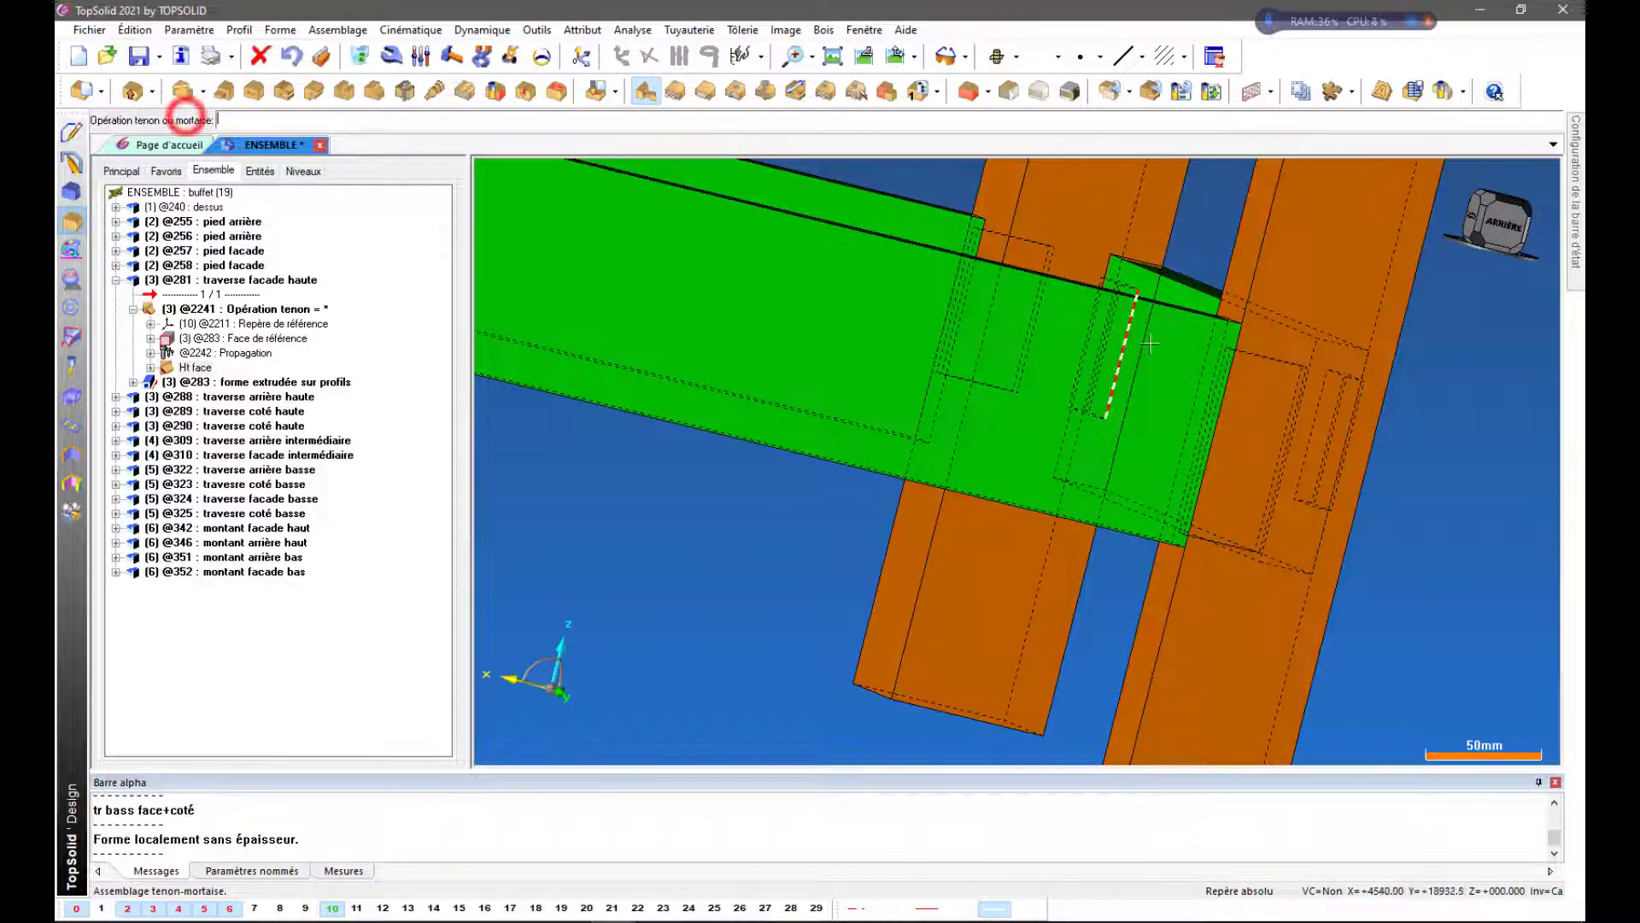
click(1269, 359)
click(1337, 262)
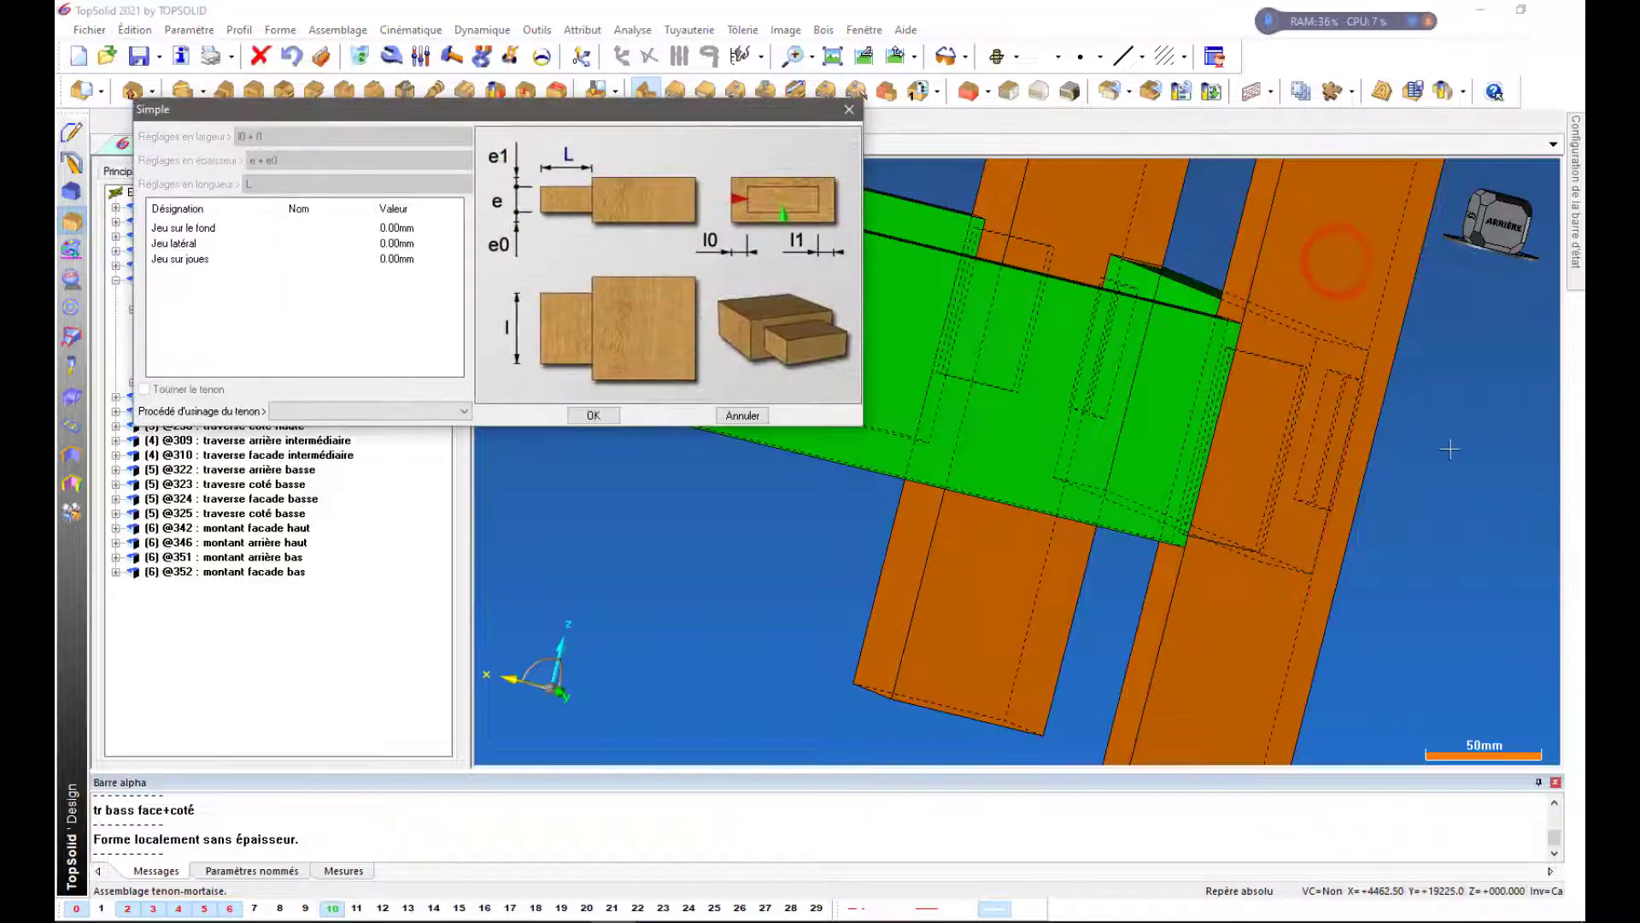
right_click(1451, 448)
middle_drag(1476, 469, 1298, 482)
middle_drag(1314, 605, 1235, 593)
scroll(965, 587, down, 1)
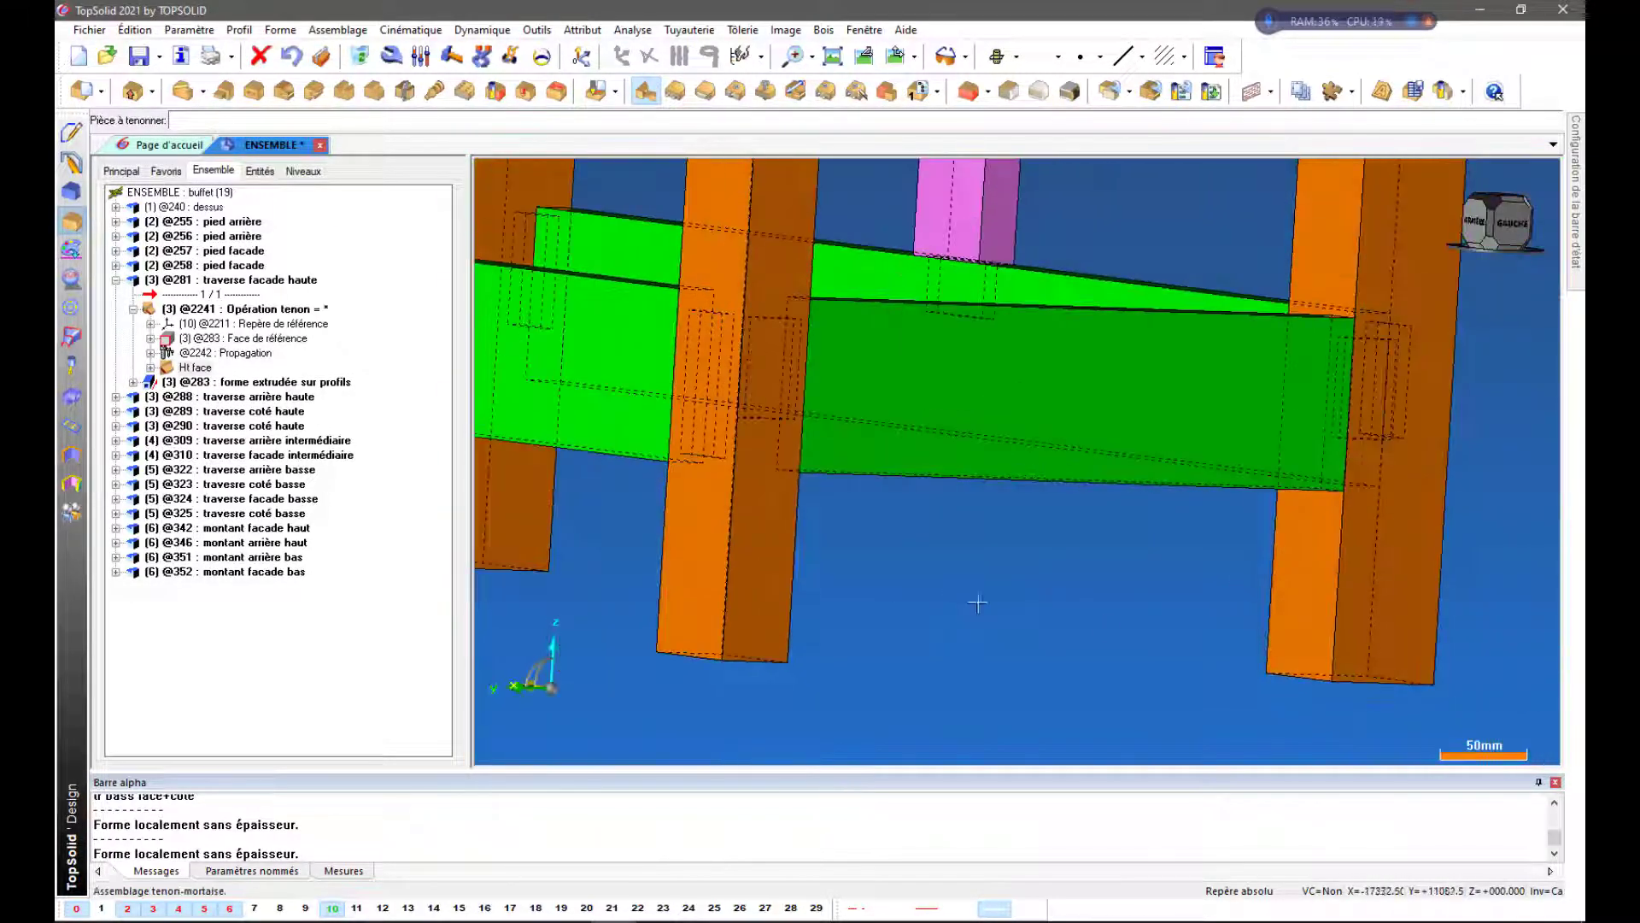
scroll(1036, 641, up, 1)
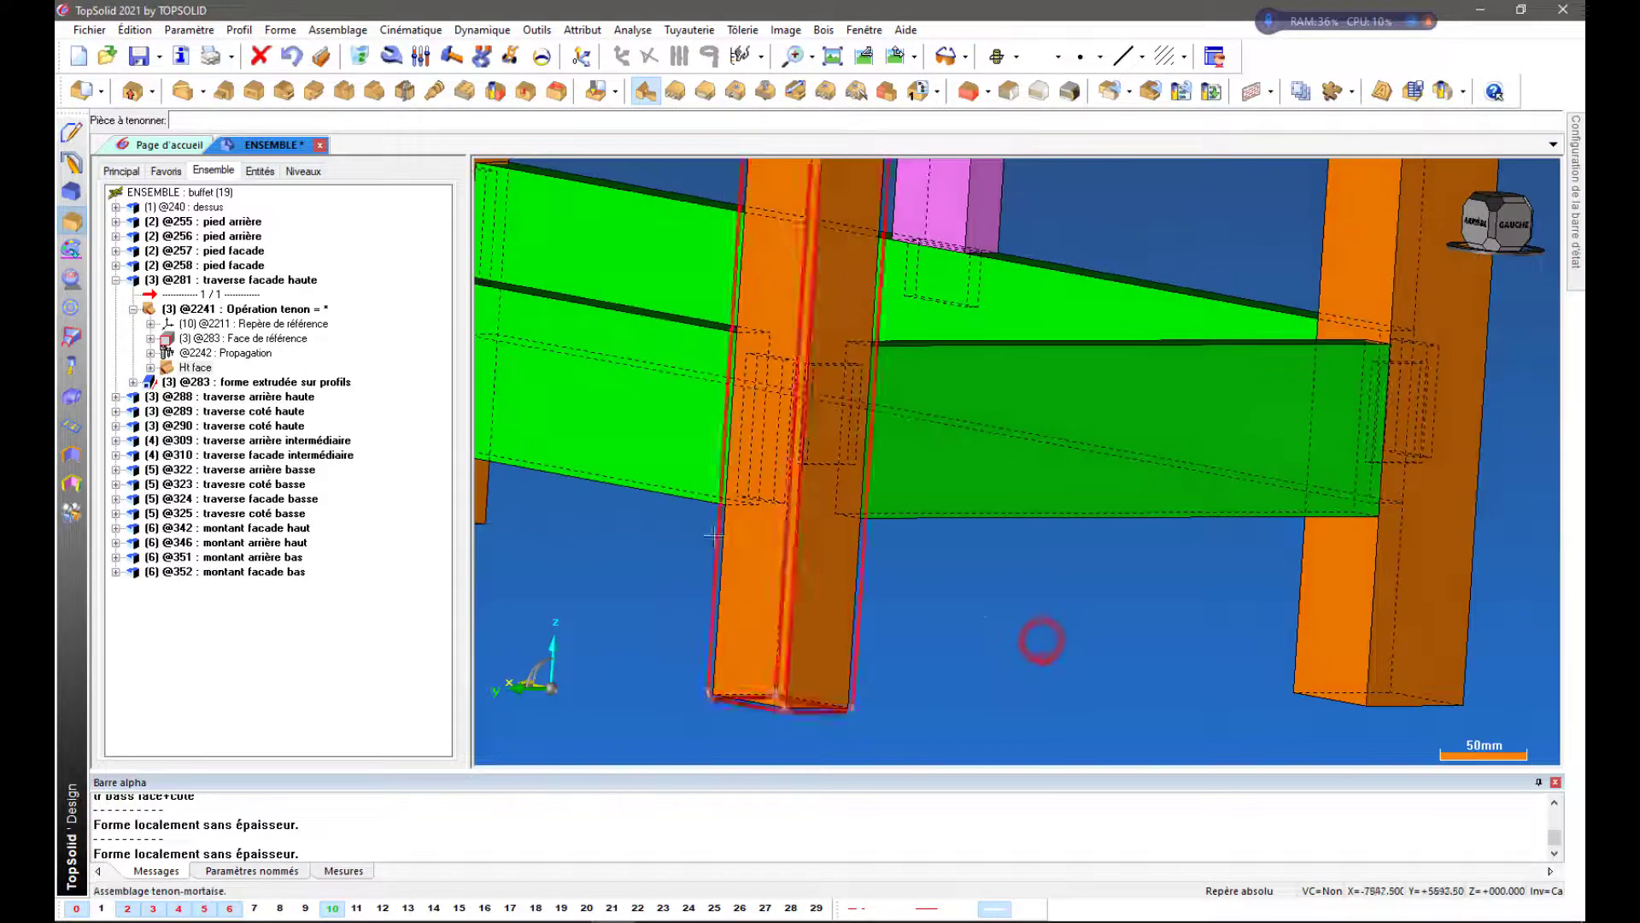
click(115, 280)
click(187, 222)
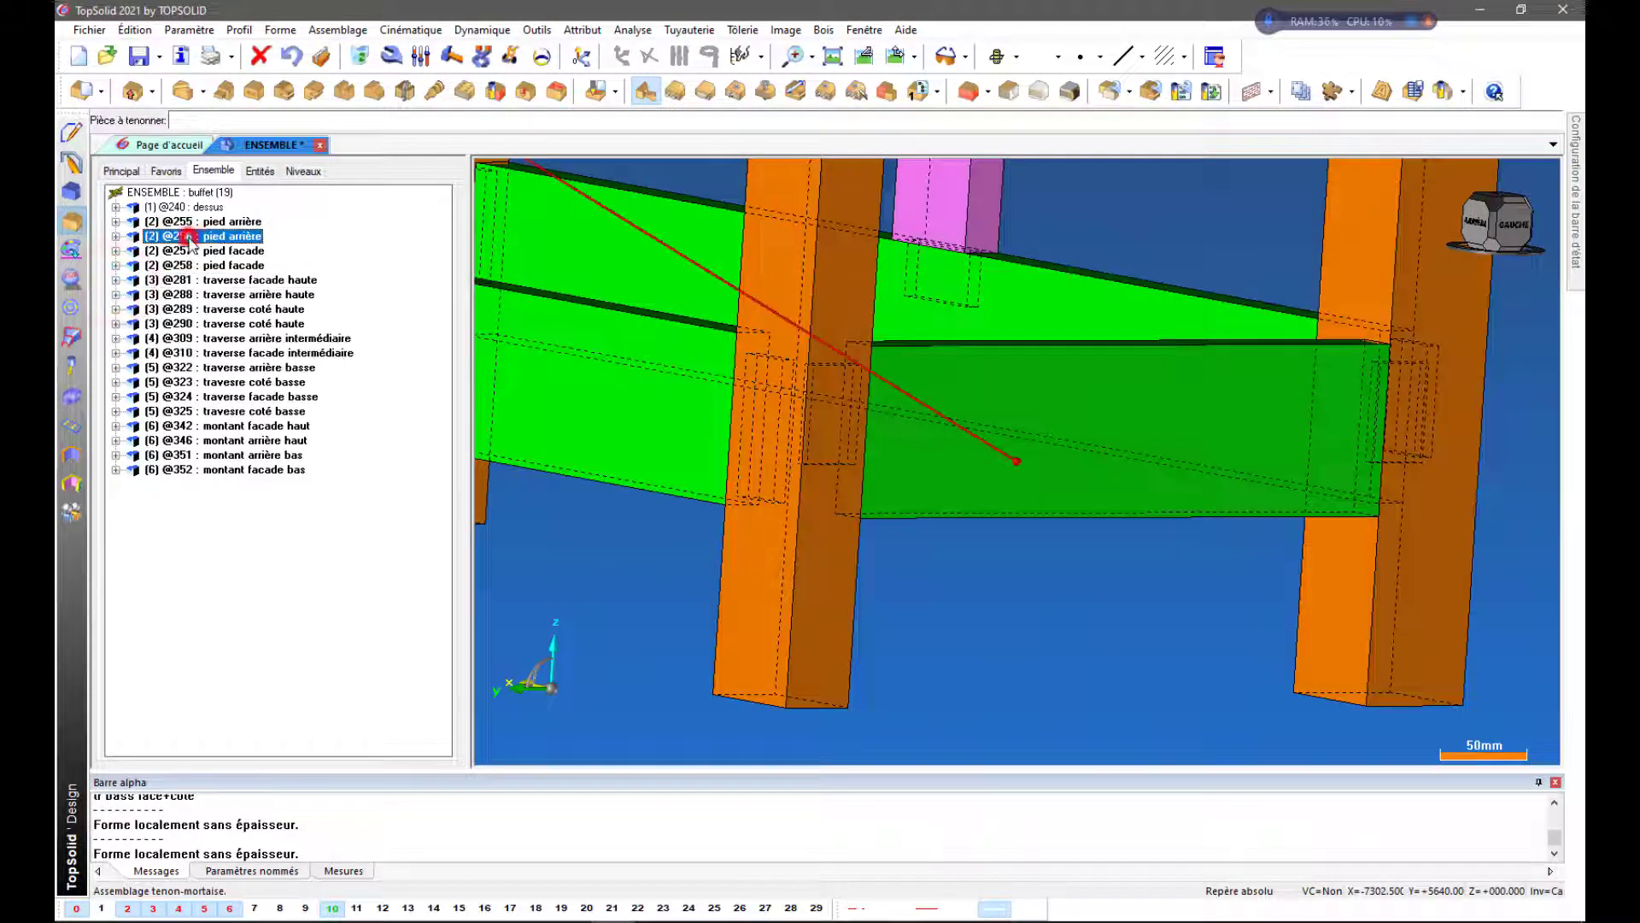
click(115, 222)
click(224, 251)
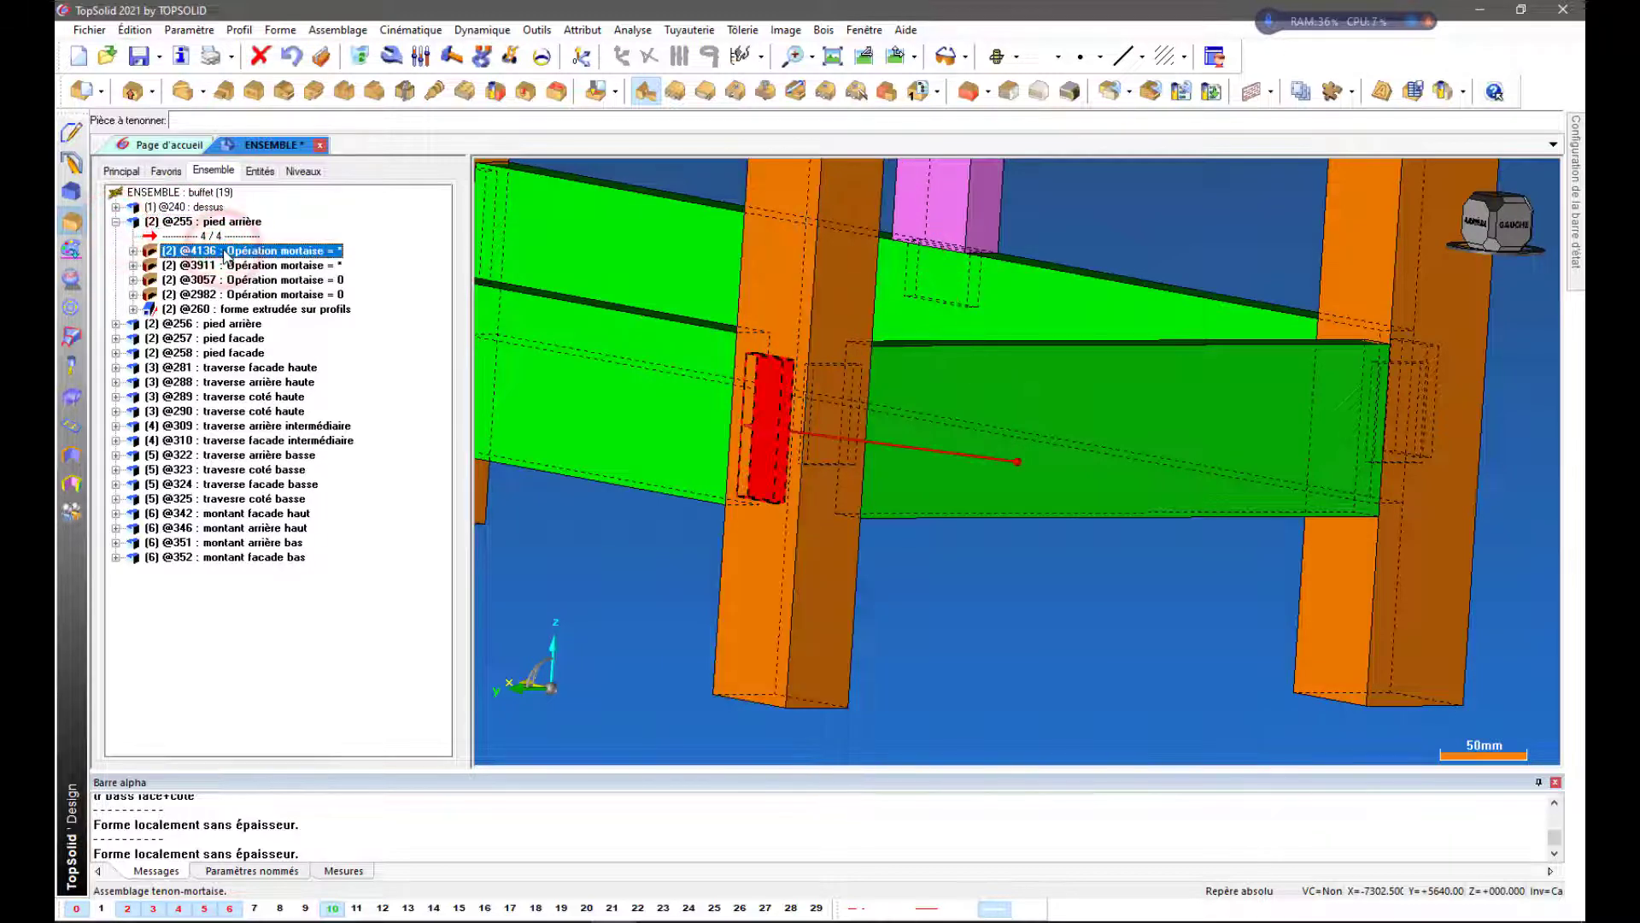
click(153, 253)
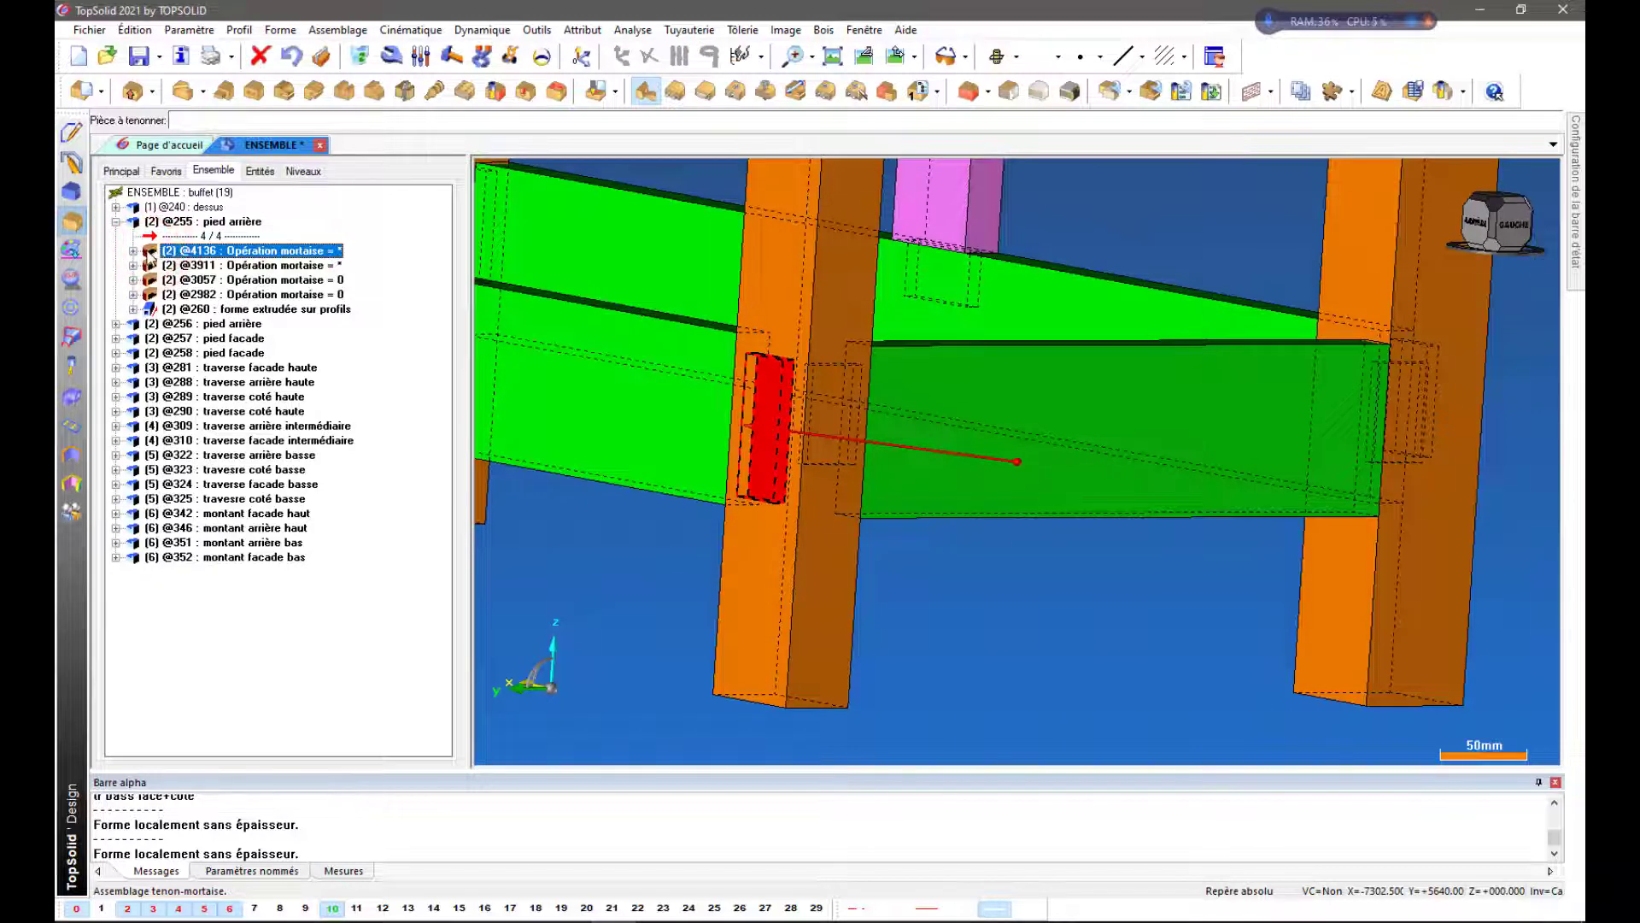
click(133, 251)
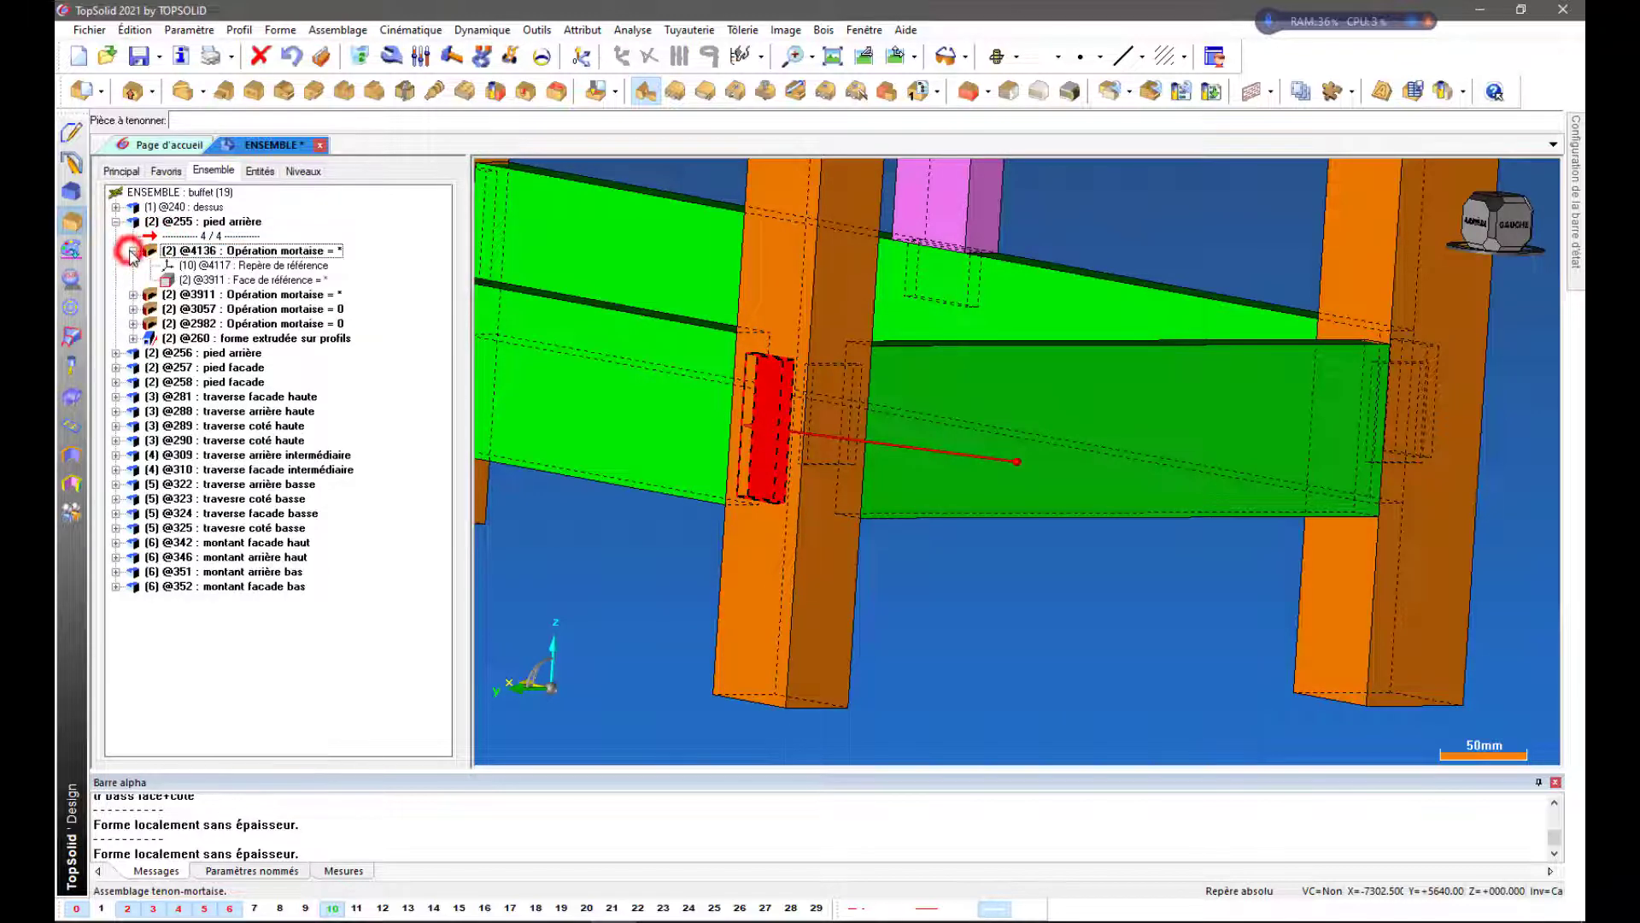
click(133, 252)
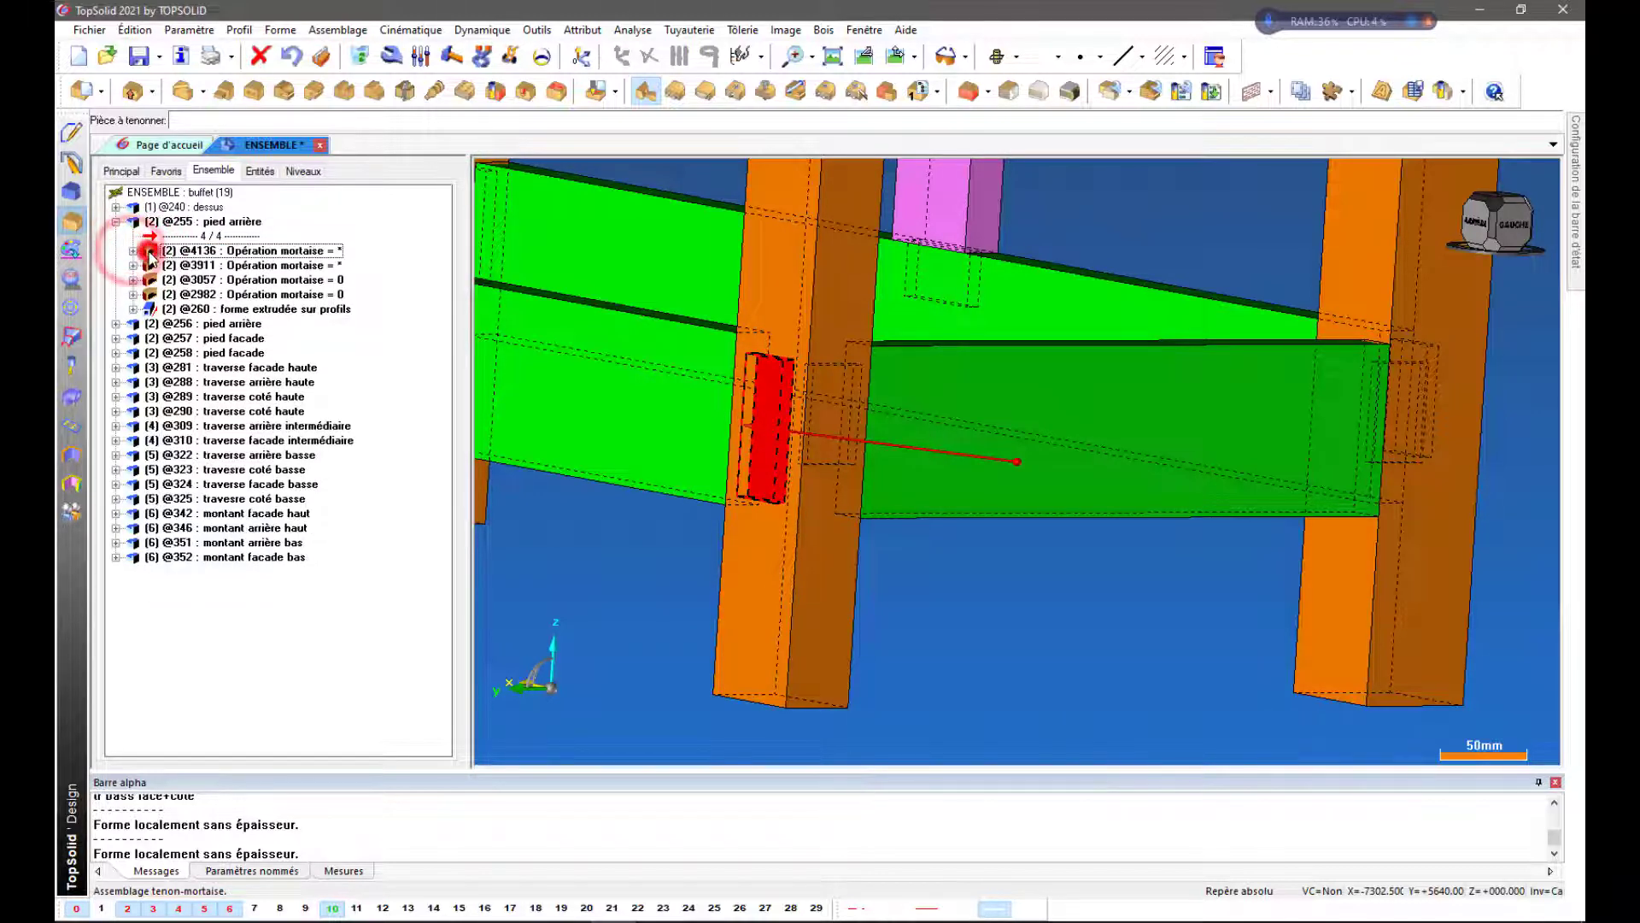
click(151, 253)
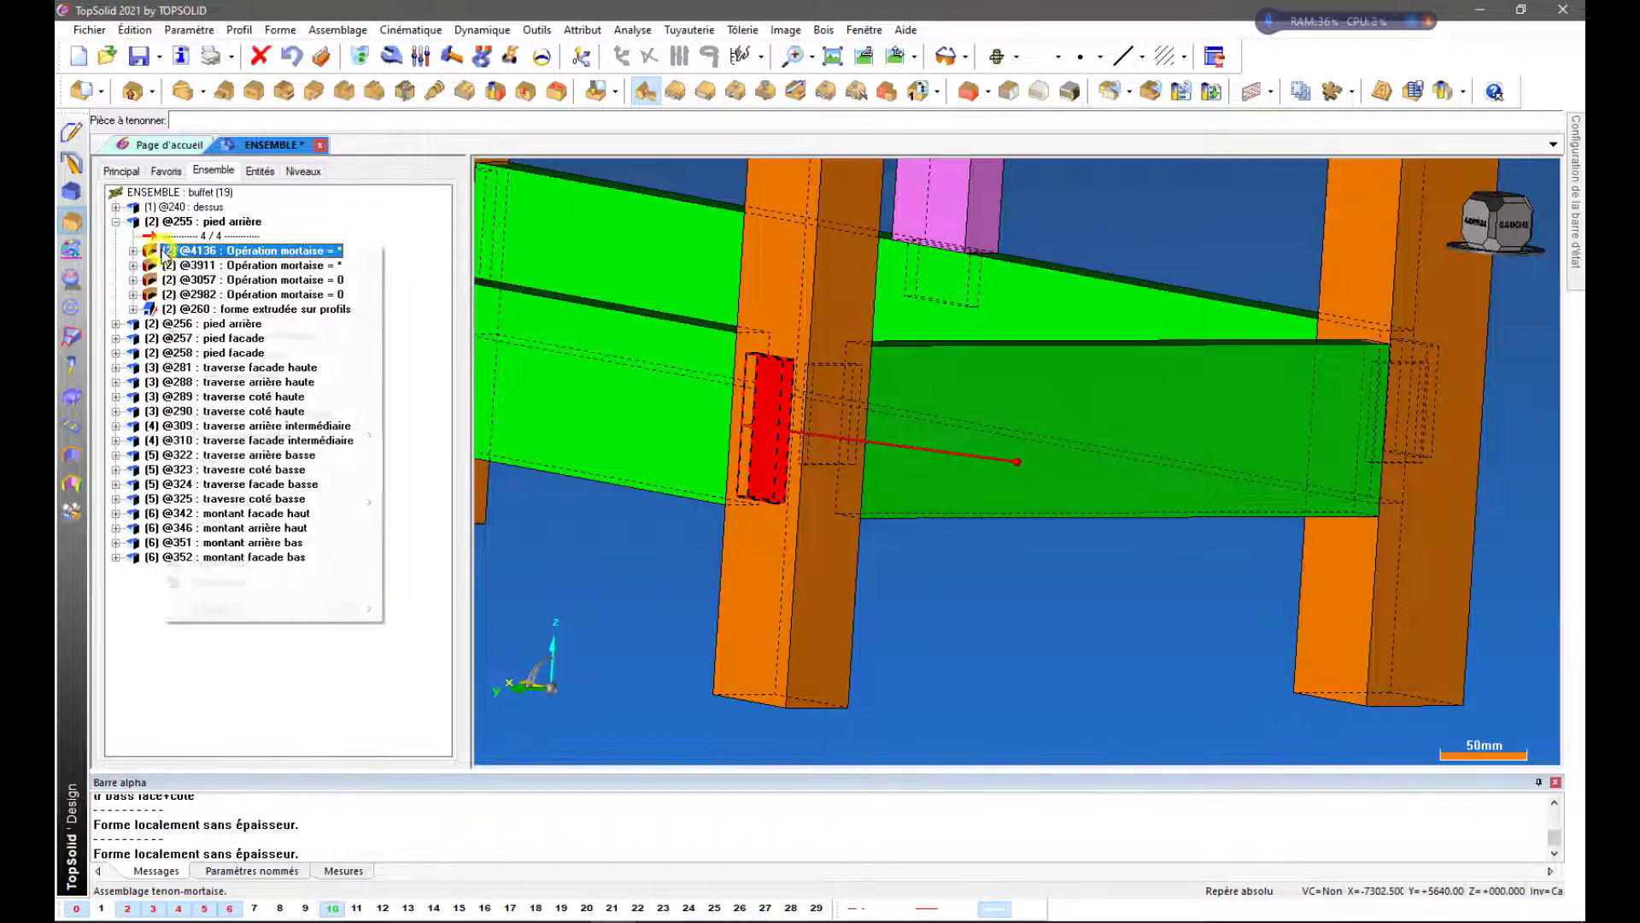
right_click(149, 263)
click(149, 259)
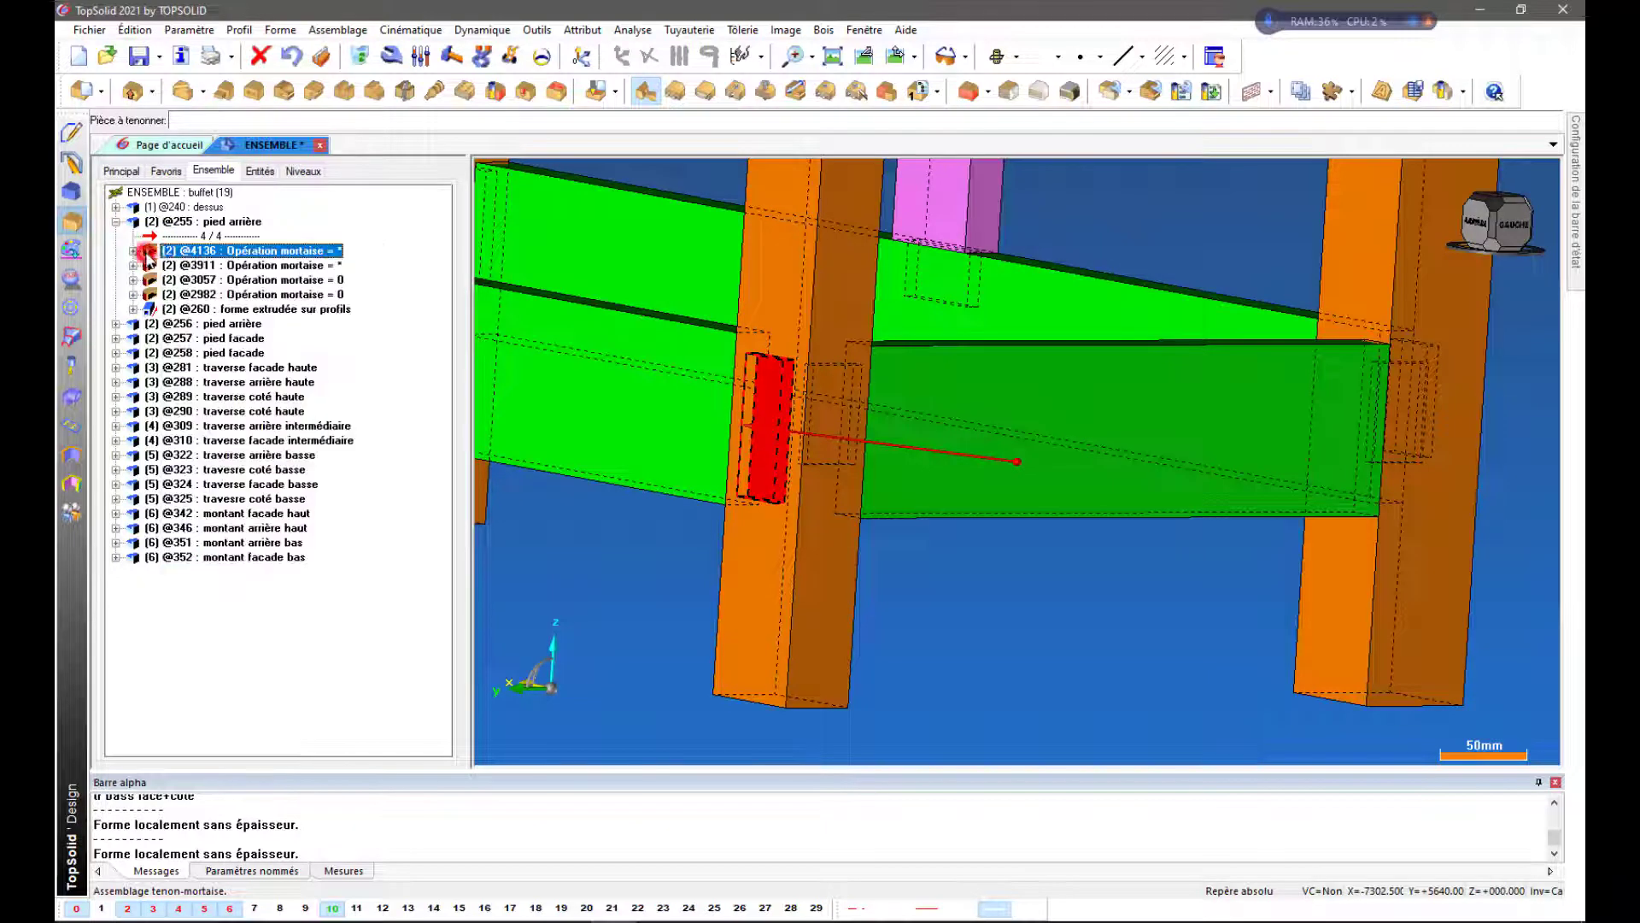
right_click(149, 252)
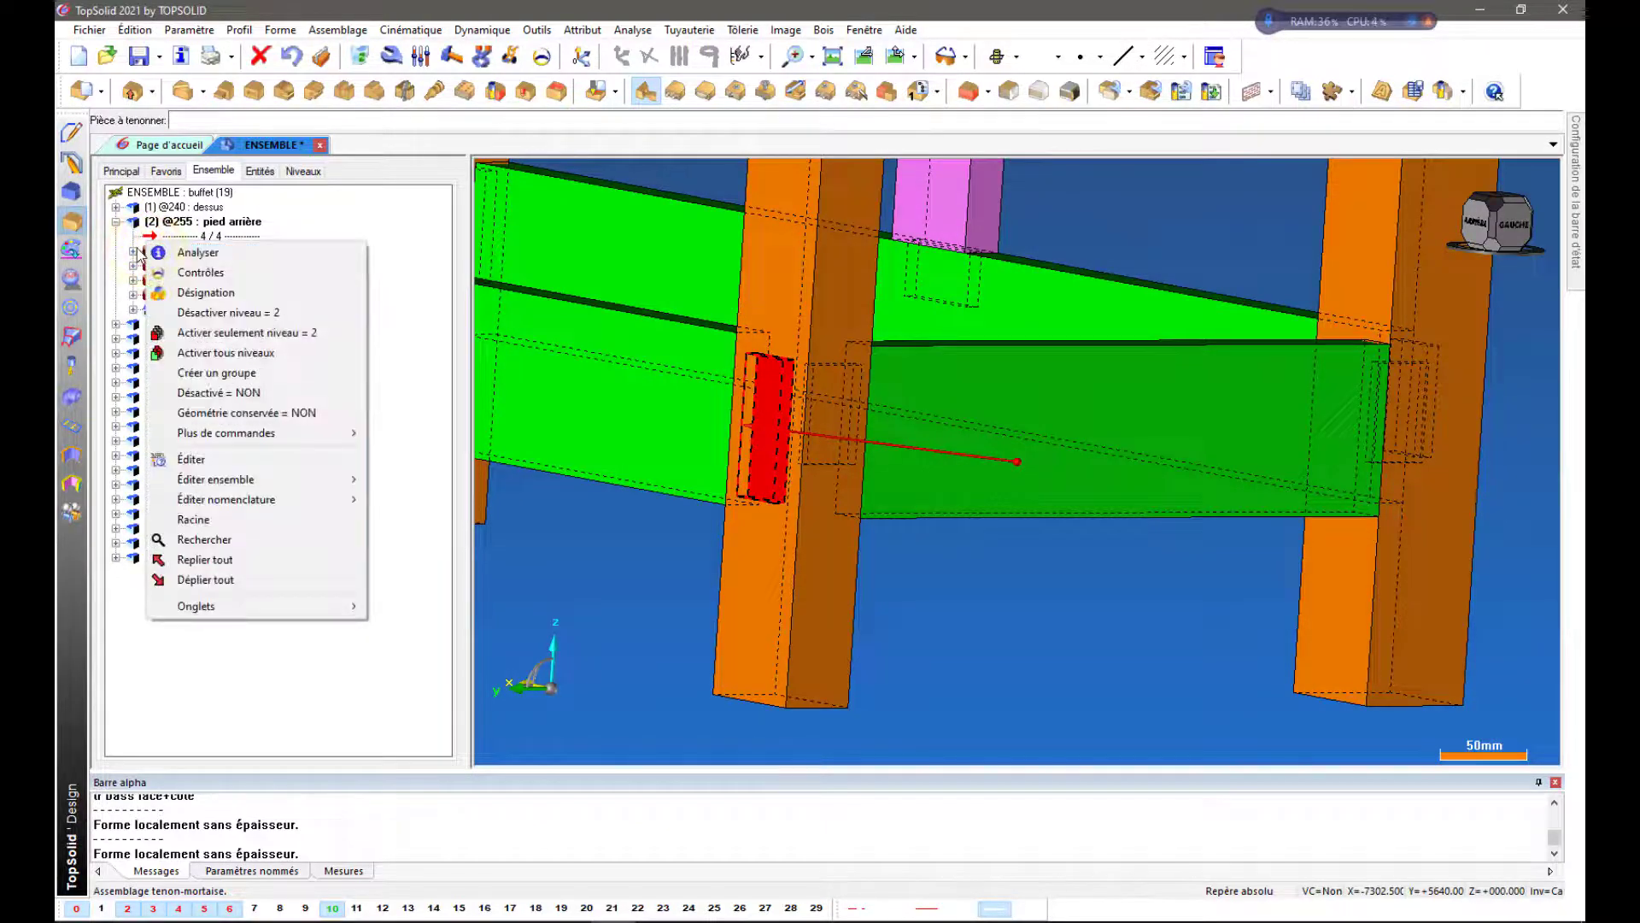
click(136, 252)
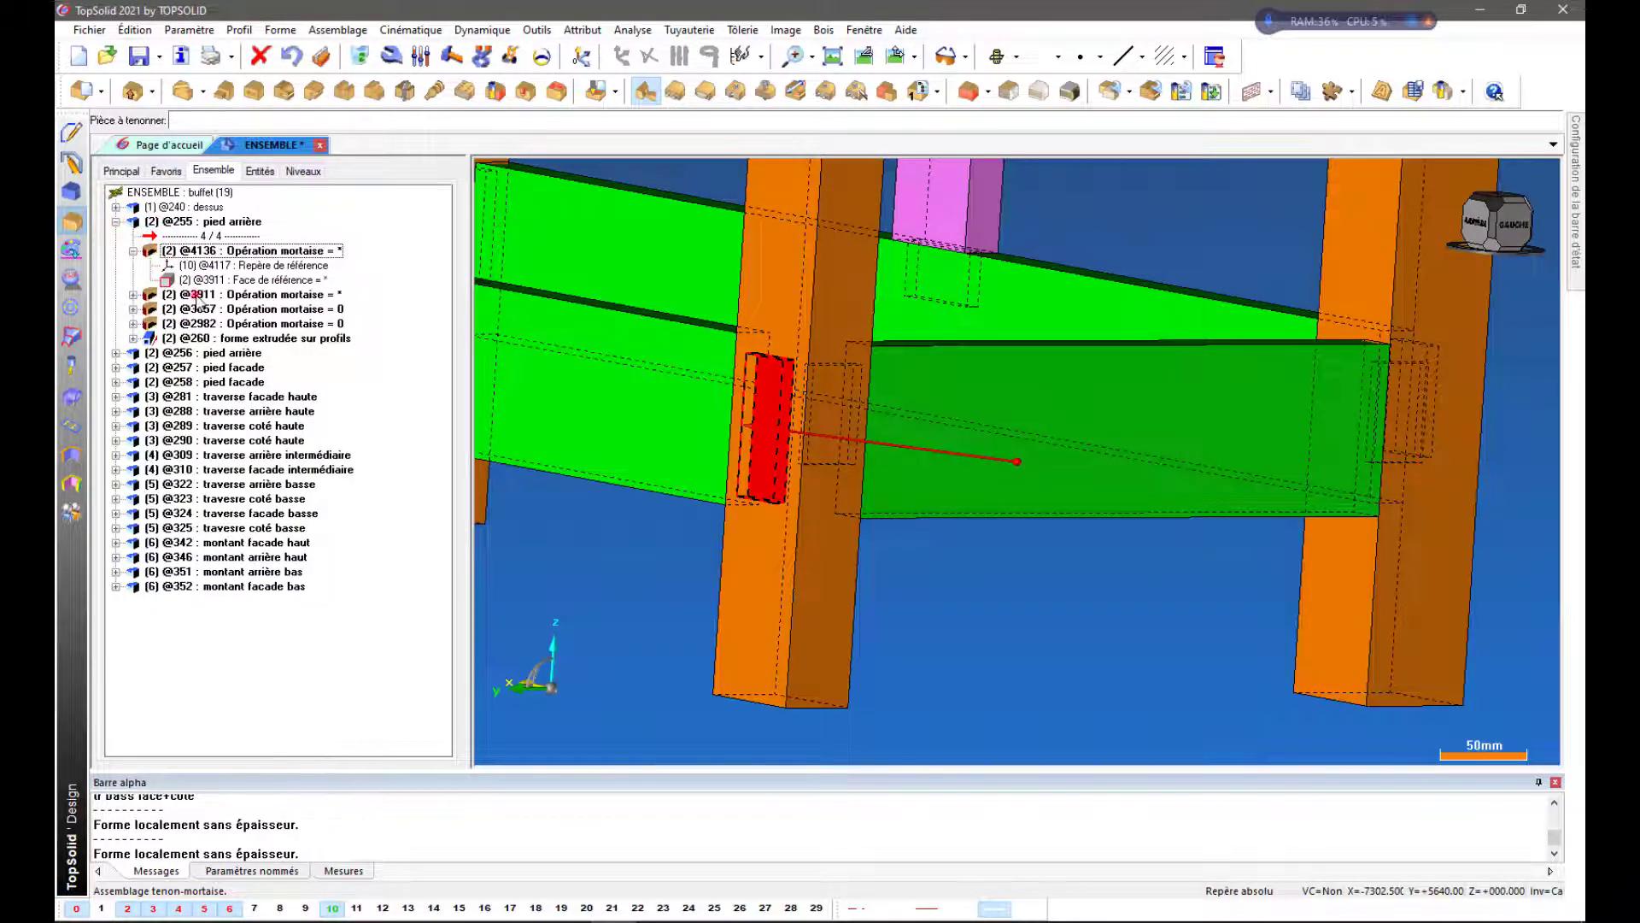
click(197, 296)
click(178, 255)
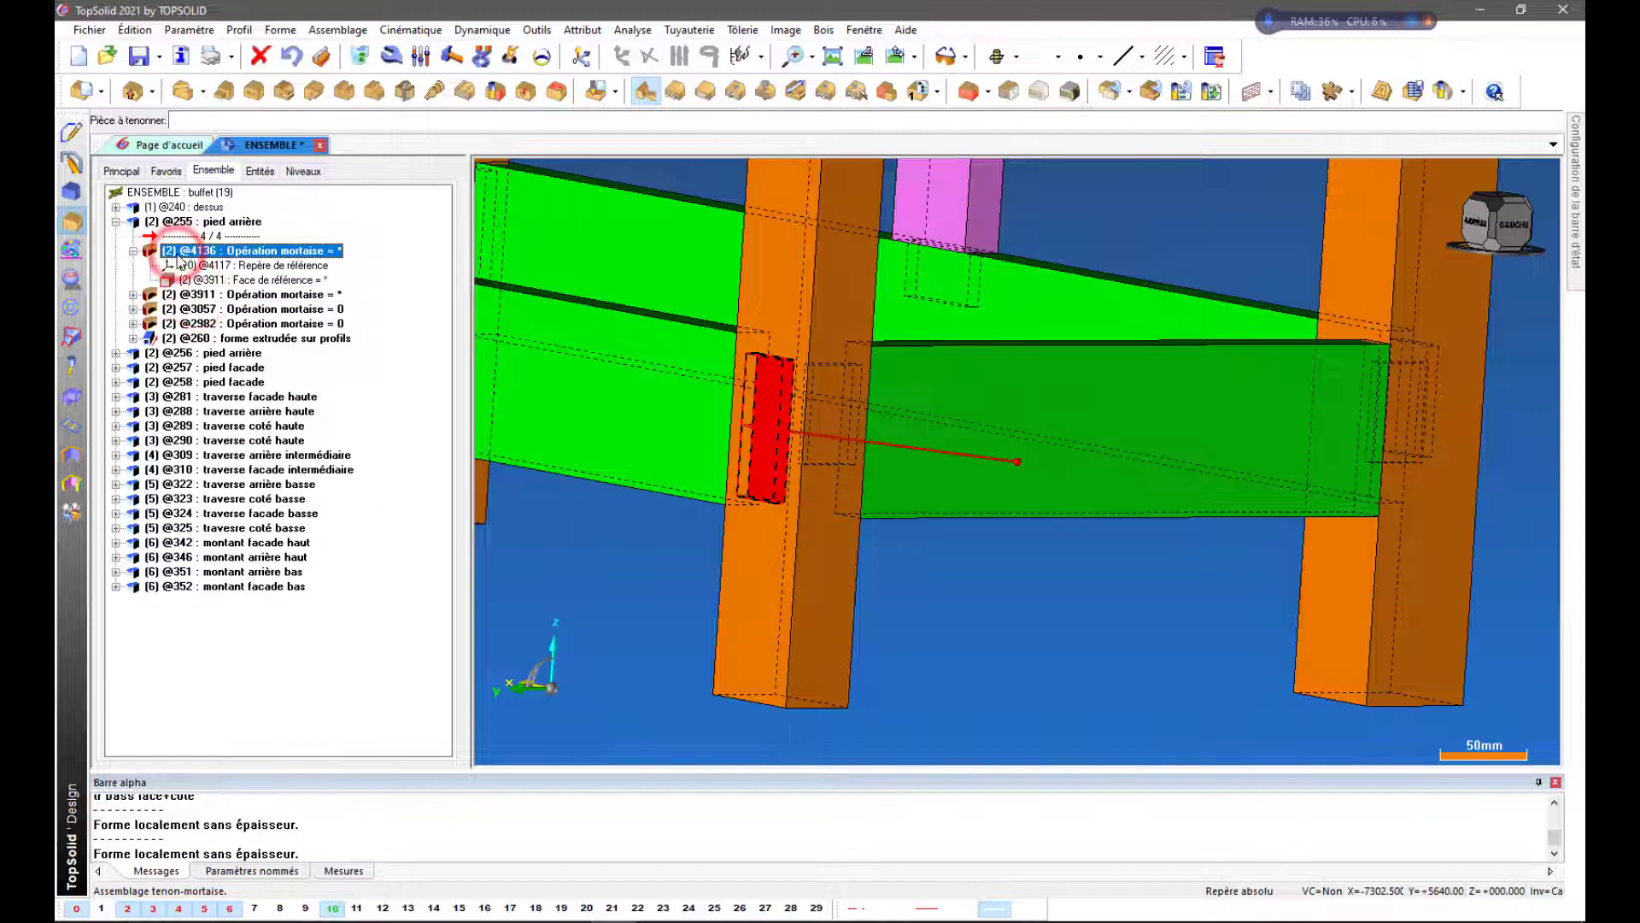
right_click(178, 261)
click(155, 260)
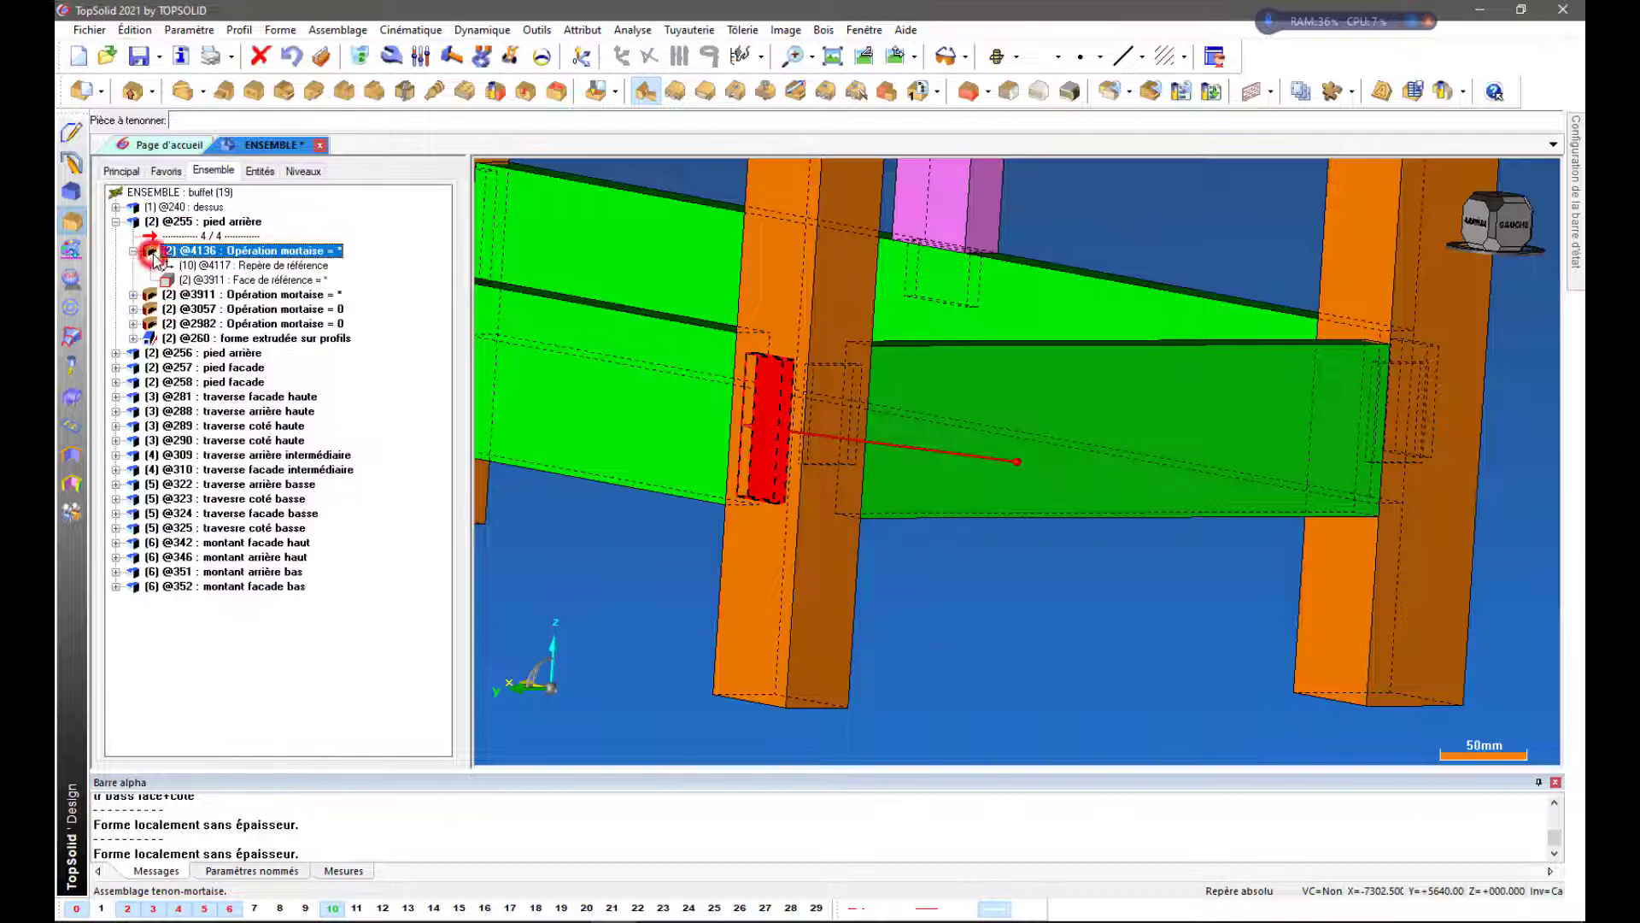
Hide levels 3, 4 and 5 holding the rails to expose the mortise in the rear left leg
click(482, 58)
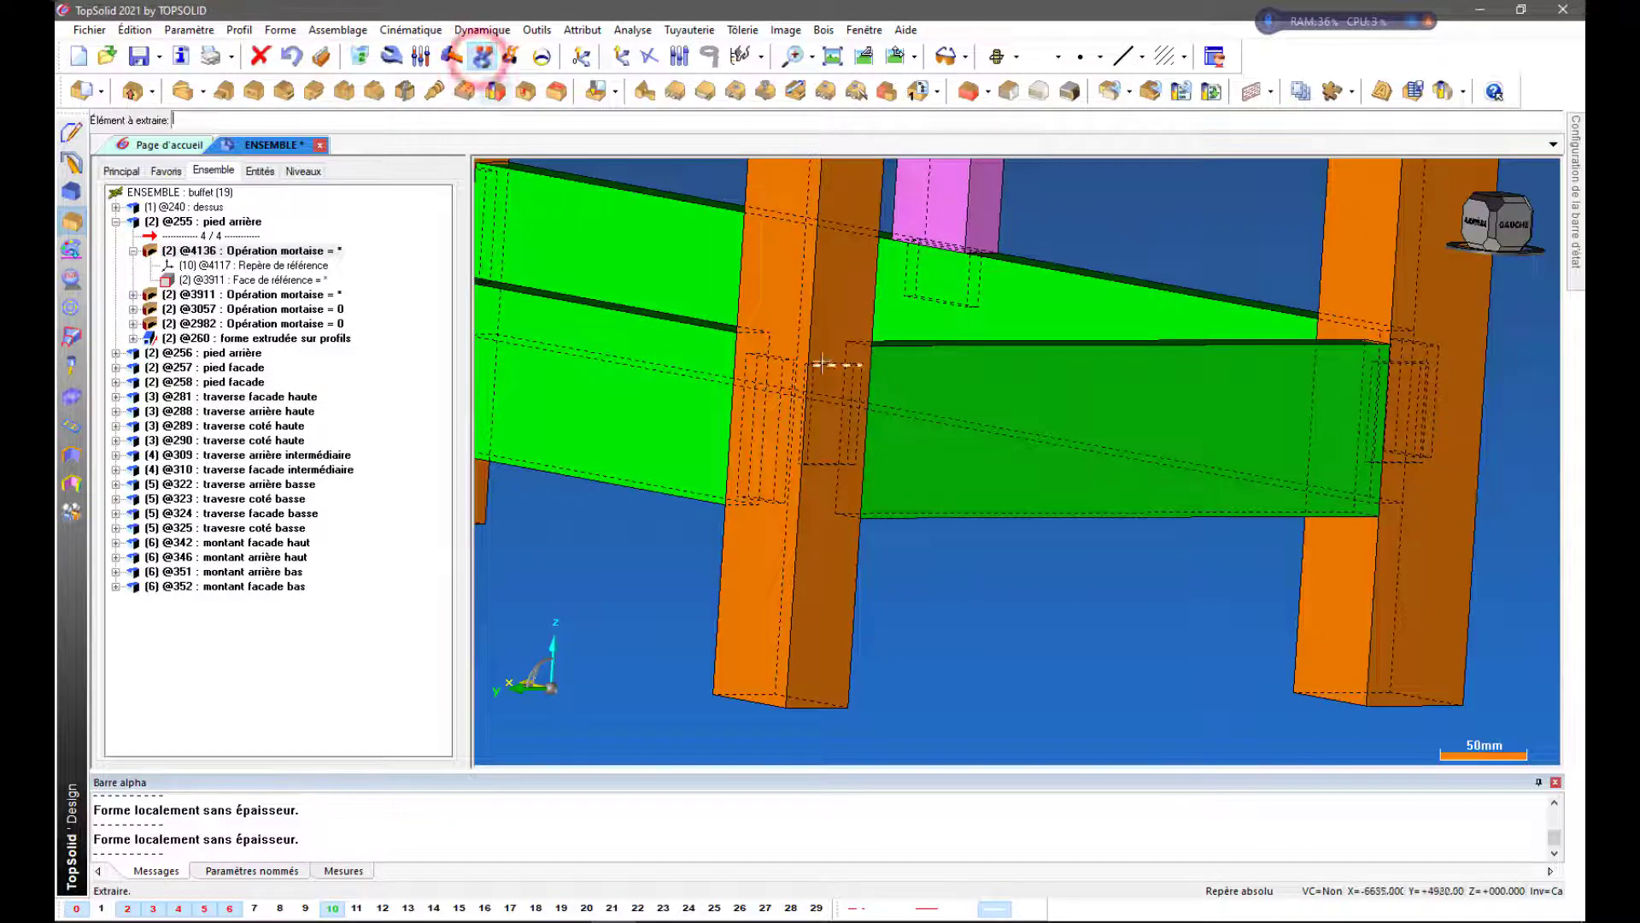
click(152, 908)
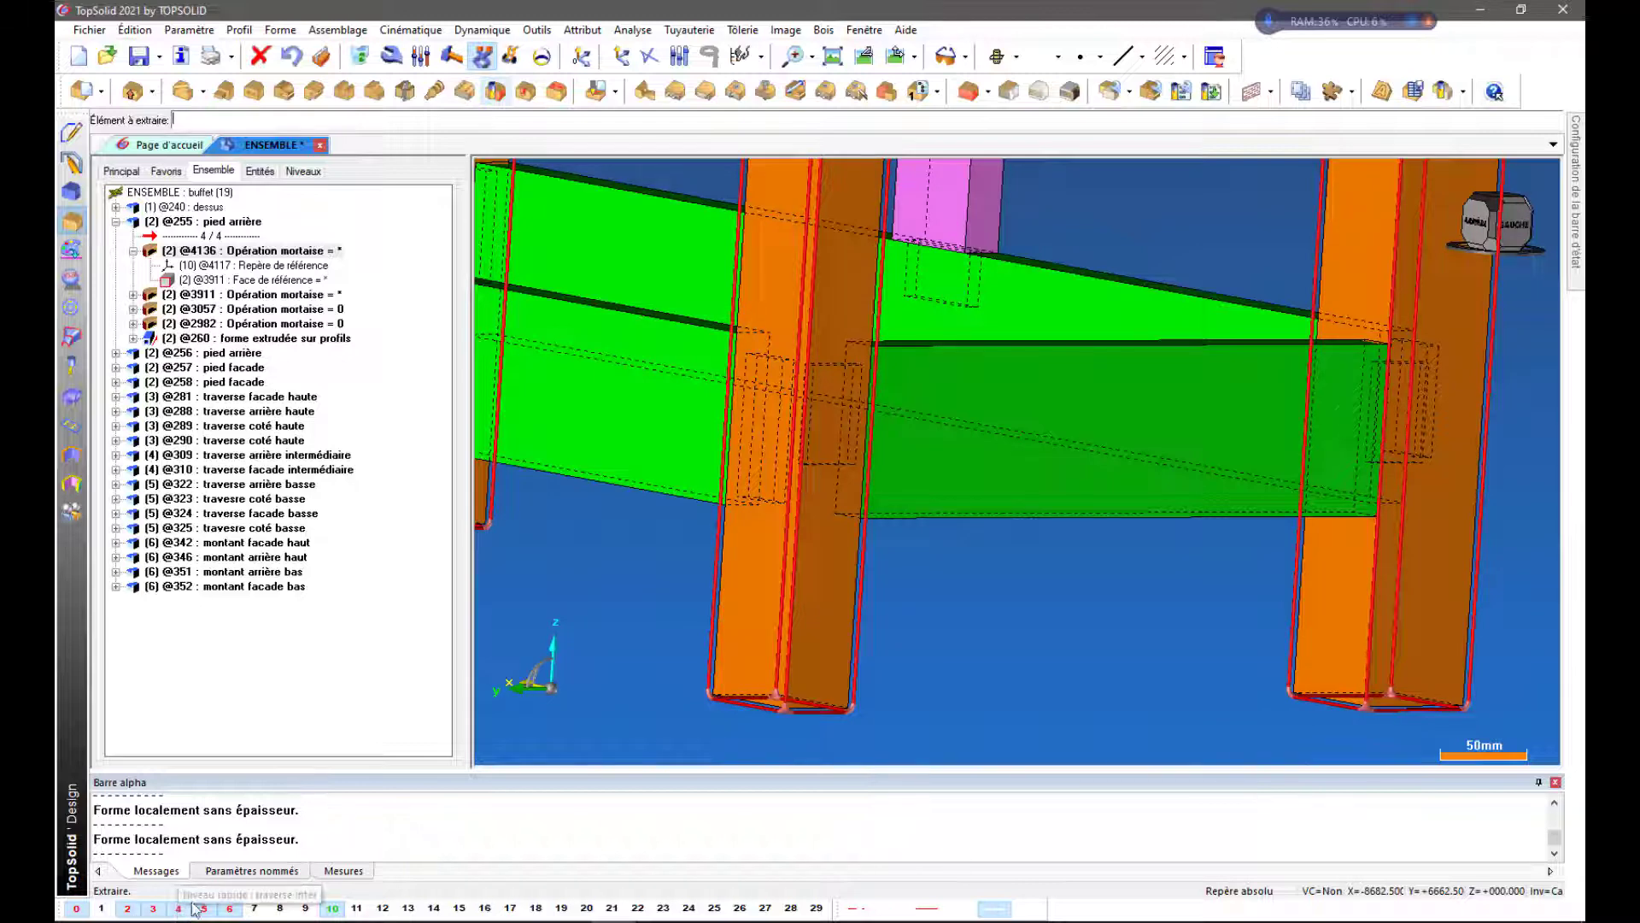
click(153, 908)
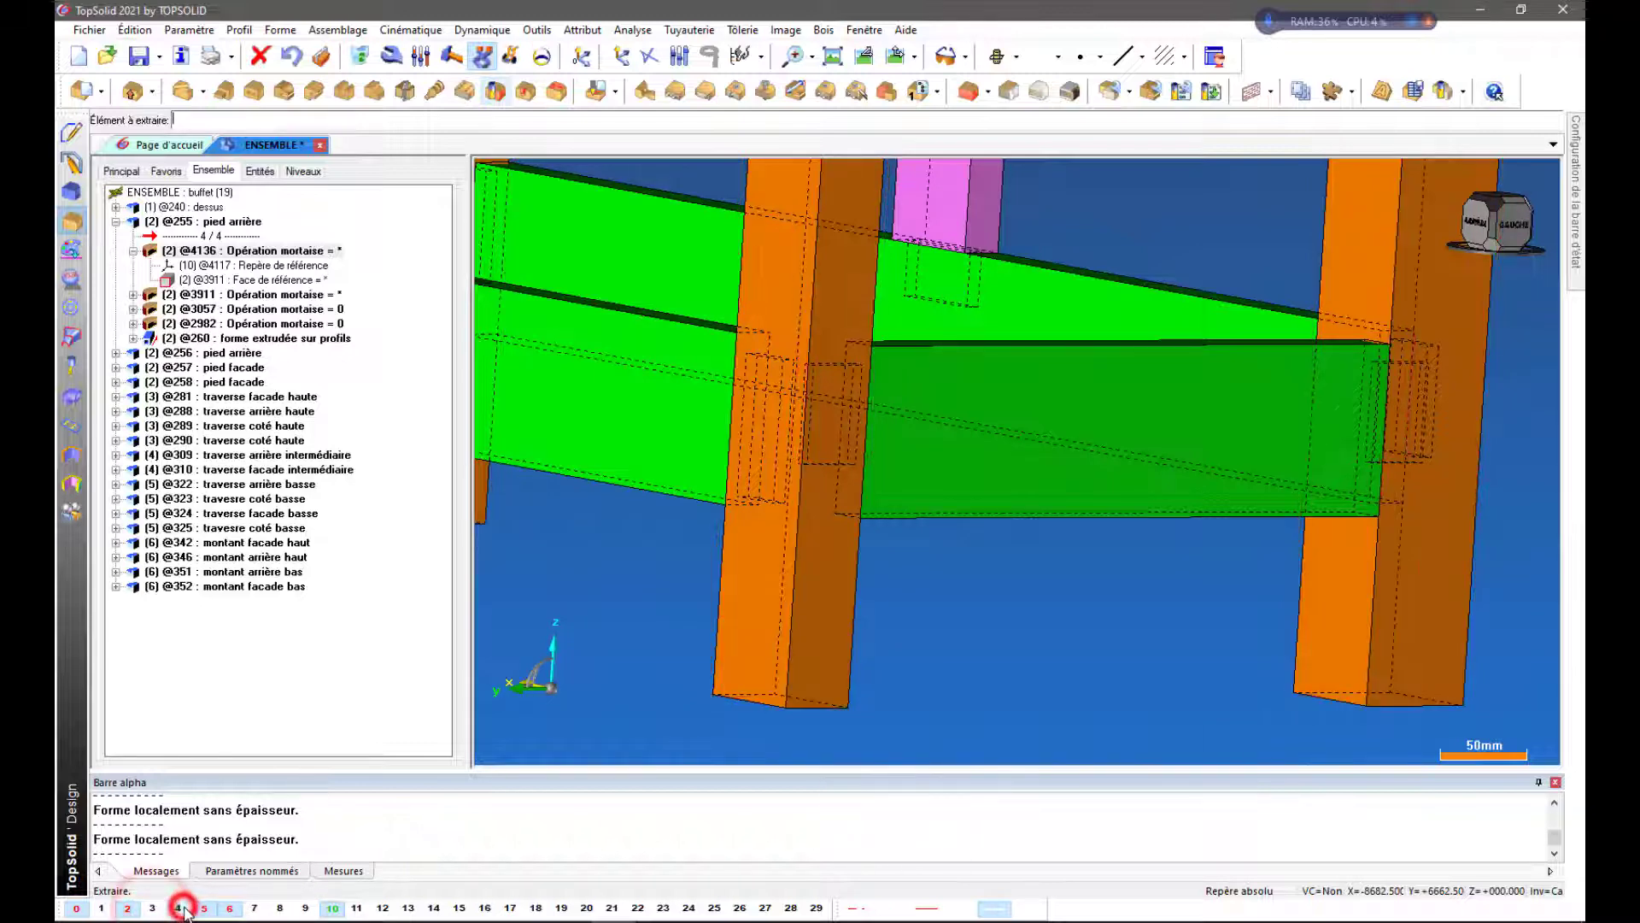
click(202, 908)
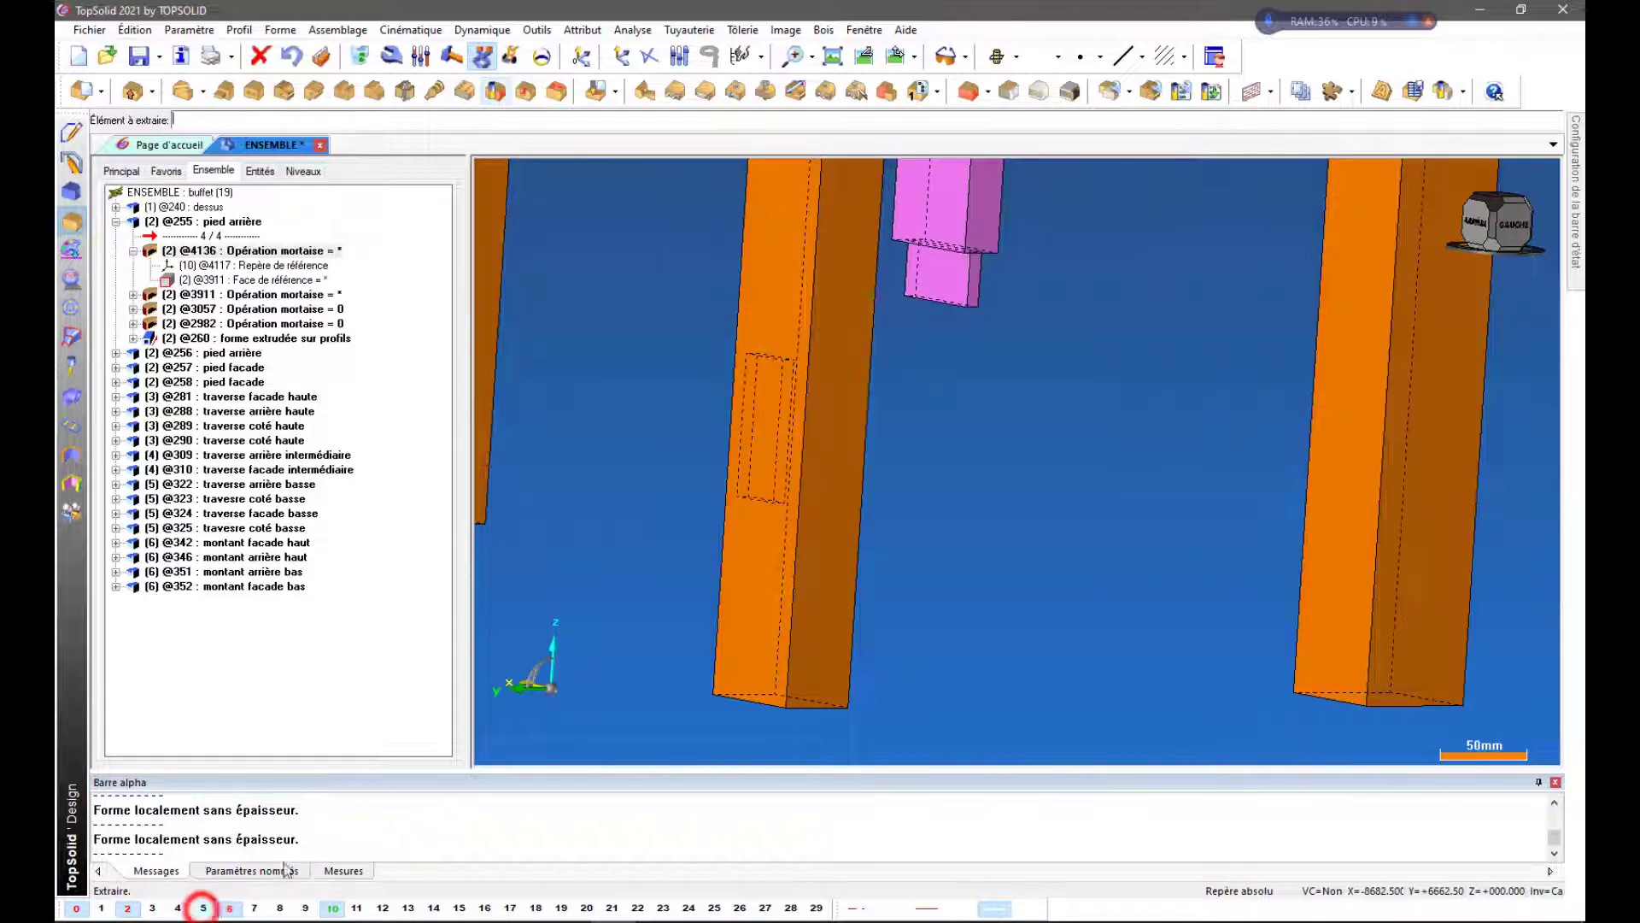
middle_drag(650, 586, 836, 613)
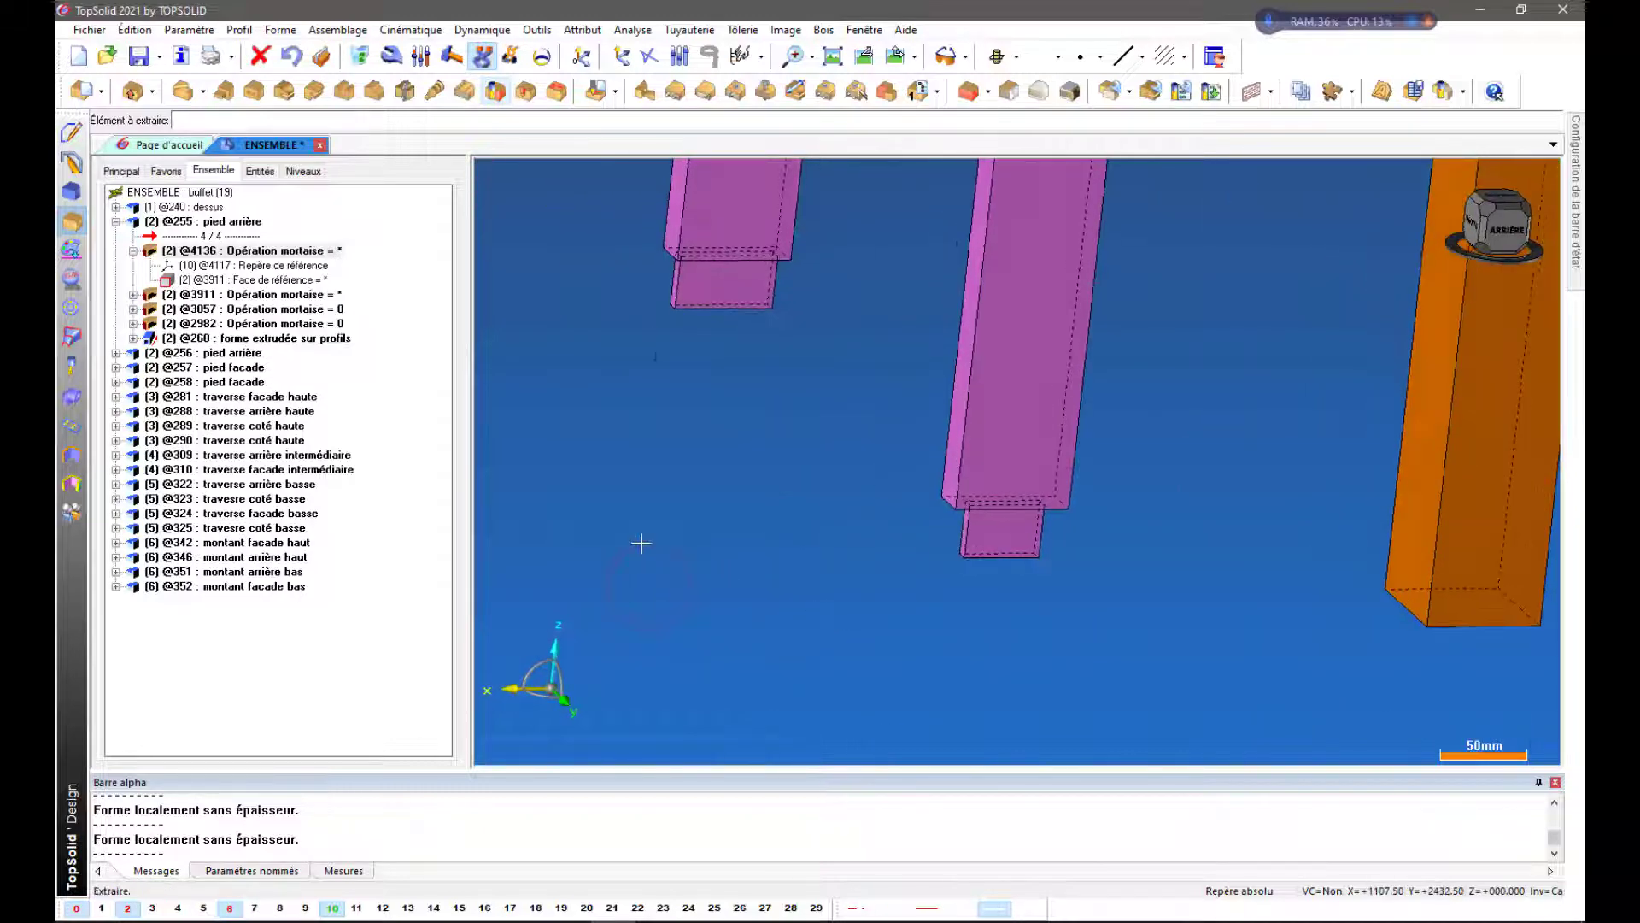
middle_drag(641, 544, 735, 564)
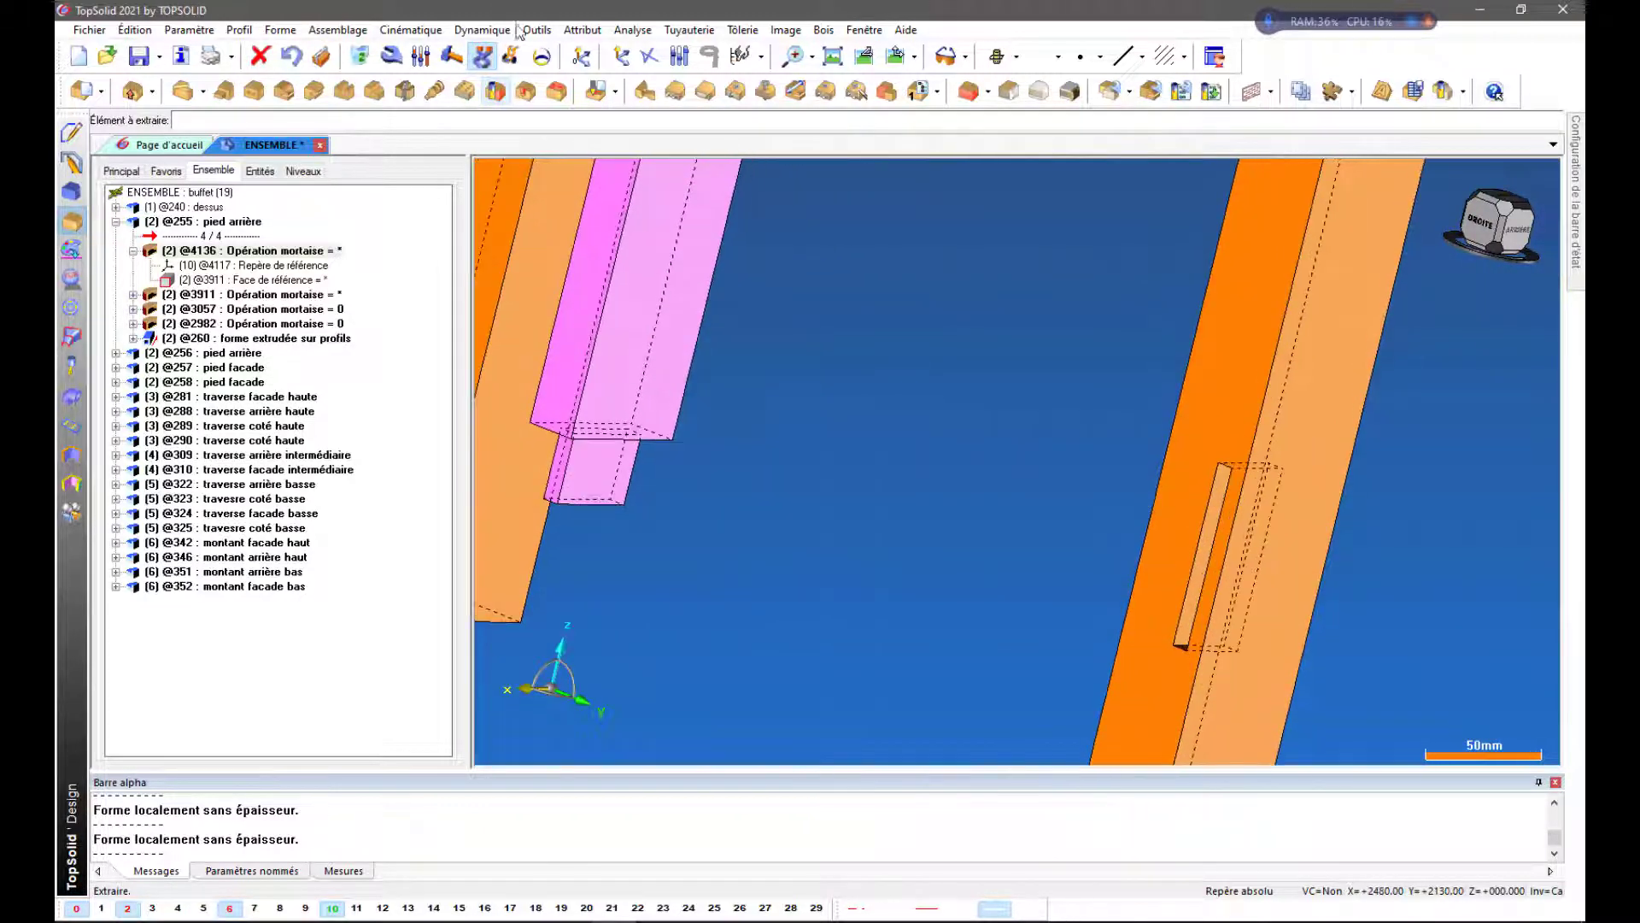
Try to open the rear left leg's lower mortise for modification
click(394, 58)
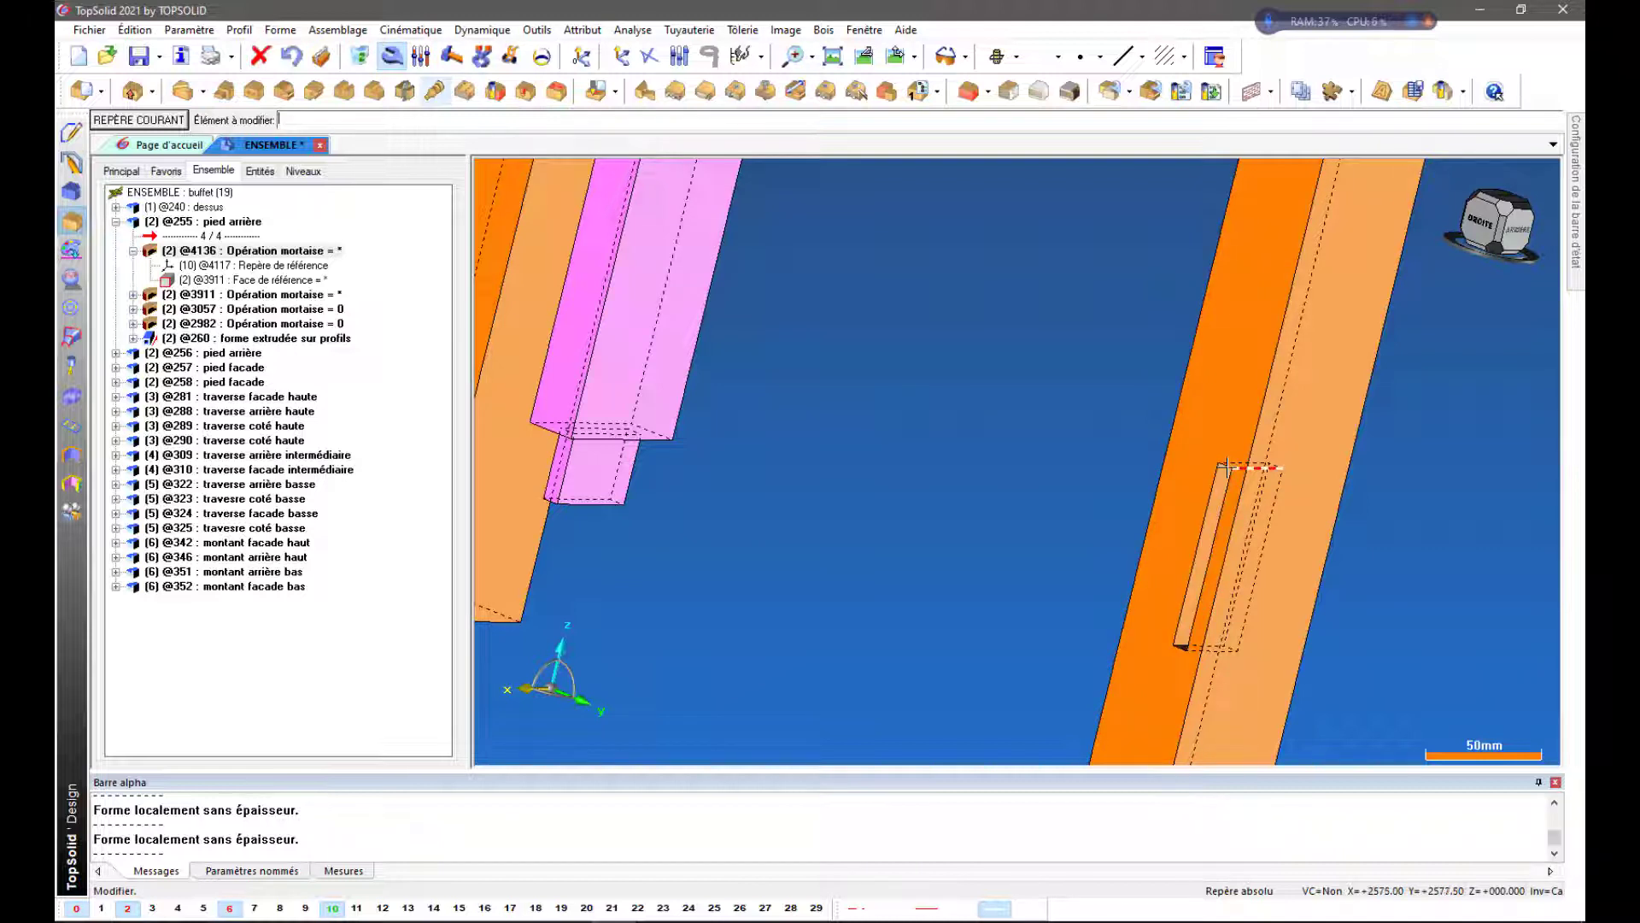
click(484, 60)
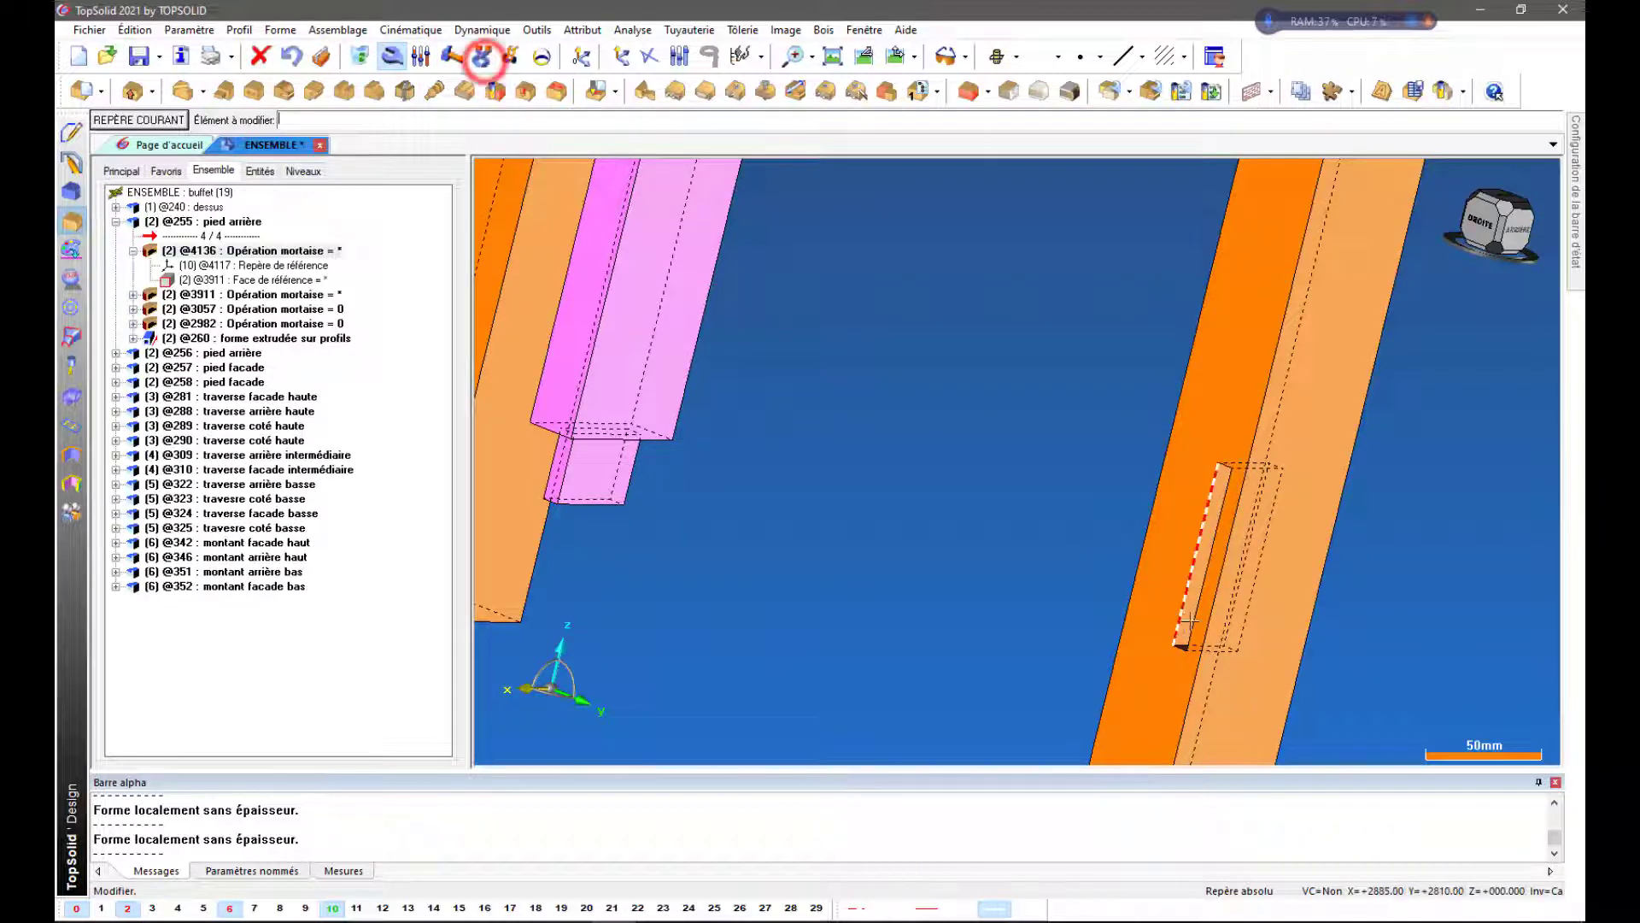
click(1192, 582)
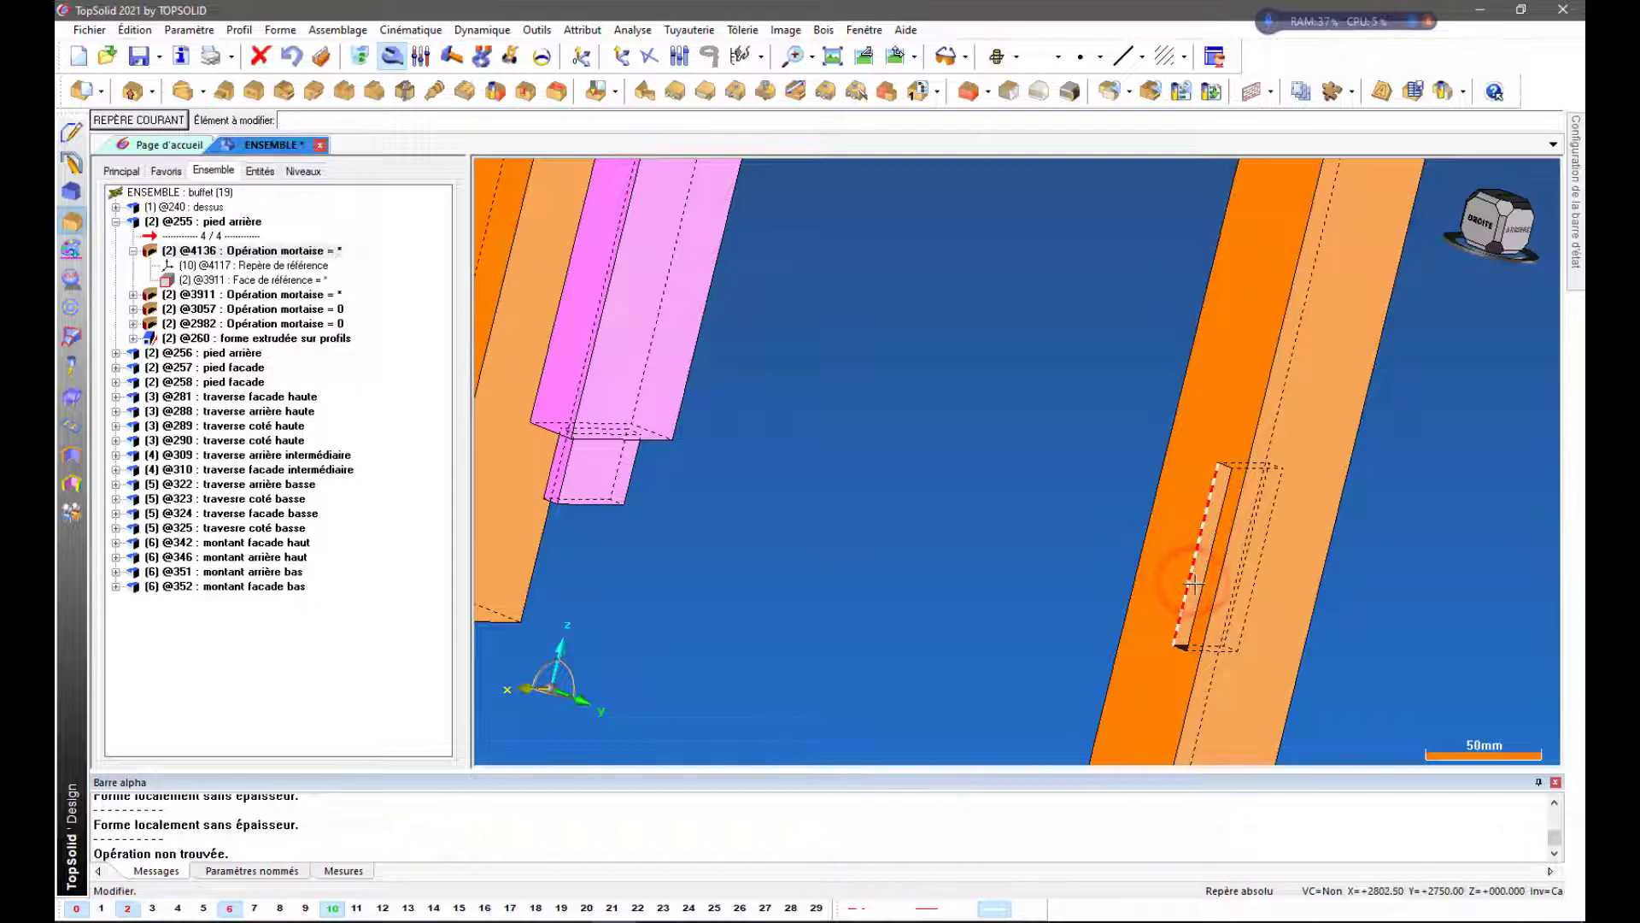
scroll(826, 400, down, 1)
scroll(826, 400, down, 2)
middle_drag(829, 400, 847, 399)
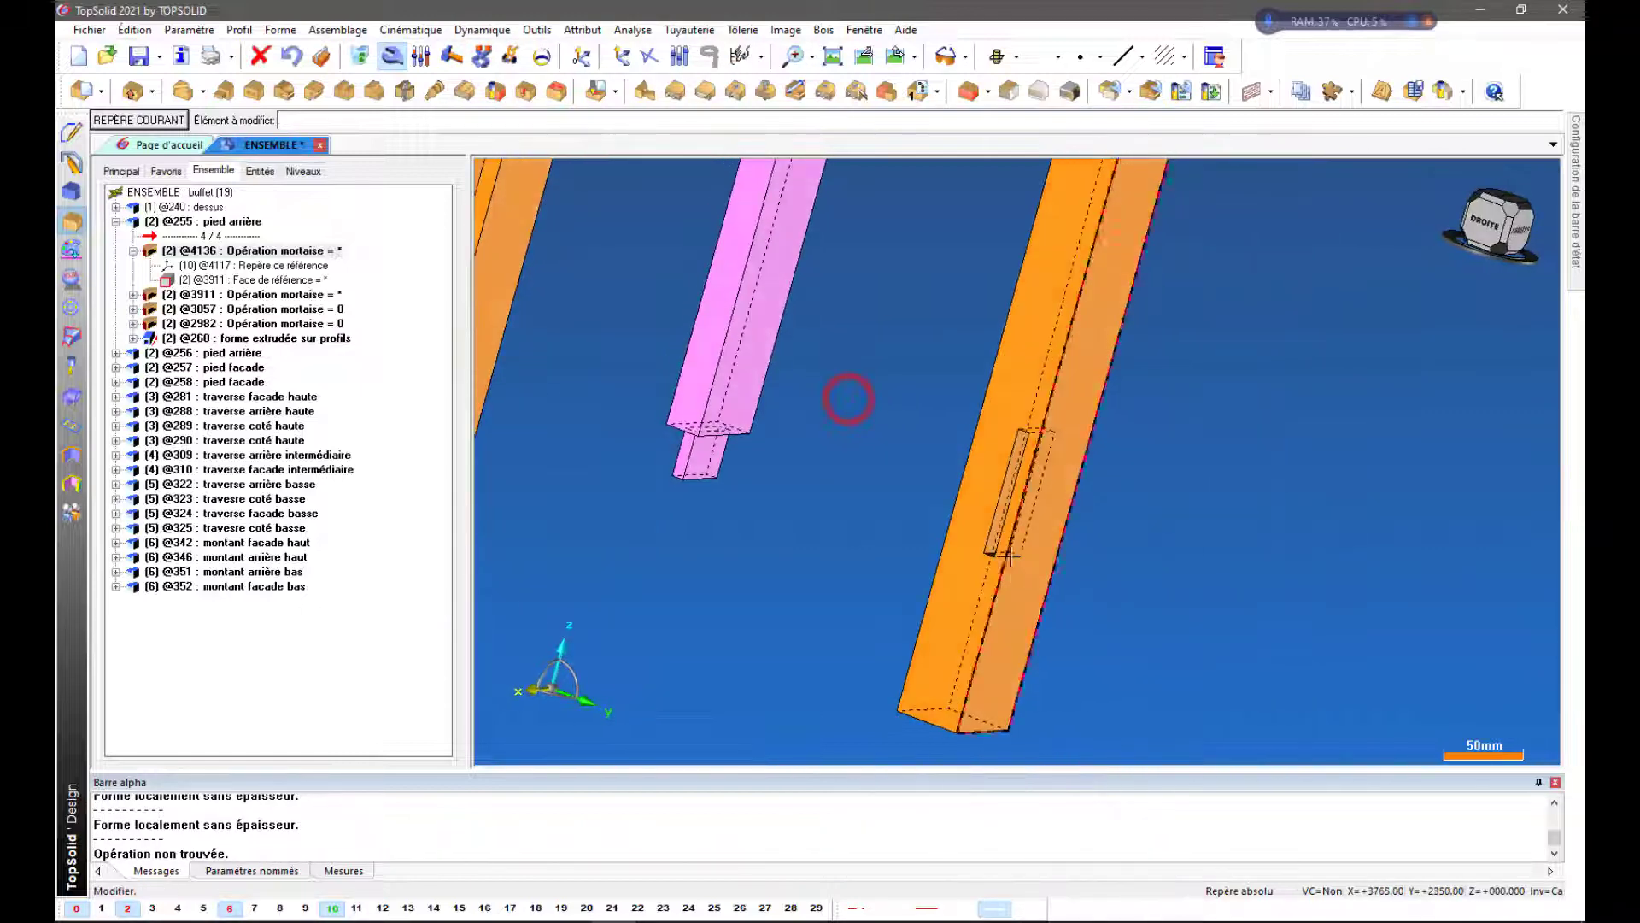
scroll(1022, 551, up, 3)
click(987, 483)
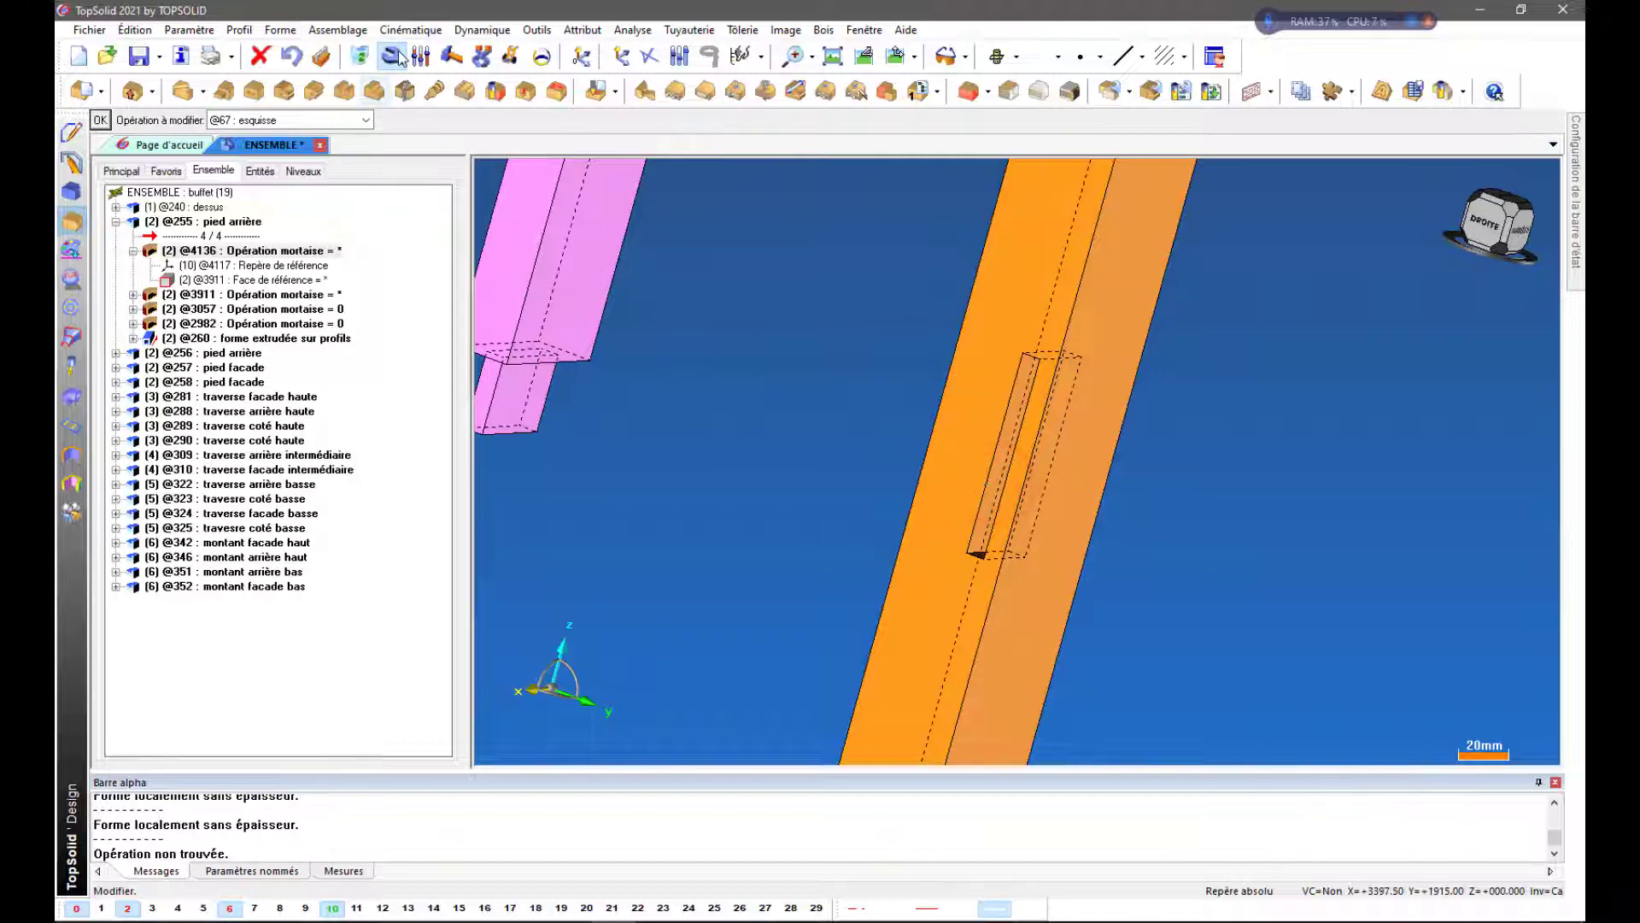
Extract the lower mortise operation from the rear left leg
click(483, 57)
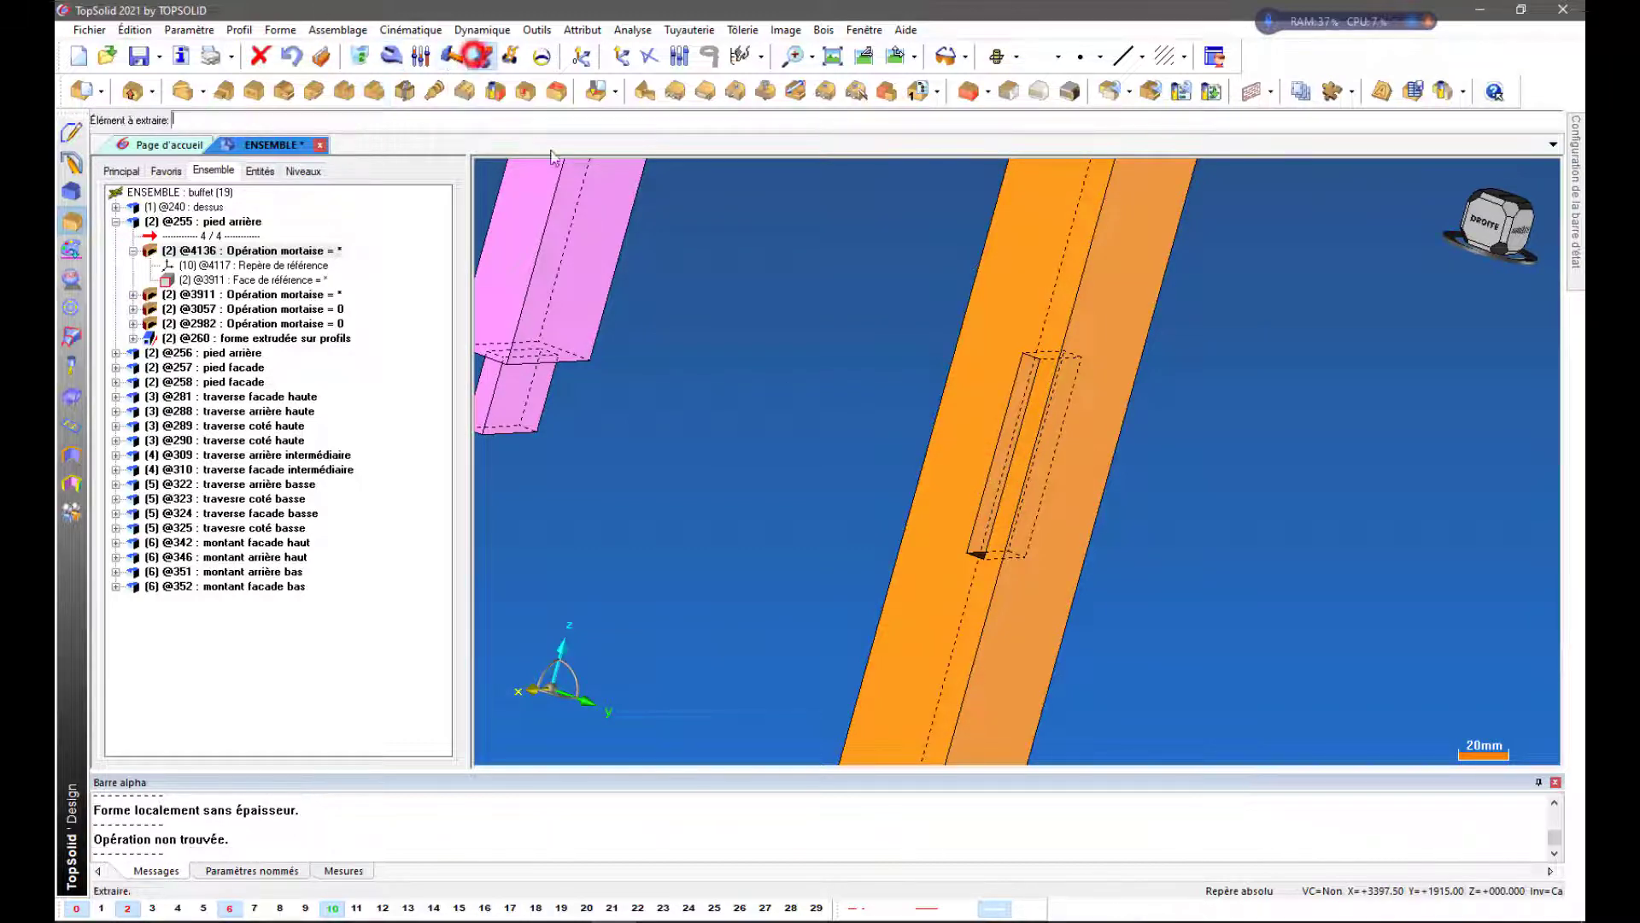
click(989, 469)
scroll(1350, 549, up, 2)
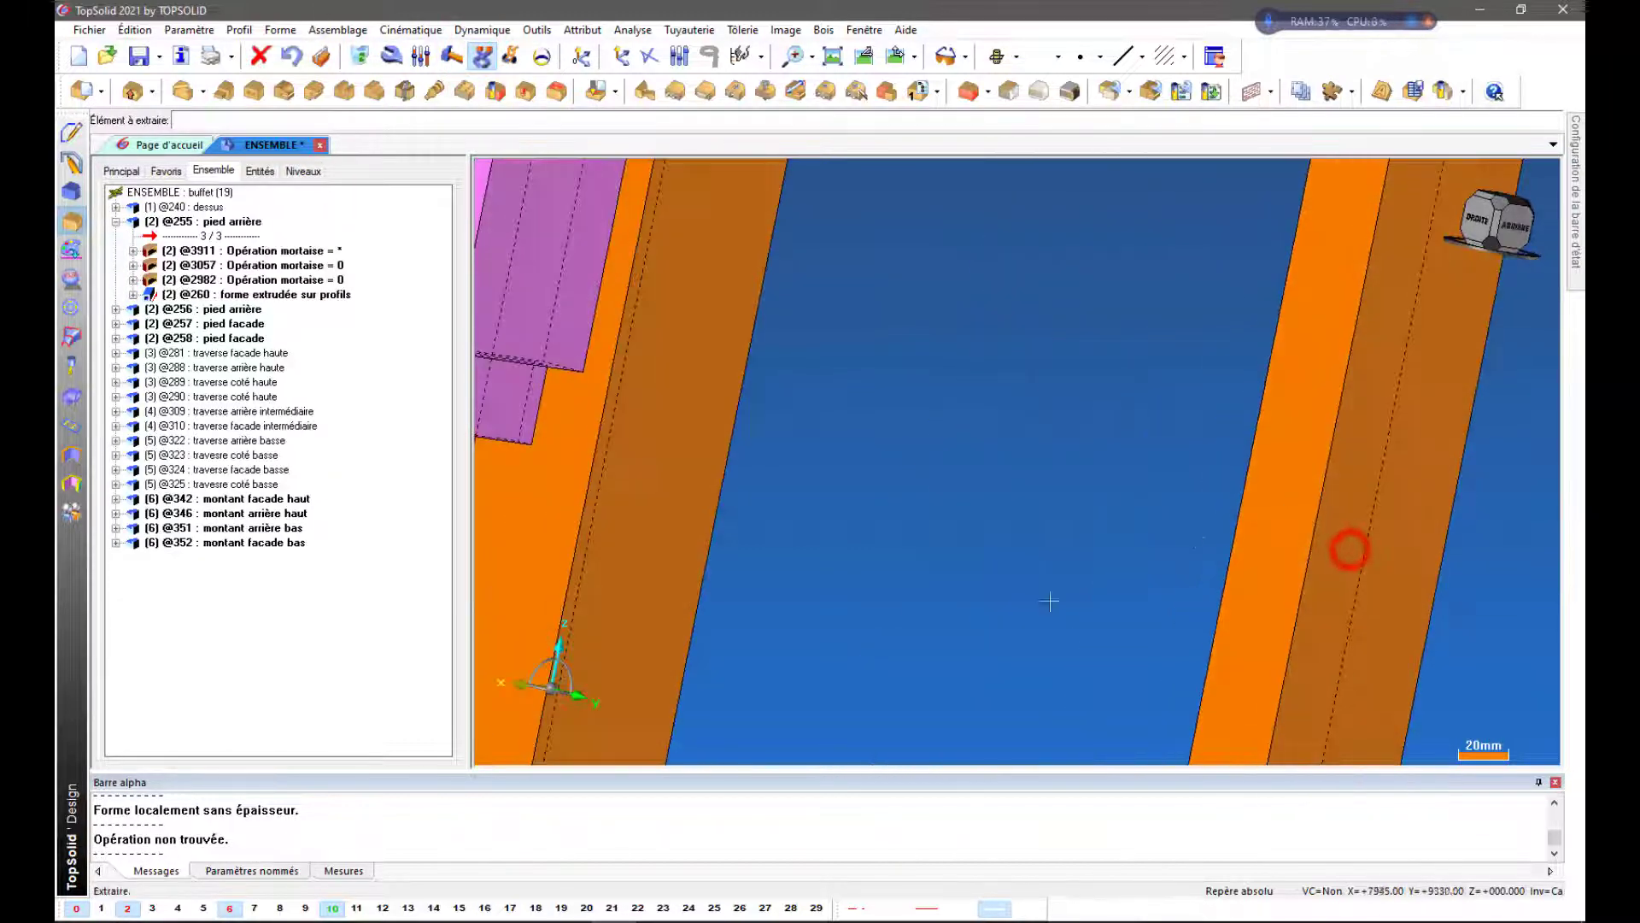
Show level 5 again and cut a mortise in the rear left leg from the lower rear rail's tenon, with 4 mm bottom clearance
click(203, 908)
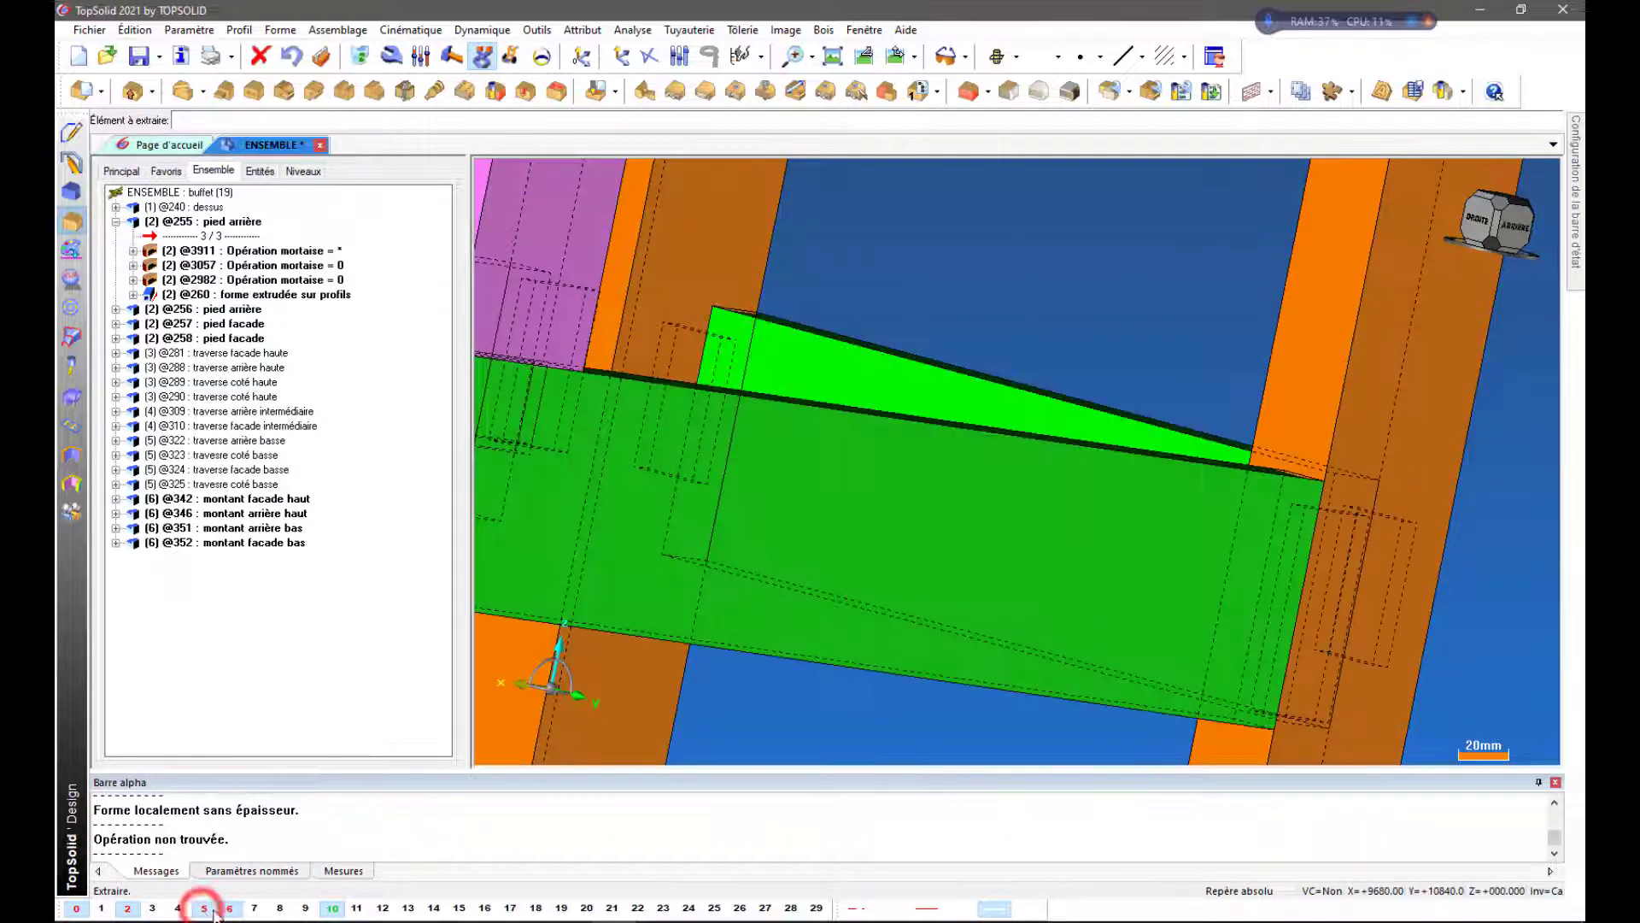
click(646, 92)
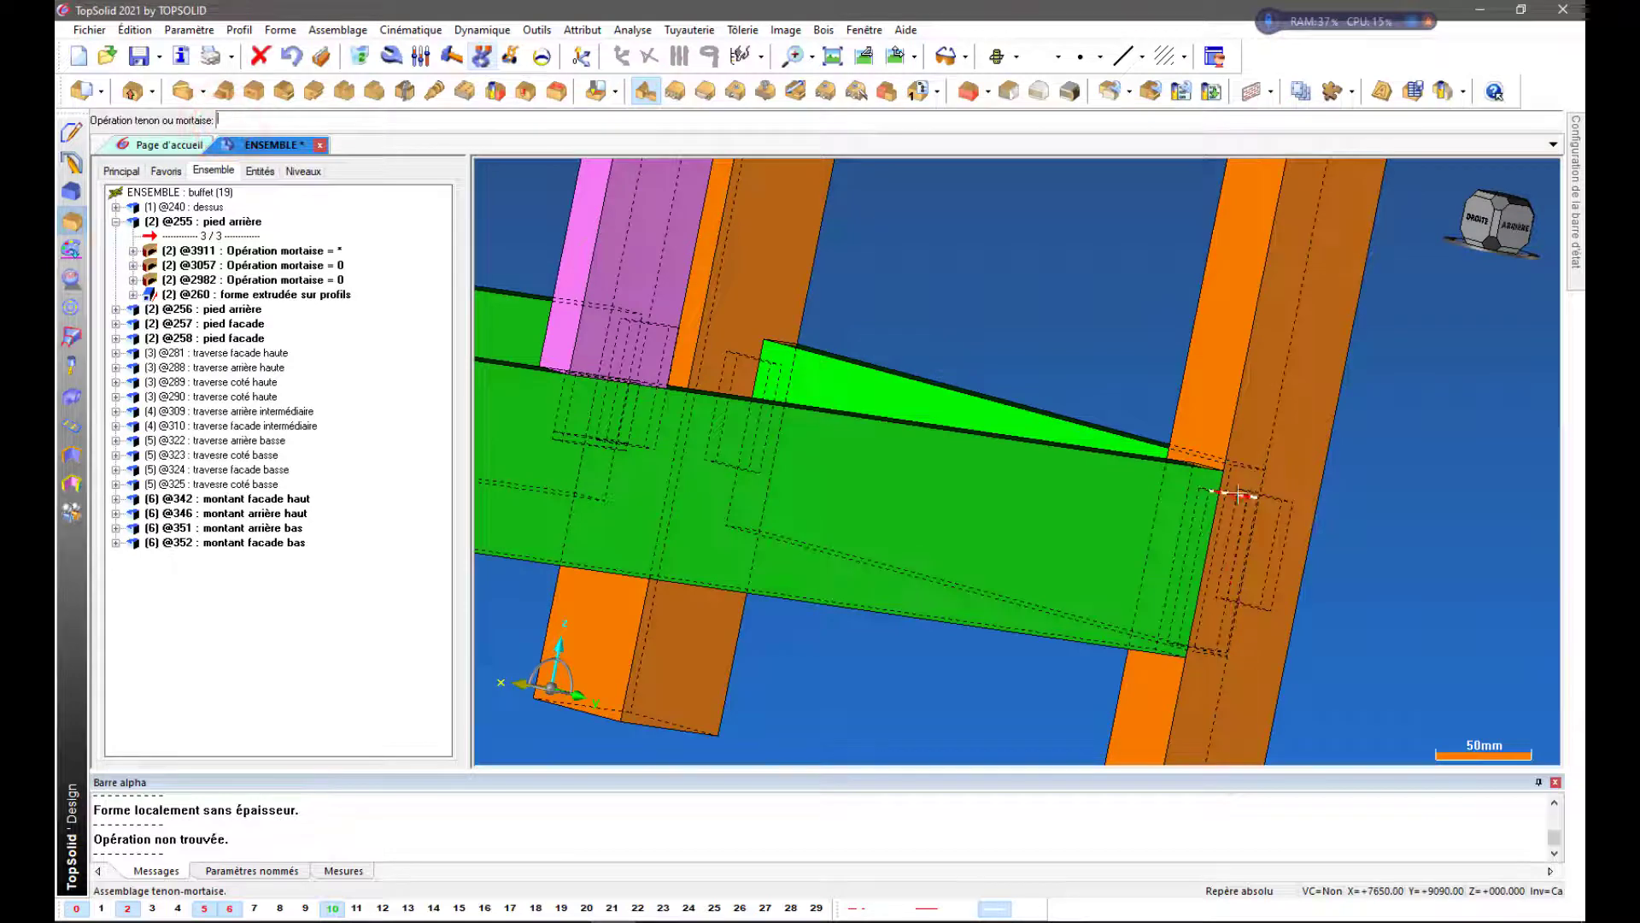
click(1297, 392)
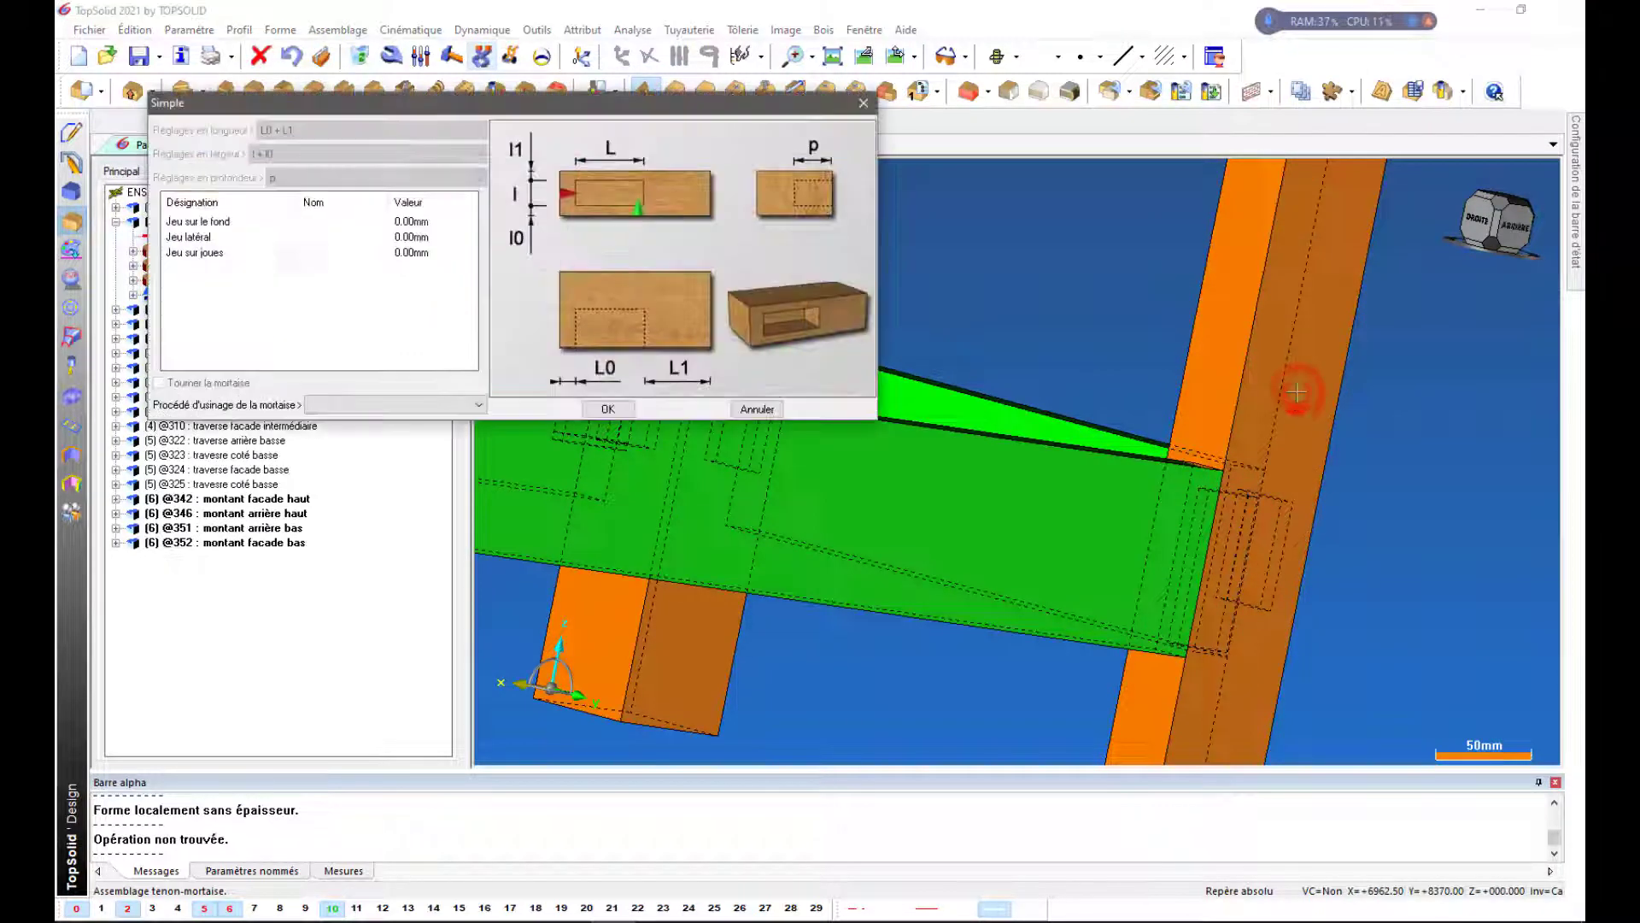
click(403, 225)
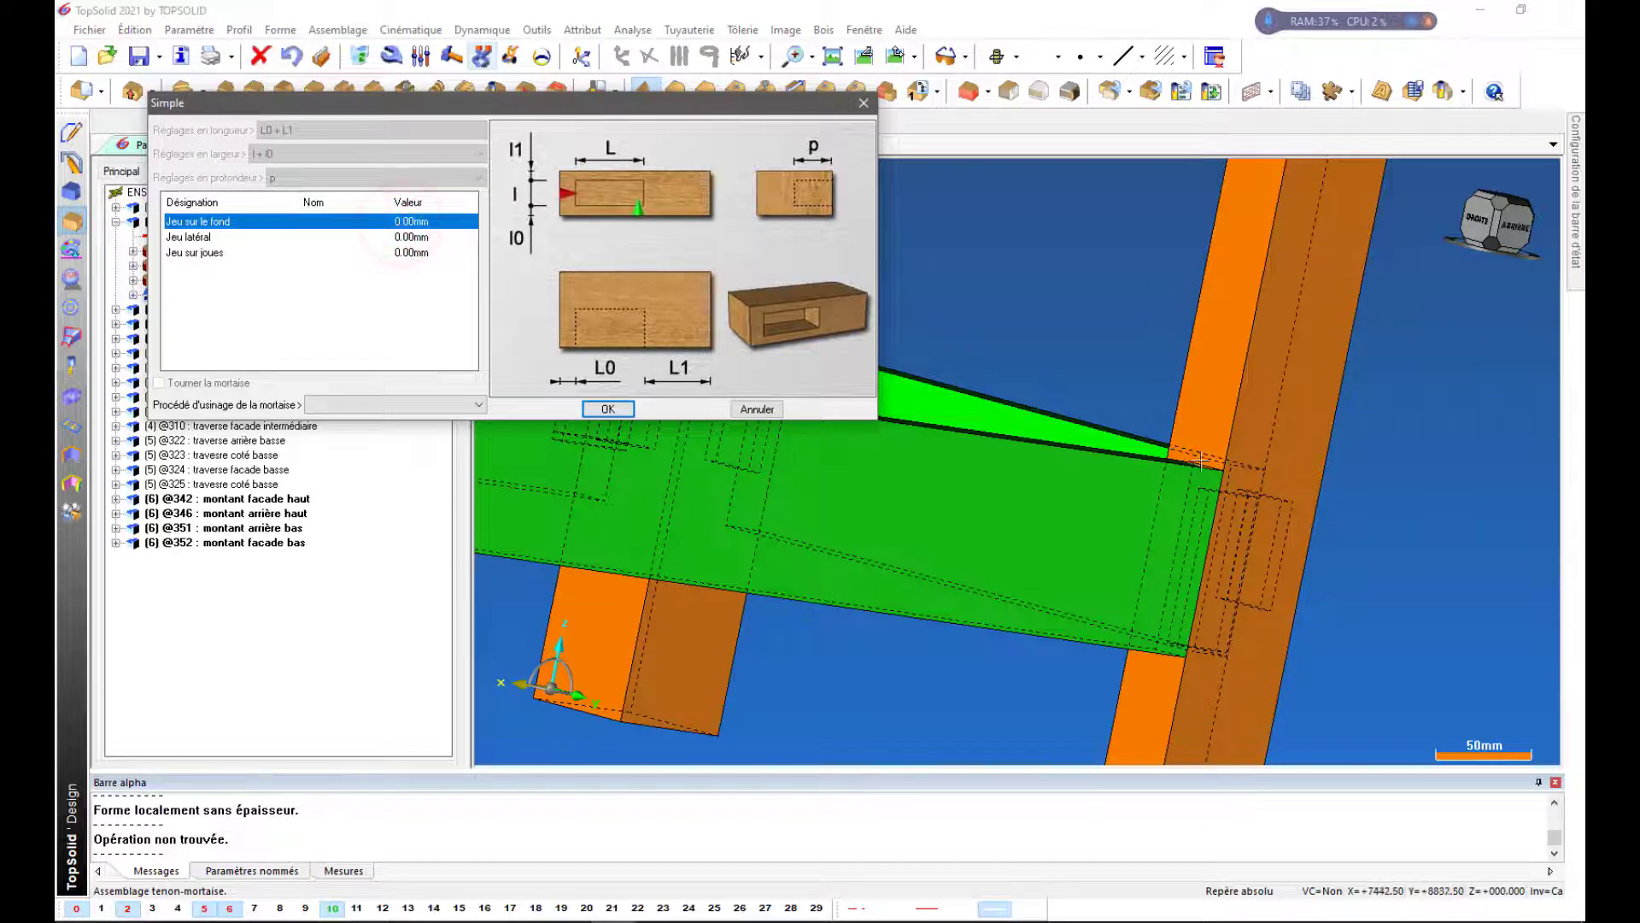
click(405, 224)
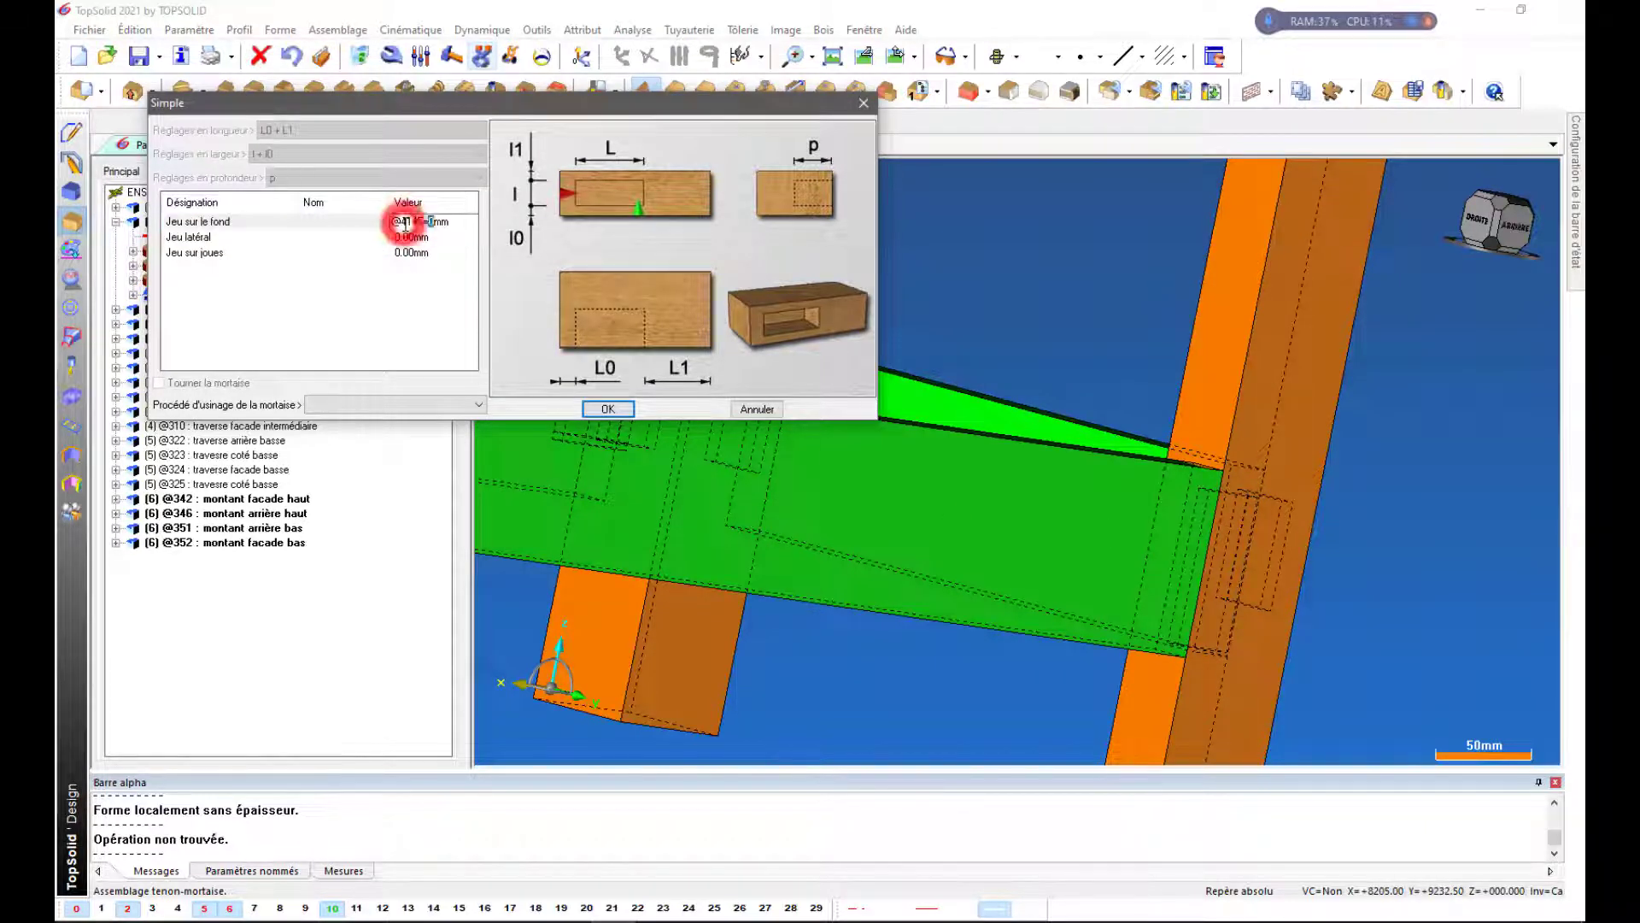
key(Return)
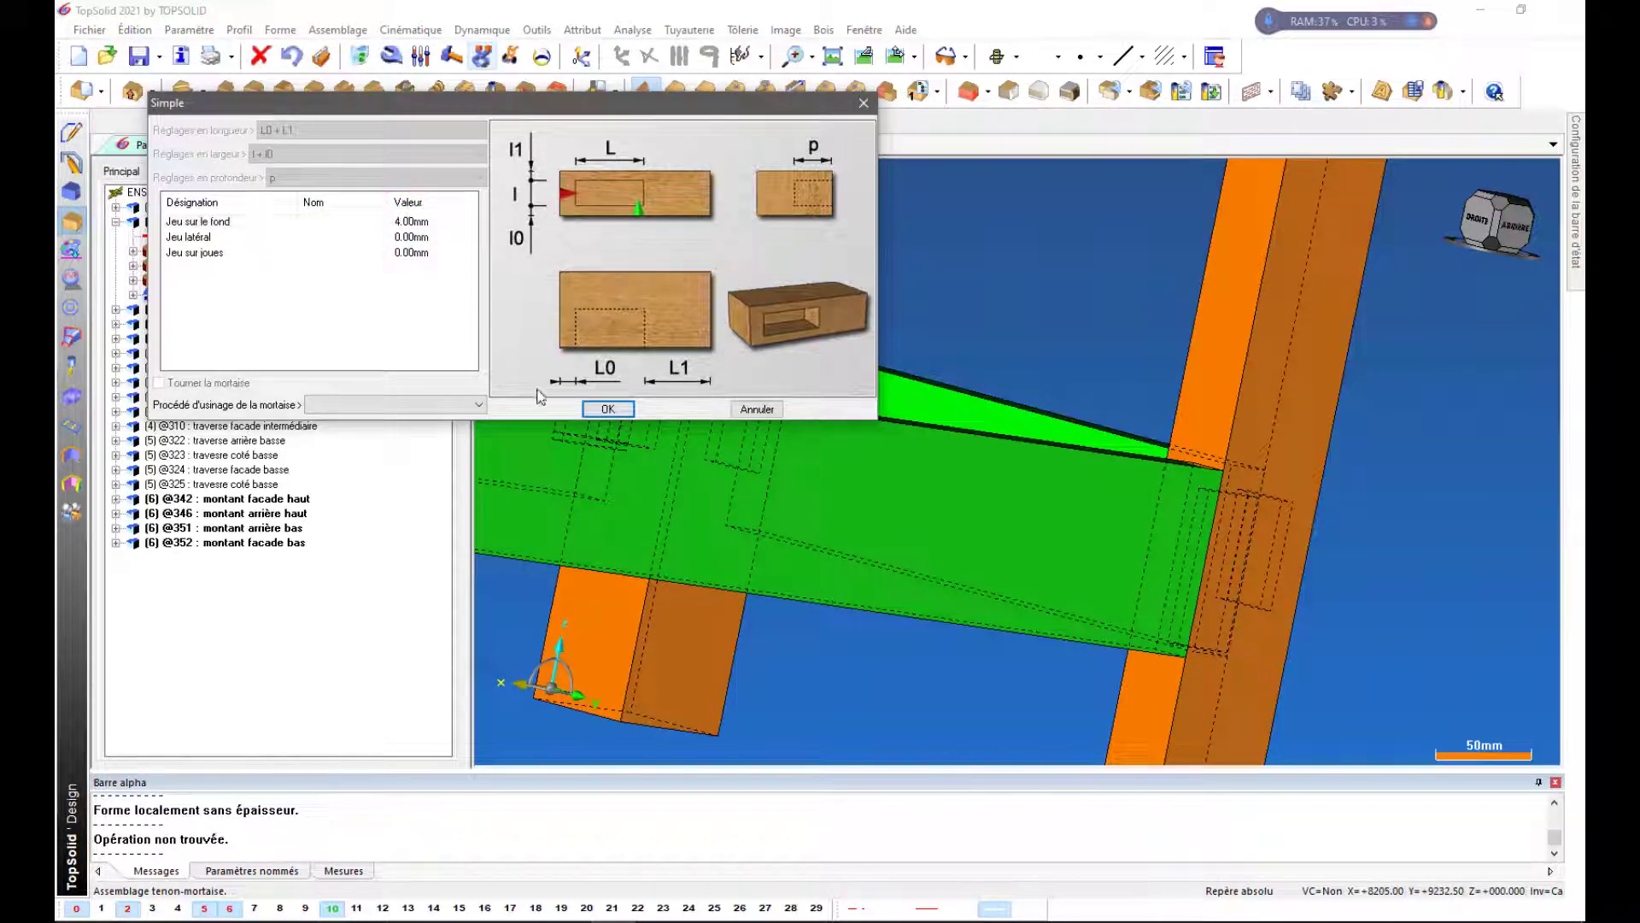
click(610, 408)
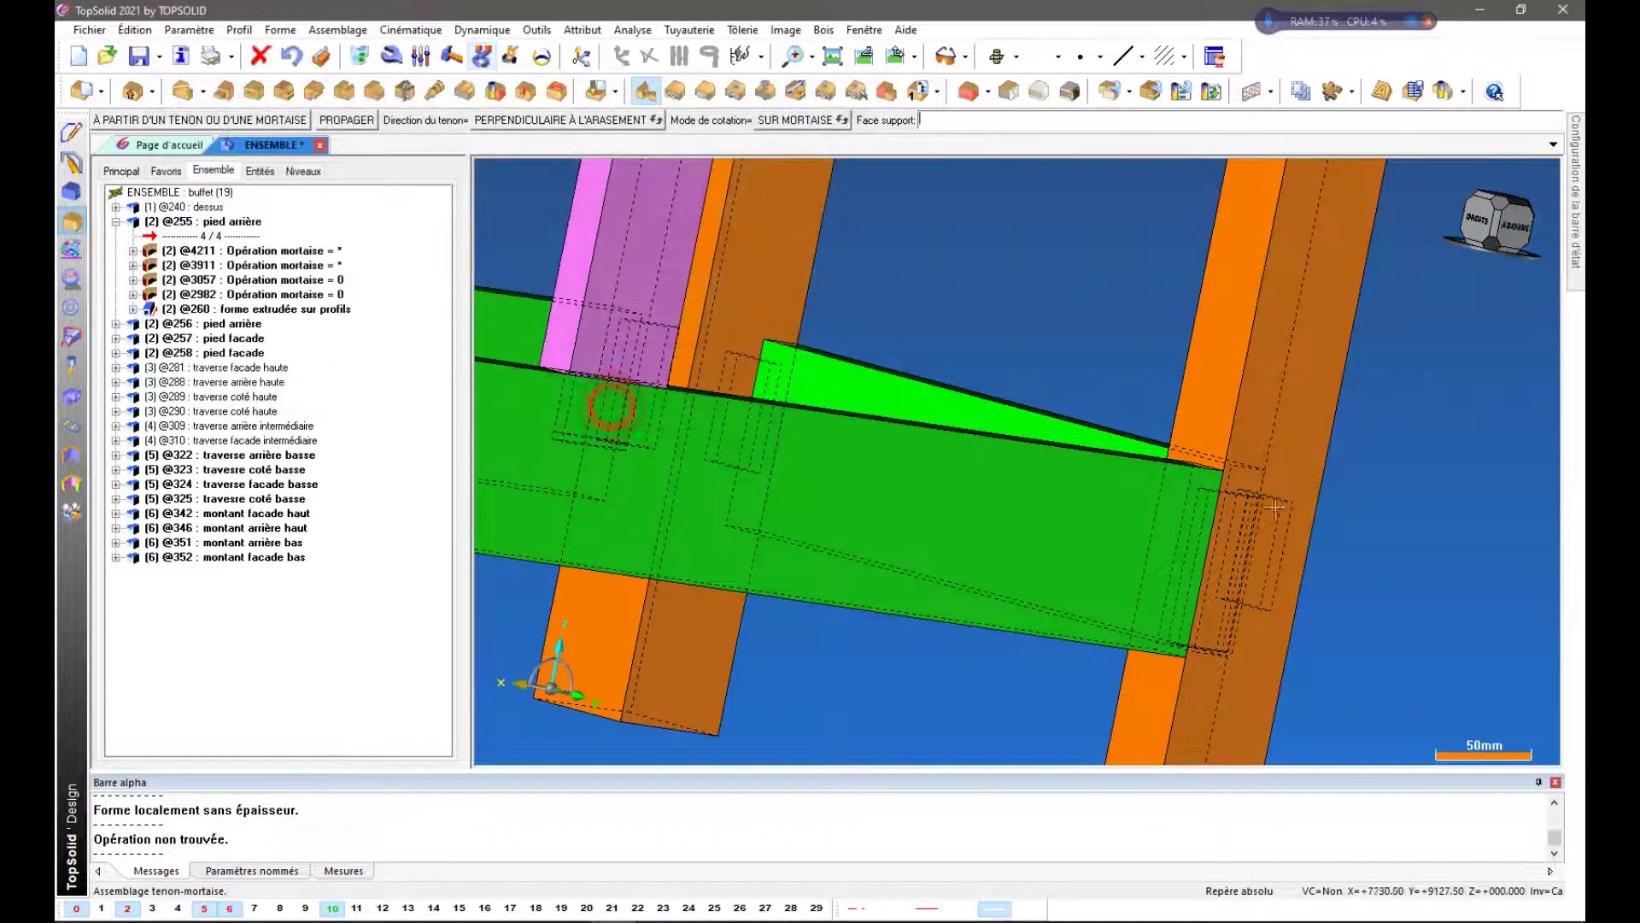
Cut a mortise in the rear right leg from the lower rear rail's other tenon, with 4 mm bottom clearance
middle_drag(1325, 507, 1435, 601)
scroll(1436, 600, down, 3)
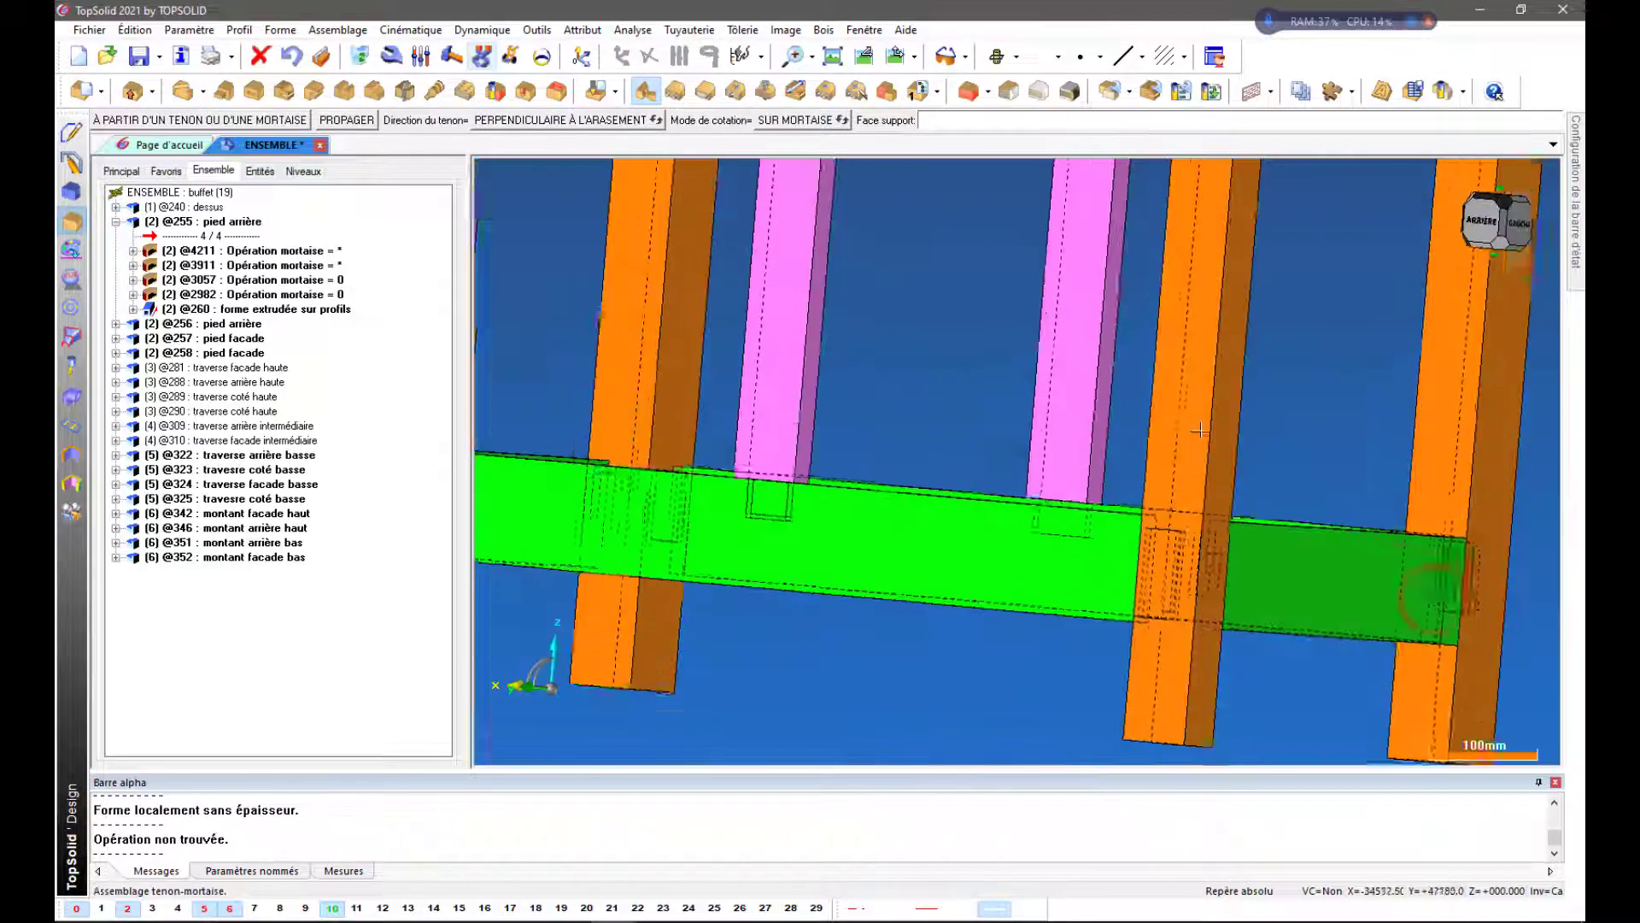
scroll(1224, 631, up, 5)
middle_drag(1317, 600, 1354, 603)
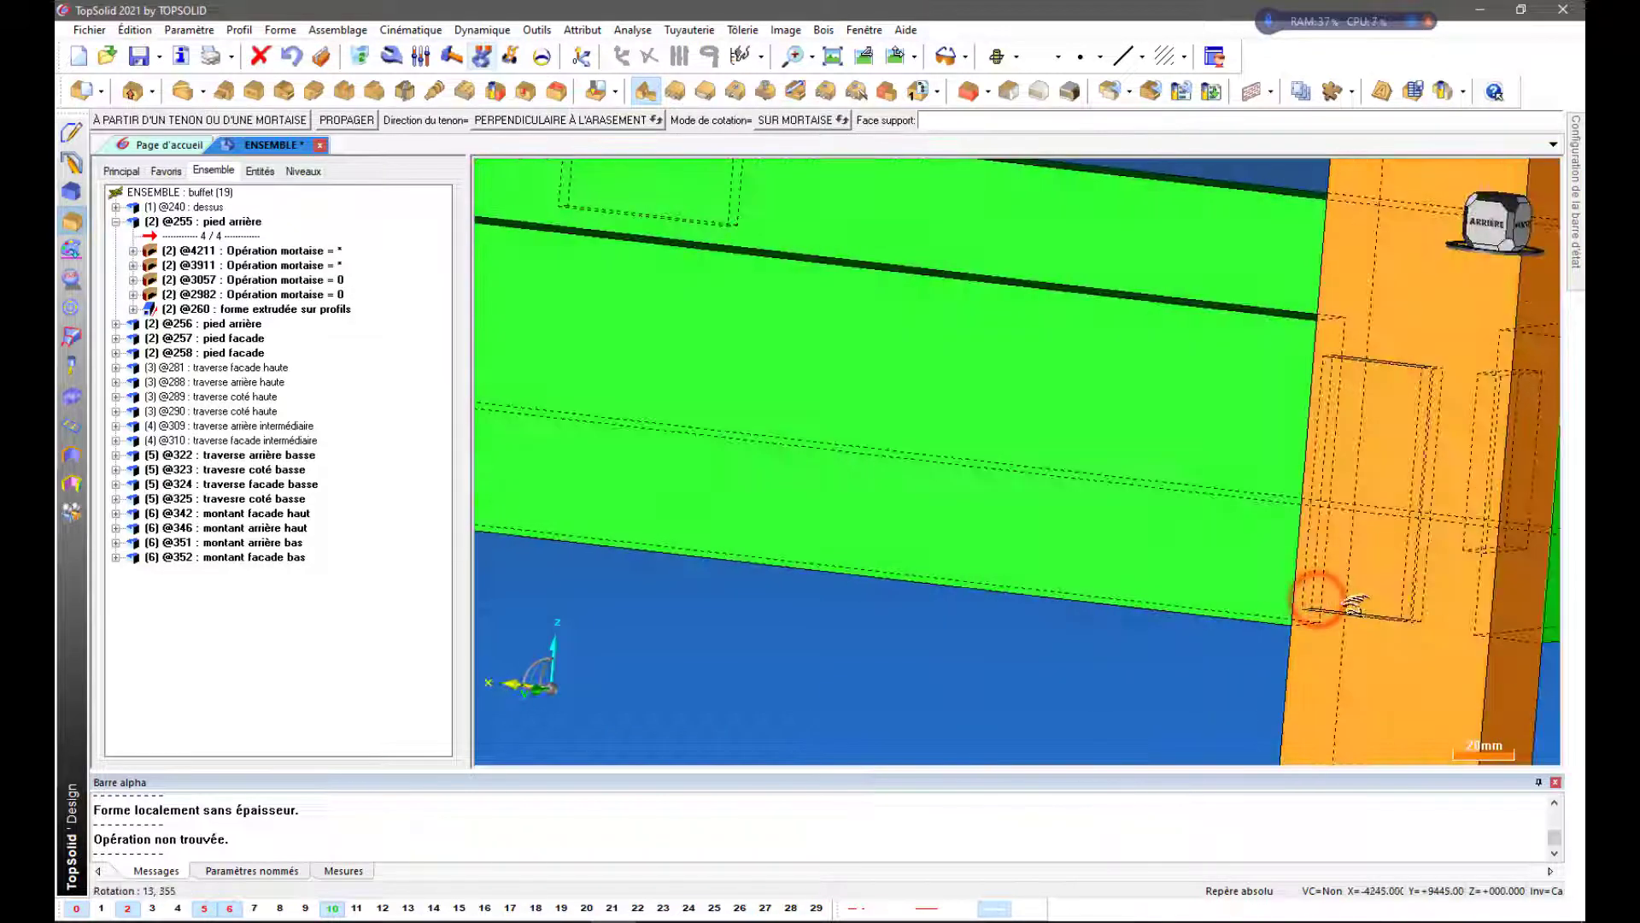
scroll(1313, 589, down, 10)
scroll(1159, 495, up, 8)
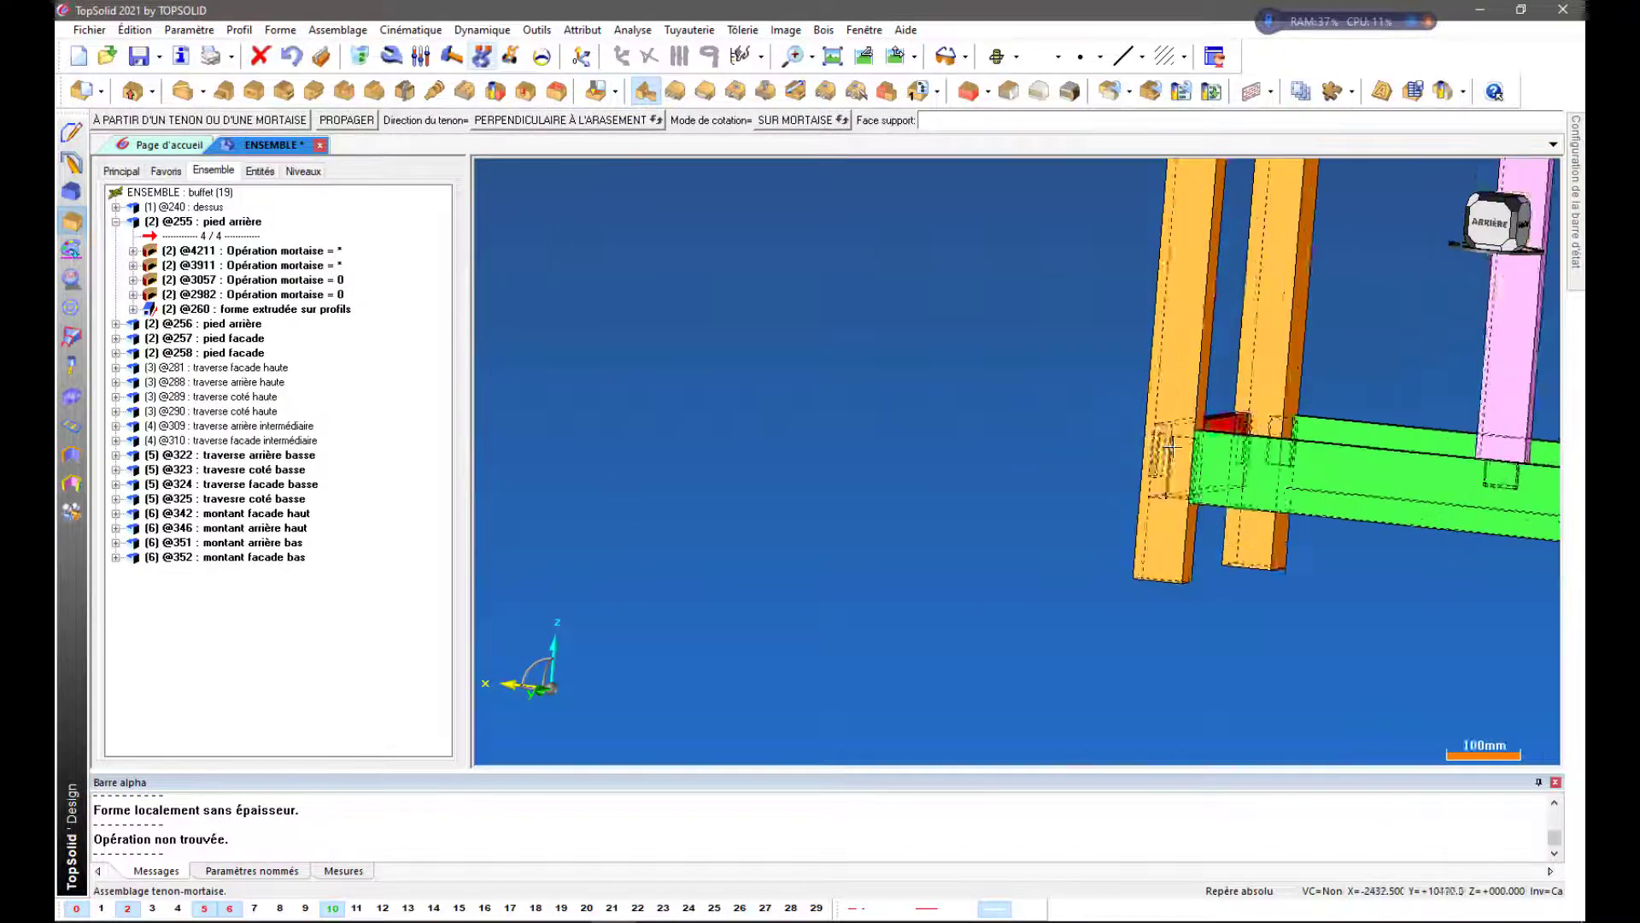
middle_drag(869, 394, 944, 410)
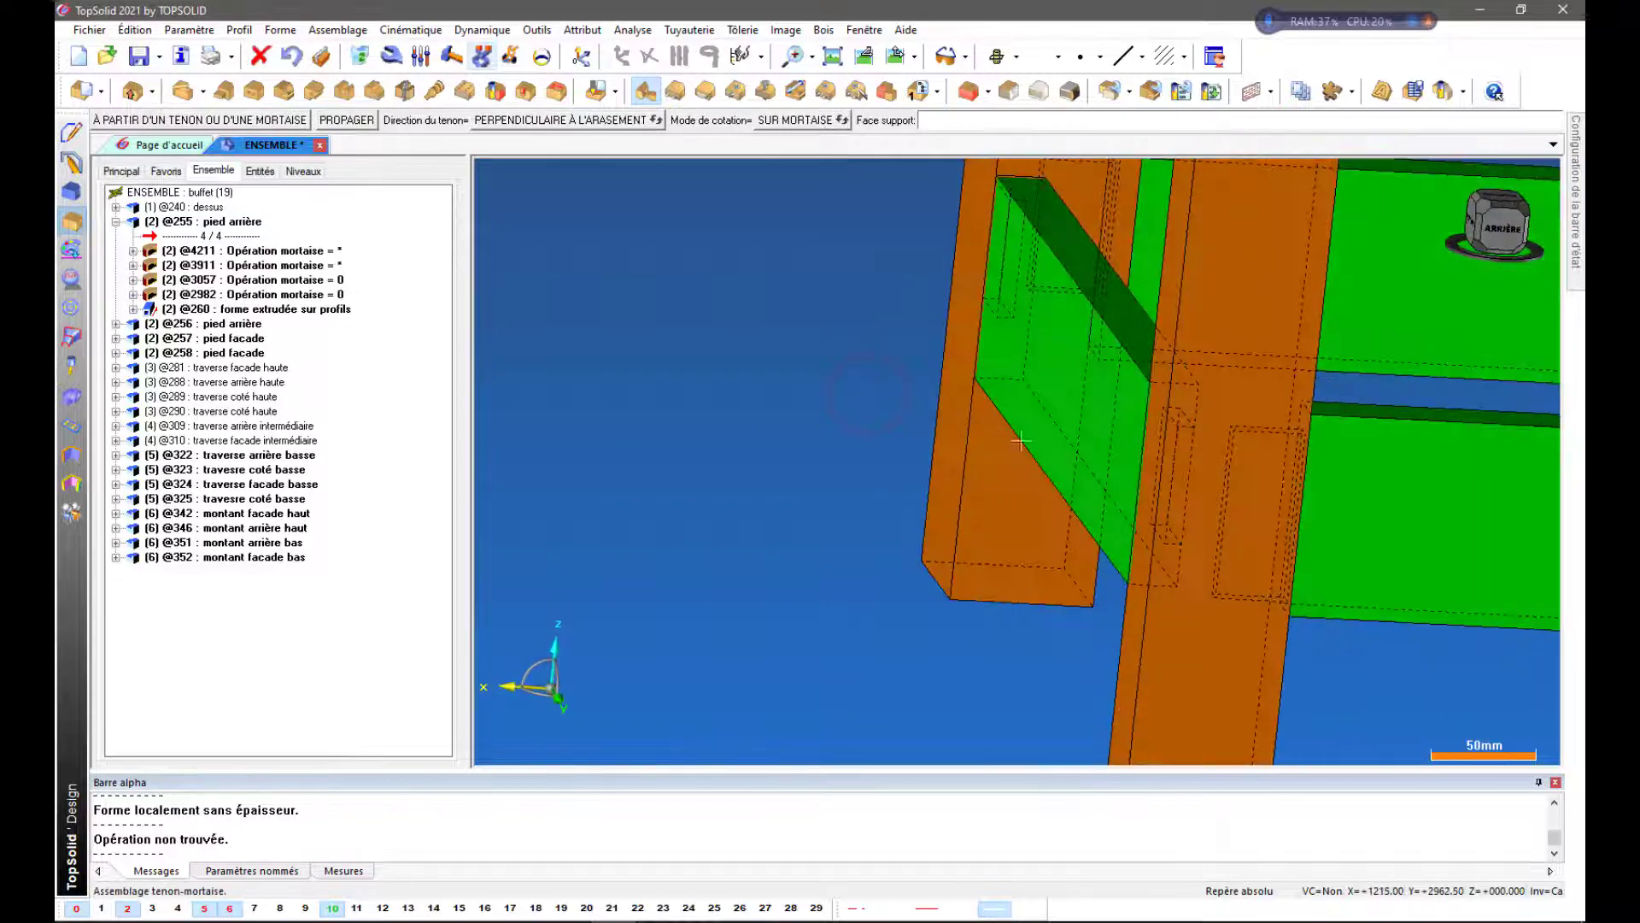
middle_click(700, 425)
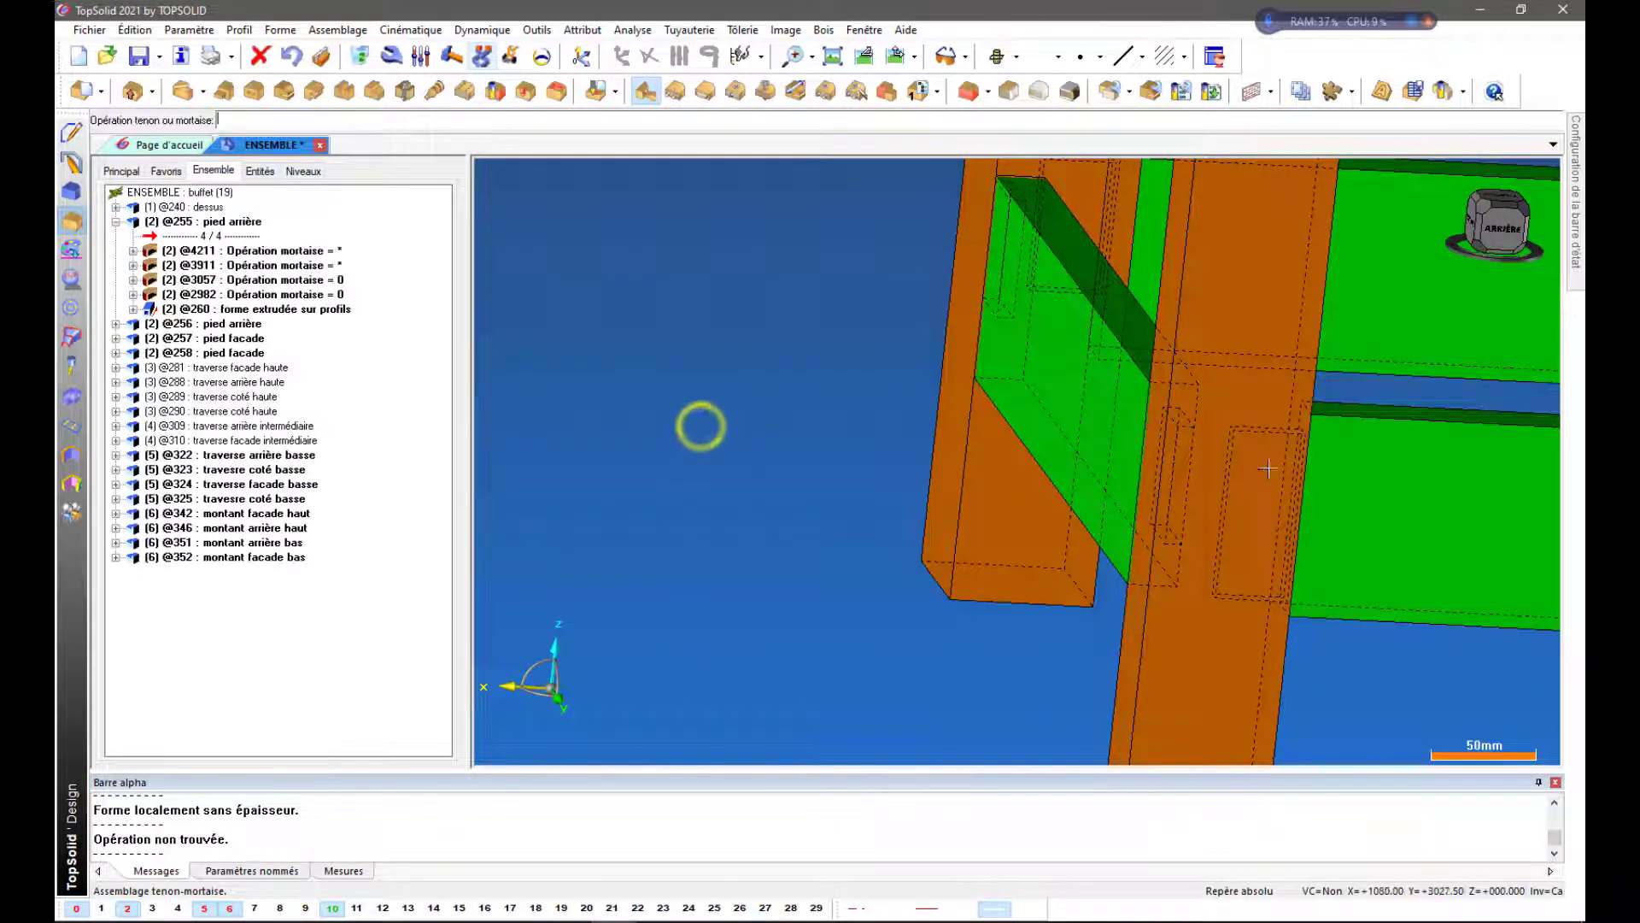
click(1271, 428)
click(1233, 339)
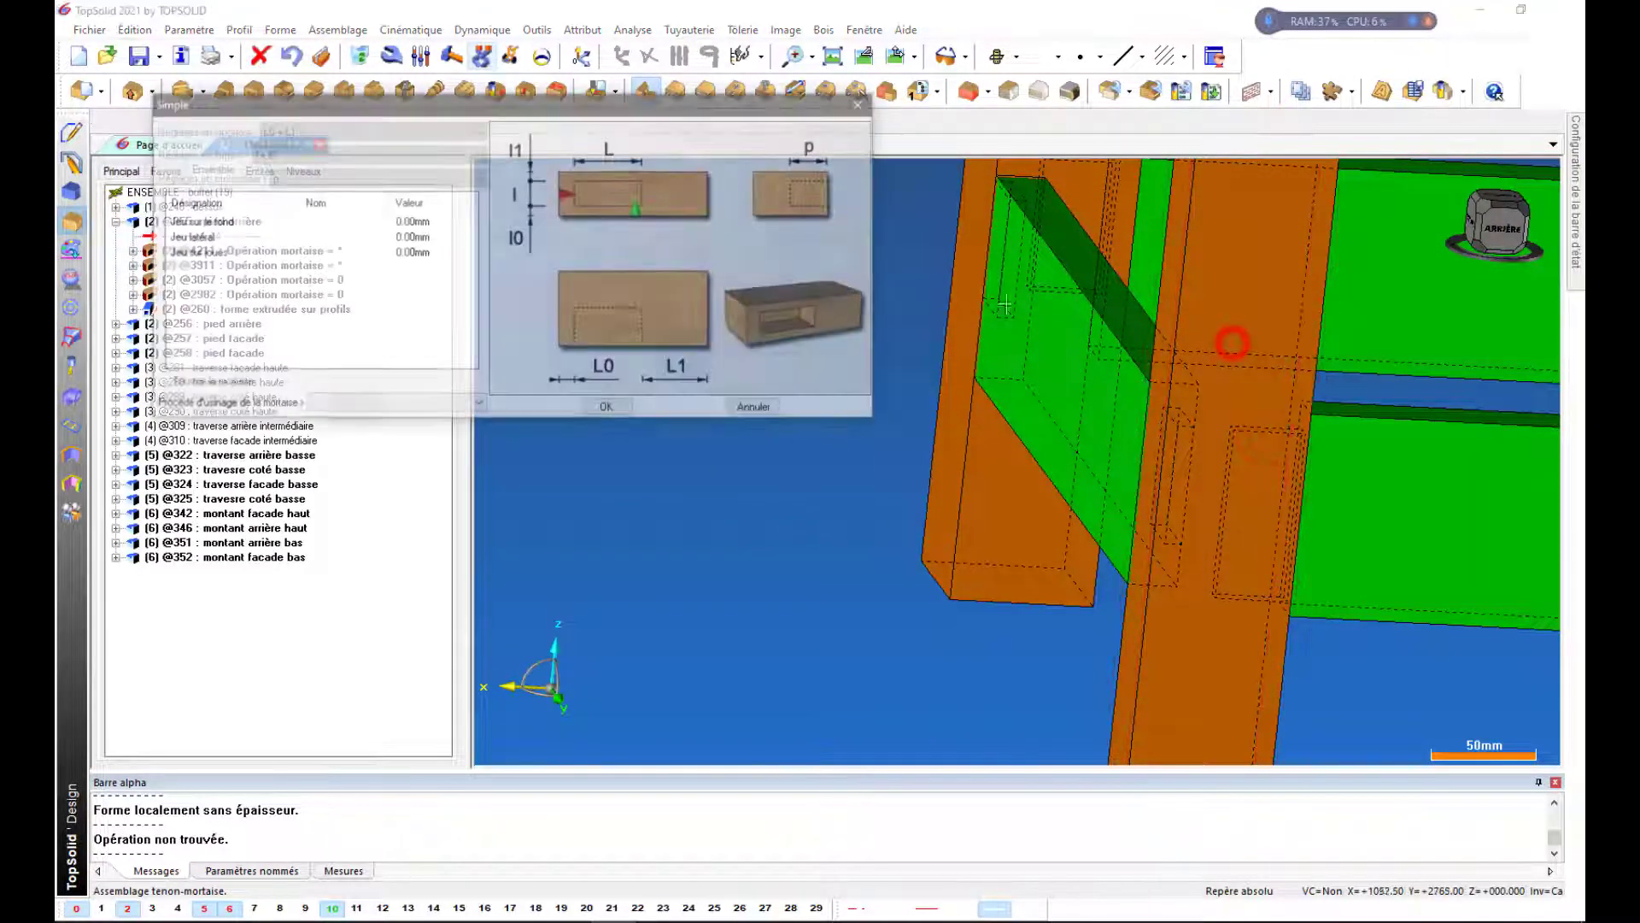
double_click(412, 221)
text(4220=4)
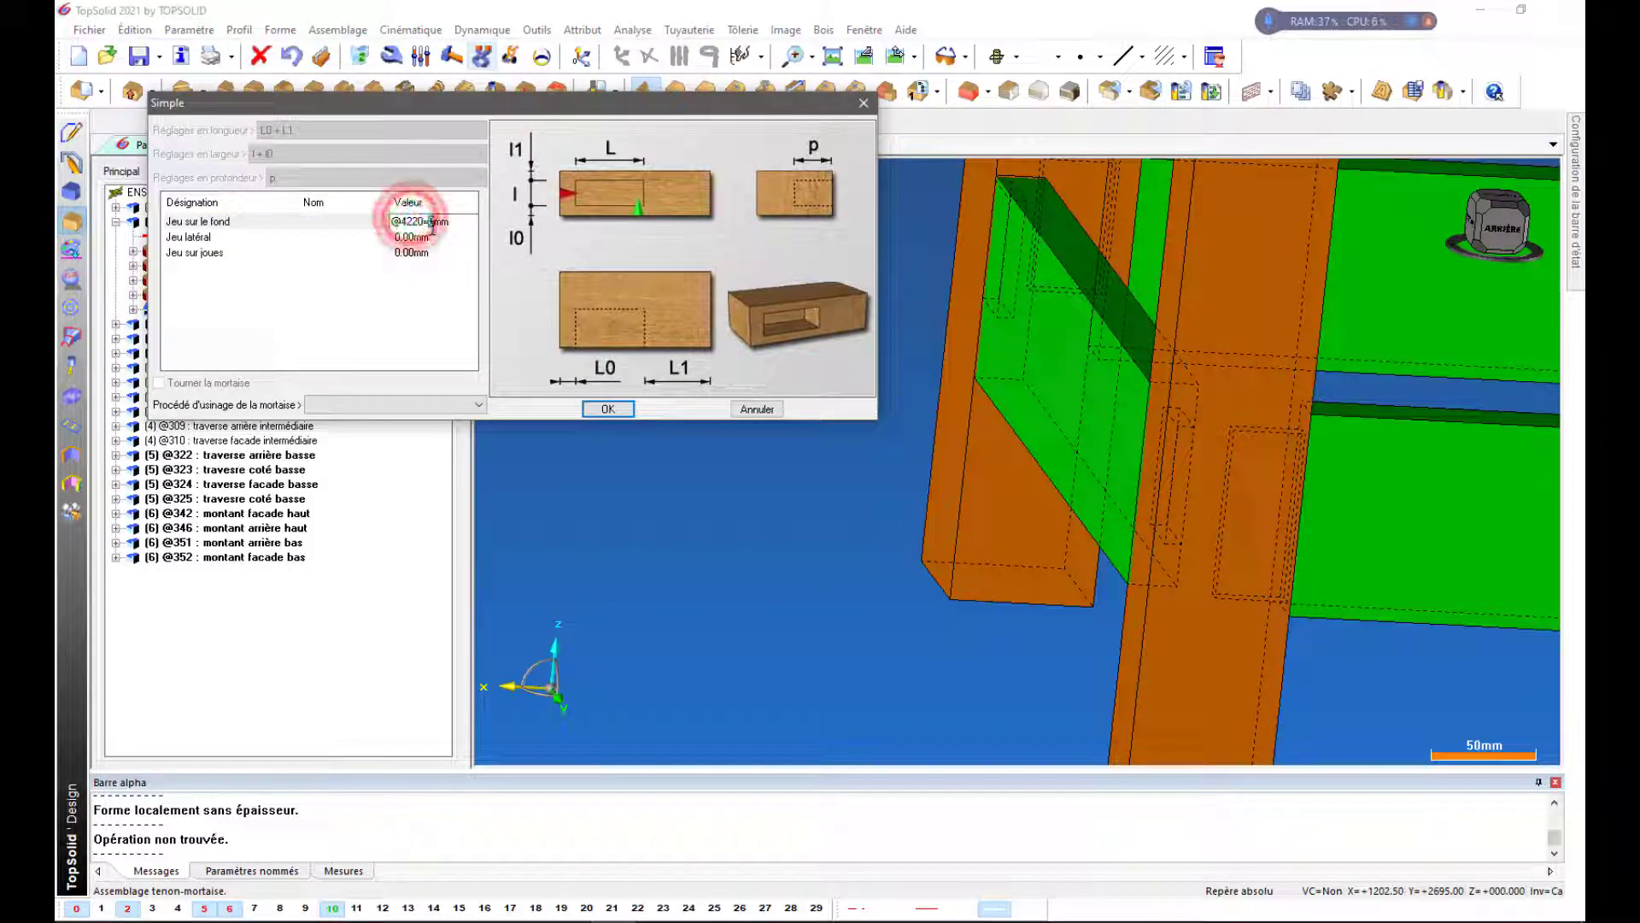
key(Return)
click(608, 410)
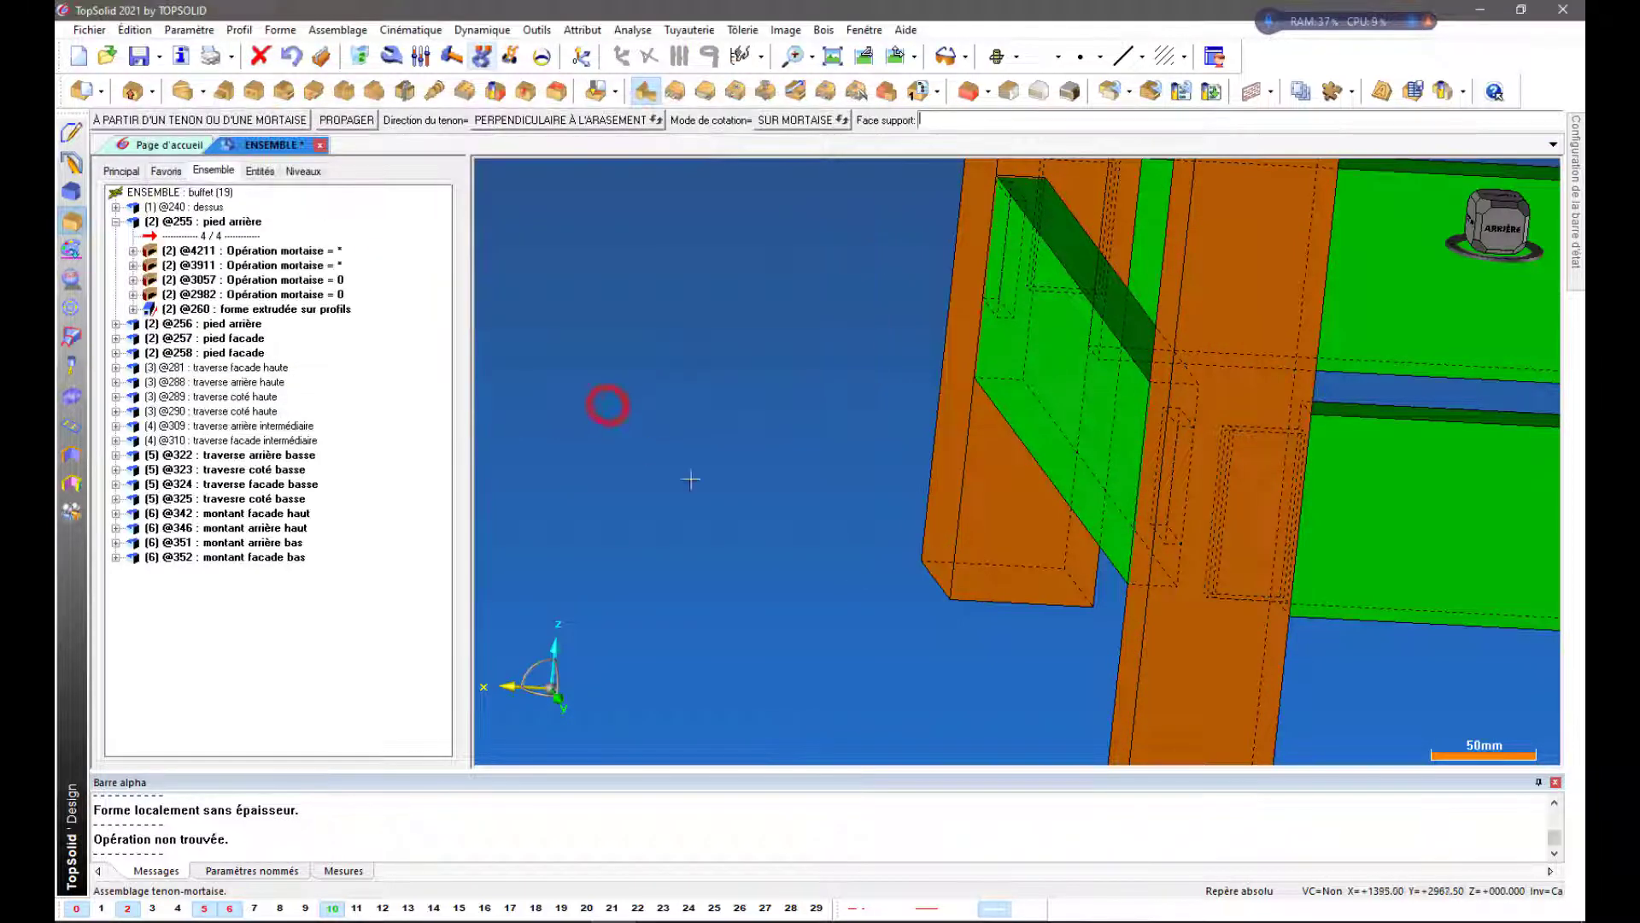
Cut a mortise in the rear right leg from the rear tenon of the lower right side rail
middle_drag(709, 537, 952, 560)
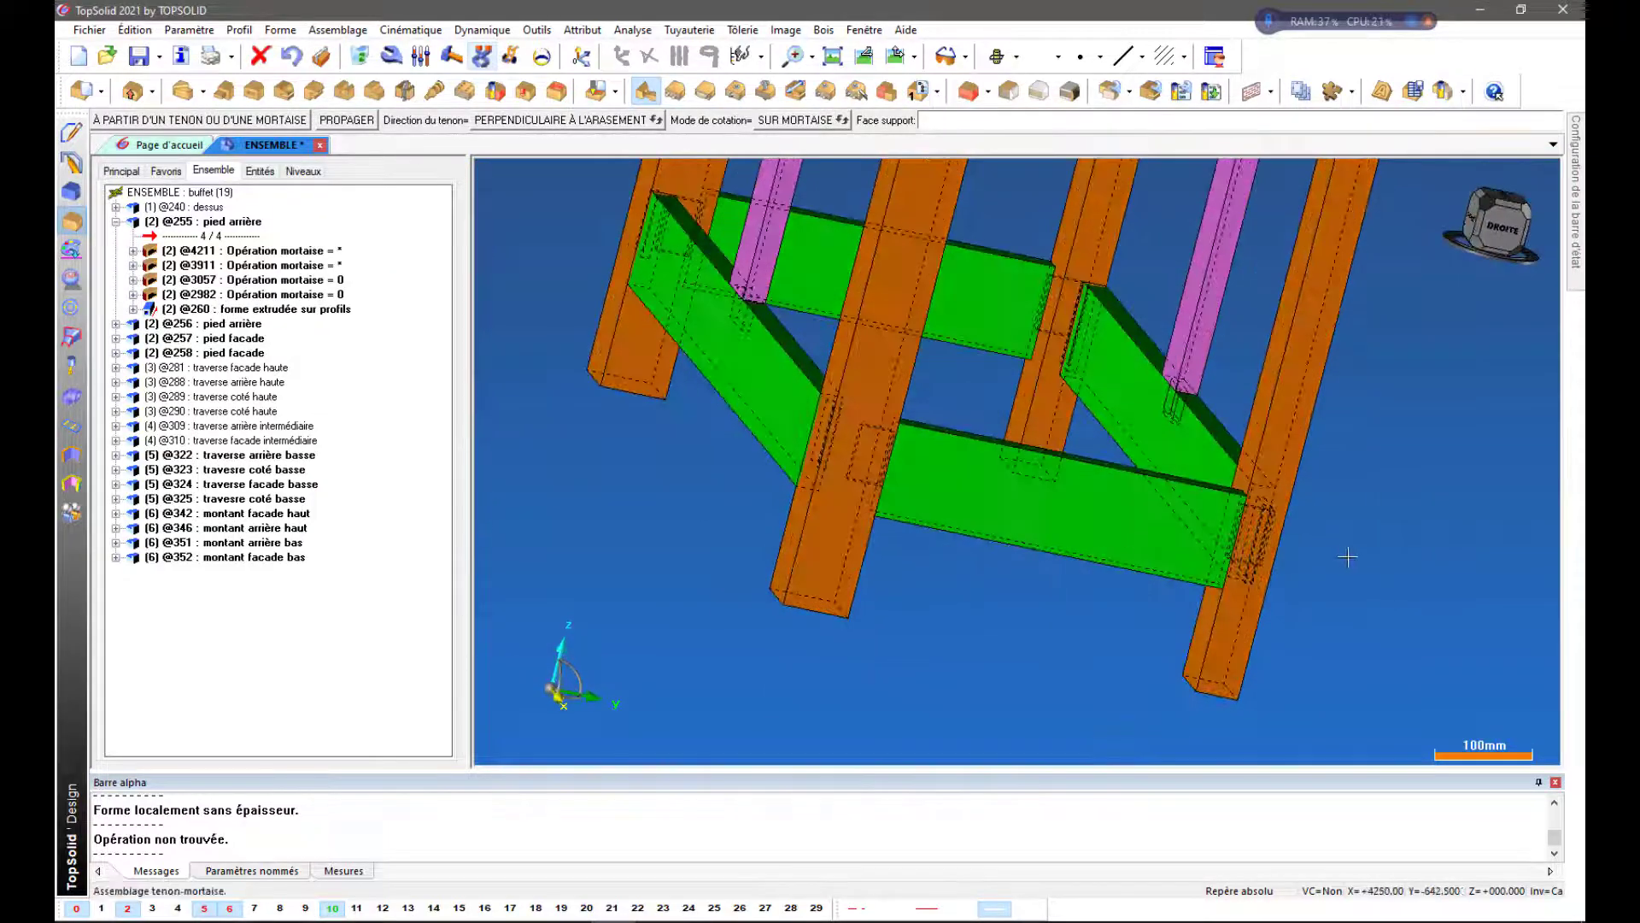
scroll(1347, 557, up, 5)
middle_drag(1320, 486, 1267, 492)
middle_drag(1080, 505, 1222, 446)
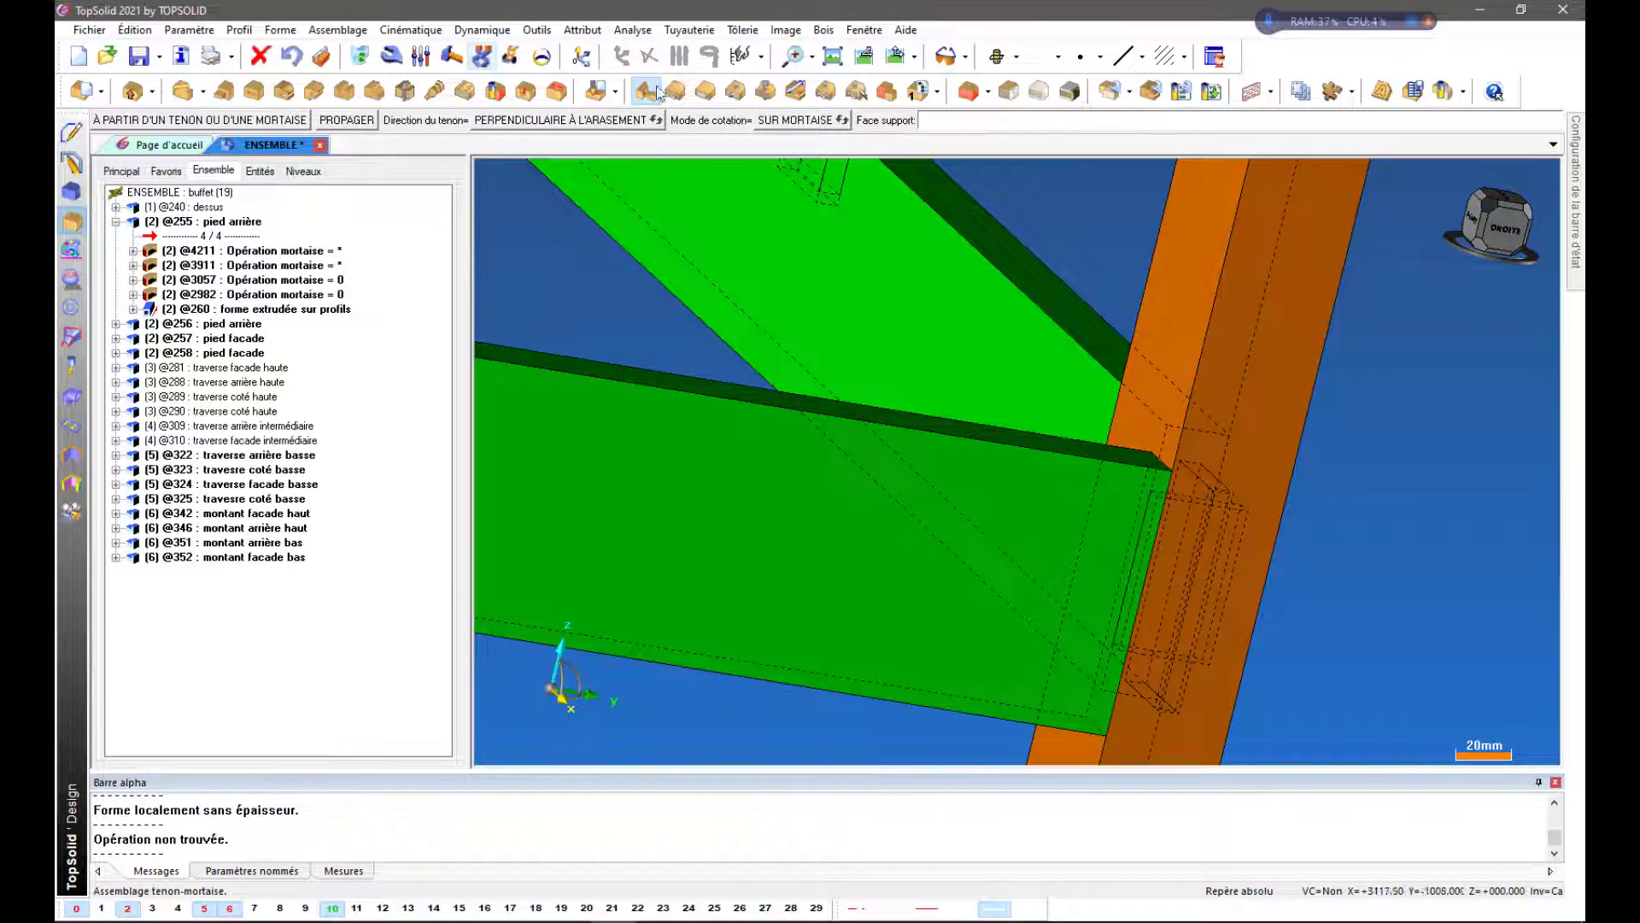
click(299, 120)
scroll(1260, 509, down, 2)
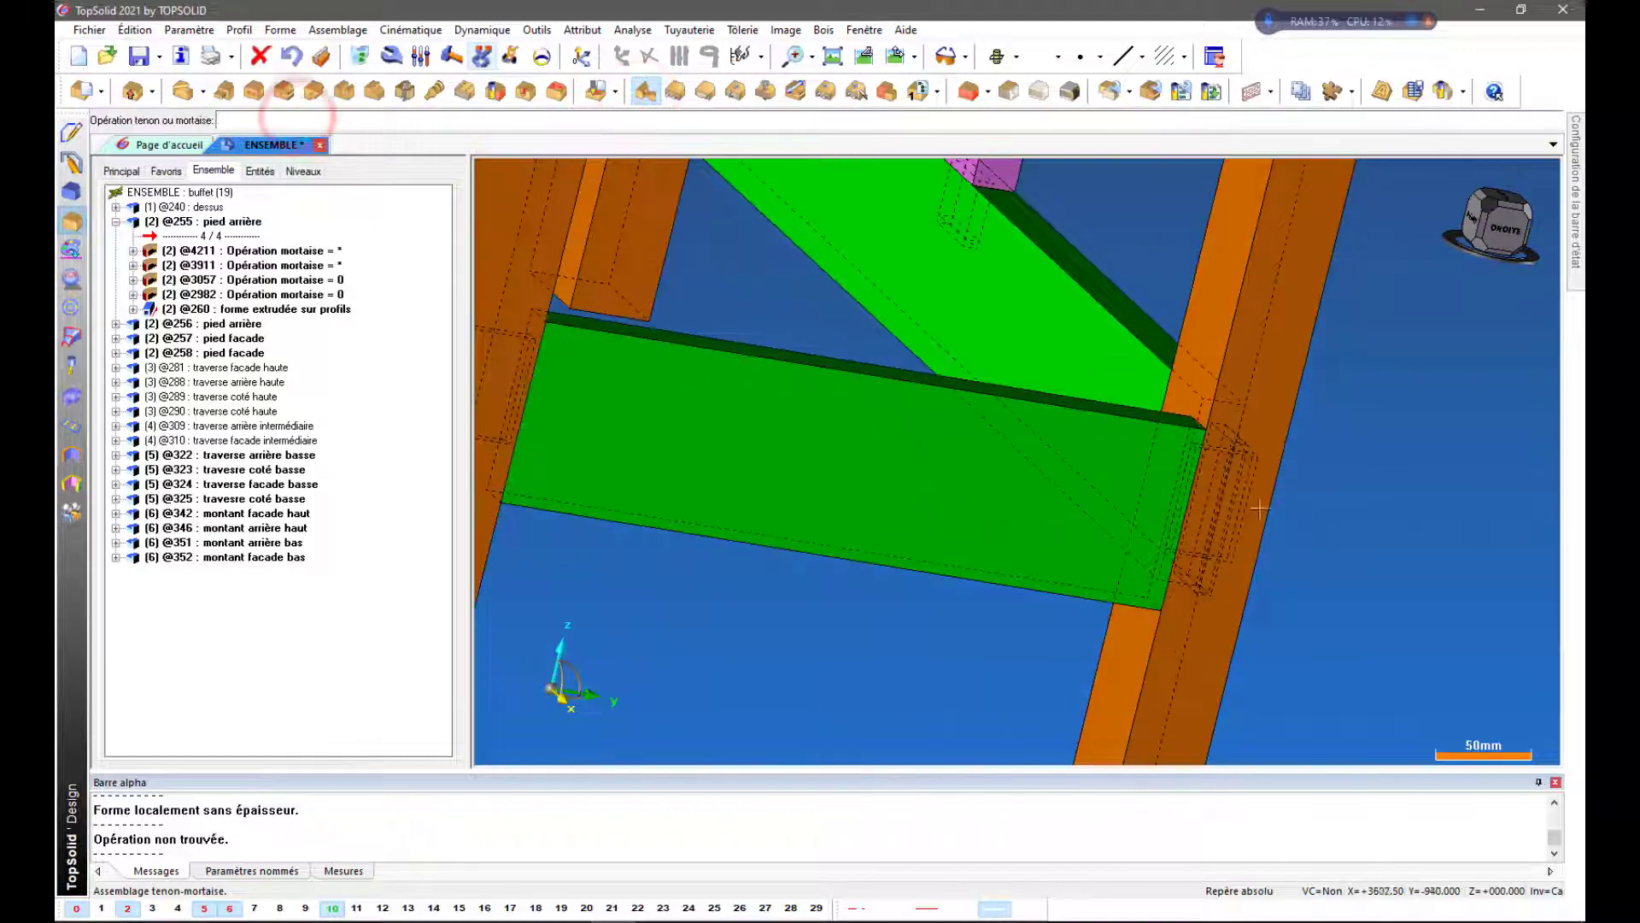
scroll(1250, 568, up, 2)
middle_drag(1339, 509, 1357, 518)
click(1358, 608)
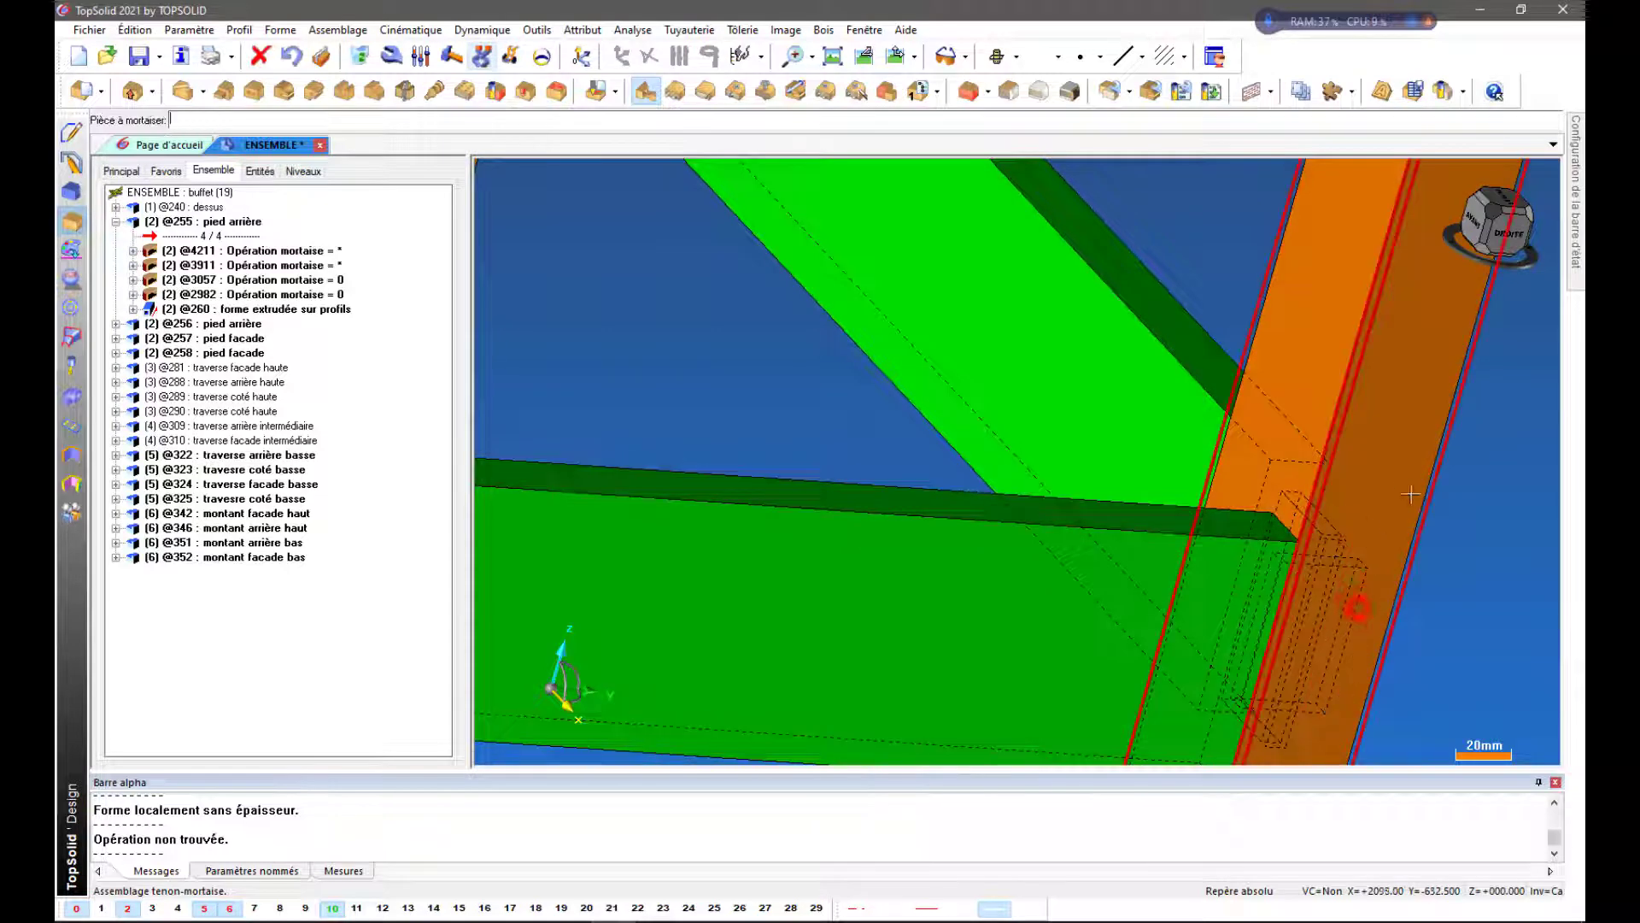
click(1387, 446)
middle_click(1509, 500)
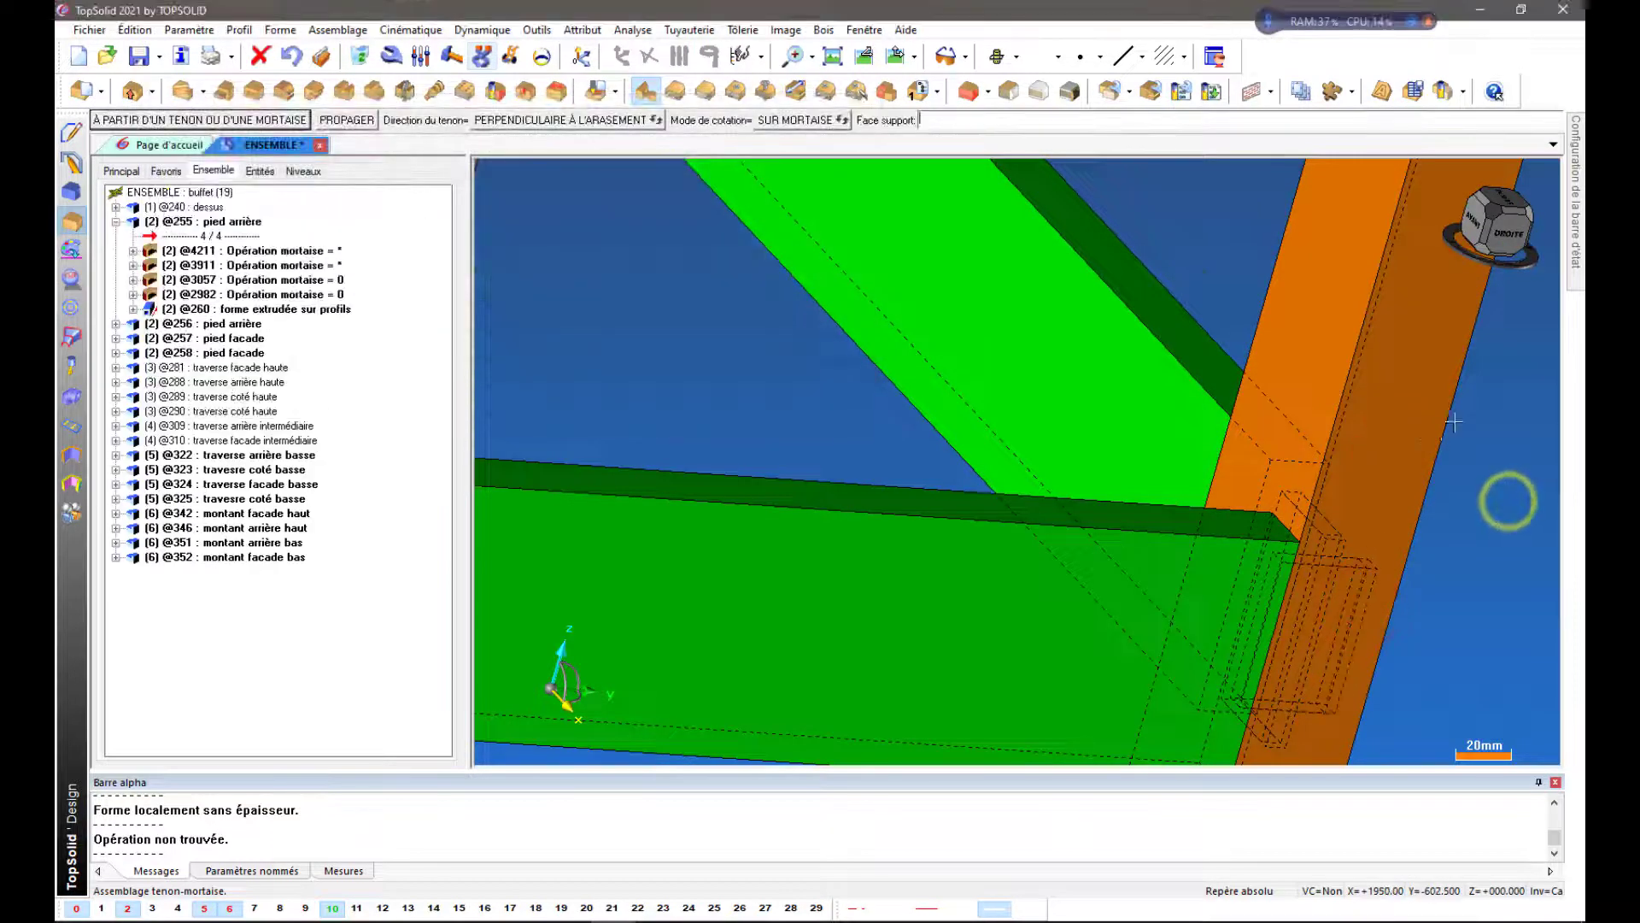
Cut a mortise in the front right leg from the lower right side rail's front tenon, with 4 mm bottom clearance
scroll(1454, 419, down, 2)
click(852, 708)
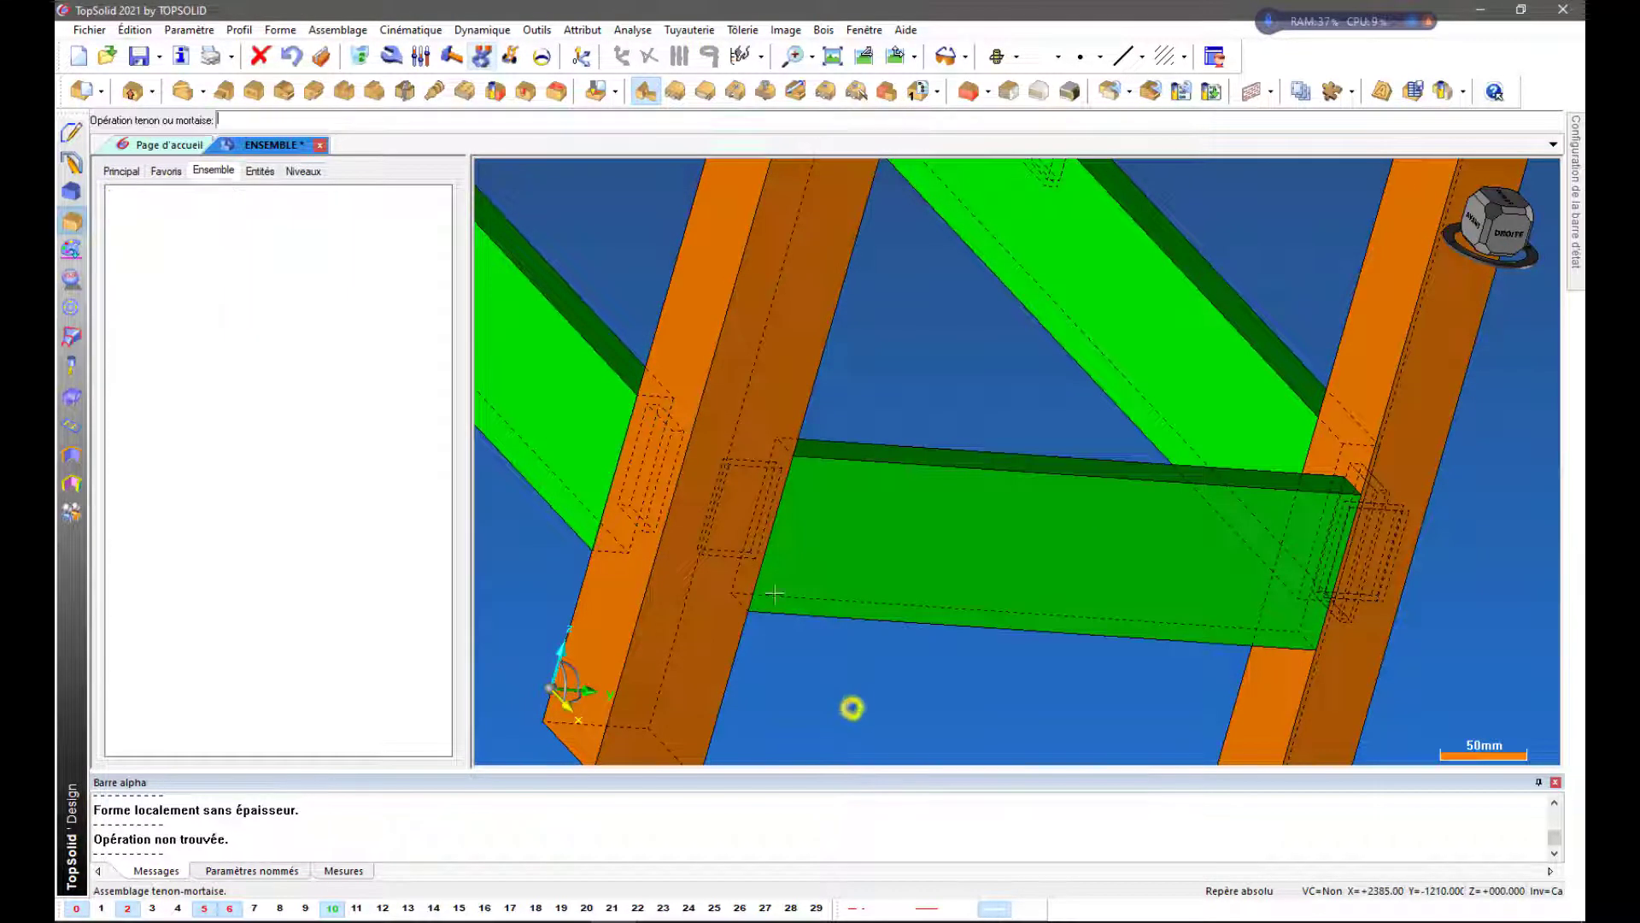
click(769, 394)
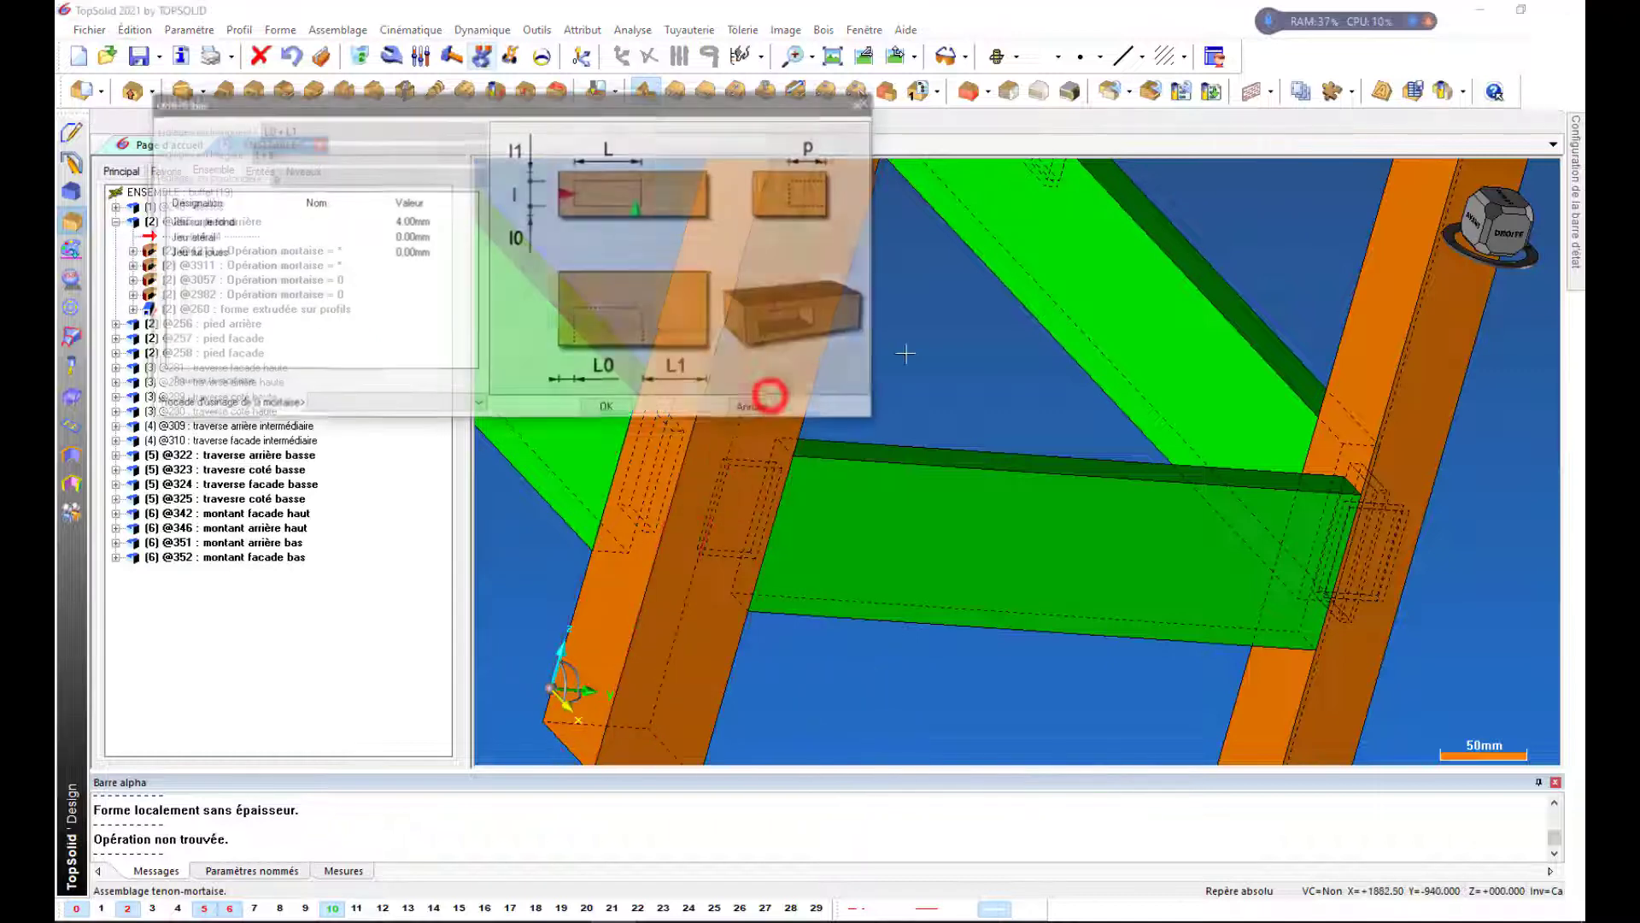
middle_click(941, 352)
Cut a mortise in the front right leg from the right-hand tenon of the lower front rail
middle_drag(895, 436, 952, 524)
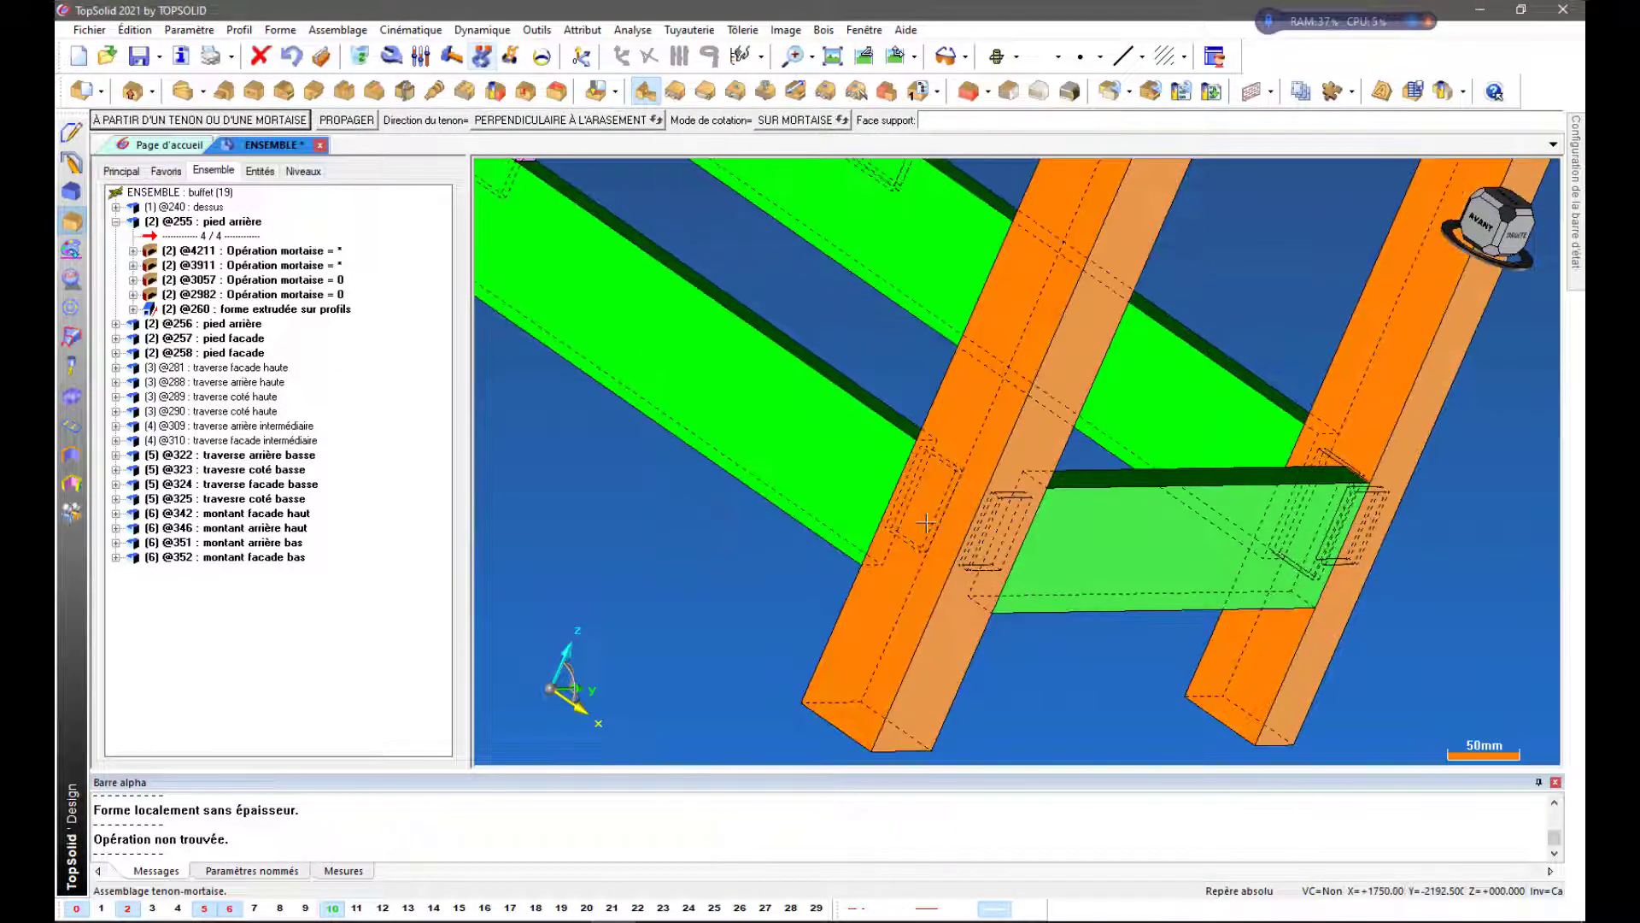
click(936, 518)
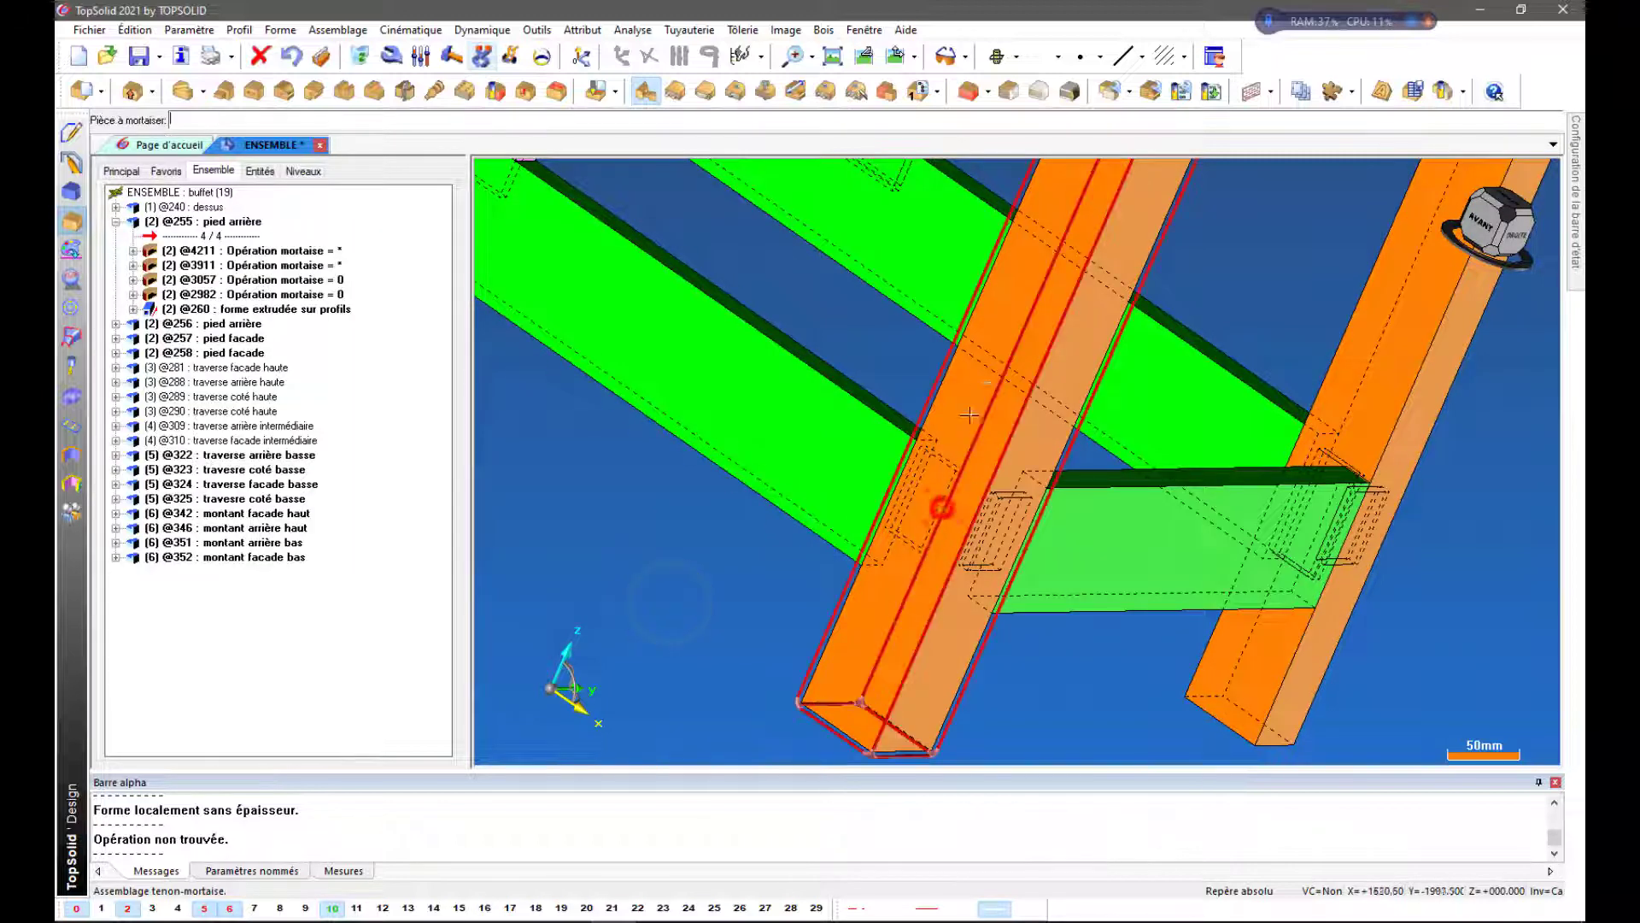
click(980, 382)
click(608, 408)
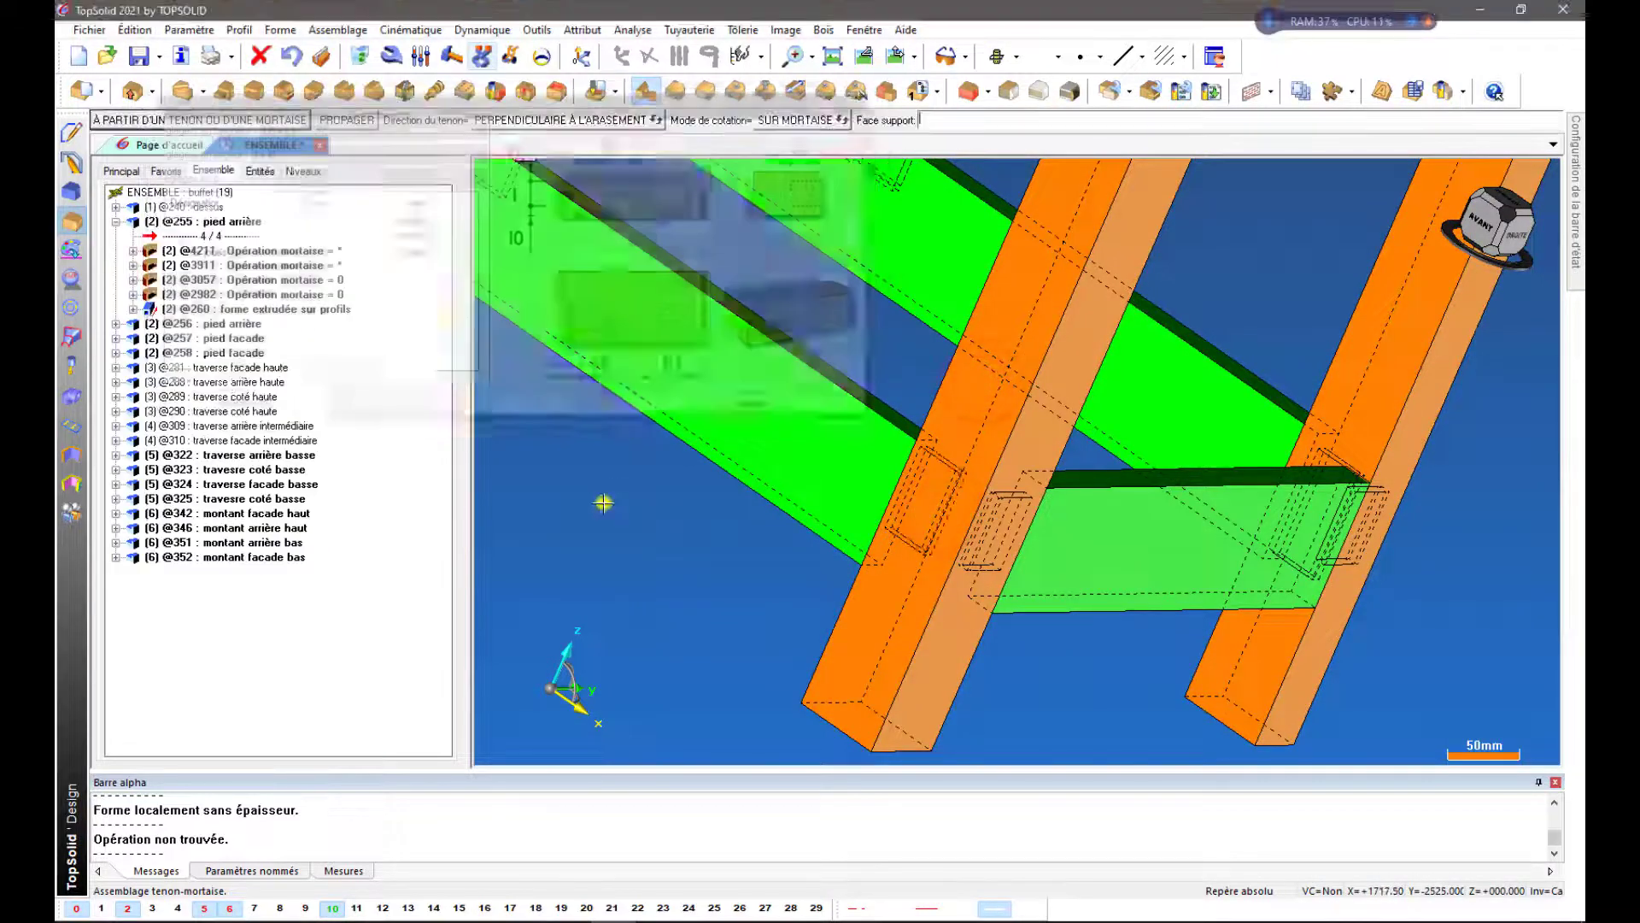
Cut a mortise in the front left leg from the left-hand tenon of the lower front rail
middle_drag(615, 427, 758, 610)
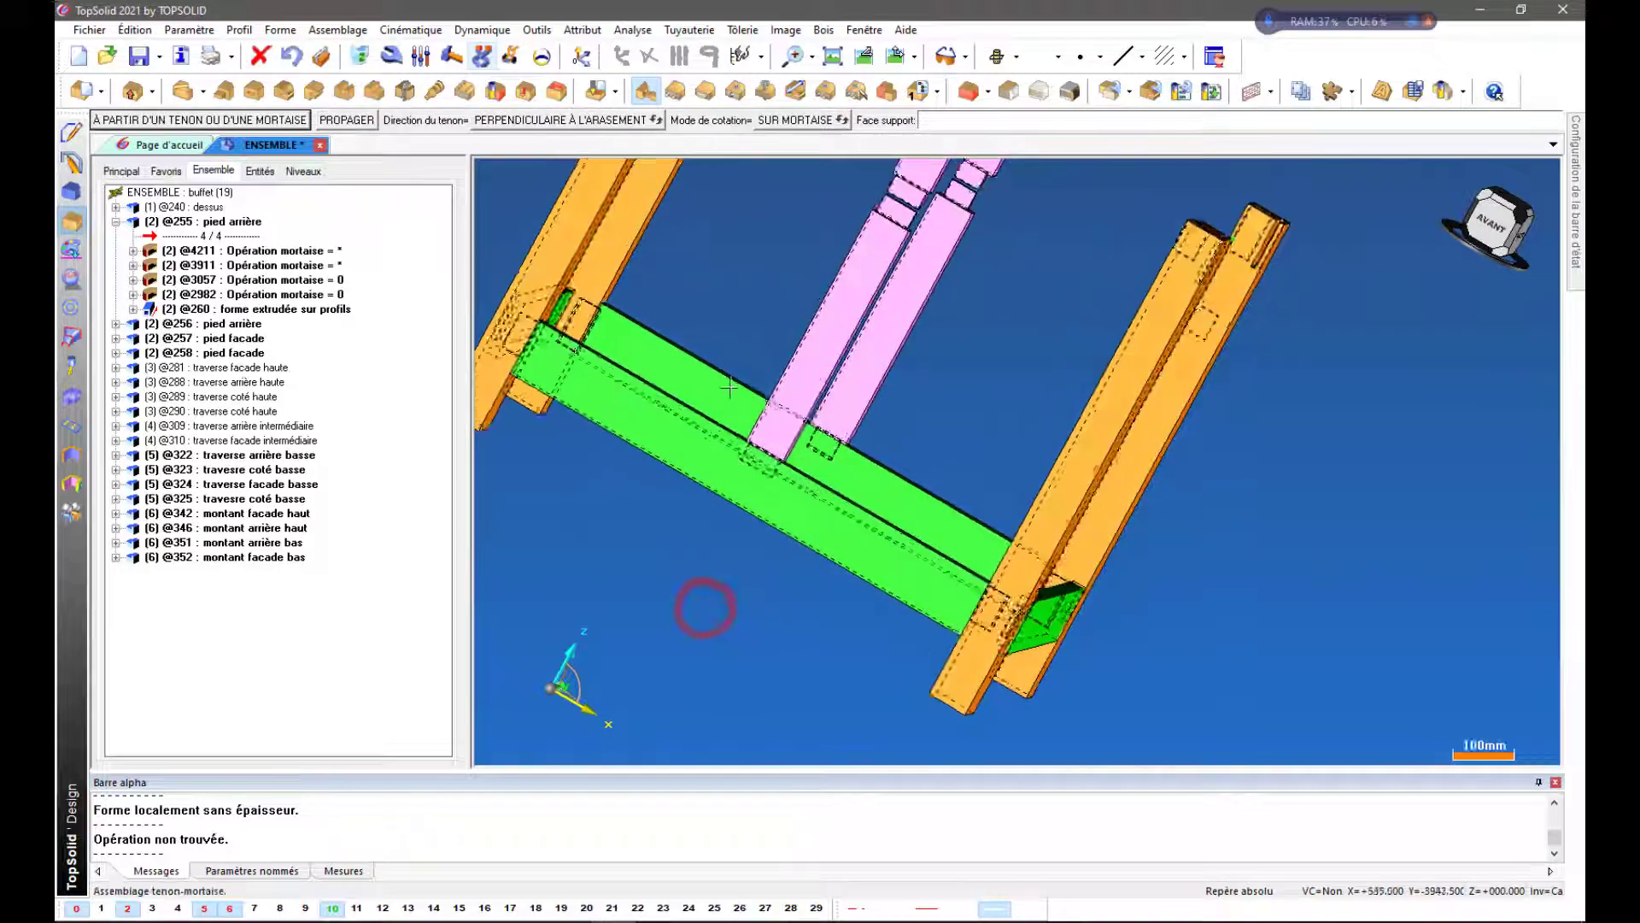
scroll(1062, 563, up, 2)
middle_drag(663, 564, 663, 560)
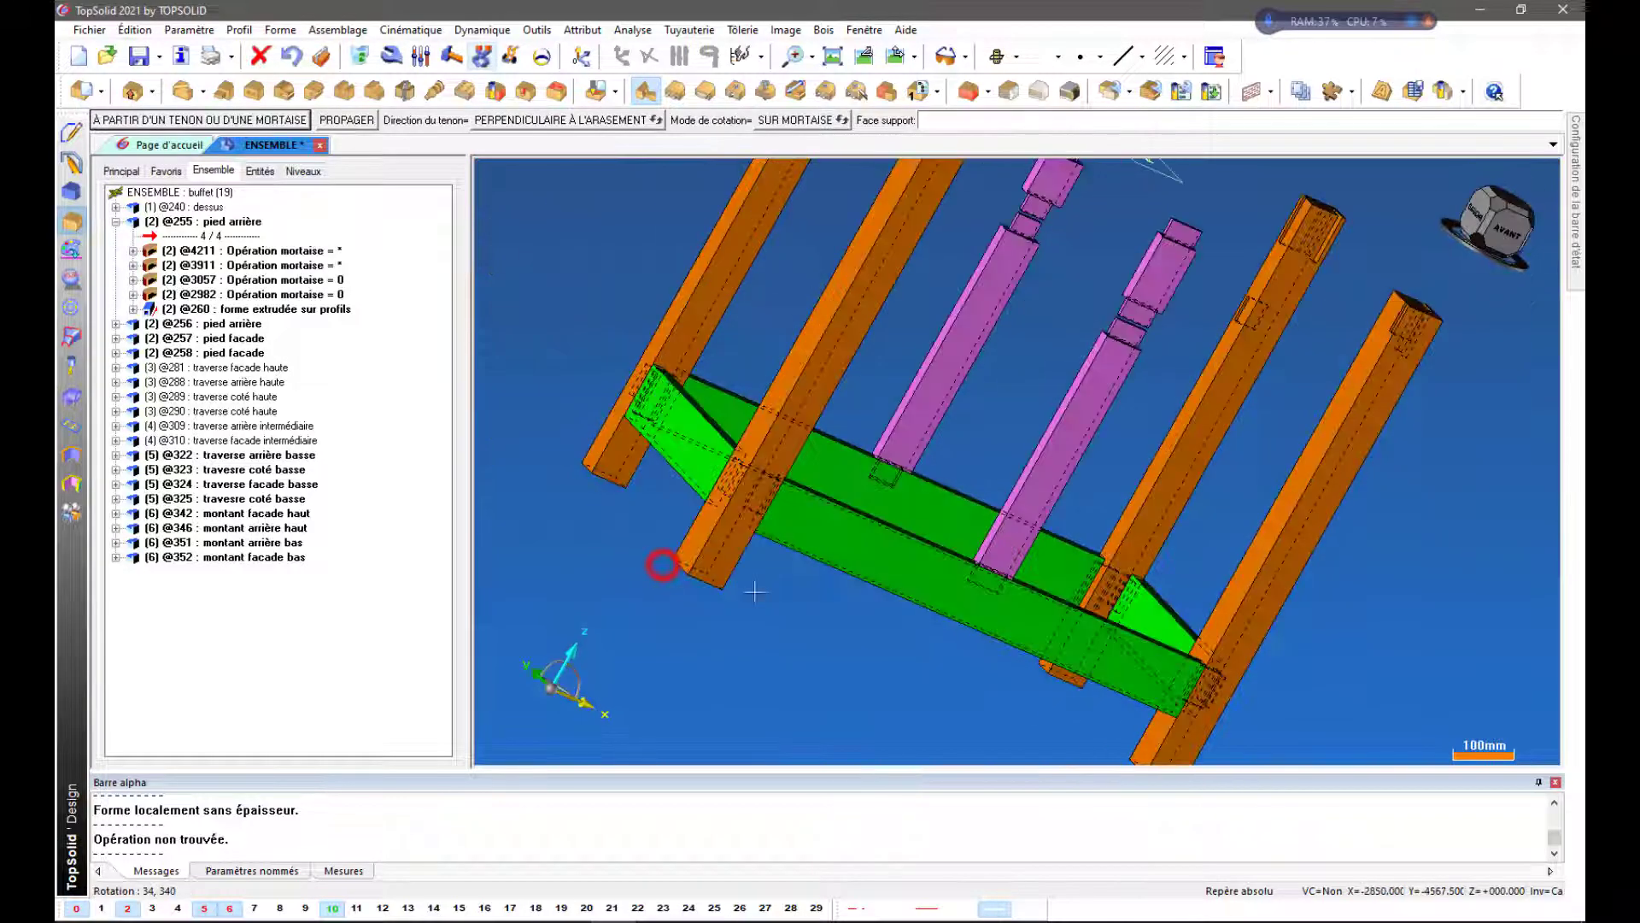
scroll(751, 501, up, 3)
middle_drag(835, 694, 702, 485)
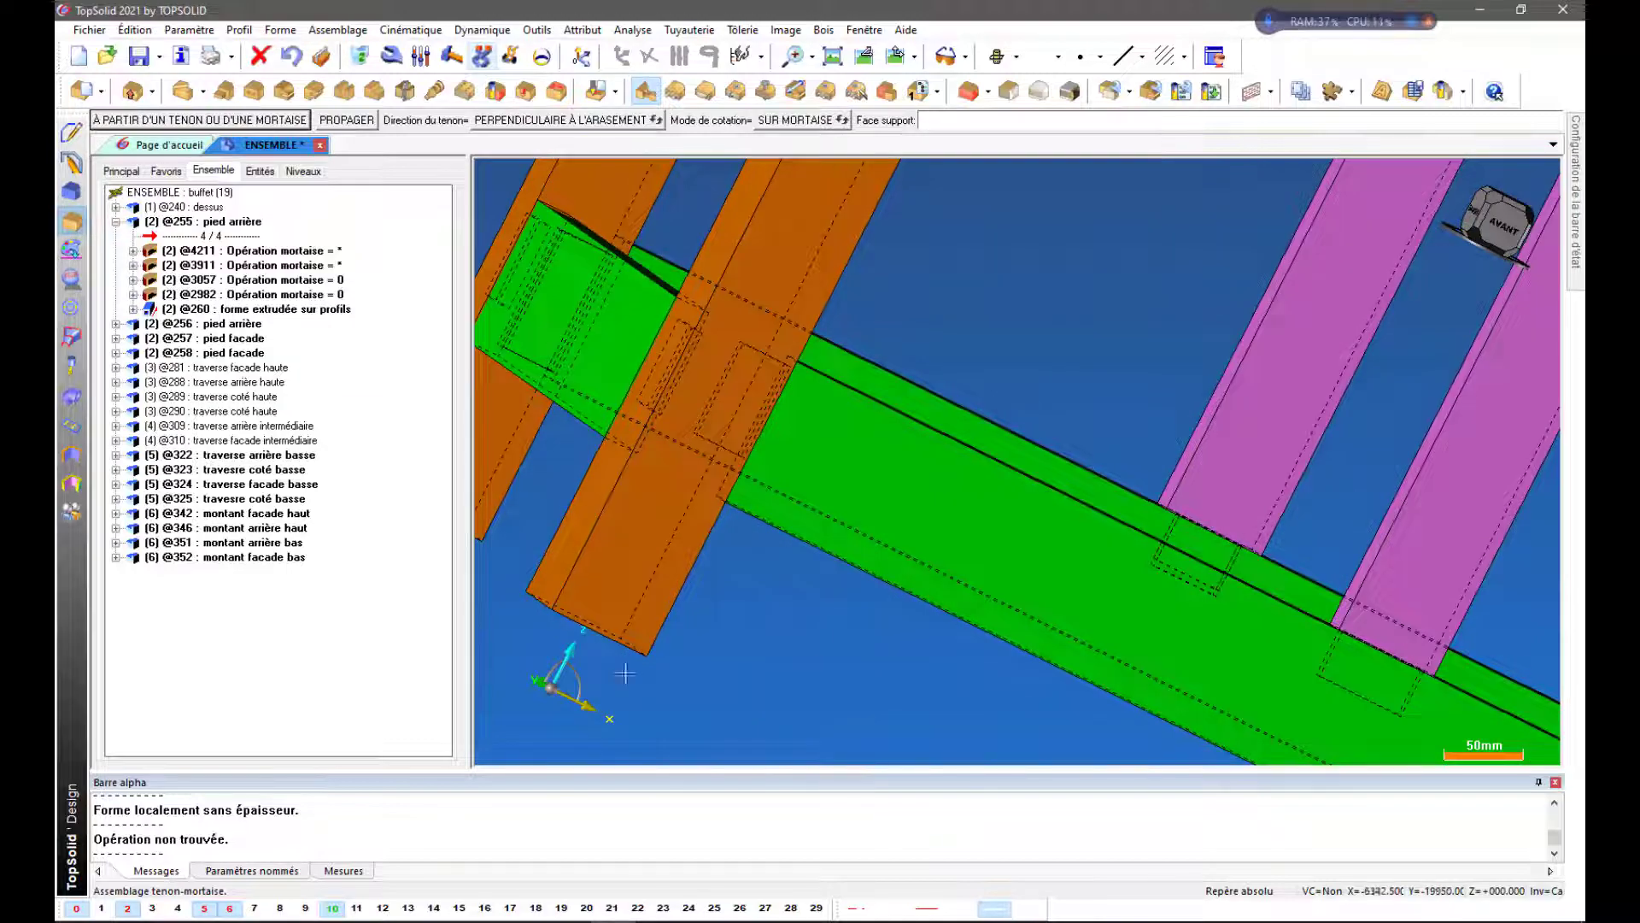
click(733, 627)
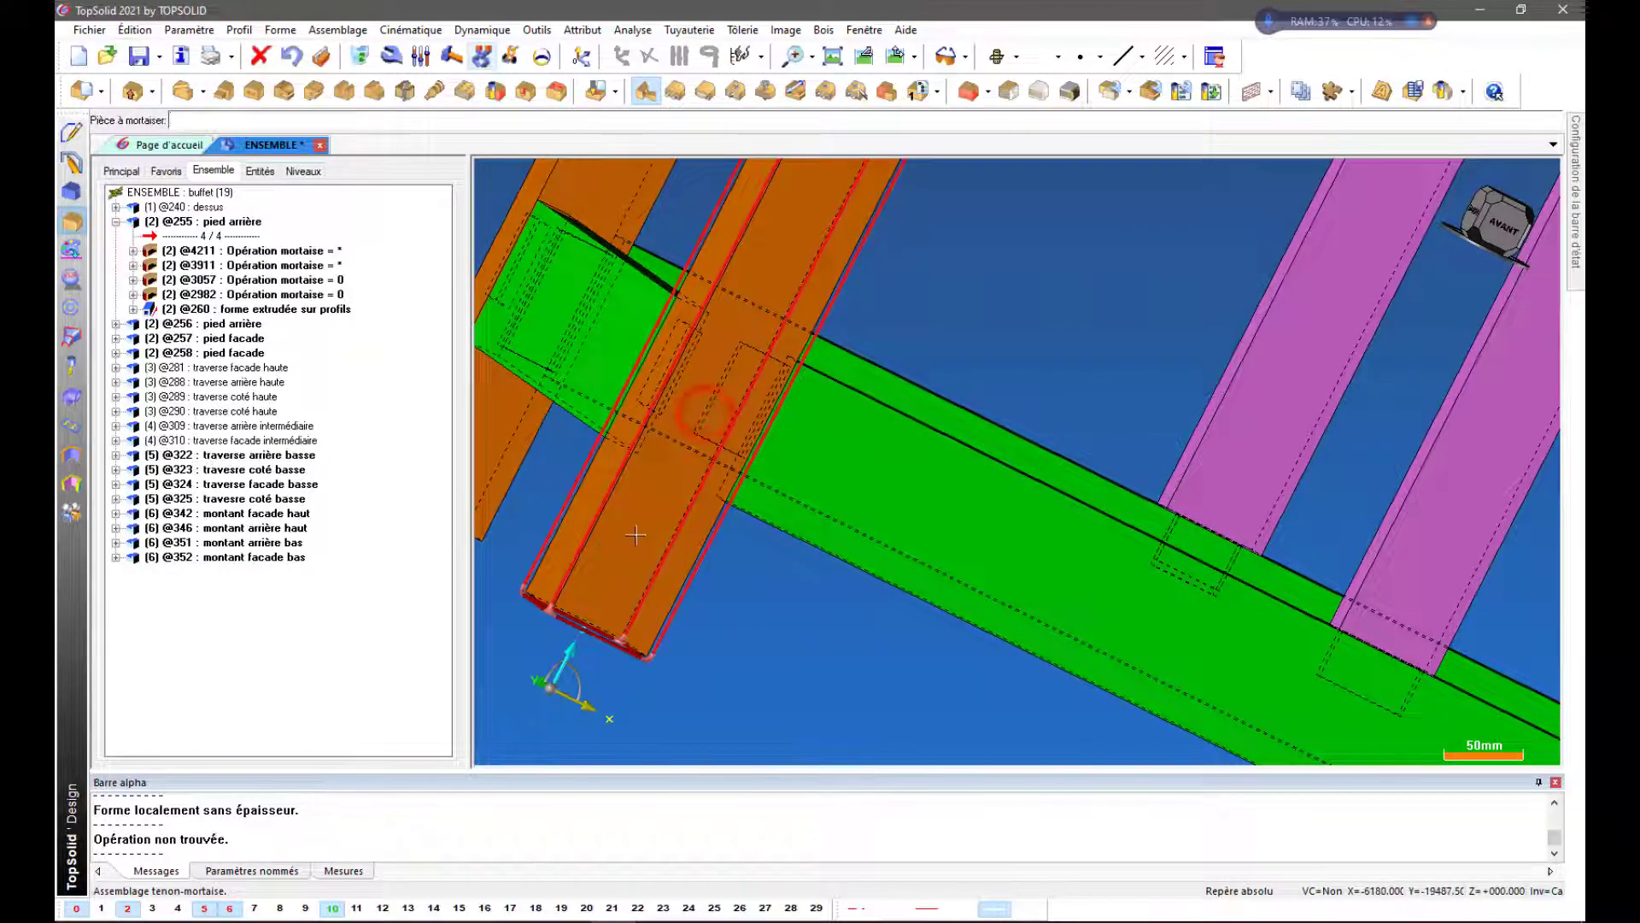
click(635, 536)
key(Return)
Cut a mortise in the front left leg from the front tenon of the lower left side rail
middle_drag(783, 638, 890, 640)
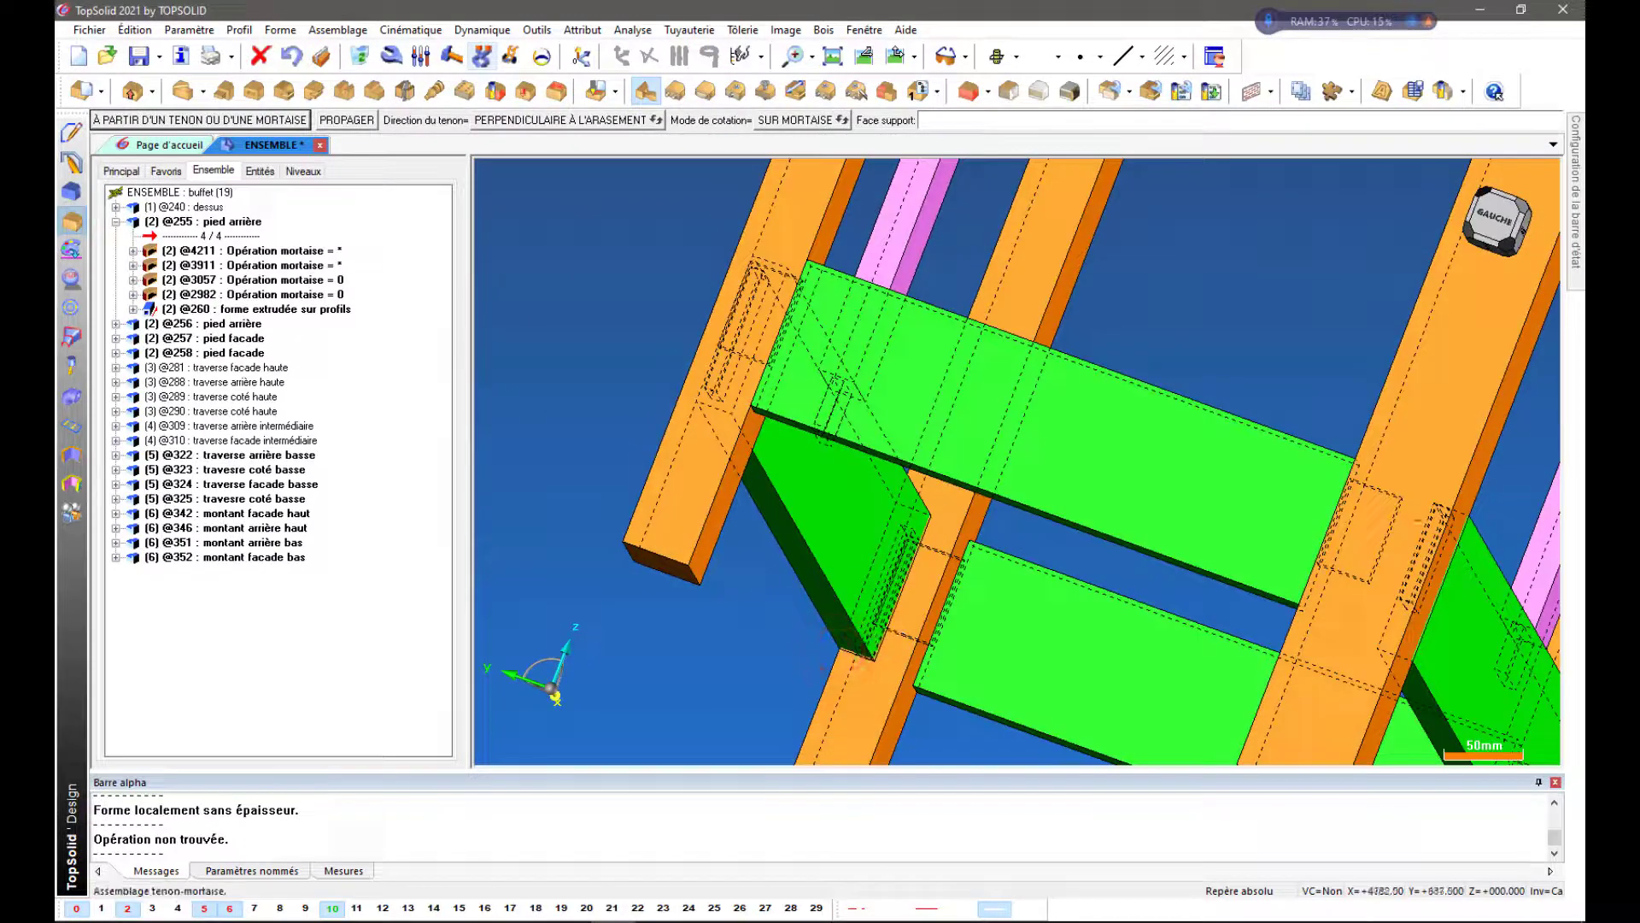
middle_click(1272, 324)
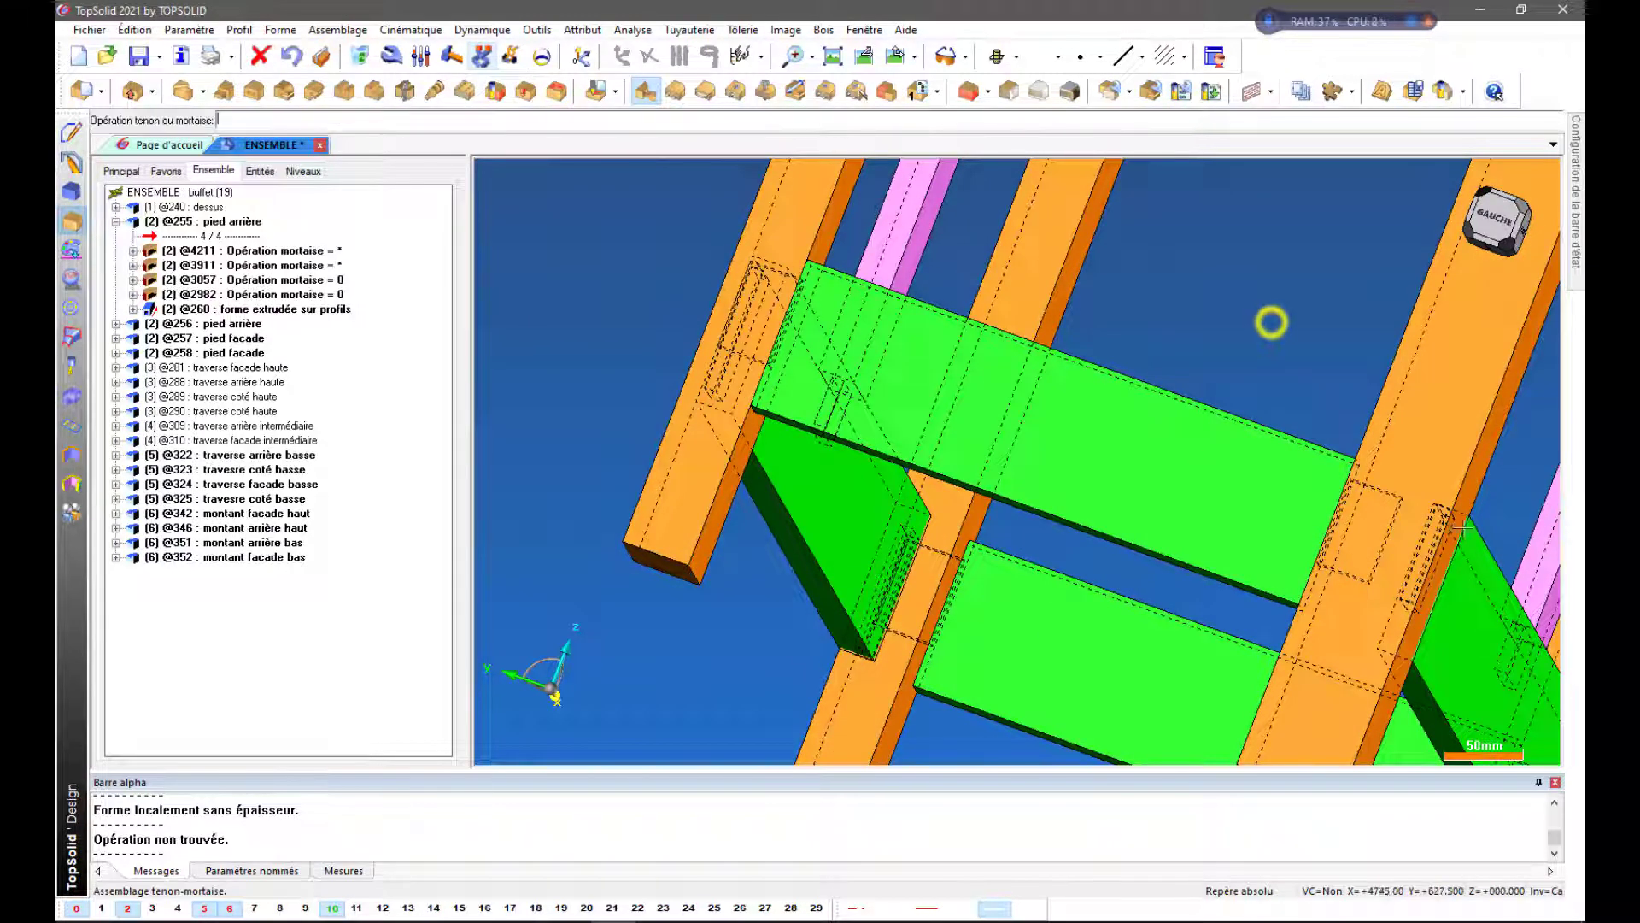
click(1384, 540)
click(1426, 419)
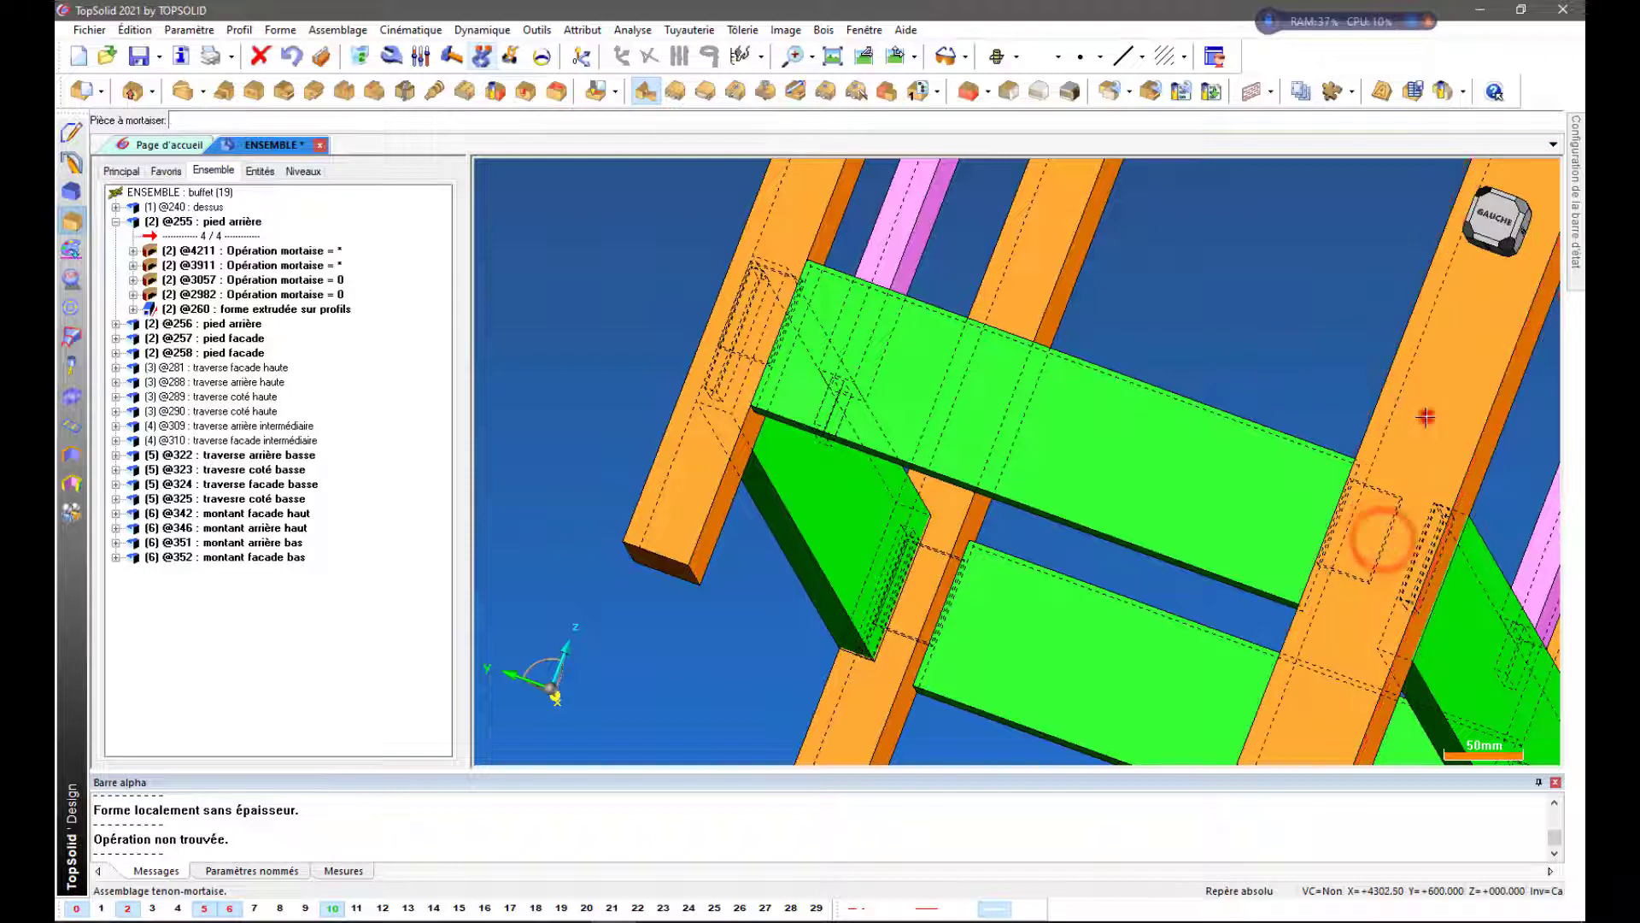
middle_click(1220, 329)
Inspect the lower rail joints on the left side of the frame for tenons still lacking a mortise
middle_drag(714, 554, 772, 572)
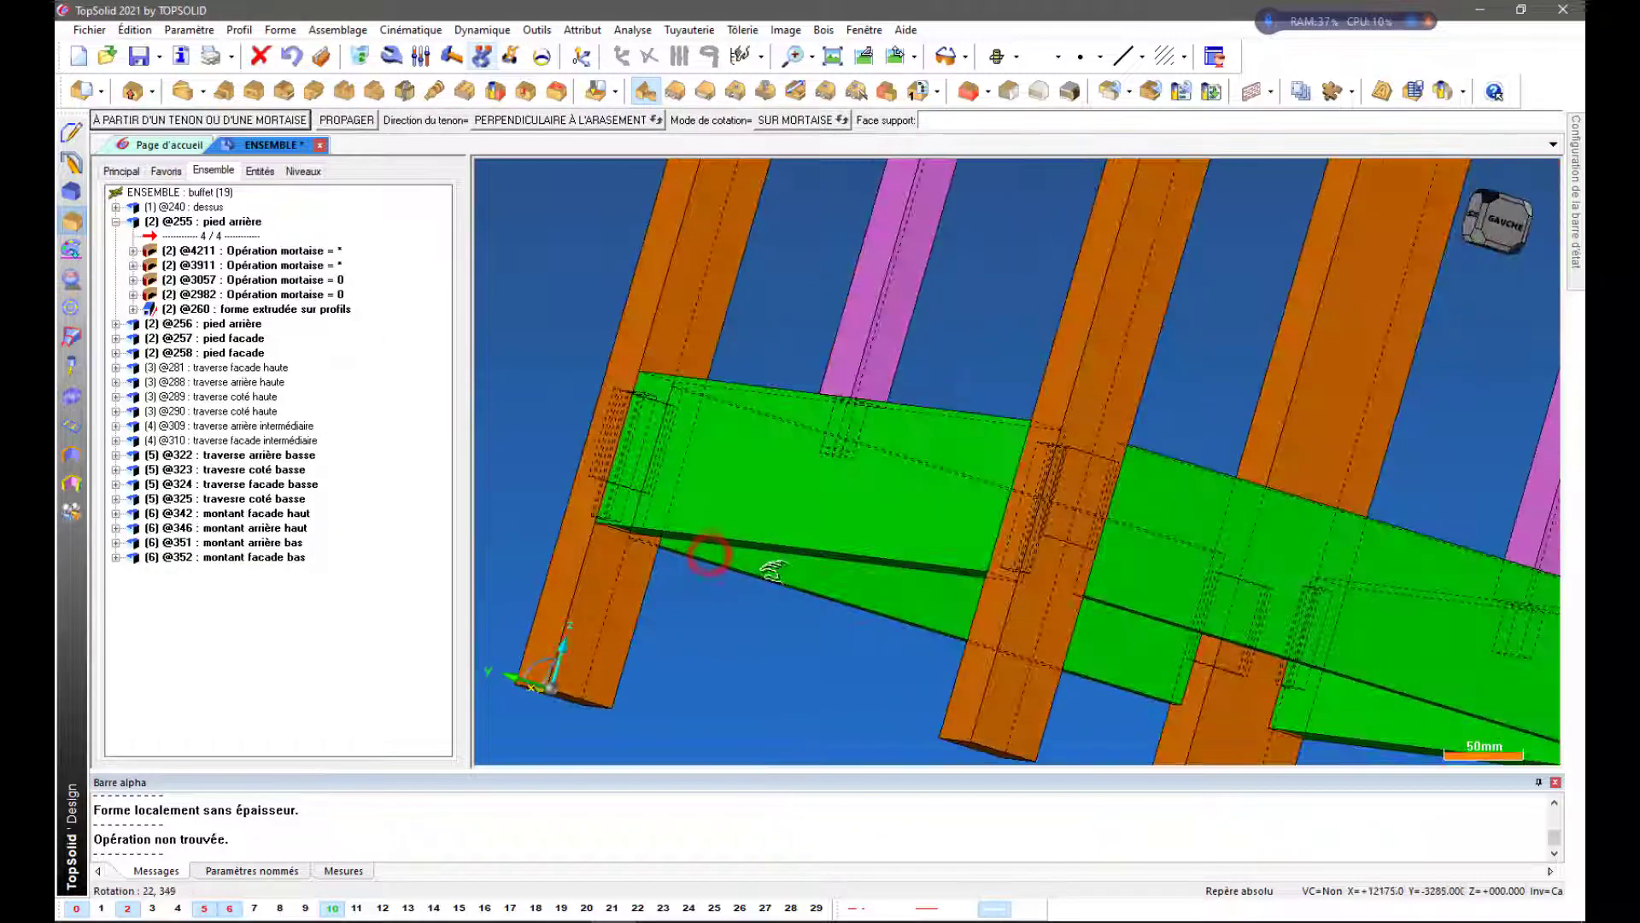
middle_drag(1108, 518, 1186, 584)
scroll(1184, 583, up, 4)
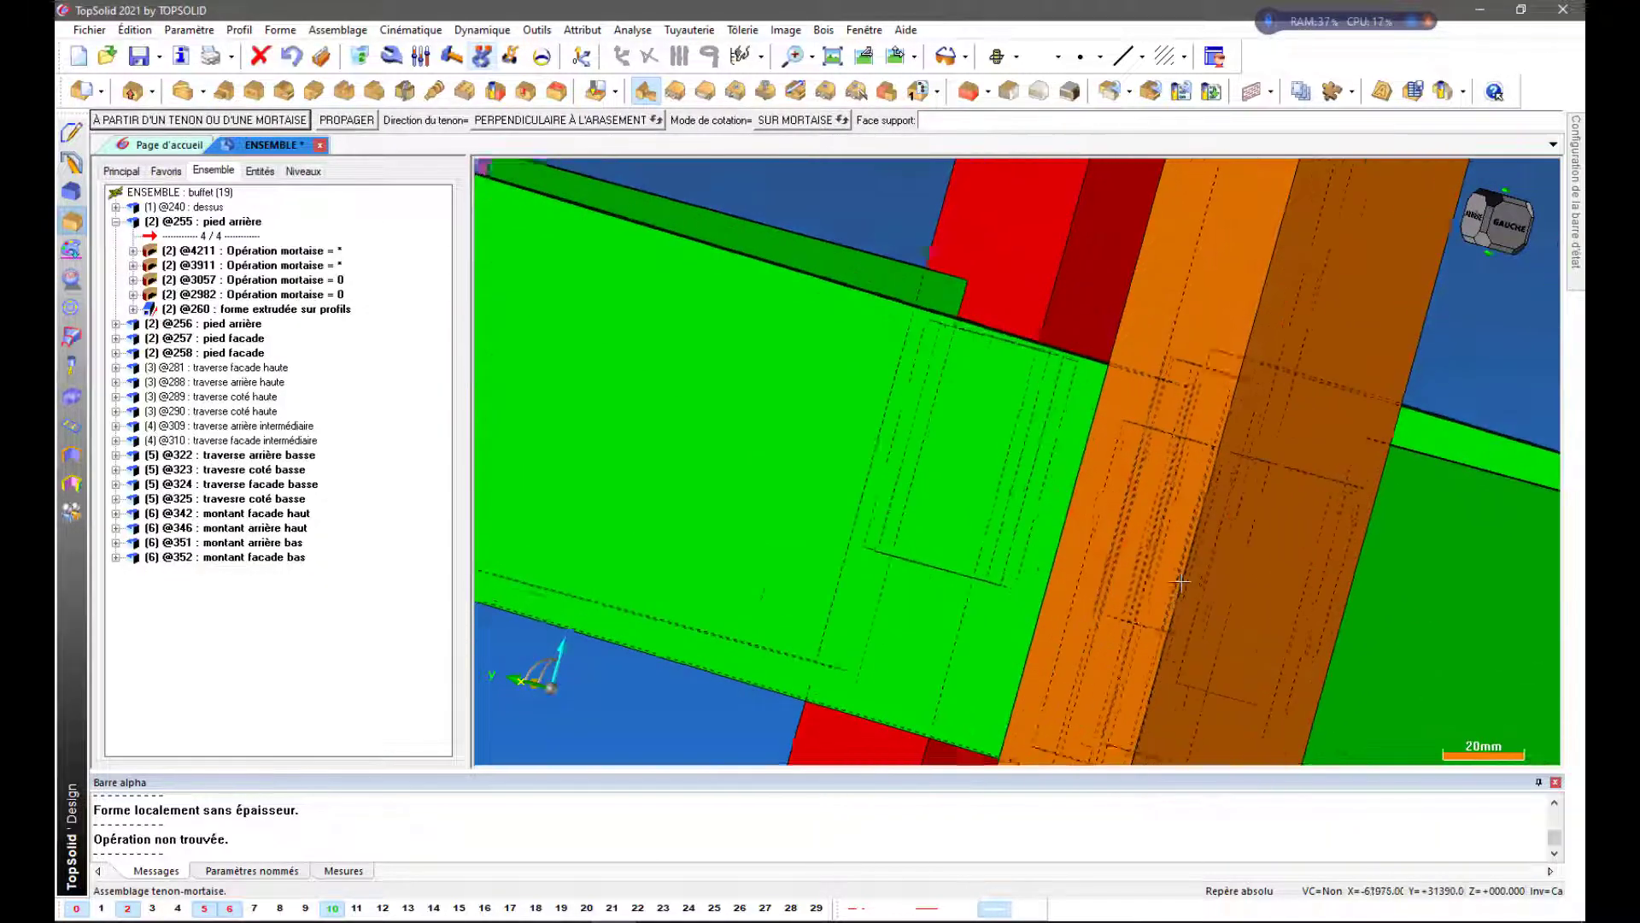
scroll(1162, 530, down, 2)
scroll(1358, 394, down, 3)
middle_drag(1406, 376, 1316, 389)
scroll(930, 579, down, 2)
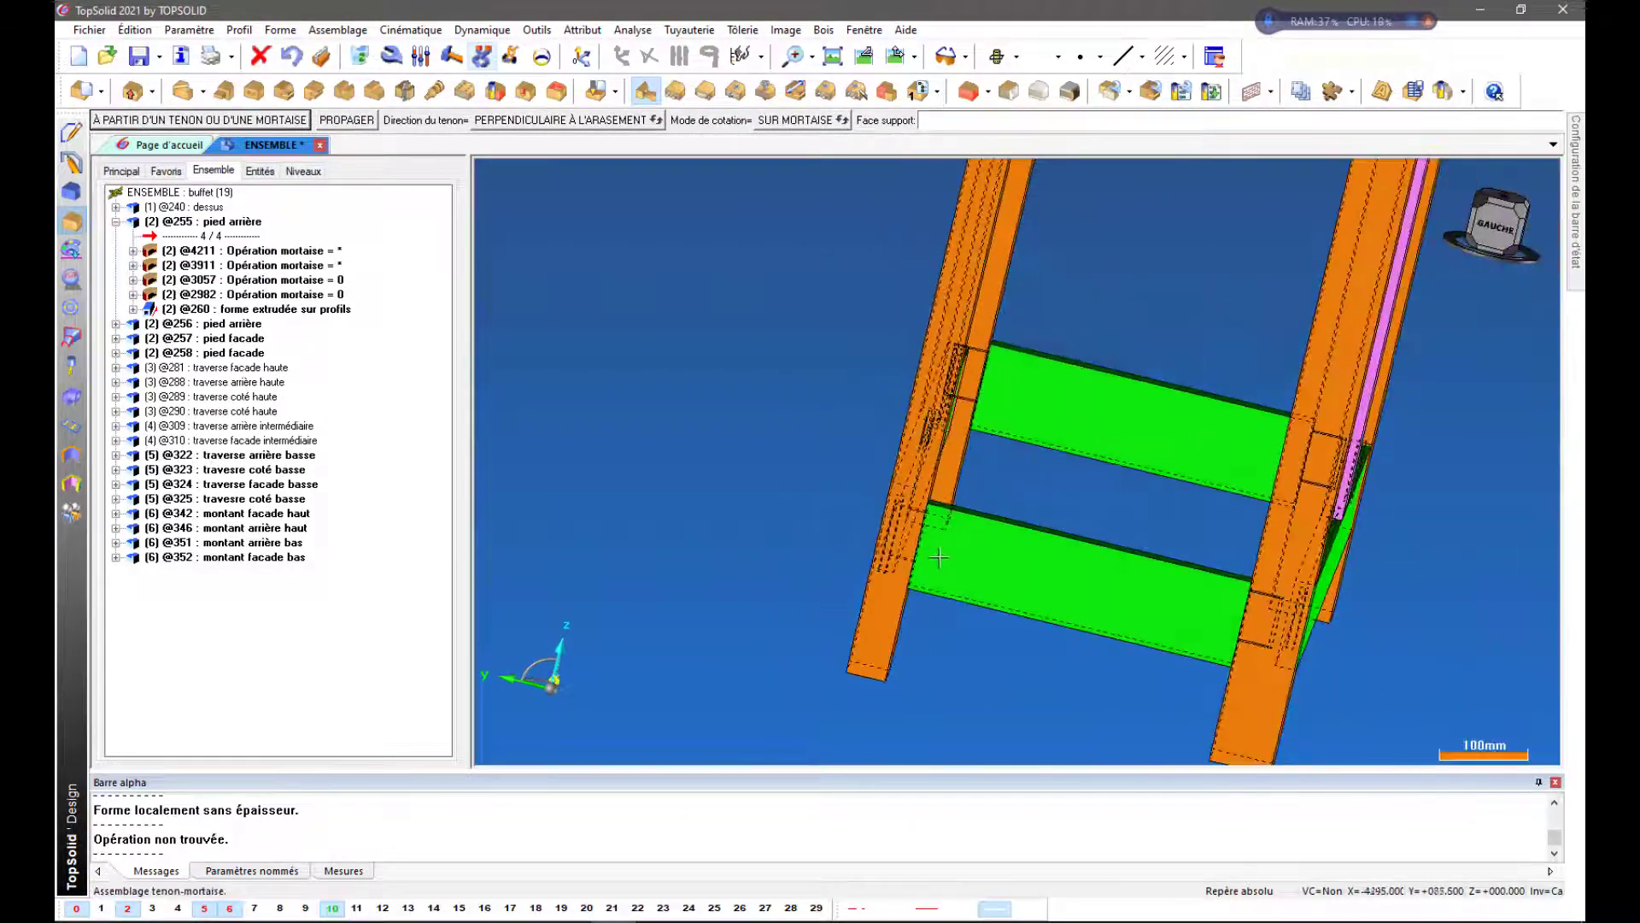
Cut a mortise in the rear left leg from the rear tenon of the lower left side rail
scroll(931, 579, up, 5)
middle_drag(1136, 359, 1153, 373)
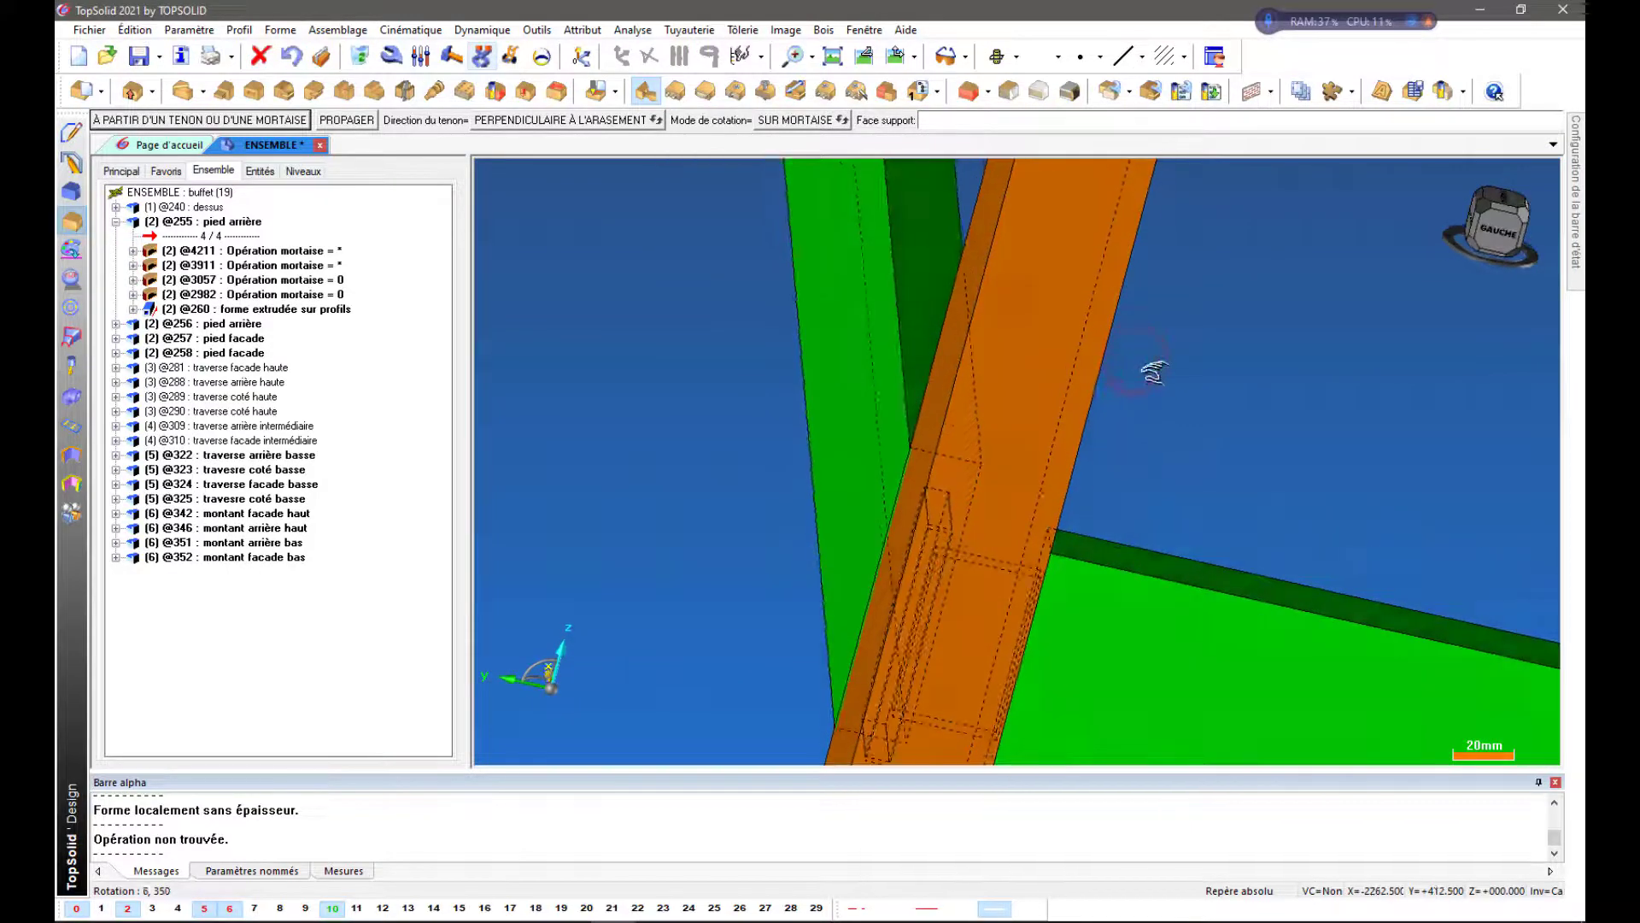
click(660, 422)
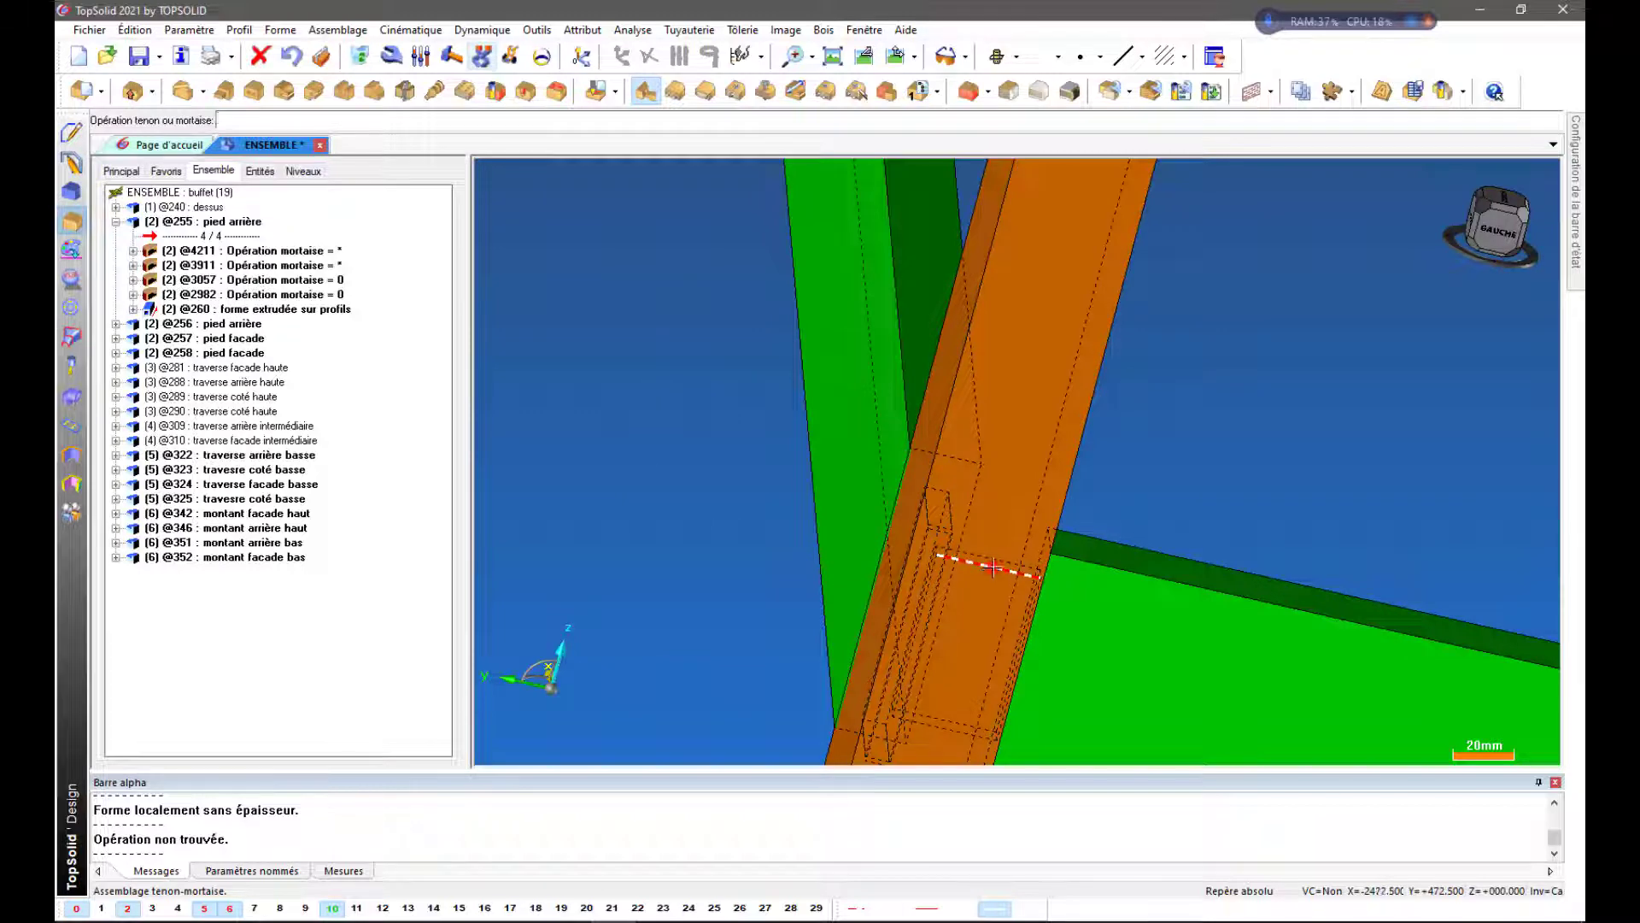
click(1037, 448)
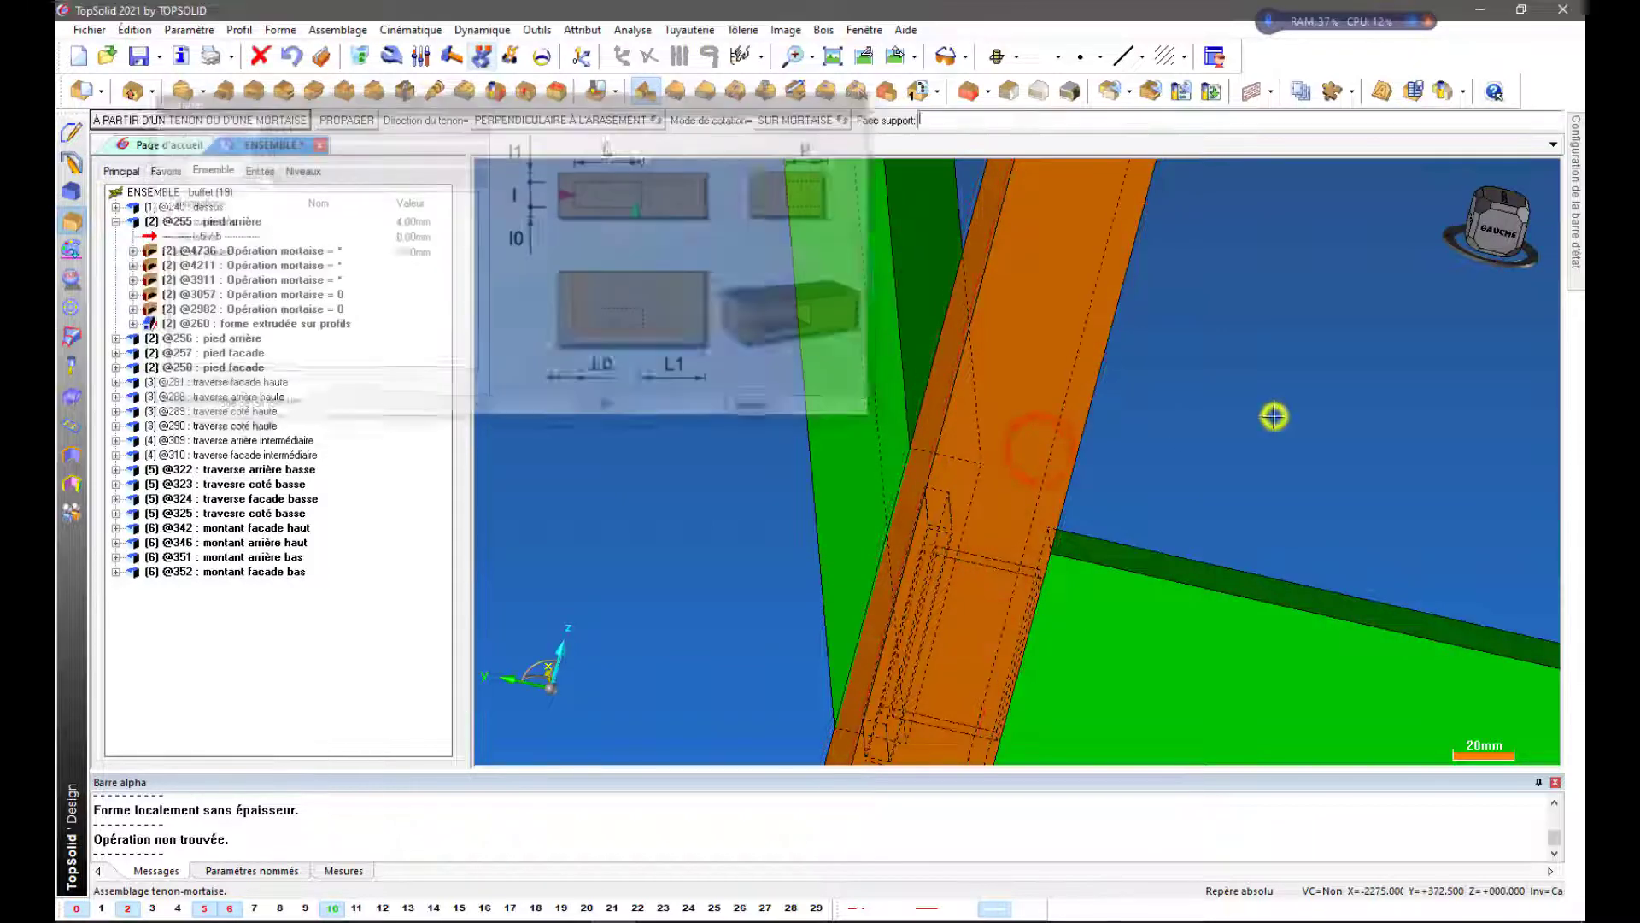
Cut a mortise with 4 mm bottom clearance in the lower front rail from the bottom tenon of the lower front upright
scroll(1117, 478, down, 8)
ctrl+drag(1231, 578, 1081, 559)
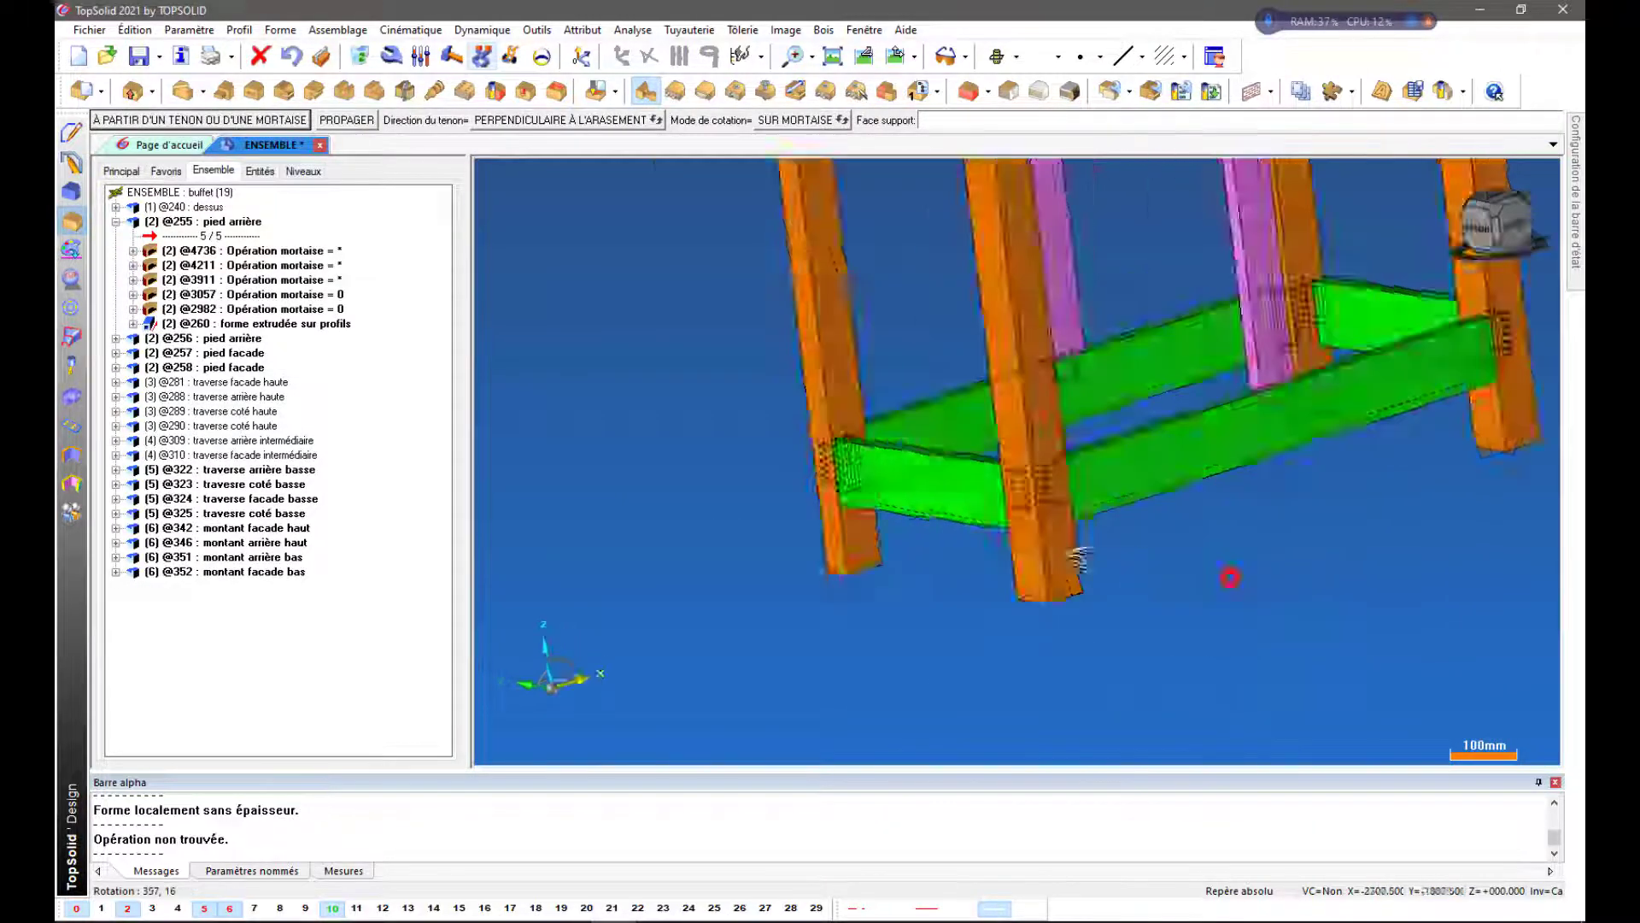
middle_drag(1080, 559, 996, 553)
scroll(1055, 616, down, 3)
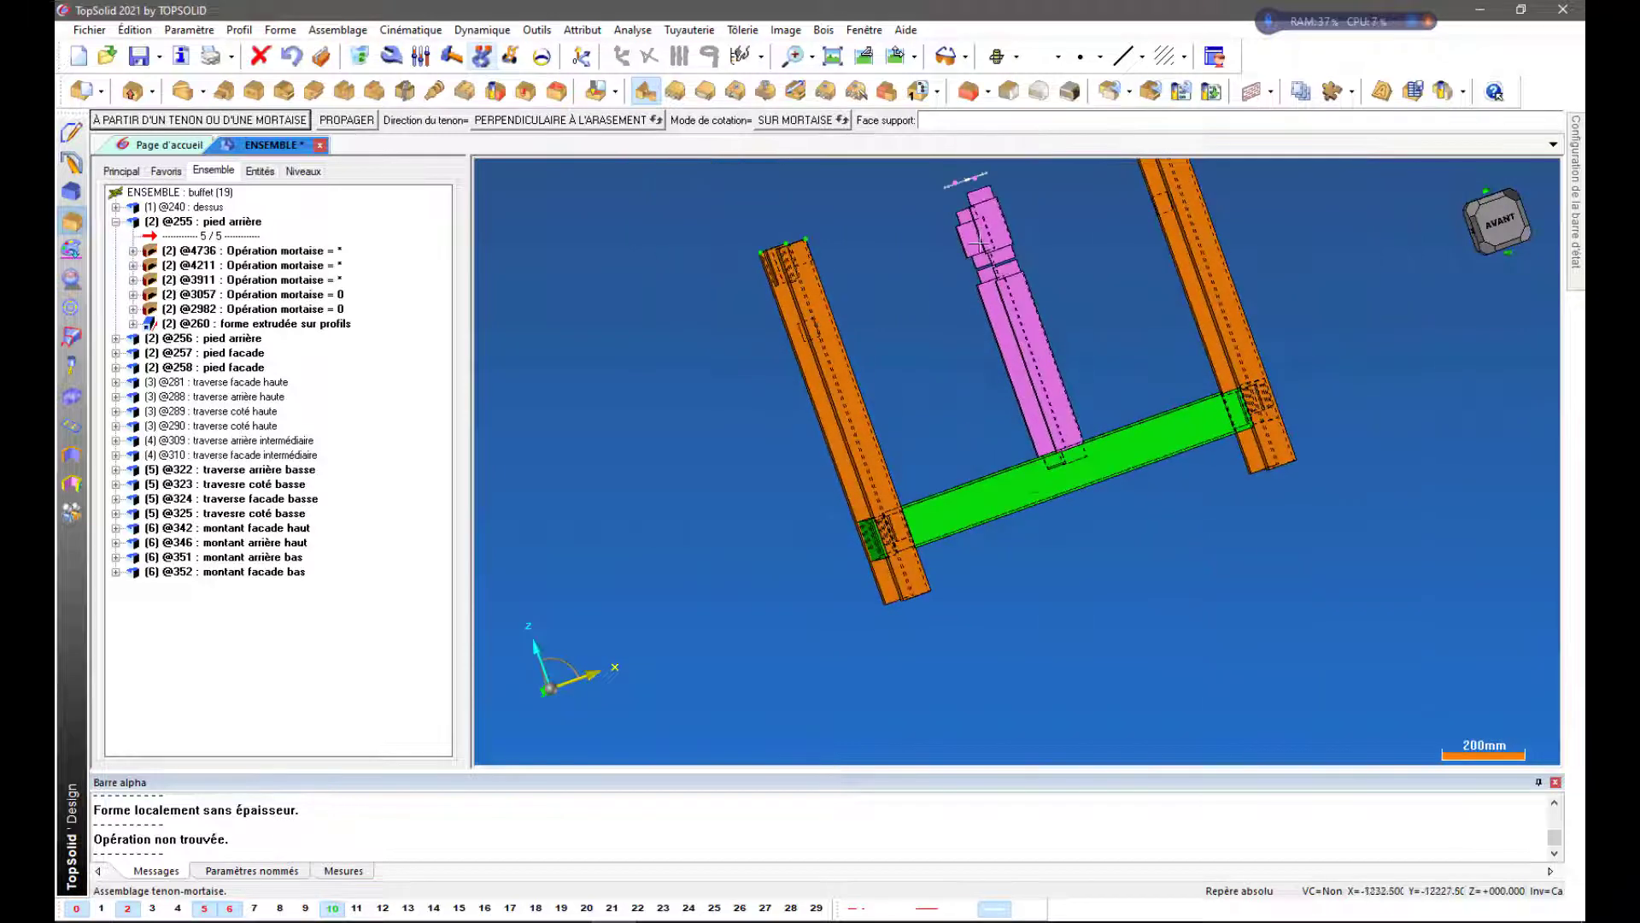
scroll(943, 257, up, 3)
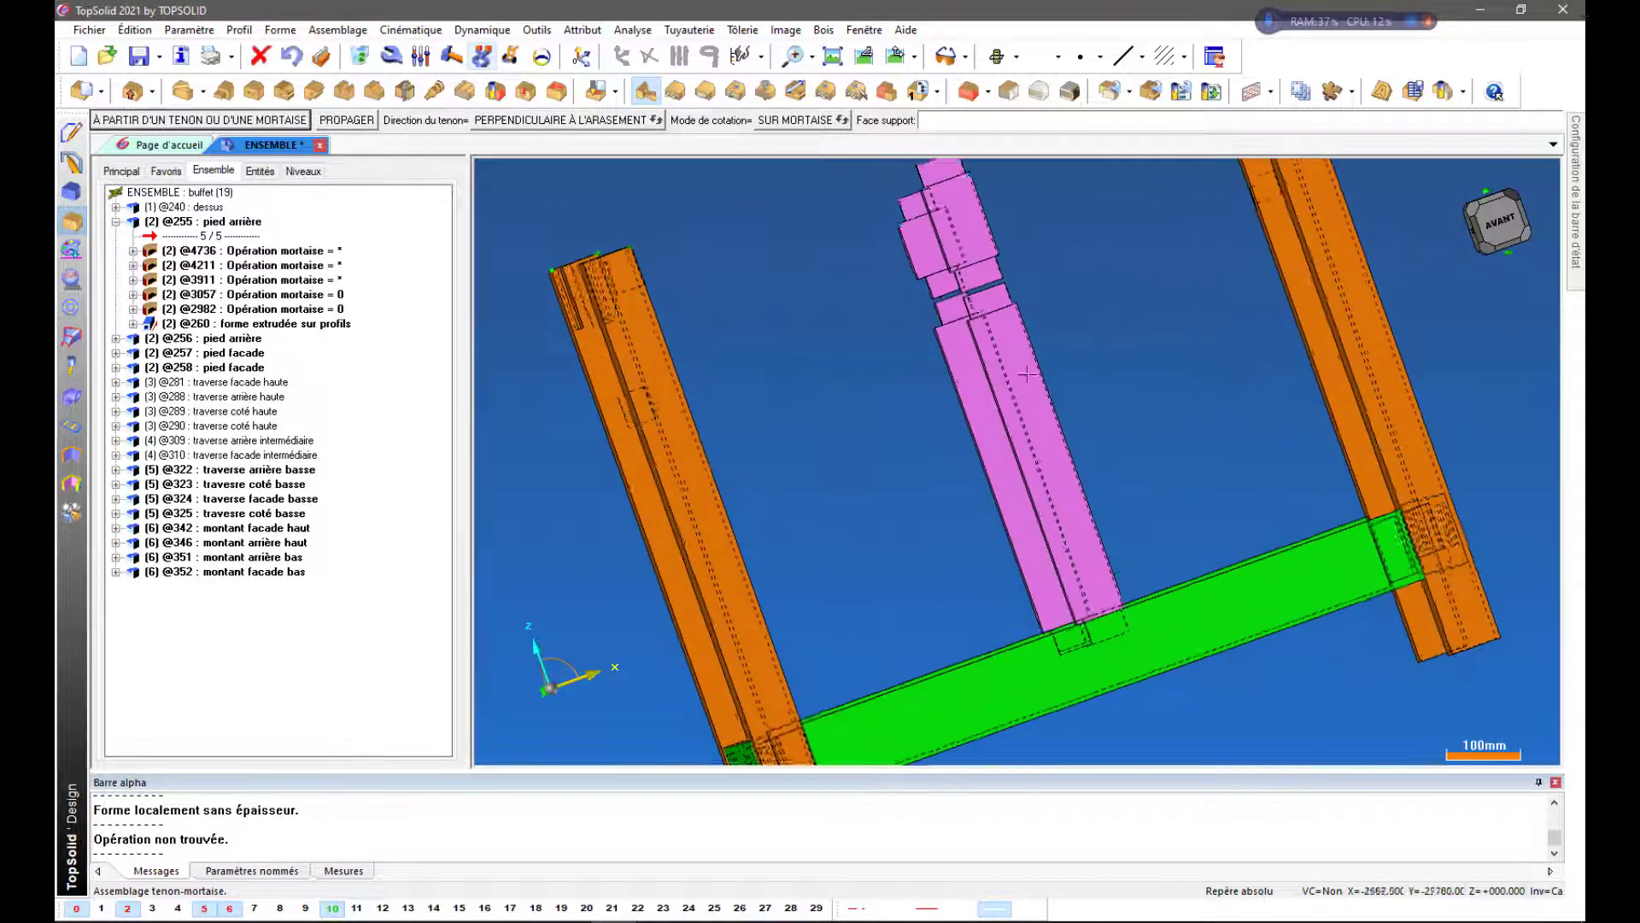
scroll(1115, 692, up, 3)
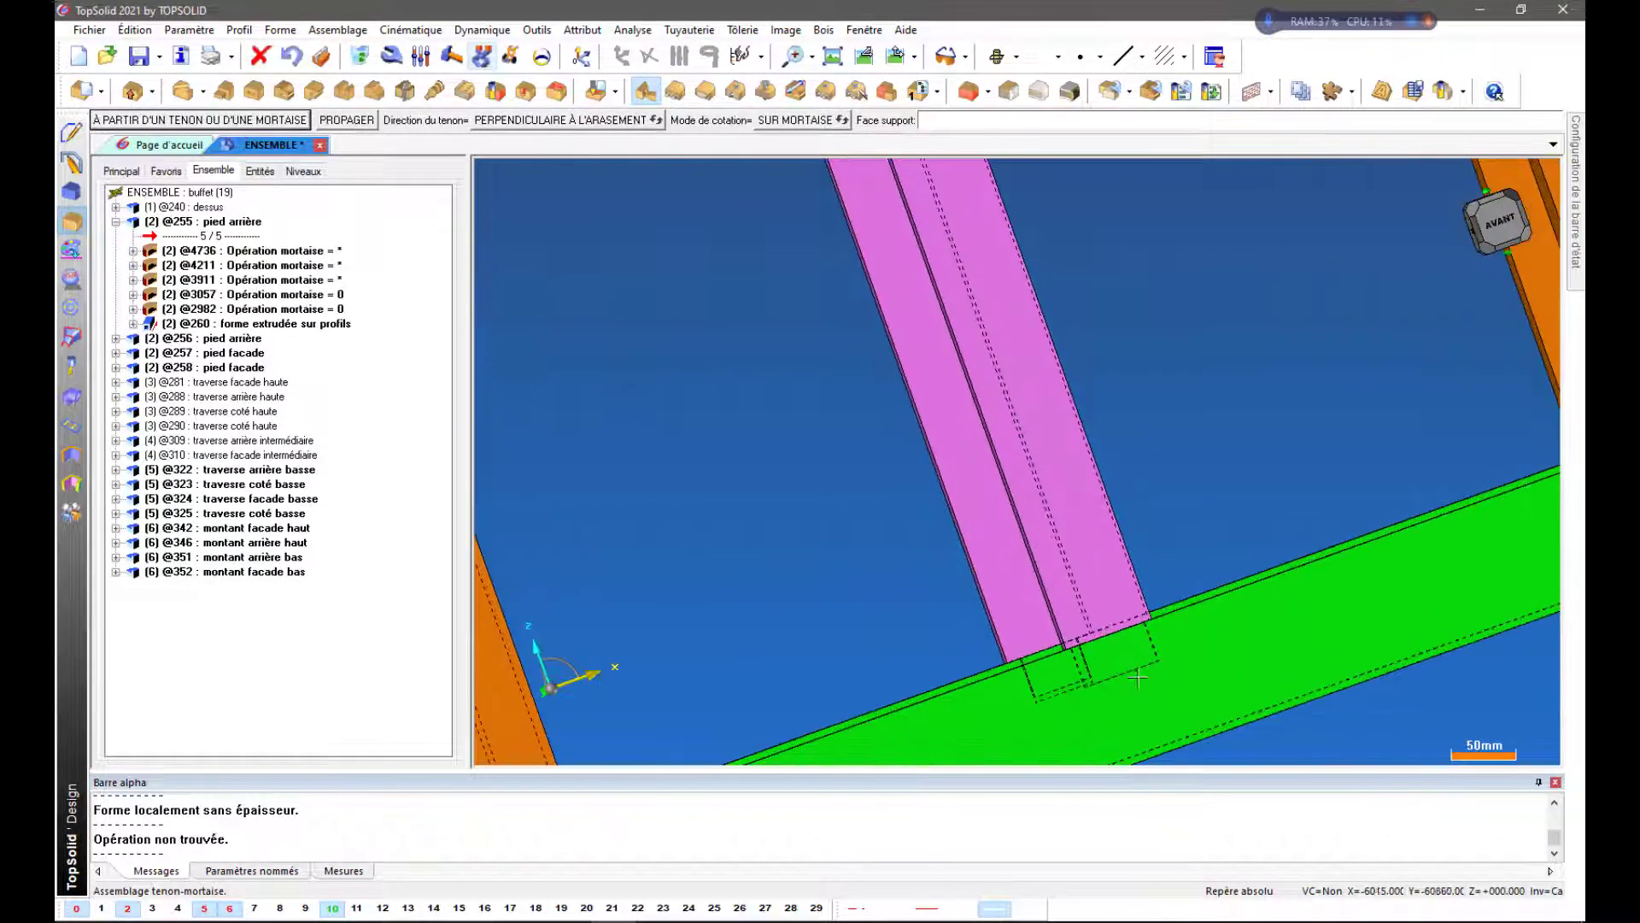
click(1202, 438)
click(1132, 665)
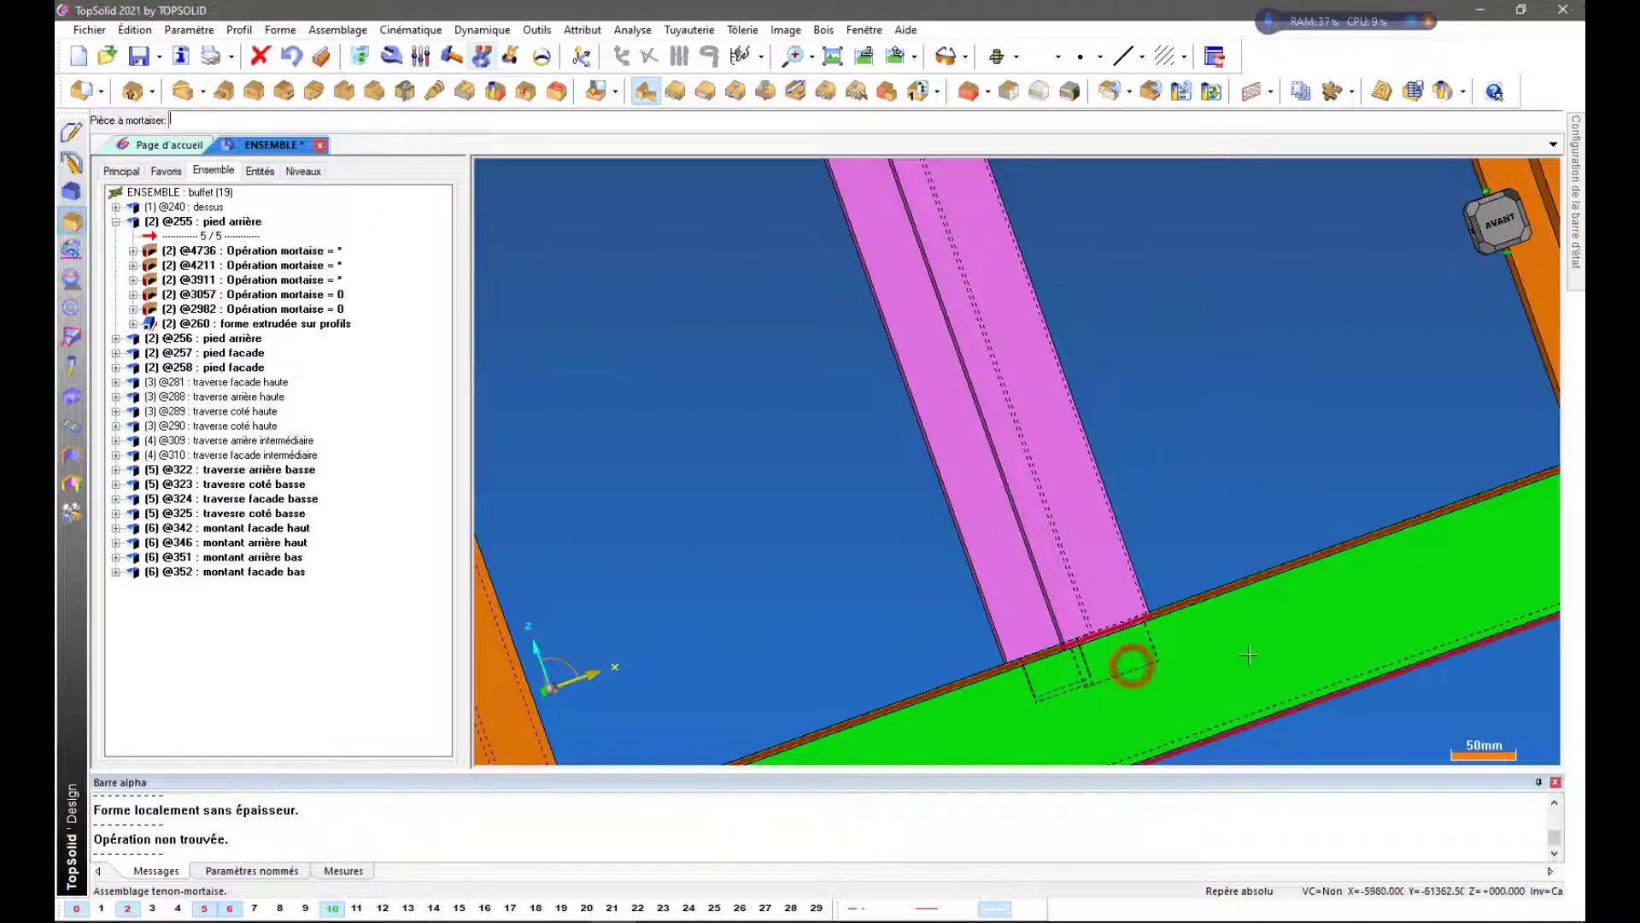
click(1249, 656)
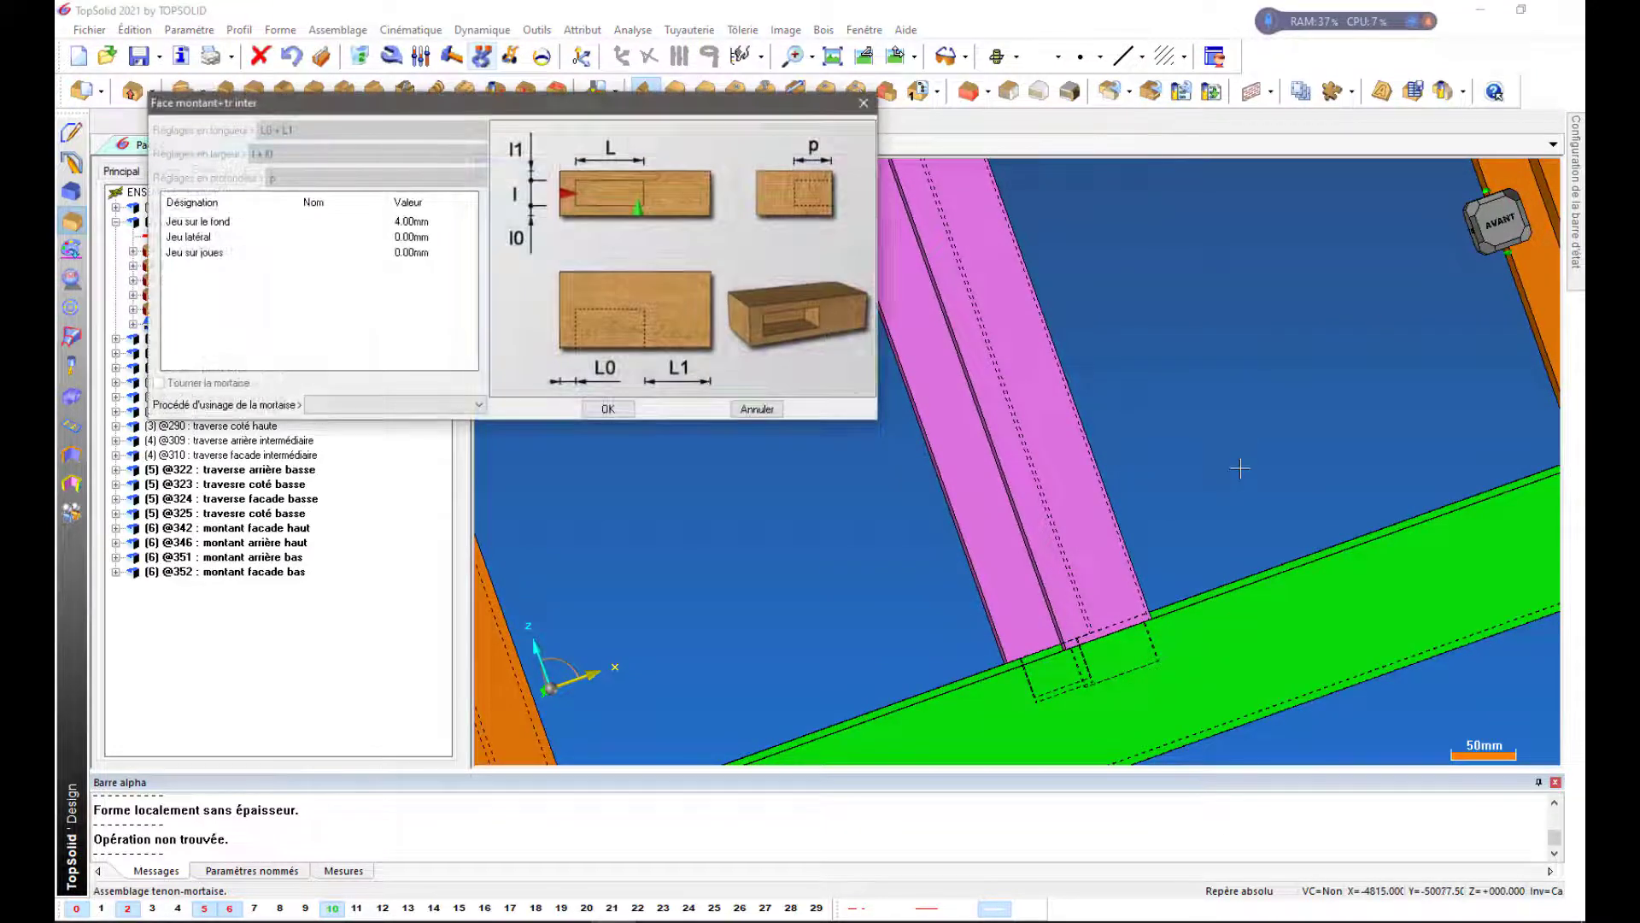
middle_click(1240, 468)
scroll(1133, 504, down, 3)
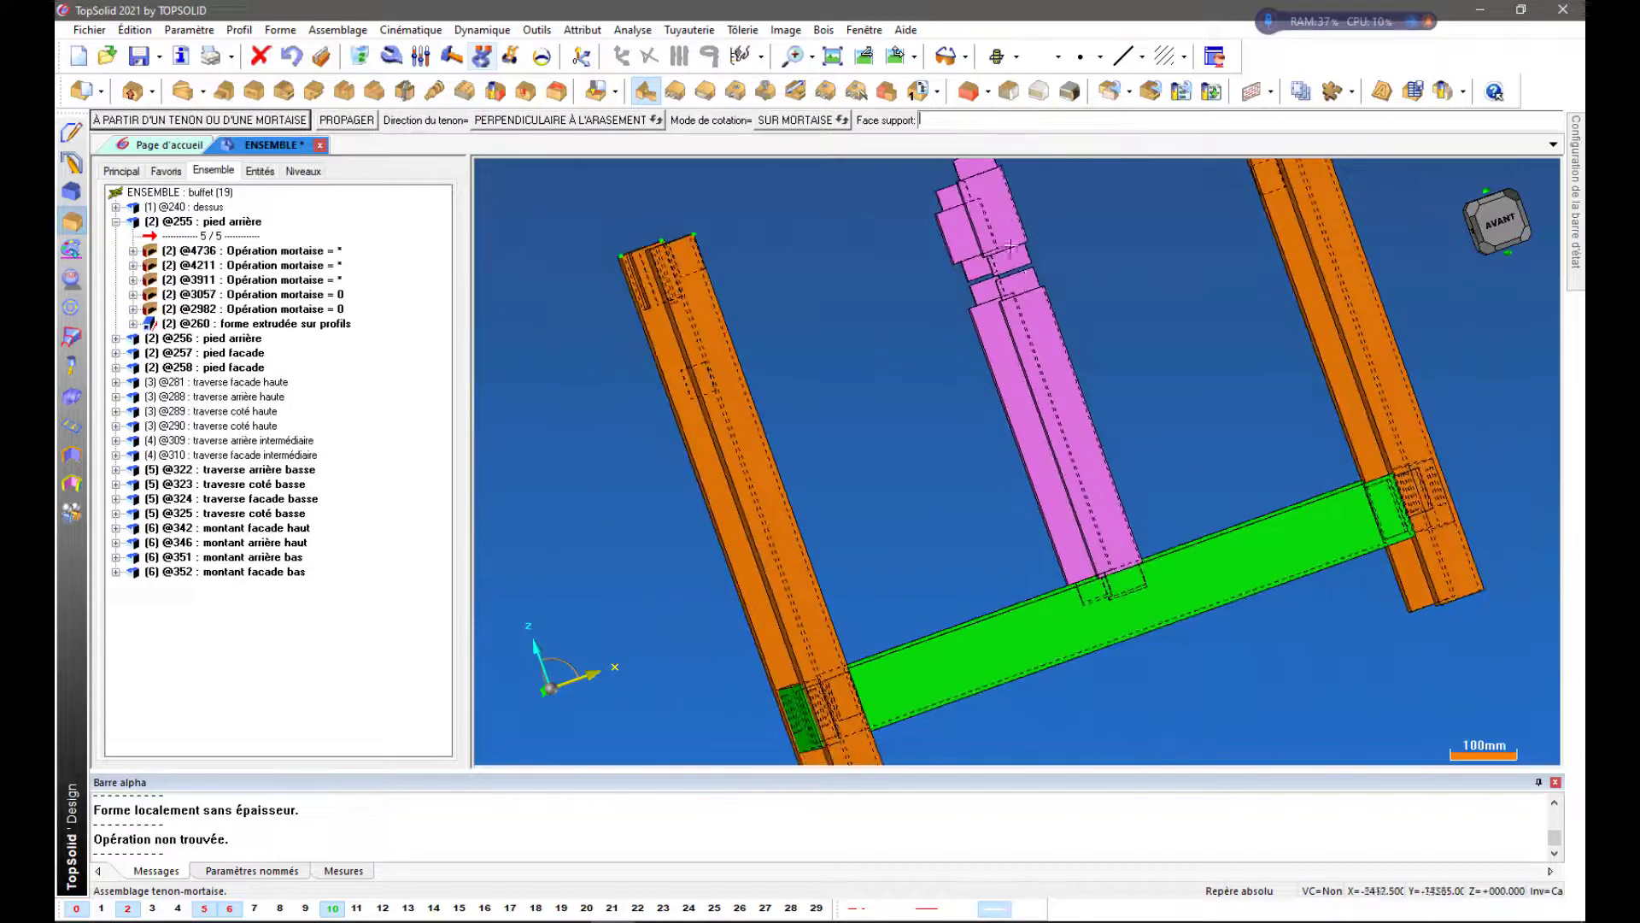
Show layers 4 and 3, and cut a 4 mm clearance mortise in the intermediate front rail from the lower front upright's top tenon
click(179, 908)
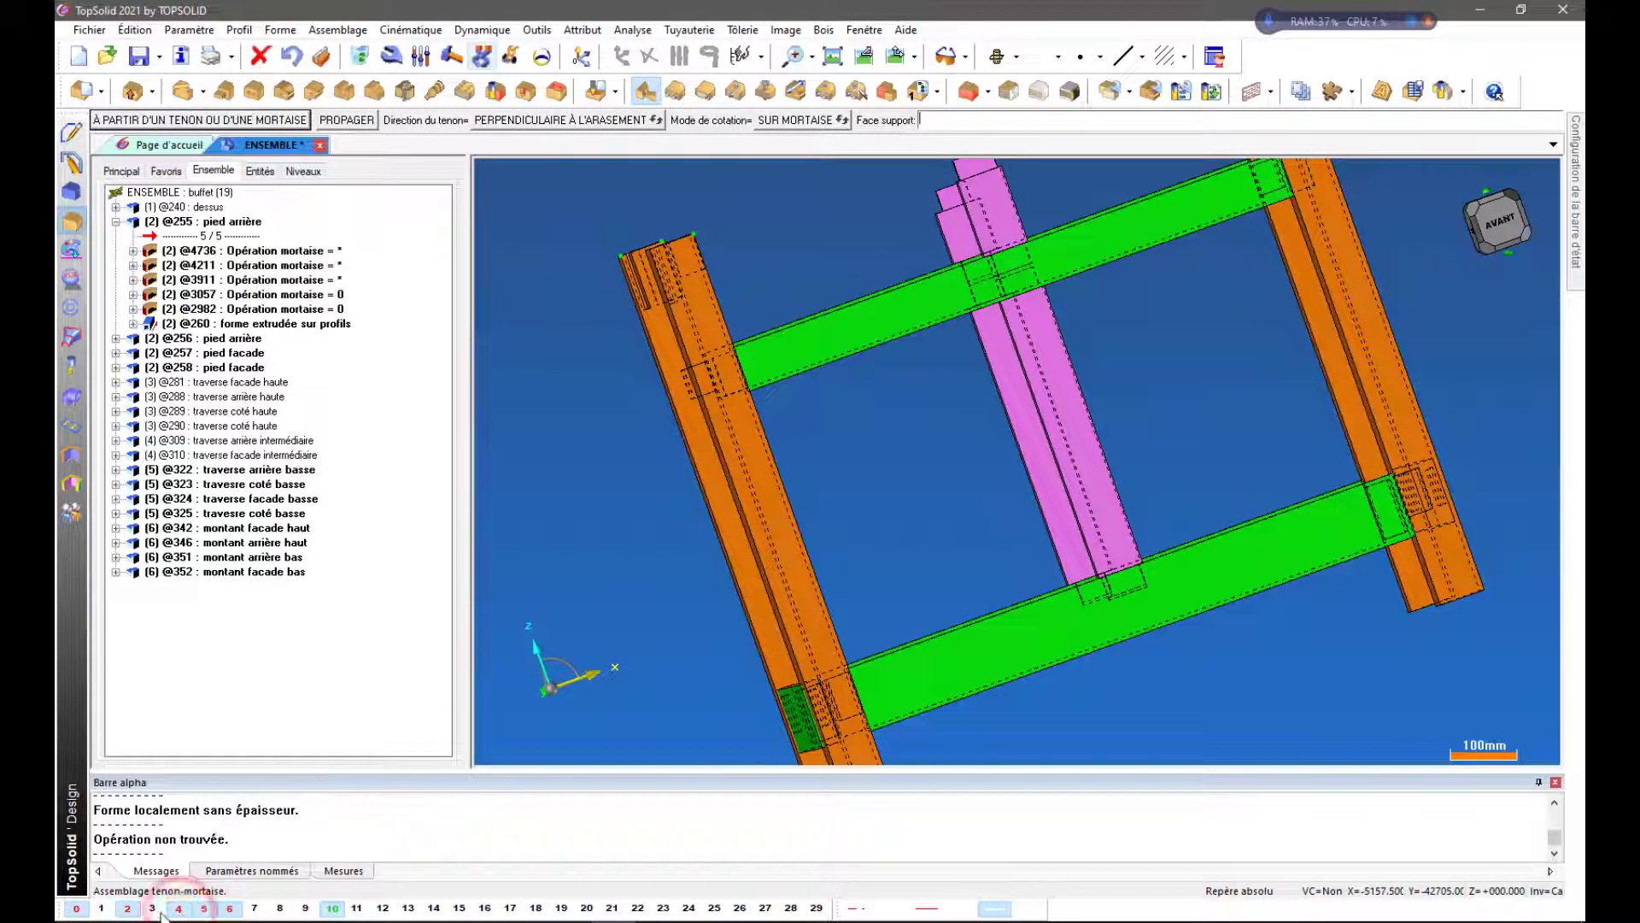
click(153, 909)
scroll(939, 369, down, 3)
scroll(939, 369, up, 6)
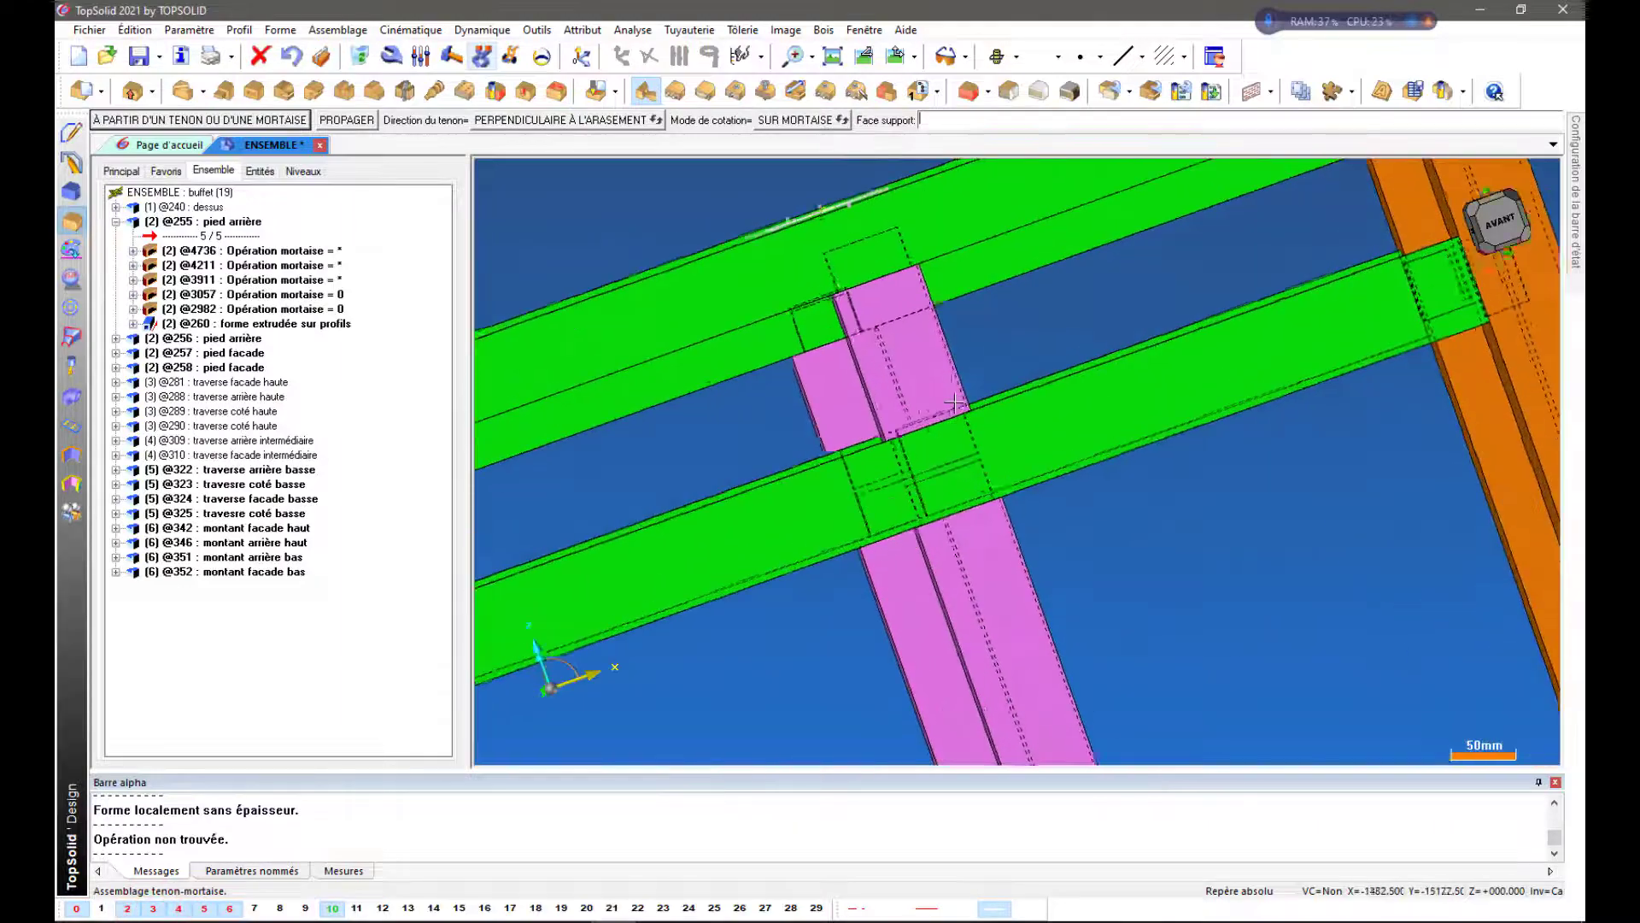
scroll(1112, 572, down, 3)
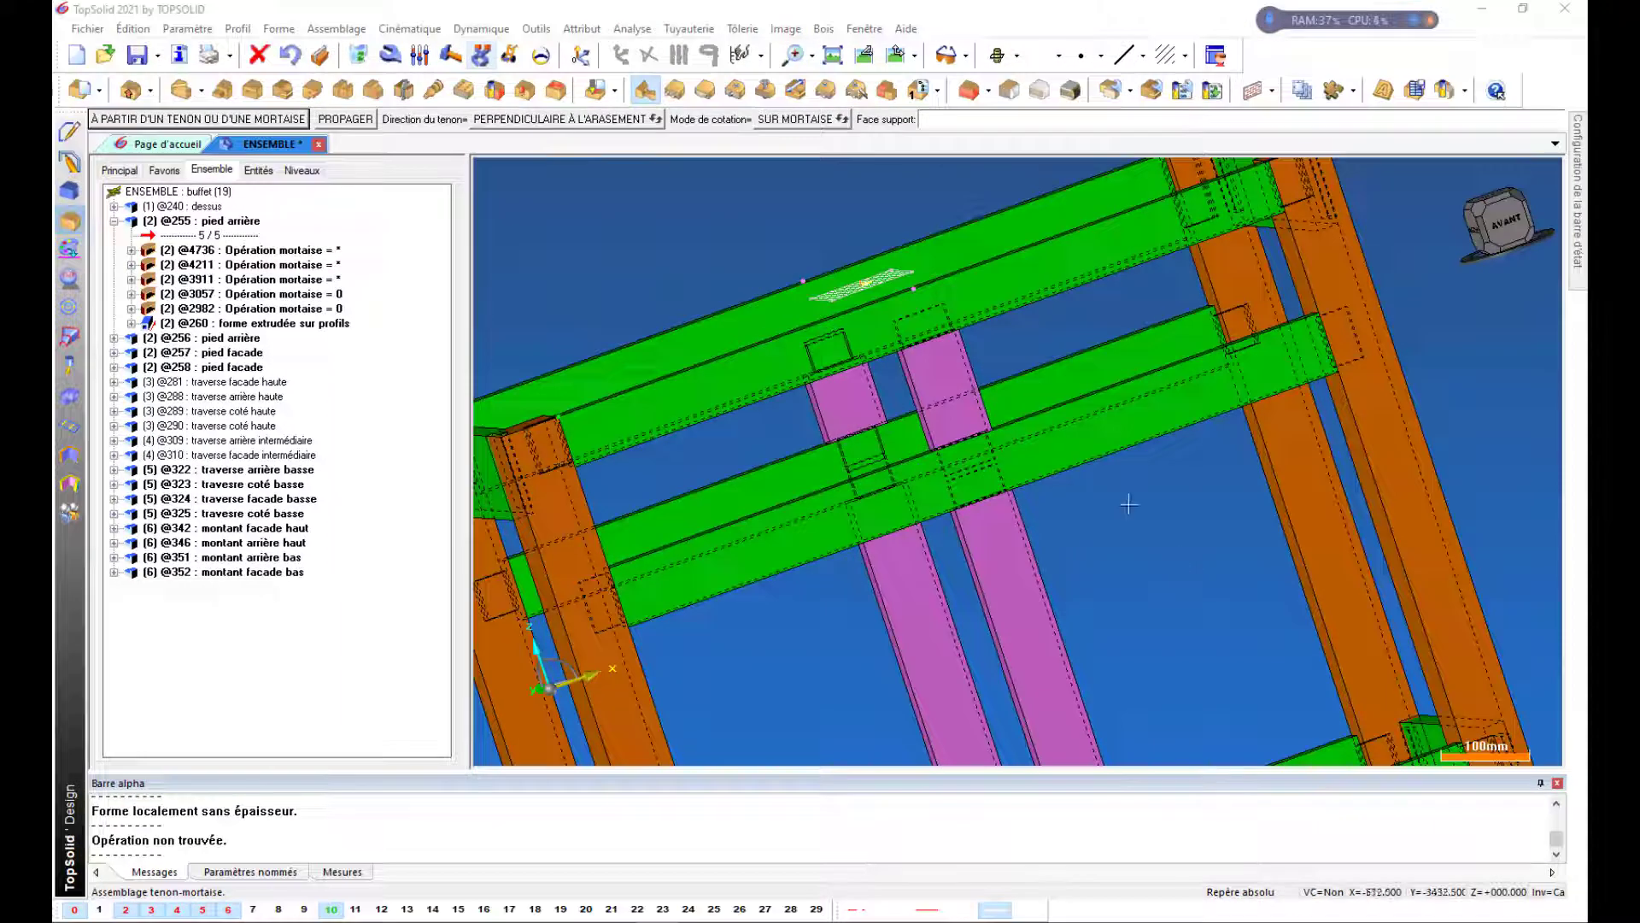
middle_drag(996, 328, 1001, 321)
scroll(944, 442, up, 5)
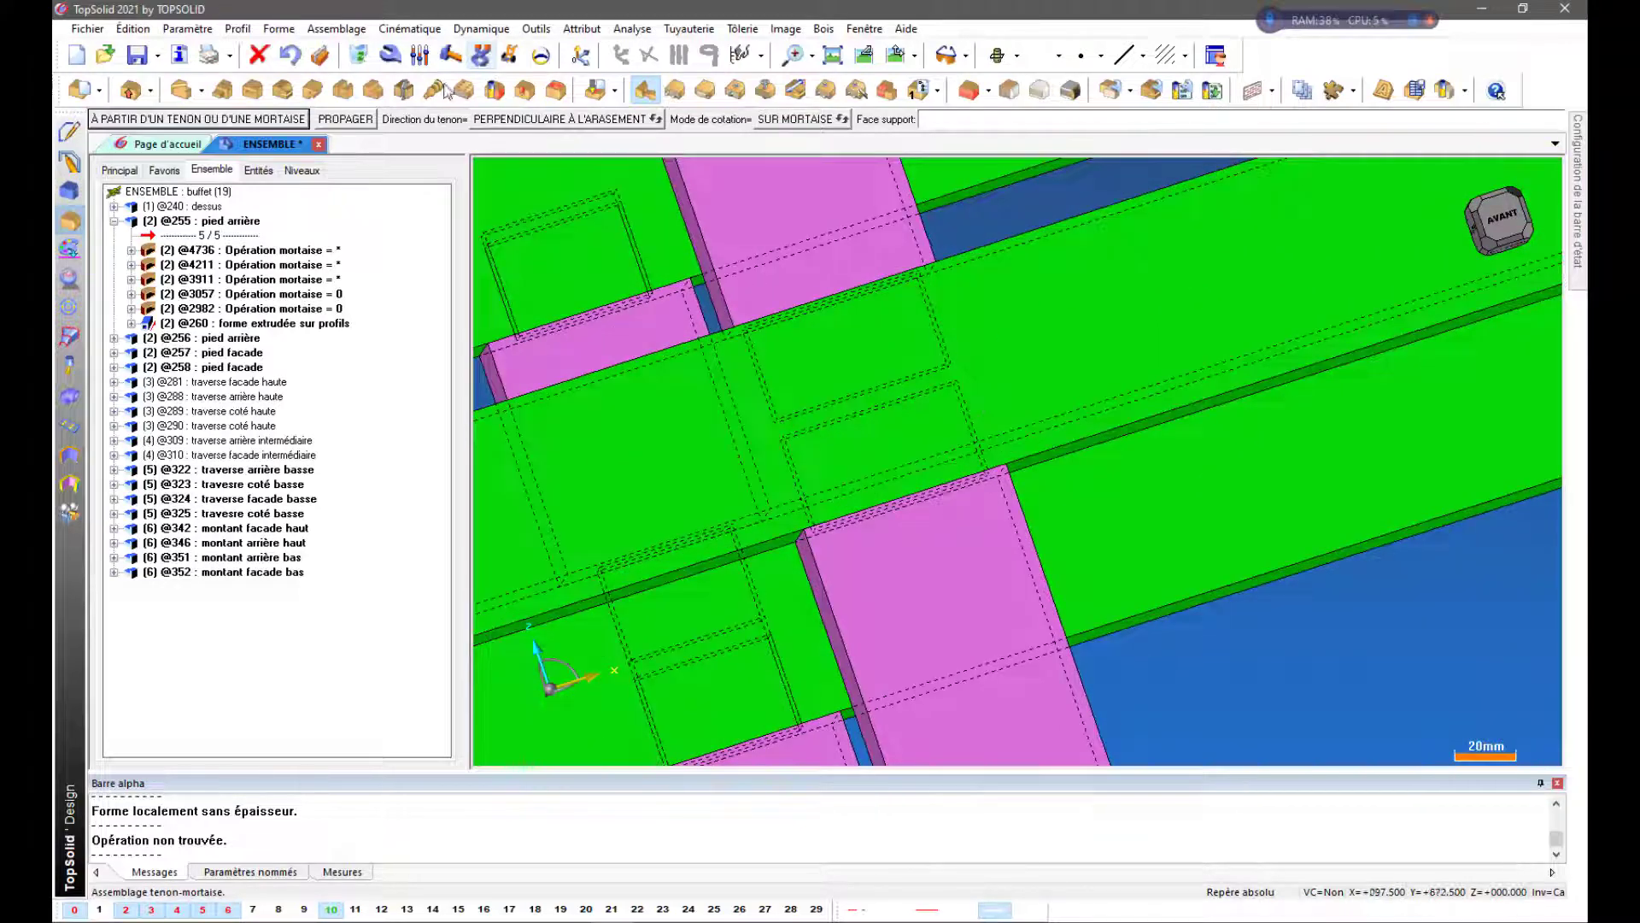
click(209, 120)
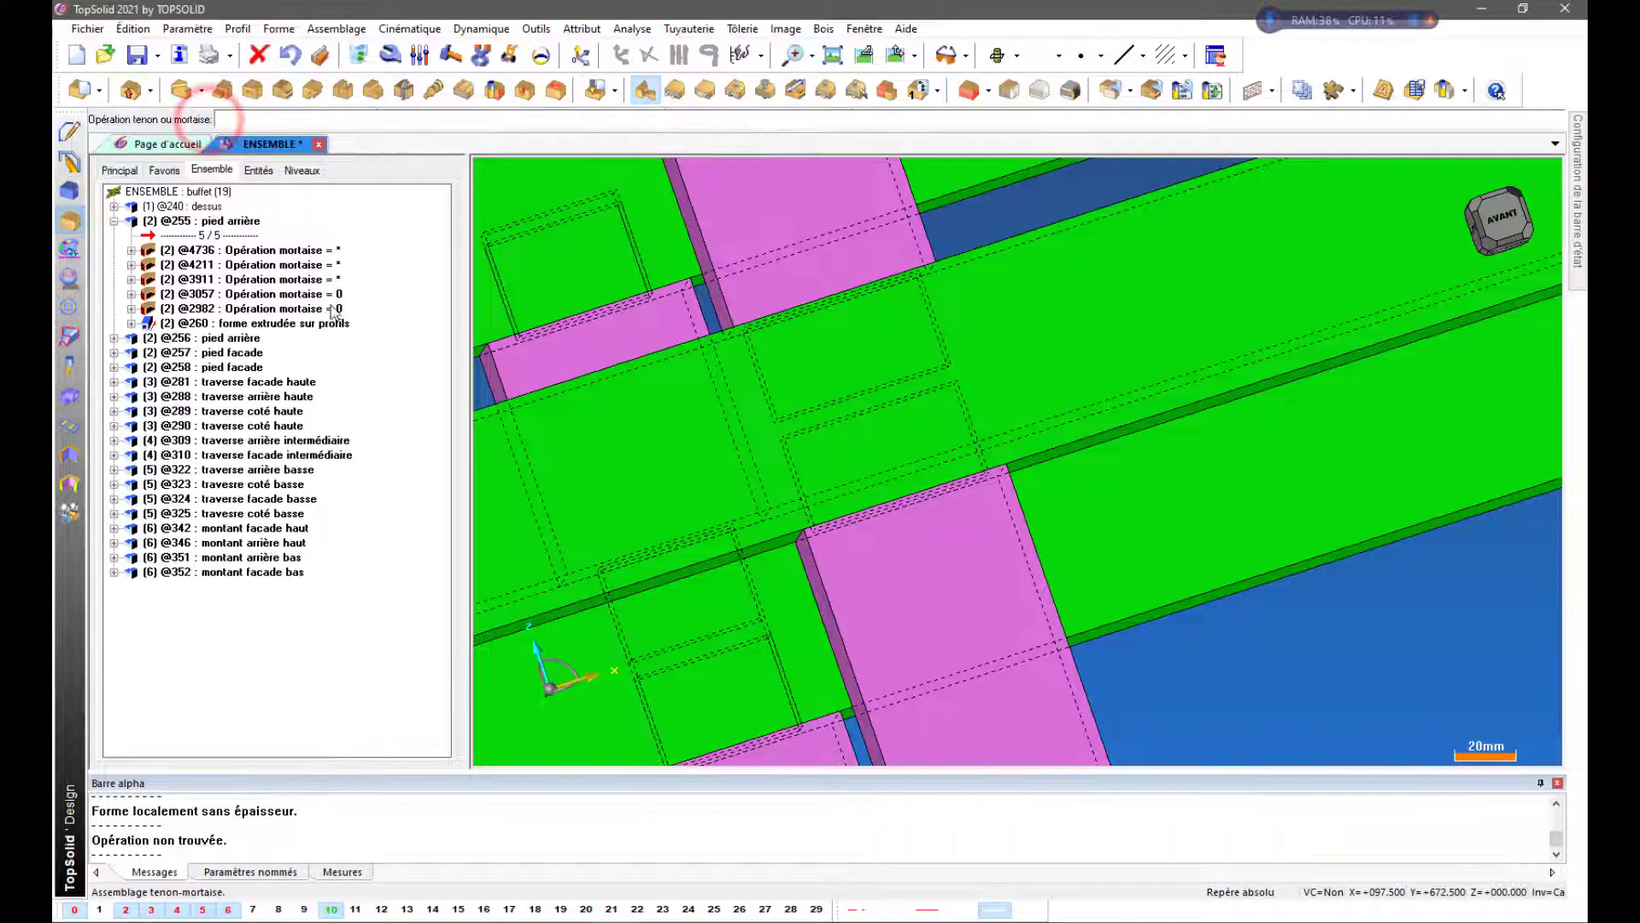
click(880, 407)
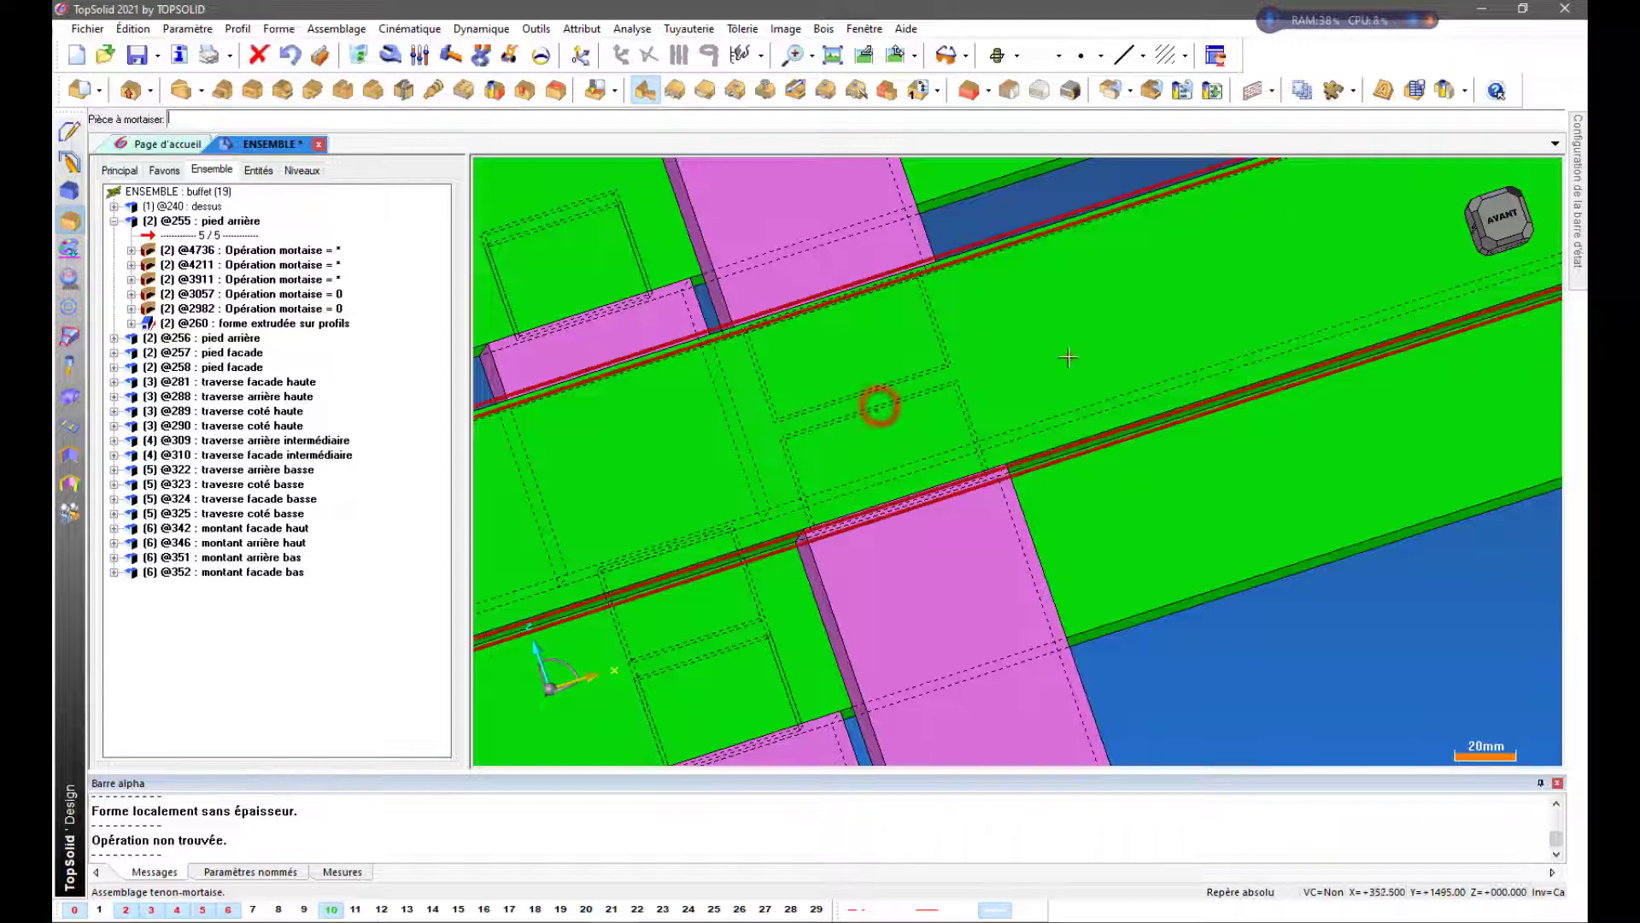
click(1069, 355)
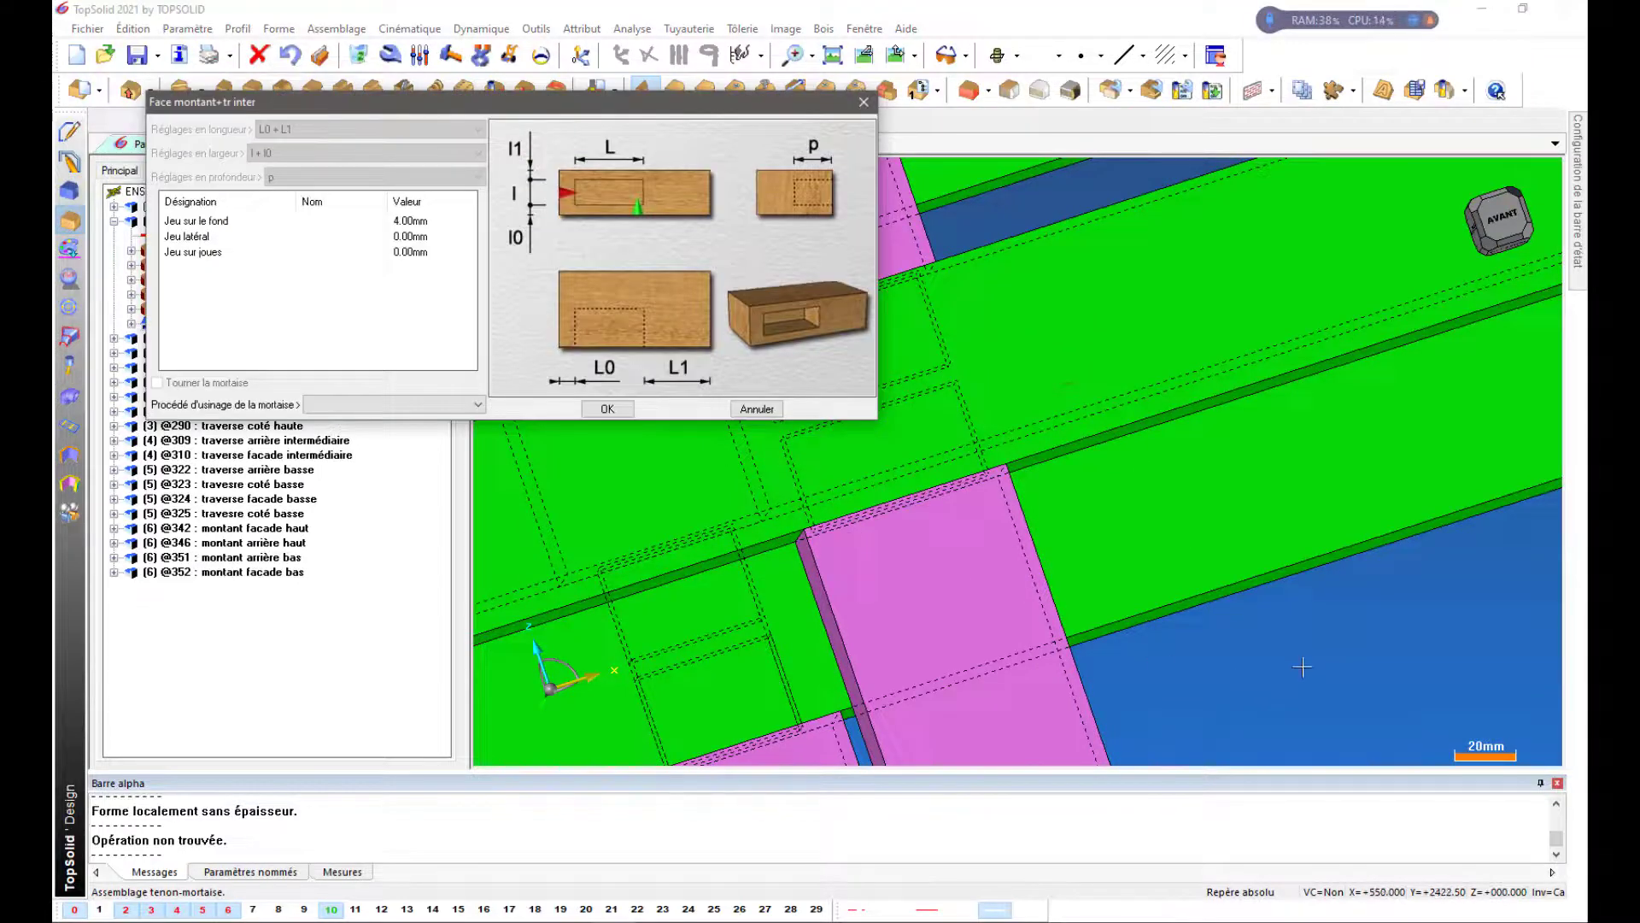
key(Return)
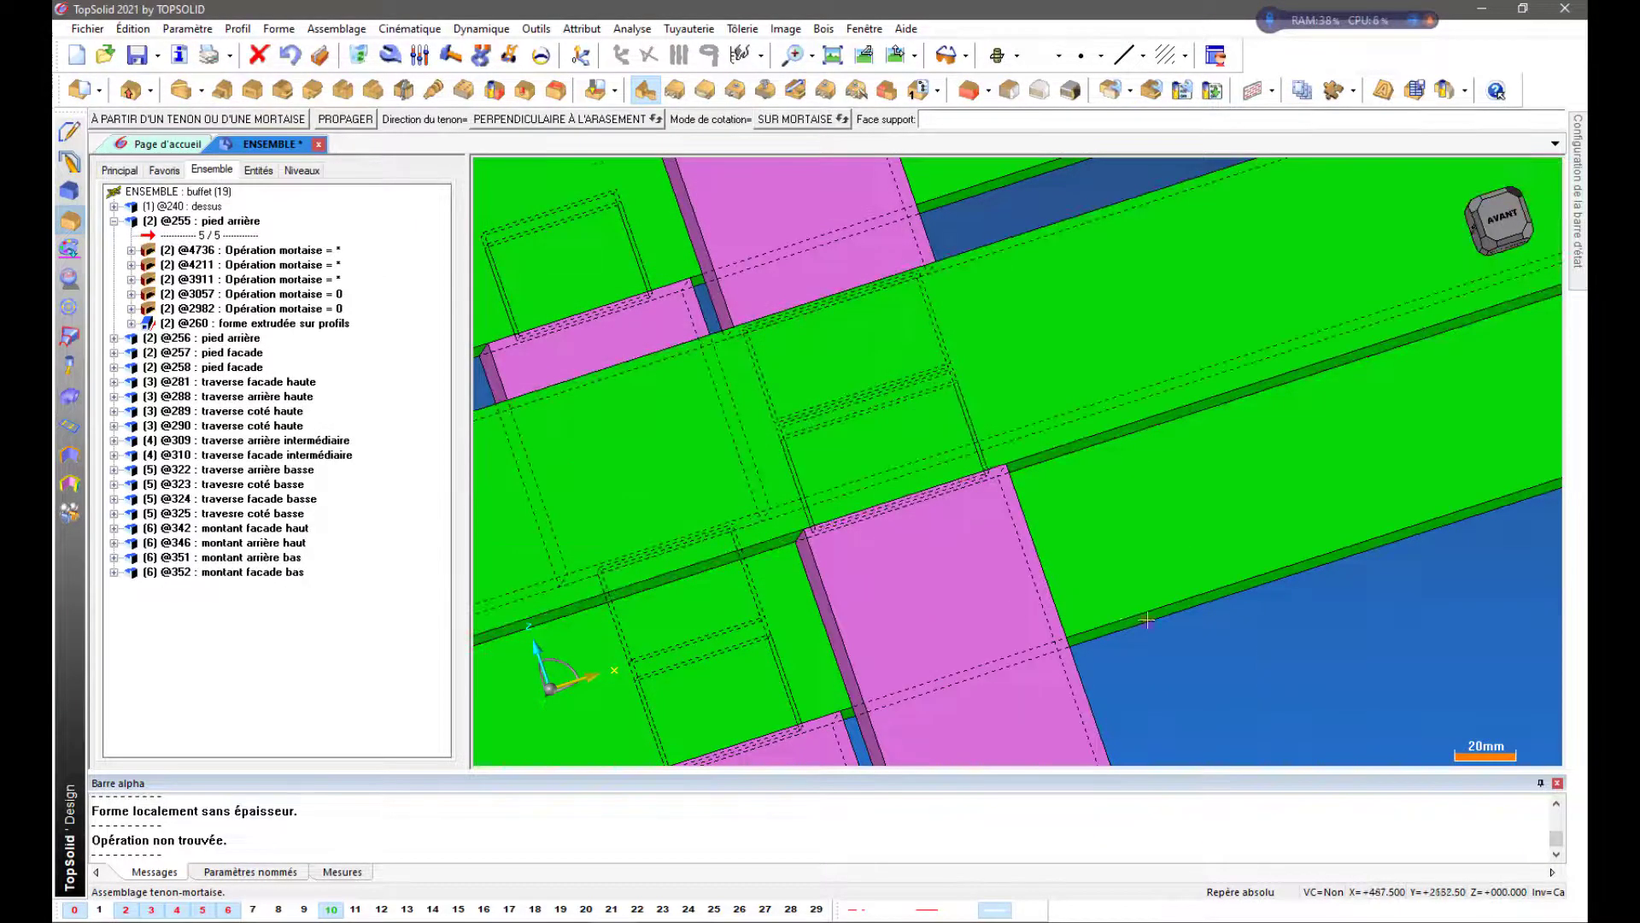
Cut a mortise with 4 mm bottom clearance in the intermediate front rail from the bottom tenon of the upper front upright
middle_drag(1147, 620, 1157, 623)
scroll(827, 505, up, 3)
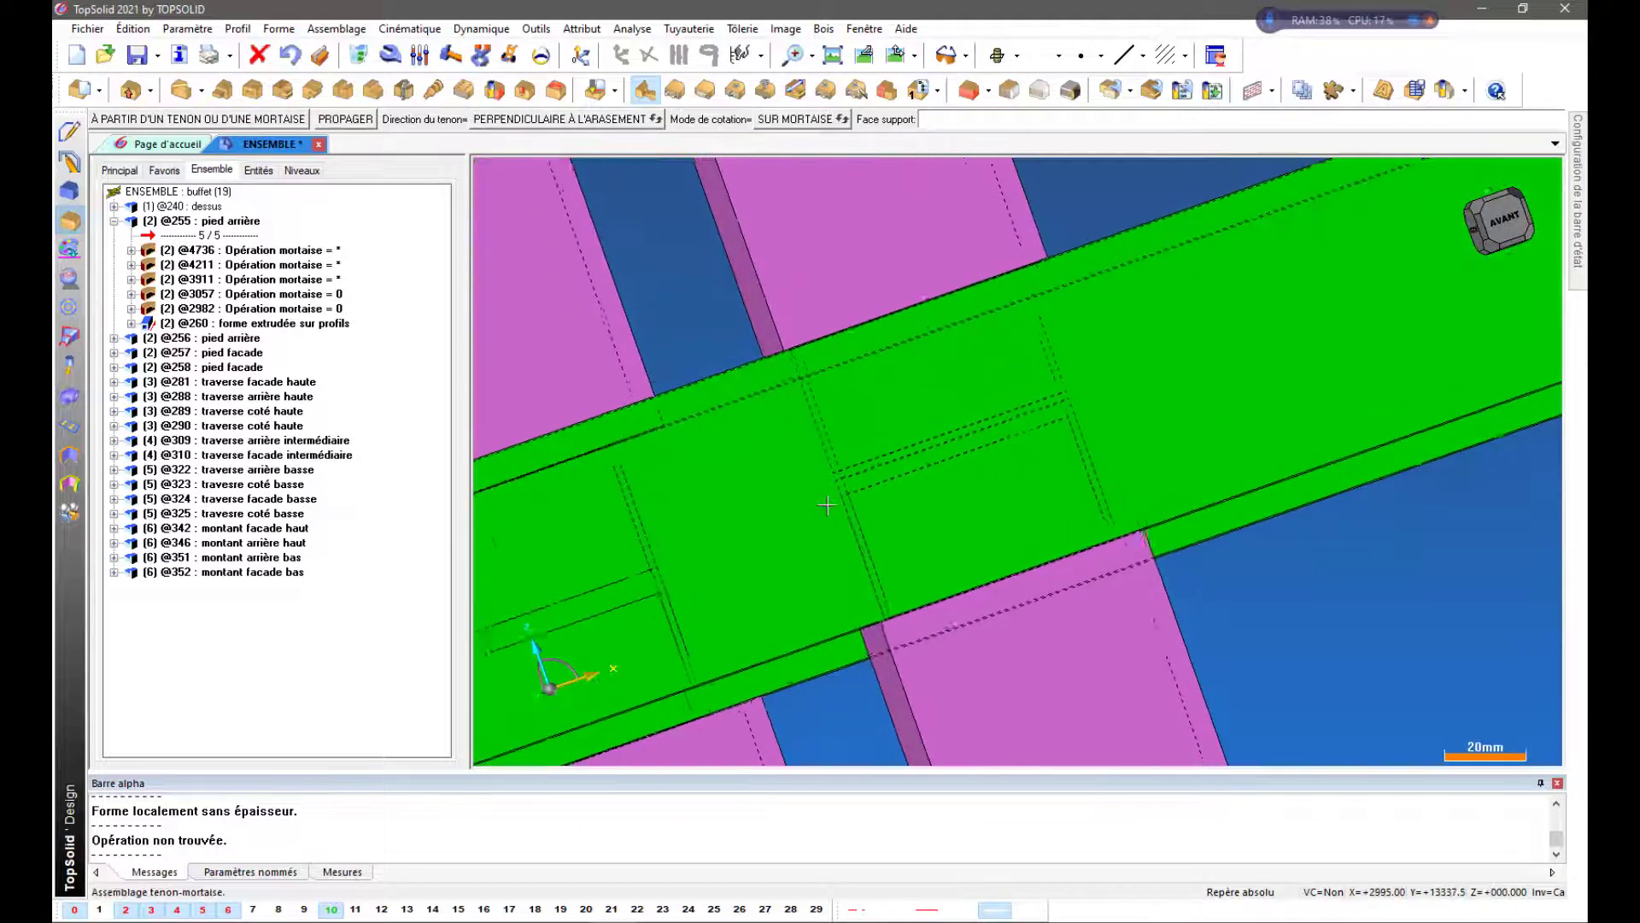
scroll(857, 476, up, 1)
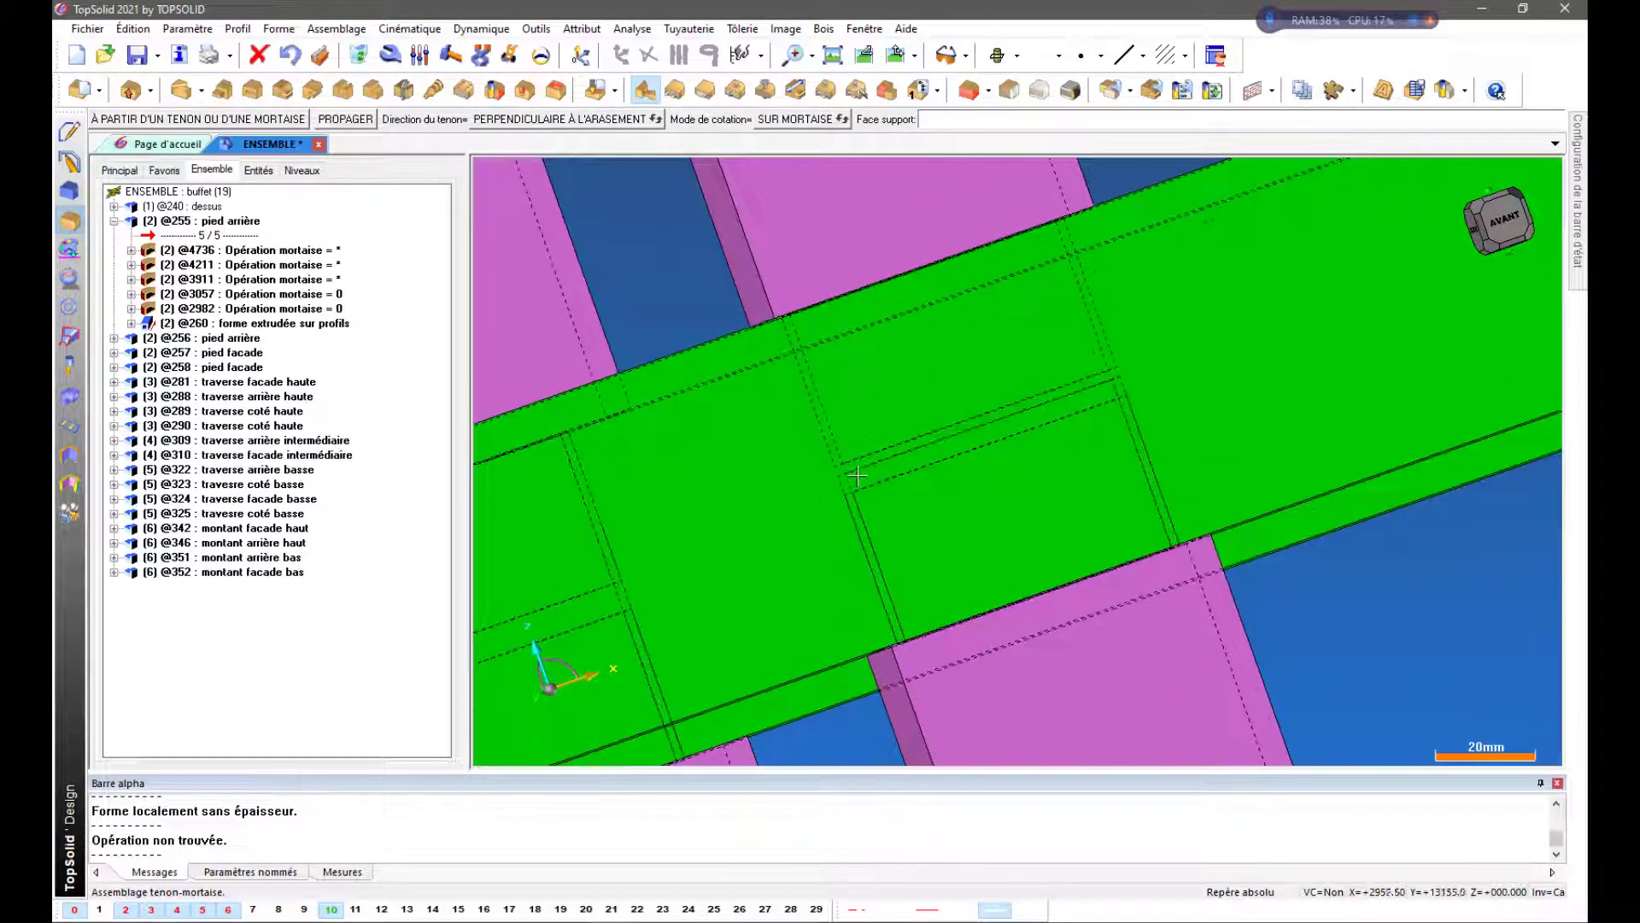
click(234, 121)
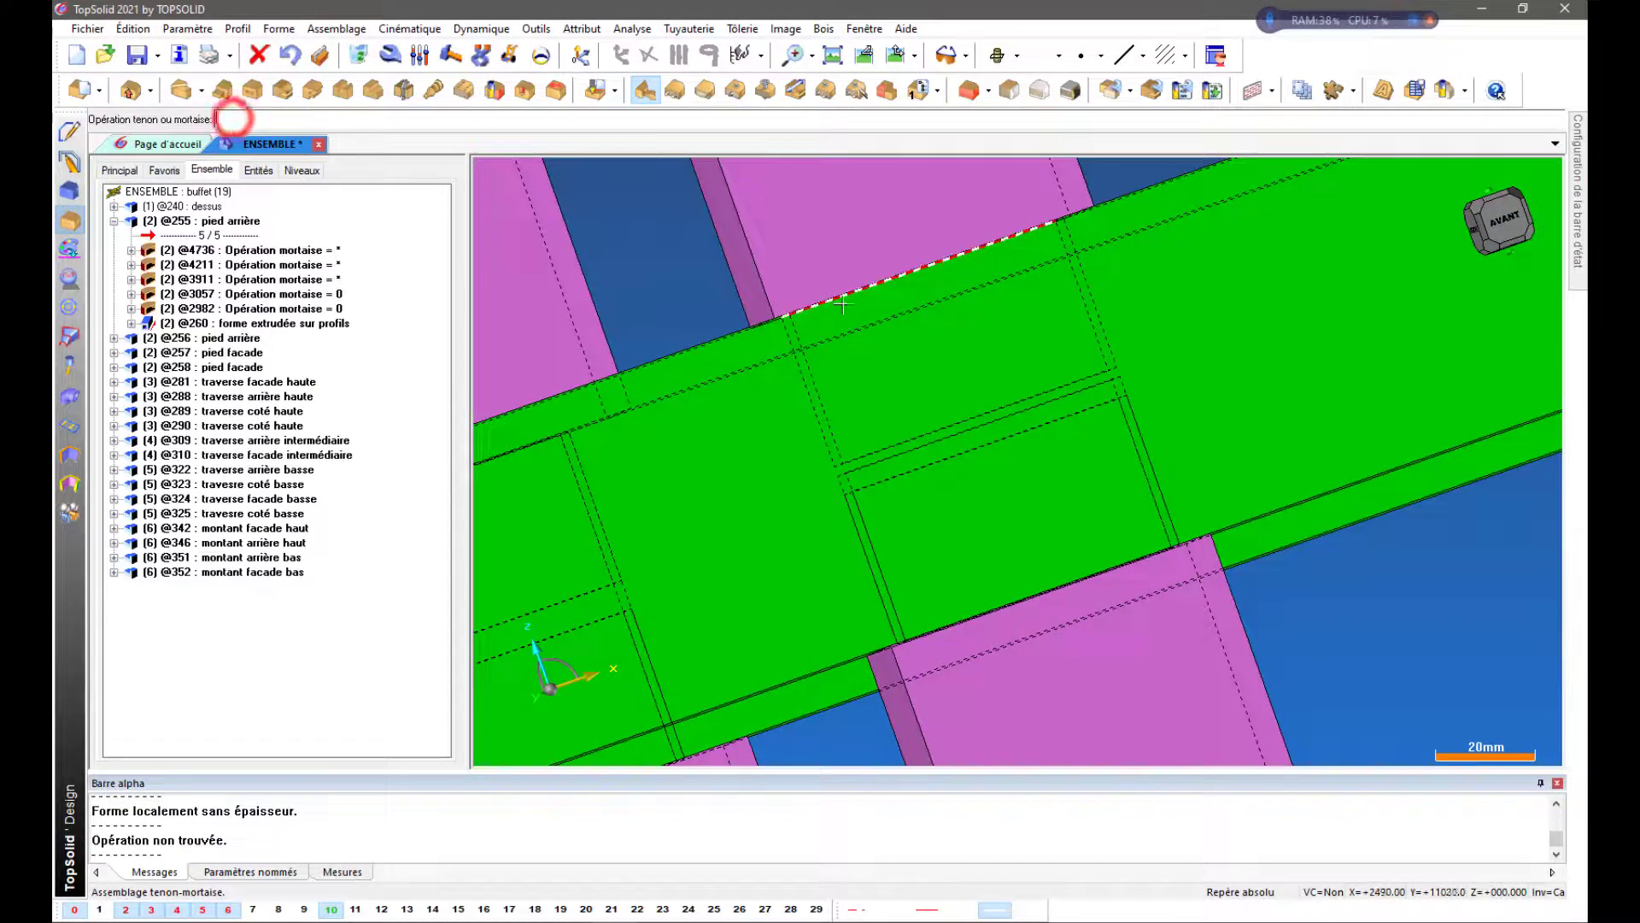
click(881, 447)
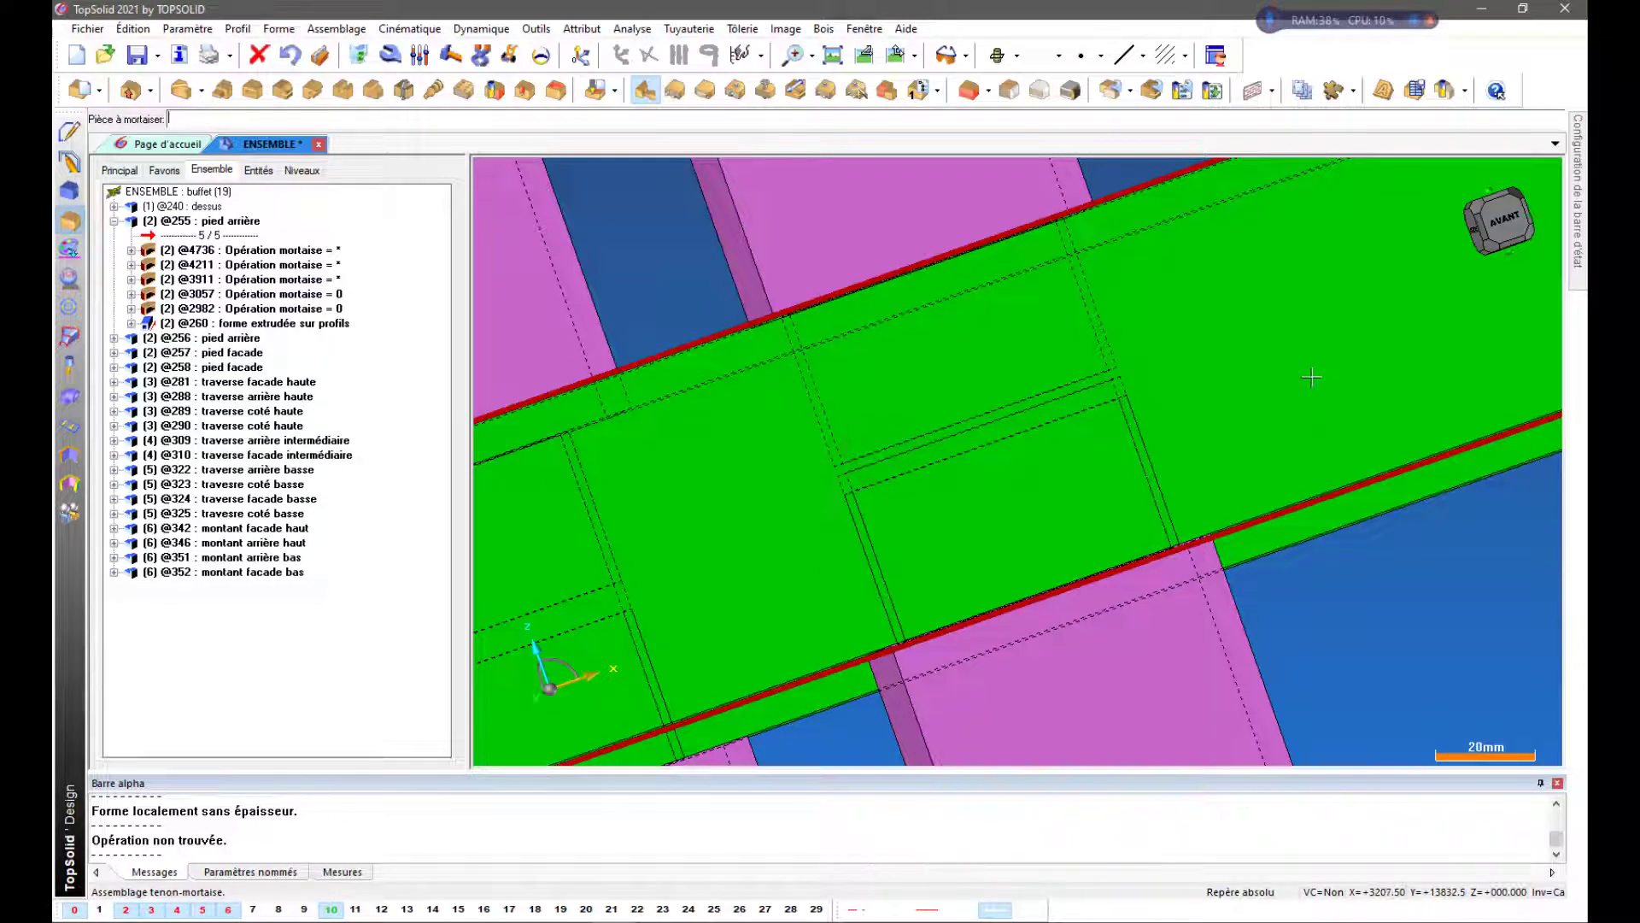
click(1312, 377)
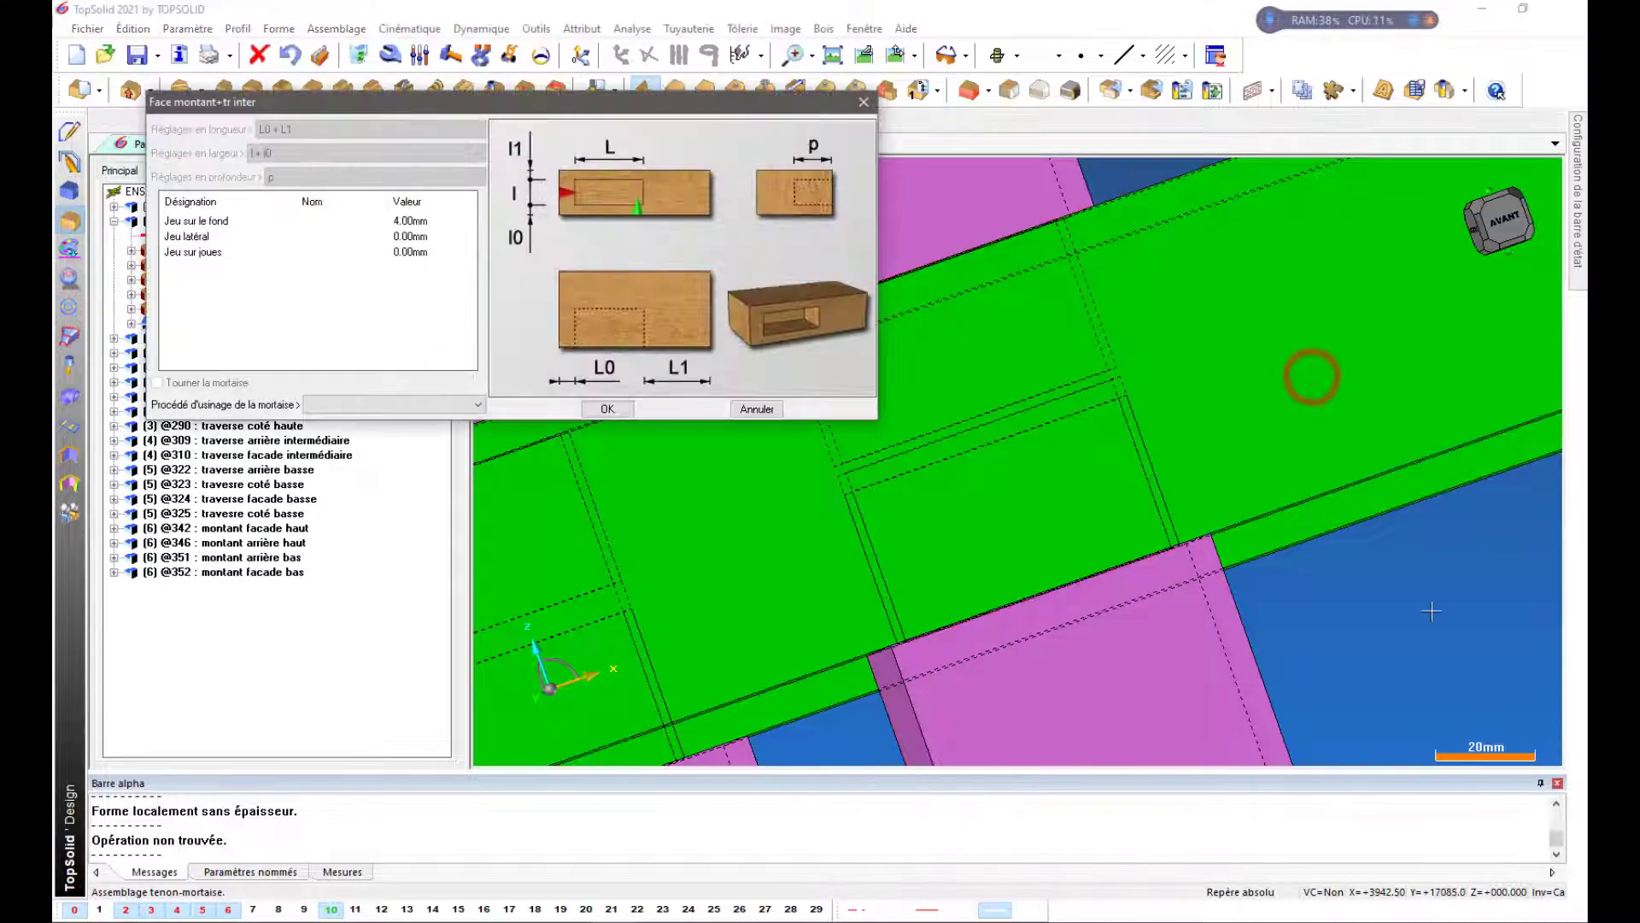
click(1432, 610)
scroll(829, 472, up, 2)
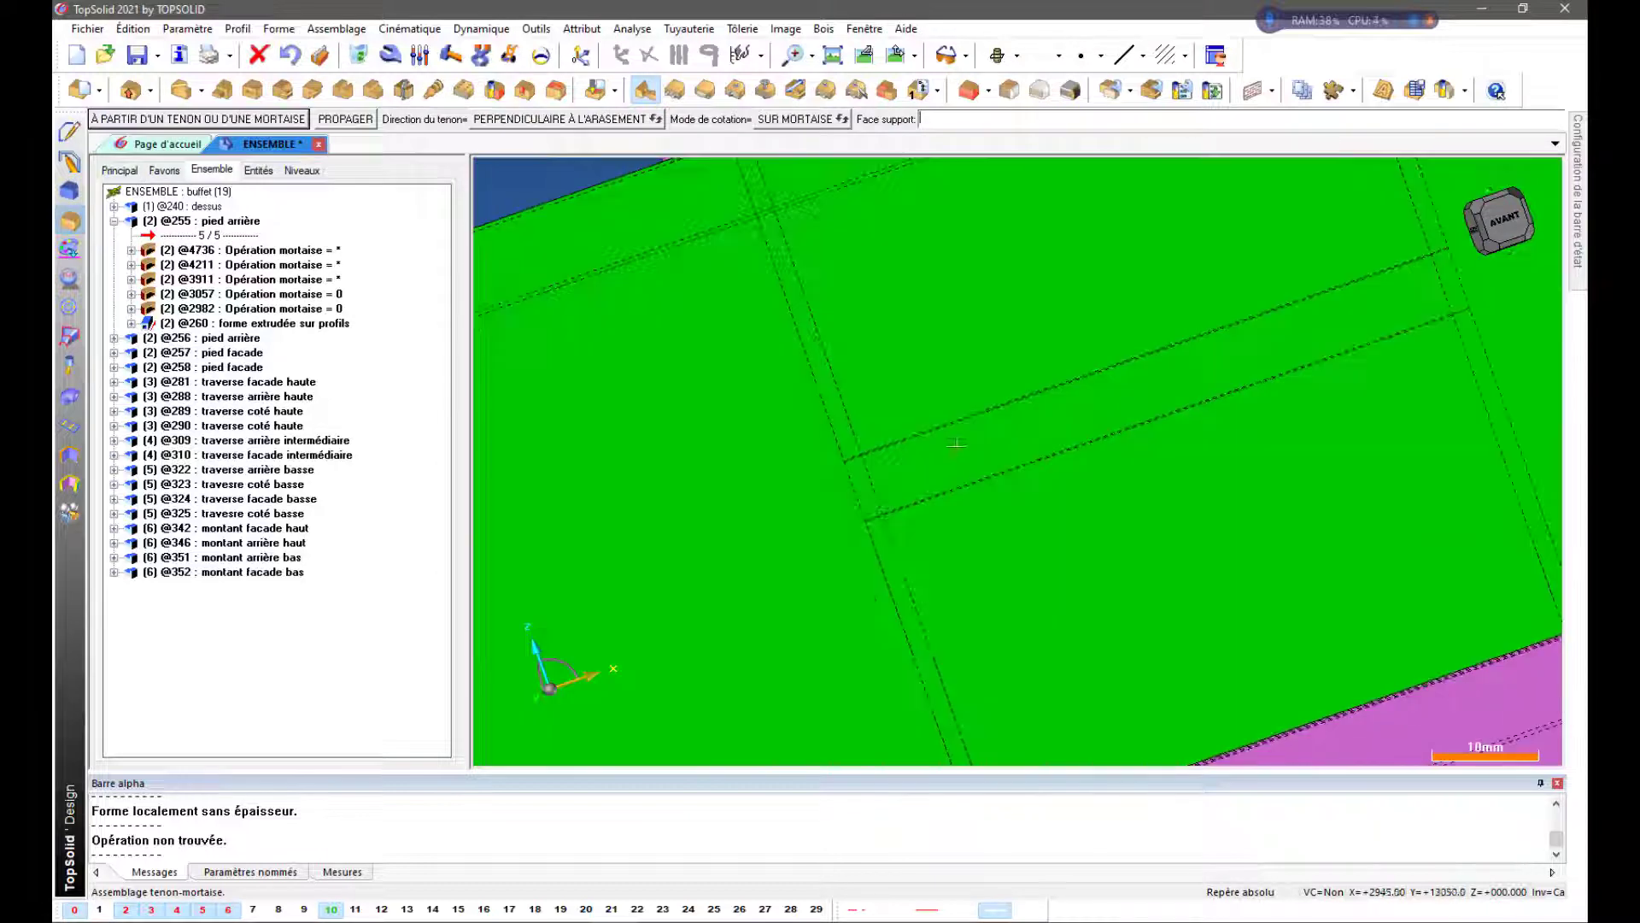
scroll(941, 458, down, 2)
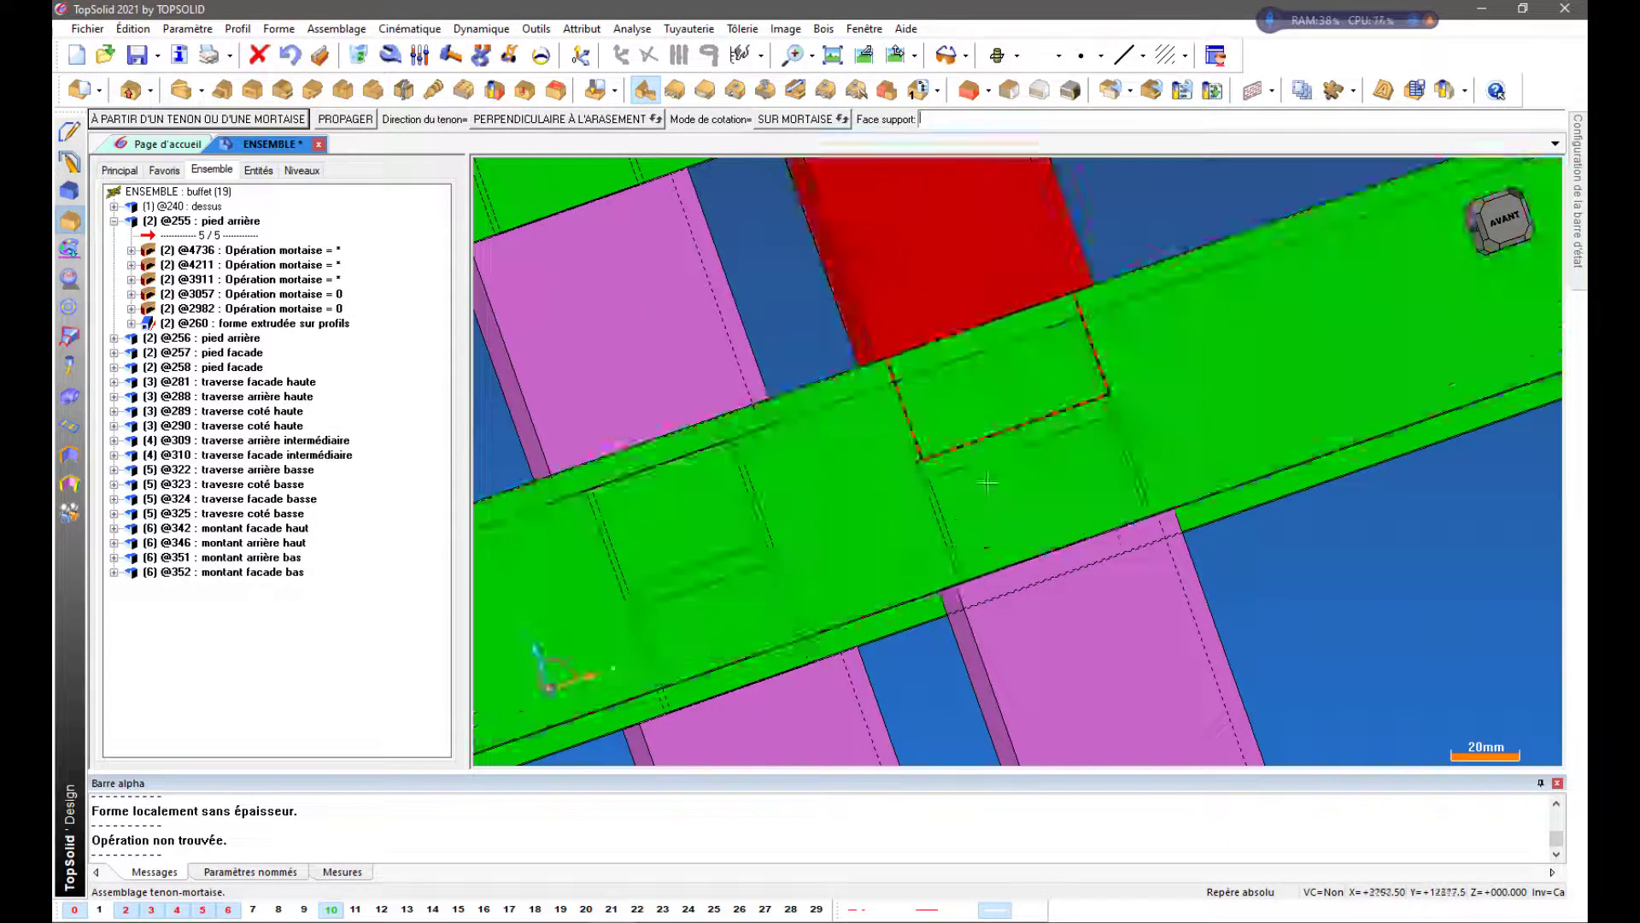
Cut a mortise with 4 mm bottom clearance in the upper front rail from the top tenon of the upper front upright
scroll(781, 544, down, 3)
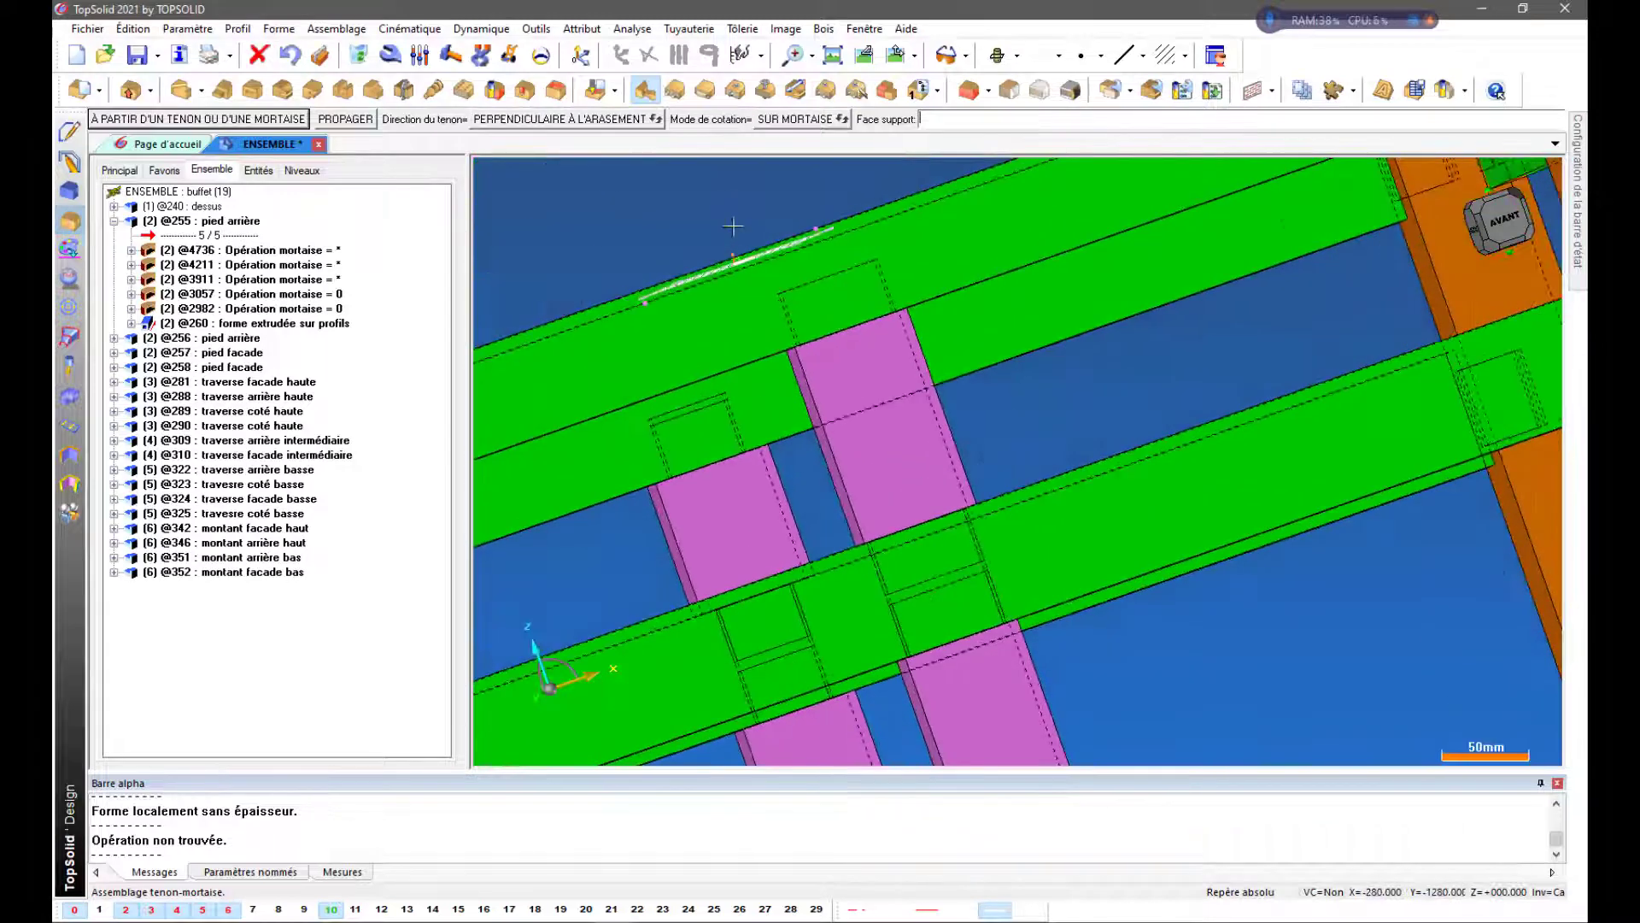
click(566, 213)
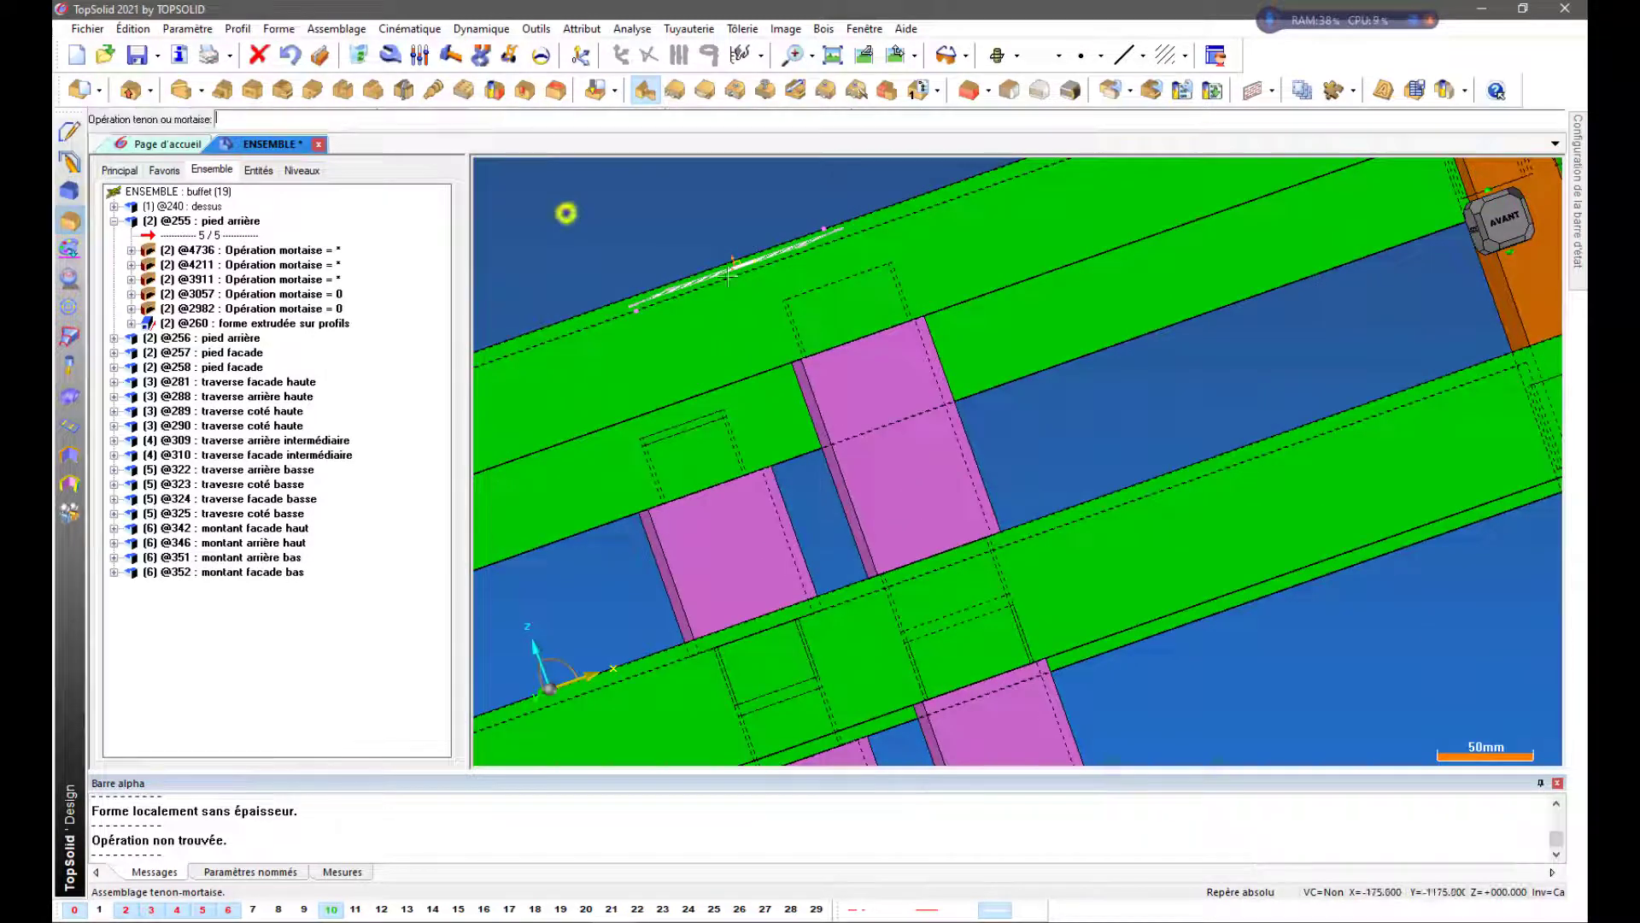
click(811, 290)
click(965, 249)
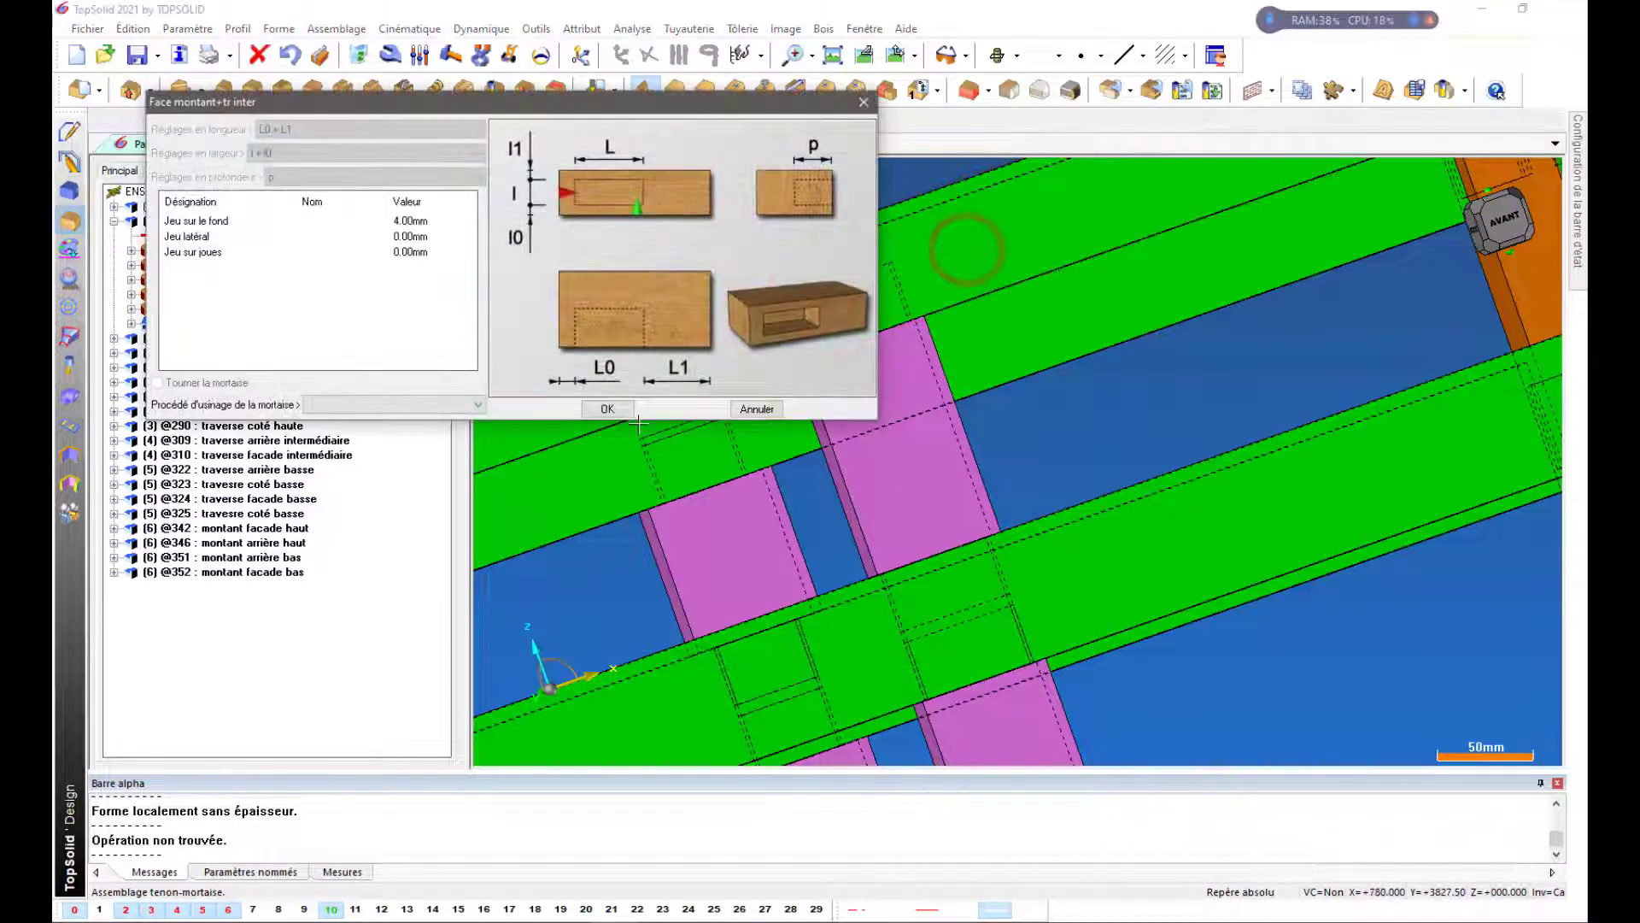
click(614, 407)
scroll(779, 329, down, 2)
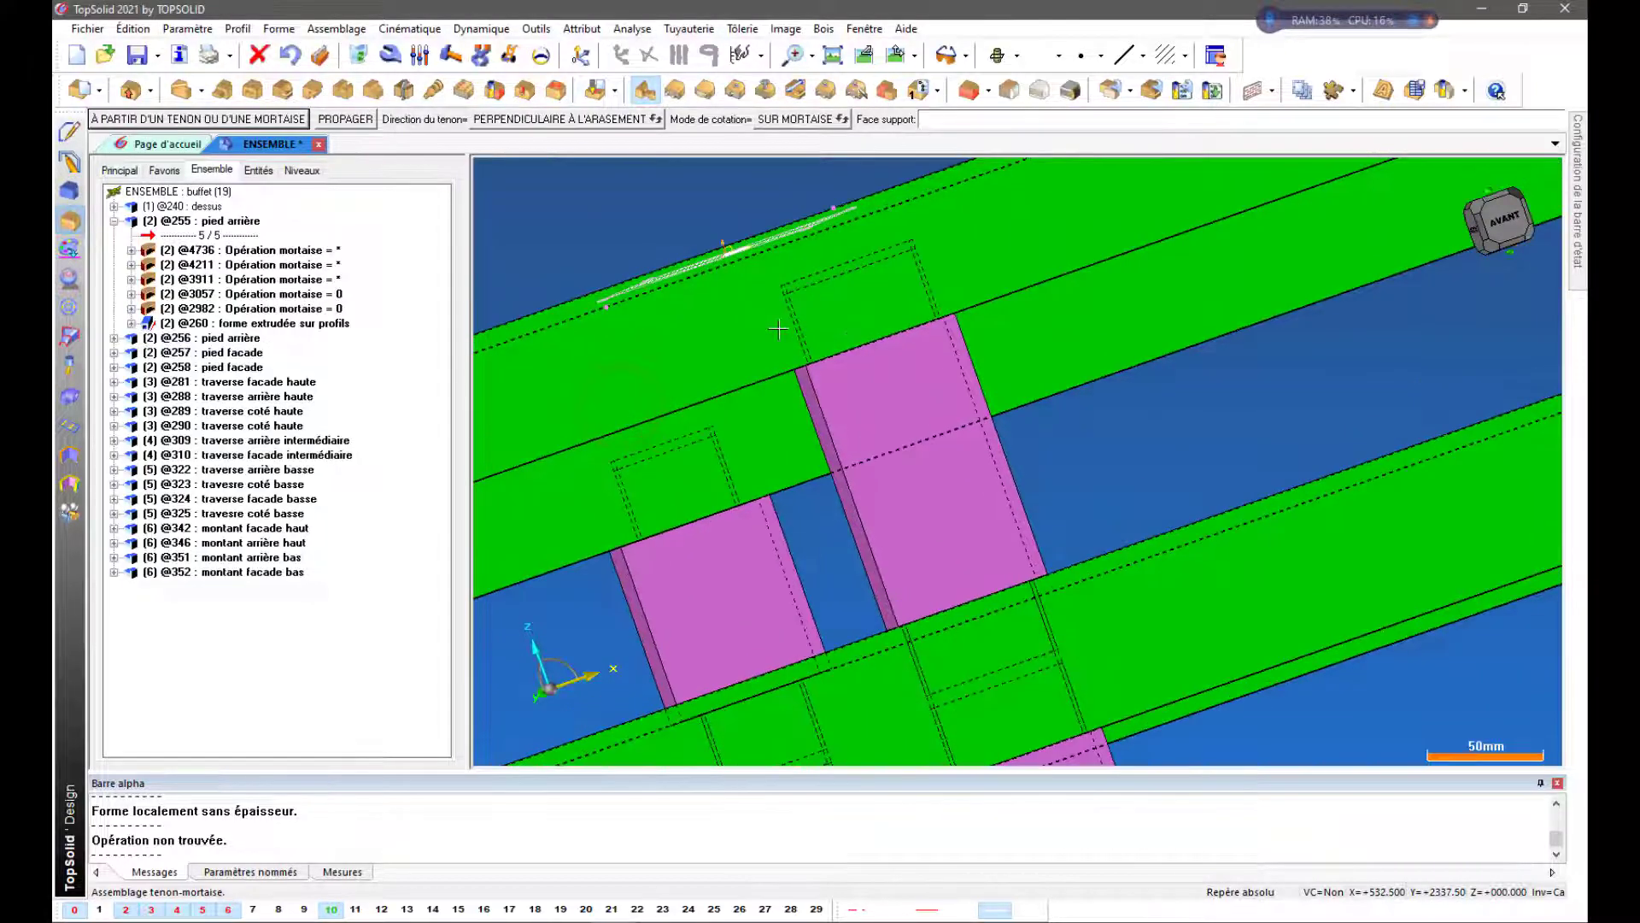
scroll(779, 329, down, 2)
Show the whole frame shaded without hidden lines, hide the legs on layer 2, and inspect the rails and their tenons
click(866, 58)
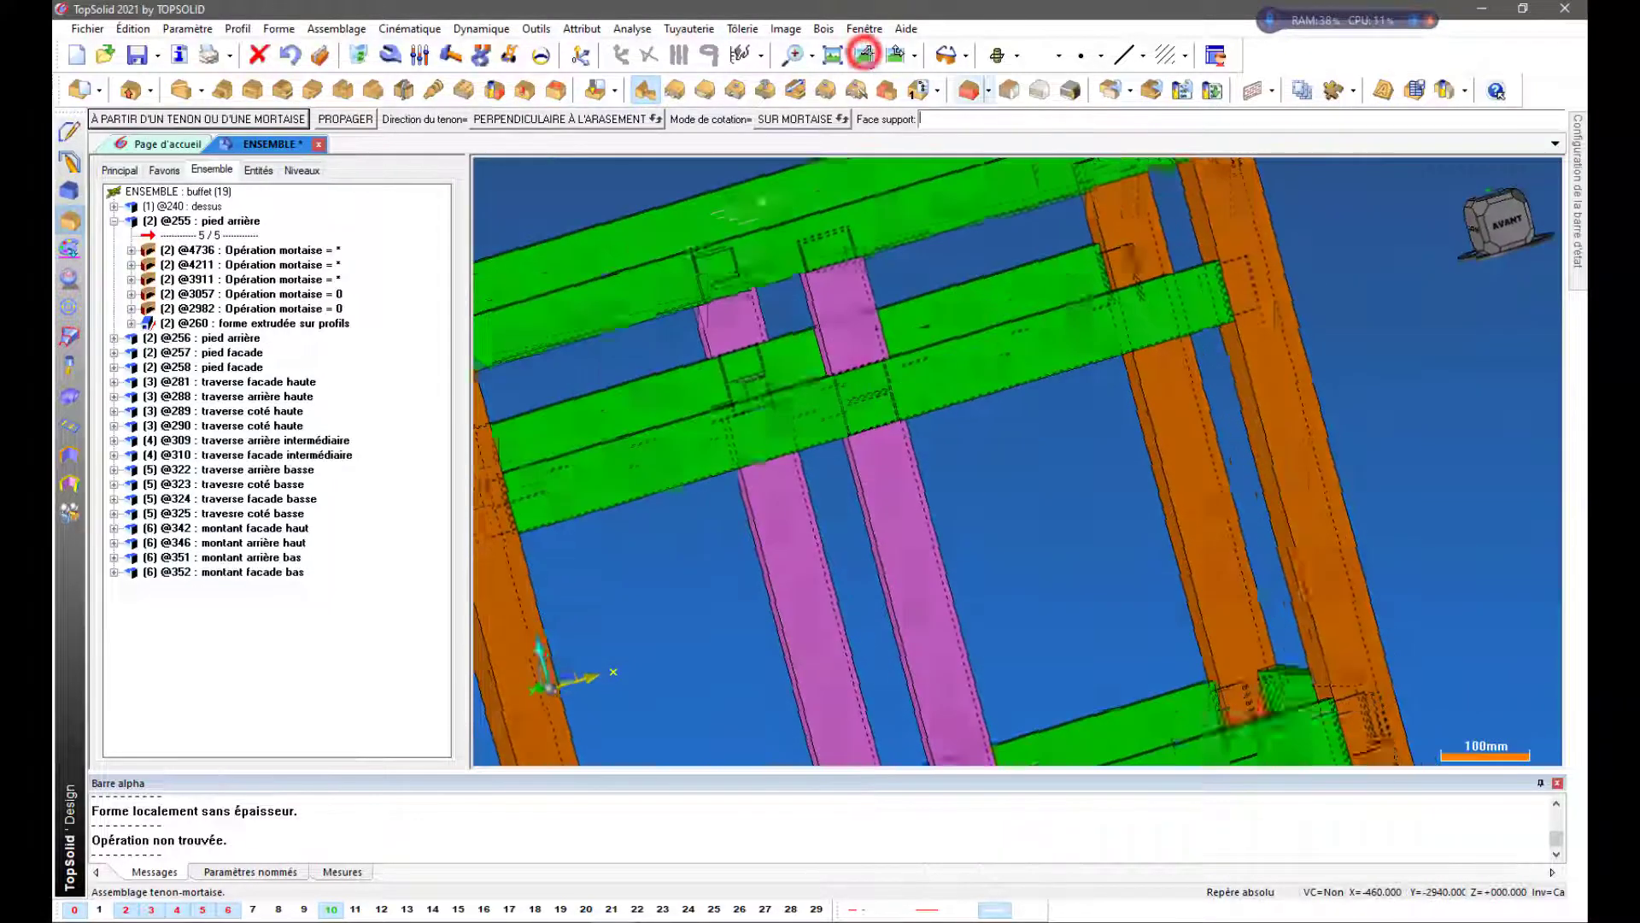
click(833, 55)
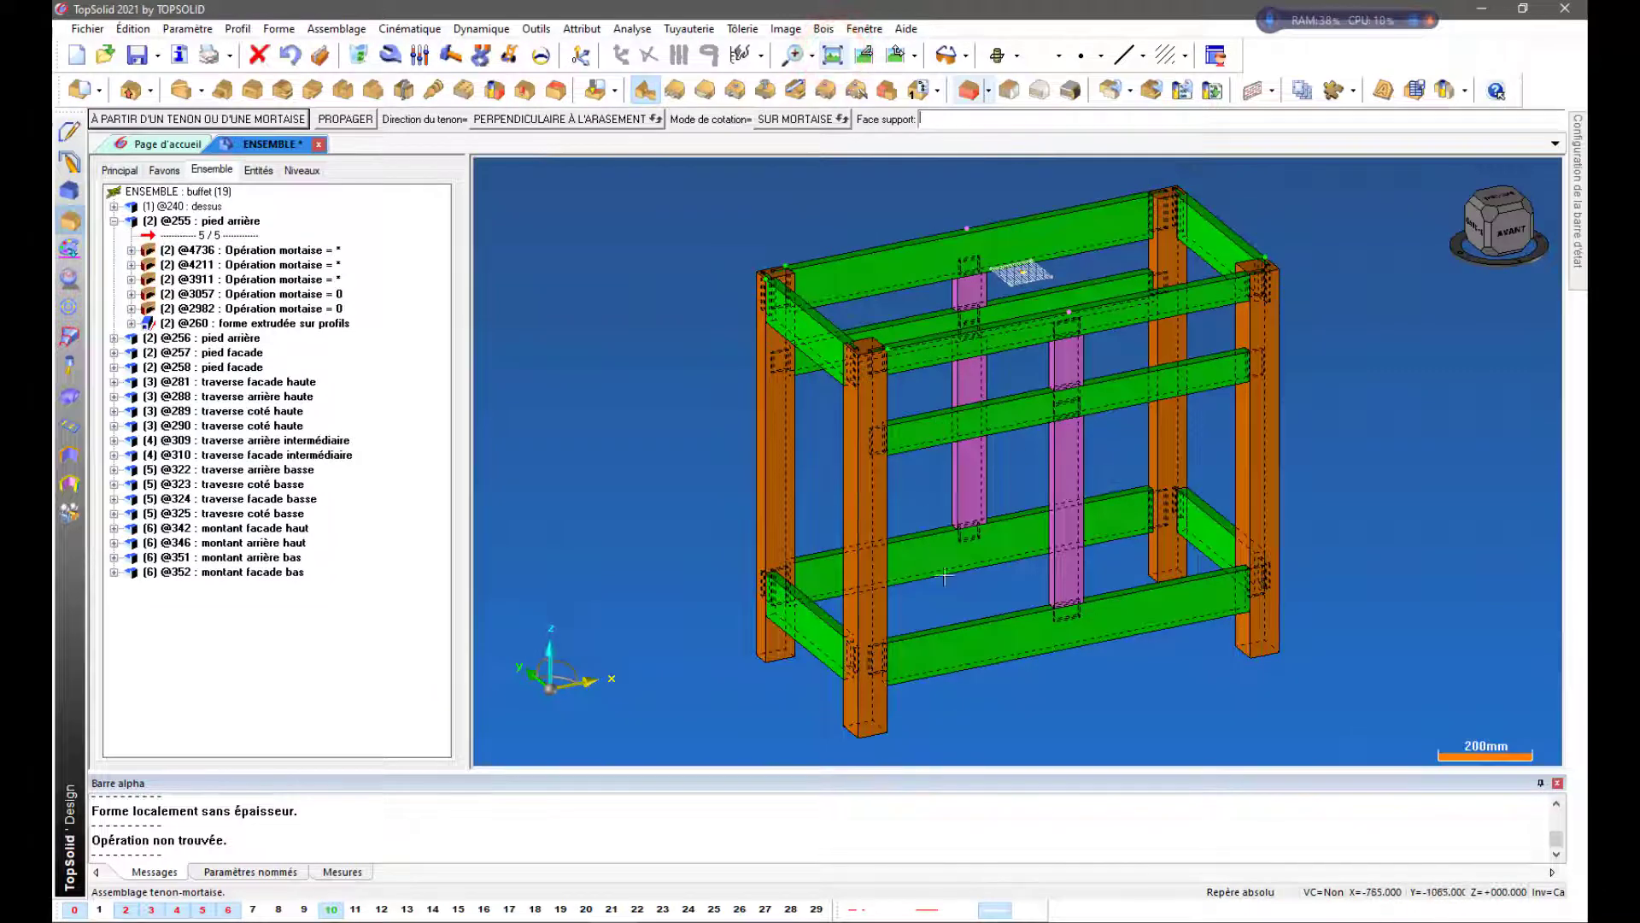
click(1019, 55)
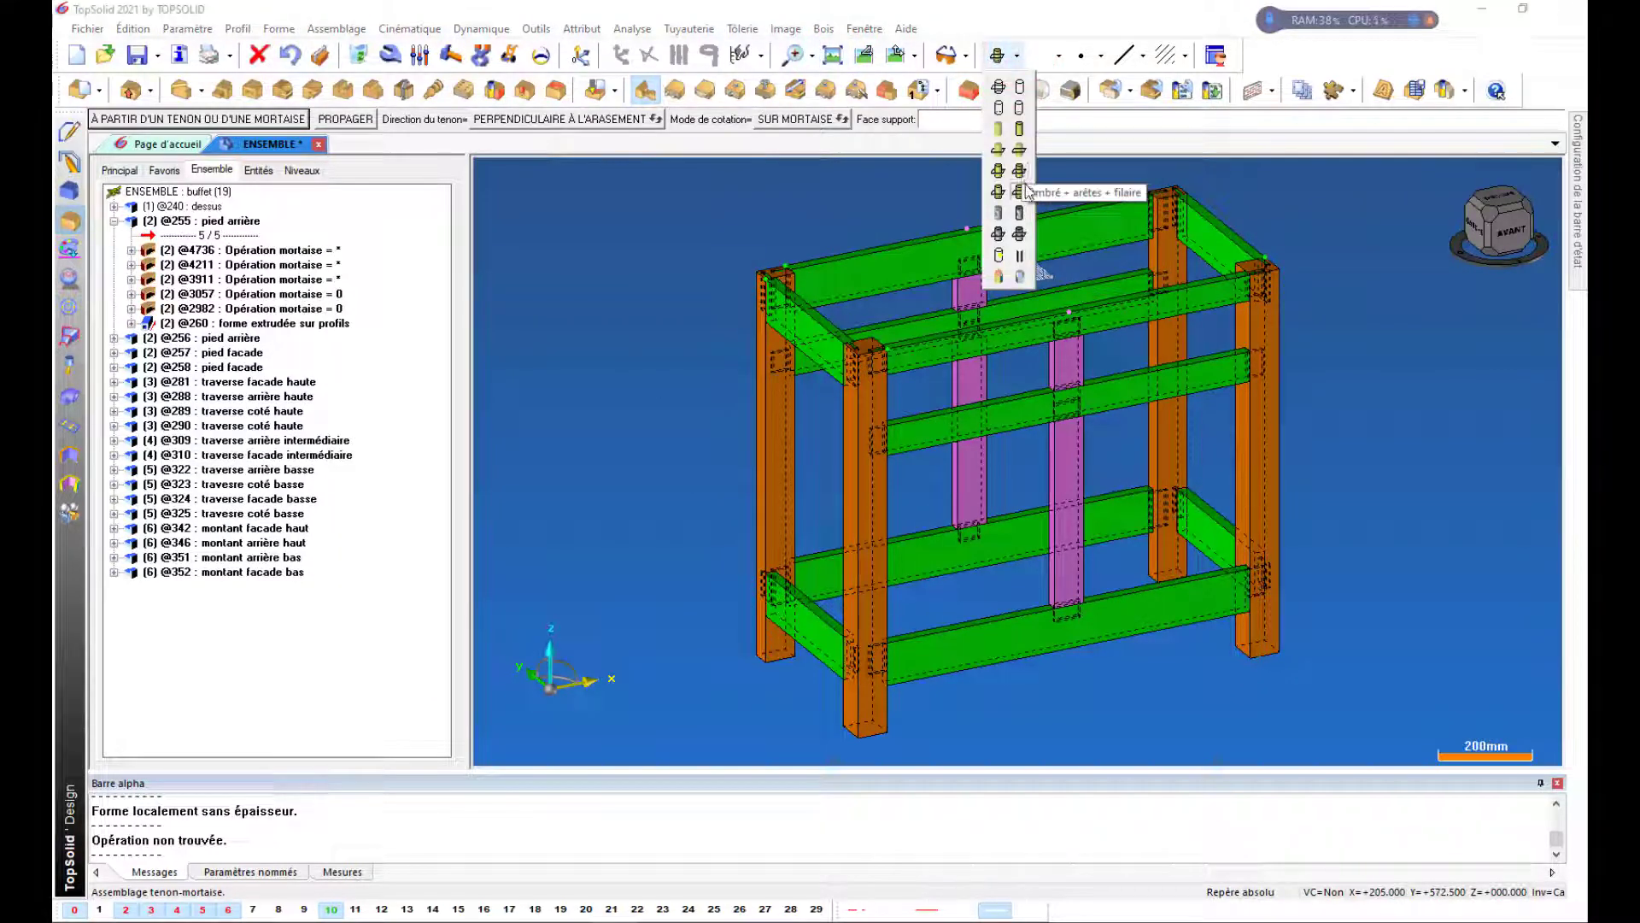
click(1019, 132)
drag(1290, 386, 1217, 367)
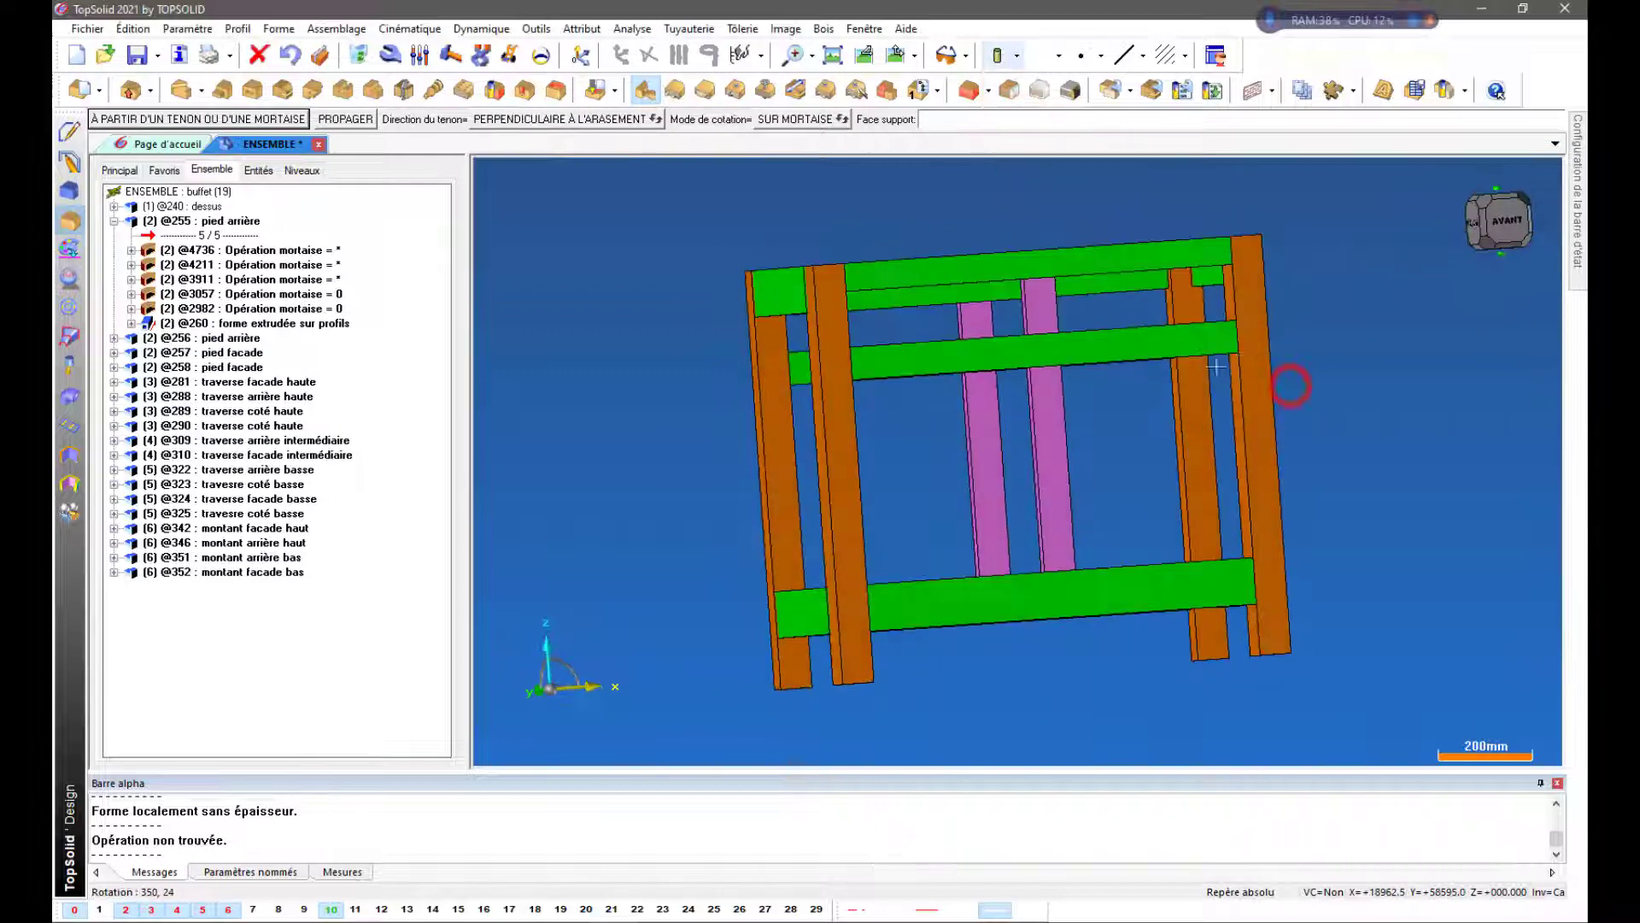
click(124, 911)
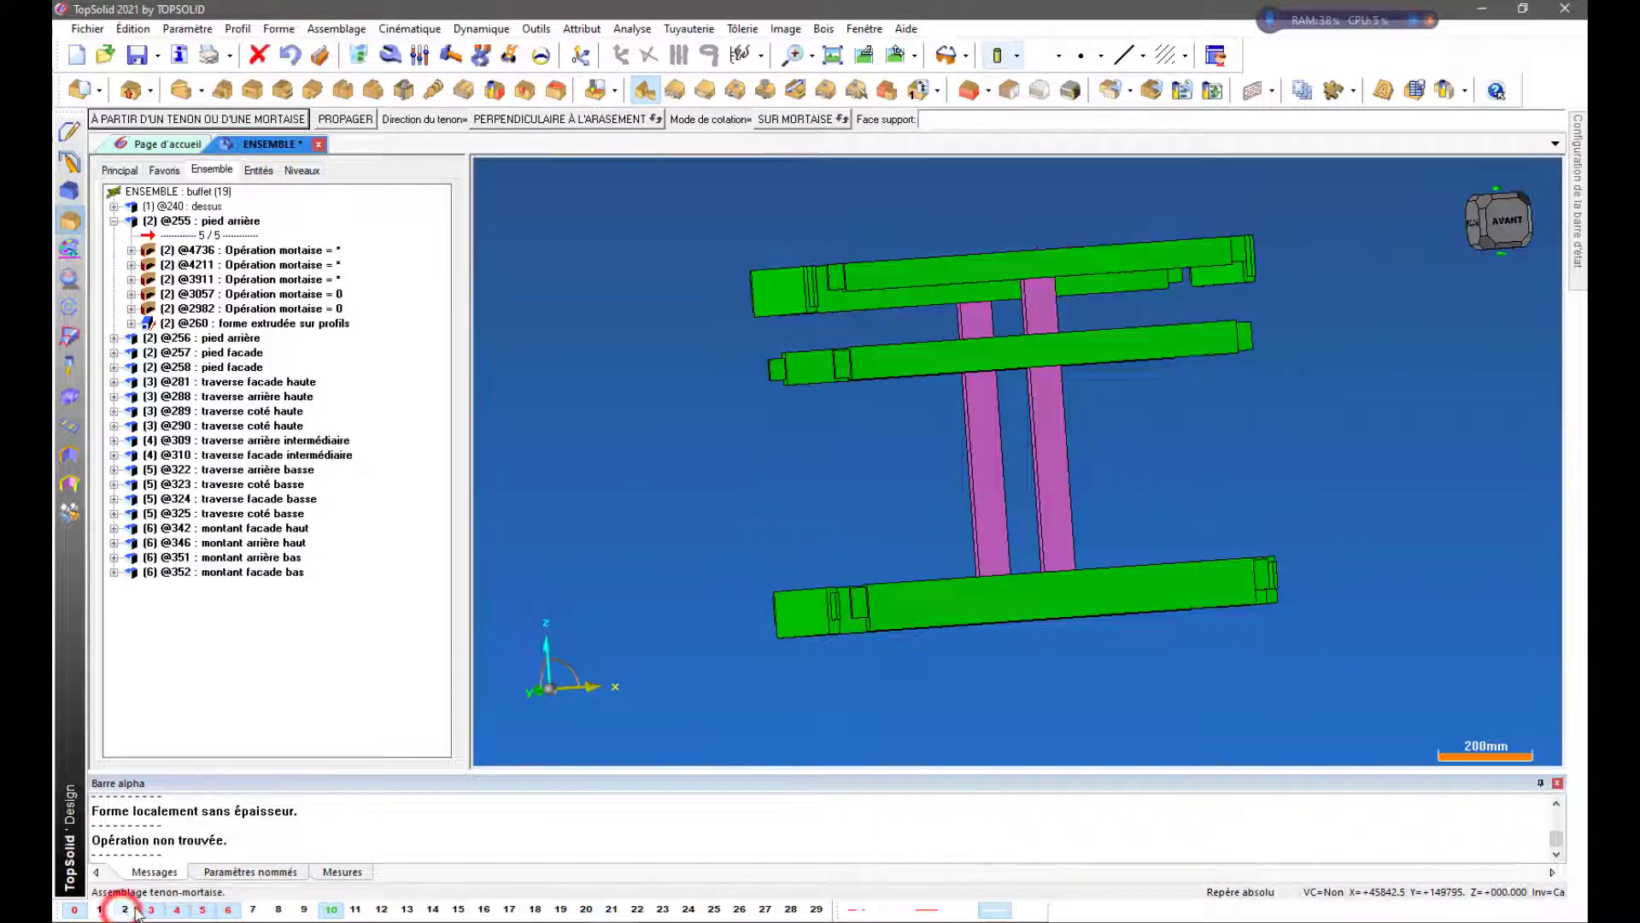
drag(573, 575, 1058, 571)
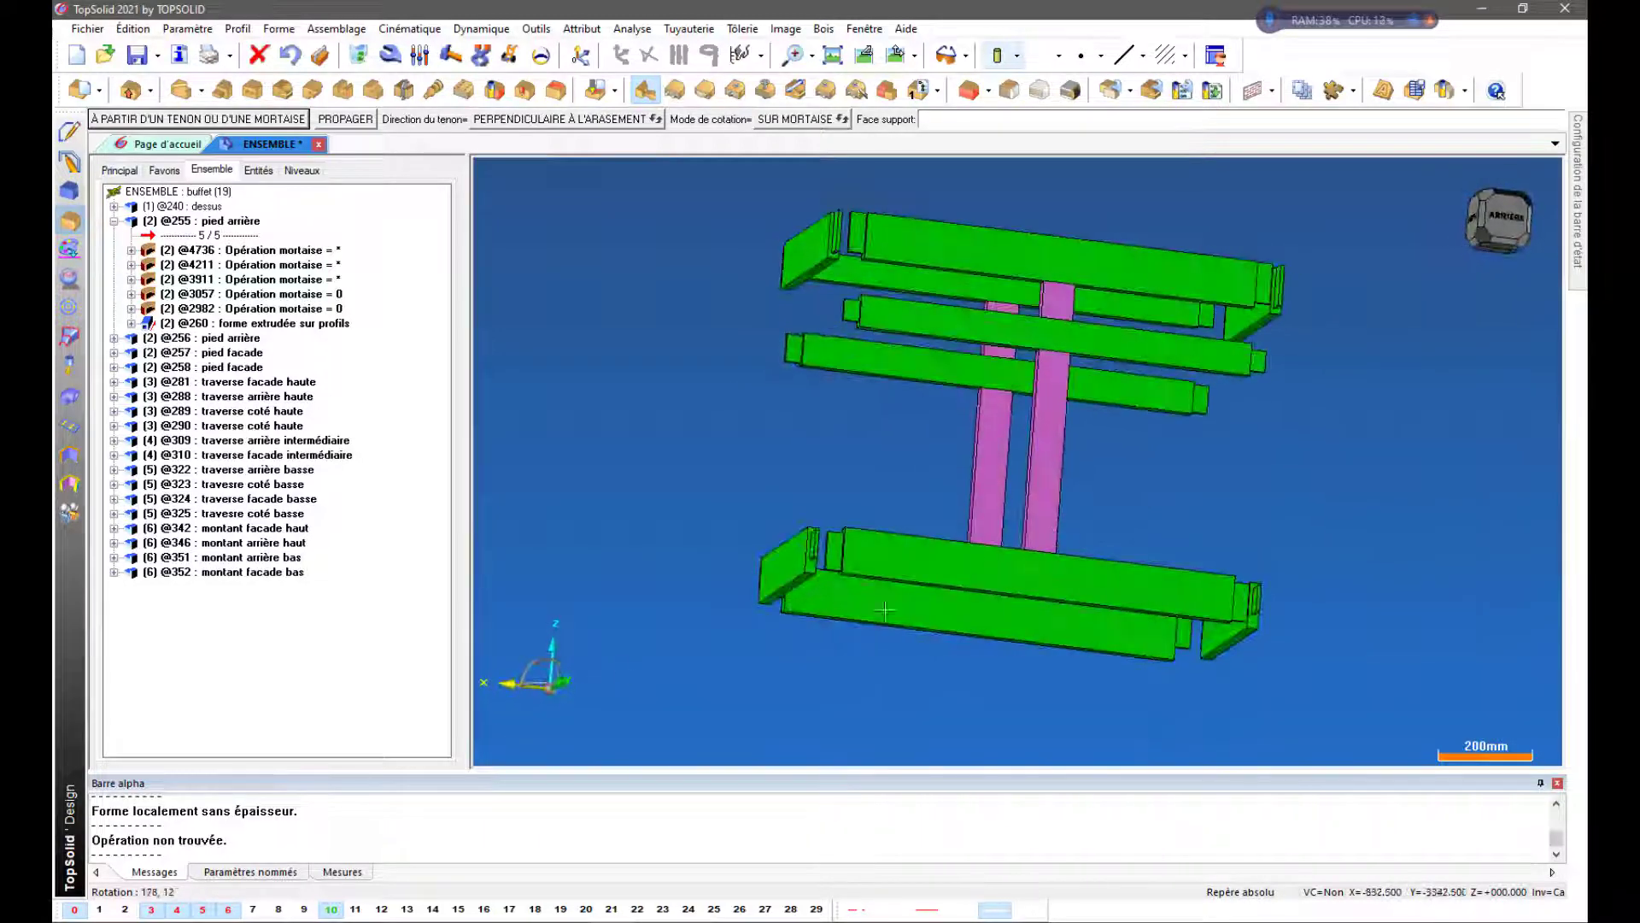
Hide the rails on layers 3, 4 and 5 and show the legs on layer 2
click(151, 909)
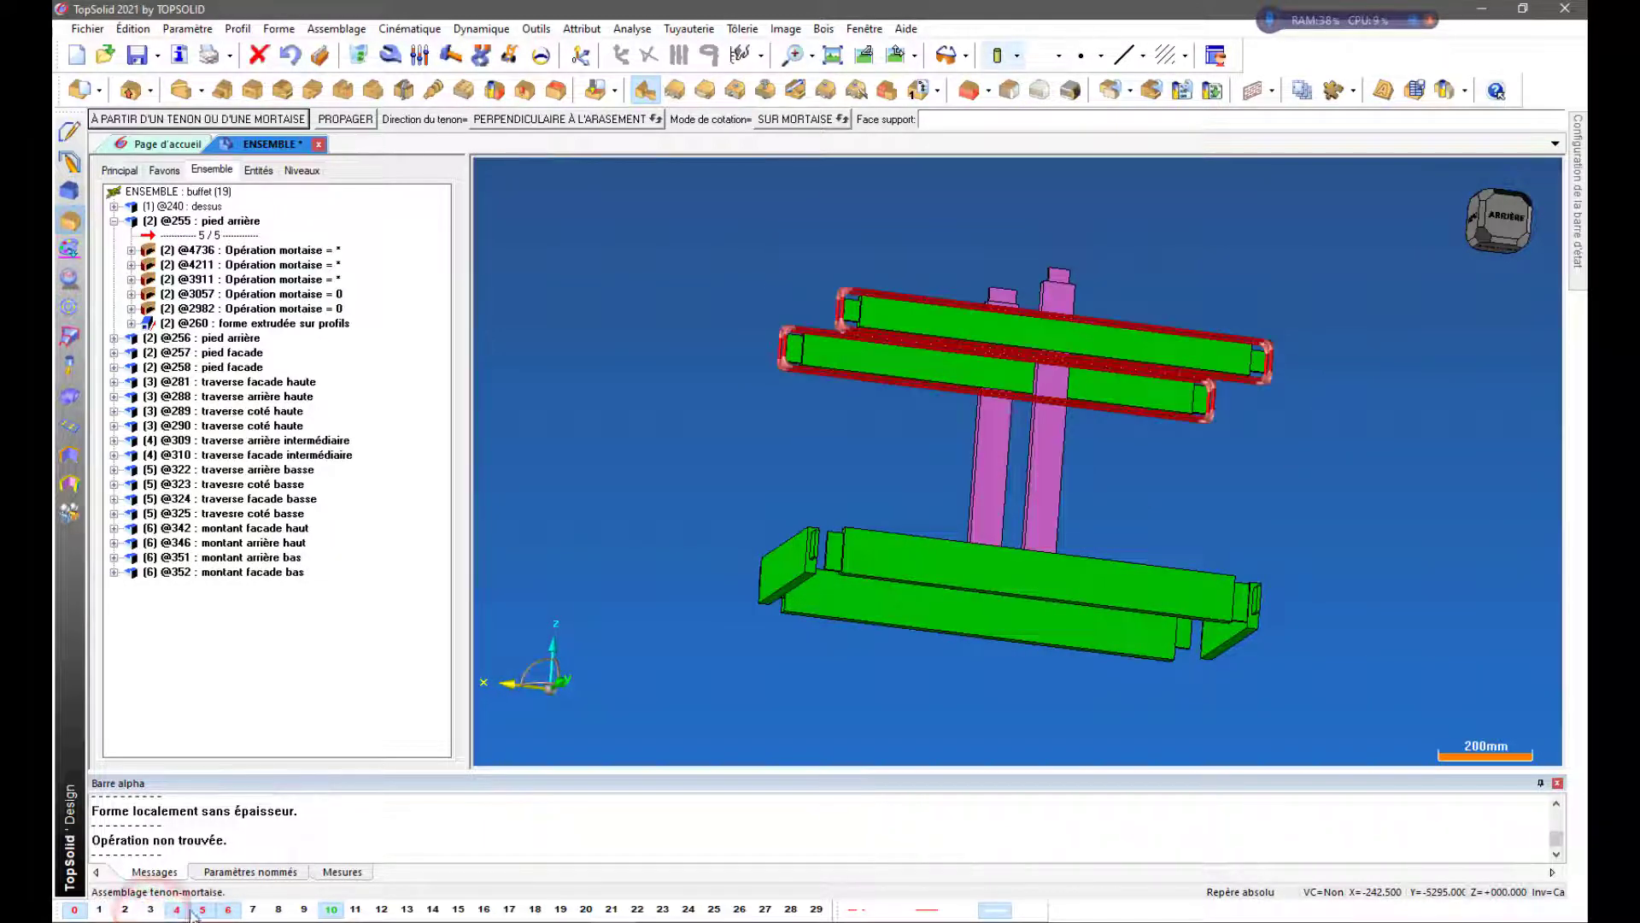
click(182, 911)
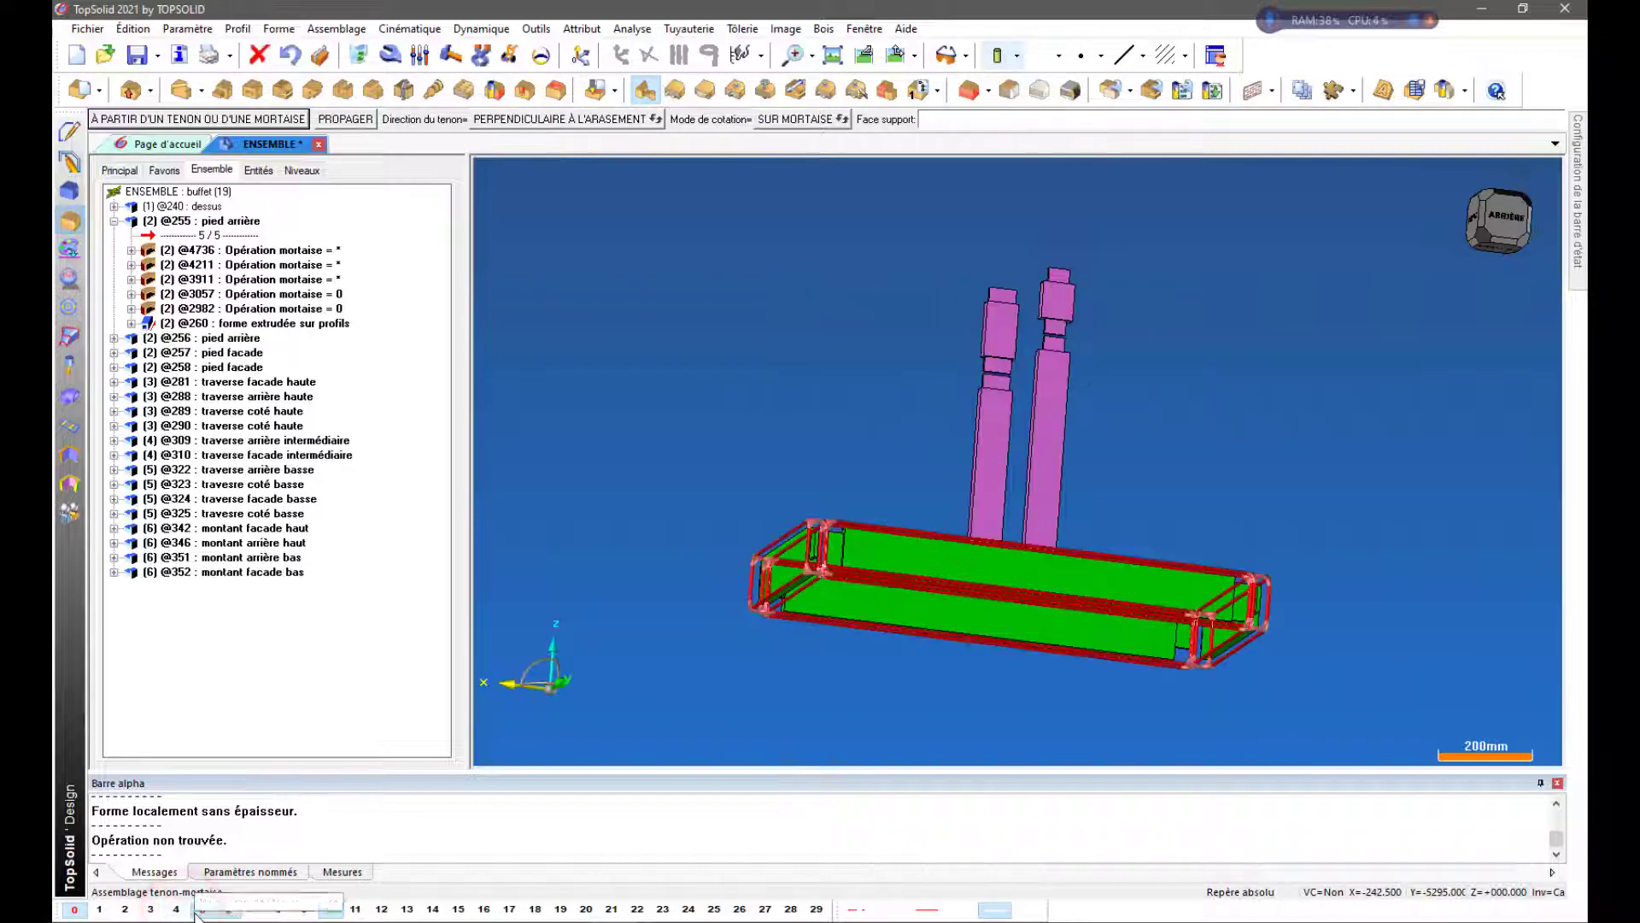
click(196, 913)
middle_drag(618, 580, 608, 621)
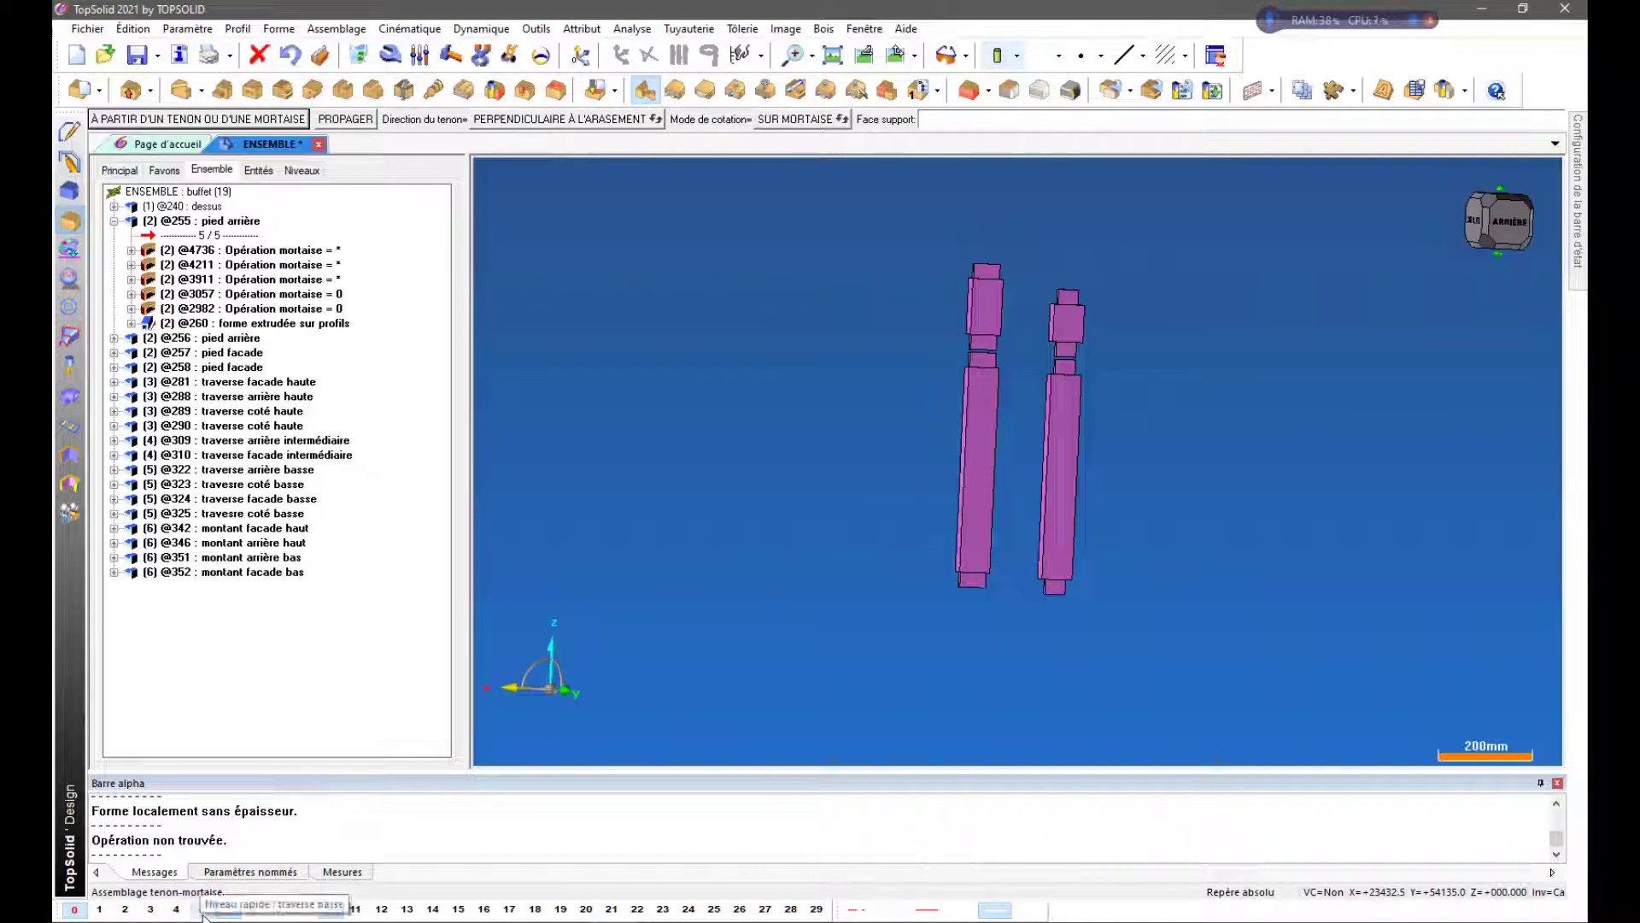
click(126, 910)
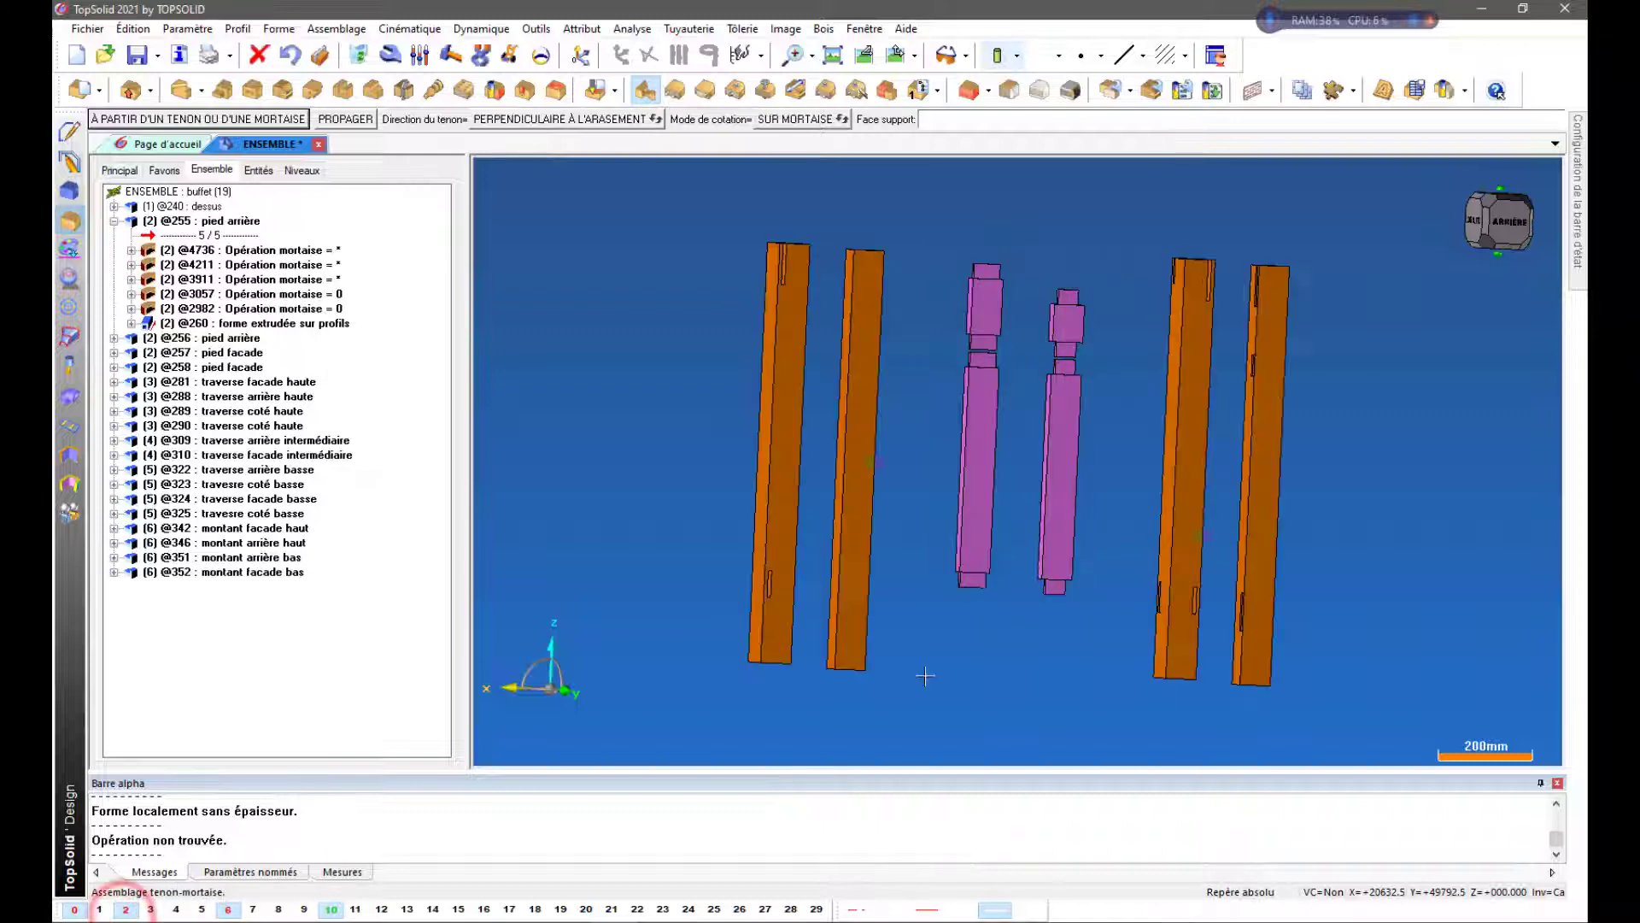
Examine the faces of the four legs from several angles for missing mortises
middle_drag(960, 639, 769, 643)
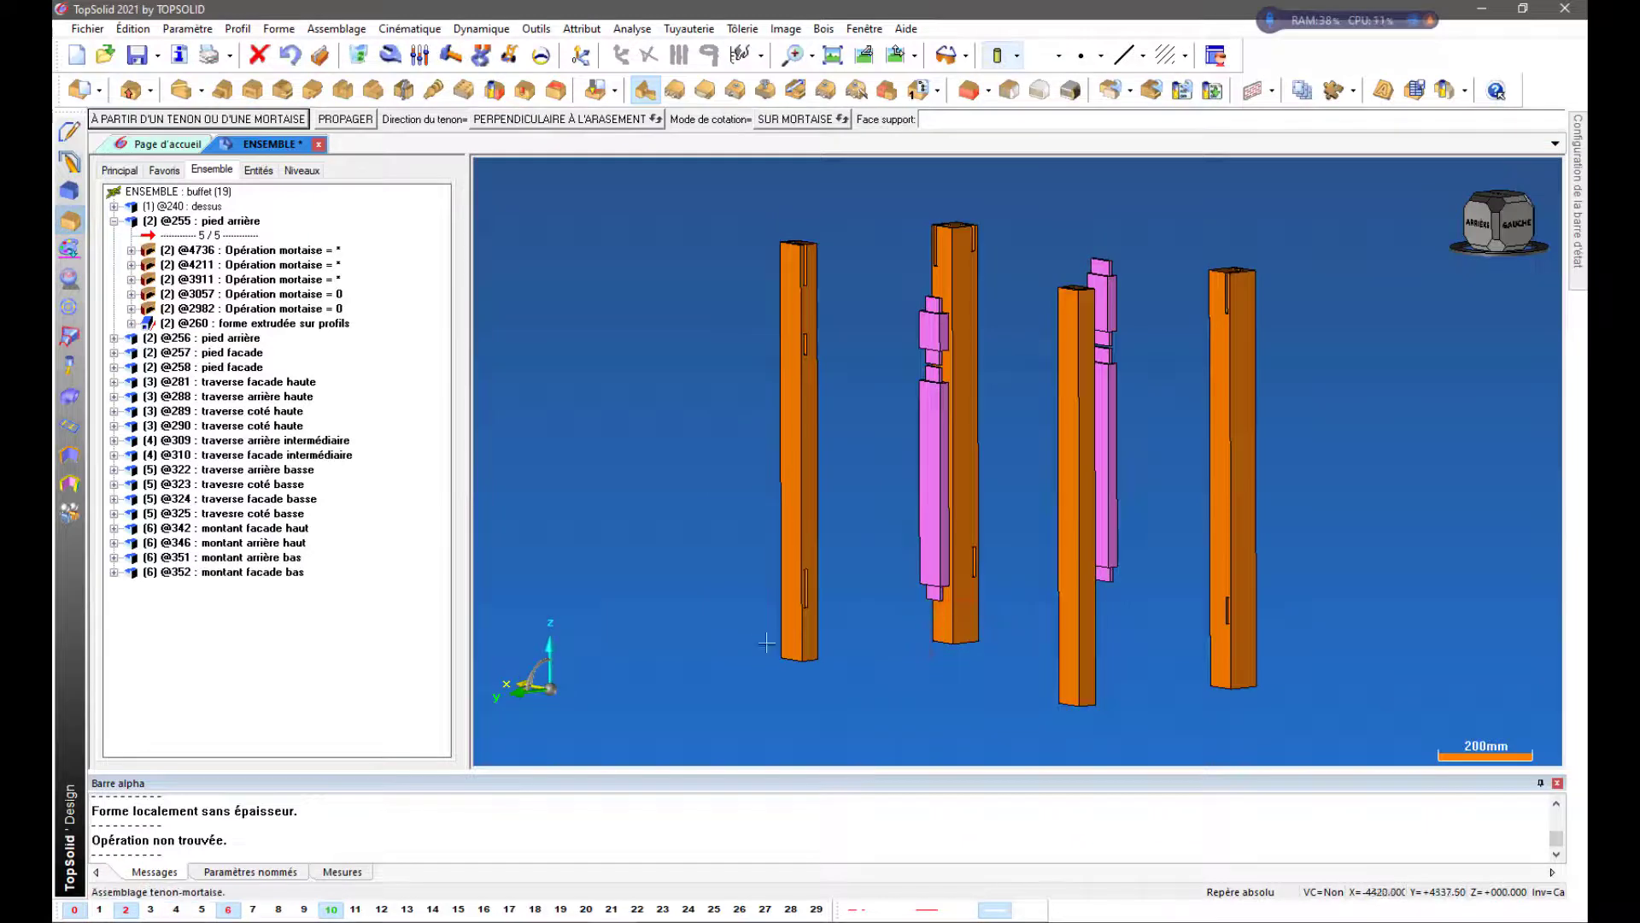
scroll(804, 608, up, 3)
scroll(804, 608, down, 3)
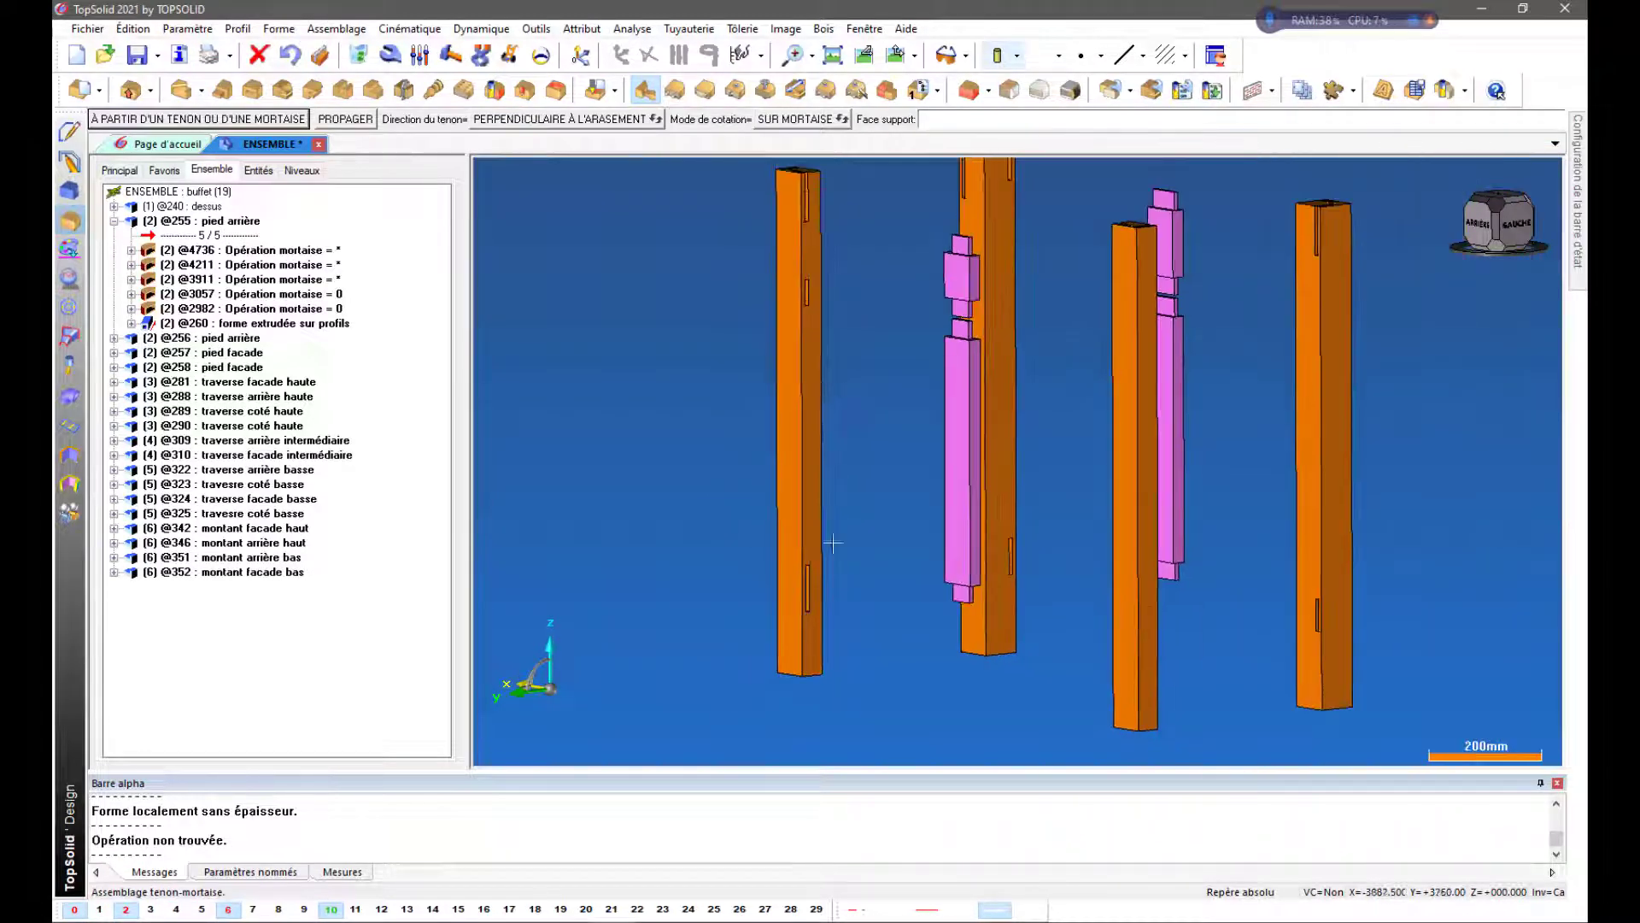
middle_drag(804, 205, 1144, 202)
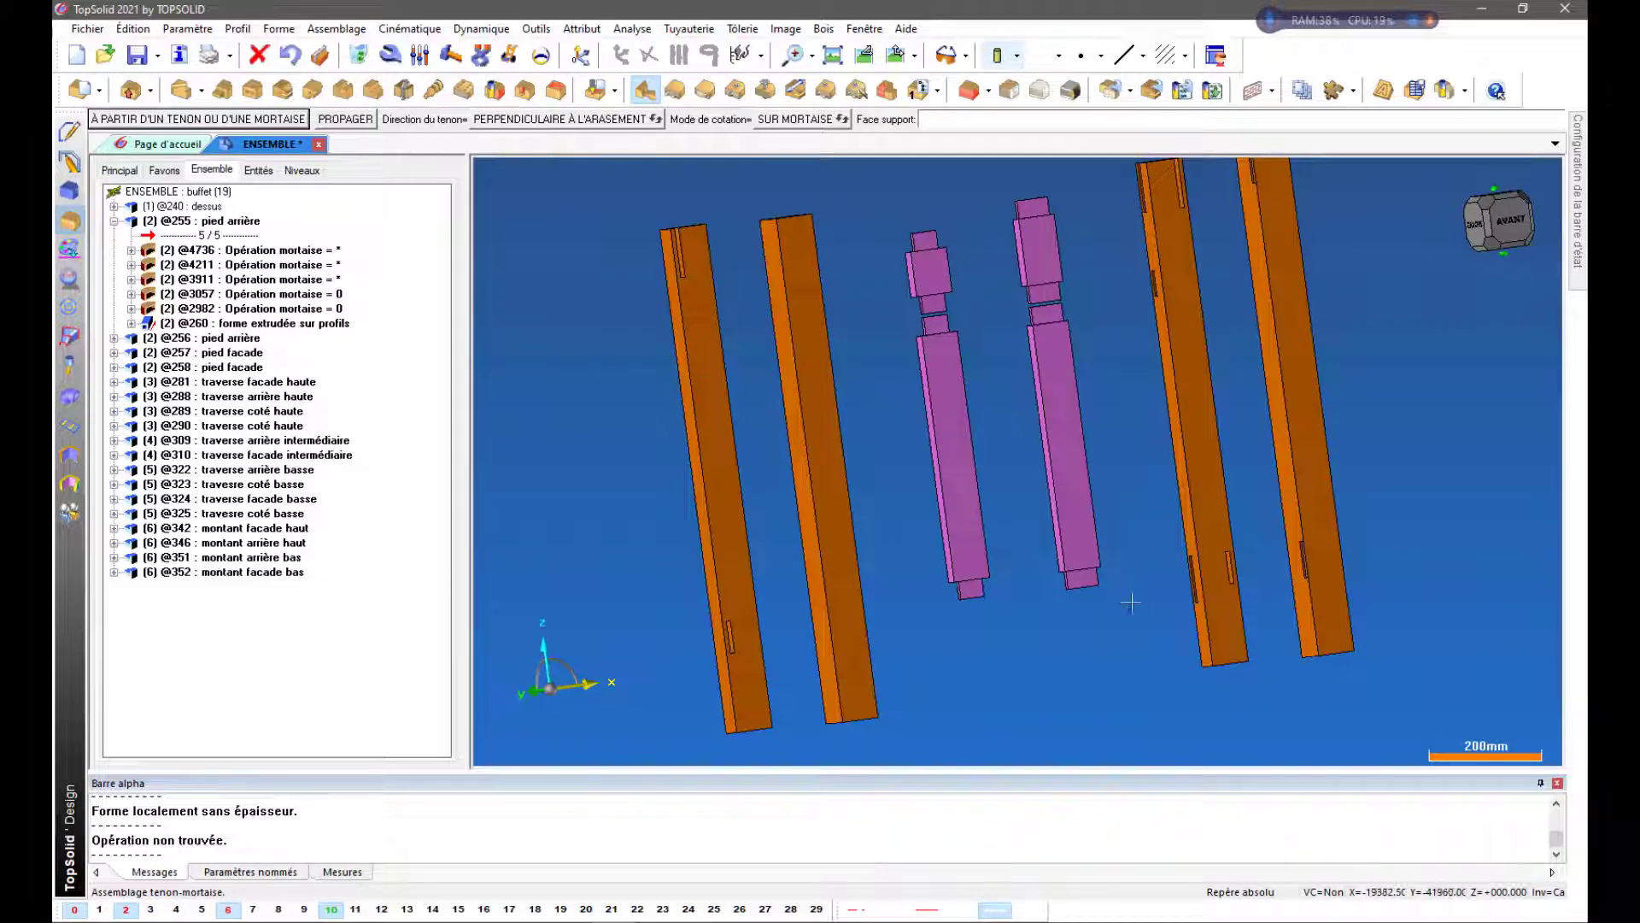
middle_drag(1131, 604, 1048, 358)
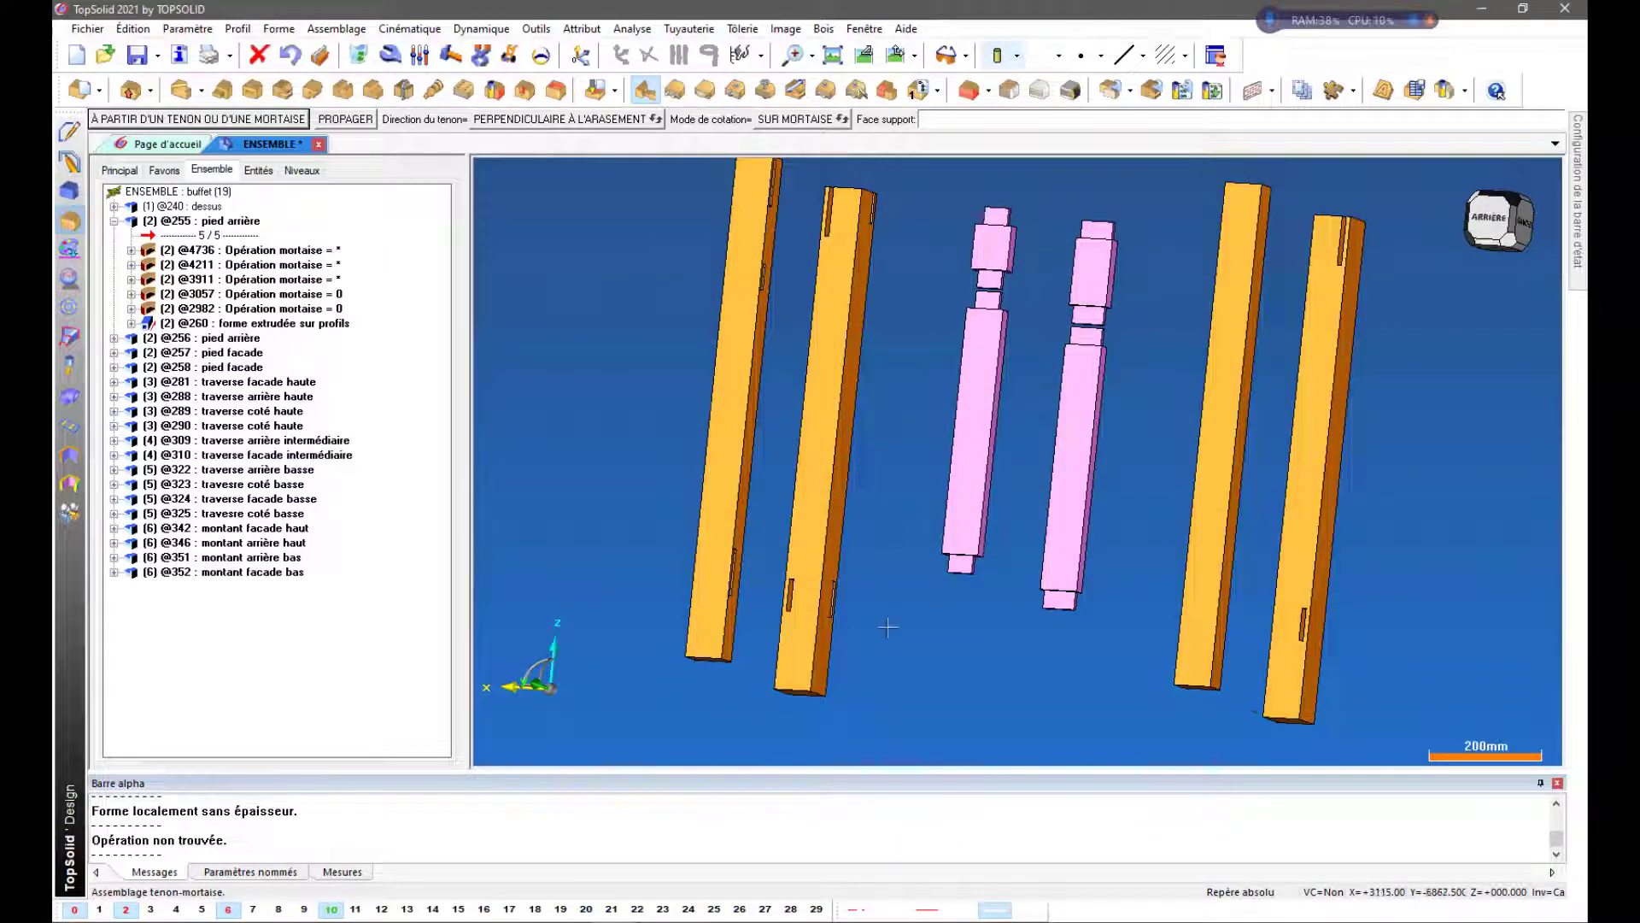
middle_drag(889, 628, 891, 431)
middle_drag(900, 290, 1308, 555)
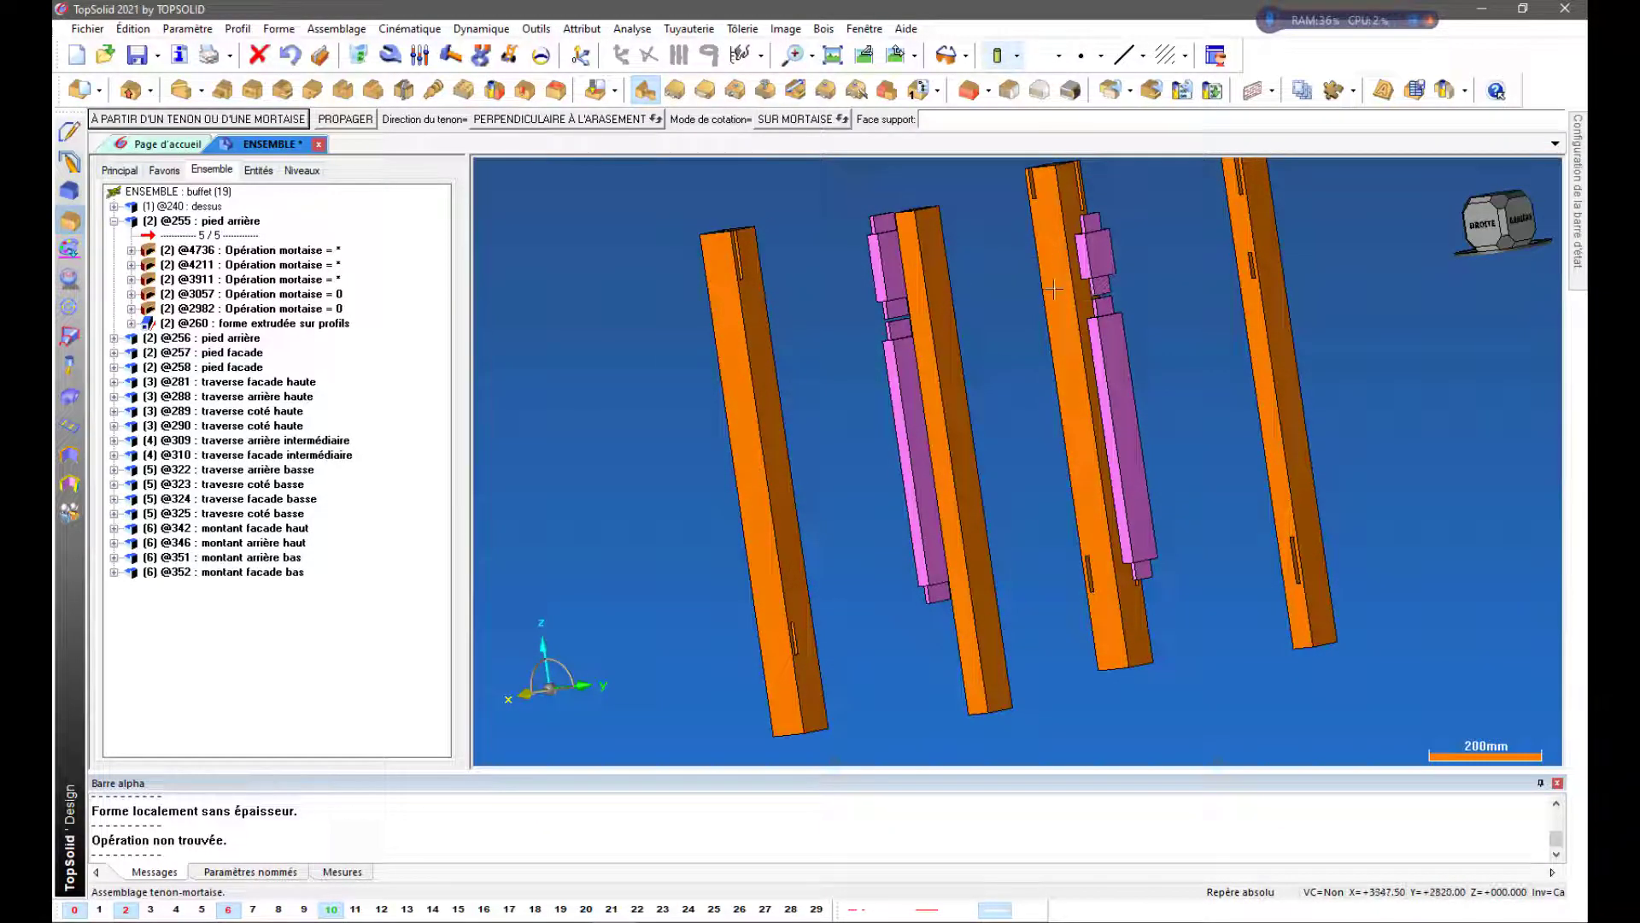
middle_drag(1056, 282, 925, 440)
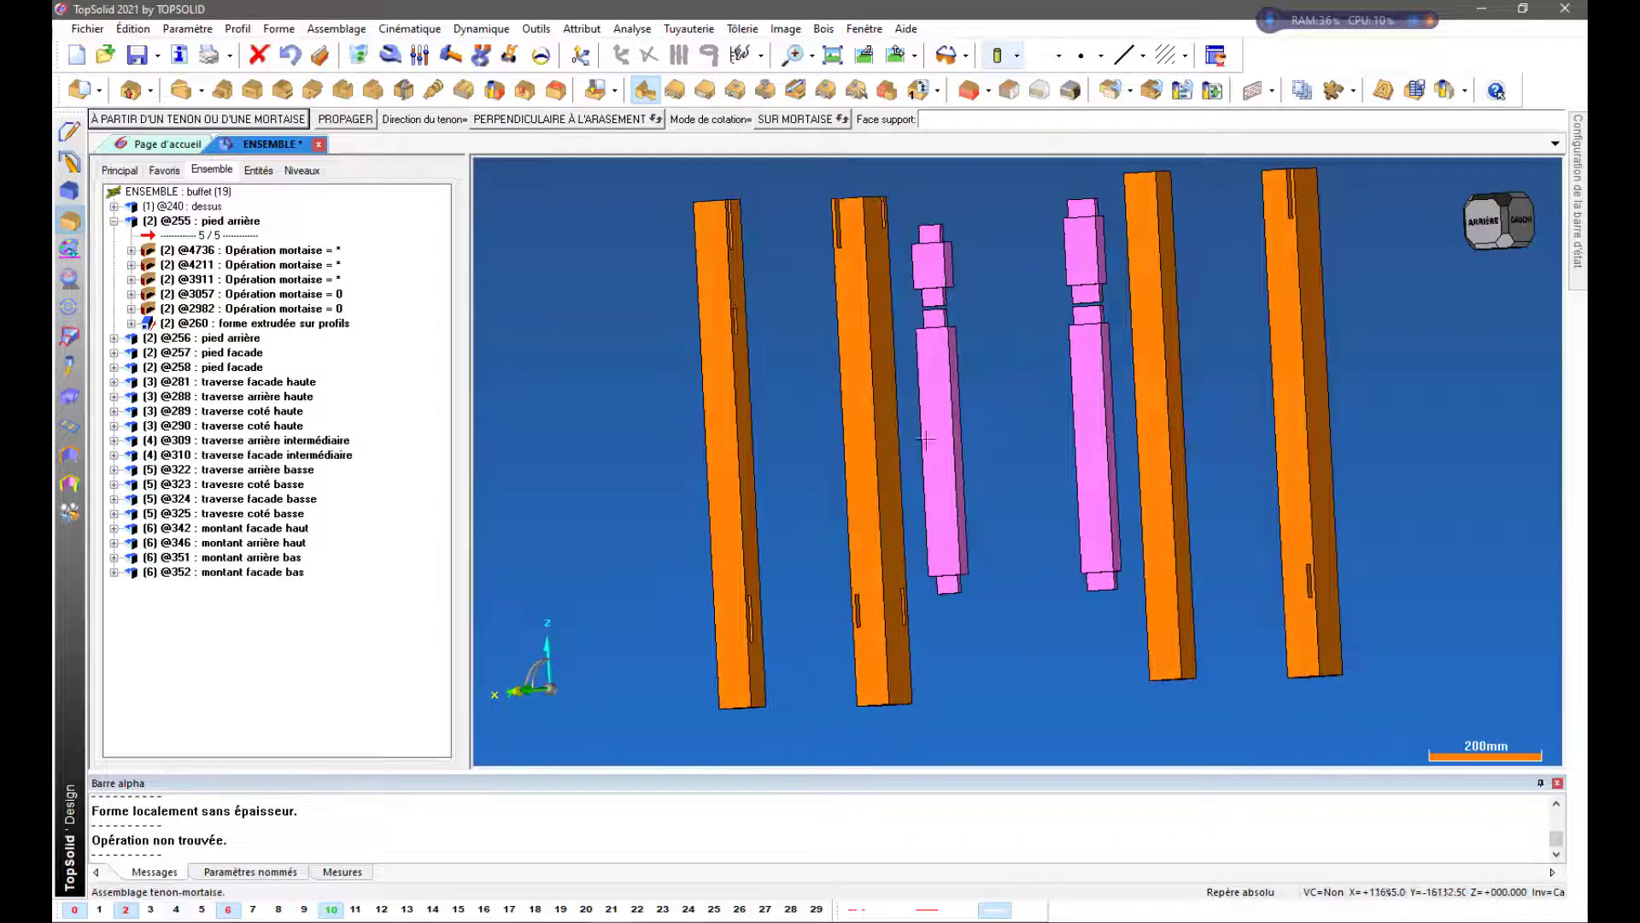
Show the intermediate rails on layer 4 and display the model shaded with dashed hidden lines
click(150, 909)
click(152, 909)
click(173, 910)
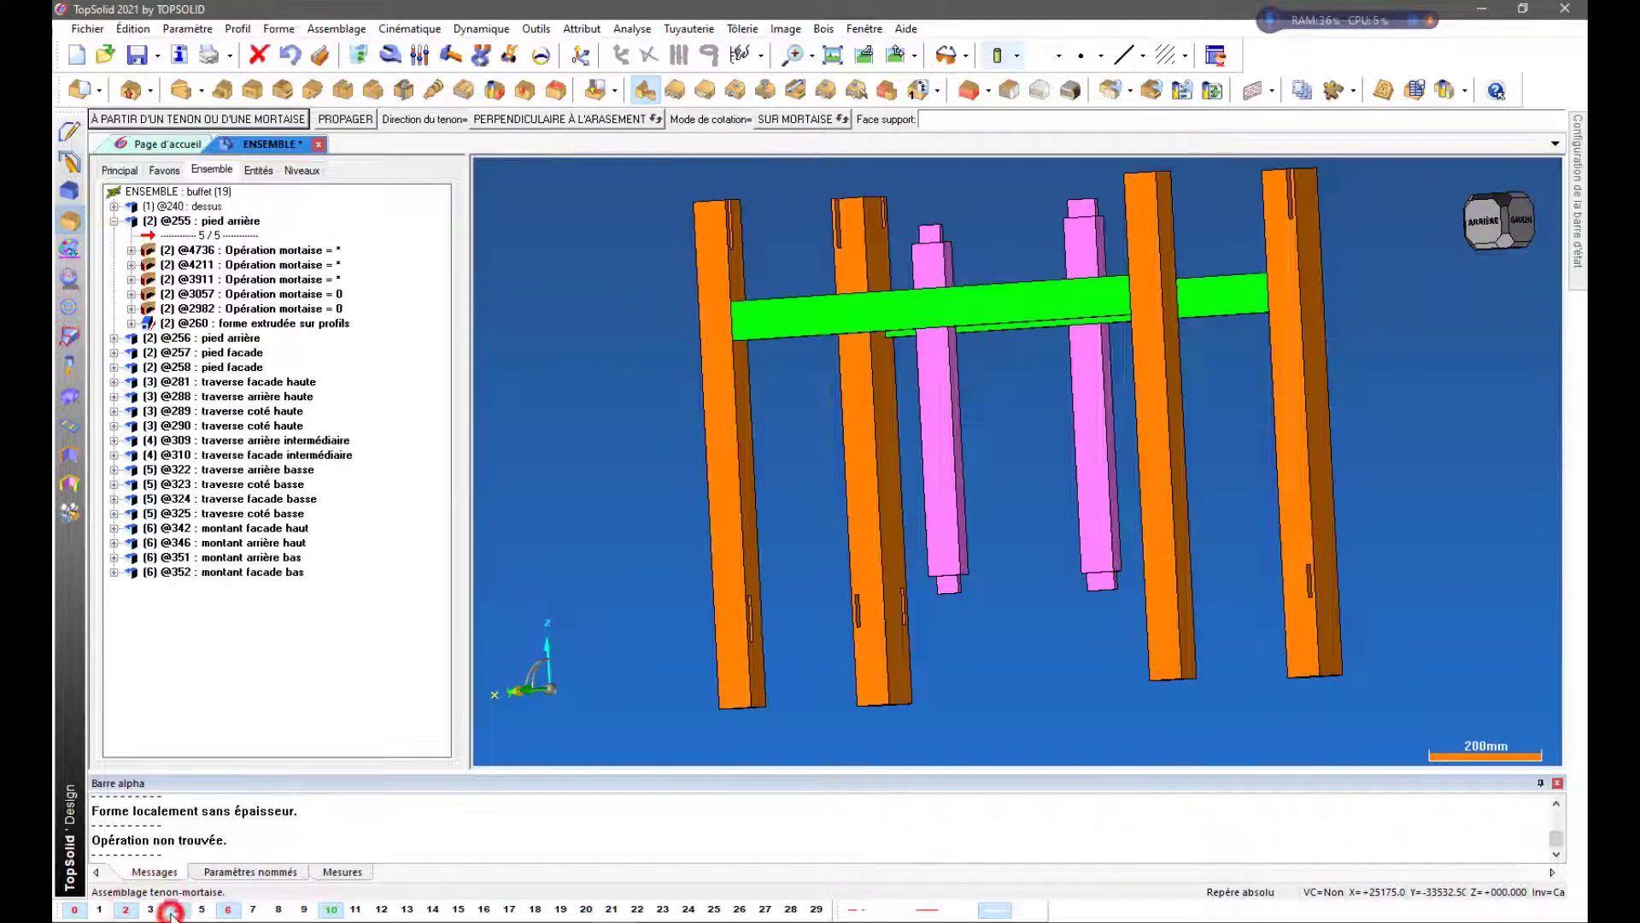
middle_drag(852, 659, 557, 654)
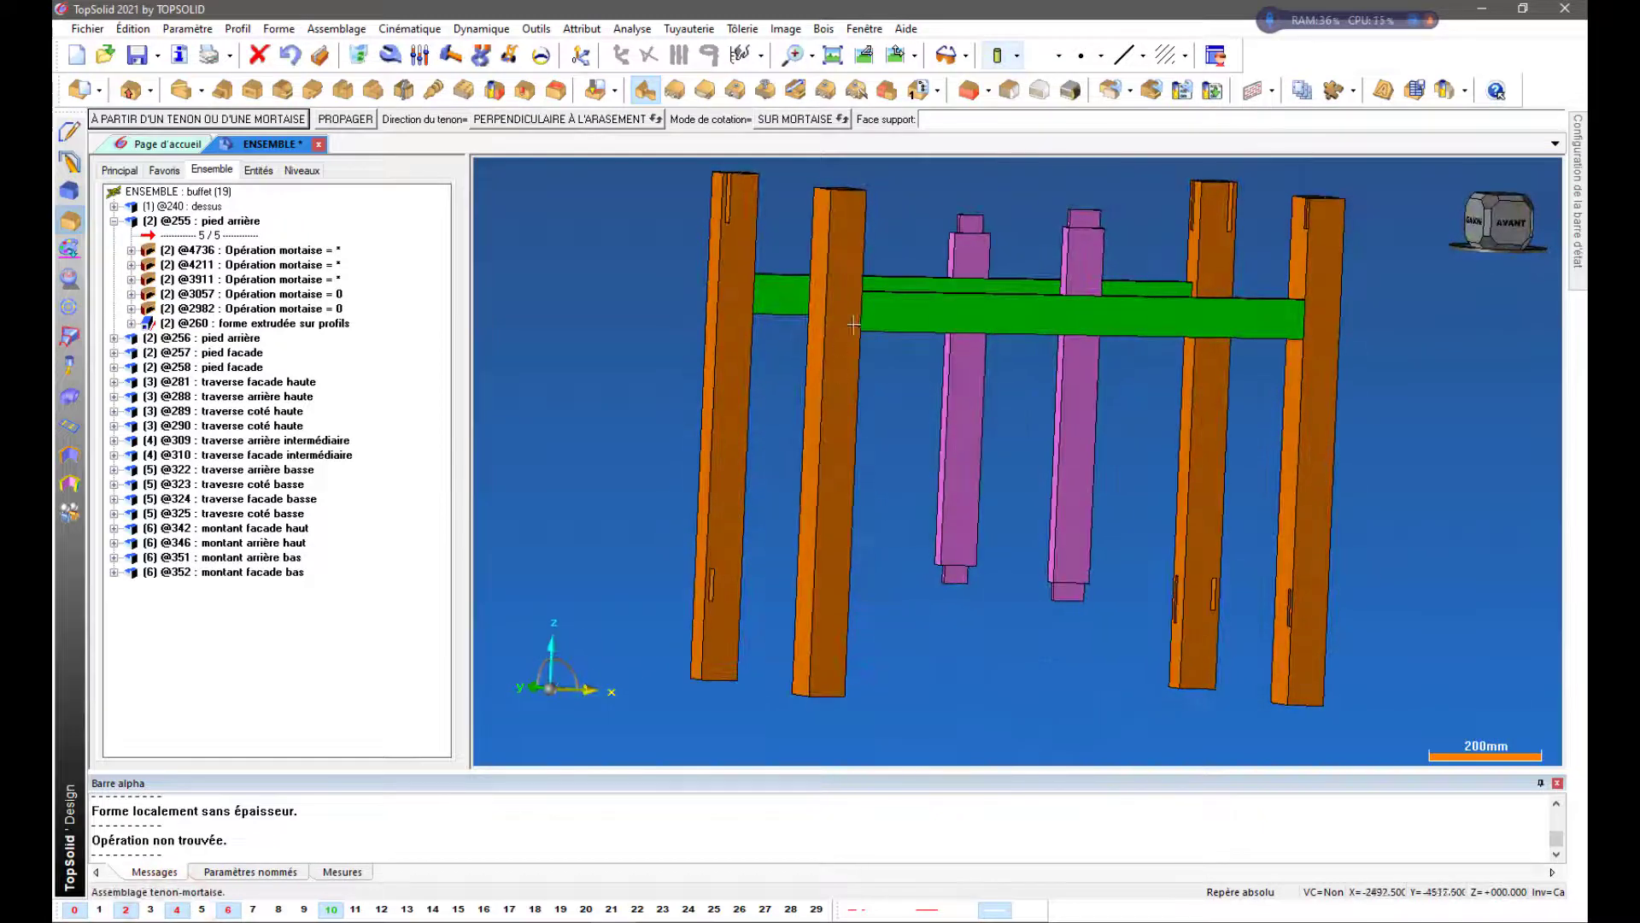
click(1017, 55)
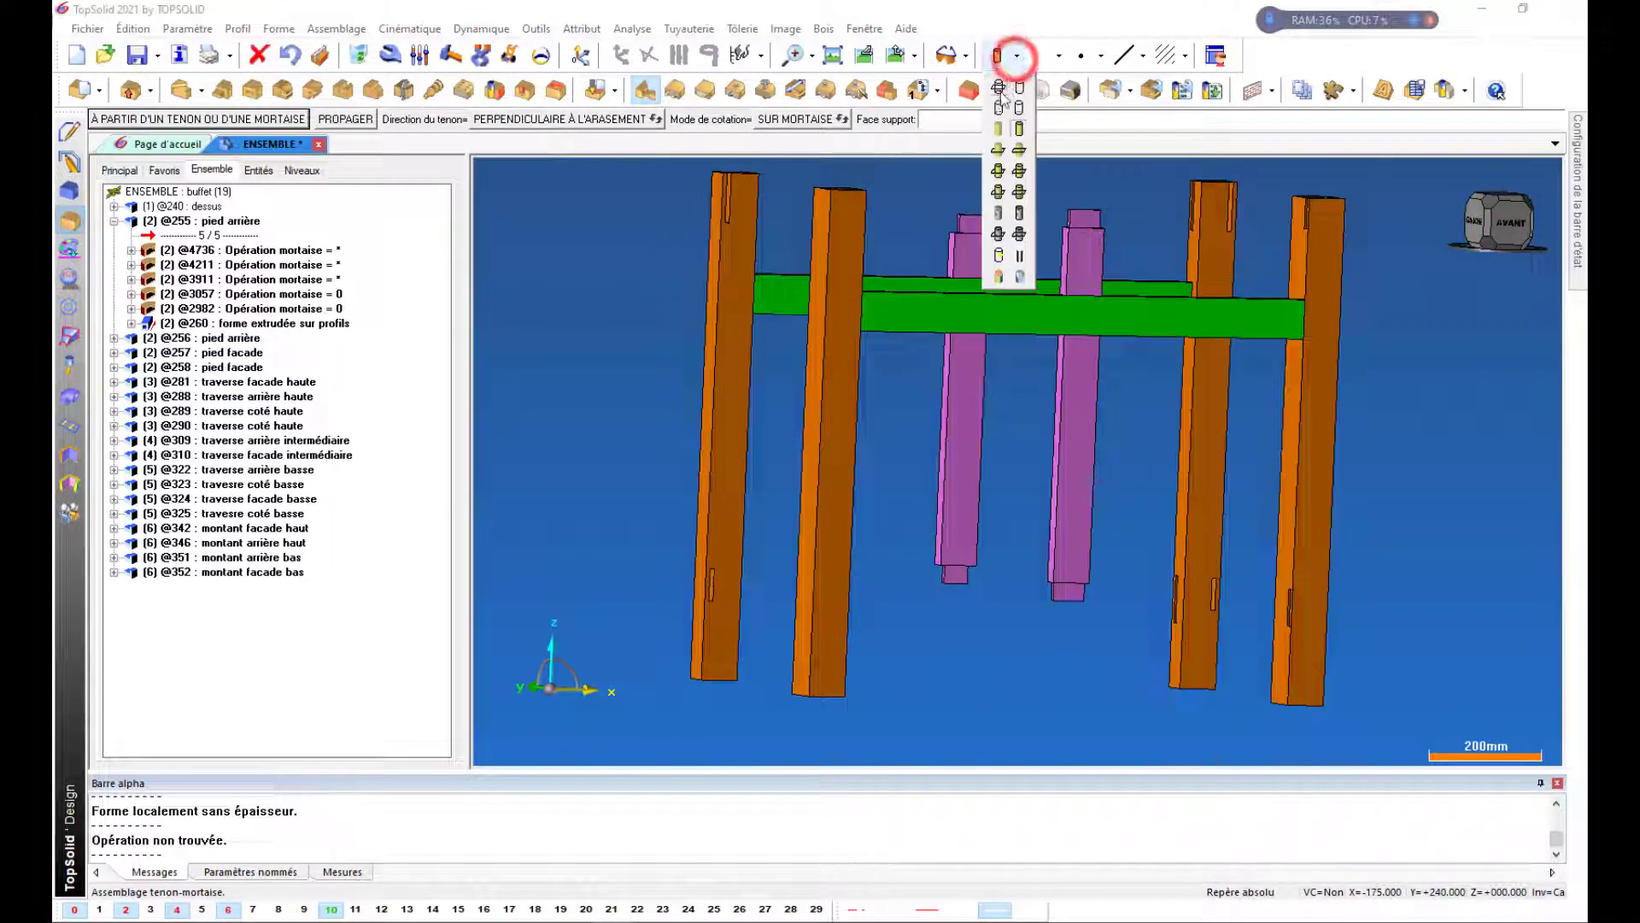
click(1020, 191)
scroll(948, 440, up, 6)
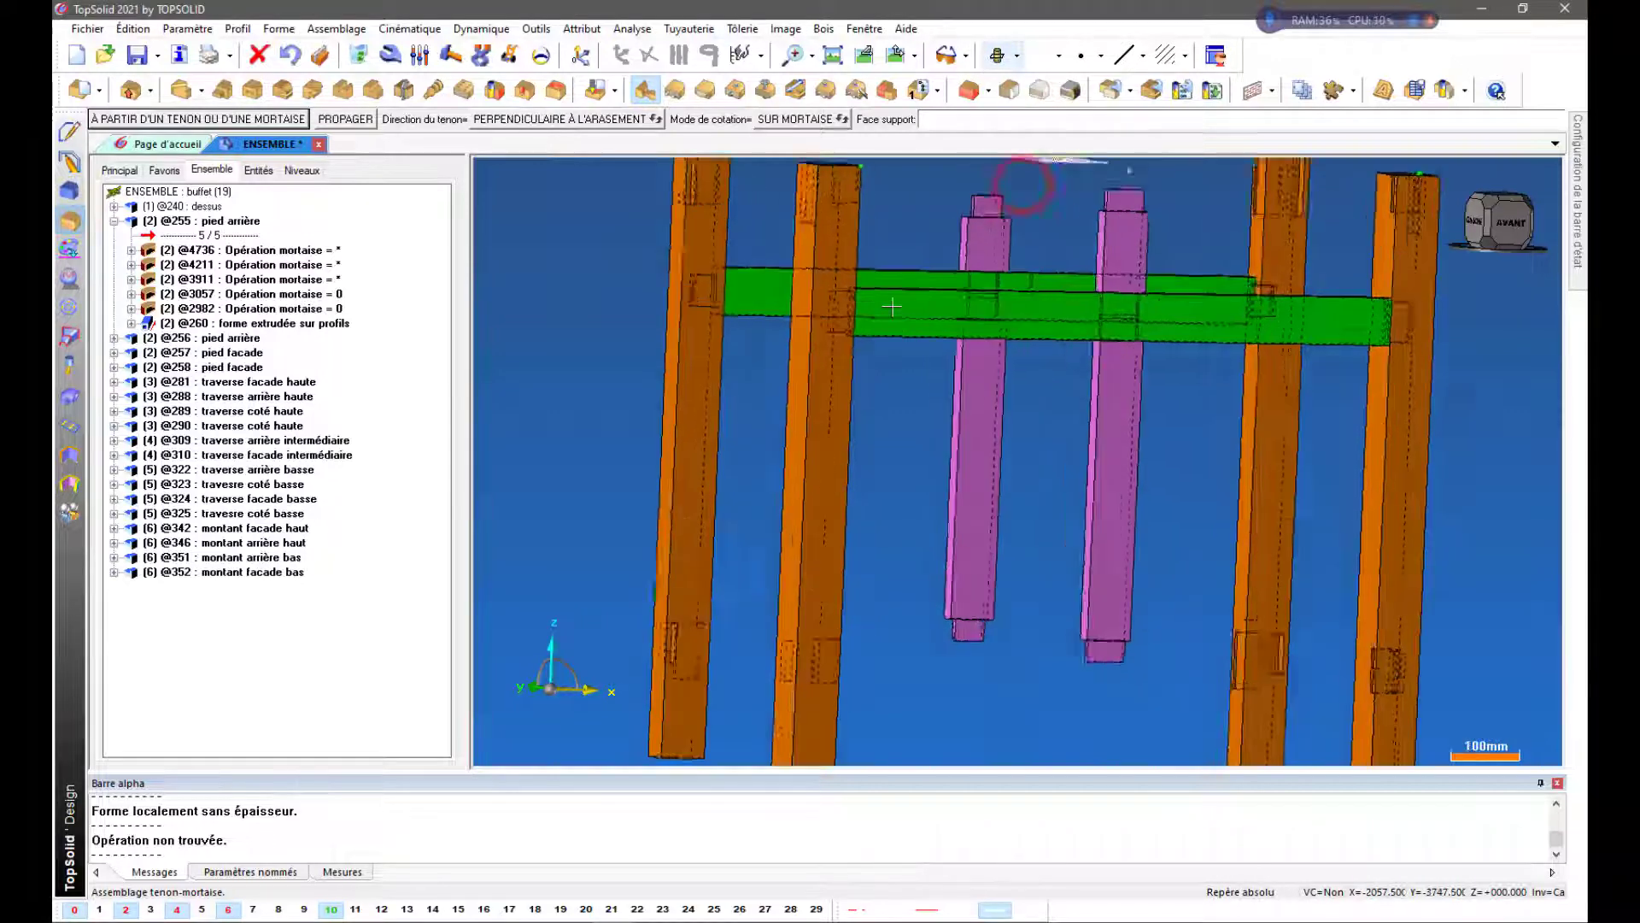
middle_drag(952, 439, 893, 445)
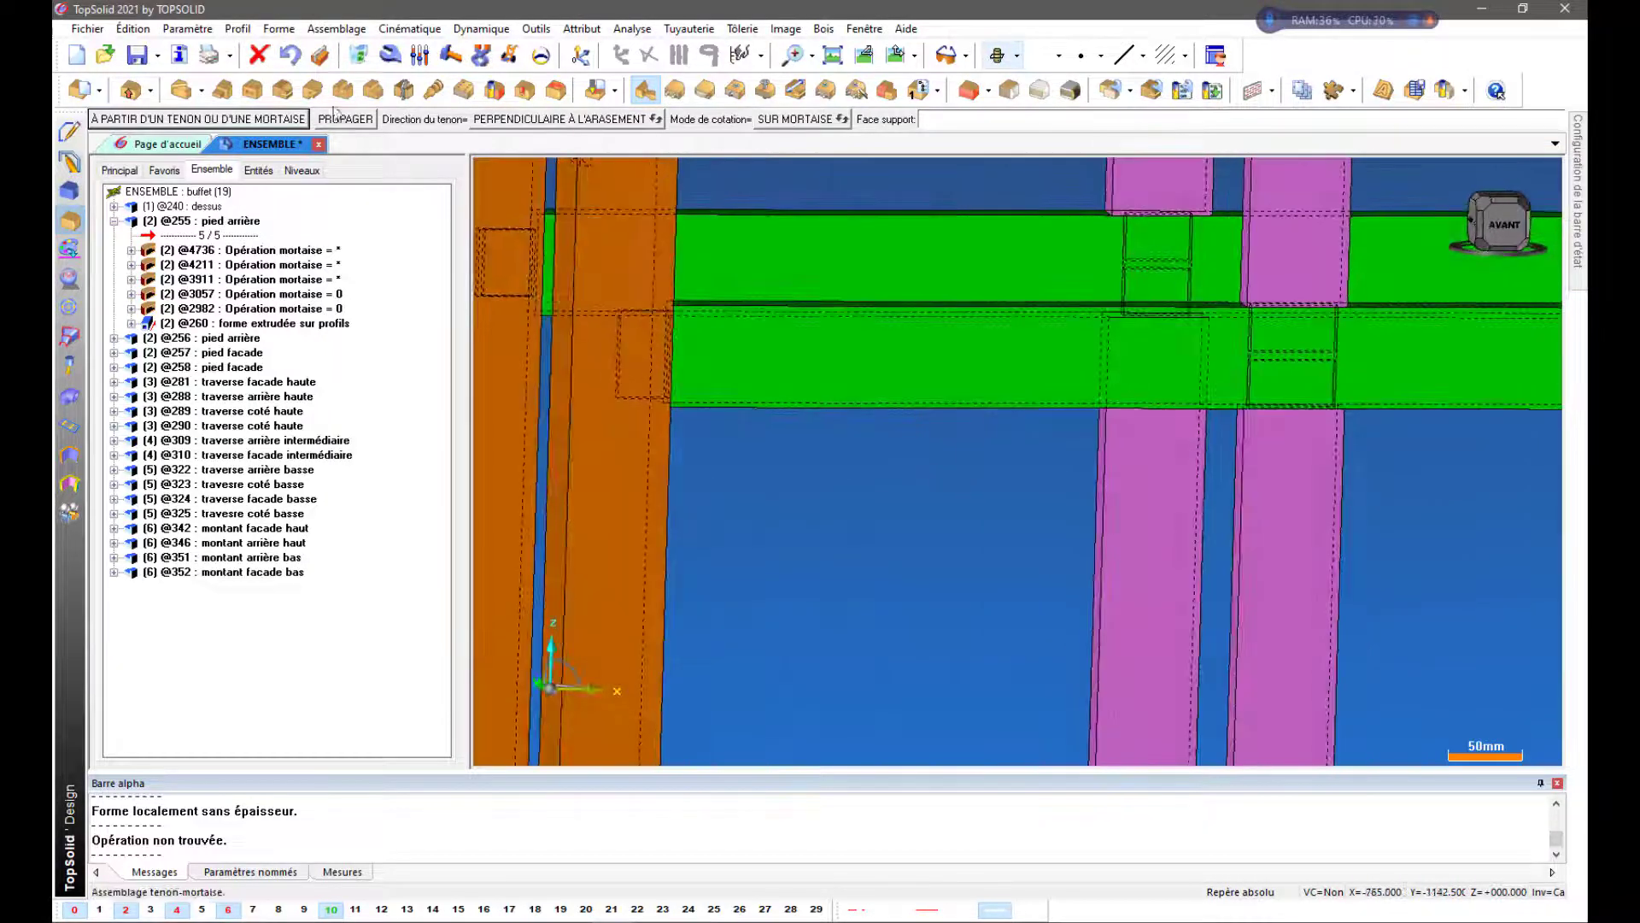
Cut a mortise with bottom clearance in the left front leg from the intermediate front rail's left tenon
click(245, 120)
click(621, 369)
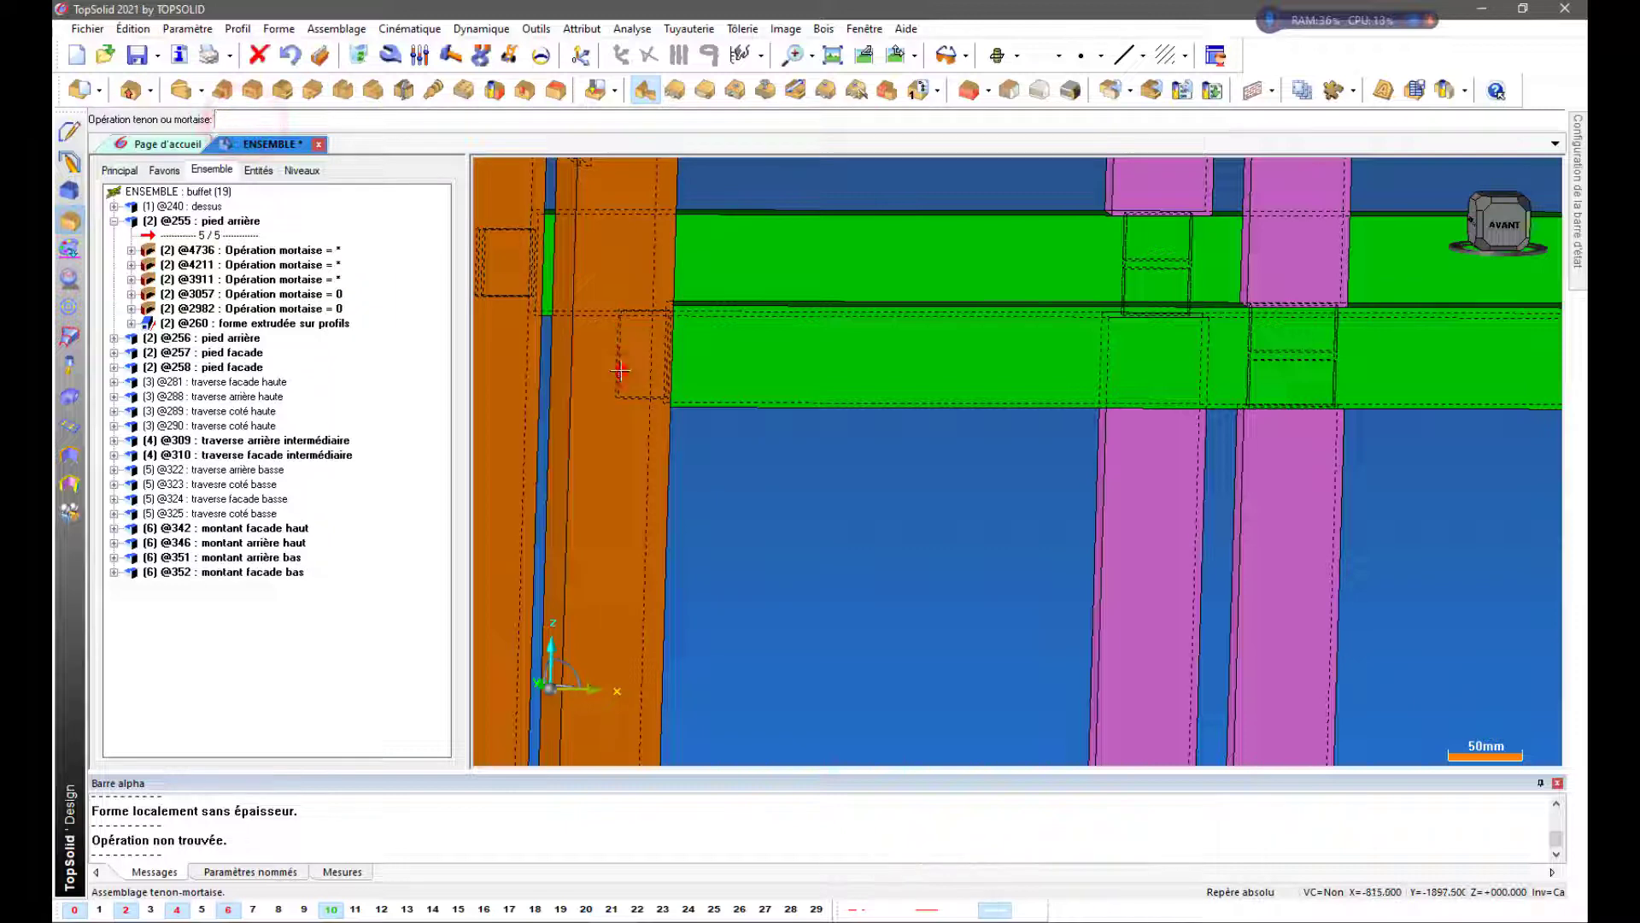
click(616, 481)
middle_click(783, 519)
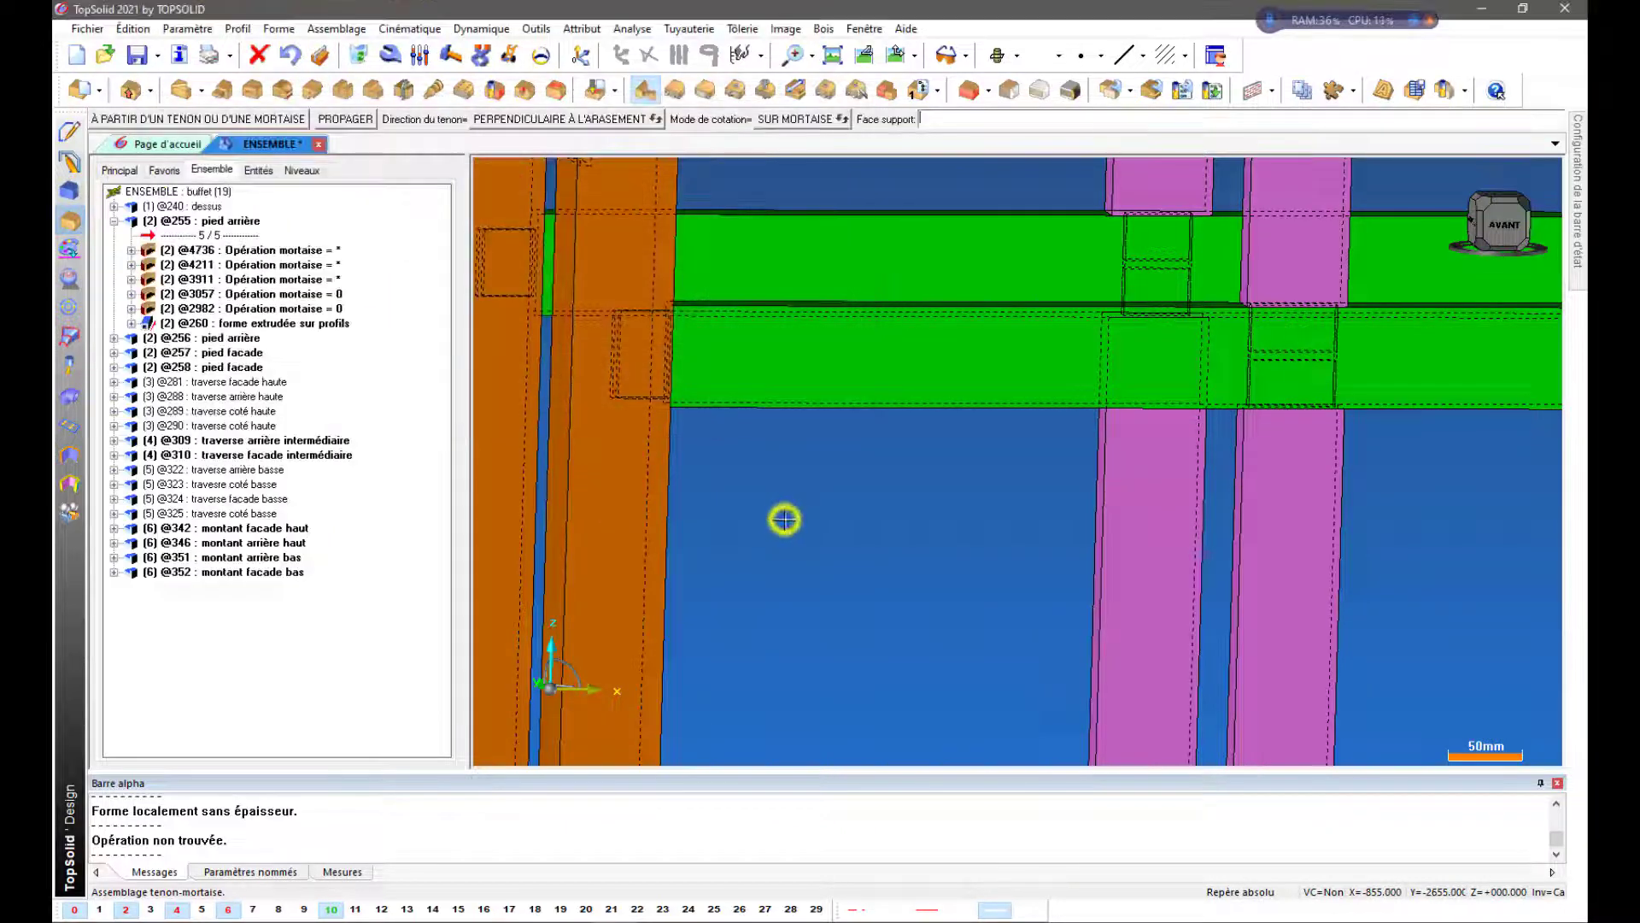
Cut a mortise with bottom clearance in the right front leg from the intermediate front rail's right tenon
scroll(785, 523, down, 2)
scroll(794, 528, down, 3)
scroll(1134, 441, up, 5)
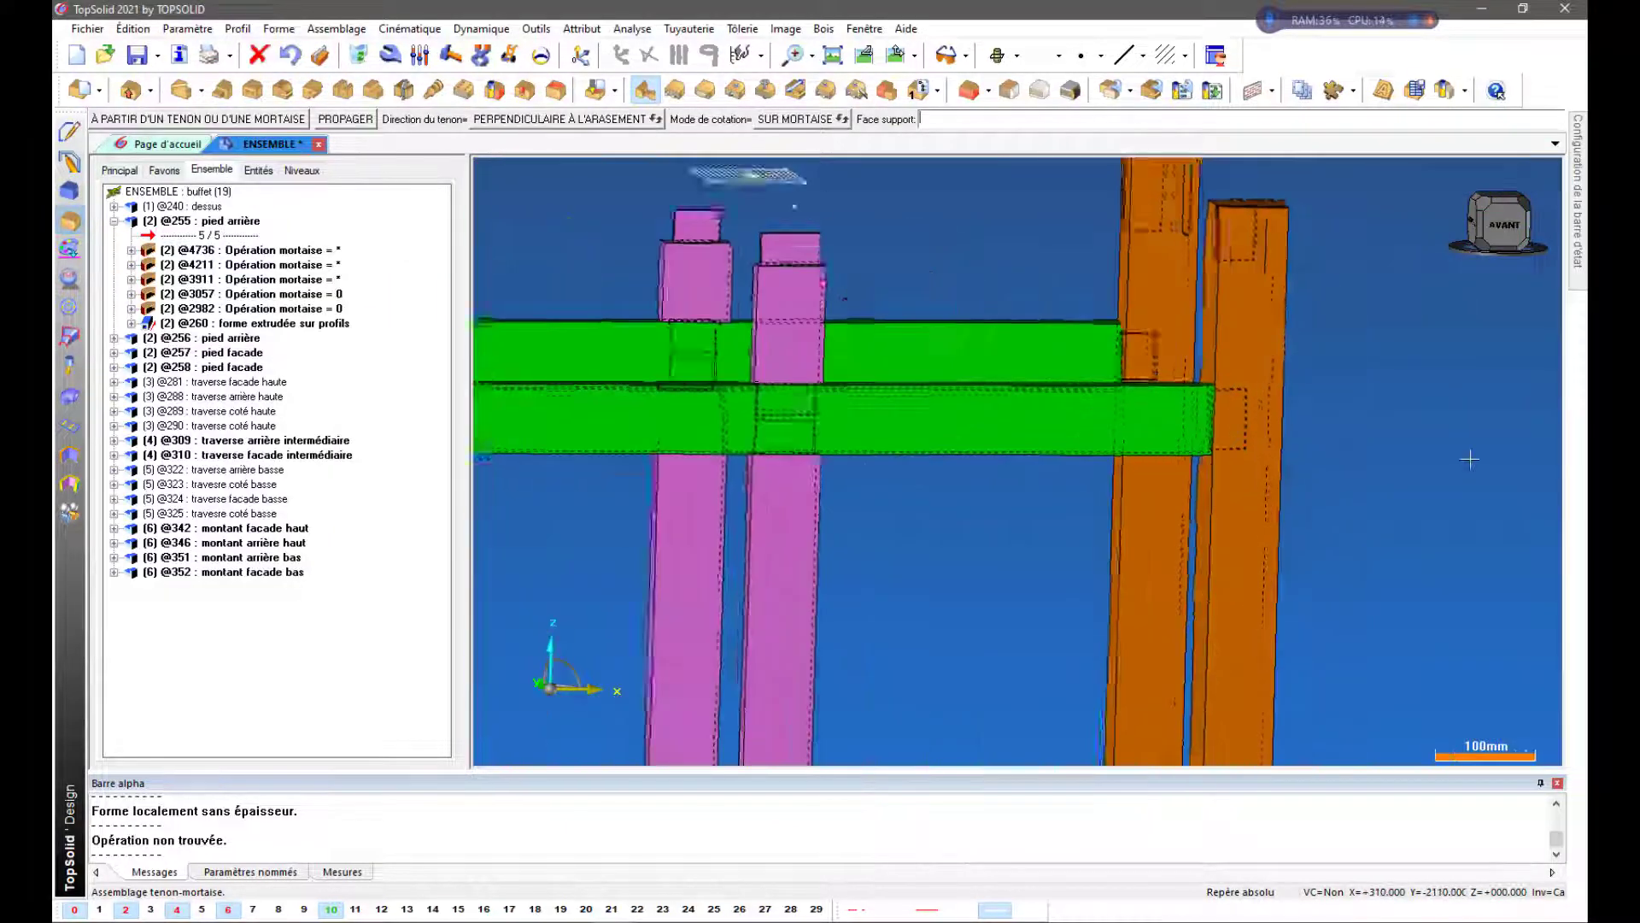
middle_click(1357, 422)
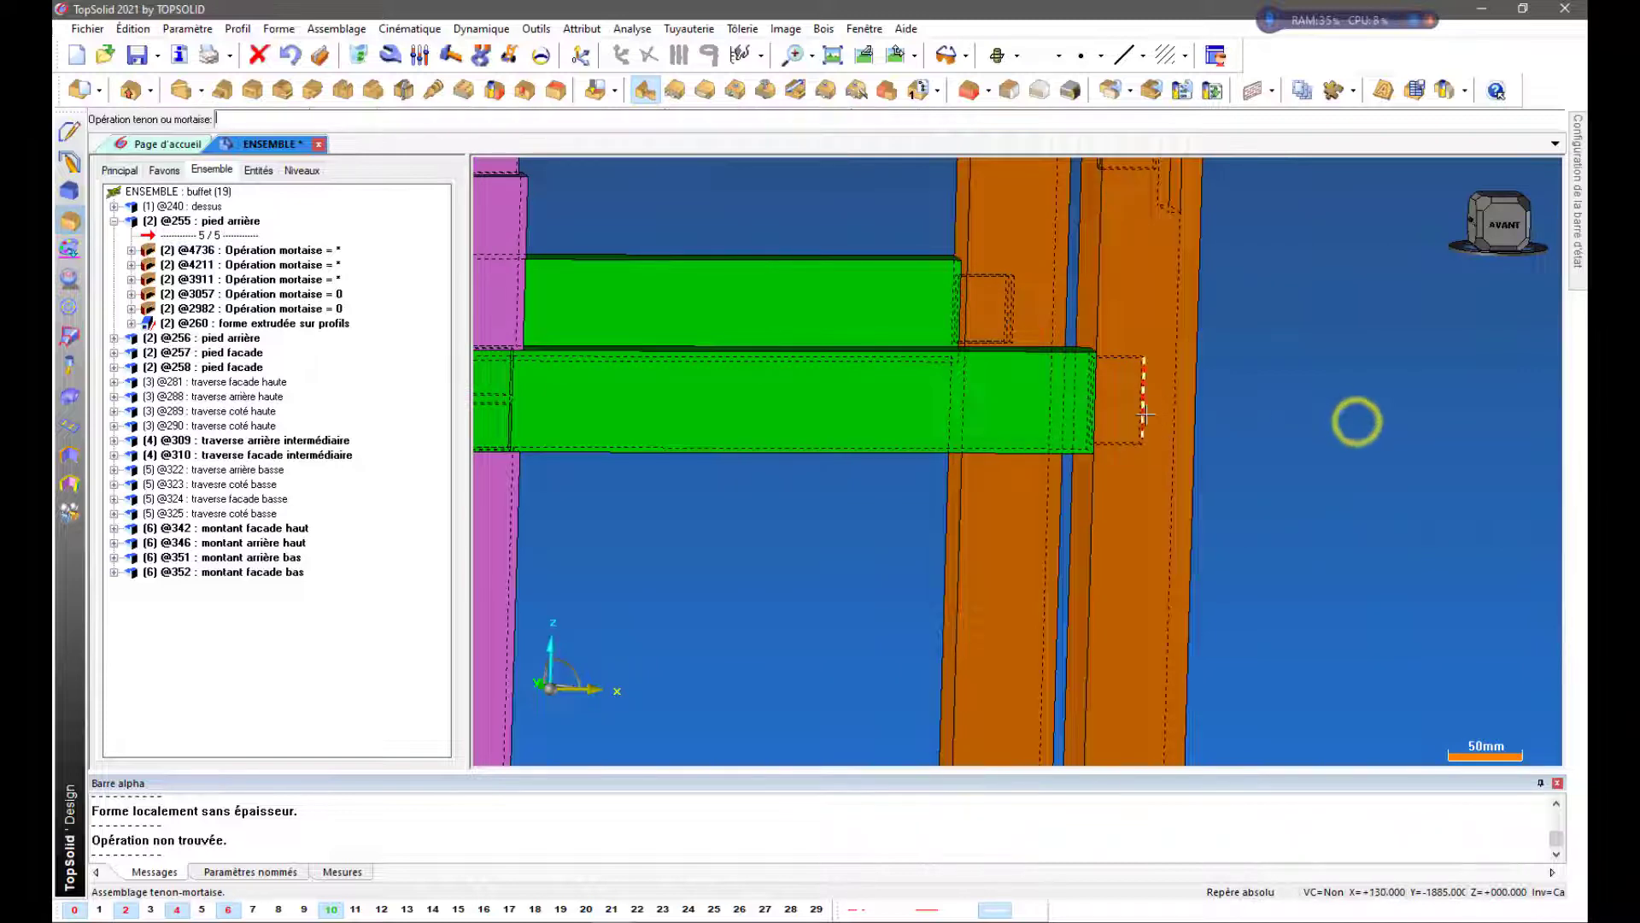
click(1145, 413)
click(1141, 498)
middle_click(1402, 460)
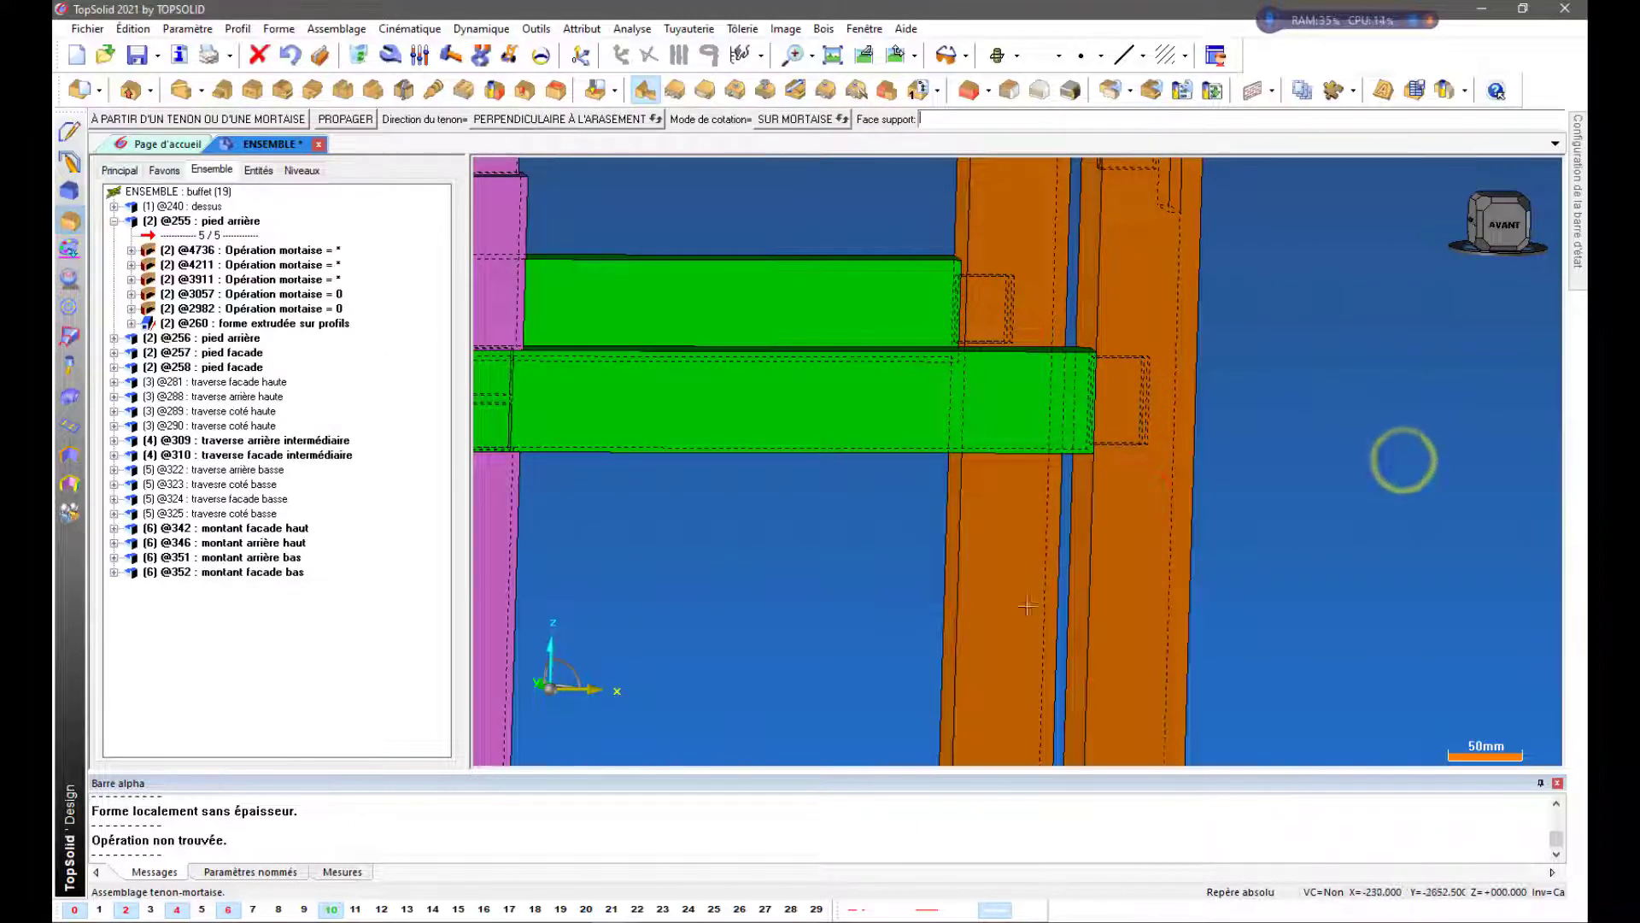
Hide the intermediate rails on layer 4 and display the model shaded without hidden lines
scroll(1027, 606, down, 4)
click(178, 910)
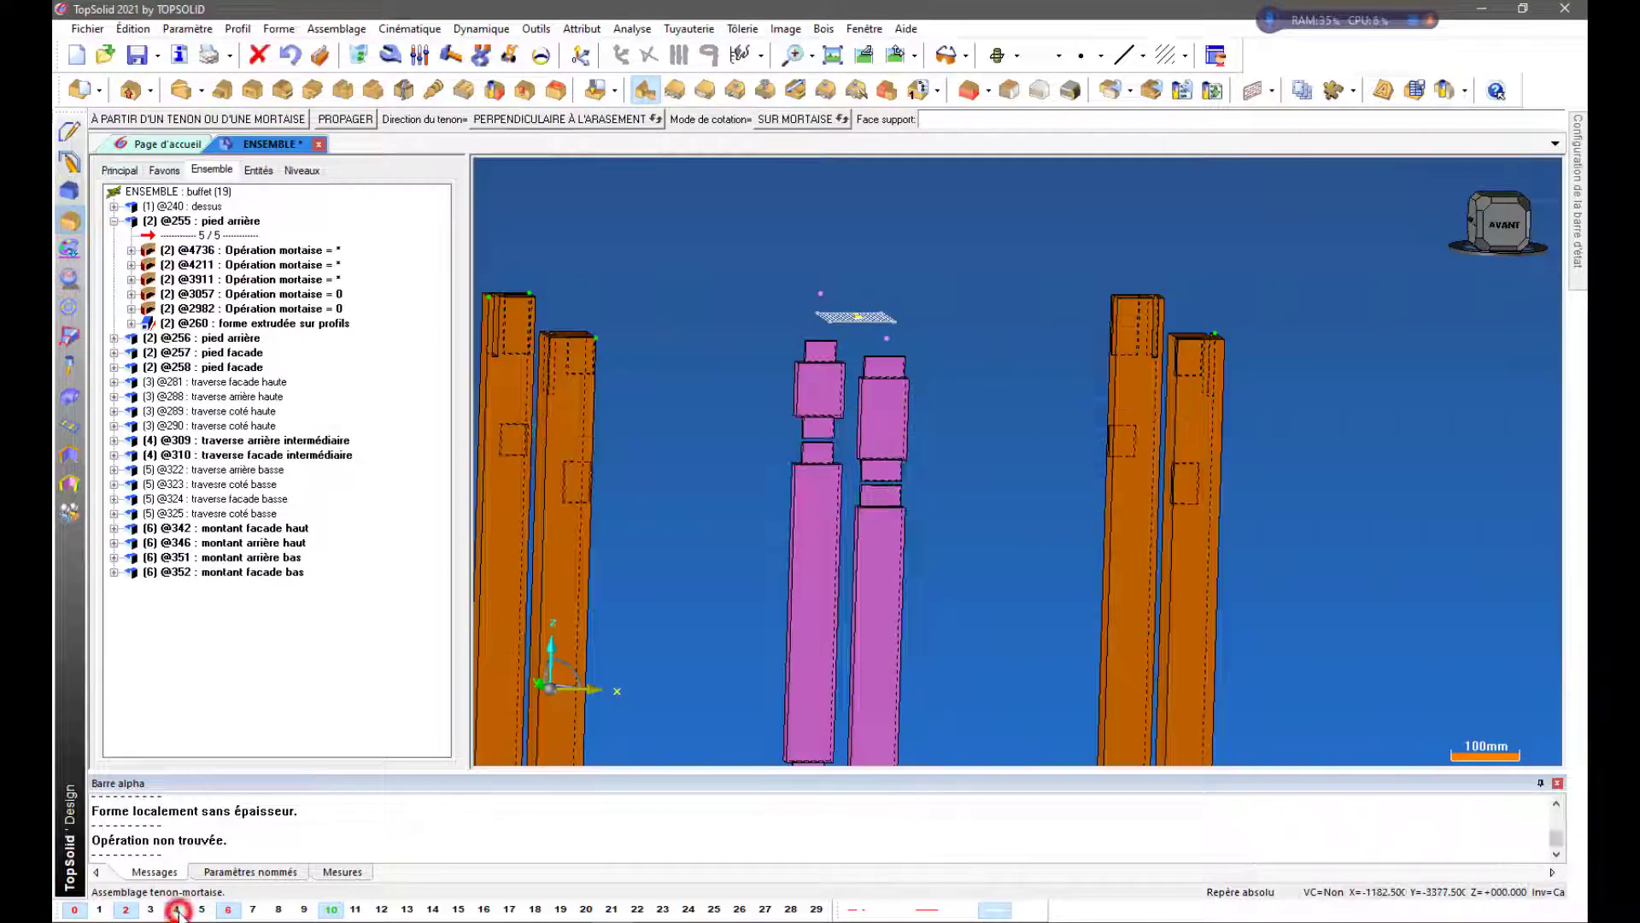
scroll(912, 571, down, 2)
middle_drag(889, 663, 1061, 668)
click(1015, 56)
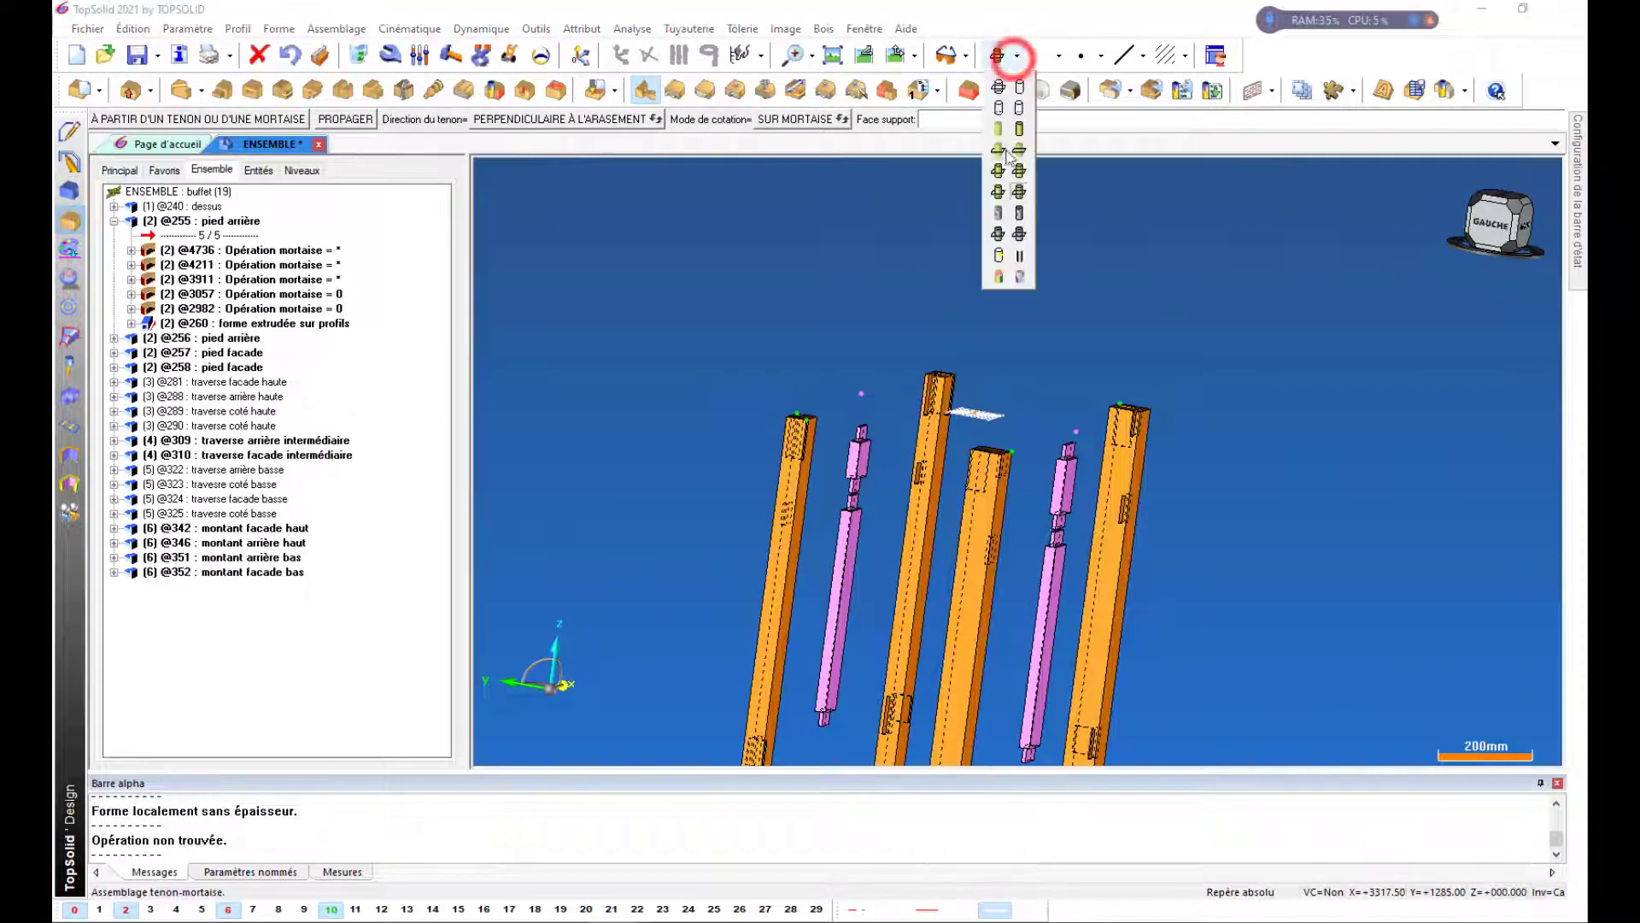
click(1019, 129)
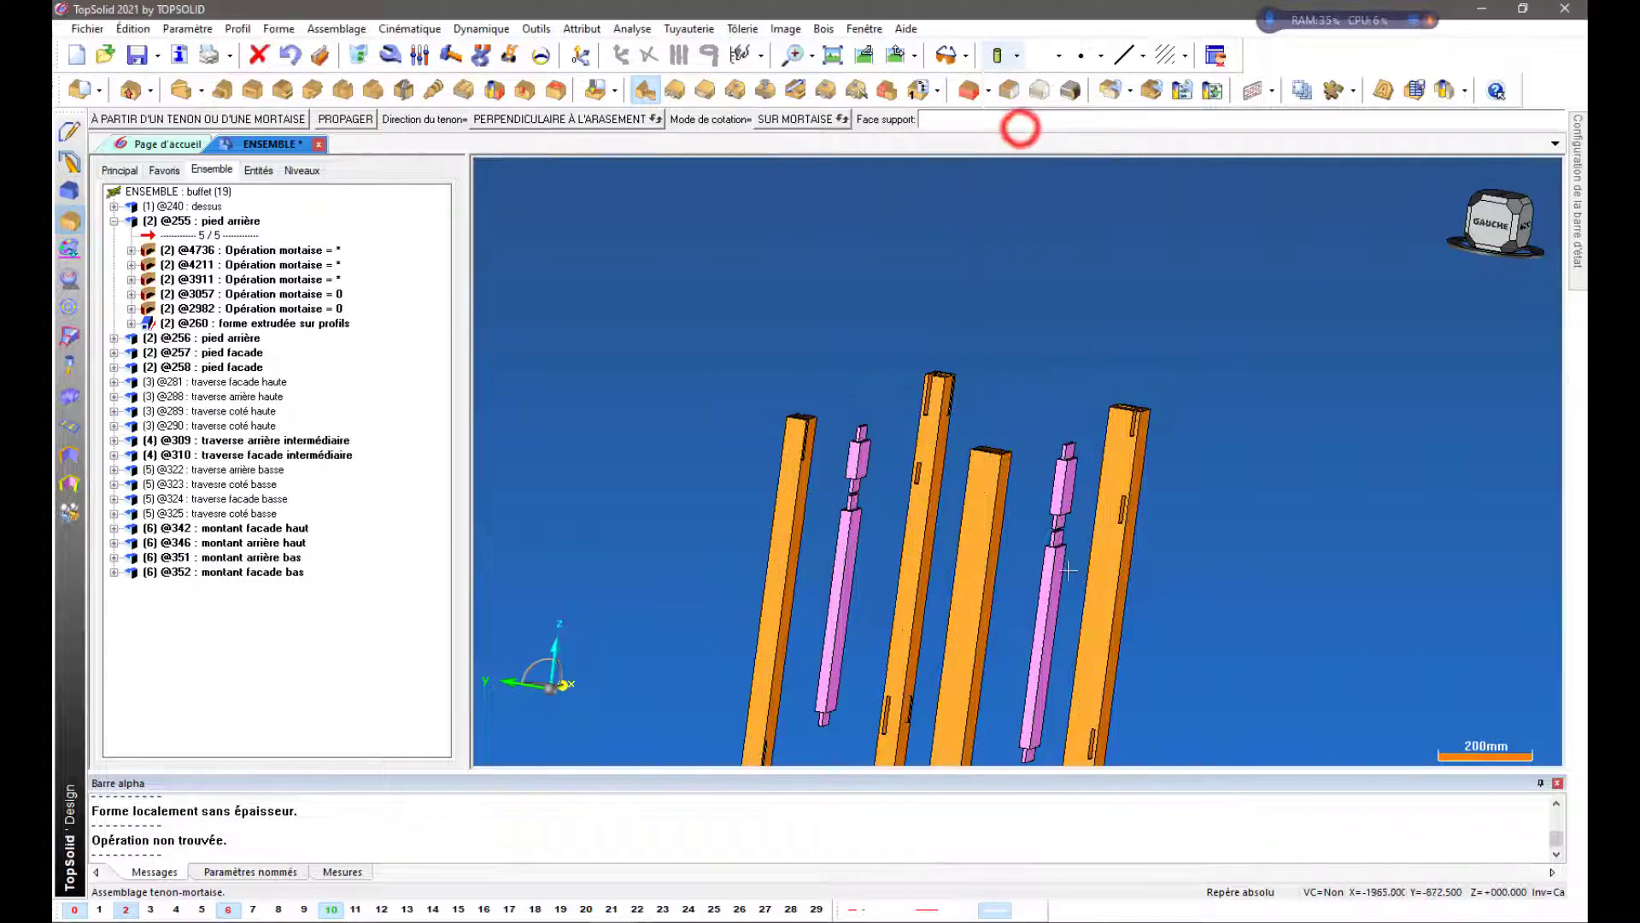
Inspect the mortises in the four legs and the tenons of the uprights from all sides
scroll(1006, 380, down, 2)
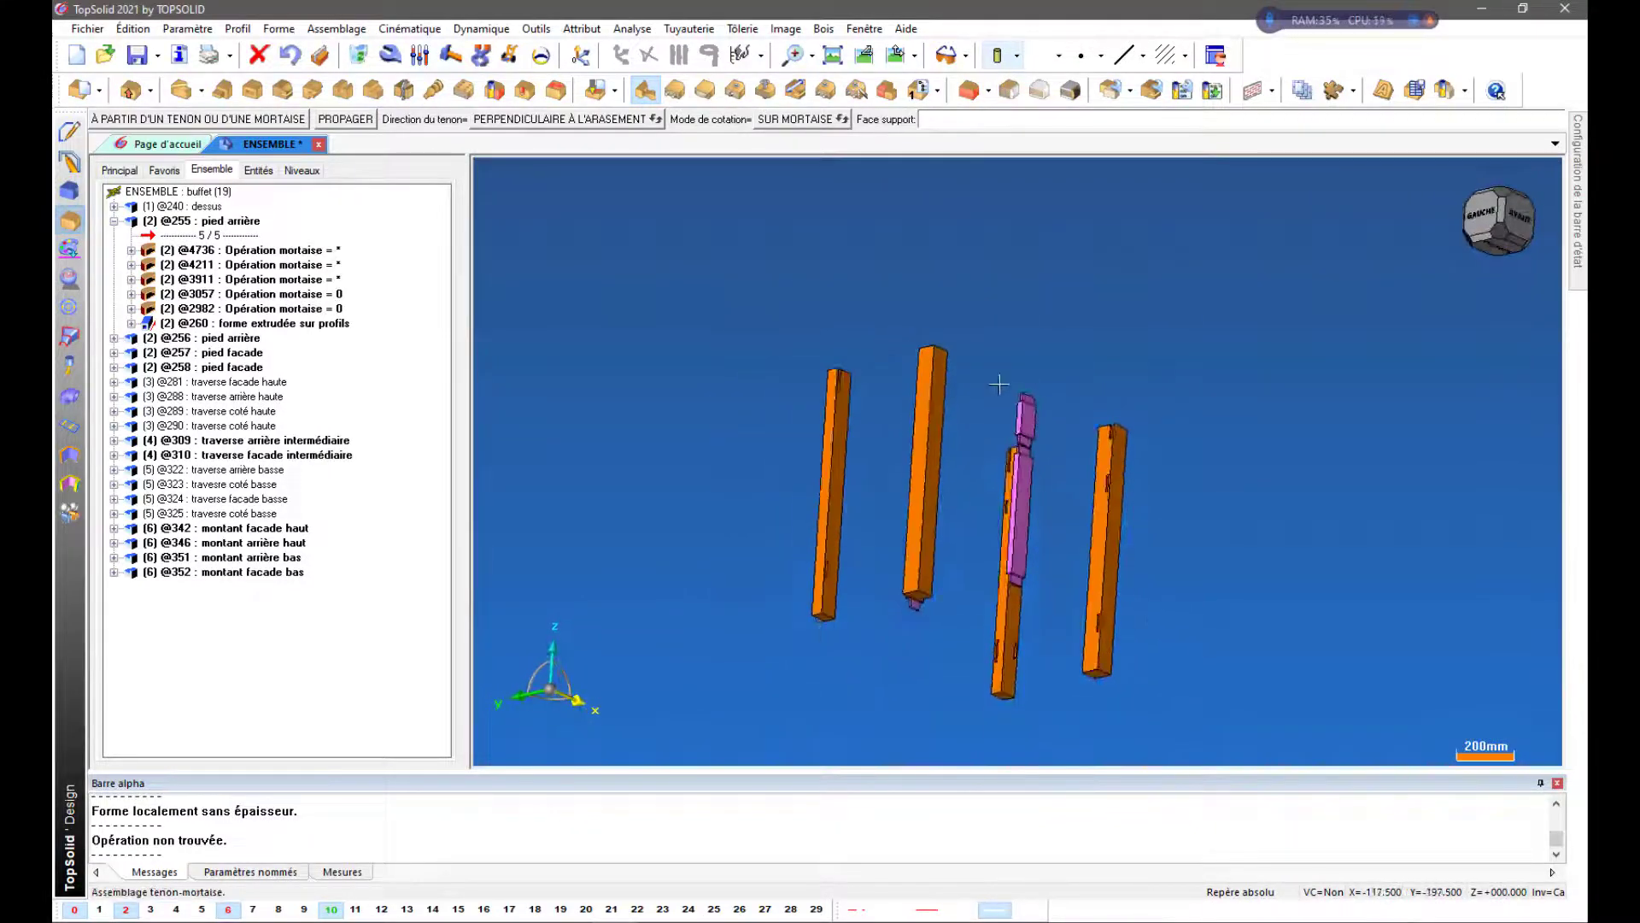
scroll(1017, 523, up, 4)
middle_drag(1189, 466, 1239, 468)
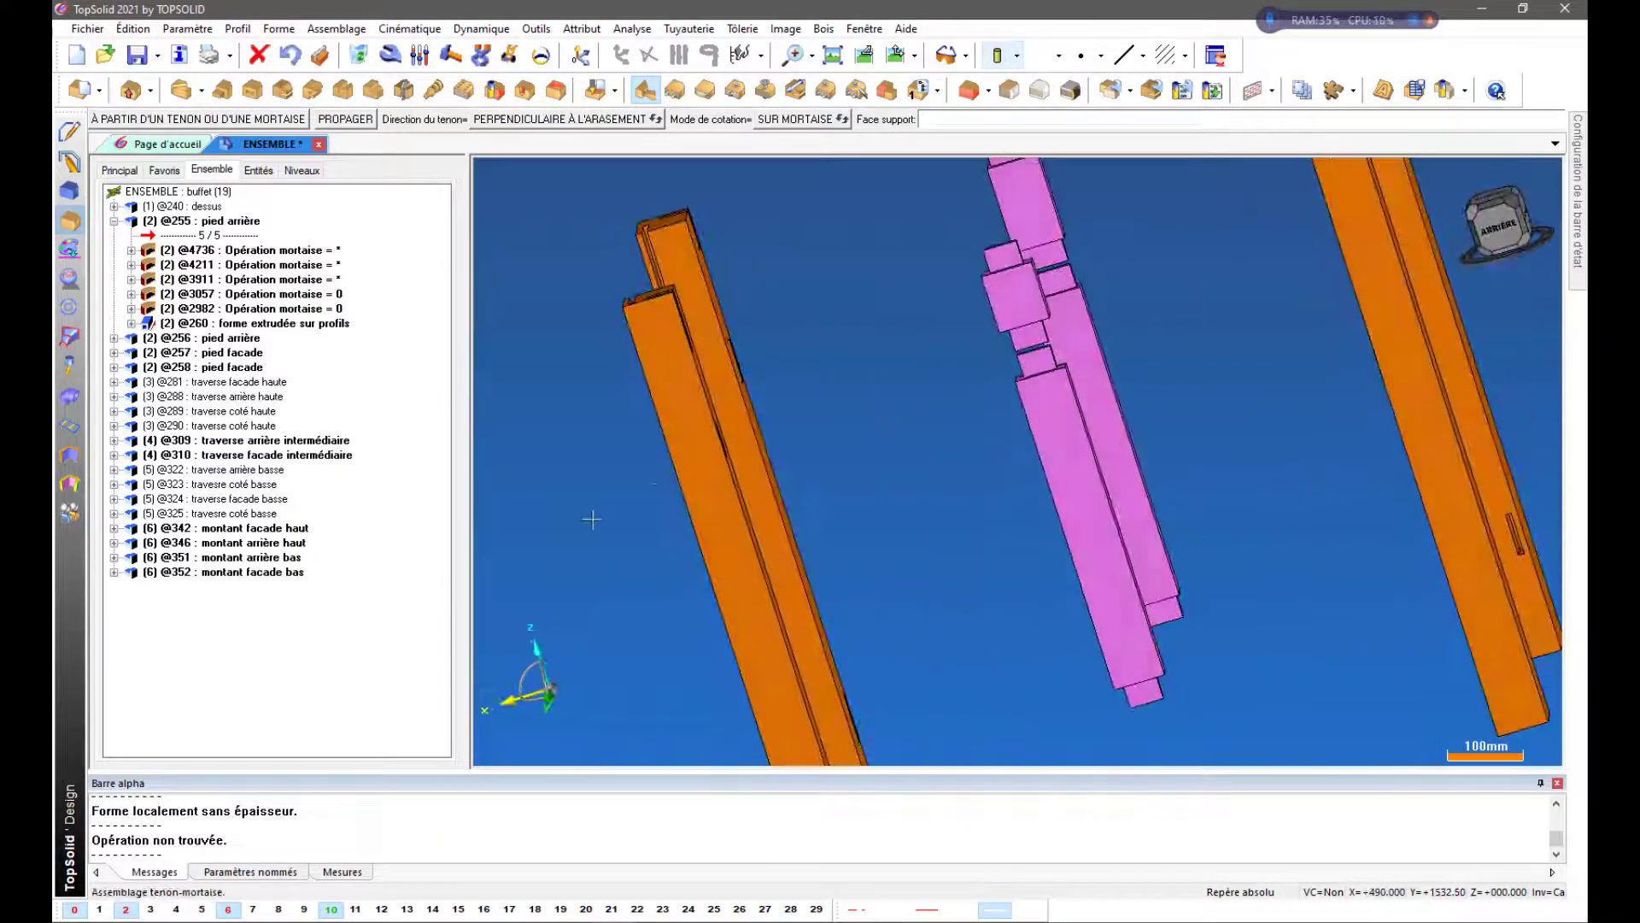
scroll(982, 466, down, 5)
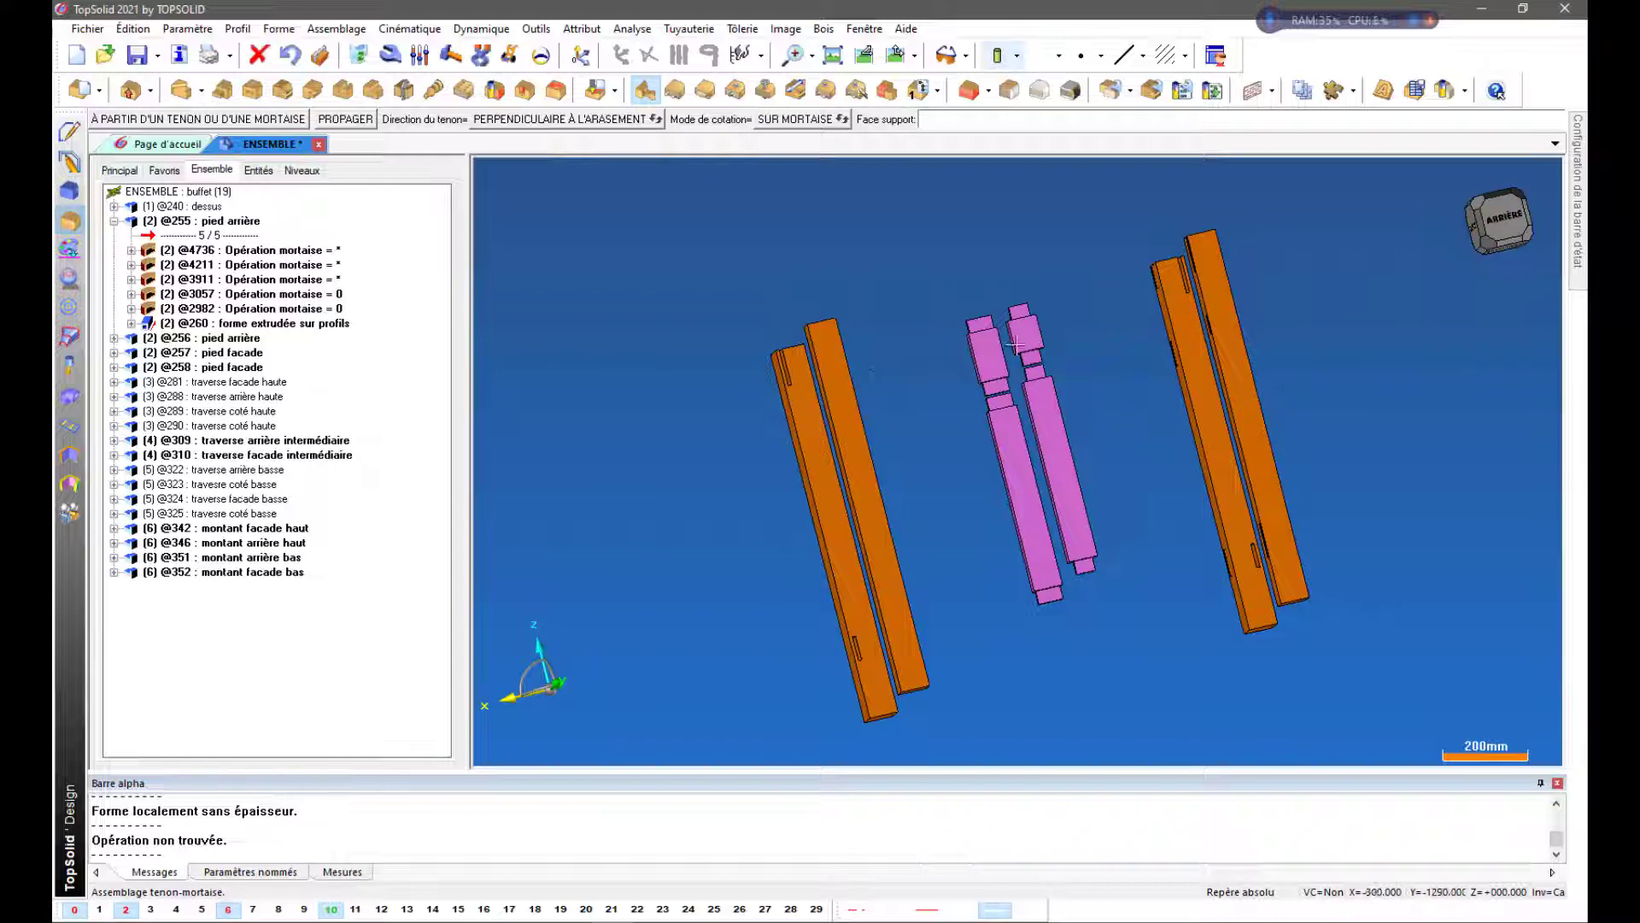
mouse_move(1277, 331)
middle_down()
mouse_move(1110, 366)
mouse_move(855, 355)
middle_up()
middle_drag(776, 405, 1244, 636)
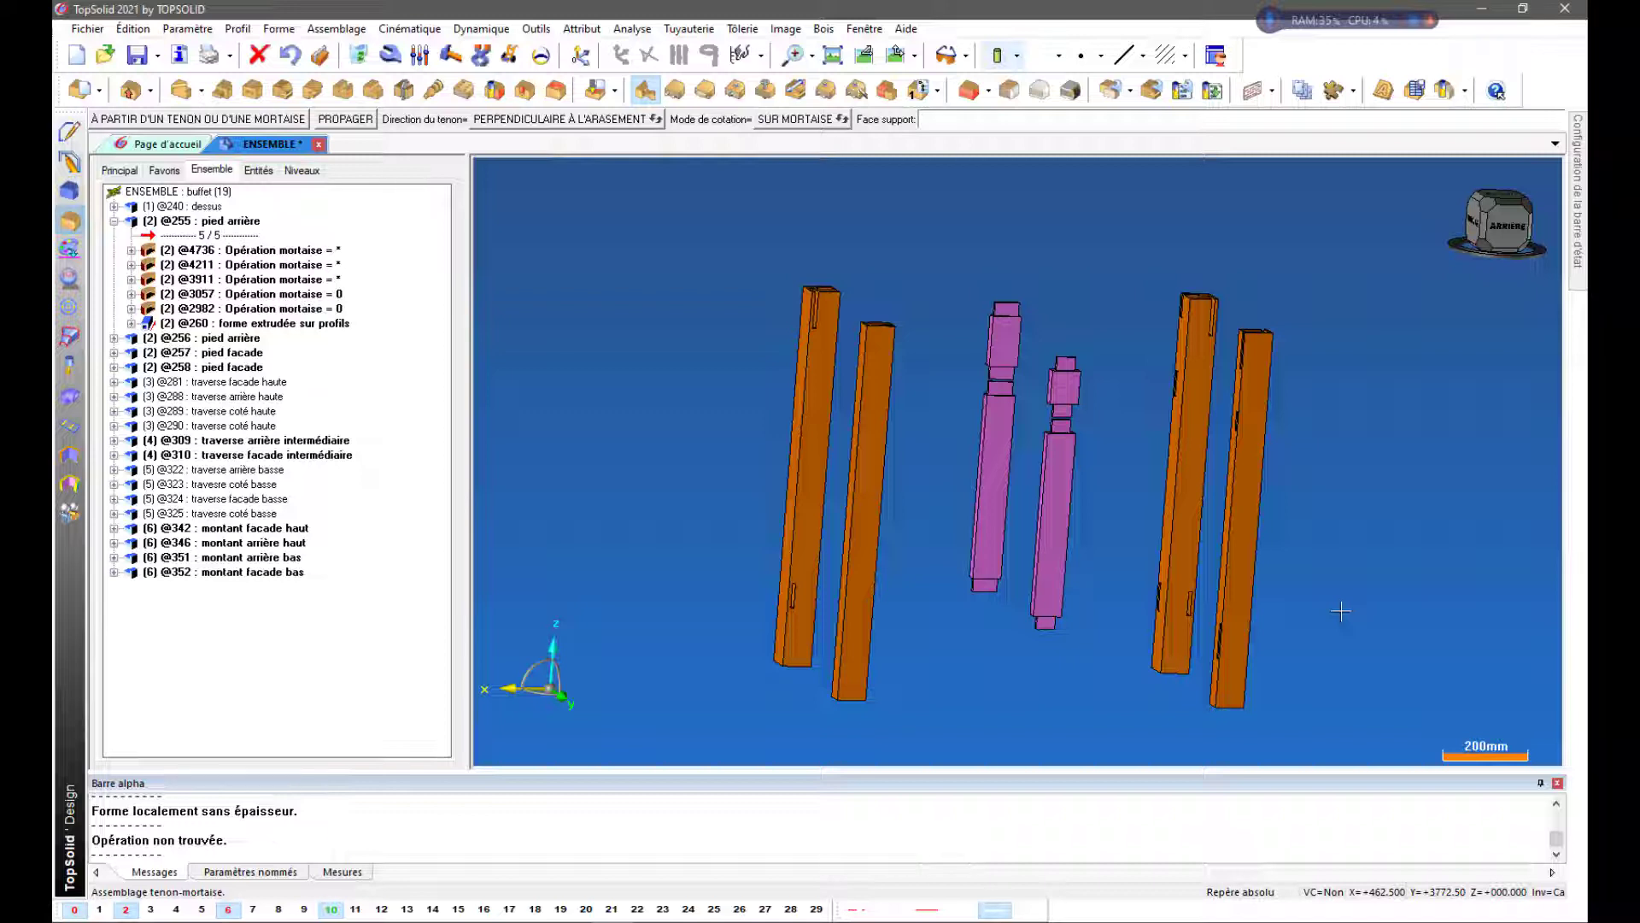
scroll(952, 308, down, 4)
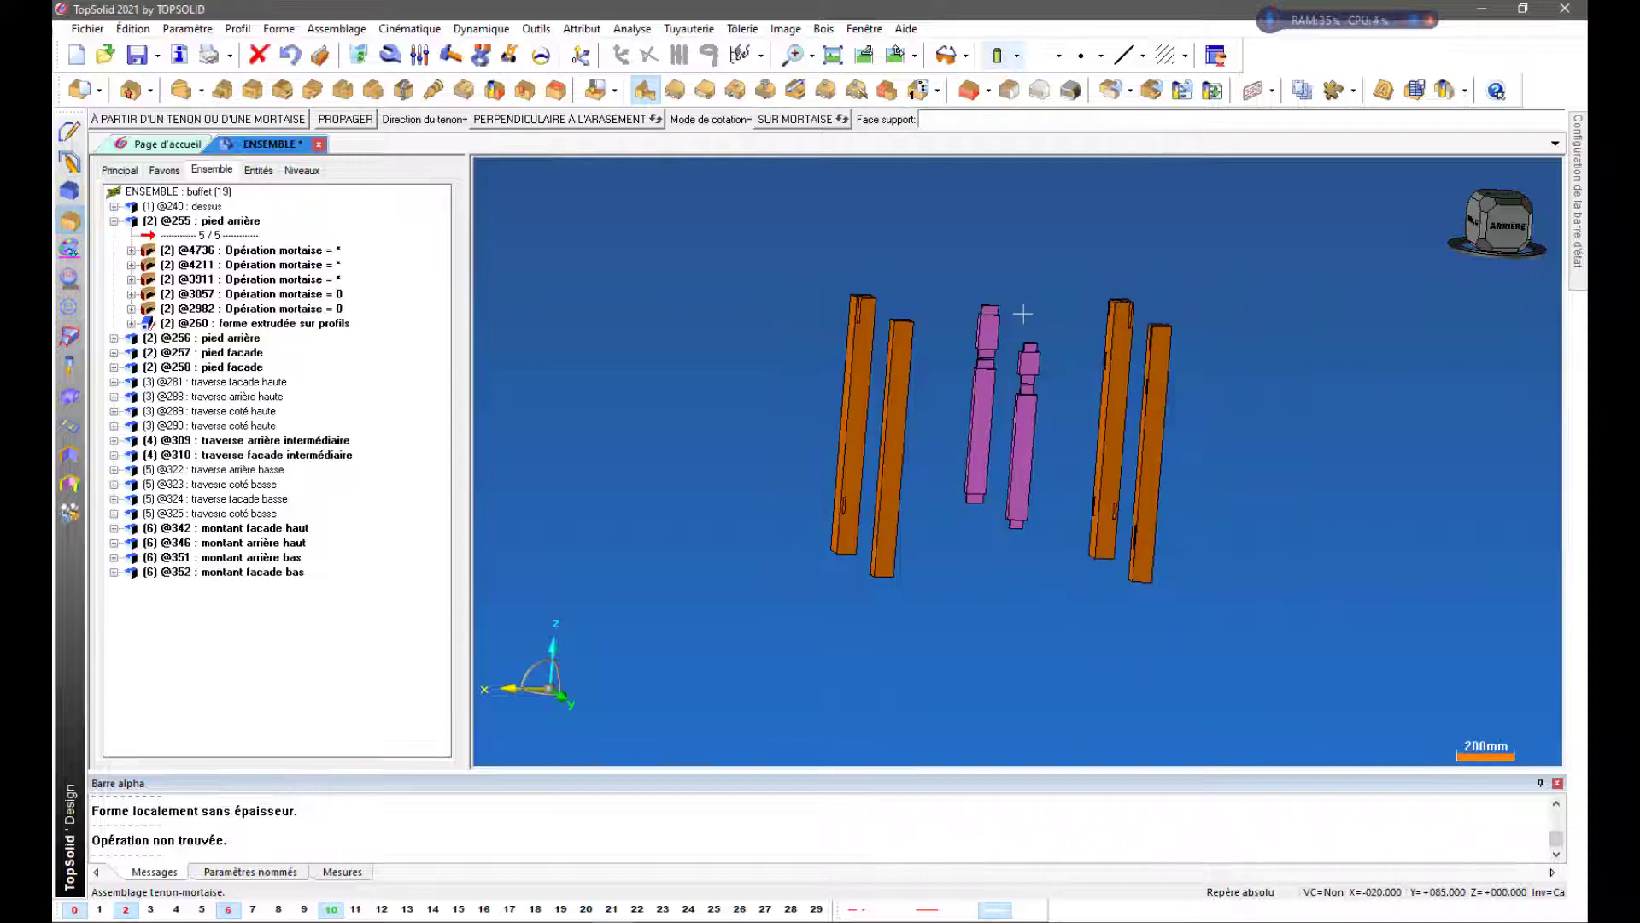
scroll(1021, 311, up, 2)
scroll(1095, 243, up, 1)
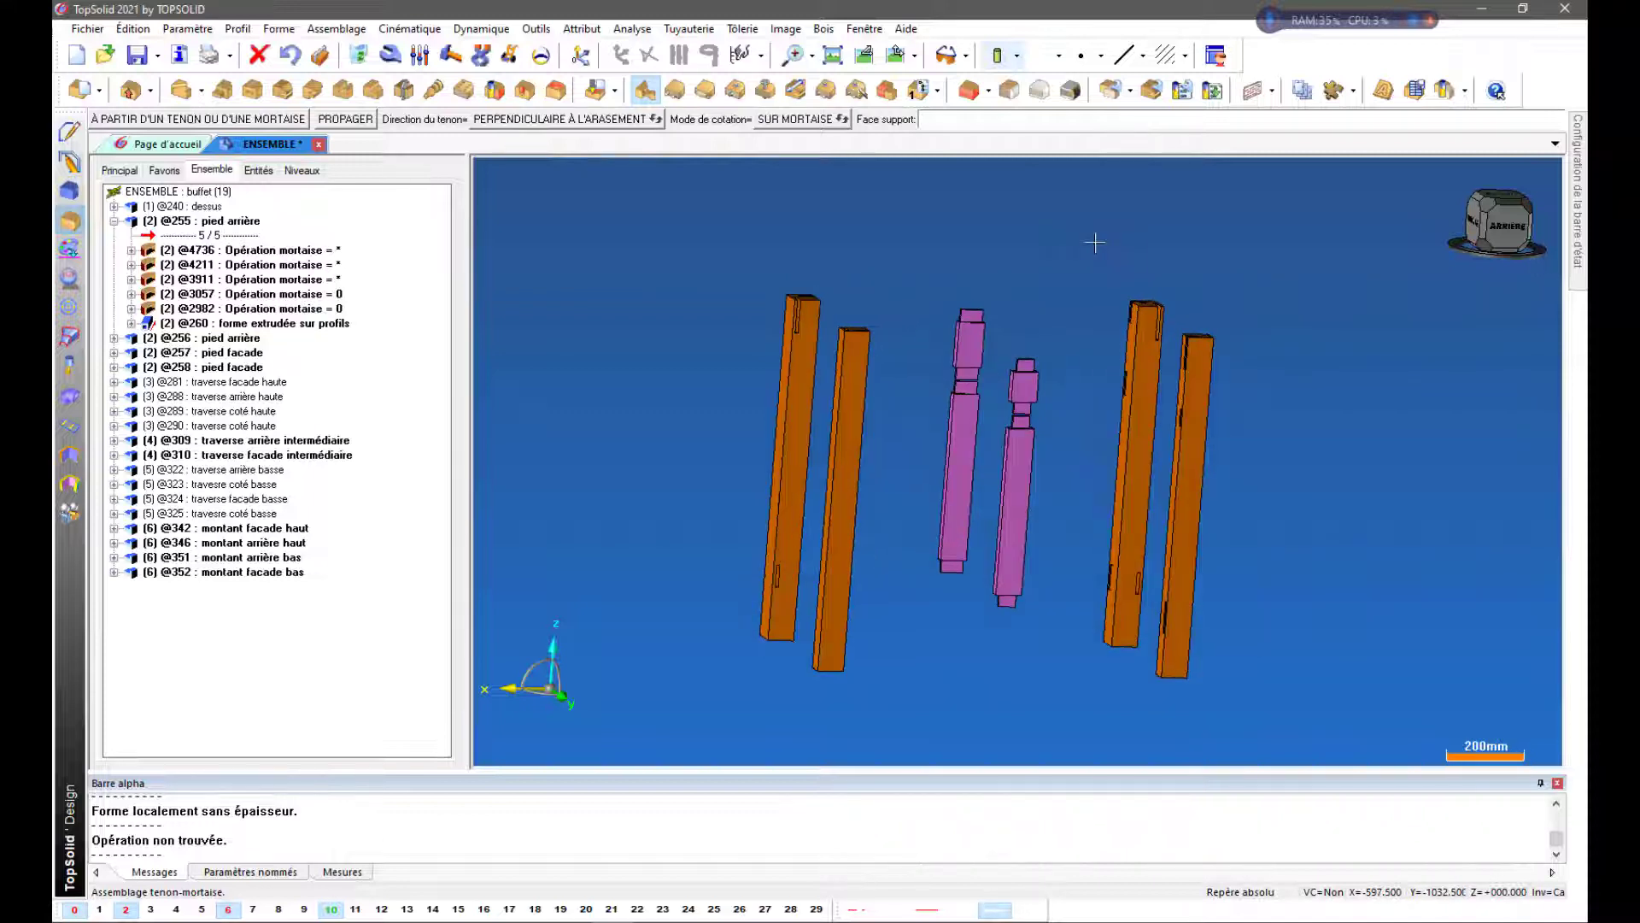